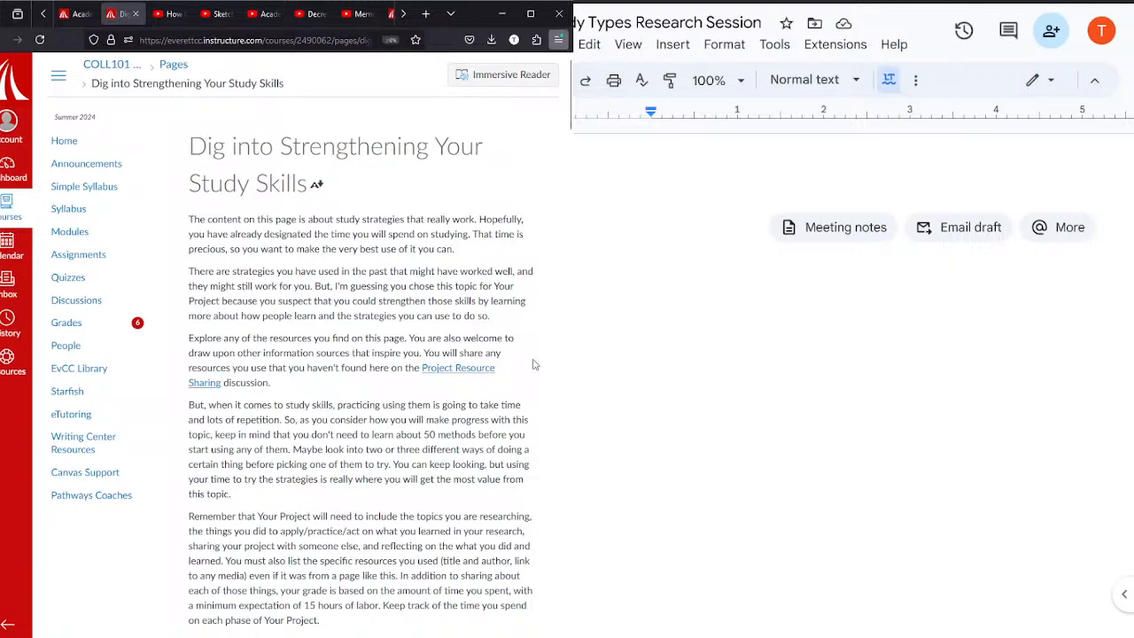
{"action": "key", "text": "ctrl+plus"}
{"action": "scroll", "coordinate": [313, 572], "scroll_direction": "down", "scroll_amount": 2}
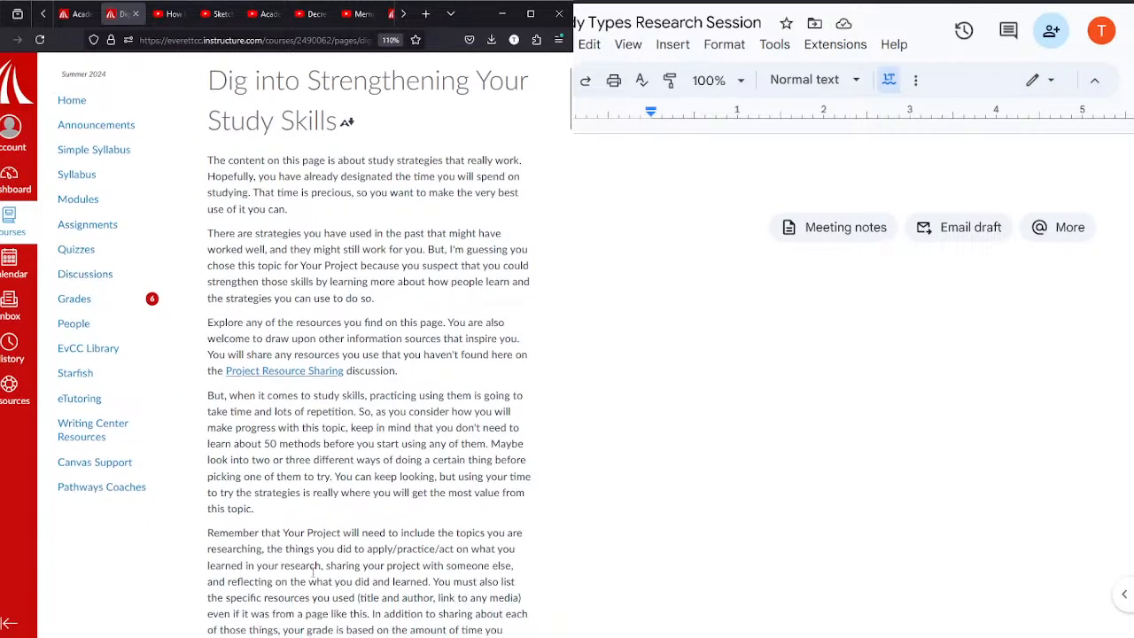
{"action": "scroll", "coordinate": [312, 576], "scroll_direction": "up", "scroll_amount": 2}
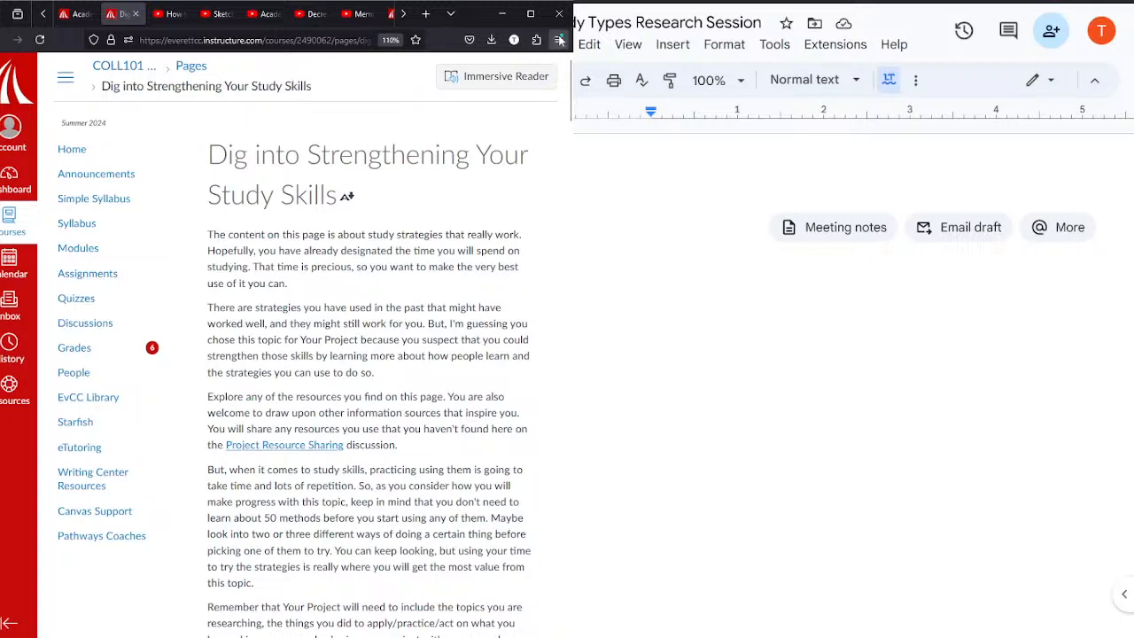
{"action": "key", "text": "ctrl+minus"}
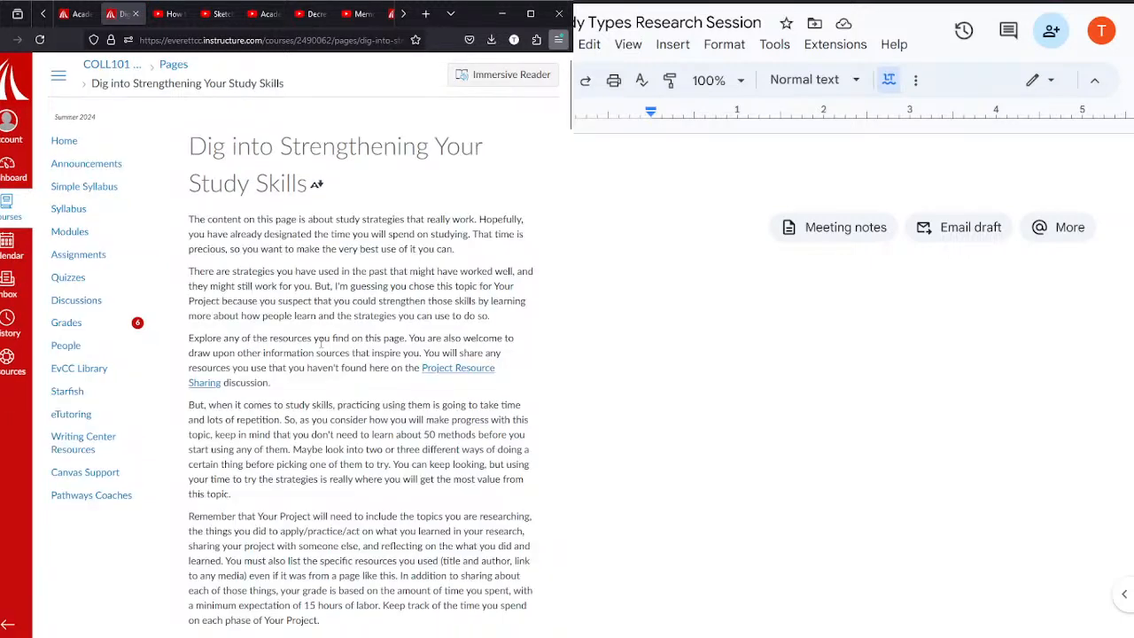
Step: Examine the research resources, note-taking and test-preparation videos listed on the "Dig into Strengthening Your Study Skills" page
{"action": "scroll", "coordinate": [321, 344], "scroll_direction": "down", "scroll_amount": 1}
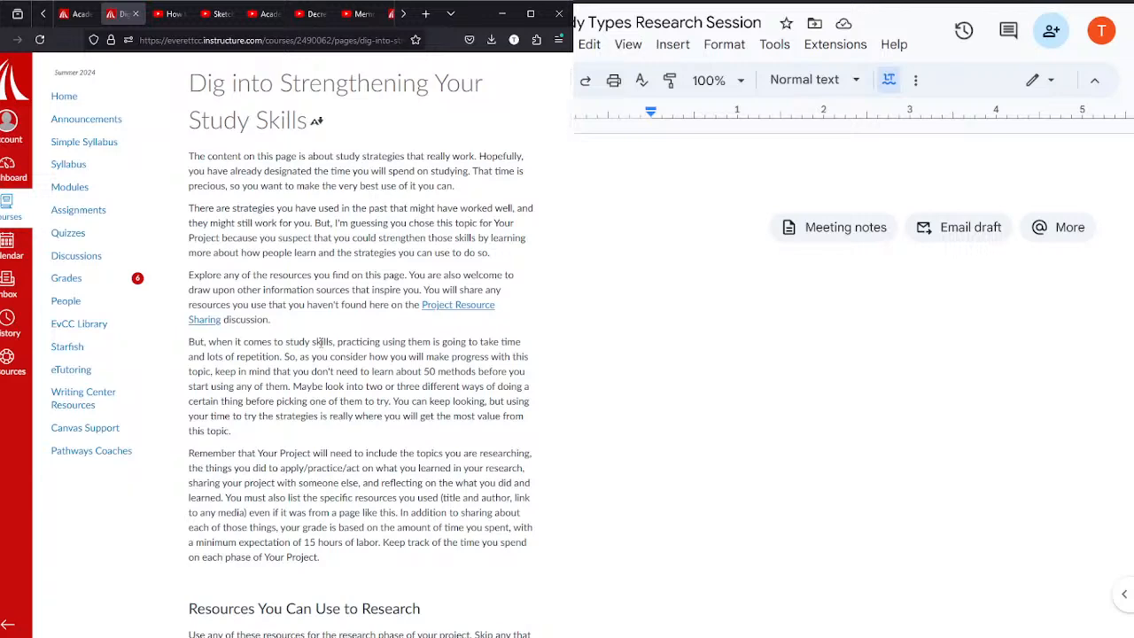
{"action": "scroll", "coordinate": [321, 344], "scroll_direction": "down", "scroll_amount": 5}
{"action": "scroll", "coordinate": [320, 343], "scroll_direction": "down", "scroll_amount": 8}
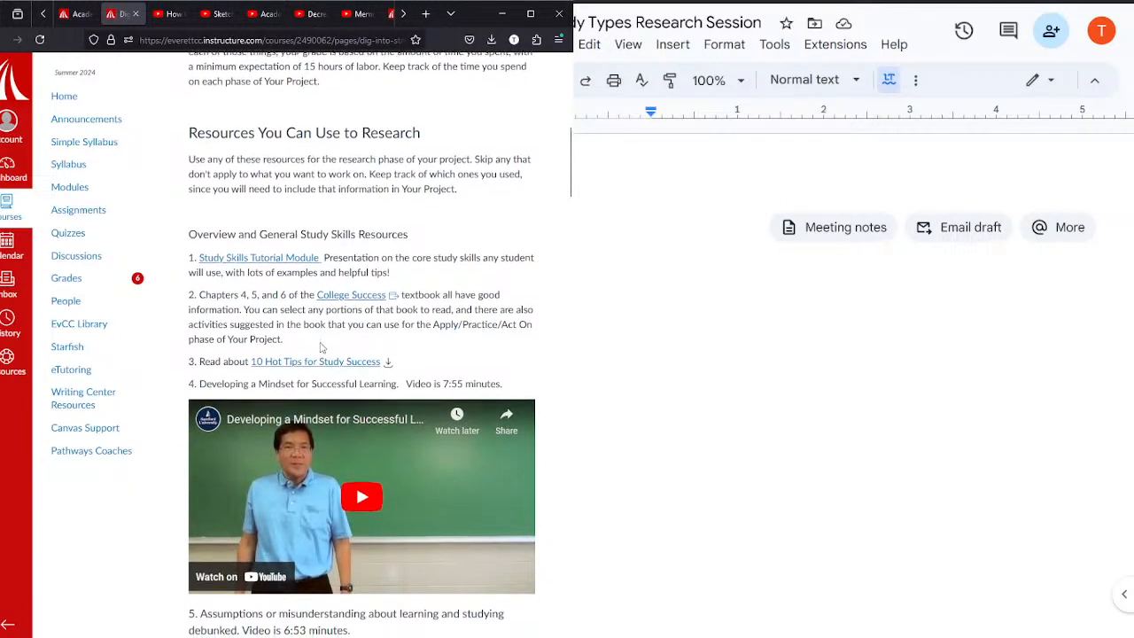
{"action": "scroll", "coordinate": [321, 348], "scroll_direction": "down", "scroll_amount": 15}
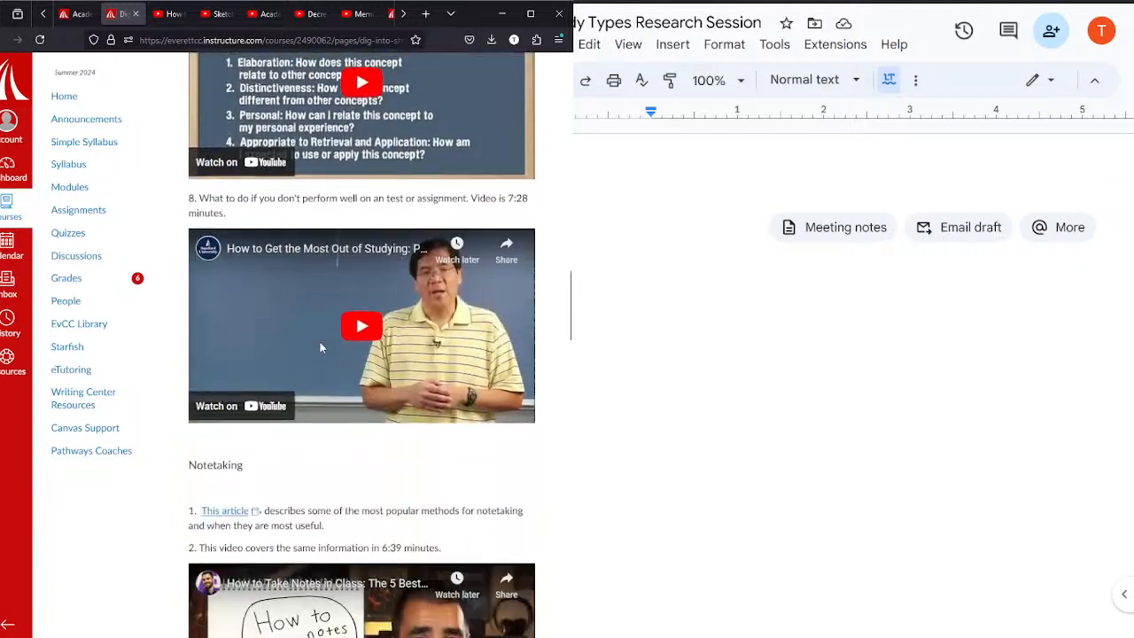
{"action": "left_click", "coordinate": [760, 241]}
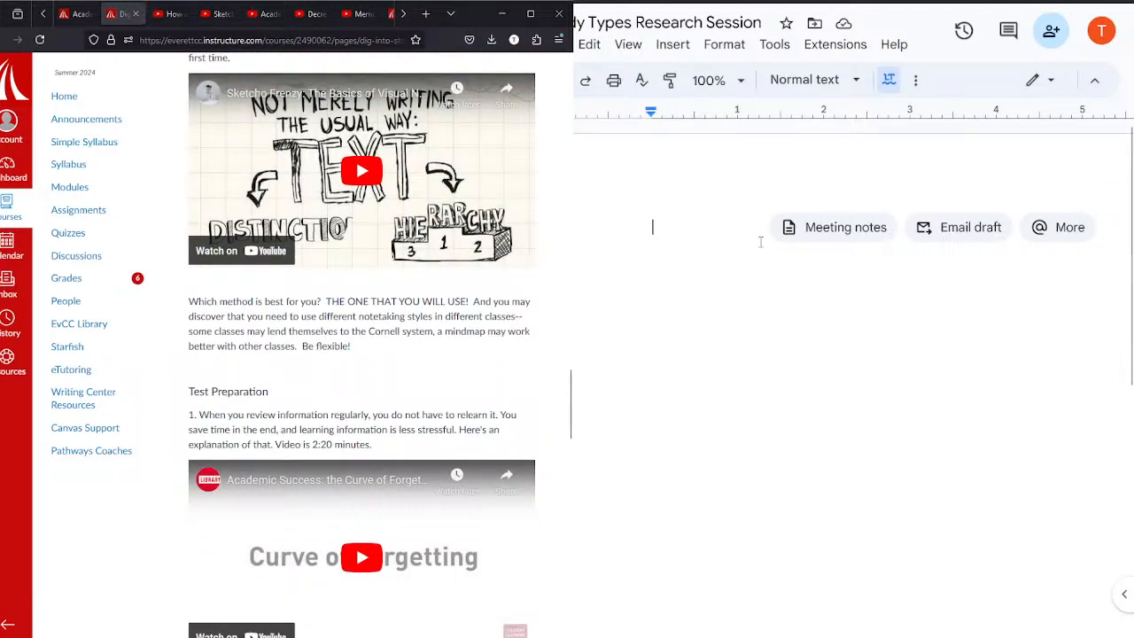
{"action": "scroll", "coordinate": [445, 376], "scroll_direction": "down", "scroll_amount": 10}
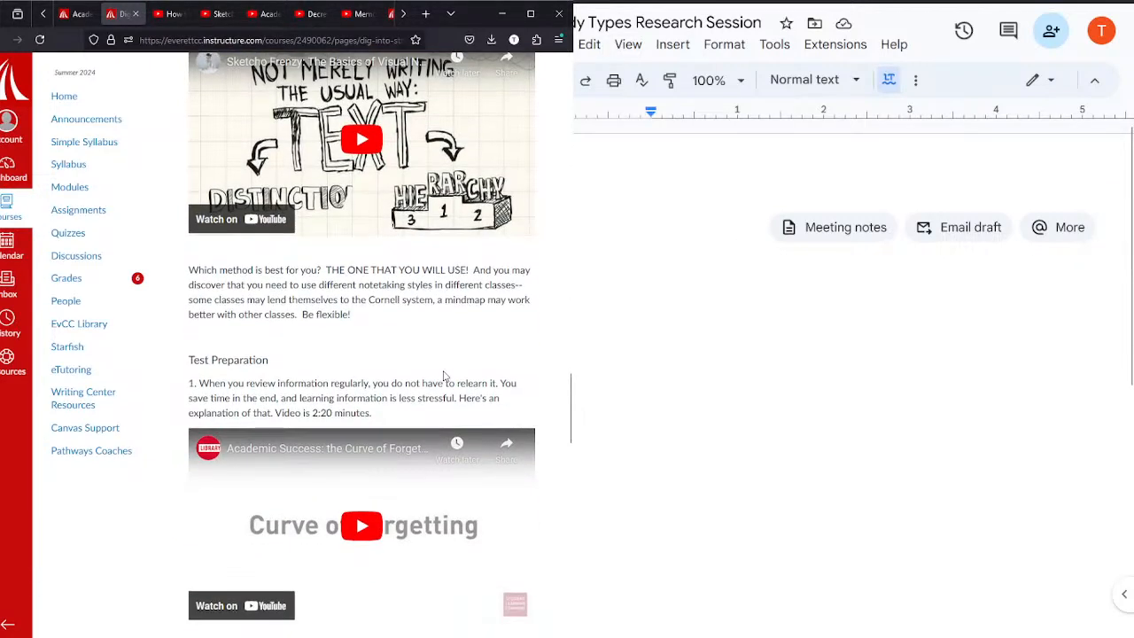
{"action": "scroll", "coordinate": [445, 376], "scroll_direction": "down", "scroll_amount": 5}
{"action": "scroll", "coordinate": [444, 376], "scroll_direction": "up", "scroll_amount": 10}
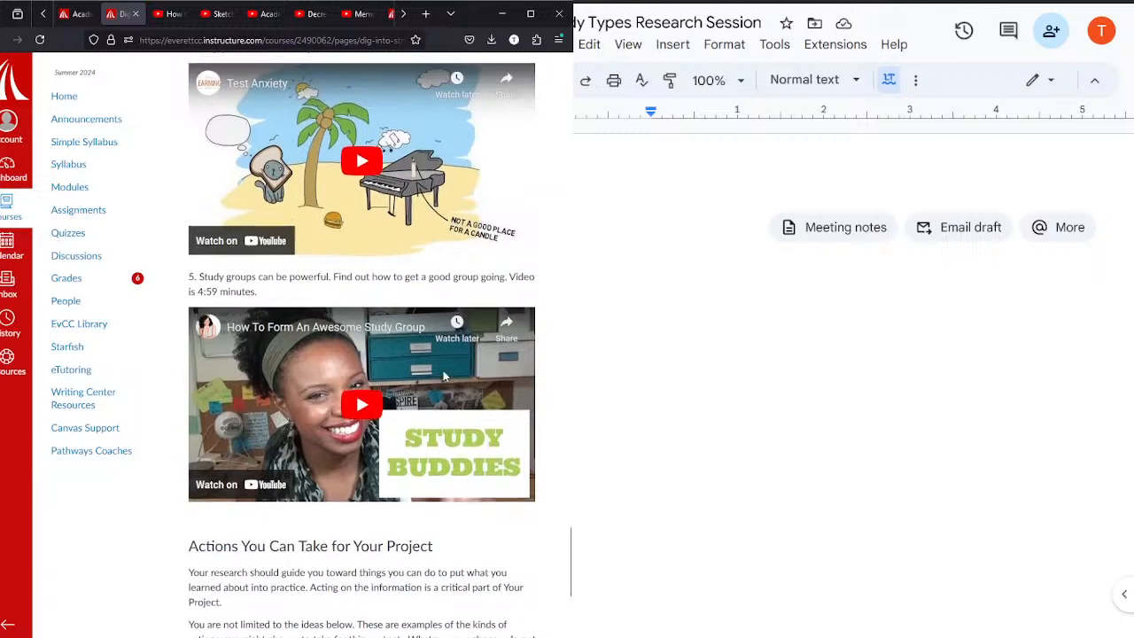
{"action": "scroll", "coordinate": [444, 377], "scroll_direction": "up", "scroll_amount": 20}
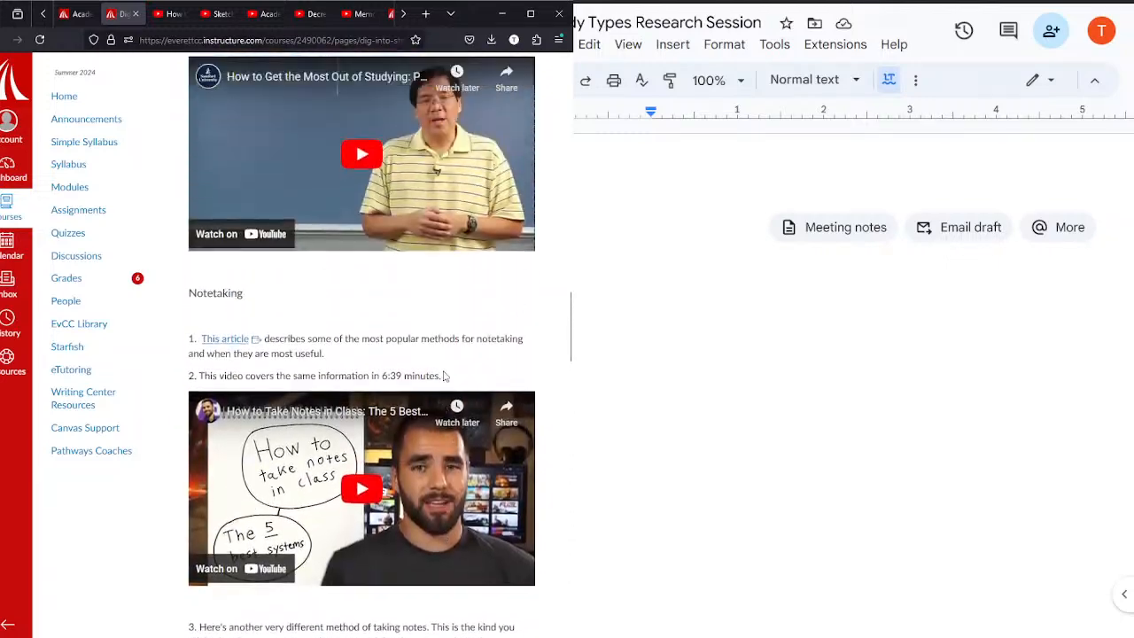
{"action": "scroll", "coordinate": [444, 376], "scroll_direction": "up", "scroll_amount": 15}
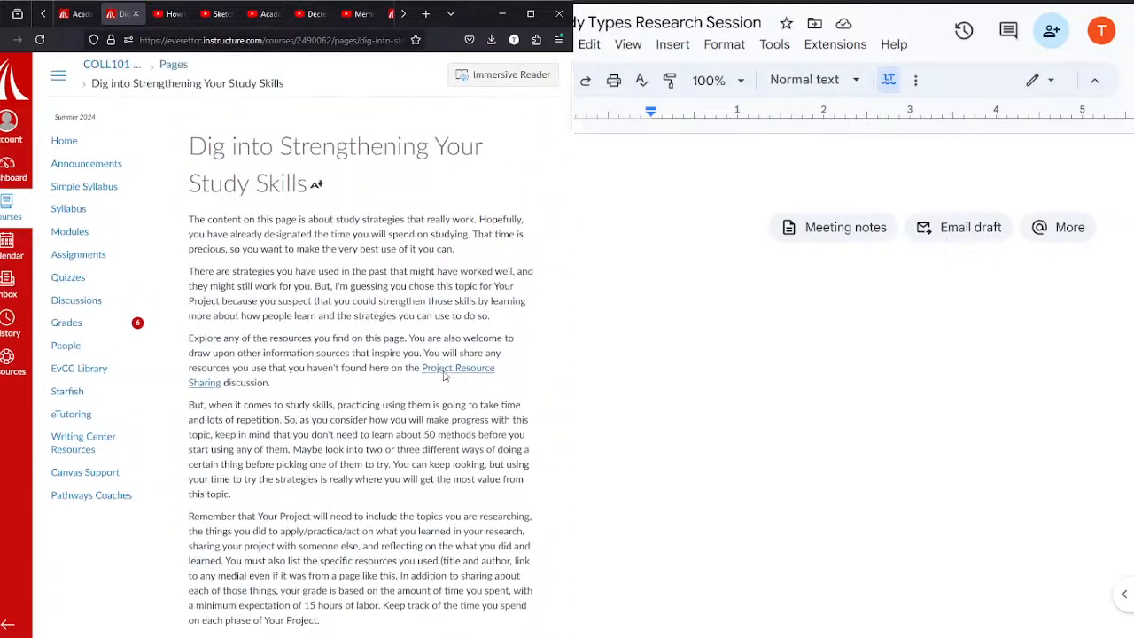
Step: Look over the open Academic Plan assignment, the Ten Hot Tips for Study Success document and the project instructions page
{"action": "left_click", "coordinate": [77, 13]}
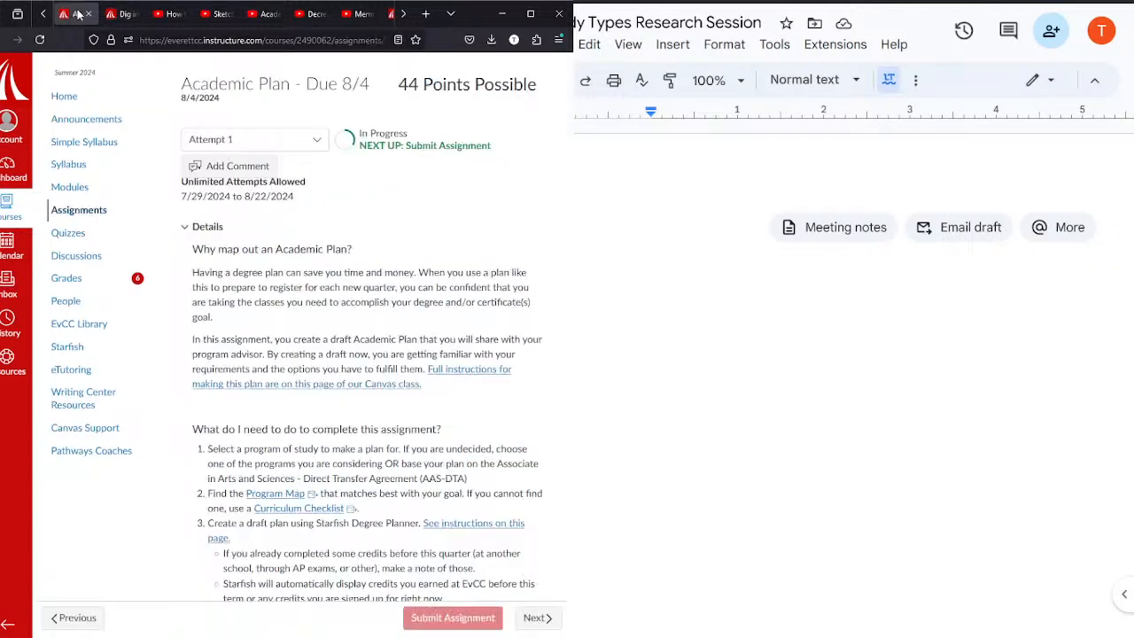
{"action": "left_click", "coordinate": [123, 13]}
{"action": "left_click", "coordinate": [403, 13]}
{"action": "left_click", "coordinate": [371, 14]}
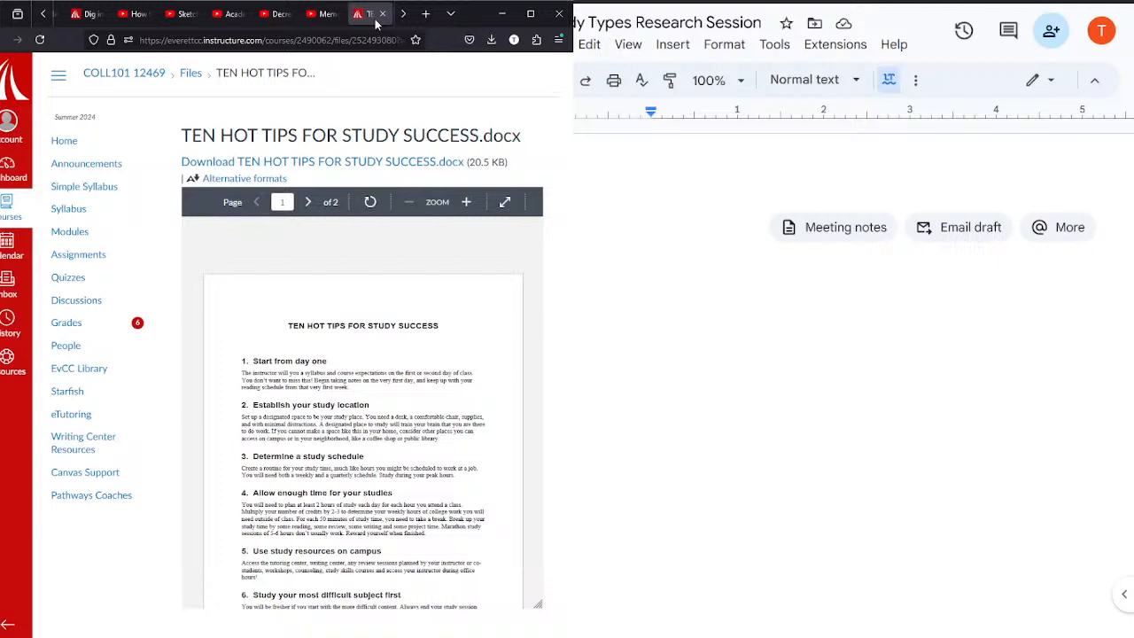
{"action": "left_click", "coordinate": [403, 14]}
{"action": "left_click", "coordinate": [316, 14]}
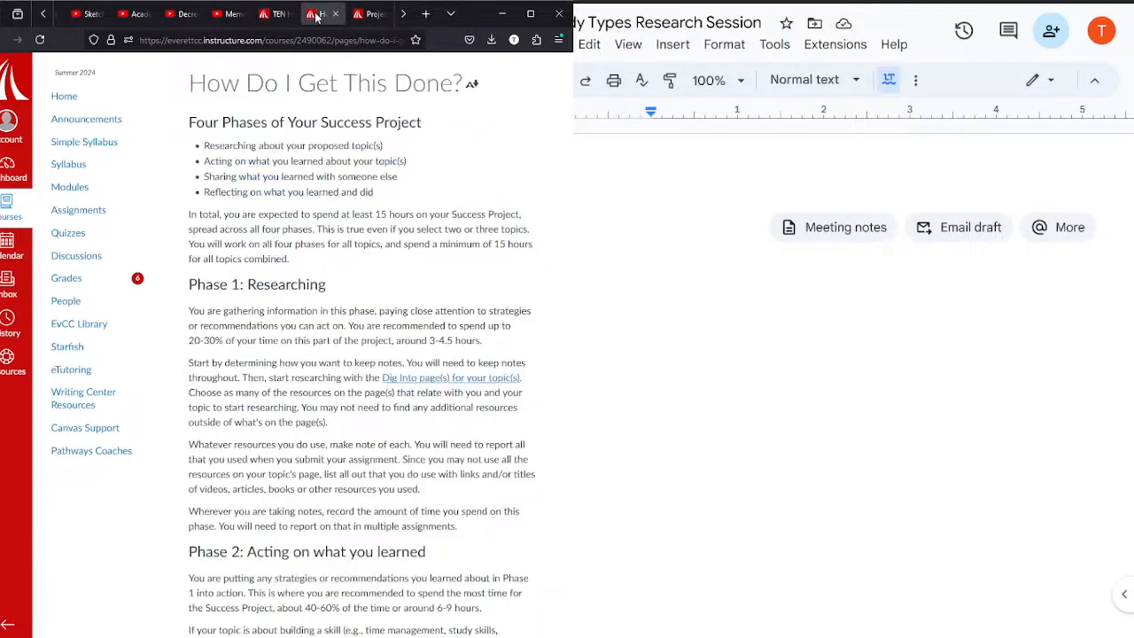
{"action": "left_click", "coordinate": [275, 13]}
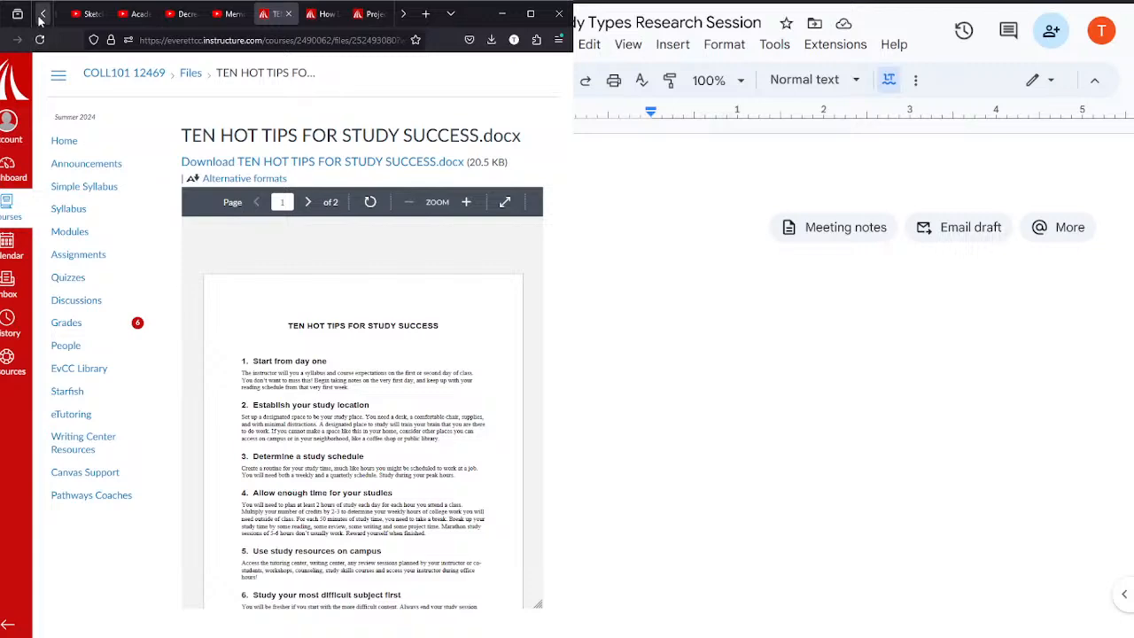
Step: Read the "How Do I Get This Done?" page for the phases and requirements of the Success Project
{"action": "left_click", "coordinate": [321, 19]}
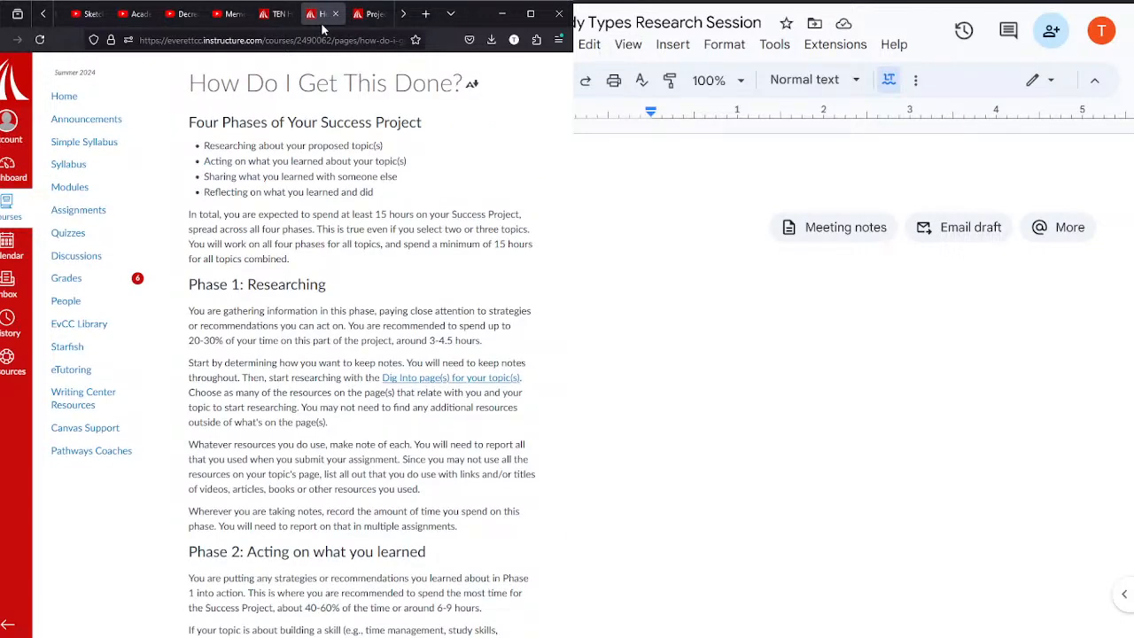
{"action": "key", "text": "Down"}
{"action": "key", "text": "Down"}
{"action": "key", "text": "Down"}
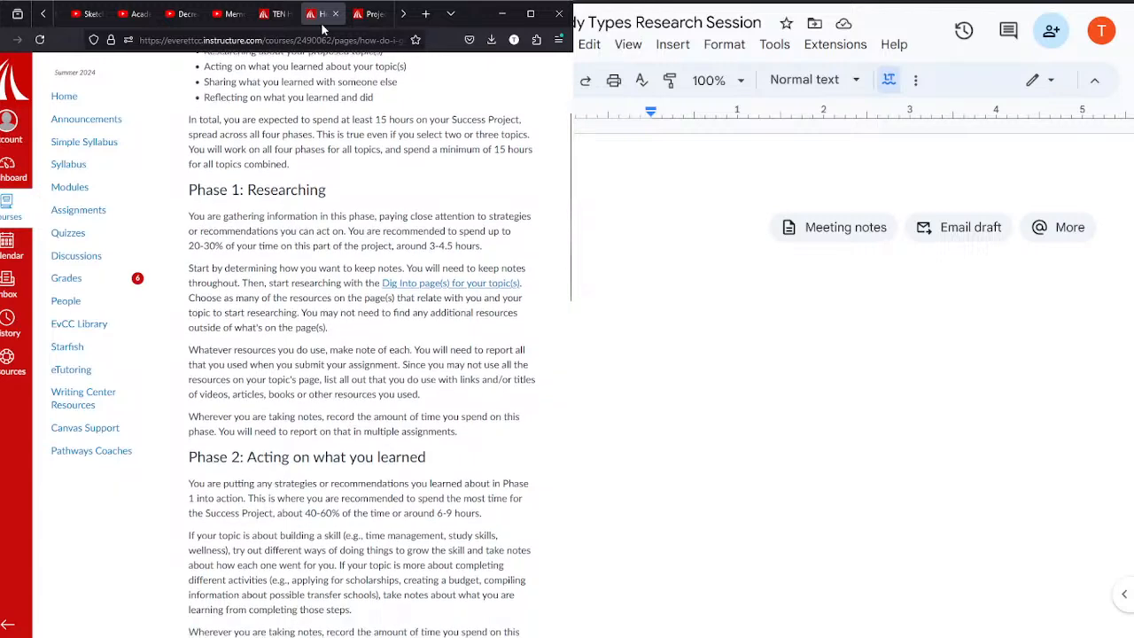
{"action": "key", "text": "Down"}
{"action": "key", "text": "Down"}
{"action": "key", "text": "Down"}
{"action": "key", "text": "Down"}
{"action": "key", "text": "Down"}
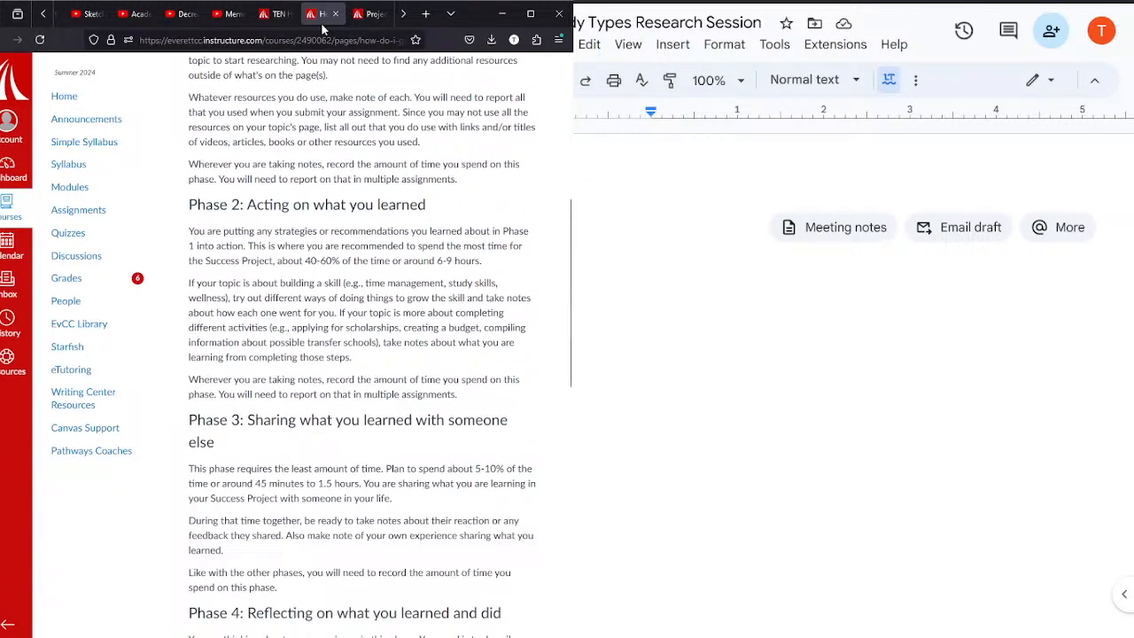
{"action": "key", "text": "Up"}
{"action": "key", "text": "Up"}
{"action": "key", "text": "Down"}
{"action": "key", "text": "Down"}
{"action": "key", "text": "Down"}
{"action": "key", "text": "Down"}
{"action": "key", "text": "Down"}
{"action": "key", "text": "Down"}
{"action": "key", "text": "Down"}
{"action": "key", "text": "Up"}
{"action": "key", "text": "Up"}
{"action": "key", "text": "Up"}
{"action": "key", "text": "Up"}
{"action": "key", "text": "Up"}
{"action": "key", "text": "Up"}
{"action": "key", "text": "Up"}
{"action": "key", "text": "Up"}
{"action": "key", "text": "Up"}
{"action": "key", "text": "Up"}
Step: Return to the "Dig into Strengthening Your Study Skills" page among the open pages
{"action": "left_click", "coordinate": [42, 15]}
{"action": "left_click", "coordinate": [43, 16]}
{"action": "left_click", "coordinate": [42, 16]}
{"action": "left_click", "coordinate": [403, 14]}
{"action": "left_click", "coordinate": [403, 14]}
{"action": "left_click", "coordinate": [403, 14]}
{"action": "left_click", "coordinate": [403, 14]}
{"action": "left_click", "coordinate": [406, 15]}
{"action": "left_click", "coordinate": [406, 15]}
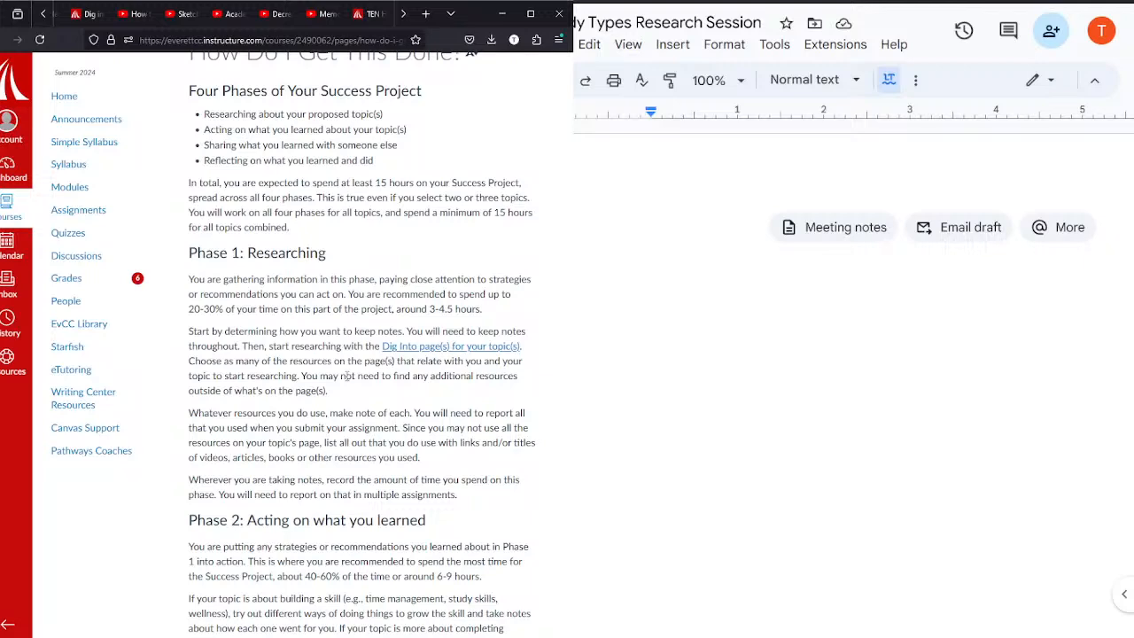
{"action": "left_click", "coordinate": [78, 13]}
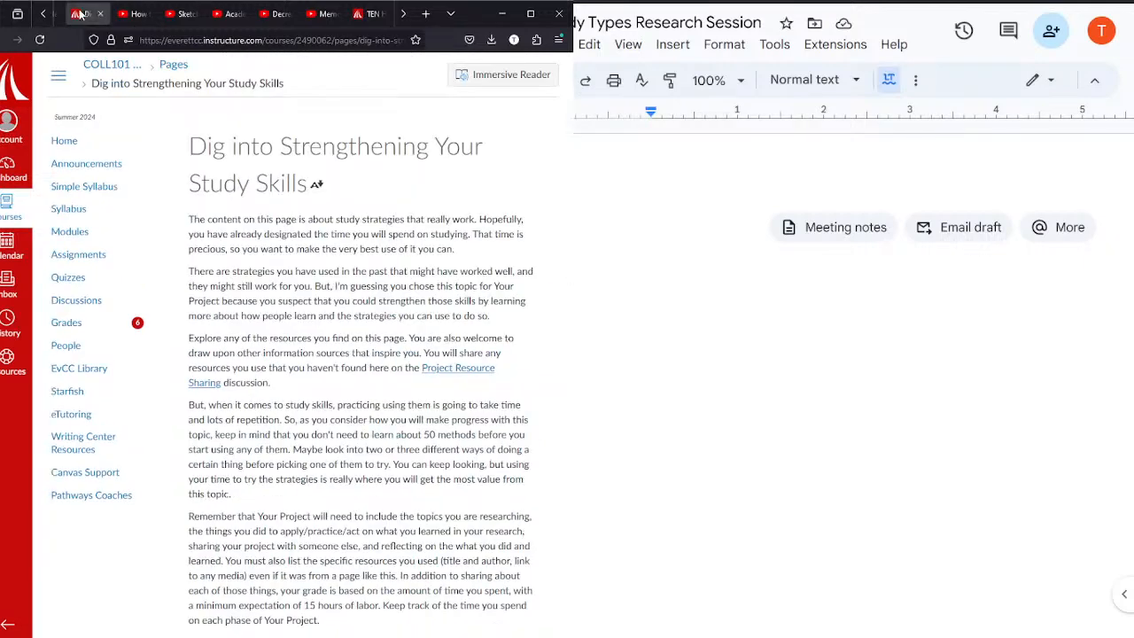
{"action": "left_click", "coordinate": [746, 268]}
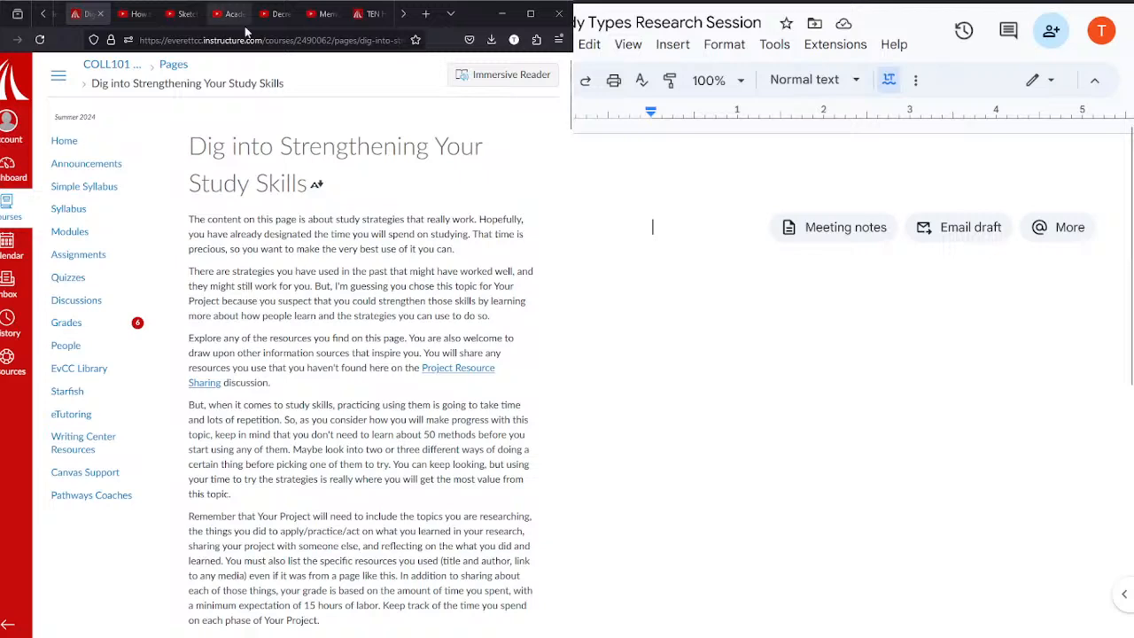
Step: Look over the open YouTube videos on note-taking, visual note-taking, the curve of forgetting and memorization methods
{"action": "left_click", "coordinate": [134, 13]}
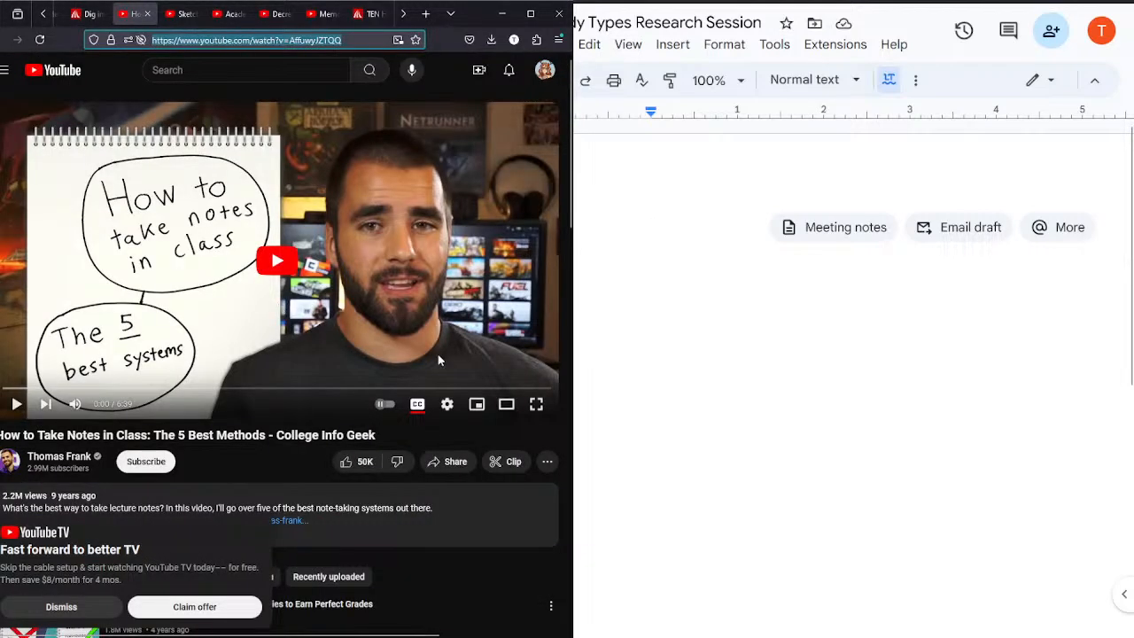
{"action": "left_click", "coordinate": [180, 14]}
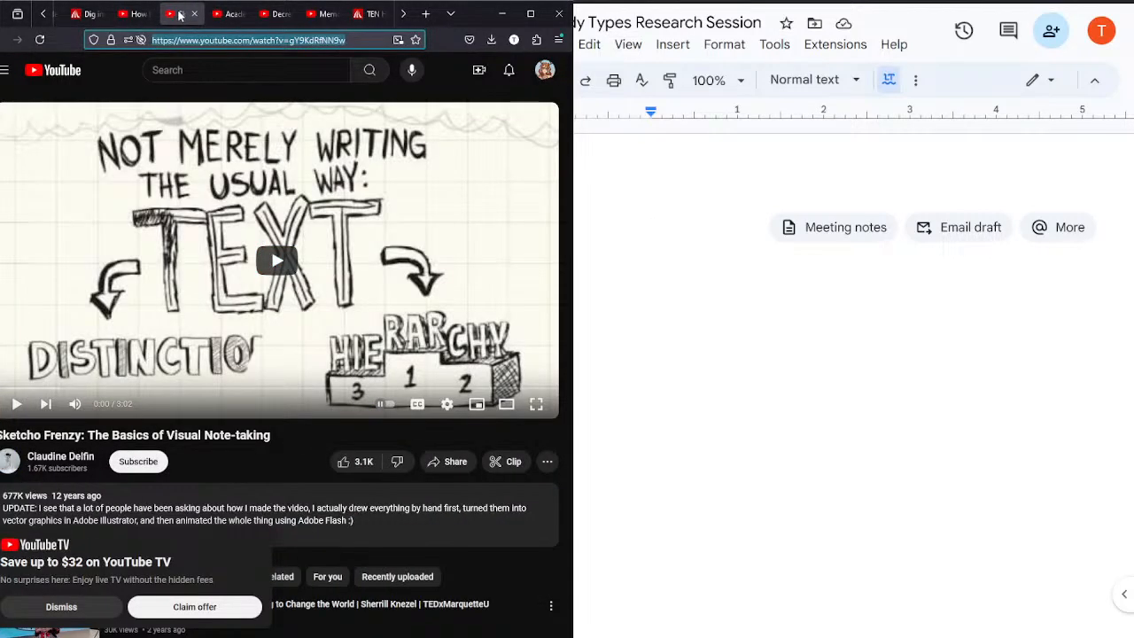
{"action": "left_click", "coordinate": [230, 15]}
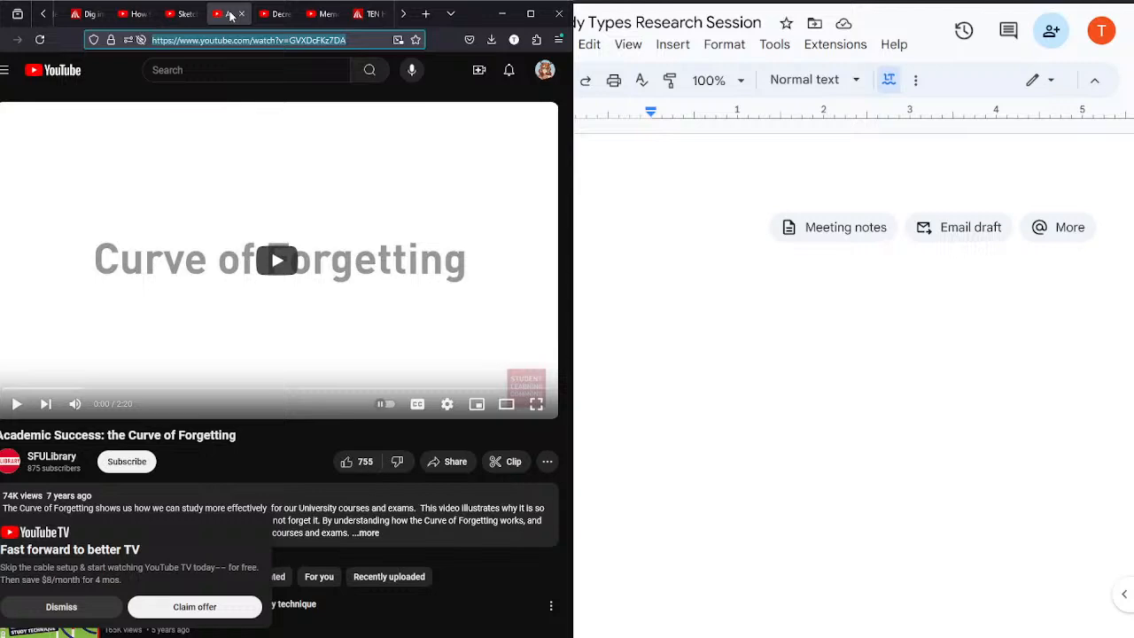
{"action": "left_click", "coordinate": [276, 16]}
{"action": "left_click", "coordinate": [328, 23]}
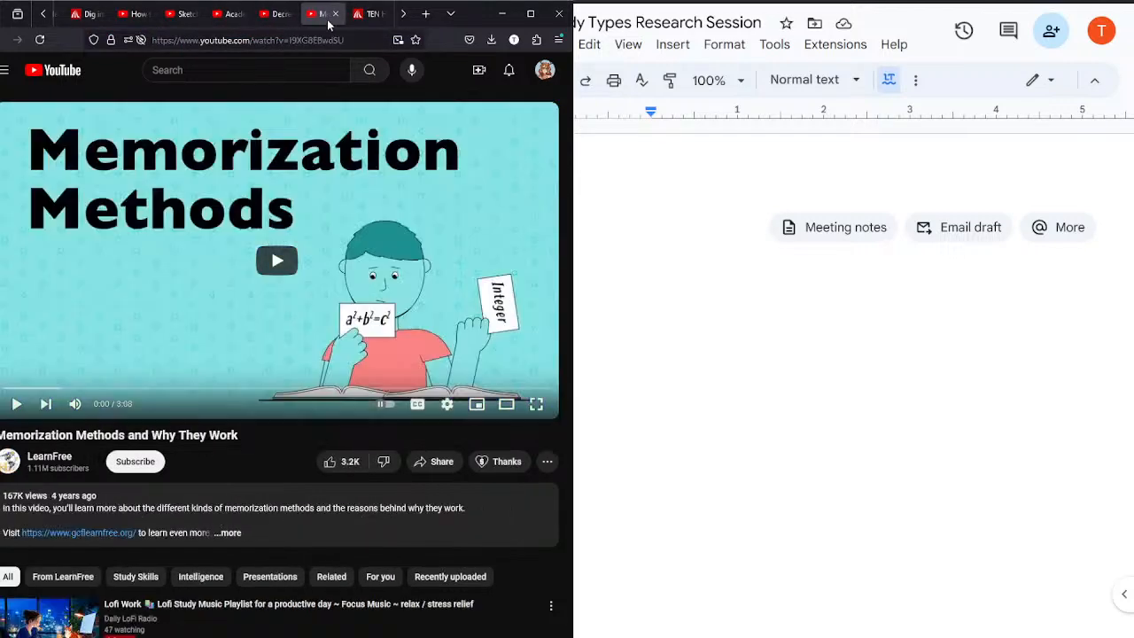
Step: Set the playback speed of the "How to Take Notes in Class: The 5 Best Methods" video to 1.25
{"action": "left_click", "coordinate": [140, 15]}
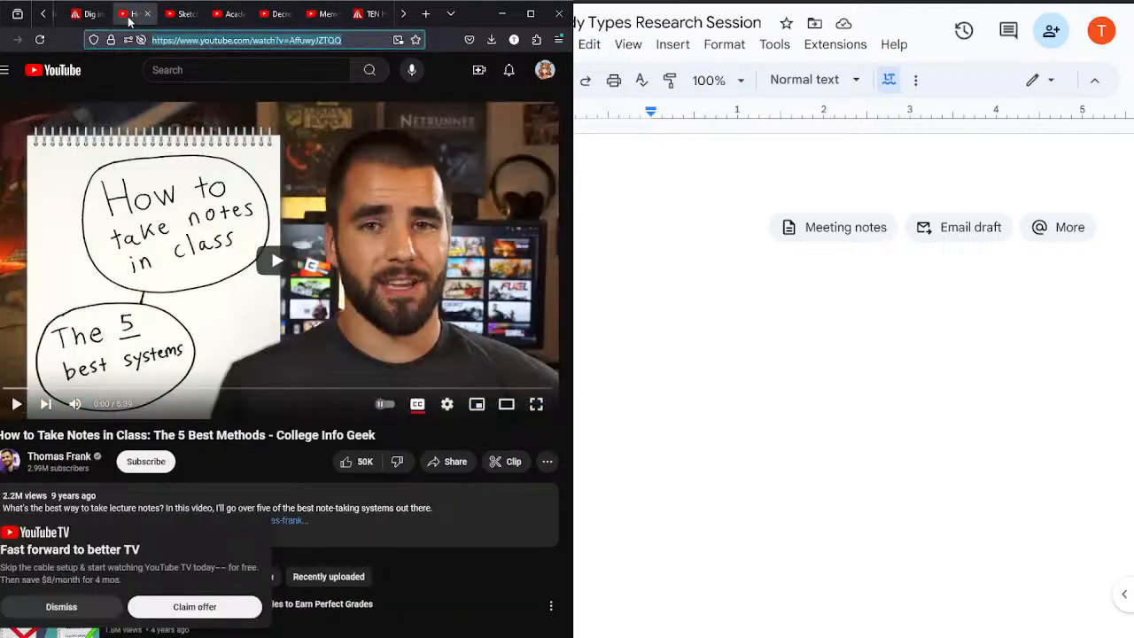
{"action": "left_click", "coordinate": [447, 405]}
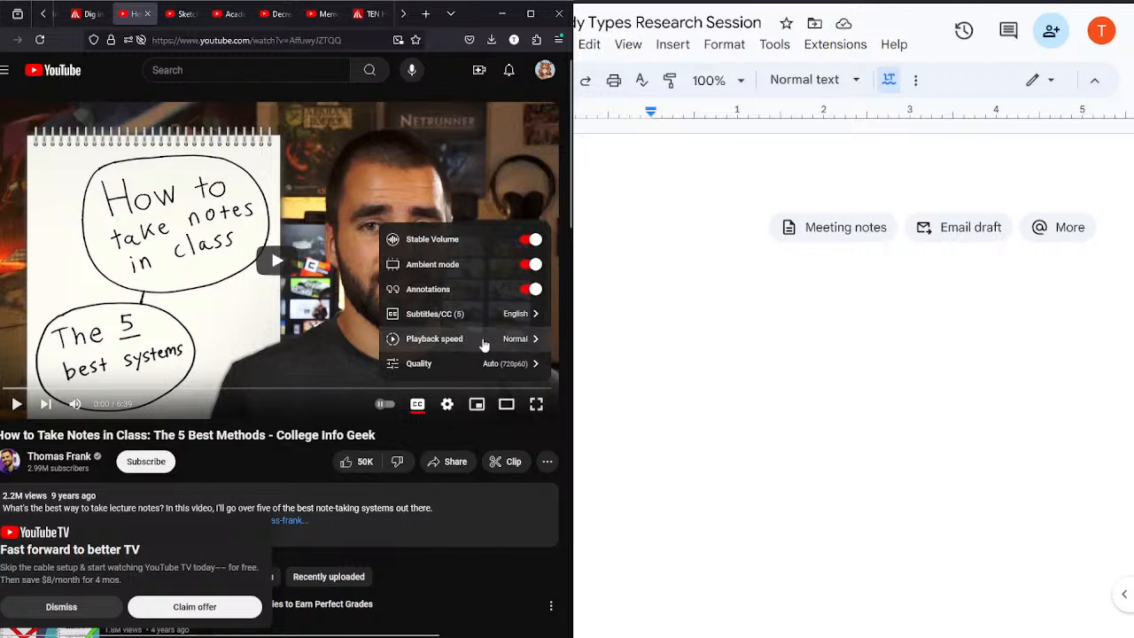
{"action": "left_click", "coordinate": [510, 345]}
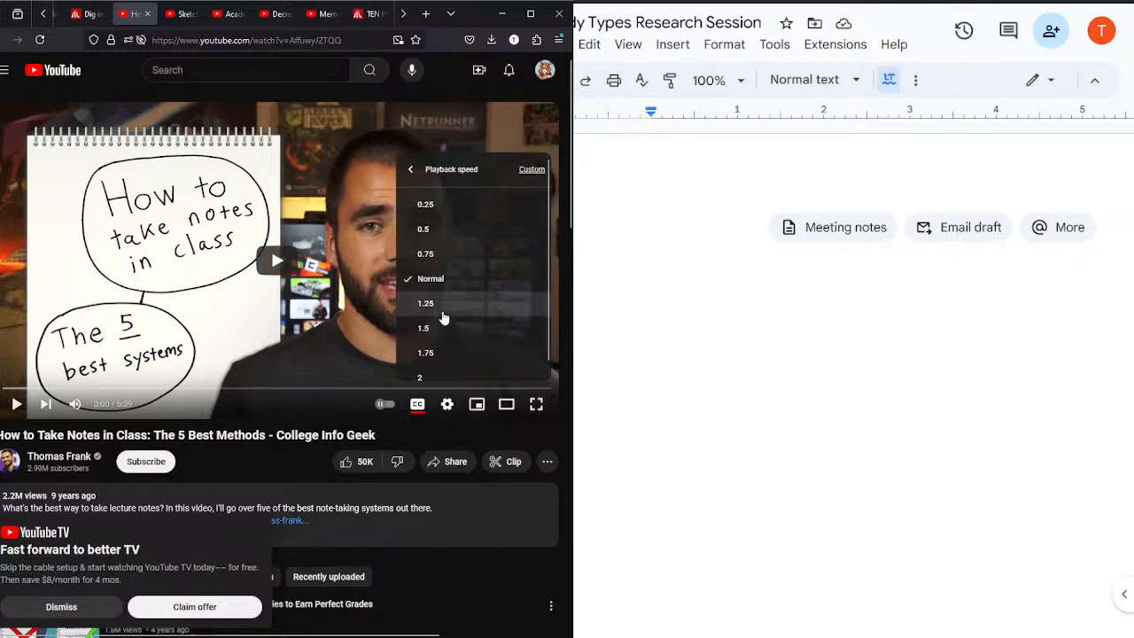
{"action": "left_click", "coordinate": [442, 315]}
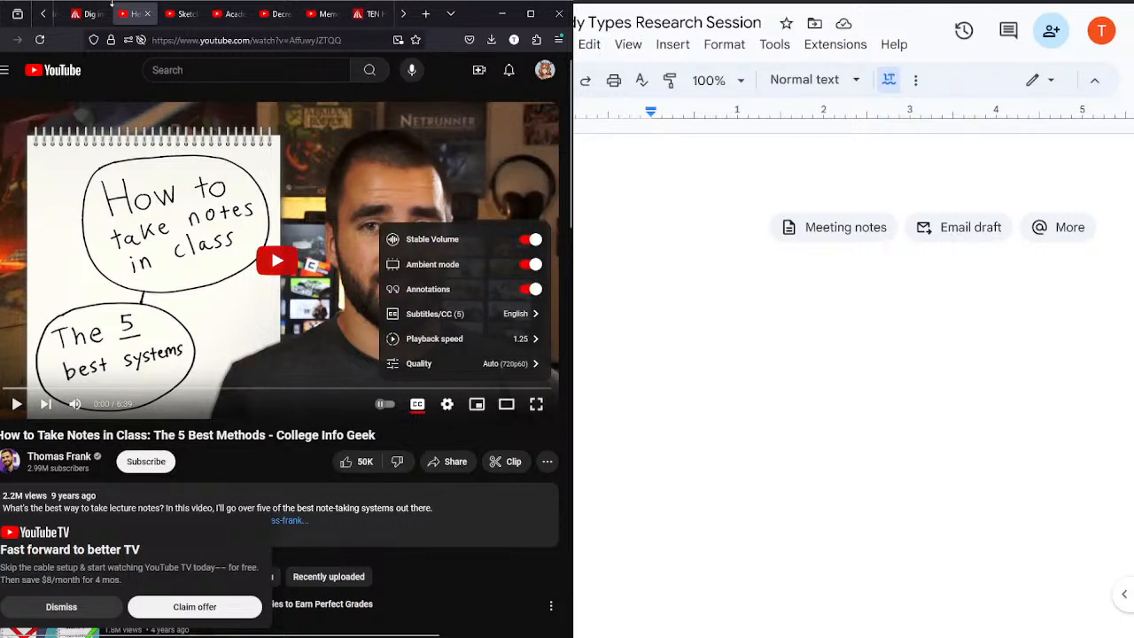
{"action": "left_click", "coordinate": [89, 15]}
{"action": "left_click", "coordinate": [129, 14]}
Step: Write the title "How to Take Notes in Class: The 5 Best Methods" in the blank document with the Heading 1 style
{"action": "left_click", "coordinate": [709, 148]}
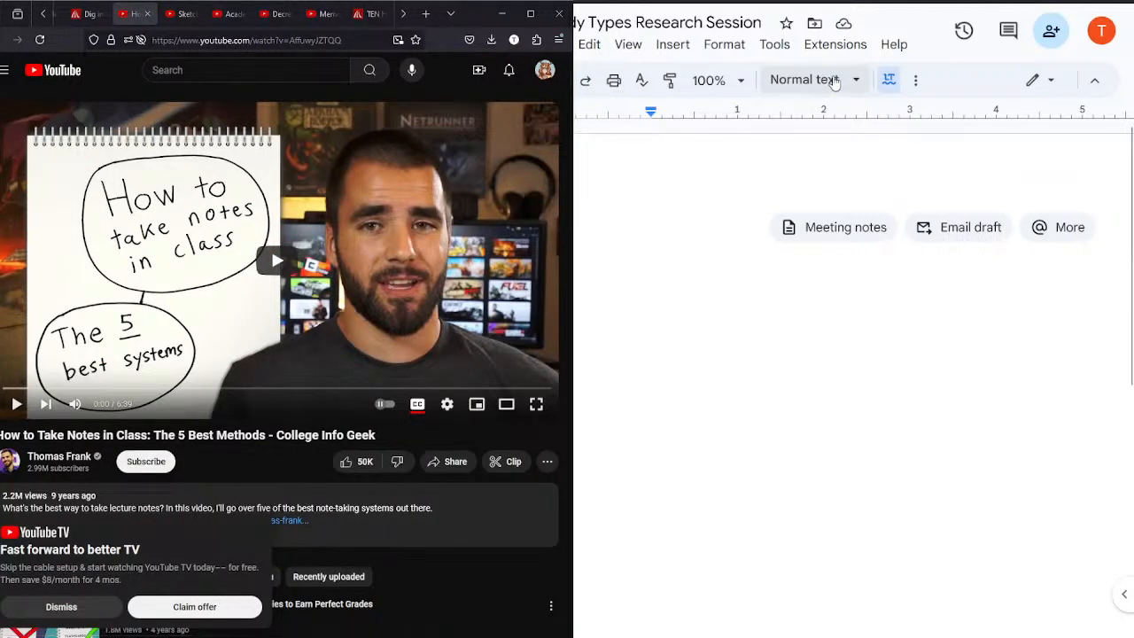
{"action": "left_click", "coordinate": [815, 80]}
{"action": "left_click", "coordinate": [823, 319]}
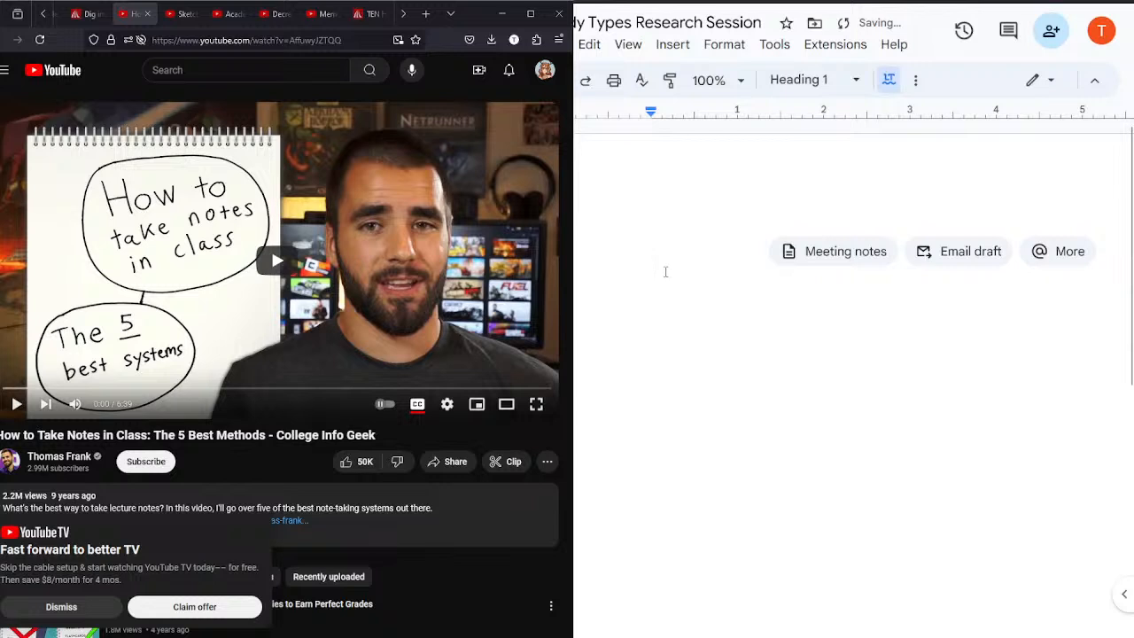
{"action": "type", "text": "H"}
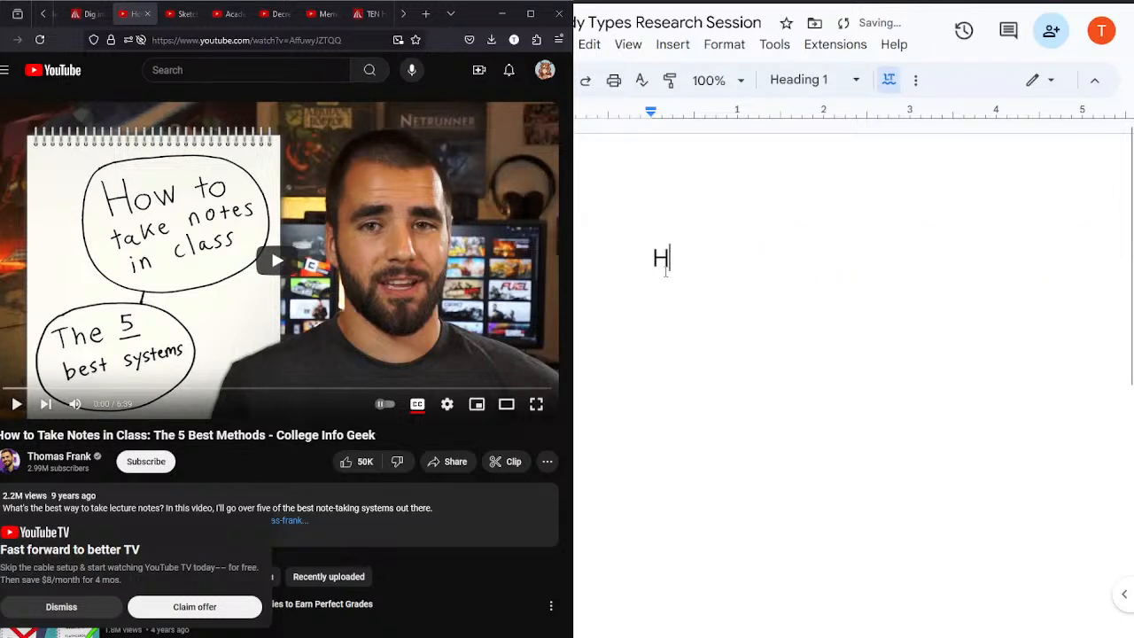
{"action": "key", "text": "BackSpace"}
{"action": "type", "text": "How to Take No"}
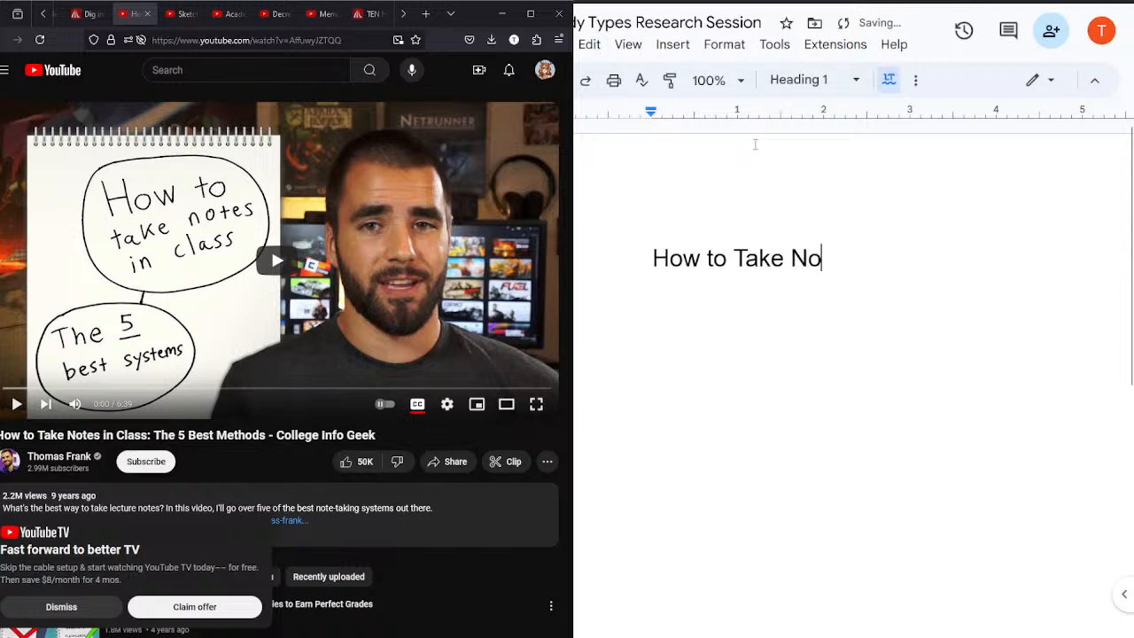
{"action": "type", "text": "tes in Cla"}
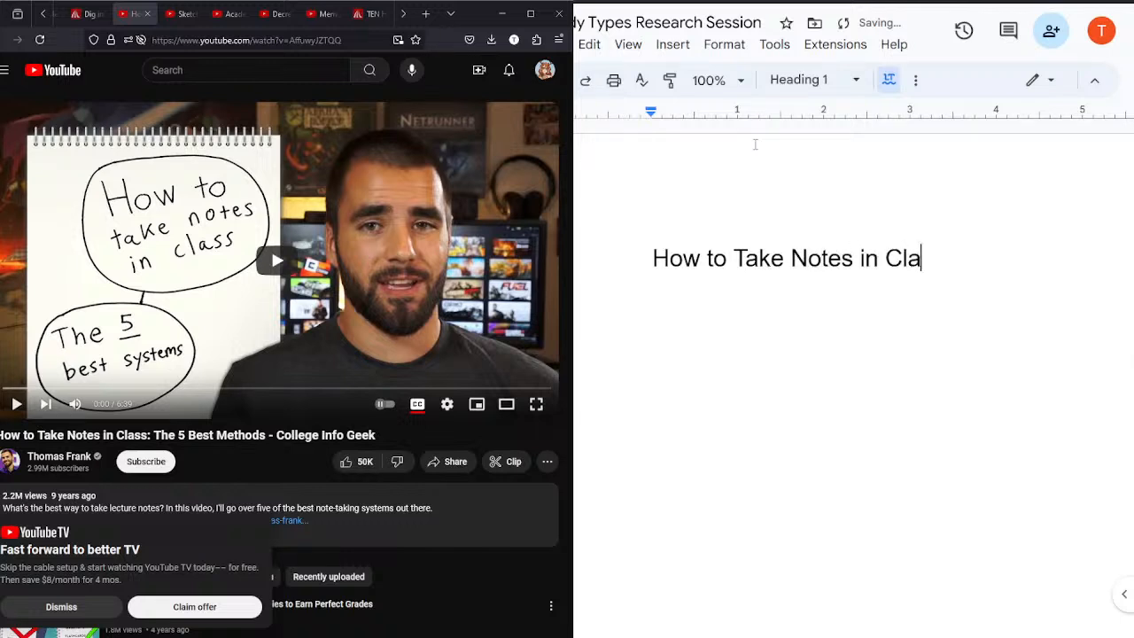
{"action": "type", "text": "ss: The Best"}
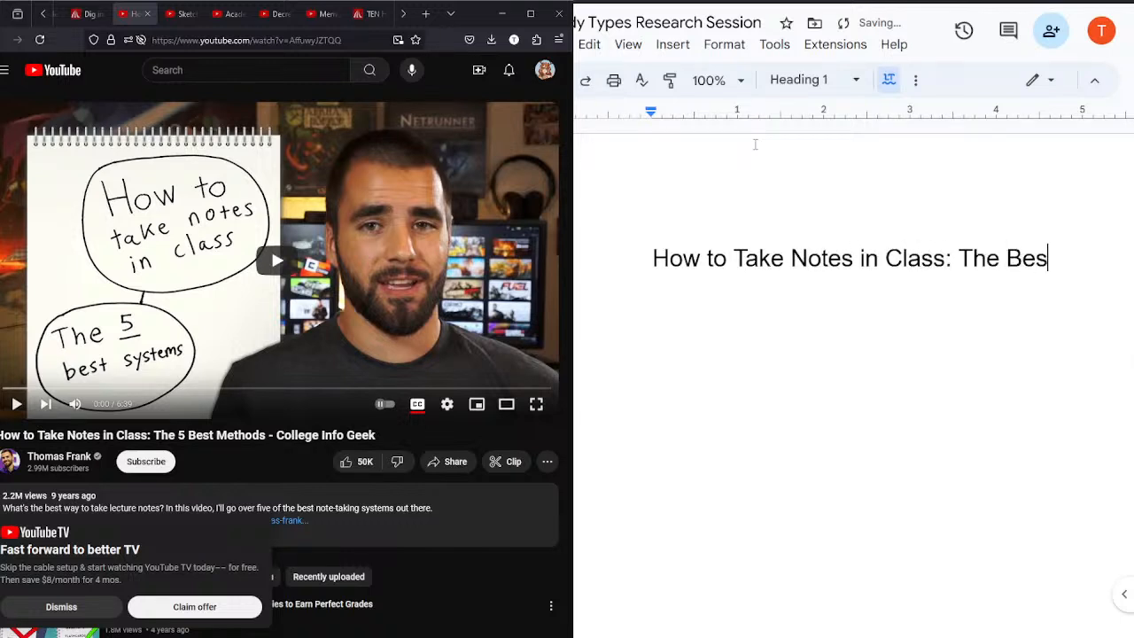
{"action": "key", "text": "BackSpace"}
{"action": "key", "text": "BackSpace"}
{"action": "key", "text": "BackSpace"}
{"action": "key", "text": "BackSpace"}
{"action": "key", "text": "BackSpace"}
{"action": "type", "text": "5 Best Methods"}
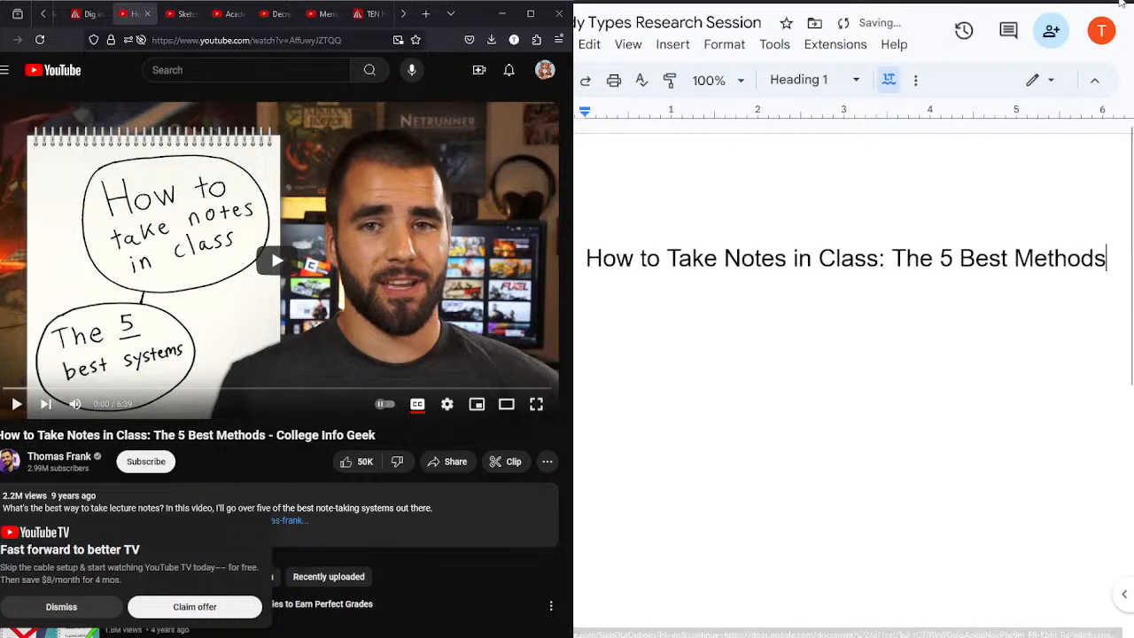
Step: Append the source "[College Info Geek]" to the end of the title in the notes document
{"action": "key", "text": "ctrl+minus"}
{"action": "left_click", "coordinate": [884, 309]}
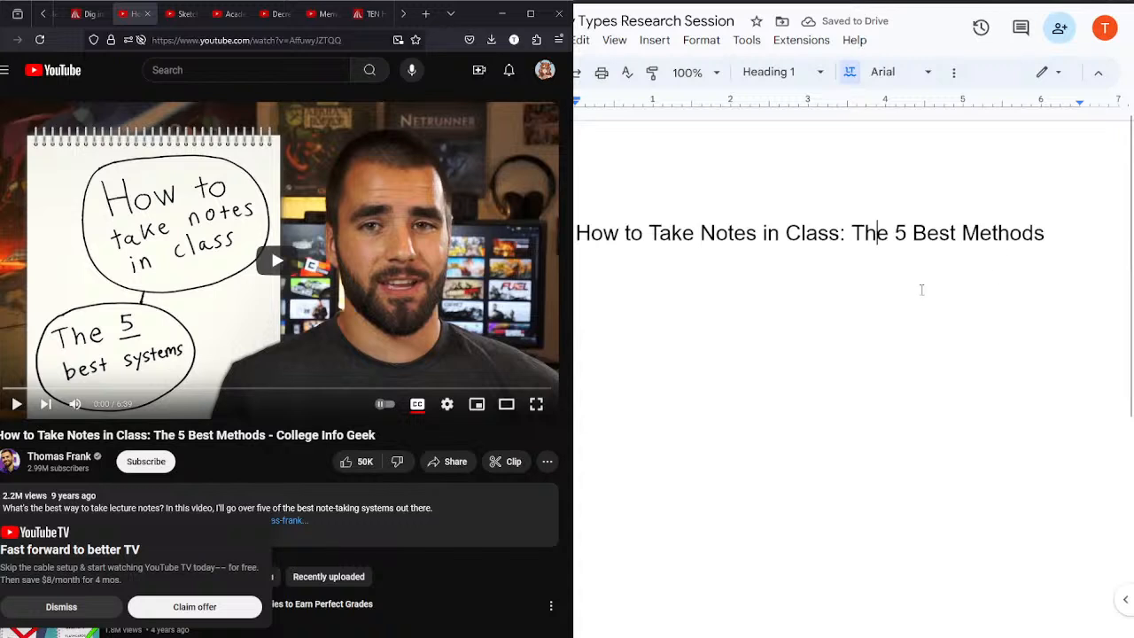
{"action": "type", "text": "[Col"}
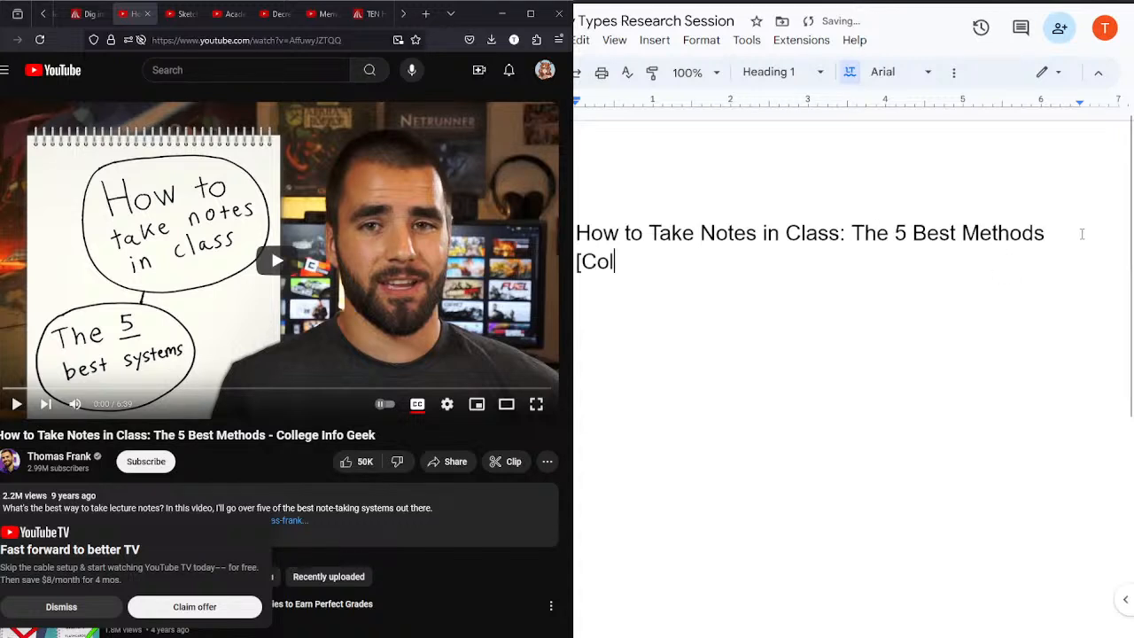
{"action": "type", "text": "lege Info "}
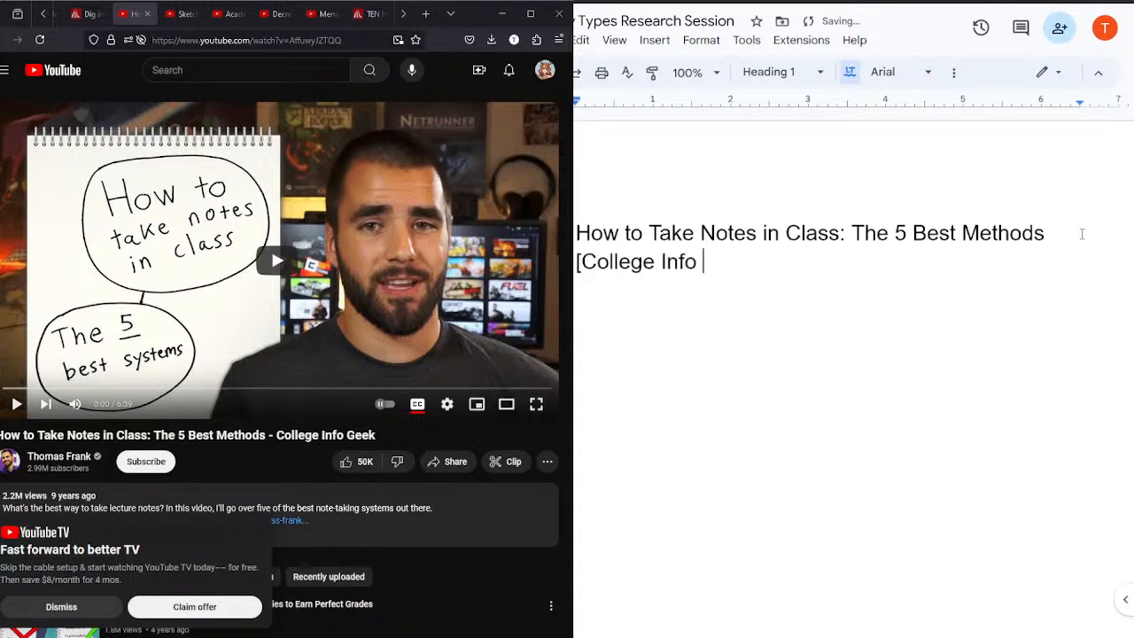
{"action": "type", "text": "Geek"}
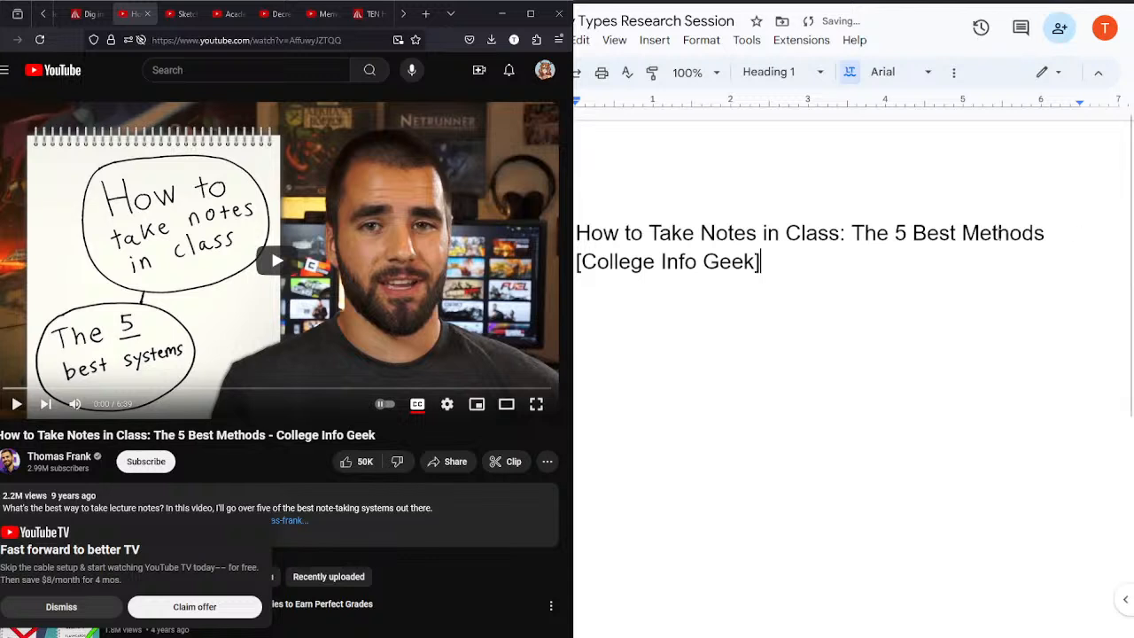
Step: Change the whole title to the Heading 3 style and start a new line beneath it
{"action": "key", "text": "ctrl+a"}
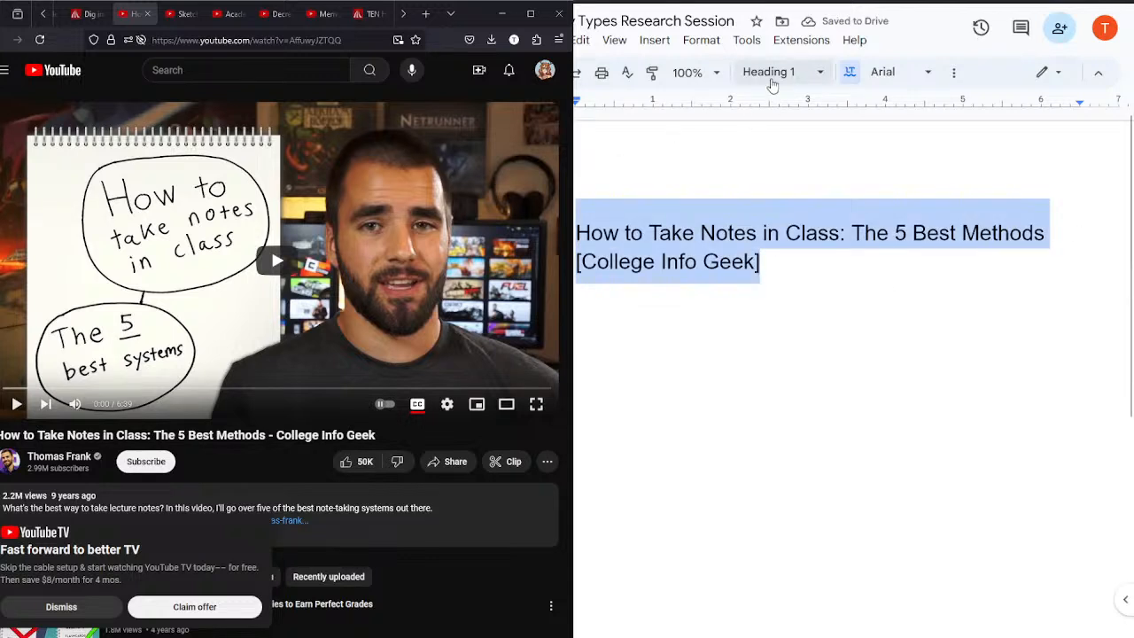
{"action": "left_click", "coordinate": [771, 74]}
{"action": "left_click", "coordinate": [784, 398]}
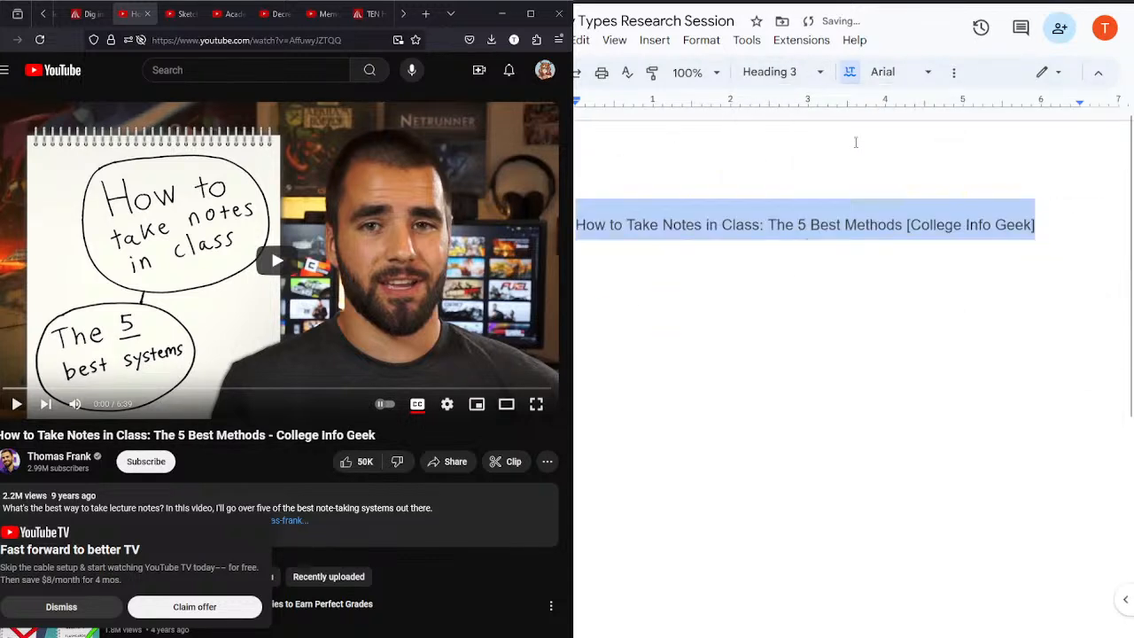
{"action": "left_click", "coordinate": [1056, 246]}
{"action": "left_click", "coordinate": [1041, 264]}
{"action": "key", "text": "Return"}
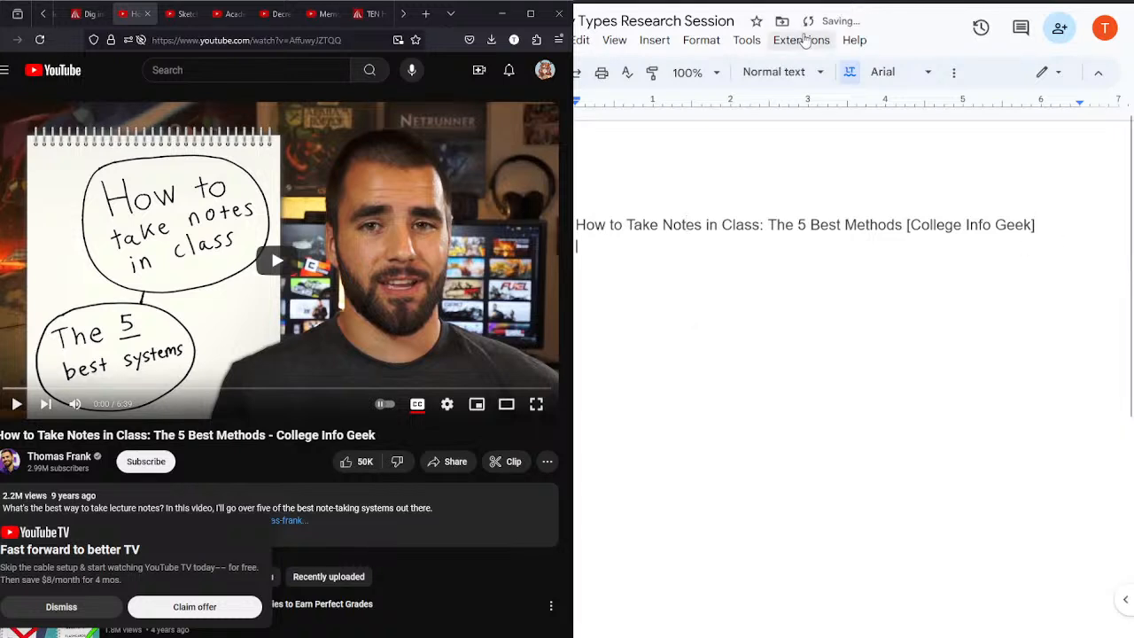
Step: Make the video title heading bold and return to the empty line beneath it
{"action": "triple_click", "coordinate": [779, 224]}
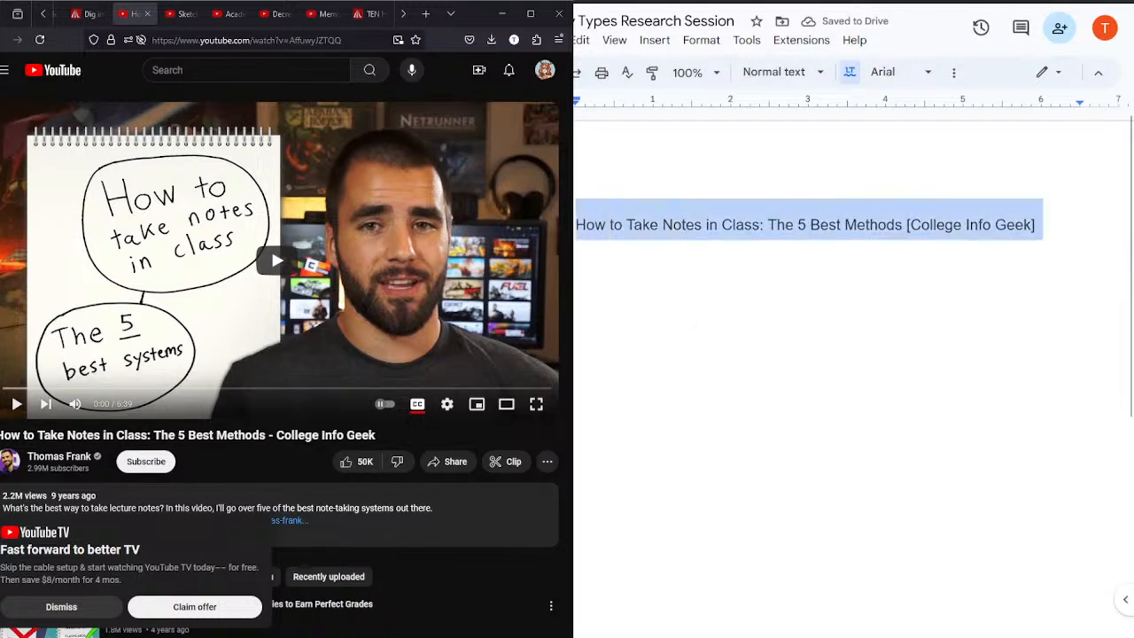
{"action": "left_click", "coordinate": [1073, 2]}
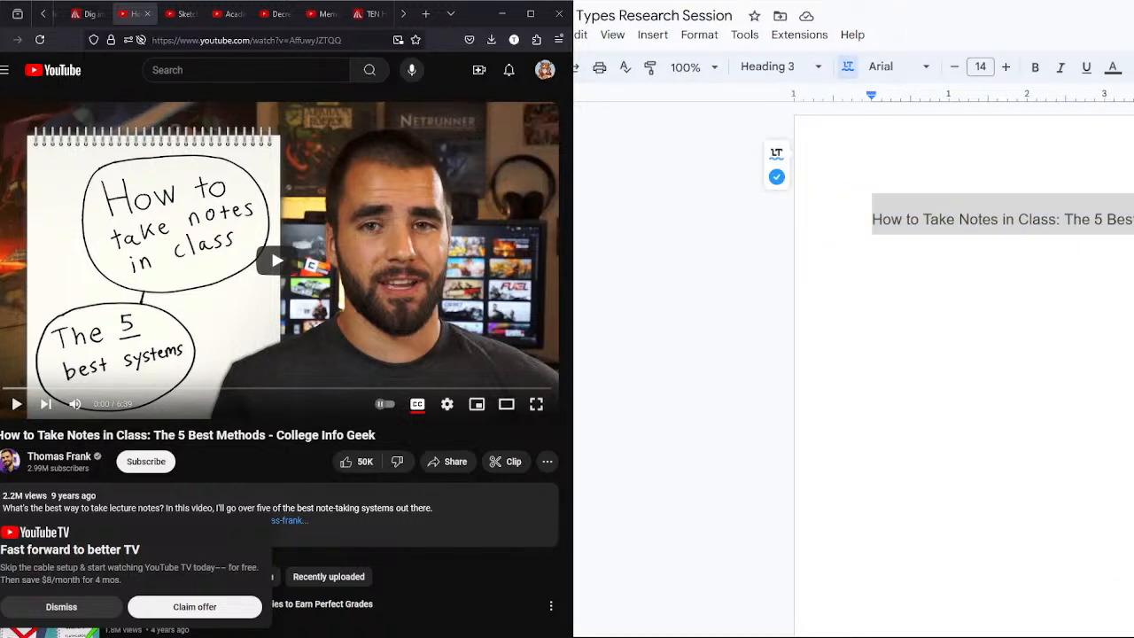
{"action": "key", "text": "super+Down"}
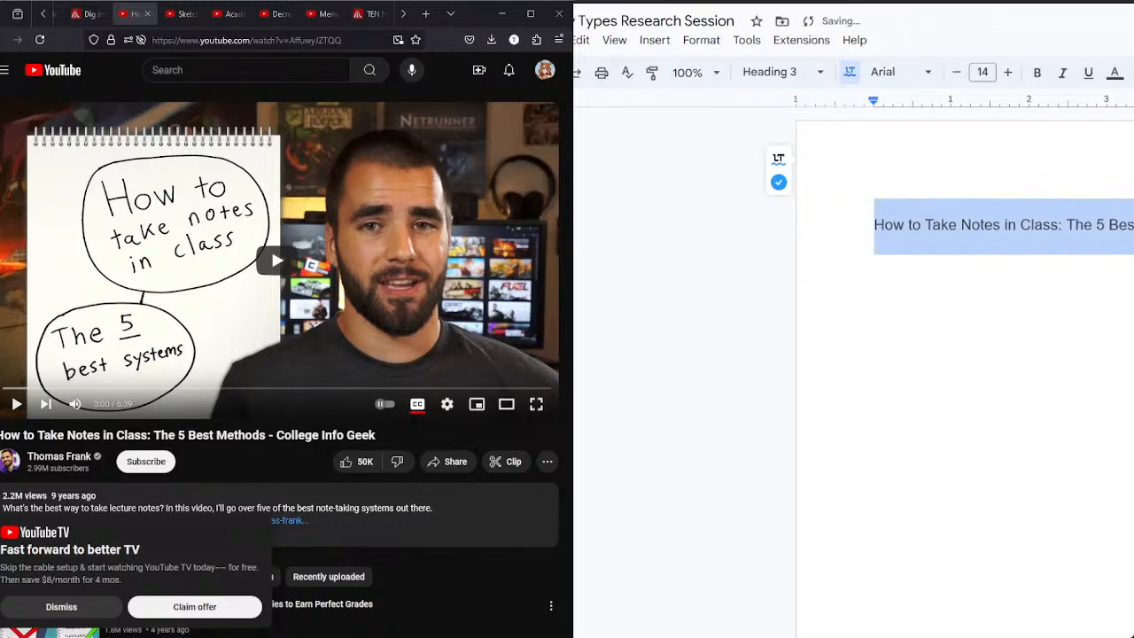
{"action": "left_click", "coordinate": [822, 254]}
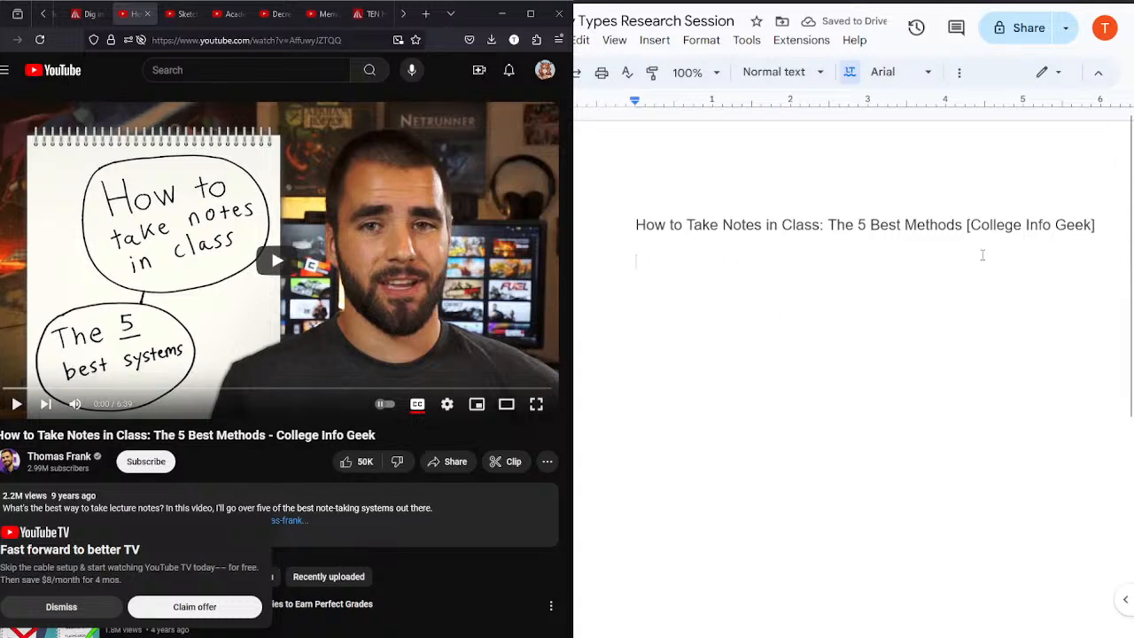
{"action": "left_click_drag", "start_coordinate": [1106, 221], "coordinate": [623, 216]}
{"action": "key", "text": "ctrl+b"}
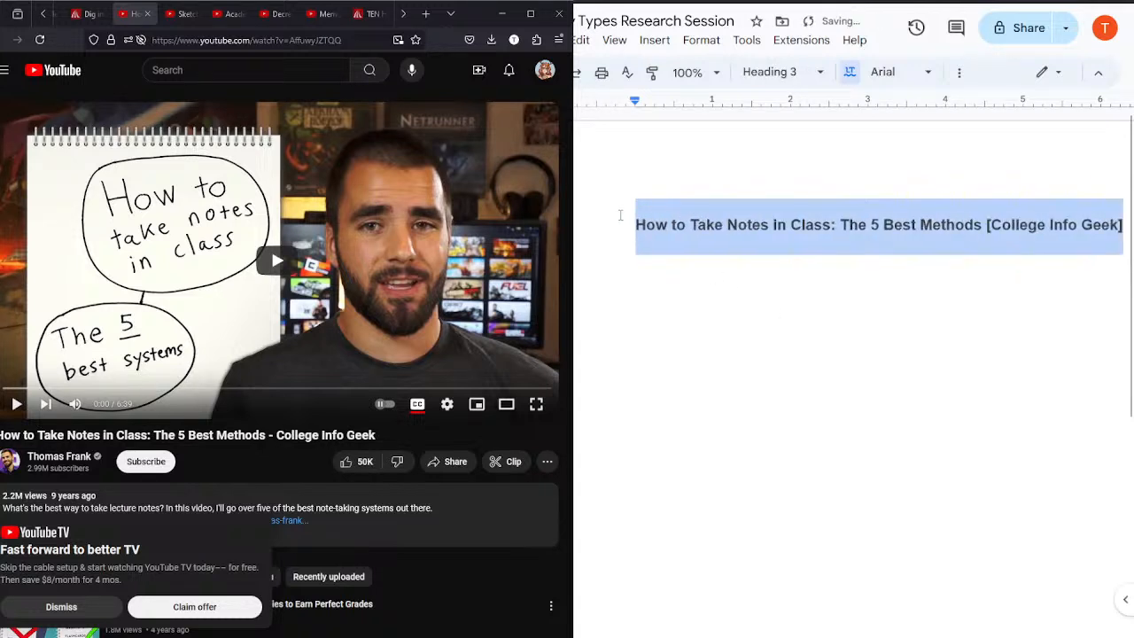
{"action": "left_click", "coordinate": [660, 270]}
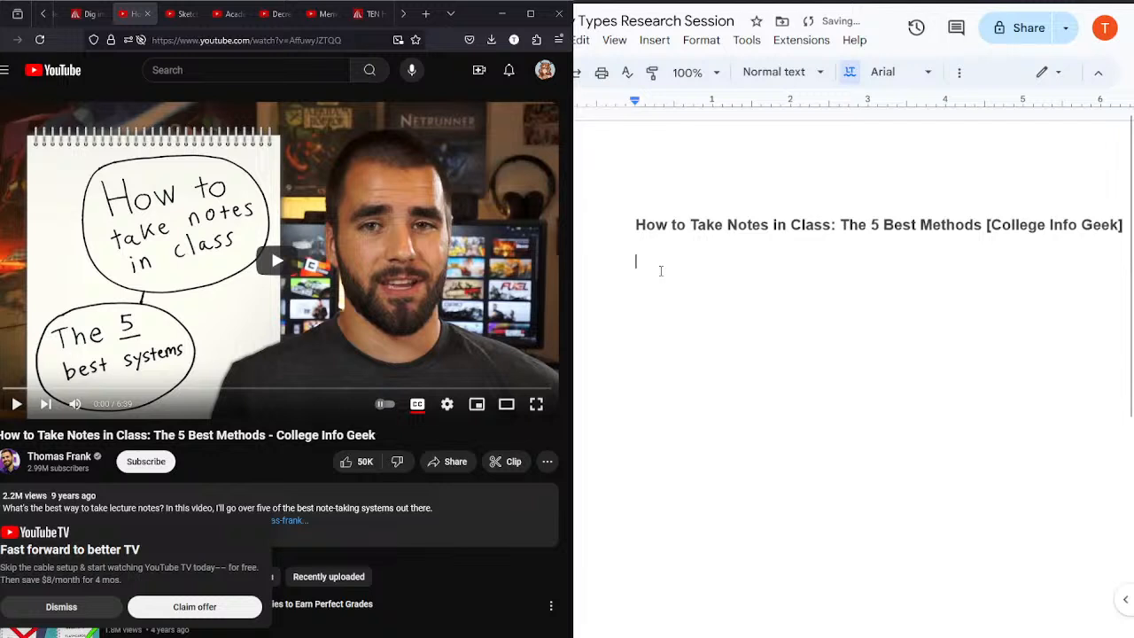
Step: Change the font of the entire notes document to Times New Roman and return to the line below the heading
{"action": "key", "text": "ctrl+a"}
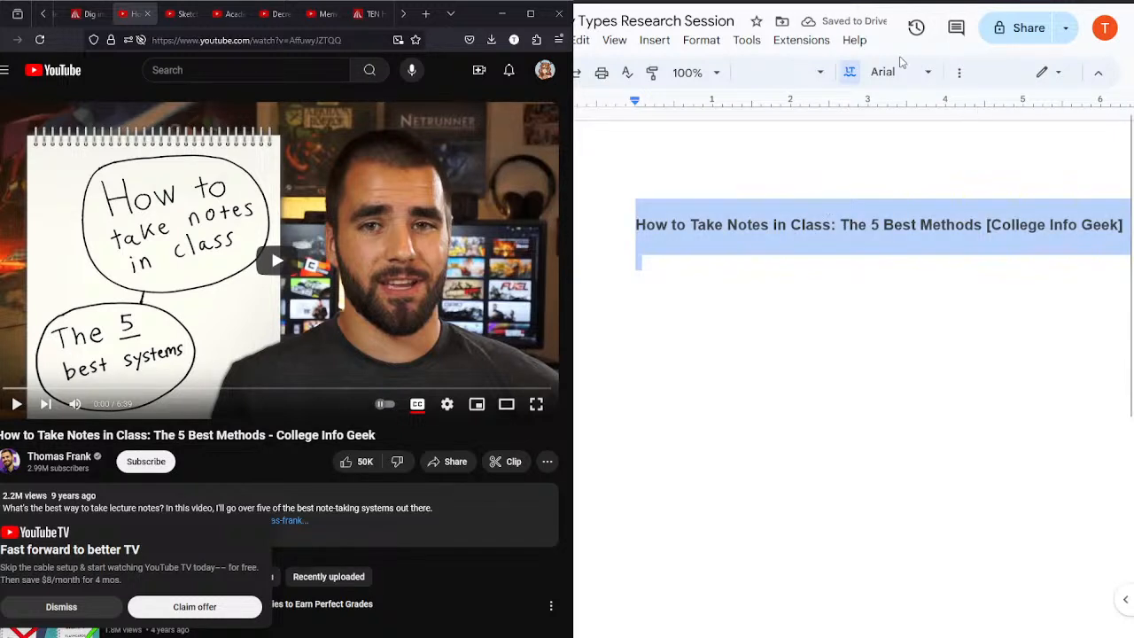
{"action": "left_click", "coordinate": [899, 72]}
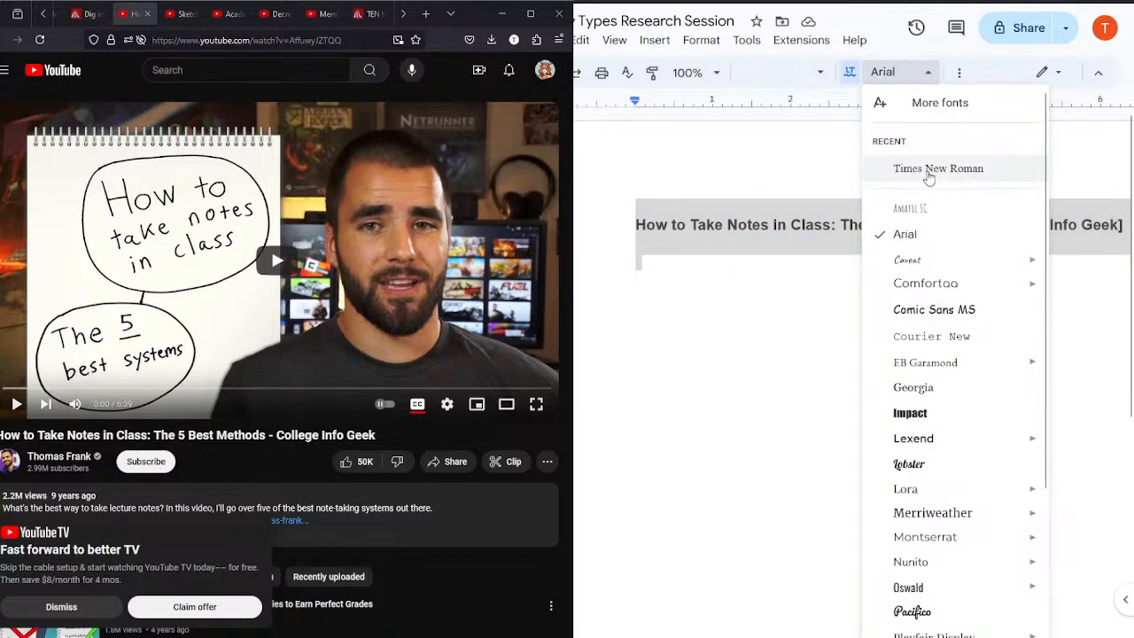
{"action": "left_click", "coordinate": [929, 176]}
{"action": "left_click", "coordinate": [653, 275]}
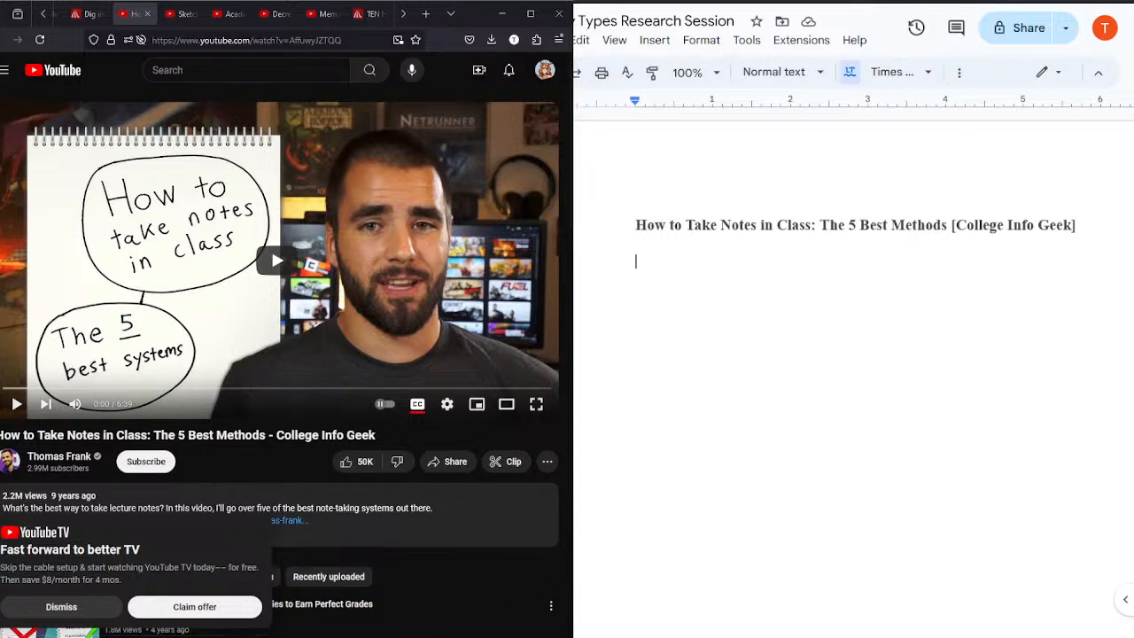
Step: Play the opening seconds of the note-taking video and start a bulleted list below the heading in the notes
{"action": "left_click", "coordinate": [286, 248]}
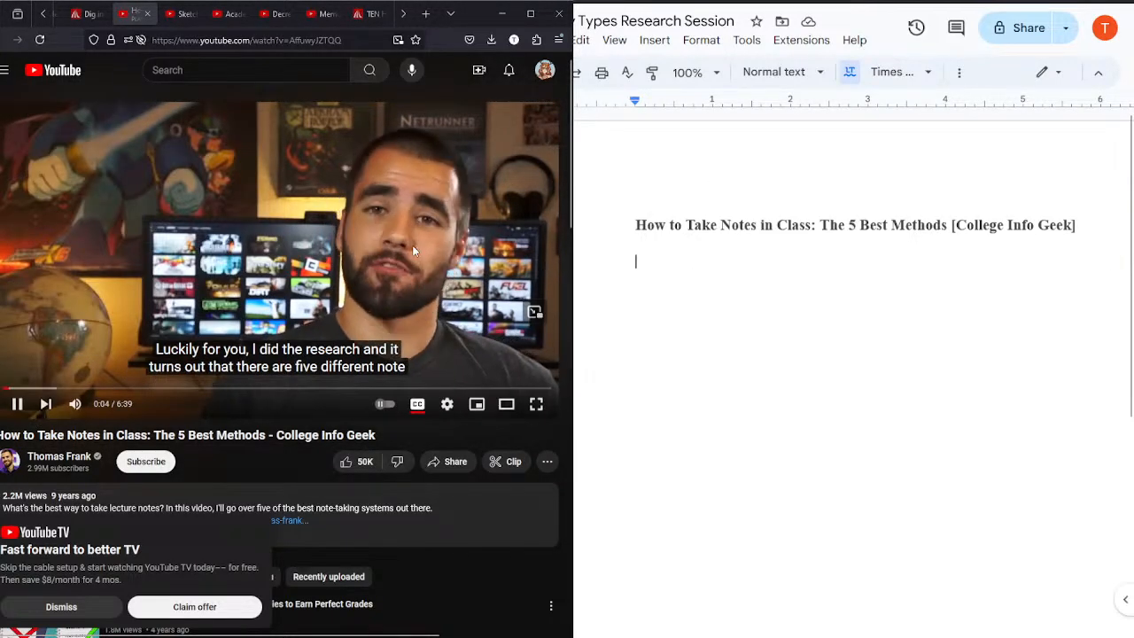
{"action": "left_click", "coordinate": [373, 242]}
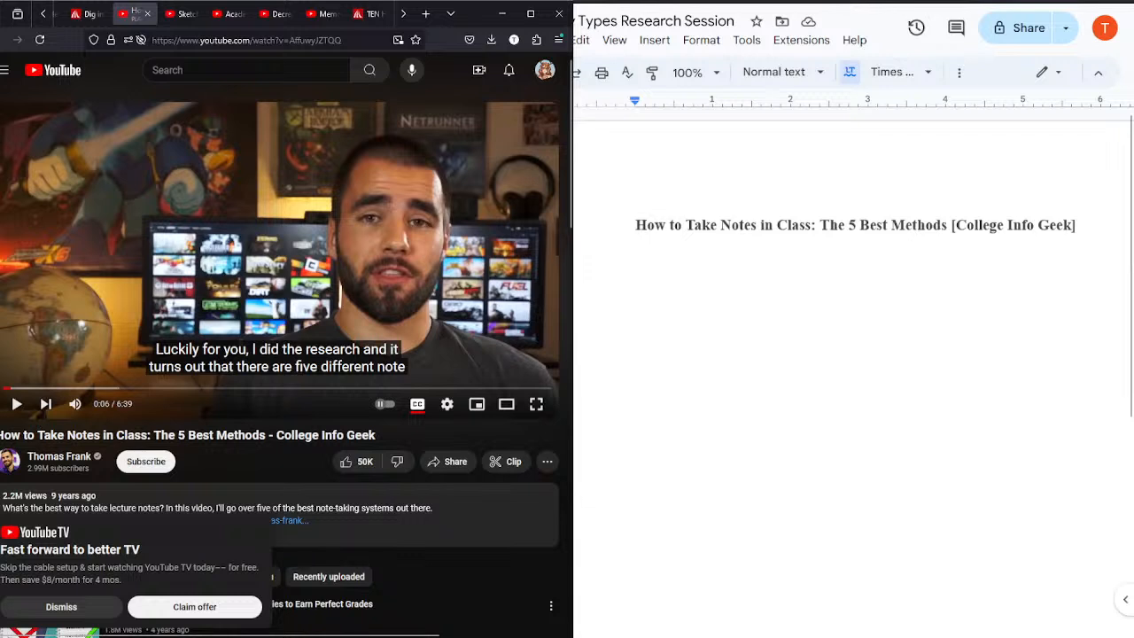
{"action": "left_click", "coordinate": [1069, 0]}
{"action": "key", "text": "ctrl+shift+8"}
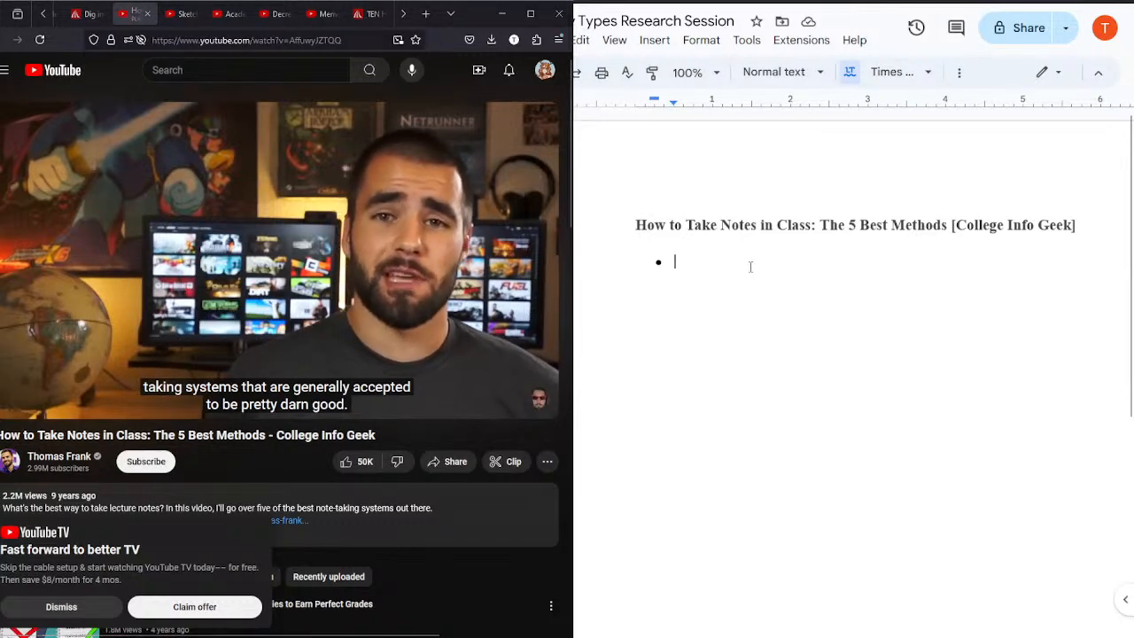
Step: Write "Five systems" as the first bullet of the notes, correcting its capitalization
{"action": "type", "text": "fIV"}
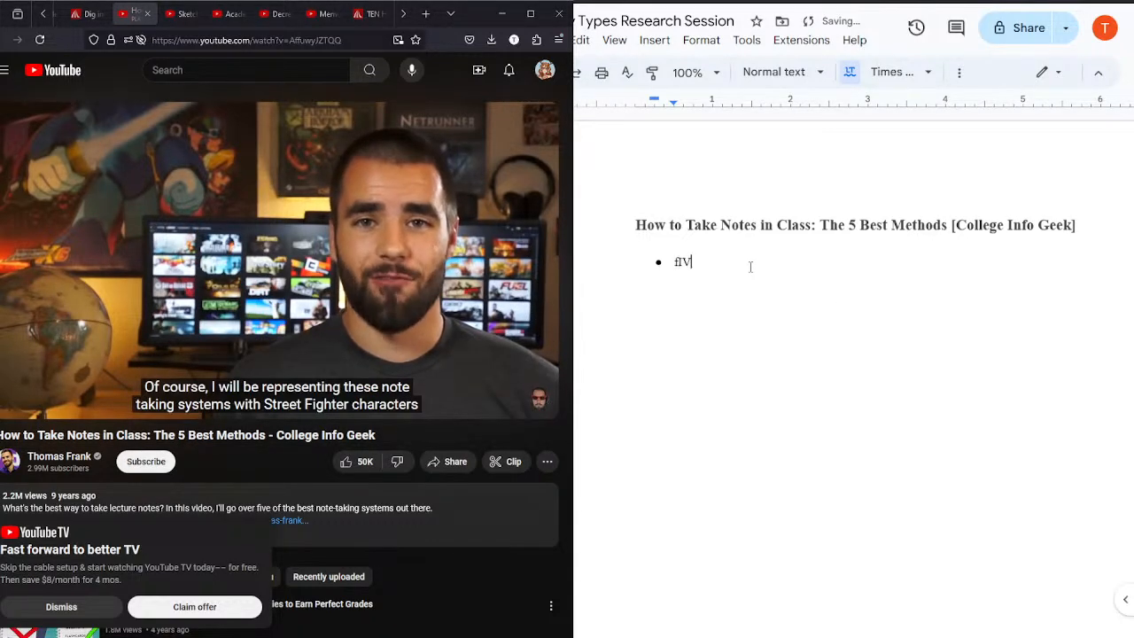
{"action": "type", "text": "E SYSTEMS"}
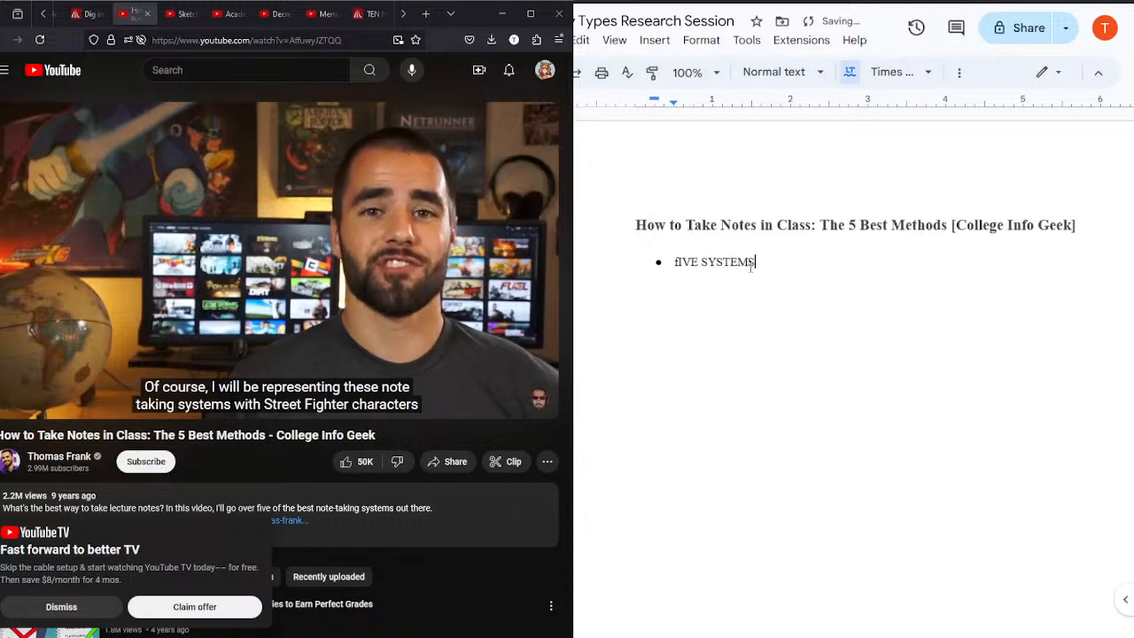
{"action": "key", "text": "BackSpace"}
{"action": "key", "text": "BackSpace"}
{"action": "key", "text": "BackSpace"}
{"action": "key", "text": "BackSpace"}
{"action": "key", "text": "BackSpace"}
{"action": "key", "text": "BackSpace"}
{"action": "key", "text": "BackSpace"}
{"action": "key", "text": "BackSpace"}
{"action": "type", "text": "Fiv"}
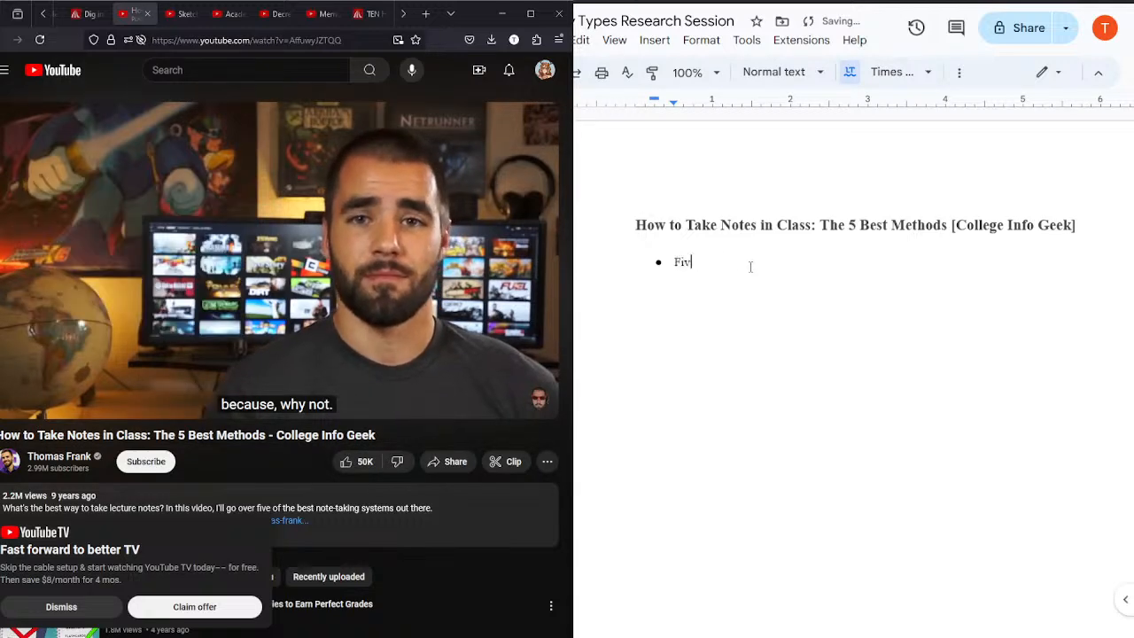
{"action": "type", "text": "e systems"}
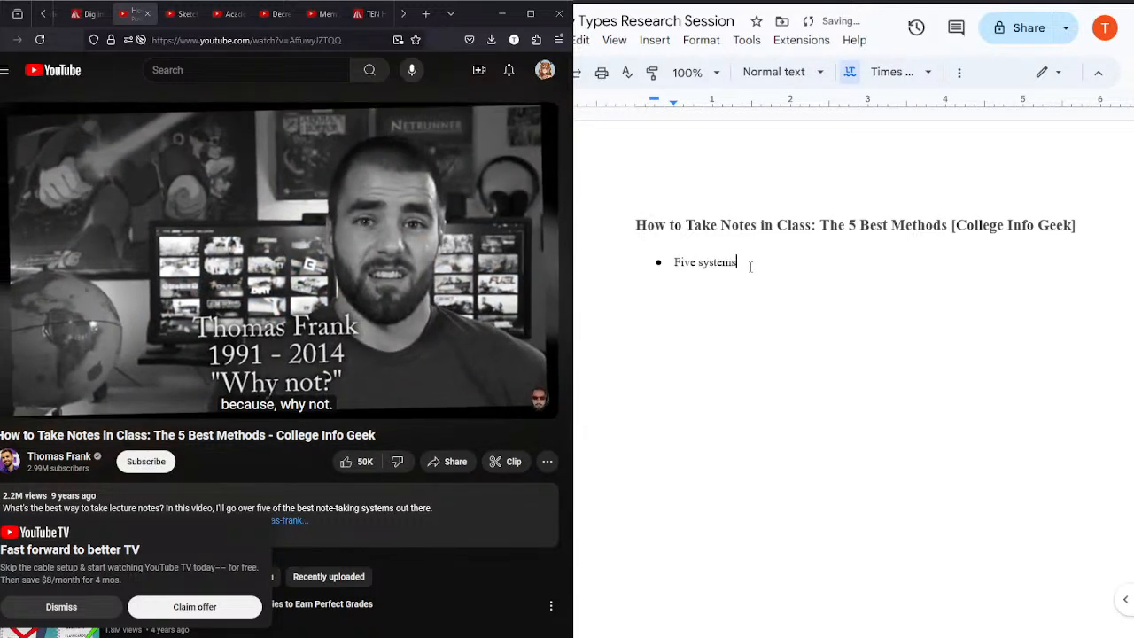
Step: Add the sub-bullets "Outline method" and "Cornell method" under "Five systems", pausing the video on its list of methods
{"action": "key", "text": "Return"}
{"action": "key", "text": "Tab"}
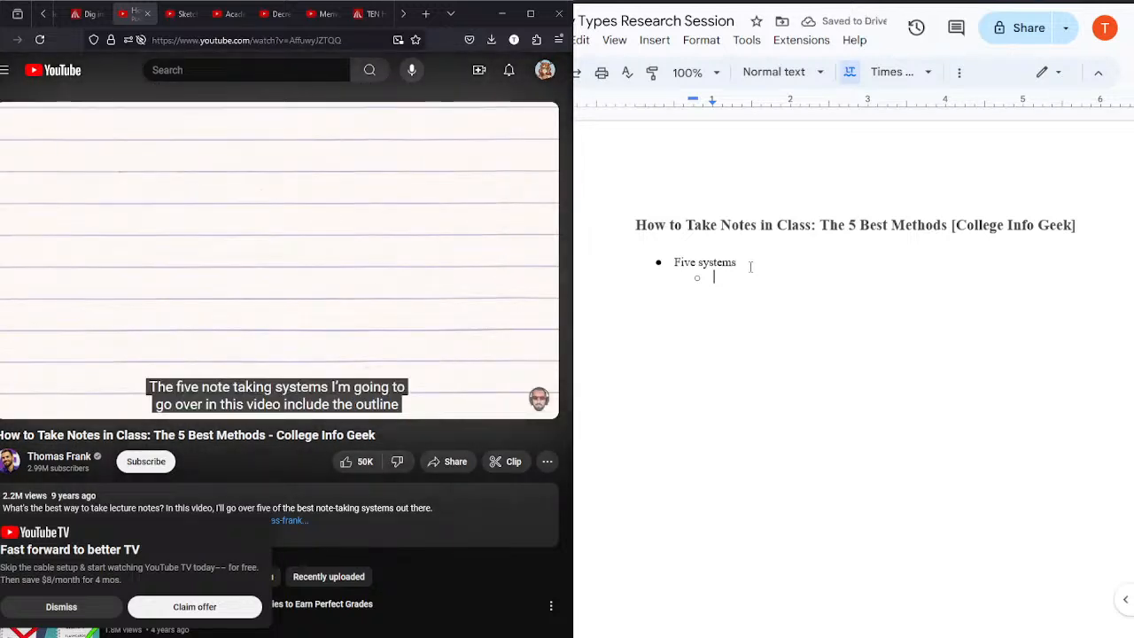
{"action": "type", "text": "Outline method"}
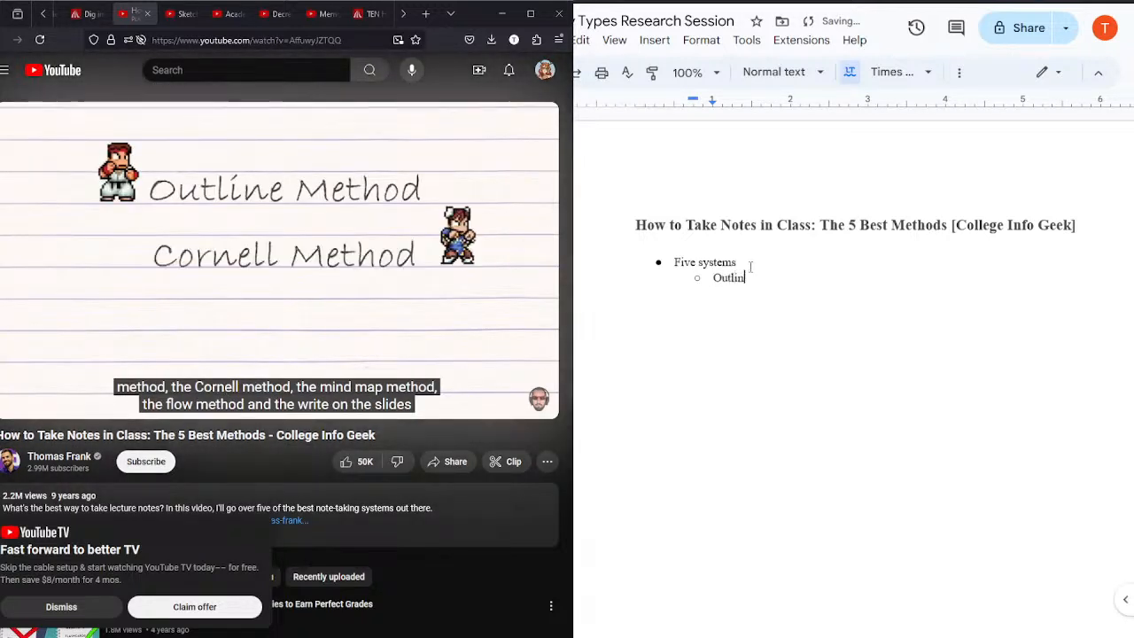
{"action": "key", "text": "Return"}
{"action": "type", "text": "Cor"}
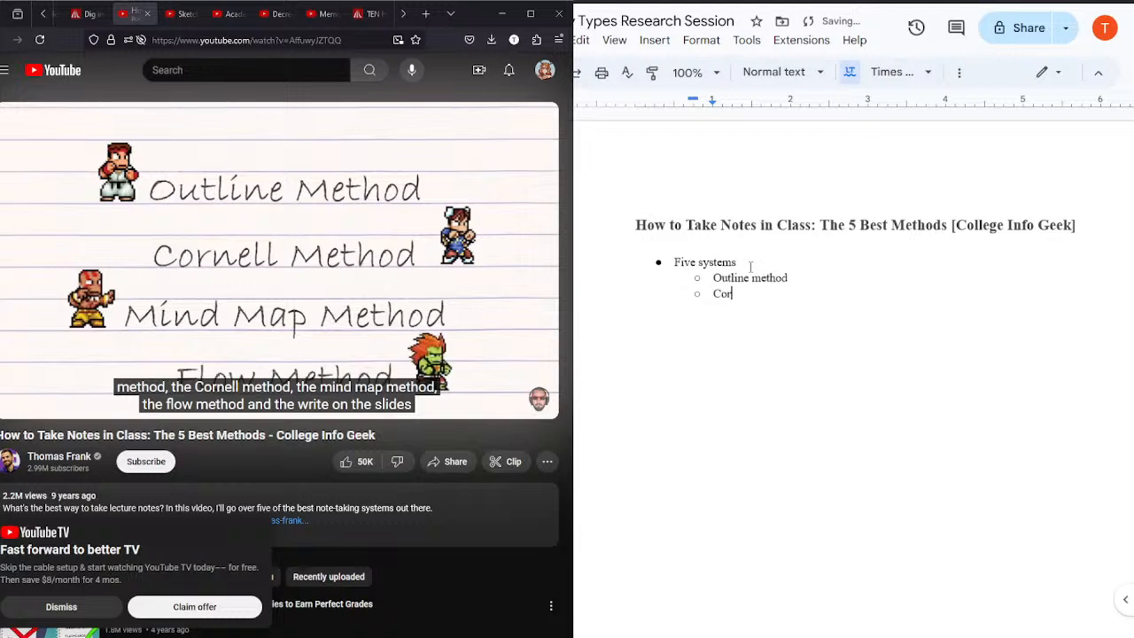
{"action": "left_click", "coordinate": [261, 224]}
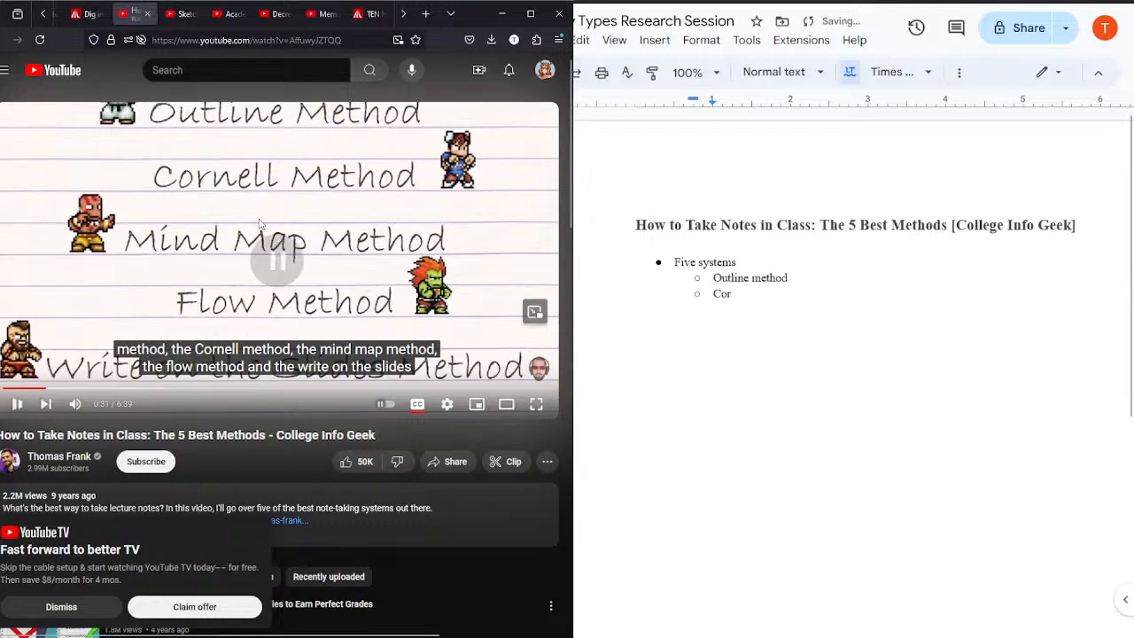
{"action": "type", "text": "nell Me"}
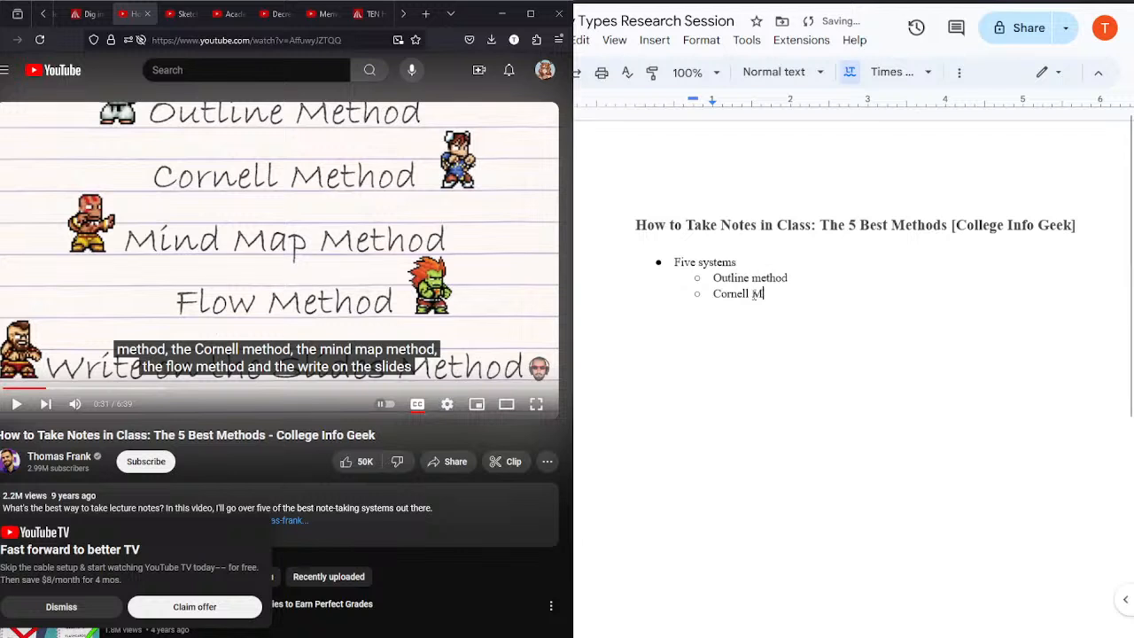
{"action": "key", "text": "BackSpace"}
{"action": "key", "text": "BackSpace"}
{"action": "type", "text": "method"}
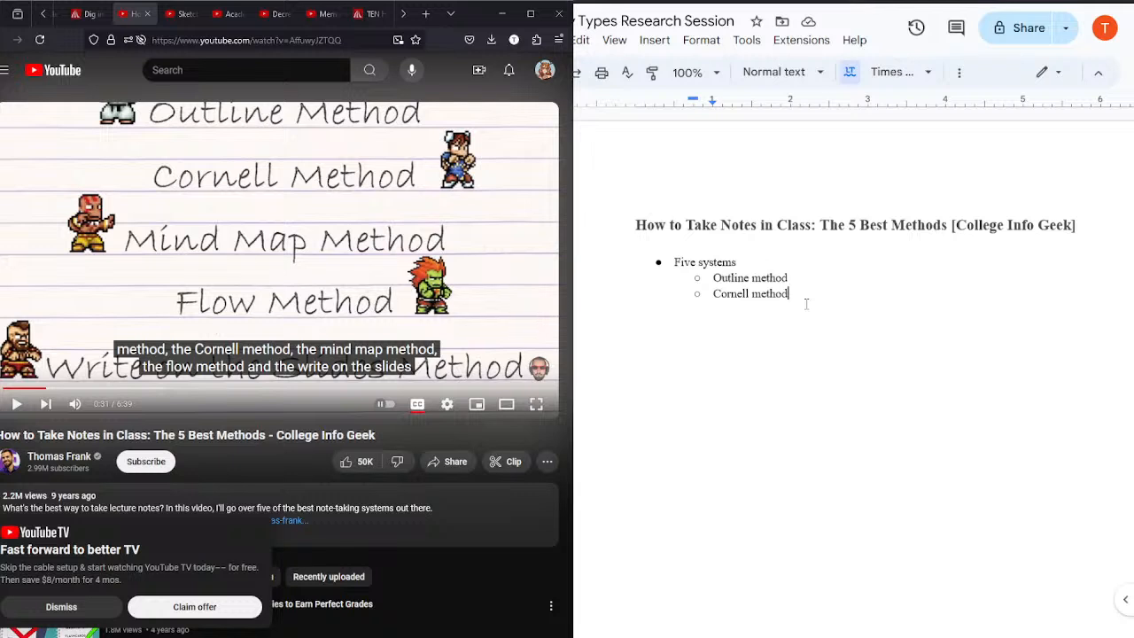
Step: Complete the "Five systems" sub-bullets with "Mind Map method", "Flow method" and "Write on the Slide method"
{"action": "key", "text": "Return"}
{"action": "type", "text": "Mind Map method"}
{"action": "key", "text": "Return"}
{"action": "type", "text": "Flow method"}
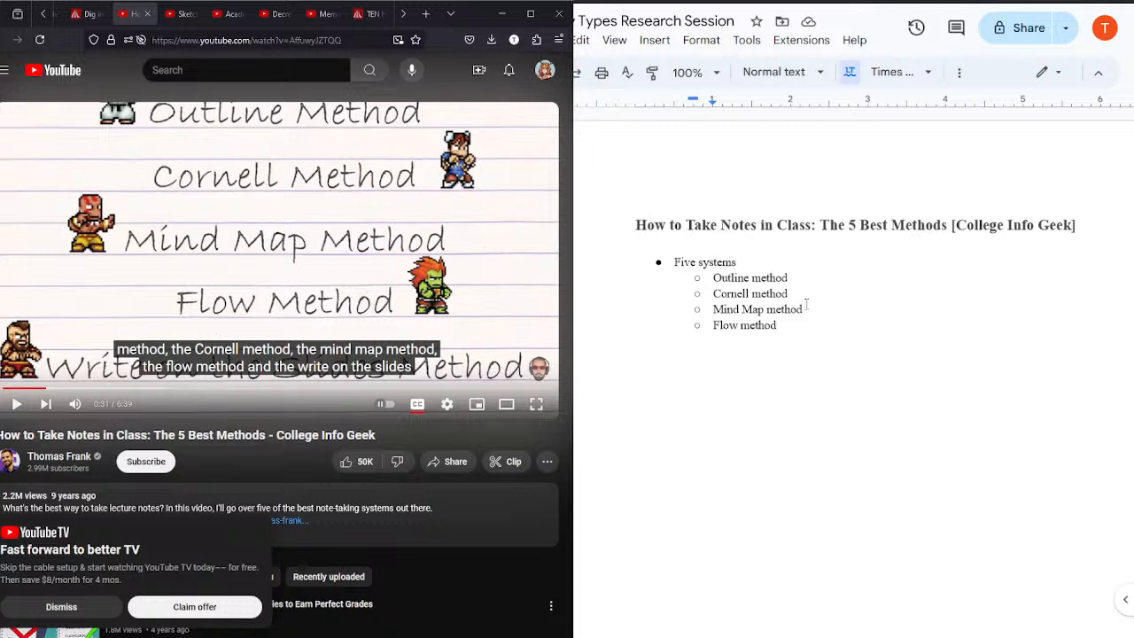
{"action": "key", "text": "Return"}
{"action": "type", "text": "Write on the Slide method"}
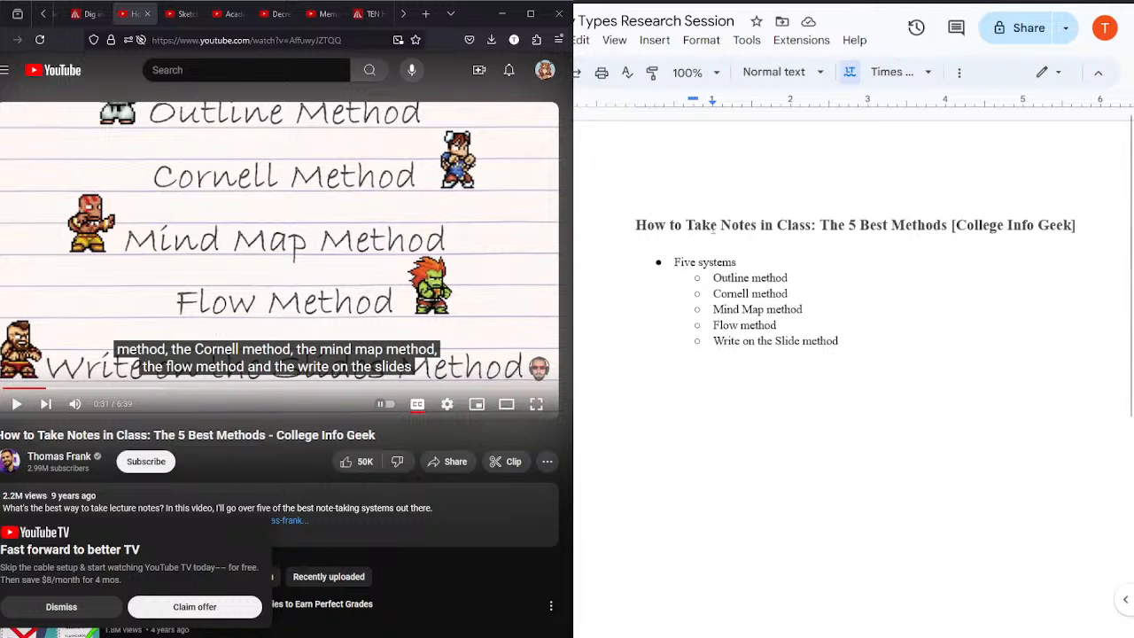
Step: Resume the video and add a top-level bullet "Outline method" below the list of five systems
{"action": "left_click", "coordinate": [251, 267]}
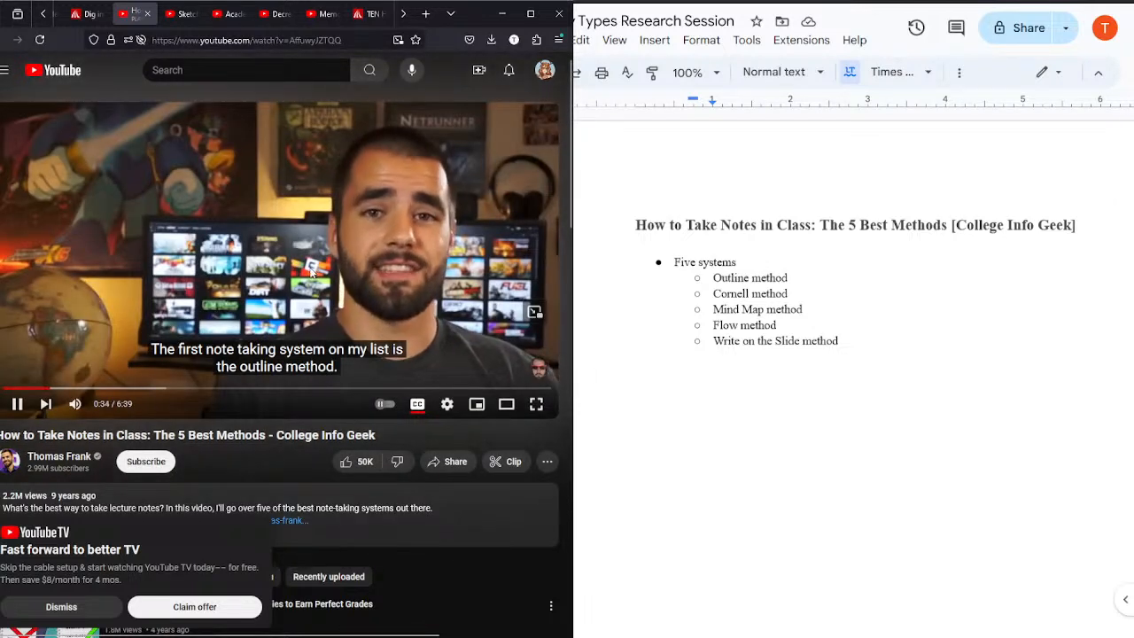
{"action": "left_click", "coordinate": [876, 339]}
{"action": "key", "text": "Return"}
{"action": "key", "text": "shift+Tab"}
{"action": "type", "text": "Outline method"}
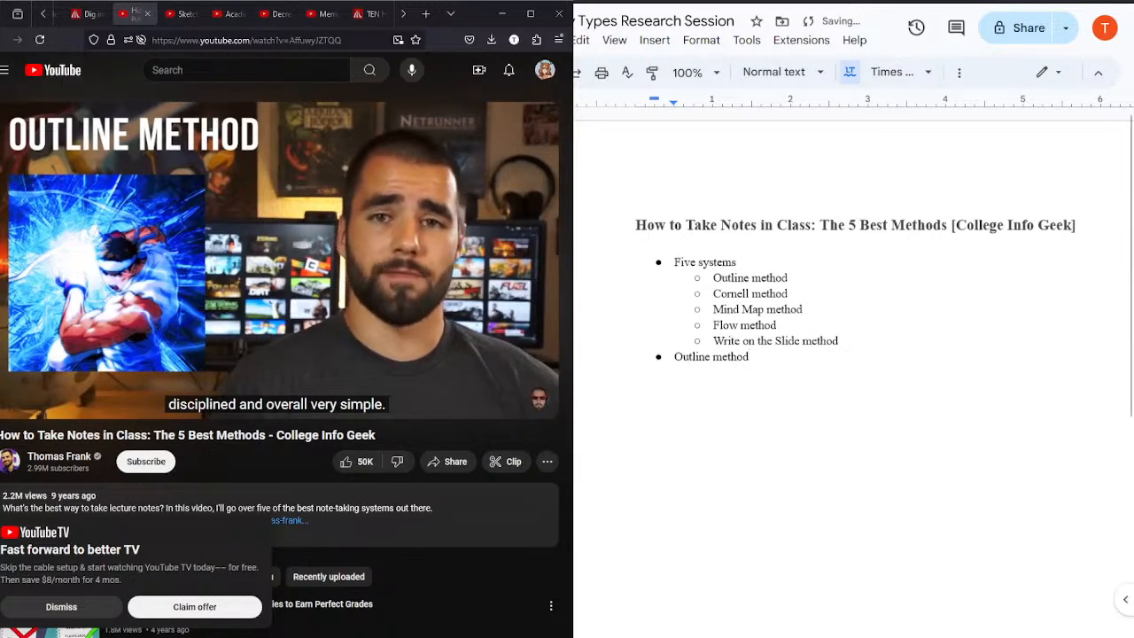
Step: Add the sub-bullet "Bullet points and hierarchy" under the top-level "Outline method" bullet, pausing the video while writing
{"action": "left_click", "coordinate": [232, 288]}
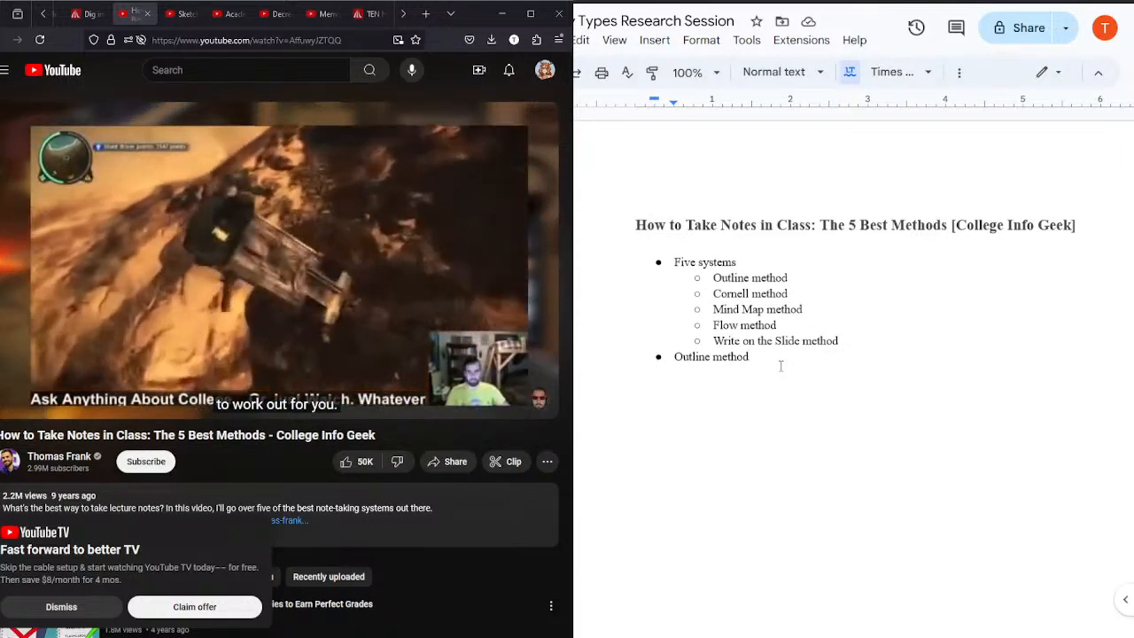
{"action": "key", "text": "Return"}
{"action": "key", "text": "Tab"}
{"action": "type", "text": "Bullet p"}
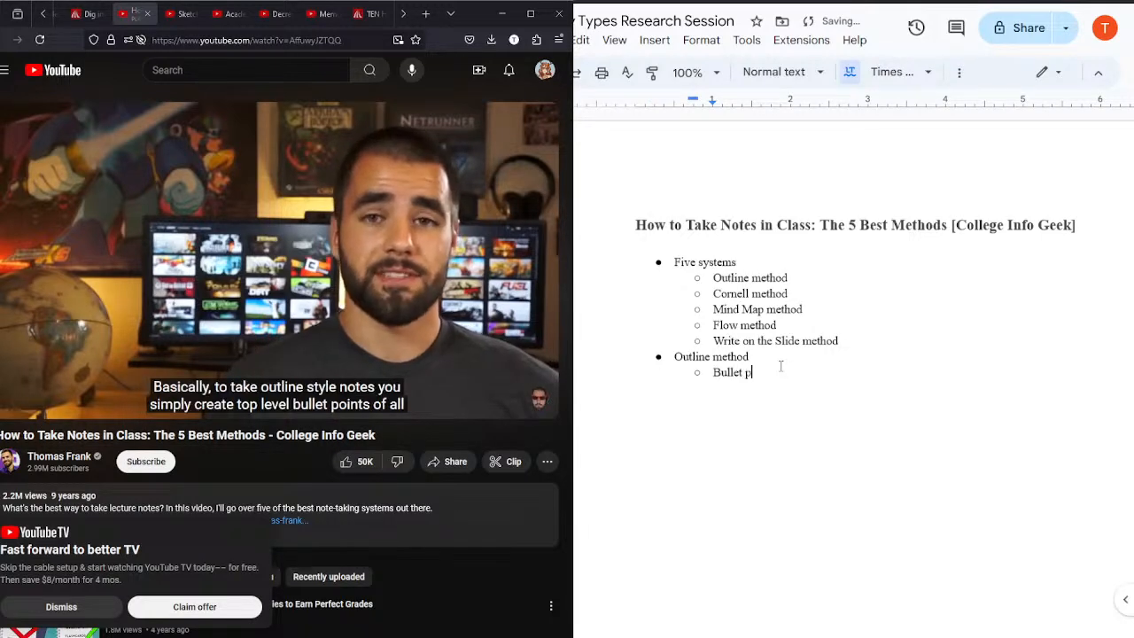
{"action": "left_click", "coordinate": [529, 306]}
{"action": "left_click", "coordinate": [759, 375]}
{"action": "type", "text": "oints and hierarchy"}
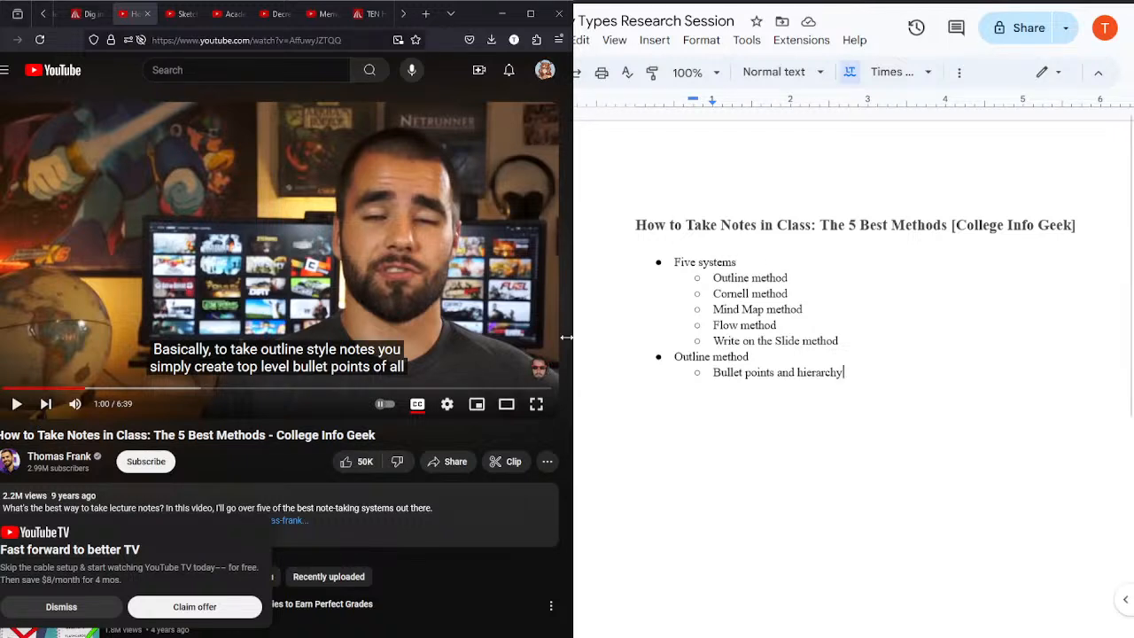
Step: Play the rest of the video's outline method section and add the sub-bullet "Computers best mean"
{"action": "left_click", "coordinate": [297, 222]}
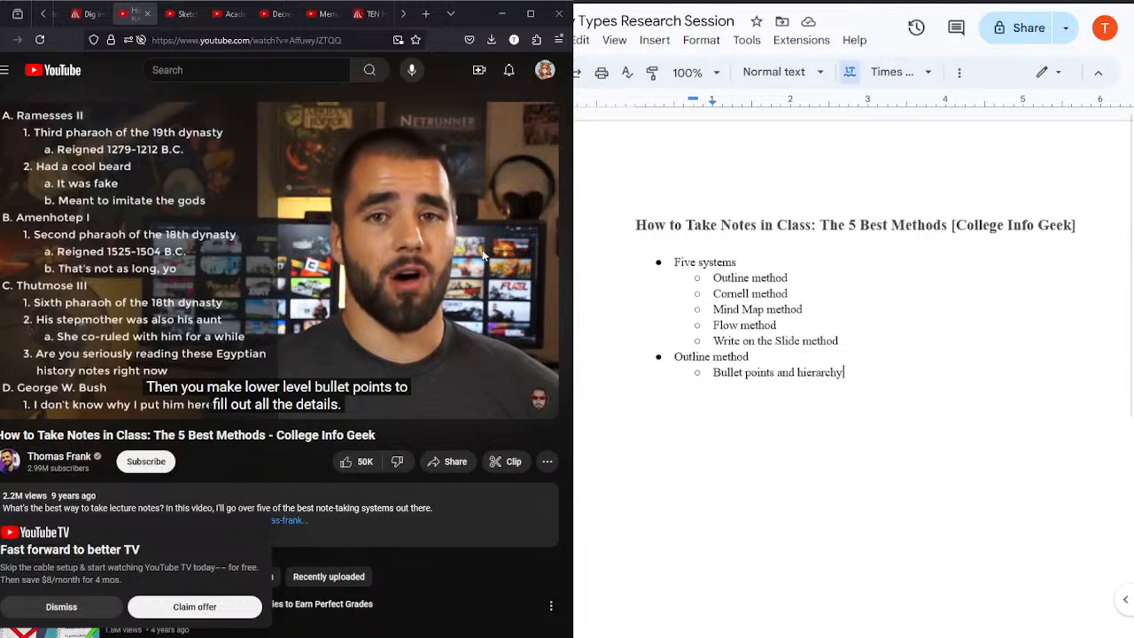
{"action": "left_click", "coordinate": [280, 238]}
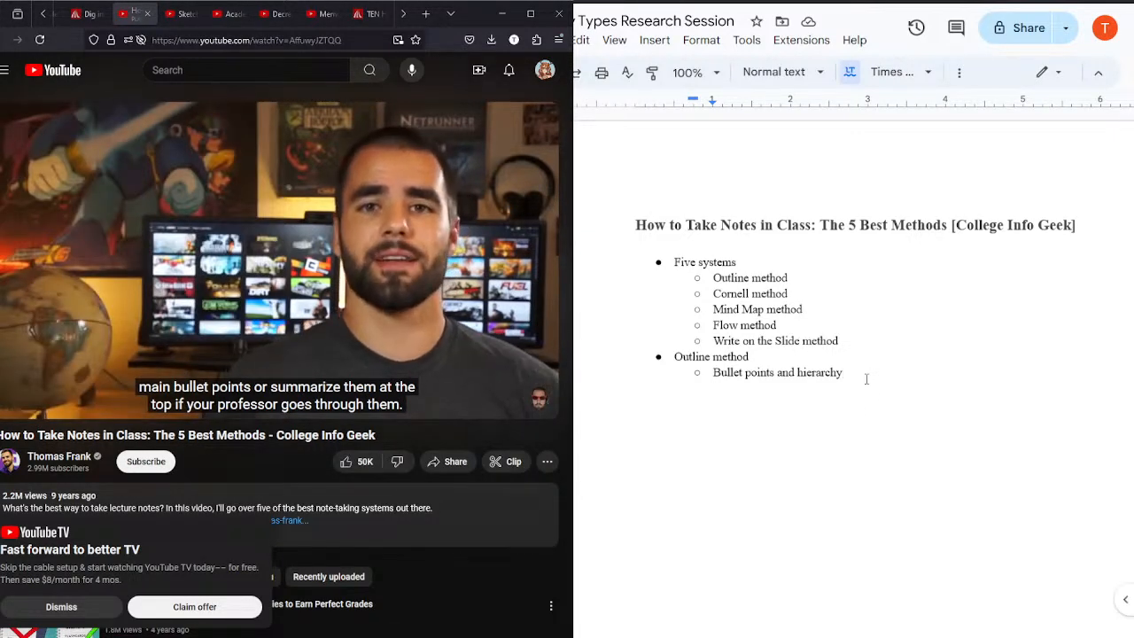
{"action": "left_click", "coordinate": [268, 249]}
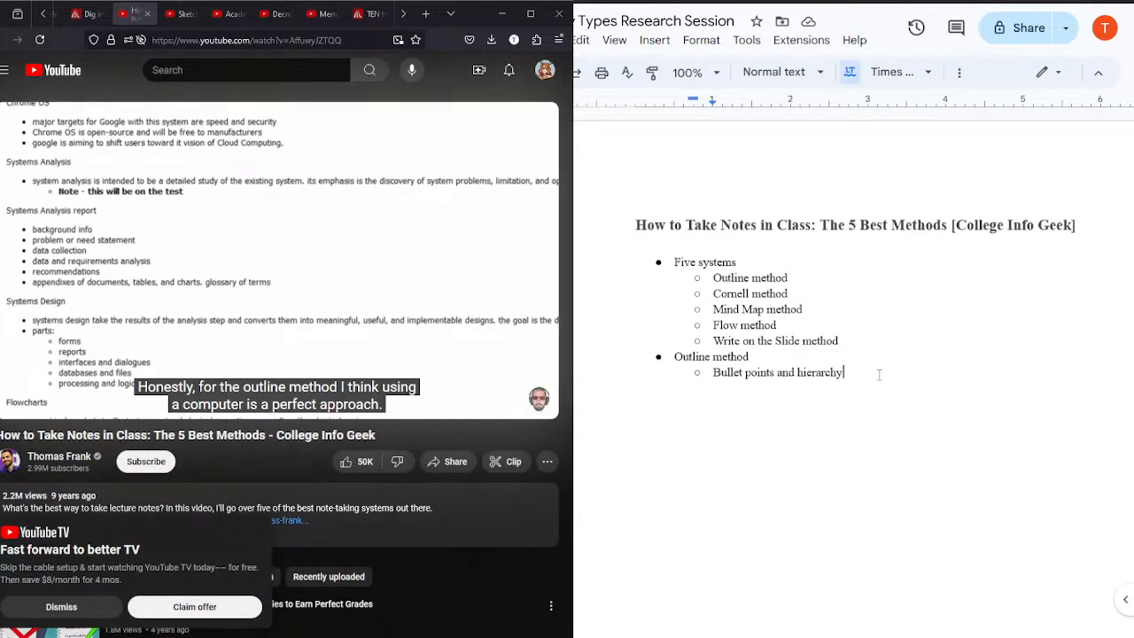
{"action": "key", "text": "Return"}
{"action": "type", "text": "Computers"}
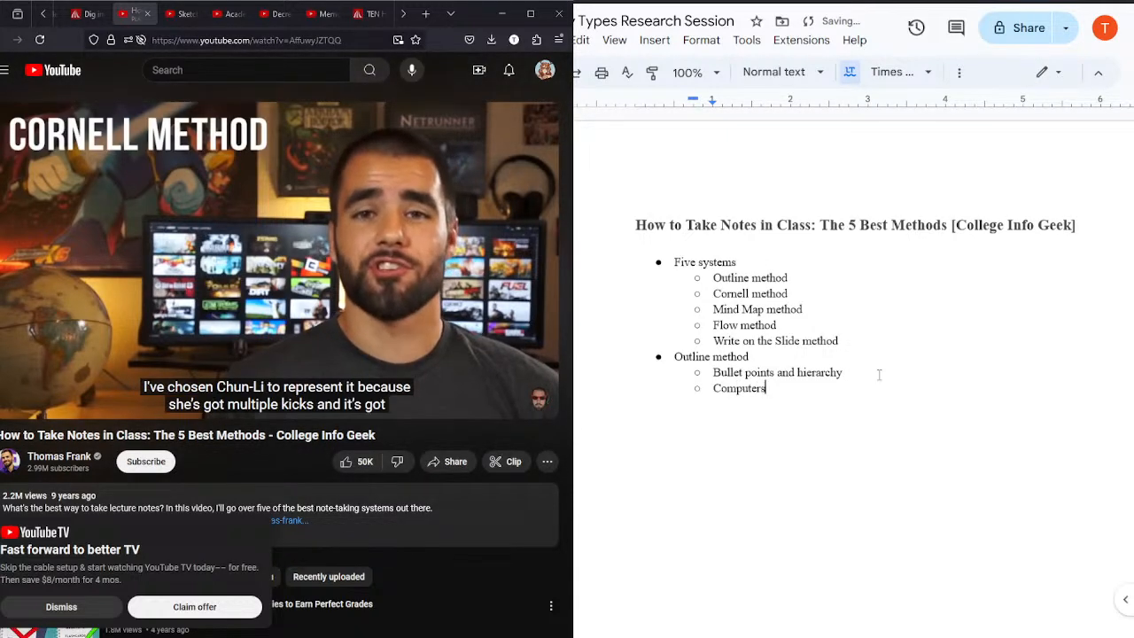
{"action": "type", "text": " best mean"}
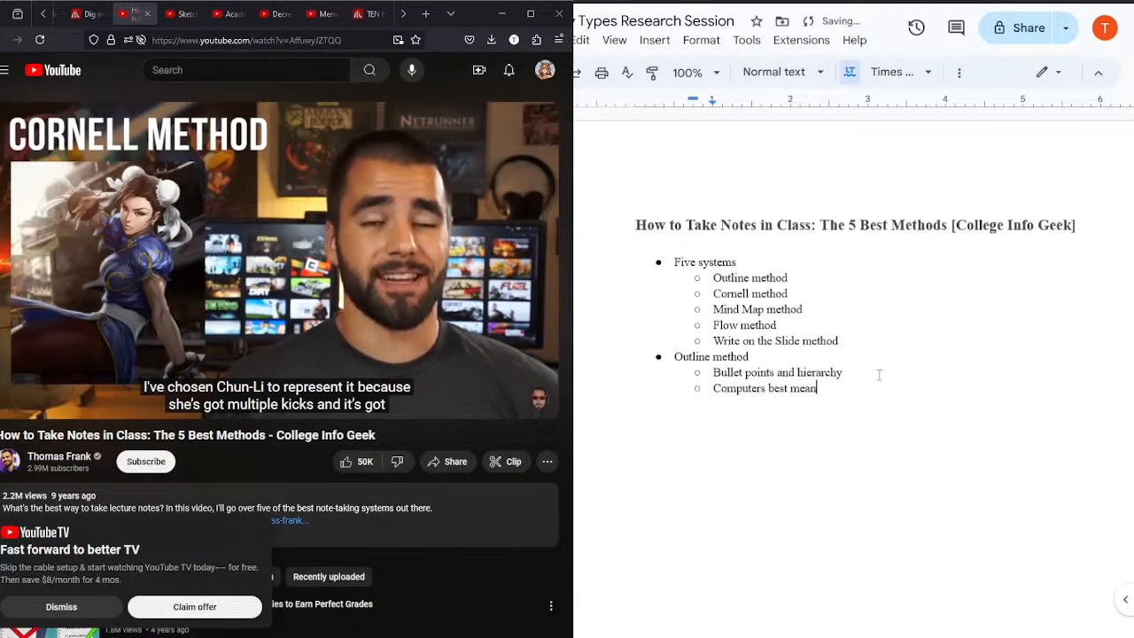
Step: Pause the video and add a top-level bullet "Cornell method" after the outline method notes
{"action": "left_click", "coordinate": [266, 251]}
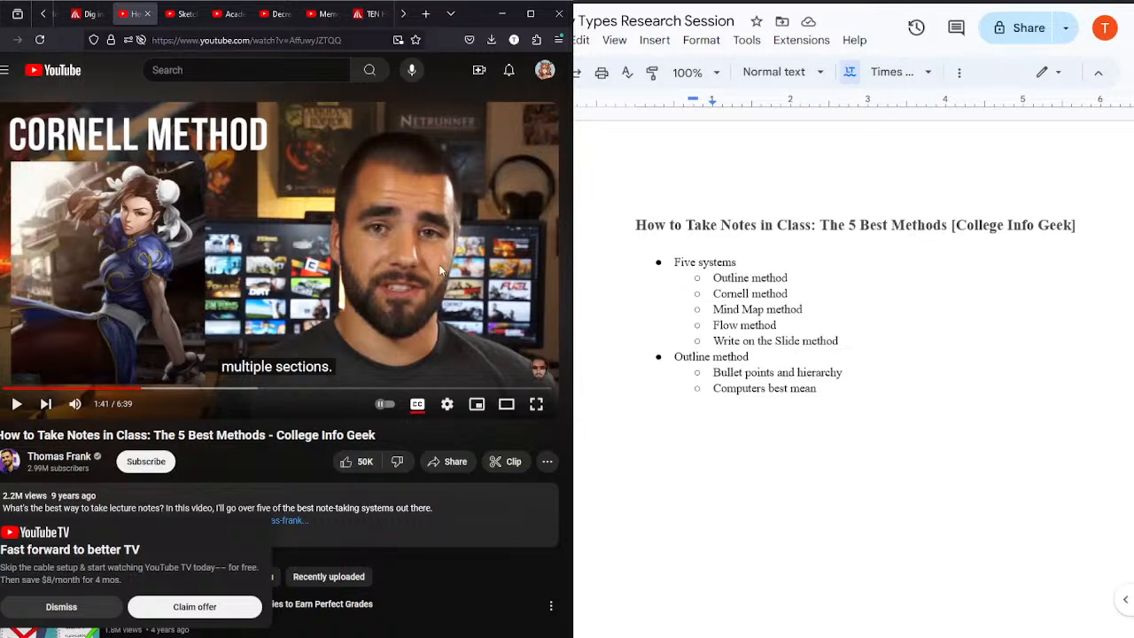
{"action": "left_click", "coordinate": [854, 388]}
{"action": "key", "text": "Return"}
{"action": "type", "text": "Cornell method"}
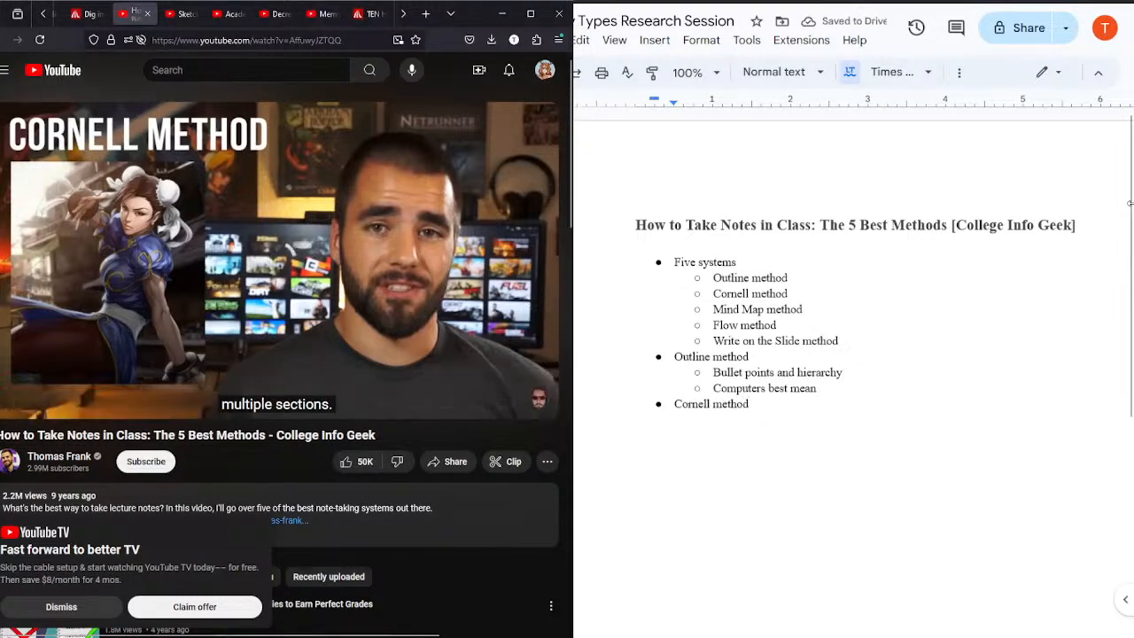
Step: Add the sub-bullet "Developed in 50s" under the top-level "Cornell method" bullet
{"action": "scroll", "coordinate": [1129, 203], "scroll_direction": "down", "scroll_amount": 3}
{"action": "scroll", "coordinate": [850, 354], "scroll_direction": "down", "scroll_amount": 3}
{"action": "left_click", "coordinate": [804, 152]}
{"action": "key", "text": "Return"}
{"action": "key", "text": "Tab"}
{"action": "type", "text": "Developed in 50s"}
Step: Add the sub-bullet "Three sections" to the Cornell notes, with "Cue, Notetaking, Summary" nested beneath it
{"action": "key", "text": "Return"}
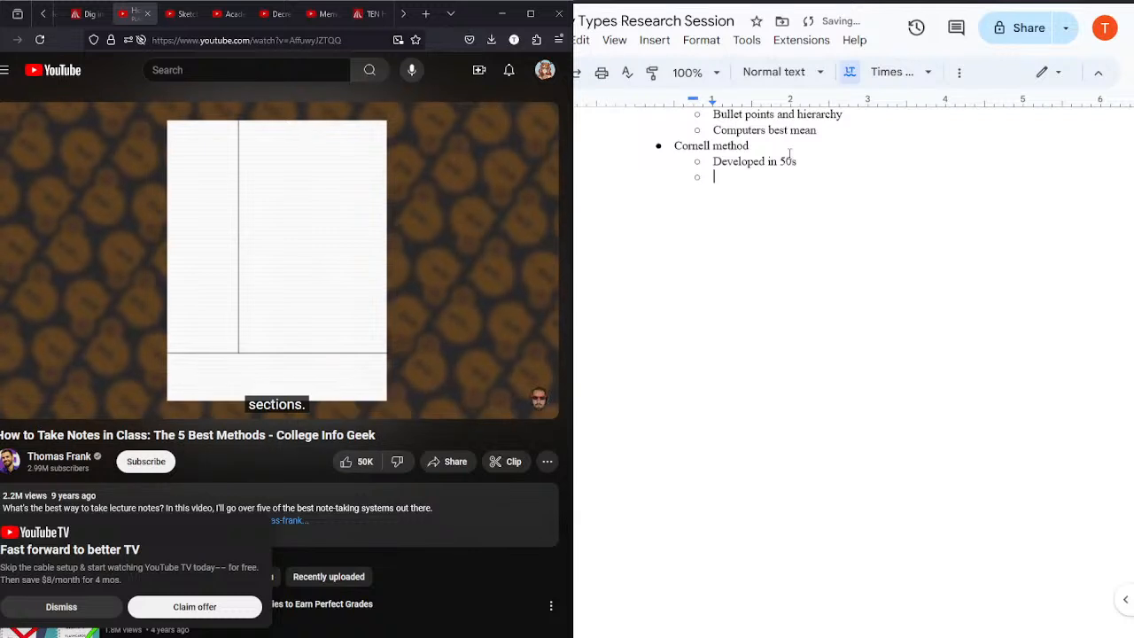
{"action": "type", "text": "Thr"}
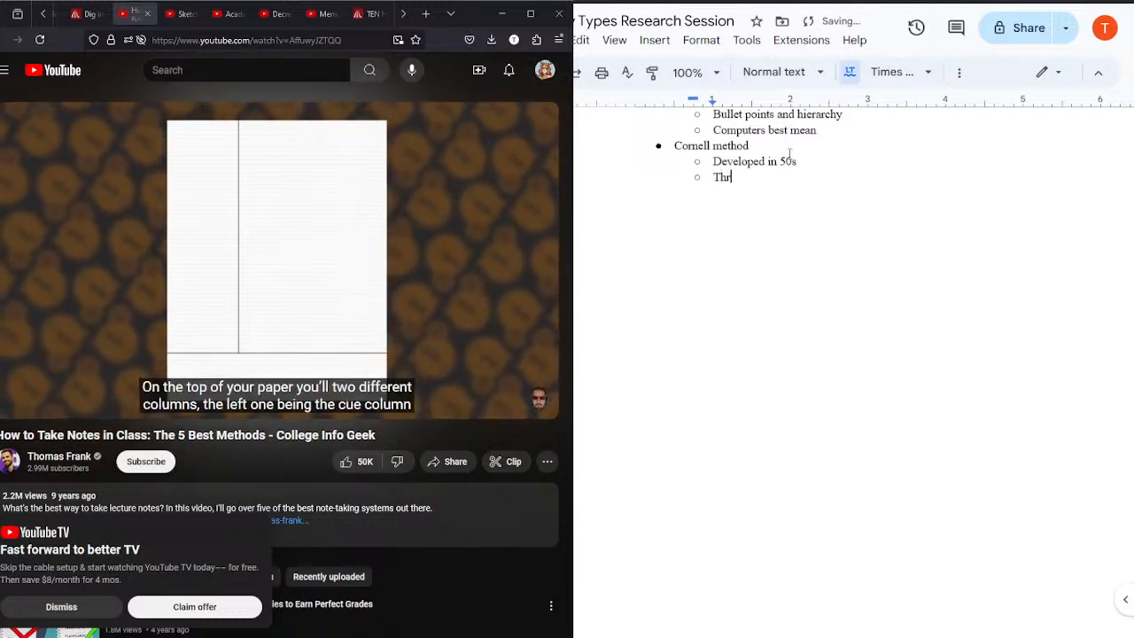
{"action": "type", "text": "ee sections"}
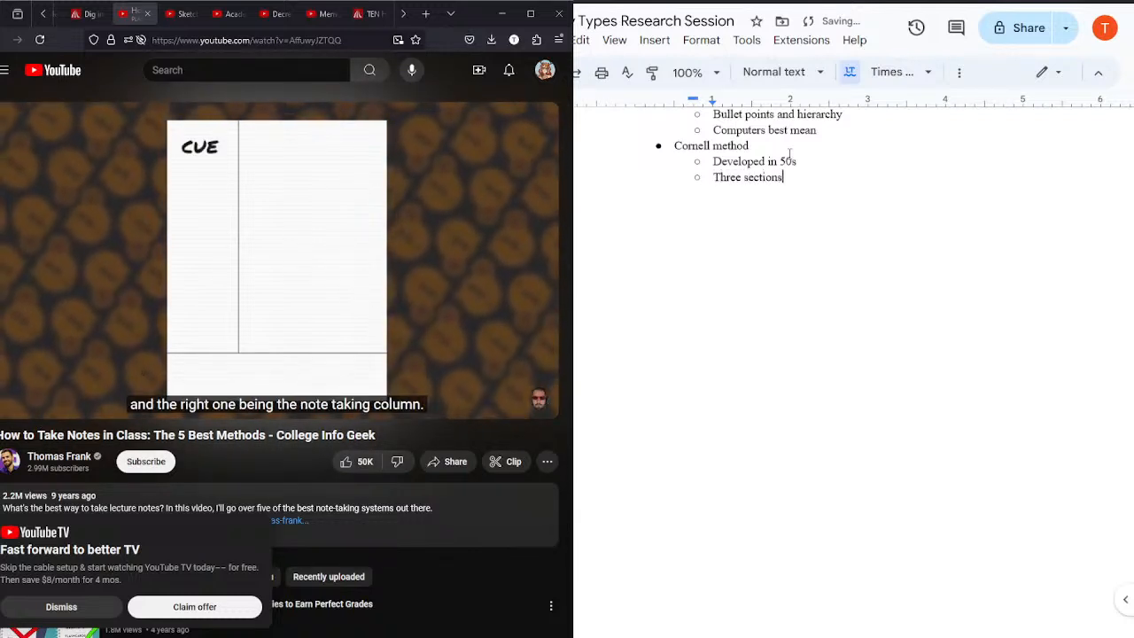
{"action": "key", "text": "Return"}
{"action": "key", "text": "Tab"}
{"action": "type", "text": "Cue, "}
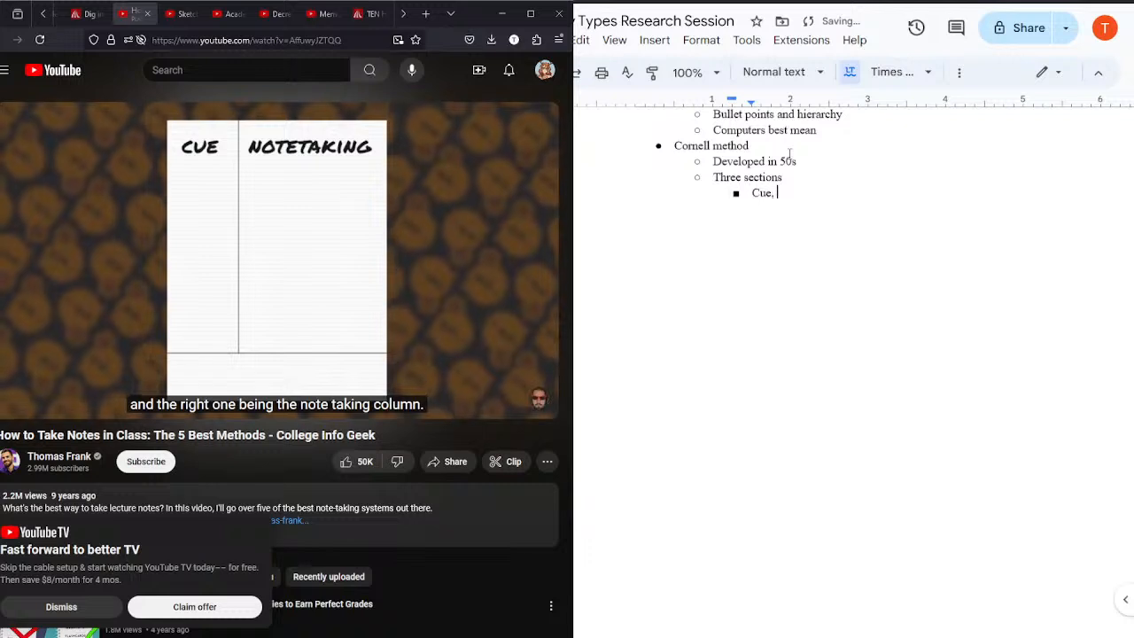
{"action": "type", "text": "Notetaking"}
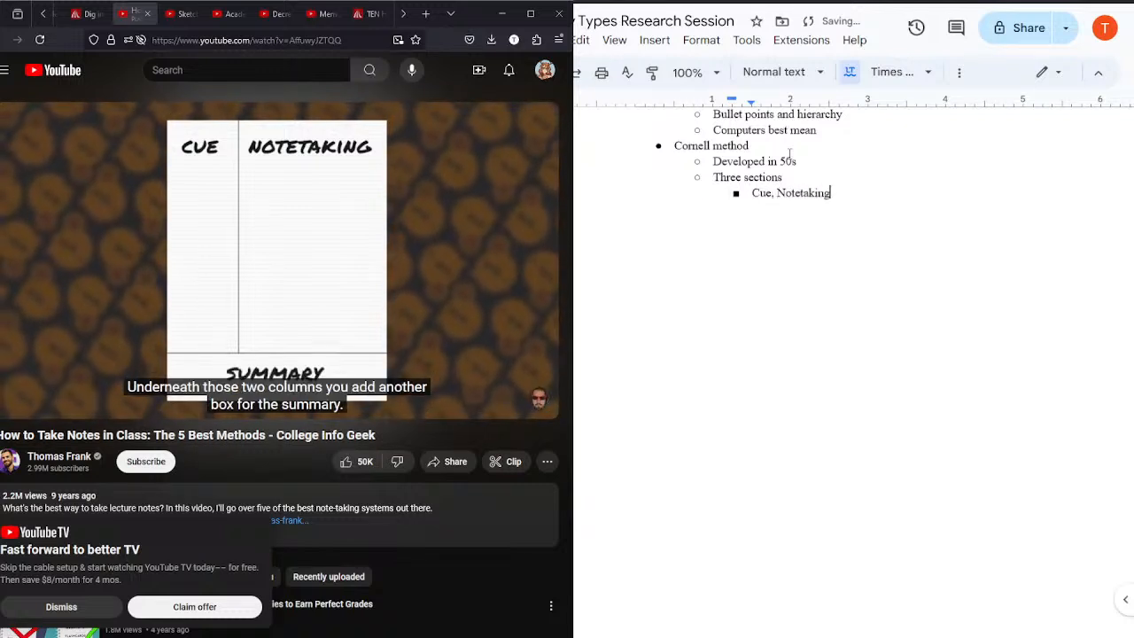
{"action": "type", "text": ", Summary"}
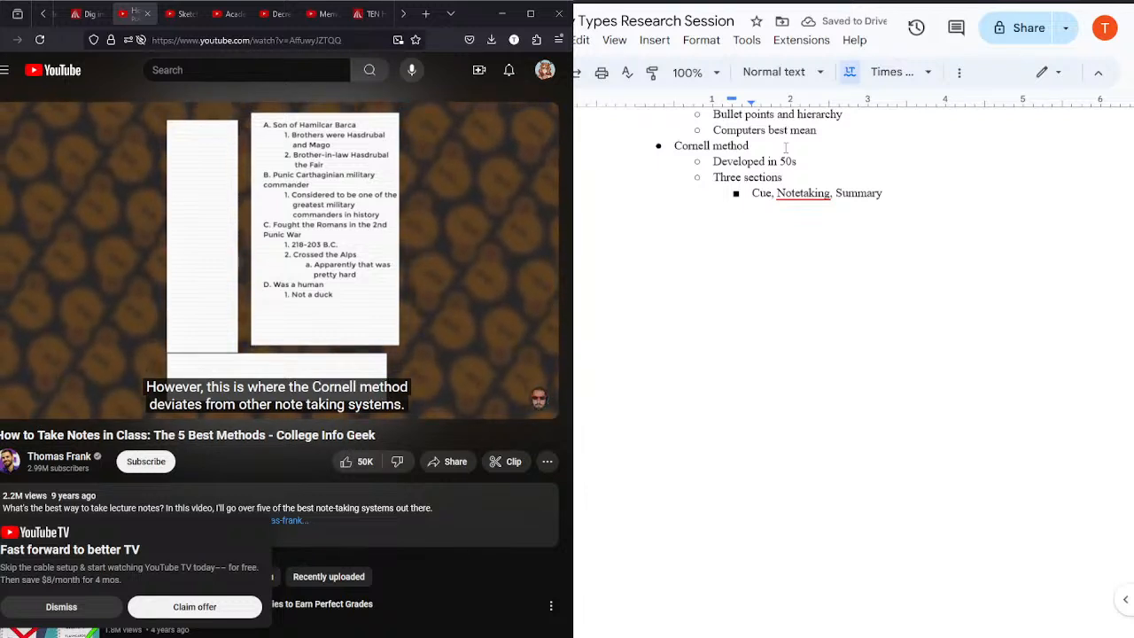
Step: Pause the video and add the nested bullet "Outline method in Notetaking, questions afterwards in Cue section, summary at the bottom." under "Three sections"
{"action": "key", "text": "Return"}
{"action": "type", "text": "Outline"}
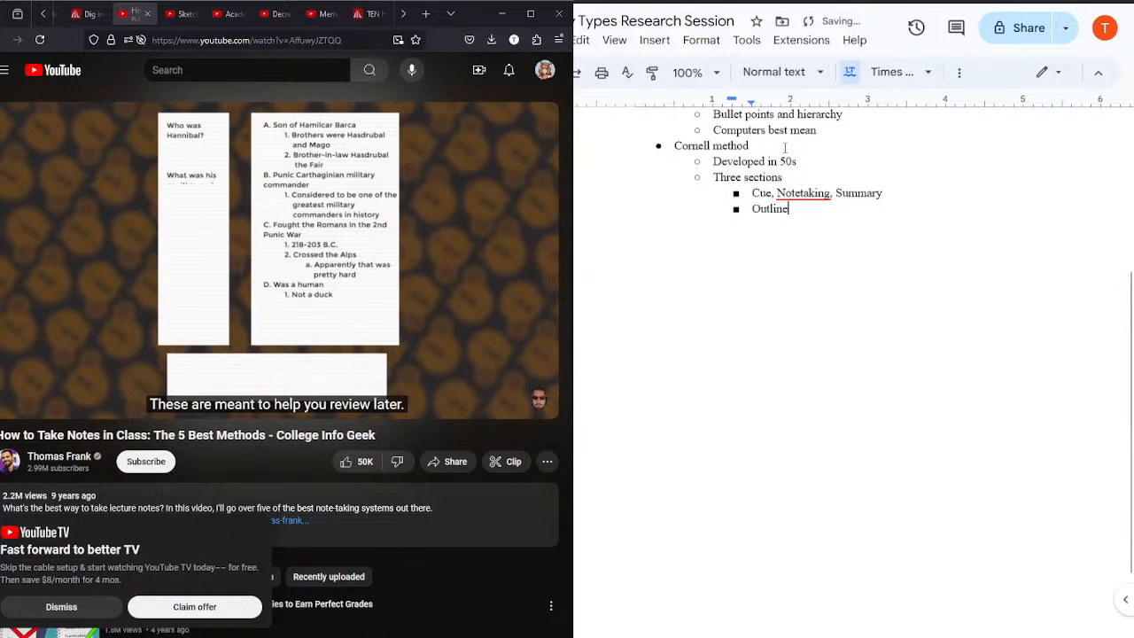
{"action": "type", "text": " metho"}
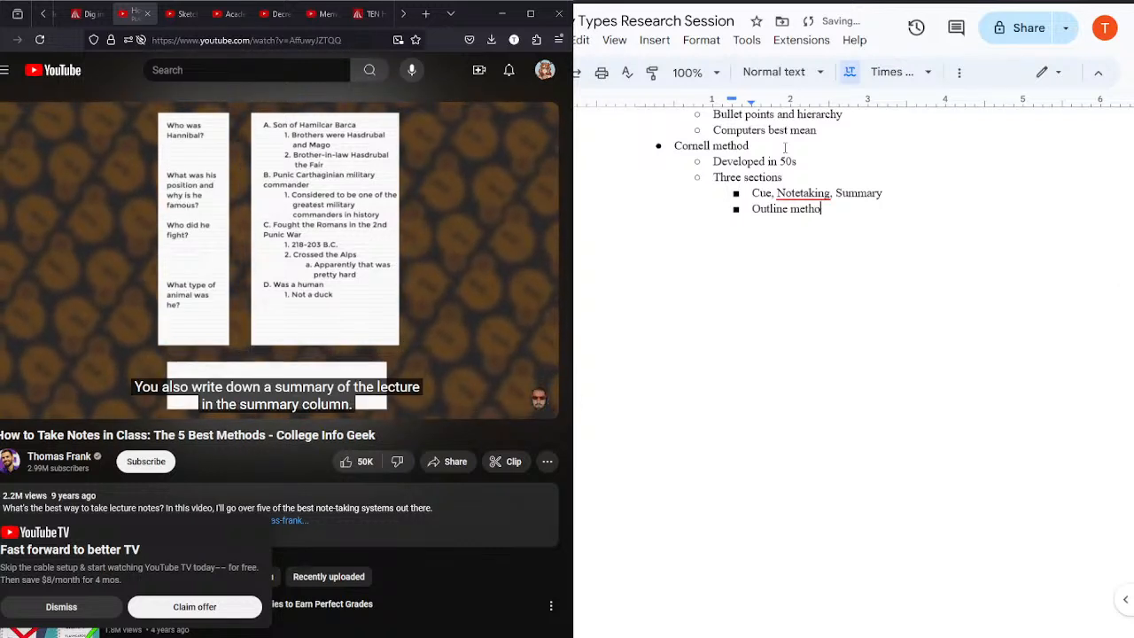
{"action": "type", "text": "d in Not"}
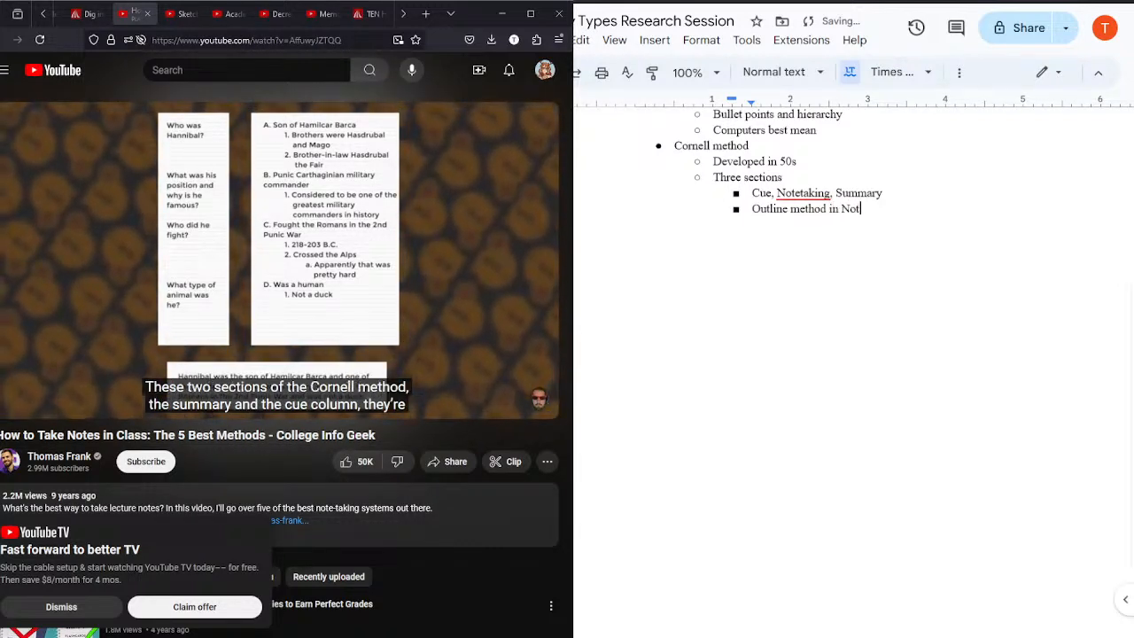
{"action": "left_click", "coordinate": [321, 268]}
{"action": "left_click", "coordinate": [879, 205]}
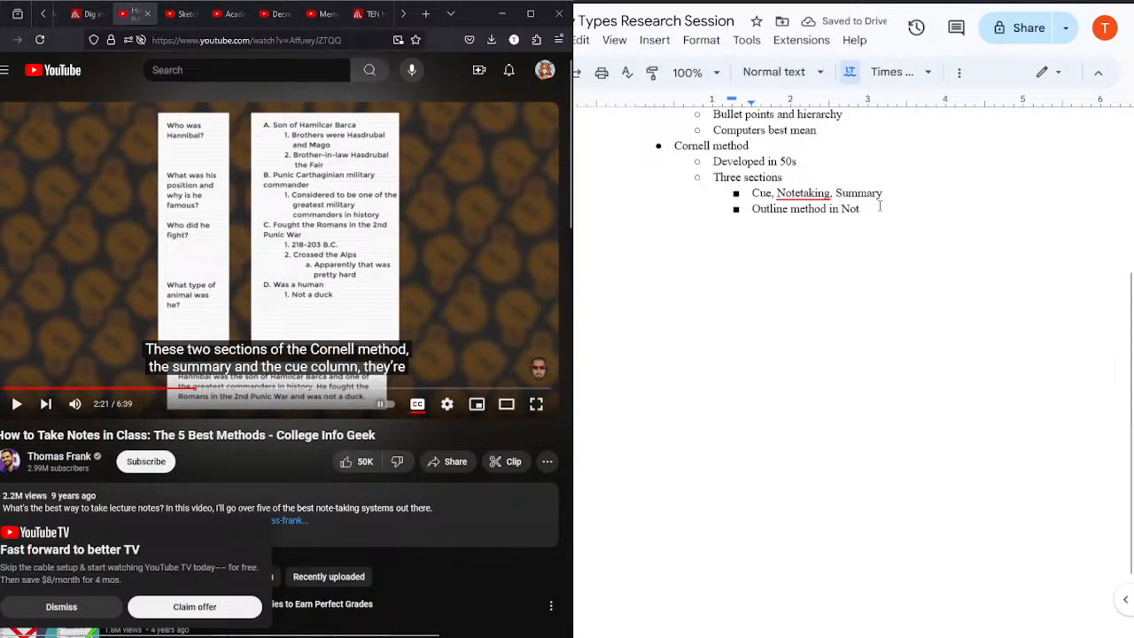
{"action": "type", "text": "etaking, questions afterwards in Cue section, summa"}
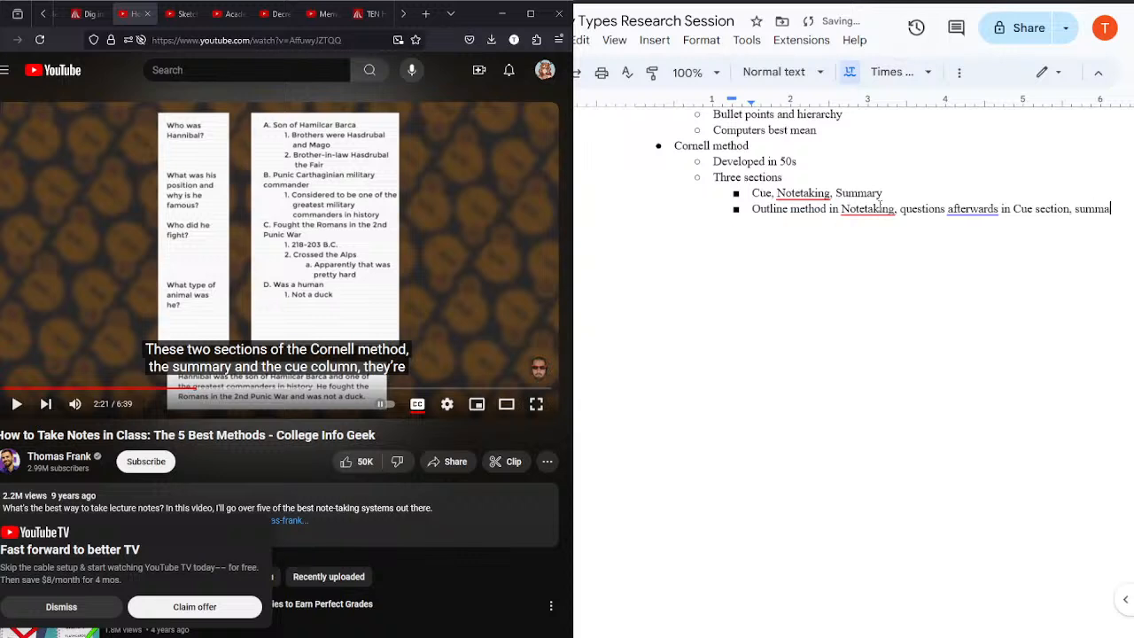
{"action": "type", "text": "t the bottom."}
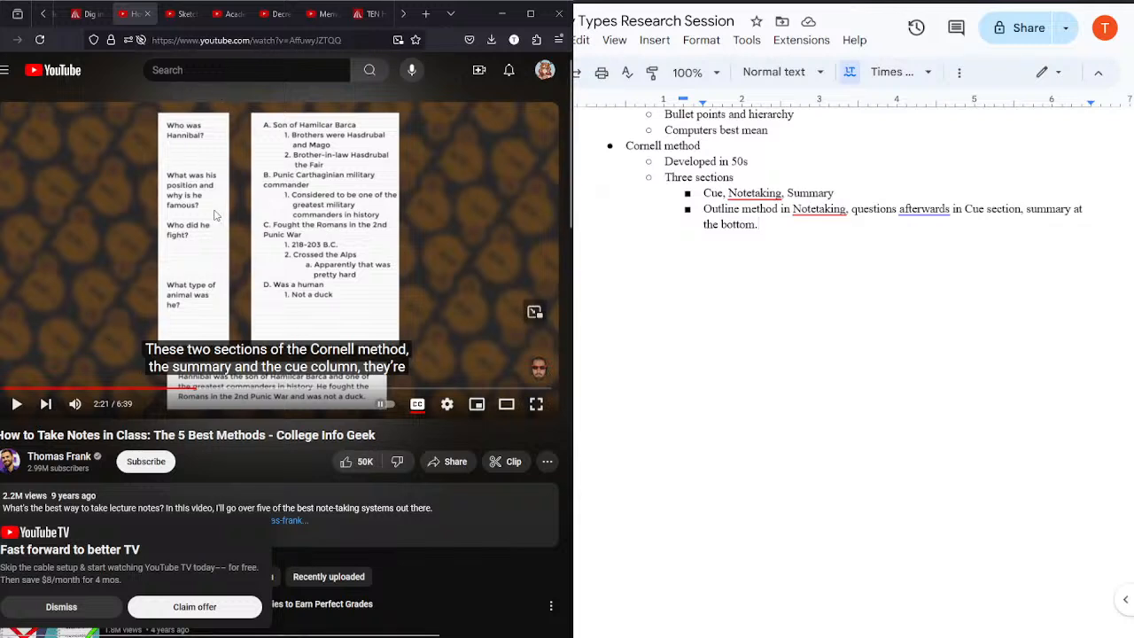
Step: Resume the video and add the bullet "Mind Map method" after the Cornell notes, with an empty nested bullet beneath it
{"action": "left_click", "coordinate": [296, 204]}
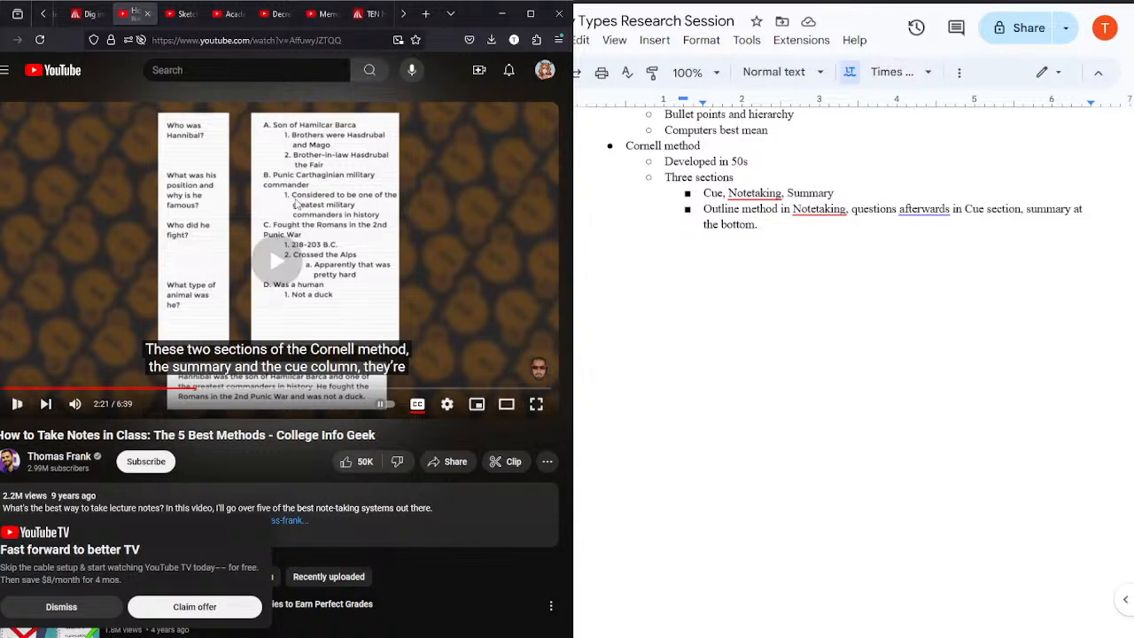
{"action": "left_click", "coordinate": [796, 232]}
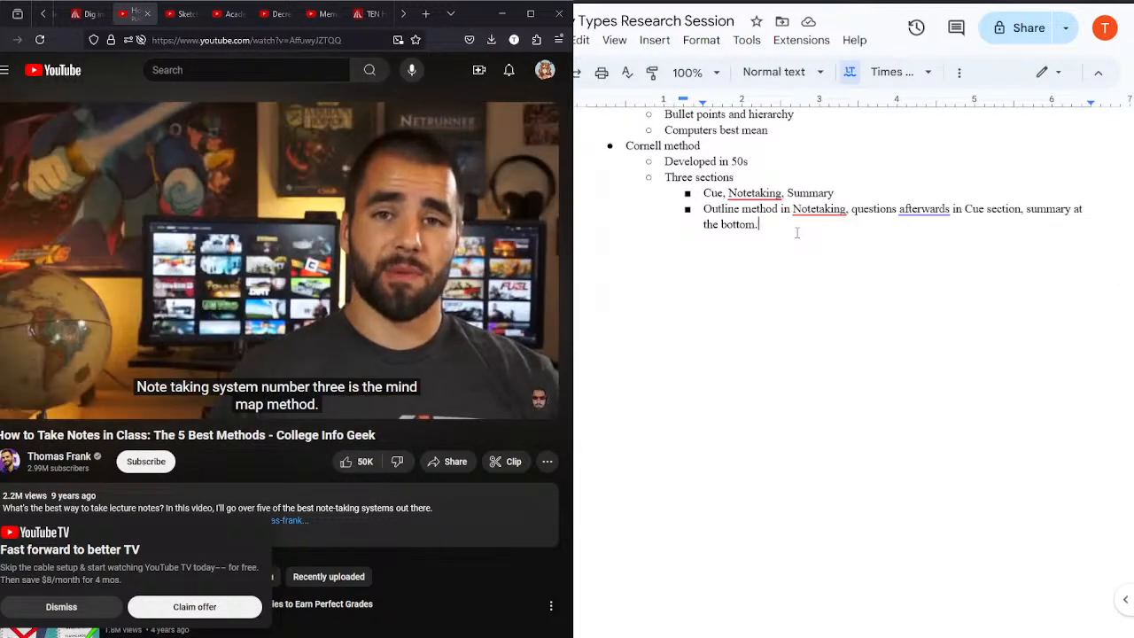
{"action": "key", "text": "Return"}
{"action": "key", "text": "shift+Tab"}
{"action": "type", "text": "Mind "}
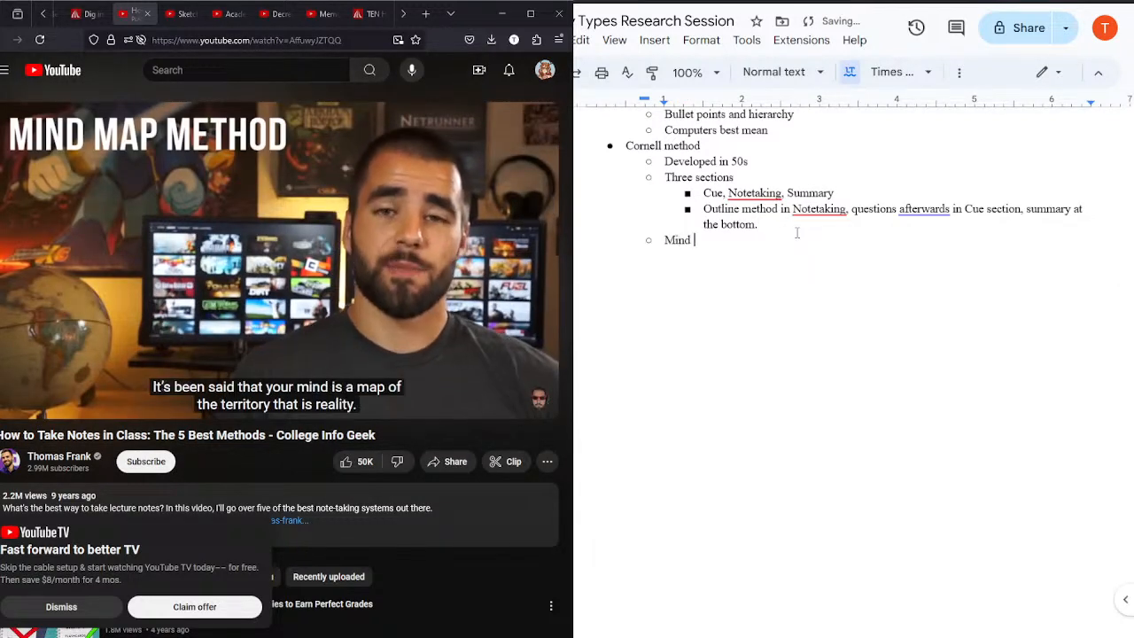
{"action": "type", "text": "Map method"}
{"action": "key", "text": "Return"}
{"action": "key", "text": "Tab"}
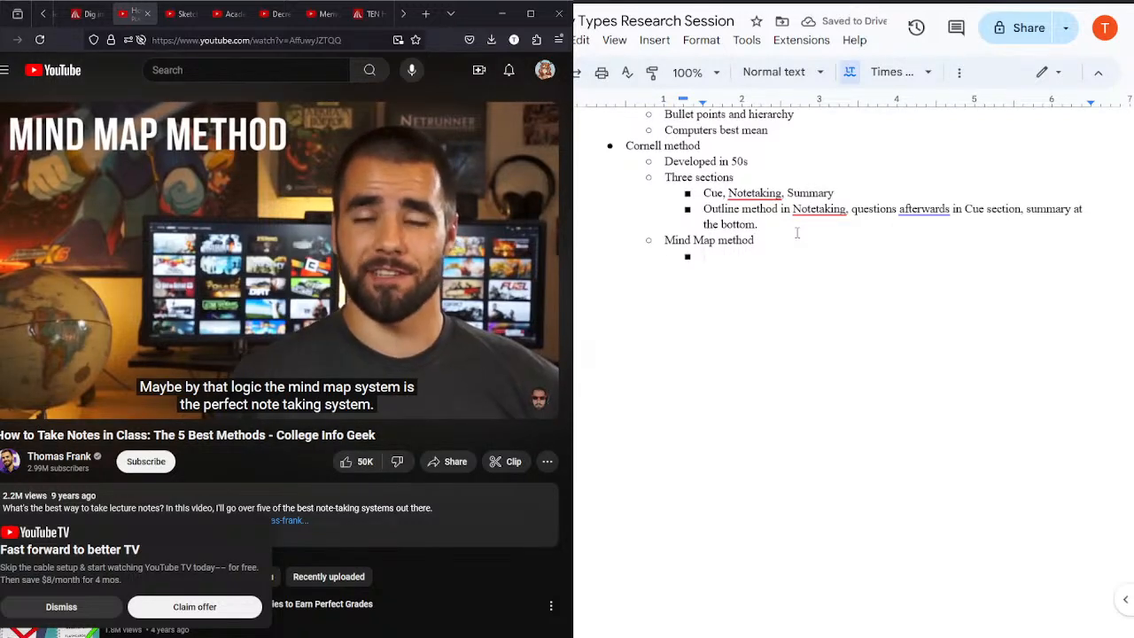
Step: Pause the video and remove the empty nested bullet under "Mind Map method"
{"action": "left_click", "coordinate": [245, 254]}
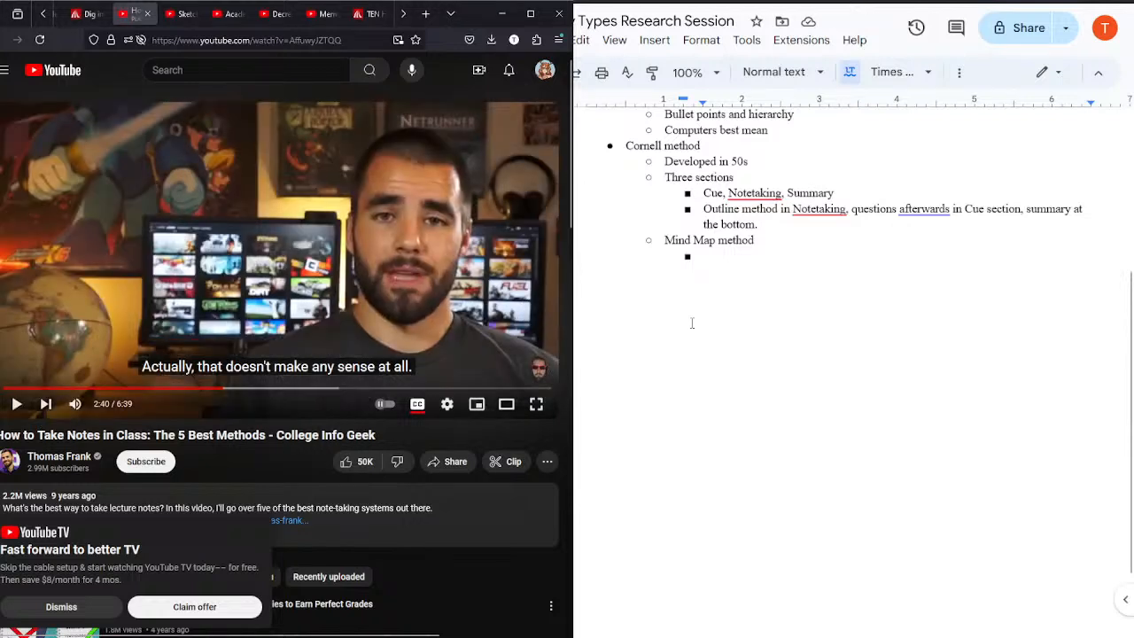
{"action": "left_click", "coordinate": [715, 261]}
{"action": "key", "text": "BackSpace"}
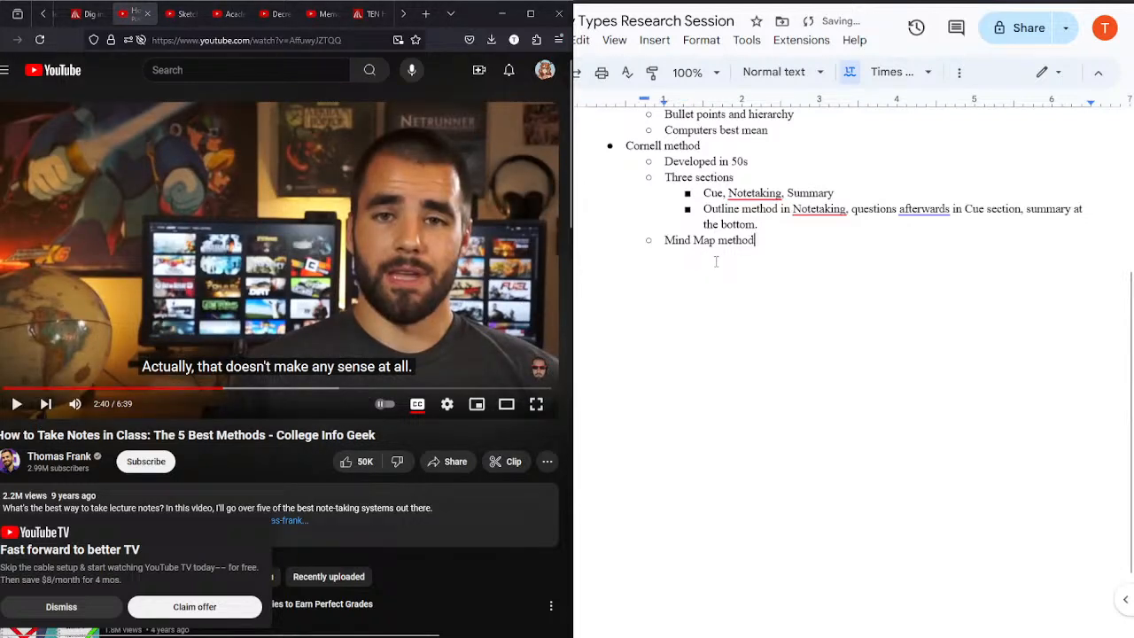
{"action": "left_click", "coordinate": [662, 240]}
{"action": "key", "text": "Return"}
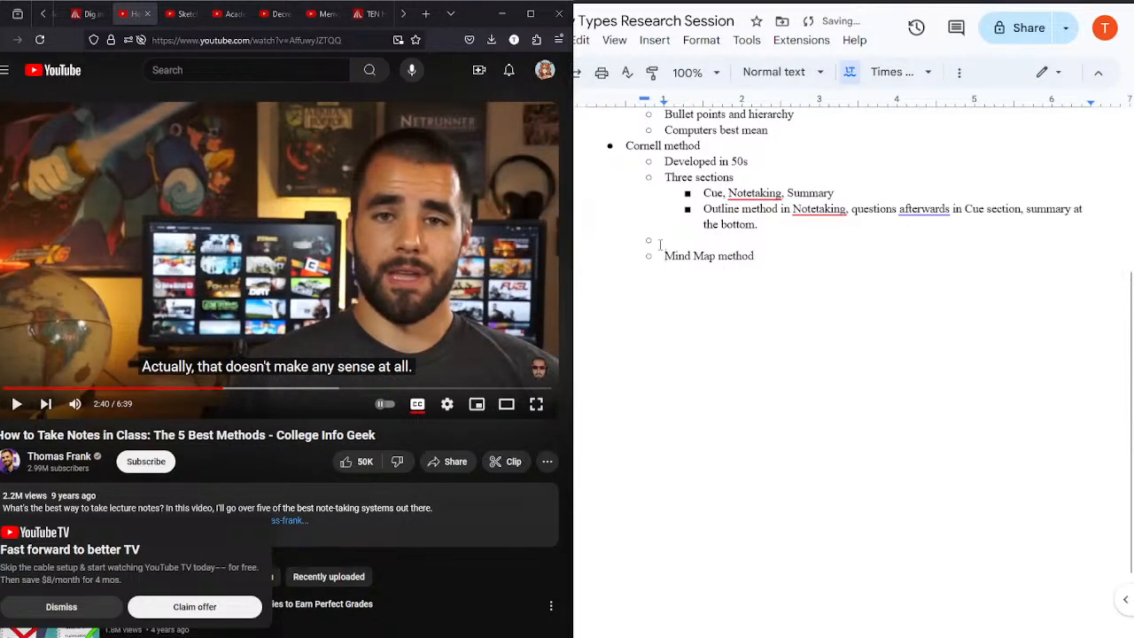
{"action": "key", "text": "Return"}
{"action": "key", "text": "Return"}
{"action": "key", "text": "BackSpace"}
{"action": "key", "text": "BackSpace"}
{"action": "key", "text": "ctrl+z"}
{"action": "key", "text": "ctrl+z"}
{"action": "key", "text": "ctrl+z"}
{"action": "key", "text": "ctrl+z"}
{"action": "key", "text": "BackSpace"}
{"action": "key", "text": "BackSpace"}
{"action": "key", "text": "BackSpace"}
{"action": "key", "text": "Return"}
{"action": "key", "text": "Return"}
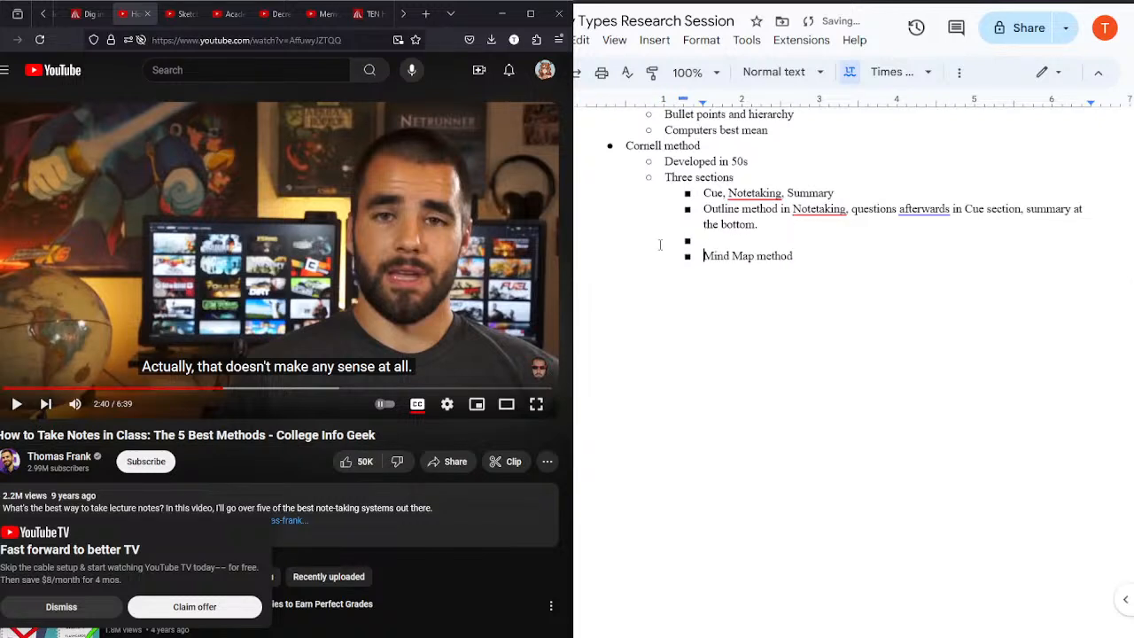
{"action": "key", "text": "BackSpace"}
{"action": "key", "text": "BackSpace"}
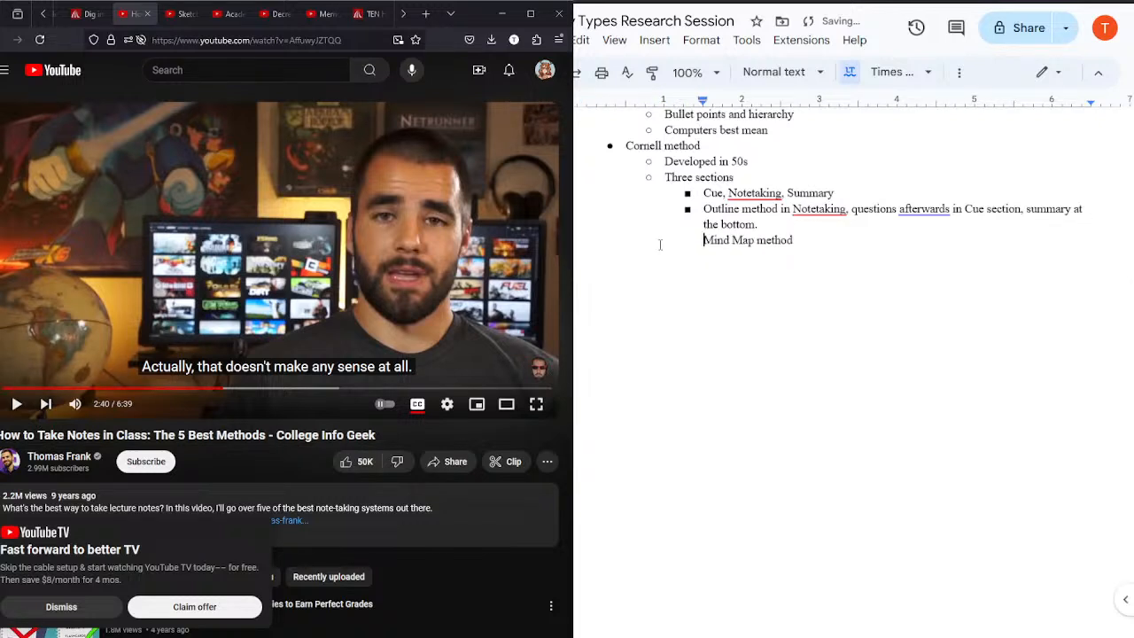
{"action": "key", "text": "Return"}
Step: Make "Mind Map method" a top-level bullet directly after the Cornell notes and leave an empty bullet below it
{"action": "left_click", "coordinate": [771, 222]}
{"action": "key", "text": "Return"}
{"action": "key", "text": "Return"}
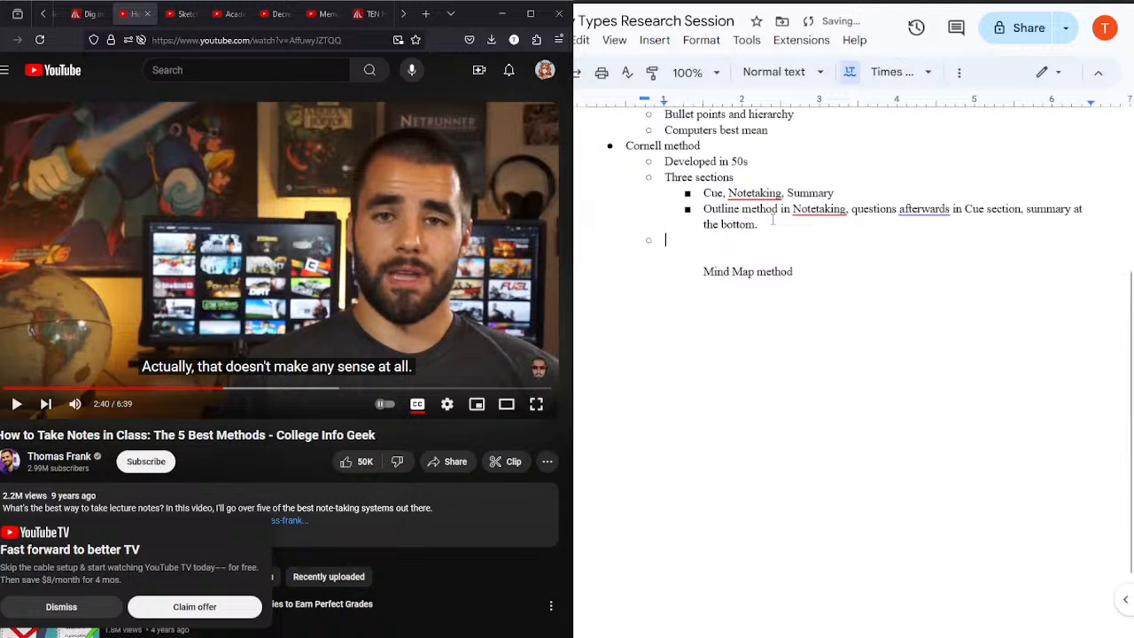
{"action": "key", "text": "BackSpace"}
{"action": "key", "text": "BackSpace"}
{"action": "key", "text": "BackSpace"}
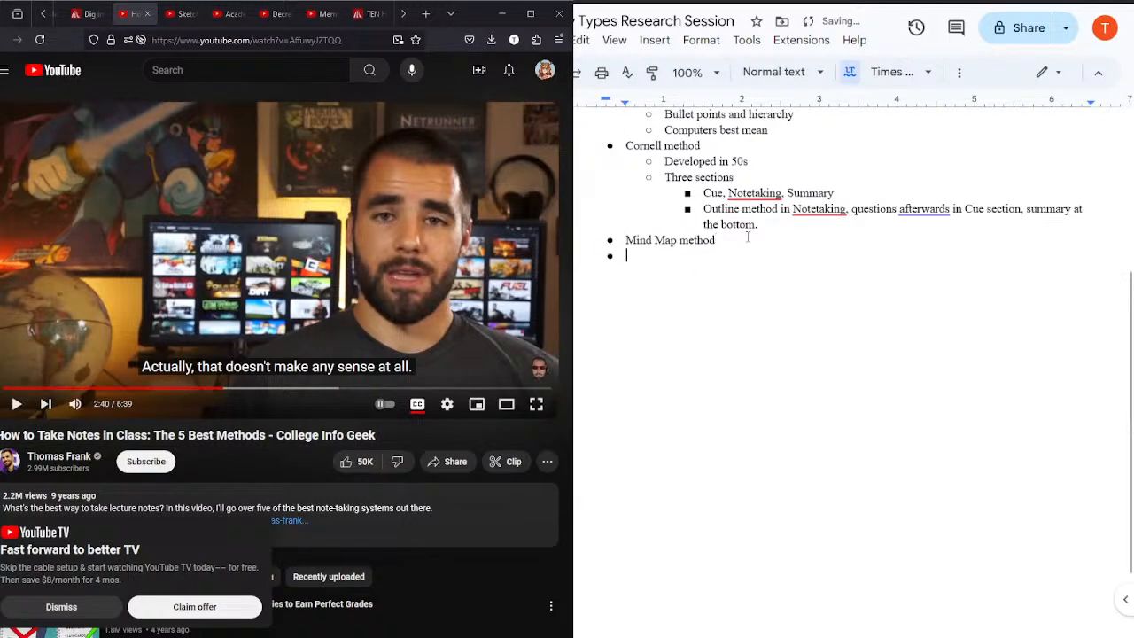
Step: Resume the video and add the sub-bullet "Circles/branches spreading out" under "Mind Map method"
{"action": "left_click", "coordinate": [325, 223]}
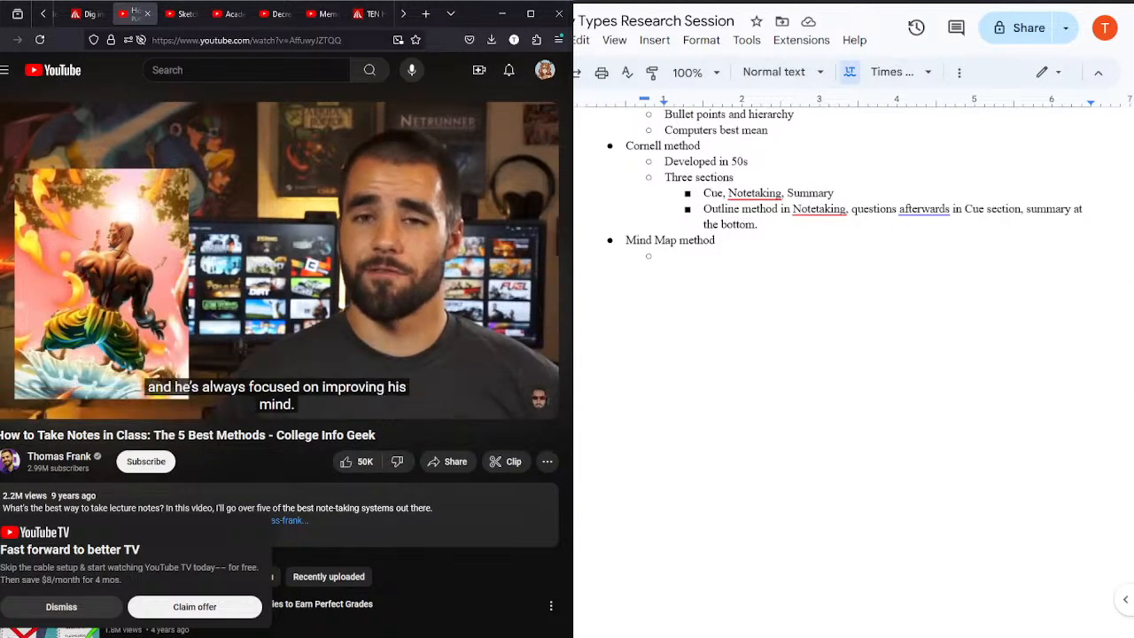
{"action": "left_click", "coordinate": [691, 253]}
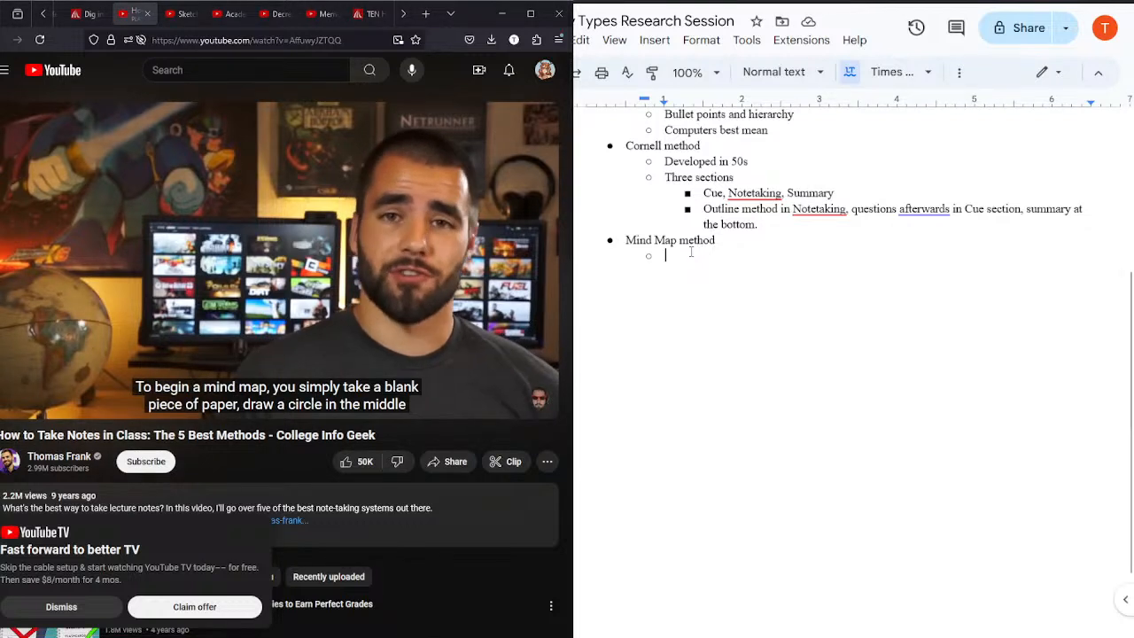
{"action": "type", "text": "Circles"}
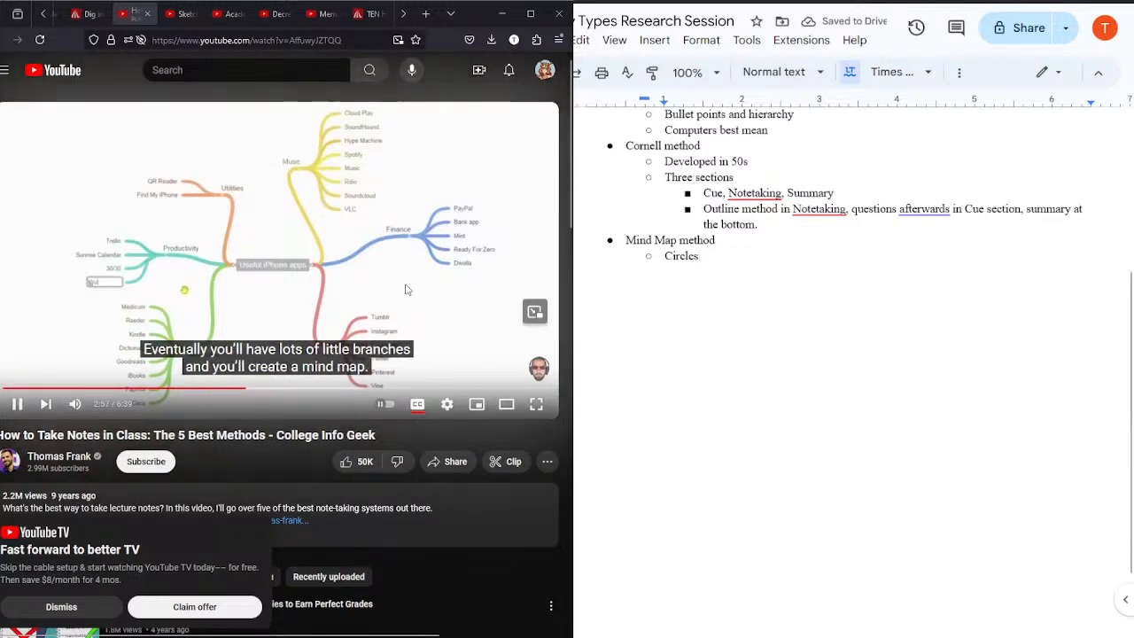
{"action": "type", "text": "/b"}
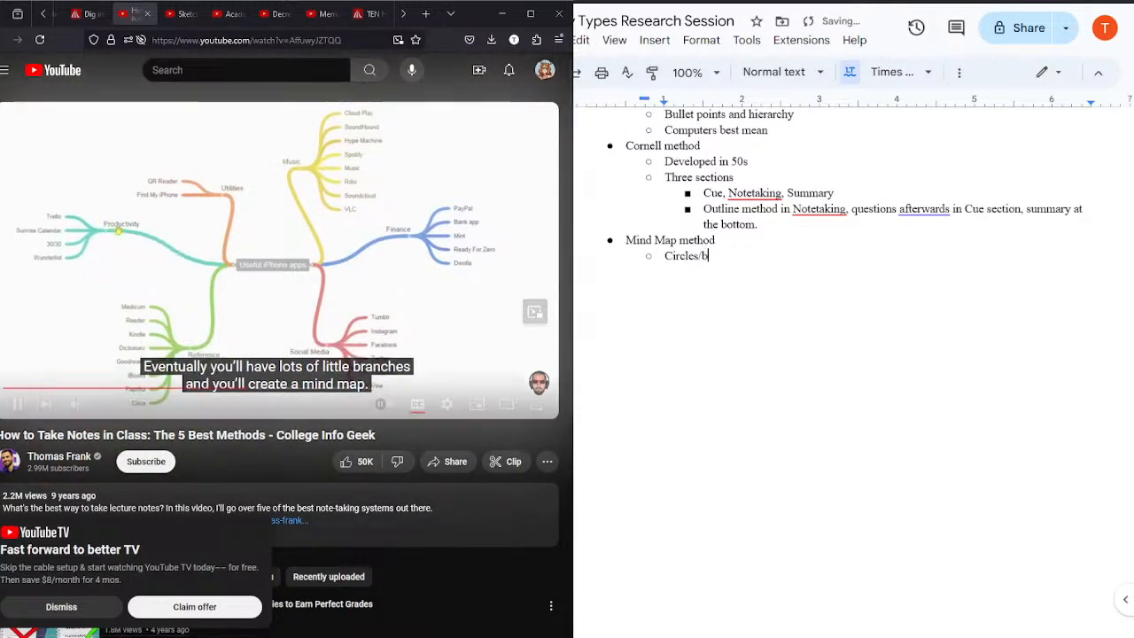
{"action": "type", "text": "ranches sprea"}
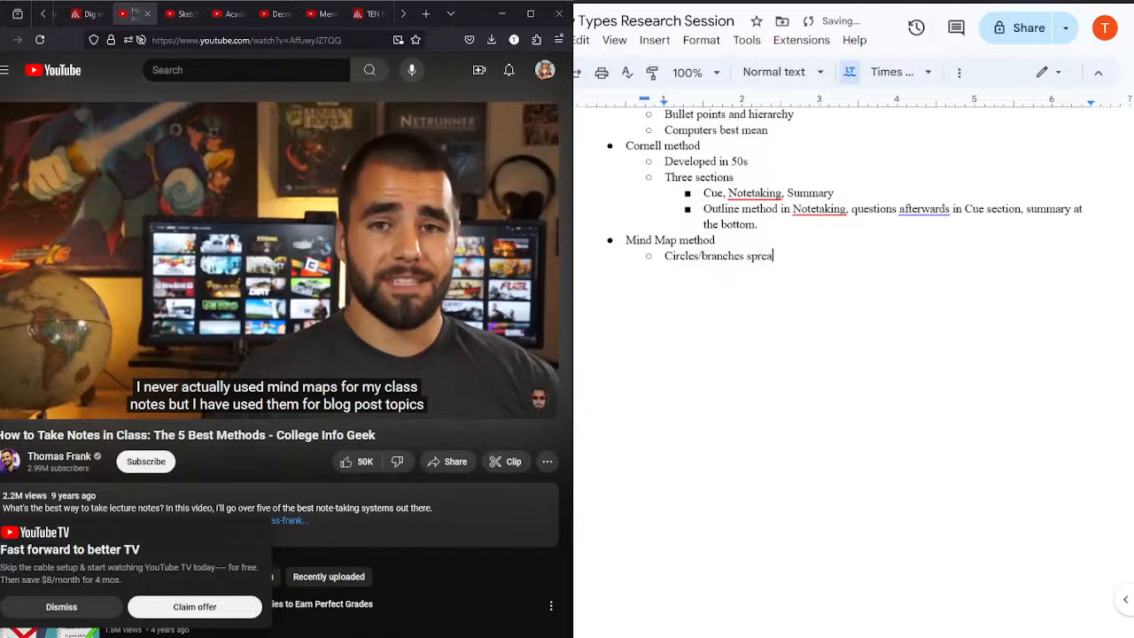
{"action": "type", "text": "ding out"}
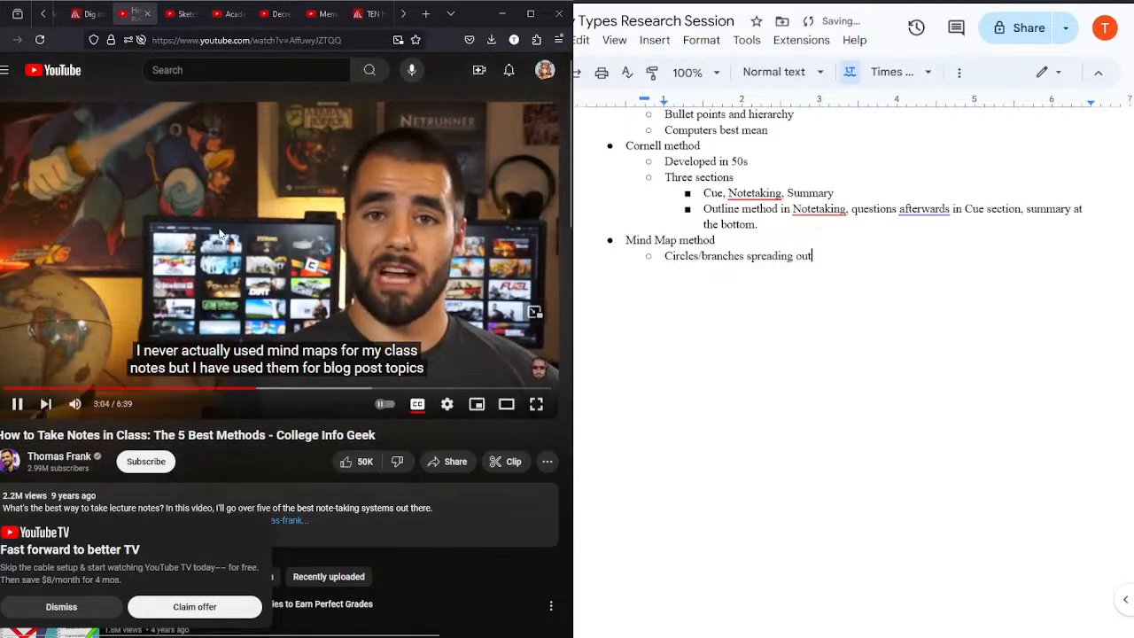
Step: Pause and resume the video, and add the sub-bullet "Examine different facets of topic" under "Mind Map method"
{"action": "left_click", "coordinate": [313, 279]}
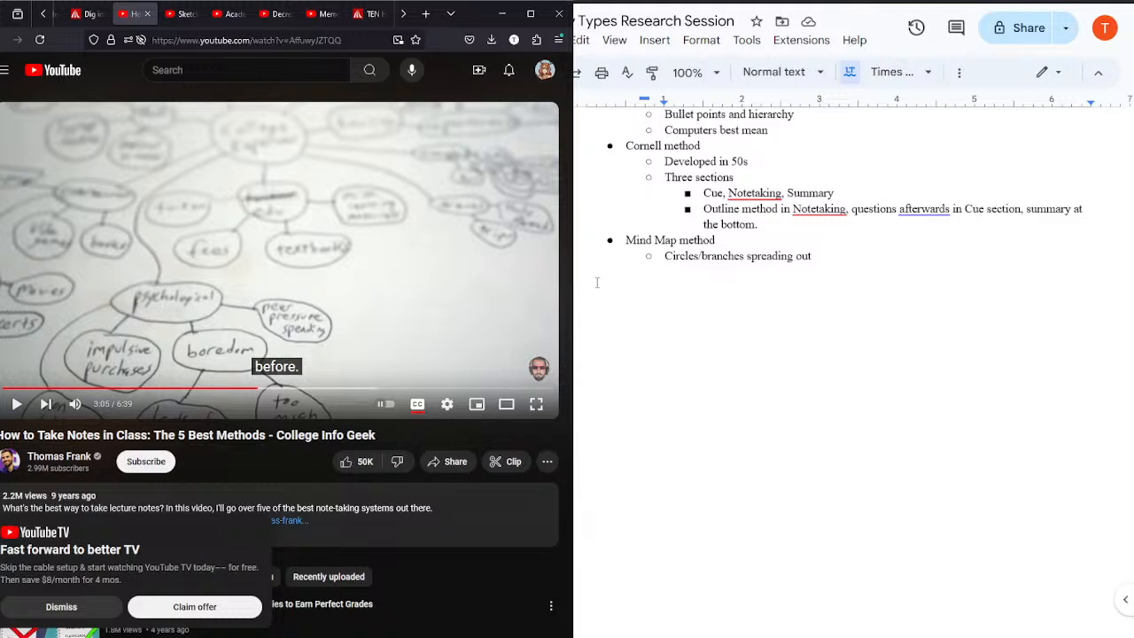
{"action": "left_click", "coordinate": [374, 231]}
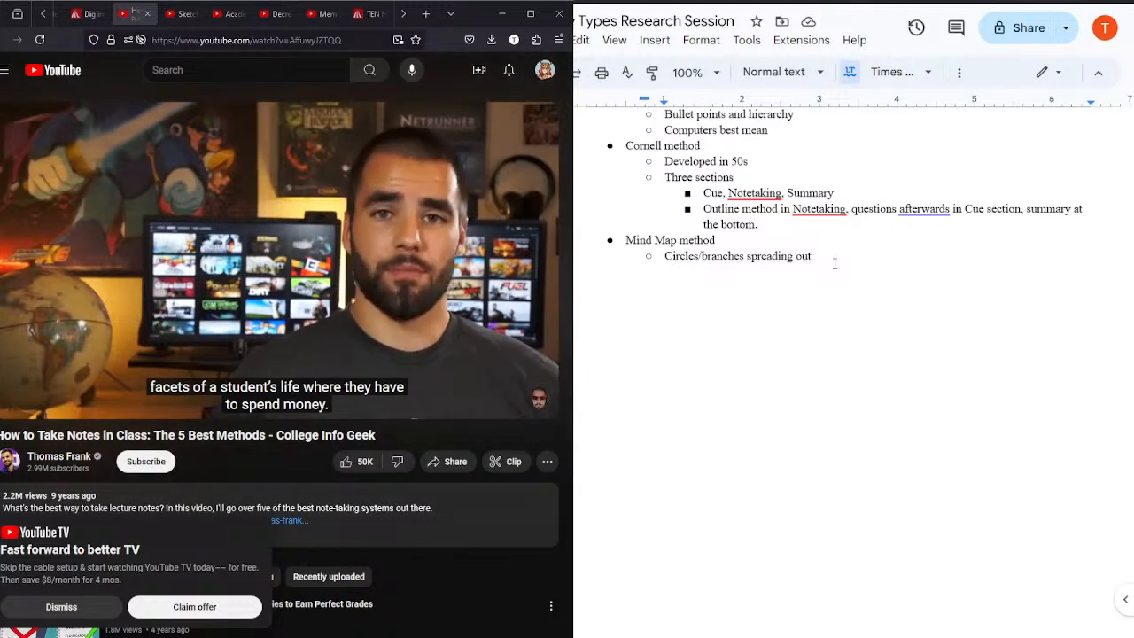
{"action": "key", "text": "Return"}
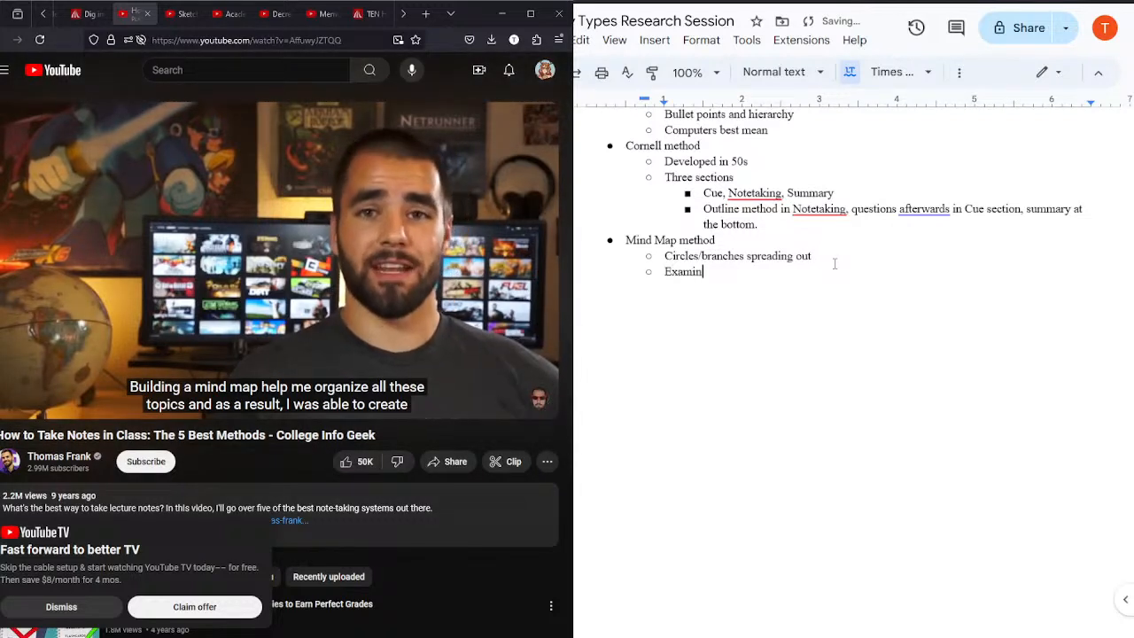
{"action": "type", "text": "Examine different f"}
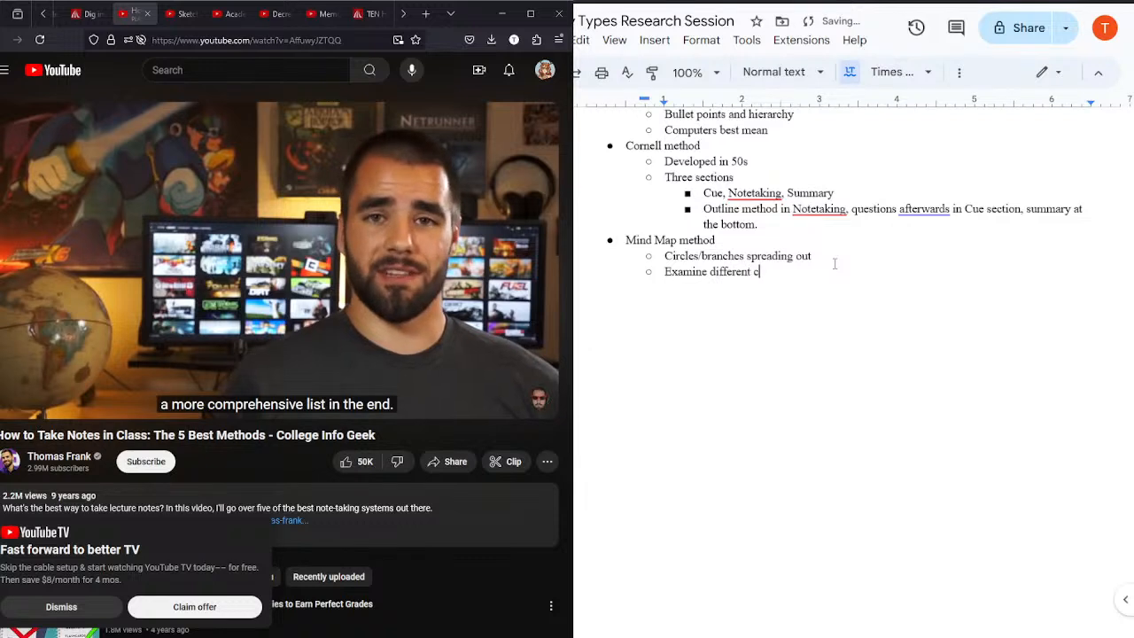
{"action": "type", "text": "acets of top"}
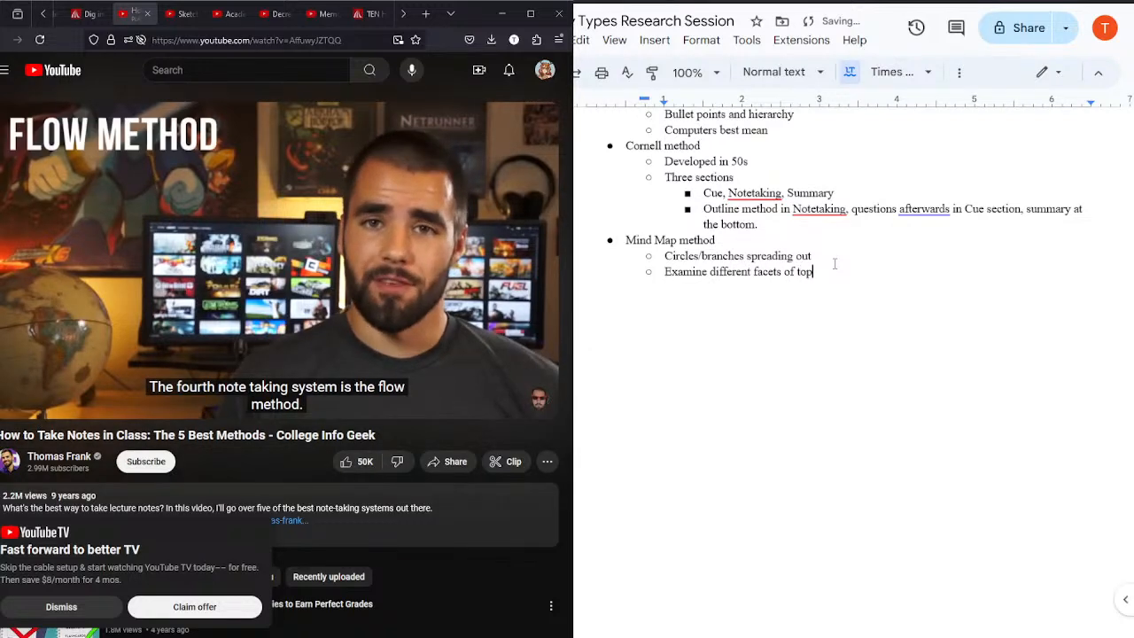
{"action": "type", "text": "ic"}
Step: Add a top-level bullet "Flow method" after the mind map notes
{"action": "key", "text": "Return"}
{"action": "key", "text": "shift+Tab"}
{"action": "type", "text": "F"}
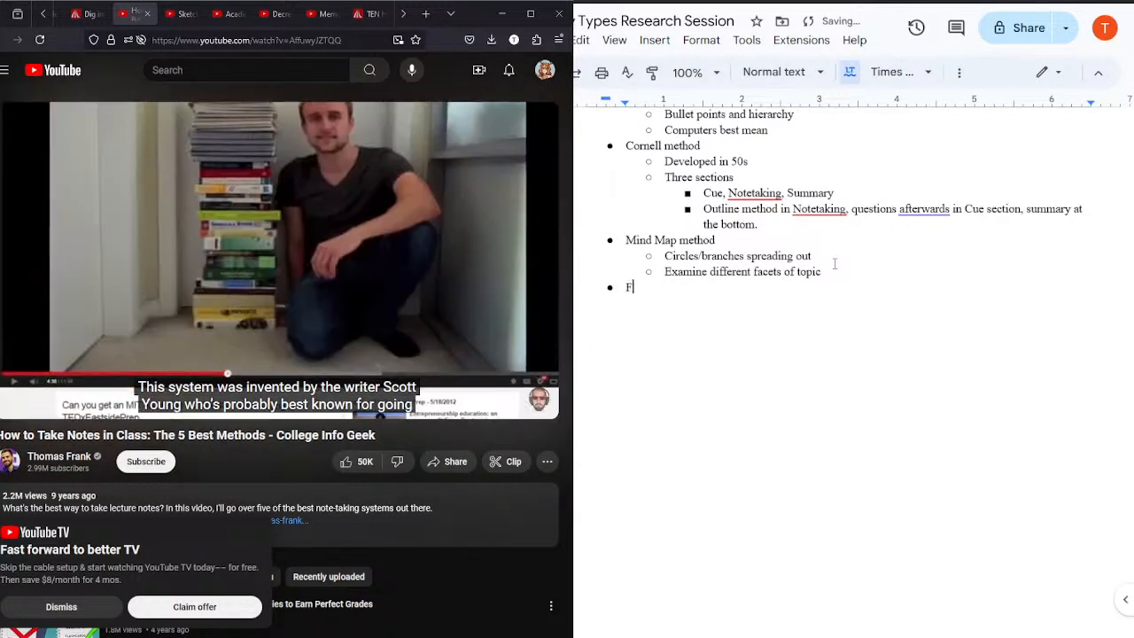
{"action": "type", "text": "low method"}
{"action": "key", "text": "Return"}
Step: Add the sub-bullet "Holistic learning method?" under "Flow method"
{"action": "key", "text": "Tab"}
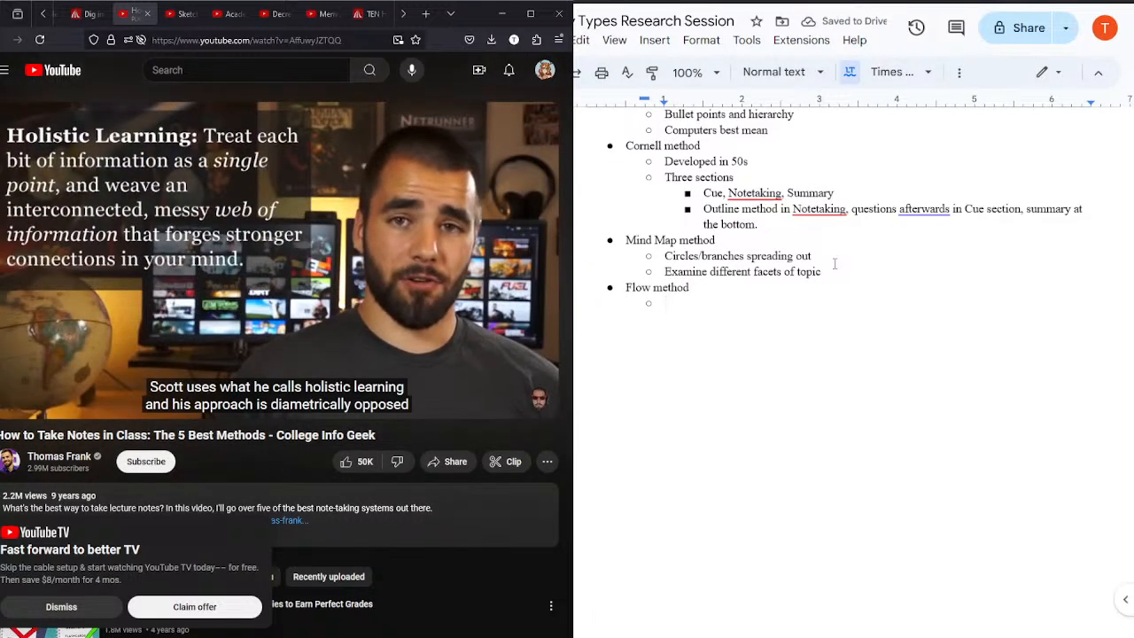
{"action": "type", "text": "Holis"}
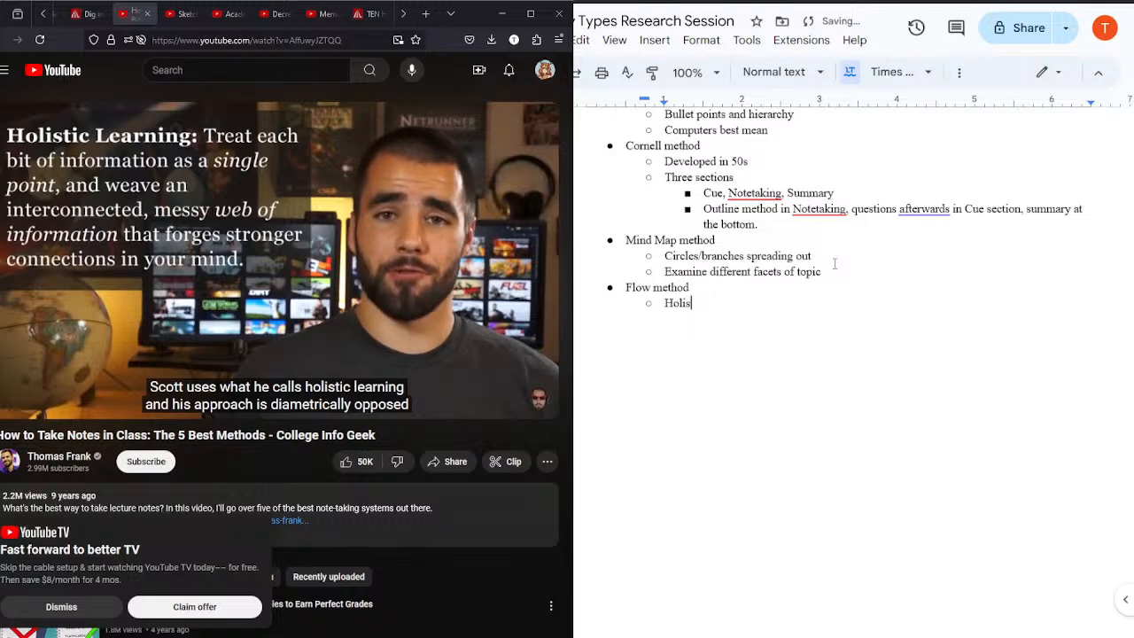
{"action": "type", "text": "tic learning"}
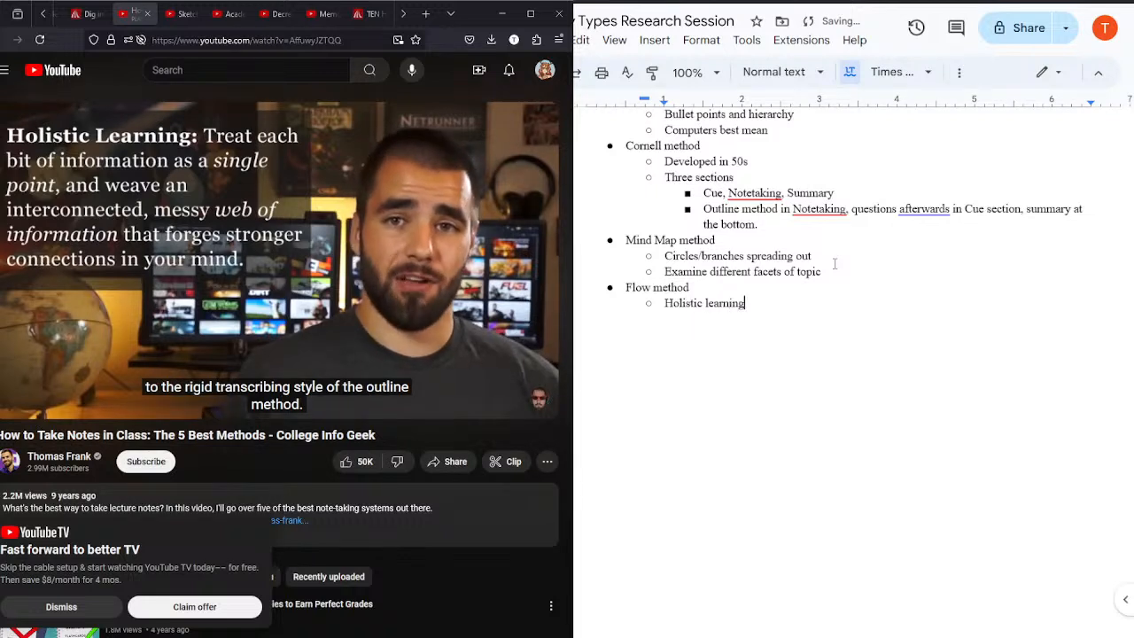
{"action": "type", "text": " method?"}
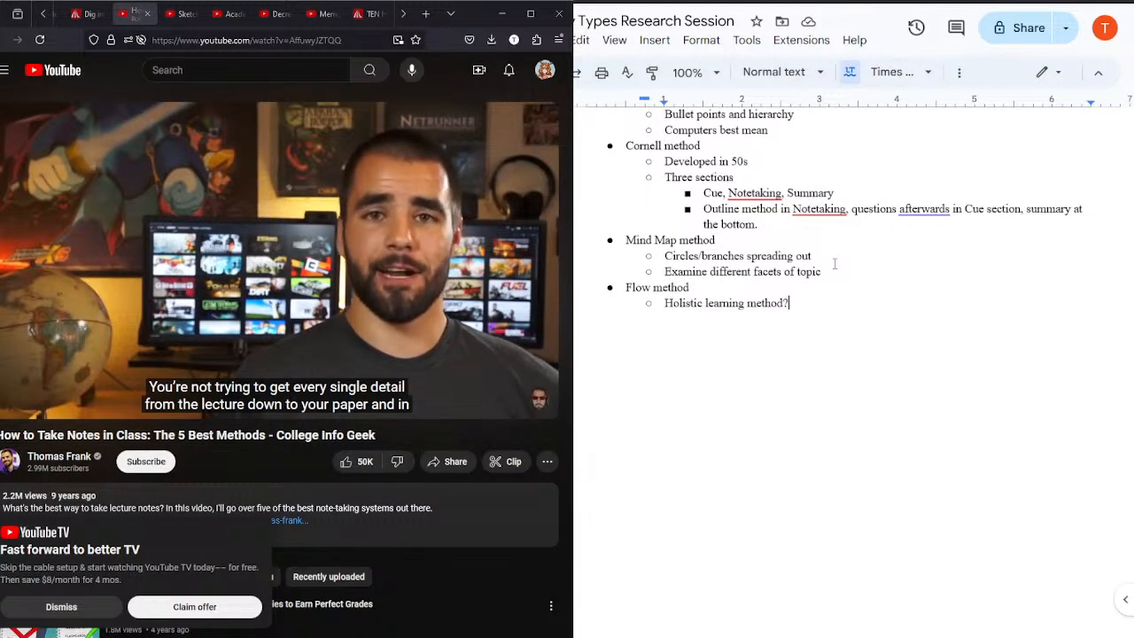
Step: Add the Flow method sub-bullet "Not transcribing lecture", skipping the video back slightly to rehear that part
{"action": "key", "text": "Return"}
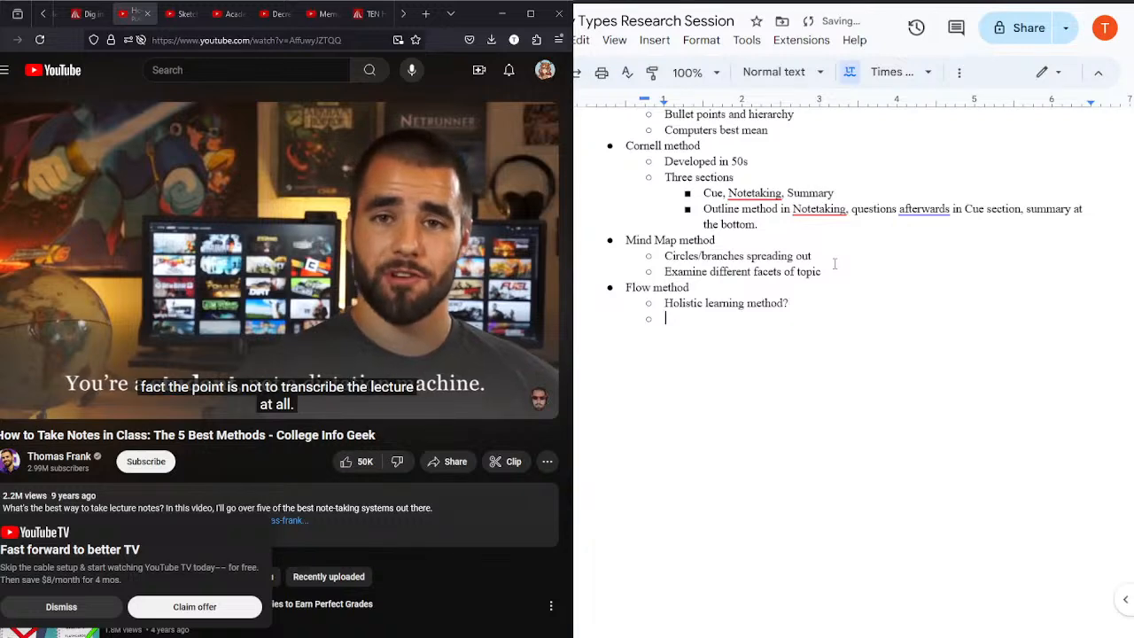
{"action": "type", "text": "Not t"}
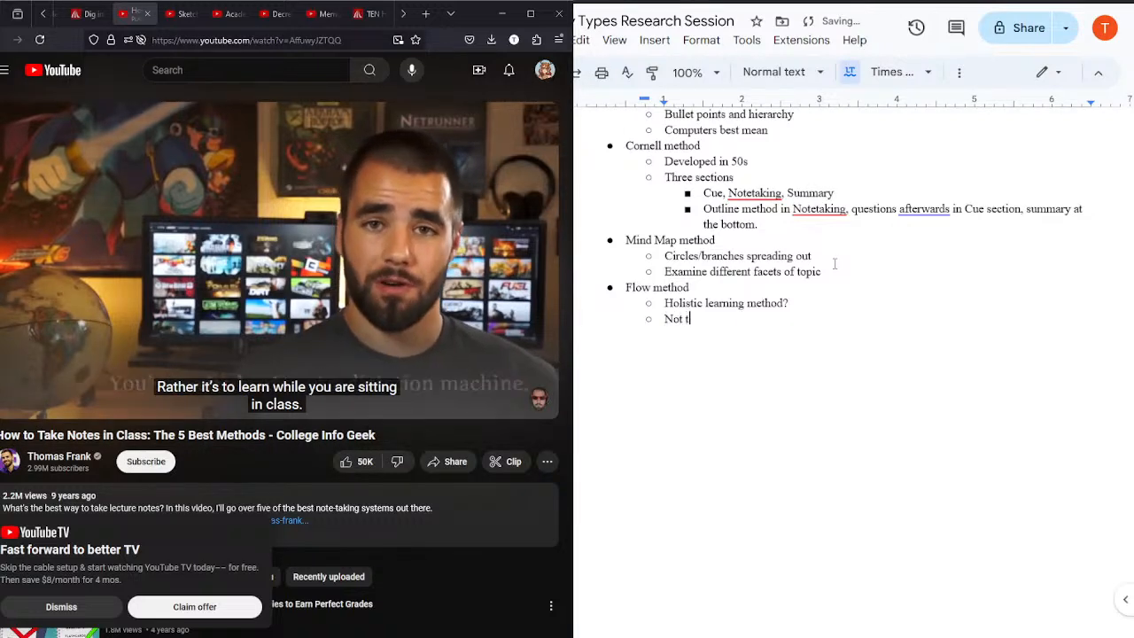
{"action": "type", "text": "ranscribing meth"}
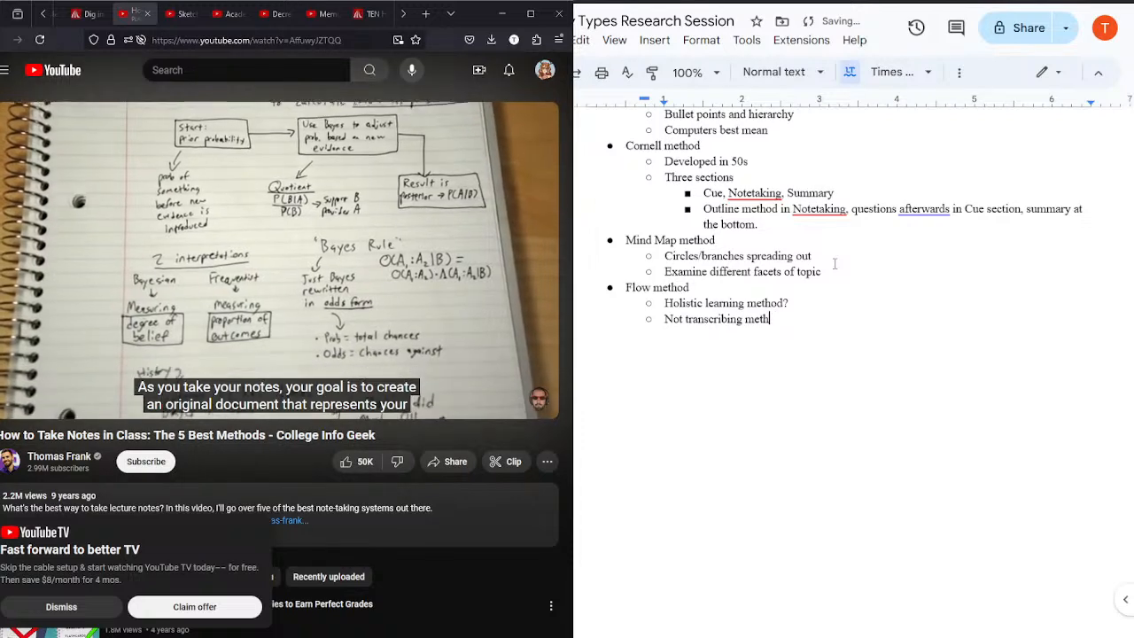
{"action": "type", "text": "t"}
{"action": "key", "text": "BackSpace"}
{"action": "key", "text": "BackSpace"}
{"action": "key", "text": "BackSpace"}
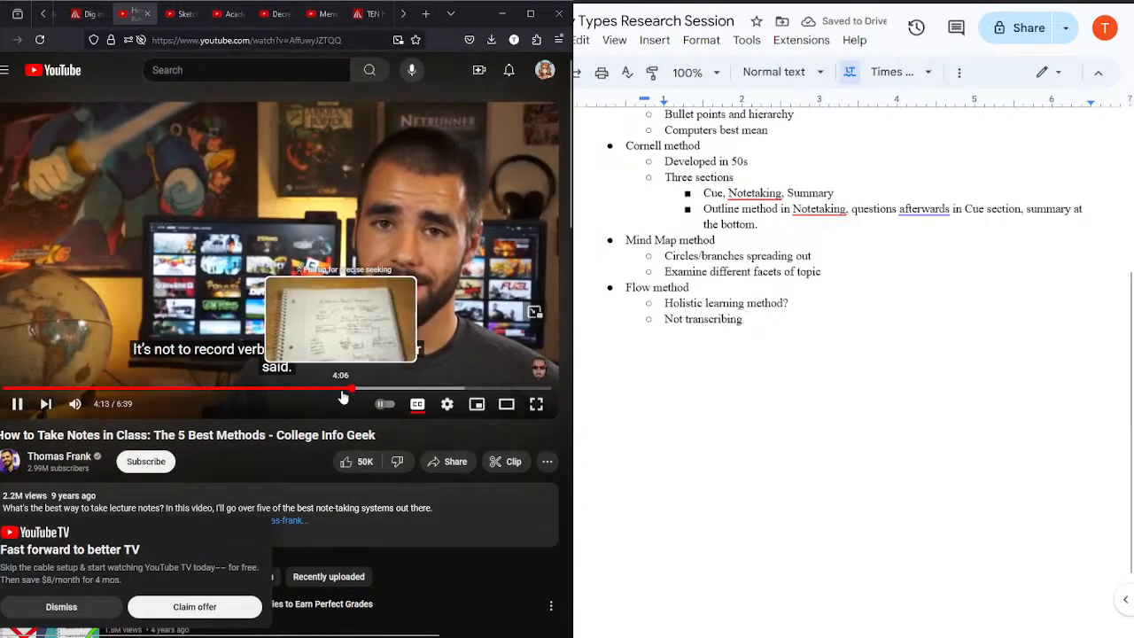
{"action": "left_click_drag", "start_coordinate": [340, 396], "coordinate": [343, 398]}
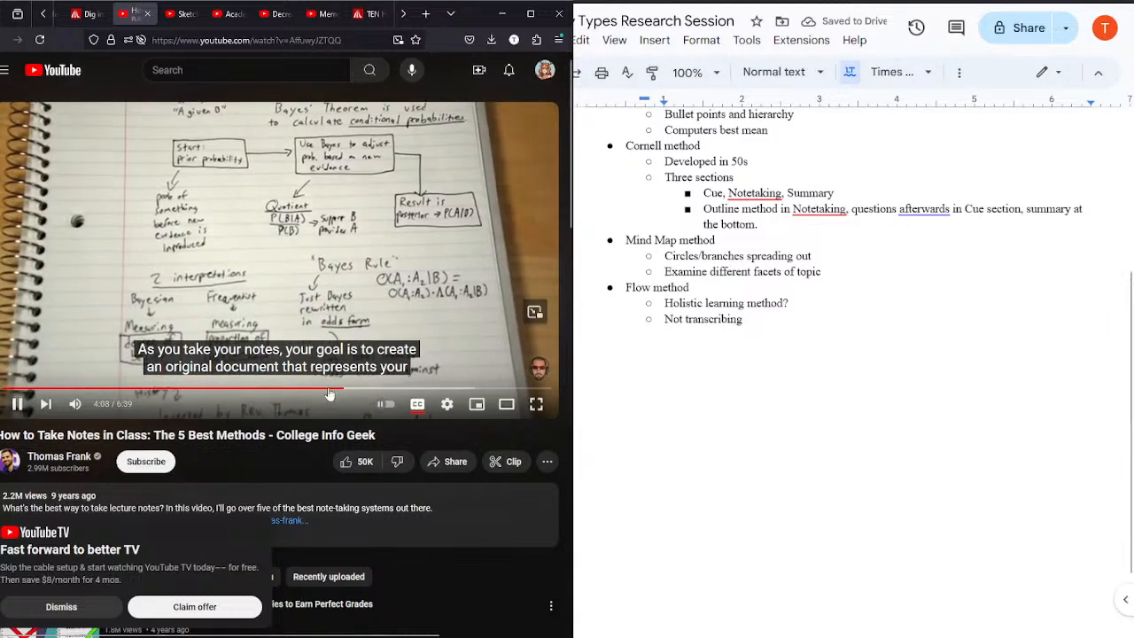
{"action": "left_click", "coordinate": [754, 320]}
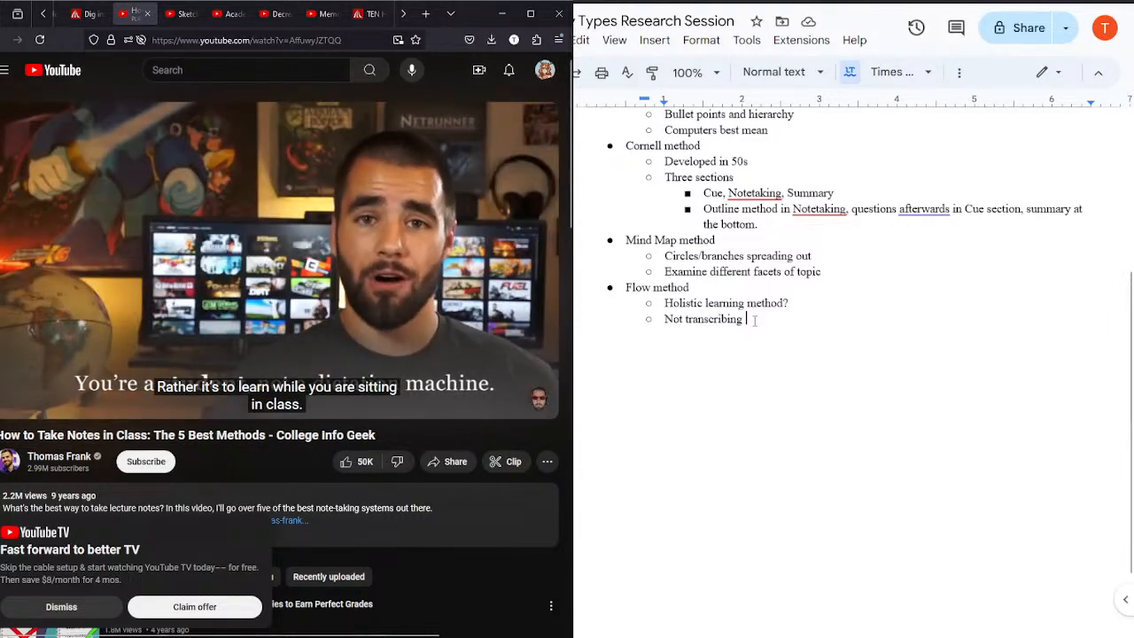
{"action": "type", "text": "lecture"}
Step: Add the sub-bullet "Mental image of subject" under "Flow method"
{"action": "key", "text": "Return"}
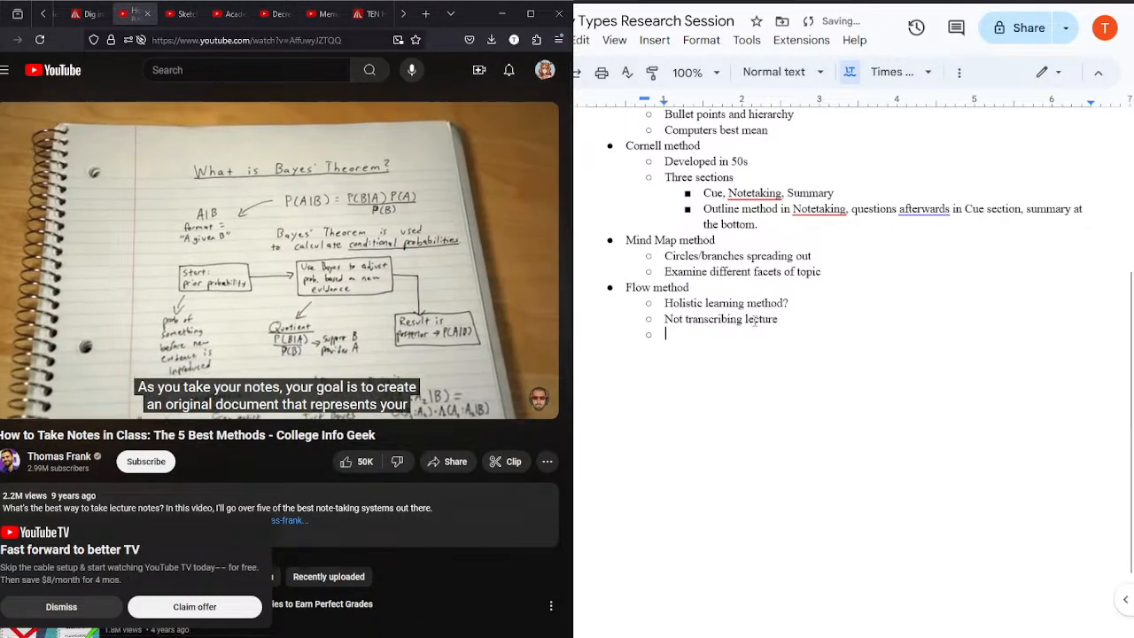
{"action": "type", "text": "Not makin"}
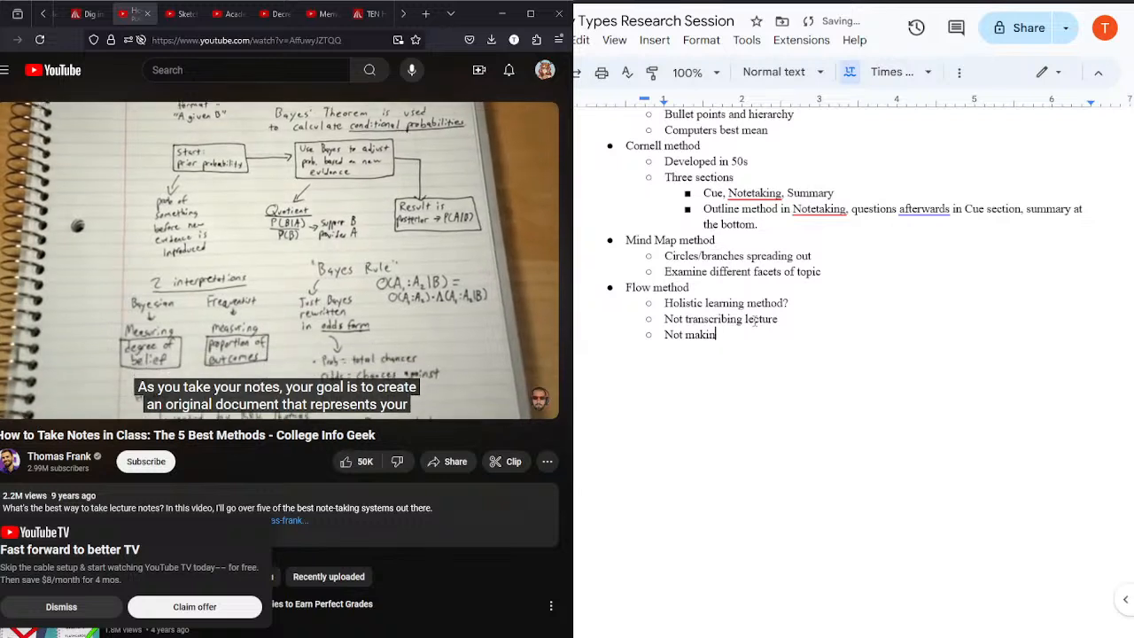
{"action": "key", "text": "BackSpace"}
{"action": "key", "text": "BackSpace"}
{"action": "key", "text": "BackSpace"}
{"action": "key", "text": "BackSpace"}
{"action": "key", "text": "BackSpace"}
{"action": "key", "text": "BackSpace"}
{"action": "key", "text": "BackSpace"}
{"action": "key", "text": "BackSpace"}
{"action": "type", "text": "Mental"}
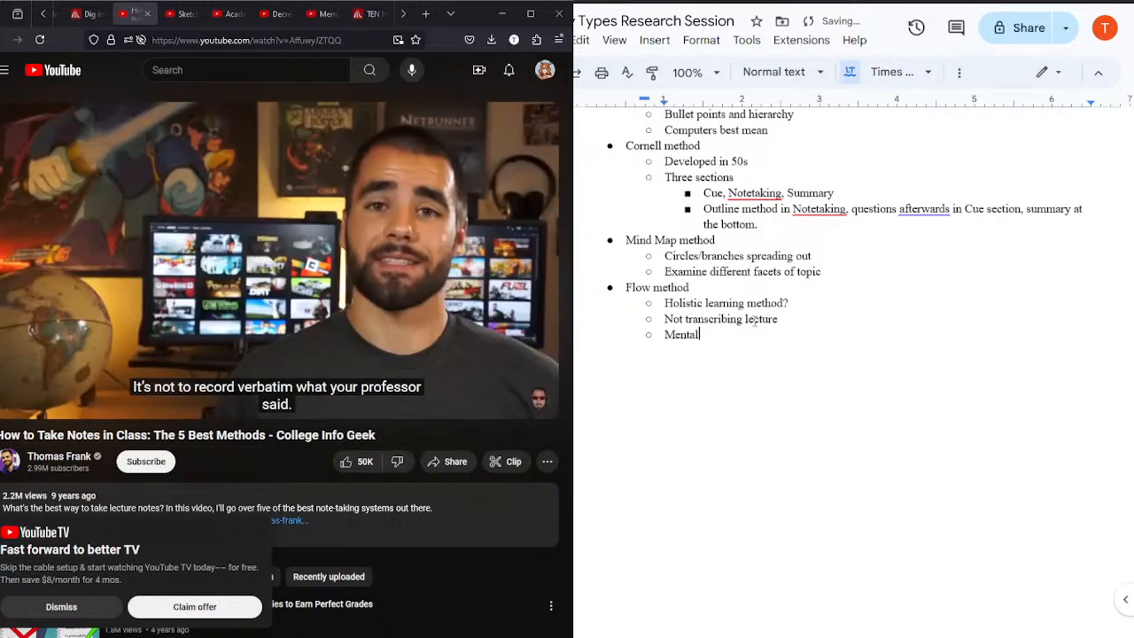
{"action": "type", "text": " image of subject"}
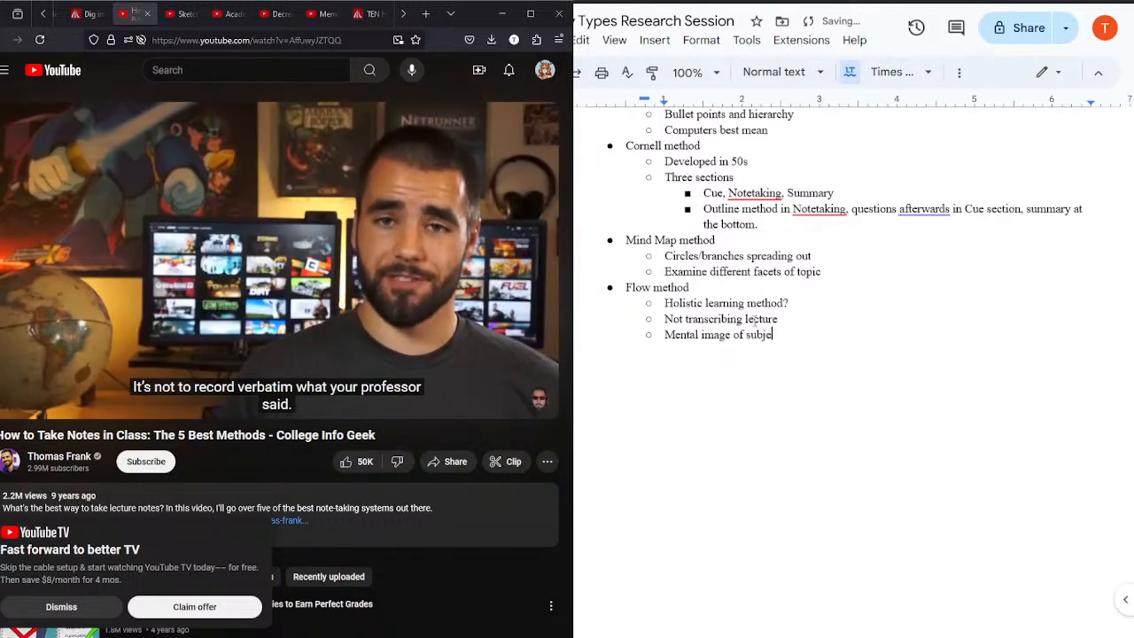
Step: Pause and resume the video, and add a top-level bullet "Write on the Slides" after the flow method notes
{"action": "mouse_move", "coordinate": [316, 282]}
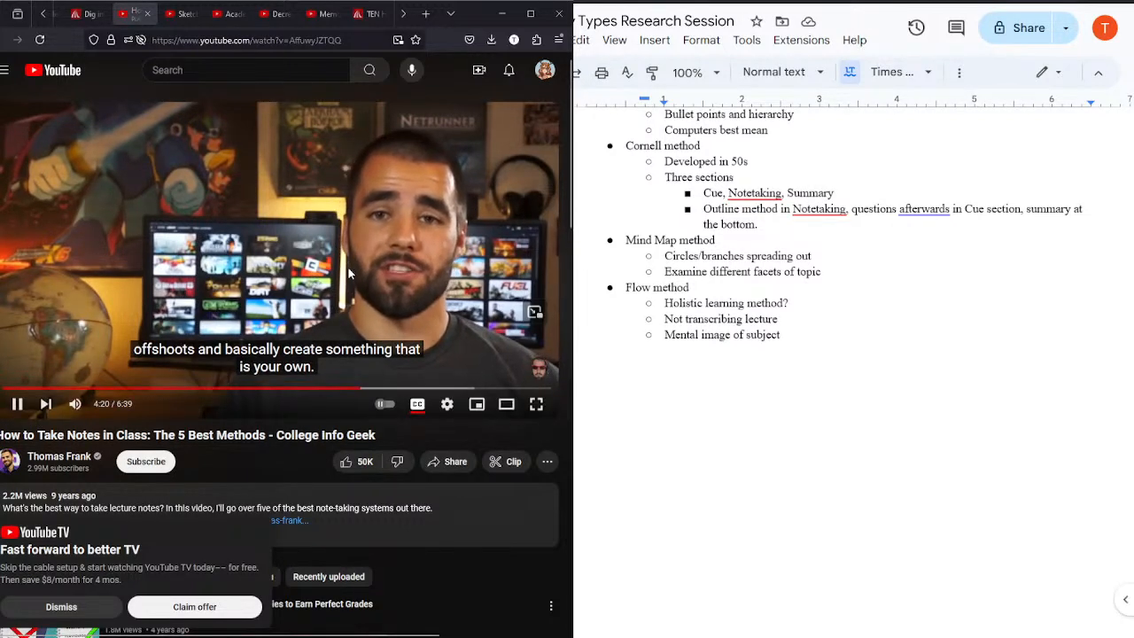
{"action": "left_click", "coordinate": [348, 267]}
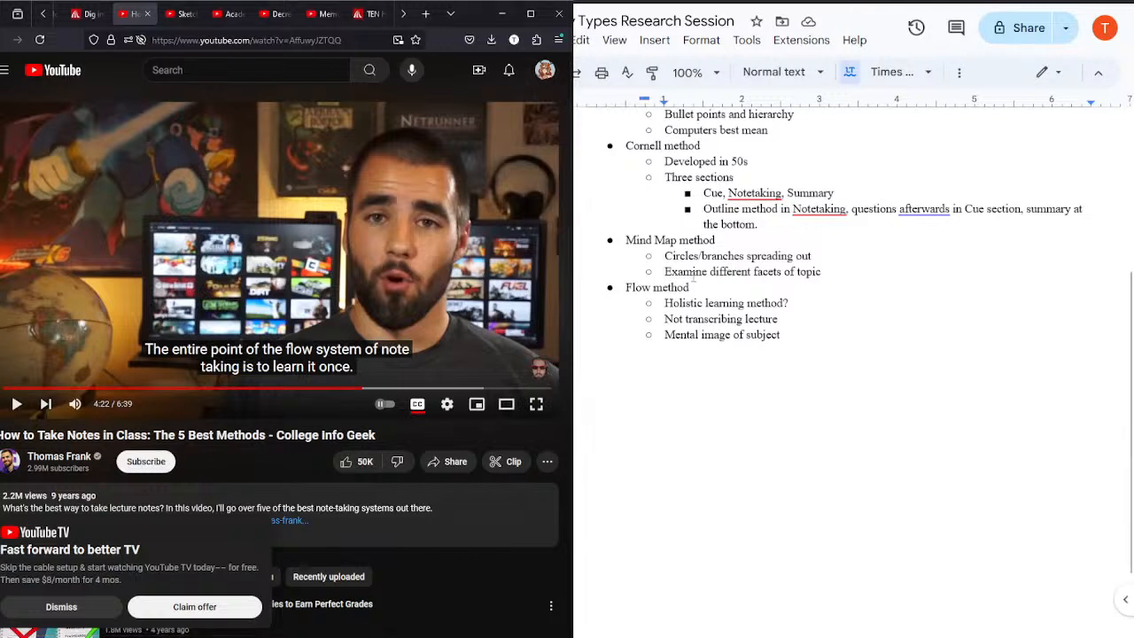
{"action": "left_click", "coordinate": [255, 257]}
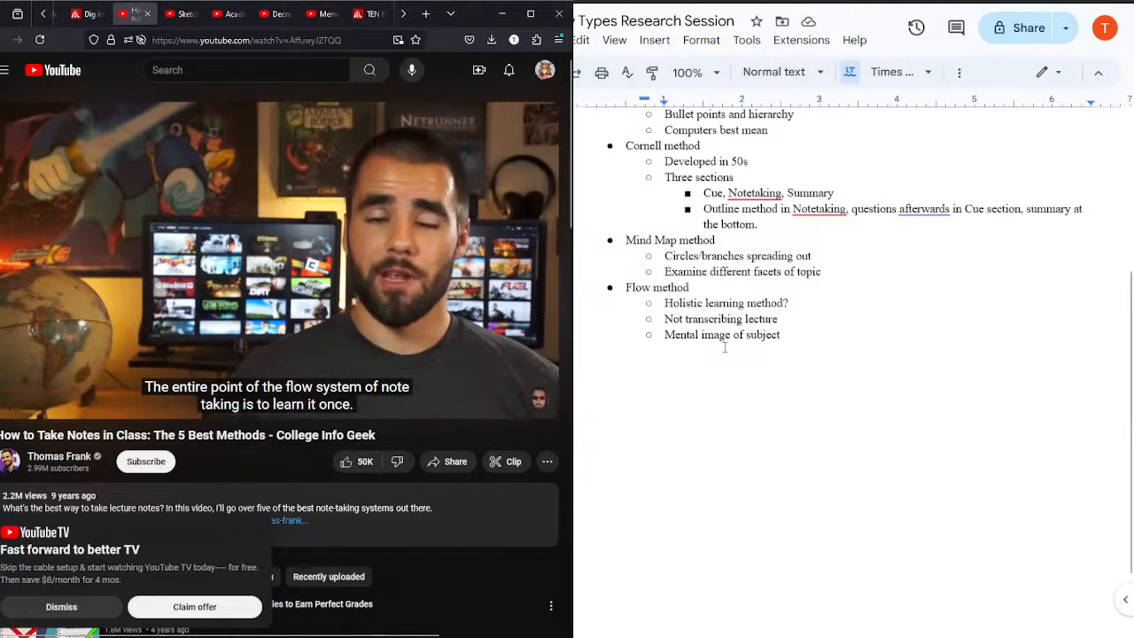
{"action": "left_click", "coordinate": [833, 346]}
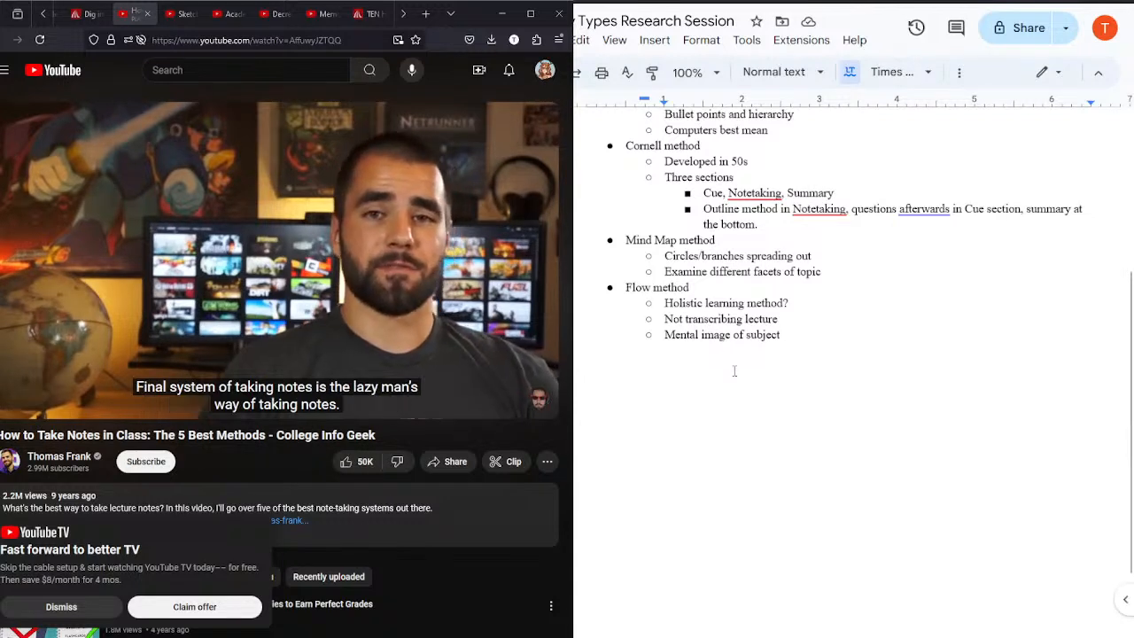
{"action": "key", "text": "Return"}
{"action": "key", "text": "shift+Tab"}
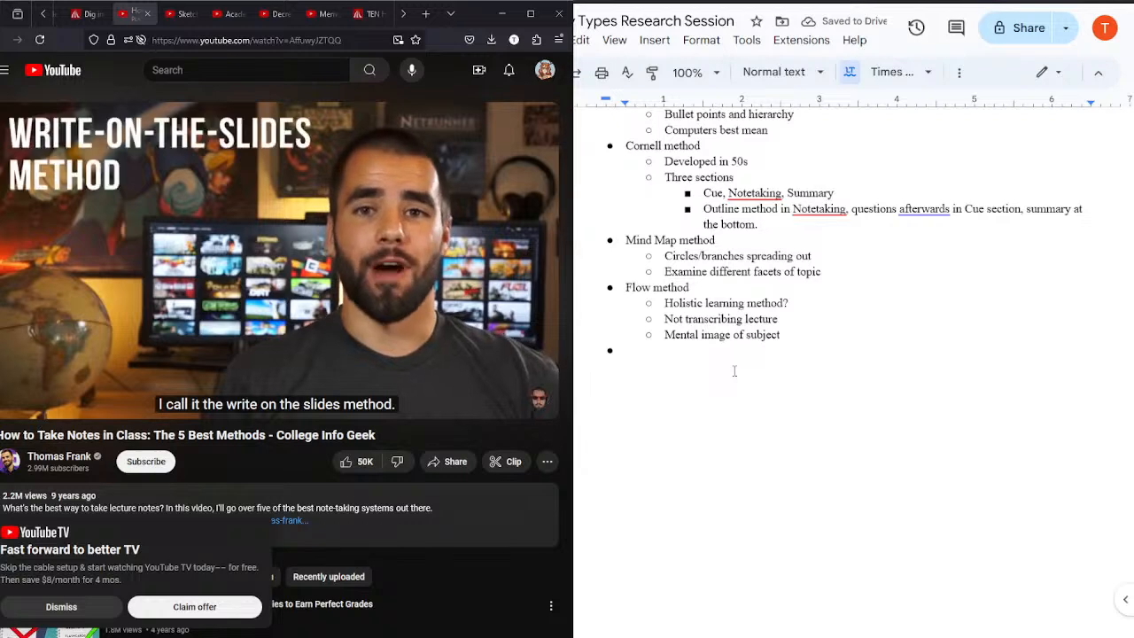
{"action": "type", "text": "Write on "}
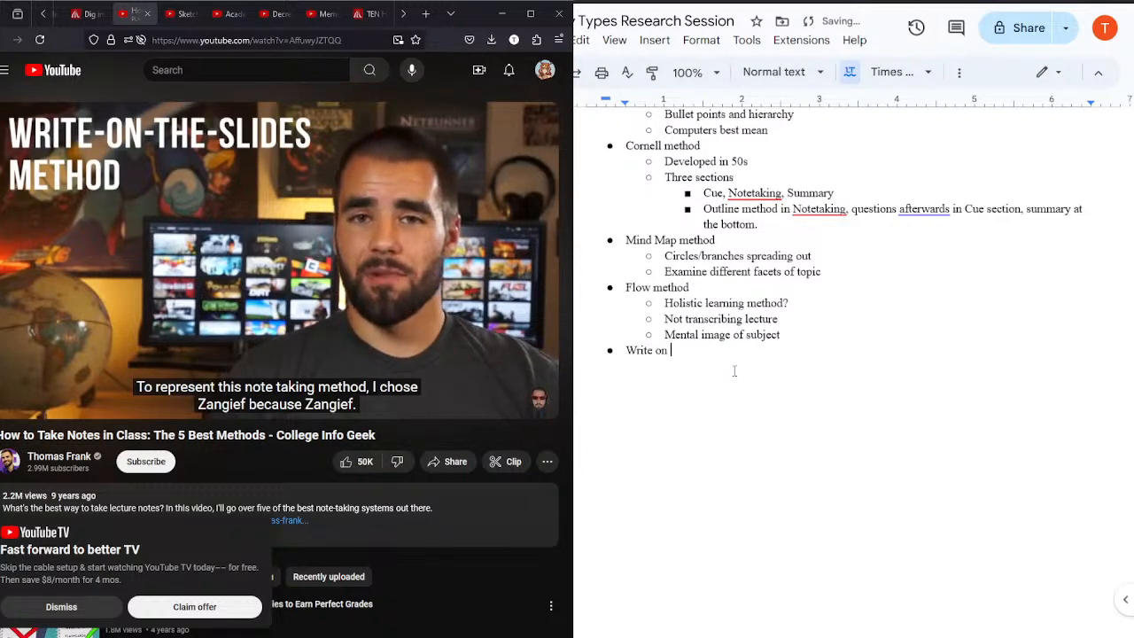
{"action": "type", "text": "the Slides"}
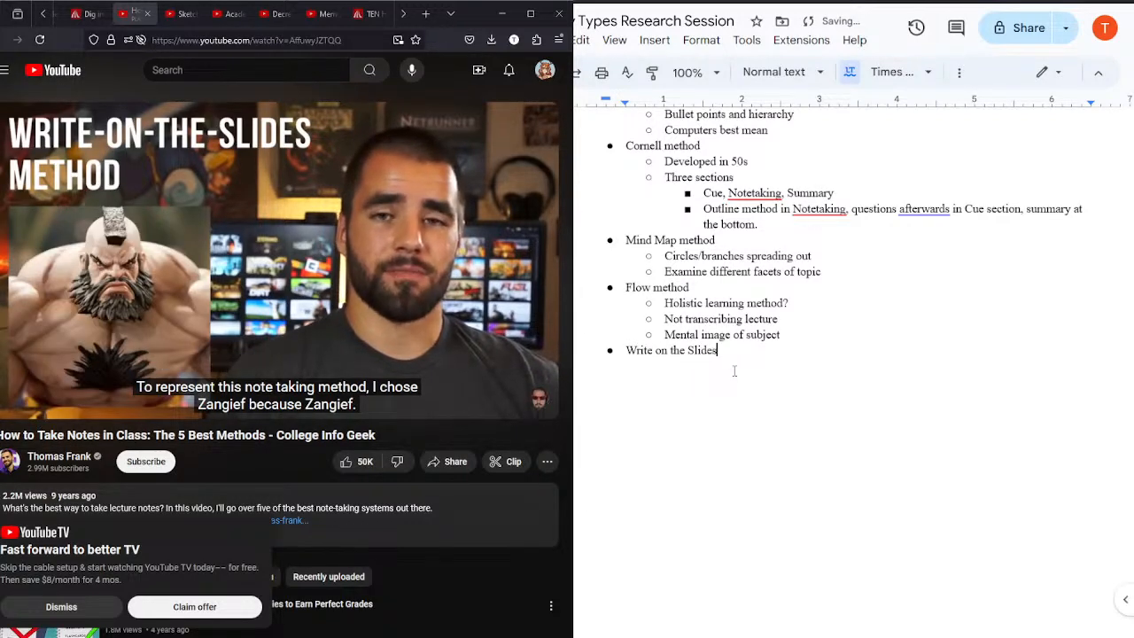
Step: Pause and resume the video, and add the sub-bullet "What it says on the tin" under "Write on the Slides"
{"action": "left_click", "coordinate": [309, 250]}
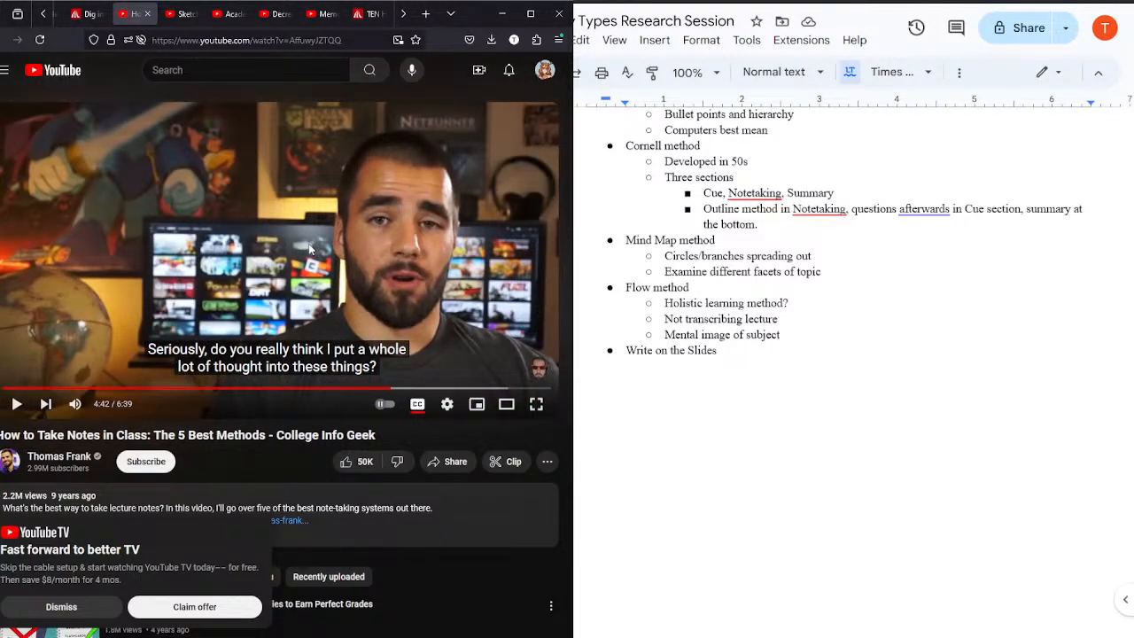
{"action": "left_click", "coordinate": [309, 250]}
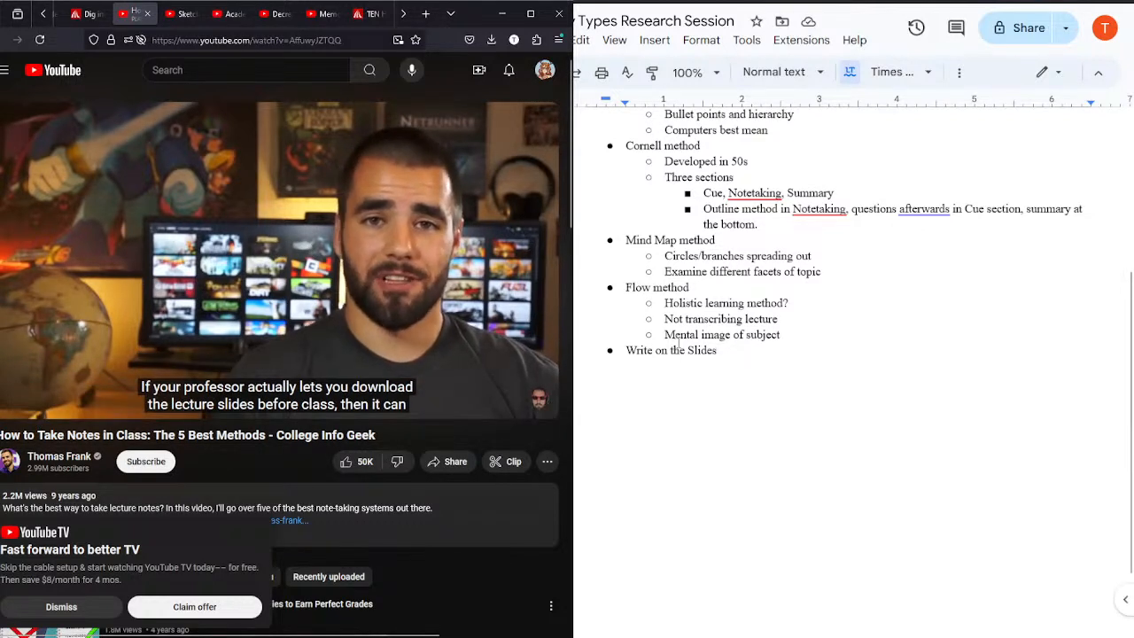
{"action": "left_click", "coordinate": [735, 352]}
{"action": "key", "text": "Return"}
{"action": "key", "text": "Return"}
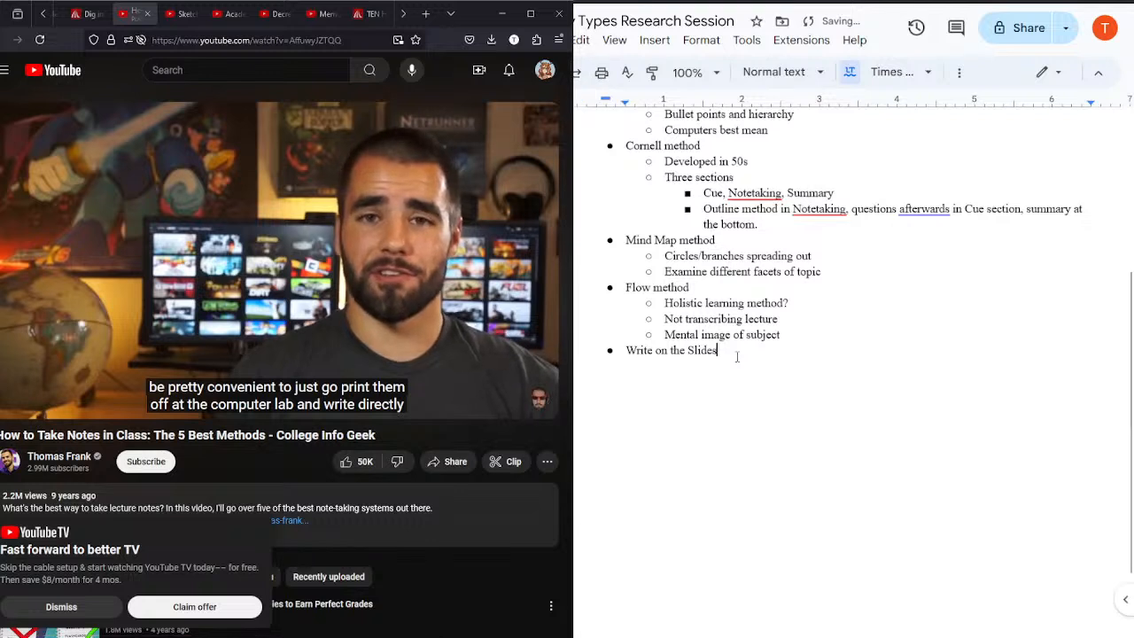
{"action": "key", "text": "ctrl+z"}
{"action": "key", "text": "Tab"}
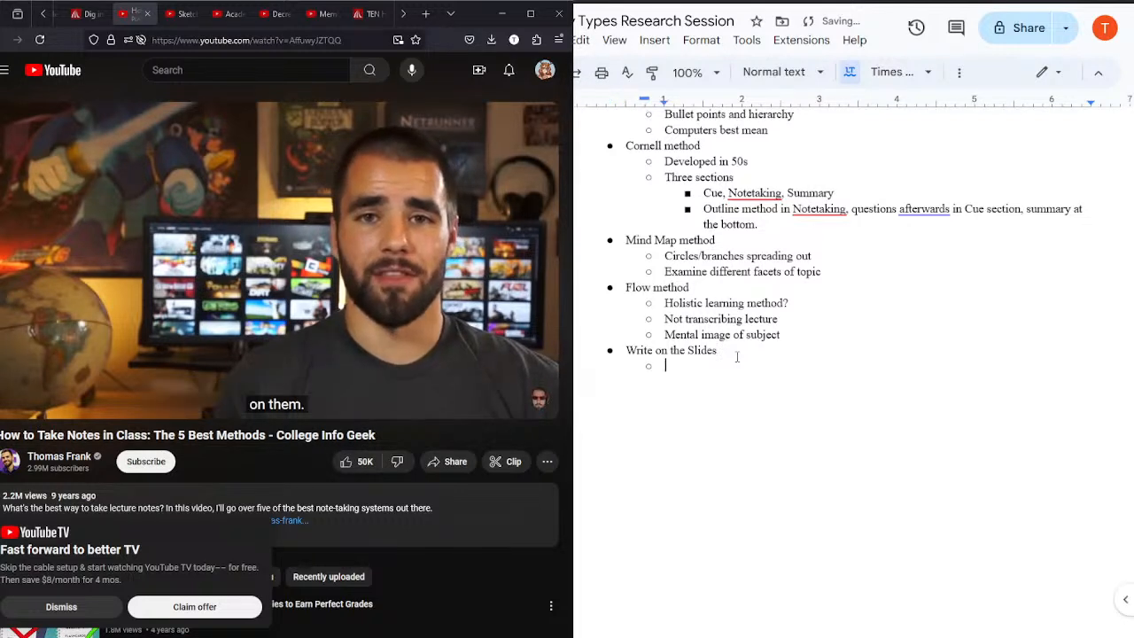
{"action": "type", "text": "What it says"}
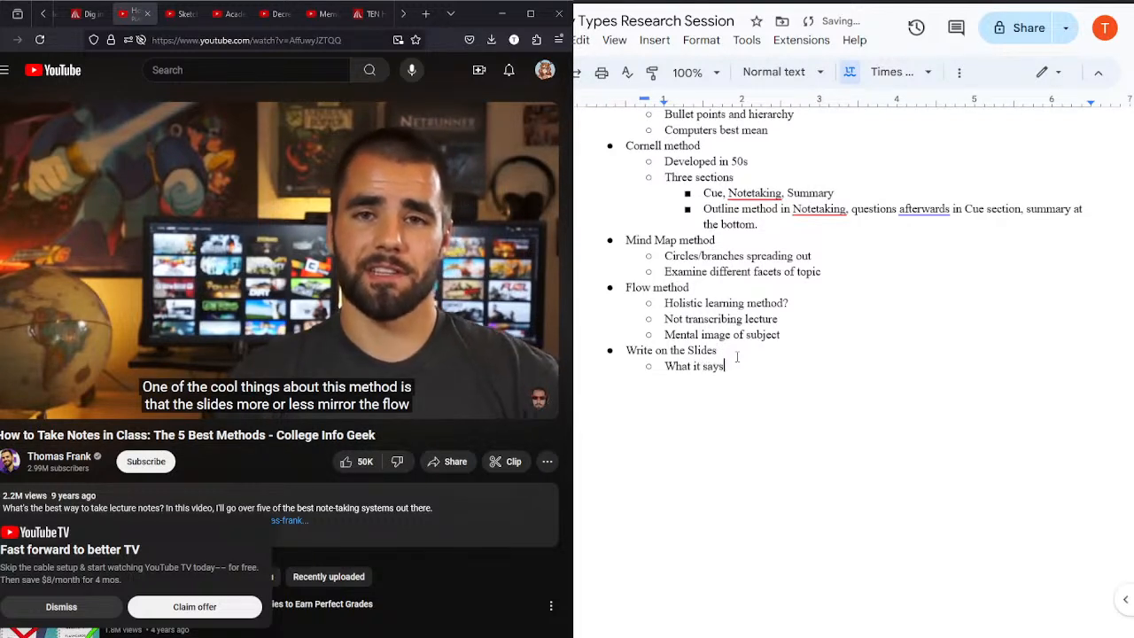
{"action": "type", "text": " on the tim"}
{"action": "key", "text": "BackSpace"}
{"action": "type", "text": "n"}
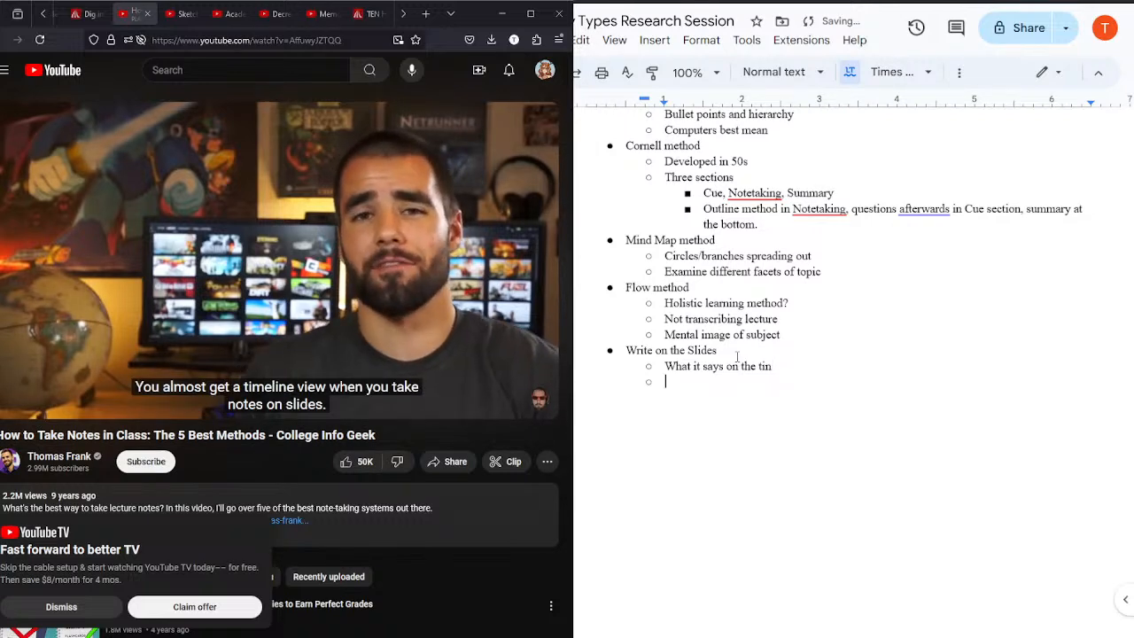
{"action": "type", "text": "ing notes on lecture sli"}
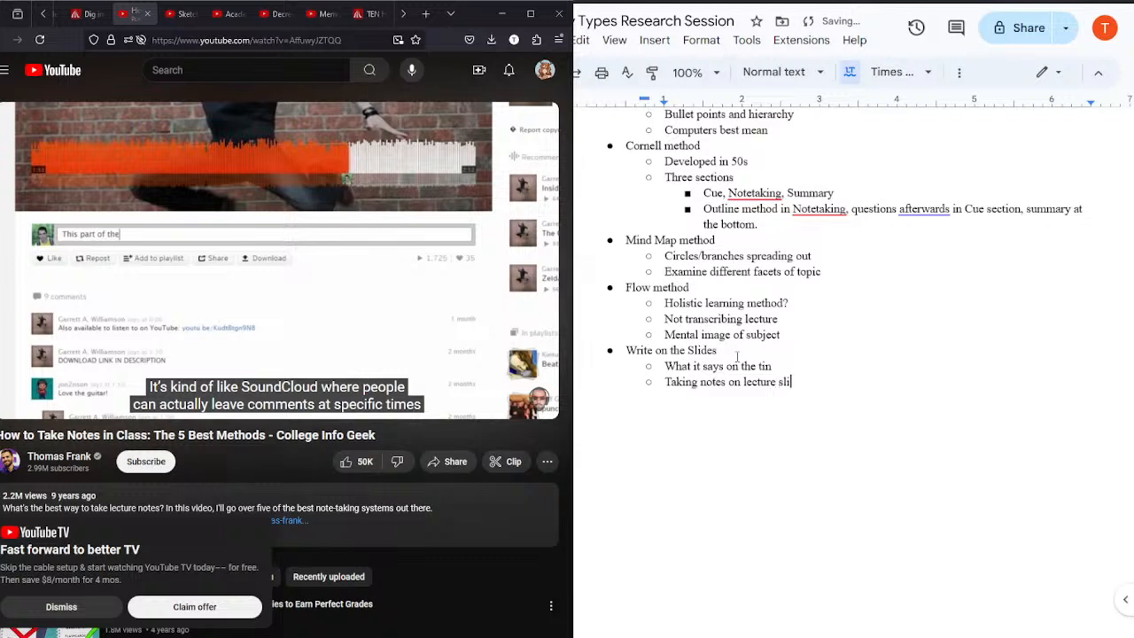
{"action": "type", "text": "des"}
Step: Add the sub-bullets "Taking notes on lecture slides" and "Timestamps on SoundCloud/YT" under "Write on the Slides"
{"action": "key", "text": "Return"}
{"action": "type", "text": "Timestamps o"}
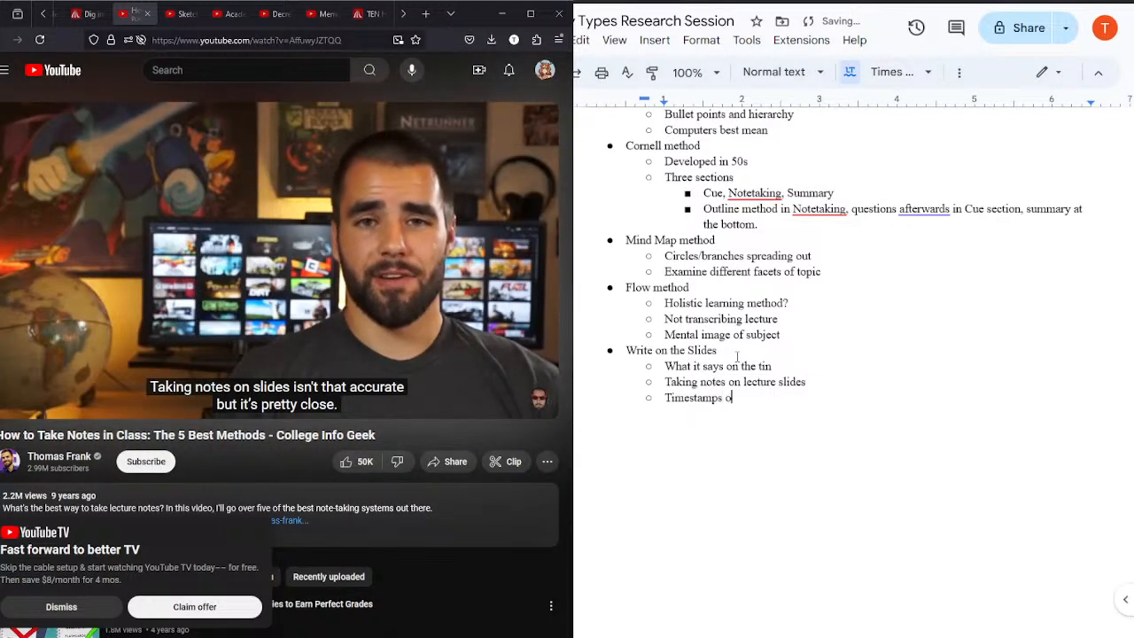
{"action": "type", "text": "n SoundCloud/"}
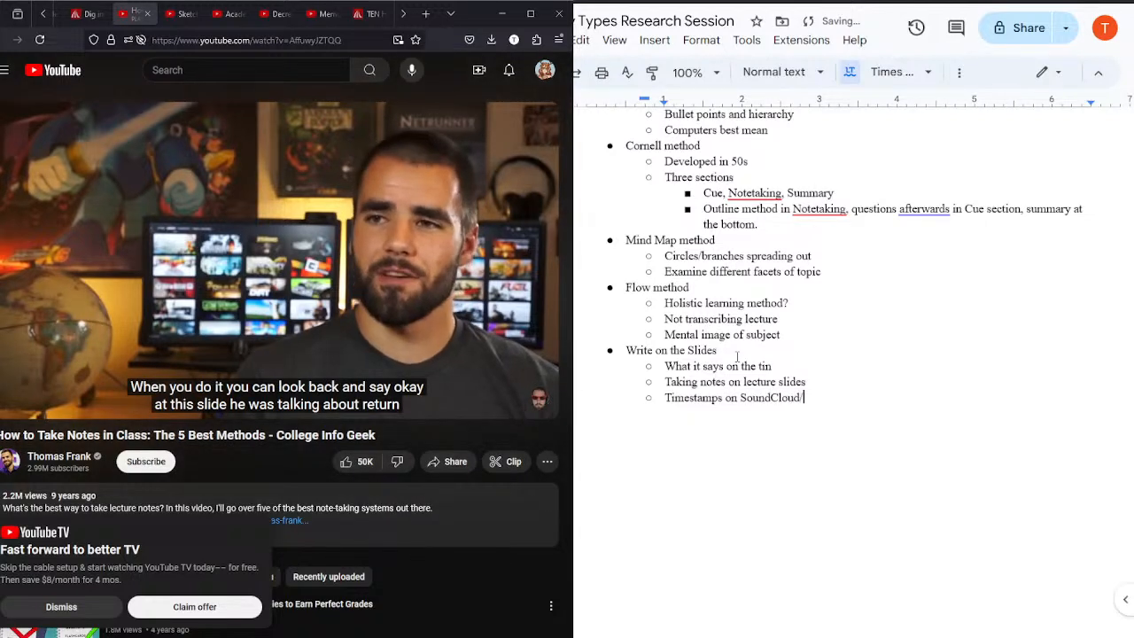
{"action": "type", "text": "YT"}
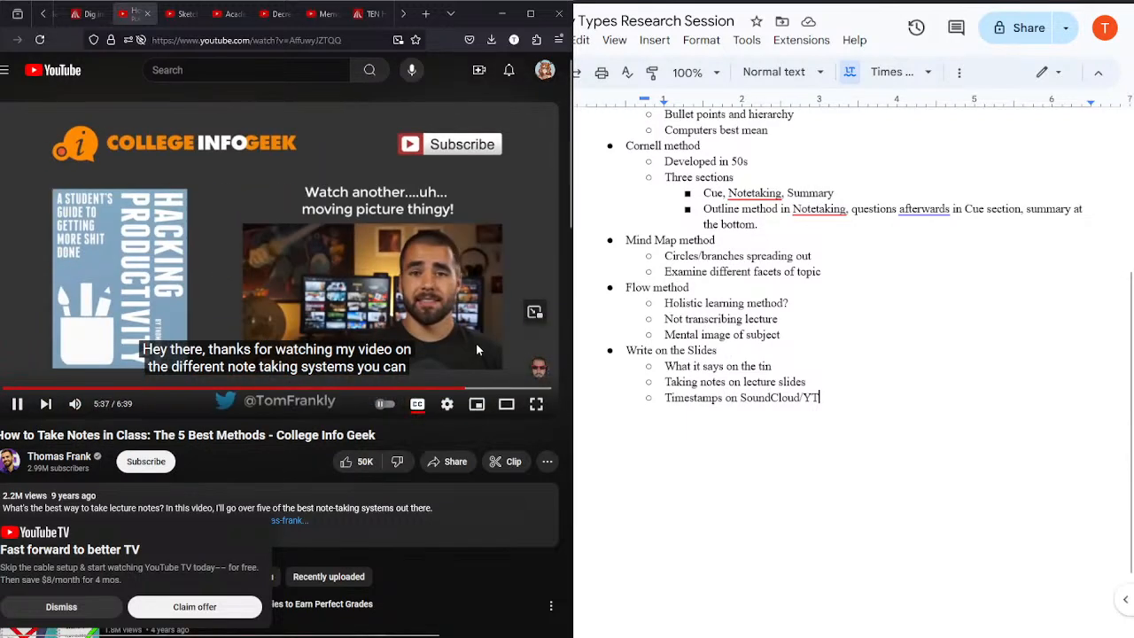
Step: Skip ahead through the video's closing section to 6:28 and pause it
{"action": "left_click", "coordinate": [496, 393]}
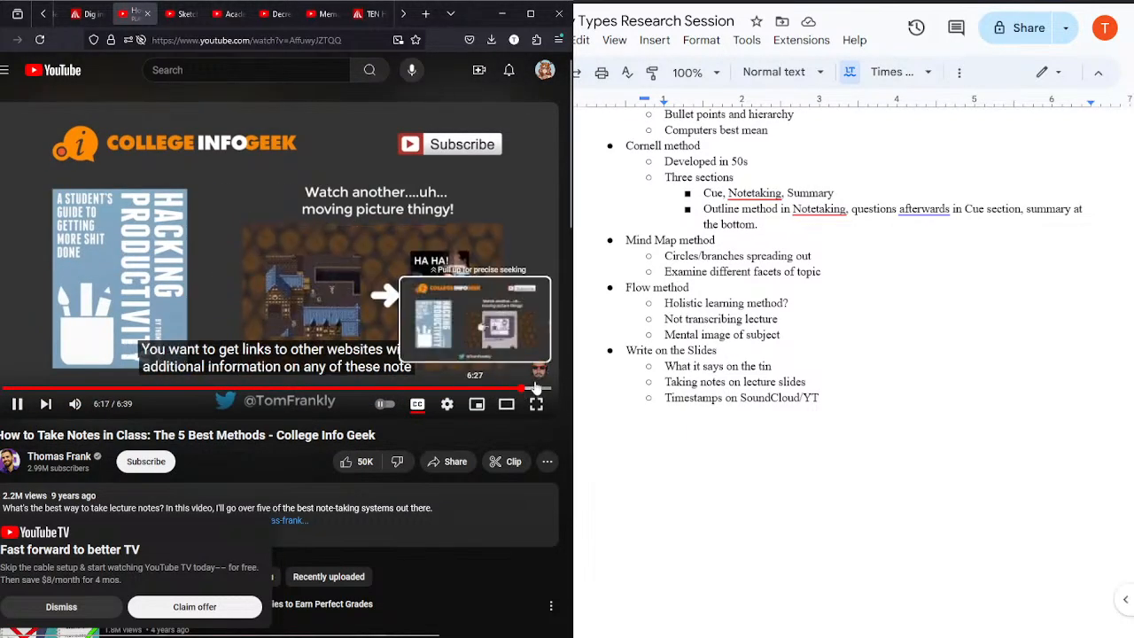
{"action": "left_click", "coordinate": [536, 390]}
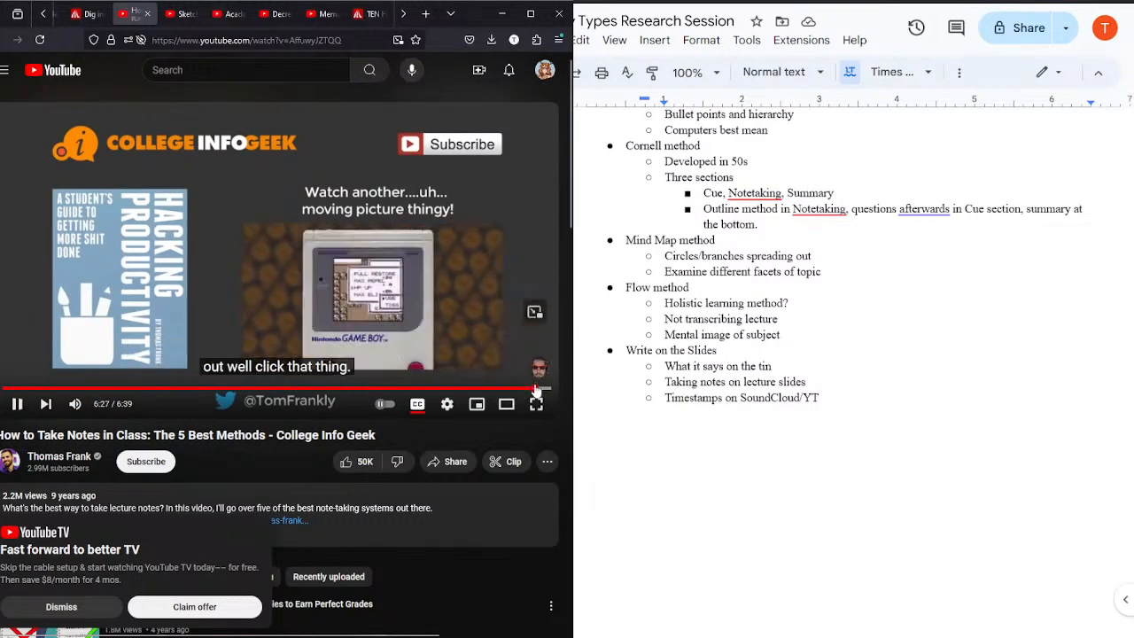
{"action": "left_click", "coordinate": [326, 150]}
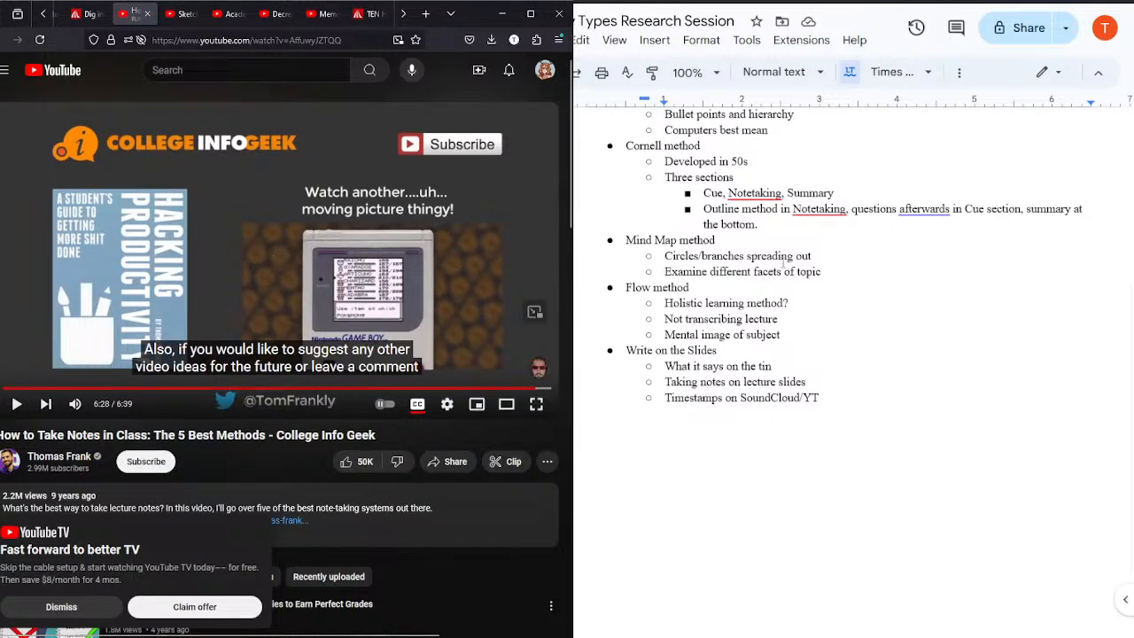
Step: Copy the video's web address and select the notes heading "How to Take Notes in Class: The 5 Best Methods [College Info Geek]"
{"action": "scroll", "coordinate": [1129, 431], "scroll_direction": "up", "scroll_amount": 5}
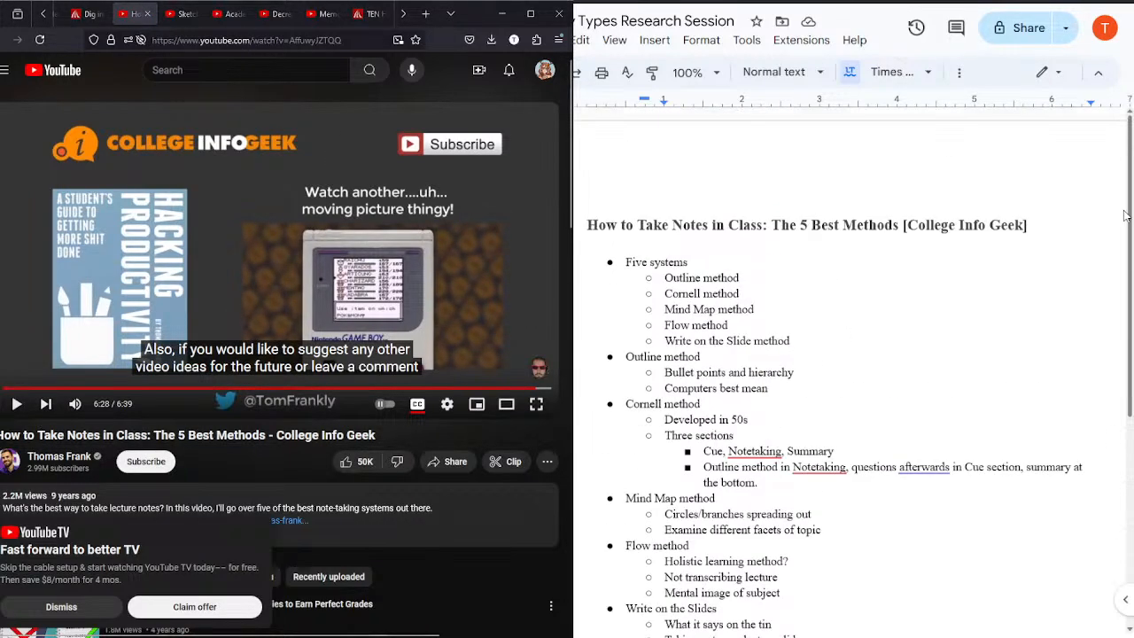
{"action": "left_click", "coordinate": [234, 40]}
{"action": "key", "text": "ctrl+c"}
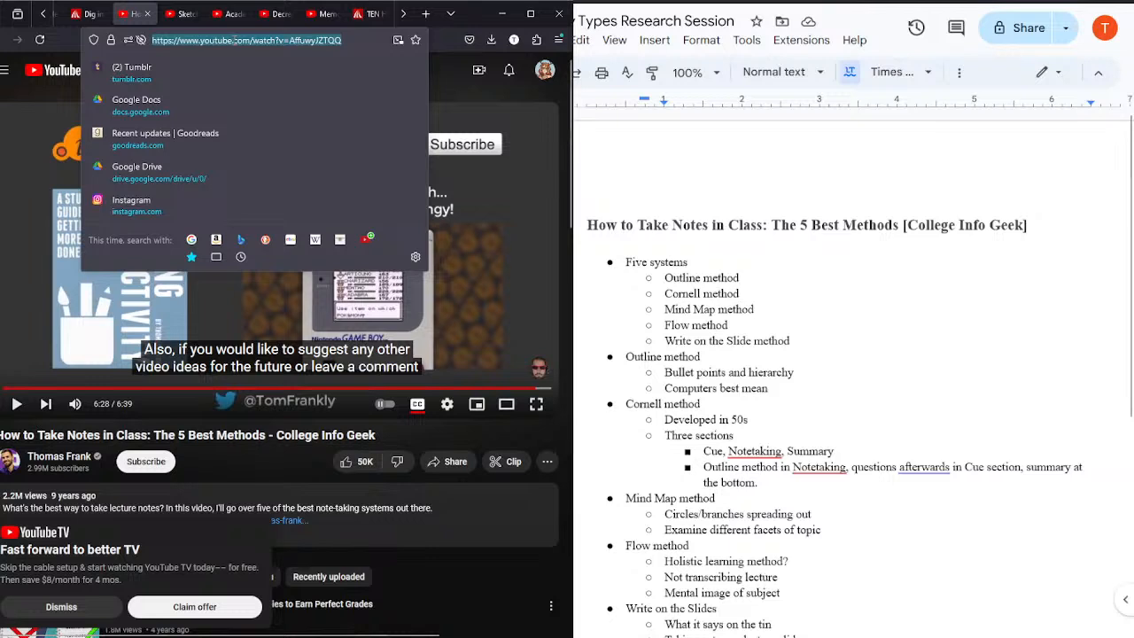
{"action": "left_click_drag", "start_coordinate": [1028, 221], "coordinate": [587, 225]}
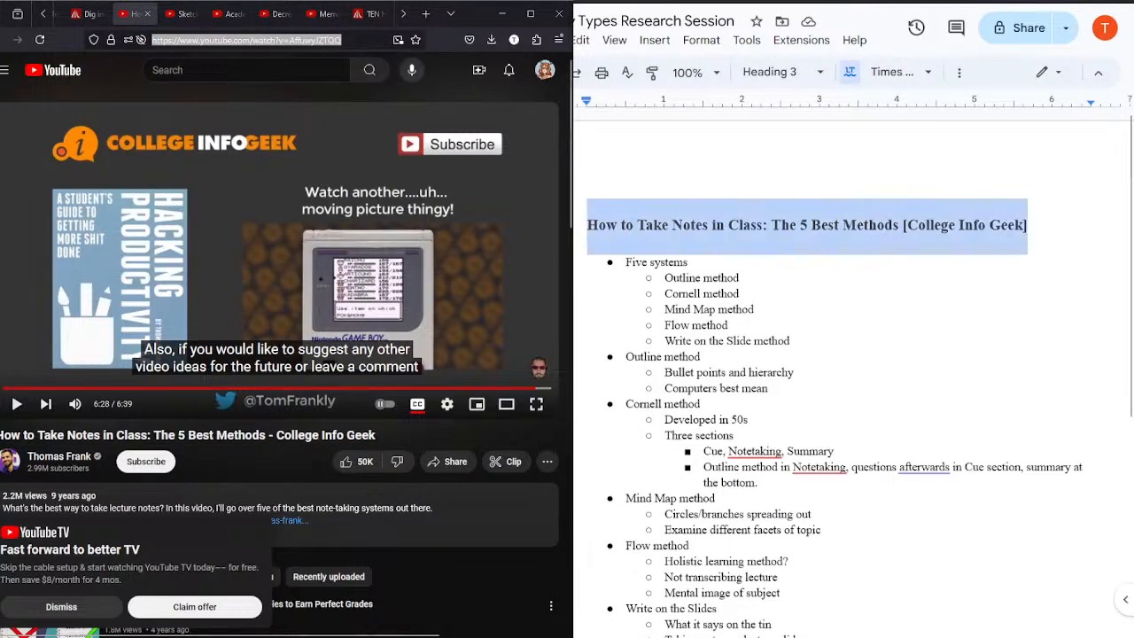
Step: Try the Heading 2 style on the selected notes heading
{"action": "left_click", "coordinate": [765, 72]}
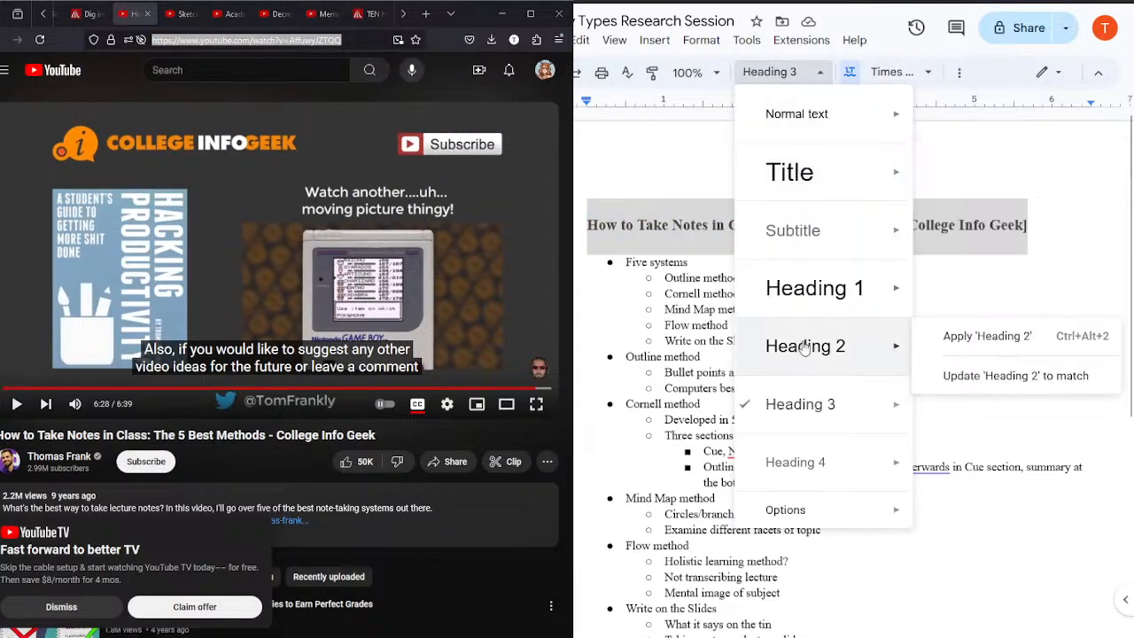
{"action": "left_click", "coordinate": [806, 347]}
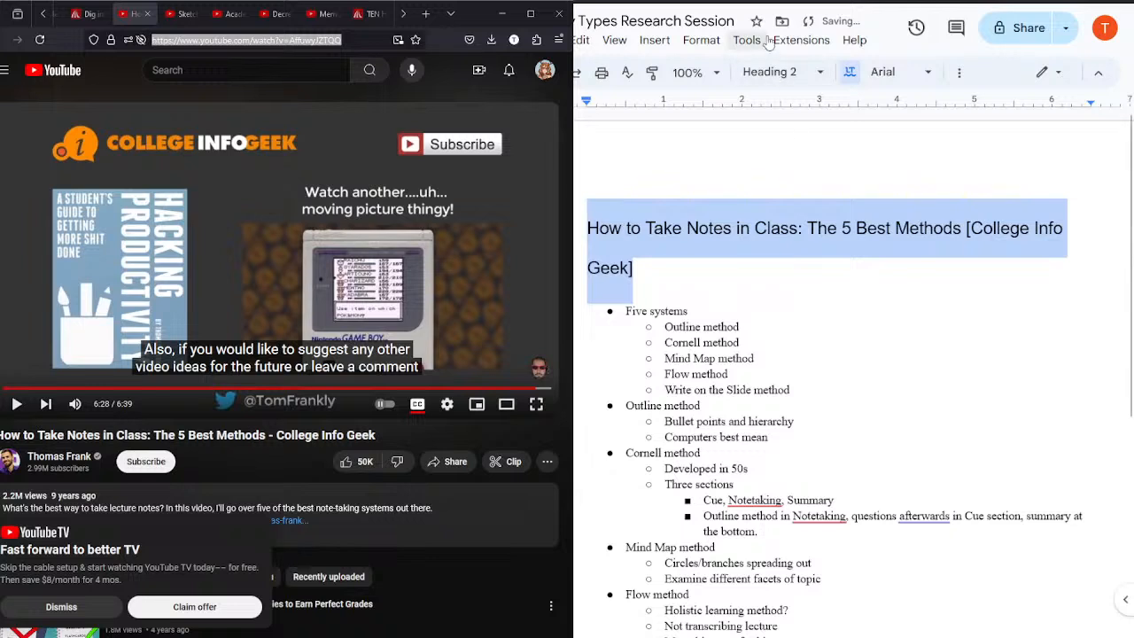
{"action": "key", "text": "ctrl+z"}
Step: Link the selected notes heading to the copied video address
{"action": "left_click", "coordinate": [958, 76]}
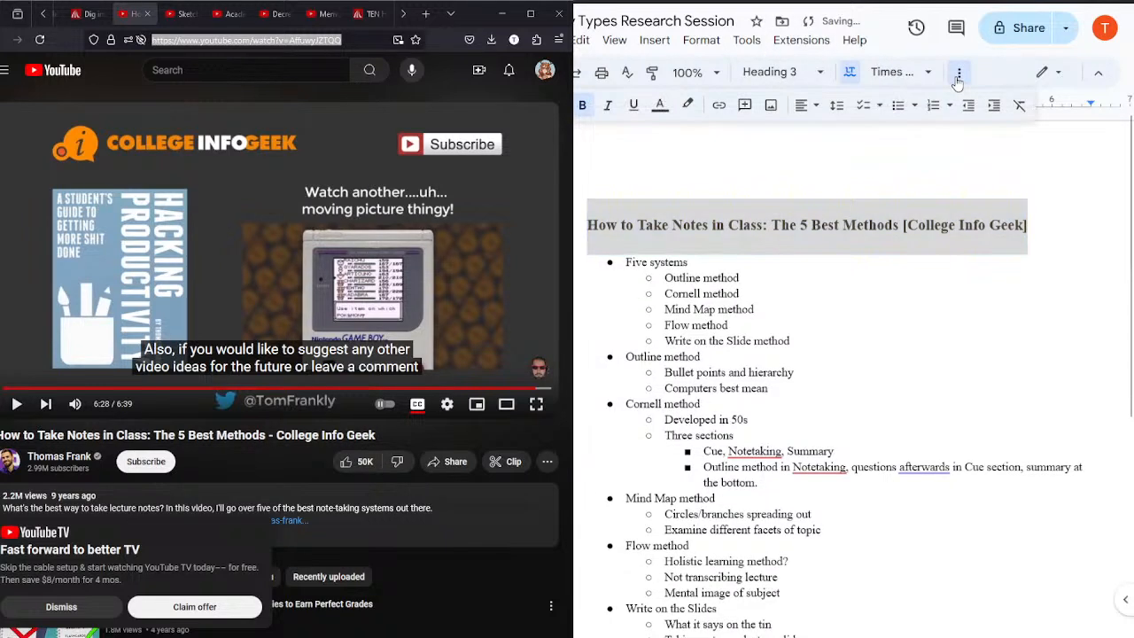
{"action": "left_click", "coordinate": [719, 107]}
{"action": "key", "text": "ctrl+v"}
{"action": "key", "text": "Return"}
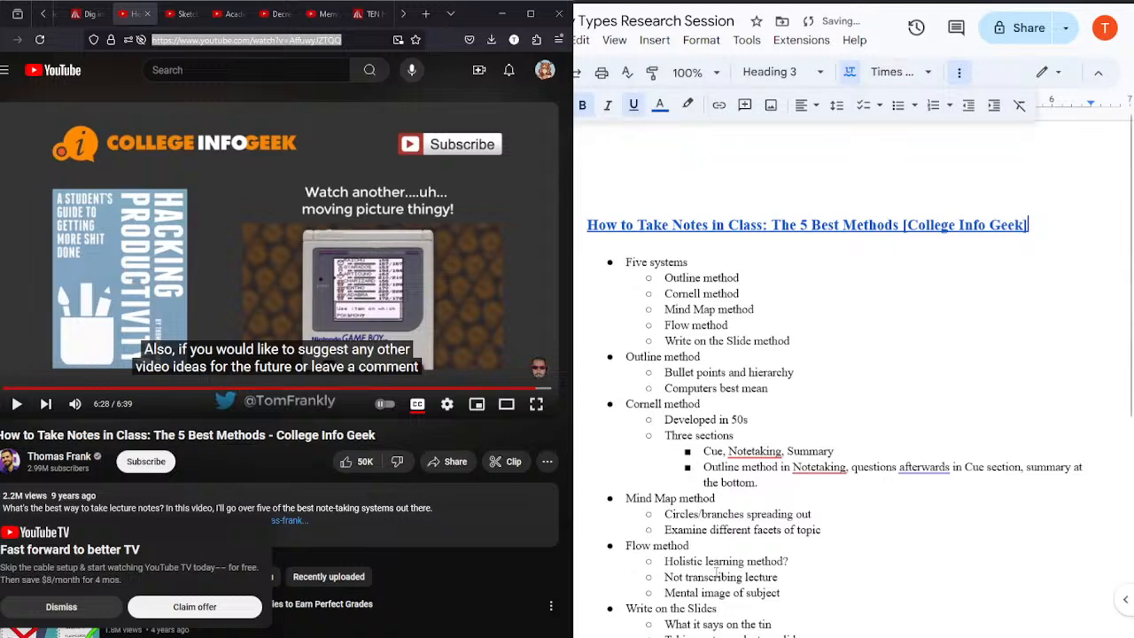
{"action": "left_click", "coordinate": [848, 381]}
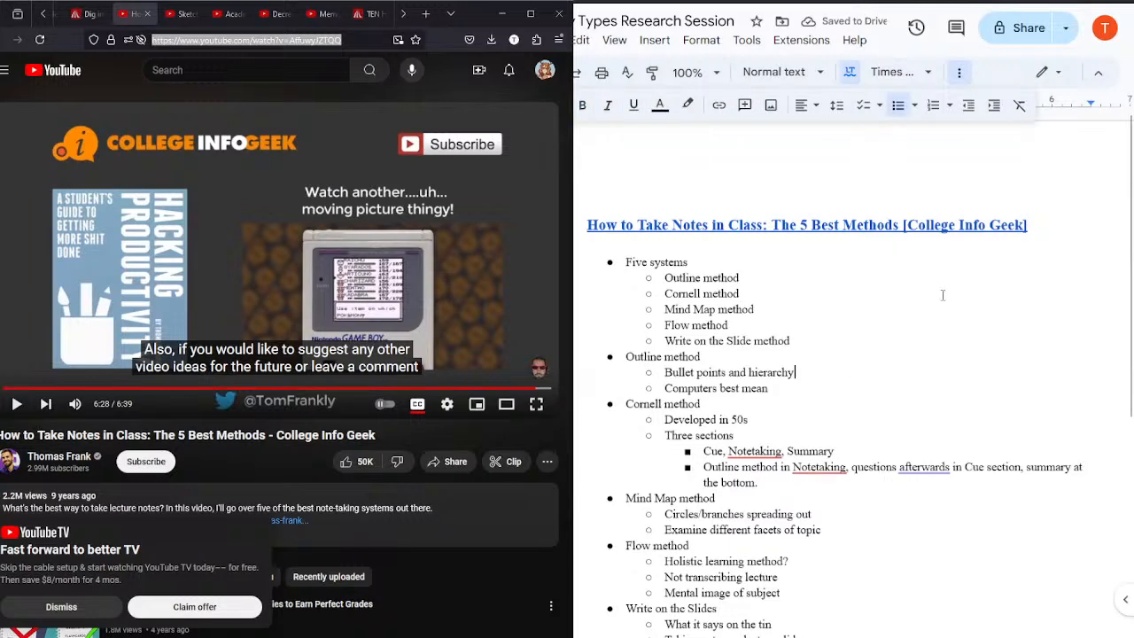
Step: End the bulleted list after the last "Write on the Slides" note and insert a page break to start a new page
{"action": "left_click_drag", "start_coordinate": [1130, 133], "coordinate": [1132, 370]}
{"action": "left_click", "coordinate": [1062, 391]}
{"action": "left_click", "coordinate": [867, 327]}
{"action": "key", "text": "ctrl+Return"}
{"action": "key", "text": "ctrl+z"}
{"action": "key", "text": "Return"}
{"action": "key", "text": "Return"}
{"action": "key", "text": "Return"}
{"action": "key", "text": "ctrl+Return"}
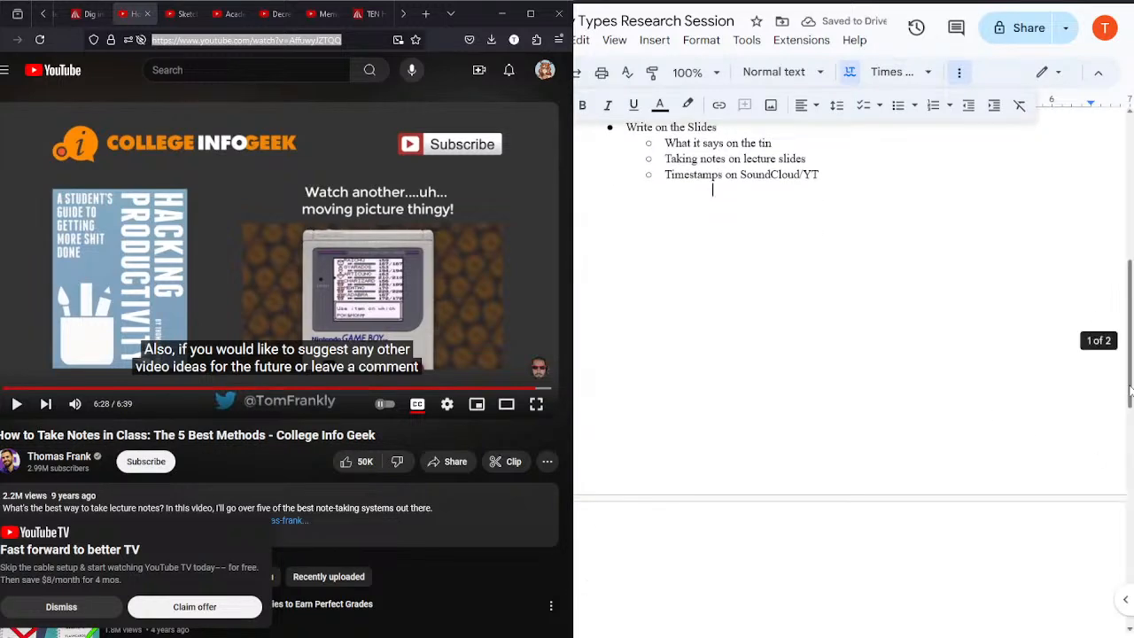
Step: Copy the linked heading and its bullets through "Developed in 50s" and paste them onto the new page
{"action": "left_click_drag", "start_coordinate": [1129, 385], "coordinate": [1129, 234]}
{"action": "left_click_drag", "start_coordinate": [625, 232], "coordinate": [751, 422]}
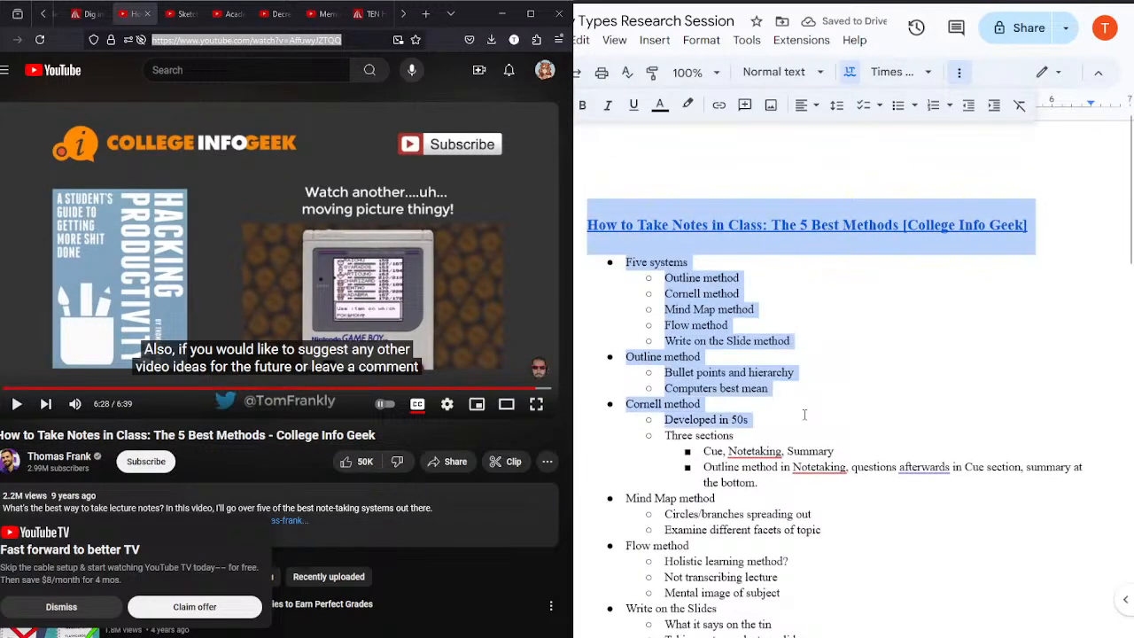
{"action": "left_click_drag", "start_coordinate": [1129, 155], "coordinate": [1129, 400]}
{"action": "left_click", "coordinate": [834, 297]}
{"action": "type", "text": "How to Take Notes in Class: The 5 Best Methods [College Info Geek]  Five systems Outline method Cornell method Mind Map method Flow method Write on the Slide method Outline method Bullet points and hierarchy Computers best mean Cornell method Developed in 50s"}
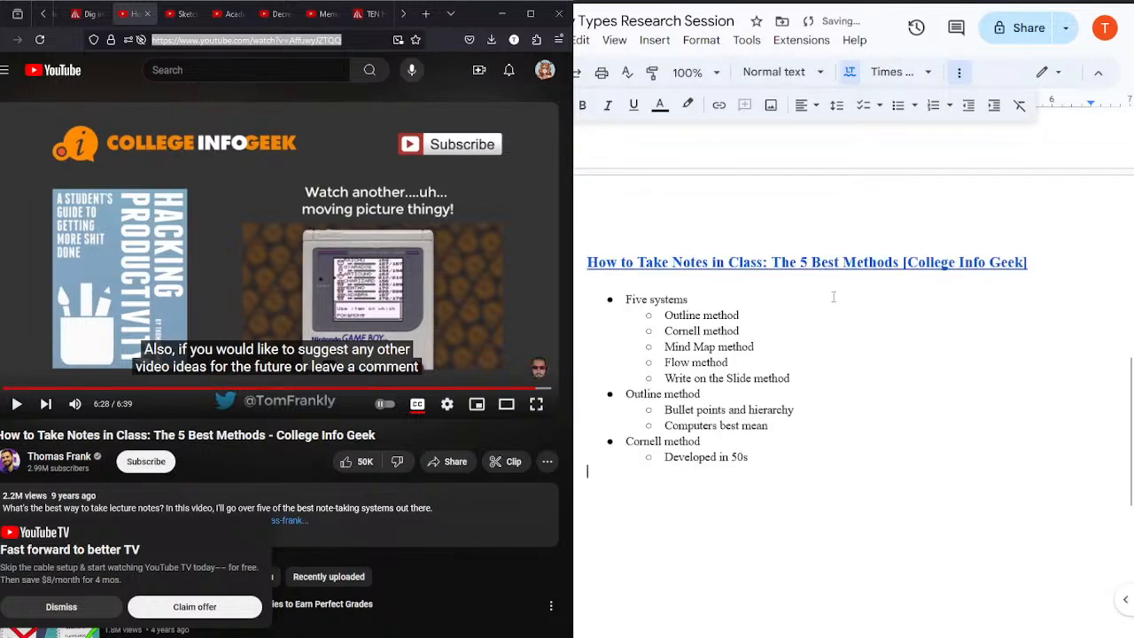
Step: Replace the pasted bullets on the new page with the placeholder "aaa" and close the finished How to Take Notes in Class video
{"action": "left_click_drag", "start_coordinate": [797, 459], "coordinate": [601, 303]}
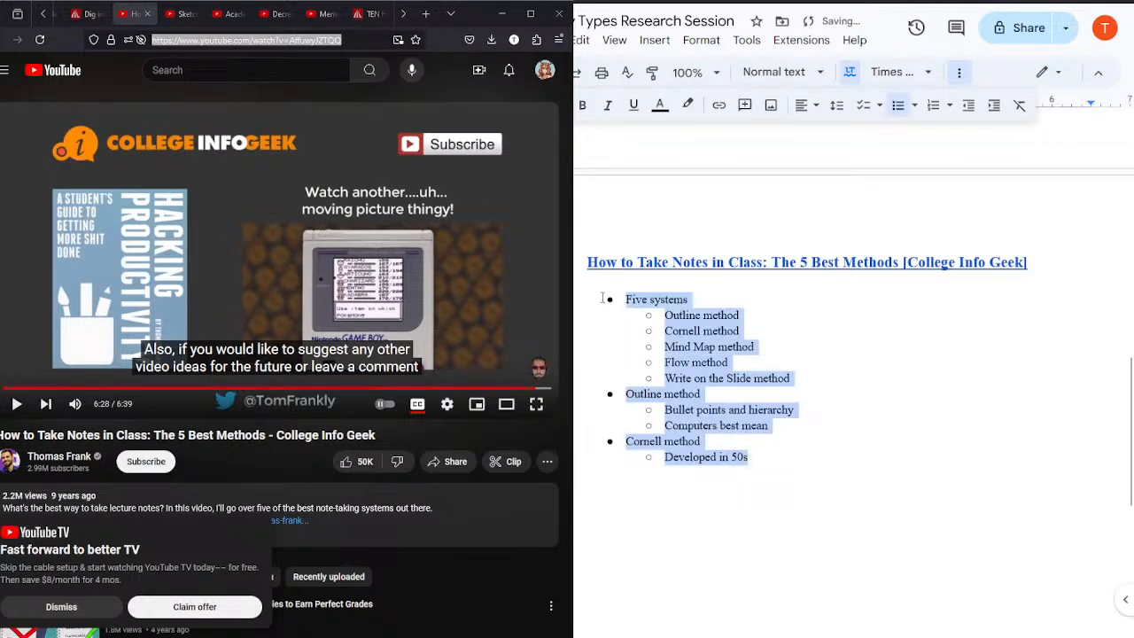
{"action": "type", "text": "aaa"}
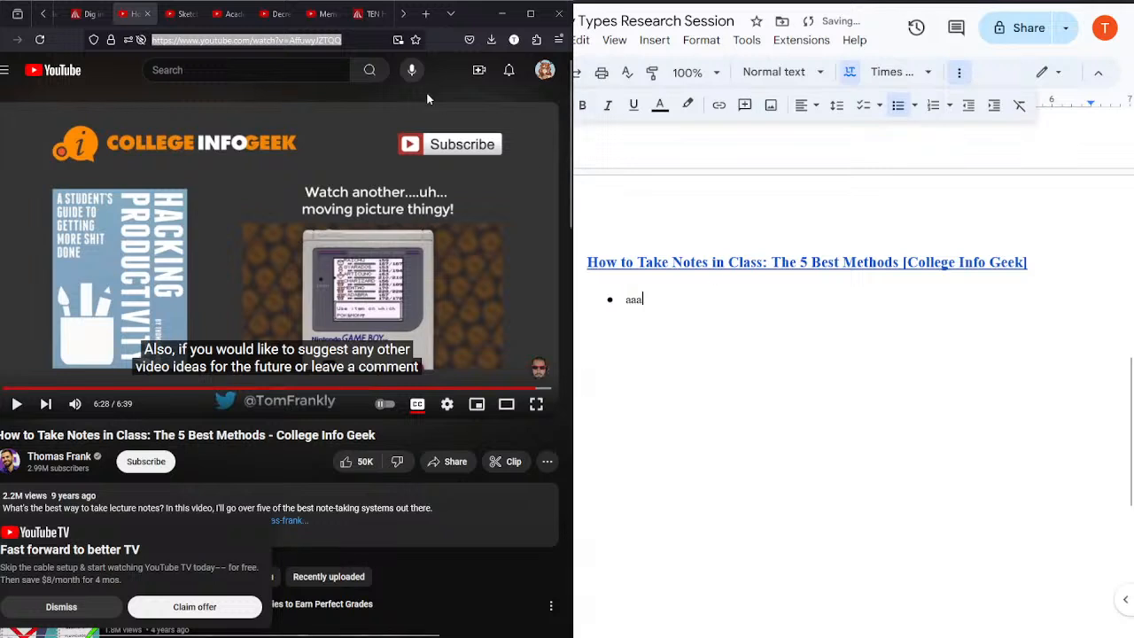
{"action": "left_click", "coordinate": [147, 14]}
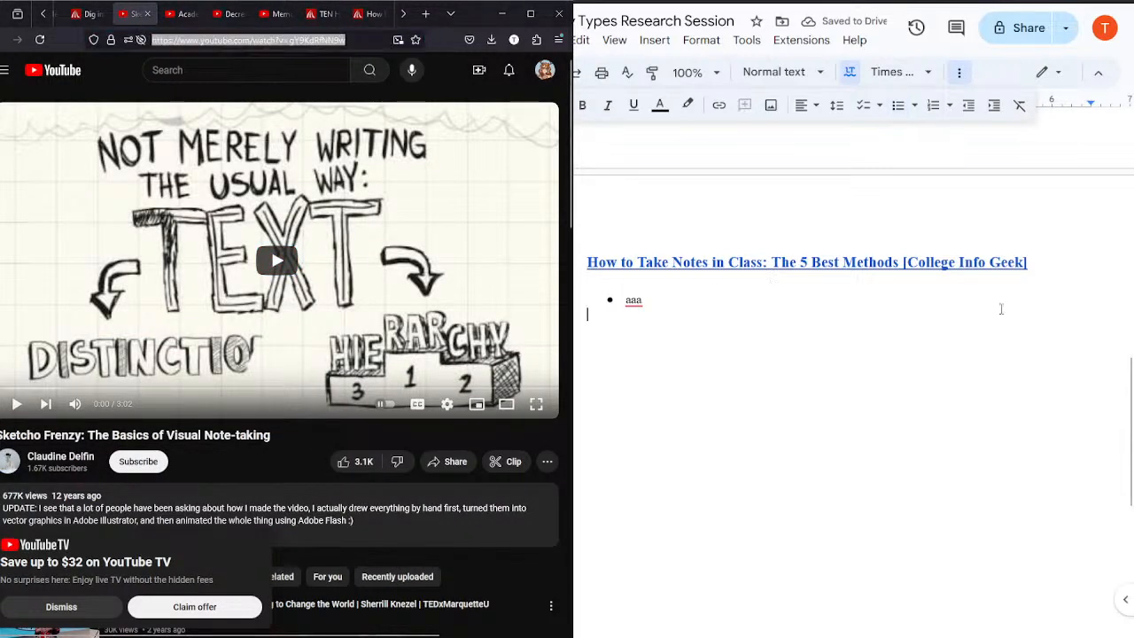
Step: Replace the pasted heading with "The Basics of Visual Note-Taking" in the Heading 3 style
{"action": "left_click_drag", "start_coordinate": [1033, 261], "coordinate": [588, 263]}
{"action": "key", "text": "ctrl+alt+3"}
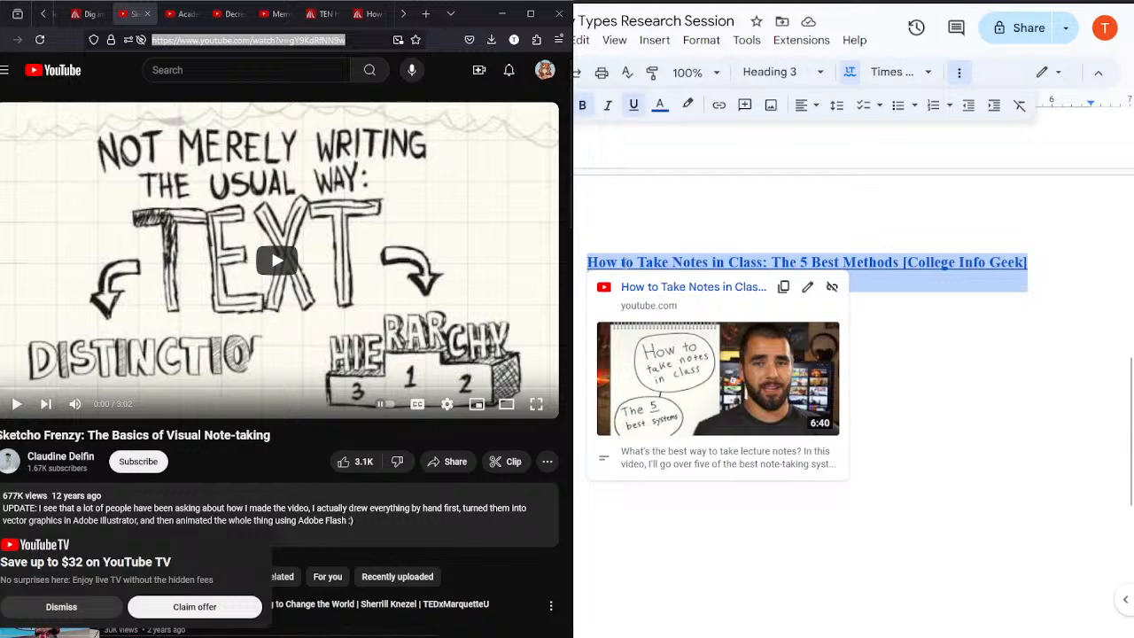
{"action": "key", "text": "BackSpace"}
{"action": "type", "text": "Ske"}
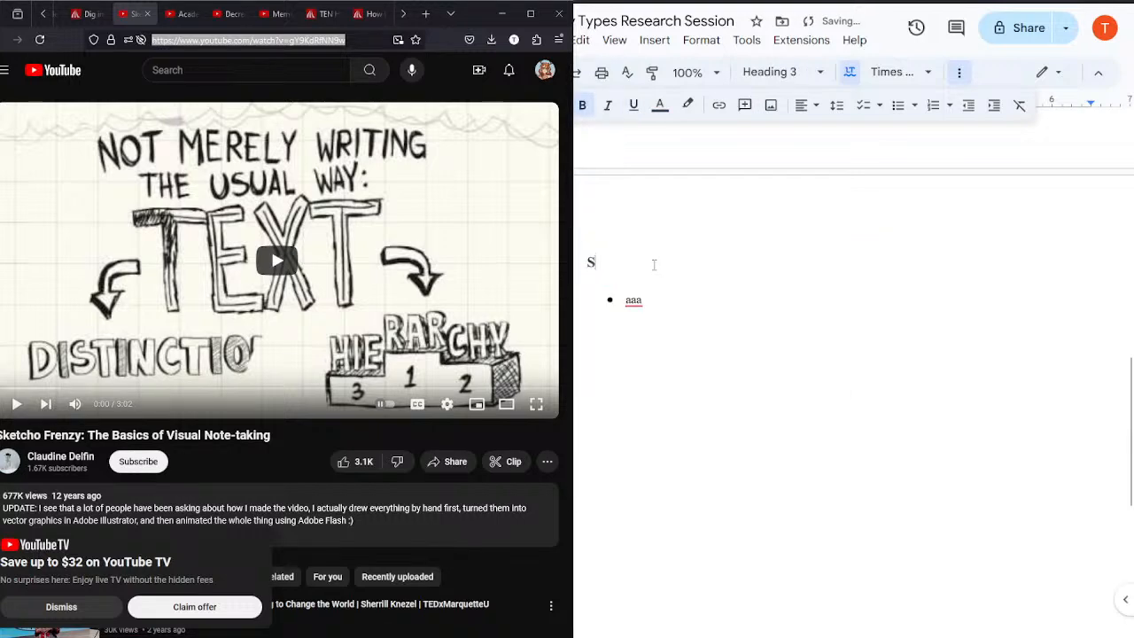
{"action": "key", "text": "BackSpace"}
{"action": "key", "text": "BackSpace"}
{"action": "key", "text": "BackSpace"}
{"action": "type", "text": "The Basics "}
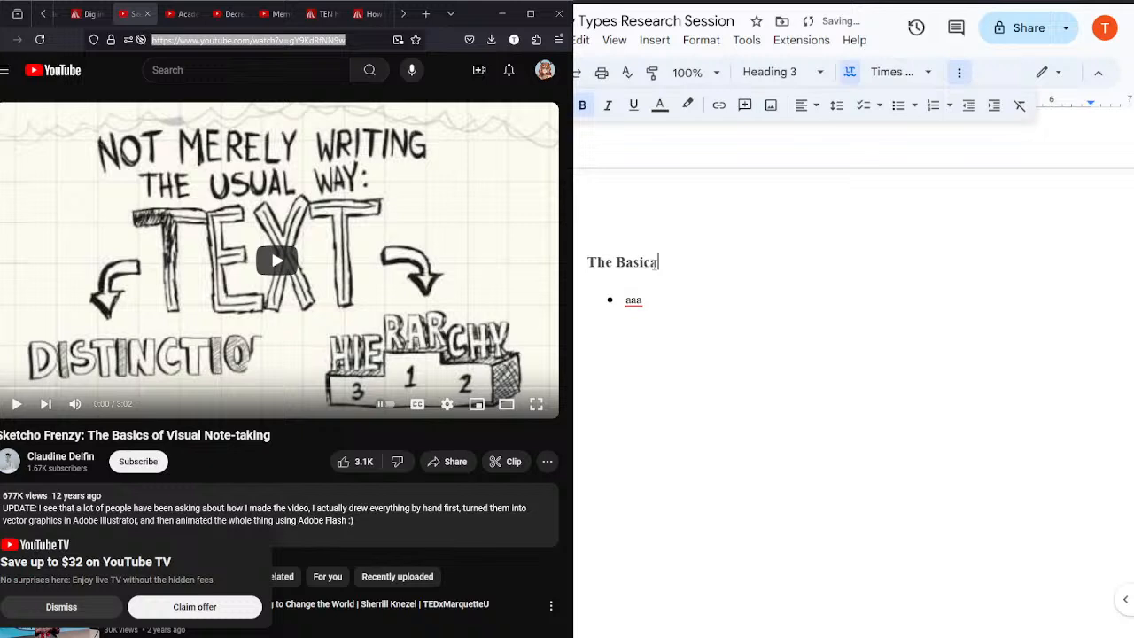
{"action": "type", "text": "of Visual Note-Taking"}
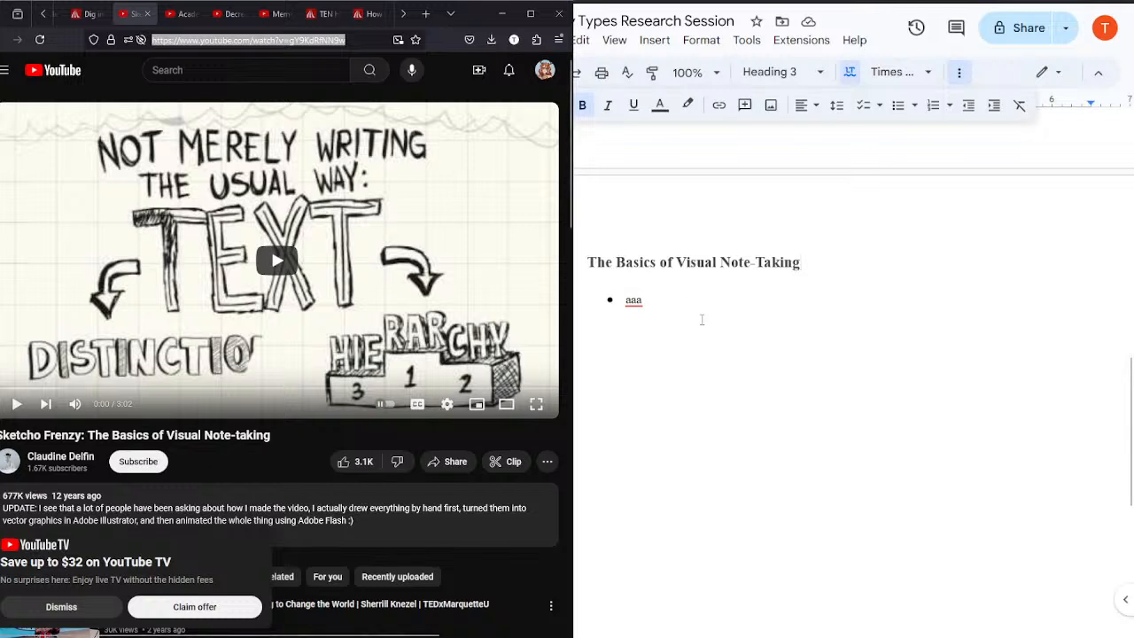
Step: Try linking the visual note-taking heading to the copied video address, and undo the link
{"action": "left_click", "coordinate": [689, 306]}
{"action": "left_click", "coordinate": [817, 264]}
{"action": "key", "text": "shift+Home"}
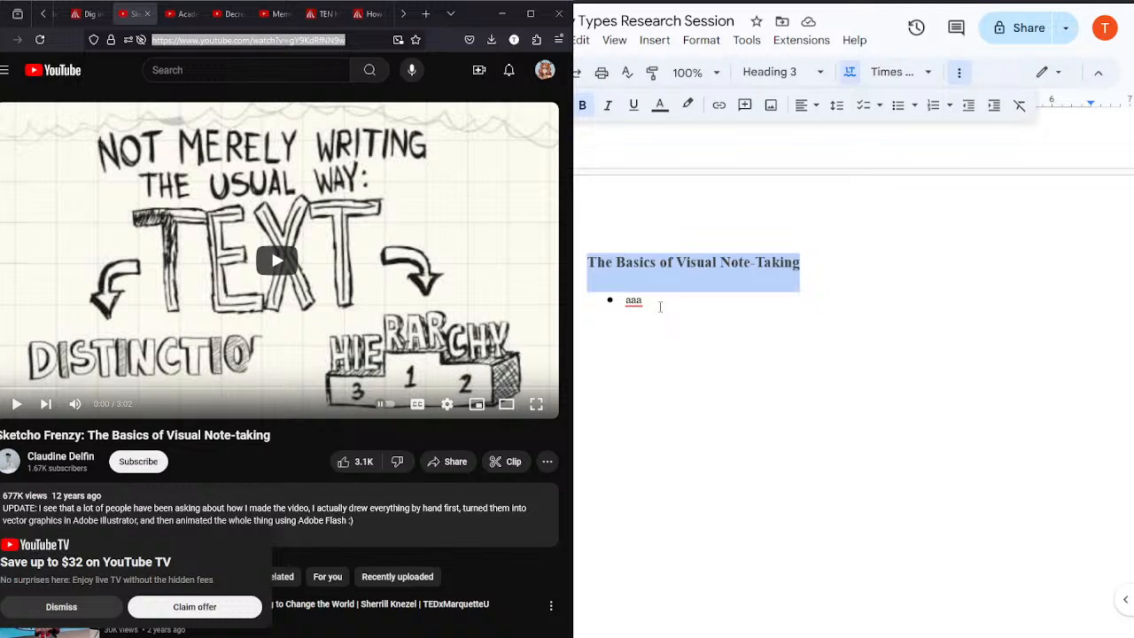
{"action": "left_click", "coordinate": [660, 307]}
{"action": "left_click_drag", "start_coordinate": [812, 271], "coordinate": [584, 264]}
{"action": "left_click", "coordinate": [719, 107]}
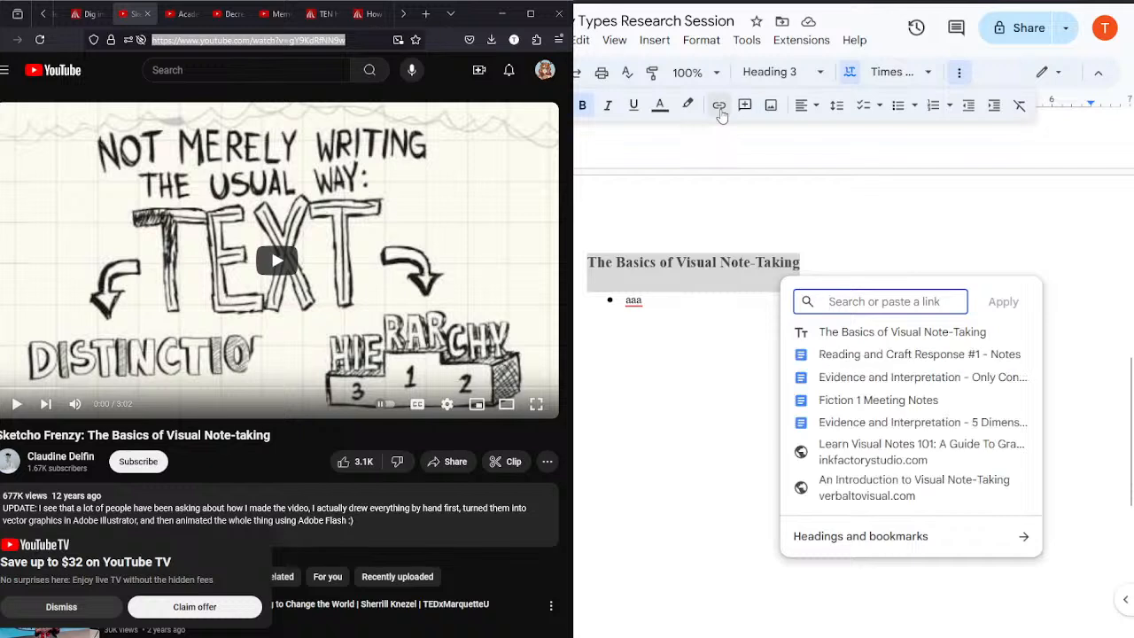
{"action": "type", "text": "https://www.youtube.com/watch?v=gY9KdRfNN9w"}
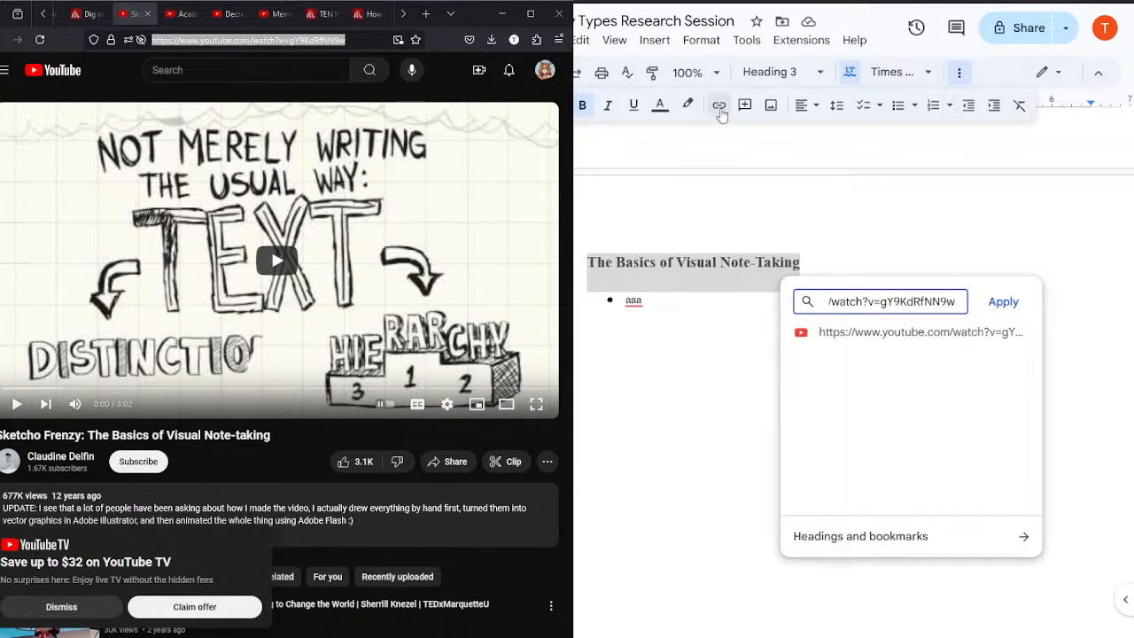
{"action": "key", "text": "Return"}
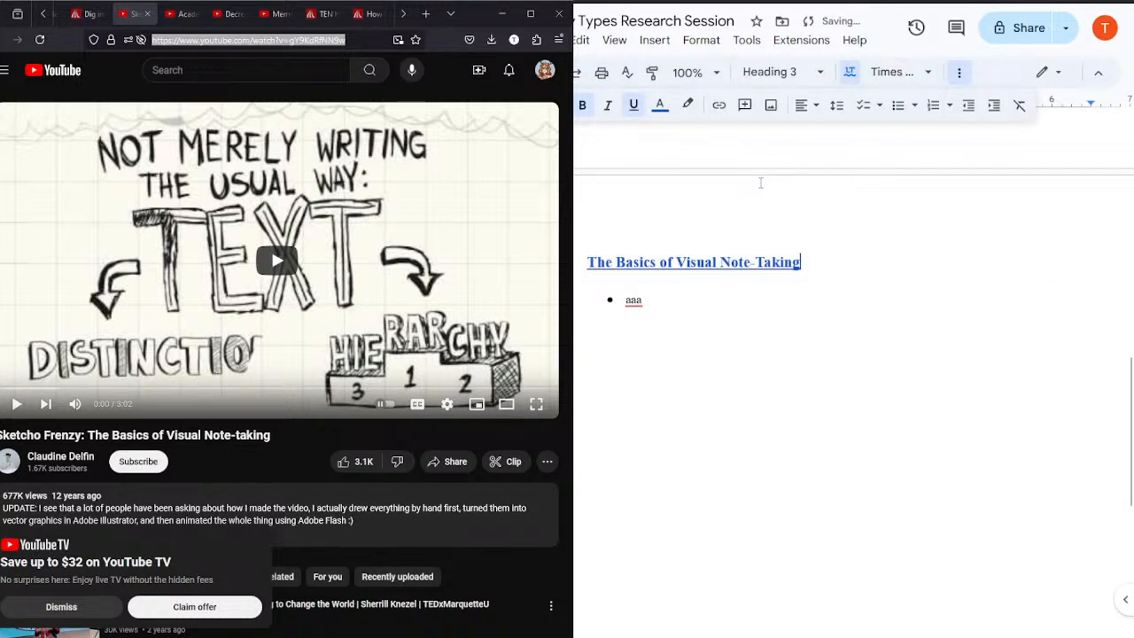
{"action": "key", "text": "ctrl+z"}
Step: Append the video creator's name in square brackets to the visual note-taking heading
{"action": "left_click", "coordinate": [822, 268]}
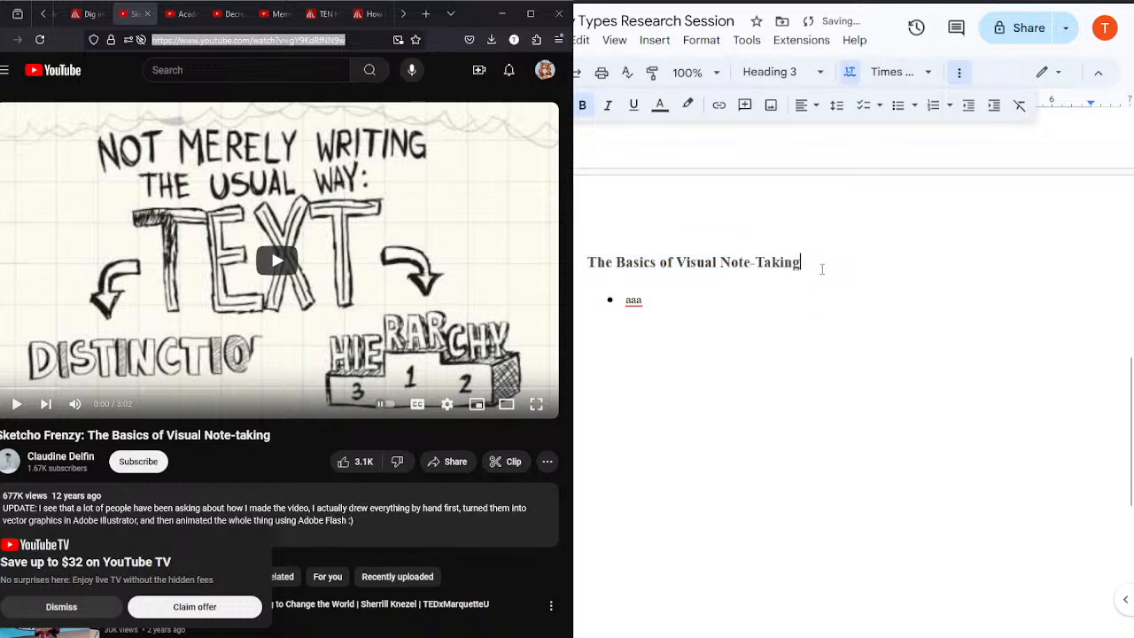
{"action": "type", "text": "[Claudine D"}
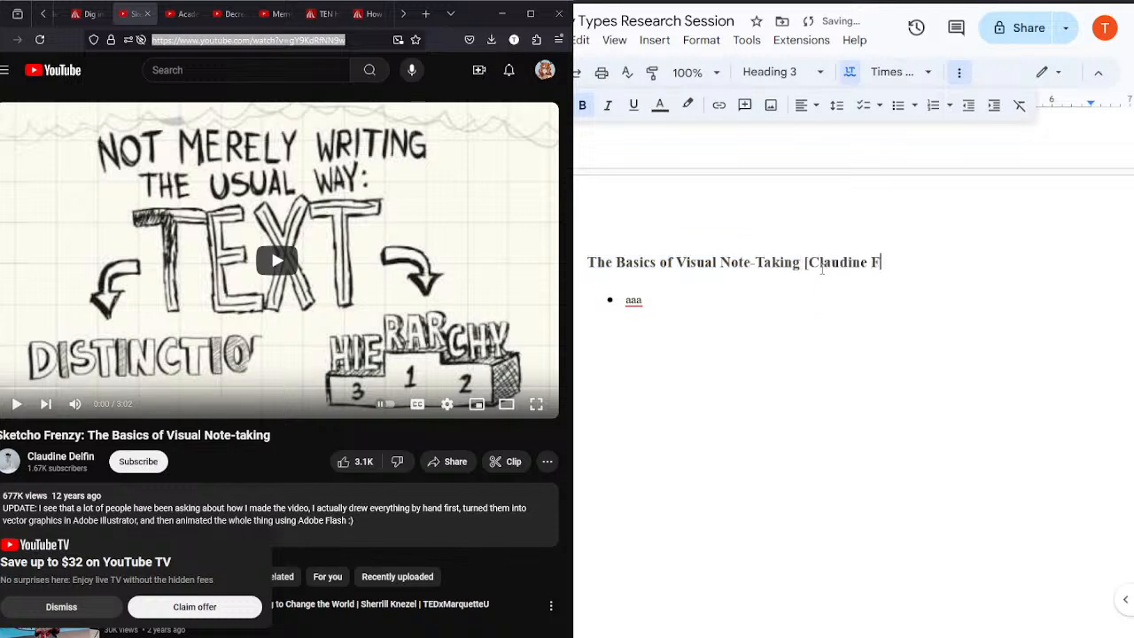
{"action": "type", "text": "elfin]"}
Step: Link the whole heading, including the bracketed creator's name, to the copied address of the visual note-taking video
{"action": "key", "text": "shift+Home"}
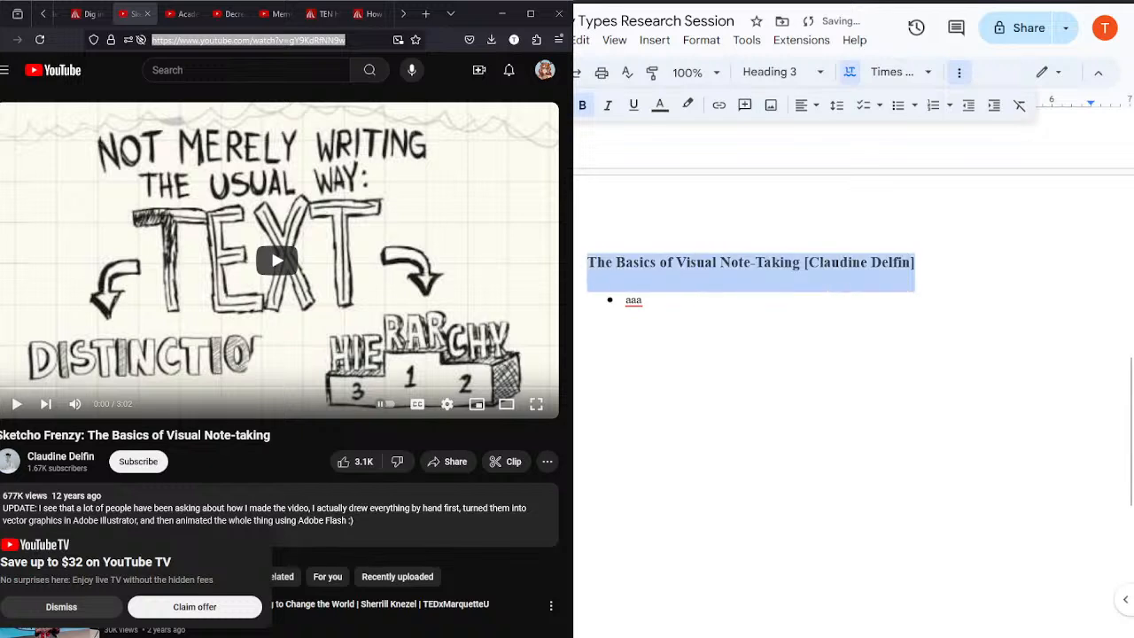
{"action": "left_click", "coordinate": [718, 105]}
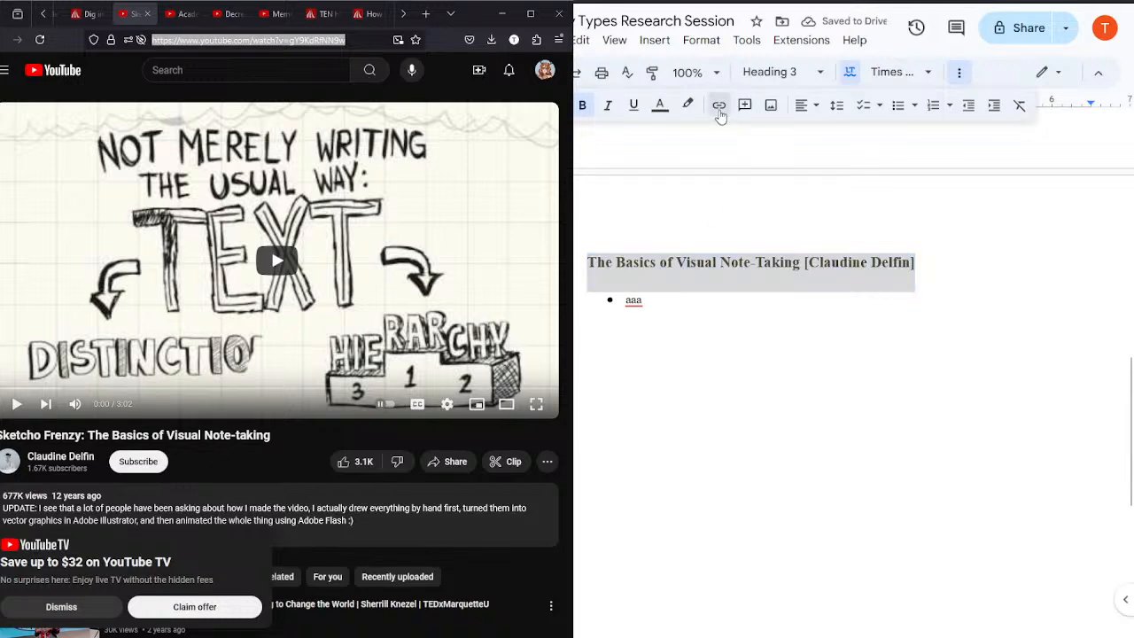
{"action": "type", "text": "https://www.youtube.com/watch?v=gY9KdRfNN9w"}
{"action": "key", "text": "Return"}
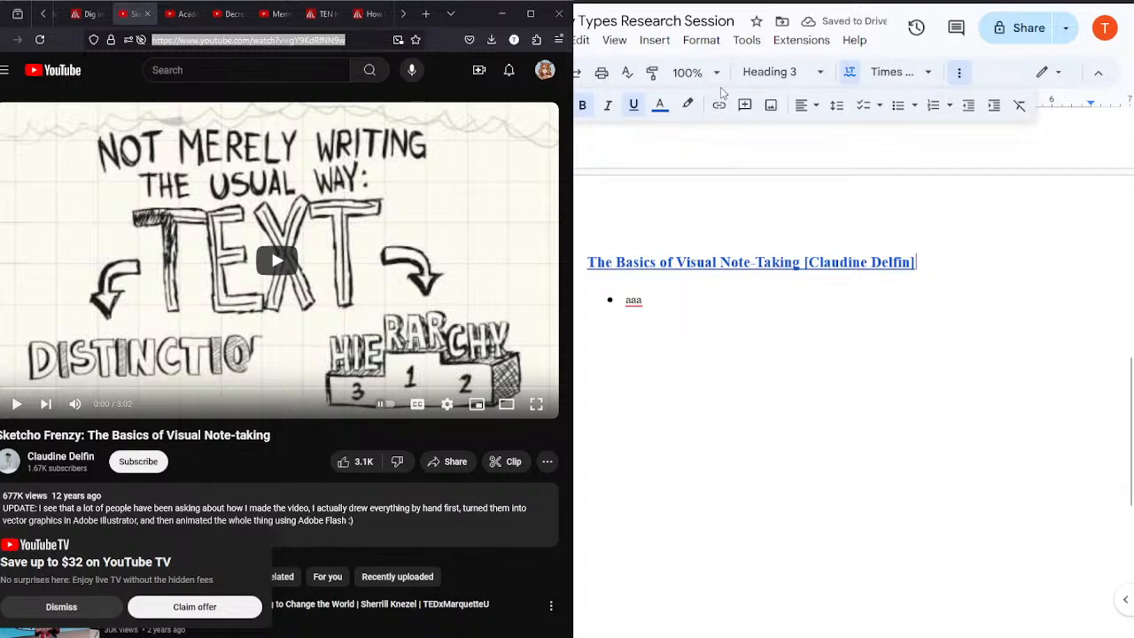
{"action": "key", "text": "ctrl+a"}
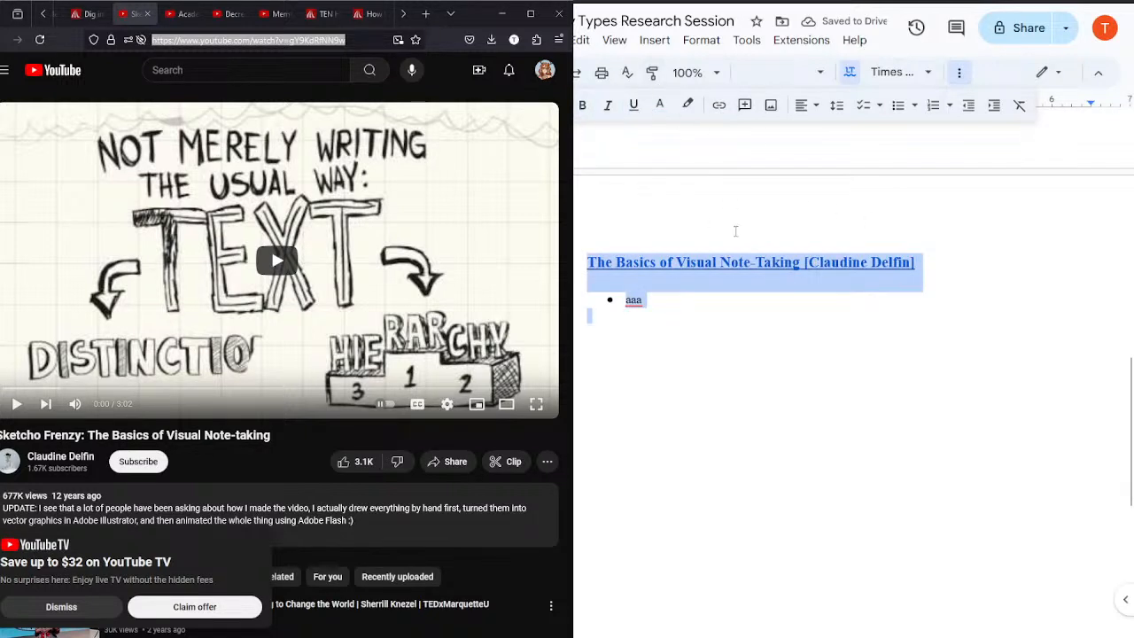
{"action": "left_click", "coordinate": [916, 253]}
{"action": "left_click_drag", "start_coordinate": [934, 263], "coordinate": [588, 263]}
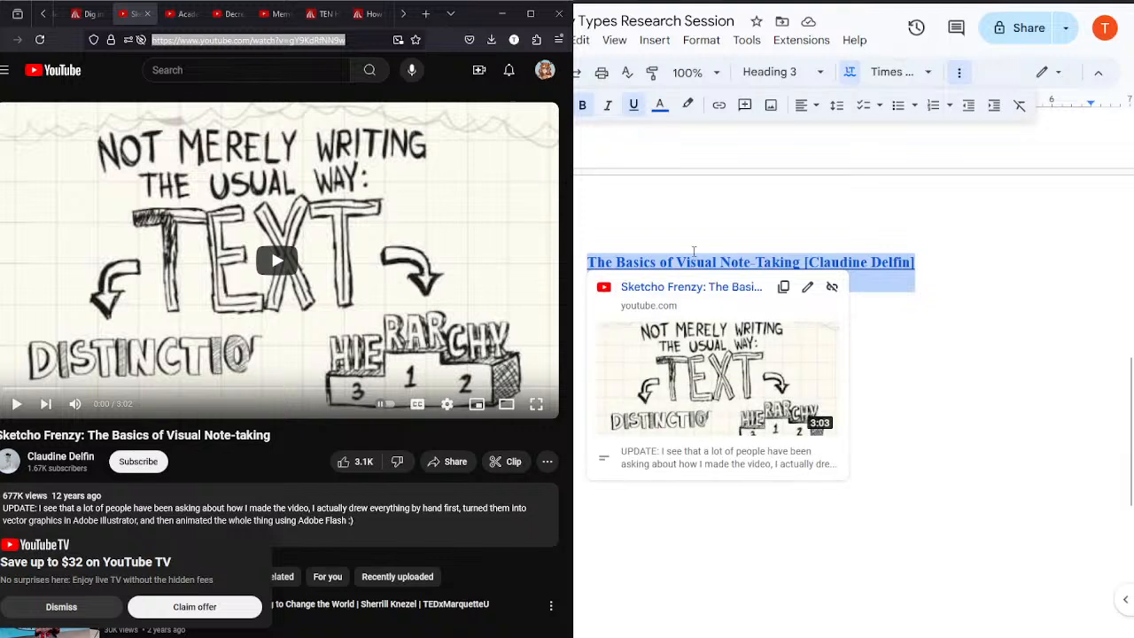
{"action": "left_click", "coordinate": [938, 302]}
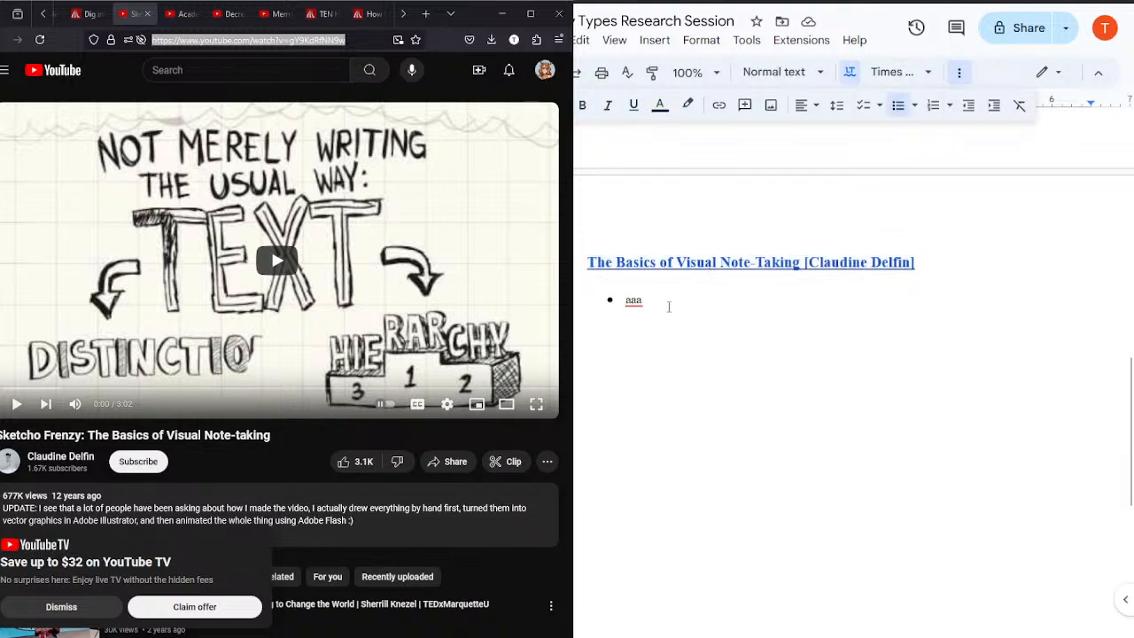
Step: Set the visual note-taking video's playback speed to 1.25 and start playing it
{"action": "left_click", "coordinate": [449, 407]}
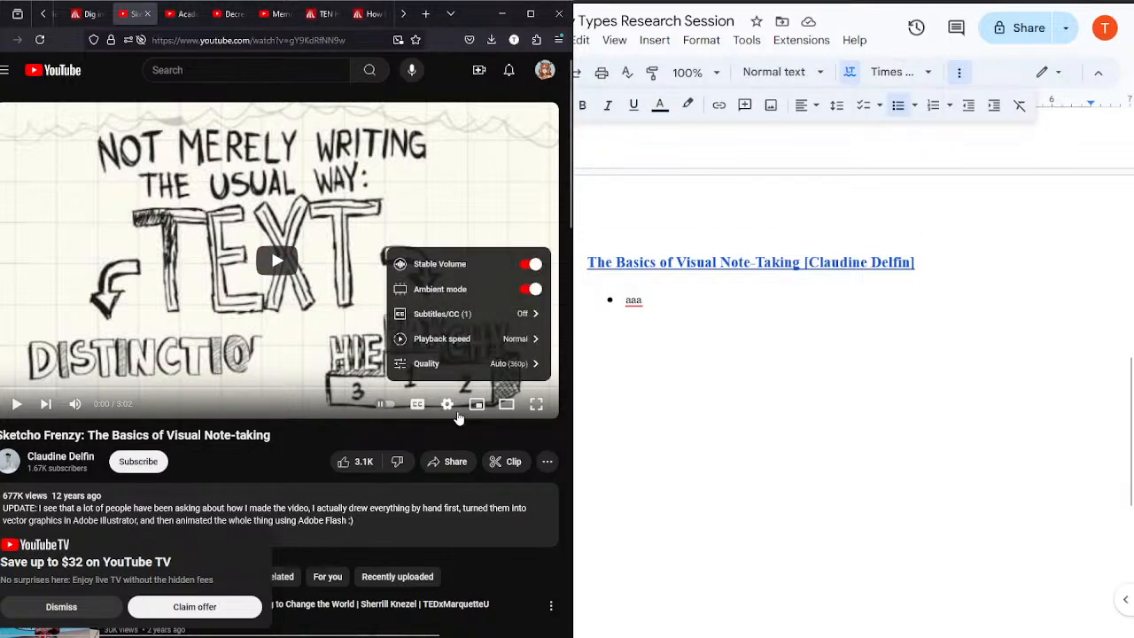
{"action": "left_click", "coordinate": [437, 339]}
{"action": "left_click", "coordinate": [430, 301]}
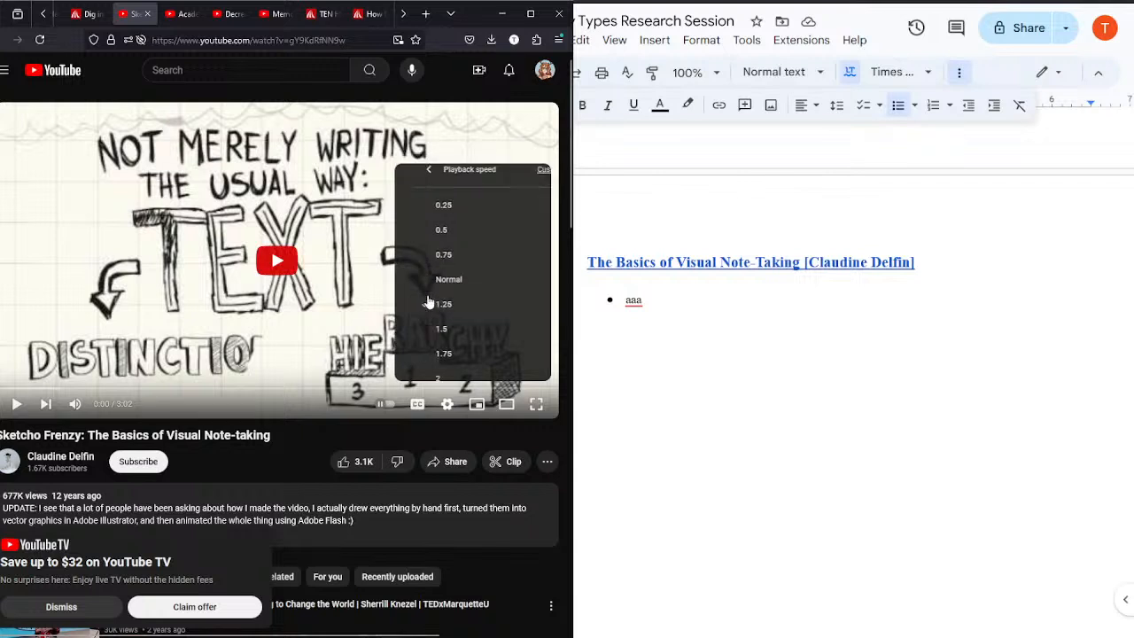
{"action": "left_click", "coordinate": [274, 439]}
{"action": "left_click", "coordinate": [248, 197]}
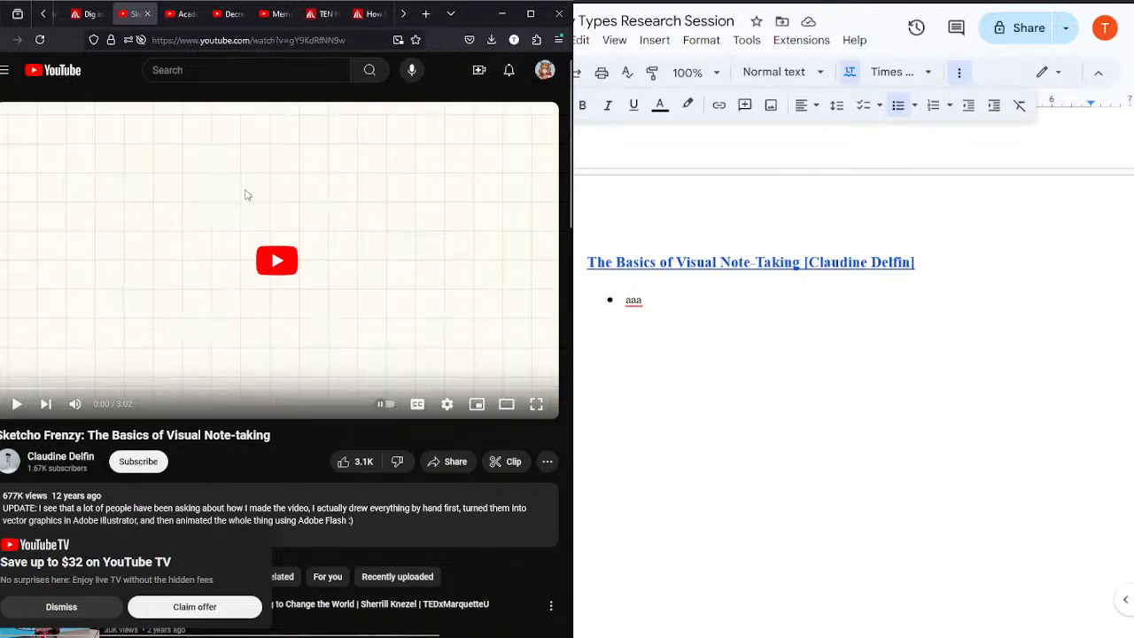
Step: Replace the "aaa" placeholder bullet under the heading with "Why?" and start a new bullet
{"action": "left_click", "coordinate": [684, 305]}
{"action": "key", "text": "BackSpace"}
{"action": "key", "text": "BackSpace"}
{"action": "key", "text": "BackSpace"}
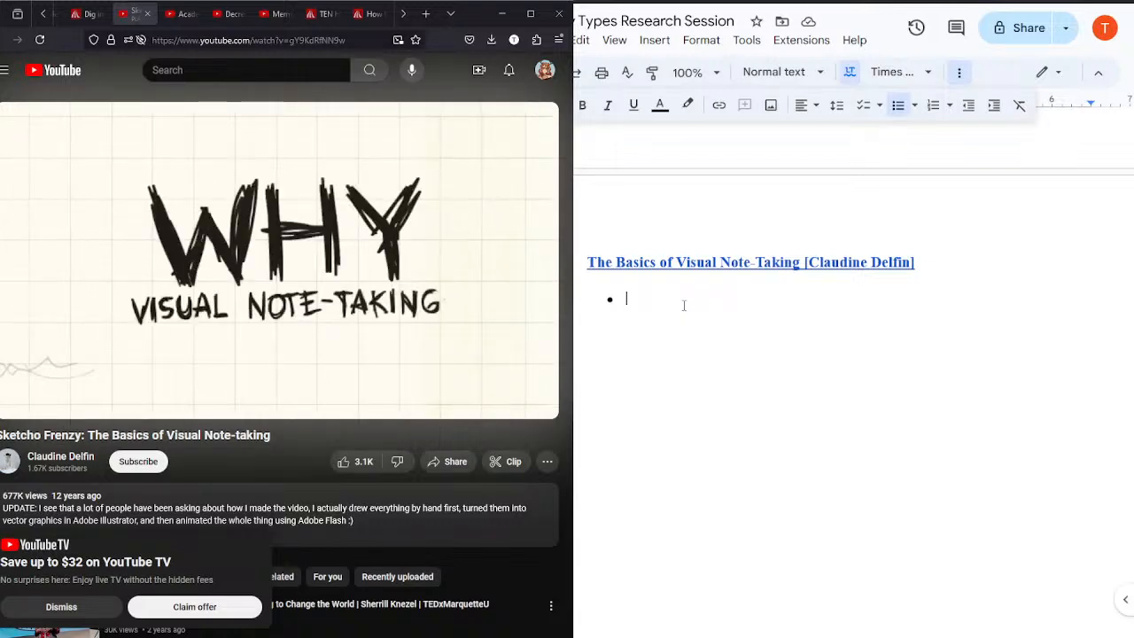
{"action": "type", "text": "Why?"}
{"action": "key", "text": "Return"}
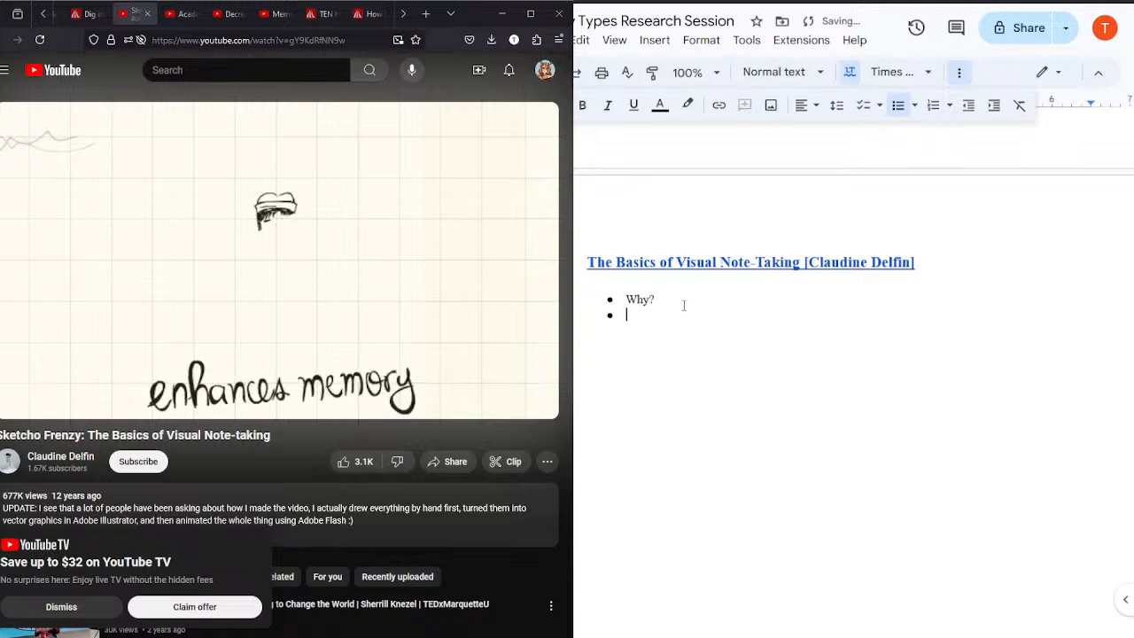
Step: Add the sub-bullets "Enhances memory", "Improves understanding" and "More fun" under "Why?"
{"action": "key", "text": "Tab"}
{"action": "type", "text": "Enhances"}
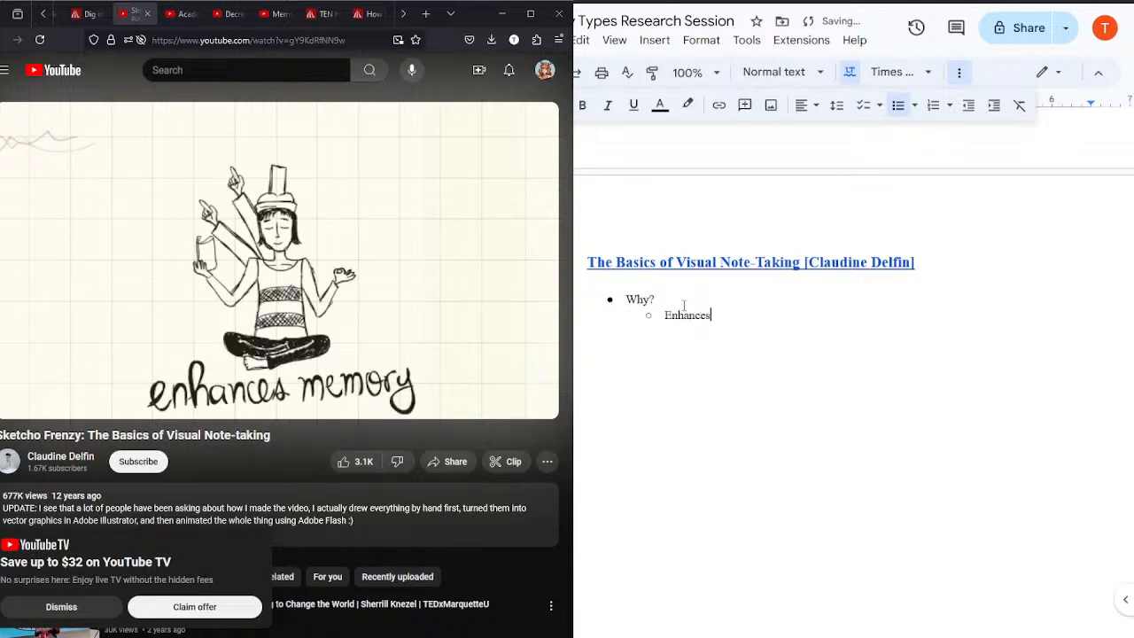
{"action": "type", "text": " memory"}
{"action": "key", "text": "Return"}
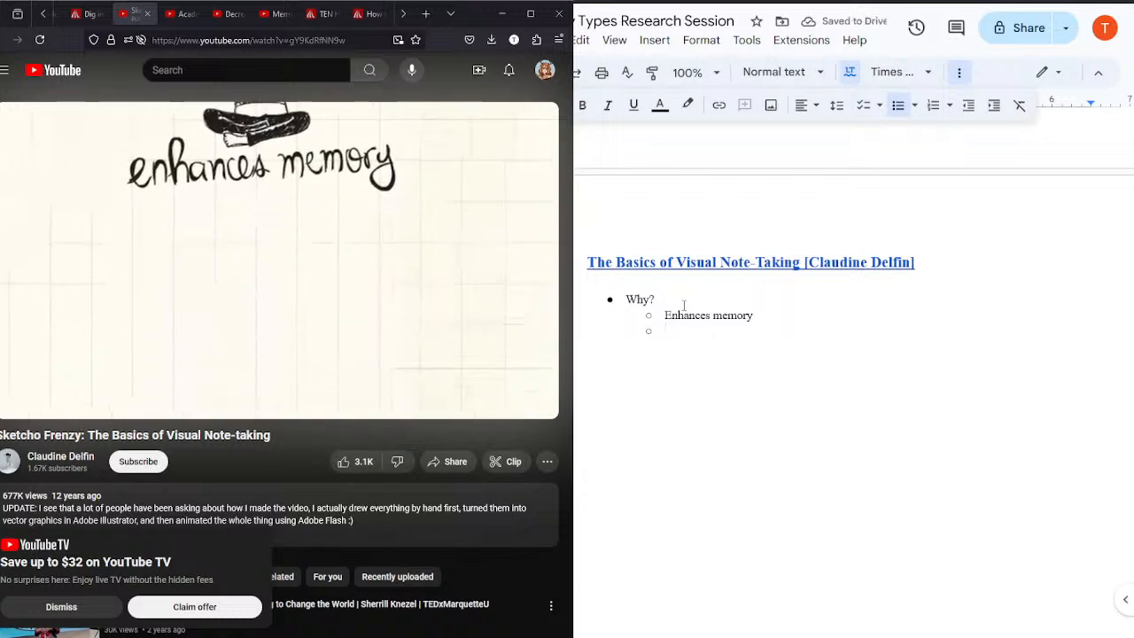
{"action": "type", "text": "Improves understandin"}
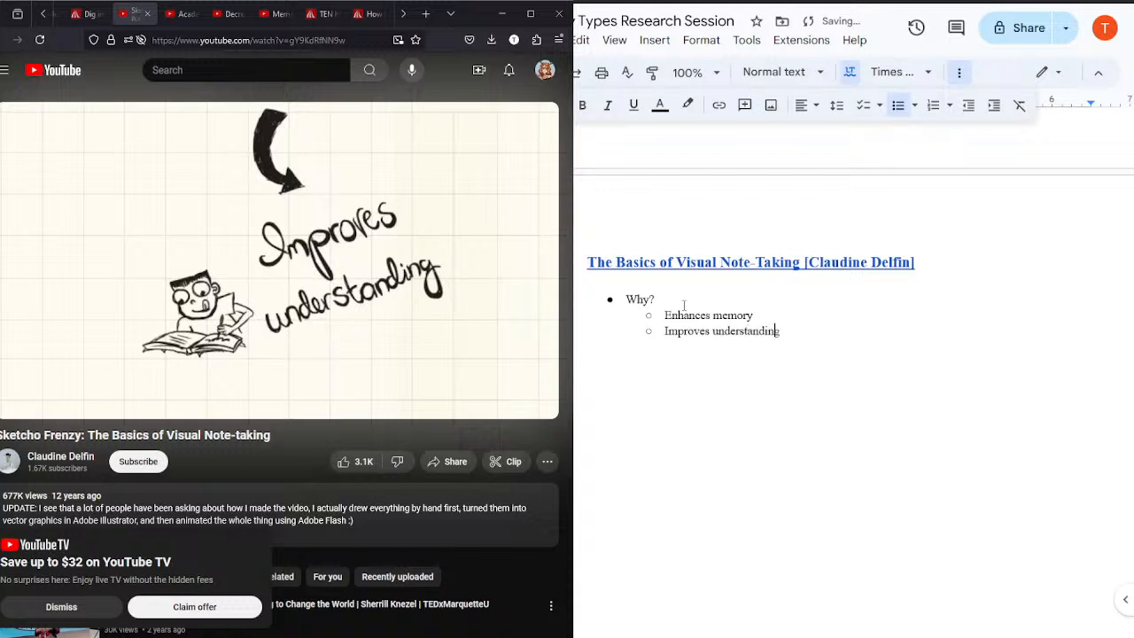
{"action": "type", "text": "g"}
{"action": "key", "text": "Return"}
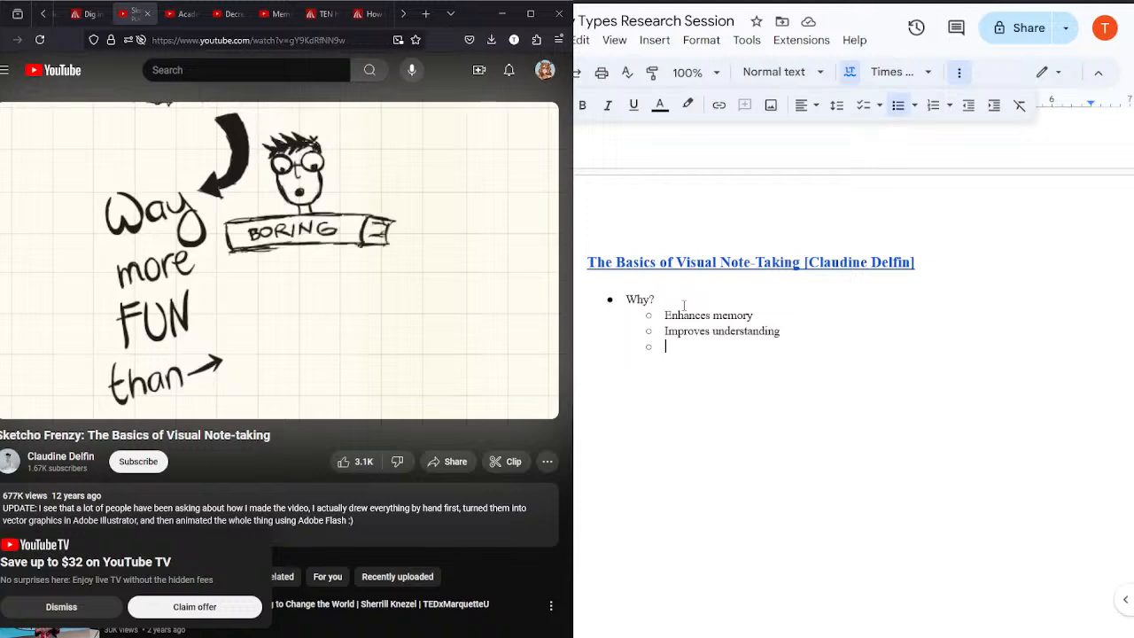
{"action": "type", "text": "More fun"}
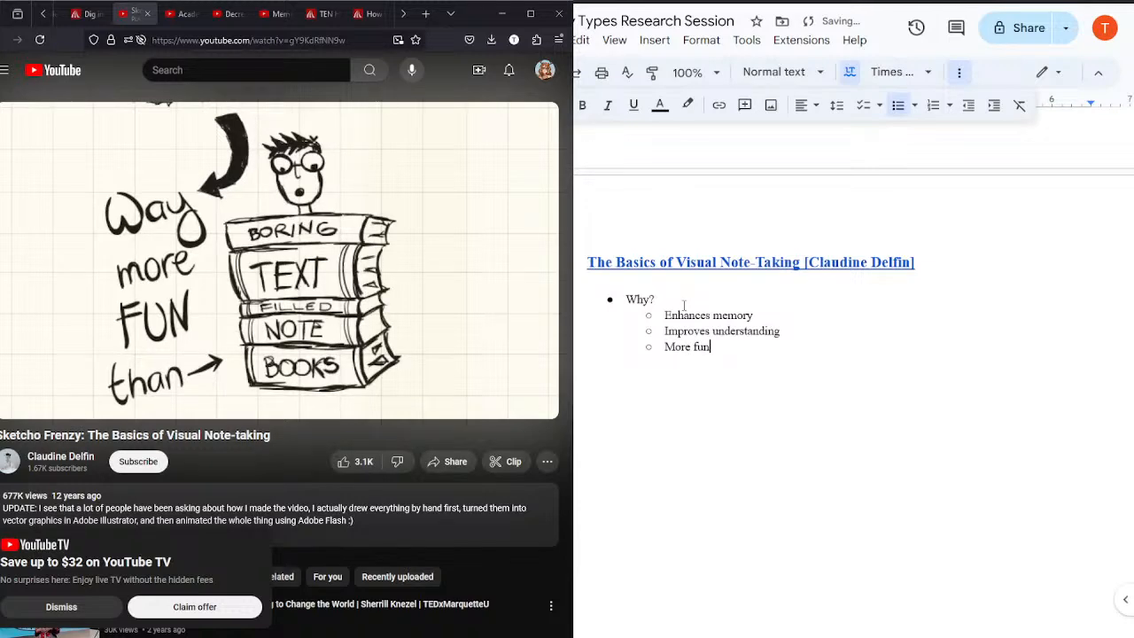
Step: Pause the video and add the top-level bullet "Three Things" after the "Why?" notes
{"action": "left_click", "coordinate": [220, 229]}
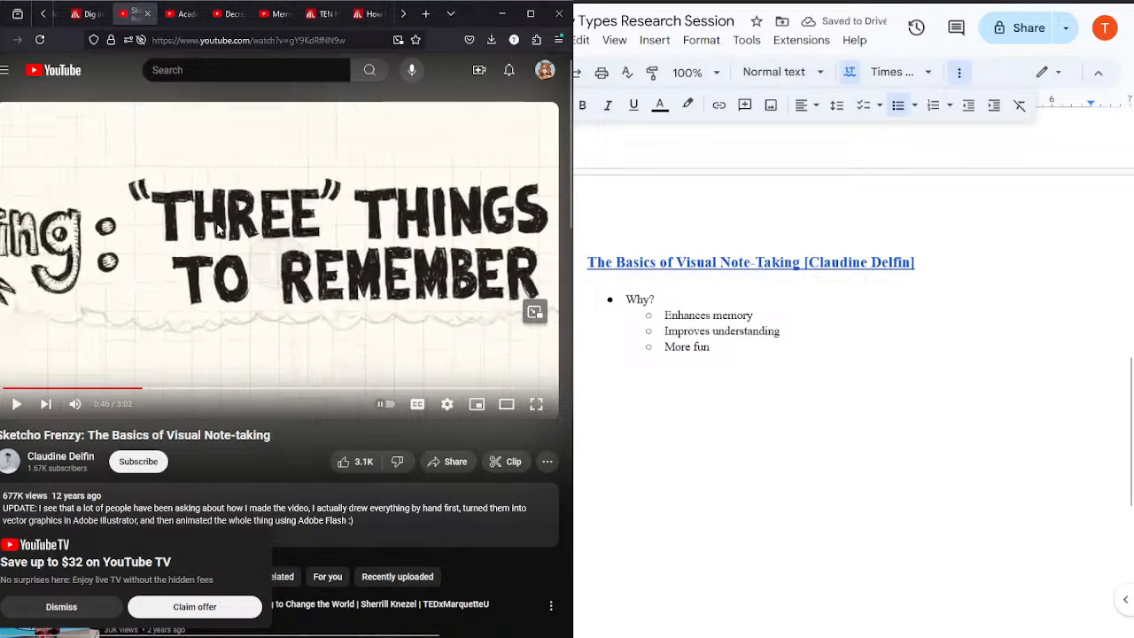
{"action": "left_click", "coordinate": [744, 351]}
{"action": "key", "text": "Return"}
{"action": "key", "text": "shift+Tab"}
{"action": "type", "text": "Three"}
{"action": "type", "text": " M"}
{"action": "type", "text": "hings"}
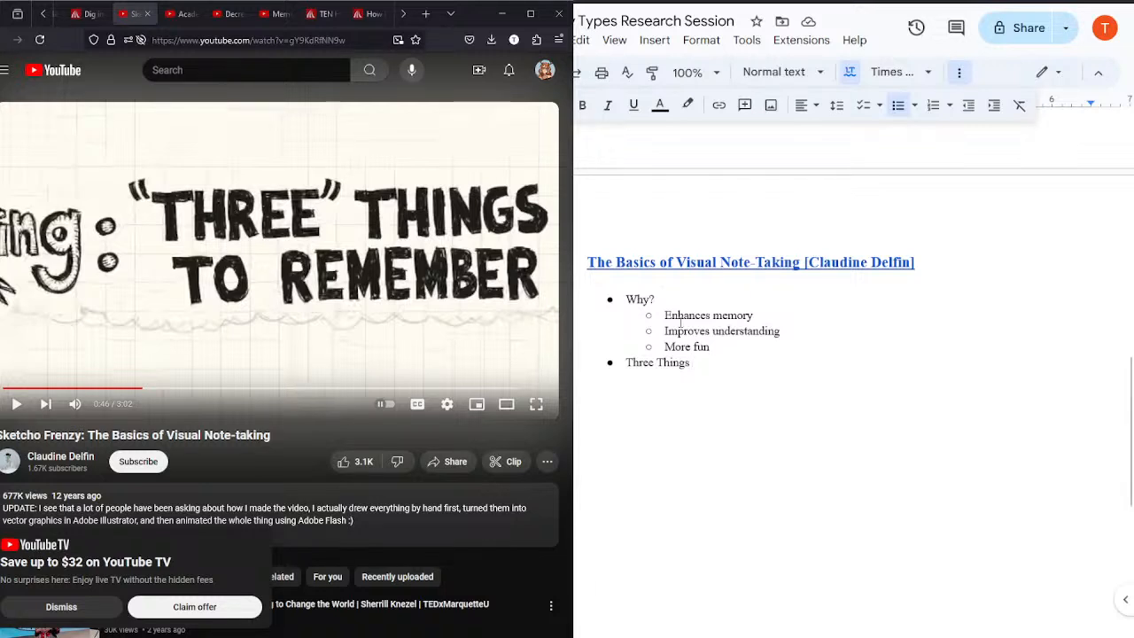
Step: Resume the video and add the sub-bullets "Text", "Images" and "Structure" under "Three Things"
{"action": "left_click", "coordinate": [442, 297]}
{"action": "left_click", "coordinate": [704, 364]}
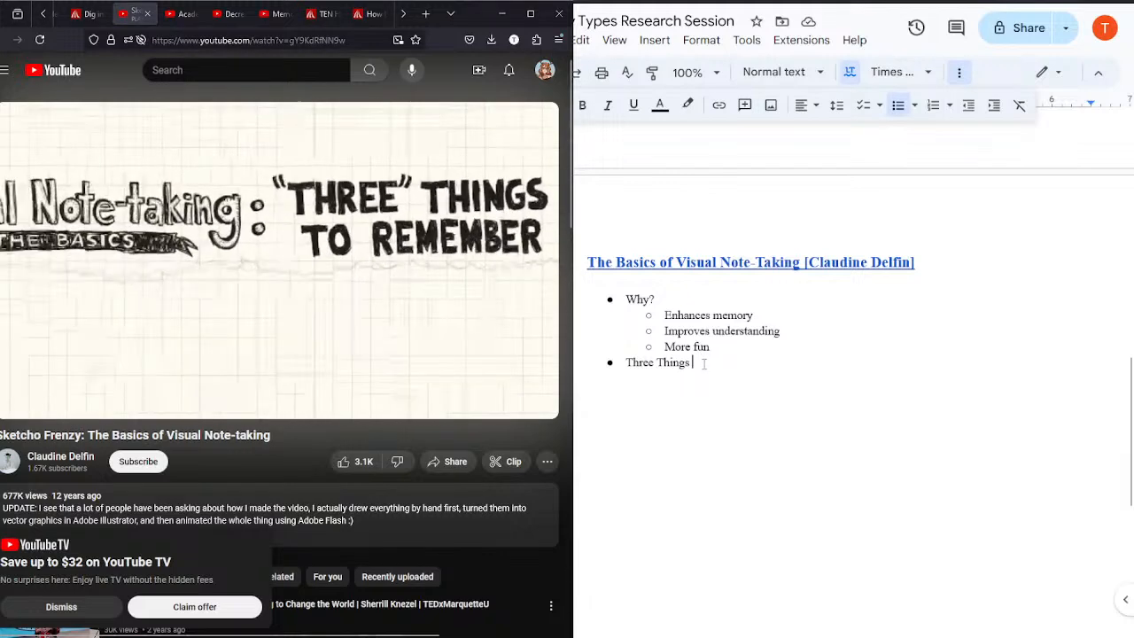
{"action": "key", "text": "Return"}
{"action": "key", "text": "Tab"}
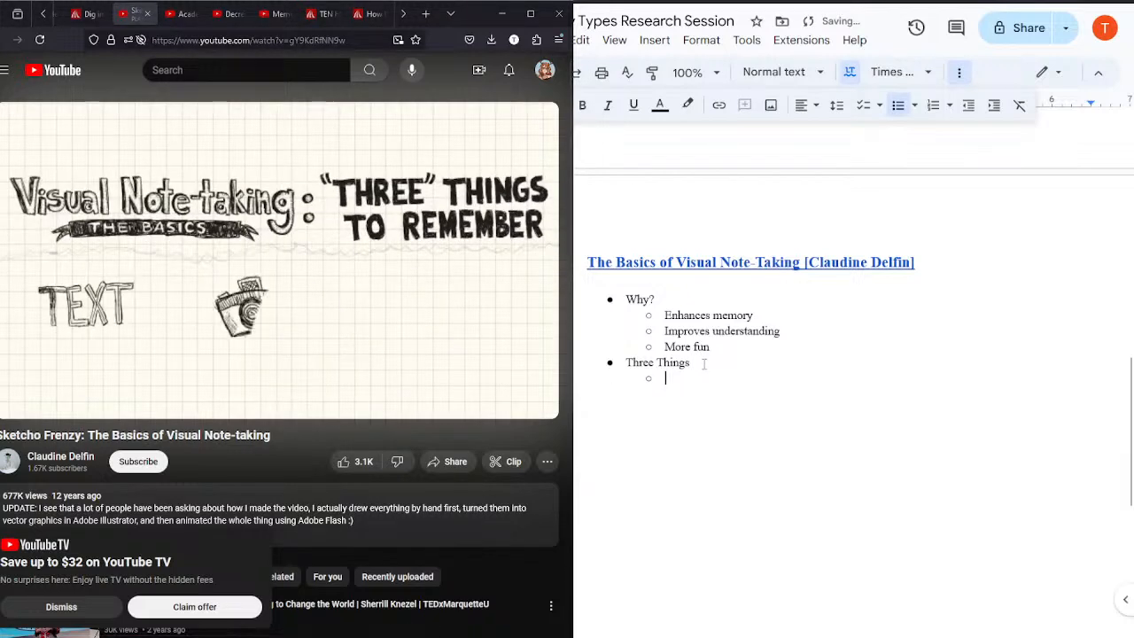
{"action": "type", "text": "Text"}
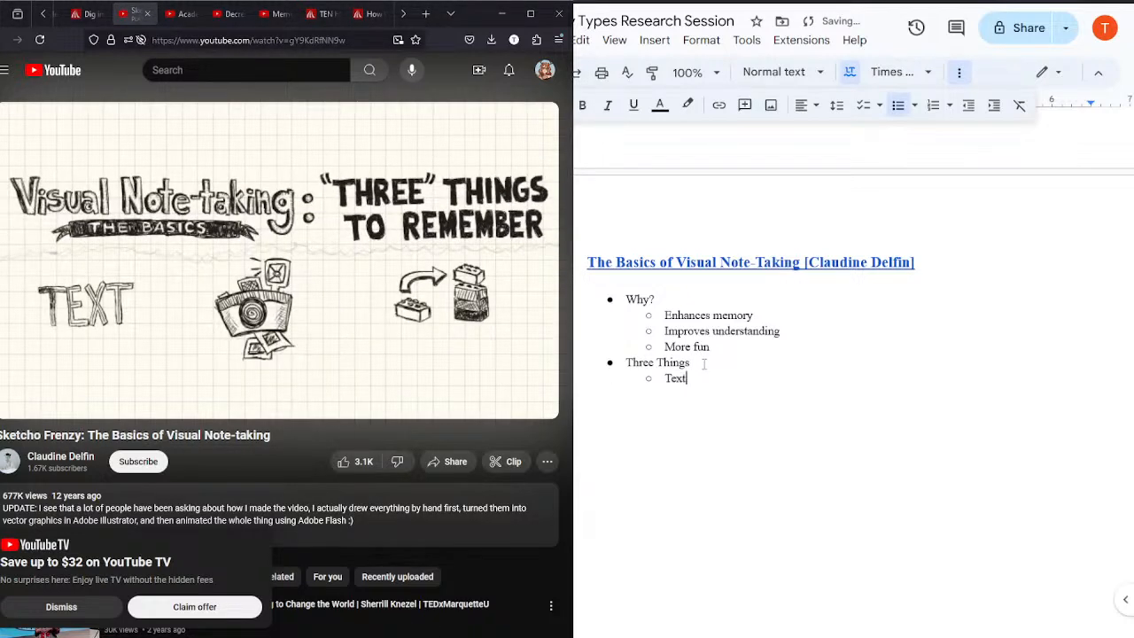
{"action": "key", "text": "Return"}
{"action": "type", "text": "Images"}
{"action": "key", "text": "Return"}
{"action": "type", "text": "Structrue"}
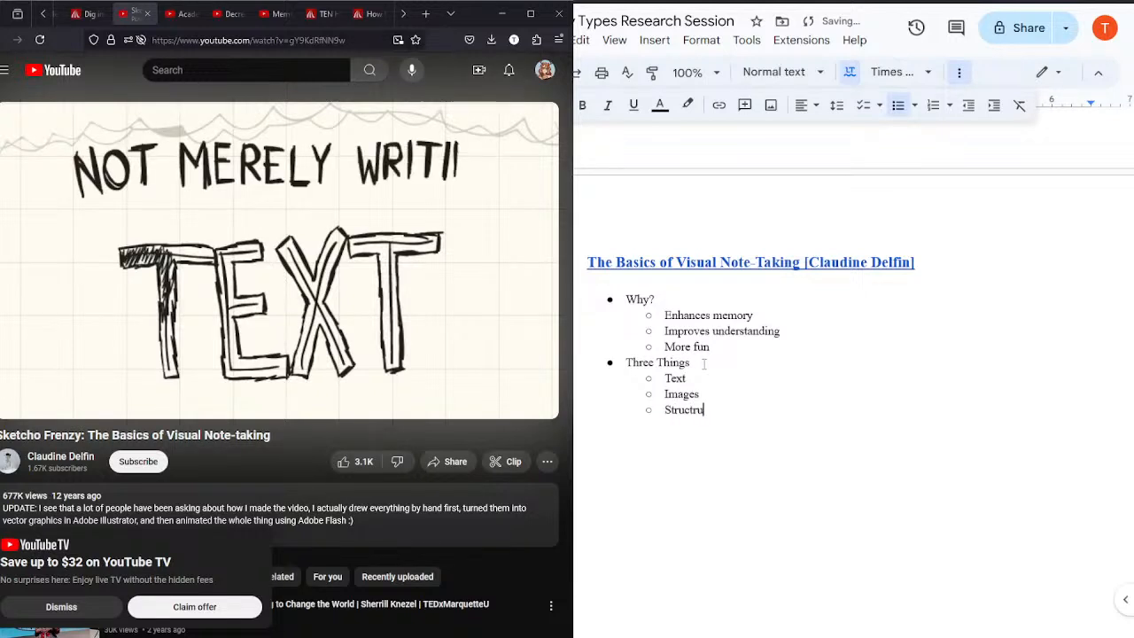
{"action": "key", "text": "BackSpace"}
{"action": "key", "text": "BackSpace"}
{"action": "key", "text": "BackSpace"}
{"action": "type", "text": "ure"}
Step: Add the nested bullets "Hierarchy and distinction" and "Highlight what's important" under "Text"
{"action": "left_click", "coordinate": [714, 379]}
{"action": "key", "text": "Return"}
{"action": "key", "text": "Tab"}
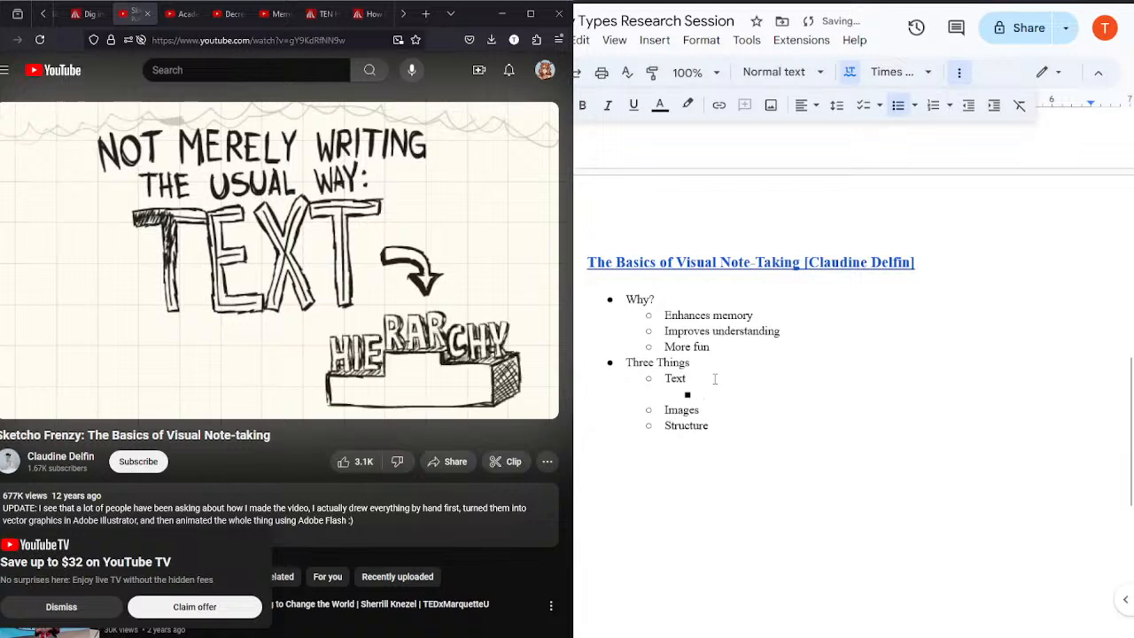
{"action": "type", "text": "Hierarc"}
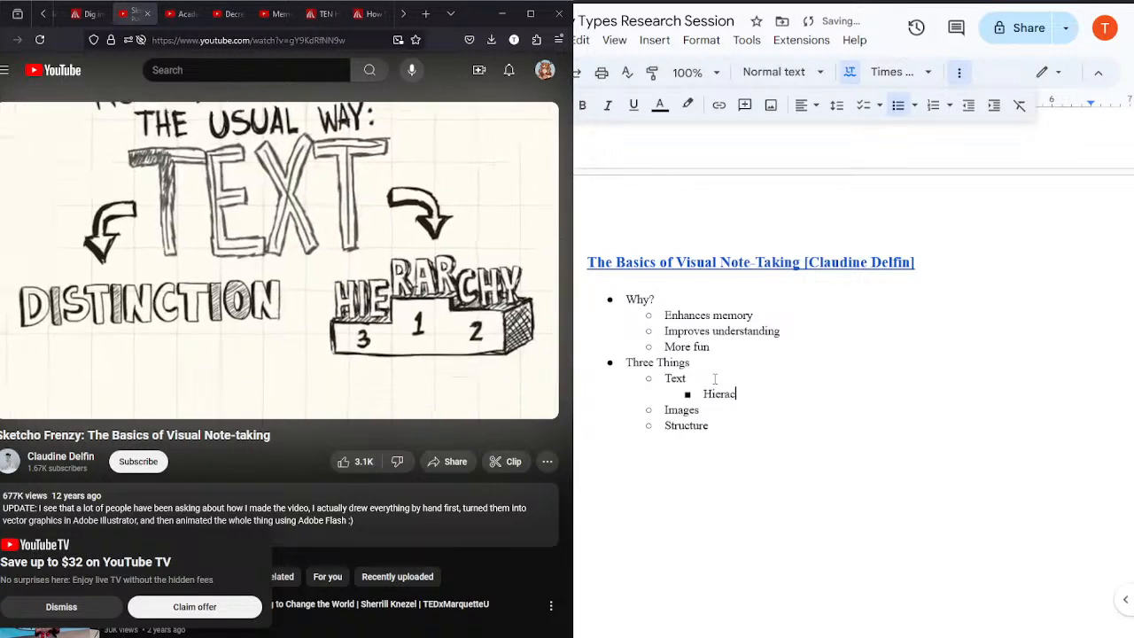
{"action": "type", "text": "hy and dis"}
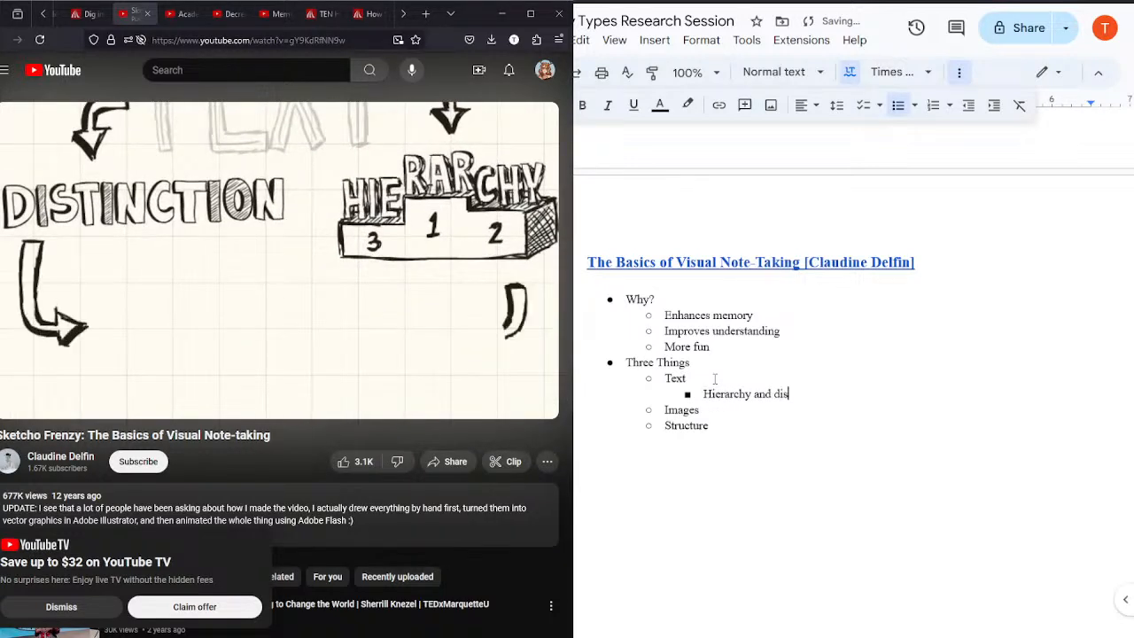
{"action": "type", "text": "tinction"}
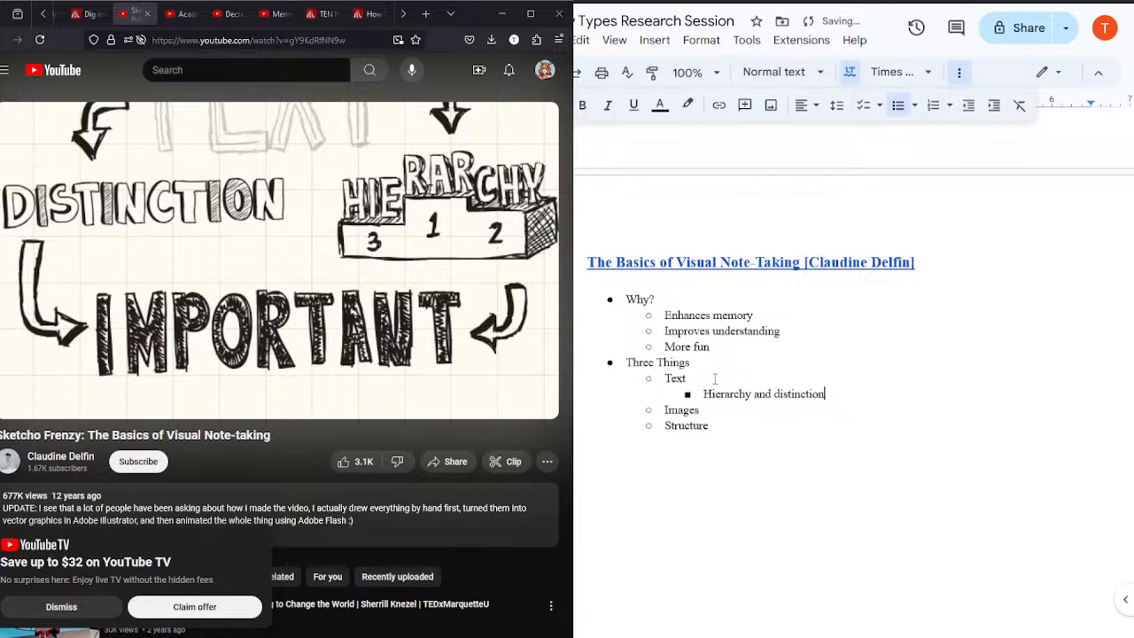
{"action": "key", "text": "Return"}
{"action": "type", "text": "H"}
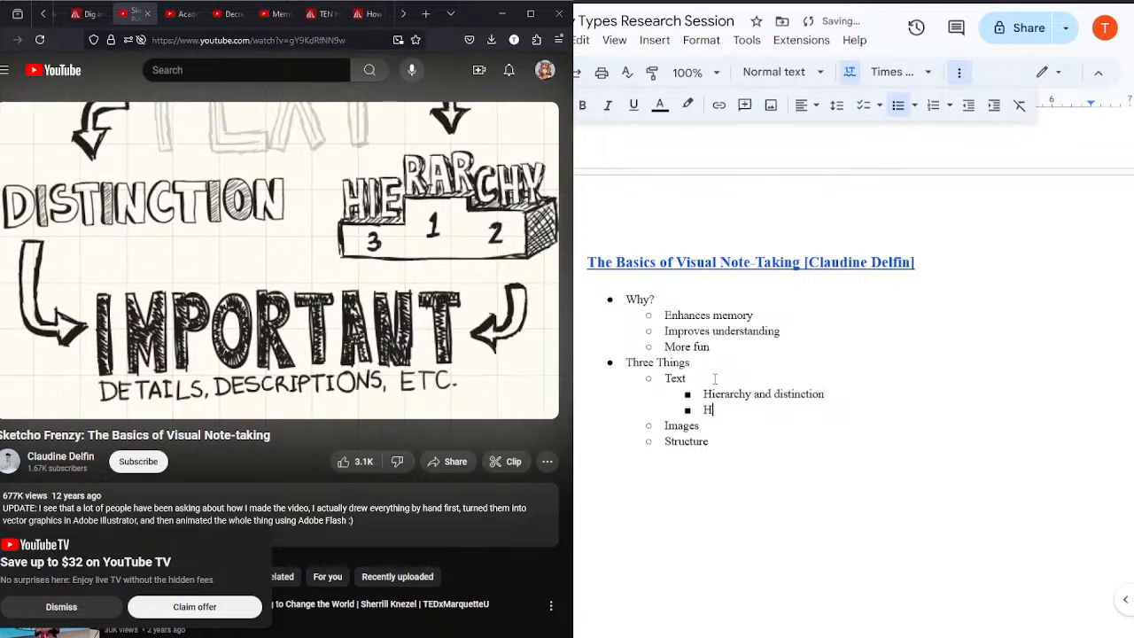
{"action": "type", "text": "ighlight what's impor"}
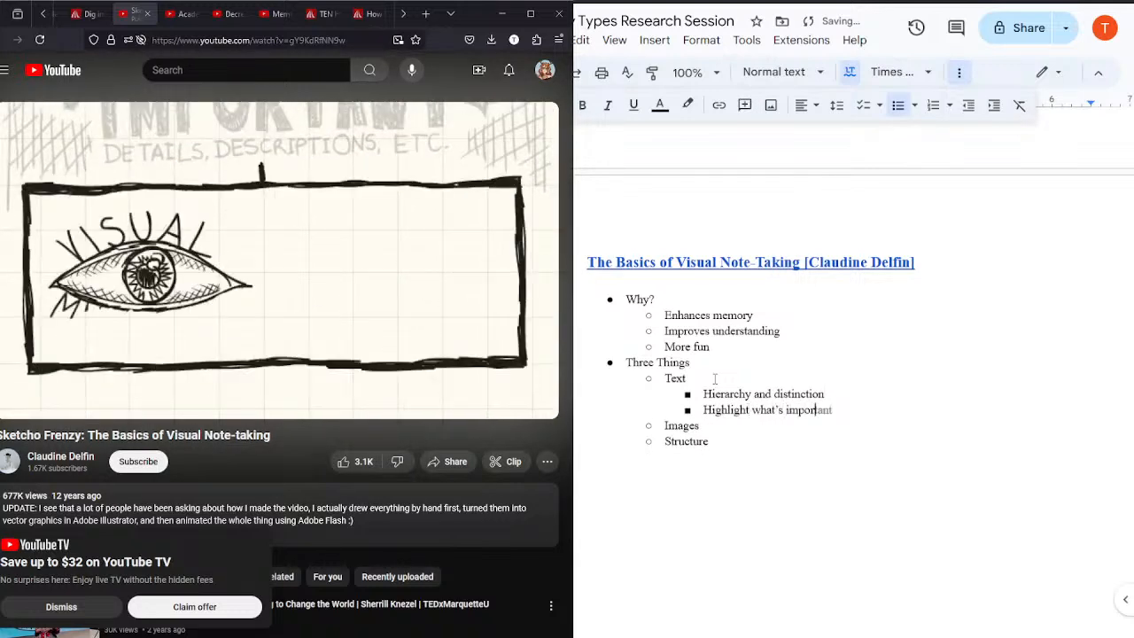
{"action": "key", "text": "Tab"}
Step: Add the nested bullet "Visual mnemonics" under "Text", rewinding the video a few seconds to check the term
{"action": "key", "text": "Return"}
{"action": "type", "text": "Visual"}
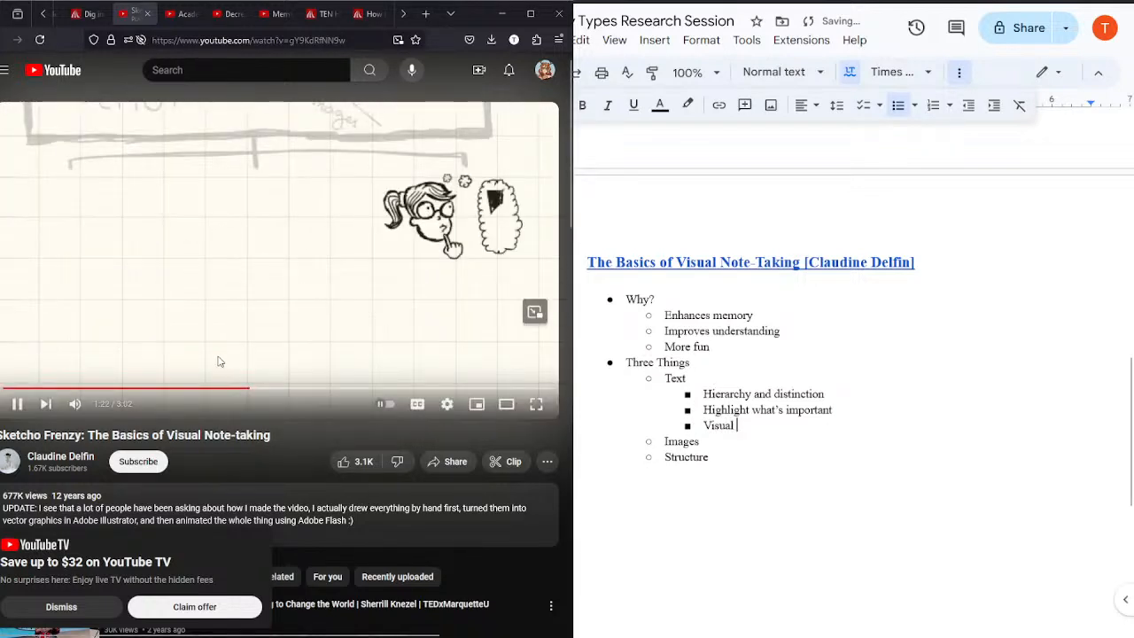
{"action": "left_click", "coordinate": [239, 389]}
{"action": "left_click", "coordinate": [257, 278]}
{"action": "left_click", "coordinate": [257, 278]}
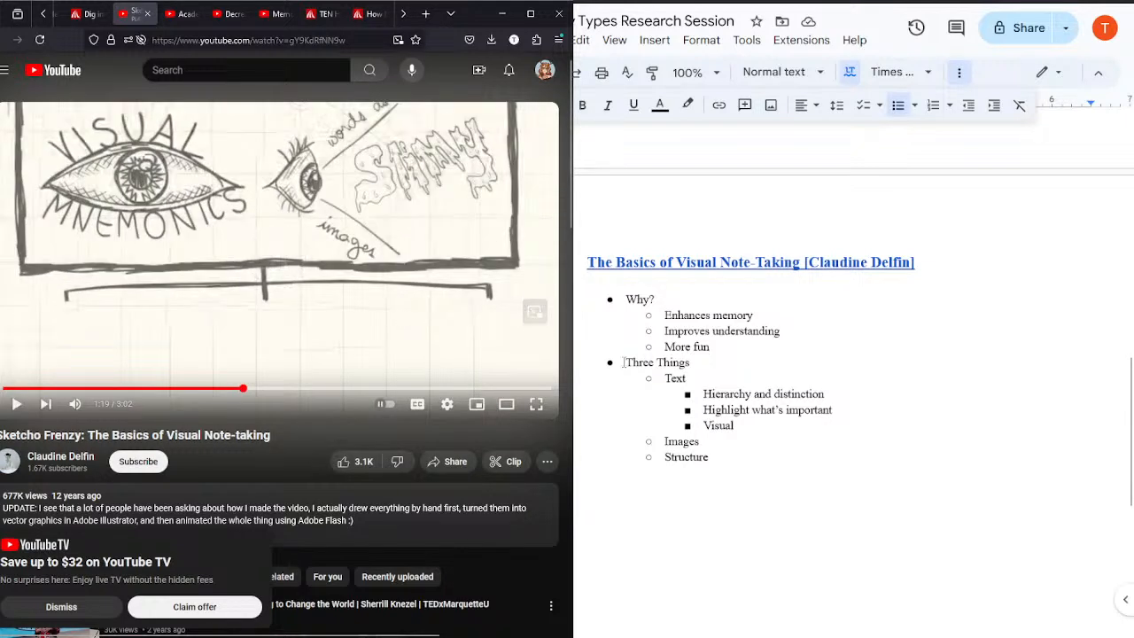
{"action": "type", "text": "nemonics"}
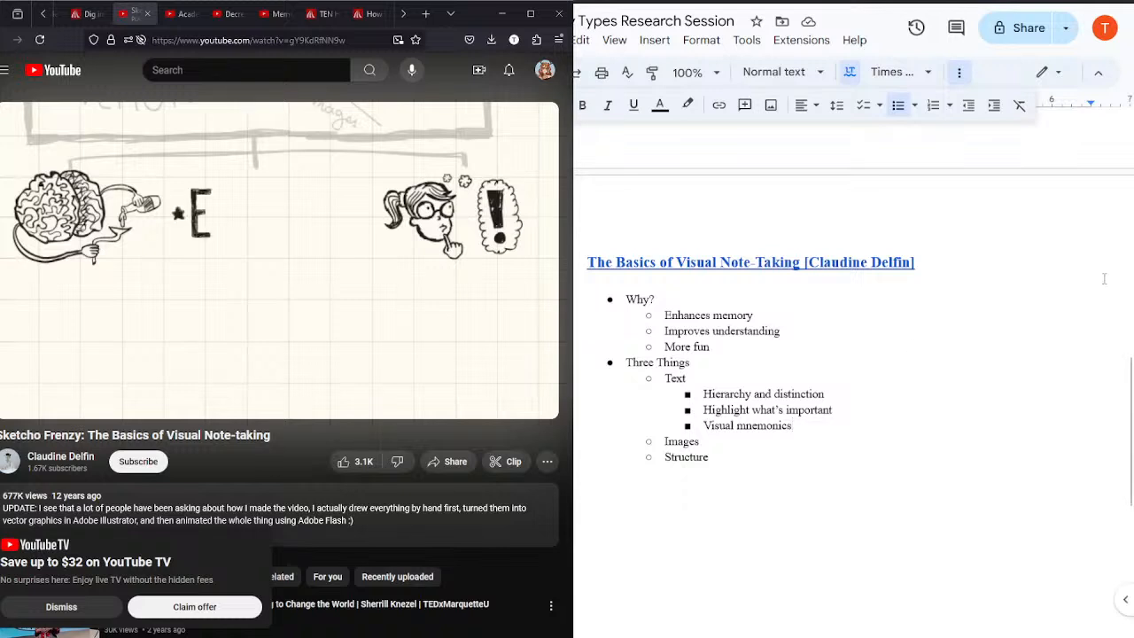
{"action": "left_click_drag", "start_coordinate": [1129, 388], "coordinate": [1129, 391]}
{"action": "key", "text": "Up"}
{"action": "key", "text": "Up"}
{"action": "key", "text": "Up"}
{"action": "scroll", "coordinate": [1129, 394], "scroll_direction": "down", "scroll_amount": 3}
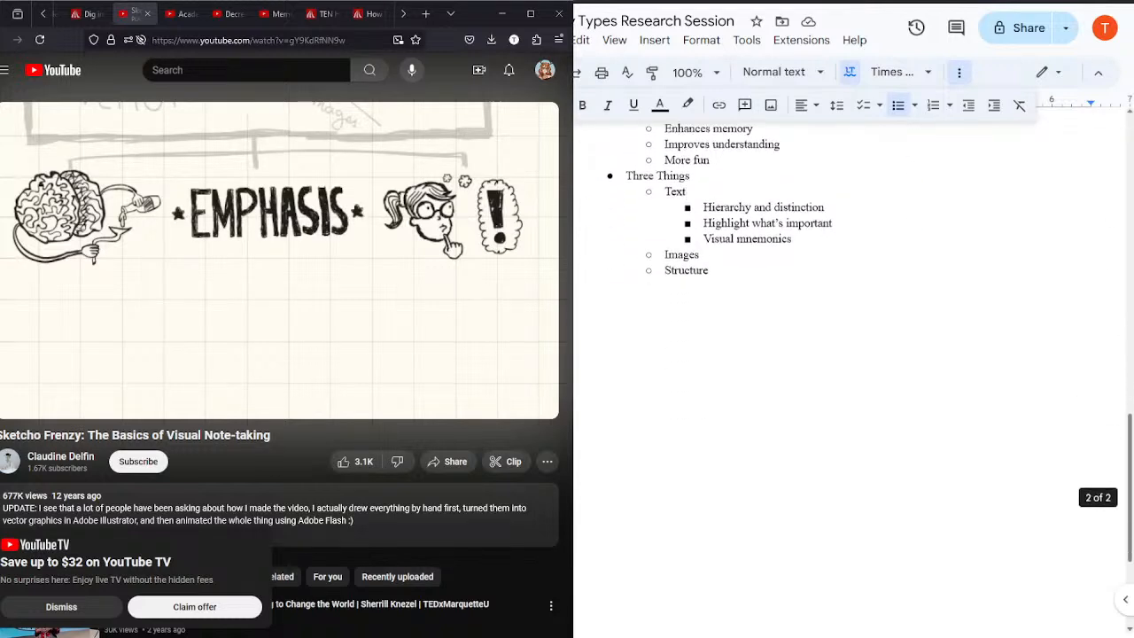
{"action": "left_click", "coordinate": [804, 240]}
{"action": "key", "text": "Return"}
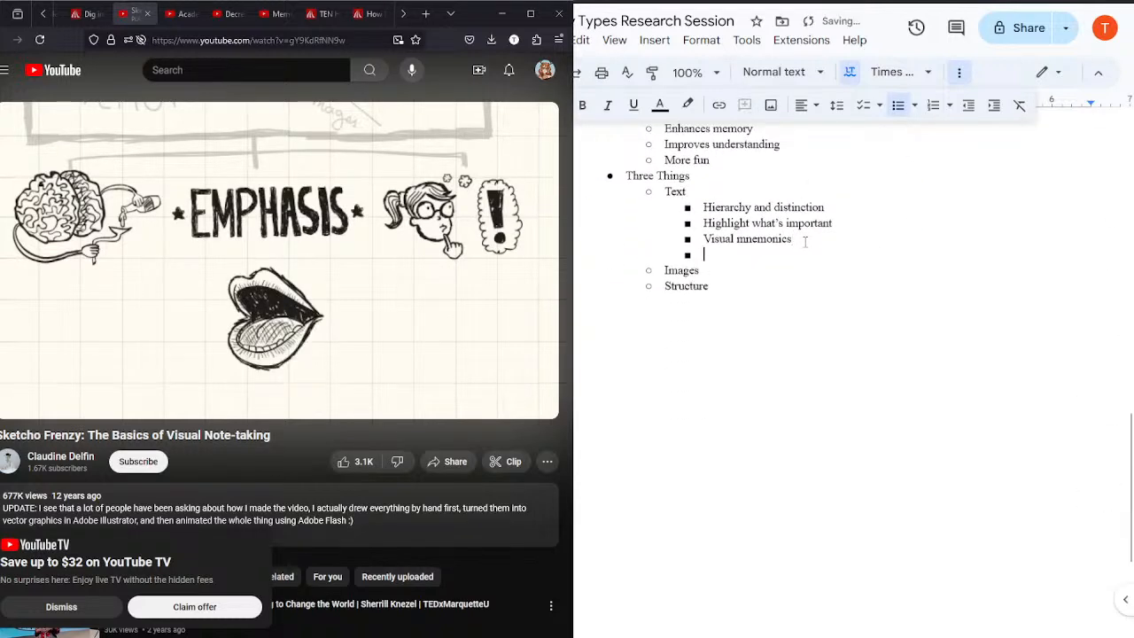
{"action": "type", "text": "Emphasi"}
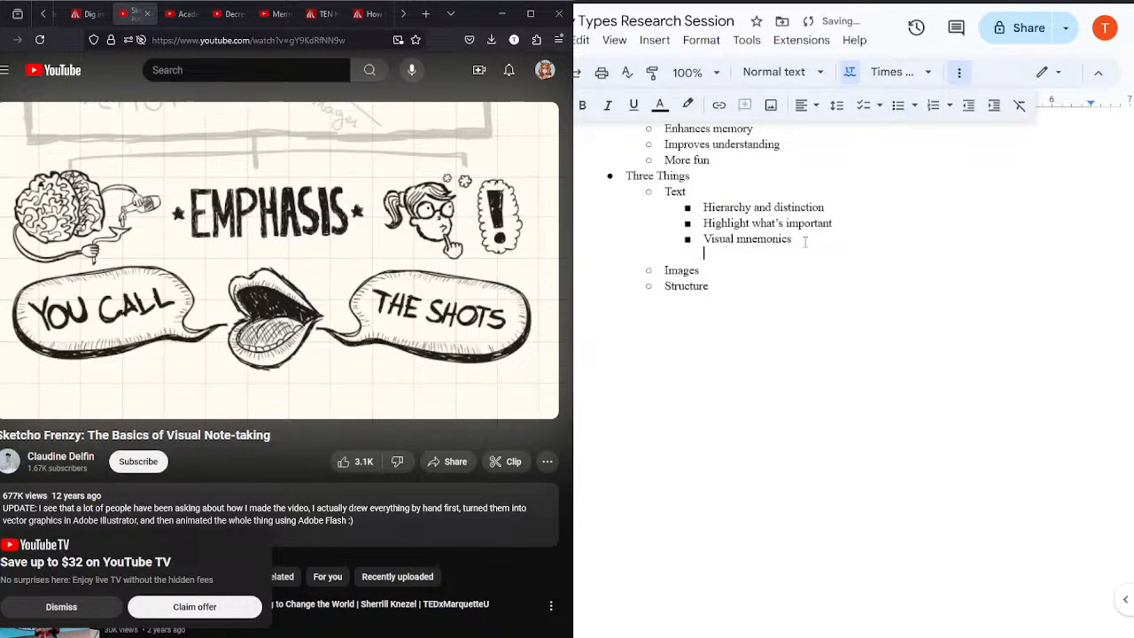
{"action": "key", "text": "BackSpace"}
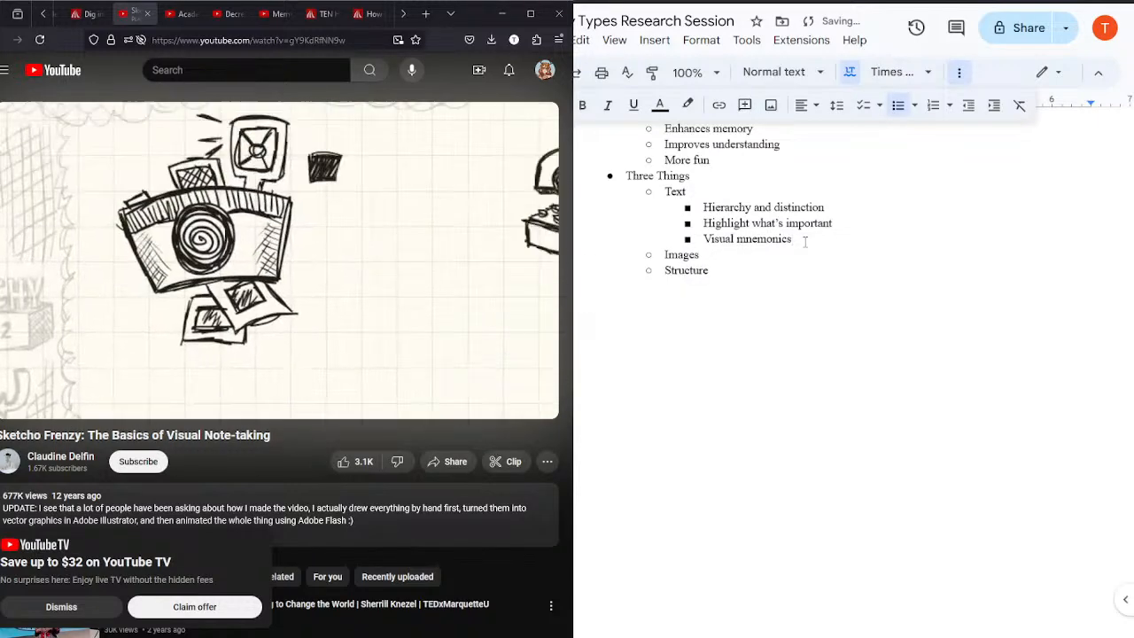
Step: Add the nested bullets "Visualizing" and "Picture is worth 1000 words" under "Images"
{"action": "left_click", "coordinate": [747, 257]}
{"action": "key", "text": "Return"}
{"action": "key", "text": "Tab"}
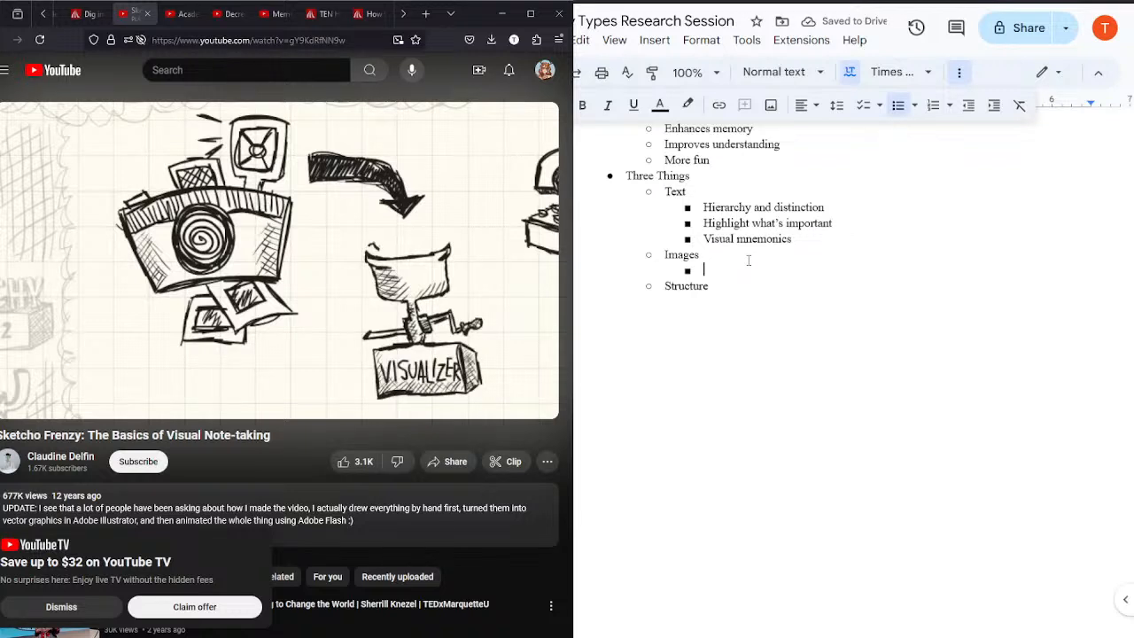
{"action": "type", "text": "Visualizing"}
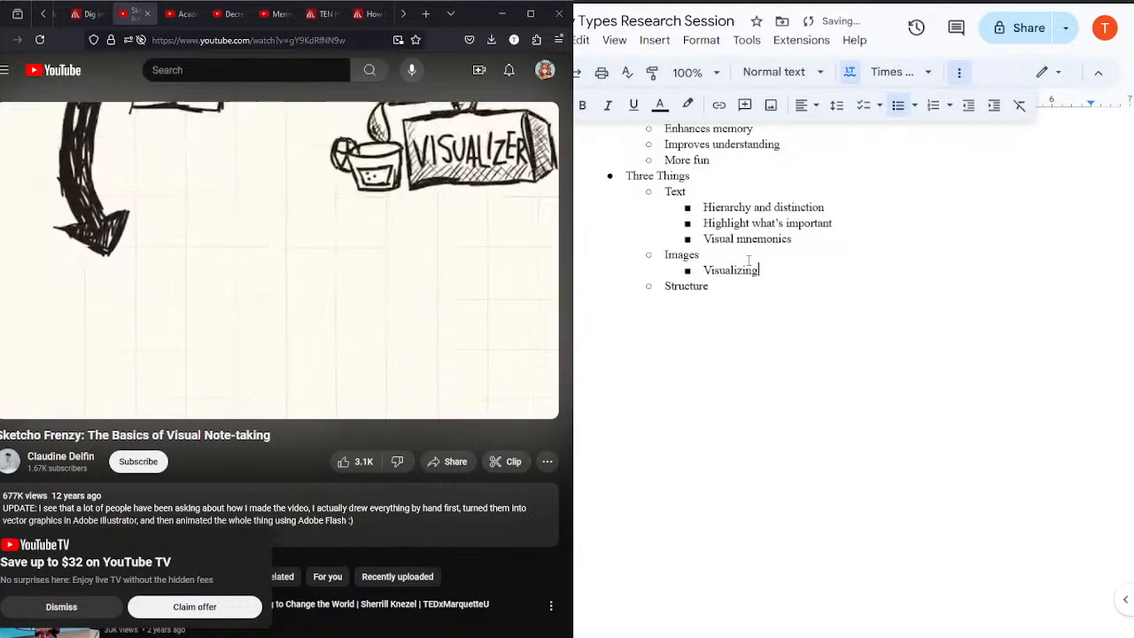
{"action": "key", "text": "Return"}
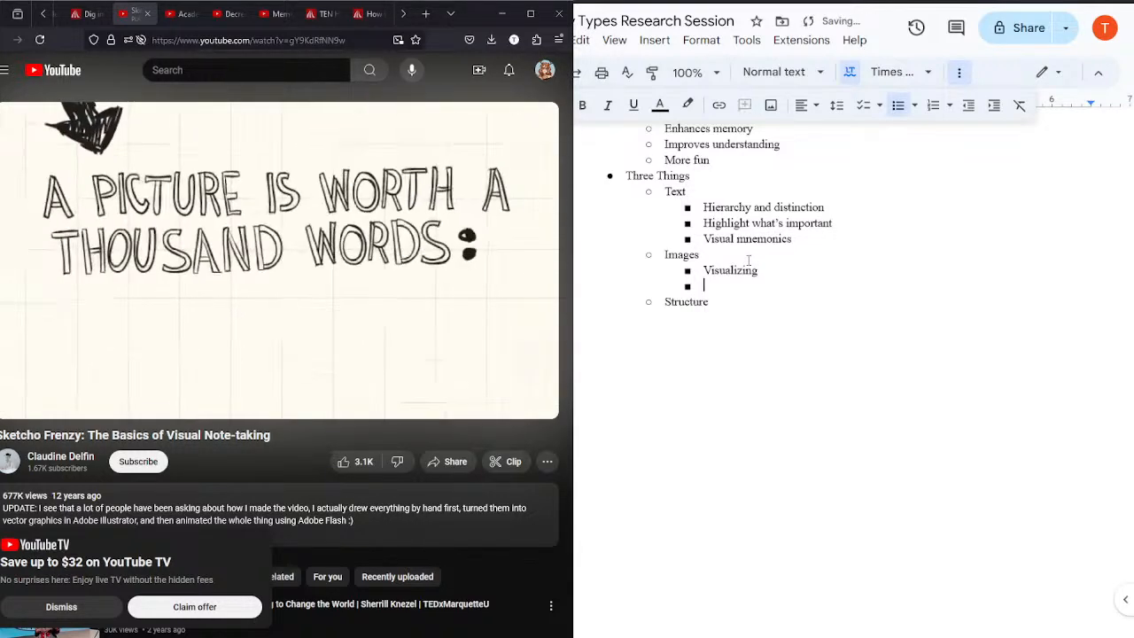
{"action": "type", "text": "Picture is "}
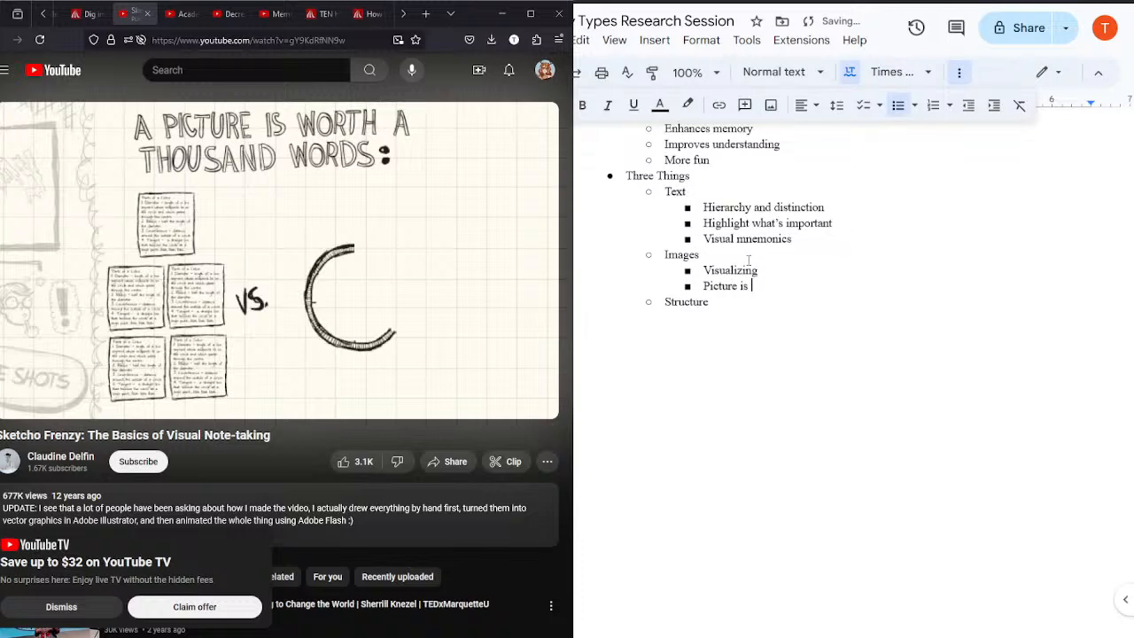
{"action": "type", "text": "worth 1000 words"}
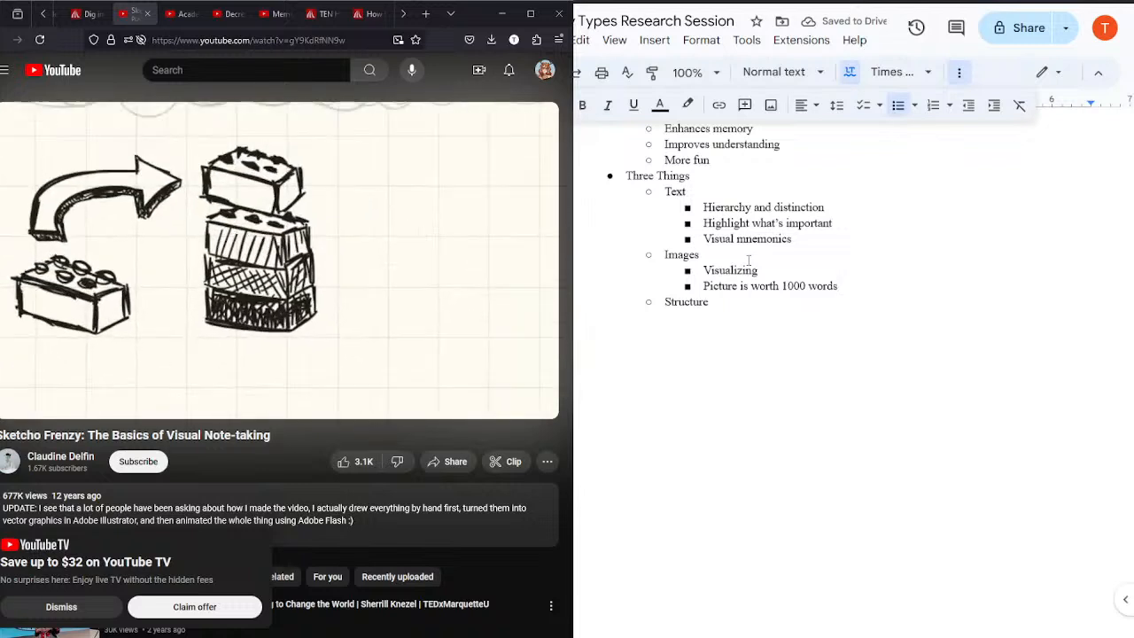
Step: Add the nested bullet "Direction of notes" under "Structure"
{"action": "left_click", "coordinate": [723, 304]}
{"action": "key", "text": "Return"}
{"action": "key", "text": "Tab"}
{"action": "type", "text": "Direction of note"}
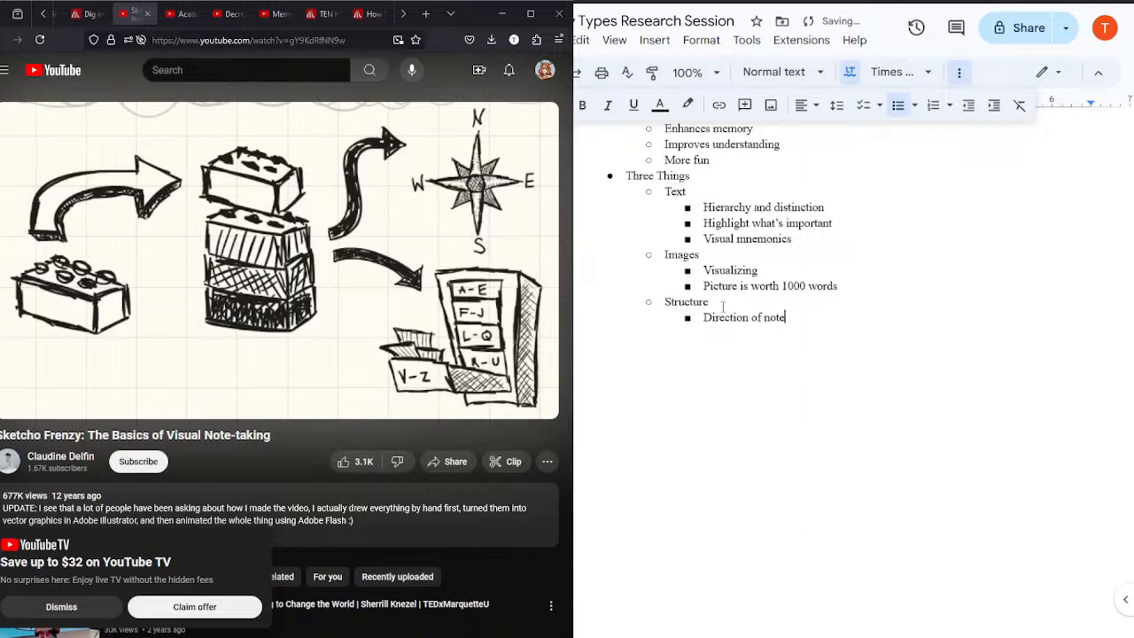
{"action": "type", "text": "s"}
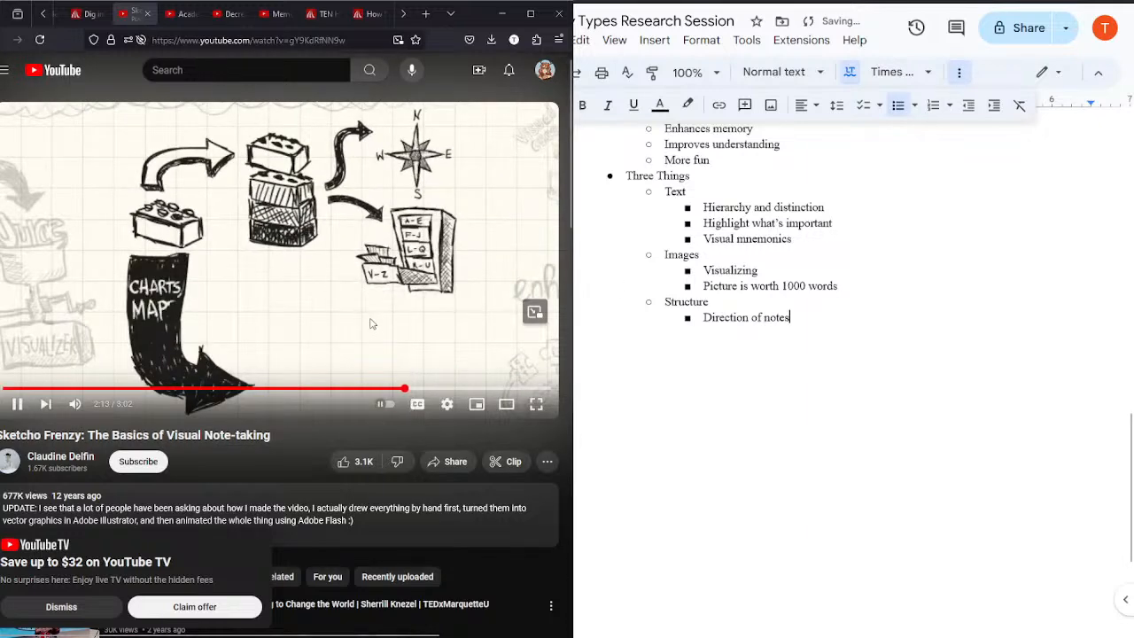
Step: Turn on the video's captions and add the bullets "Charts, maps, graphs" and "Make info make more sense." under "Structure"
{"action": "left_click", "coordinate": [417, 403]}
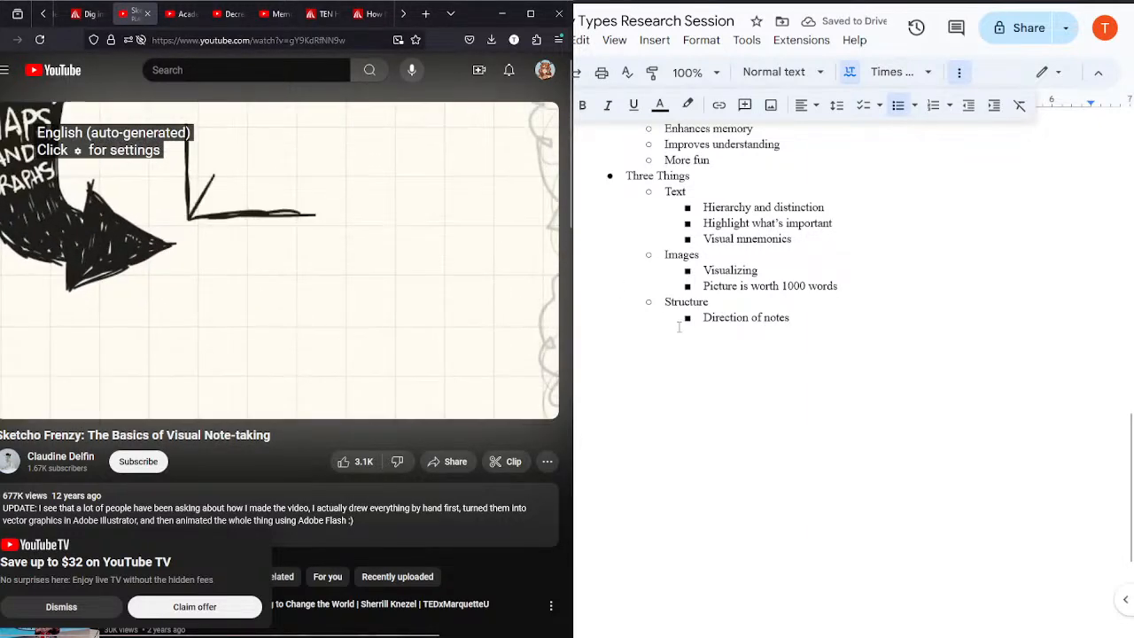
{"action": "left_click", "coordinate": [806, 319]}
{"action": "key", "text": "Return"}
{"action": "type", "text": "C"}
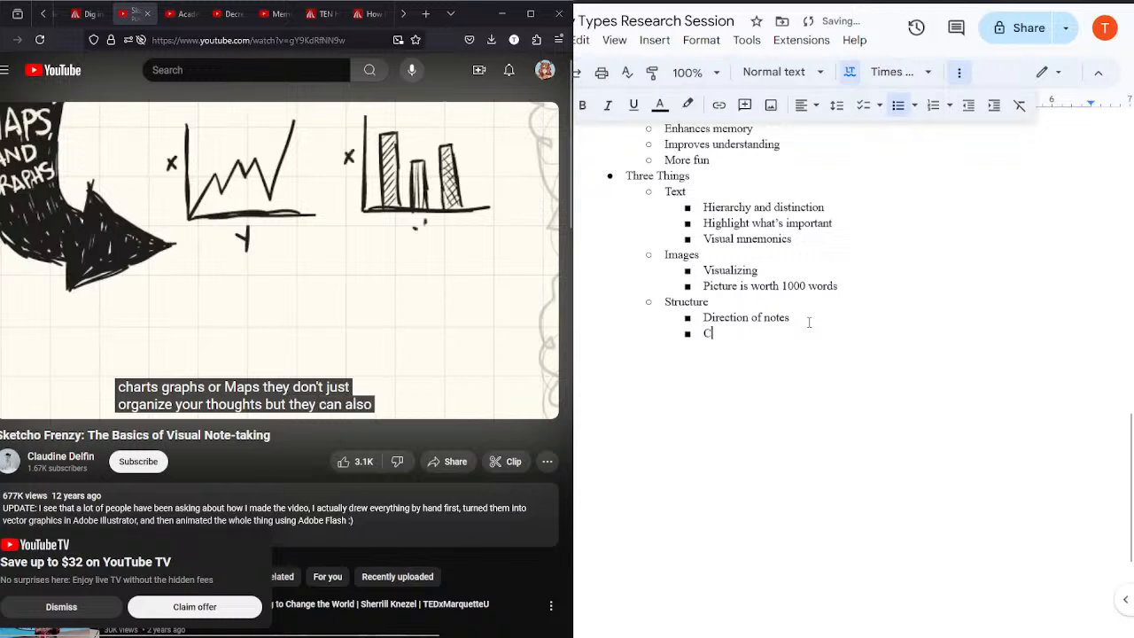
{"action": "type", "text": "harts, maps, graphs"}
{"action": "key", "text": "Return"}
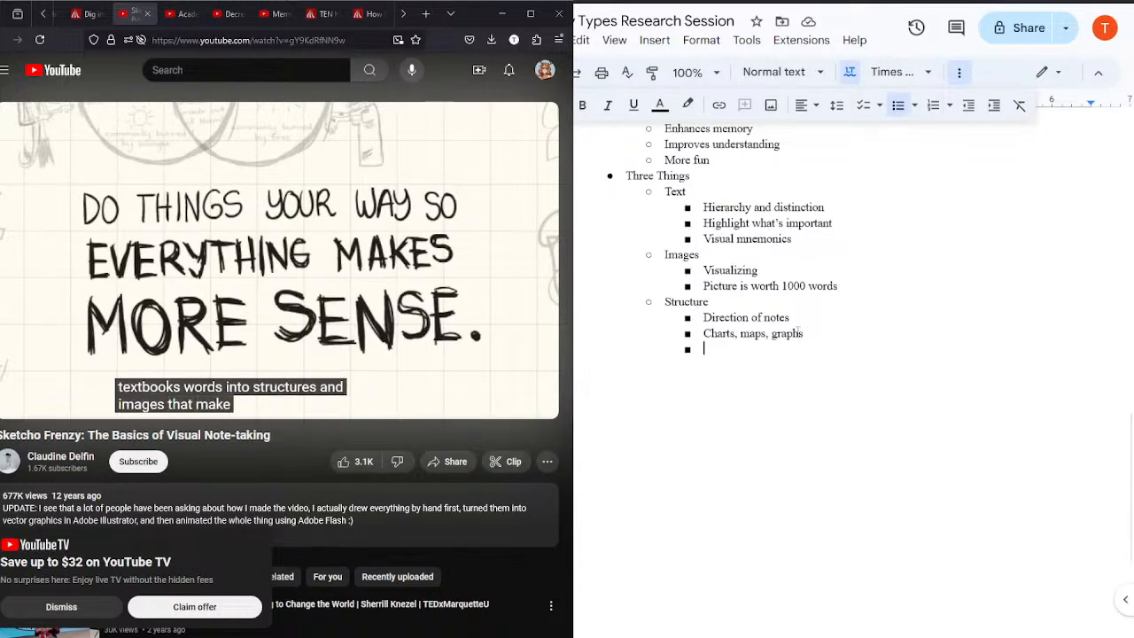
{"action": "type", "text": "M"}
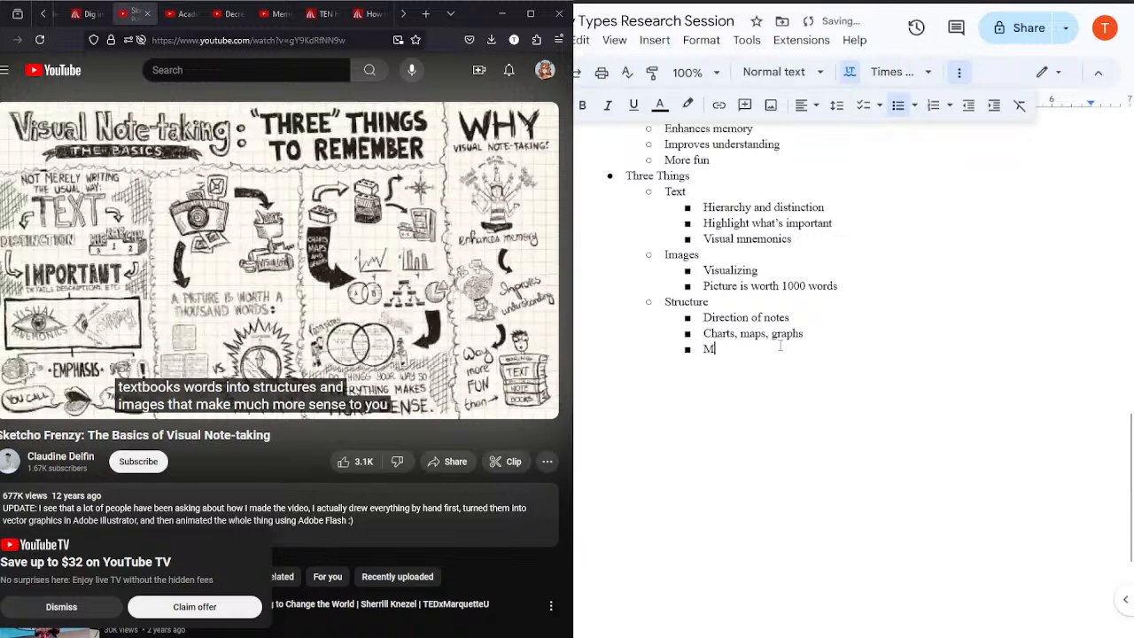
{"action": "type", "text": "ake info make more sense."}
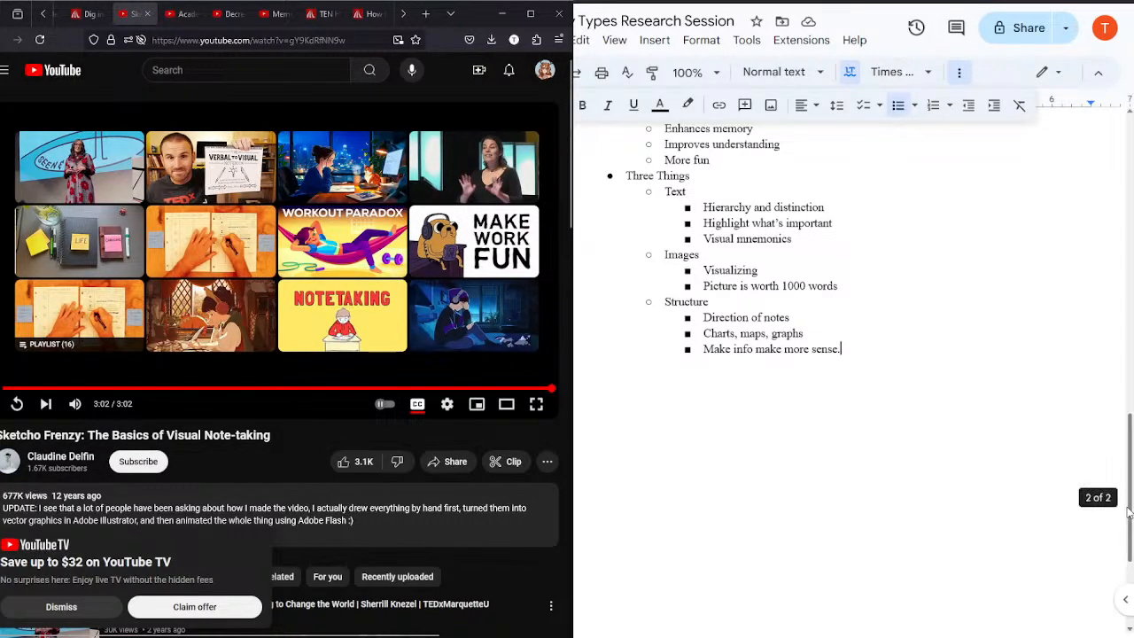
Step: Copy the visual note-taking heading with its bullets down to "Text", and paste it on a new page after the notes
{"action": "left_click_drag", "start_coordinate": [1129, 512], "coordinate": [1131, 479]}
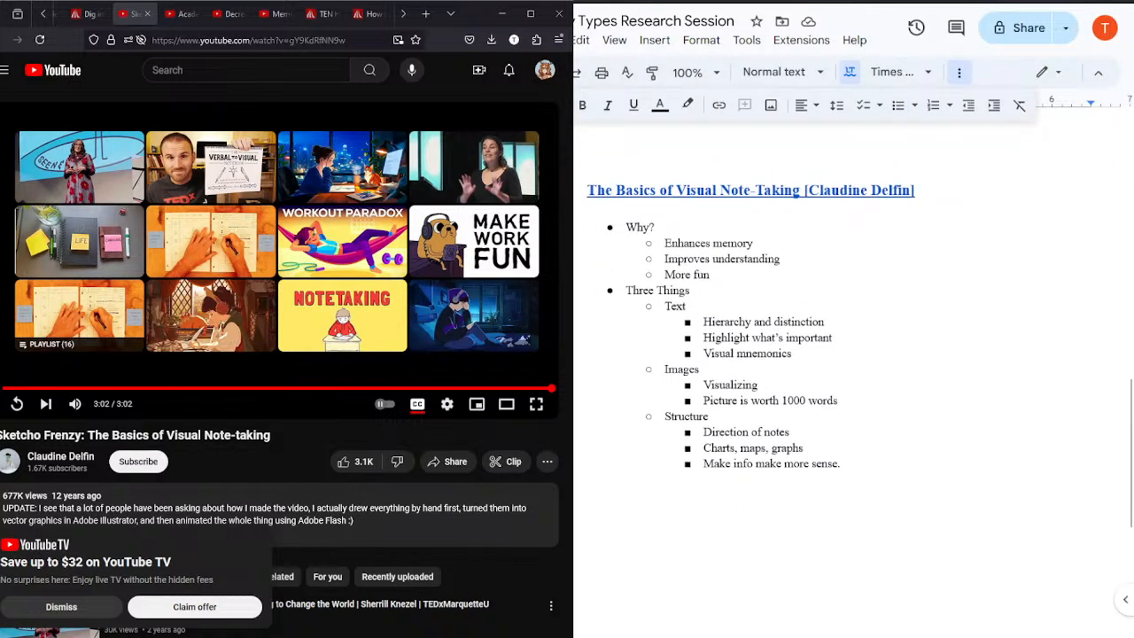
{"action": "left_click_drag", "start_coordinate": [588, 189], "coordinate": [885, 304]}
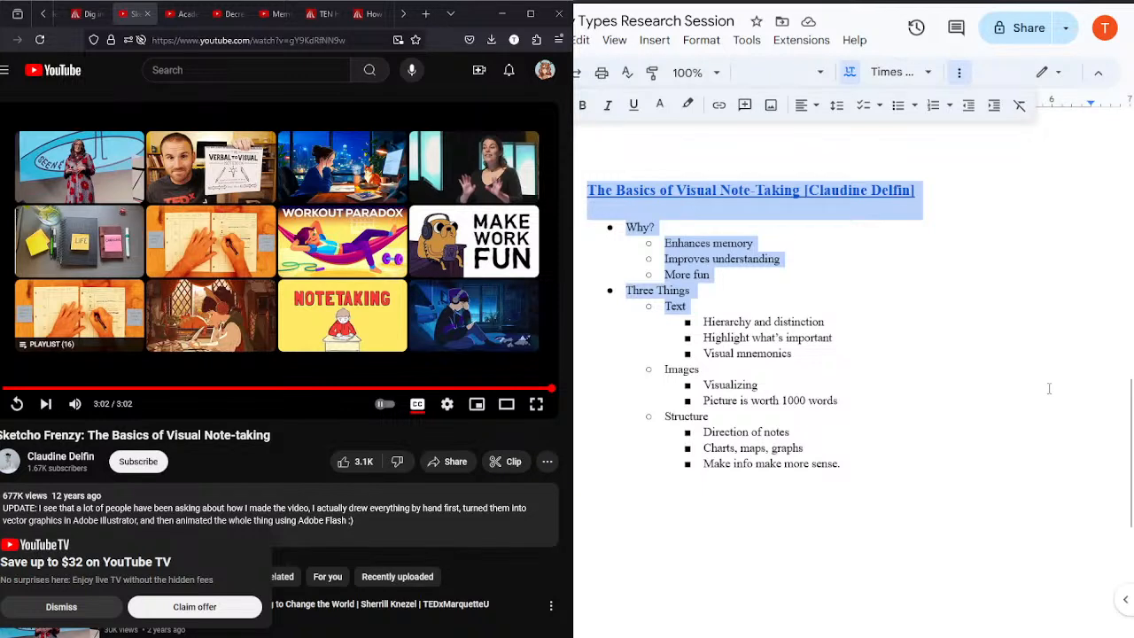
{"action": "left_click", "coordinate": [1087, 366]}
{"action": "left_click_drag", "start_coordinate": [1130, 420], "coordinate": [1130, 523]}
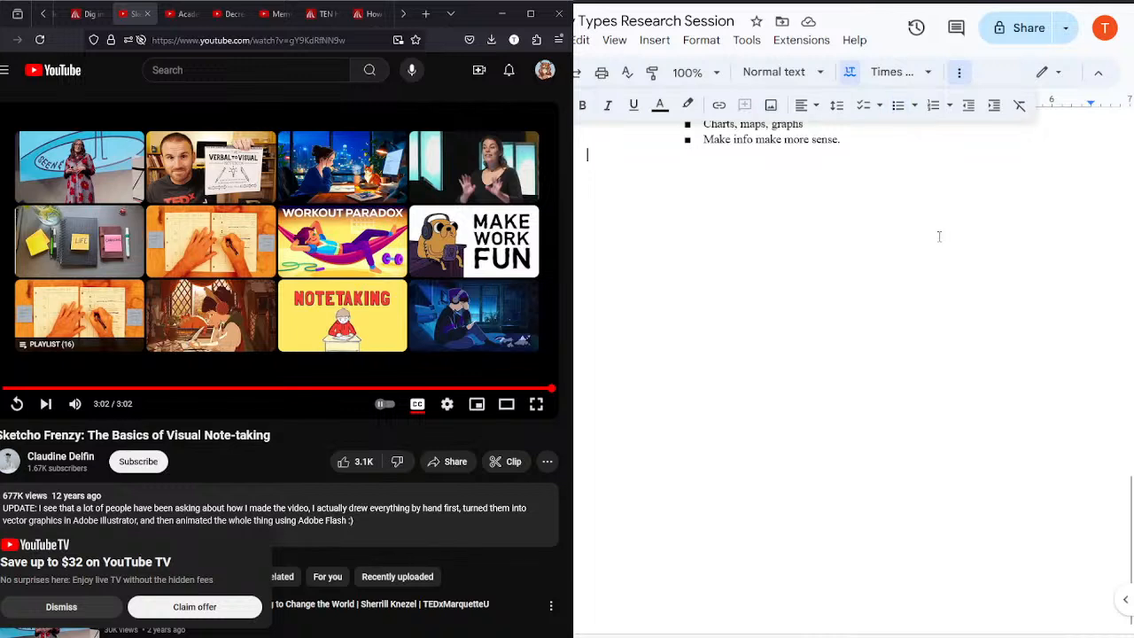
{"action": "key", "text": "ctrl+Return"}
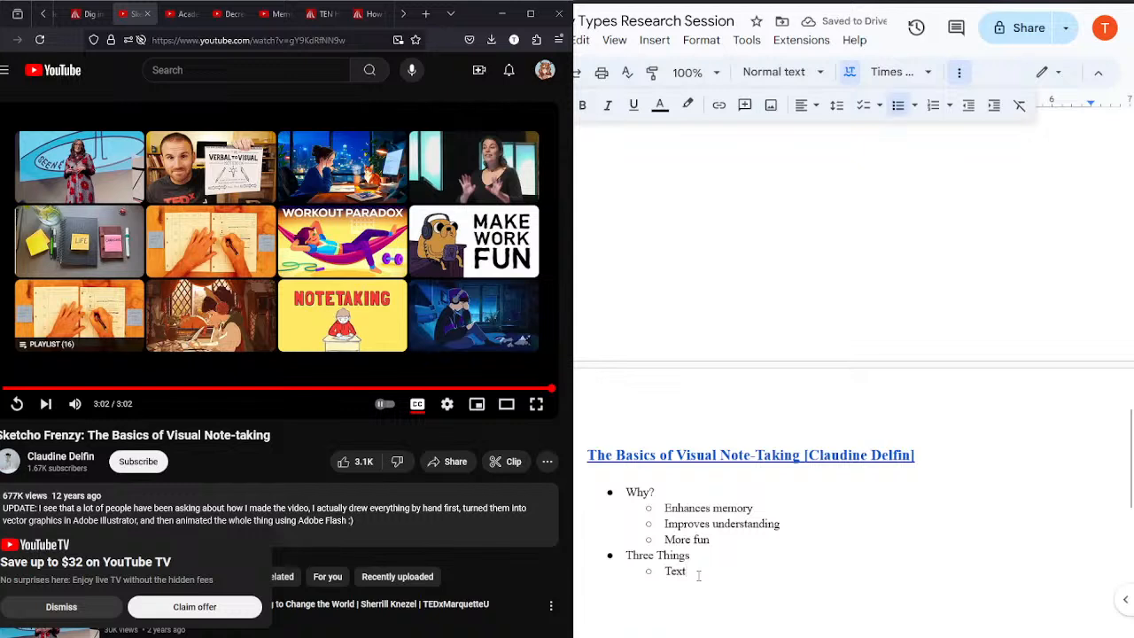
Step: Replace the pasted copy's bullets with the placeholder "aaa" and close the finished visual note-taking video
{"action": "left_click_drag", "start_coordinate": [698, 576], "coordinate": [624, 507]}
{"action": "type", "text": "aaa"}
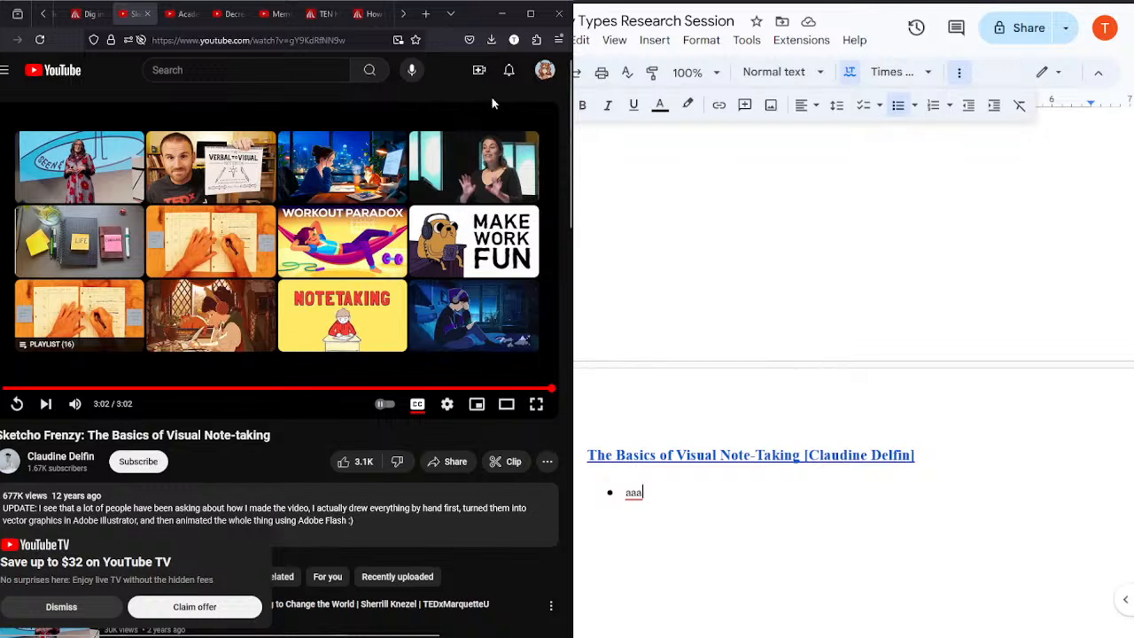
{"action": "left_click", "coordinate": [147, 13]}
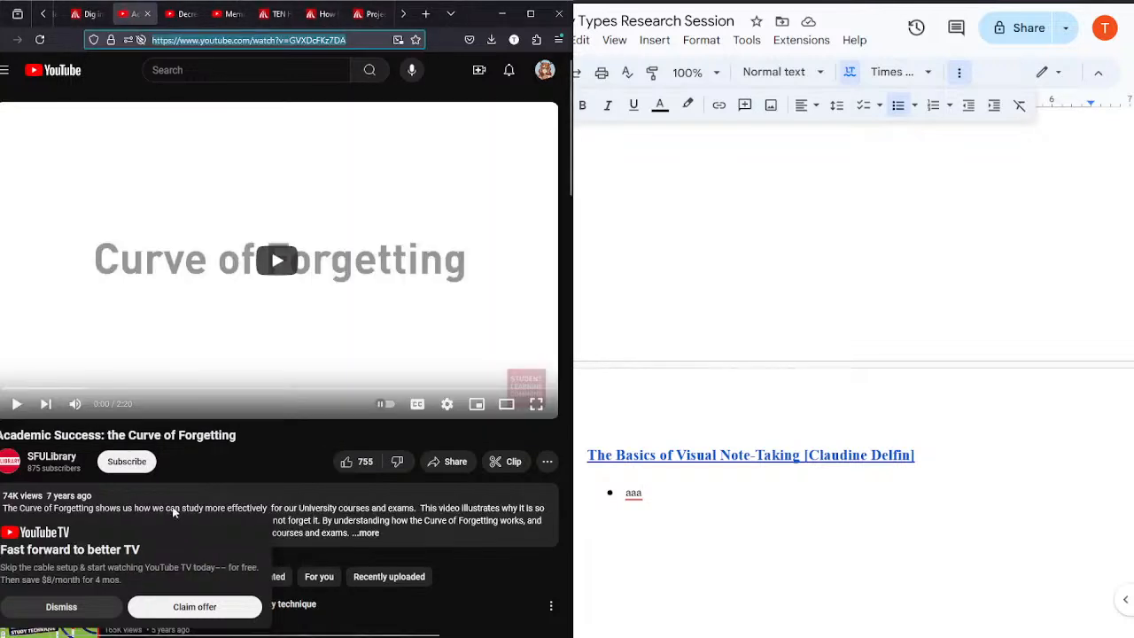
Step: Replace the pasted copy's linked heading with the title "Academic Success: the Curve of Forgetting"
{"action": "triple_click", "coordinate": [964, 461]}
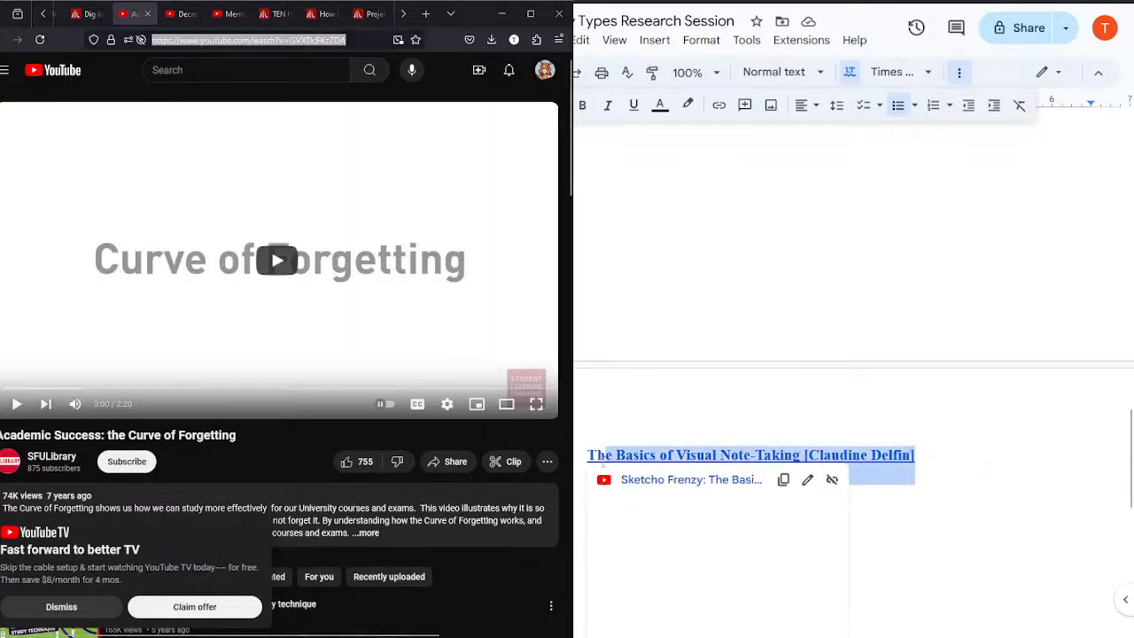
{"action": "type", "text": "A"}
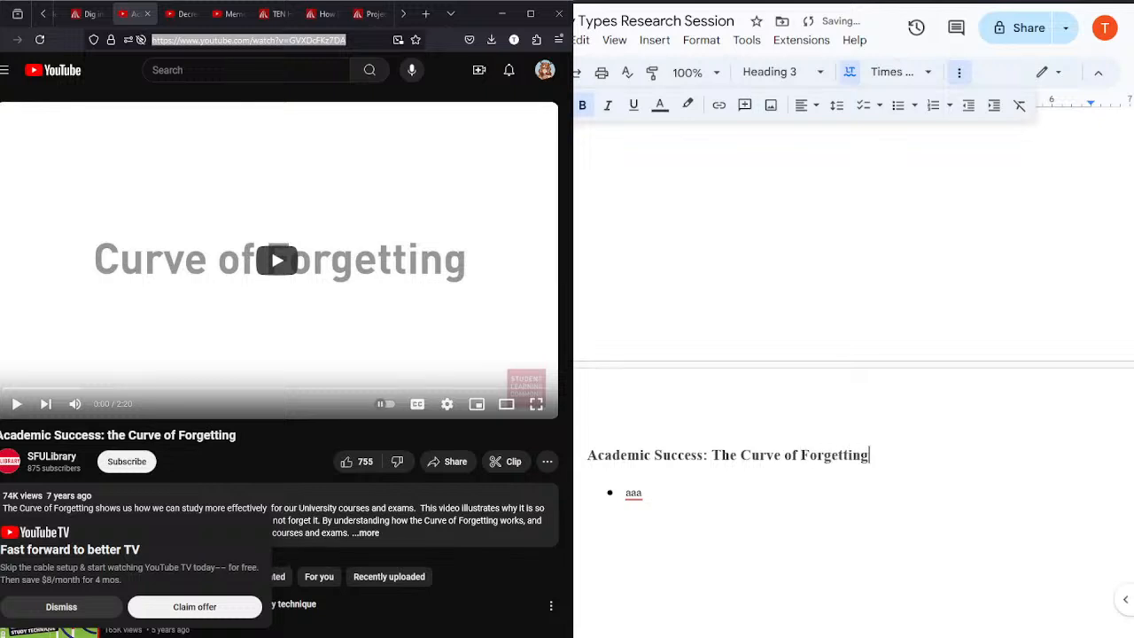
{"action": "key", "text": "BackSpace"}
{"action": "type", "text": "t"}
{"action": "key", "text": "End"}
Step: Link the "Academic Success: the Curve of Forgetting" heading to the YouTube video's web address
{"action": "scroll", "coordinate": [1129, 467], "scroll_direction": "down", "scroll_amount": 3}
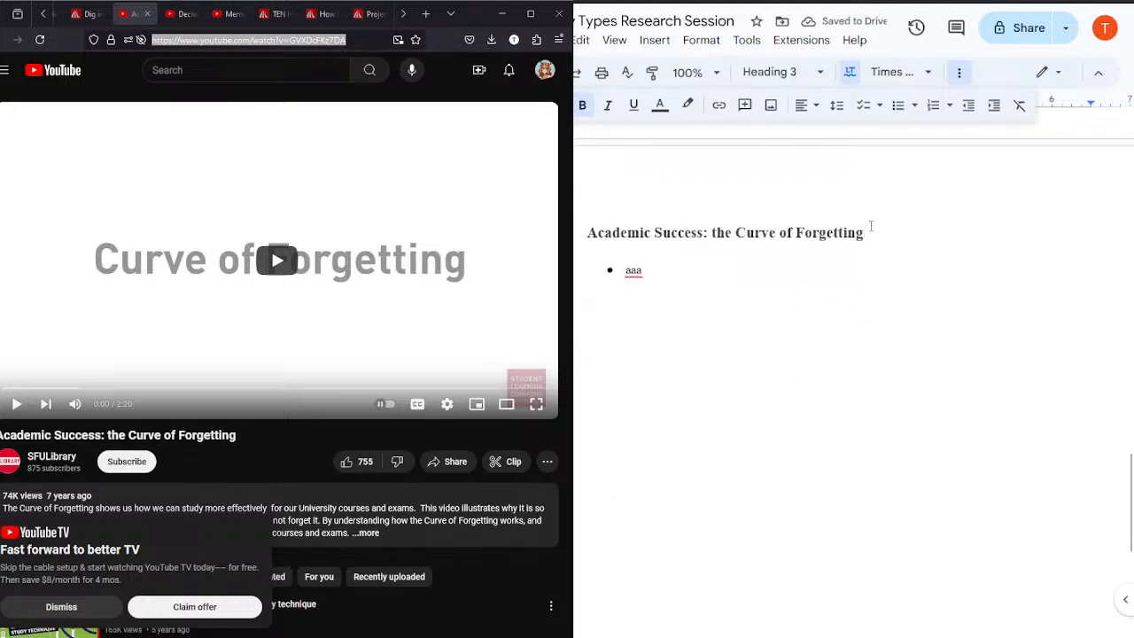
{"action": "left_click_drag", "start_coordinate": [871, 226], "coordinate": [584, 235]}
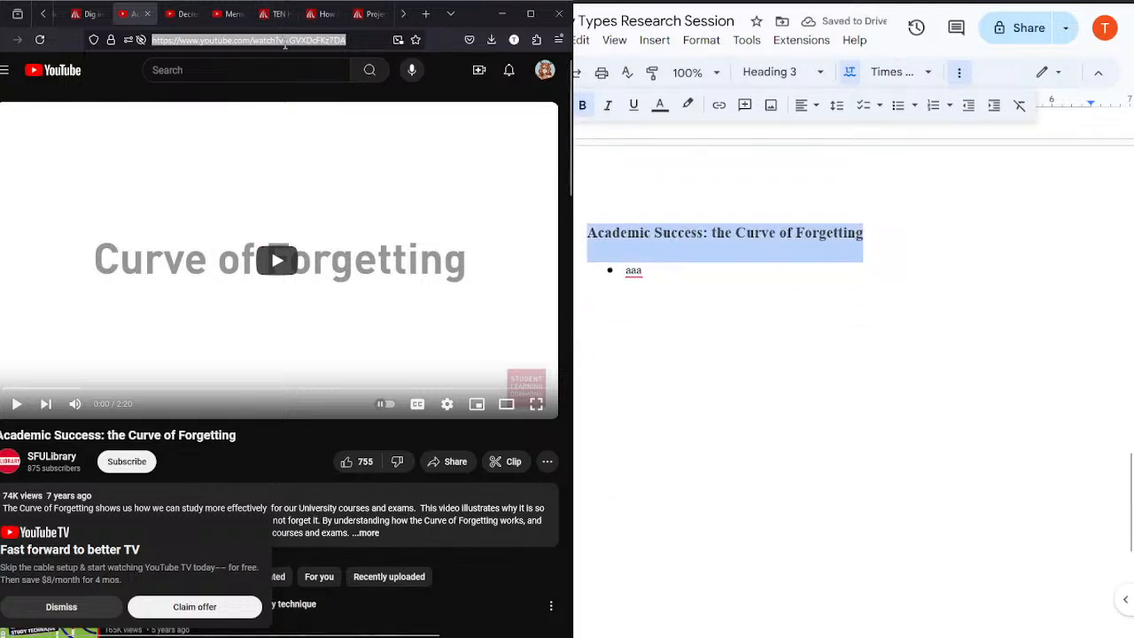
{"action": "left_click", "coordinate": [284, 41]}
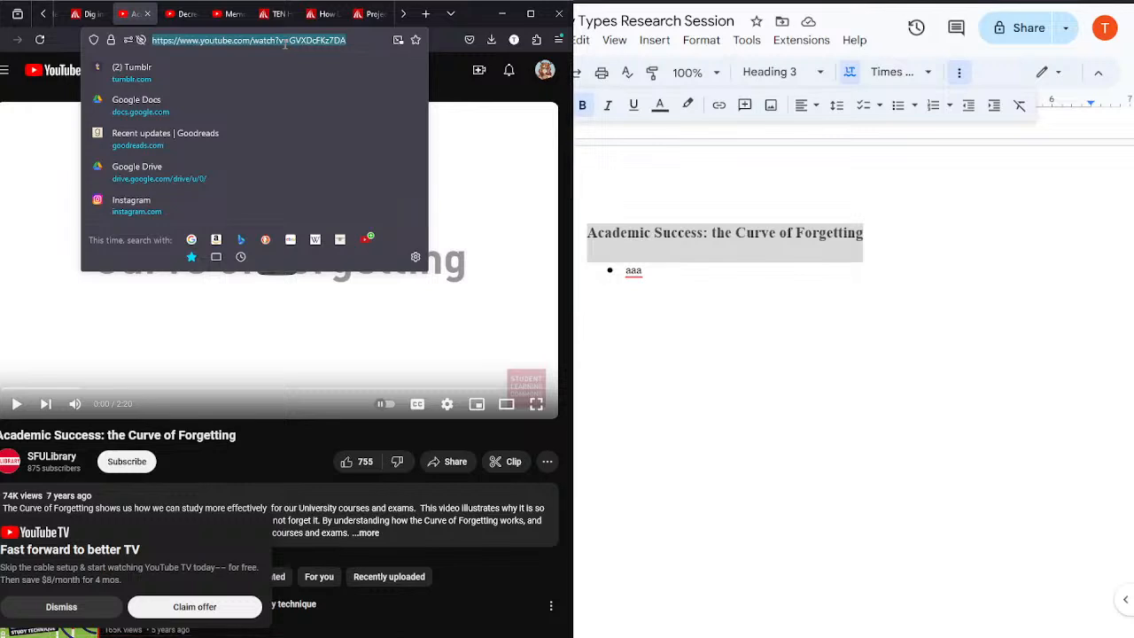
{"action": "left_click", "coordinate": [718, 106]}
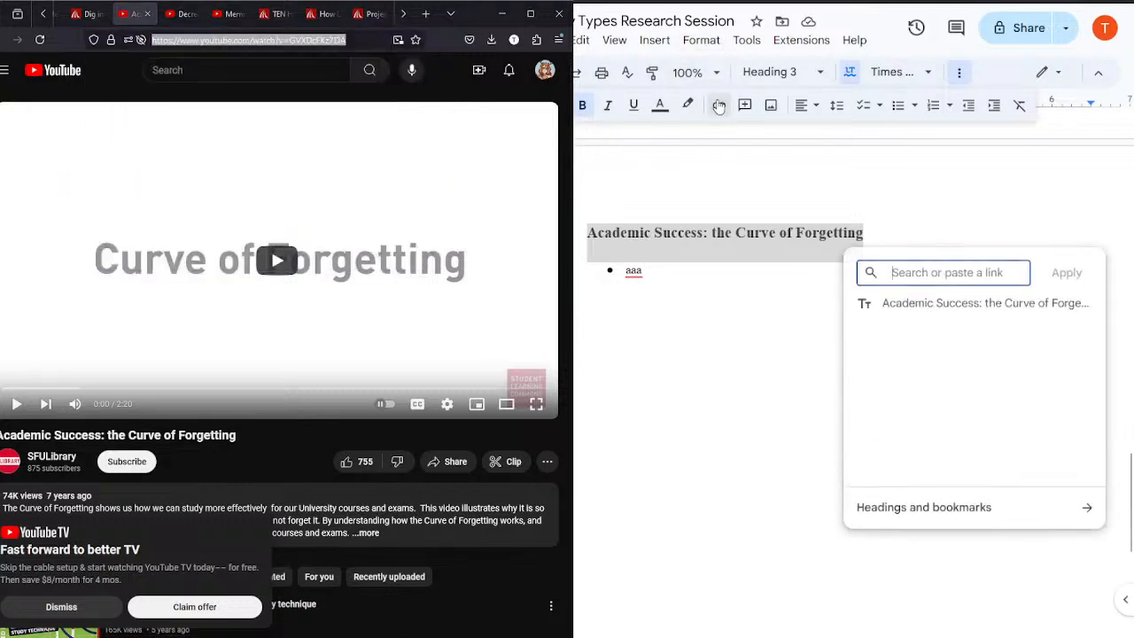
{"action": "type", "text": "https://www.youtube.com/watch?v=GVXDcFKz7DA"}
{"action": "key", "text": "Return"}
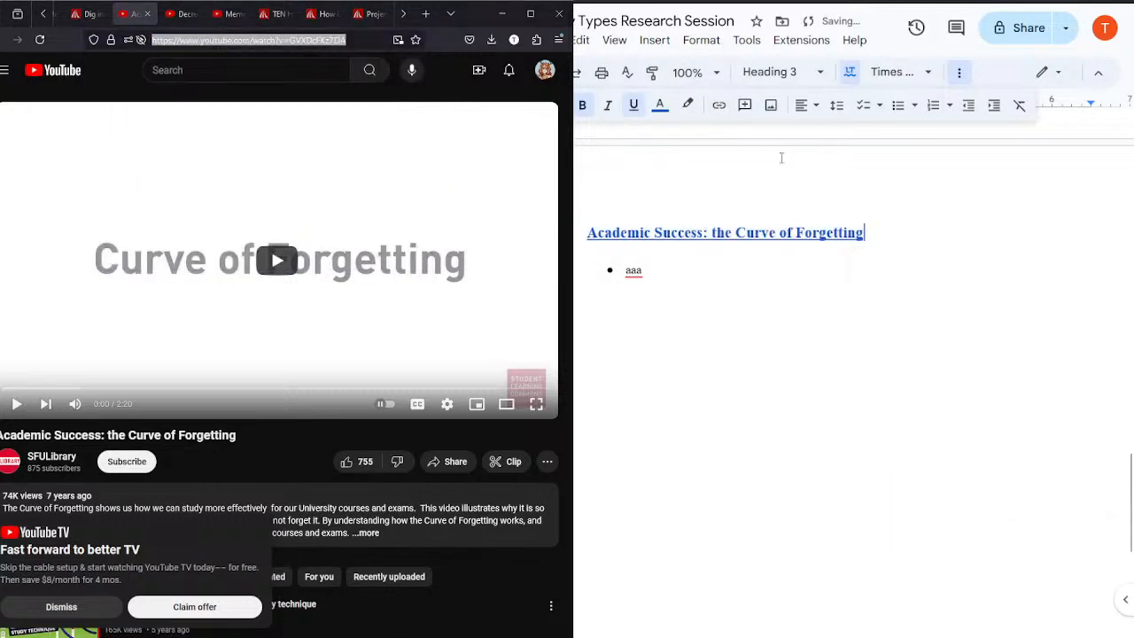
{"action": "left_click", "coordinate": [653, 285]}
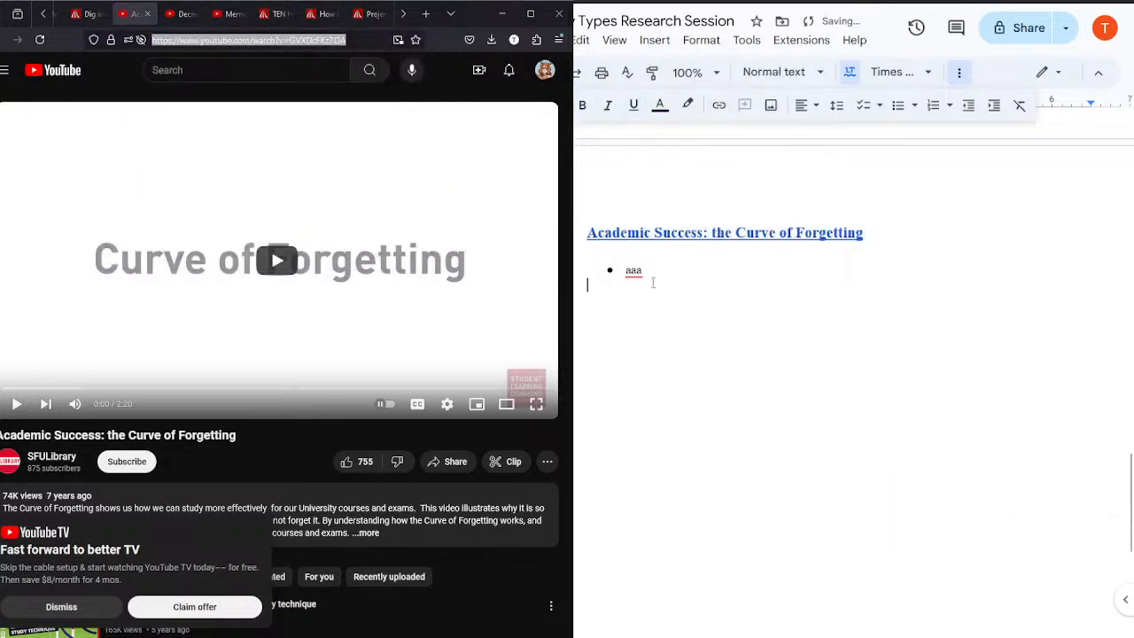
Step: Play the Curve of Forgetting video with captions on and the playback speed set to 1.25
{"action": "left_click", "coordinate": [417, 404]}
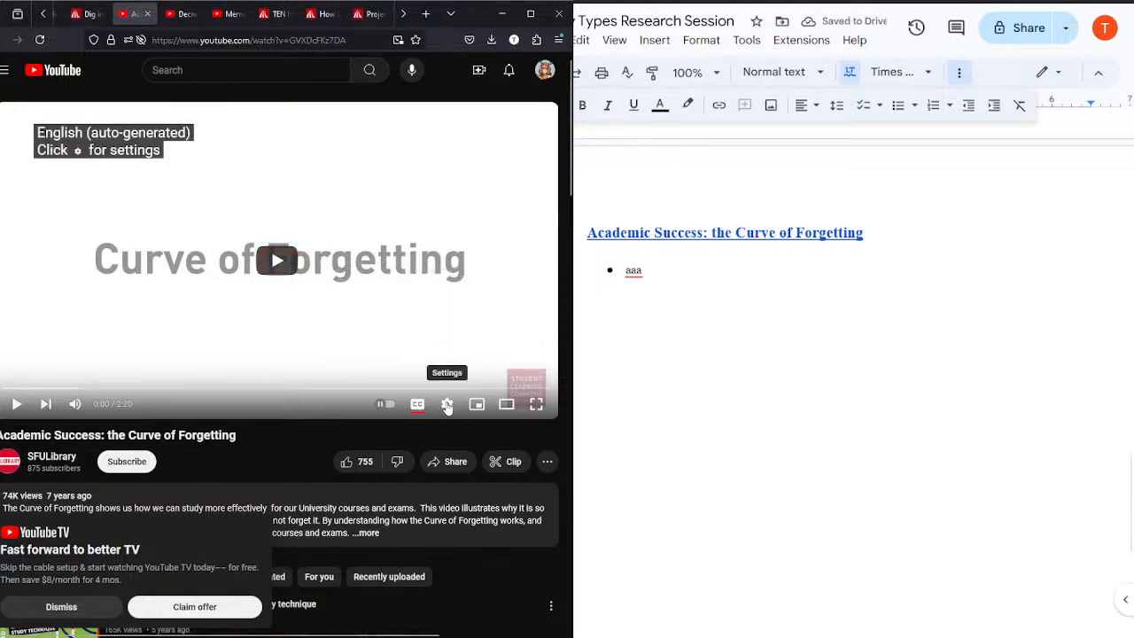
{"action": "left_click", "coordinate": [447, 405]}
{"action": "left_click", "coordinate": [63, 608]}
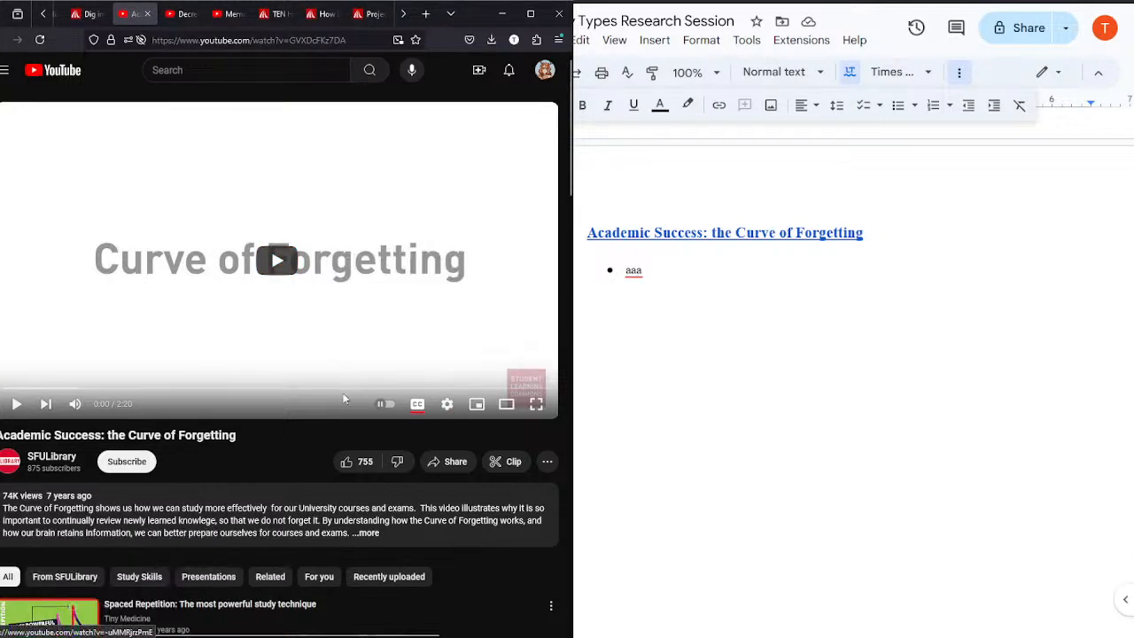
{"action": "left_click", "coordinate": [448, 406]}
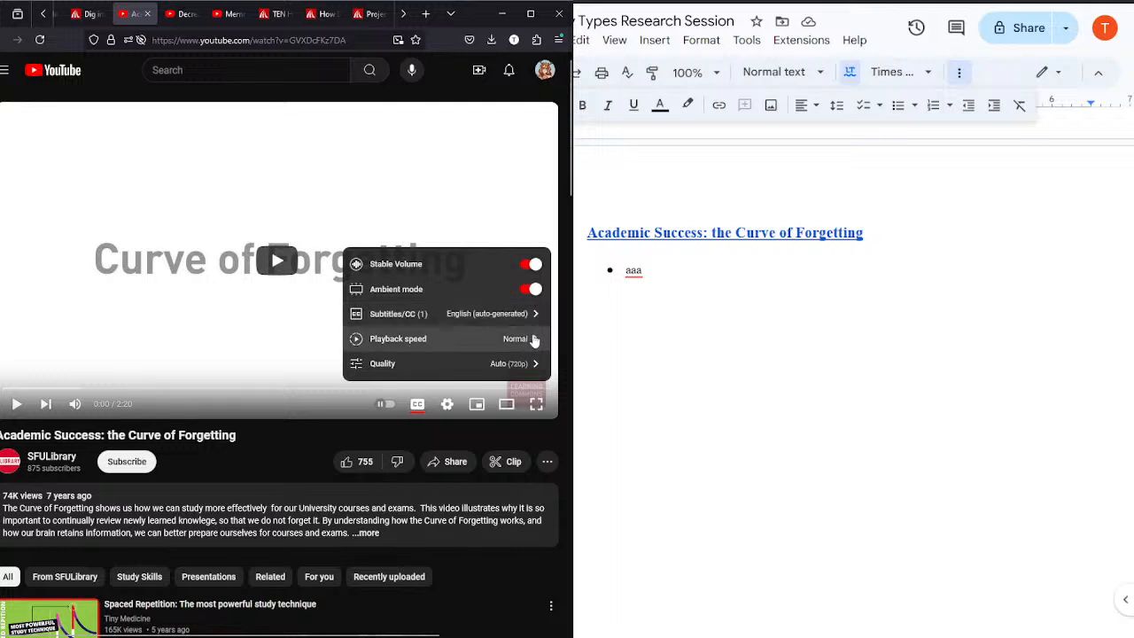
{"action": "left_click", "coordinate": [531, 338]}
{"action": "left_click", "coordinate": [459, 310]}
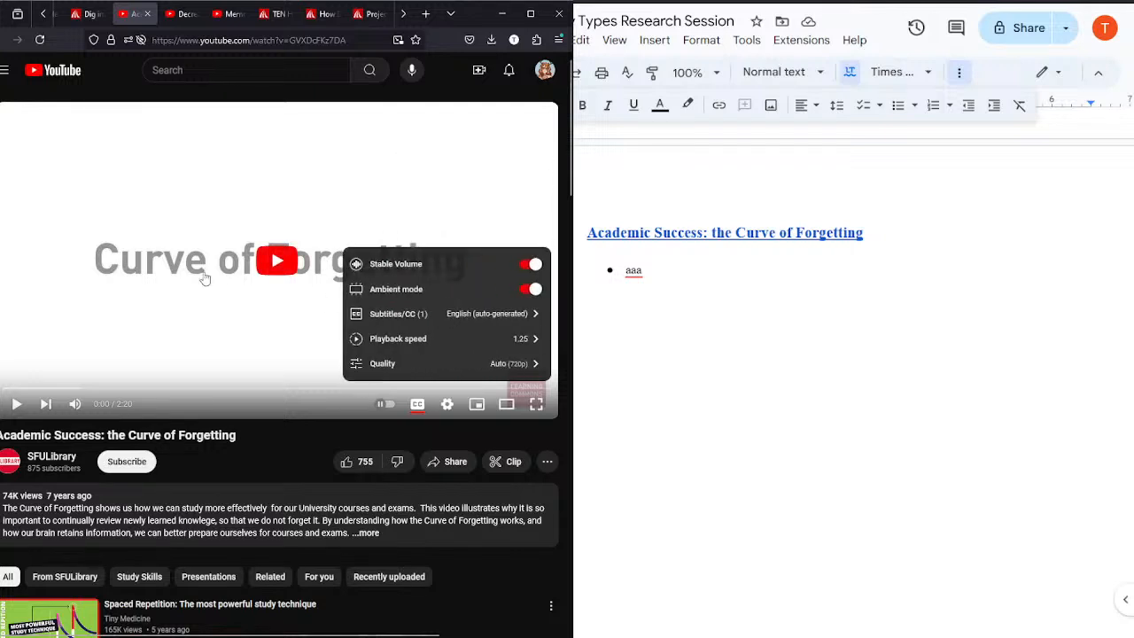
{"action": "left_click", "coordinate": [204, 279]}
{"action": "left_click", "coordinate": [204, 279]}
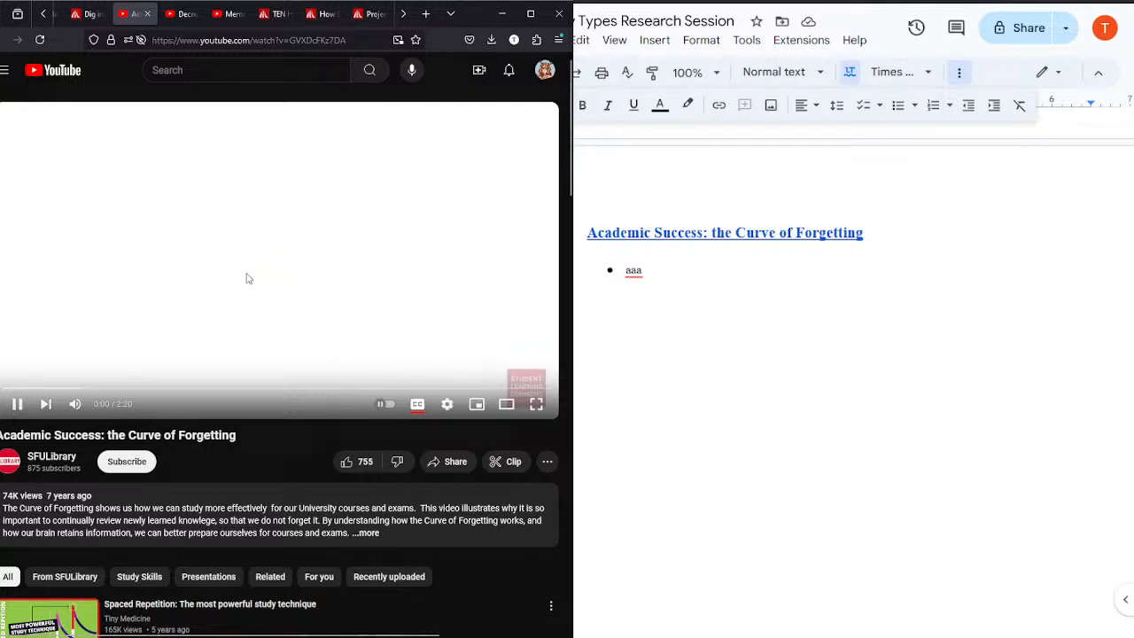
Step: Replace the placeholder "aaa" with the bullet "How memory works over time"
{"action": "left_click", "coordinate": [666, 272]}
{"action": "key", "text": "BackSpace"}
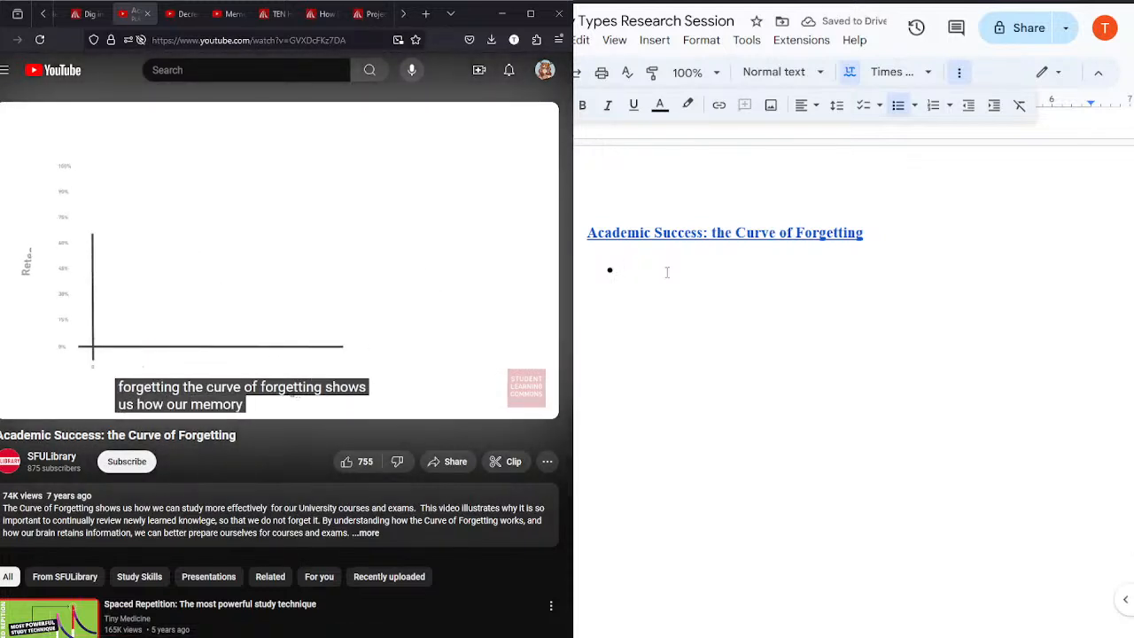
{"action": "type", "text": "How memor"}
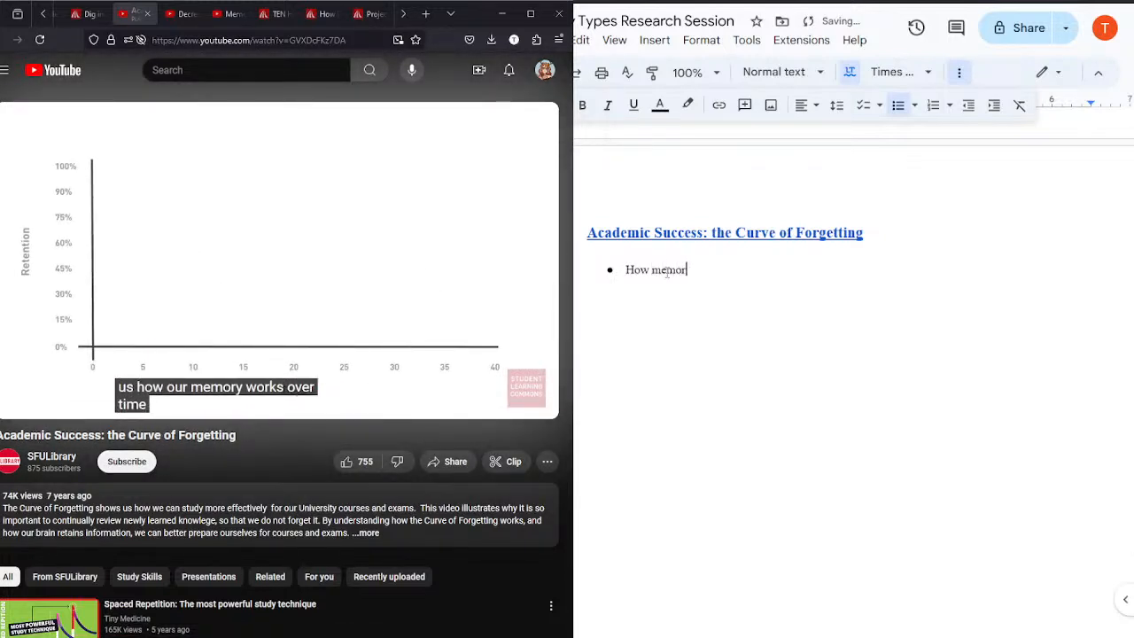
{"action": "type", "text": "y works over time"}
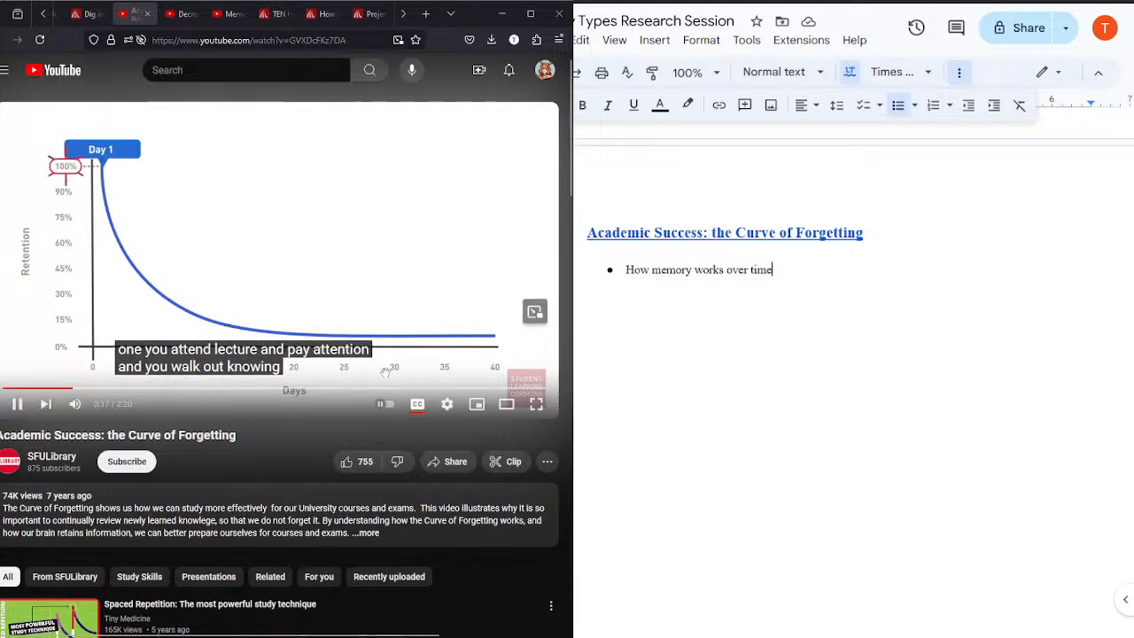
{"action": "left_click", "coordinate": [417, 404]}
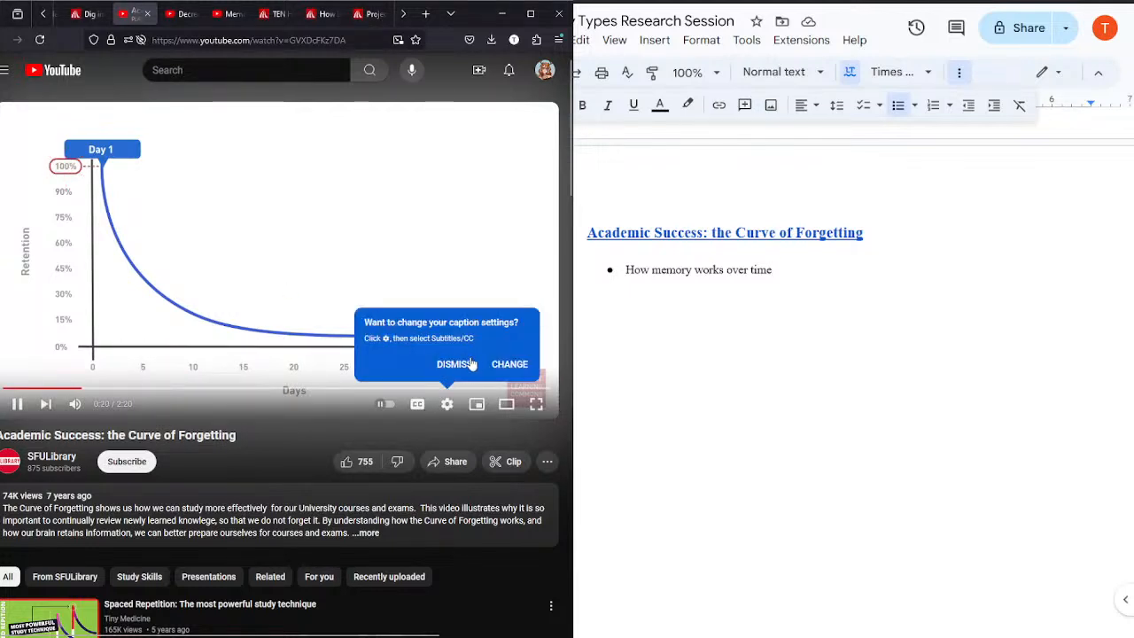
{"action": "left_click", "coordinate": [471, 364]}
{"action": "left_click", "coordinate": [271, 254]}
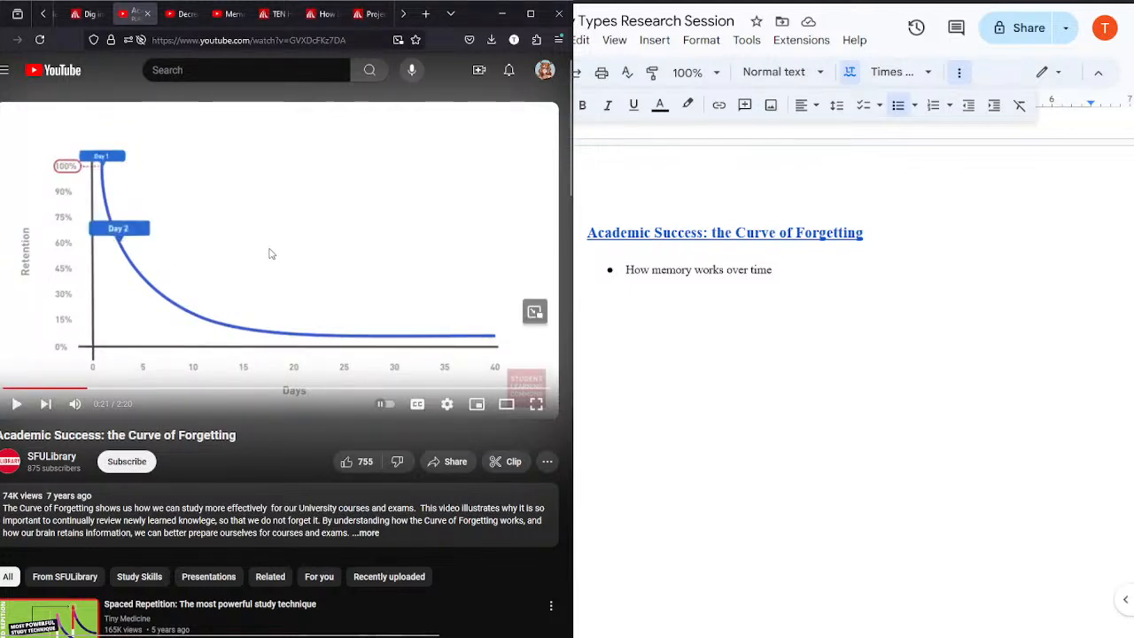
{"action": "left_click", "coordinate": [271, 254]}
{"action": "left_click", "coordinate": [417, 403]}
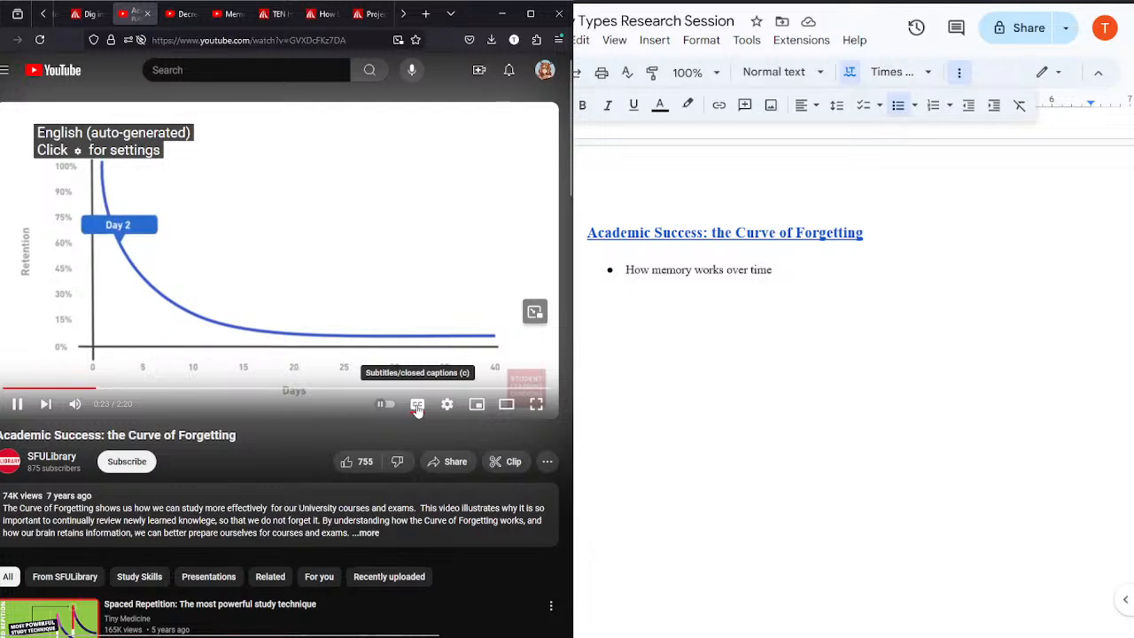
{"action": "left_click", "coordinate": [232, 193]}
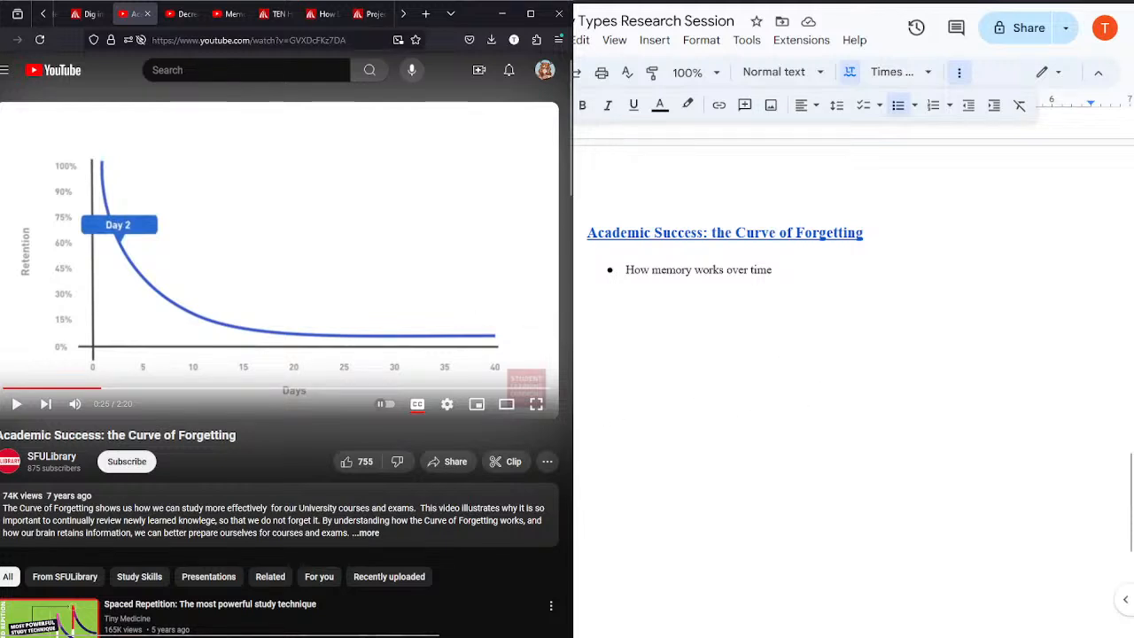
{"action": "left_click", "coordinate": [321, 278]}
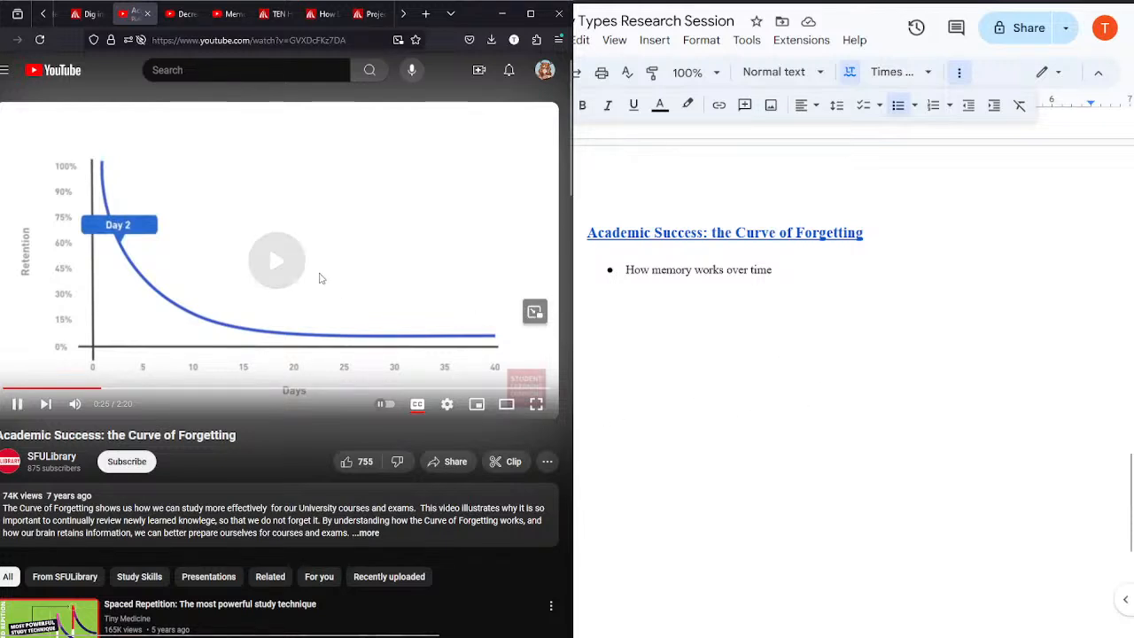
Step: Pause the video and add the nested bullet "Exponential loss" under "How memory works over time"
{"action": "left_click", "coordinate": [808, 273]}
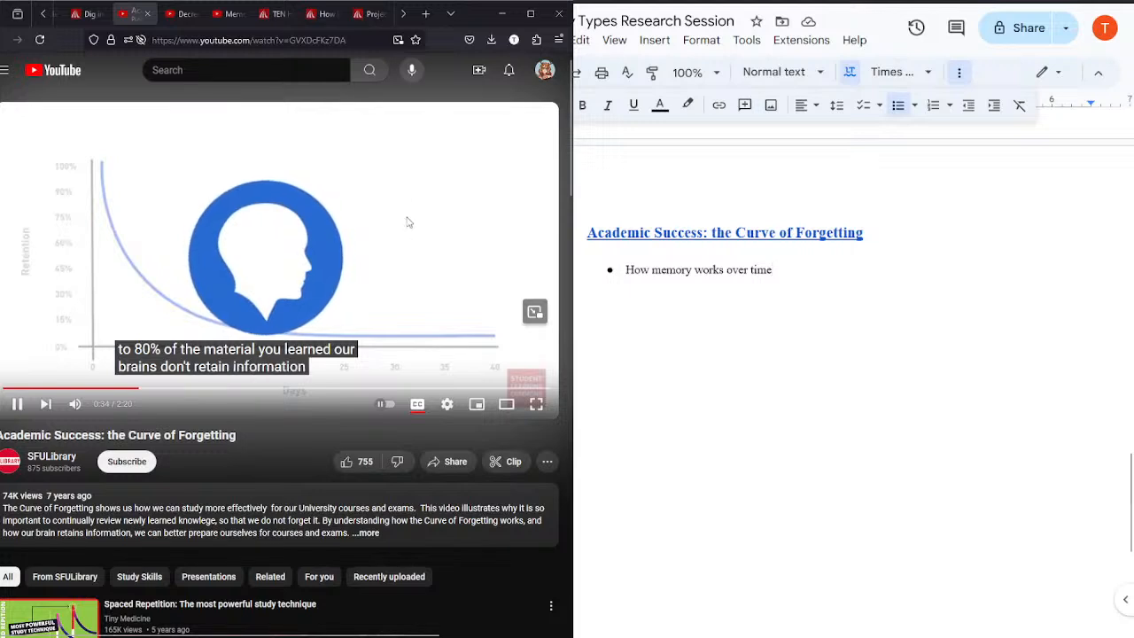
{"action": "key", "text": "Return"}
{"action": "key", "text": "Tab"}
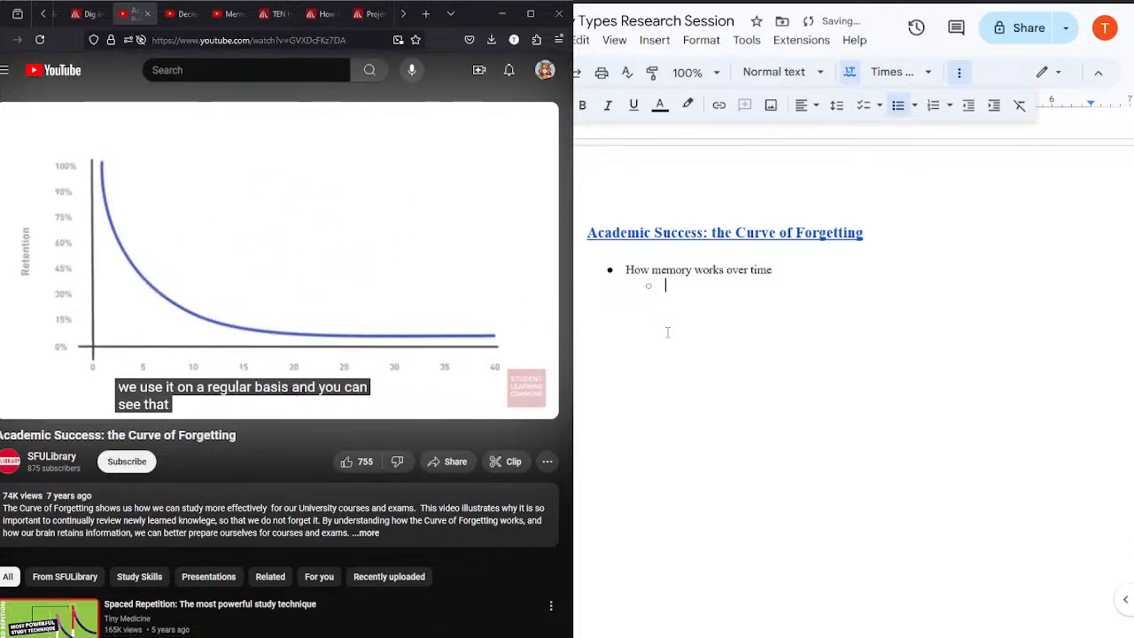
{"action": "left_click", "coordinate": [270, 274]}
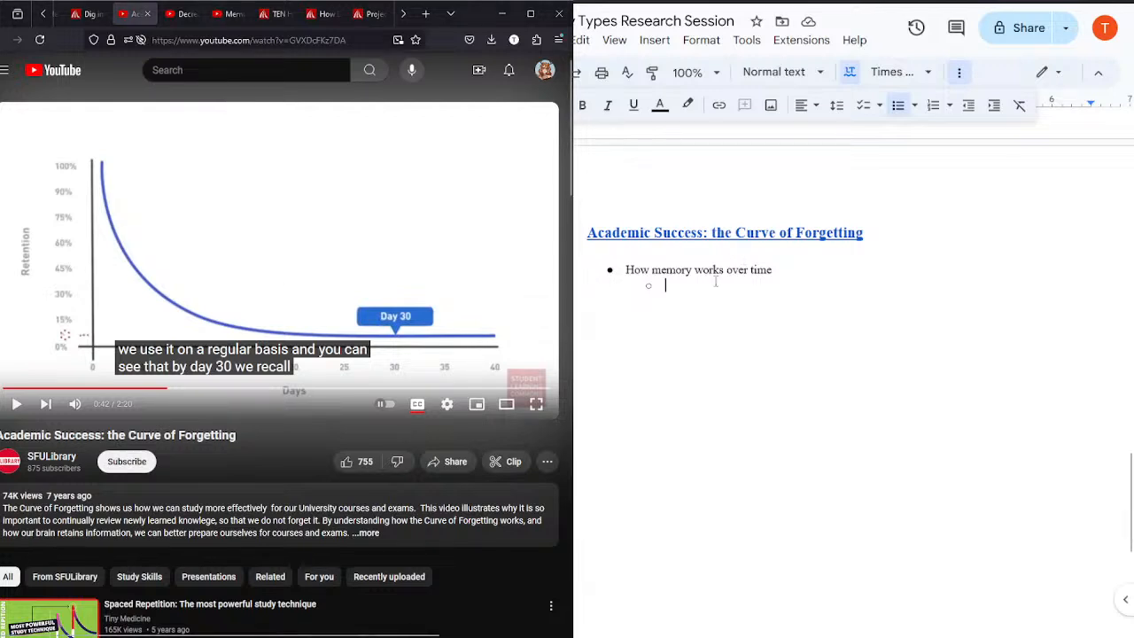
{"action": "key", "text": "BackSpace"}
{"action": "key", "text": "BackSpace"}
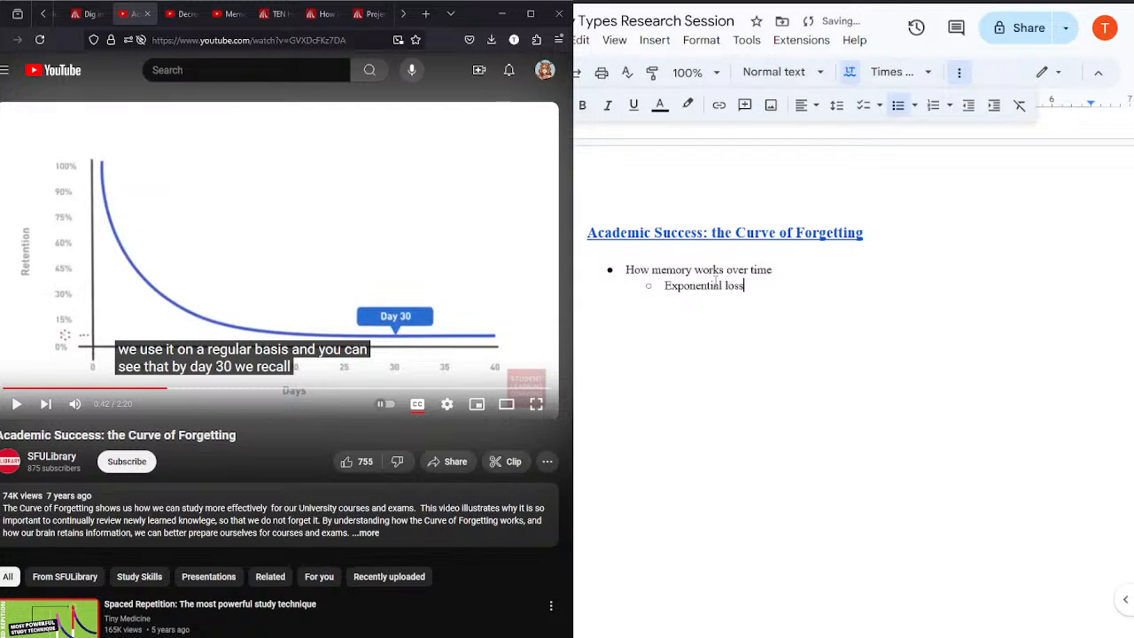
Step: Resume the video and start a new top-level bullet with "Panic +" below "Exponential loss"
{"action": "left_click", "coordinate": [220, 259]}
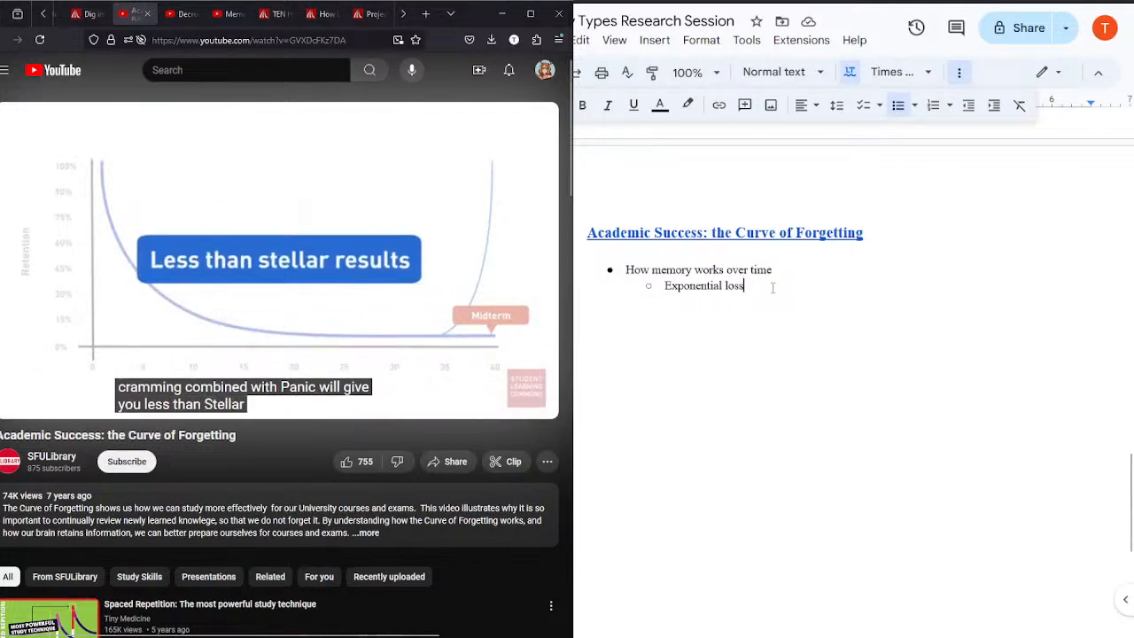
{"action": "key", "text": "Return"}
{"action": "key", "text": "Return"}
{"action": "type", "text": "Panic +"}
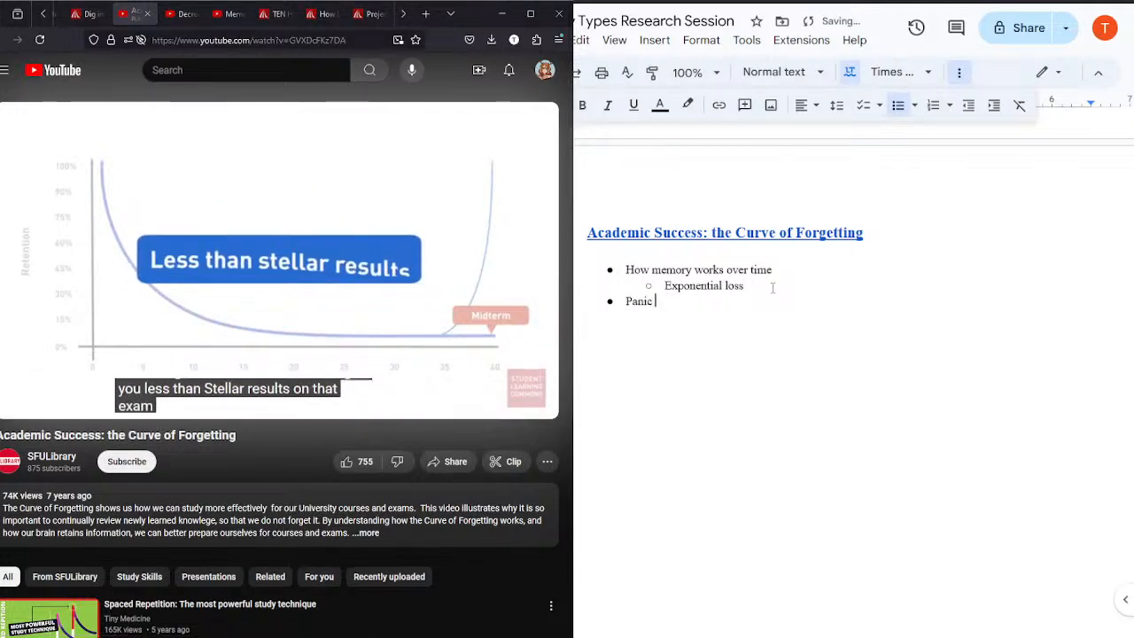
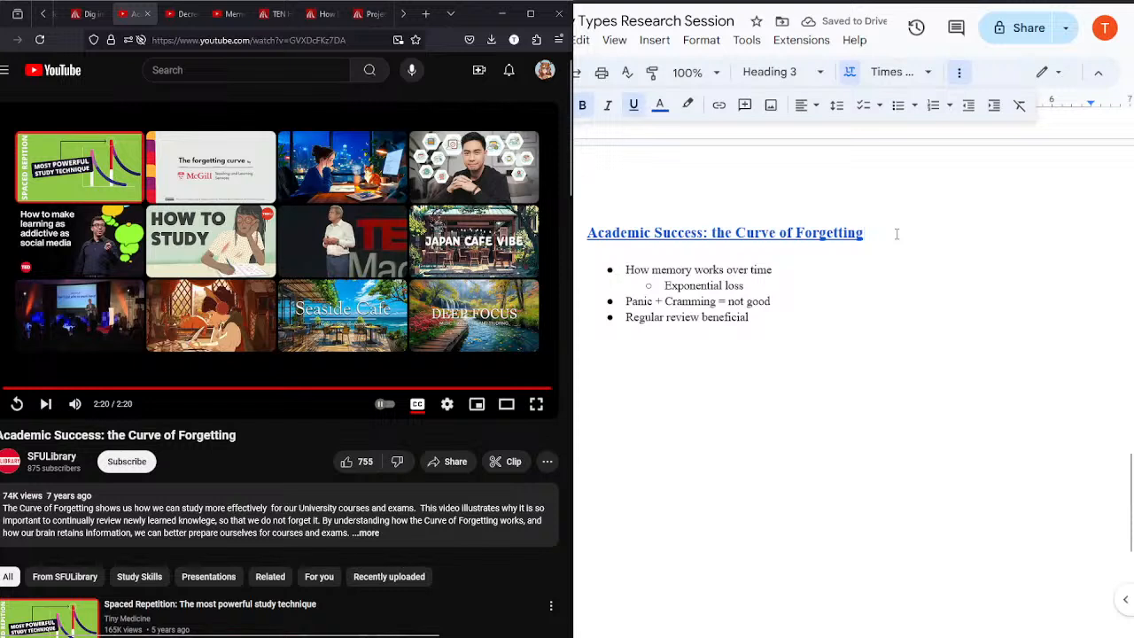
Step: Append the channel name "[SFULibrary]" to the "Academic Success: the Curve of Forgetting" heading
{"action": "key", "text": "BackSpace"}
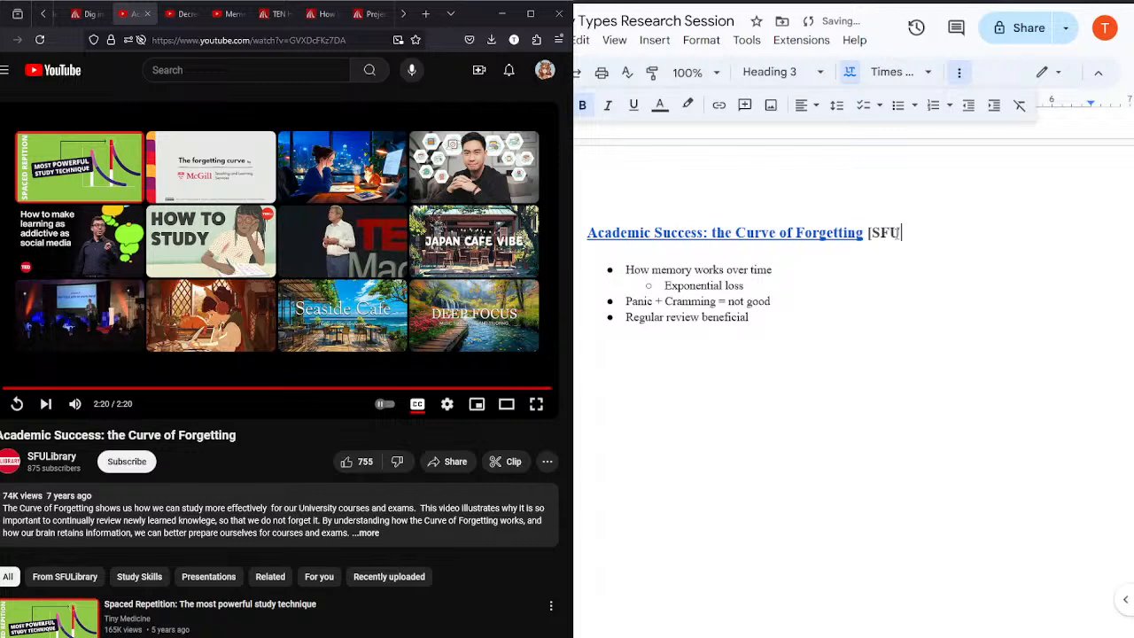
{"action": "type", "text": "[SFULibrary]"}
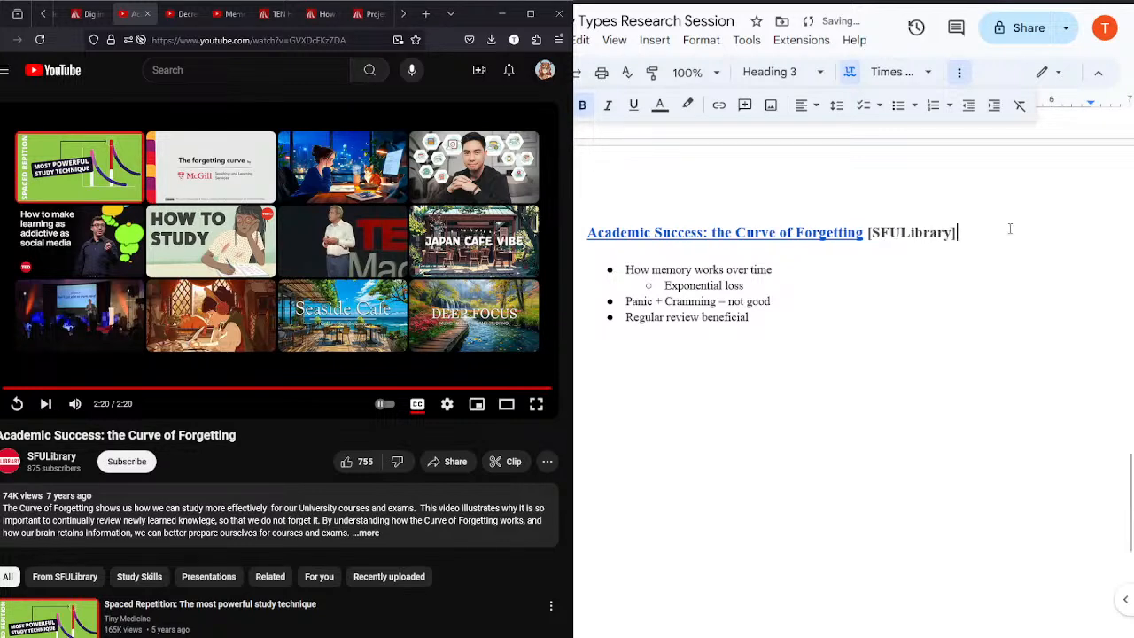
Step: Link the whole heading, including "[SFULibrary]", to the Curve of Forgetting video's YouTube address
{"action": "left_click_drag", "start_coordinate": [1009, 230], "coordinate": [584, 209]}
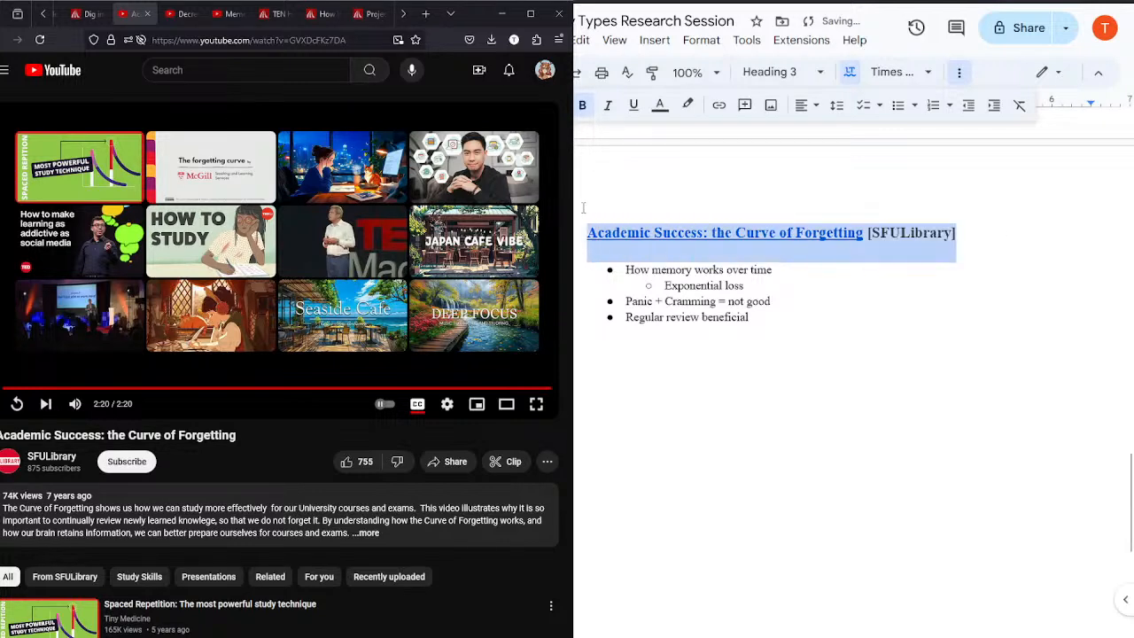
{"action": "left_click", "coordinate": [713, 107]}
{"action": "key", "text": "ctrl+v"}
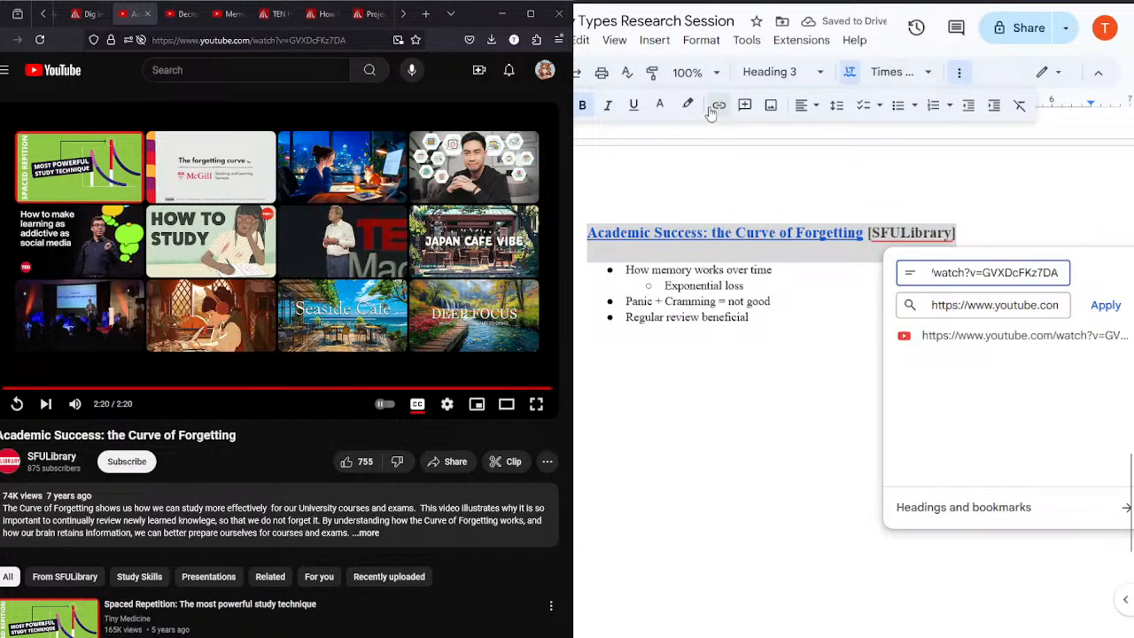
{"action": "key", "text": "ctrl+z"}
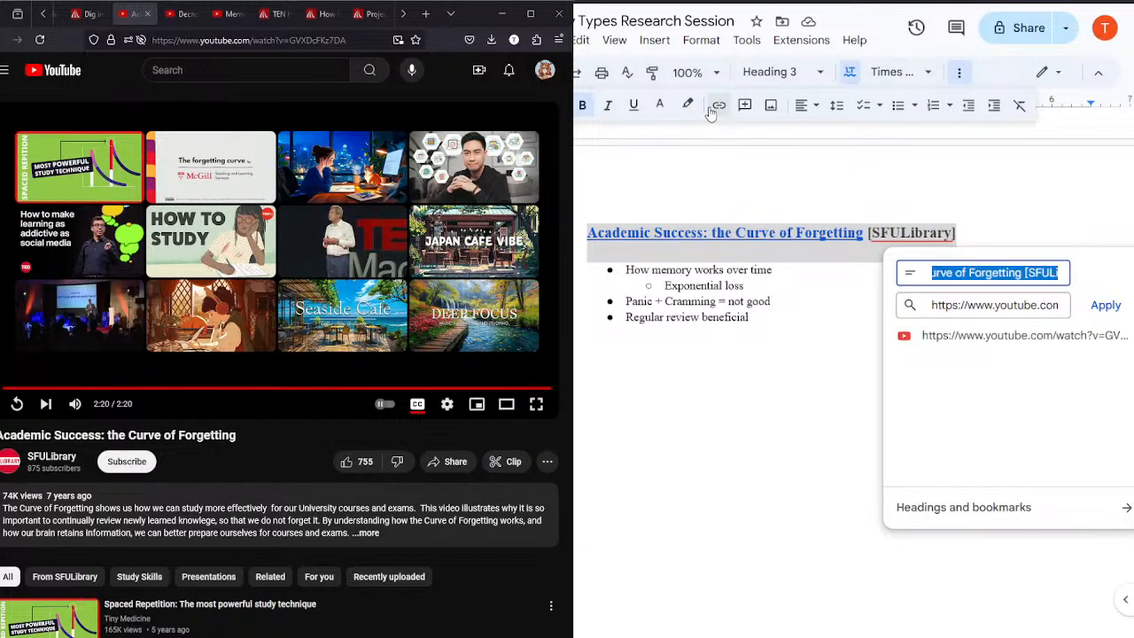
{"action": "triple_click", "coordinate": [968, 305]}
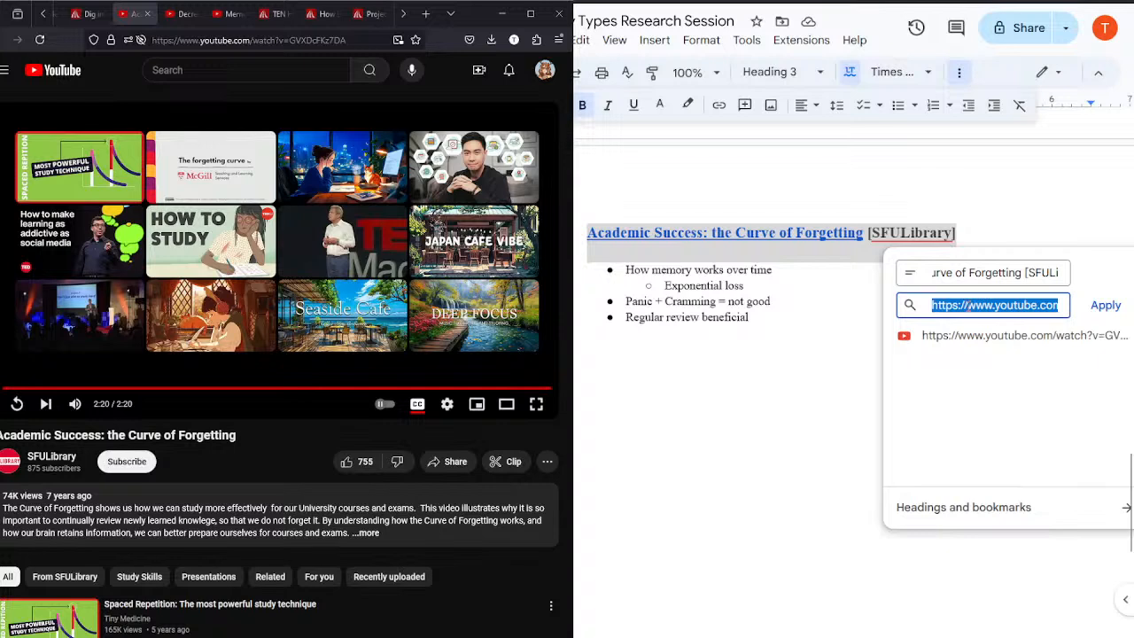
{"action": "type", "text": "https://www.youtube.com/watch?v=GVXDcFKz7DA"}
{"action": "key", "text": "Return"}
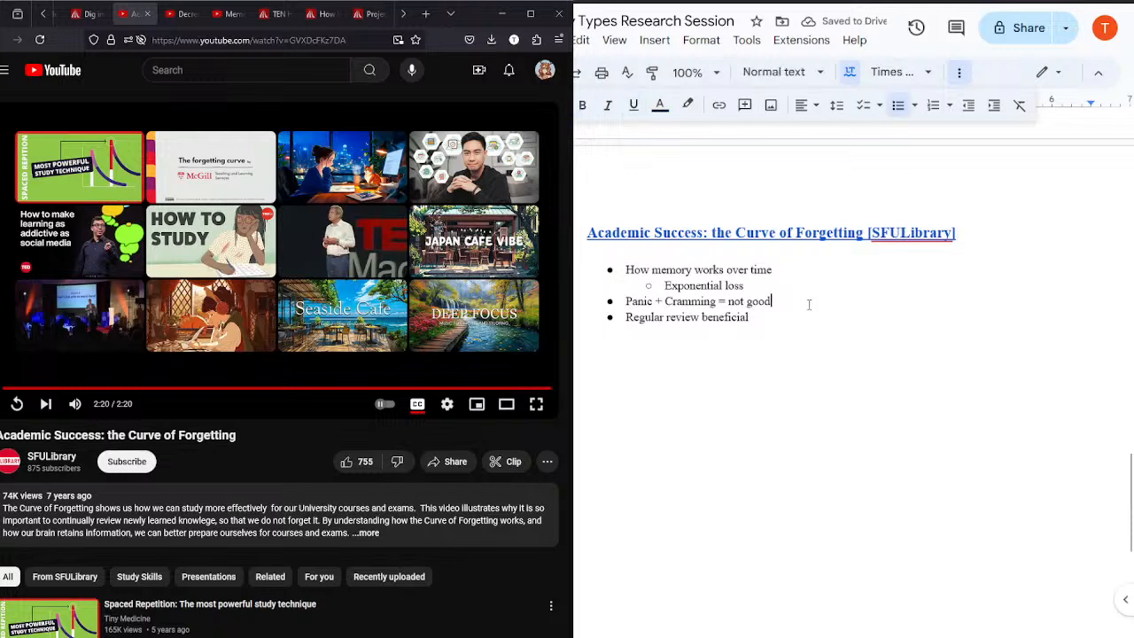
Step: Copy the Curve of Forgetting heading with its first bullet and nested bullet onto a new page below the notes
{"action": "left_click", "coordinate": [767, 323]}
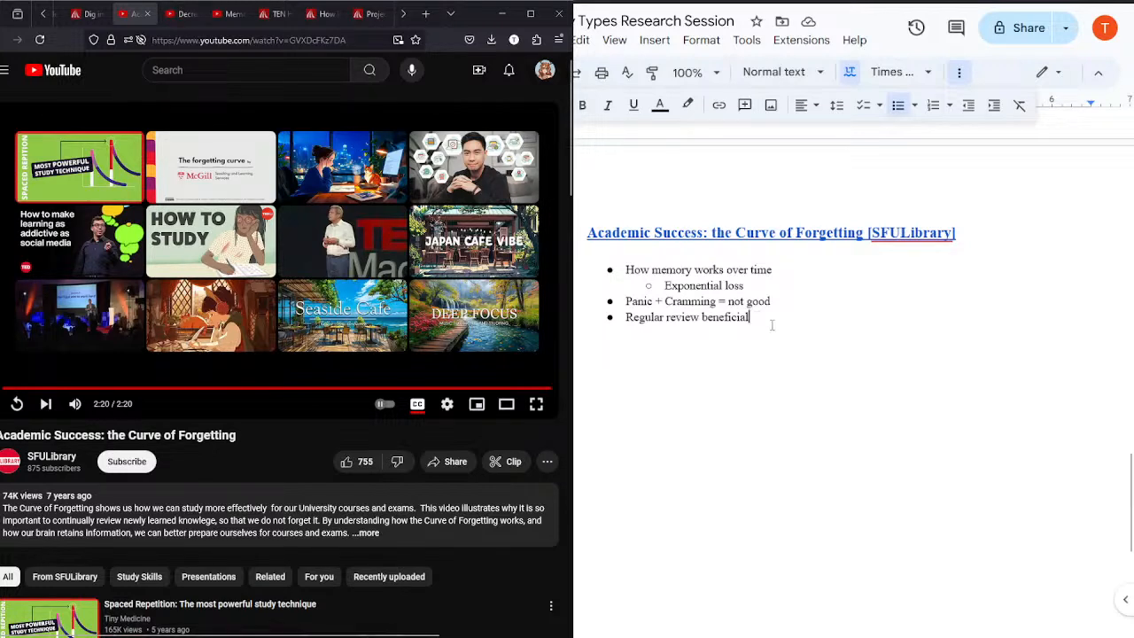
{"action": "key", "text": "ctrl+shift+Home"}
{"action": "key", "text": "ctrl+c"}
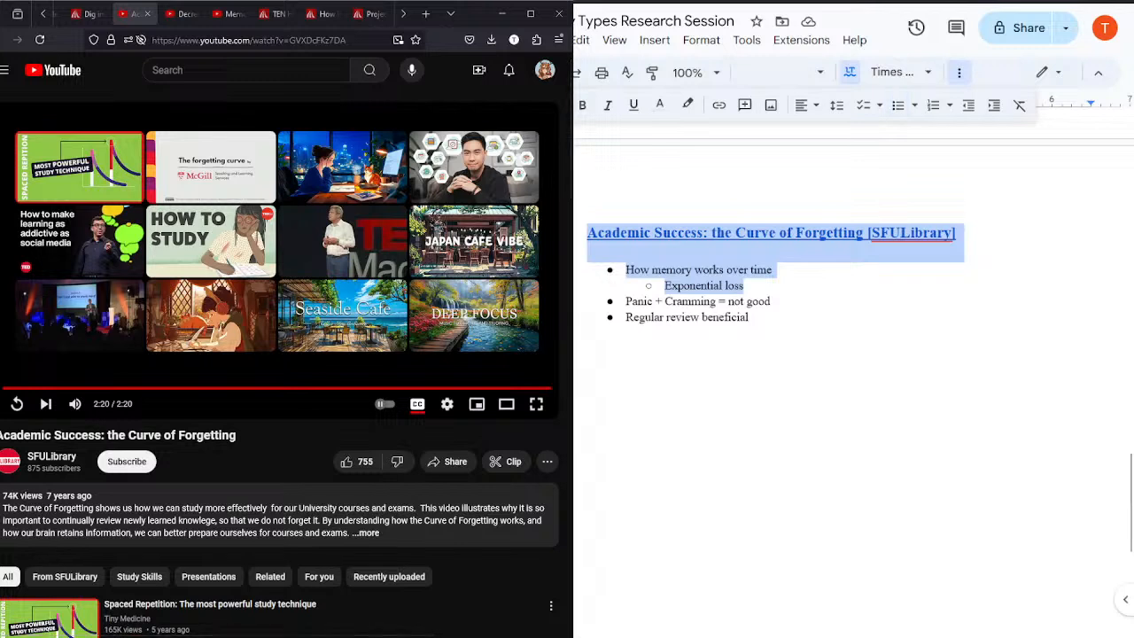
{"action": "left_click", "coordinate": [798, 387]}
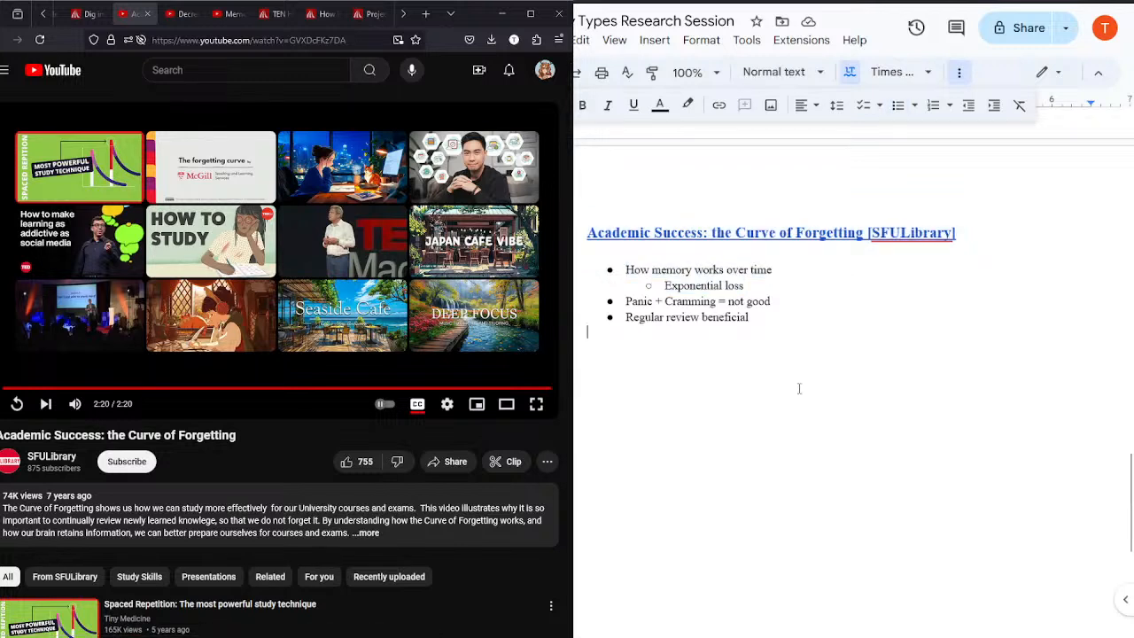
{"action": "key", "text": "ctrl+Return"}
{"action": "key", "text": "ctrl+v"}
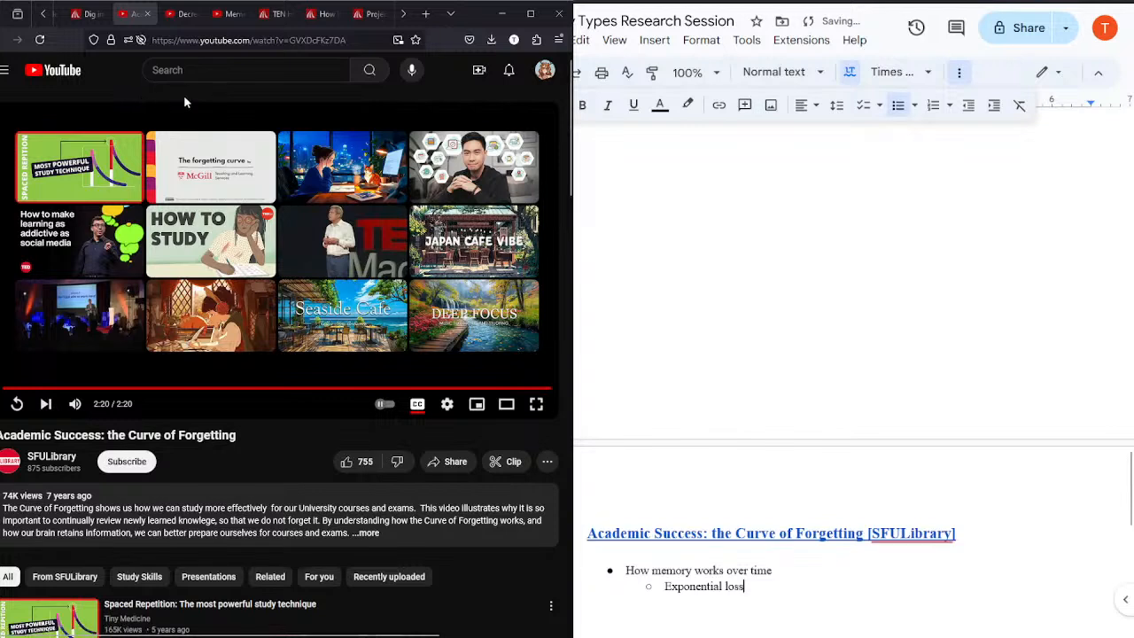
Step: Close the finished video and set the Spaced Repetition video to show captions and play at 1.25 speed
{"action": "left_click", "coordinate": [147, 14]}
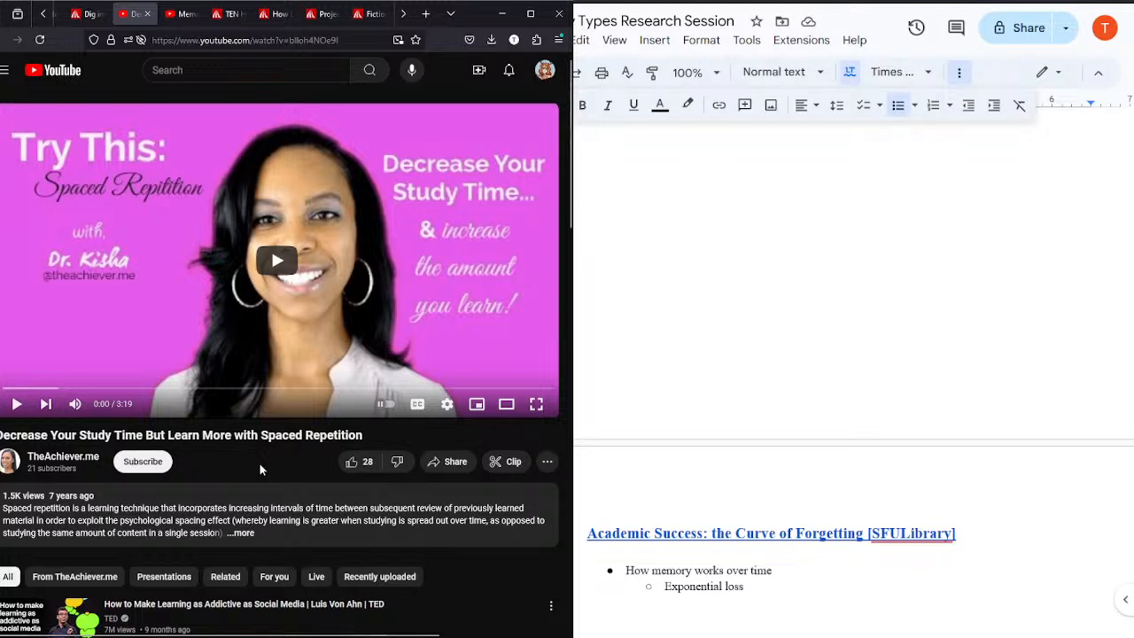
{"action": "left_click", "coordinate": [418, 404]}
{"action": "left_click", "coordinate": [447, 404]}
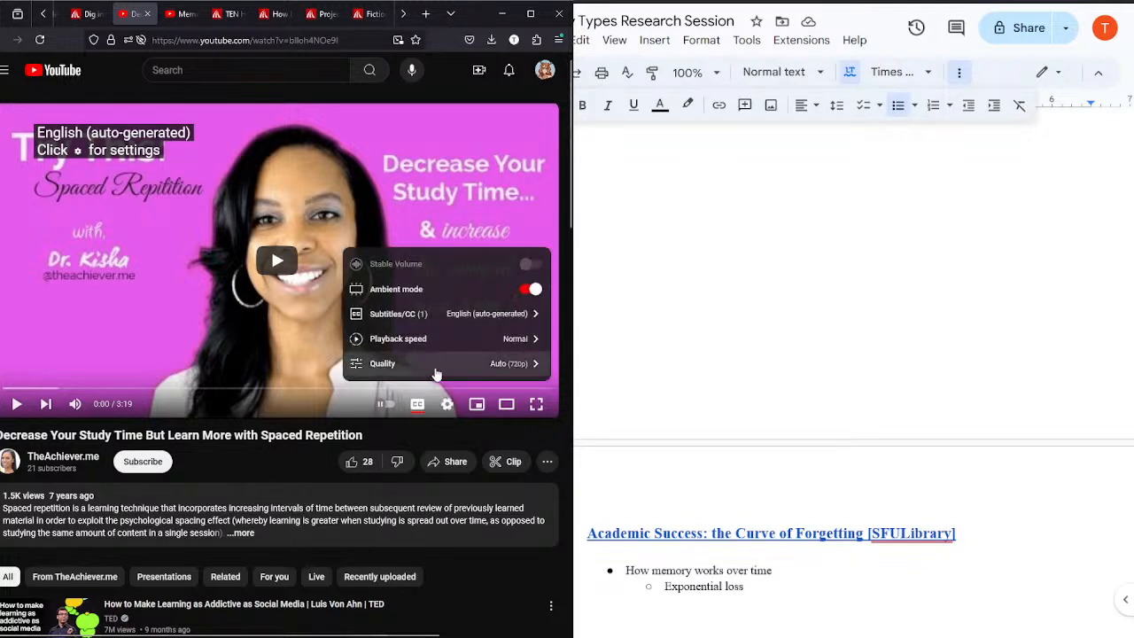
{"action": "left_click", "coordinate": [415, 341]}
{"action": "left_click", "coordinate": [429, 303]}
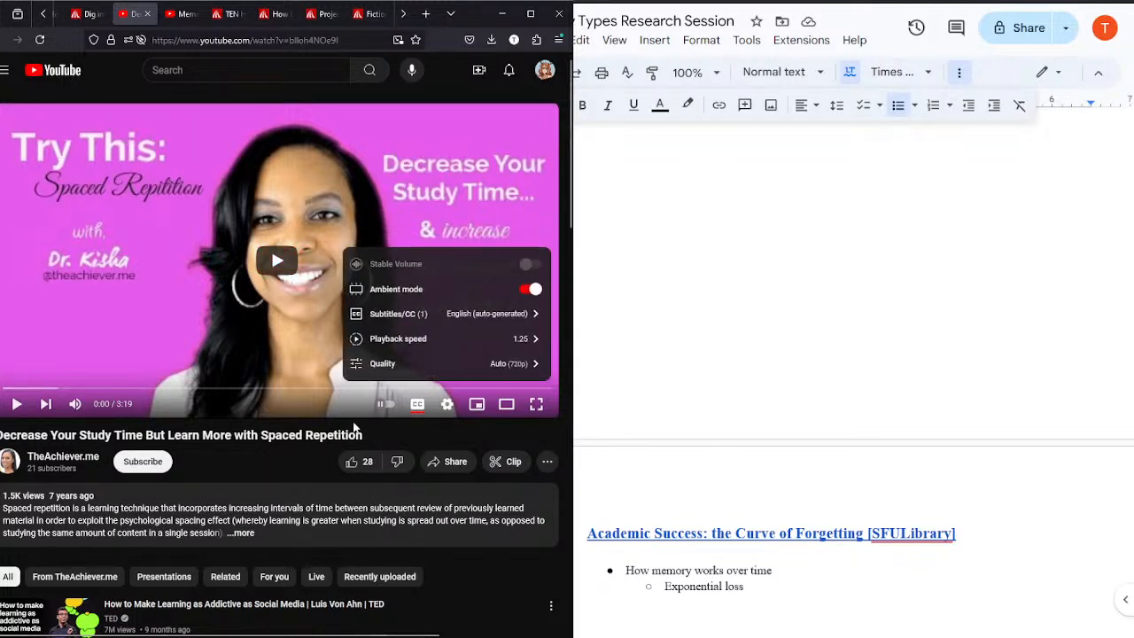
{"action": "left_click", "coordinate": [335, 442]}
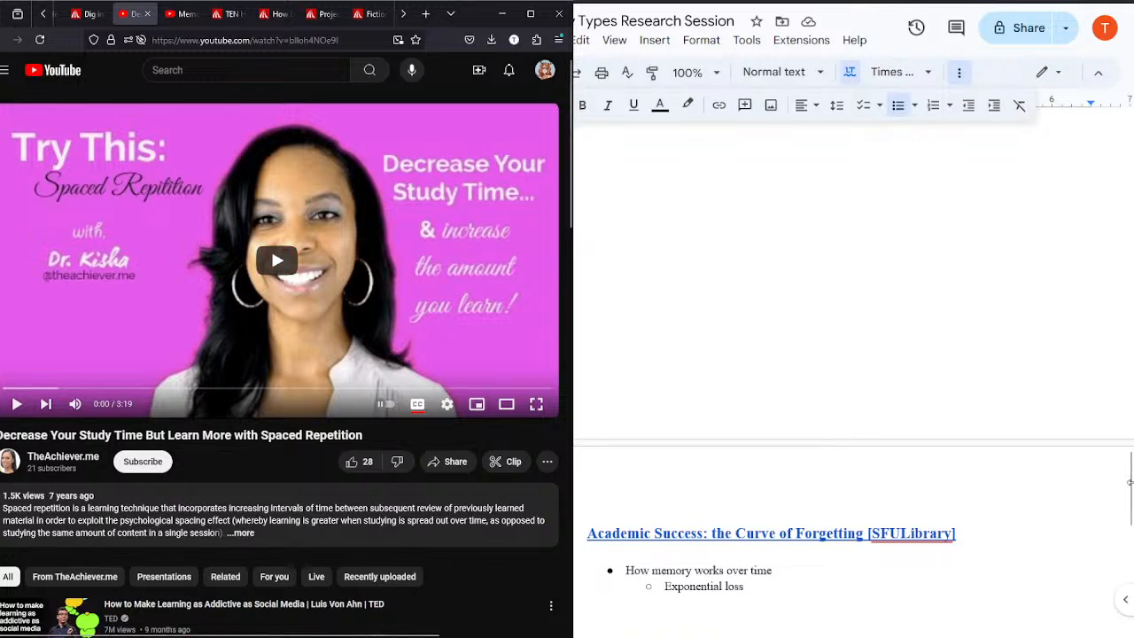
Step: Replace the copied heading's text on the new page with "Decrease Your Study Time…Spaced Repetition [TheAchiever.me]"
{"action": "left_click_drag", "start_coordinate": [1129, 486], "coordinate": [1129, 534]}
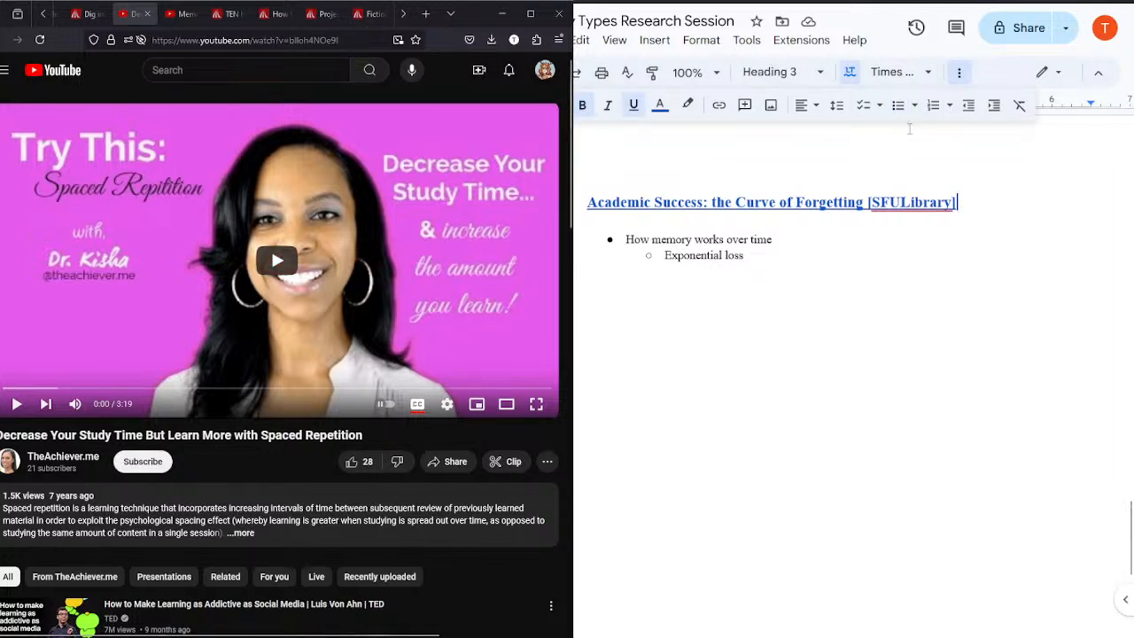
{"action": "triple_click", "coordinate": [922, 213]}
{"action": "type", "text": "Decrease Your T"}
{"action": "type", "text": "tudy Time."}
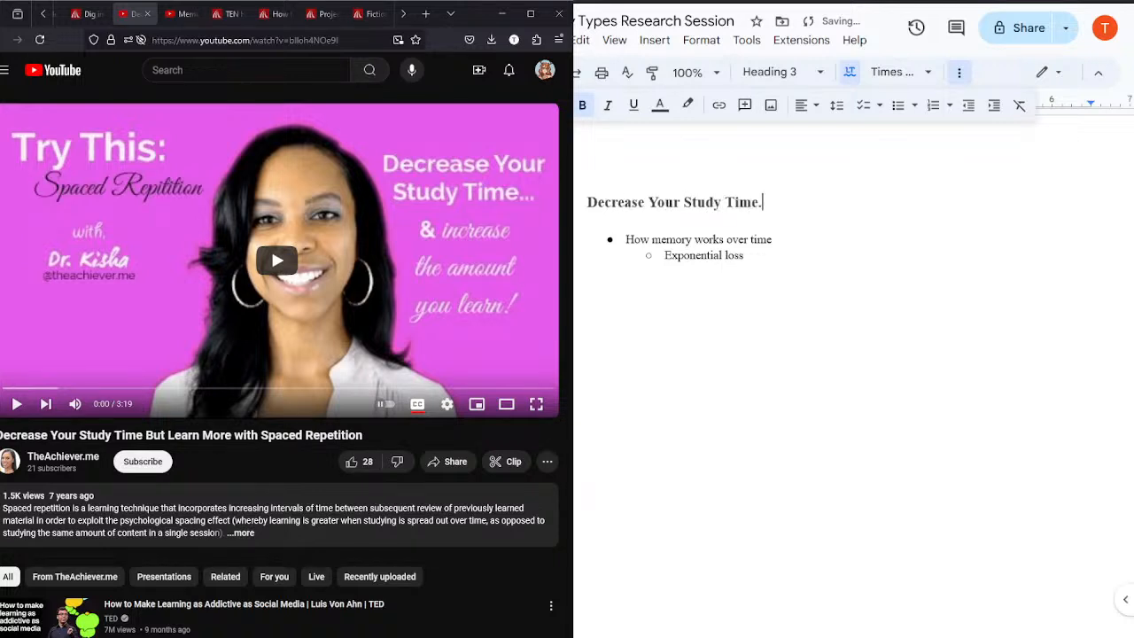
{"action": "type", "text": "..Spaced Repe"}
{"action": "type", "text": "ition"}
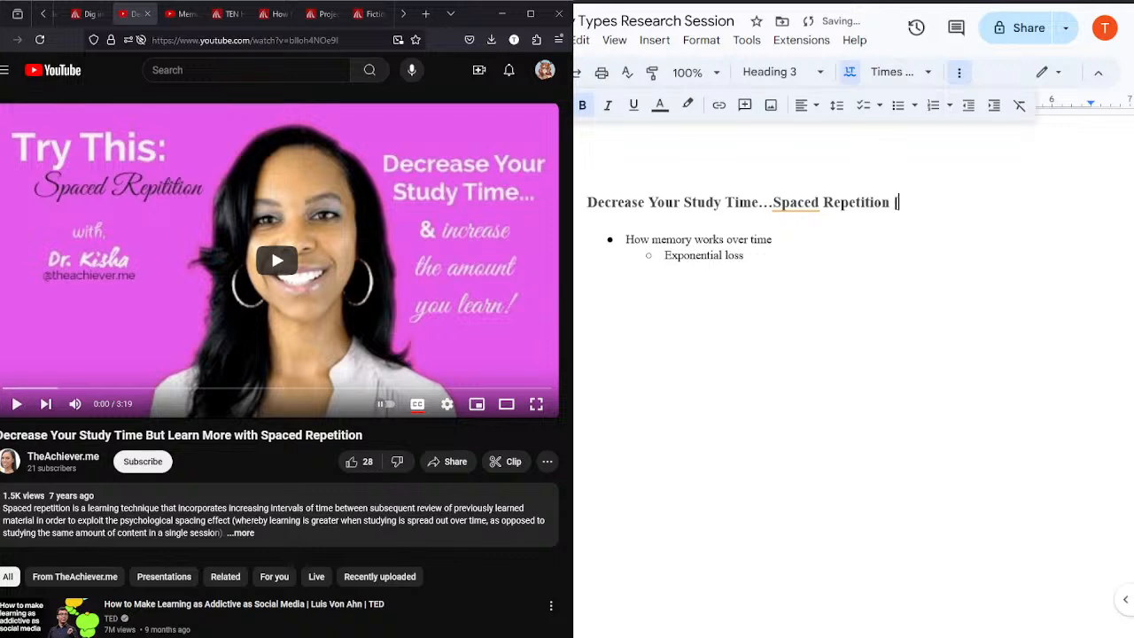
{"action": "type", "text": " [TheArchive"}
{"action": "key", "text": "BackSpace"}
{"action": "key", "text": "BackSpace"}
{"action": "key", "text": "BackSpace"}
{"action": "key", "text": "BackSpace"}
{"action": "key", "text": "BackSpace"}
{"action": "type", "text": "che"}
{"action": "key", "text": "BackSpace"}
{"action": "key", "text": "BackSpace"}
{"action": "key", "text": "BackSpace"}
{"action": "type", "text": "ver.me"}
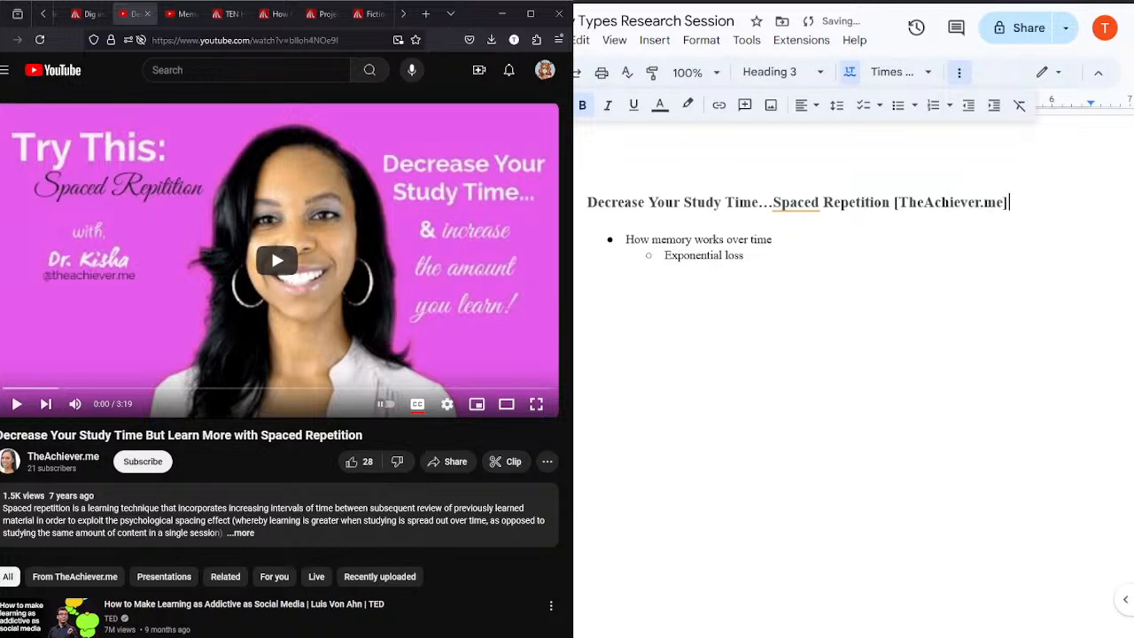
Step: Link the entire "Decrease Your Study Time…Spaced Repetition [TheAchiever.me]" heading to the video's YouTube address
{"action": "left_click_drag", "start_coordinate": [1033, 200], "coordinate": [584, 201]}
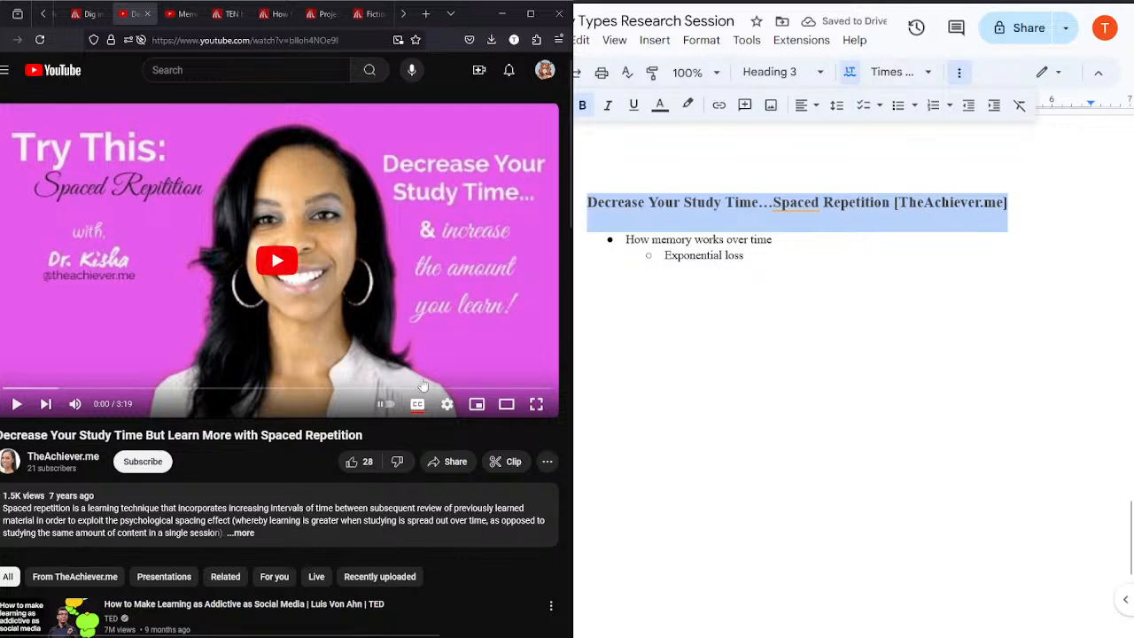
{"action": "left_click", "coordinate": [302, 39]}
{"action": "key", "text": "ctrl+c"}
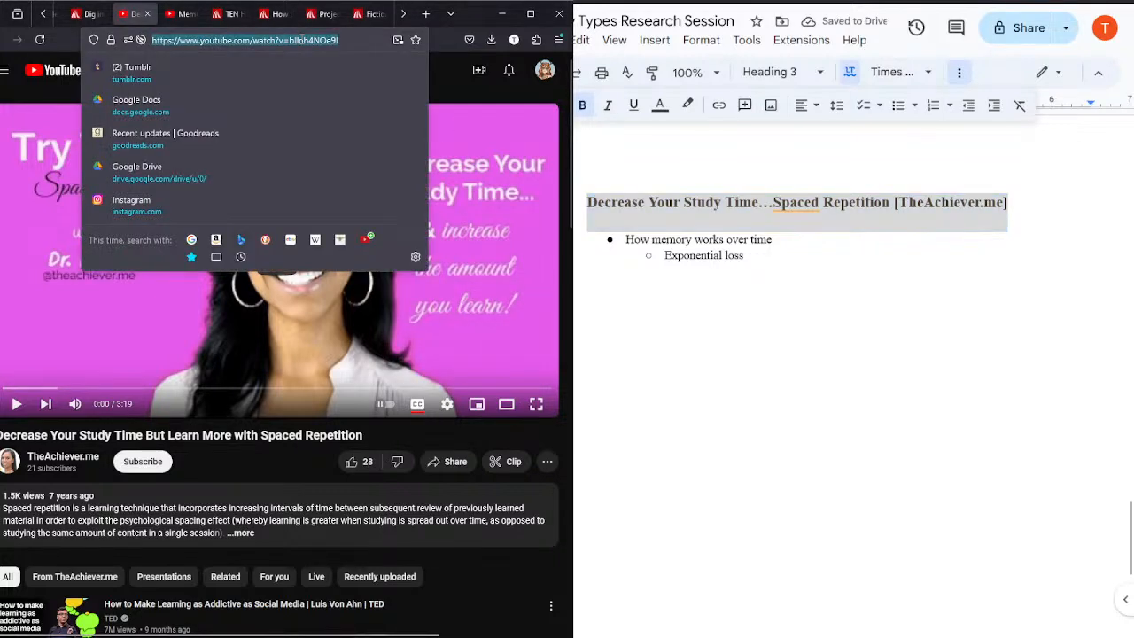
{"action": "left_click", "coordinate": [719, 108]}
{"action": "type", "text": "https://www.youtube.com/watch?v=blloh4NOe9I"}
{"action": "key", "text": "Return"}
{"action": "key", "text": "ctrl+v"}
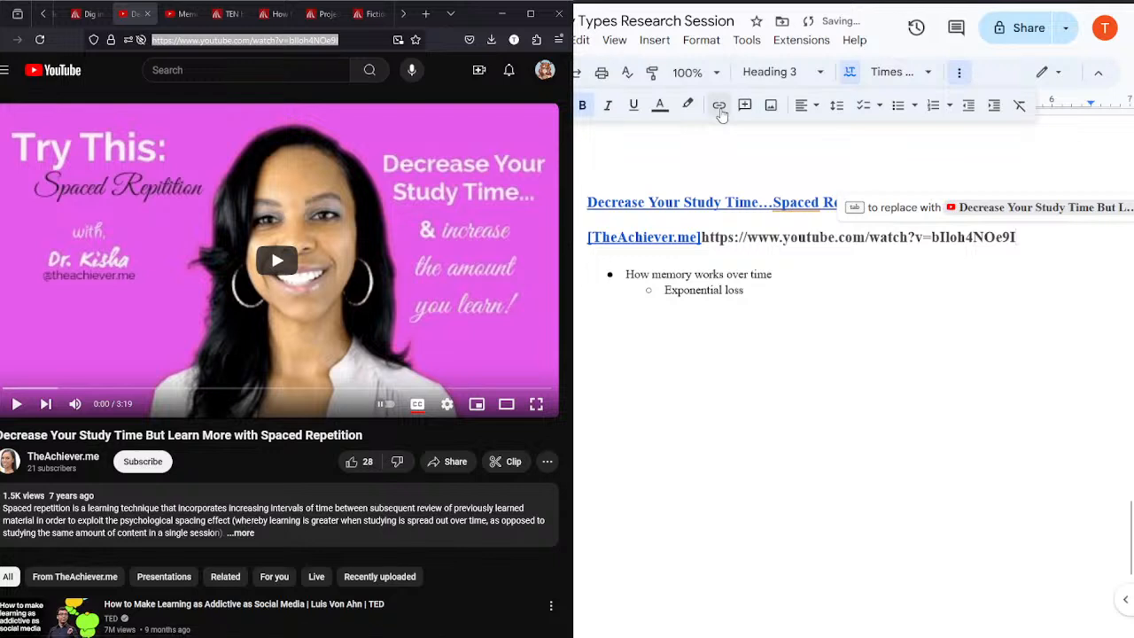
{"action": "key", "text": "ctrl+z"}
{"action": "left_click_drag", "start_coordinate": [1024, 199], "coordinate": [580, 206]}
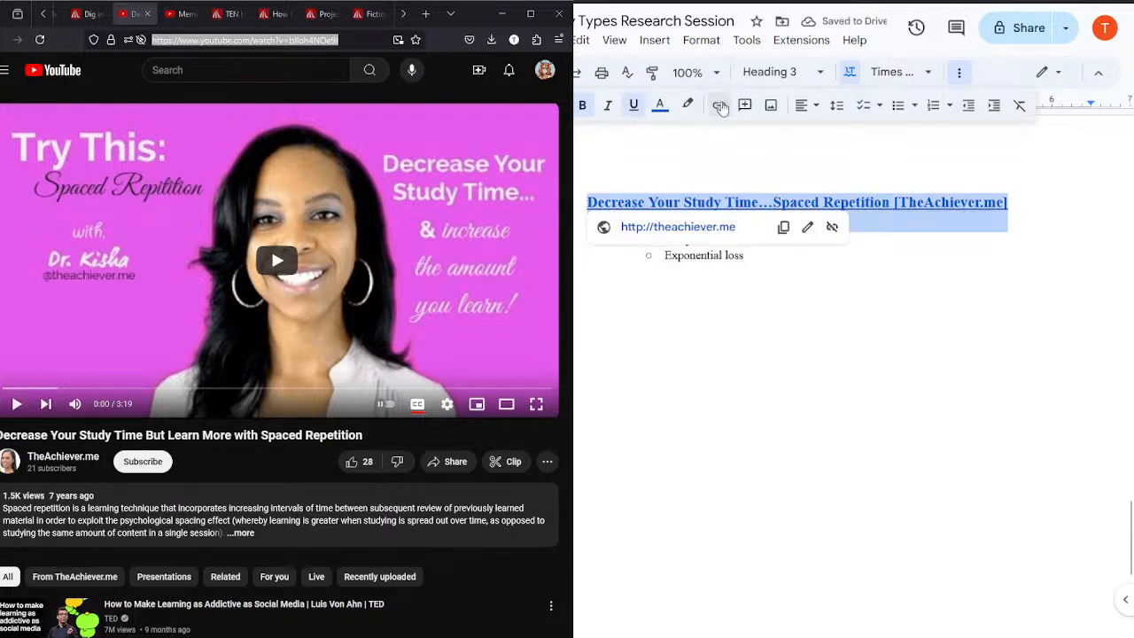
{"action": "left_click", "coordinate": [718, 105]}
{"action": "left_click", "coordinate": [995, 275]}
{"action": "key", "text": "ctrl+a"}
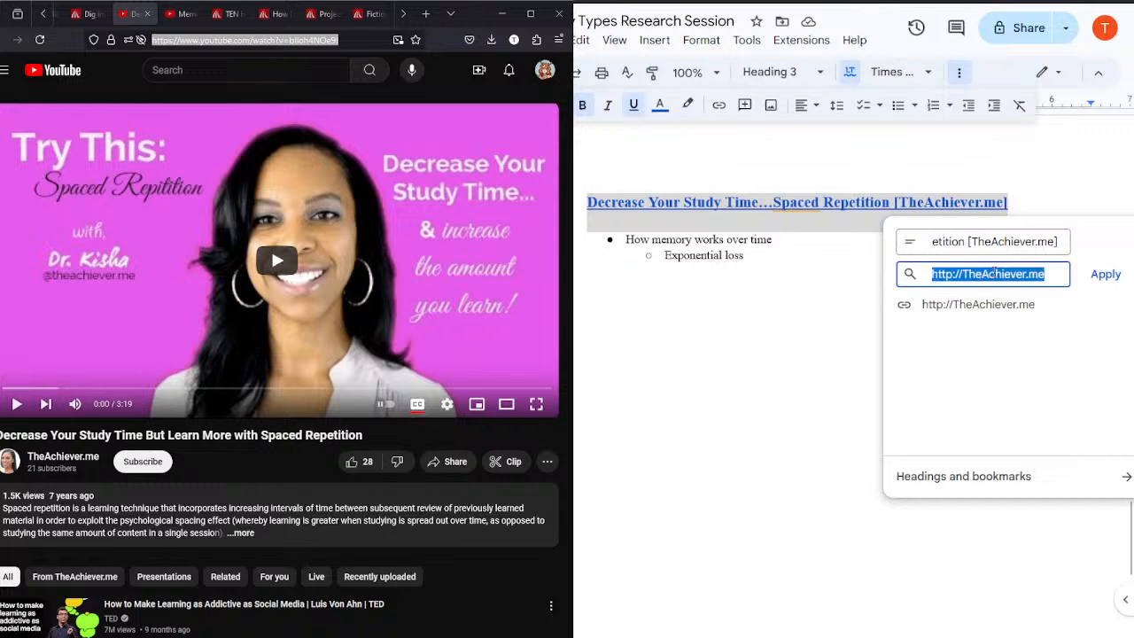
{"action": "key", "text": "ctrl+v"}
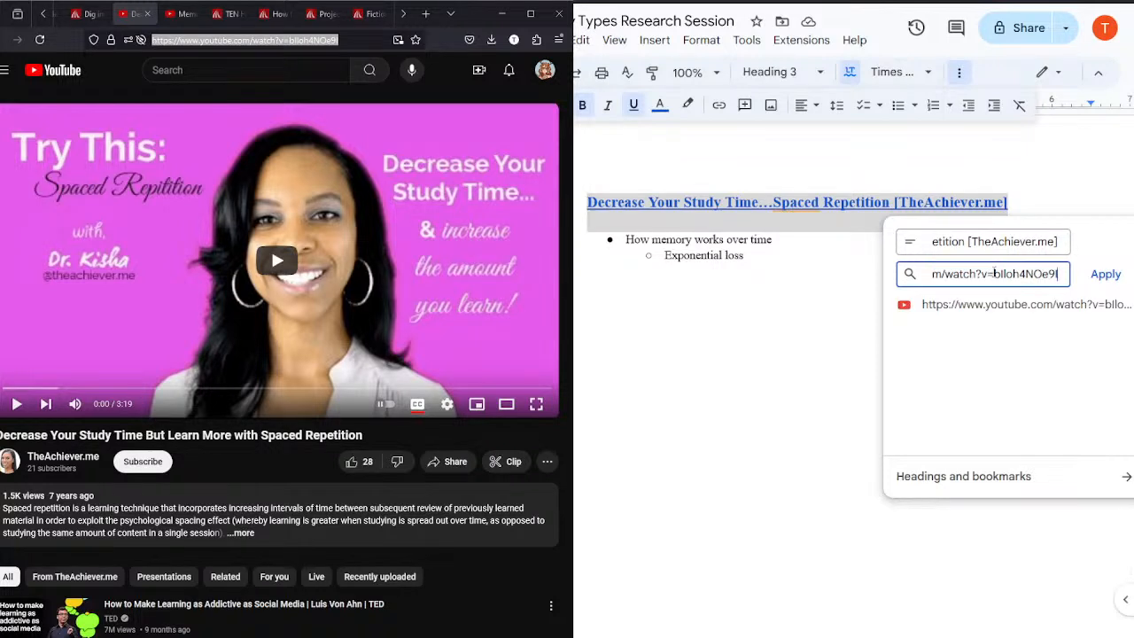
{"action": "key", "text": "Return"}
Step: Clear the copied notes under the new heading down to one empty bullet and start playing the Spaced Repetition video
{"action": "left_click", "coordinate": [876, 262]}
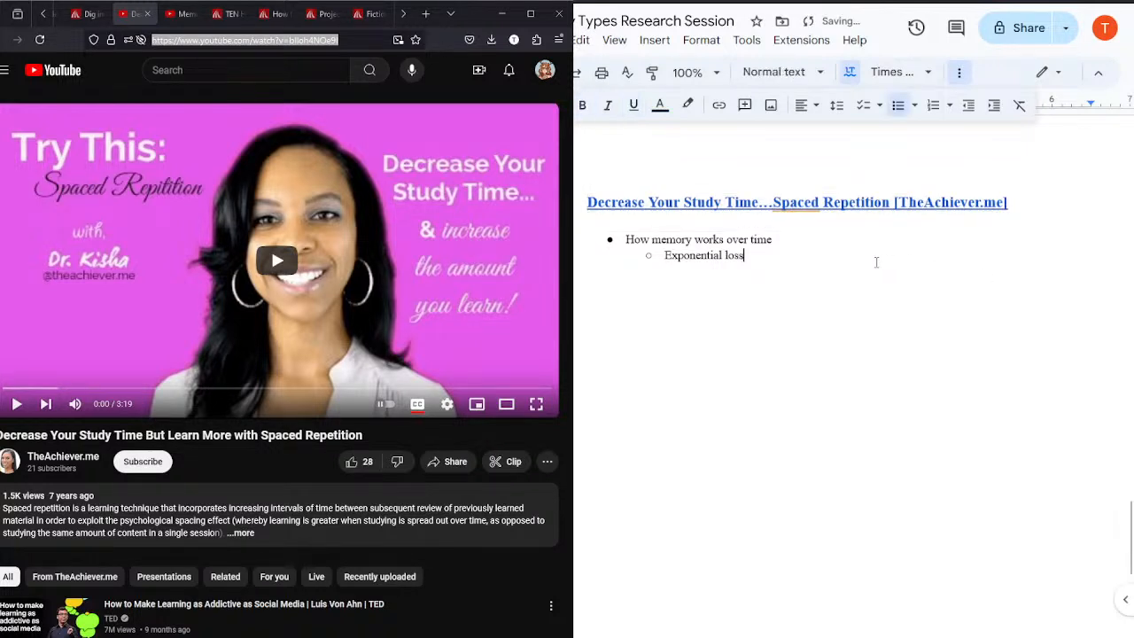
{"action": "left_click_drag", "start_coordinate": [746, 257], "coordinate": [624, 233]}
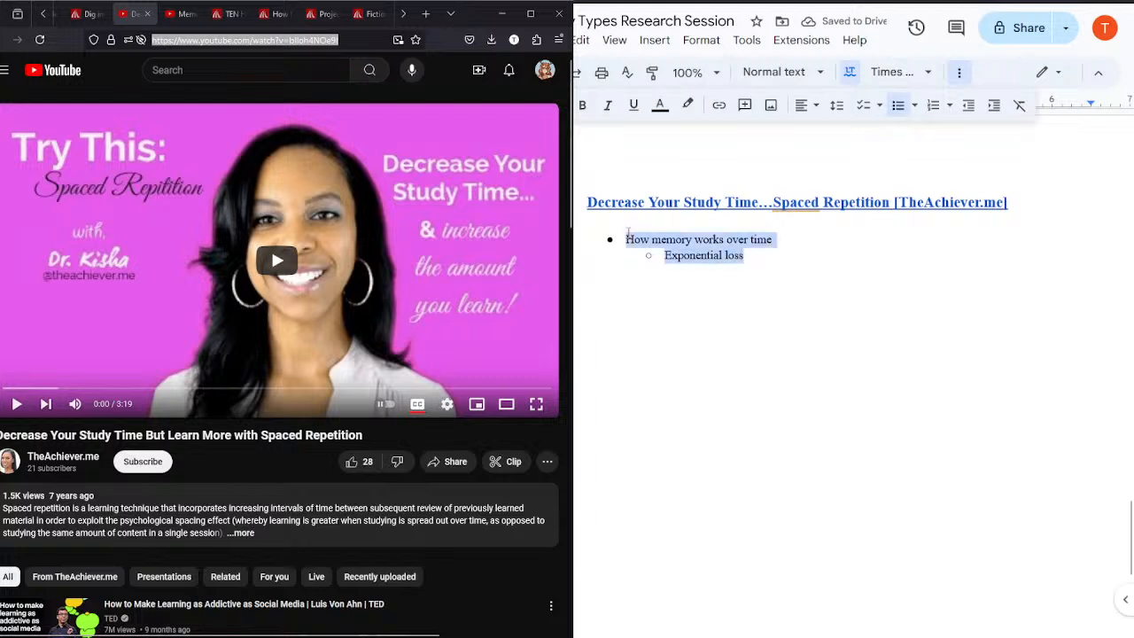
{"action": "type", "text": "aaa"}
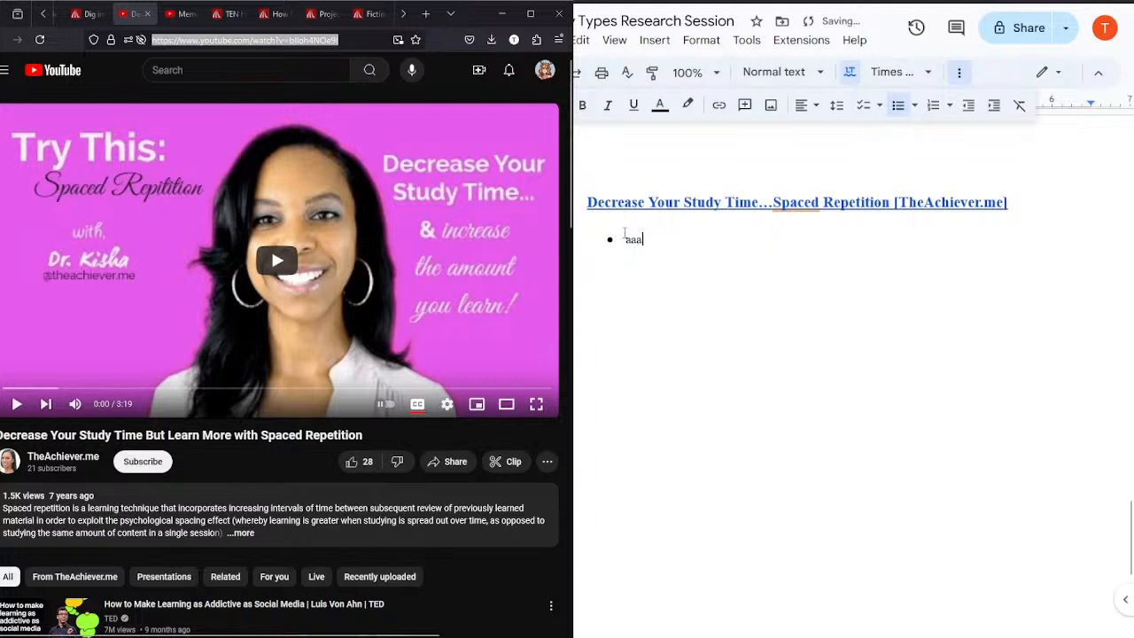
{"action": "left_click", "coordinate": [212, 310]}
{"action": "key", "text": "BackSpace"}
{"action": "key", "text": "BackSpace"}
{"action": "key", "text": "BackSpace"}
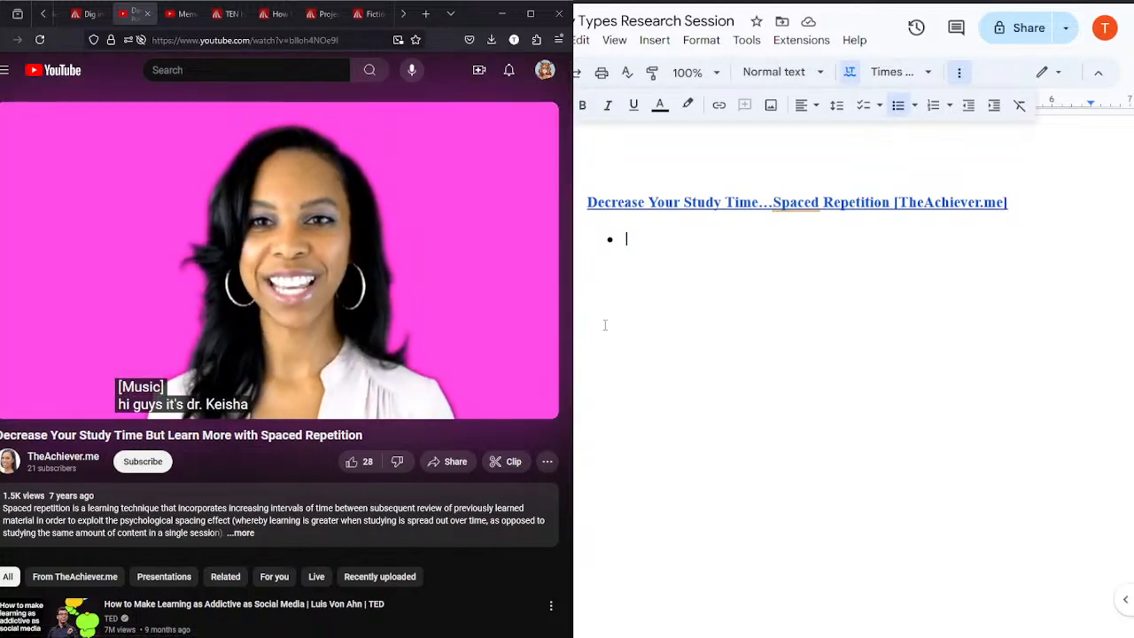
Step: Play the video through its definition of spaced repetition, pausing to note "Increasing intervals of time between reviews" in the empty bullet
{"action": "left_click", "coordinate": [277, 306]}
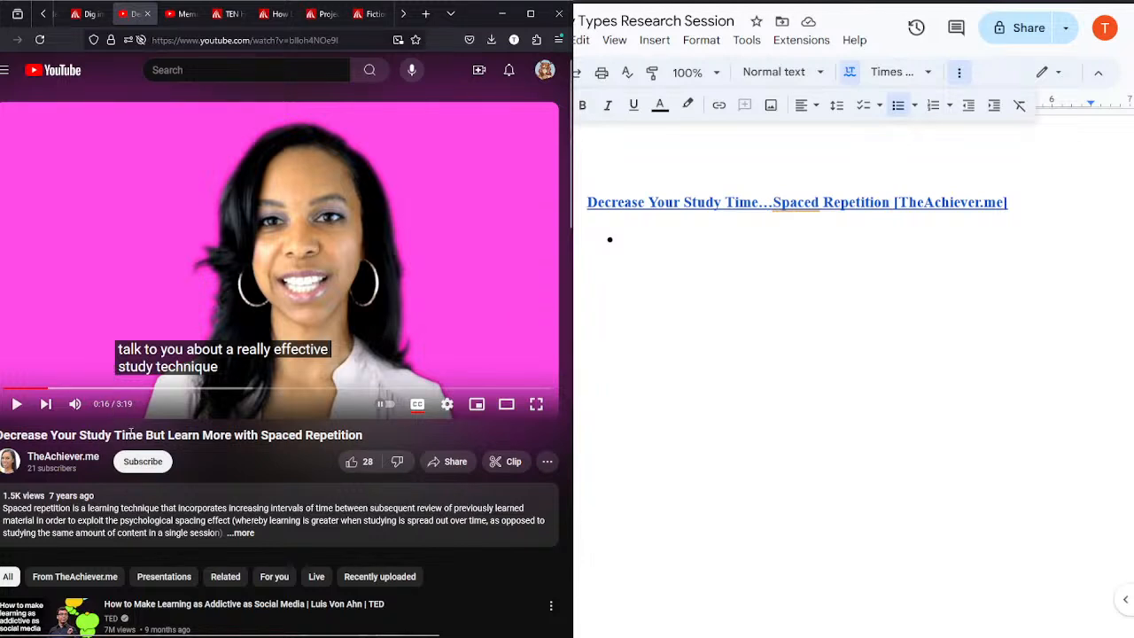
{"action": "left_click", "coordinate": [268, 231]}
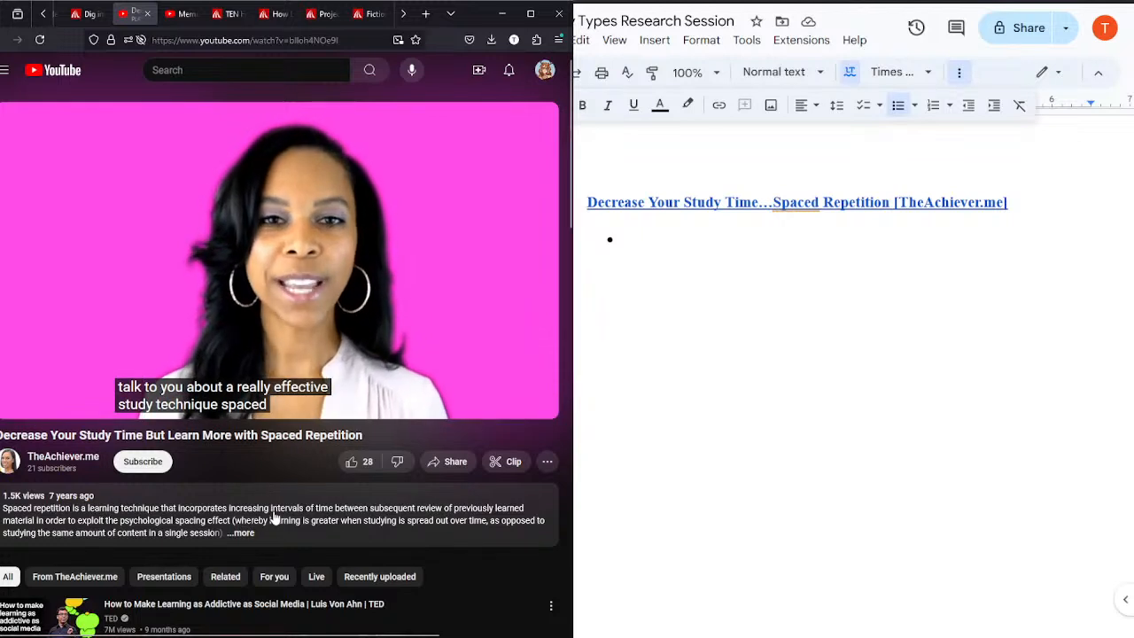
{"action": "left_click", "coordinate": [656, 239]}
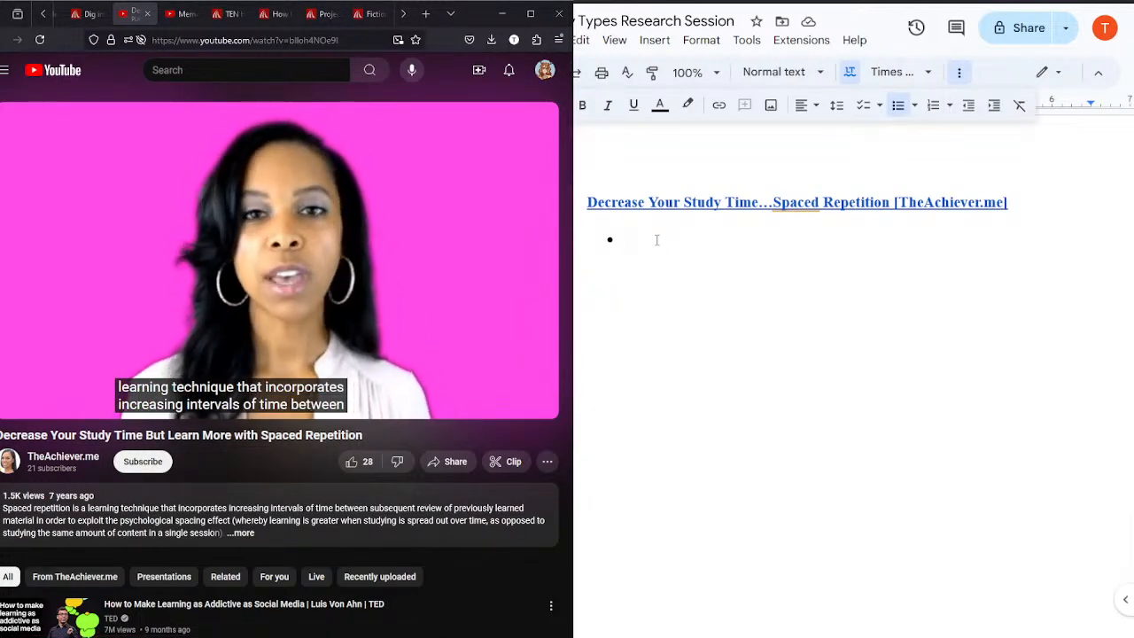
{"action": "left_click", "coordinate": [305, 225]}
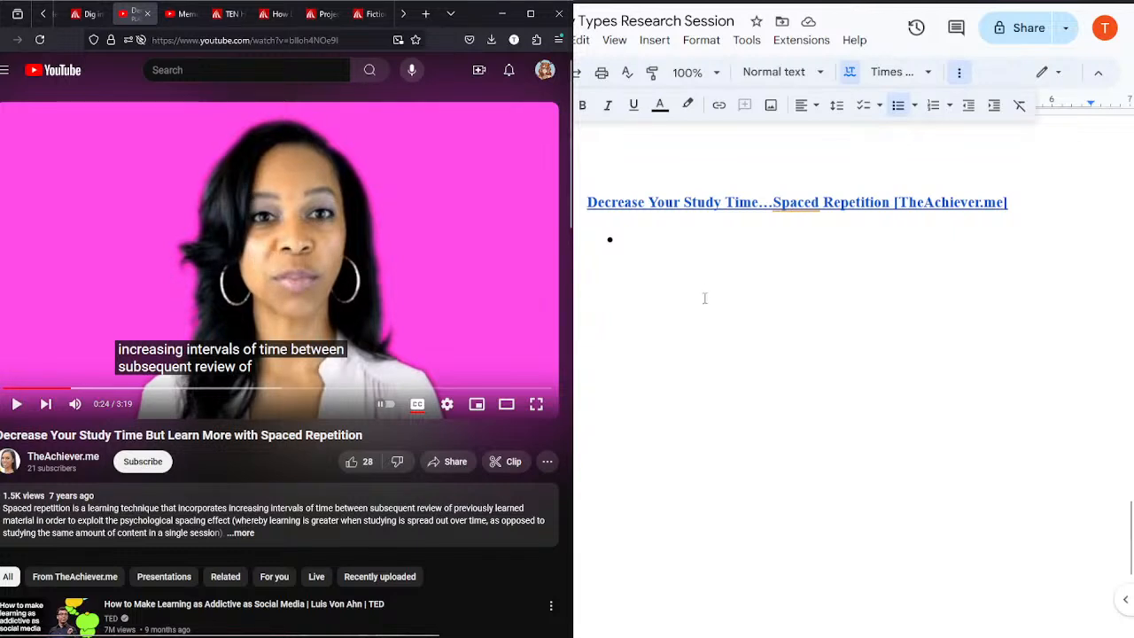
{"action": "type", "text": "Inc"}
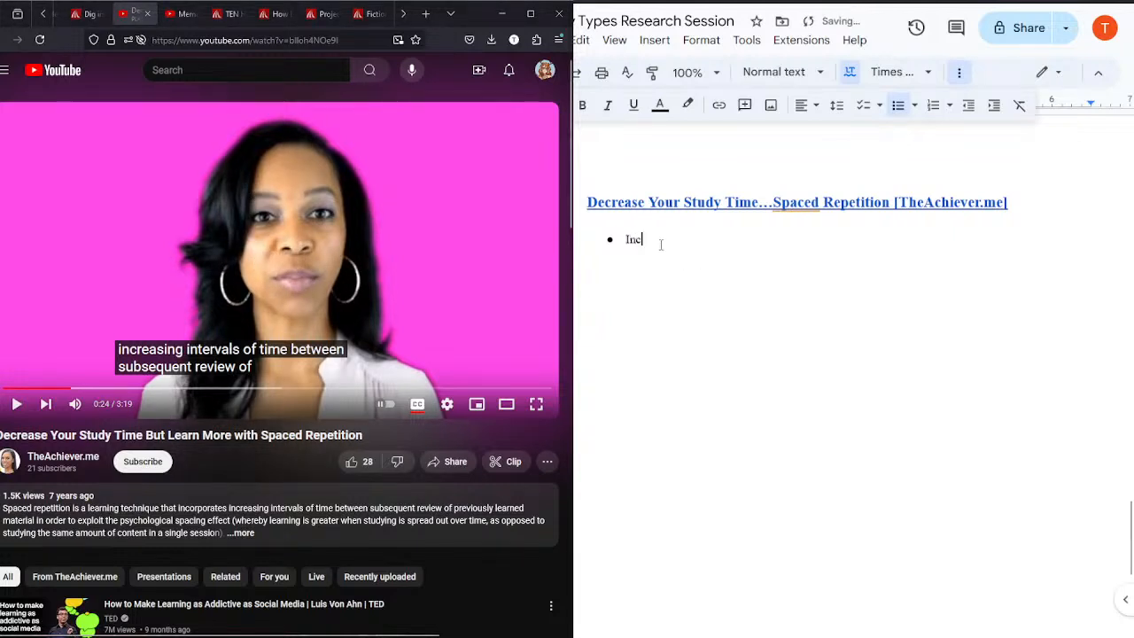
{"action": "type", "text": "reasing intervals of time between reviews"}
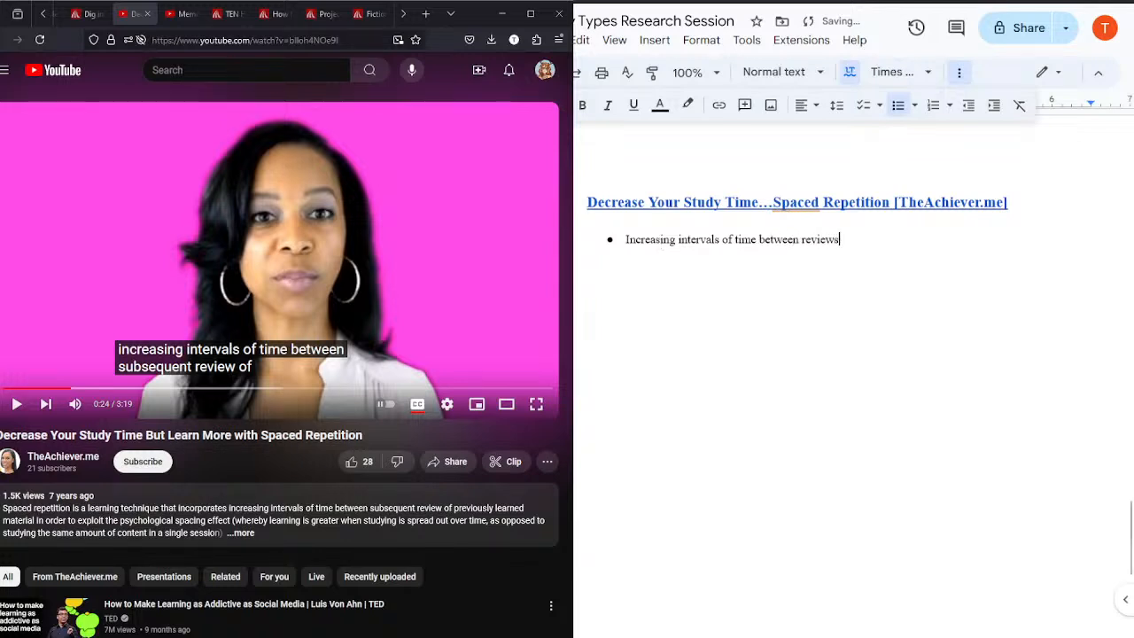
Step: Play the video a little further and add the sub-bullet "Psychological spacing effect" under the first bullet
{"action": "left_click", "coordinate": [317, 269]}
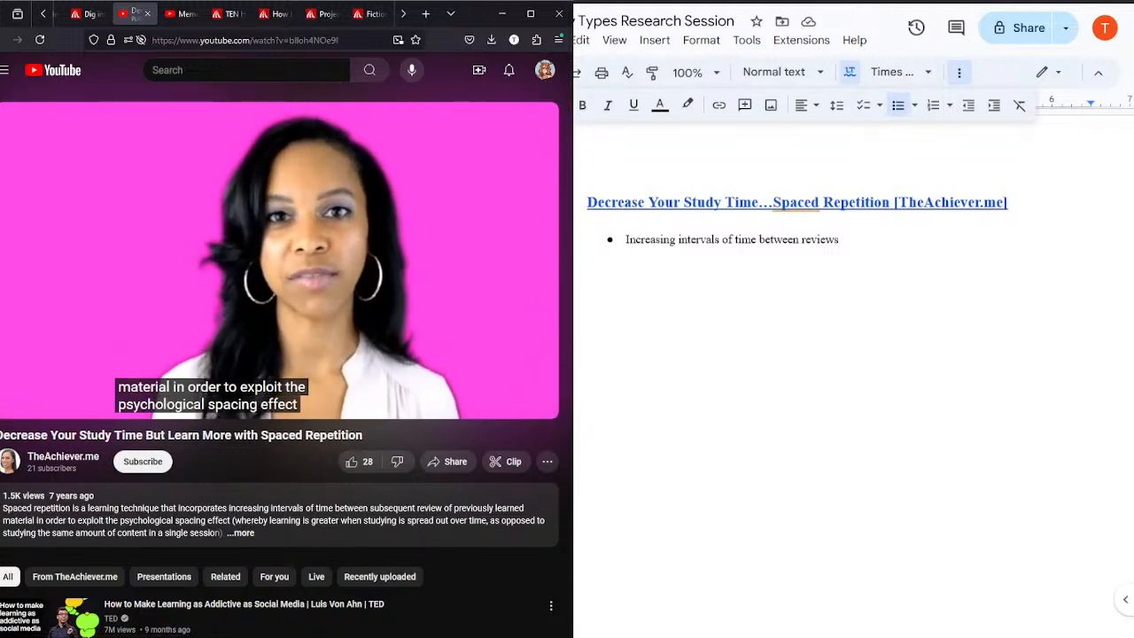
{"action": "left_click", "coordinate": [317, 268]}
{"action": "left_click", "coordinate": [885, 233]}
{"action": "key", "text": "Return"}
{"action": "type", "text": "Psc"}
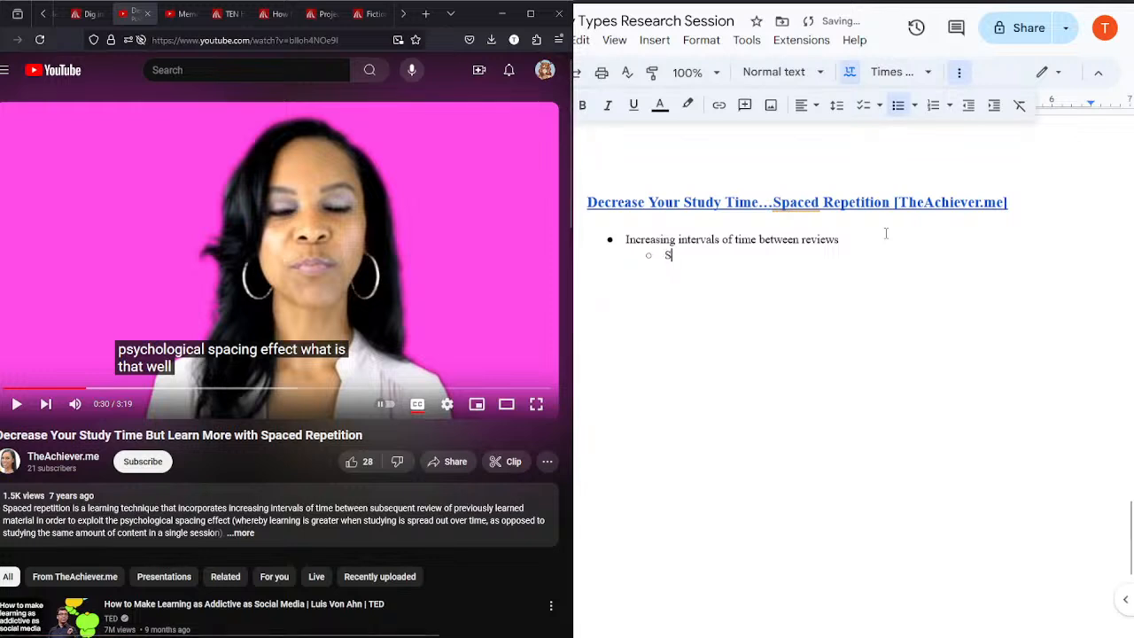
{"action": "type", "text": "ychological spacing effect"}
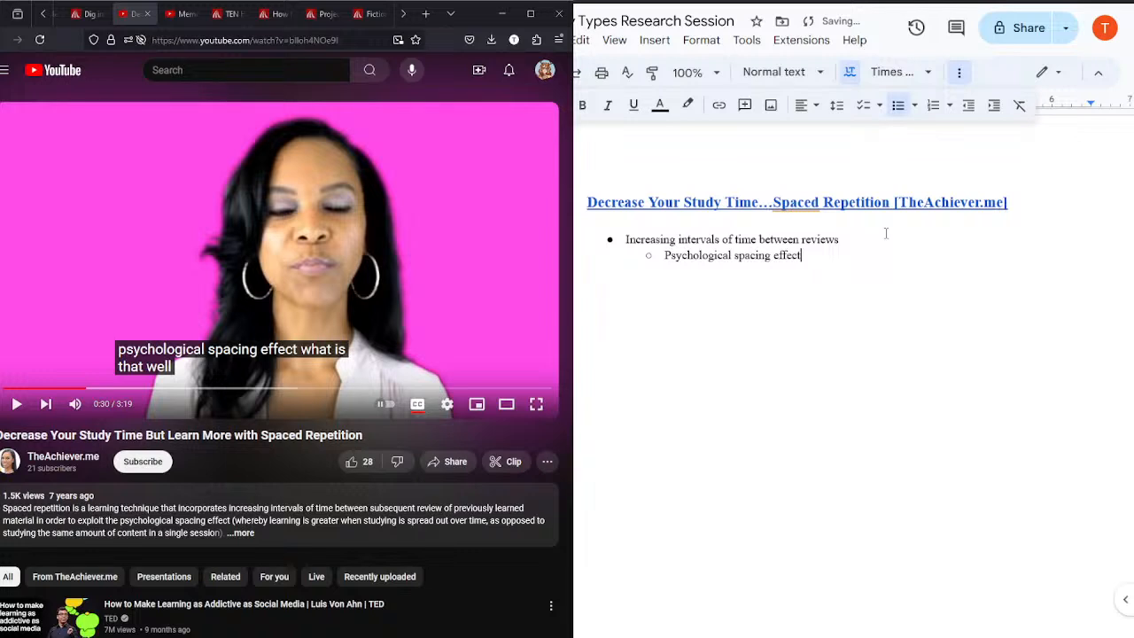
Step: Play the video's explanation of the spacing effect and add the nested bullet "Learn better when info spread out over time" under it
{"action": "left_click", "coordinate": [277, 240]}
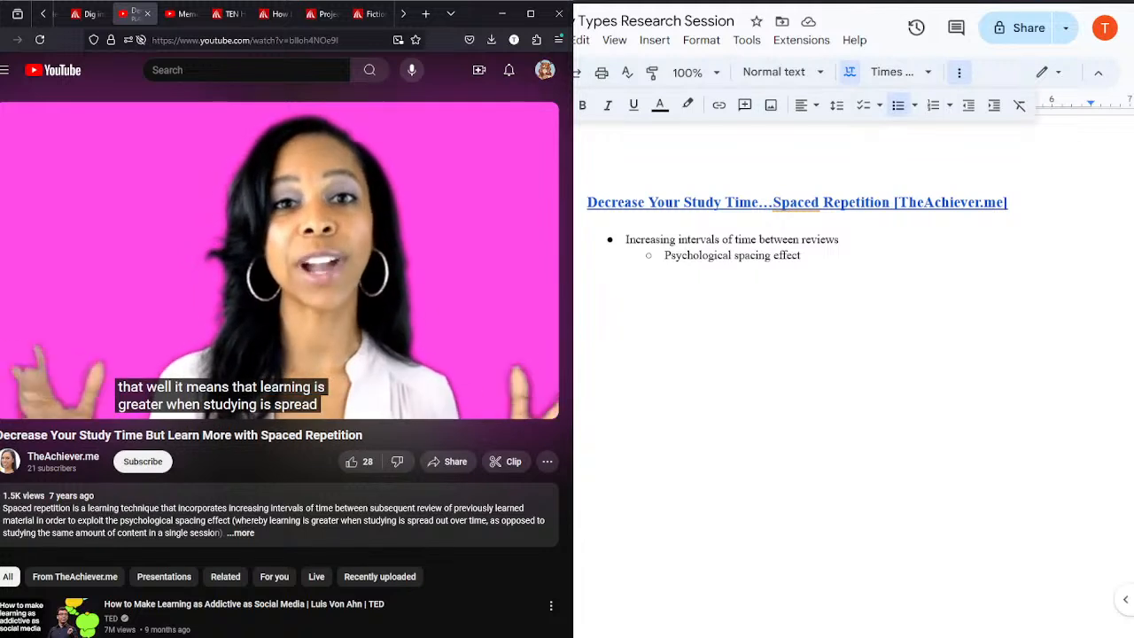
{"action": "left_click", "coordinate": [277, 240]}
{"action": "key", "text": "Return"}
{"action": "type", "text": "Learn"}
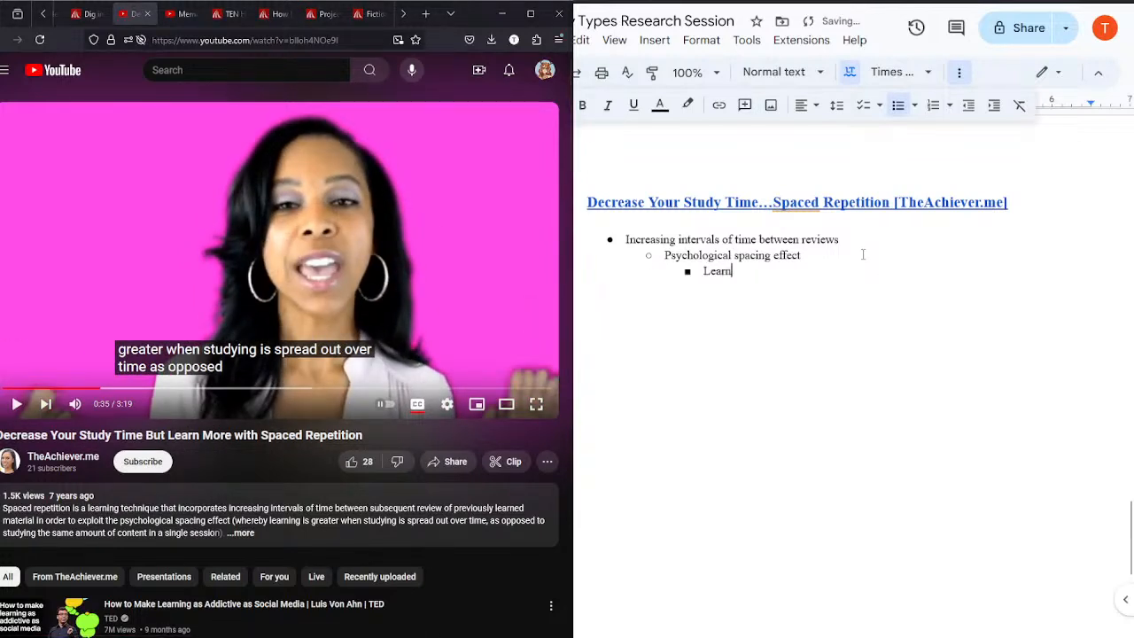
{"action": "type", "text": " better when info spread out over time"}
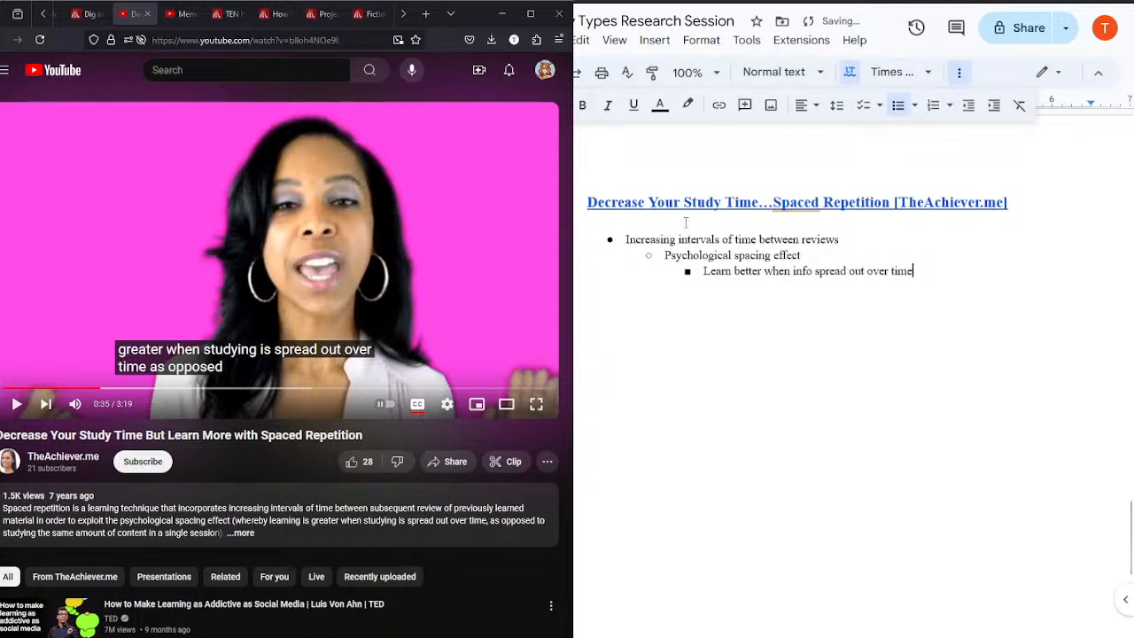
Step: Play the video to the diagram of correctly and incorrectly answered cards and add the top-level bullet "Flash card experiment"
{"action": "left_click", "coordinate": [248, 285]}
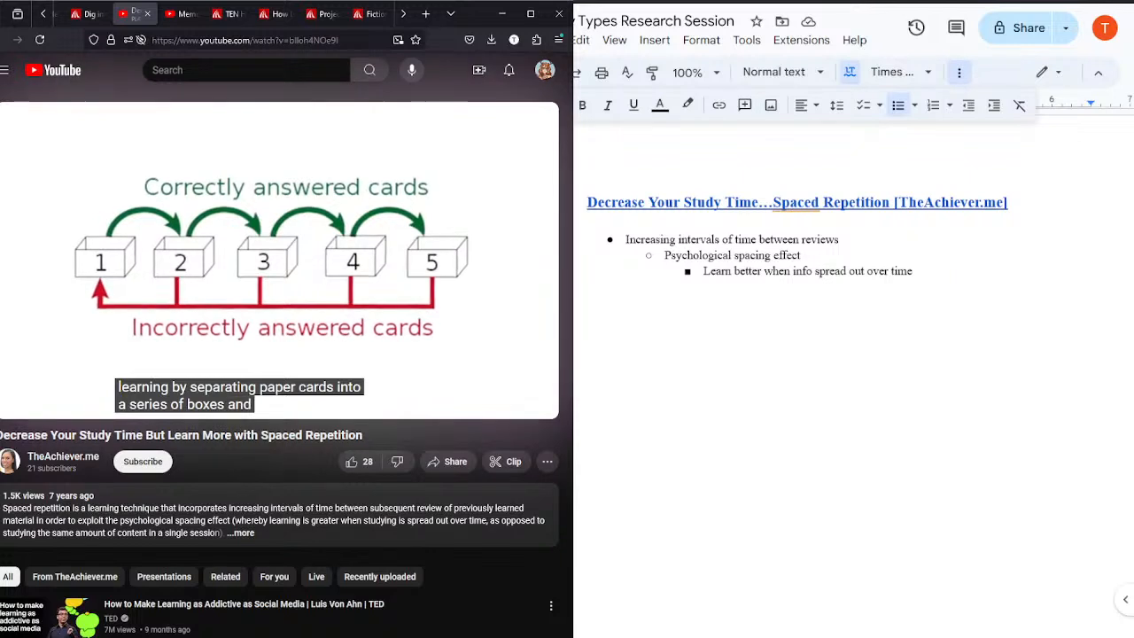
{"action": "left_click", "coordinate": [257, 308]}
{"action": "left_click", "coordinate": [961, 275]}
{"action": "key", "text": "Return"}
{"action": "key", "text": "shift+Tab"}
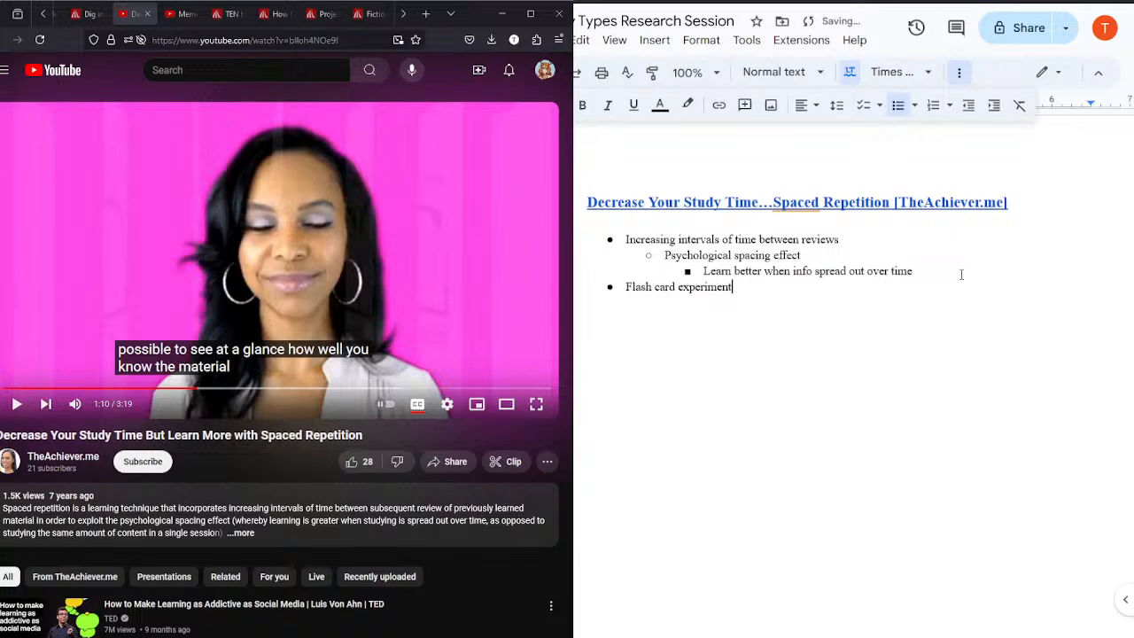
Step: Expand the video's description, play on to the three card boxes, and add the sub-bullet "Box 1, Box 2, Box 3" under "Flash card experiment"
{"action": "key", "text": "Return"}
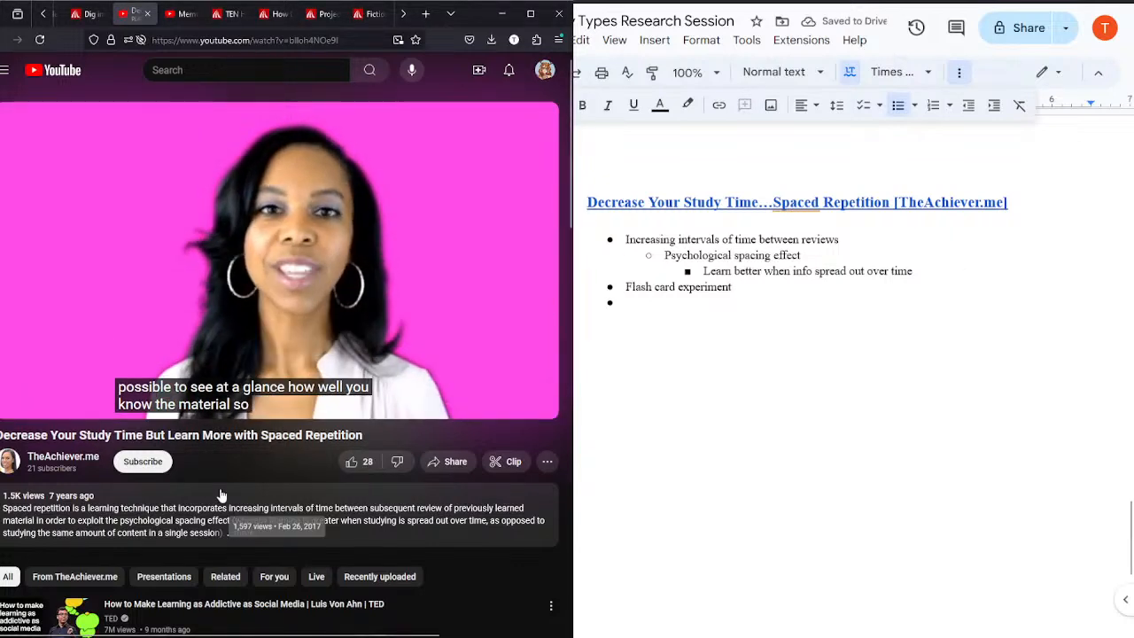
{"action": "left_click", "coordinate": [241, 531]}
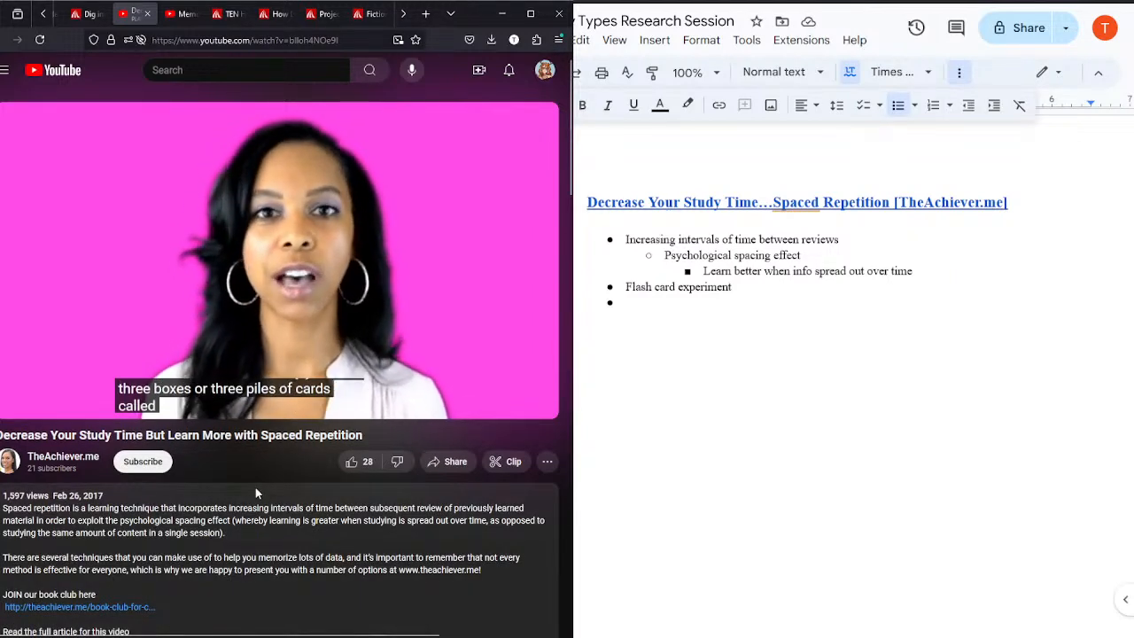
{"action": "left_click", "coordinate": [270, 235]}
{"action": "left_click", "coordinate": [686, 310]}
{"action": "type", "text": "Box 1, Box 2, Box 3"}
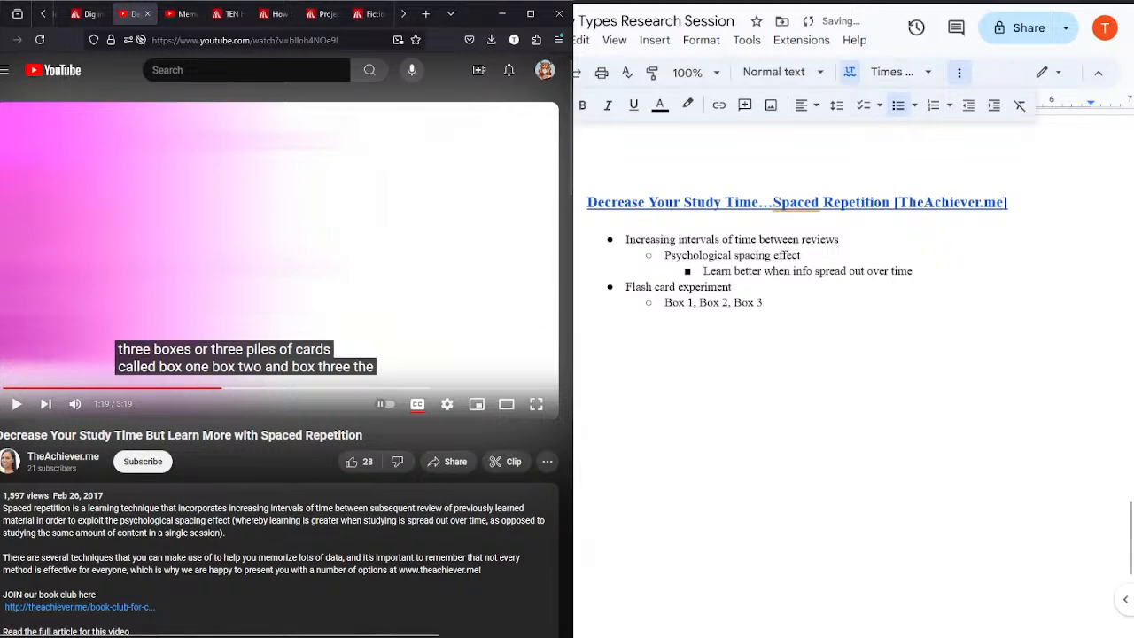
Step: Check the full article linked in the video's description, closing the opened web pages and returning to the video
{"action": "scroll", "coordinate": [568, 124], "scroll_direction": "down", "scroll_amount": 3}
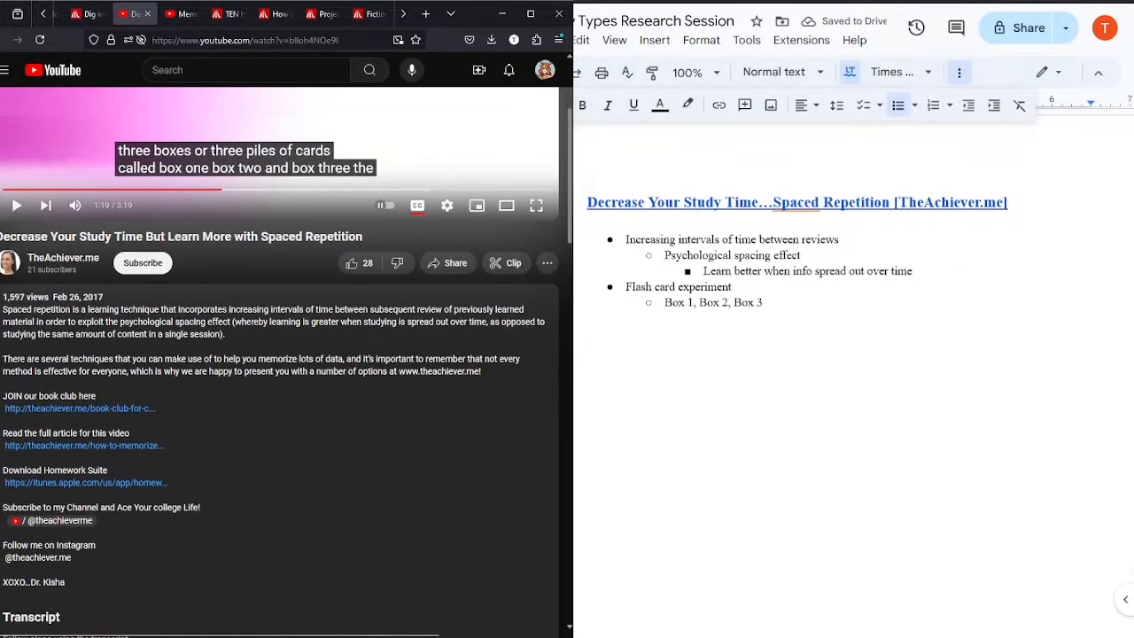
{"action": "scroll", "coordinate": [287, 366], "scroll_direction": "down", "scroll_amount": 1}
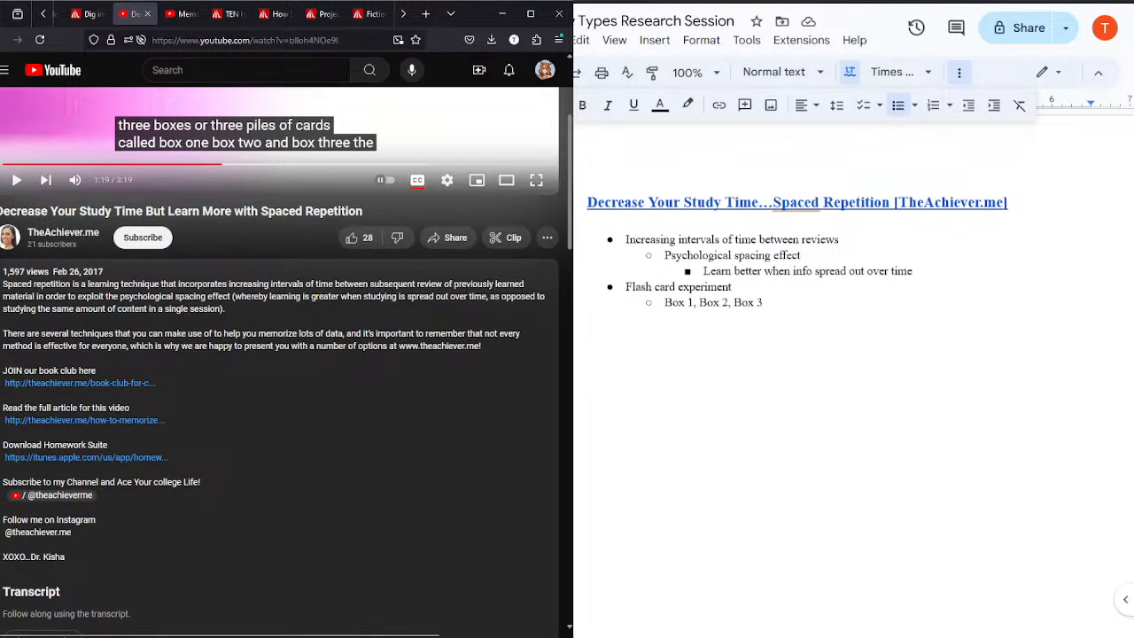
{"action": "scroll", "coordinate": [111, 487], "scroll_direction": "up", "scroll_amount": 1}
{"action": "middle_click", "coordinate": [107, 488]}
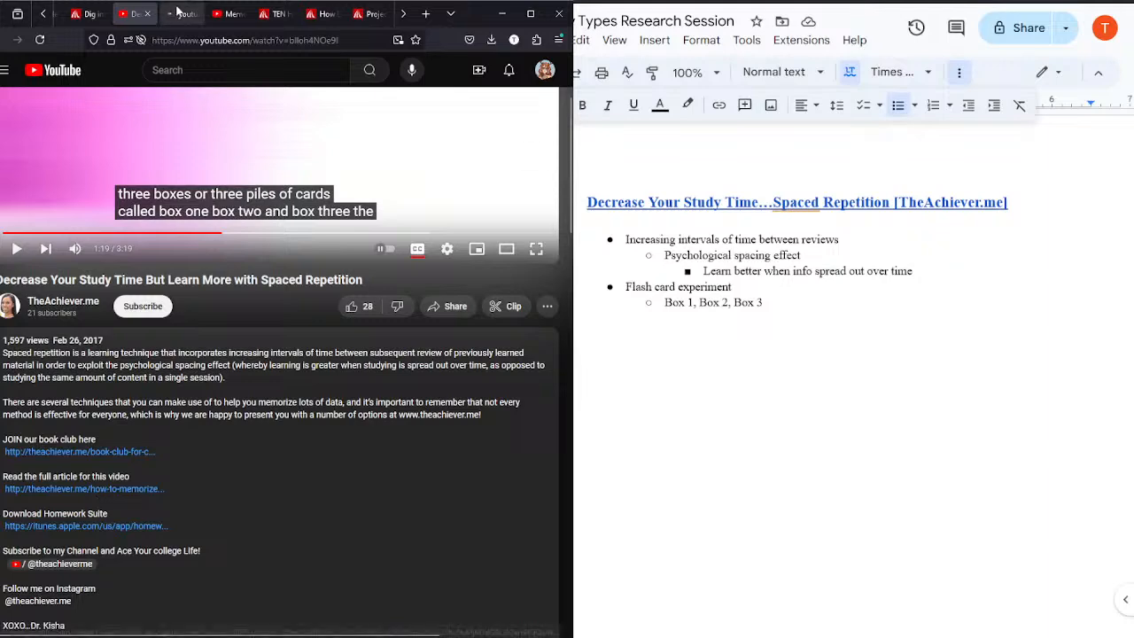
{"action": "left_click", "coordinate": [177, 11]}
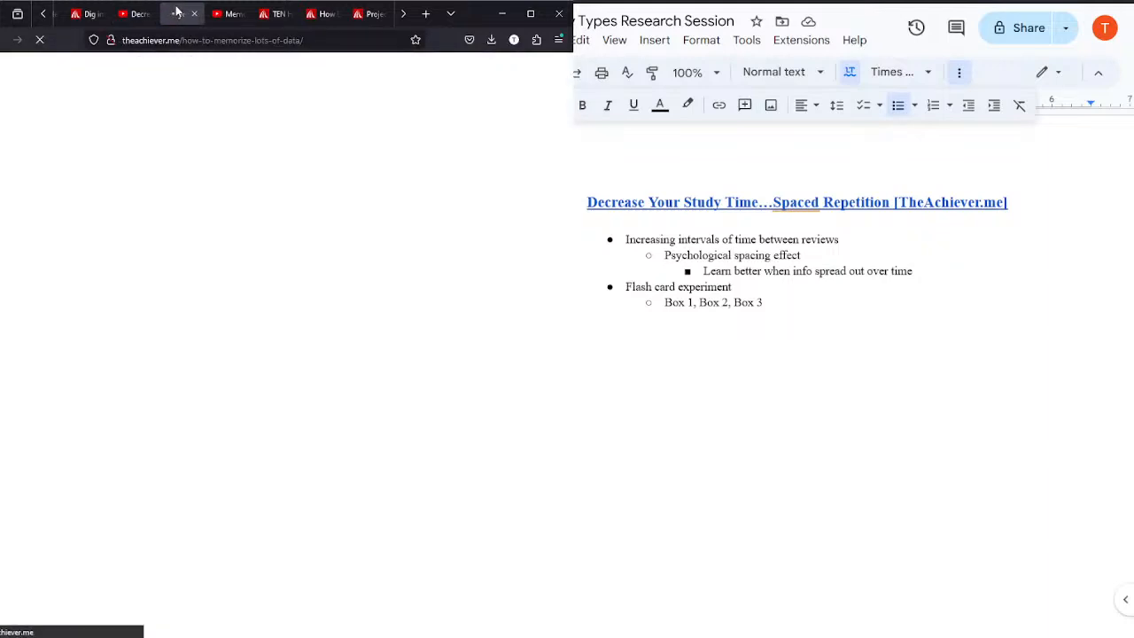
{"action": "left_click", "coordinate": [131, 14]}
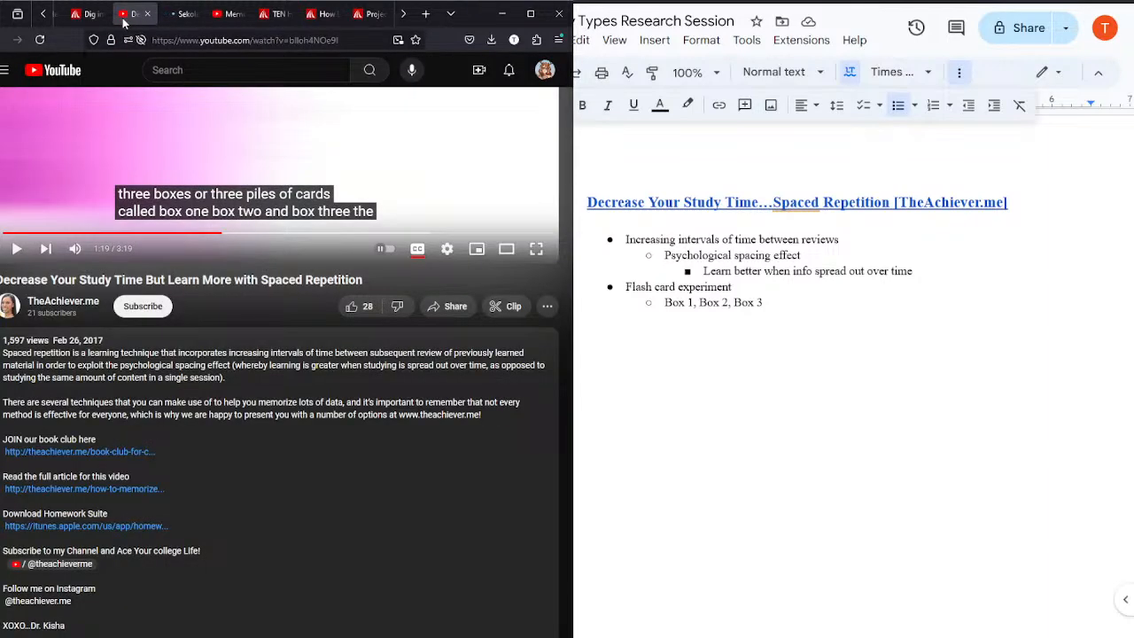
{"action": "left_click", "coordinate": [175, 21]}
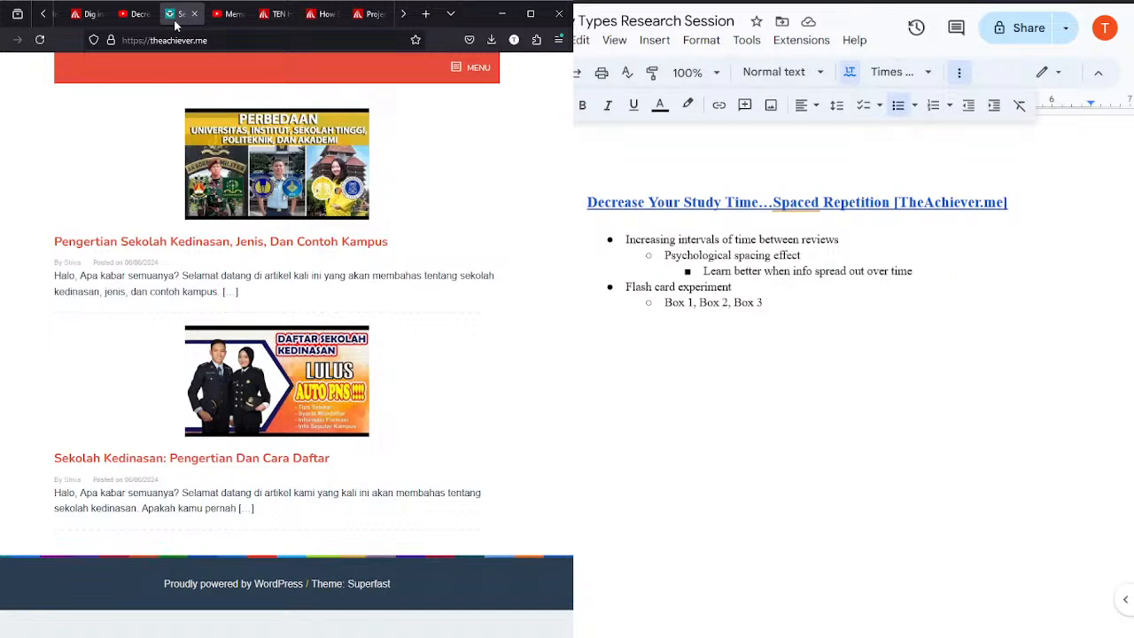
{"action": "left_click", "coordinate": [414, 301]}
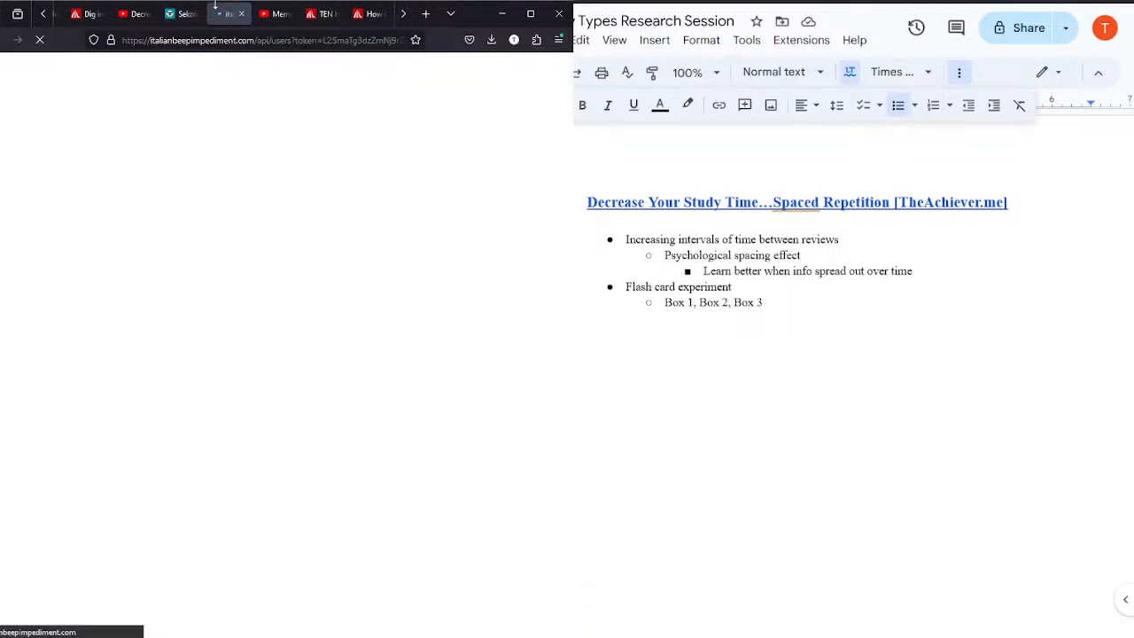
{"action": "left_click", "coordinate": [242, 15]}
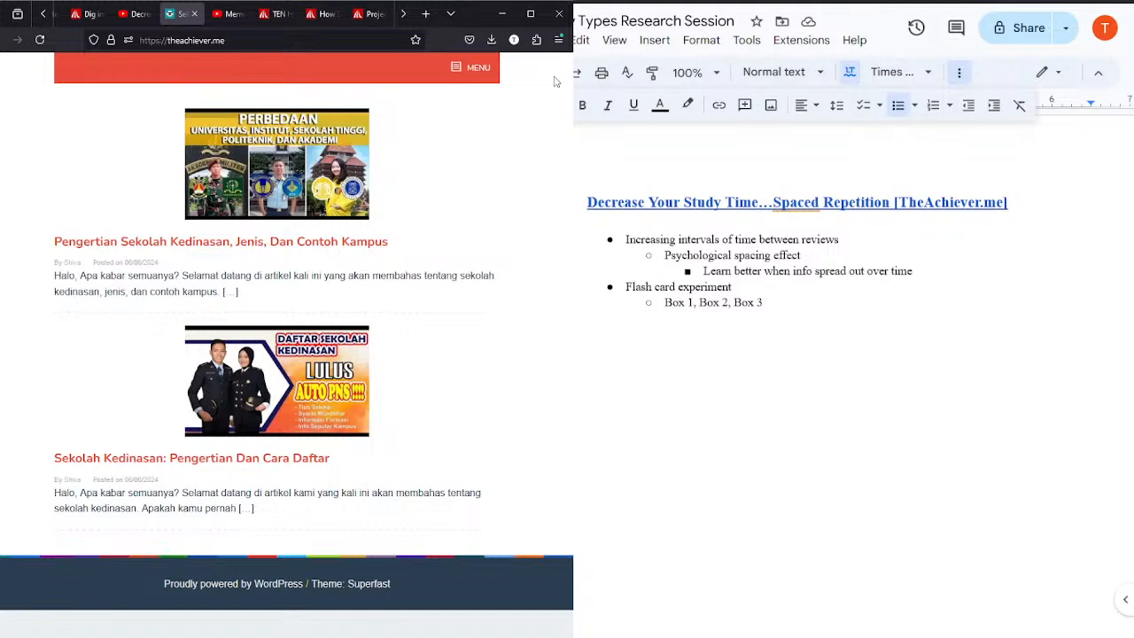
{"action": "left_click", "coordinate": [191, 17]}
{"action": "left_click", "coordinate": [130, 15]}
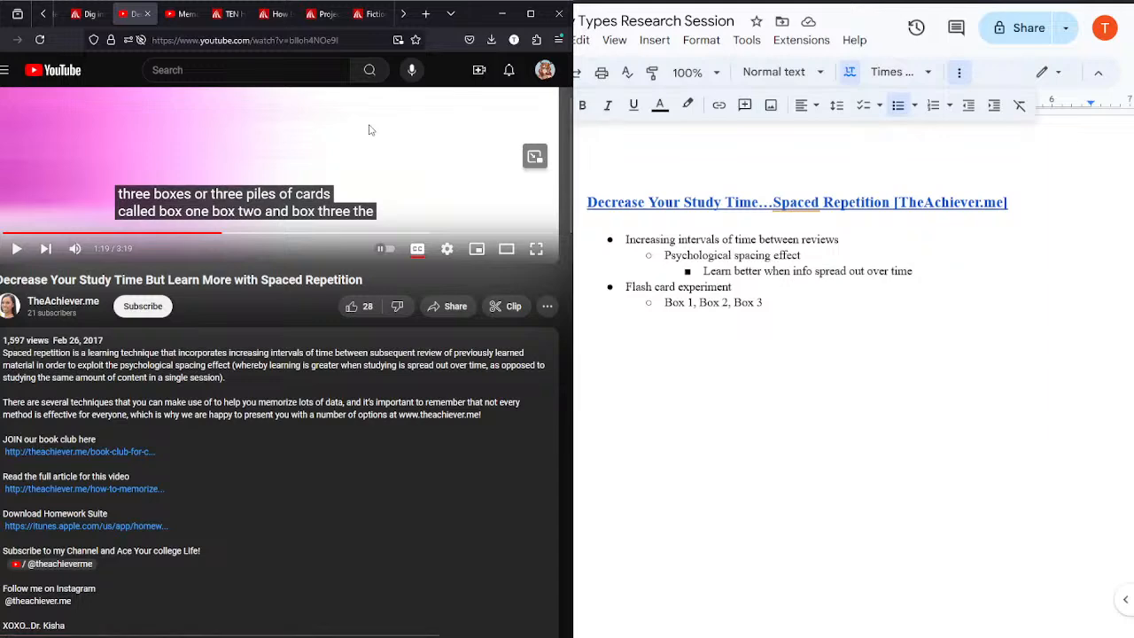
Step: Play the video through its explanation of which cards belong in box one, pausing at the Session 2 diagram
{"action": "scroll", "coordinate": [559, 179], "scroll_direction": "up", "scroll_amount": 2}
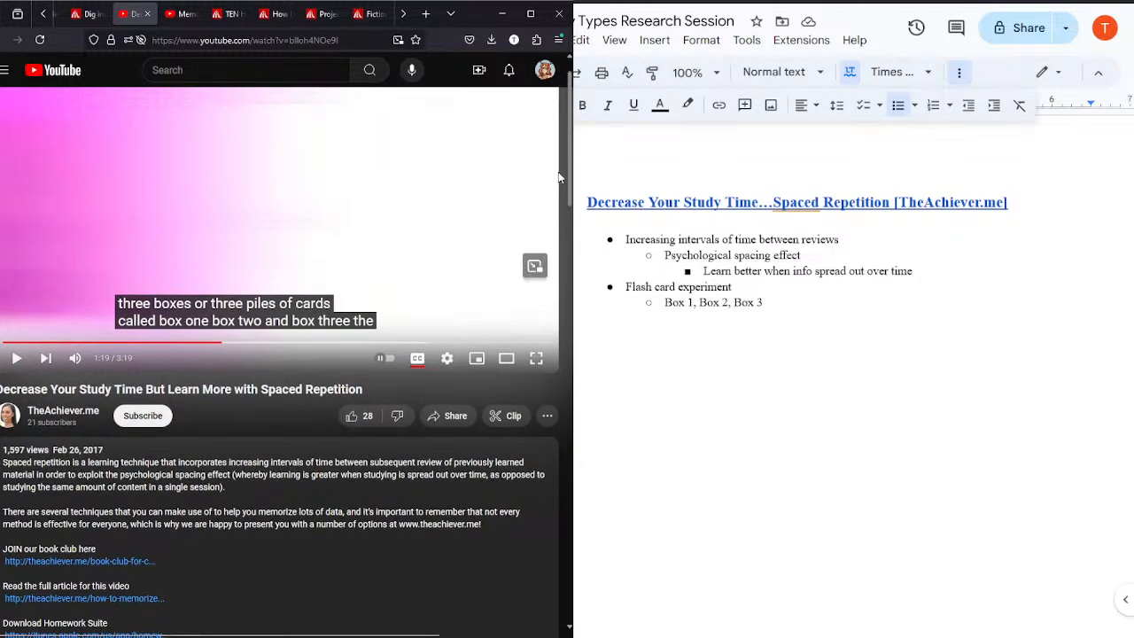
{"action": "scroll", "coordinate": [558, 179], "scroll_direction": "up", "scroll_amount": 1}
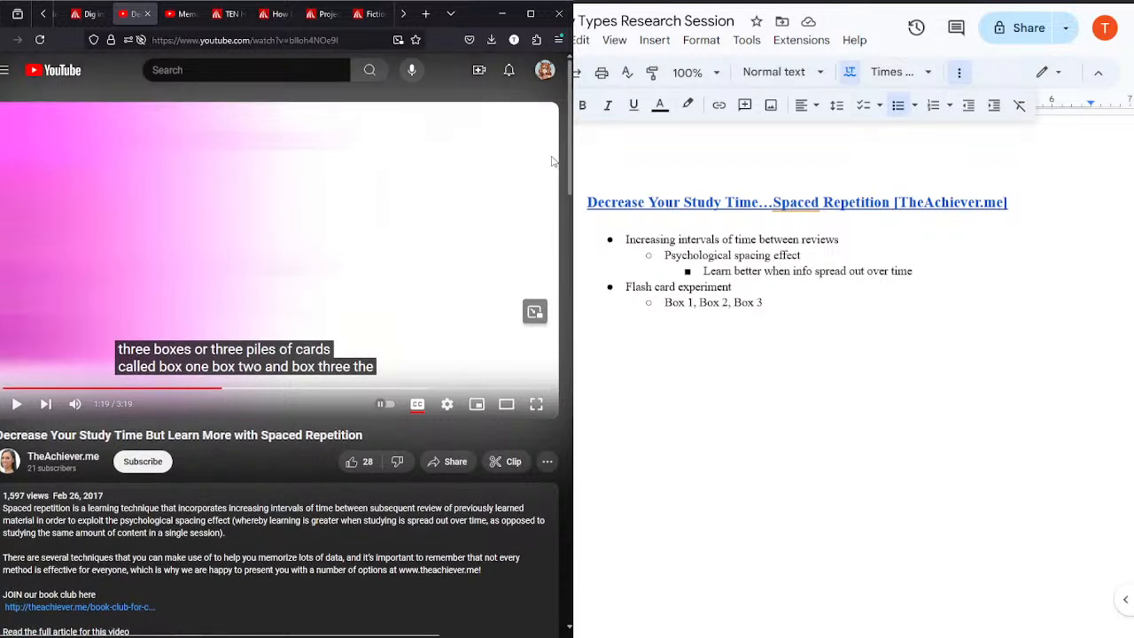
{"action": "left_click", "coordinate": [191, 204]}
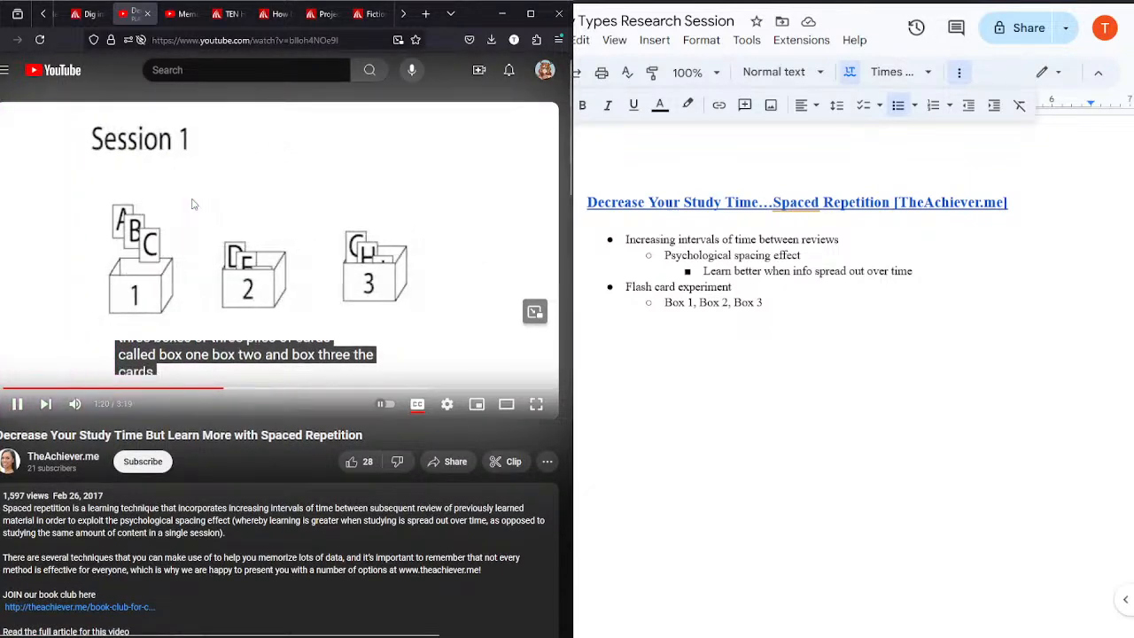
{"action": "left_click", "coordinate": [277, 255]}
Step: Split the "Box 1, Box 2, Box 3" line into separate sub-bullets "Box 1", "Box 2" and "Box 3" without commas
{"action": "left_click", "coordinate": [774, 301]}
{"action": "key", "text": "Return"}
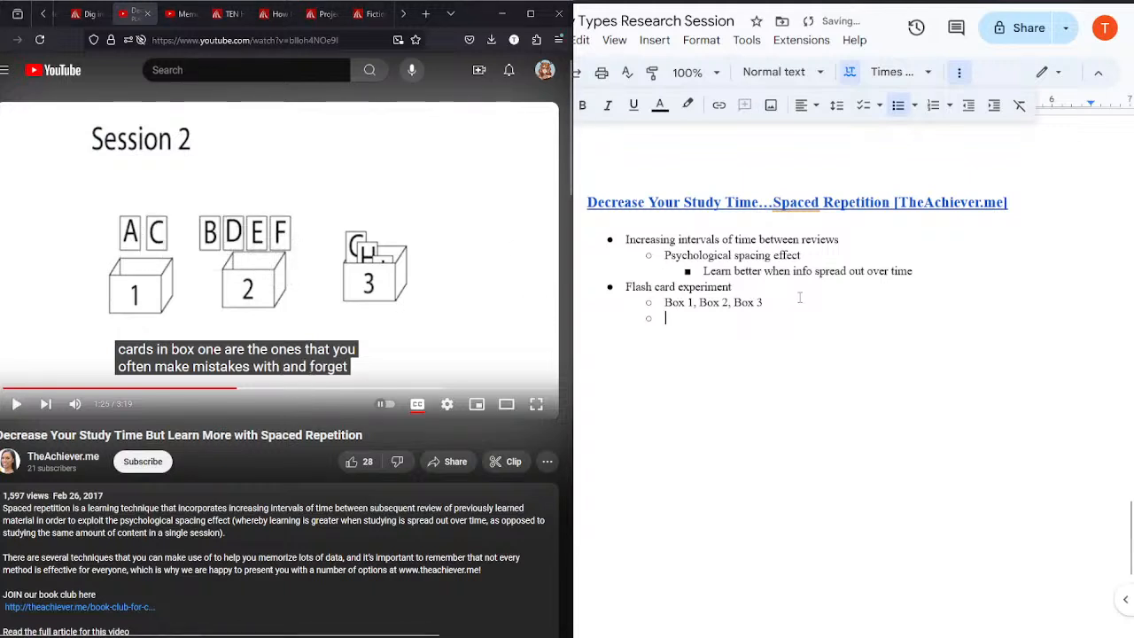
{"action": "left_click", "coordinate": [699, 302]}
{"action": "key", "text": "BackSpace"}
{"action": "key", "text": "BackSpace"}
{"action": "key", "text": "Return"}
{"action": "left_click", "coordinate": [699, 318]}
{"action": "key", "text": "Return"}
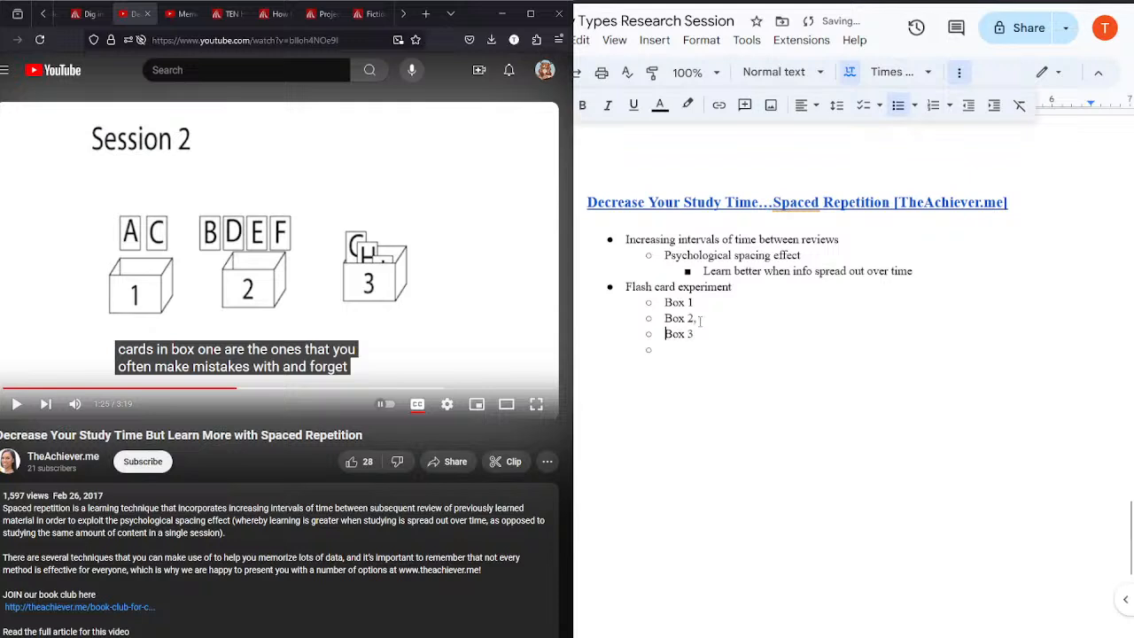
{"action": "left_click", "coordinate": [670, 357]}
{"action": "key", "text": "BackSpace"}
{"action": "key", "text": "BackSpace"}
Step: Add the nested bullet "Cards often make mistakes with" under "Box 1" and rewind the video to about 0:44
{"action": "key", "text": "Return"}
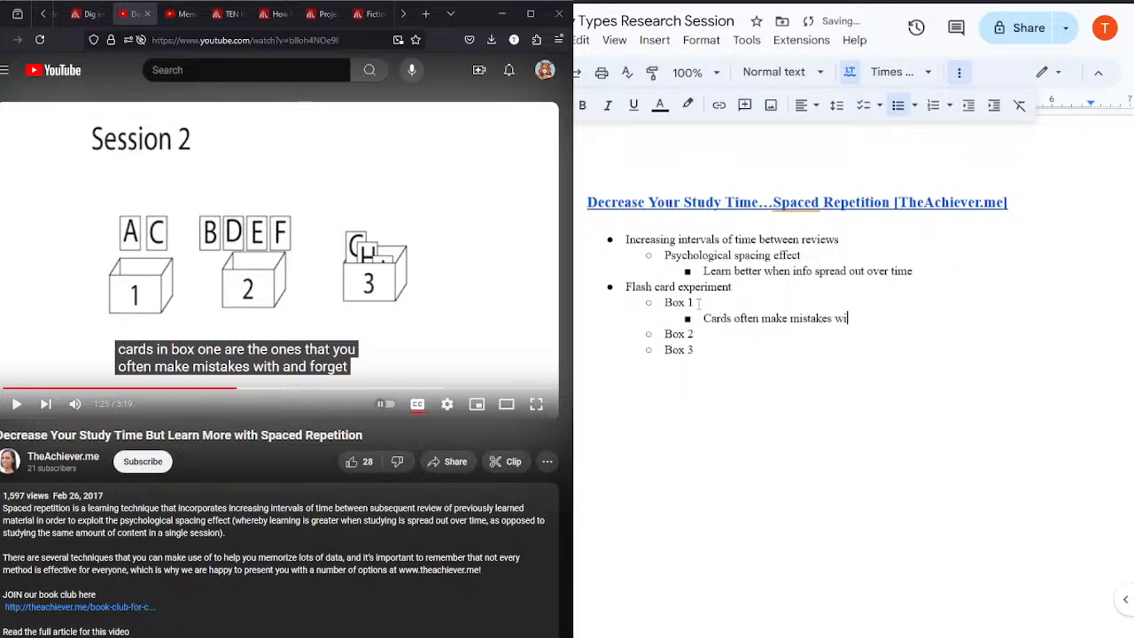
{"action": "left_click", "coordinate": [298, 245]}
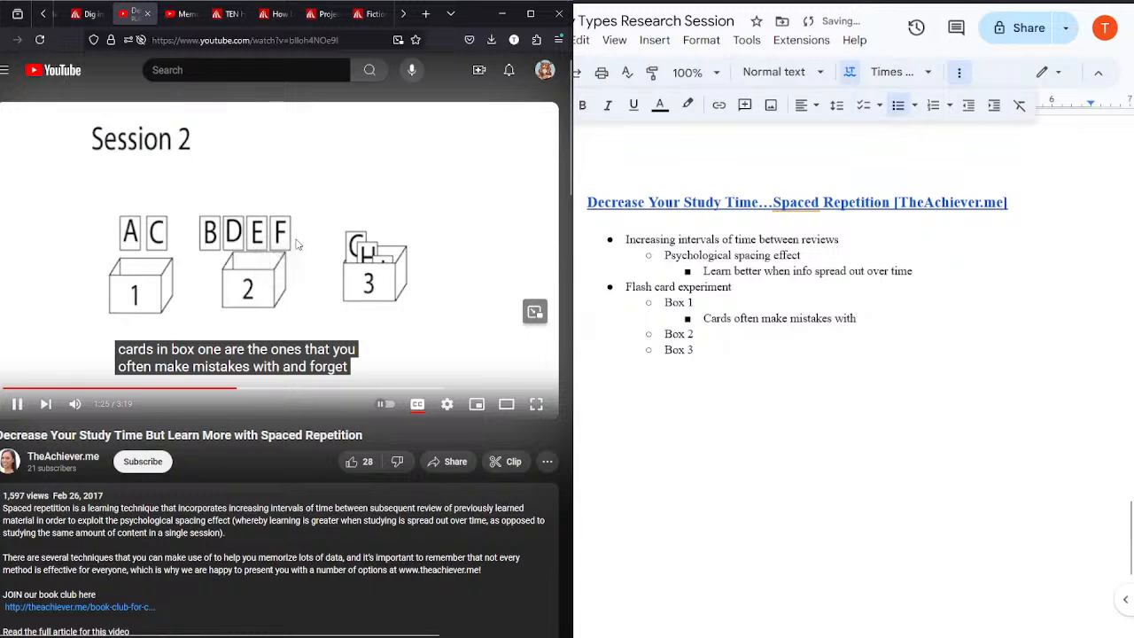
{"action": "left_click", "coordinate": [298, 245]}
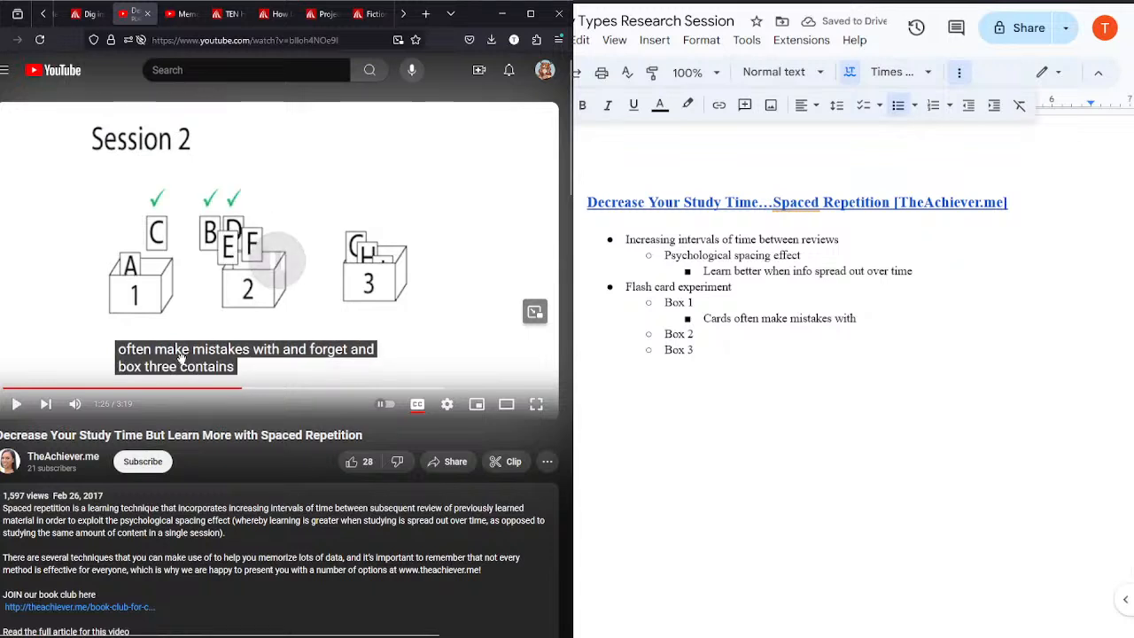
{"action": "left_click", "coordinate": [126, 389]}
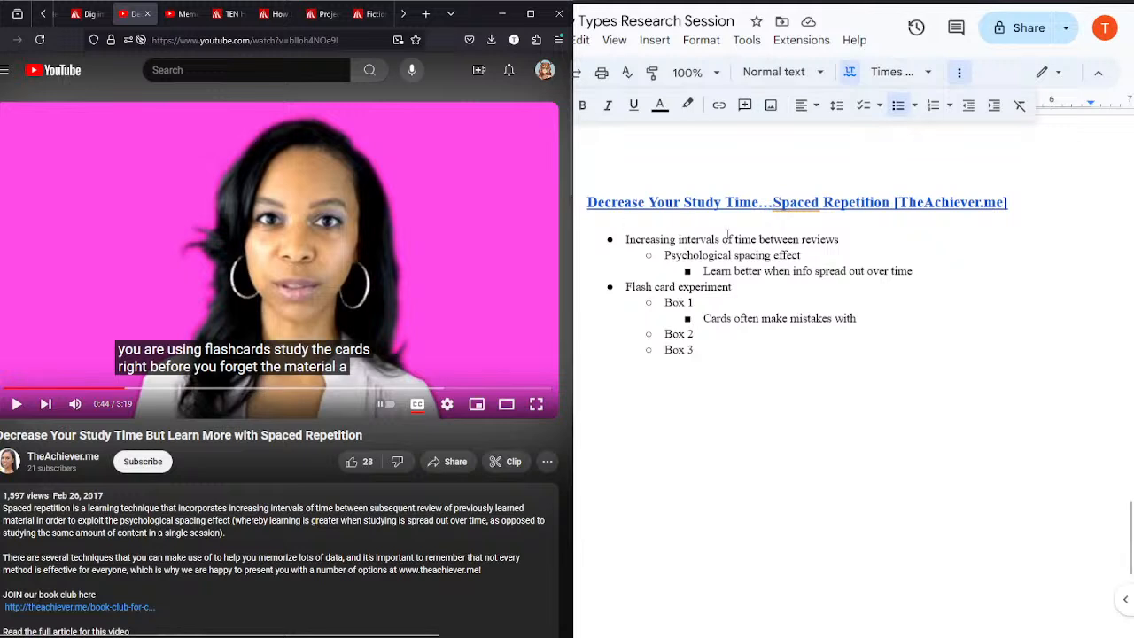
Step: Resume the video and append "- Sebastian Laettner" to the "Flash card experiment" bullet
{"action": "left_click", "coordinate": [314, 351]}
{"action": "left_click", "coordinate": [745, 286]}
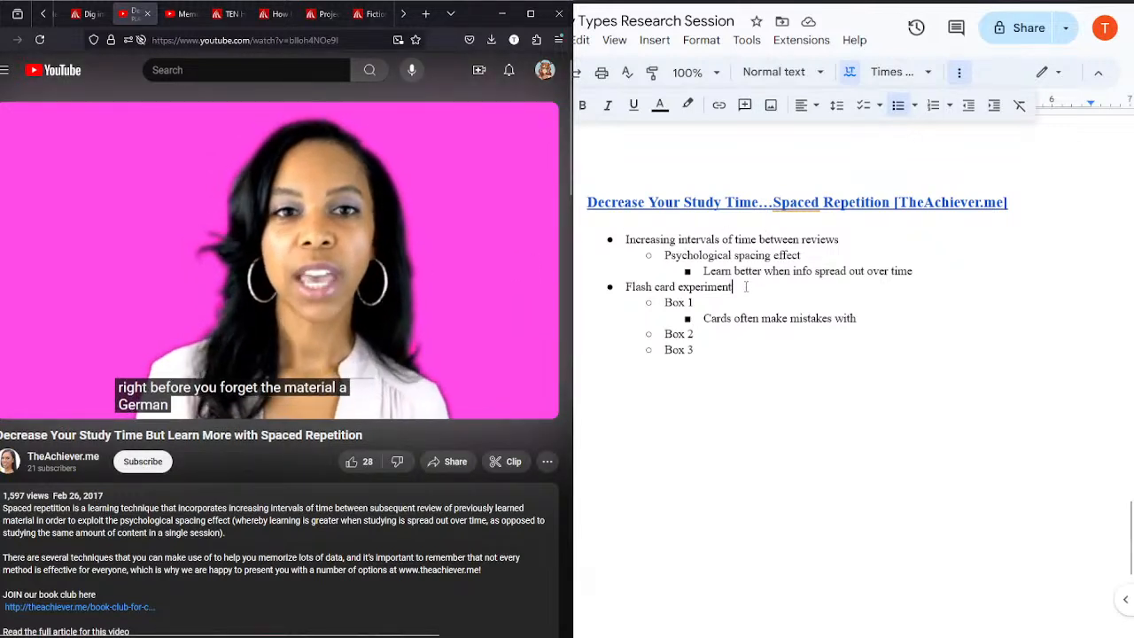
{"action": "type", "text": "- "}
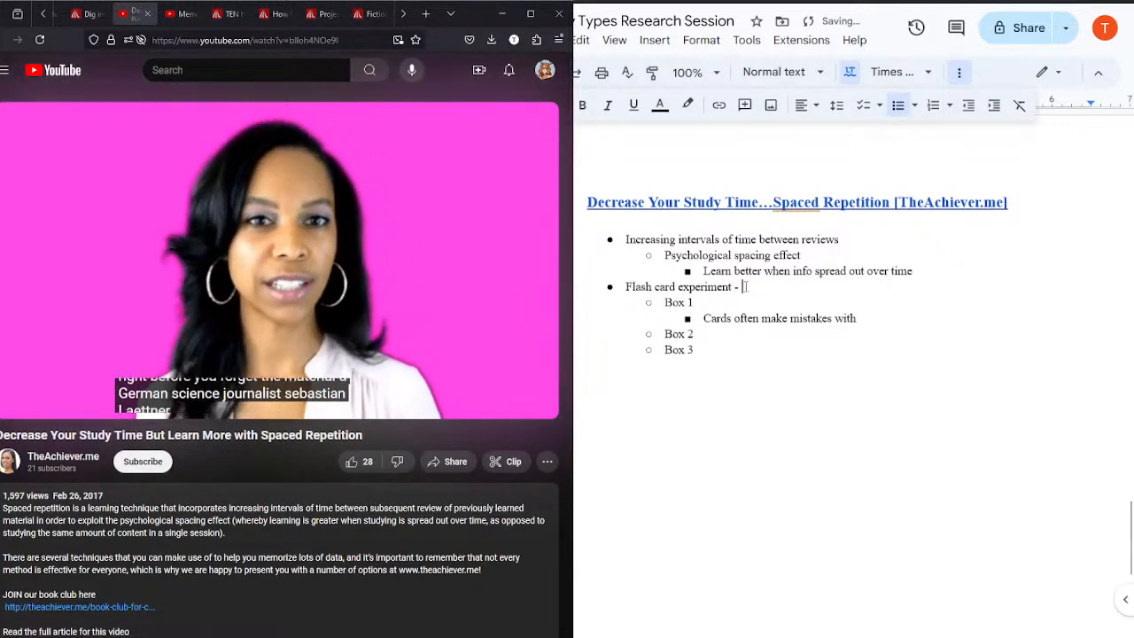
{"action": "type", "text": "Sebast"}
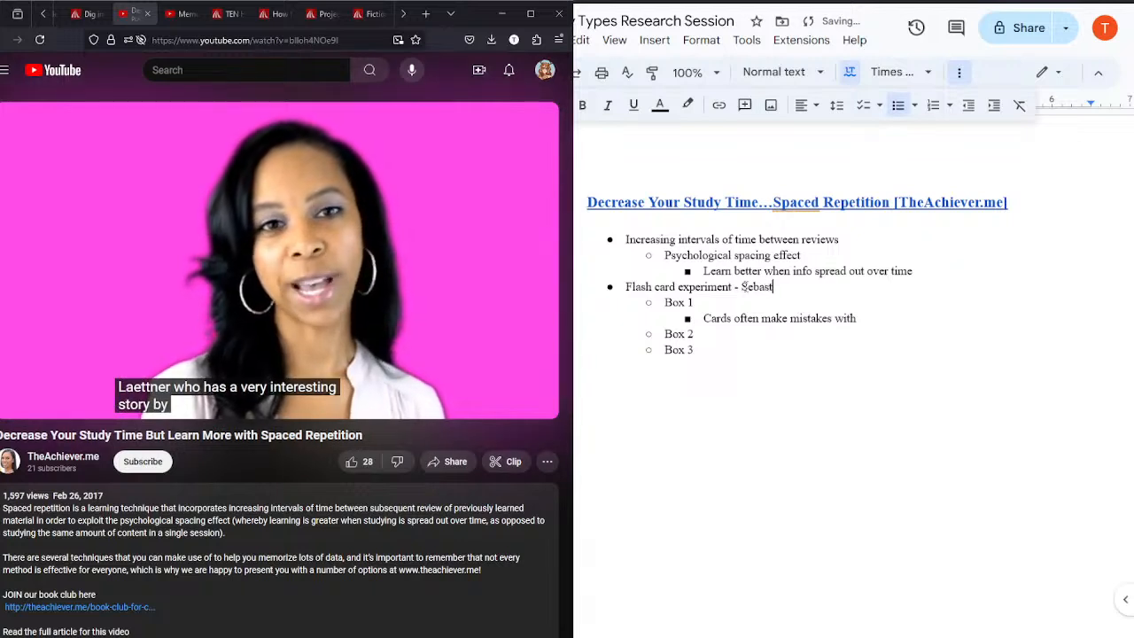
{"action": "type", "text": "ian Lae"}
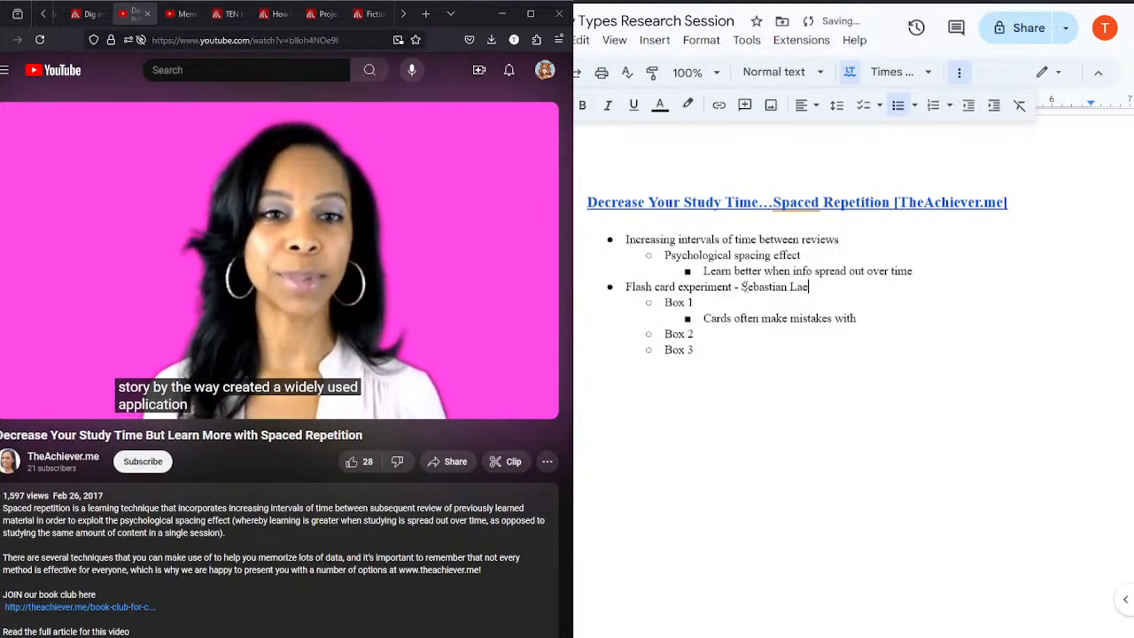
{"action": "type", "text": "ttner"}
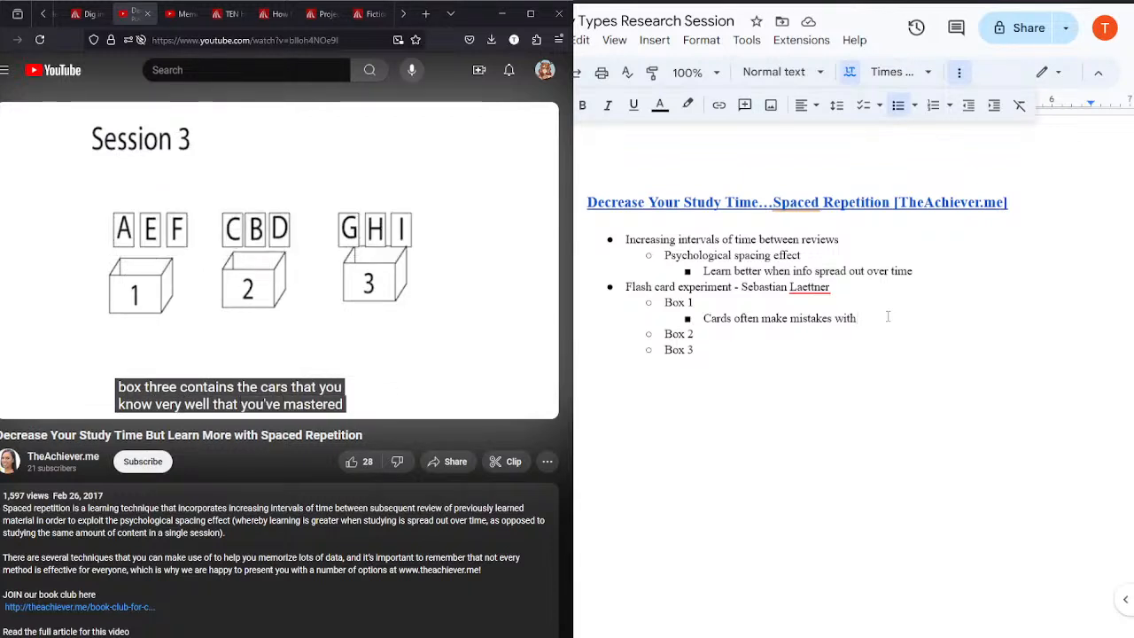
Step: Replay the video's explanation of what each card box contains, pausing at 1:26 on the Session 2 diagram
{"action": "mouse_move", "coordinate": [291, 265]}
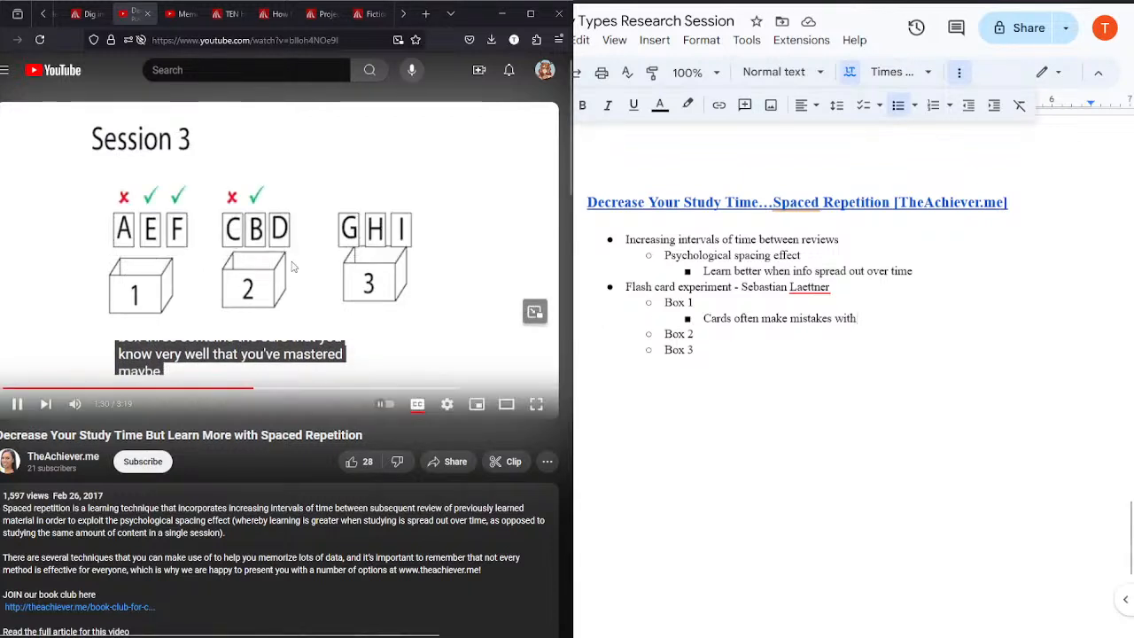
{"action": "left_click", "coordinate": [236, 388]}
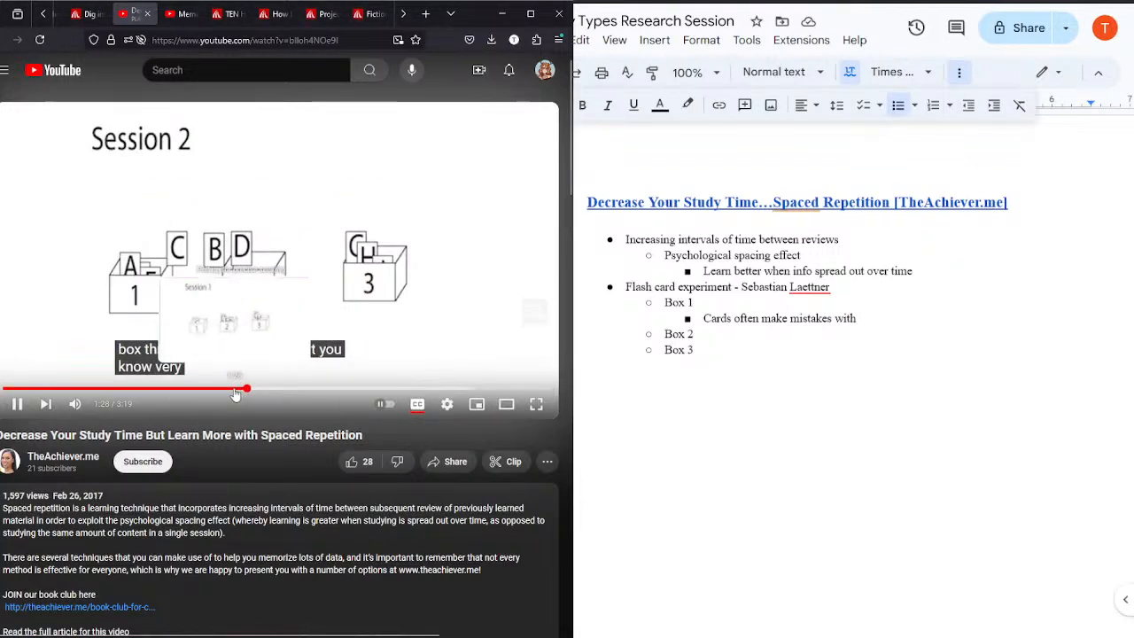
{"action": "left_click", "coordinate": [228, 388]}
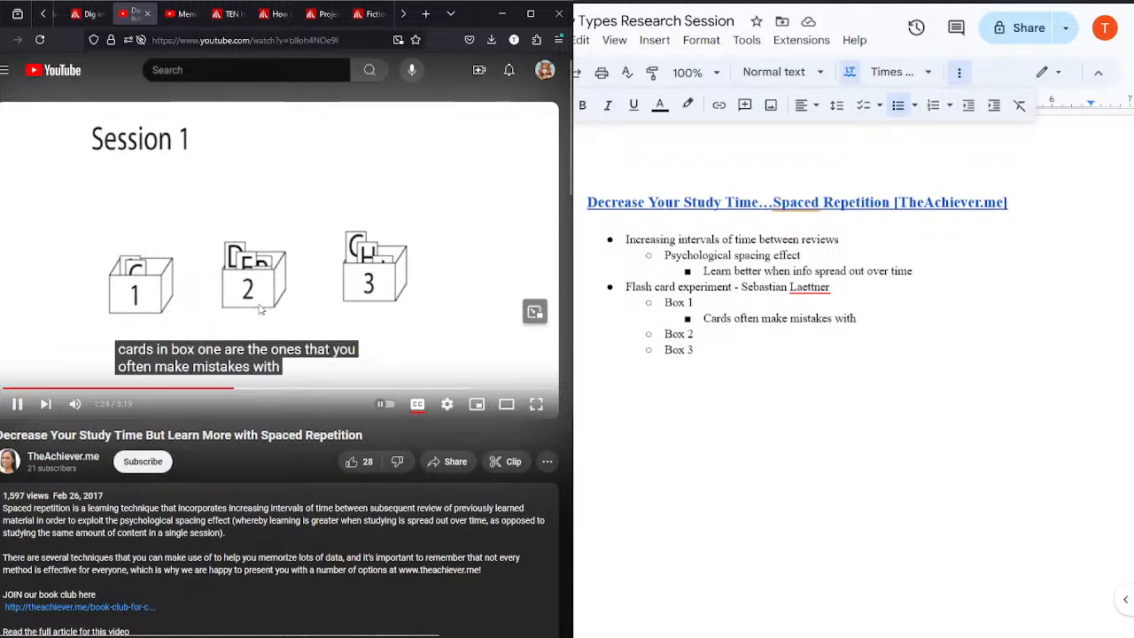
{"action": "left_click", "coordinate": [223, 309]}
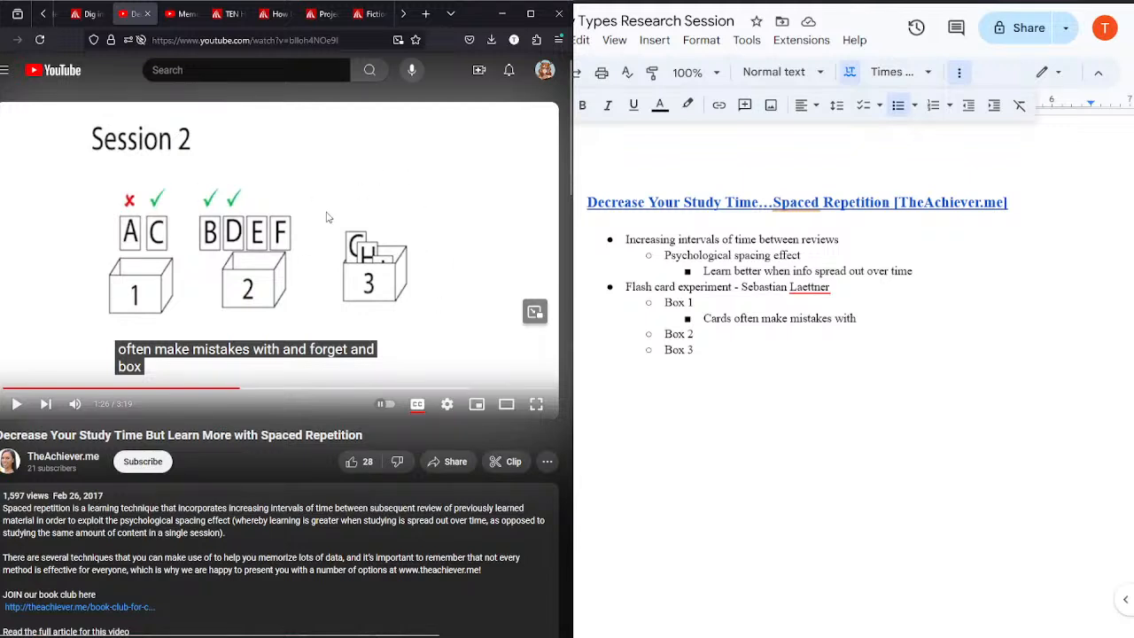
Step: Add the nested bullets "Somewhat knowledgeable?" under "Box 2" and "Well-versed in knowledge of" under "Box 3"
{"action": "key", "text": "Return"}
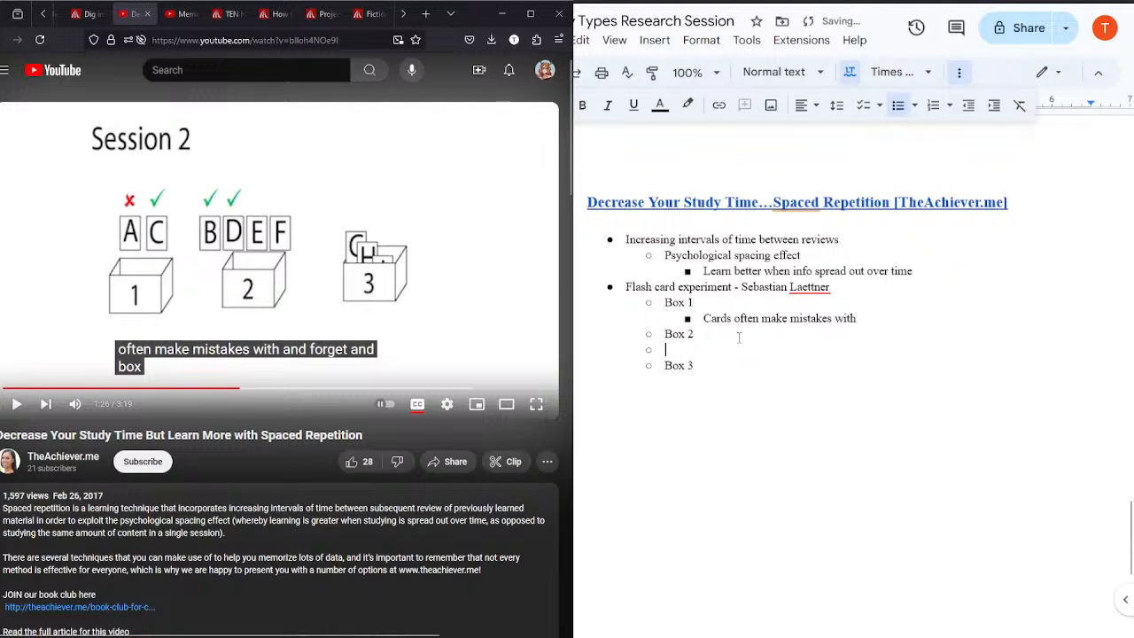
{"action": "key", "text": "Tab"}
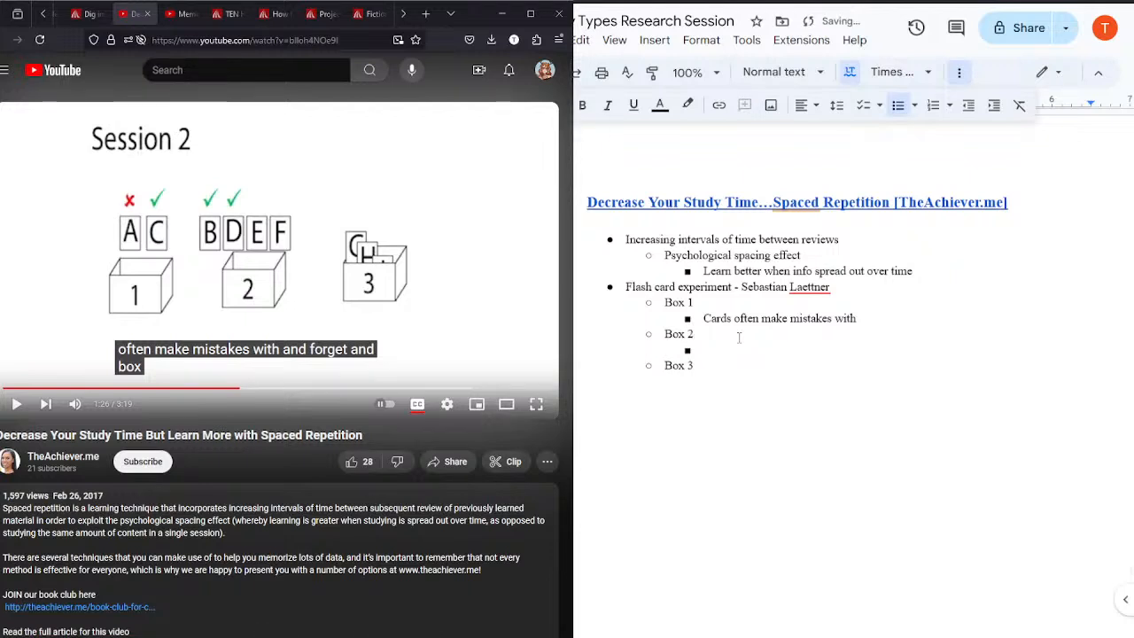
{"action": "type", "text": "Somewhat knowledgeable?"}
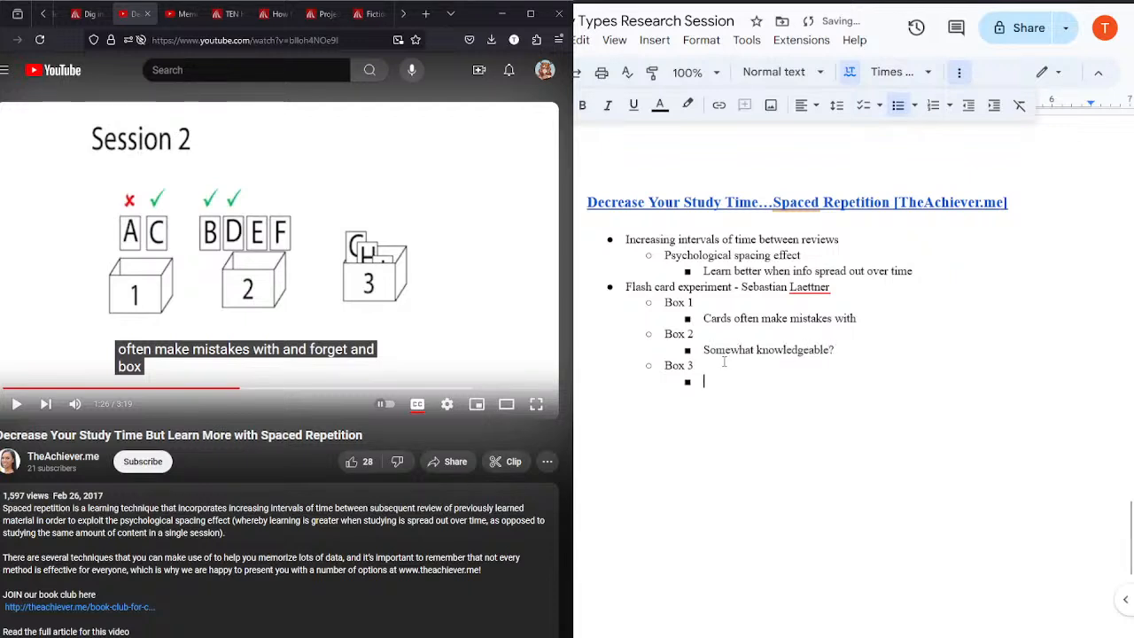
{"action": "type", "text": "Ma"}
{"action": "type", "text": "Well-"}
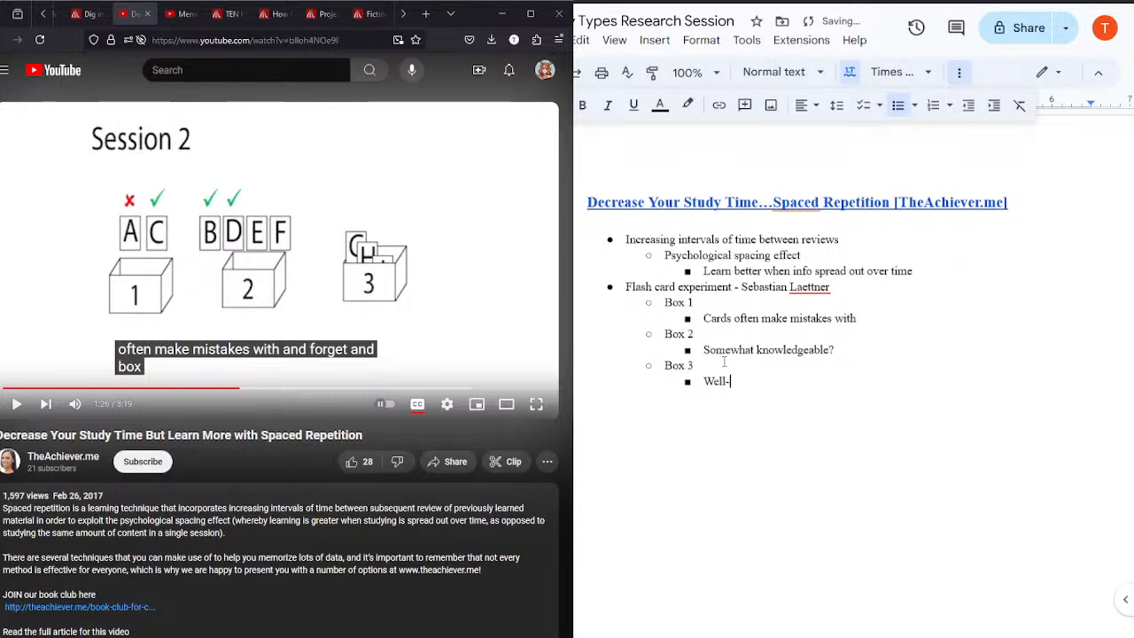
{"action": "type", "text": "versed in knowledge of"}
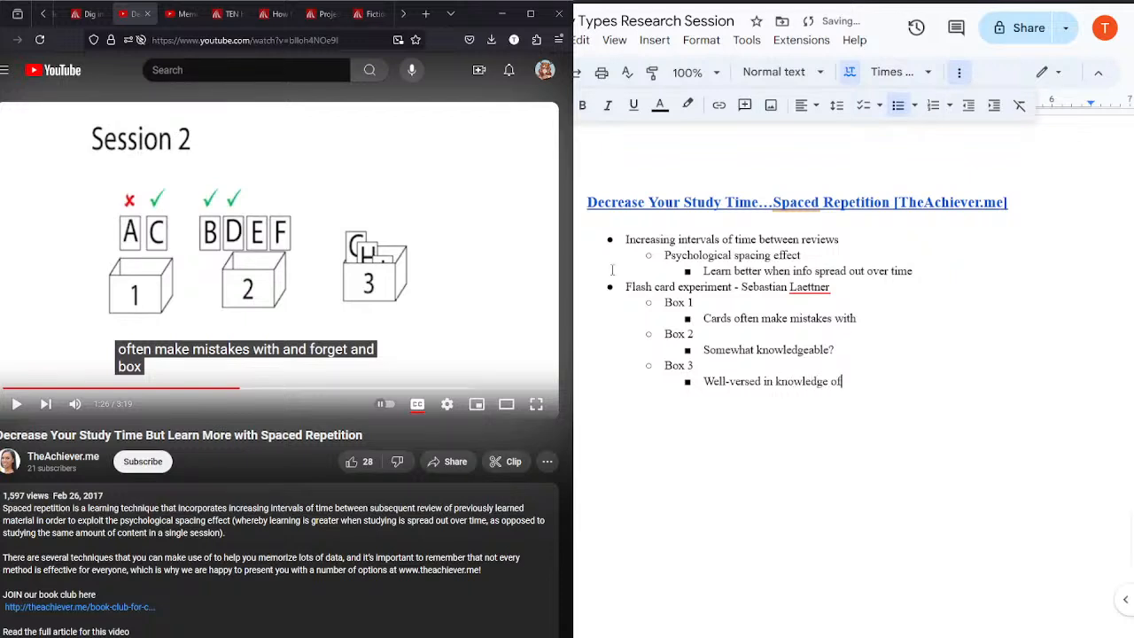
Step: Play the video further, then rewind to how often each box should be studied and pause at 1:34
{"action": "left_click", "coordinate": [324, 251]}
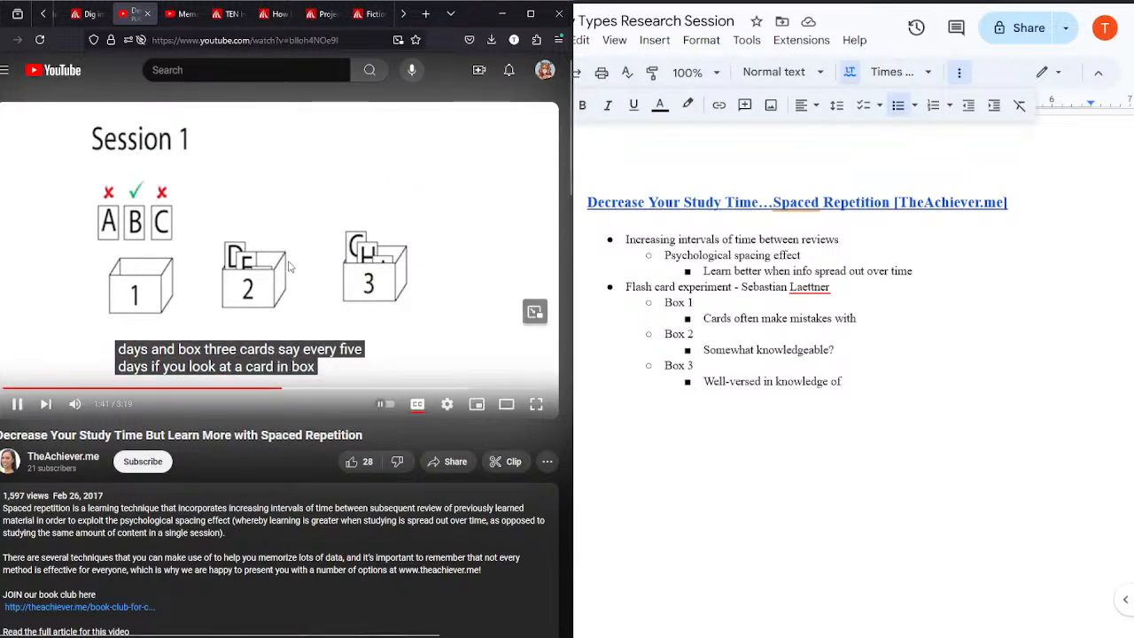
{"action": "left_click", "coordinate": [274, 390]}
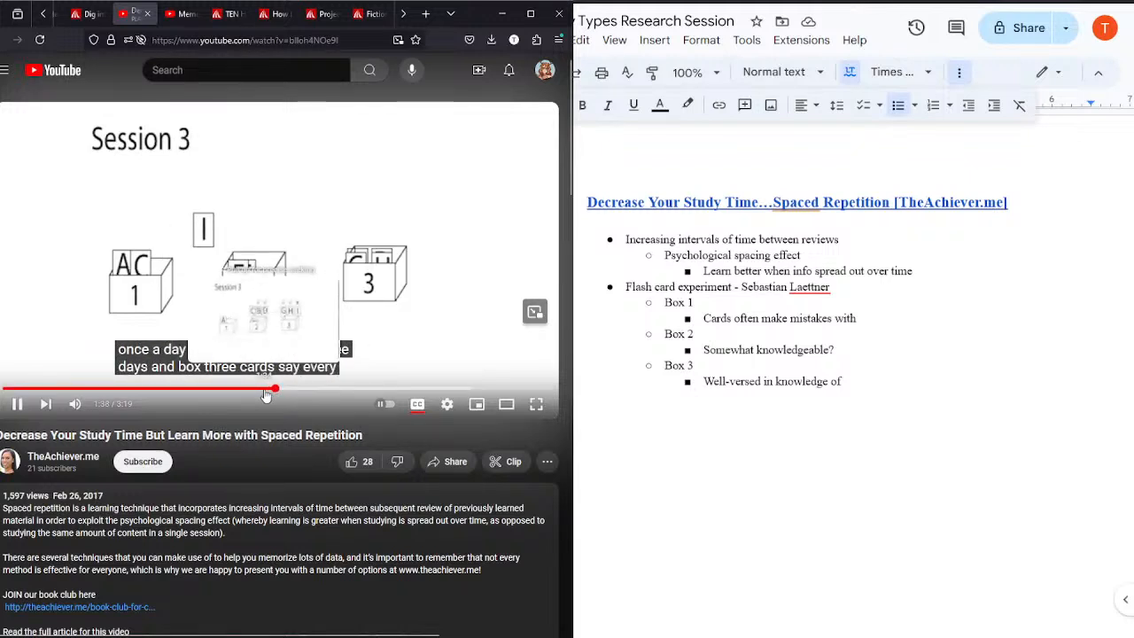
{"action": "left_click", "coordinate": [266, 391]}
{"action": "left_click", "coordinate": [258, 391]}
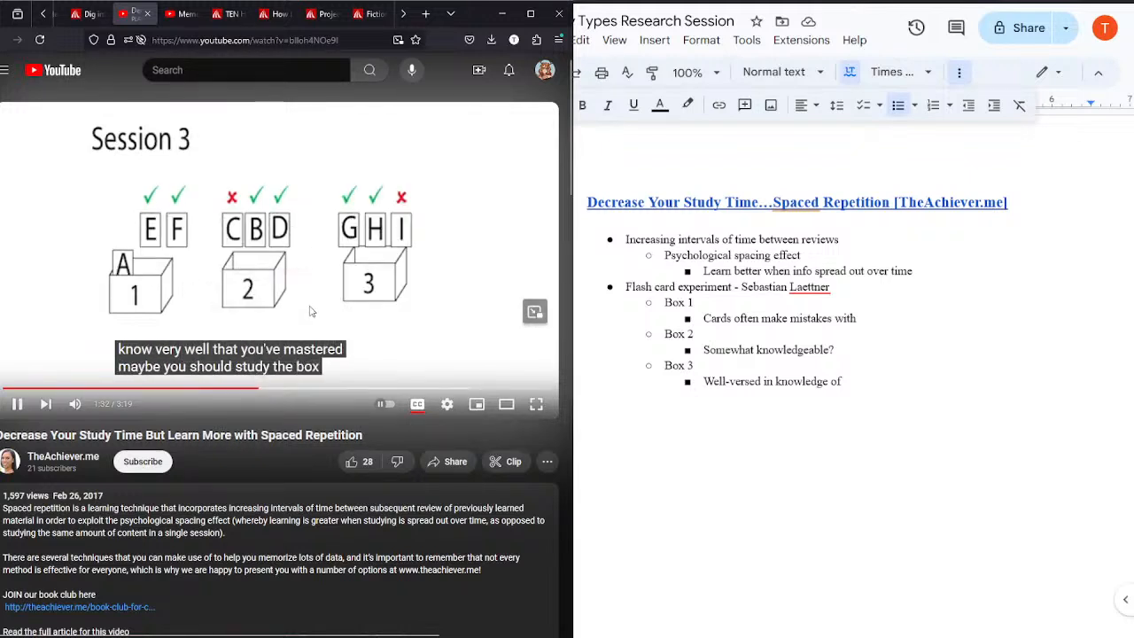
{"action": "left_click", "coordinate": [346, 295]}
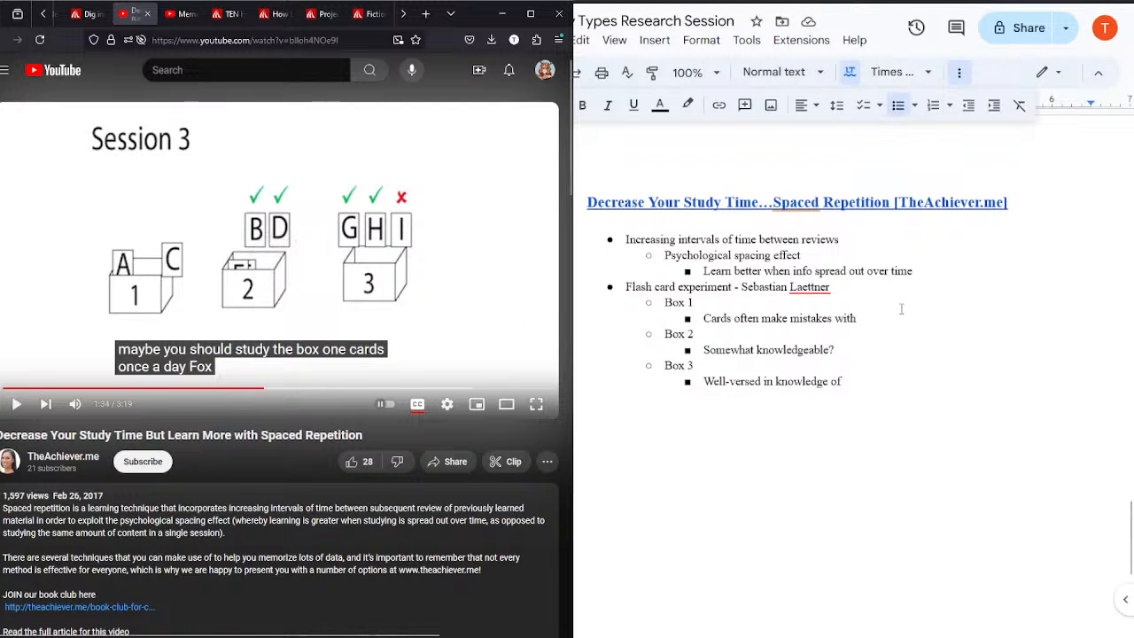
Step: Add the nested bullets "Study once a day" under "Box 1" and "Study every 3 days" under "Box 2", resuming the video in between
{"action": "key", "text": "Return"}
{"action": "type", "text": "Study once a day"}
{"action": "left_click", "coordinate": [320, 293]}
{"action": "left_click", "coordinate": [873, 363]}
{"action": "key", "text": "Return"}
{"action": "type", "text": "Study"}
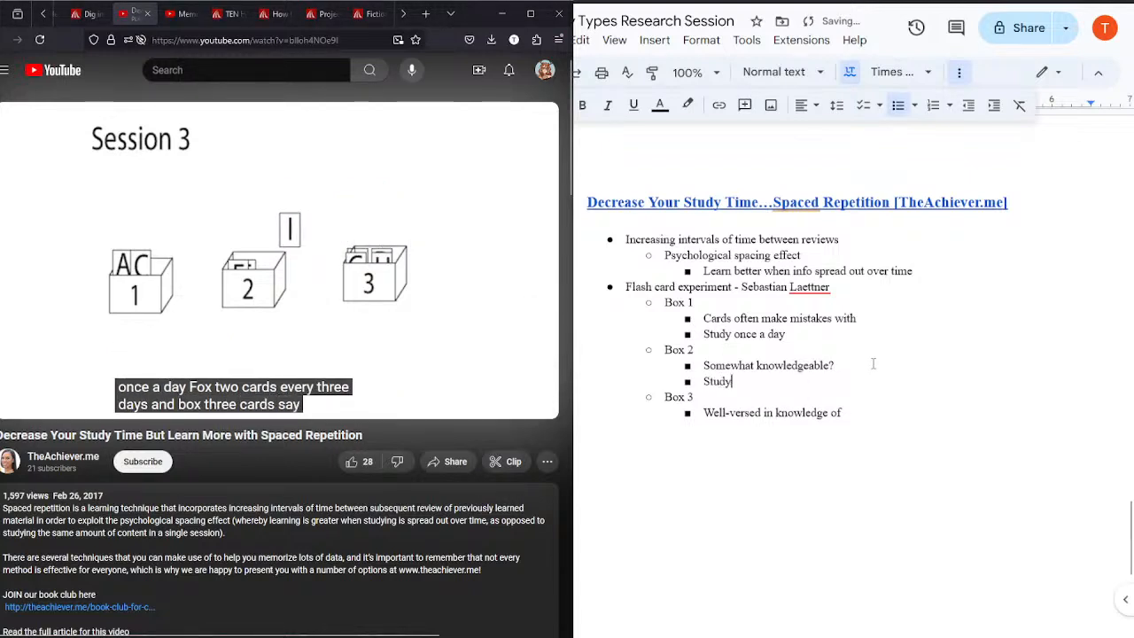
{"action": "type", "text": " every 3 days"}
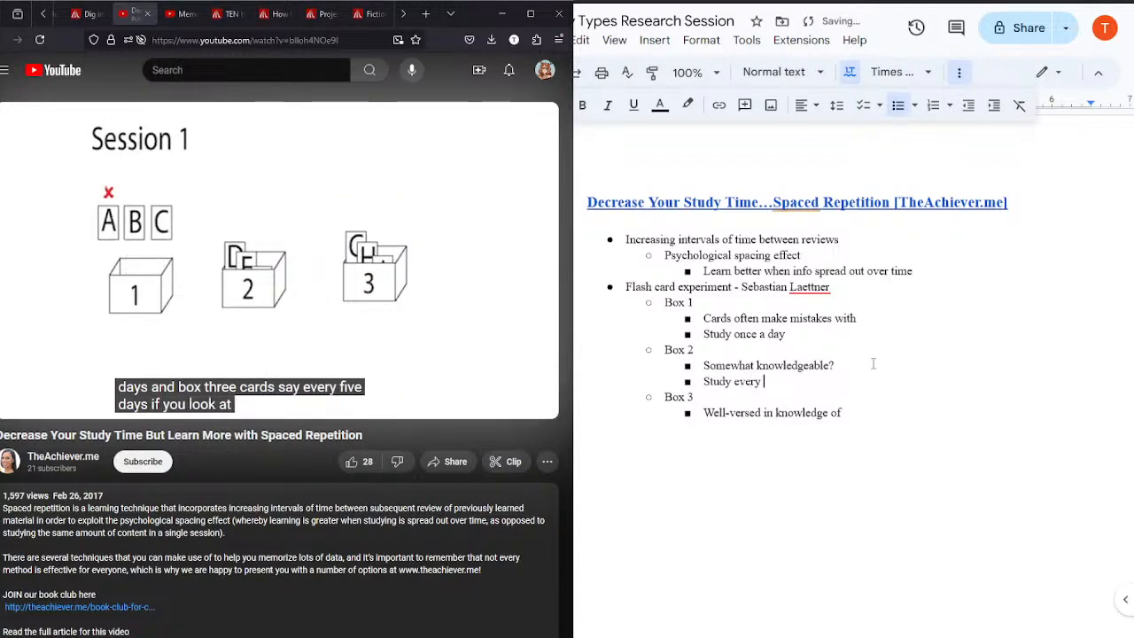
Step: Add the nested bullet "Study every 5 days" under "Box 3"
{"action": "left_click", "coordinate": [848, 410]}
{"action": "key", "text": "Return"}
{"action": "type", "text": "Study every"}
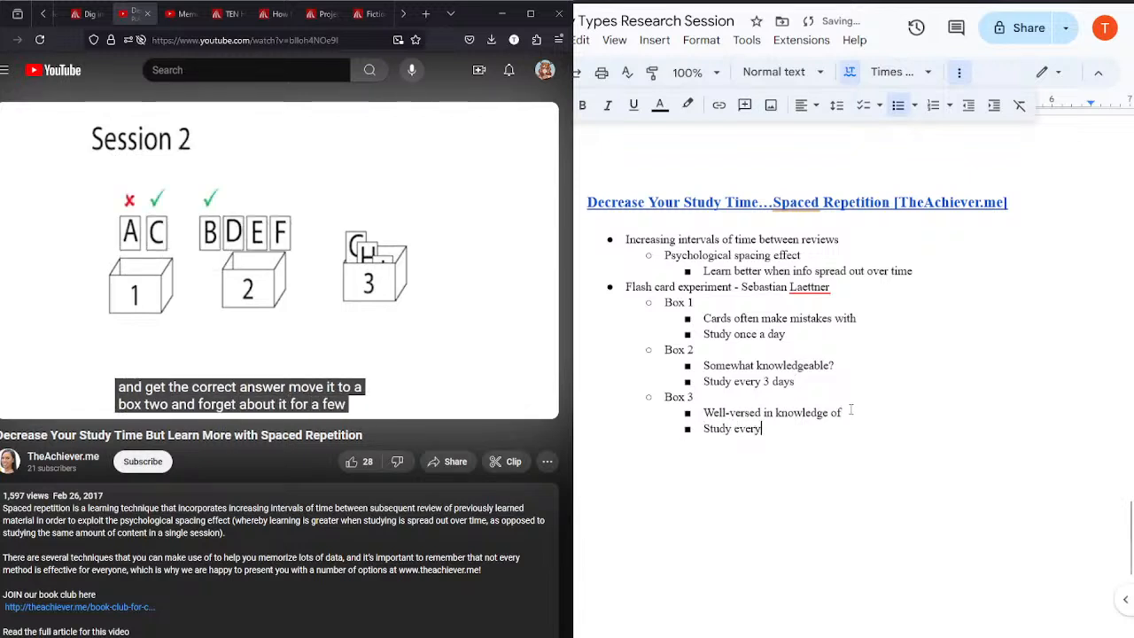
{"action": "type", "text": " 5 days"}
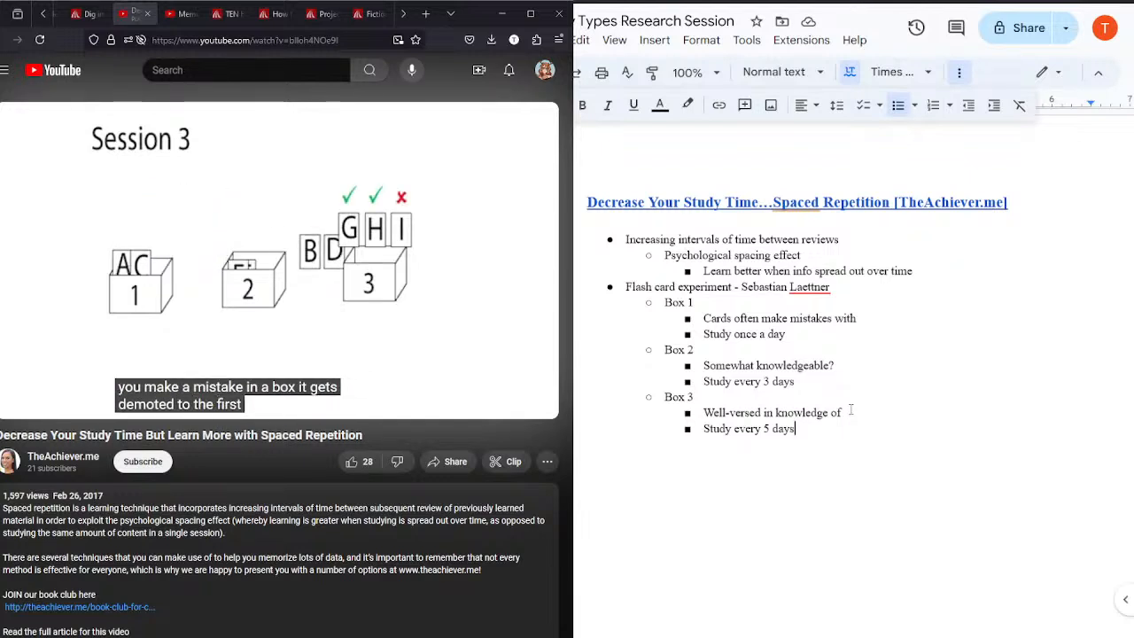
Step: Add the sub-bullet "Move correct answers to box 2 & 3" after the "Box 3" notes, level with the boxes
{"action": "key", "text": "Return"}
{"action": "type", "text": "M"}
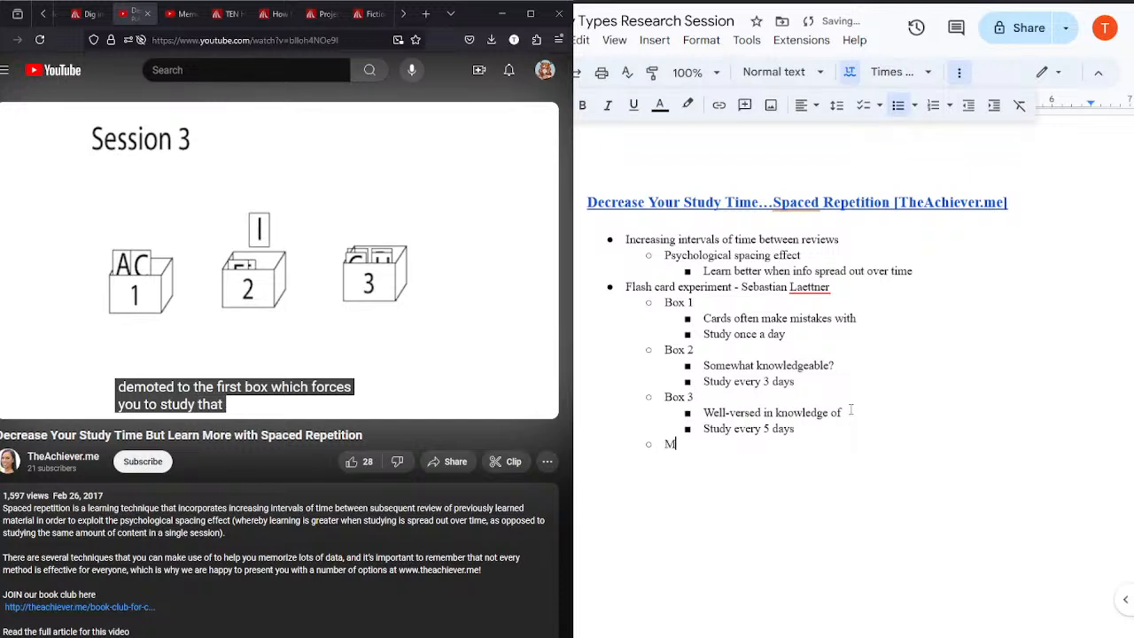
{"action": "type", "text": "ove correct a"}
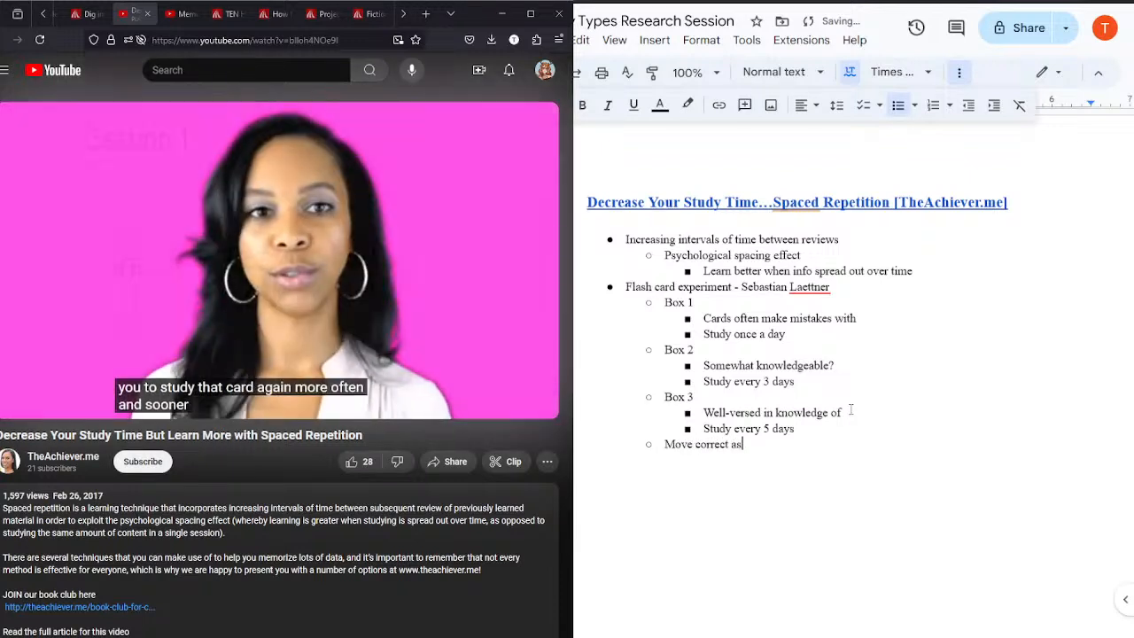
{"action": "type", "text": "nswers to box 2 "}
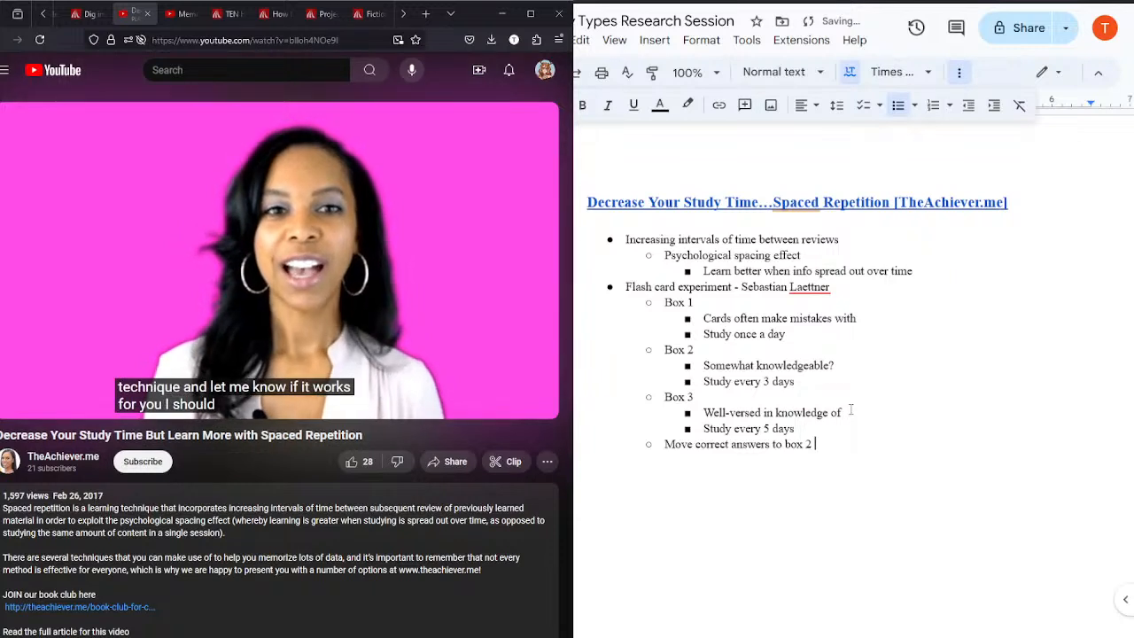
{"action": "type", "text": "& 3"}
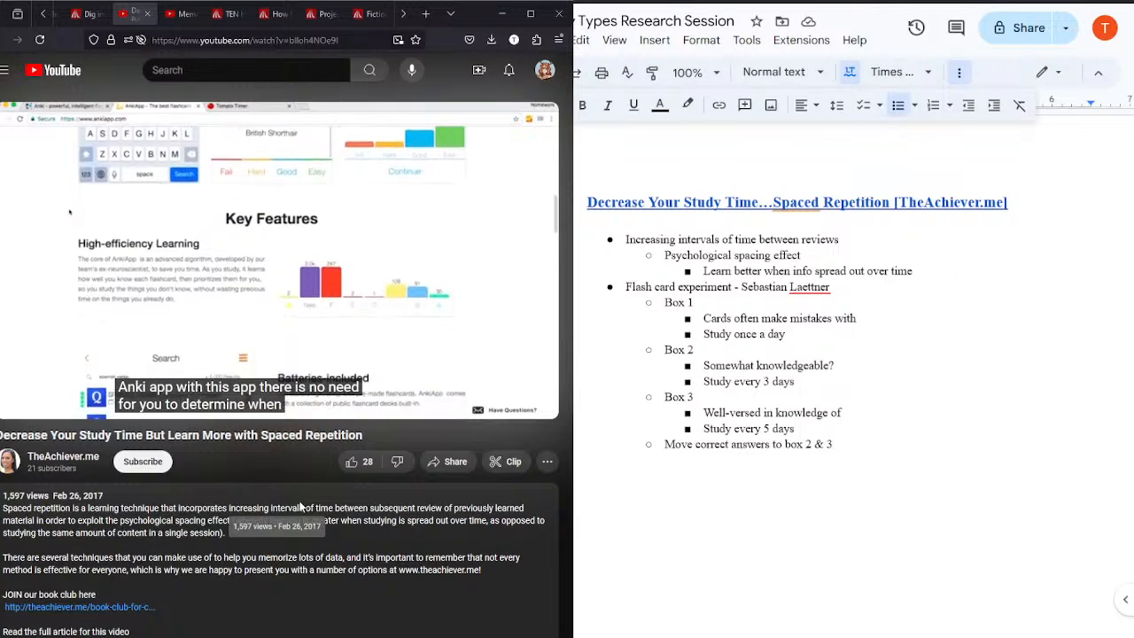
Step: Watch the video's AnkiApp section with pauses, stopping at 3:08 during the closing remarks
{"action": "left_click", "coordinate": [251, 187]}
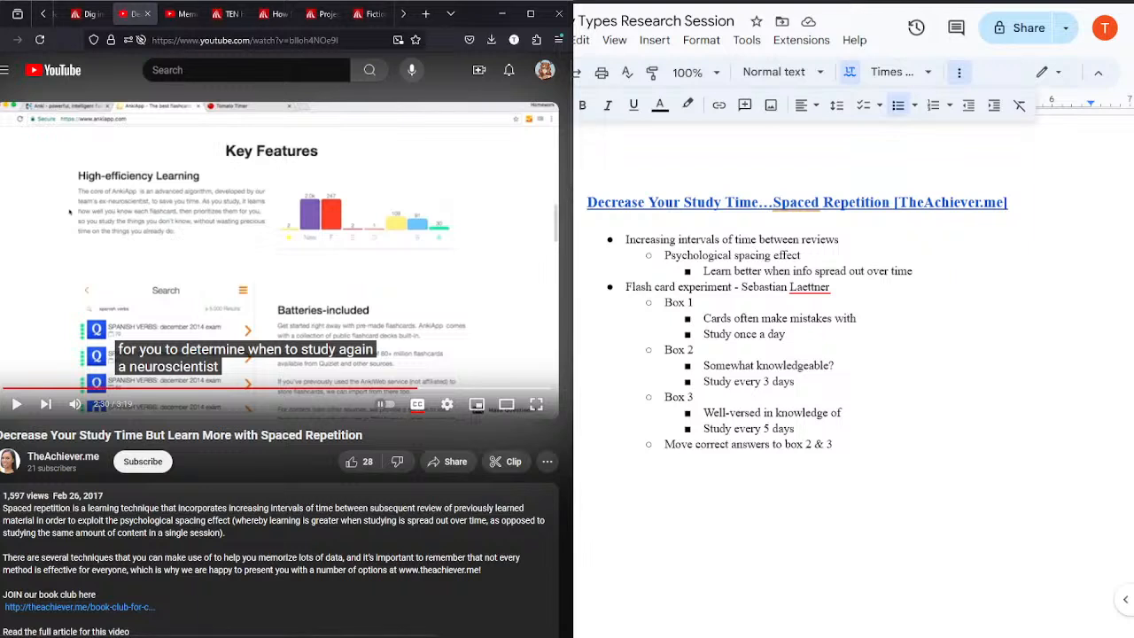
{"action": "left_click", "coordinate": [315, 226]}
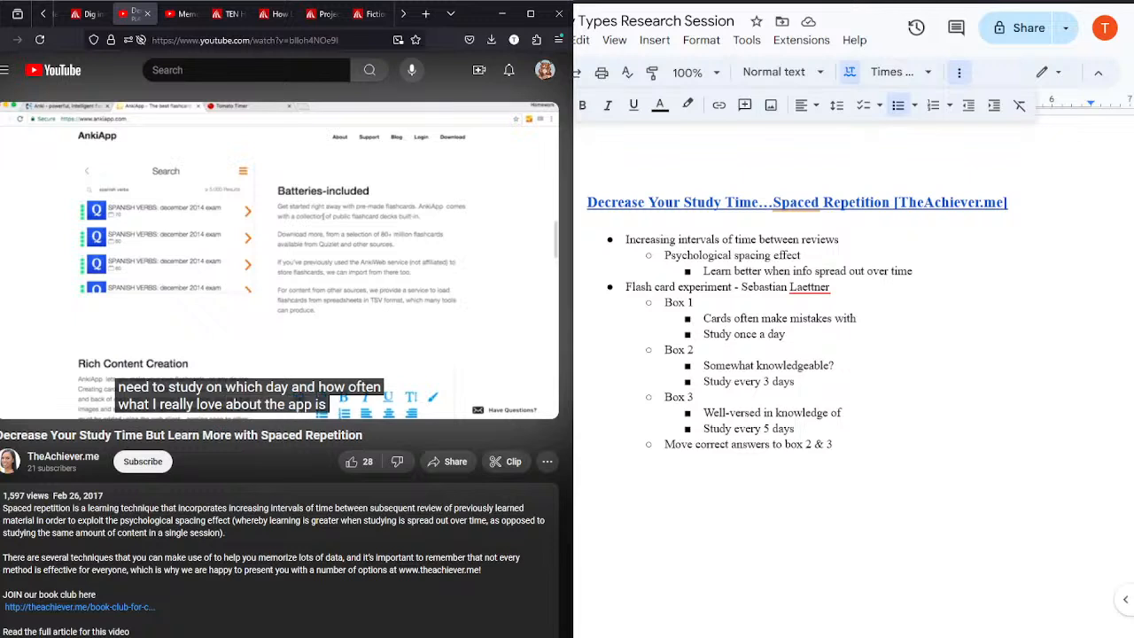
{"action": "left_click", "coordinate": [314, 227]}
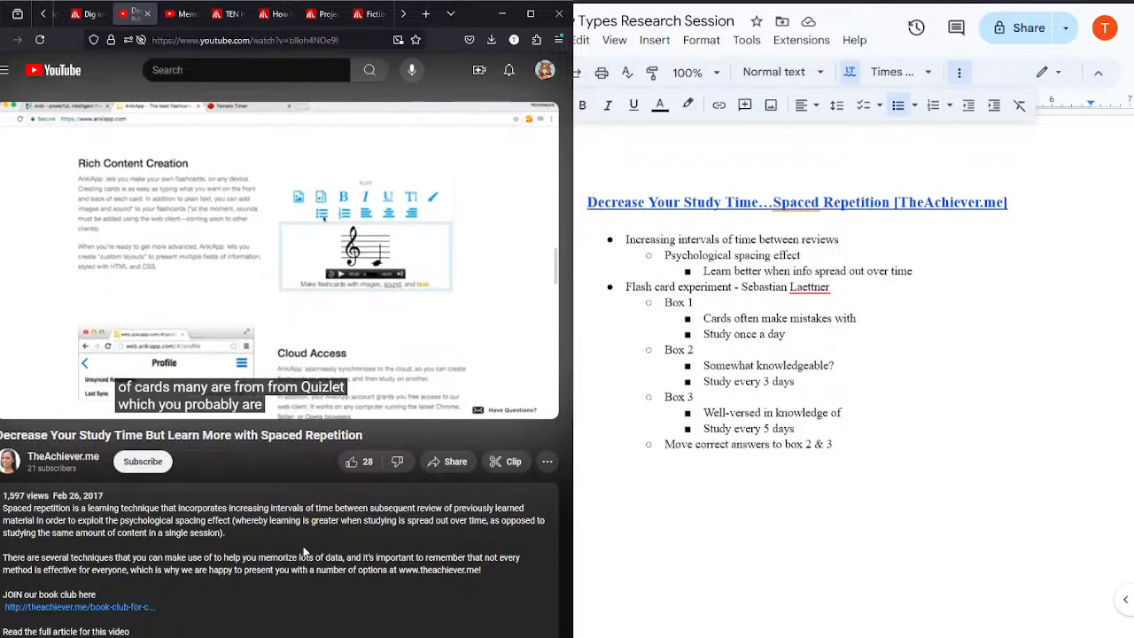
{"action": "left_click", "coordinate": [306, 299]}
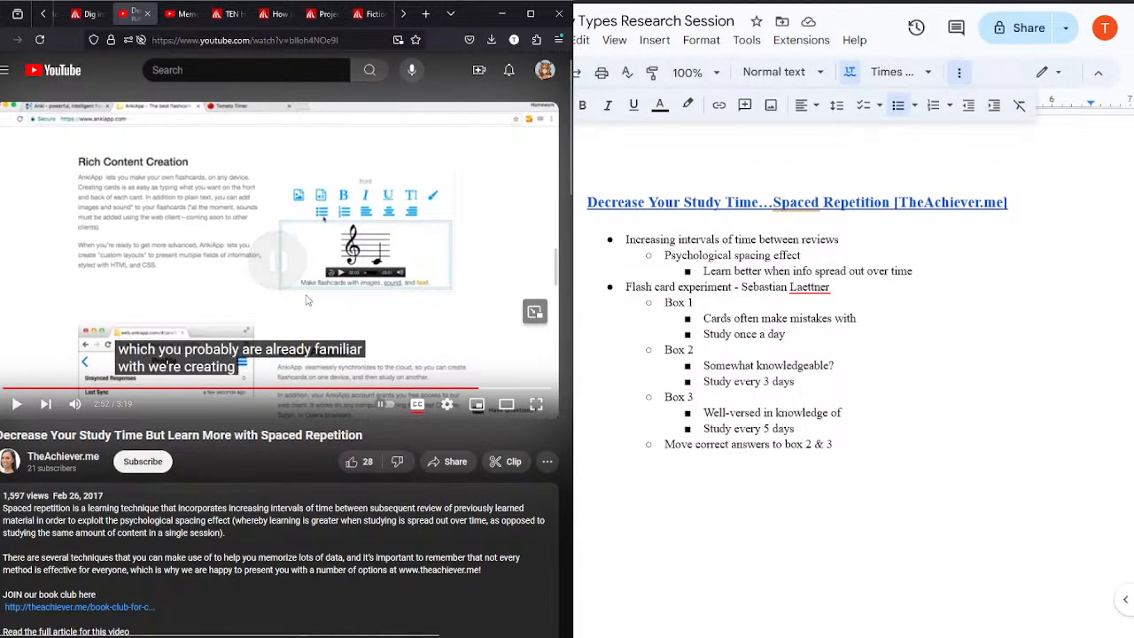
{"action": "left_click", "coordinate": [306, 299]}
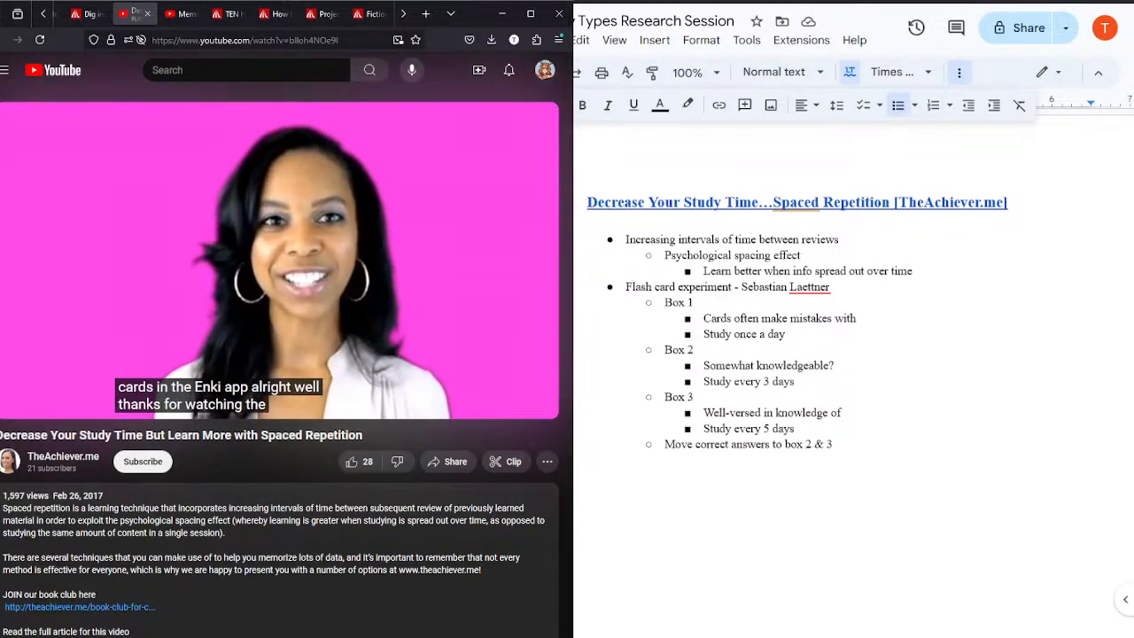
{"action": "left_click", "coordinate": [378, 273]}
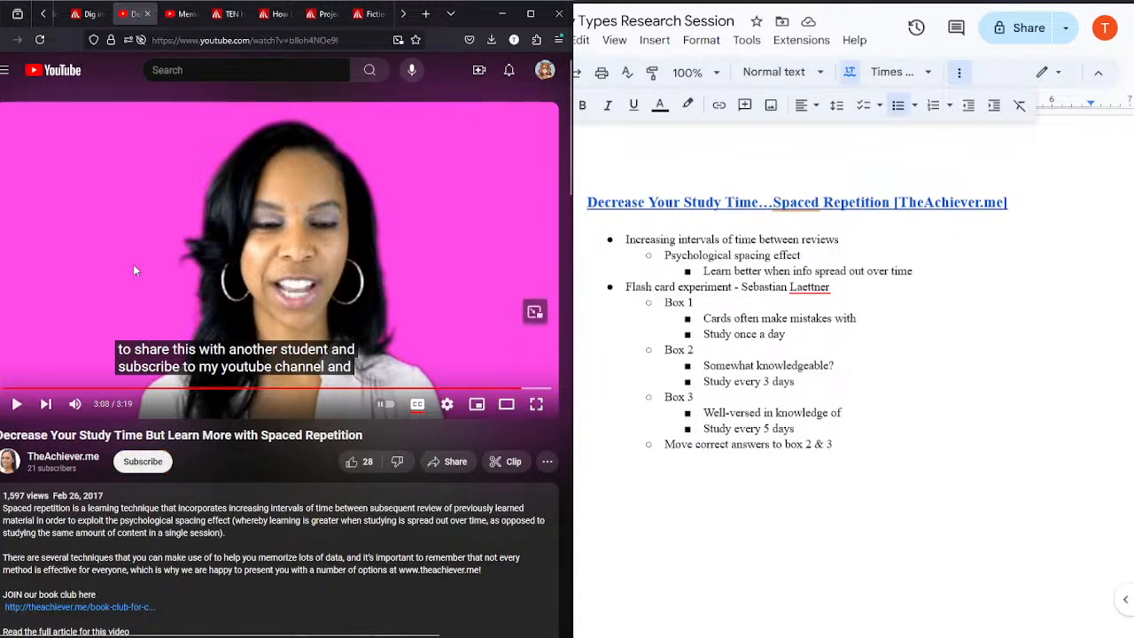
Step: Copy the Spaced Repetition heading with its first three bullets and paste them below the finished notes as a template
{"action": "left_click_drag", "start_coordinate": [942, 273], "coordinate": [586, 200]}
{"action": "key", "text": "ctrl+c"}
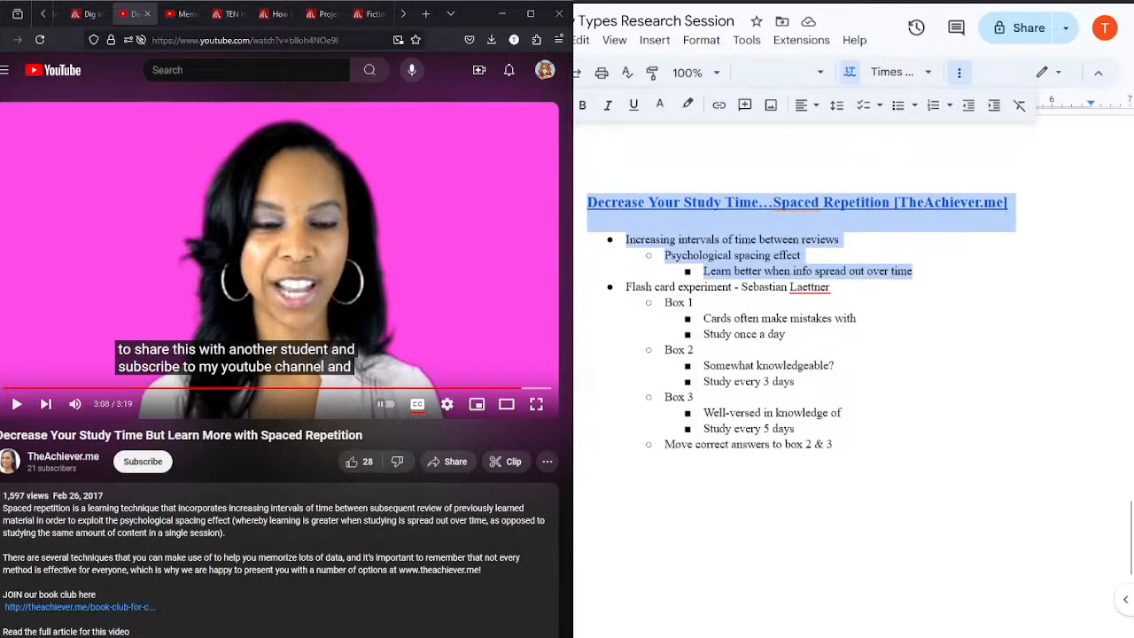
{"action": "left_click_drag", "start_coordinate": [1130, 557], "coordinate": [1131, 587]}
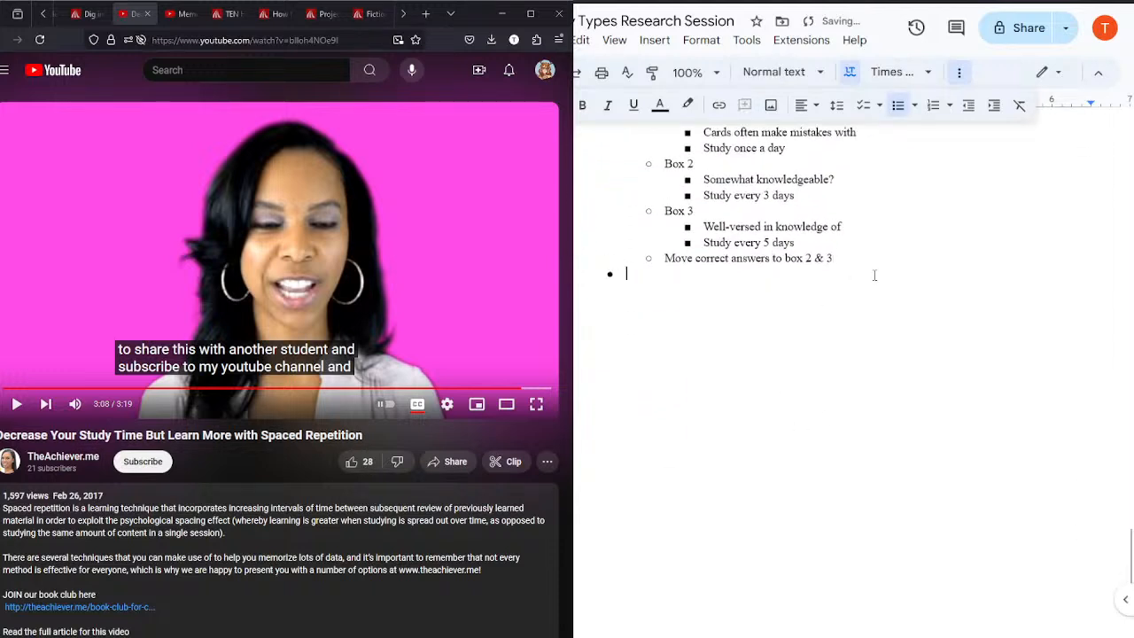
{"action": "key", "text": "ctrl+v"}
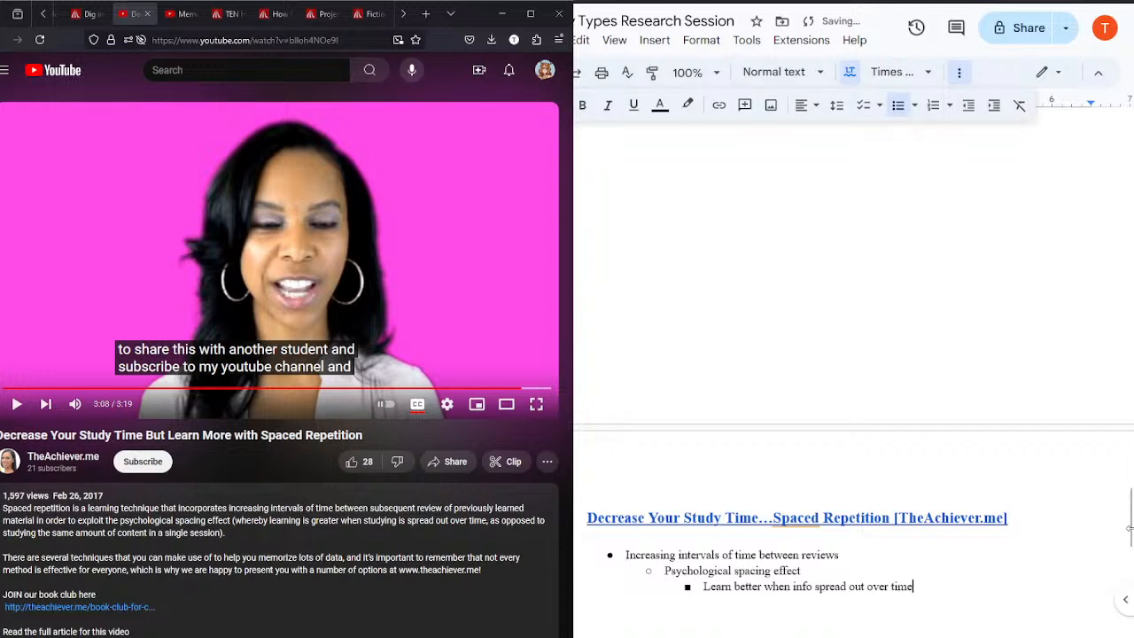
Step: Close the finished Spaced Repetition video and replace the copied heading's text with "Memorization Methods and Why They Work [LearnFree]"
{"action": "left_click_drag", "start_coordinate": [1131, 521], "coordinate": [1131, 547]}
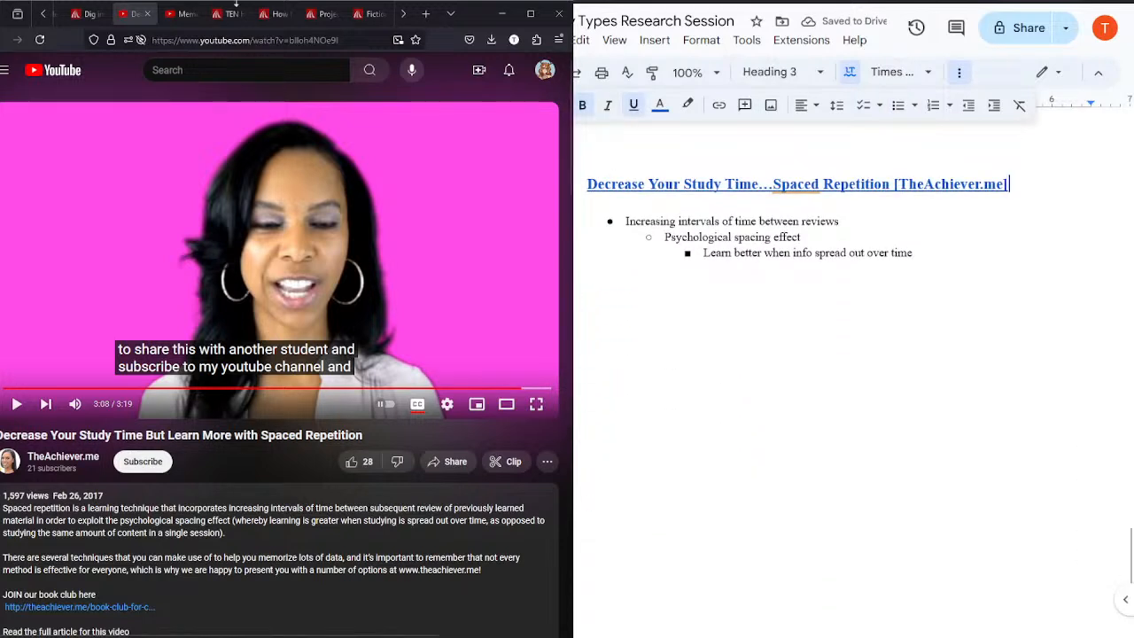
{"action": "left_click", "coordinate": [148, 14]}
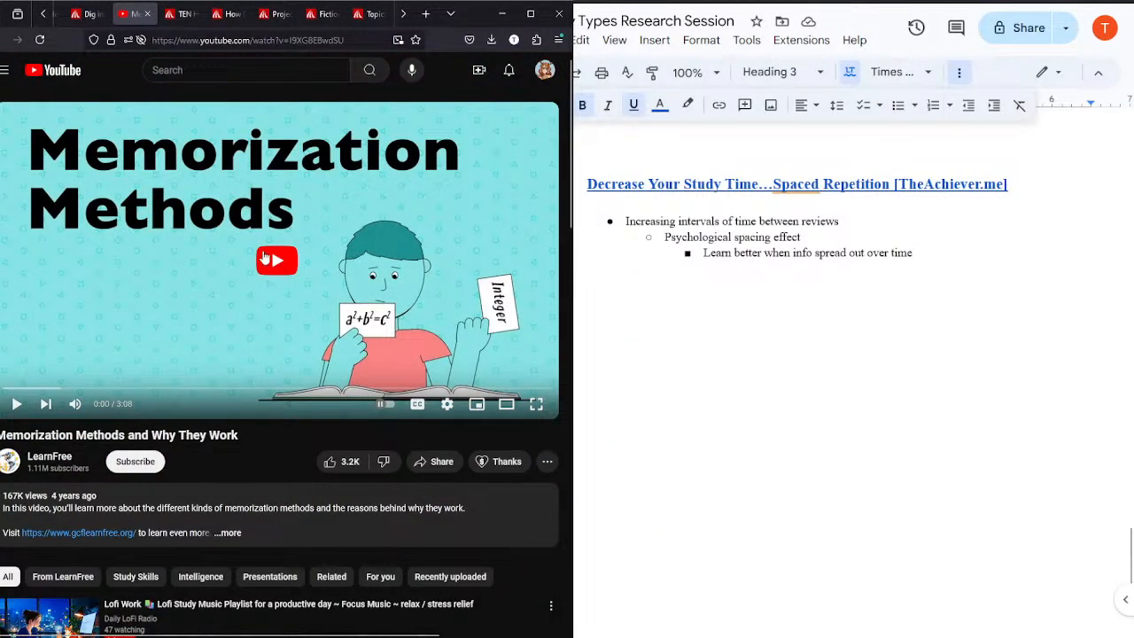
{"action": "left_click_drag", "start_coordinate": [1018, 191], "coordinate": [575, 193]}
{"action": "type", "text": "M"}
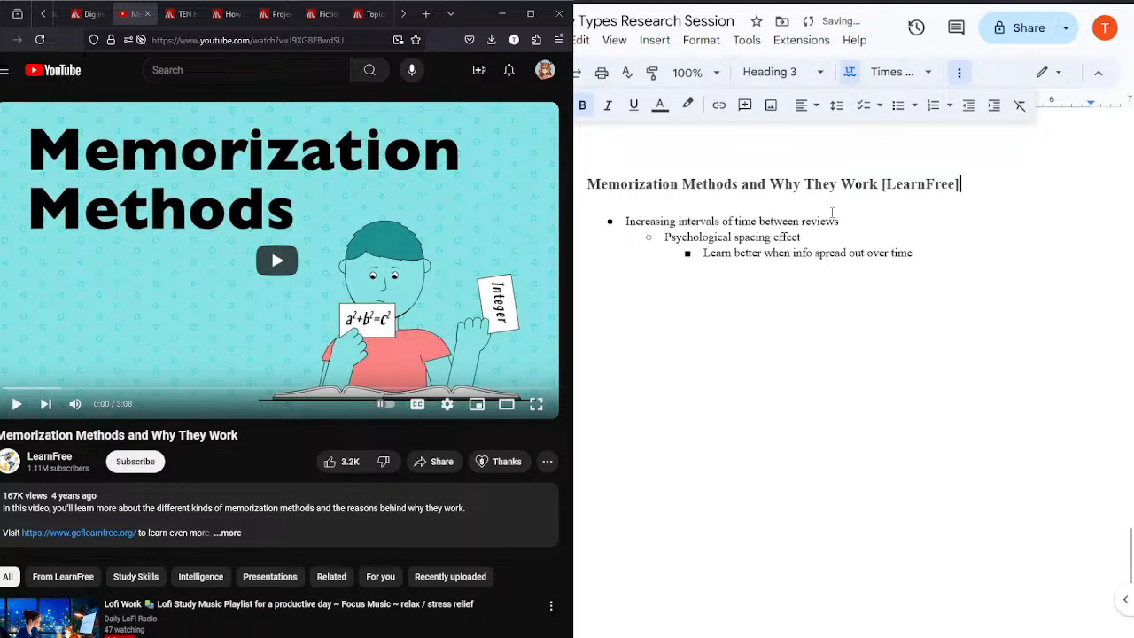
Step: Link the Memorization Methods heading to the LearnFree video's web address and replace the copied bullets with the placeholder "aaa"
{"action": "left_click", "coordinate": [234, 45]}
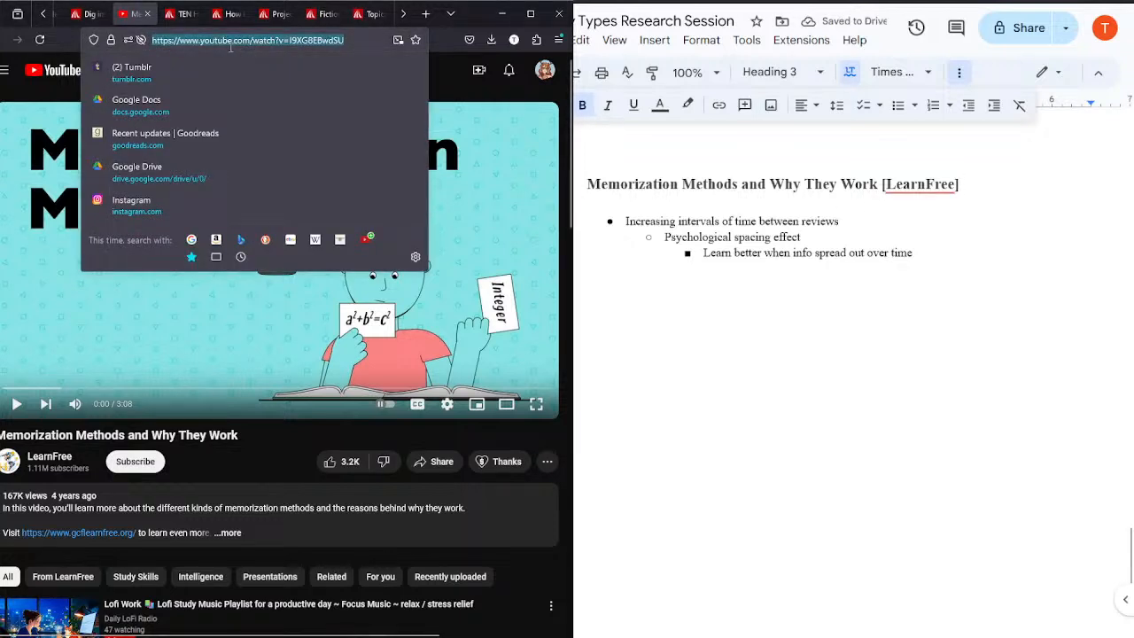
{"action": "left_click", "coordinate": [868, 195]}
{"action": "left_click_drag", "start_coordinate": [1002, 184], "coordinate": [588, 174]}
{"action": "left_click", "coordinate": [719, 106]}
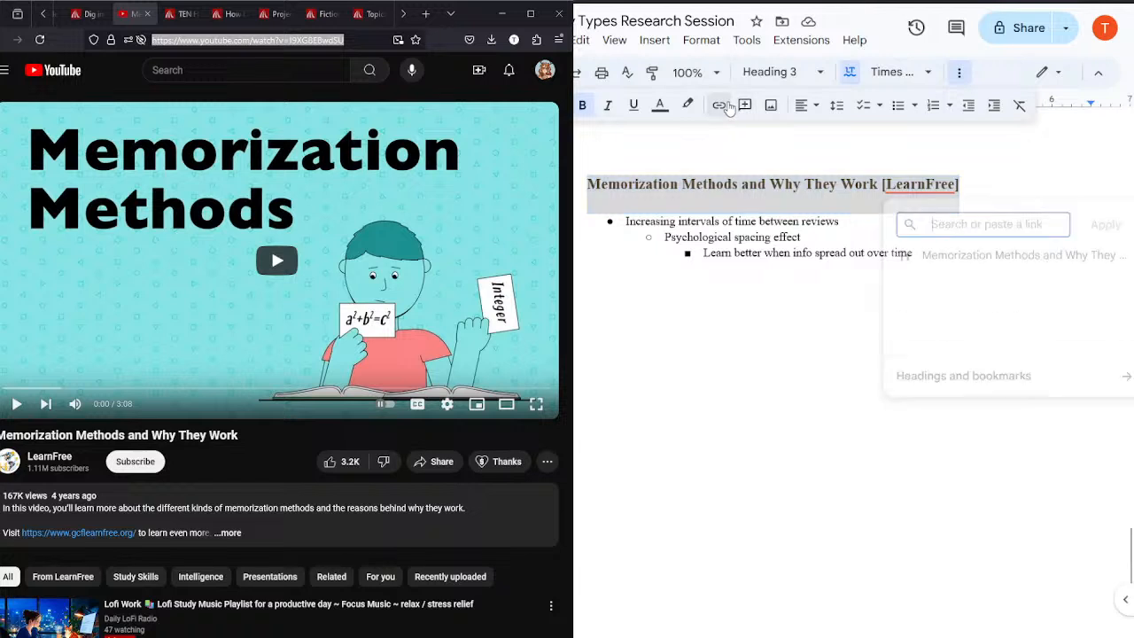
{"action": "key", "text": "Return"}
{"action": "left_click_drag", "start_coordinate": [941, 249], "coordinate": [626, 221]}
{"action": "type", "text": "aaa"}
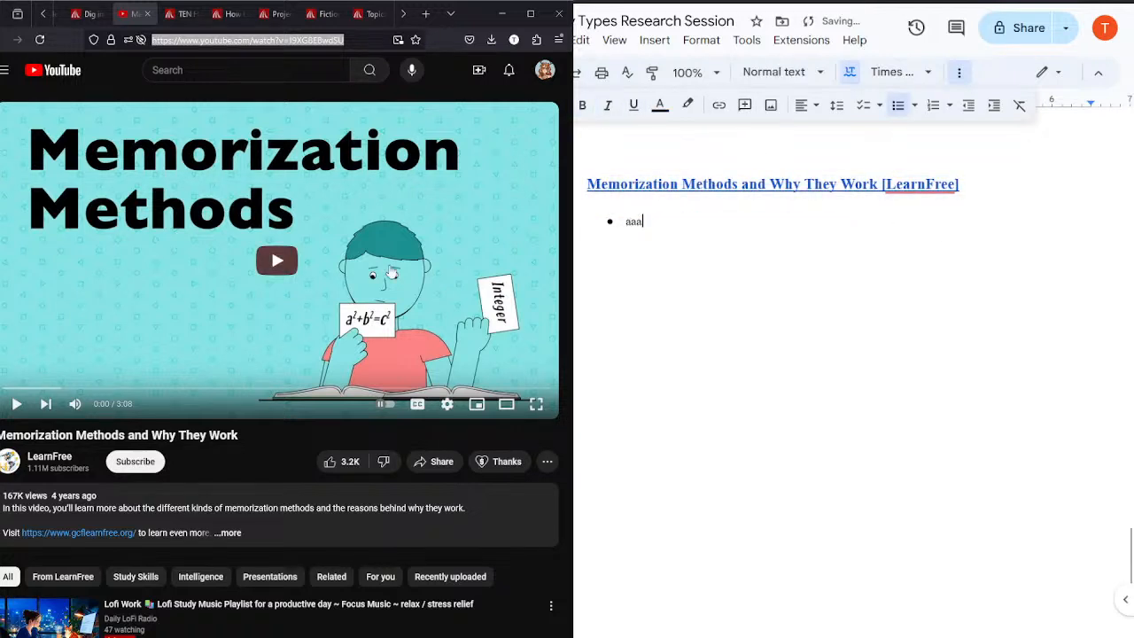
Step: Start the LearnFree video, pause it at 0:02, turn on captions and set the playback speed to 1.25
{"action": "left_click", "coordinate": [162, 263]}
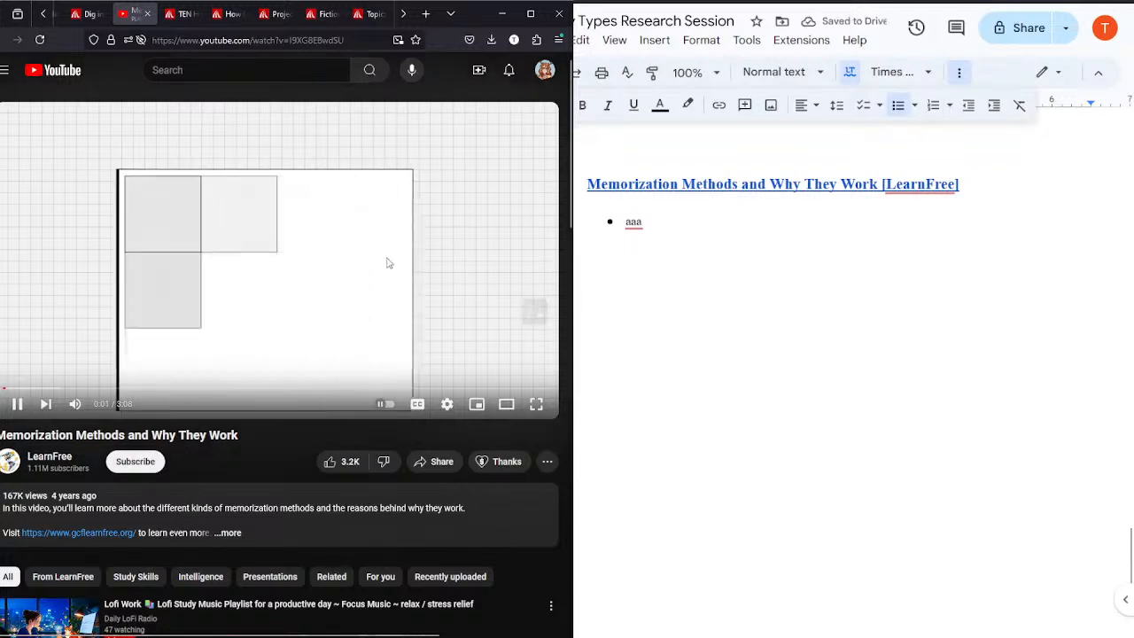
{"action": "left_click", "coordinate": [372, 311]}
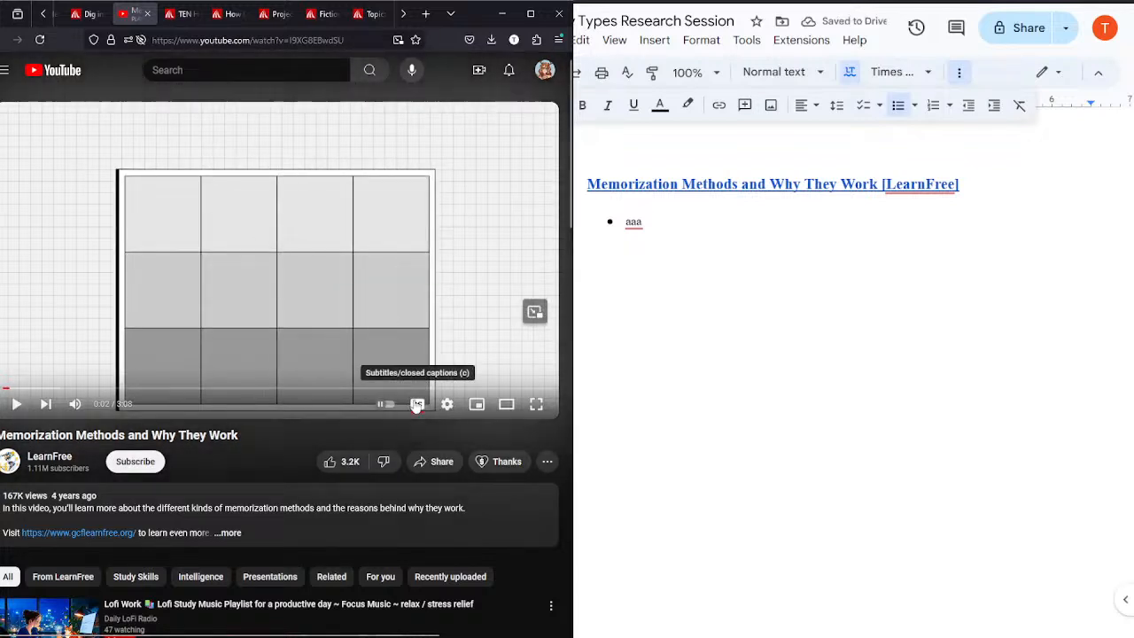
{"action": "left_click", "coordinate": [417, 404]}
{"action": "left_click", "coordinate": [447, 404]}
{"action": "left_click", "coordinate": [436, 340]}
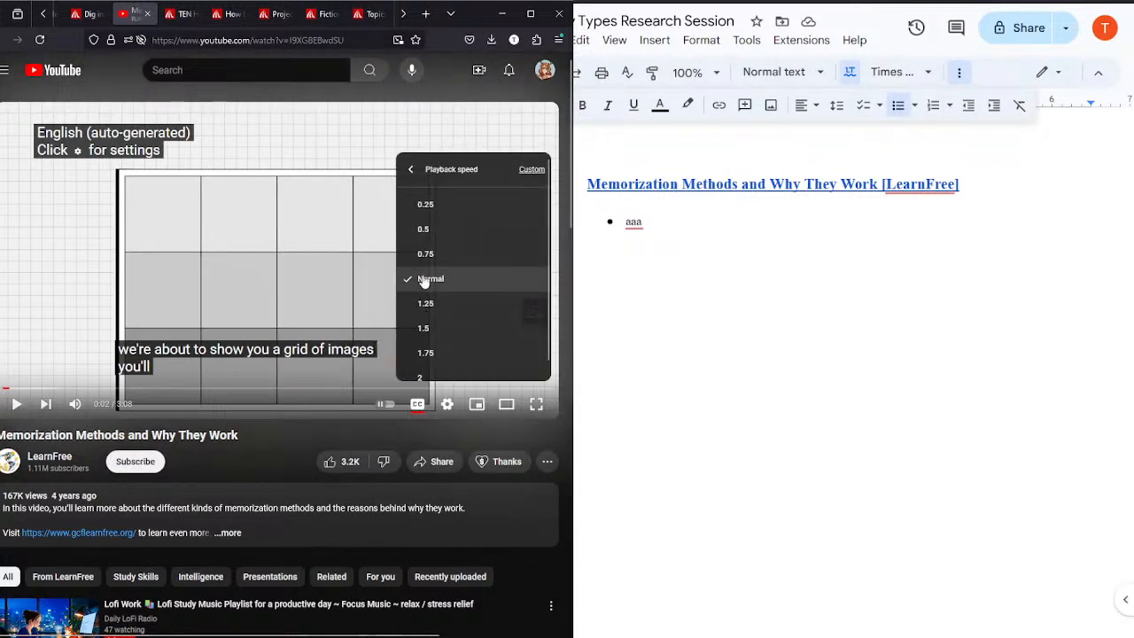
{"action": "left_click", "coordinate": [436, 297]}
{"action": "left_click", "coordinate": [269, 255]}
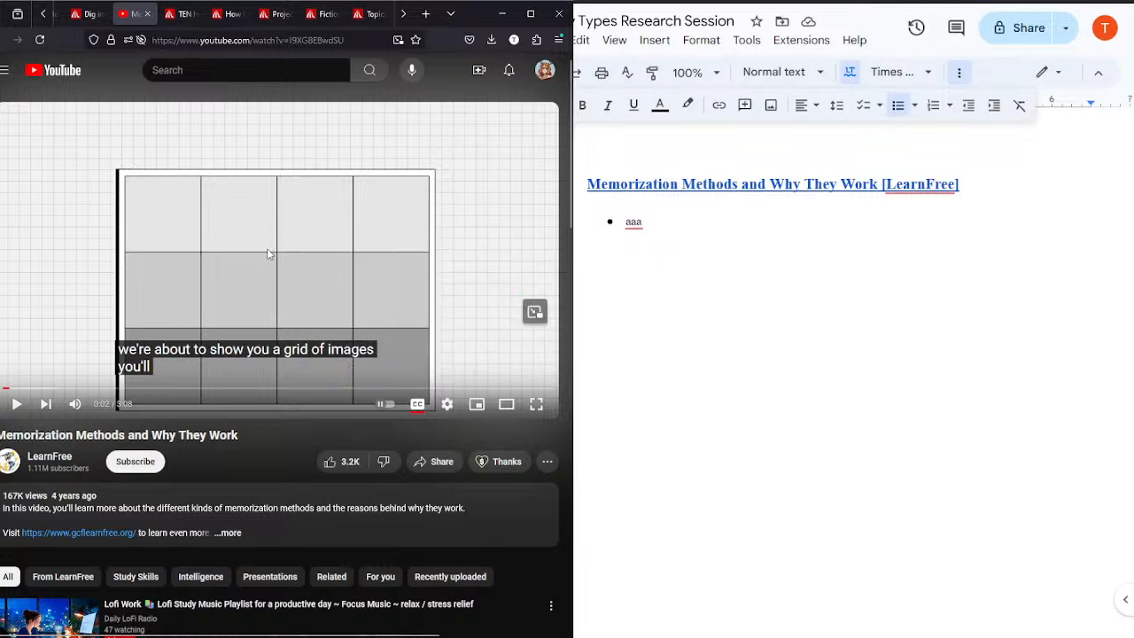
Step: Watch the video's opening with pauses, from the image-grid exercise to the comparison of the brain with a computer
{"action": "left_click", "coordinate": [267, 251]}
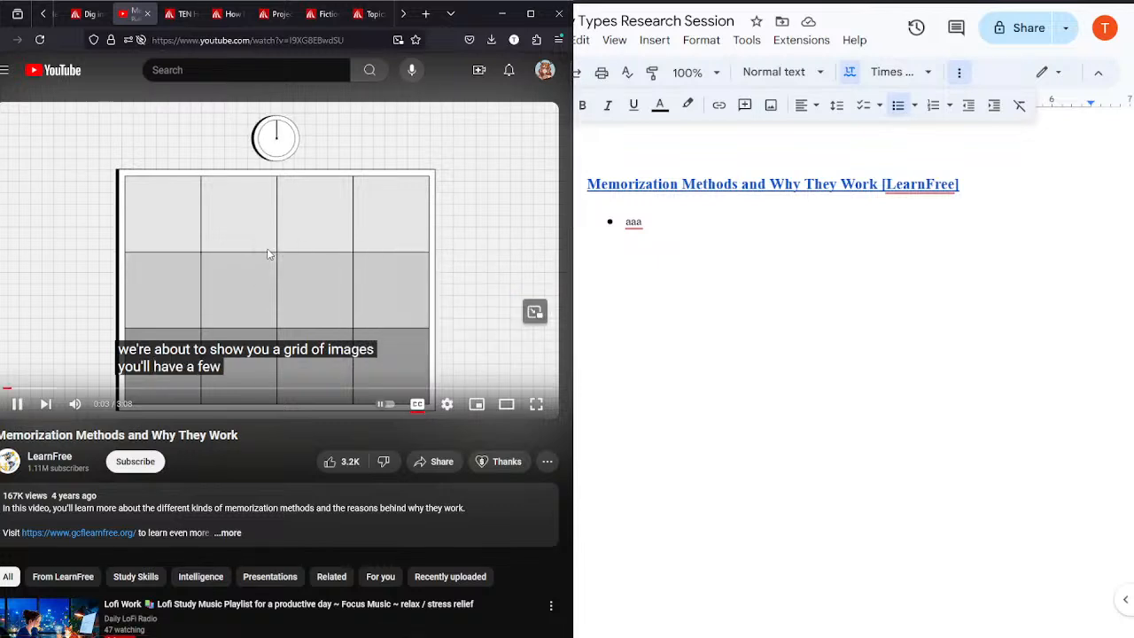
{"action": "left_click", "coordinate": [268, 253]}
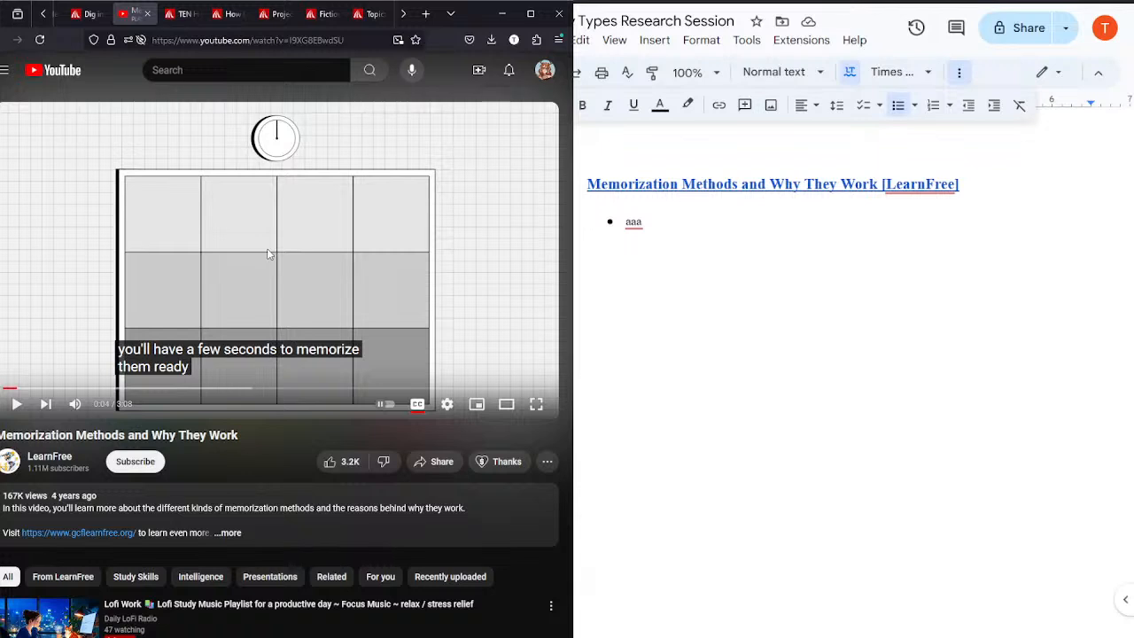
{"action": "left_click", "coordinate": [284, 249]}
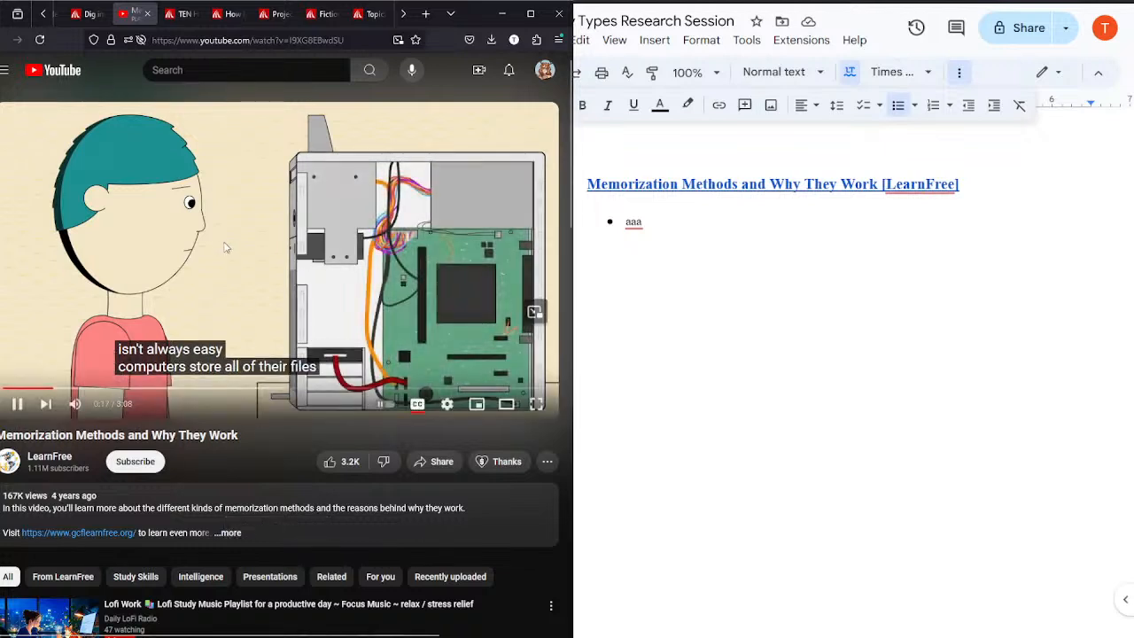
{"action": "left_click", "coordinate": [225, 248]}
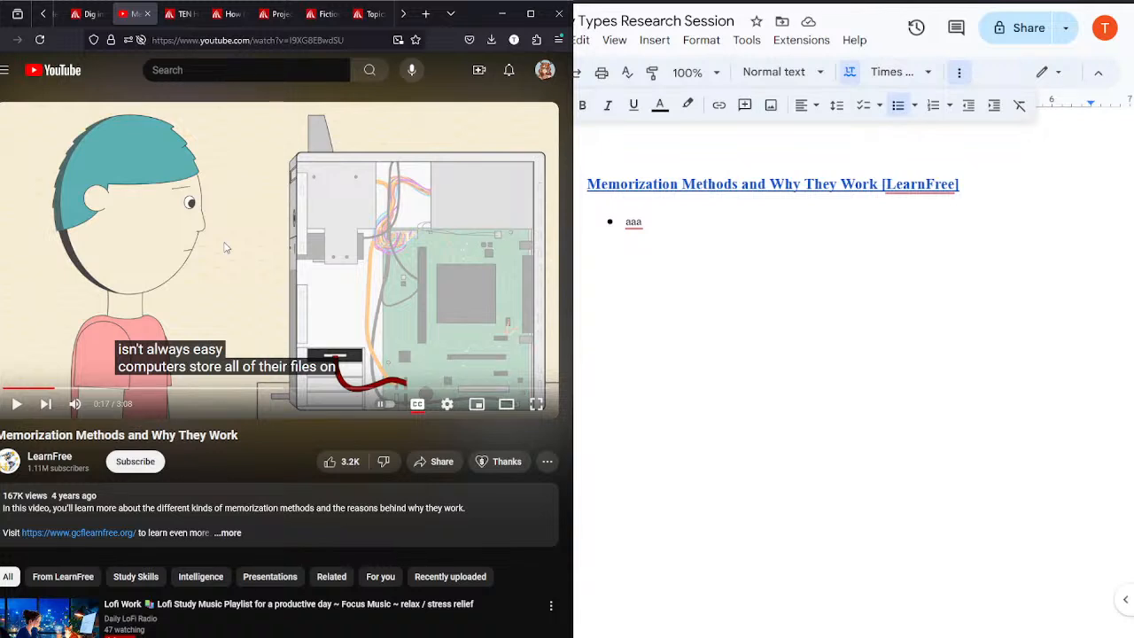
{"action": "left_click", "coordinate": [224, 247]}
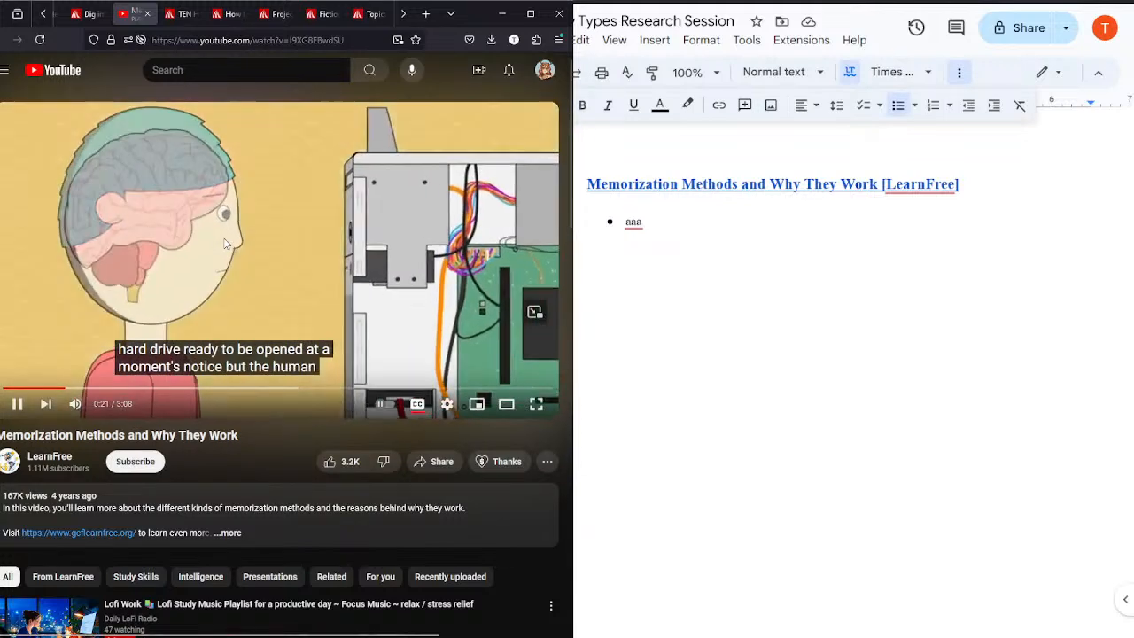
{"action": "left_click", "coordinate": [658, 184]}
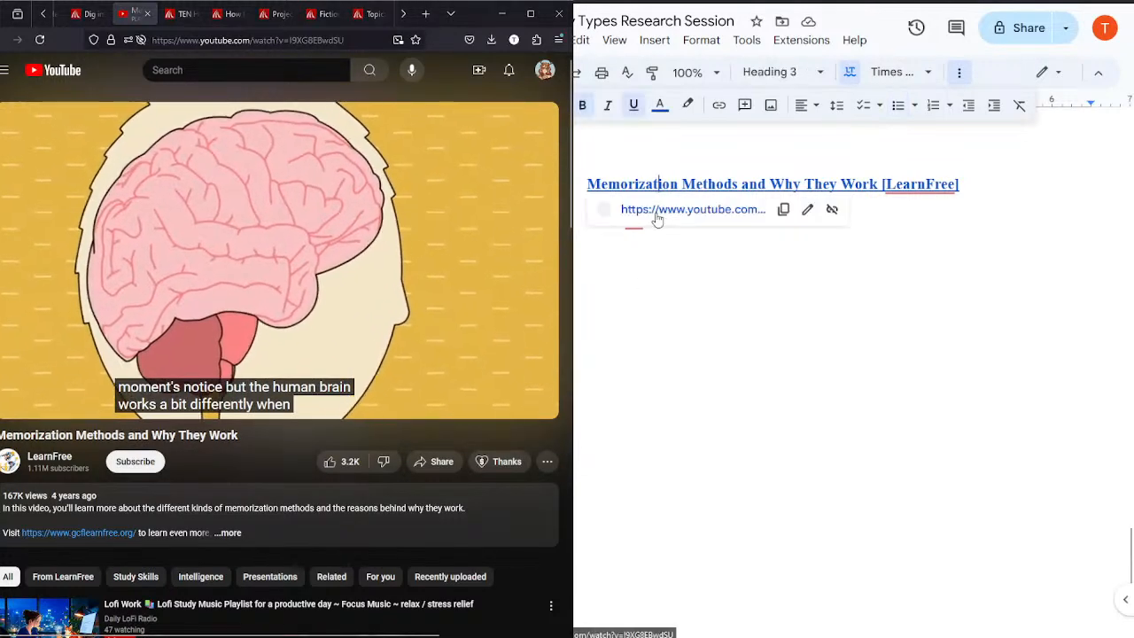
{"action": "left_click", "coordinate": [657, 218]}
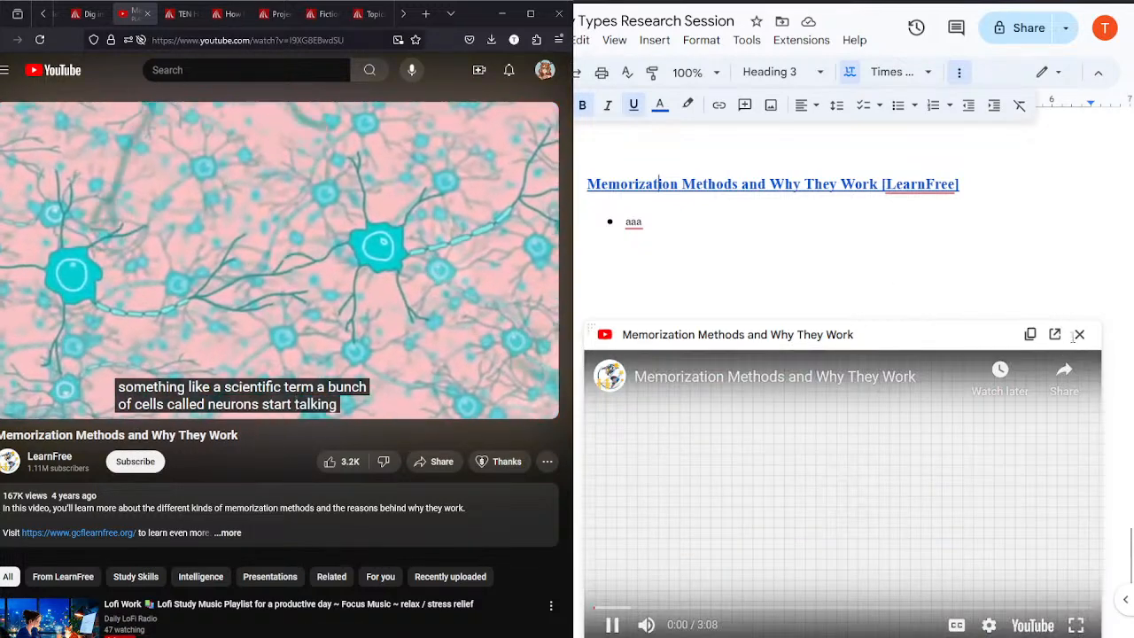
{"action": "left_click", "coordinate": [1079, 334]}
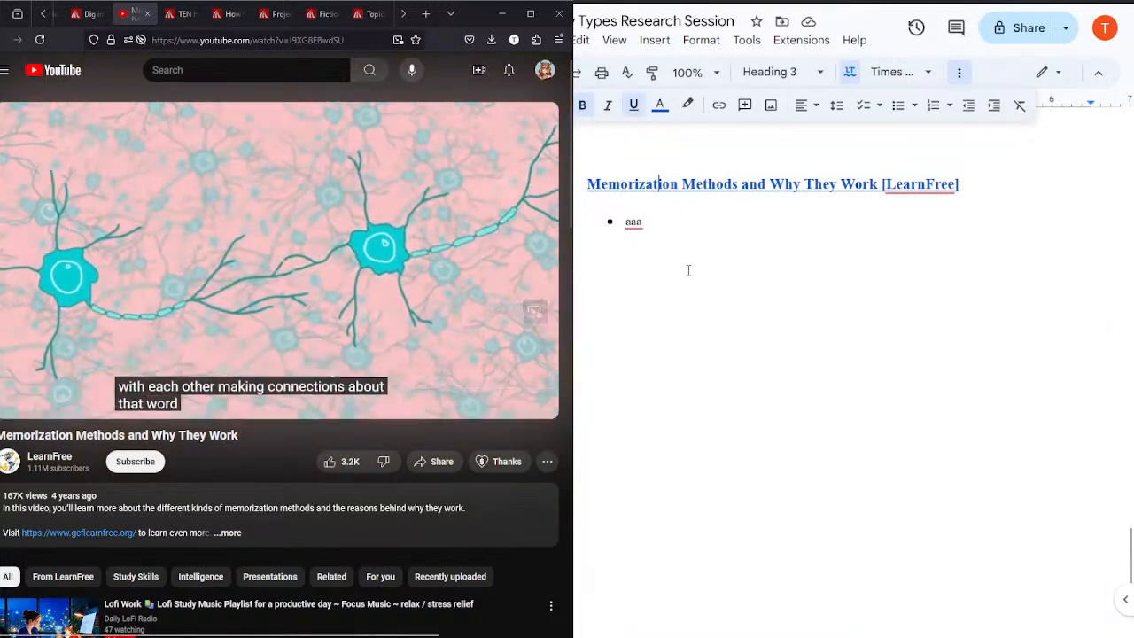
Step: Delete the placeholder text from the bullet under the Memorization Methods heading
{"action": "left_click", "coordinate": [661, 222]}
{"action": "key", "text": "BackSpace"}
{"action": "key", "text": "BackSpace"}
{"action": "key", "text": "BackSpace"}
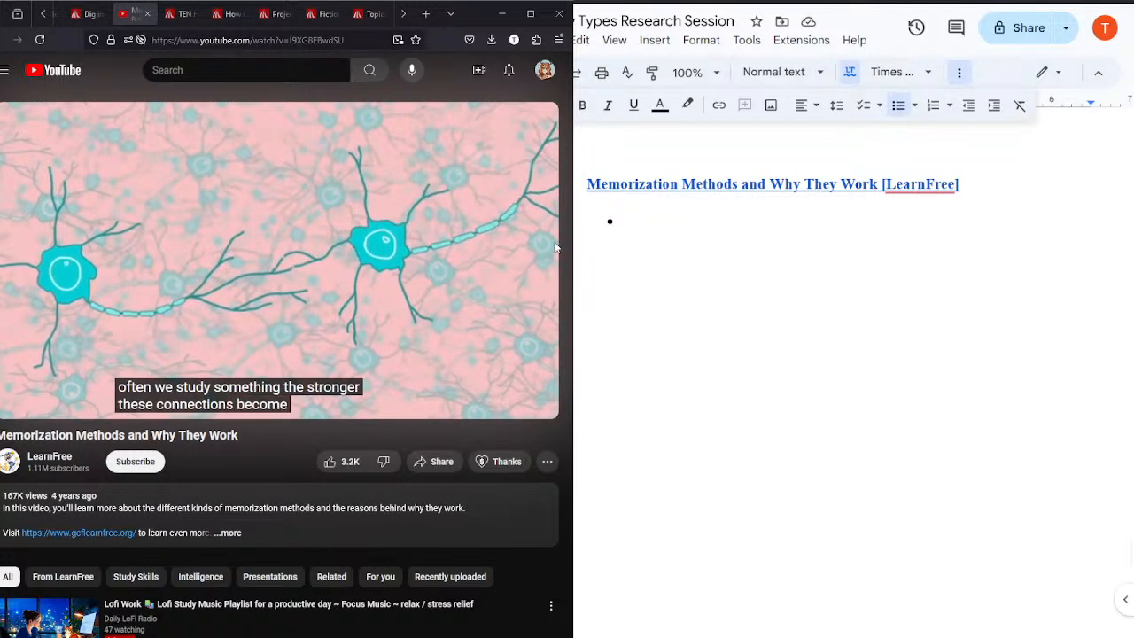
Step: Pause the video at 0:44 and write the first bullet, "Frequent study = strengthening neural pathways"
{"action": "left_click", "coordinate": [538, 259]}
{"action": "left_click", "coordinate": [652, 231]}
{"action": "type", "text": "Frequent study"}
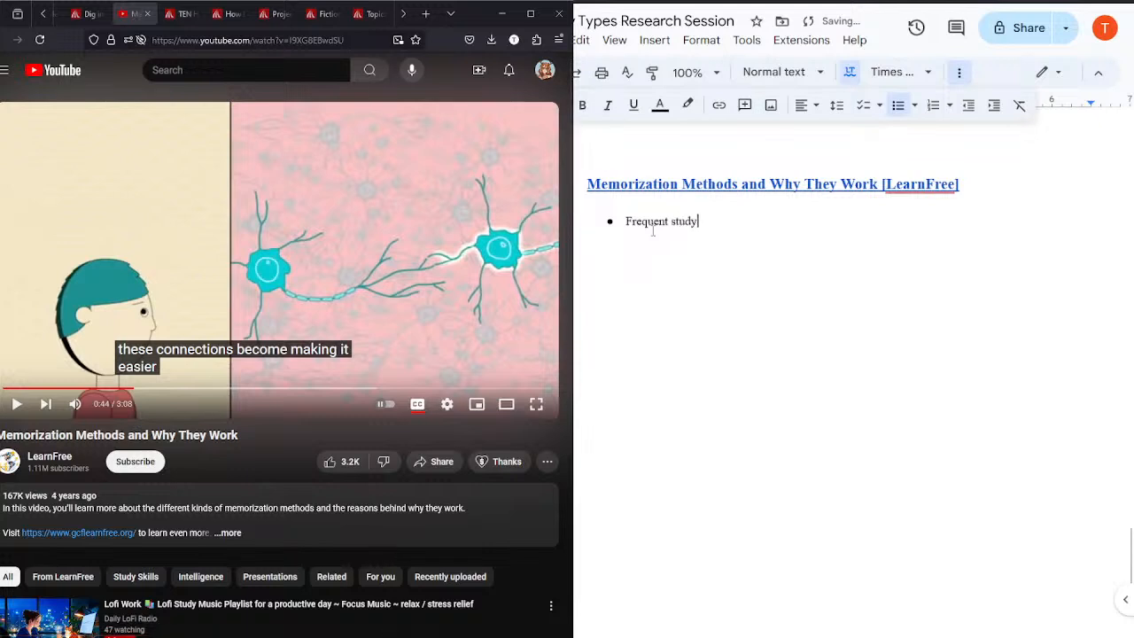
{"action": "type", "text": " = strengthening neural pa"}
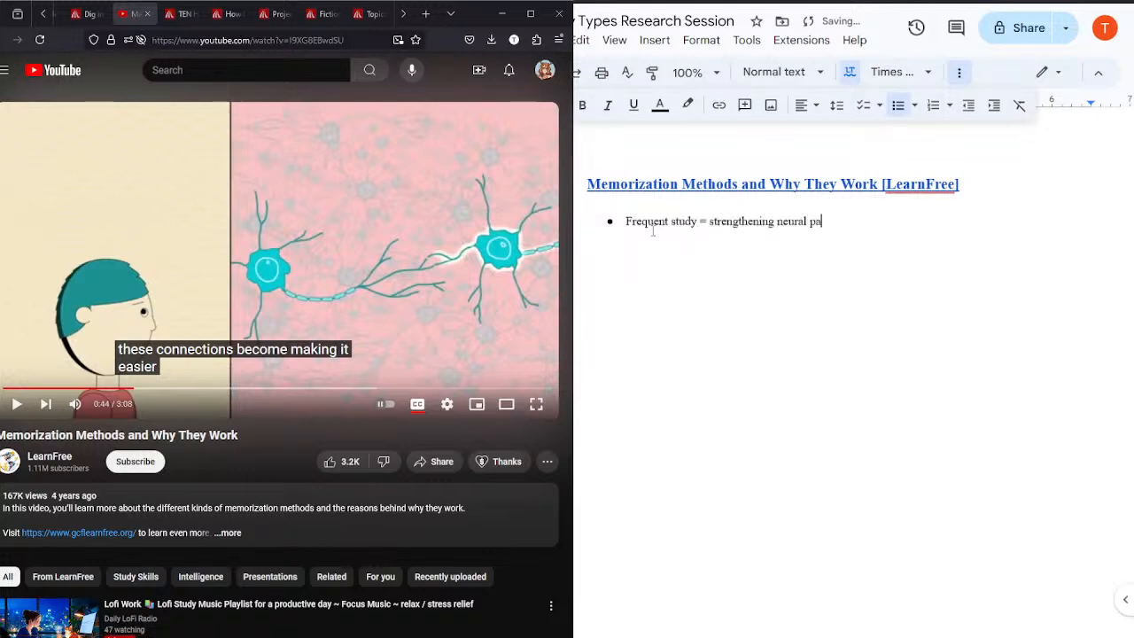
{"action": "type", "text": "thways."}
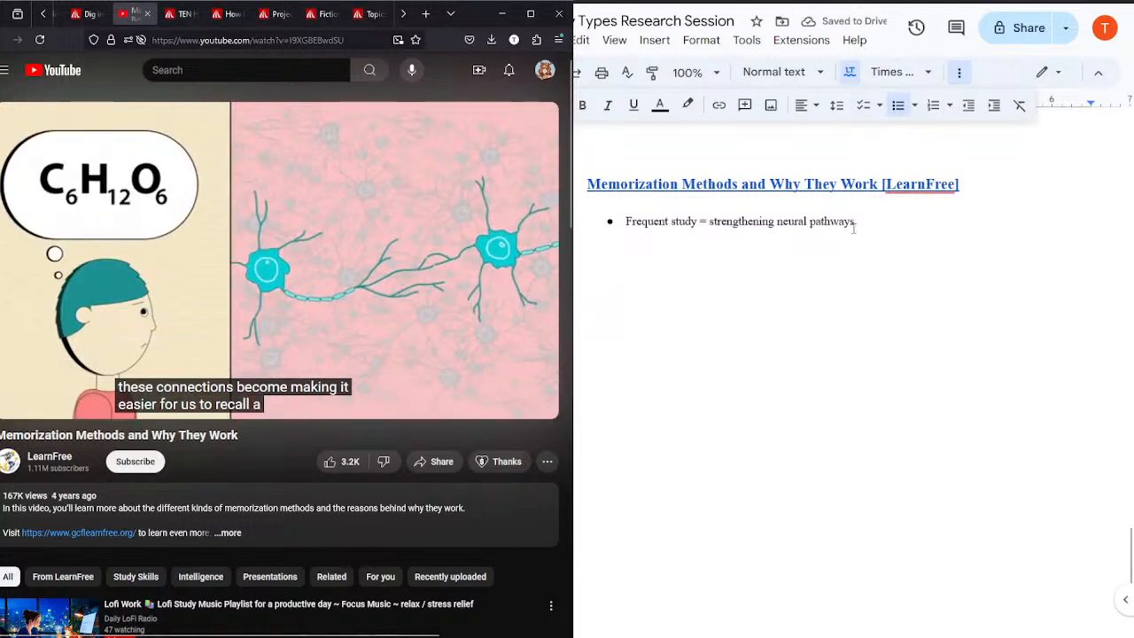
{"action": "key", "text": "BackSpace"}
Step: Add the bullet "Chunking: breaking info down and organizing it into more relevant groups" while the video plays
{"action": "key", "text": "Return"}
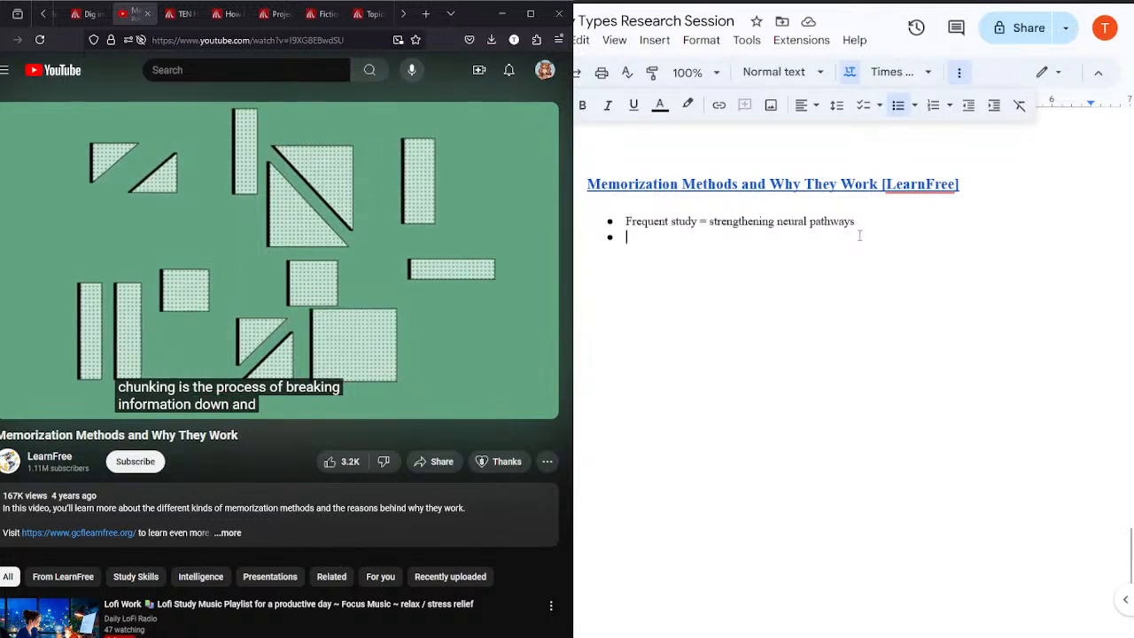
{"action": "type", "text": "Chunking"}
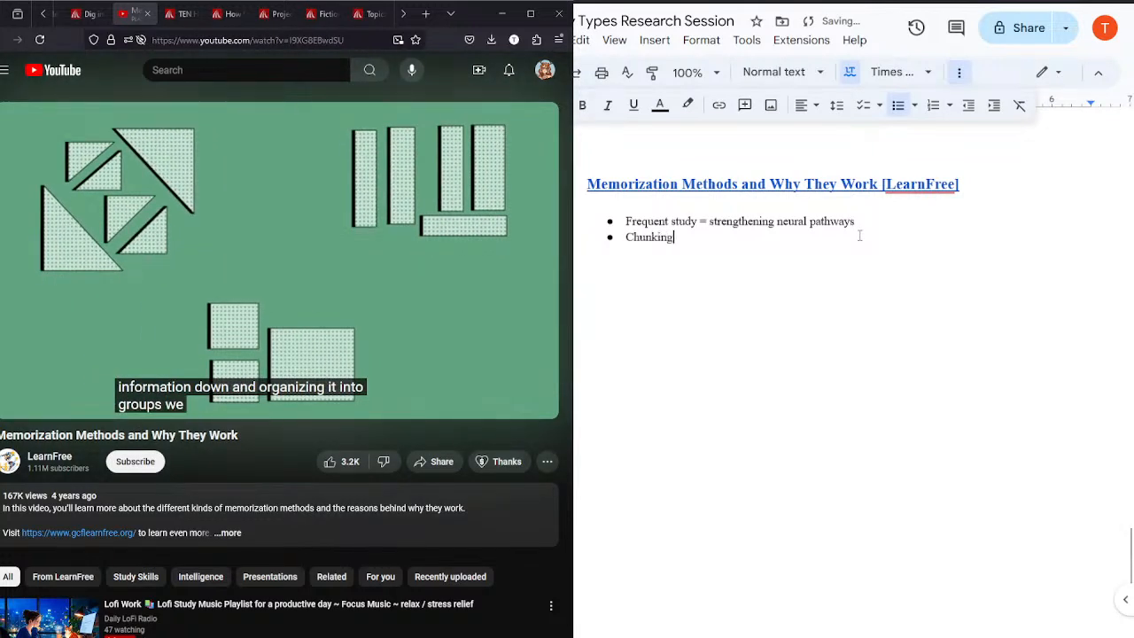
{"action": "type", "text": ": breaking inf"}
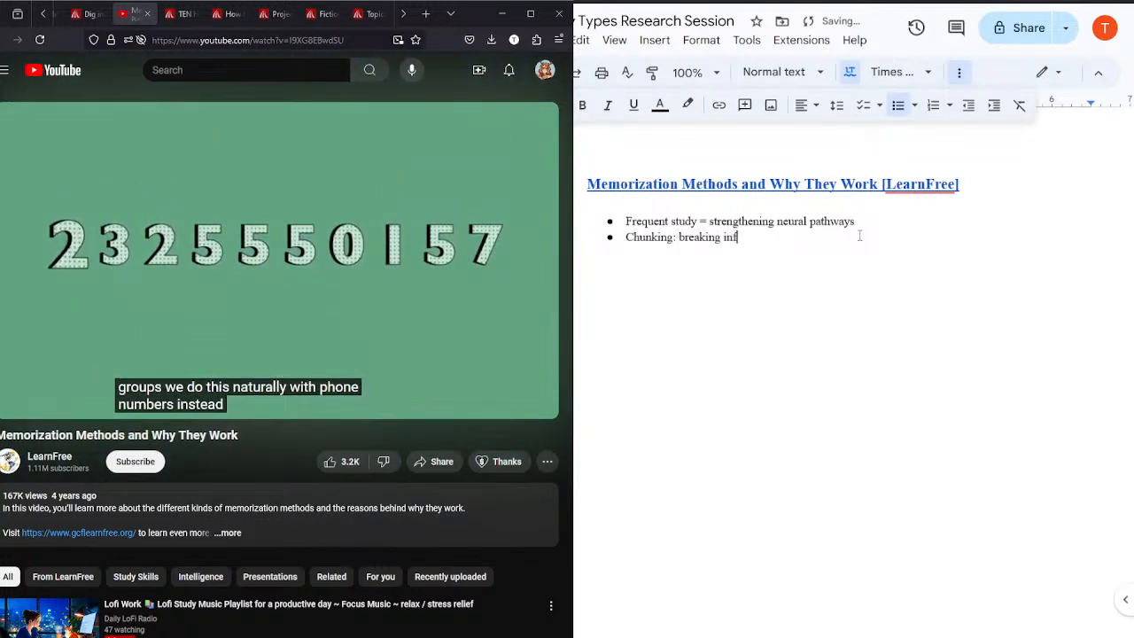
{"action": "type", "text": "o down and o"}
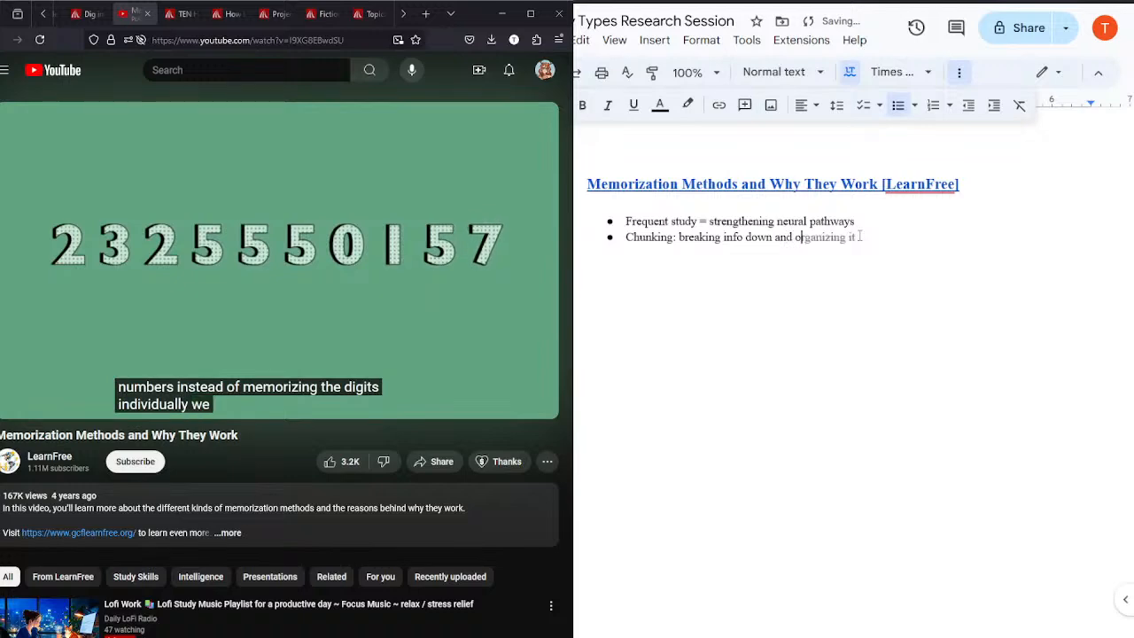
{"action": "type", "text": "rganizing it"}
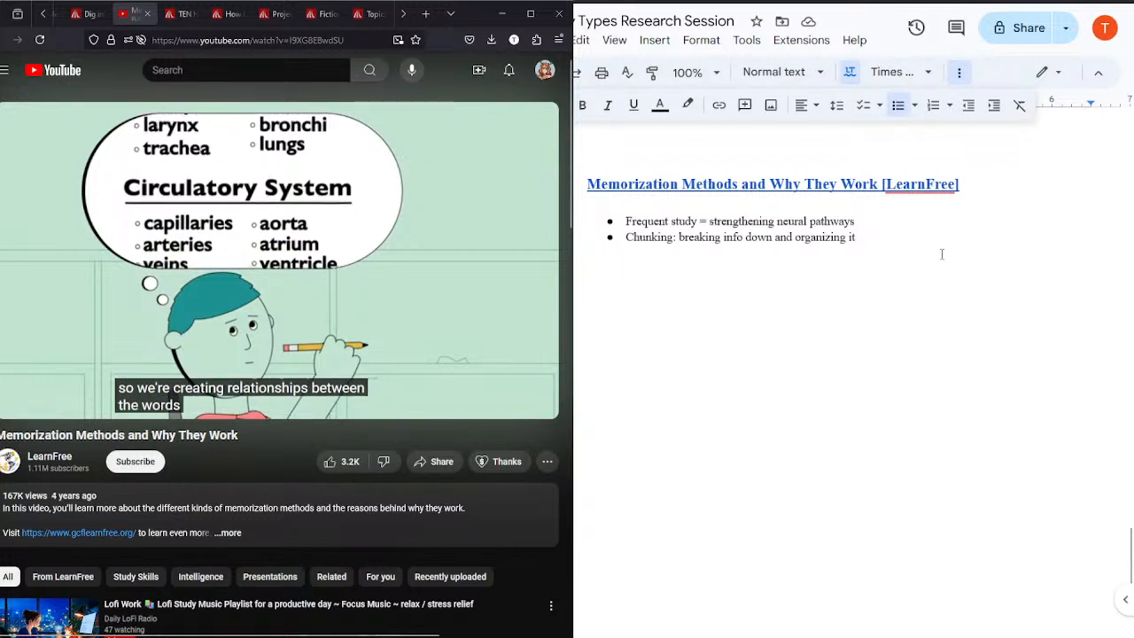
{"action": "type", "text": "into more "}
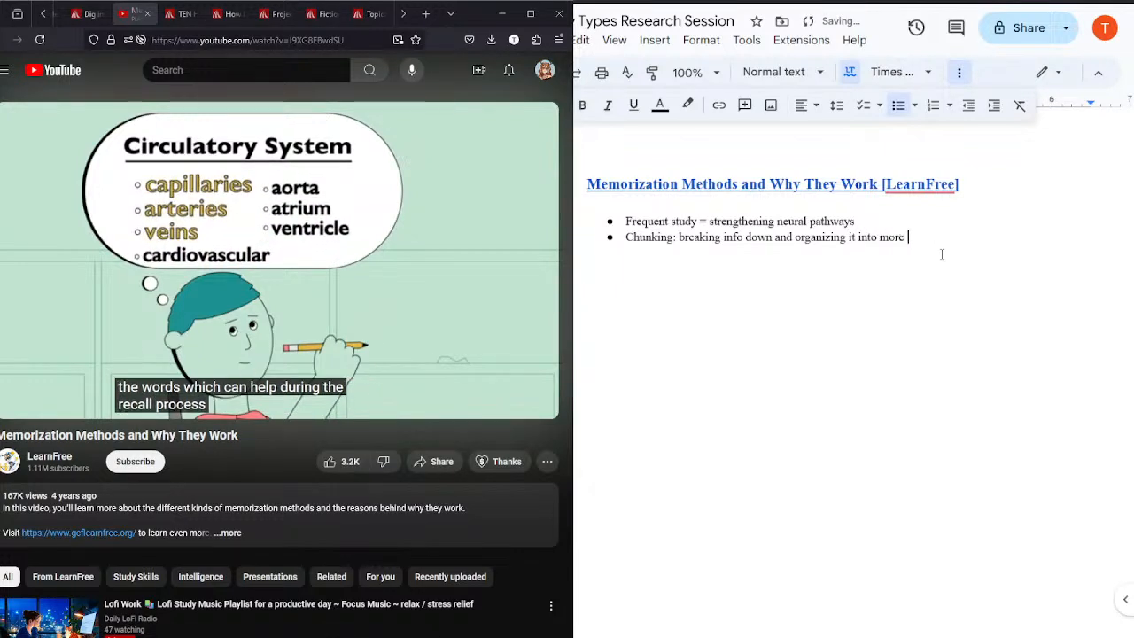
{"action": "type", "text": "relevant groups"}
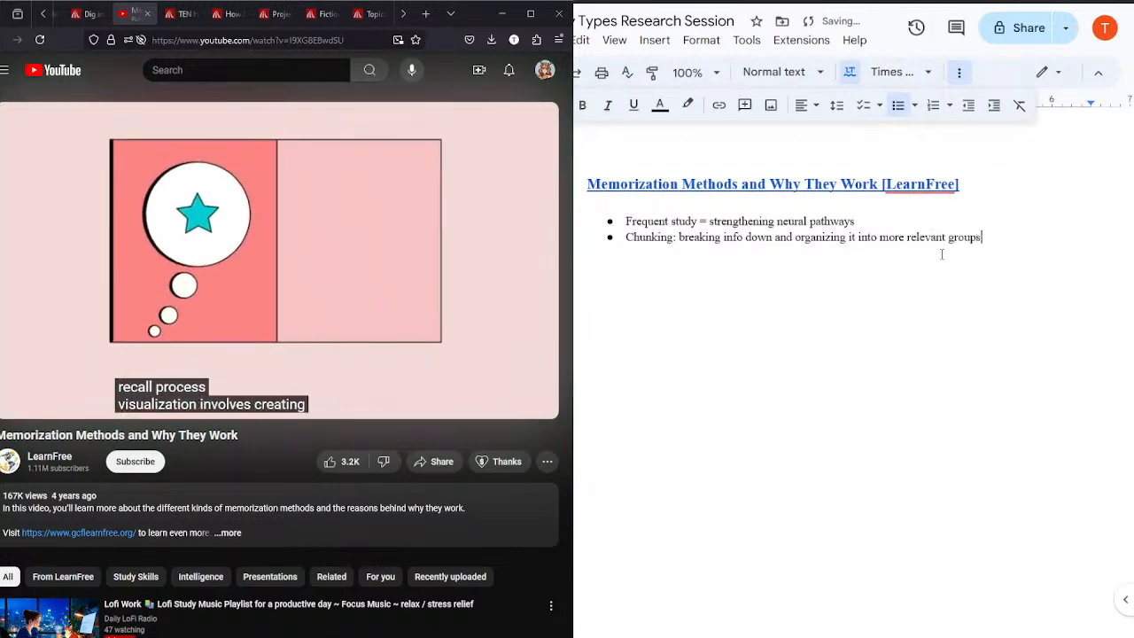
Step: Add the bullet "Visualization: image to series of words" and pause the video at 2:02
{"action": "key", "text": "Return"}
{"action": "type", "text": "V"}
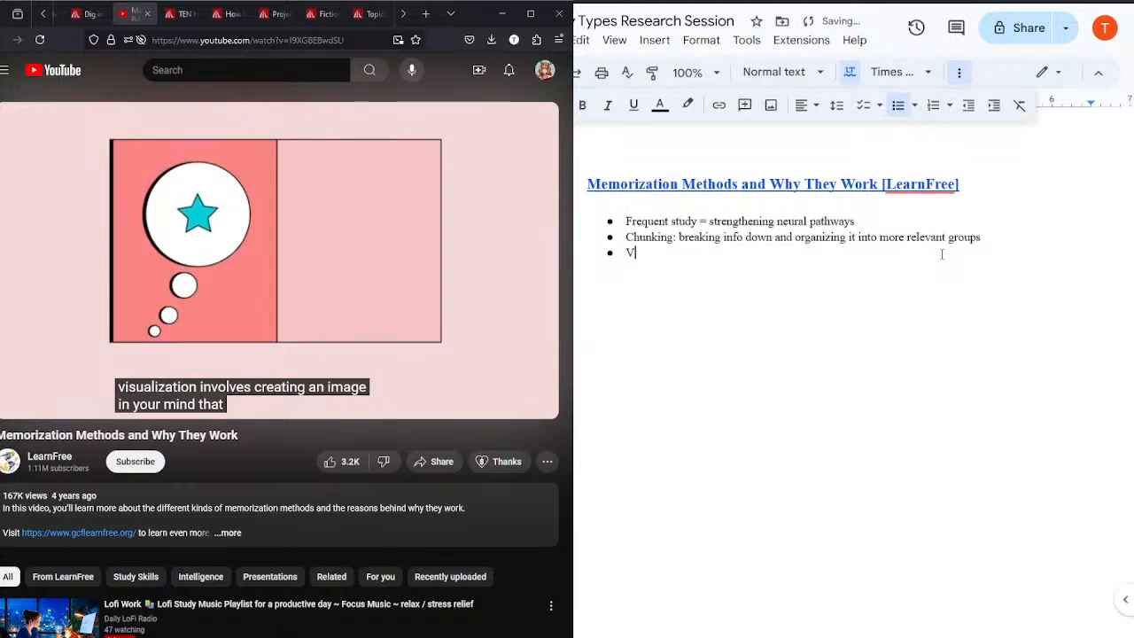
{"action": "type", "text": "isualization"}
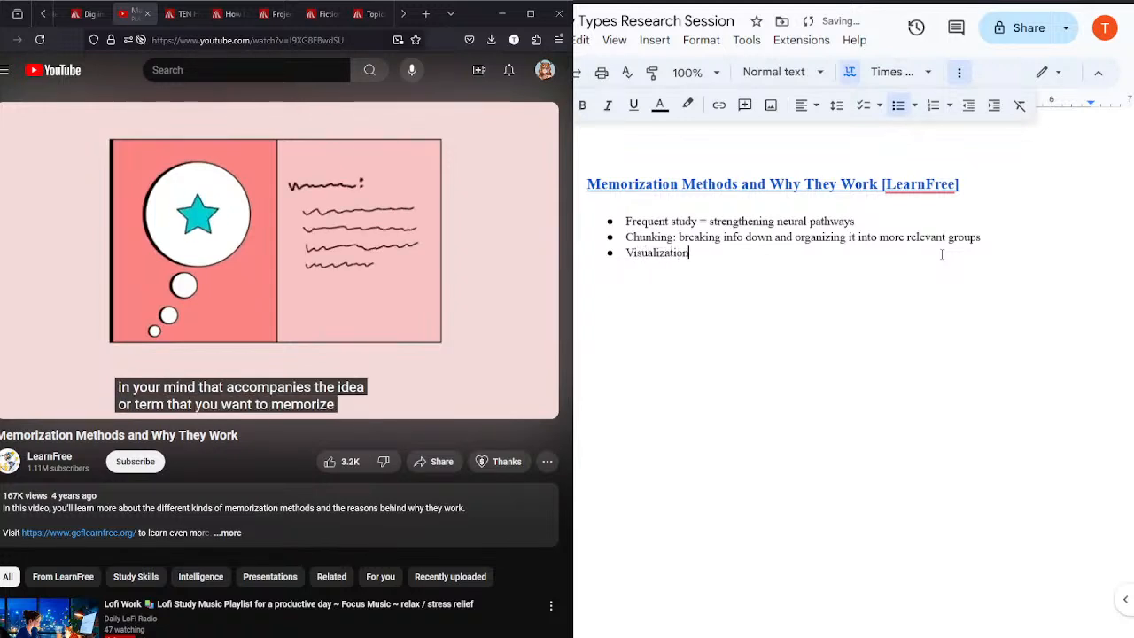
{"action": "type", "text": ": image to"}
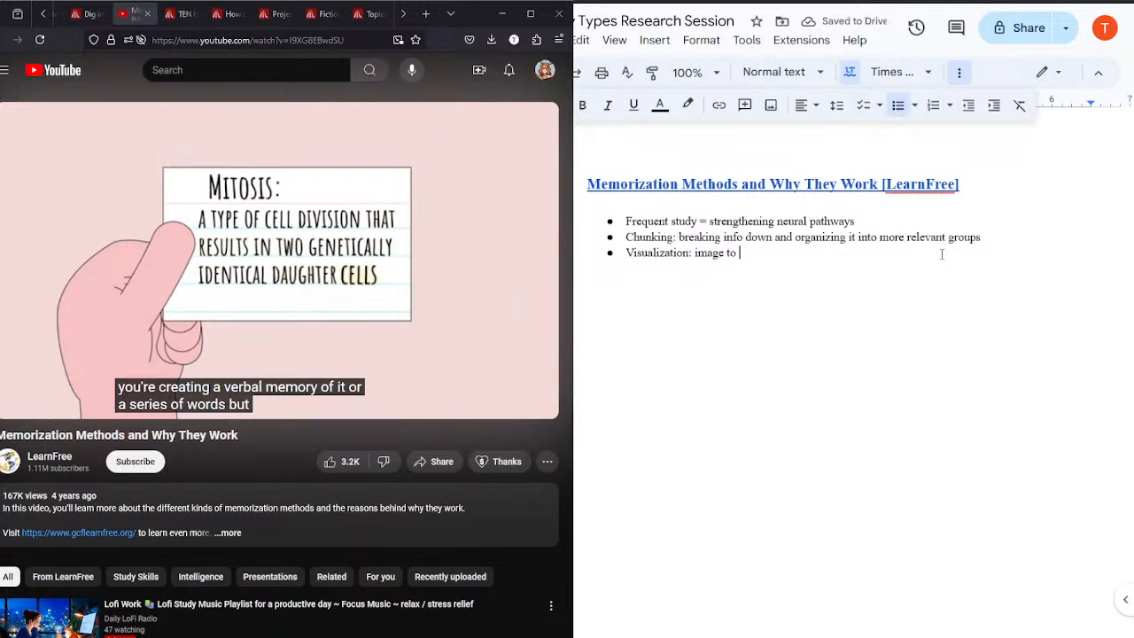
{"action": "type", "text": " se"}
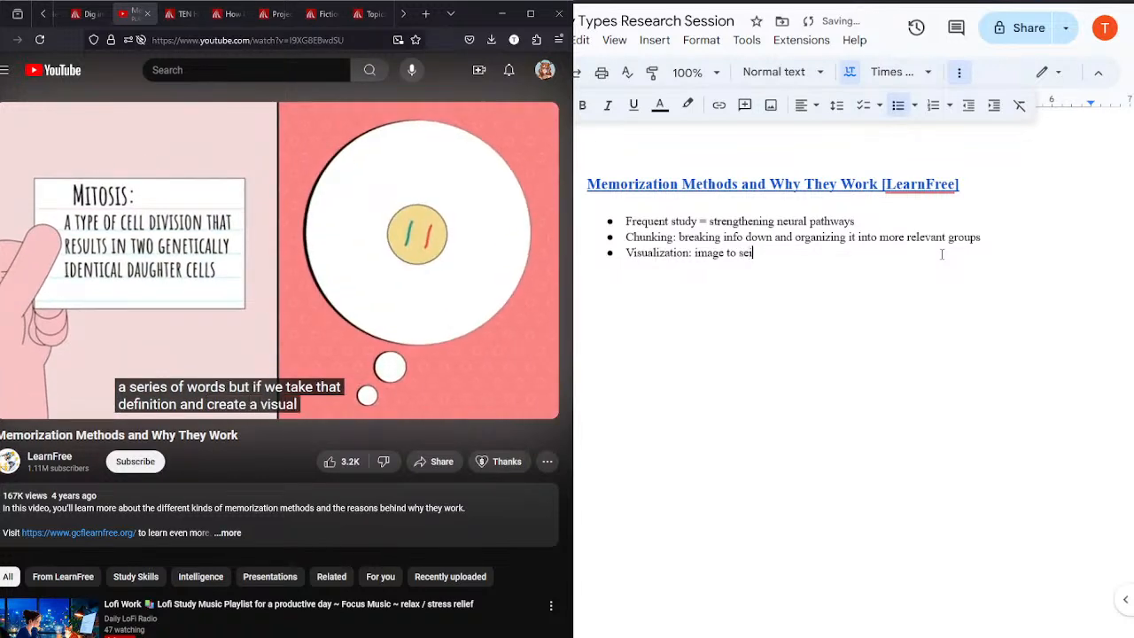
{"action": "type", "text": "ries of words"}
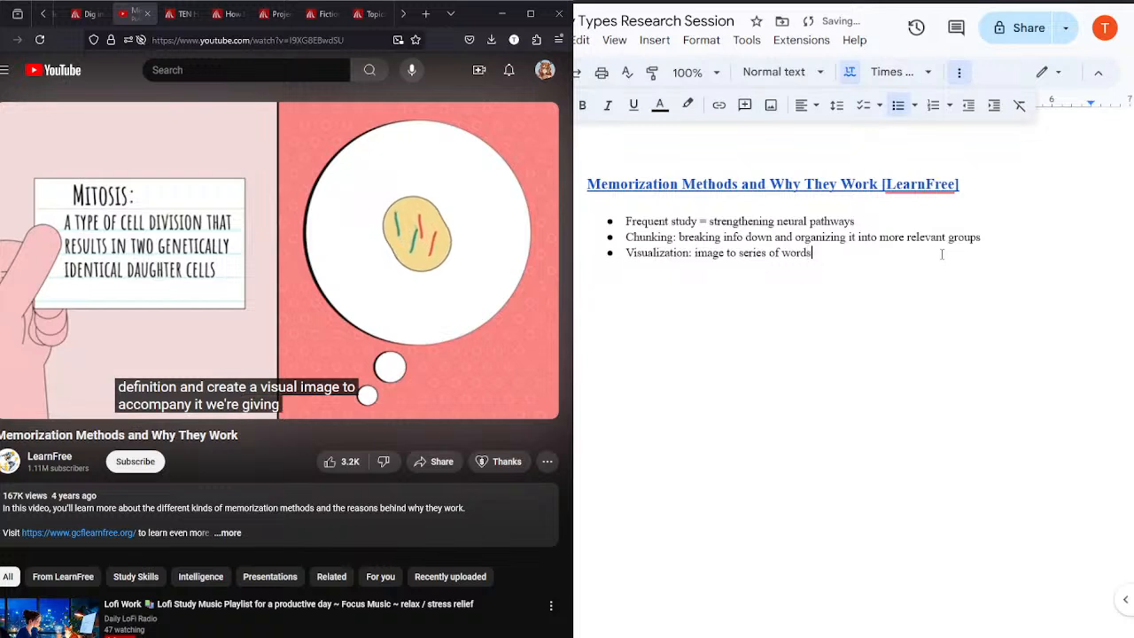
{"action": "left_click", "coordinate": [293, 254]}
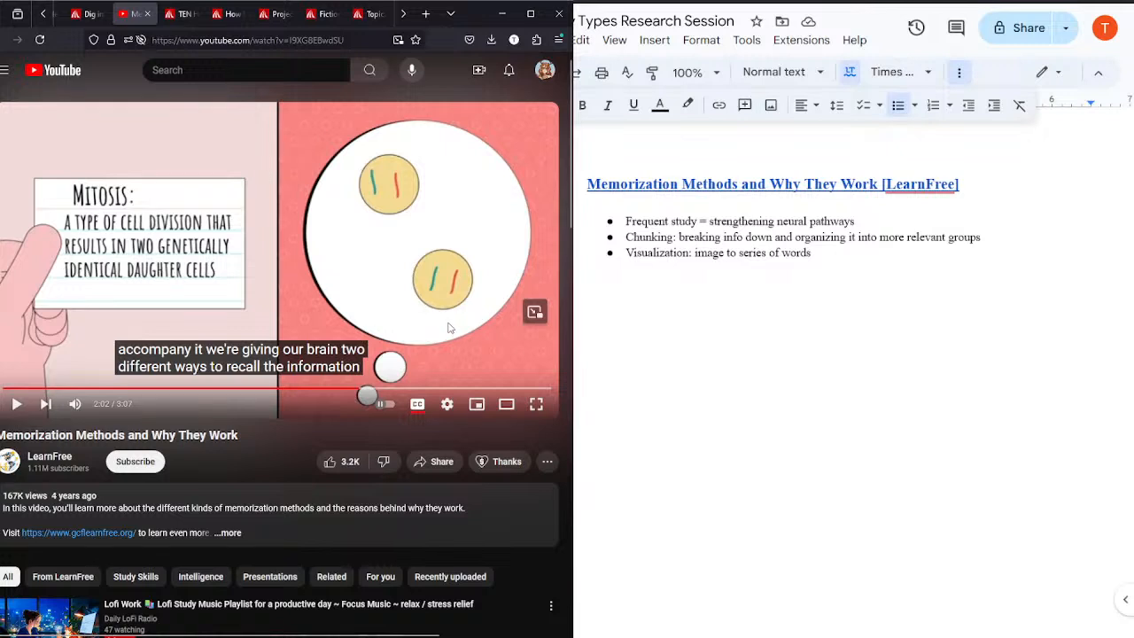
Step: Continue the video from 2:02 to 2:17 with pauses and start an empty bullet below the Visualization note
{"action": "left_click", "coordinate": [346, 255]}
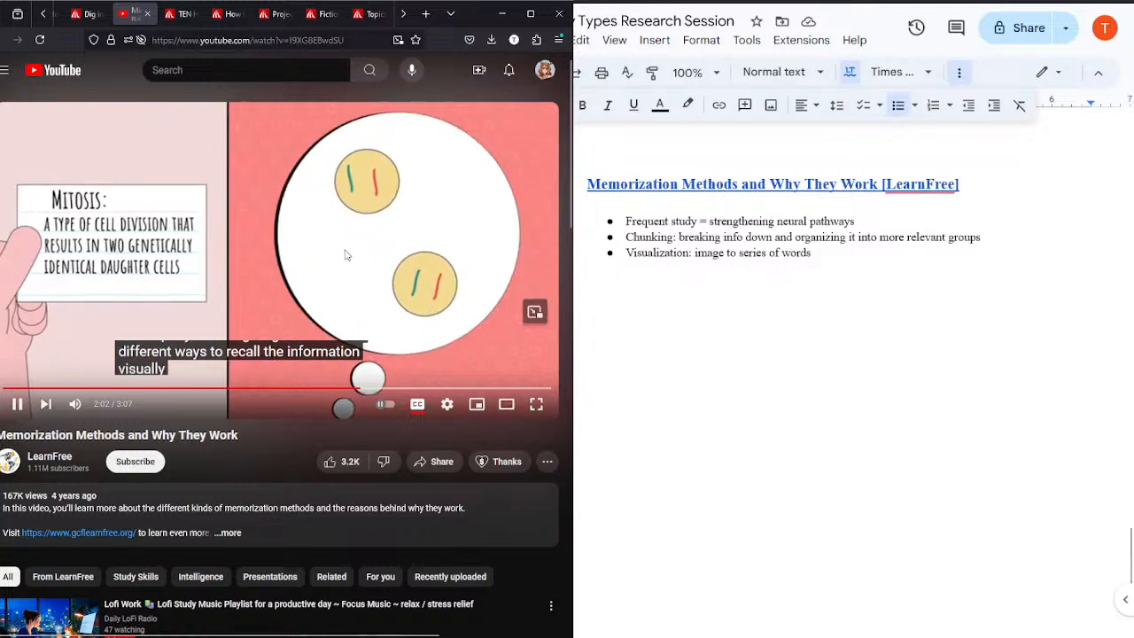
{"action": "left_click", "coordinate": [347, 255]}
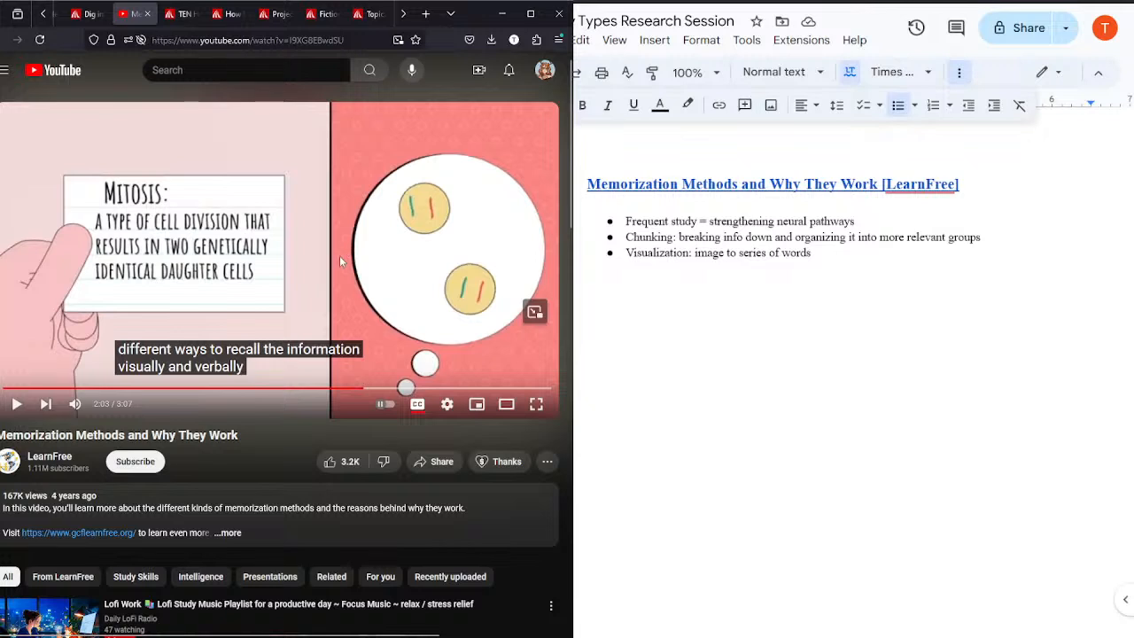
{"action": "left_click", "coordinate": [338, 255]}
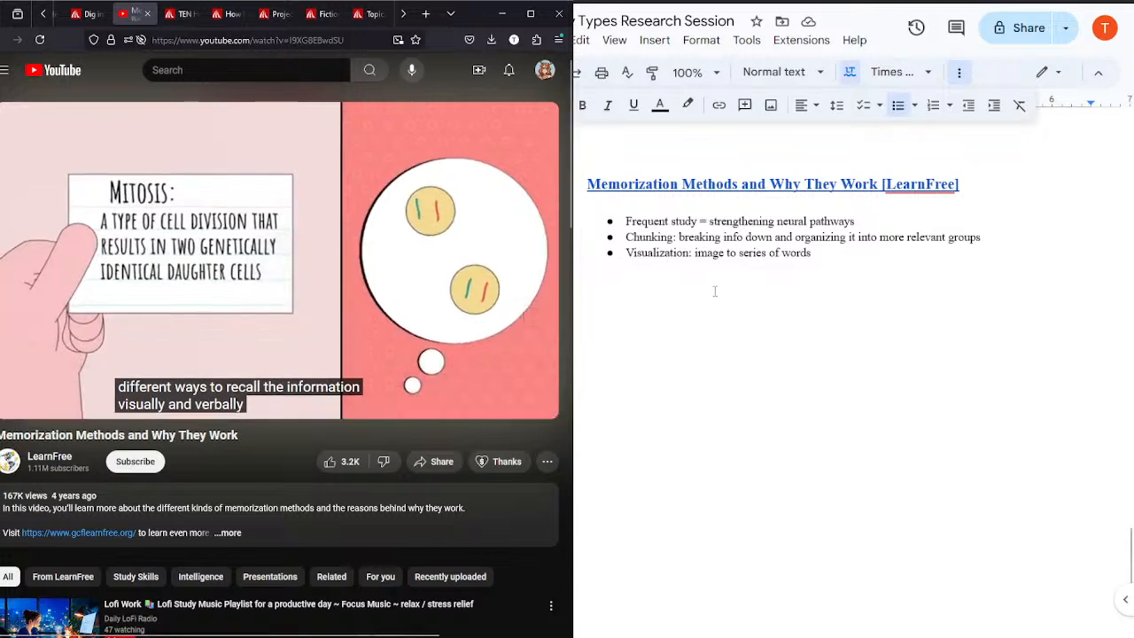
{"action": "left_click", "coordinate": [854, 253]}
{"action": "key", "text": "Return"}
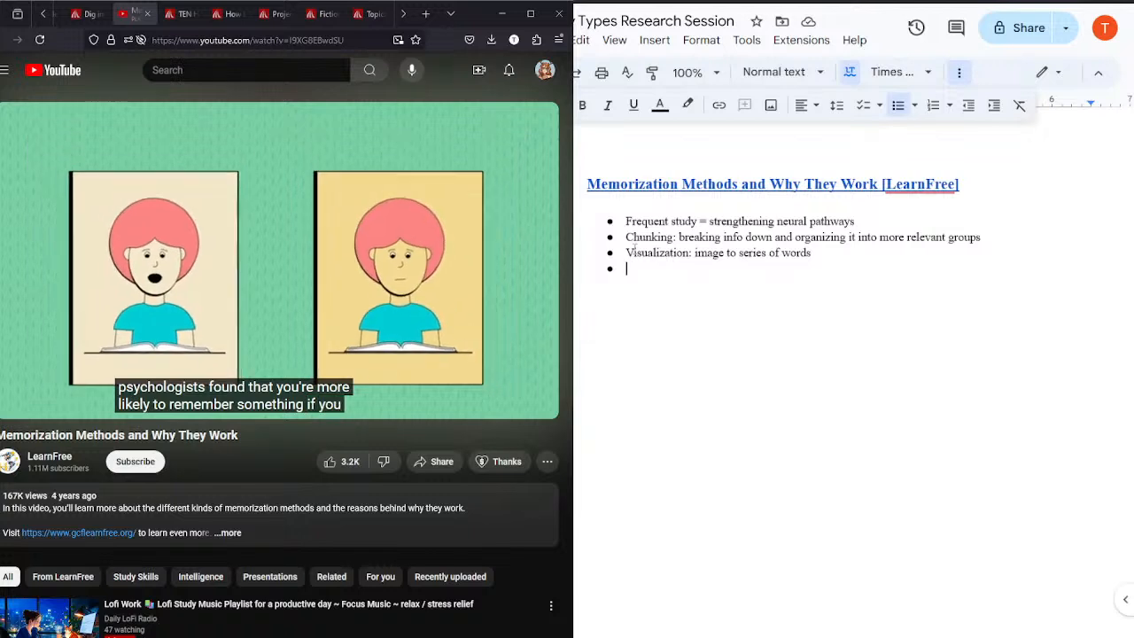
{"action": "left_click", "coordinate": [238, 245]}
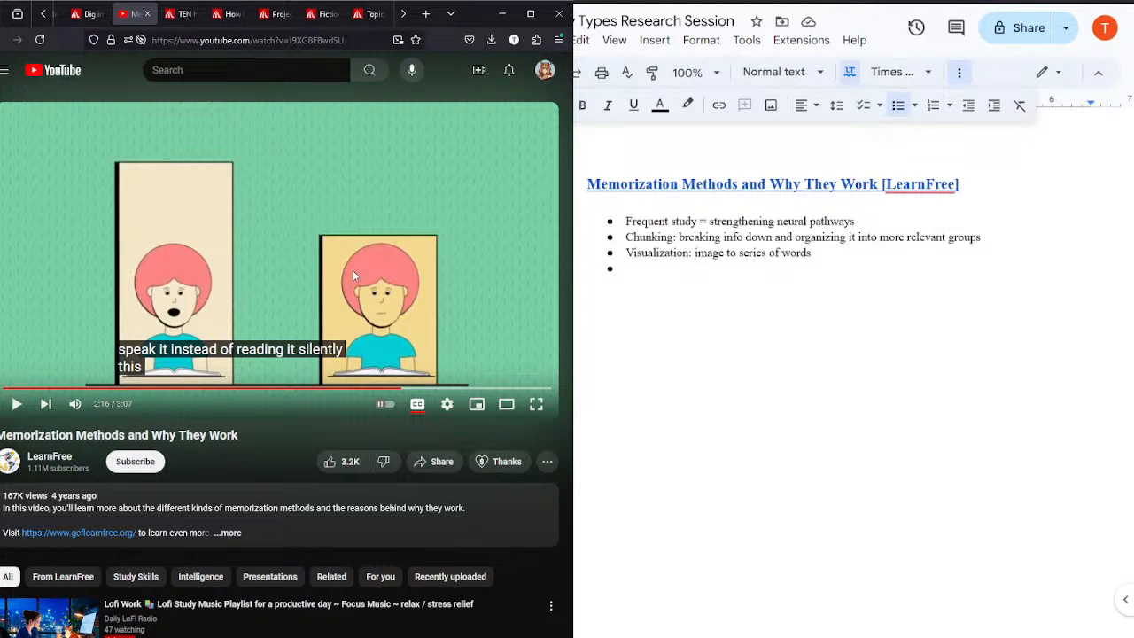
{"action": "left_click", "coordinate": [353, 270]}
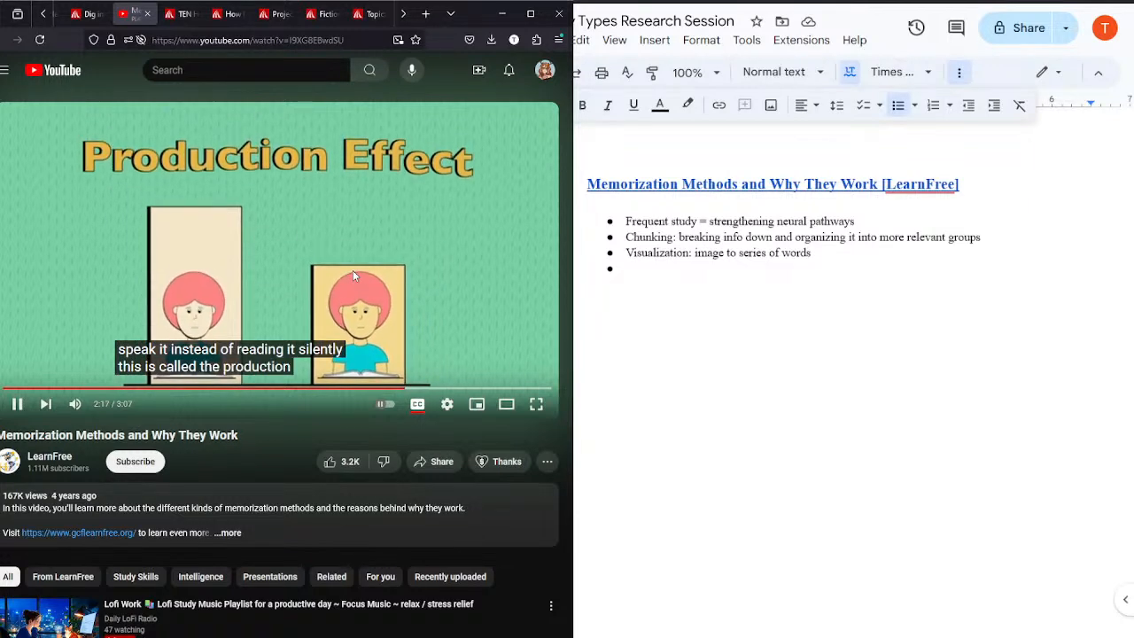
Step: Write "Production effect: reading aloud" in the empty bullet while the video plays
{"action": "left_click", "coordinate": [698, 279]}
{"action": "type", "text": "Prod"}
{"action": "type", "text": "u"}
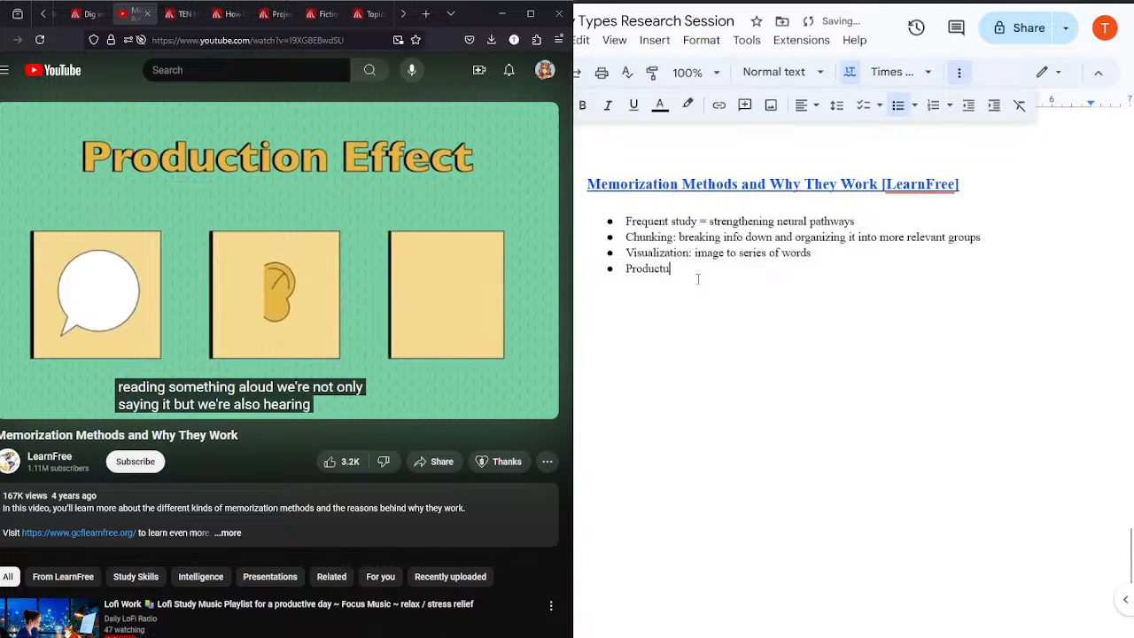
{"action": "key", "text": "BackSpace"}
{"action": "type", "text": "ion effect"}
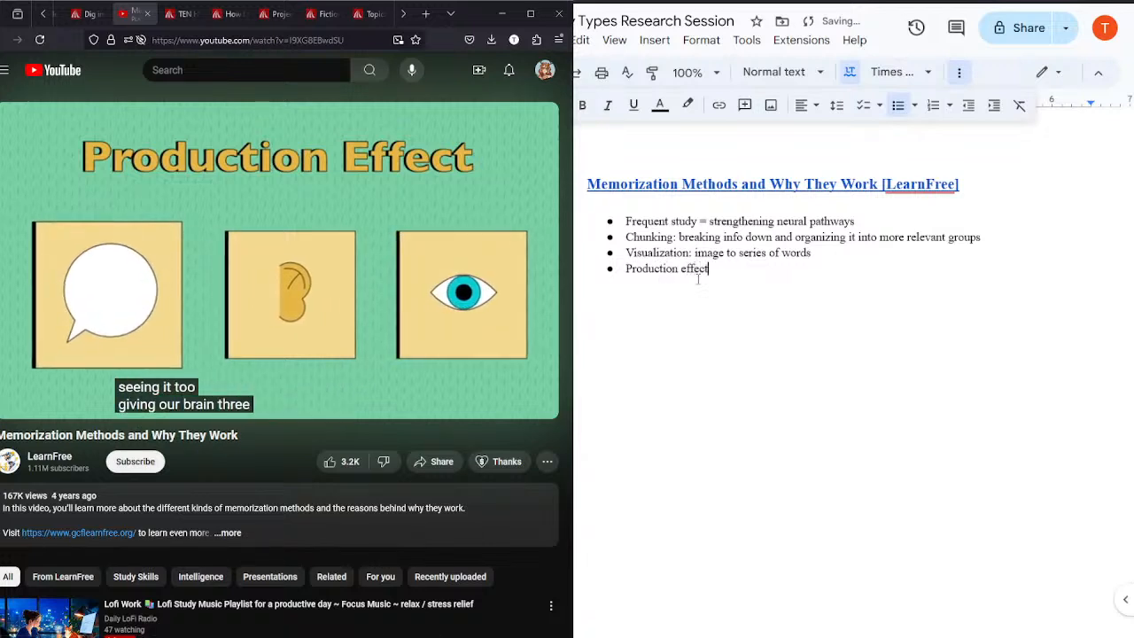
{"action": "type", "text": ": reading alo"}
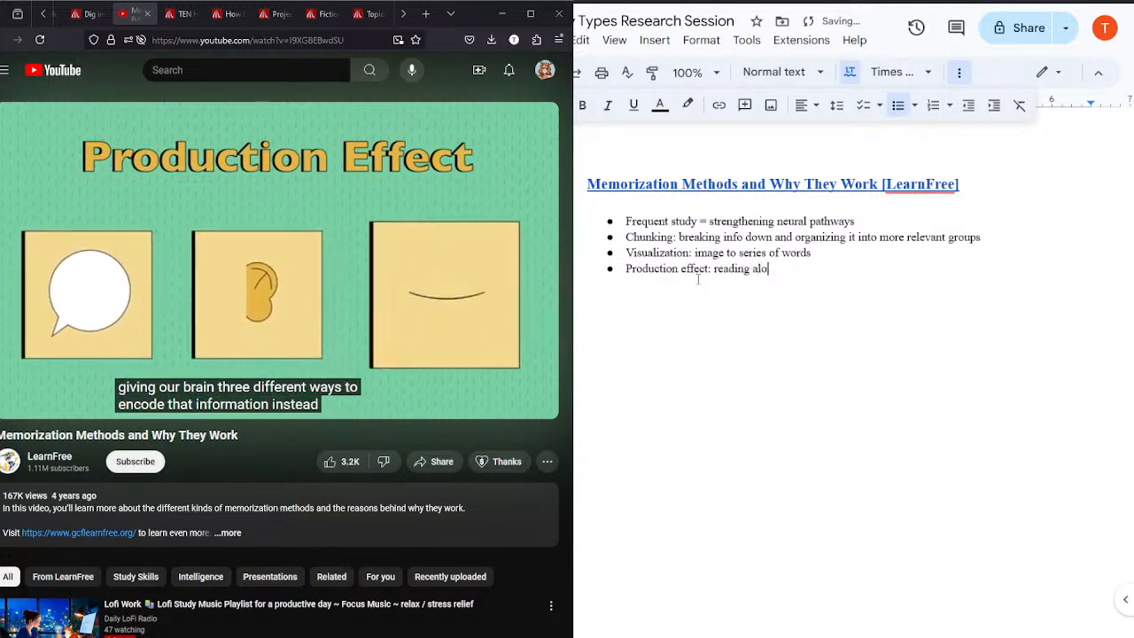
{"action": "type", "text": "ud, seeing,"}
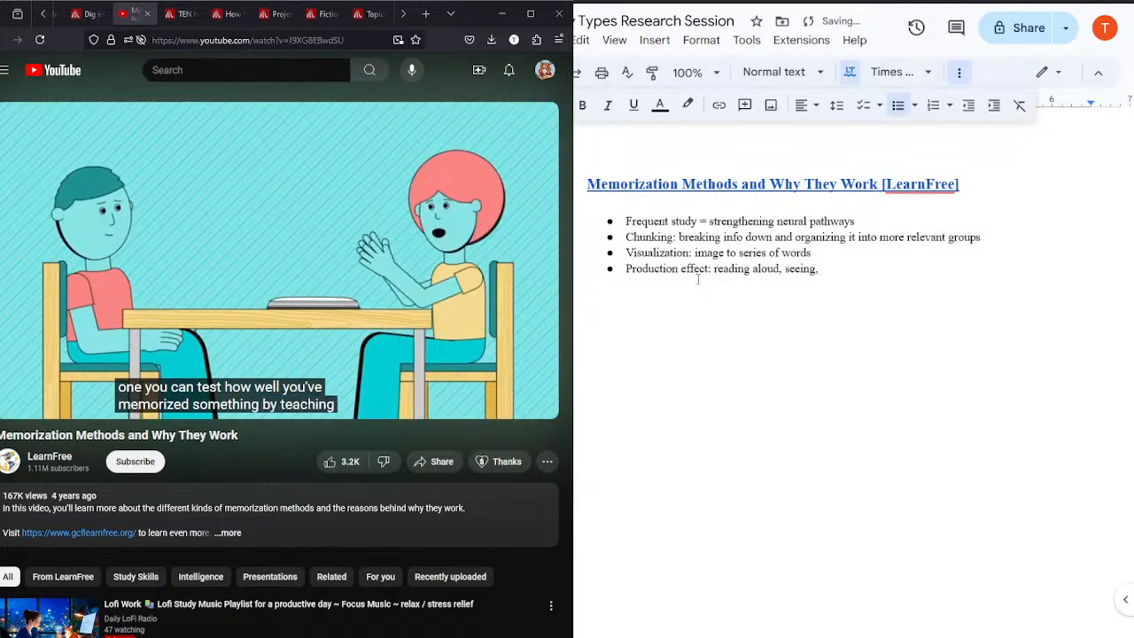
{"action": "key", "text": "BackSpace"}
{"action": "key", "text": "BackSpace"}
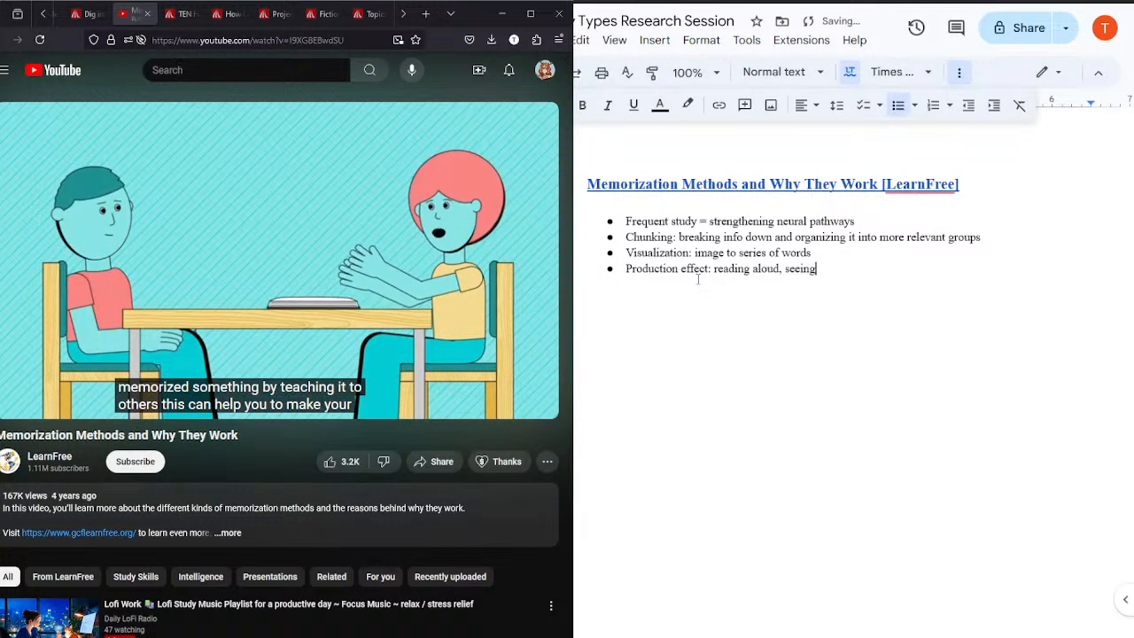
{"action": "key", "text": "BackSpace"}
{"action": "key", "text": "BackSpace"}
{"action": "key", "text": "BackSpace"}
{"action": "key", "text": "BackSpace"}
{"action": "key", "text": "BackSpace"}
{"action": "key", "text": "BackSpace"}
{"action": "key", "text": "BackSpace"}
{"action": "key", "text": "BackSpace"}
Step: Add the bullet "Teach to others" with the sub-bullet "Can't explain? Know what you need to focus on"
{"action": "key", "text": "Return"}
{"action": "type", "text": "Teach ot"}
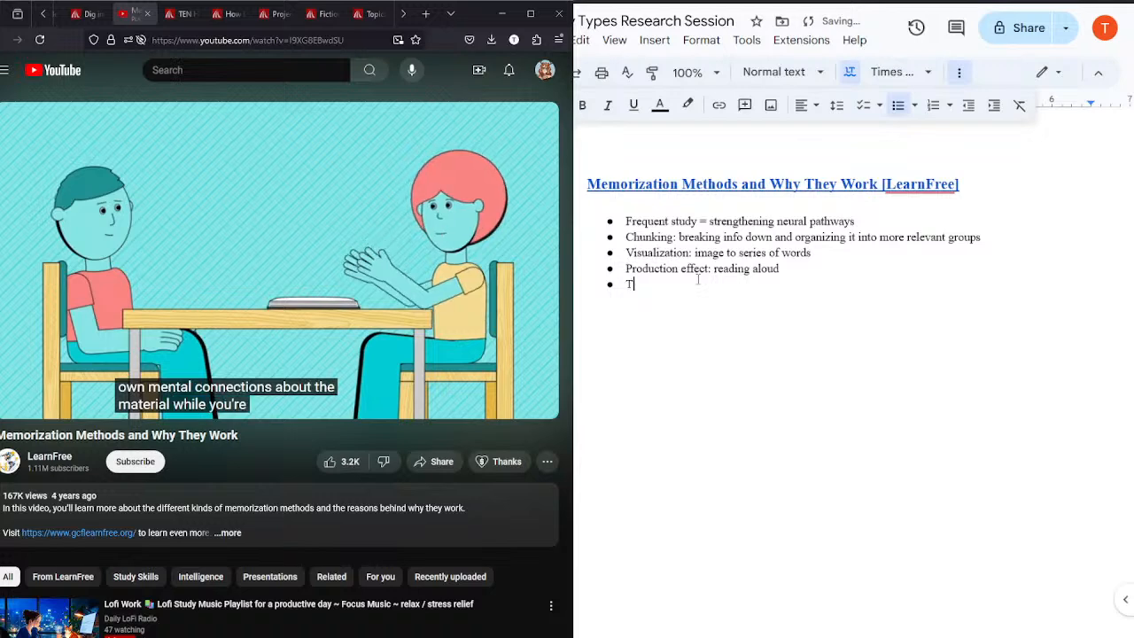
{"action": "key", "text": "BackSpace"}
{"action": "key", "text": "BackSpace"}
{"action": "type", "text": "to others"}
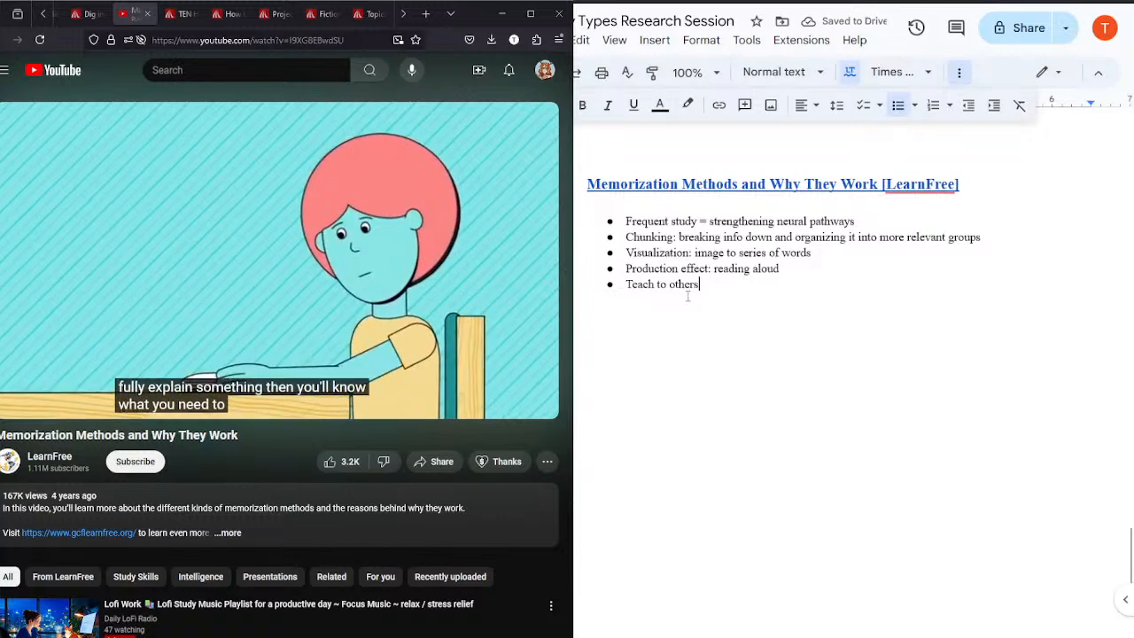
{"action": "key", "text": "Return"}
{"action": "key", "text": "Tab"}
{"action": "type", "text": "Can't explain? "}
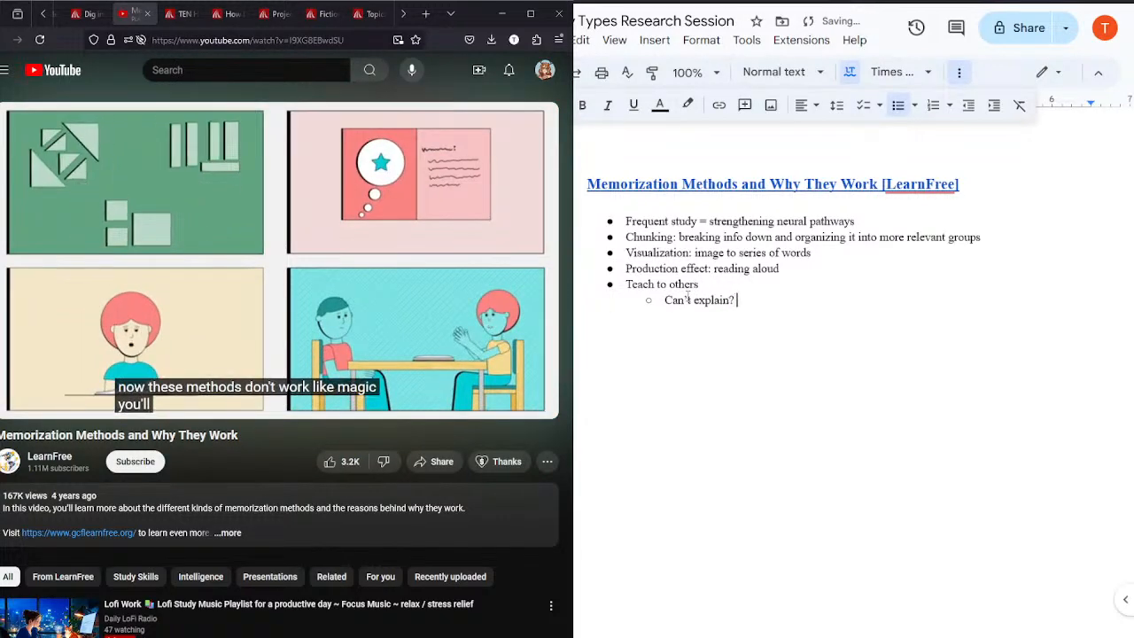
{"action": "type", "text": "Know what yo"}
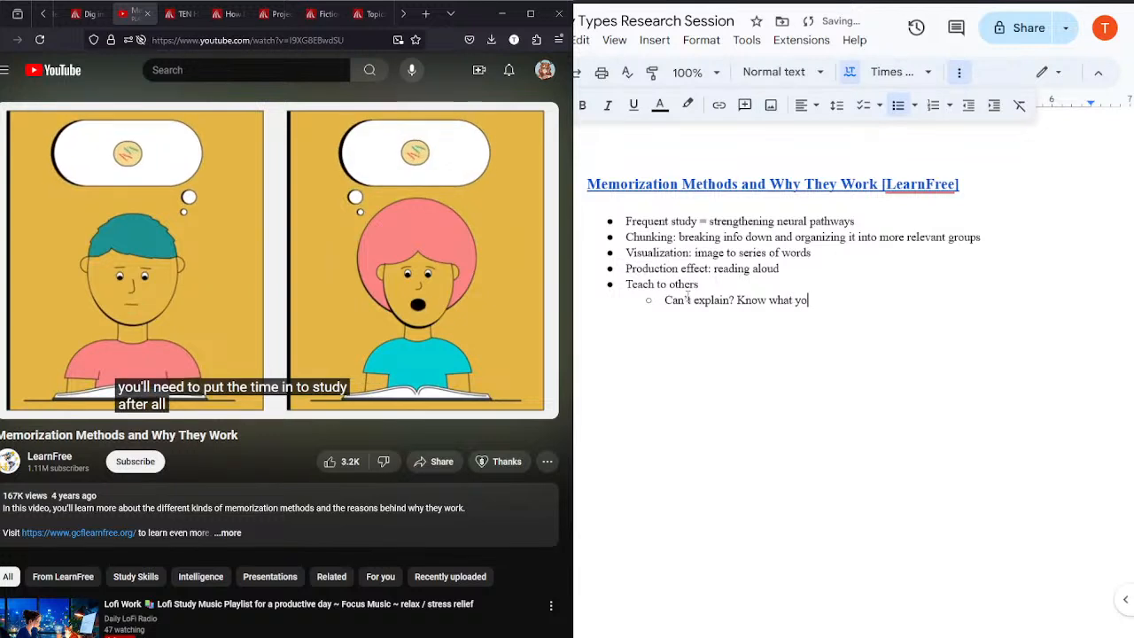
{"action": "type", "text": "u need to focus on"}
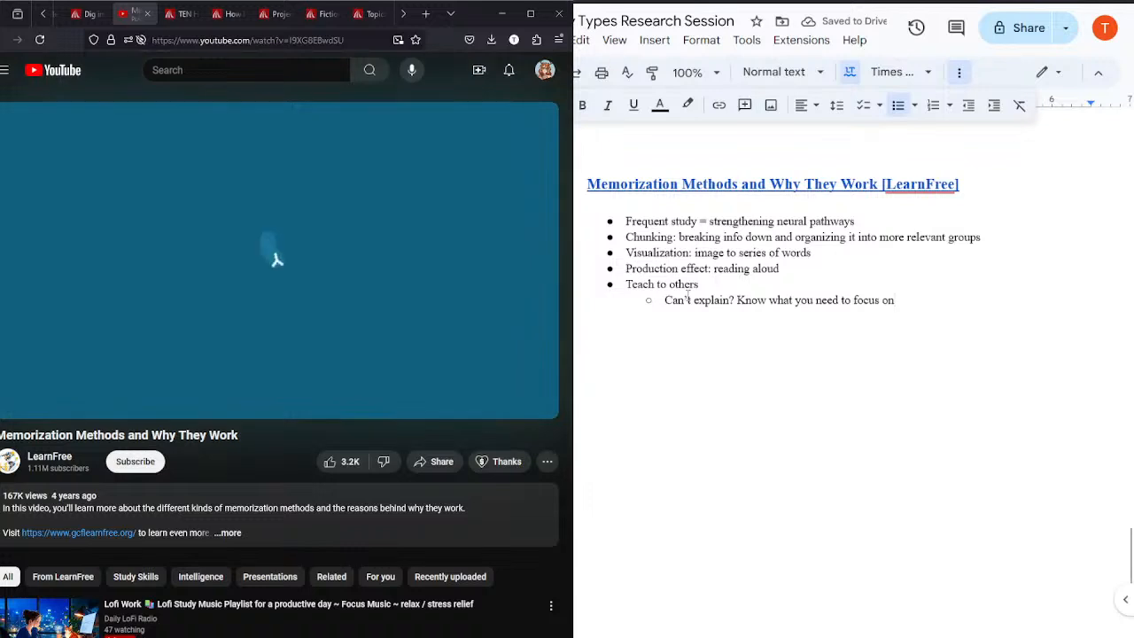
Step: Stop and close the Memorization Methods video, and enlarge the Ten Hot Tips for Study Success document to read tips 1 to 6
{"action": "left_click", "coordinate": [389, 245]}
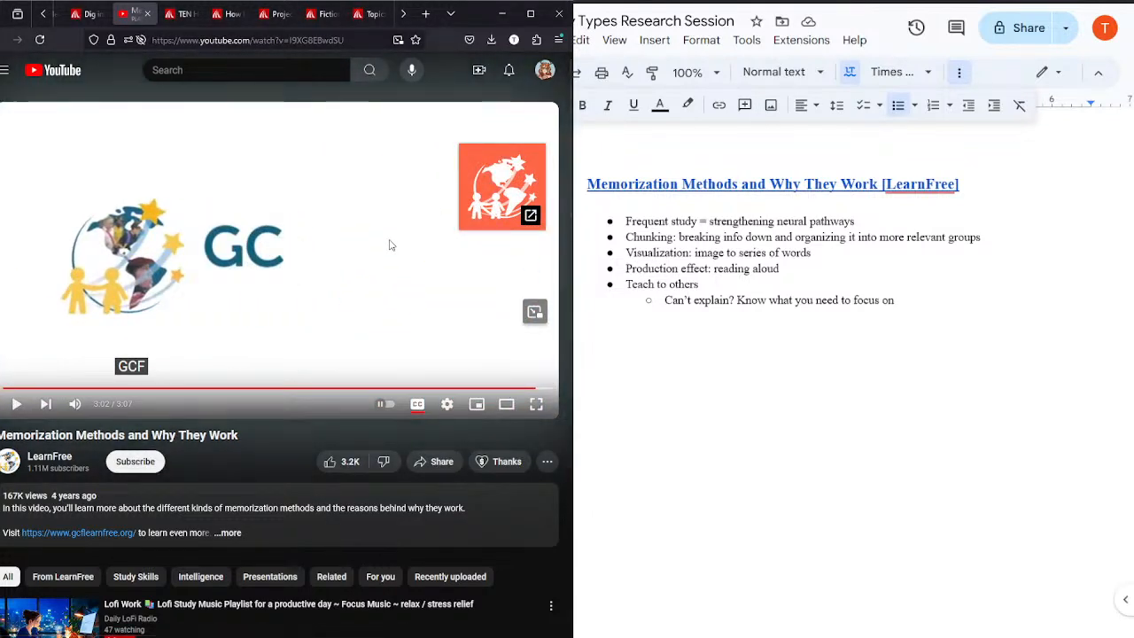
{"action": "left_click", "coordinate": [147, 13]}
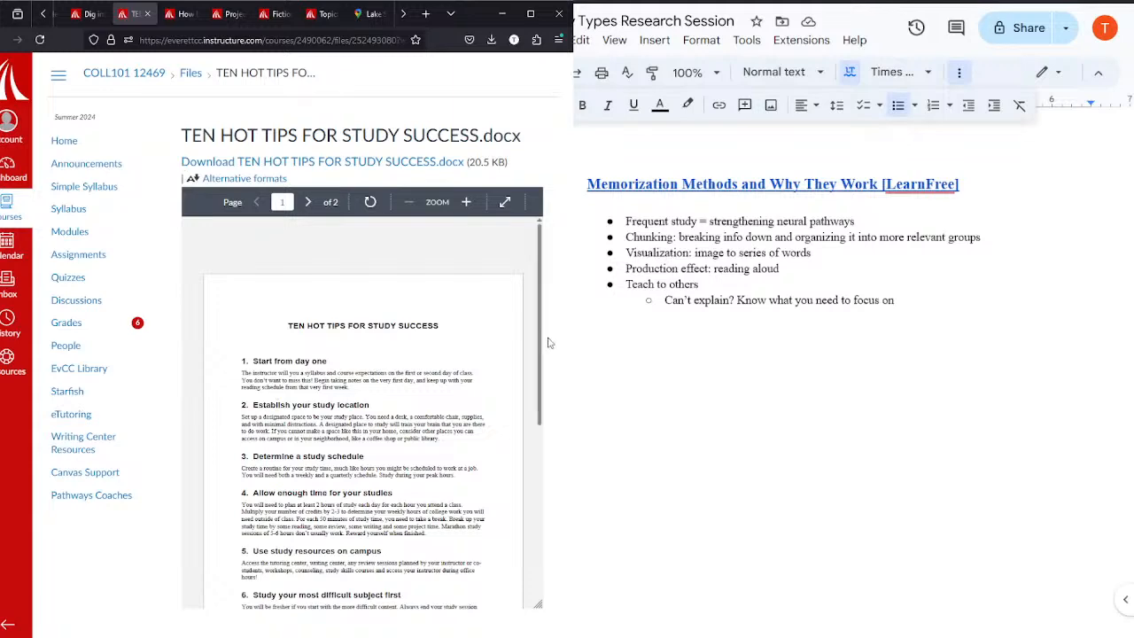
{"action": "scroll", "coordinate": [542, 331], "scroll_direction": "down", "scroll_amount": 1}
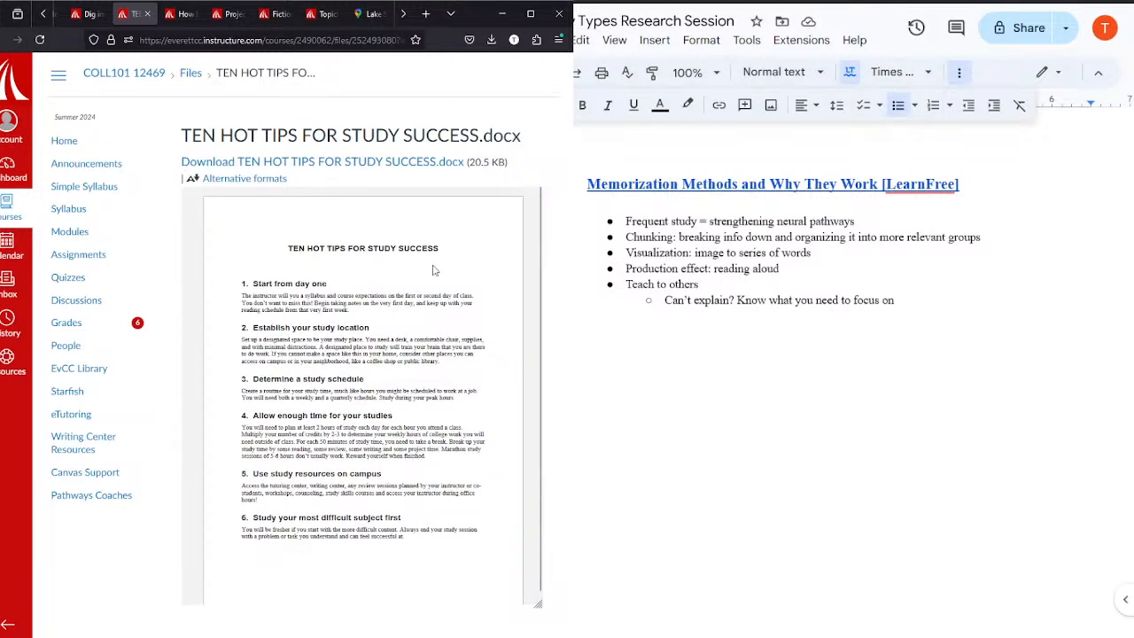
{"action": "scroll", "coordinate": [434, 270], "scroll_direction": "up", "scroll_amount": 5}
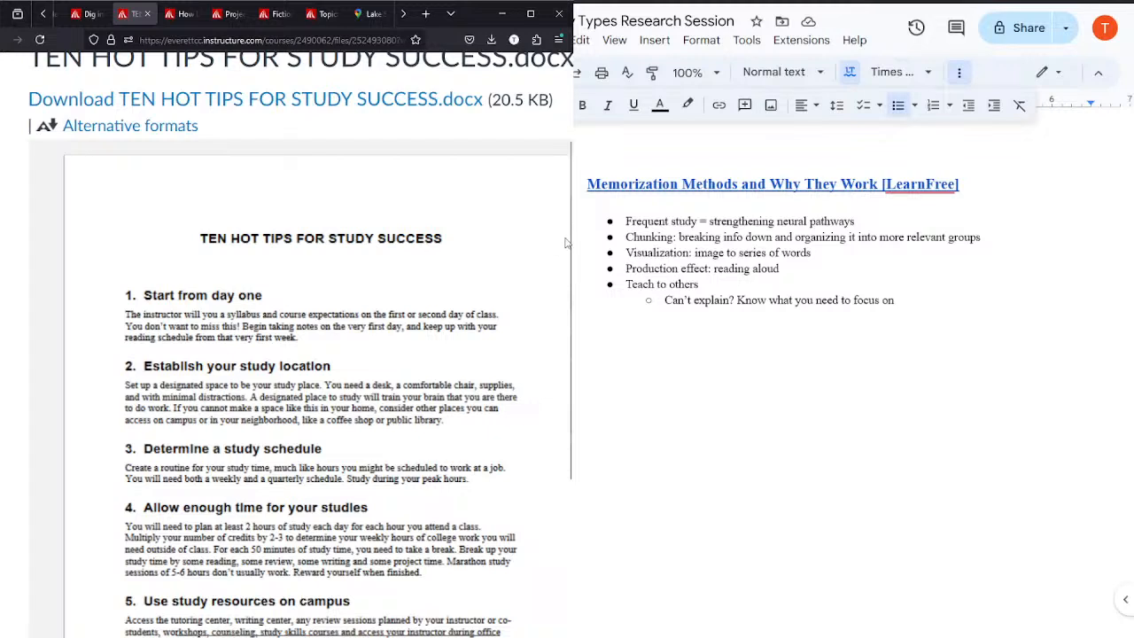
{"action": "scroll", "coordinate": [565, 245], "scroll_direction": "down", "scroll_amount": 2}
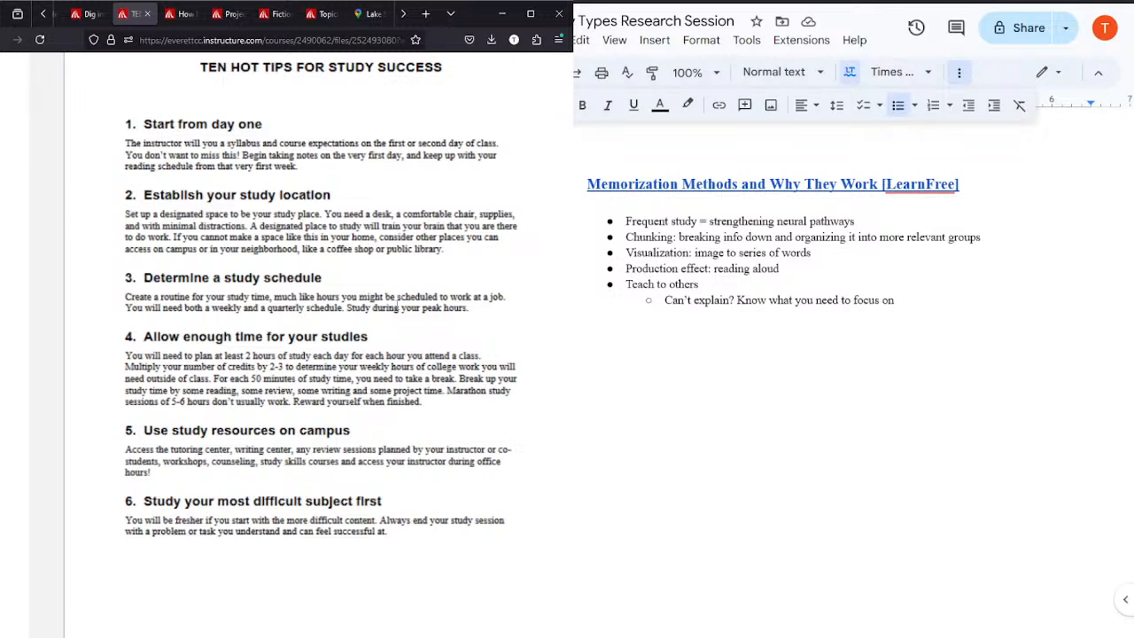
Step: End the bulleted list after the "Can't explain?" note and insert a page break
{"action": "left_click", "coordinate": [919, 303]}
{"action": "key", "text": "Return"}
{"action": "key", "text": "Return"}
{"action": "key", "text": "Return"}
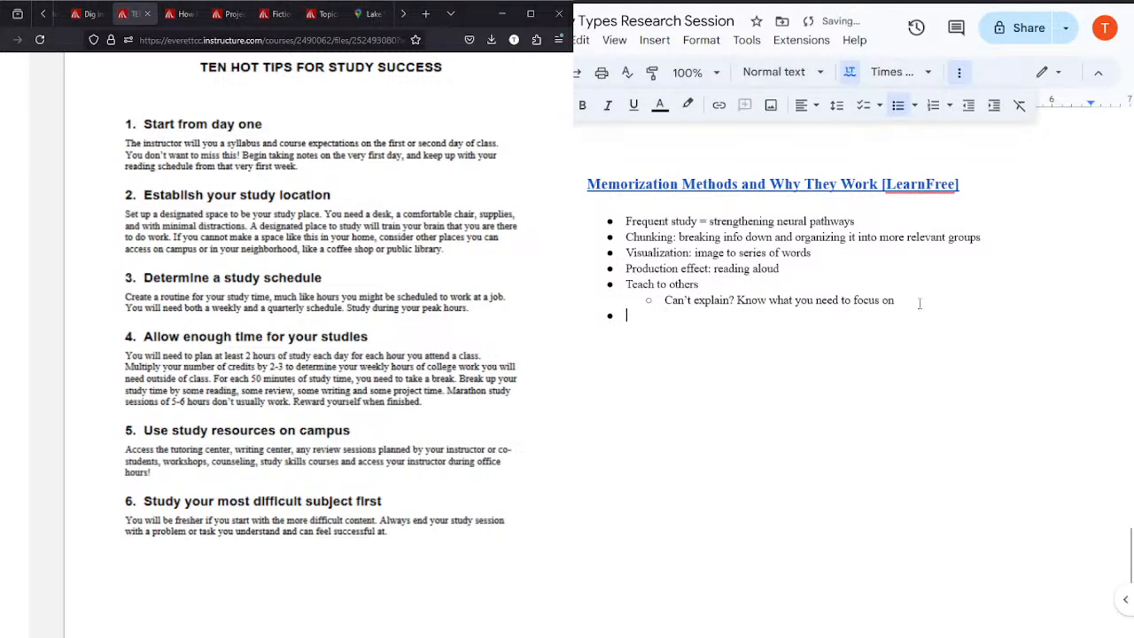
{"action": "key", "text": "ctrl+Return"}
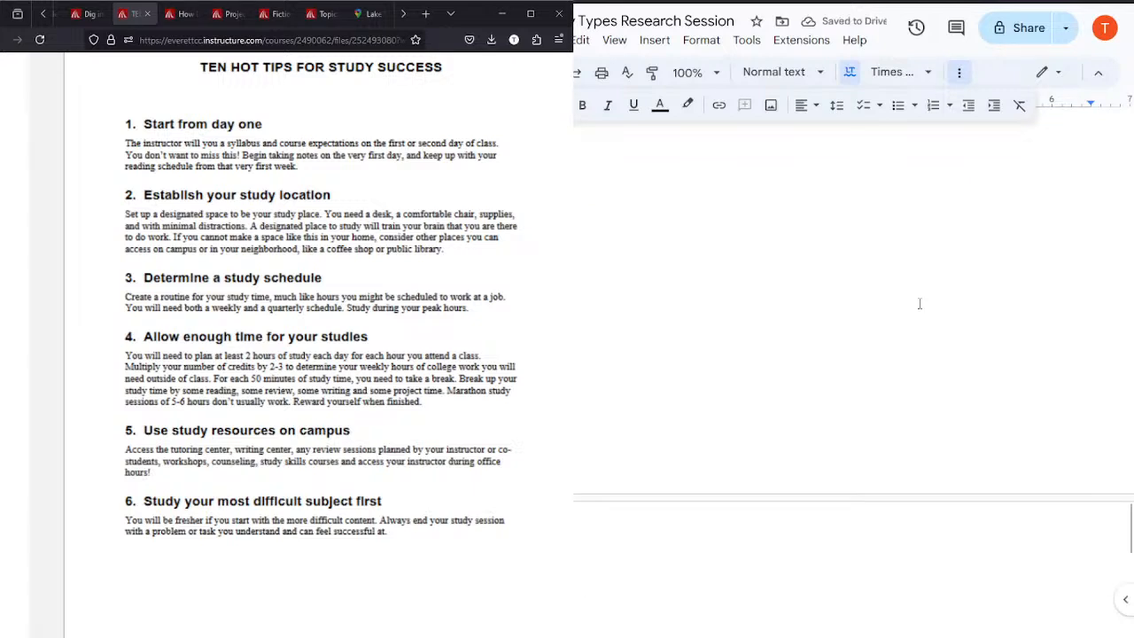
{"action": "type", "text": "https://www.youtube.com/watch?v=I9XG8EBwdSU"}
{"action": "key", "text": "ctrl+z"}
Step: Copy the Memorization Methods heading with its first two bullets onto the new page as a template
{"action": "left_click_drag", "start_coordinate": [1126, 527], "coordinate": [1123, 481]}
{"action": "left_click_drag", "start_coordinate": [588, 186], "coordinate": [983, 239]}
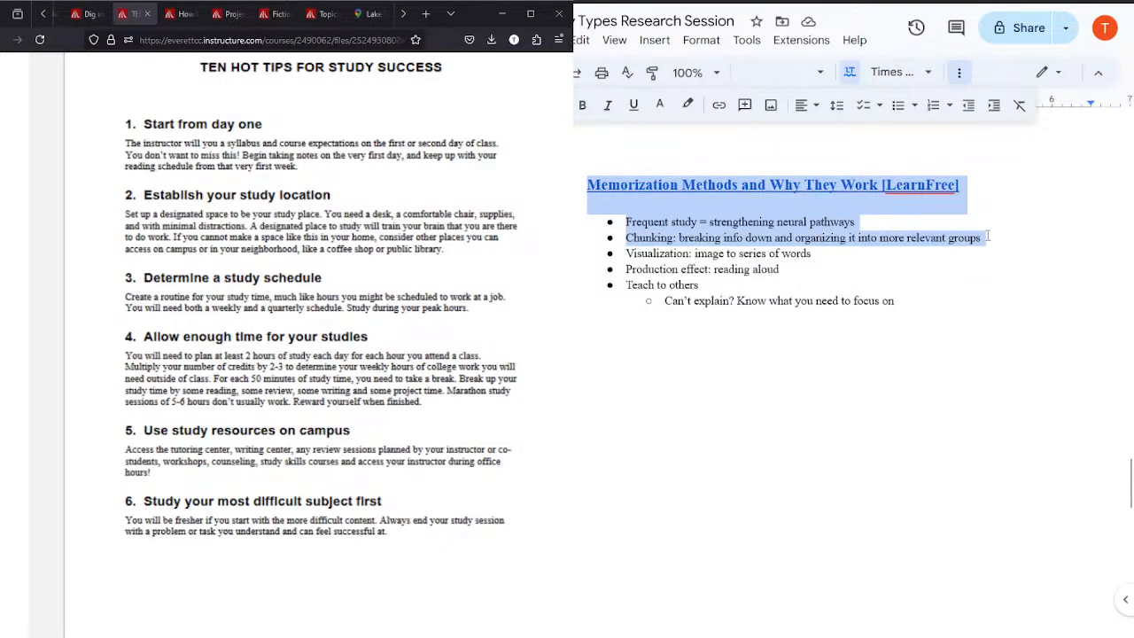
{"action": "left_click_drag", "start_coordinate": [1130, 488], "coordinate": [1130, 554]}
{"action": "left_click", "coordinate": [744, 379]}
{"action": "type", "text": "Memorization Methods and Why They Work [LearnFree] Frequent study = strengthening neural pathways Chunking: breaking info down and organizing it into more relevant groups"}
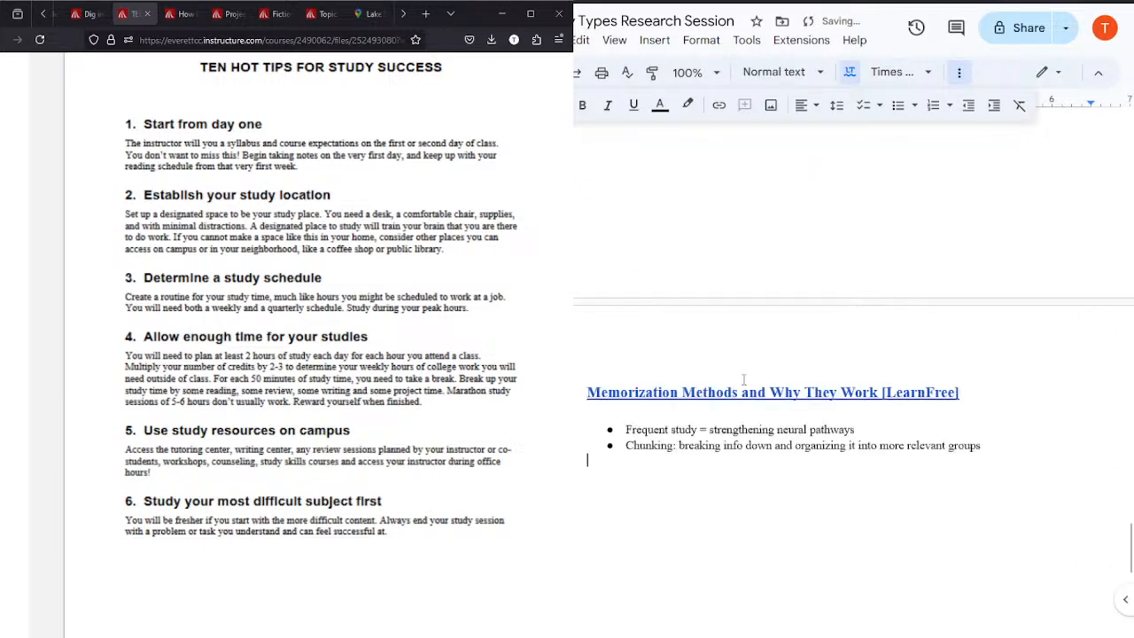
Step: Replace the copied heading on the new page with "Ten Hot Tips for Study Success"
{"action": "triple_click", "coordinate": [969, 399]}
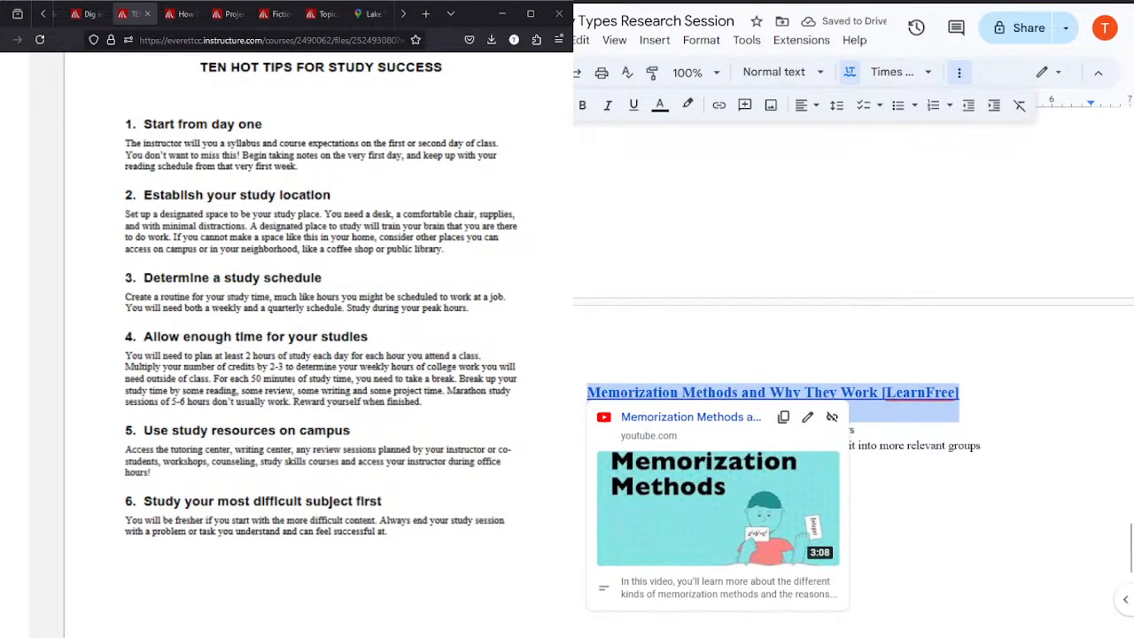
{"action": "type", "text": "t"}
{"action": "key", "text": "BackSpace"}
{"action": "type", "text": "TEN"}
{"action": "key", "text": "BackSpace"}
{"action": "key", "text": "BackSpace"}
{"action": "type", "text": "en"}
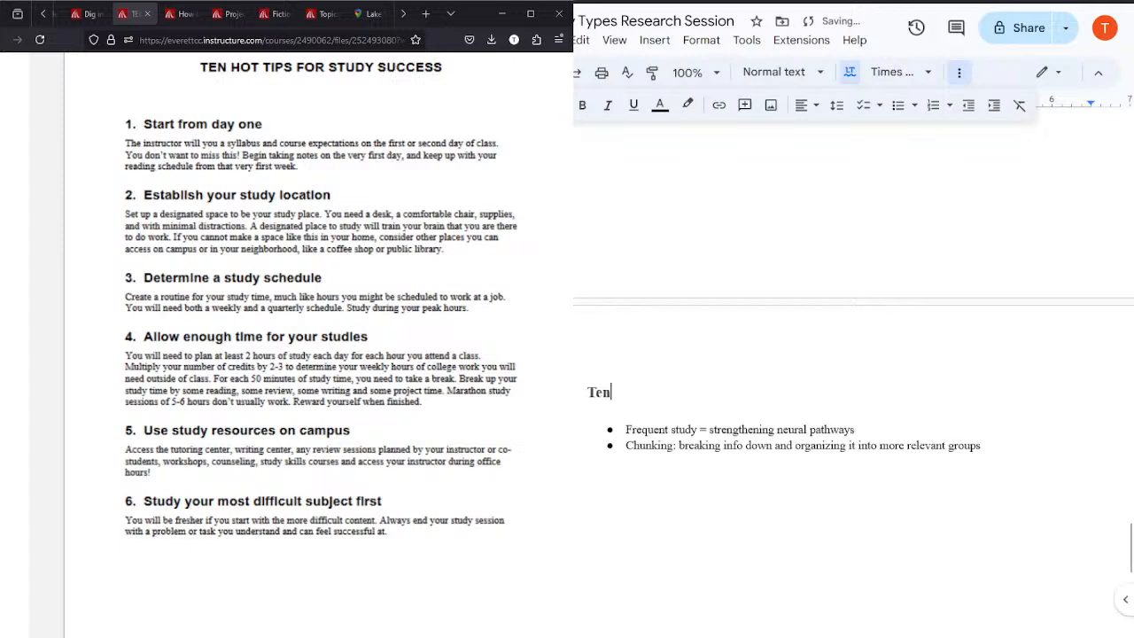
{"action": "type", "text": " Hot Tips for"}
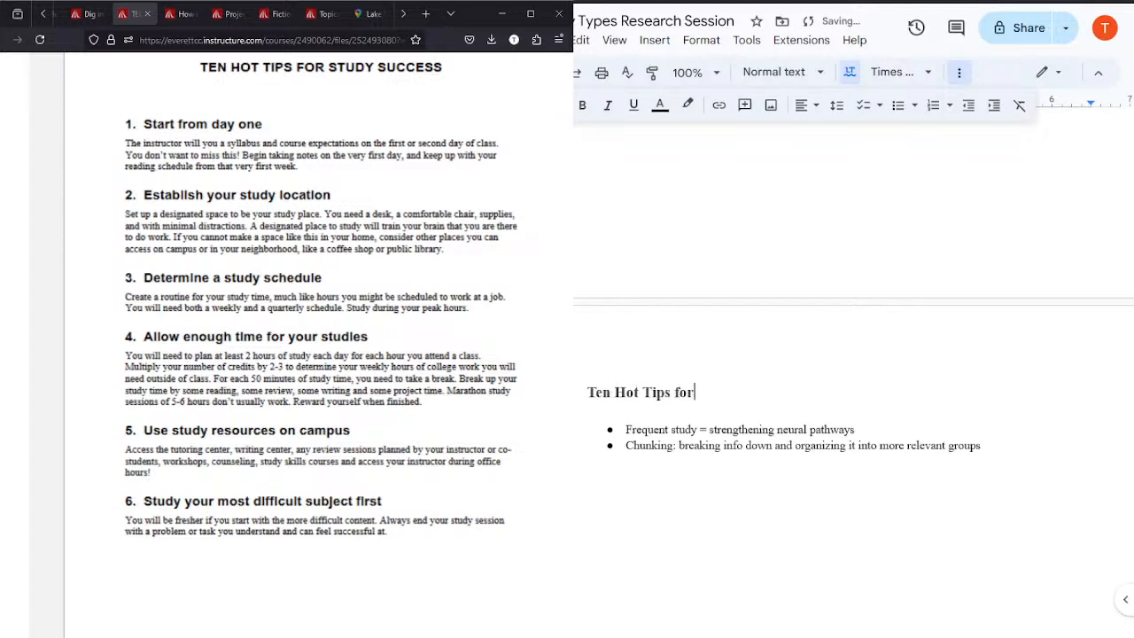
{"action": "type", "text": " Study Suc c"}
{"action": "key", "text": "BackSpace"}
{"action": "key", "text": "BackSpace"}
{"action": "type", "text": "cess"}
Step: Clear the two copied notes under the Ten Hot Tips heading, leaving one empty bullet
{"action": "left_click_drag", "start_coordinate": [790, 392], "coordinate": [996, 493]}
{"action": "left_click", "coordinate": [978, 464]}
{"action": "left_click_drag", "start_coordinate": [1005, 453], "coordinate": [605, 432]}
{"action": "type", "text": "aaa"}
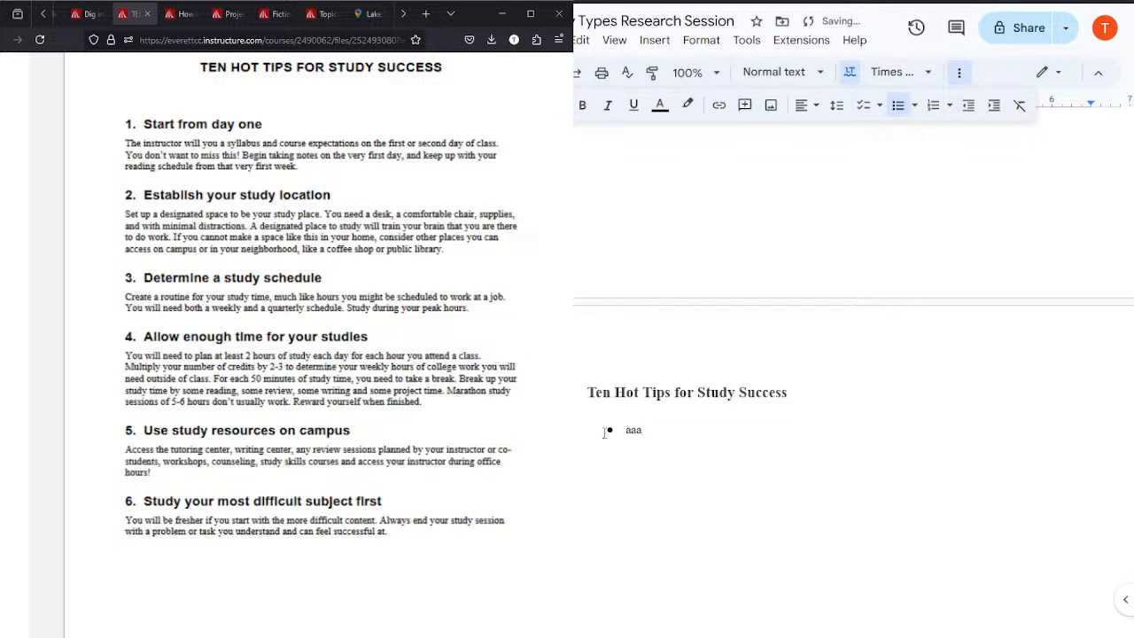
{"action": "key", "text": "BackSpace"}
{"action": "key", "text": "BackSpace"}
Step: Write "Start from day one." as the first bullet under the Ten Hot Tips heading
{"action": "key", "text": "BackSpace"}
{"action": "type", "text": "Start at "}
{"action": "type", "text": "day on"}
{"action": "key", "text": "BackSpace"}
{"action": "key", "text": "BackSpace"}
{"action": "key", "text": "BackSpace"}
{"action": "key", "text": "BackSpace"}
{"action": "key", "text": "BackSpace"}
{"action": "key", "text": "BackSpace"}
{"action": "key", "text": "BackSpace"}
{"action": "key", "text": "BackSpace"}
{"action": "key", "text": "BackSpace"}
{"action": "type", "text": "from day one."}
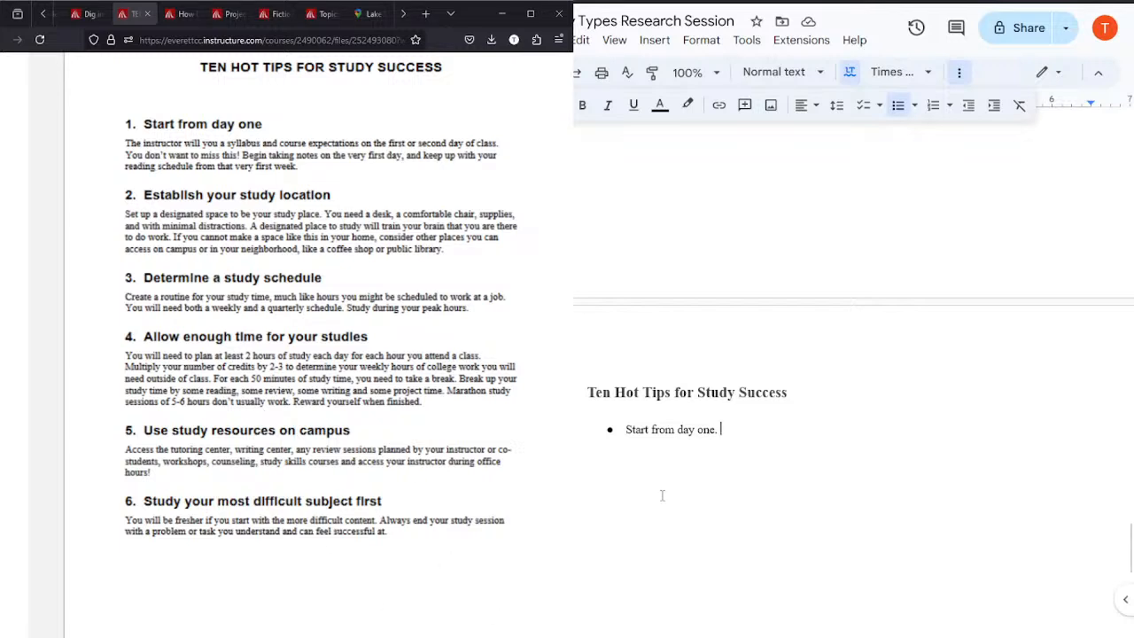
Step: Add the second bullet "Establish study location" to the Ten Hot Tips notes
{"action": "key", "text": "Return"}
{"action": "type", "text": "Estab"}
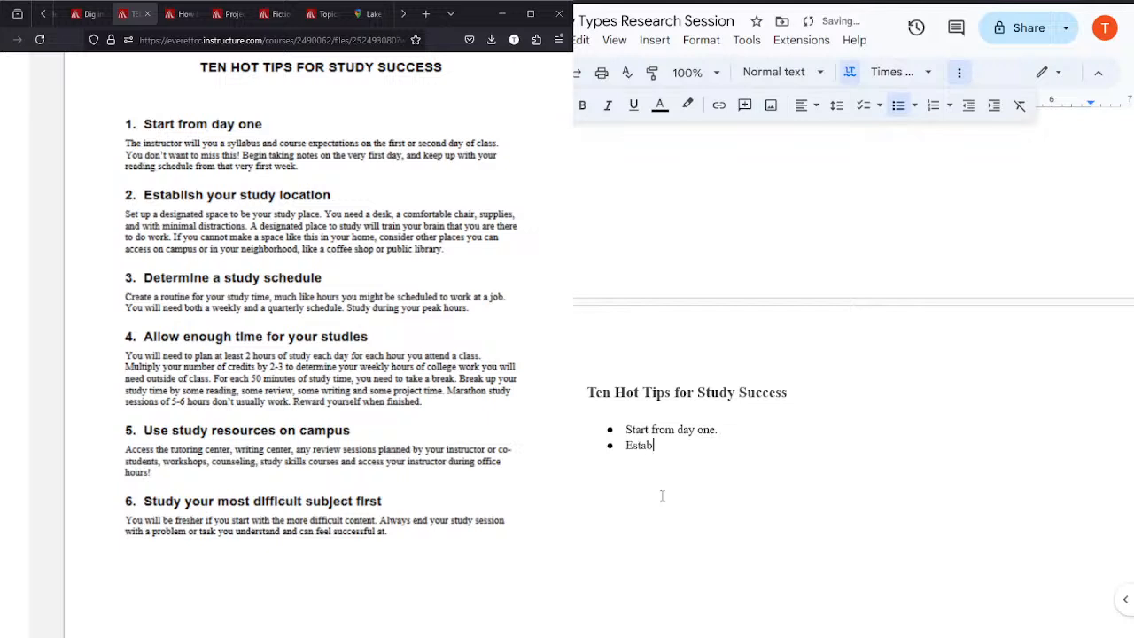
{"action": "type", "text": "lish study lovation"}
{"action": "key", "text": "BackSpace"}
{"action": "key", "text": "BackSpace"}
{"action": "key", "text": "BackSpace"}
{"action": "key", "text": "BackSpace"}
{"action": "key", "text": "BackSpace"}
{"action": "key", "text": "BackSpace"}
{"action": "type", "text": "cat"}
{"action": "type", "text": "ion"}
Step: Add the third bullet "Determine study schedule" and start another bullet below it
{"action": "key", "text": "Return"}
{"action": "type", "text": "Determind"}
{"action": "key", "text": "BackSpace"}
{"action": "key", "text": "BackSpace"}
{"action": "type", "text": "e study schedule"}
{"action": "key", "text": "Return"}
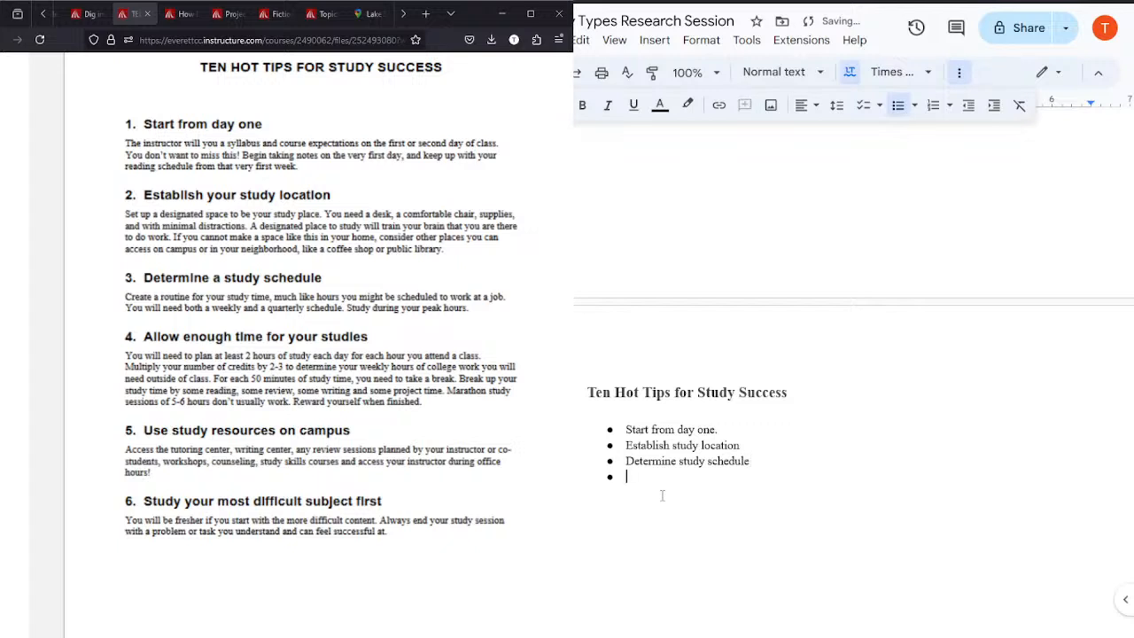
Step: Write the bullets "Allow enough time for study" and "Use campus study resources" below the study schedule note
{"action": "type", "text": "Allow enough time for study"}
{"action": "key", "text": "Return"}
{"action": "type", "text": "Use campus study resources"}
Step: Add the bullet "Study most difficult subjects first." and close the Ten Hot Tips document
{"action": "key", "text": "Return"}
{"action": "type", "text": "Study mor"}
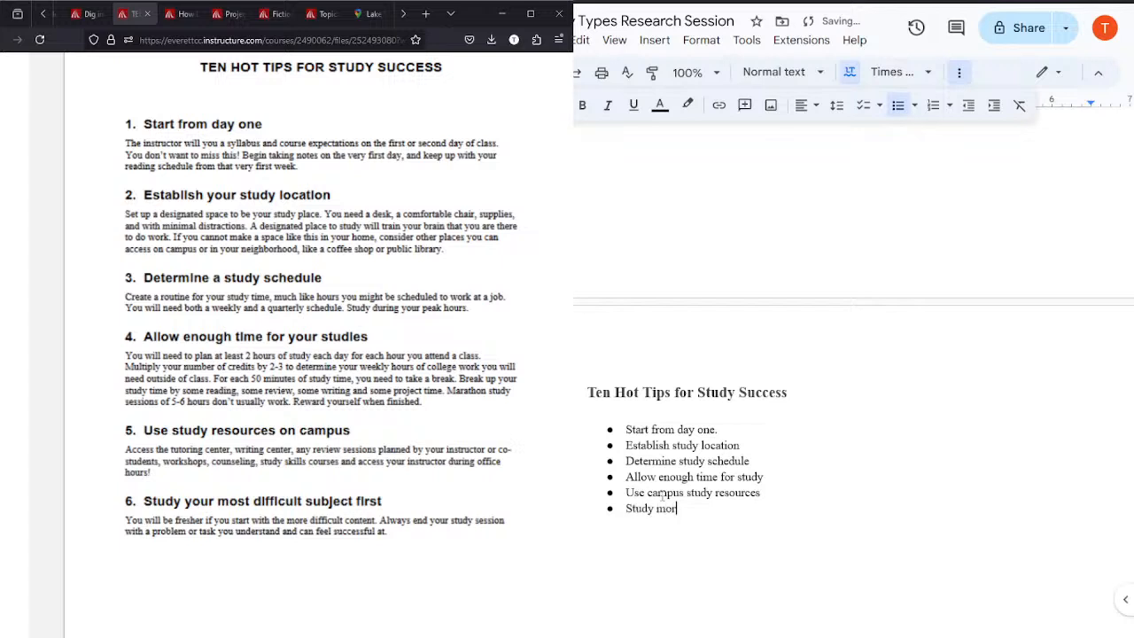
{"action": "key", "text": "BackSpace"}
{"action": "type", "text": "st difficult subjects first."}
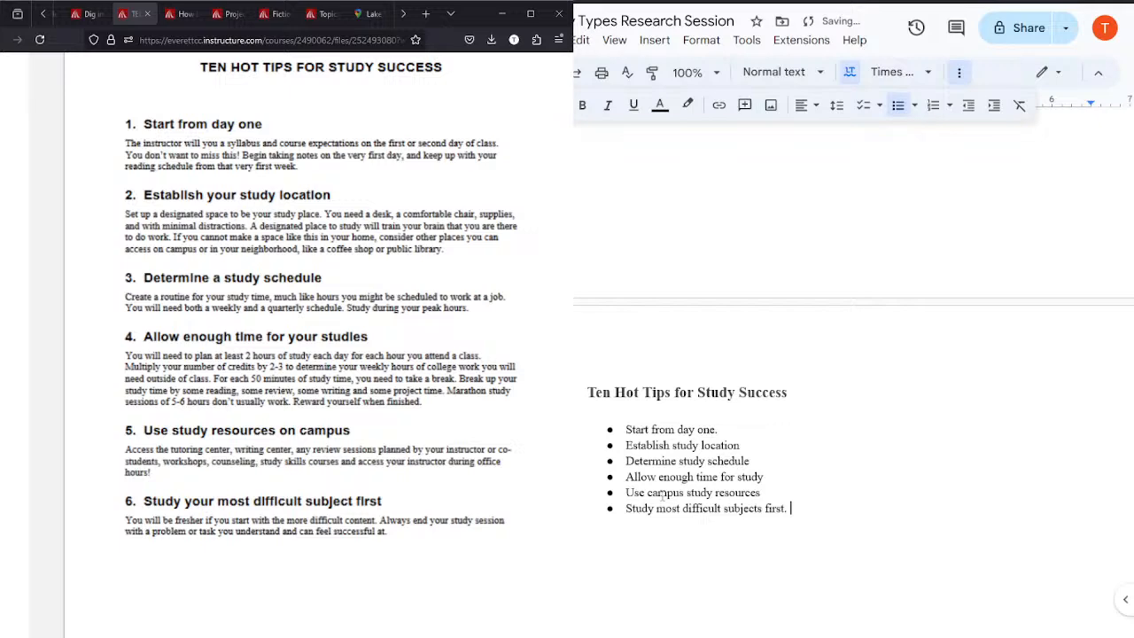
{"action": "left_click", "coordinate": [148, 14]}
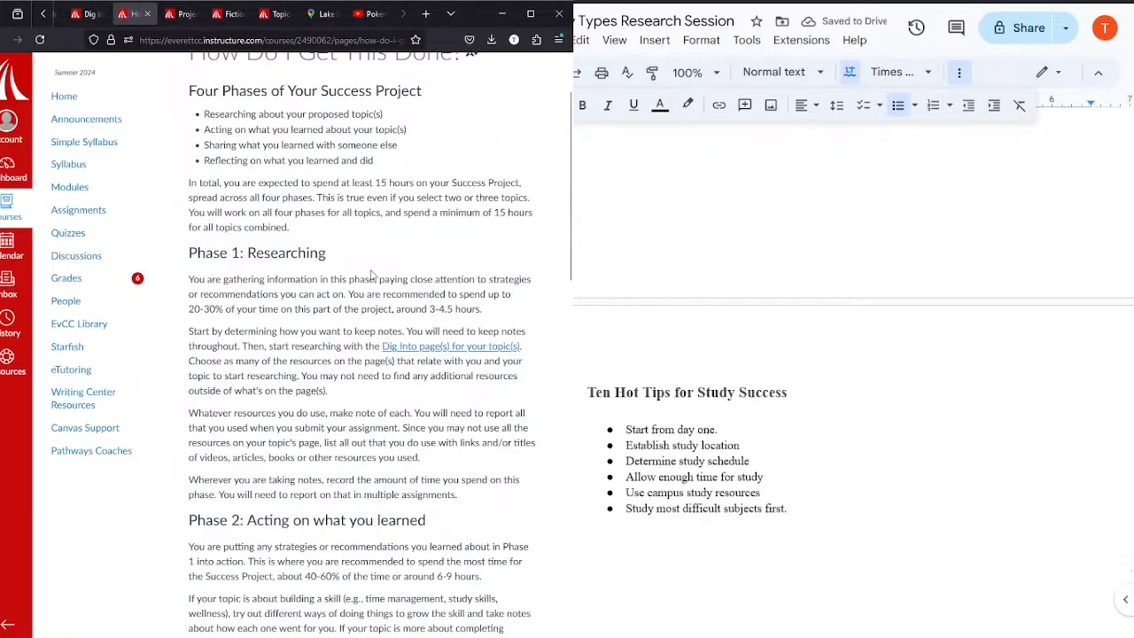
Step: Review the four project phases on the How Do I Get This Done? page, including the time recommended for each phase
{"action": "scroll", "coordinate": [457, 264], "scroll_direction": "down", "scroll_amount": 4}
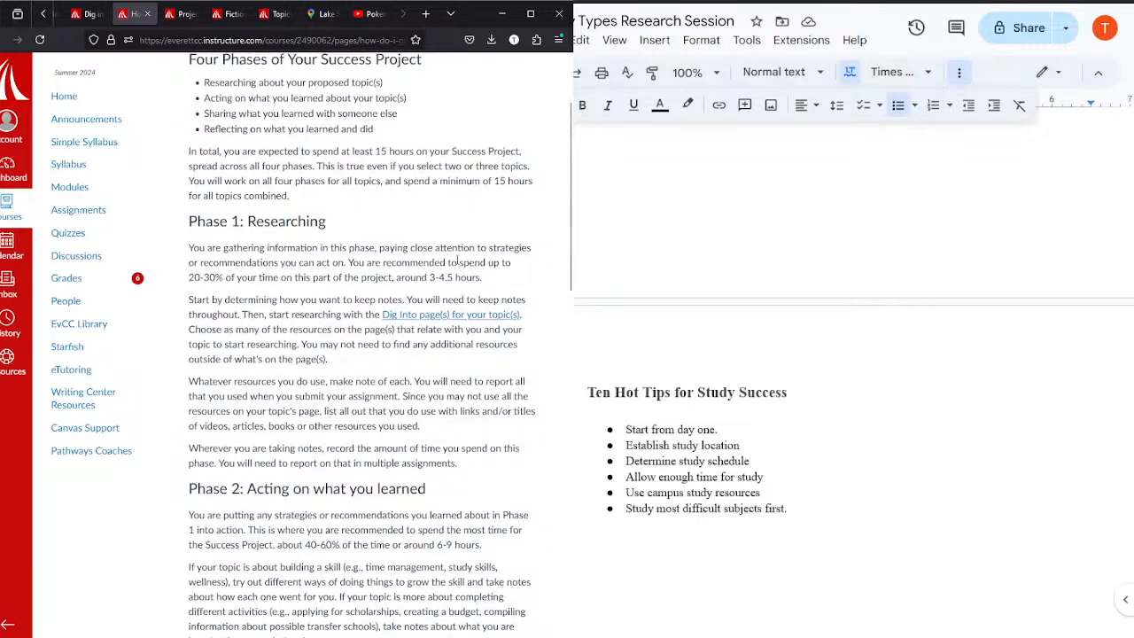
{"action": "scroll", "coordinate": [457, 262], "scroll_direction": "down", "scroll_amount": 2}
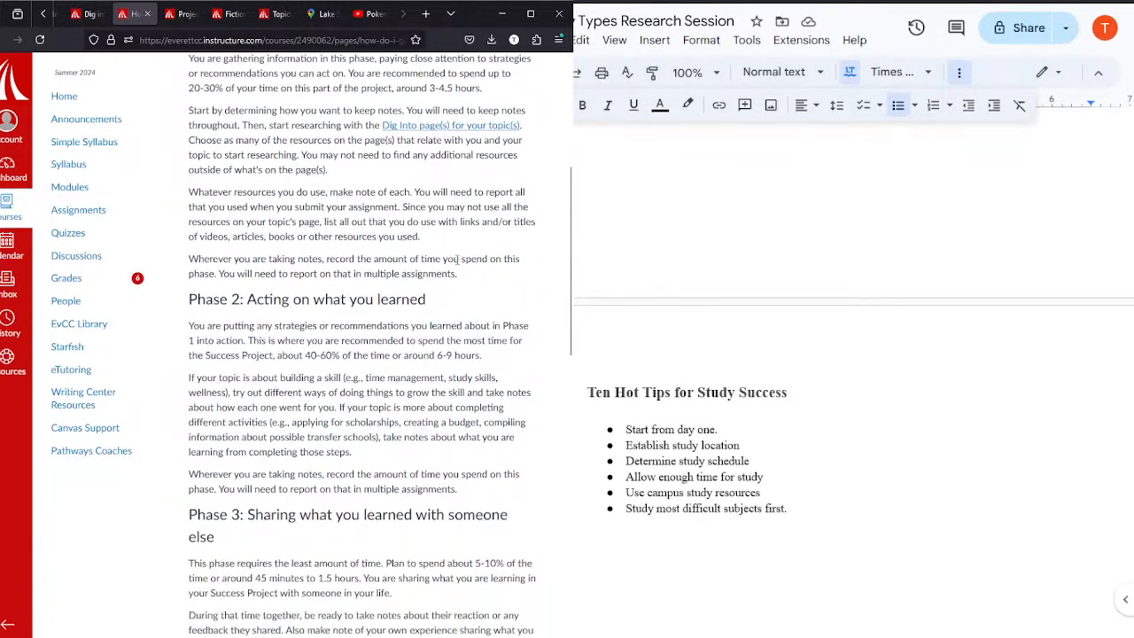
{"action": "scroll", "coordinate": [457, 260], "scroll_direction": "down", "scroll_amount": 10}
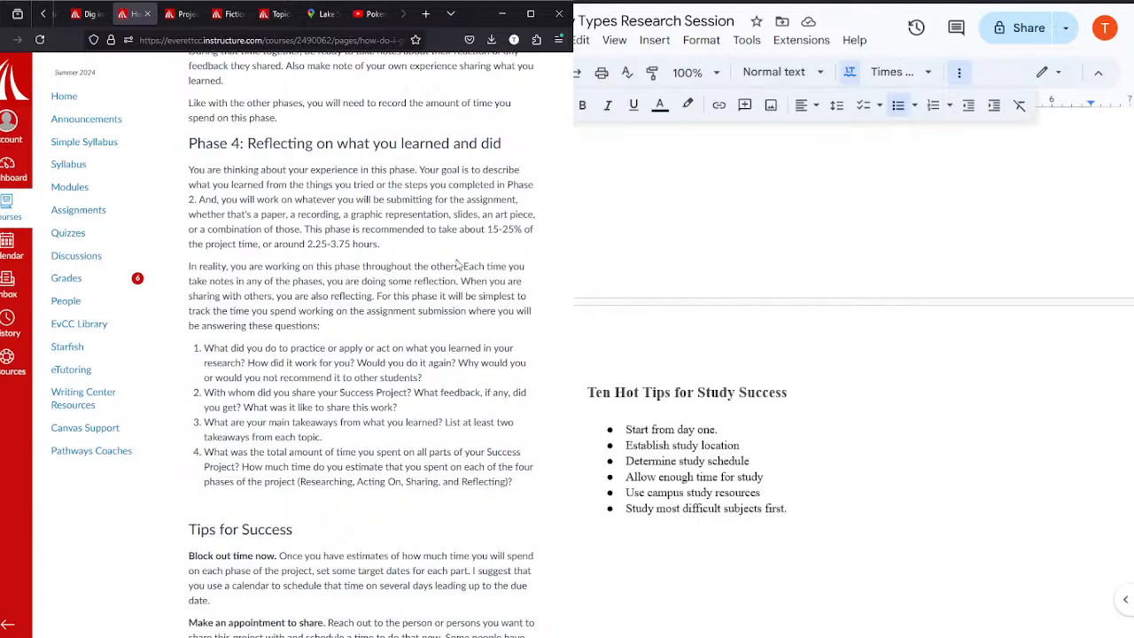
{"action": "scroll", "coordinate": [458, 262], "scroll_direction": "up", "scroll_amount": 4}
{"action": "scroll", "coordinate": [457, 259], "scroll_direction": "up", "scroll_amount": 4}
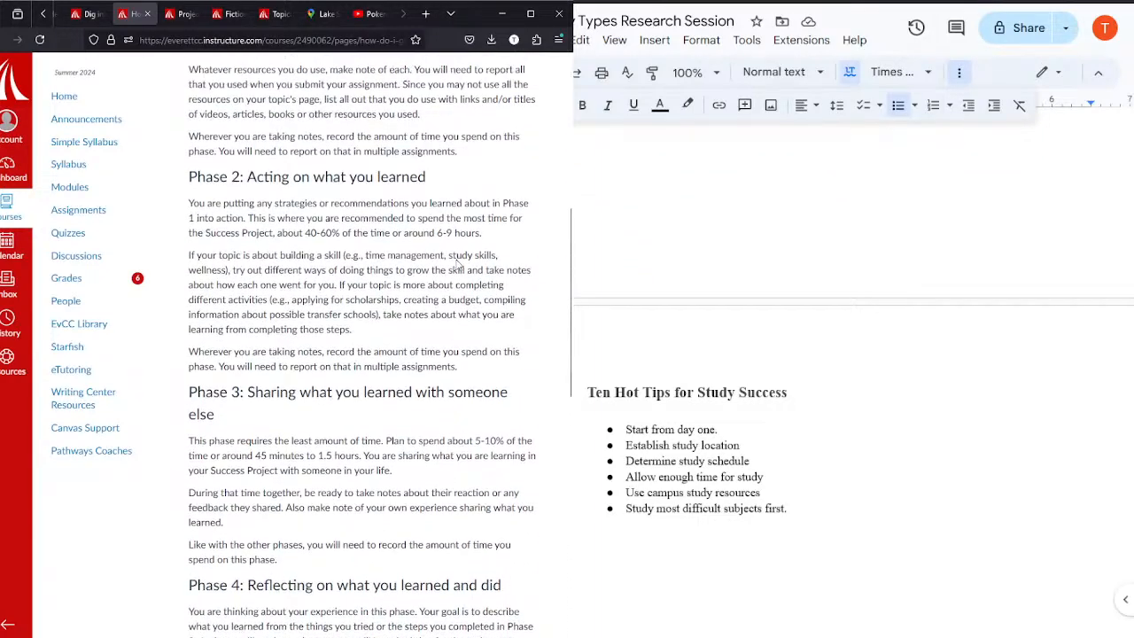
{"action": "scroll", "coordinate": [457, 264], "scroll_direction": "up", "scroll_amount": 3}
{"action": "scroll", "coordinate": [458, 264], "scroll_direction": "up", "scroll_amount": 2}
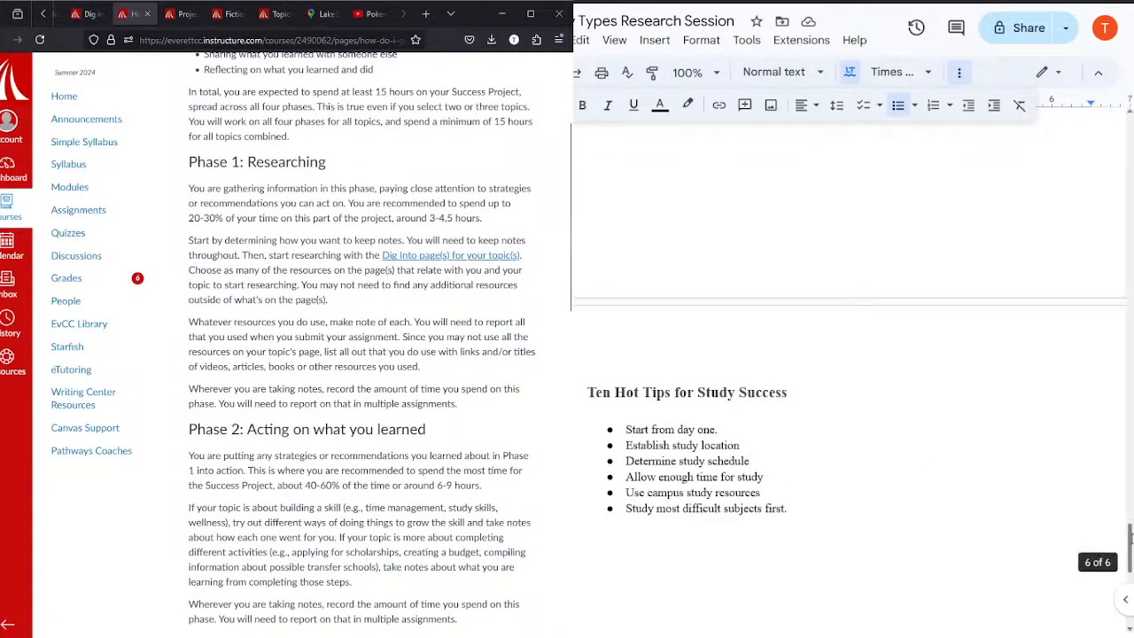
Step: End the bulleted list below the Ten Hot Tips notes and move to the blank space beneath it
{"action": "left_click_drag", "start_coordinate": [1130, 536], "coordinate": [1097, 582]}
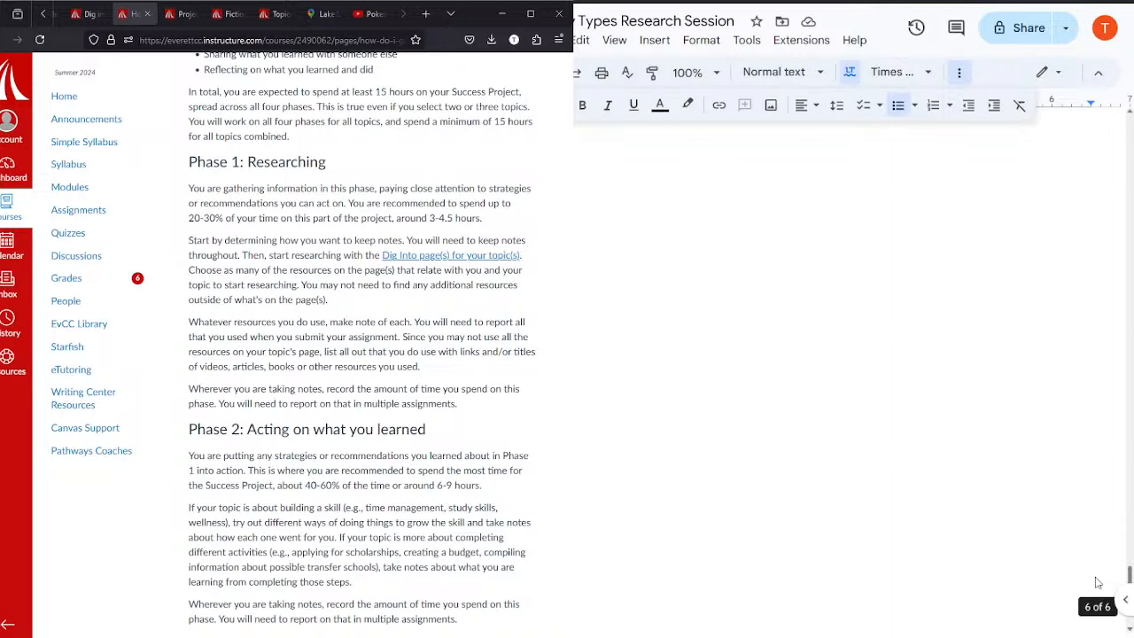
{"action": "scroll", "coordinate": [1096, 582], "scroll_direction": "up", "scroll_amount": 5}
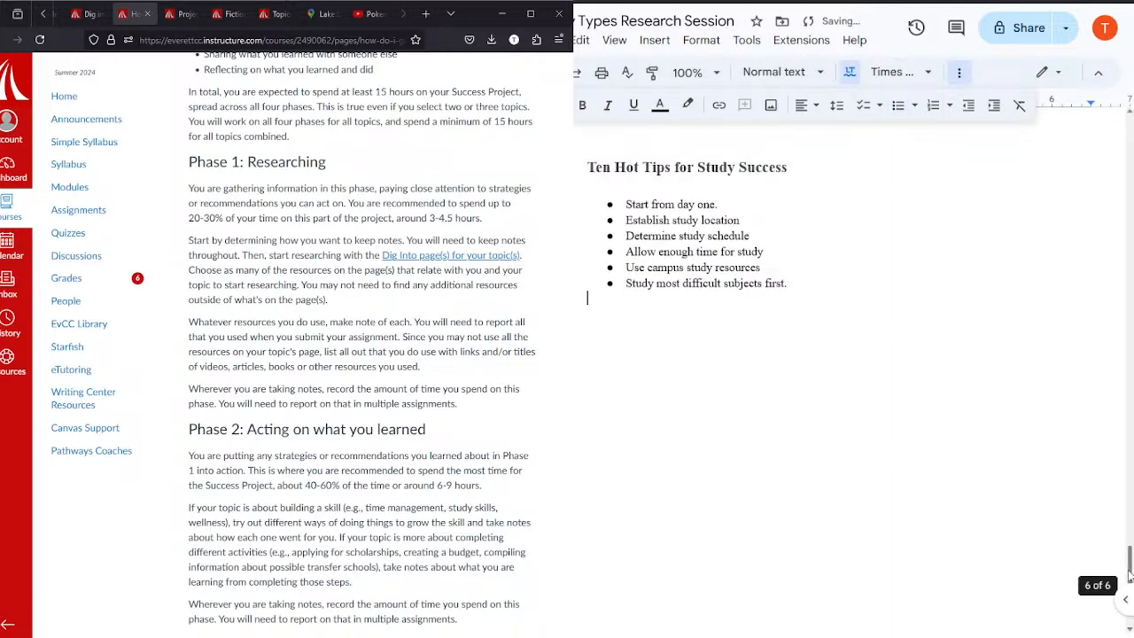
{"action": "left_click_drag", "start_coordinate": [1129, 576], "coordinate": [1107, 605]}
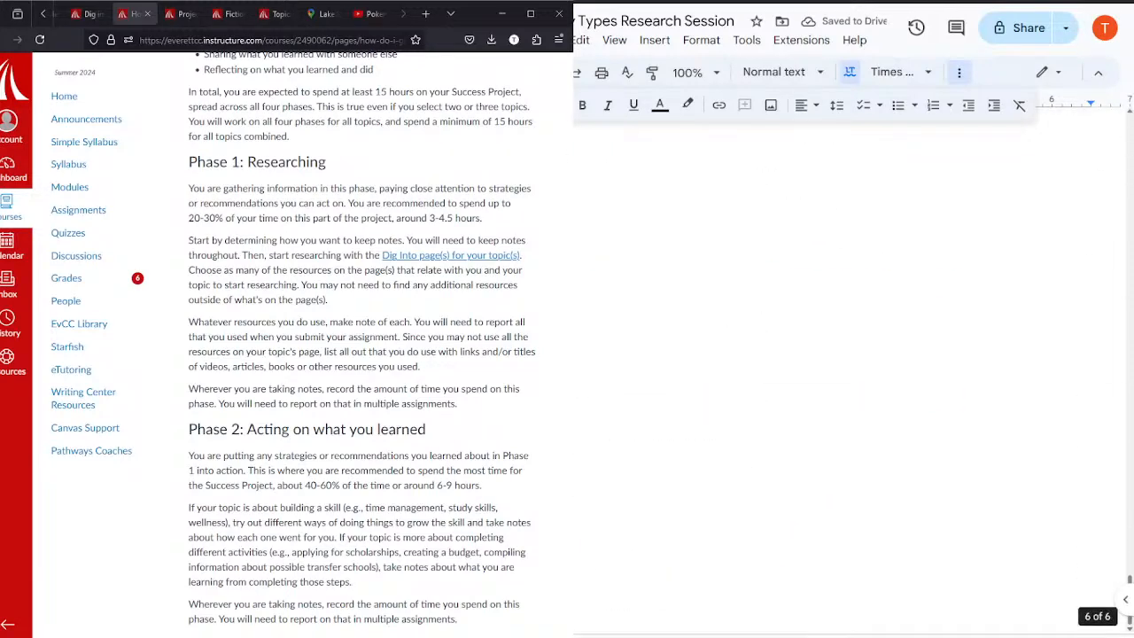
Step: Open the Project Progress Note 1 assignment and read its purpose, due dates and grading items
{"action": "scroll", "coordinate": [339, 301], "scroll_direction": "up", "scroll_amount": 2}
{"action": "scroll", "coordinate": [339, 302], "scroll_direction": "up", "scroll_amount": 3}
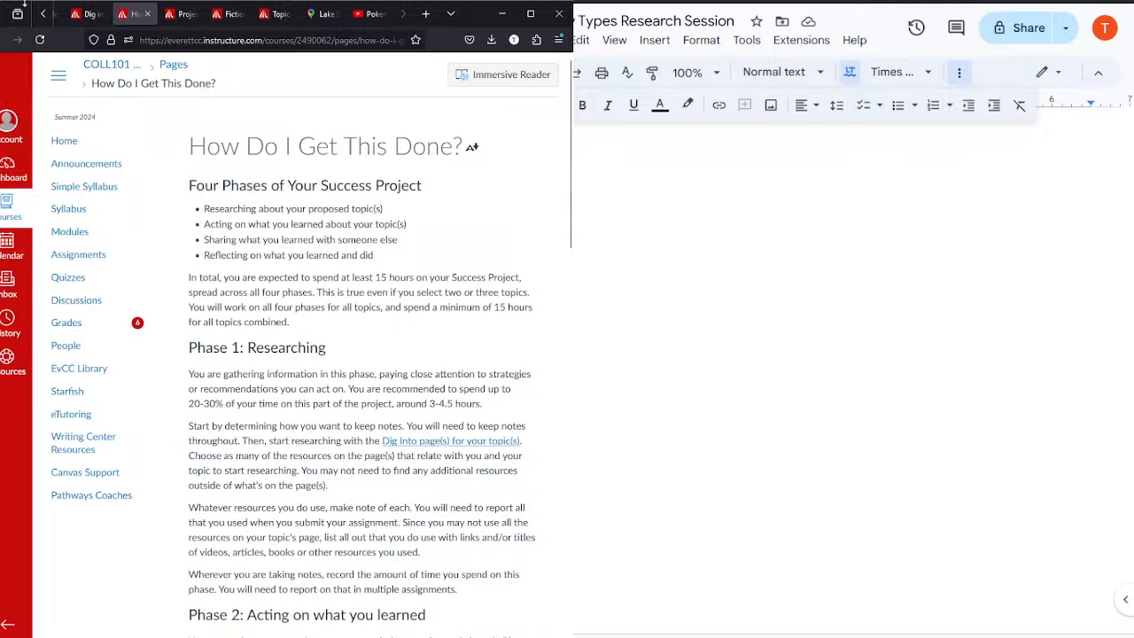
{"action": "left_click", "coordinate": [88, 22]}
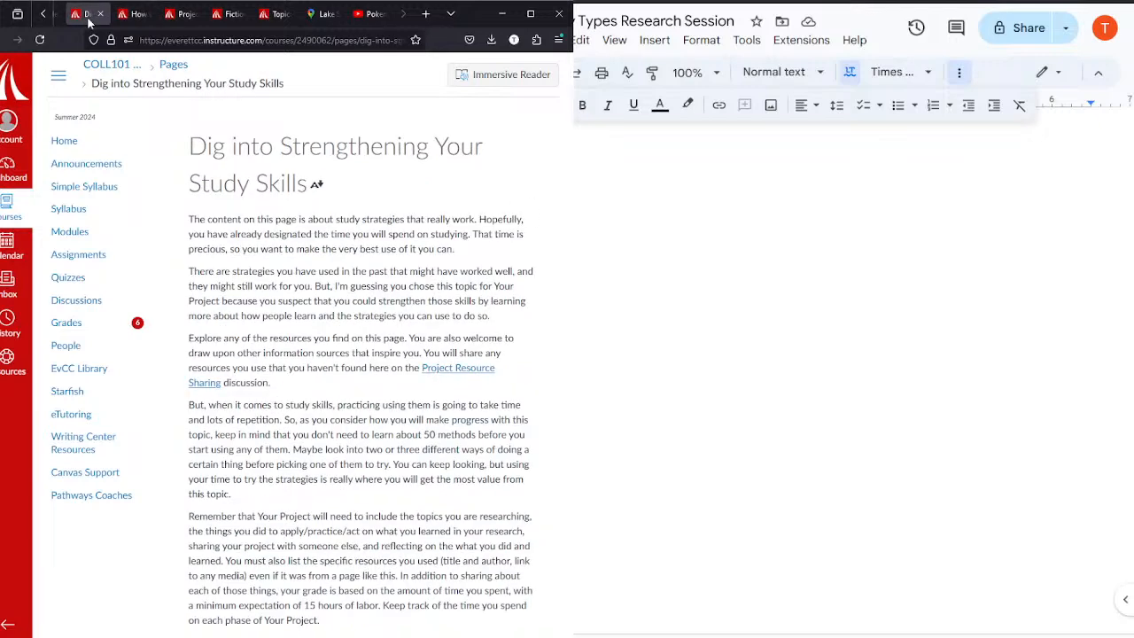
{"action": "left_click", "coordinate": [168, 16]}
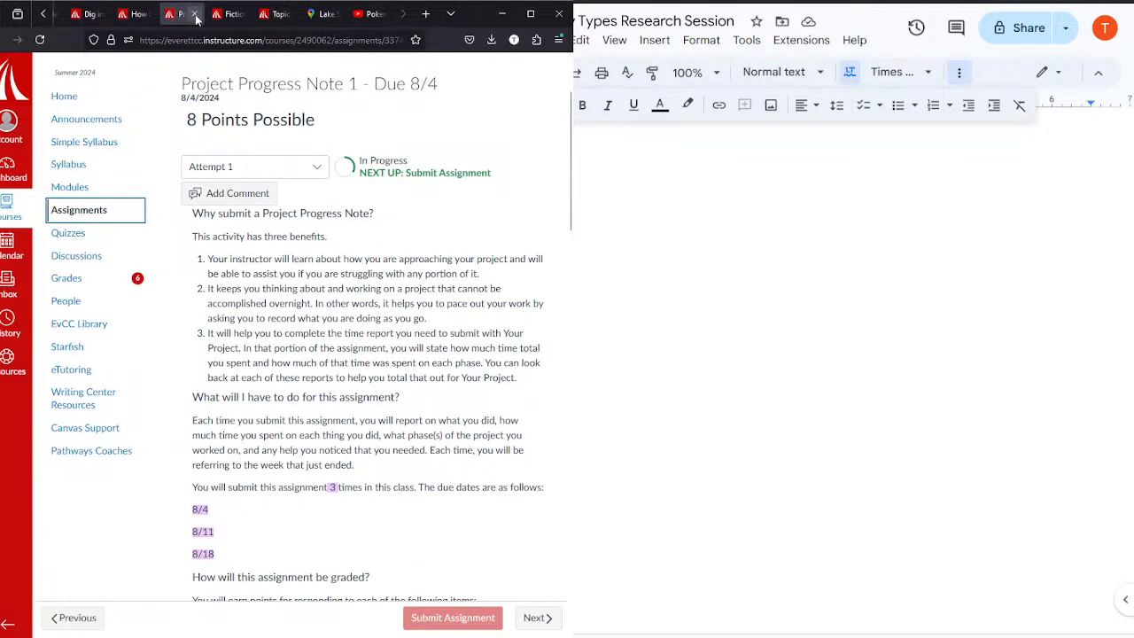
{"action": "scroll", "coordinate": [350, 410], "scroll_direction": "down", "scroll_amount": 1}
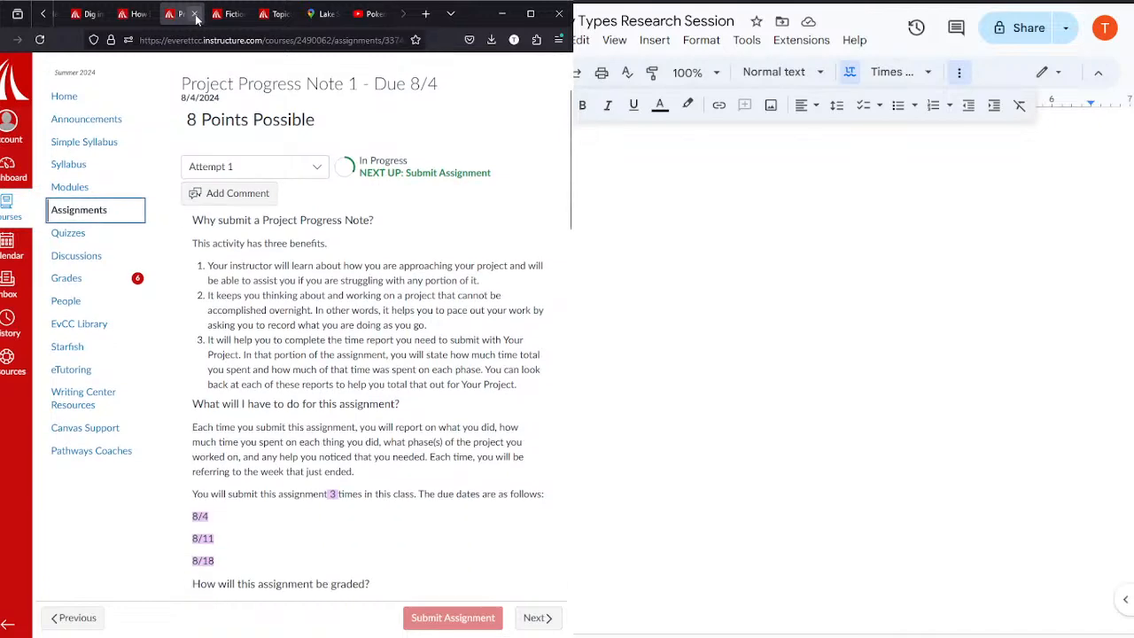
{"action": "scroll", "coordinate": [350, 410], "scroll_direction": "down", "scroll_amount": 3}
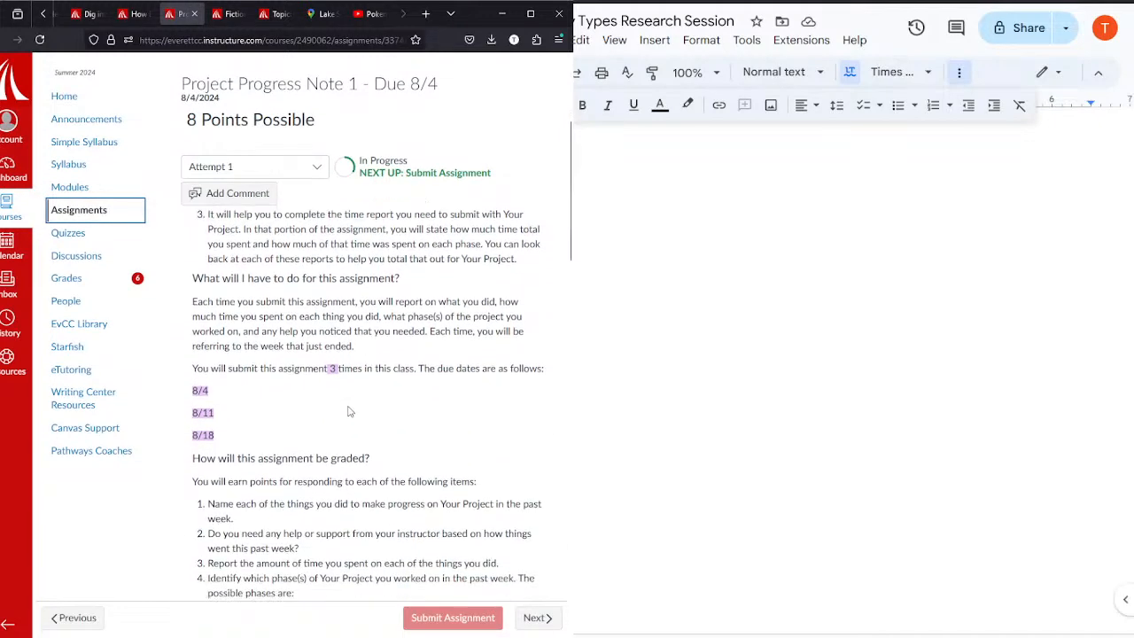
{"action": "scroll", "coordinate": [350, 410], "scroll_direction": "down", "scroll_amount": 3}
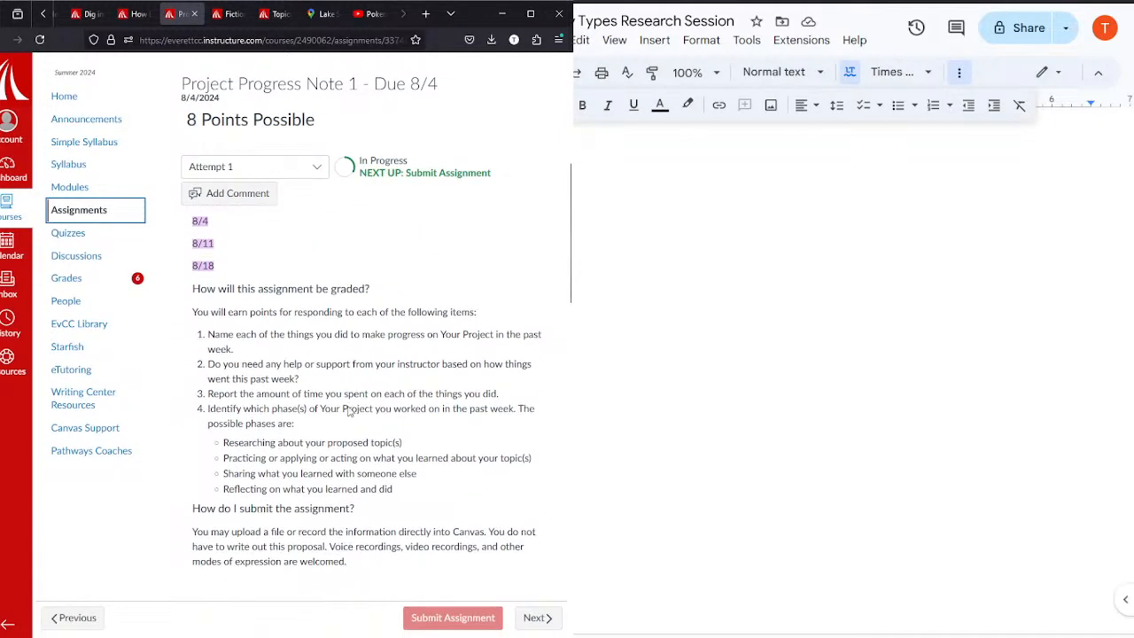
Step: Examine the submission instructions and rubric of Project Progress Note 1
{"action": "scroll", "coordinate": [350, 410], "scroll_direction": "down", "scroll_amount": 1}
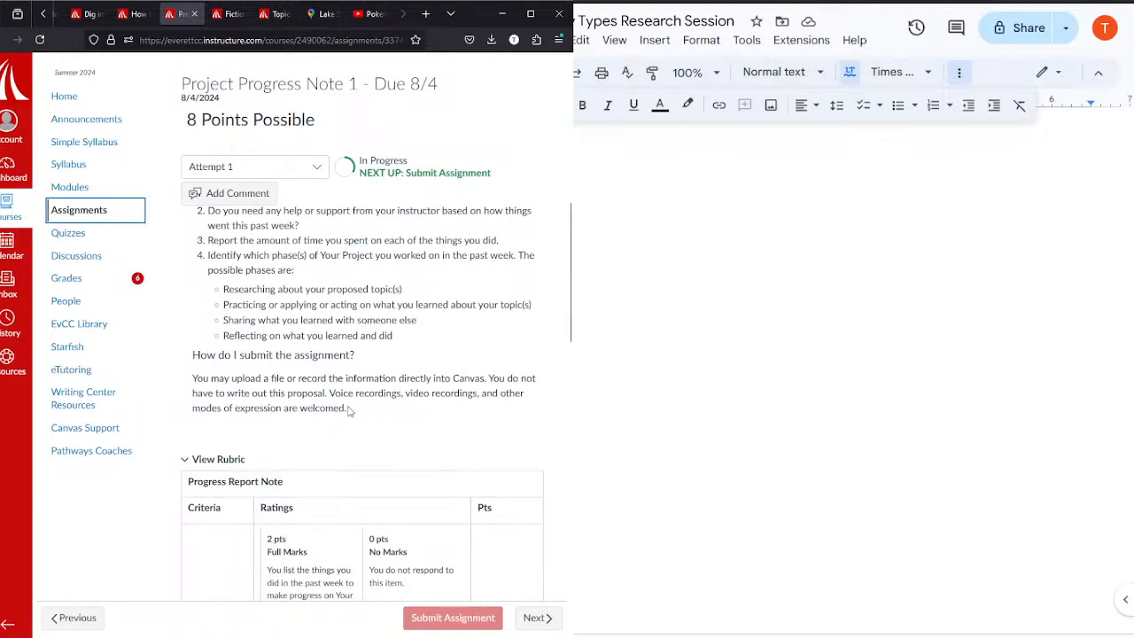
{"action": "scroll", "coordinate": [350, 410], "scroll_direction": "down", "scroll_amount": 1}
{"action": "scroll", "coordinate": [350, 410], "scroll_direction": "up", "scroll_amount": 5}
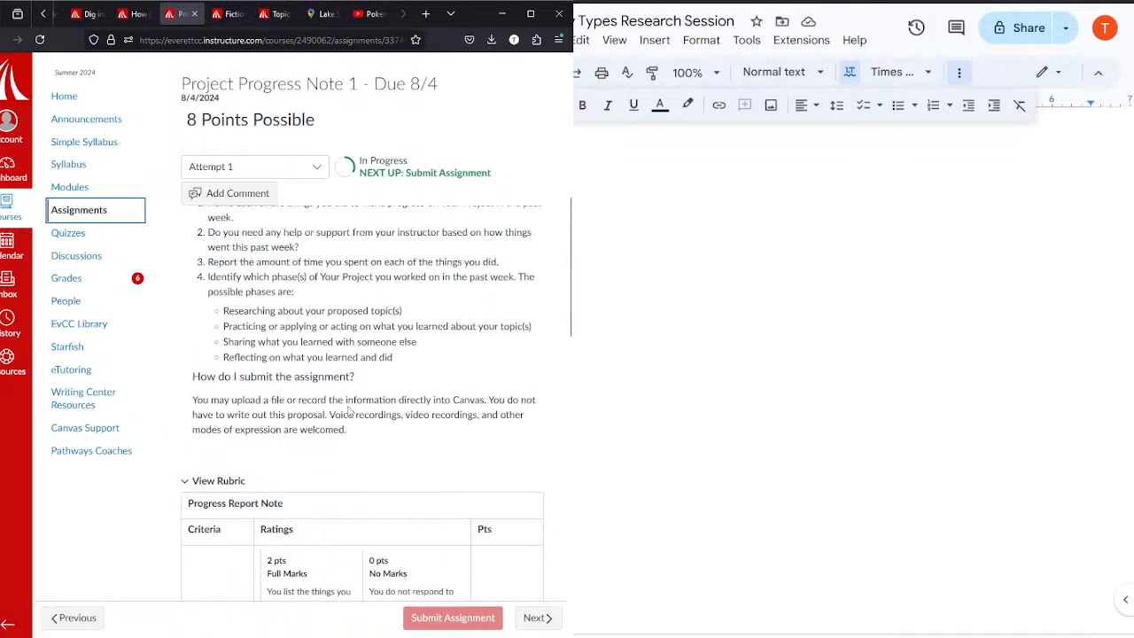
{"action": "scroll", "coordinate": [350, 410], "scroll_direction": "down", "scroll_amount": 2}
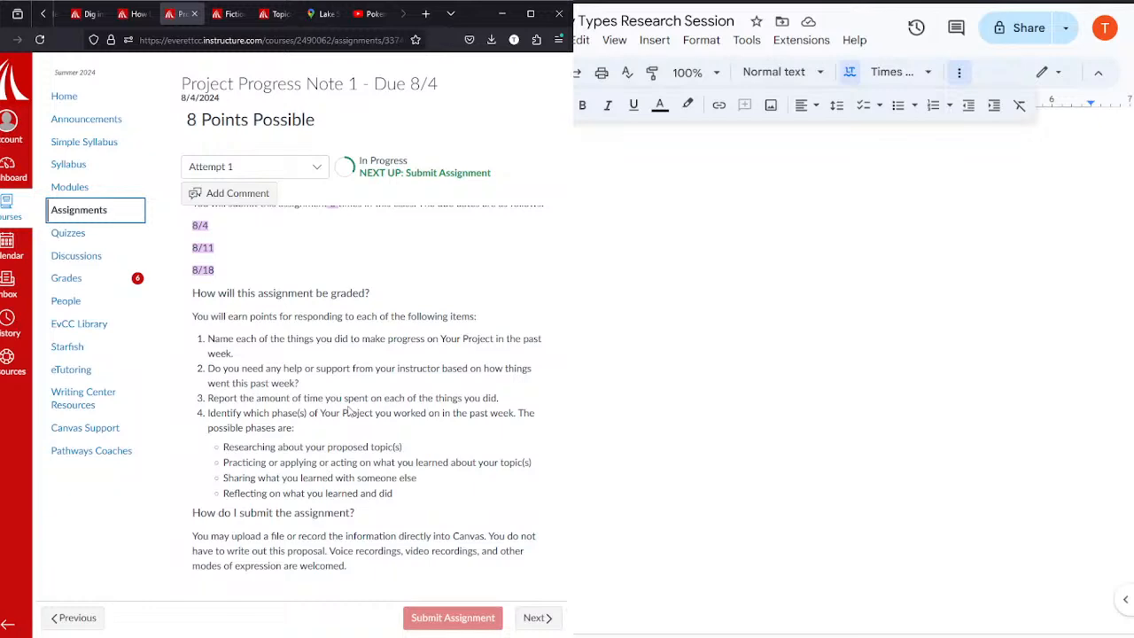
{"action": "scroll", "coordinate": [348, 411], "scroll_direction": "down", "scroll_amount": 5}
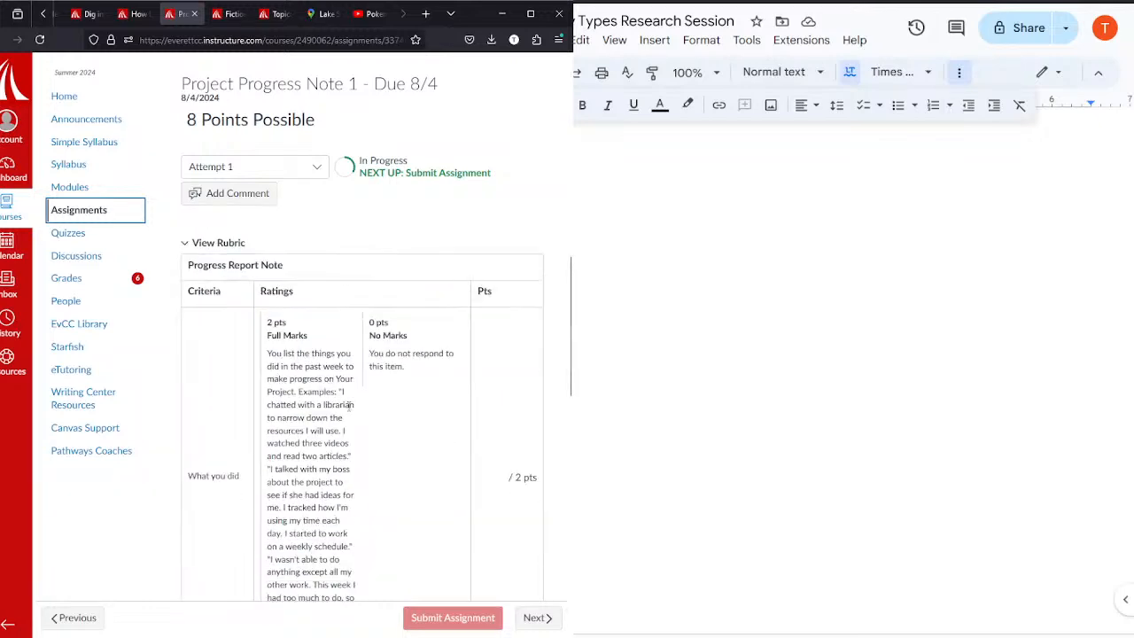
{"action": "scroll", "coordinate": [348, 406], "scroll_direction": "up", "scroll_amount": 6}
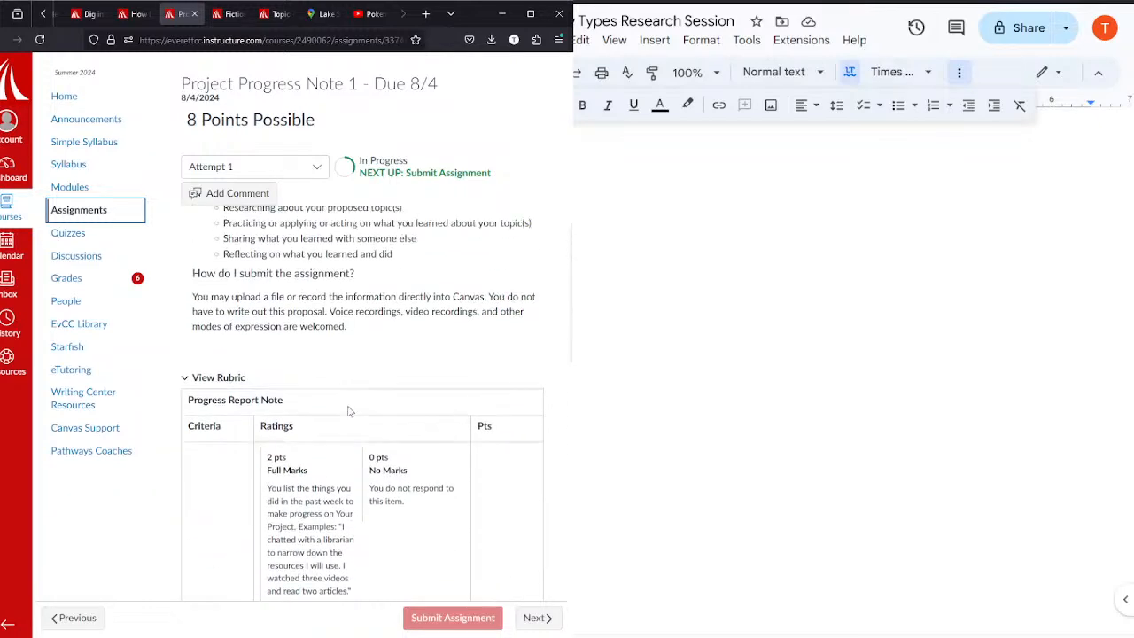
{"action": "scroll", "coordinate": [348, 408], "scroll_direction": "up", "scroll_amount": 2}
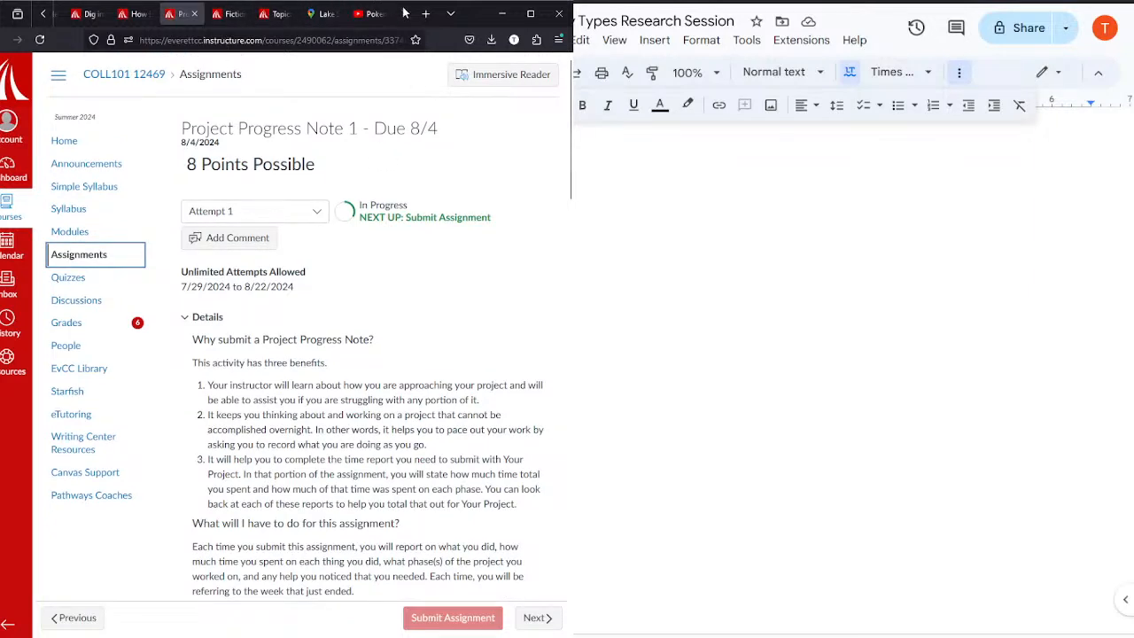
Step: Start the Pokemon Jazz video on YouTube and return to the Project Progress Note 1 assignment
{"action": "left_click", "coordinate": [372, 14]}
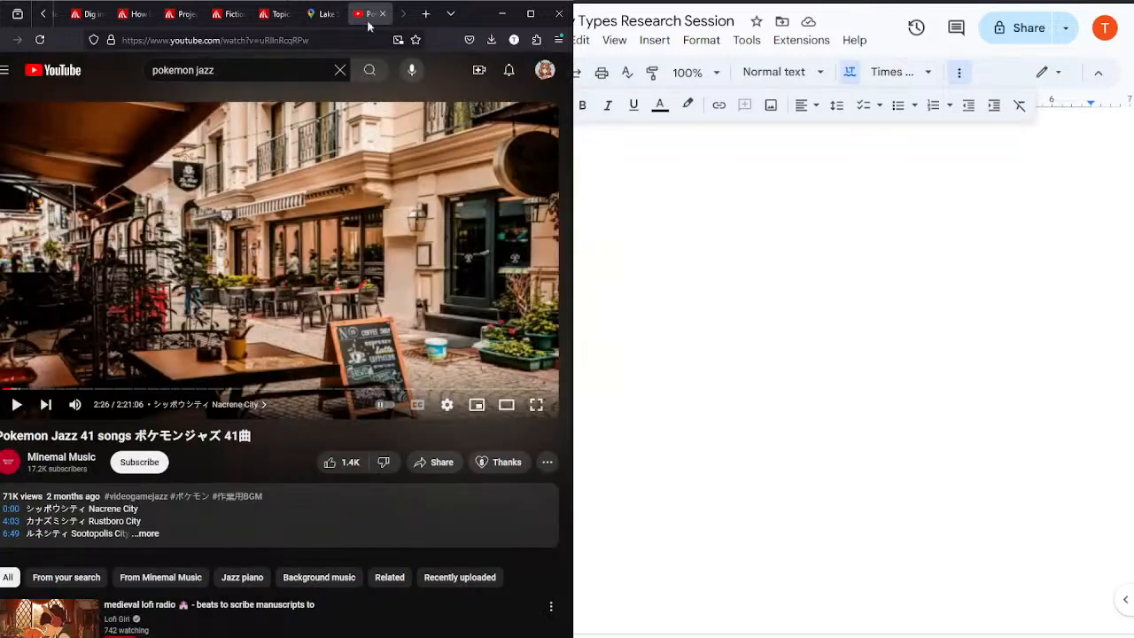
{"action": "left_click", "coordinate": [180, 15]}
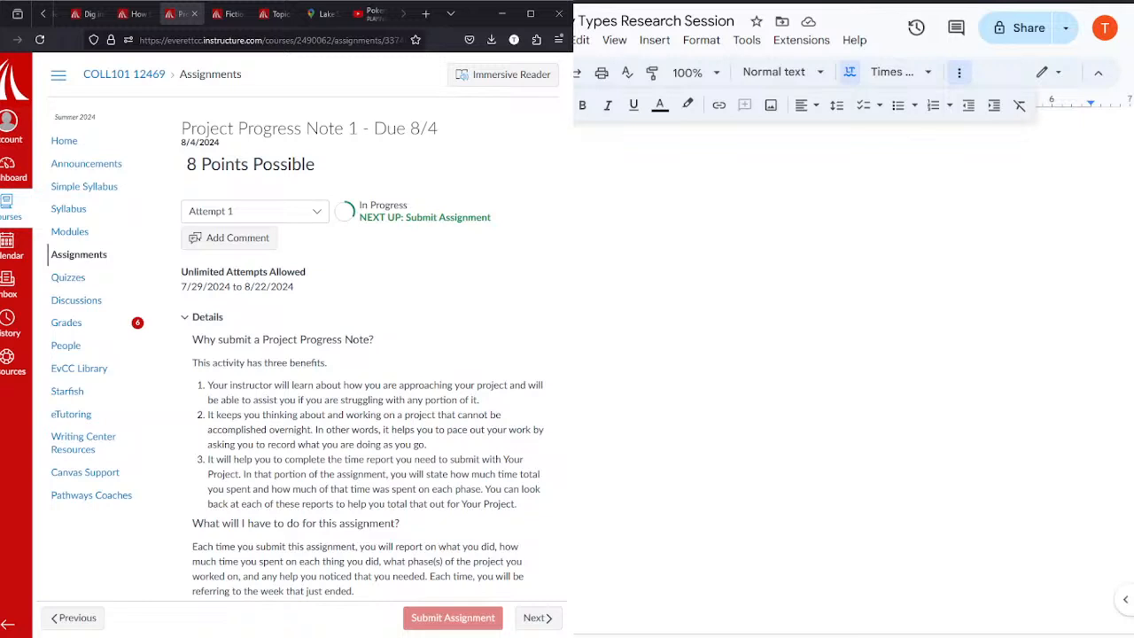
{"action": "left_click", "coordinate": [531, 13]}
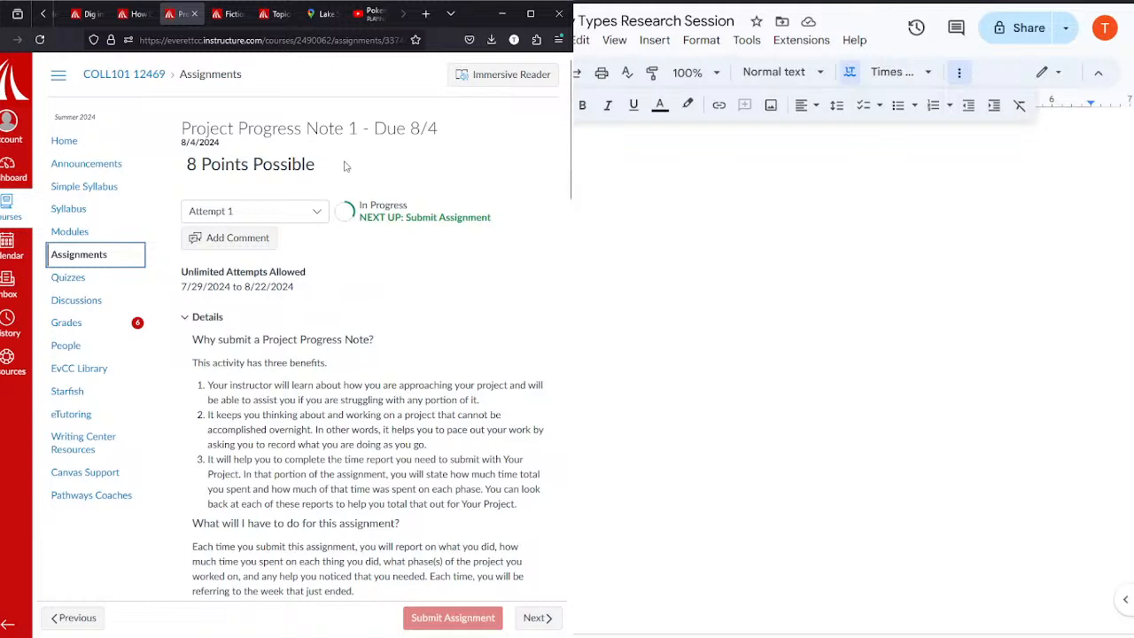
Step: Open the Fiction II/III Project Questions document and move it into the second browser window
{"action": "left_click", "coordinate": [41, 24]}
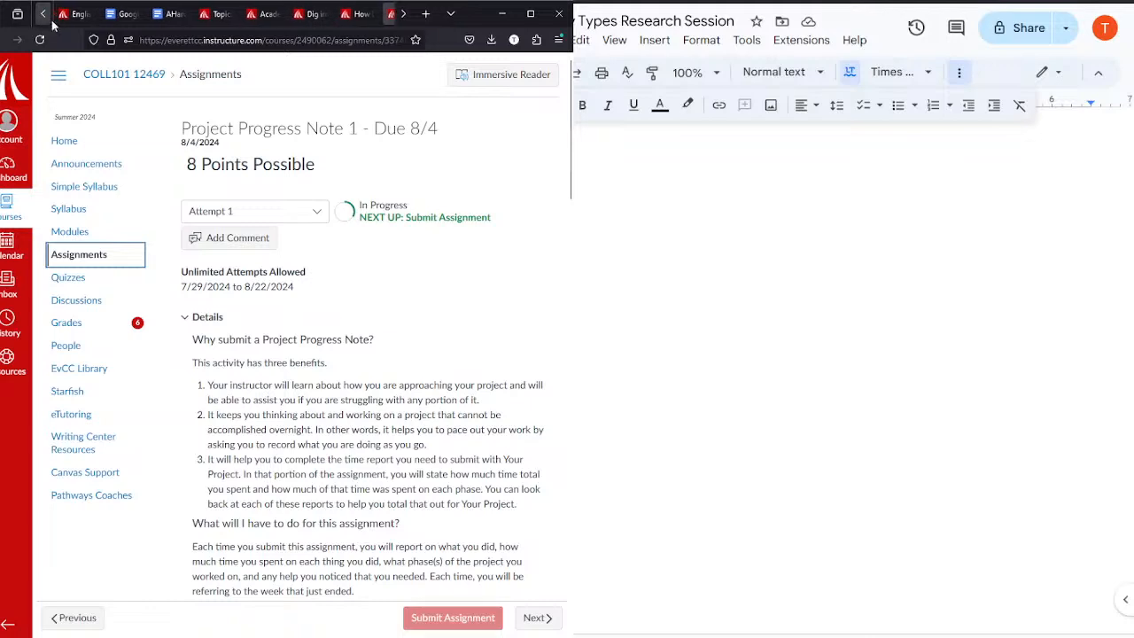
{"action": "left_click", "coordinate": [172, 16]}
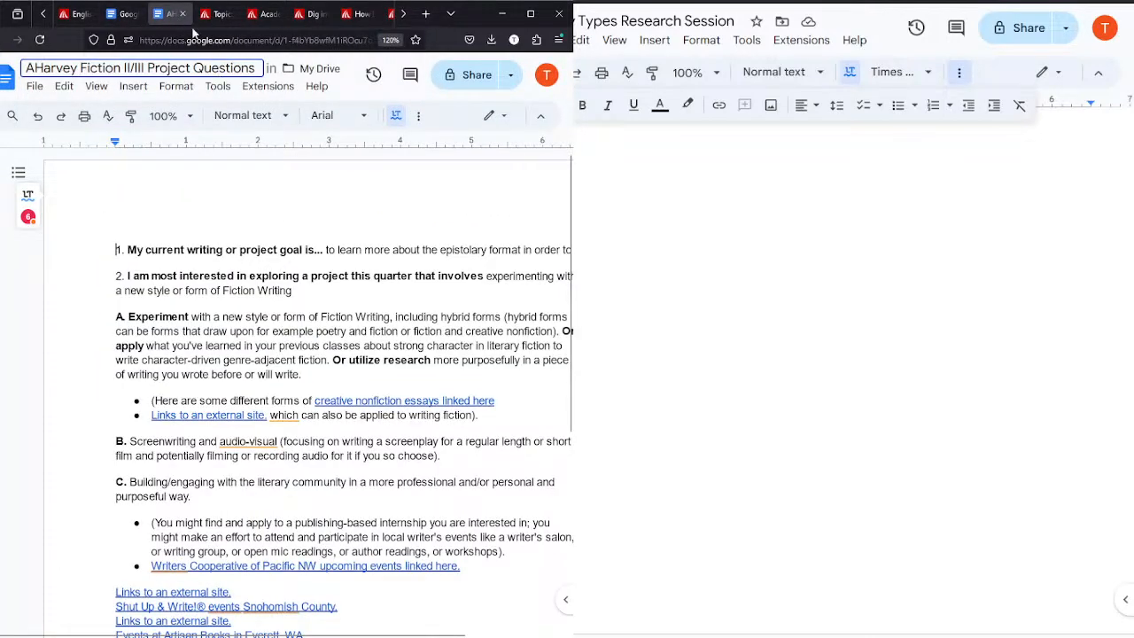
{"action": "left_click_drag", "start_coordinate": [163, 17], "coordinate": [620, 4]}
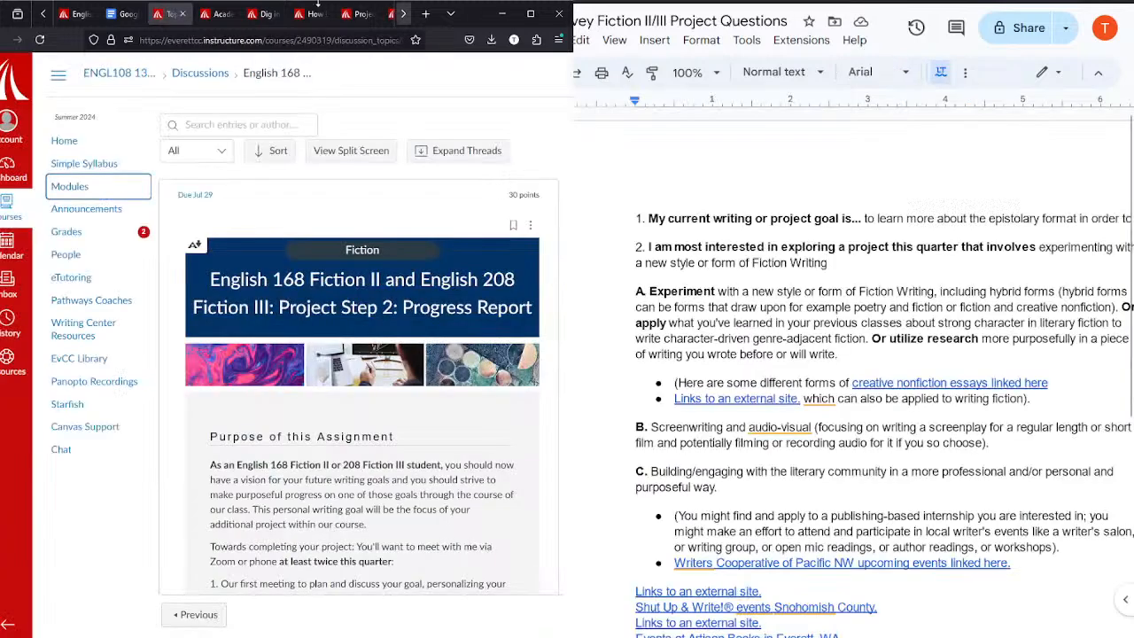
Step: Go back to the Pokemon Jazz video on YouTube
{"action": "left_click", "coordinate": [403, 17]}
{"action": "left_click", "coordinate": [403, 17]}
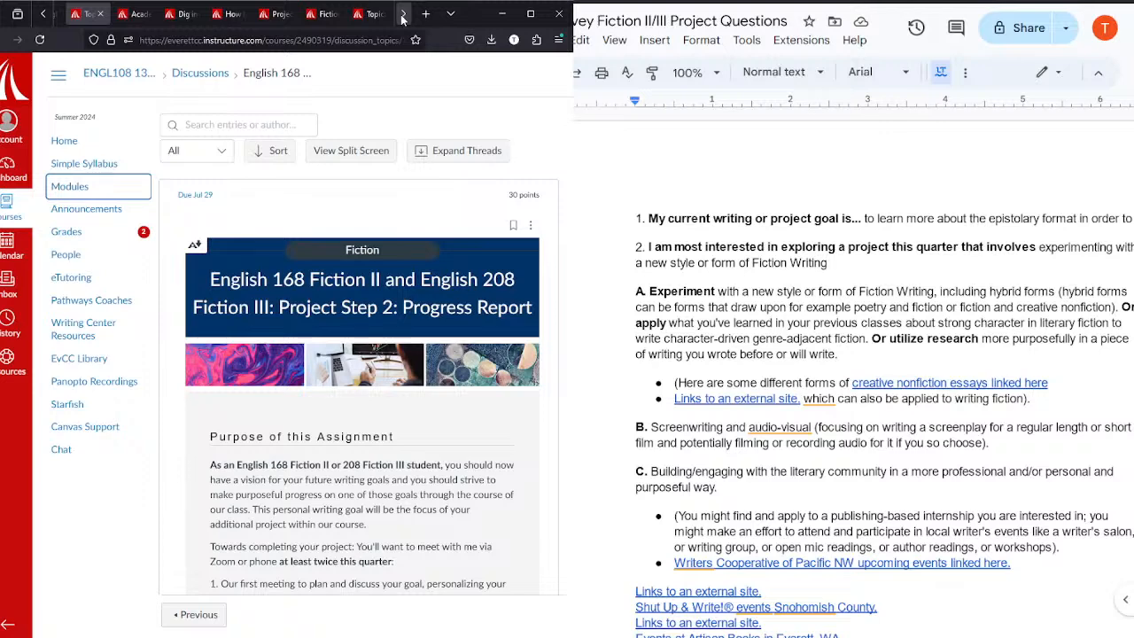
{"action": "left_click", "coordinate": [403, 17]}
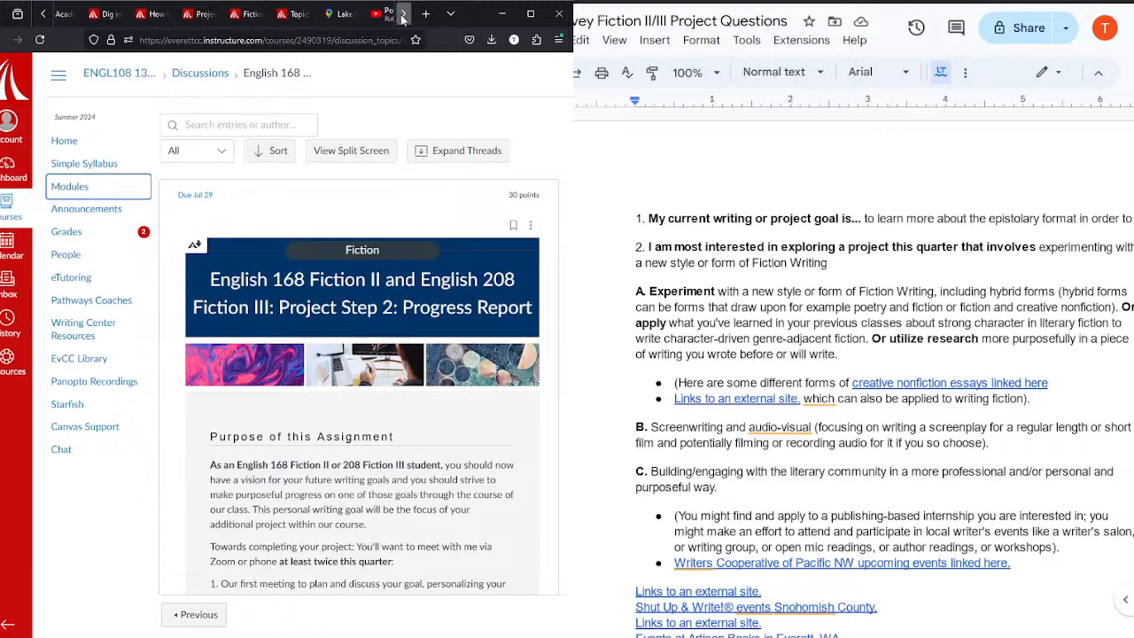
{"action": "left_click", "coordinate": [382, 14]}
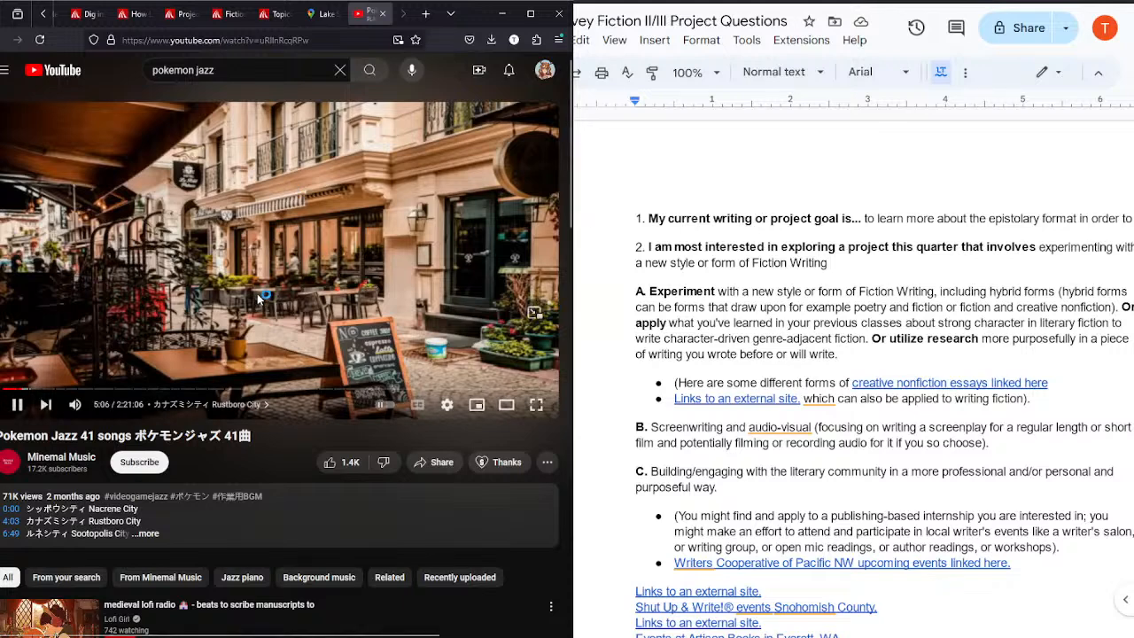
Step: Bring up the school account's Google Docs home page, then open docs.google.com separately and move it into the second browser window
{"action": "left_click", "coordinate": [41, 14]}
{"action": "left_click", "coordinate": [40, 14]}
{"action": "left_click", "coordinate": [127, 14]}
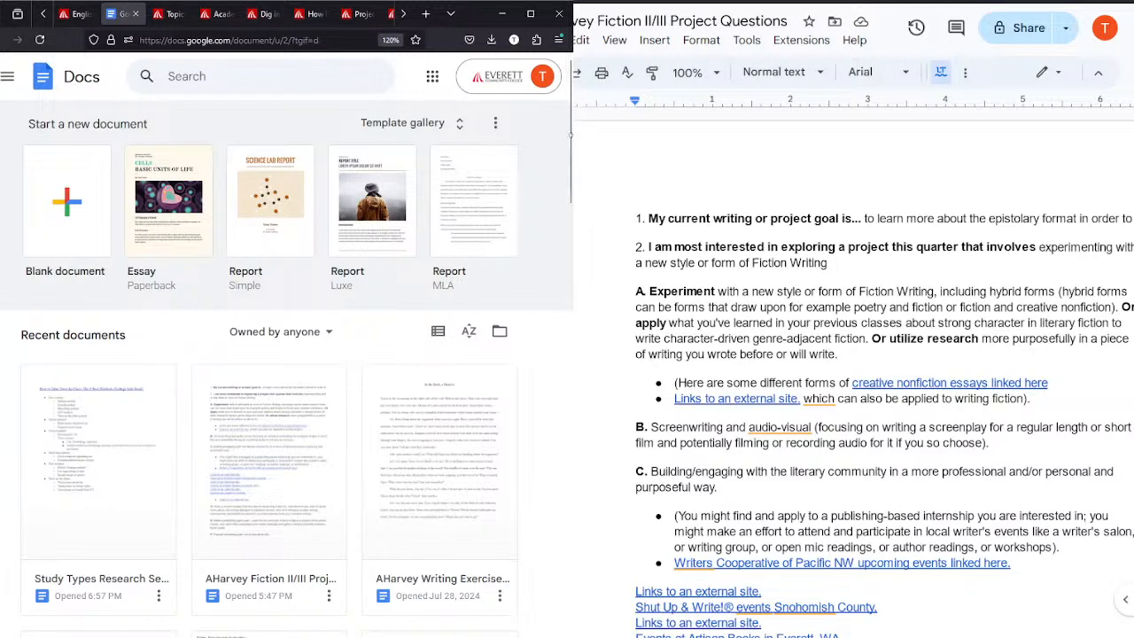
{"action": "mouse_move", "coordinate": [571, 141]}
{"action": "left_mouse_down"}
{"action": "mouse_move", "coordinate": [572, 186]}
{"action": "mouse_move", "coordinate": [571, 146]}
{"action": "left_mouse_up"}
{"action": "left_click", "coordinate": [425, 15]}
{"action": "type", "text": "docs.google.com/"}
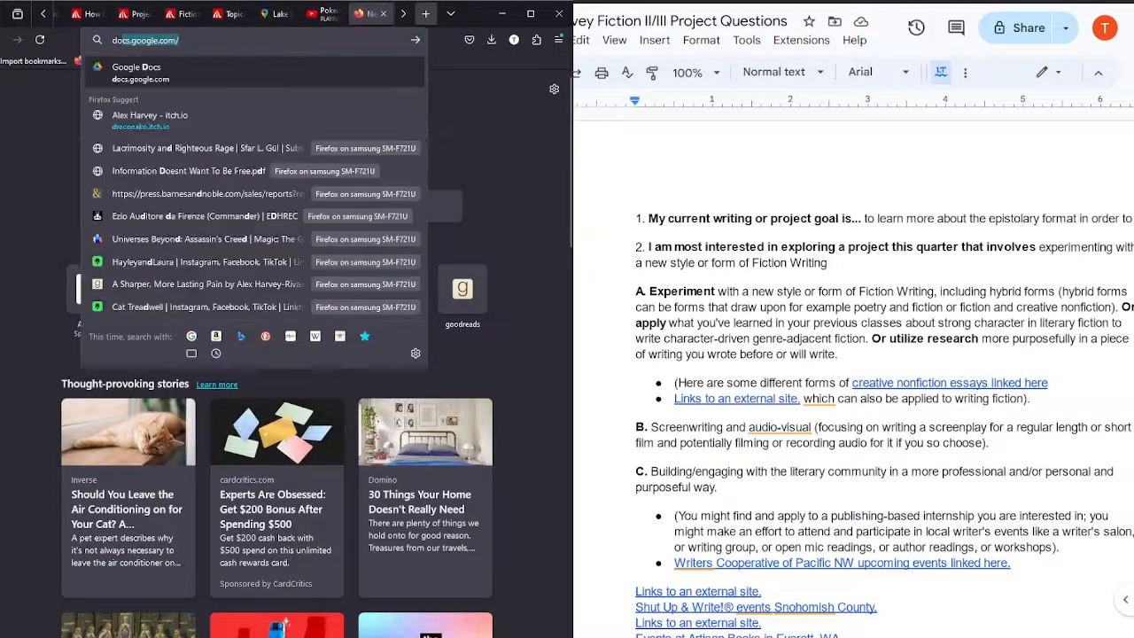
{"action": "key", "text": "Return"}
{"action": "left_click_drag", "start_coordinate": [355, 20], "coordinate": [708, 4]}
Step: Create a blank document from the school account's Docs home page and move it into the second browser window
{"action": "left_click", "coordinate": [315, 405]}
{"action": "left_click", "coordinate": [55, 168]}
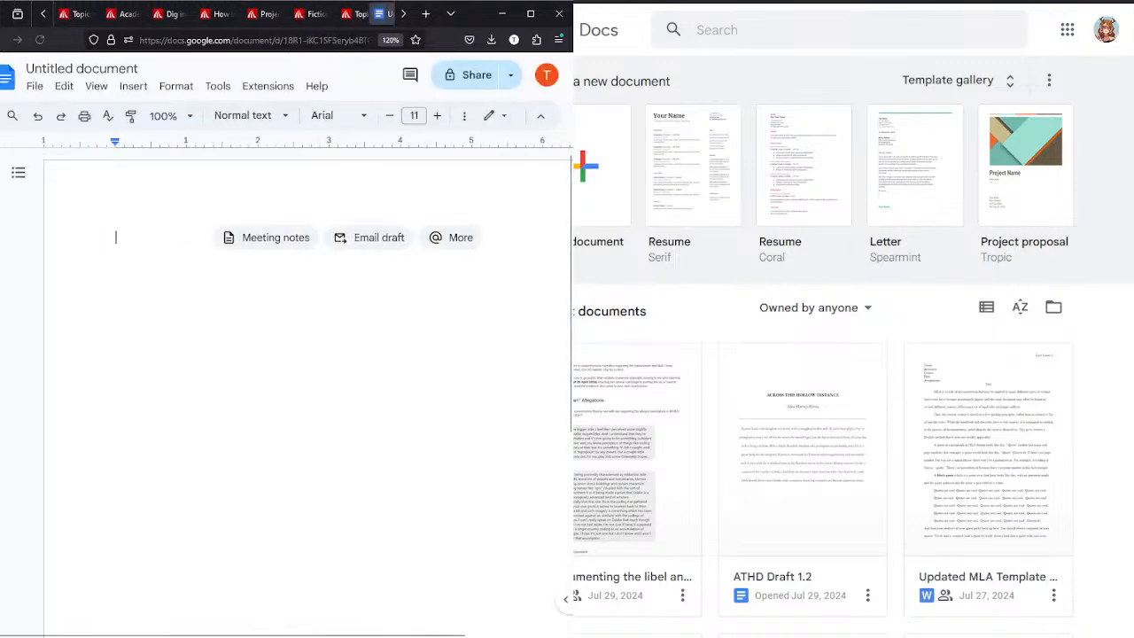
{"action": "left_click_drag", "start_coordinate": [383, 13], "coordinate": [673, 5]}
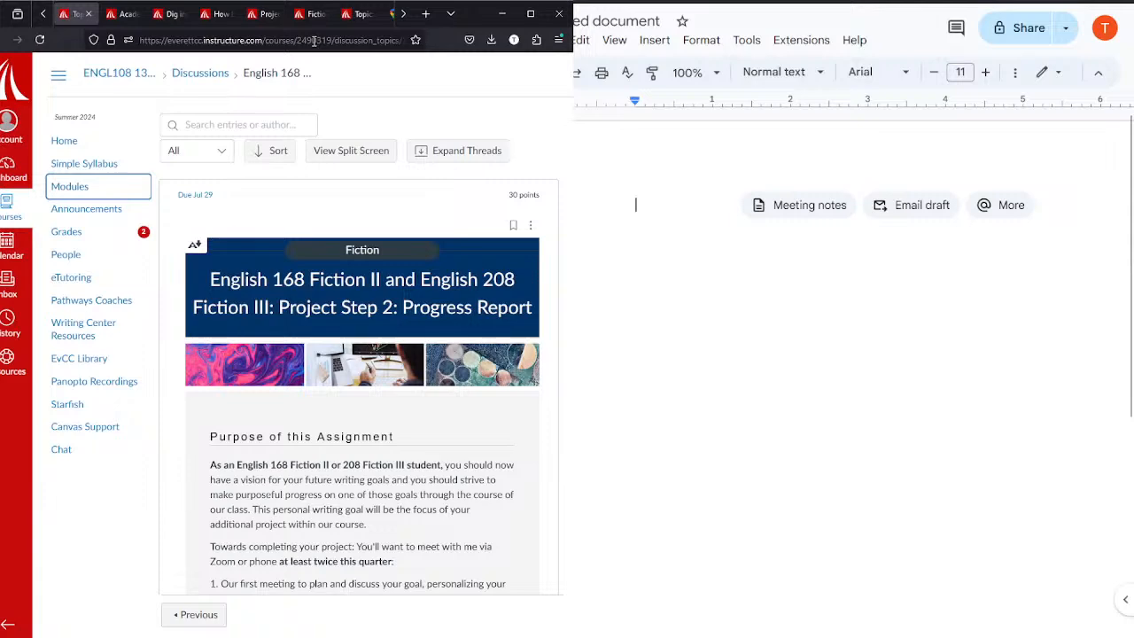
Step: Open the English 168 Fiction II and English 208 Fiction III Project Step 1: Planning assignment and read its instructions
{"action": "left_click", "coordinate": [43, 14]}
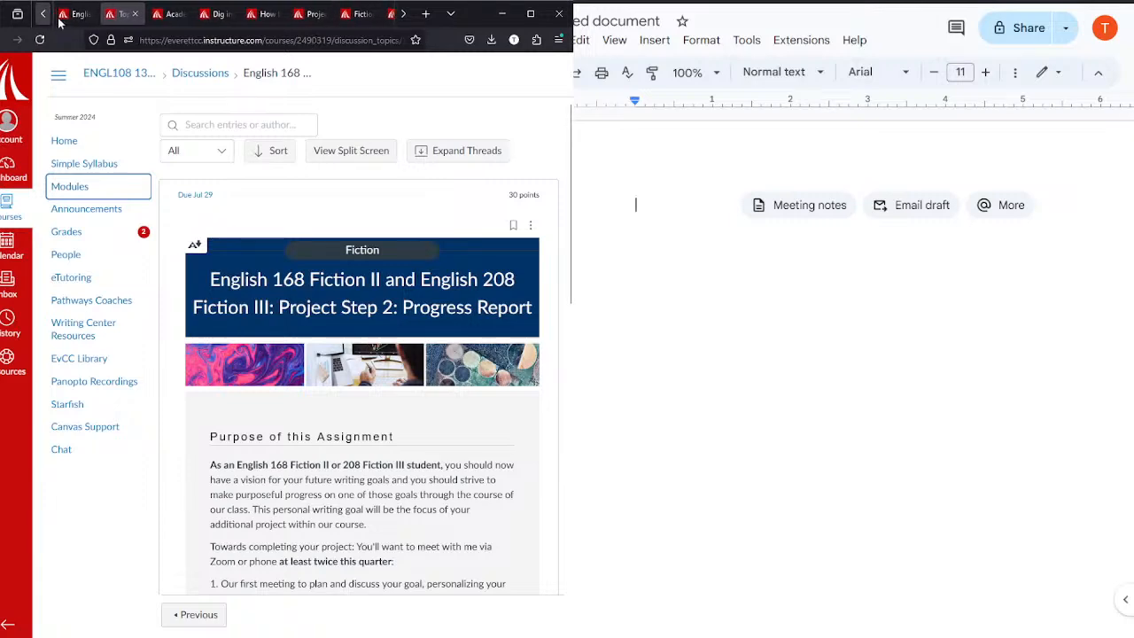
{"action": "left_click", "coordinate": [71, 13]}
{"action": "scroll", "coordinate": [429, 363], "scroll_direction": "down", "scroll_amount": 1}
{"action": "scroll", "coordinate": [433, 297], "scroll_direction": "up", "scroll_amount": 2}
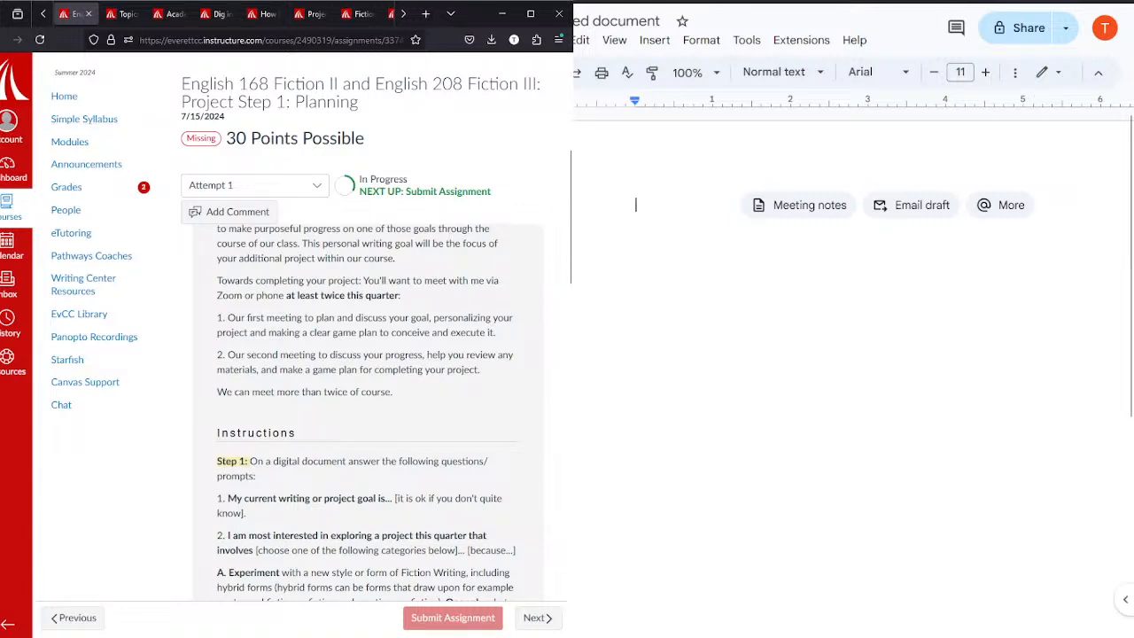
Step: Bring up the other account's Google Docs home page and remove the Updated MLA Template file from the recent documents
{"action": "left_click", "coordinate": [1033, 2]}
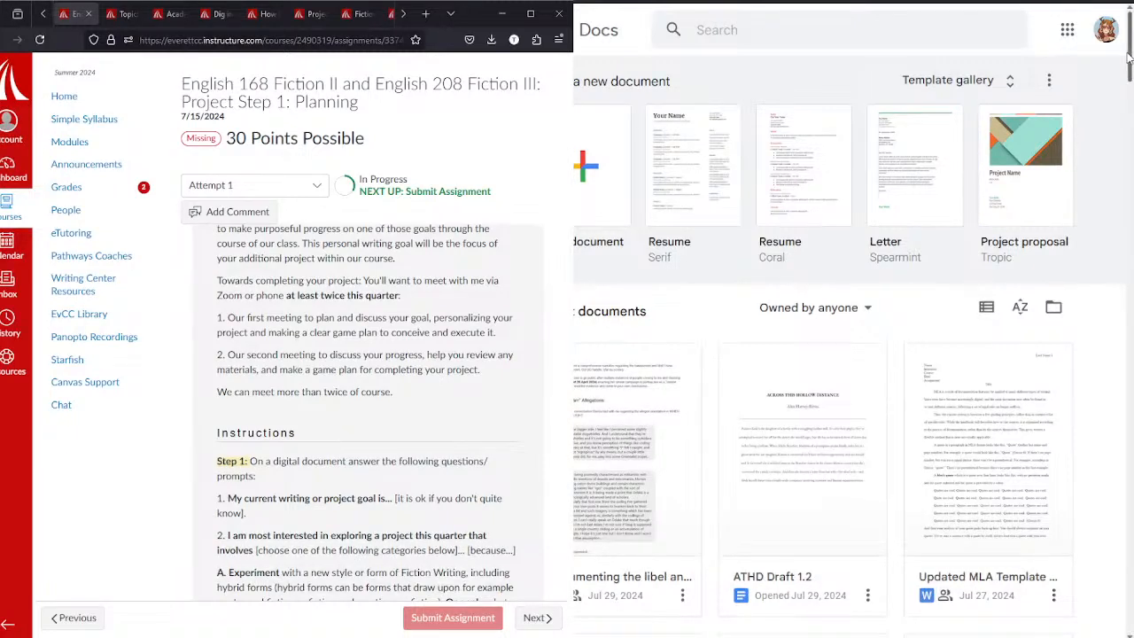
{"action": "scroll", "coordinate": [1128, 84], "scroll_direction": "down", "scroll_amount": 2}
{"action": "scroll", "coordinate": [1128, 83], "scroll_direction": "down", "scroll_amount": 4}
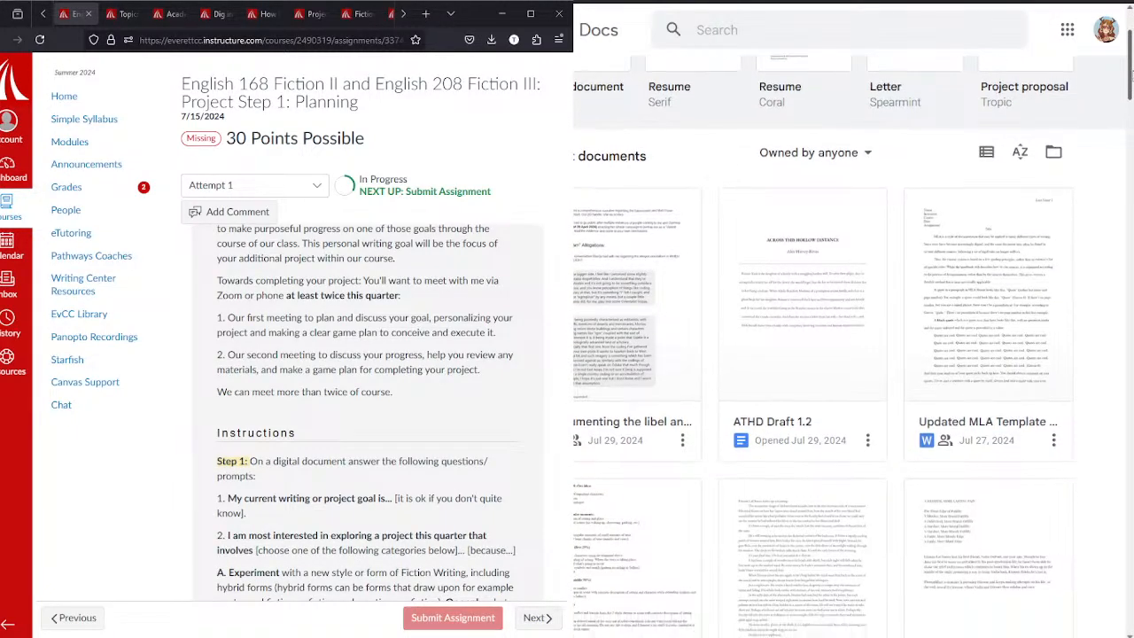
{"action": "scroll", "coordinate": [886, 346], "scroll_direction": "up", "scroll_amount": 1}
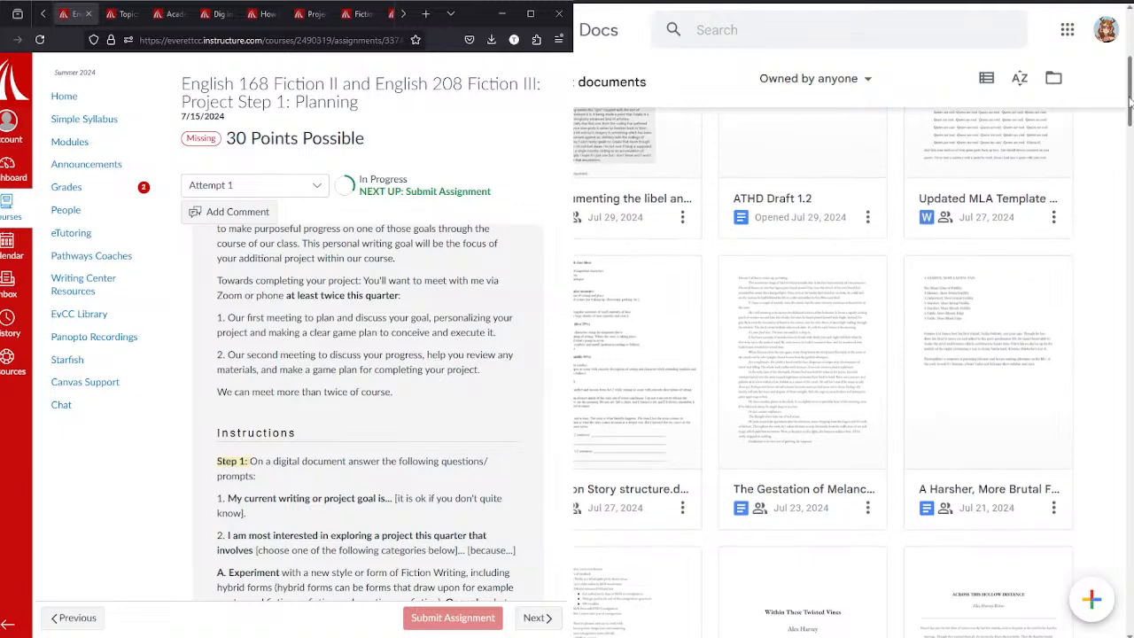
{"action": "left_click", "coordinate": [1053, 217]}
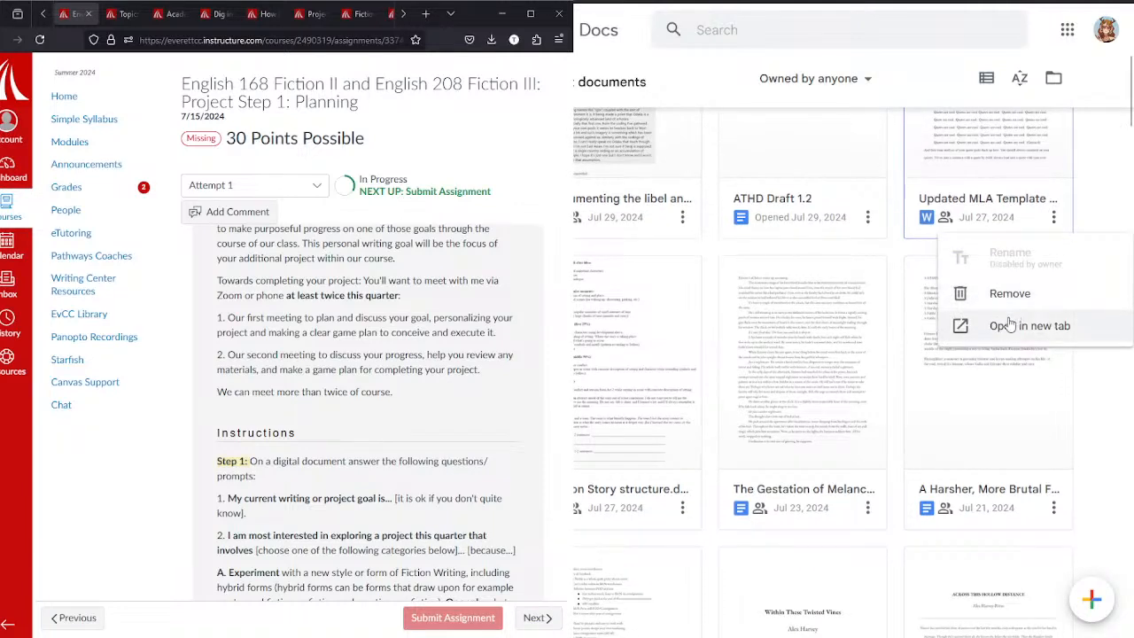
{"action": "left_click", "coordinate": [968, 293]}
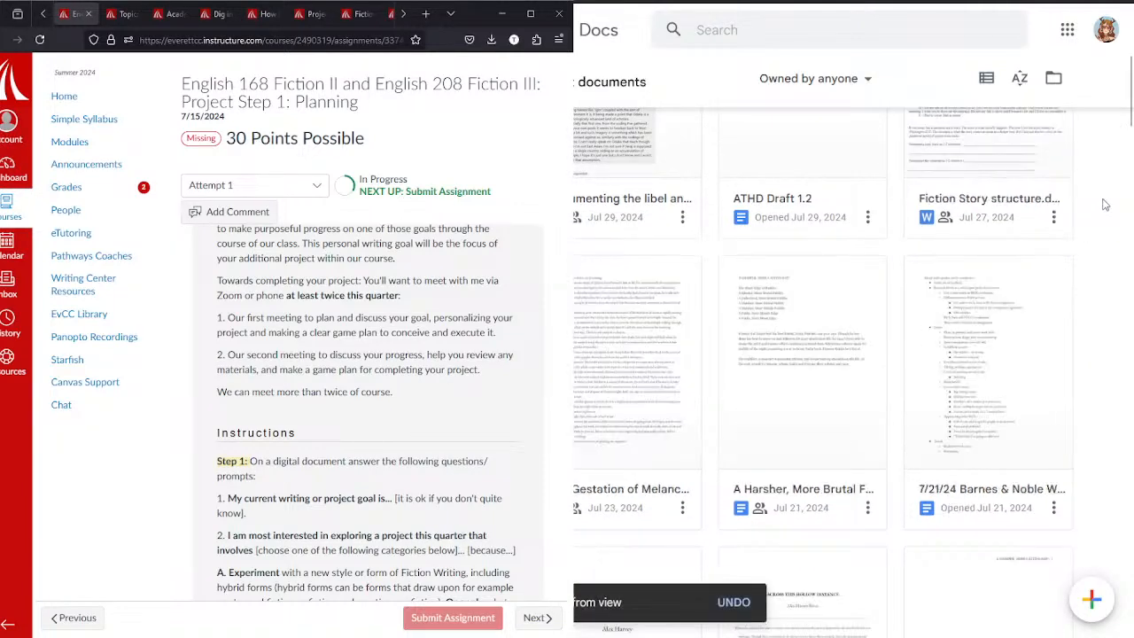
Step: Look through the recent documents back to the April 2024 files, then return to the start of the Docs home page
{"action": "scroll", "coordinate": [1128, 106], "scroll_direction": "down", "scroll_amount": 1}
{"action": "left_click_drag", "start_coordinate": [1128, 106], "coordinate": [1127, 331]}
{"action": "left_click", "coordinate": [1053, 314]}
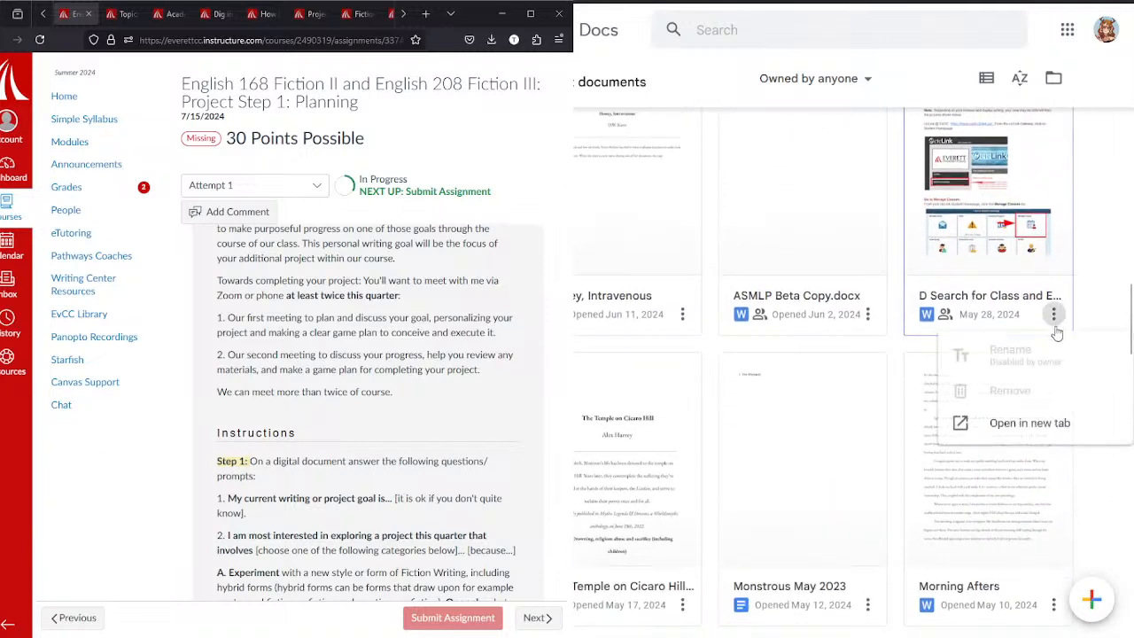
{"action": "left_click", "coordinate": [1092, 323]}
{"action": "left_click_drag", "start_coordinate": [1129, 320], "coordinate": [1124, 423]}
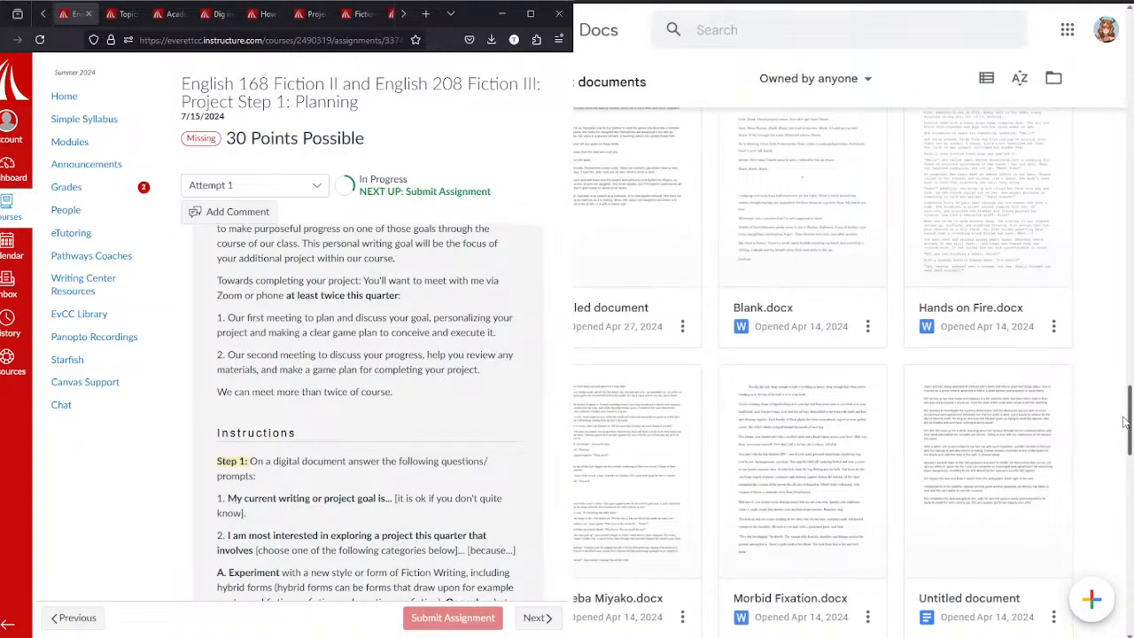
{"action": "left_click_drag", "start_coordinate": [1123, 422], "coordinate": [1098, 341]}
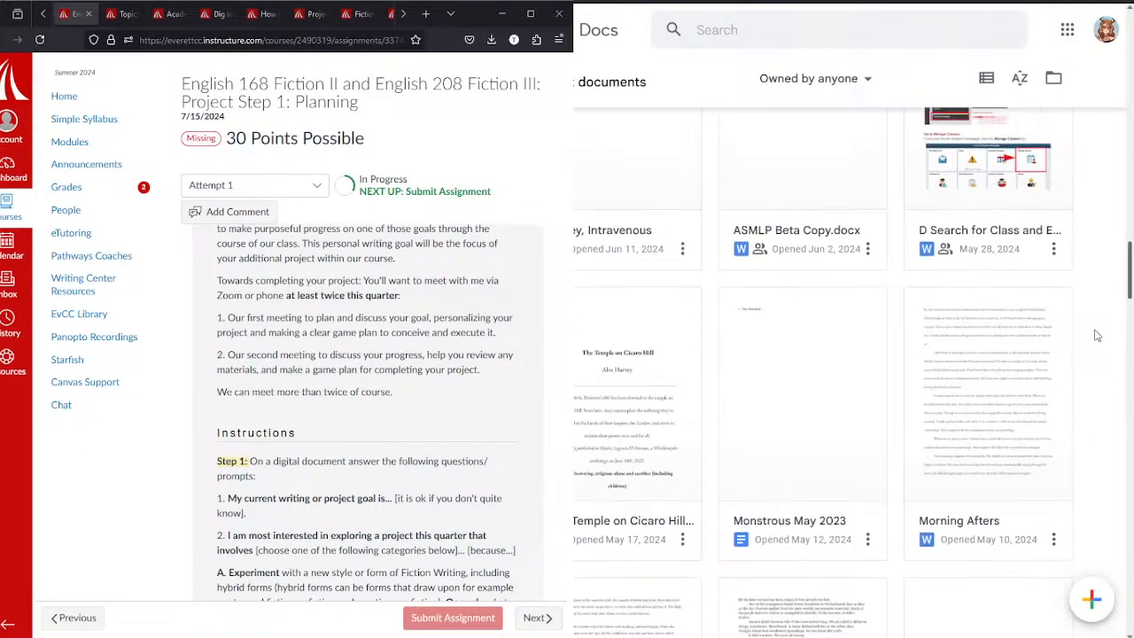
{"action": "scroll", "coordinate": [1096, 334], "scroll_direction": "up", "scroll_amount": 3}
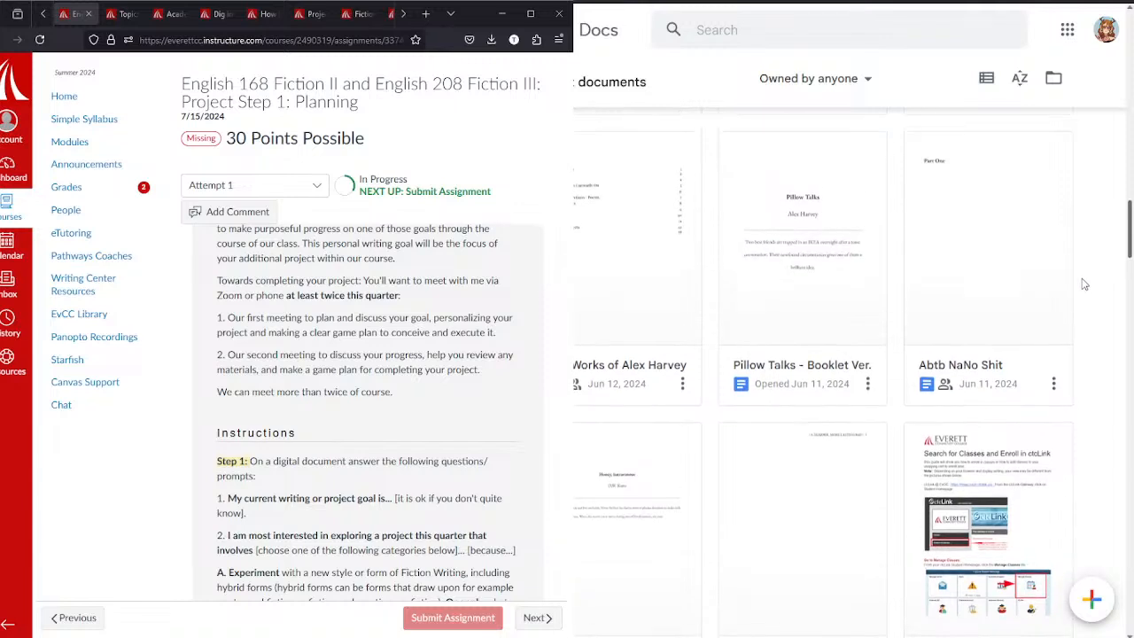
{"action": "scroll", "coordinate": [1086, 276], "scroll_direction": "up", "scroll_amount": 3}
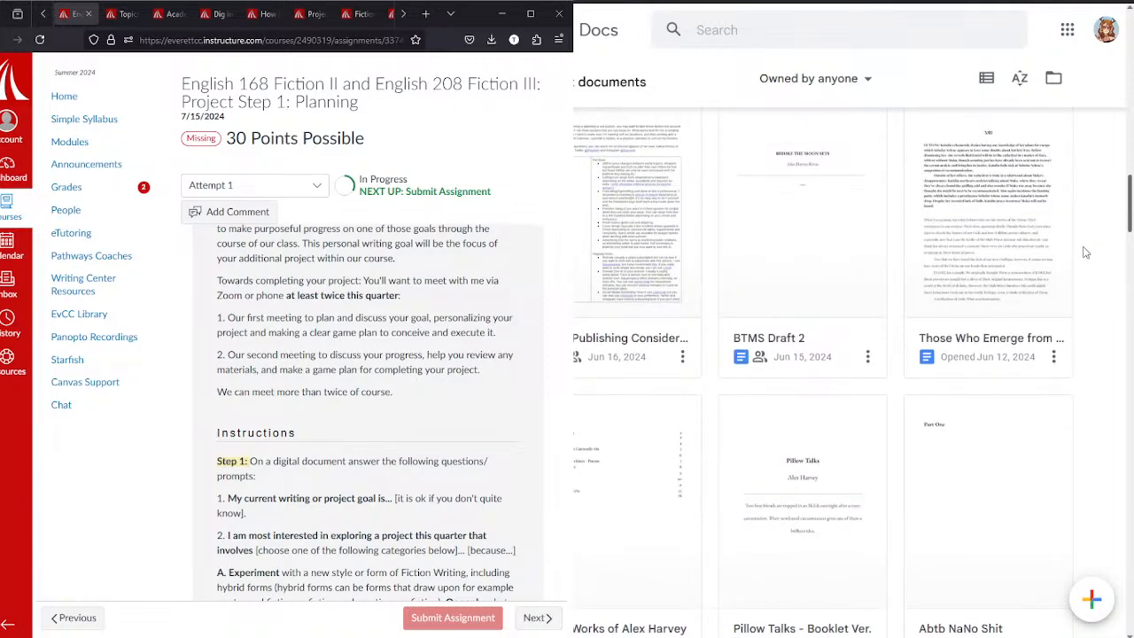
{"action": "scroll", "coordinate": [1085, 252], "scroll_direction": "up", "scroll_amount": 3}
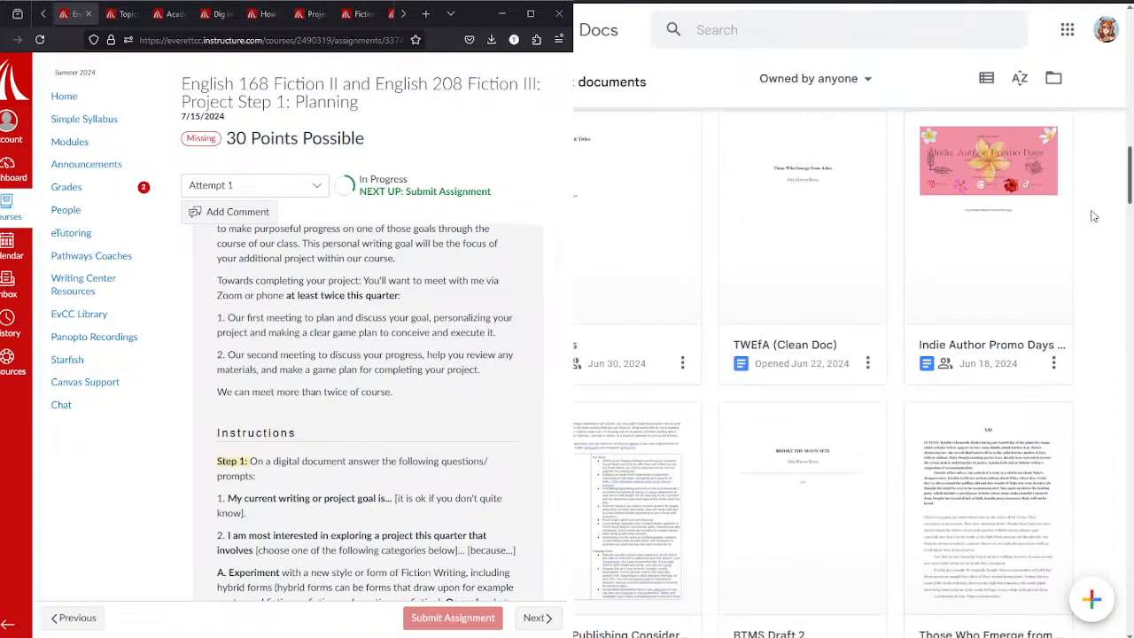
{"action": "scroll", "coordinate": [1093, 217], "scroll_direction": "up", "scroll_amount": 5}
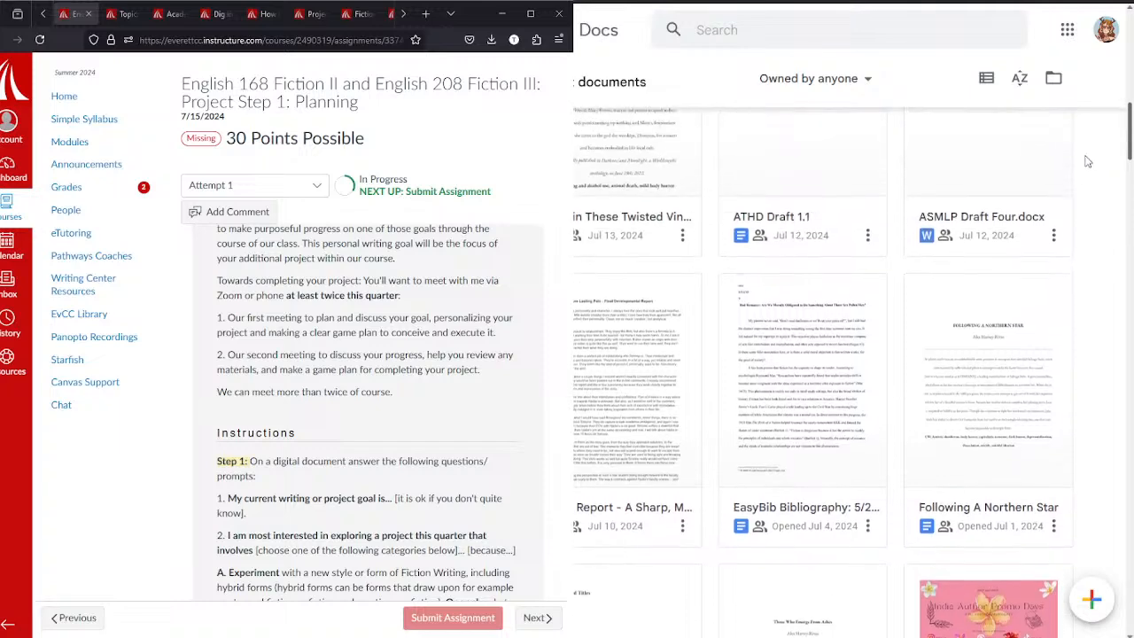
{"action": "scroll", "coordinate": [1092, 142], "scroll_direction": "up", "scroll_amount": 3}
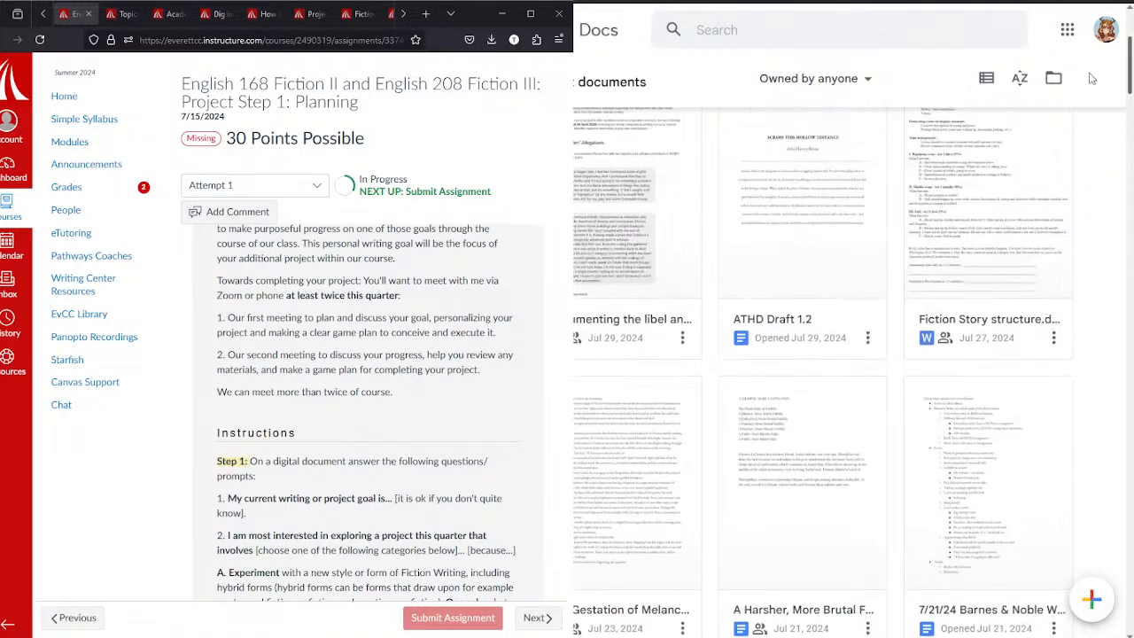
{"action": "scroll", "coordinate": [841, 93], "scroll_direction": "up", "scroll_amount": 3}
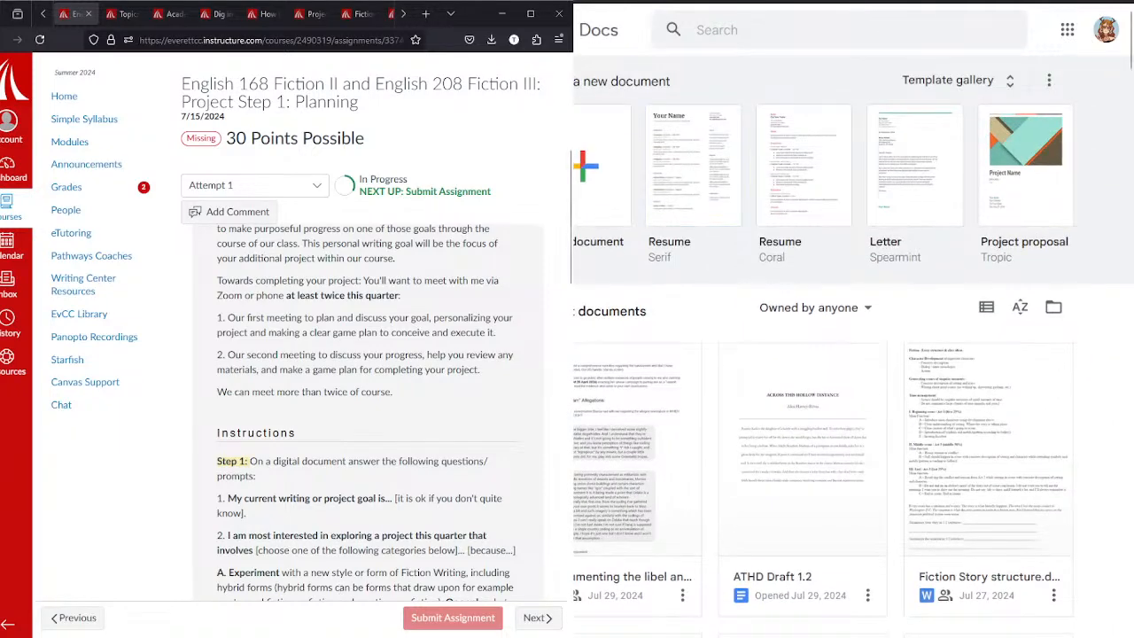
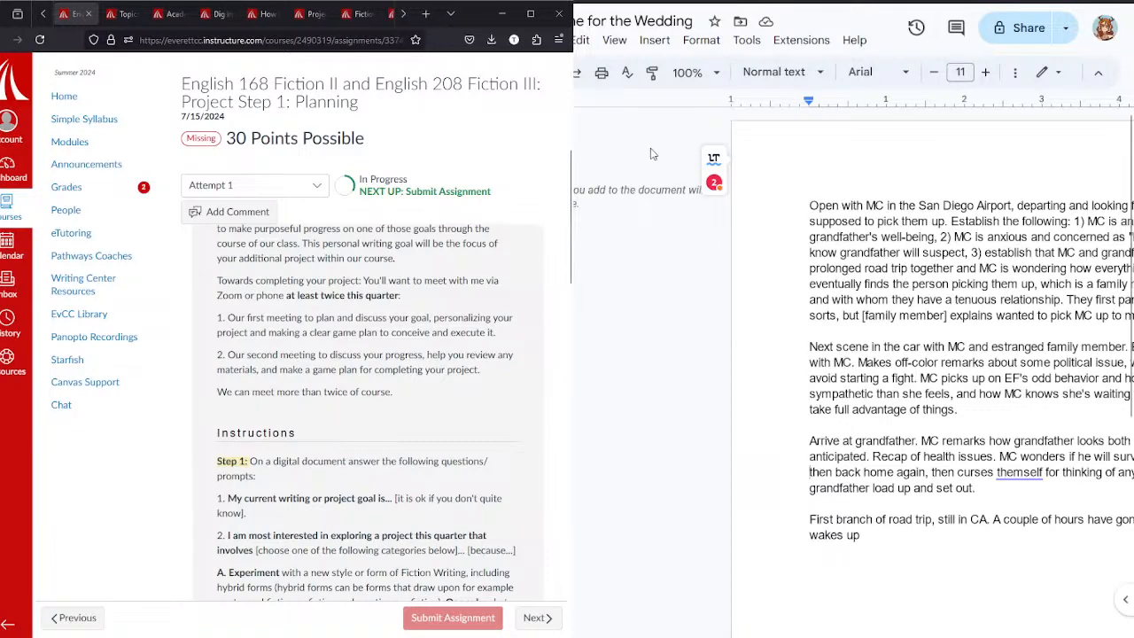
Step: Copy the entire text of the In Time for the Wedding document into the school account's blank document
{"action": "scroll", "coordinate": [851, 372], "scroll_direction": "left", "scroll_amount": 3}
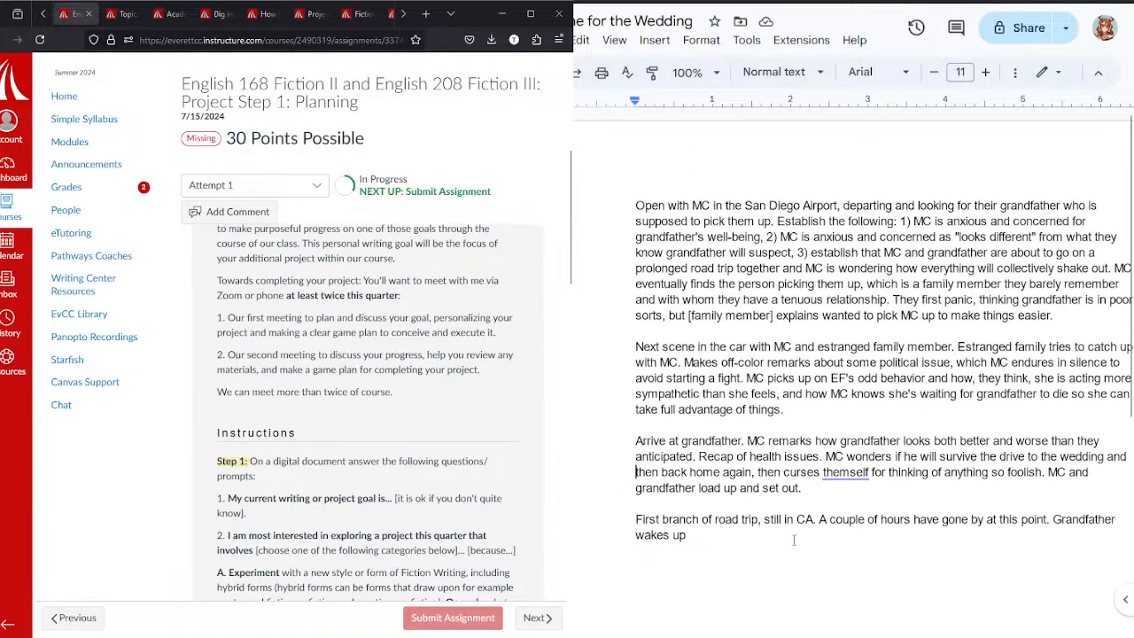
{"action": "left_click_drag", "start_coordinate": [794, 540], "coordinate": [597, 197]}
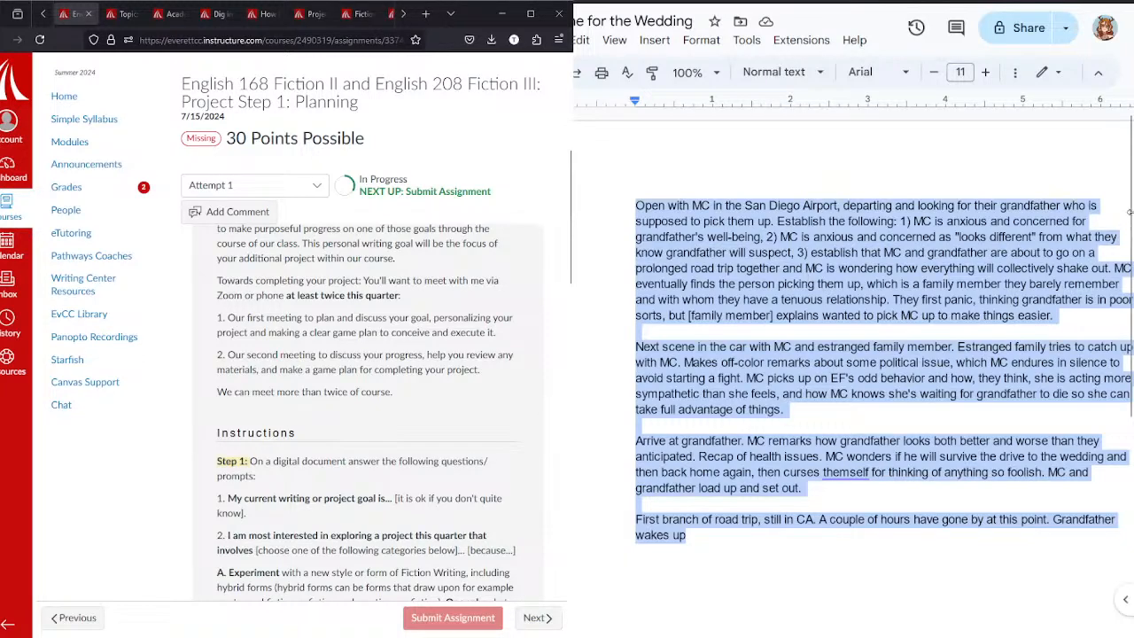
{"action": "left_click_drag", "start_coordinate": [1131, 184], "coordinate": [1131, 393]}
{"action": "left_click", "coordinate": [1125, 412]}
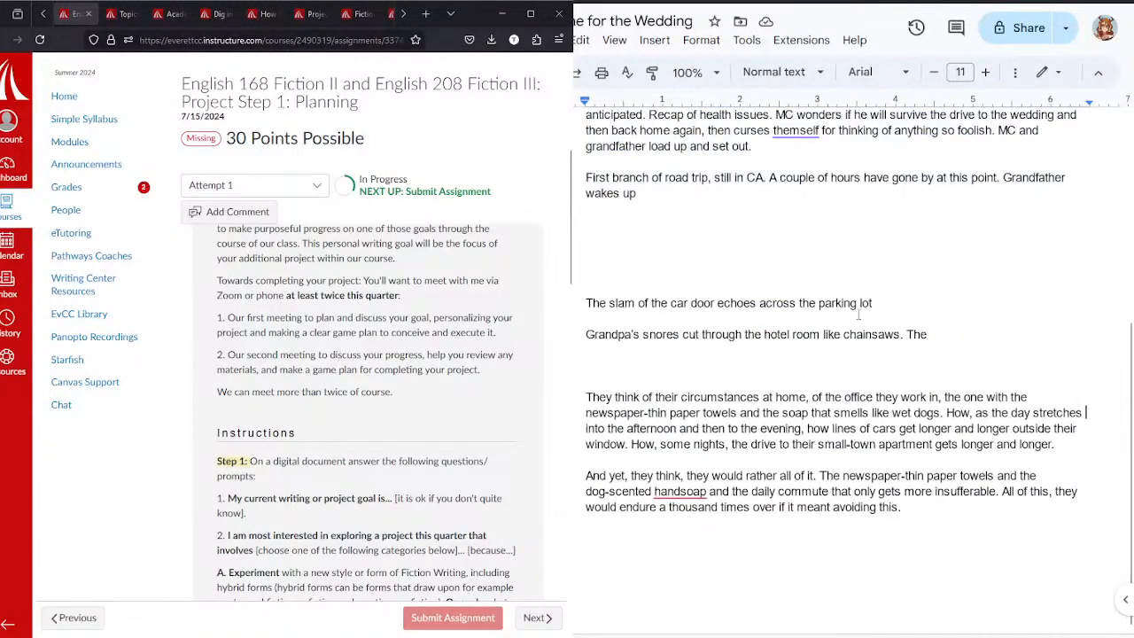
{"action": "key", "text": "ctrl+a"}
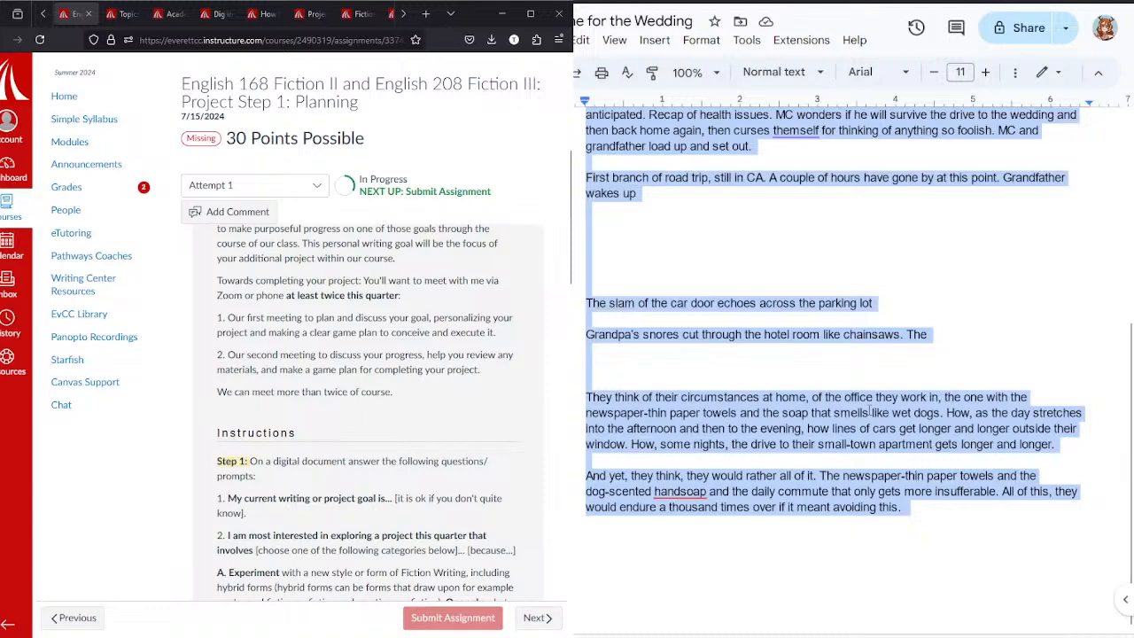
{"action": "key", "text": "ctrl+Tab"}
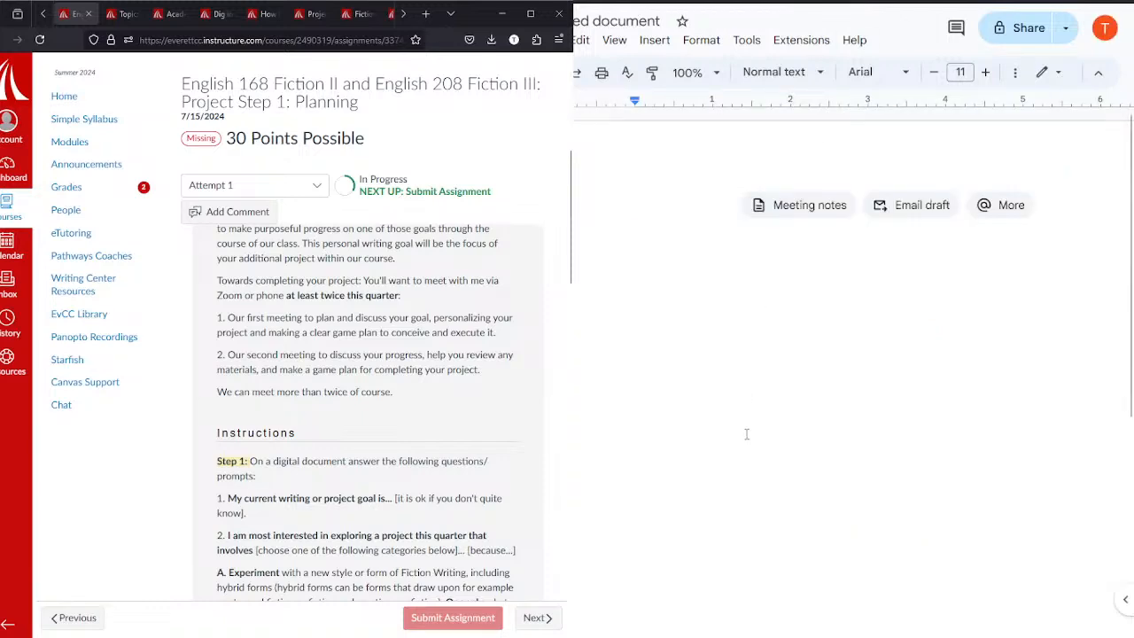
{"action": "key", "text": "ctrl+v"}
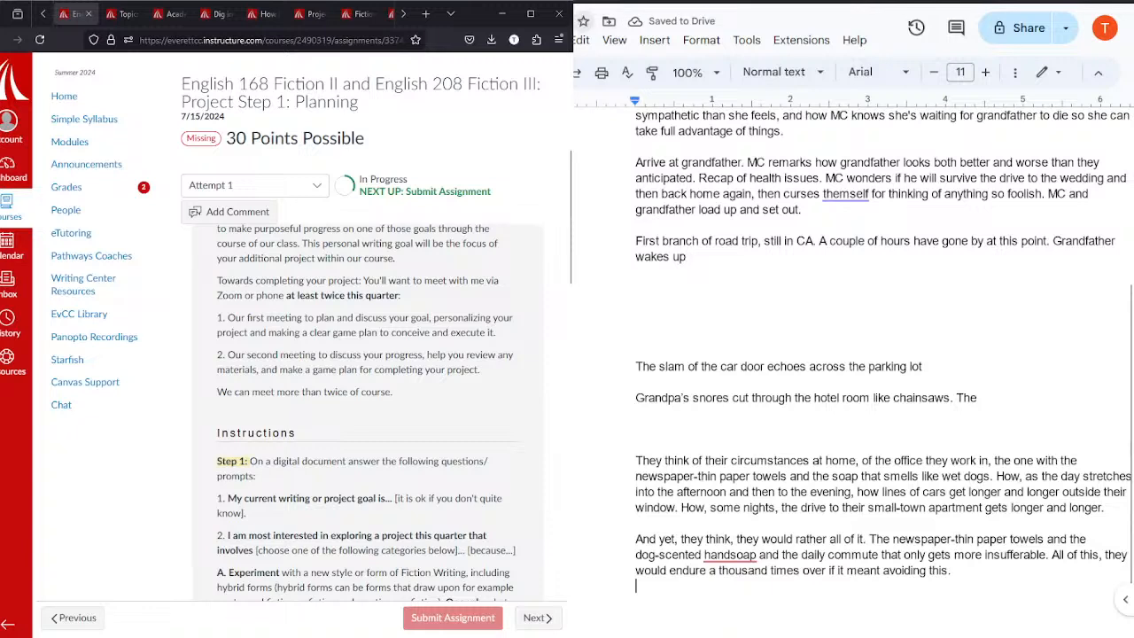
Step: Title the new document In Time for the Wedding and return to its beginning
{"action": "type", "text": "the "}
{"action": "type", "text": "for the Wedd"}
{"action": "type", "text": "ing"}
{"action": "left_click", "coordinate": [821, 189]}
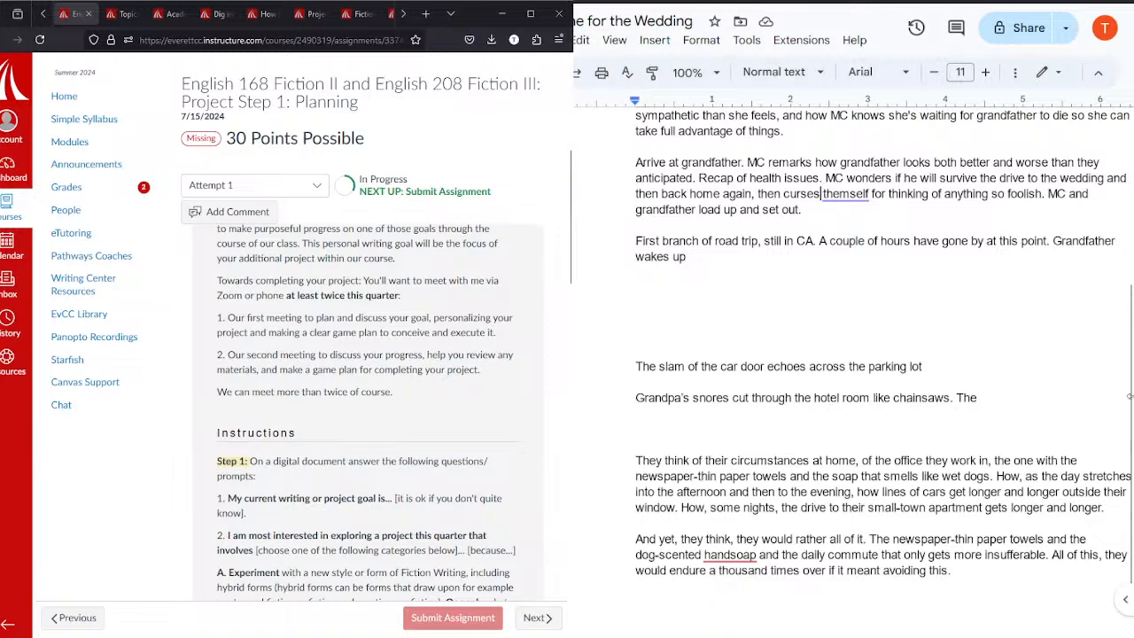
{"action": "scroll", "coordinate": [1130, 396], "scroll_direction": "up", "scroll_amount": 3}
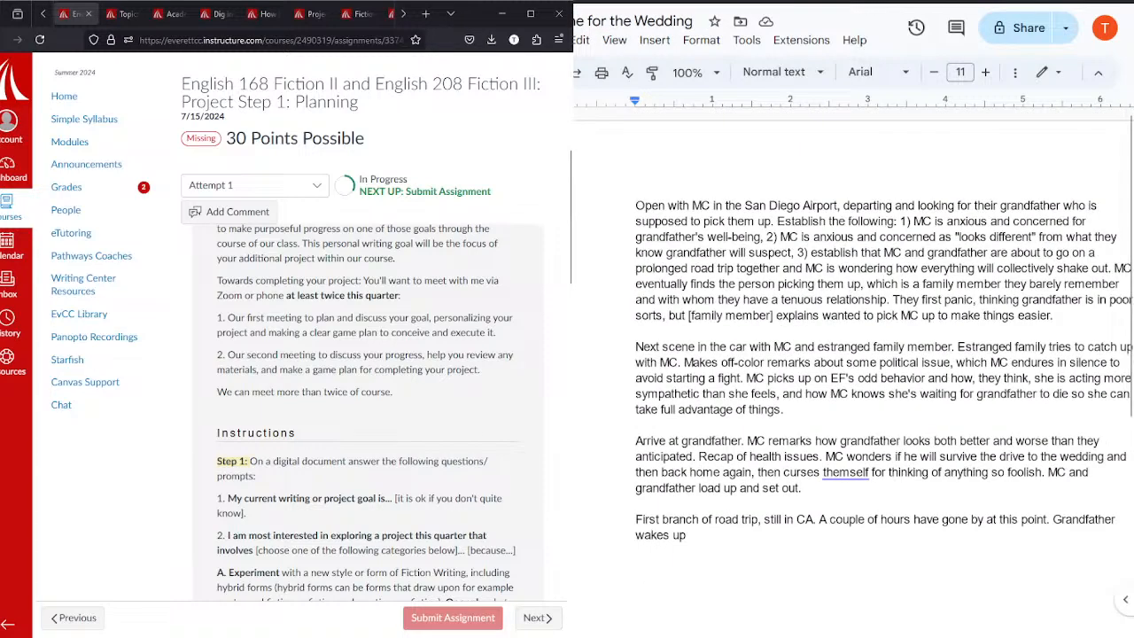
{"action": "key", "text": "ctrl+a"}
{"action": "key", "text": "ctrl+Tab"}
Step: Look through the open reference tabs, including the Pokemon Jazz video and the College Success textbook page
{"action": "left_click", "coordinate": [403, 14]}
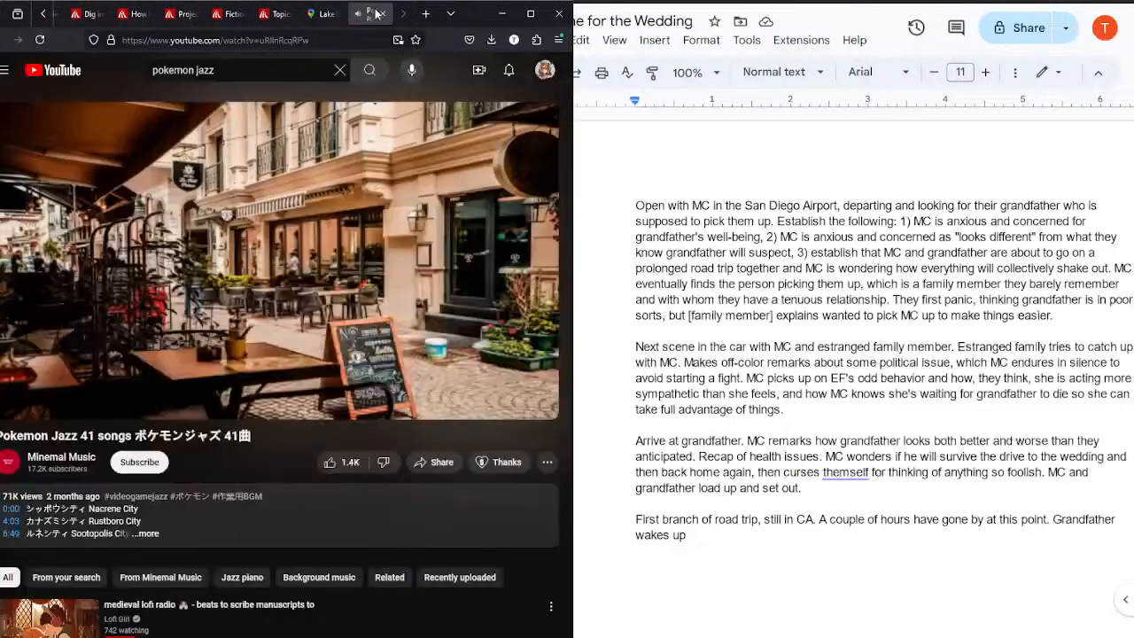
{"action": "left_click", "coordinate": [372, 14]}
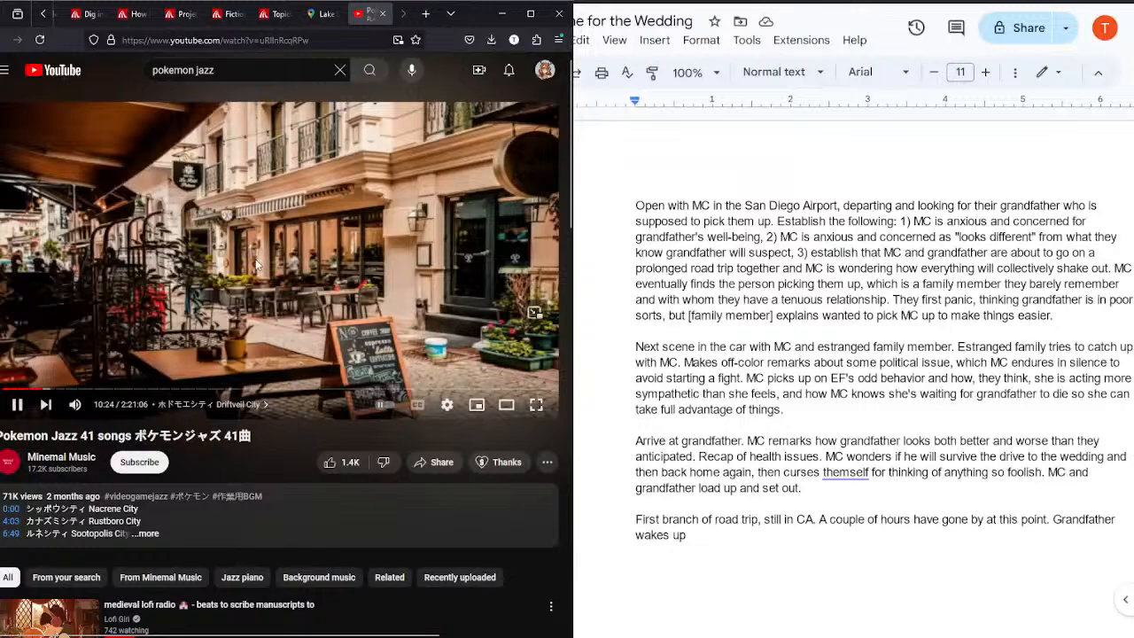
{"action": "left_click", "coordinate": [43, 15]}
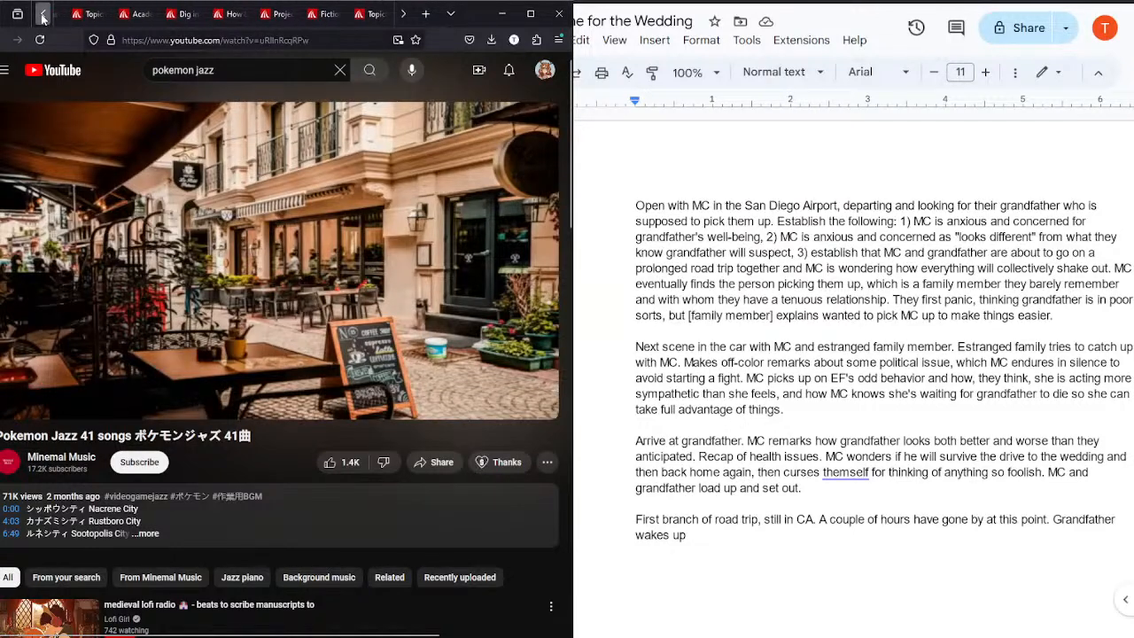
{"action": "left_click", "coordinate": [42, 14]}
{"action": "left_click", "coordinate": [42, 14]}
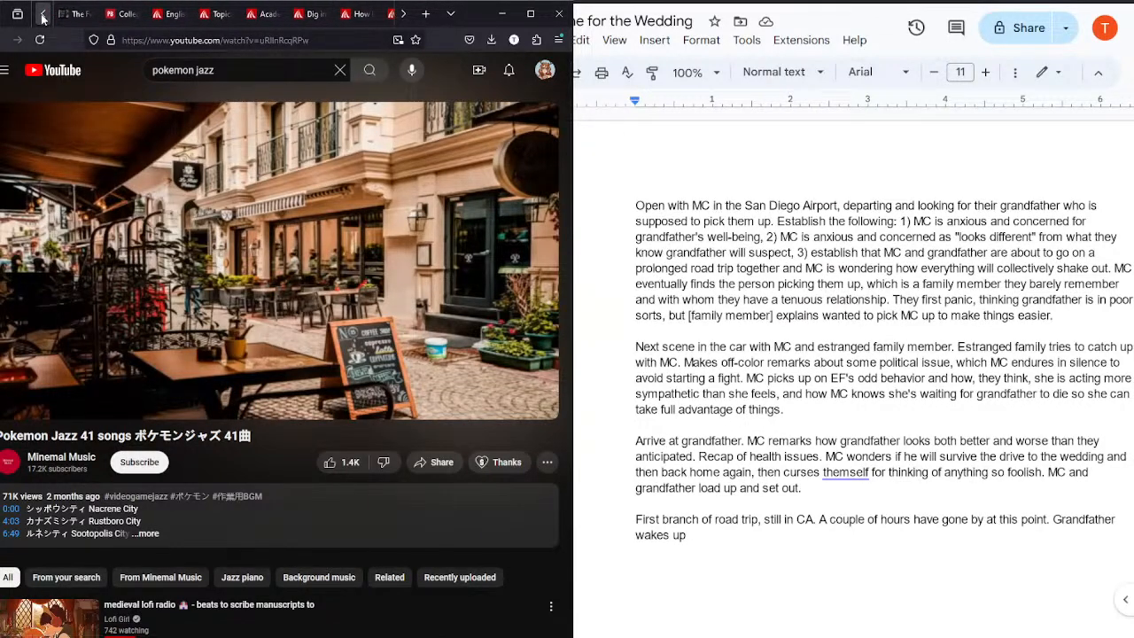
{"action": "left_click", "coordinate": [129, 14]}
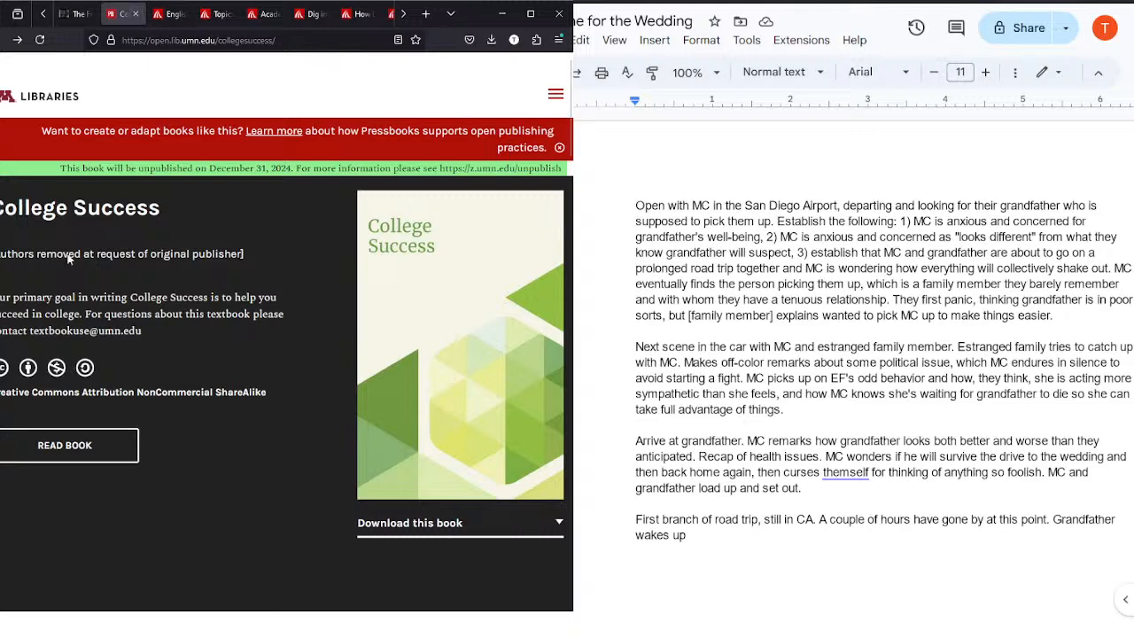
{"action": "left_click", "coordinate": [75, 13]}
{"action": "left_click", "coordinate": [122, 14]}
{"action": "left_click", "coordinate": [403, 14]}
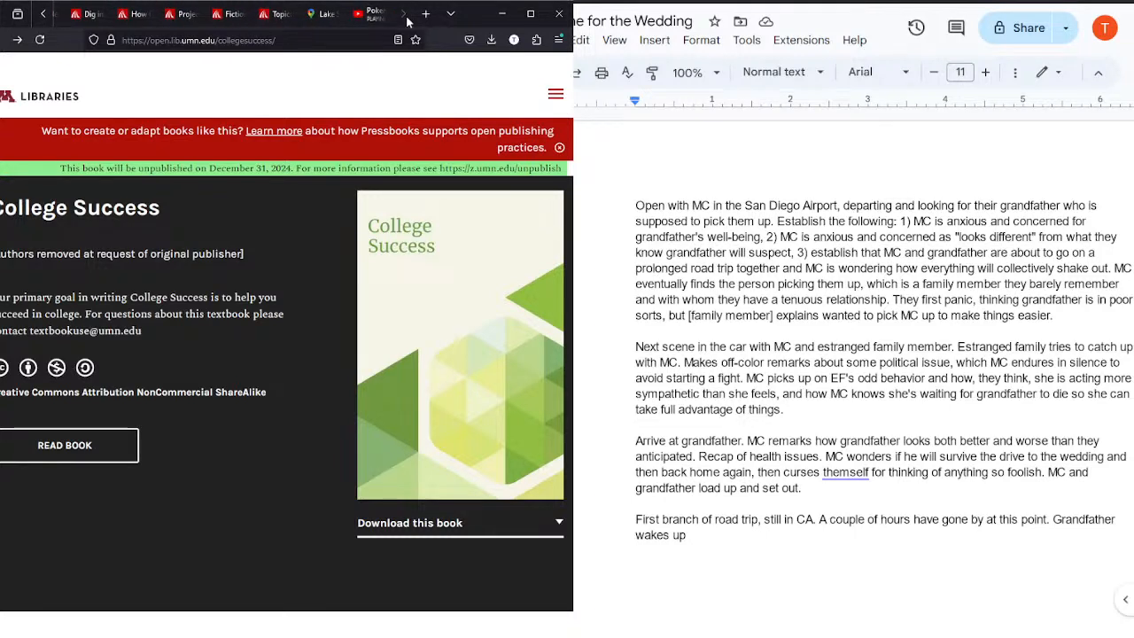
Step: Open the July 28 Fiction Plans document for the short story from the school account's recent documents
{"action": "left_click", "coordinate": [753, 290]}
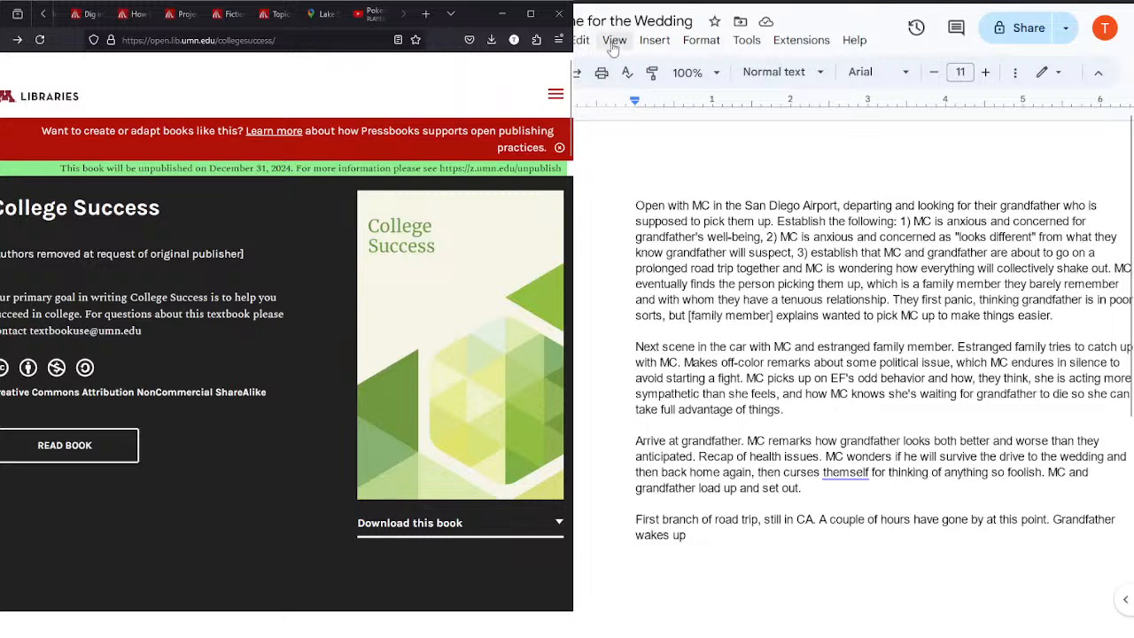
{"action": "left_click", "coordinate": [514, 31]}
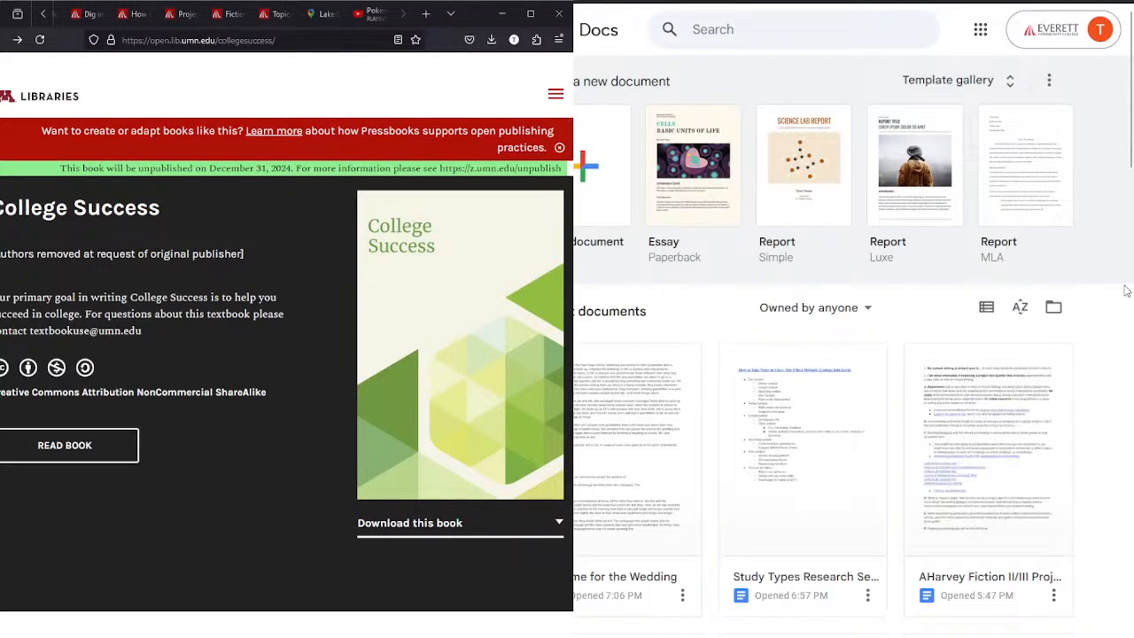
{"action": "scroll", "coordinate": [1124, 285], "scroll_direction": "down", "scroll_amount": 3}
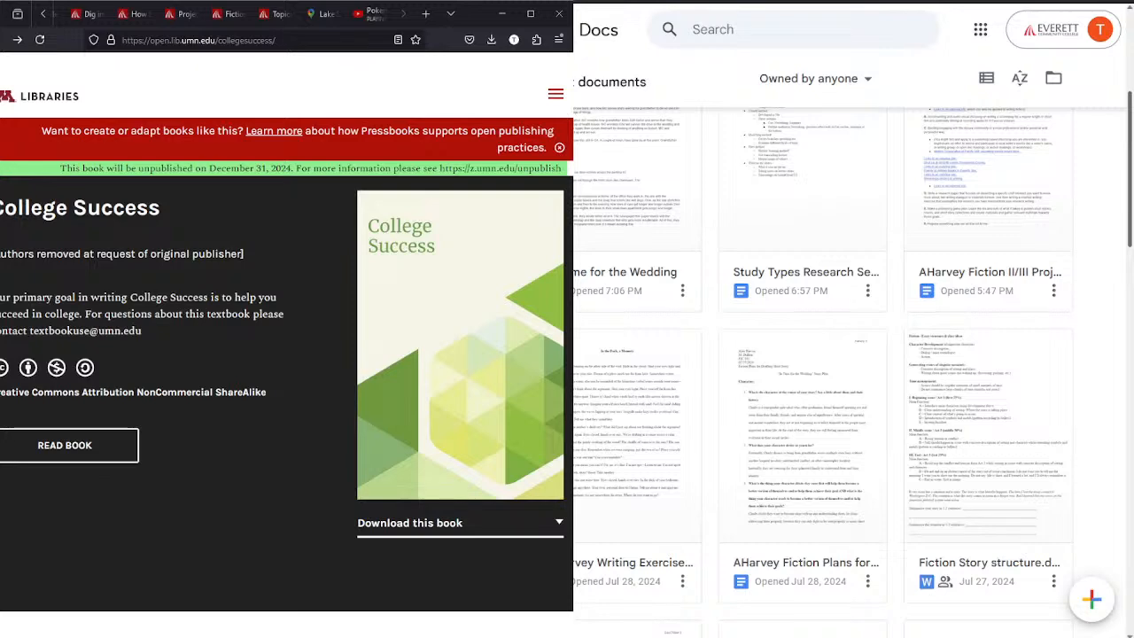
{"action": "scroll", "coordinate": [851, 364], "scroll_direction": "down", "scroll_amount": 1}
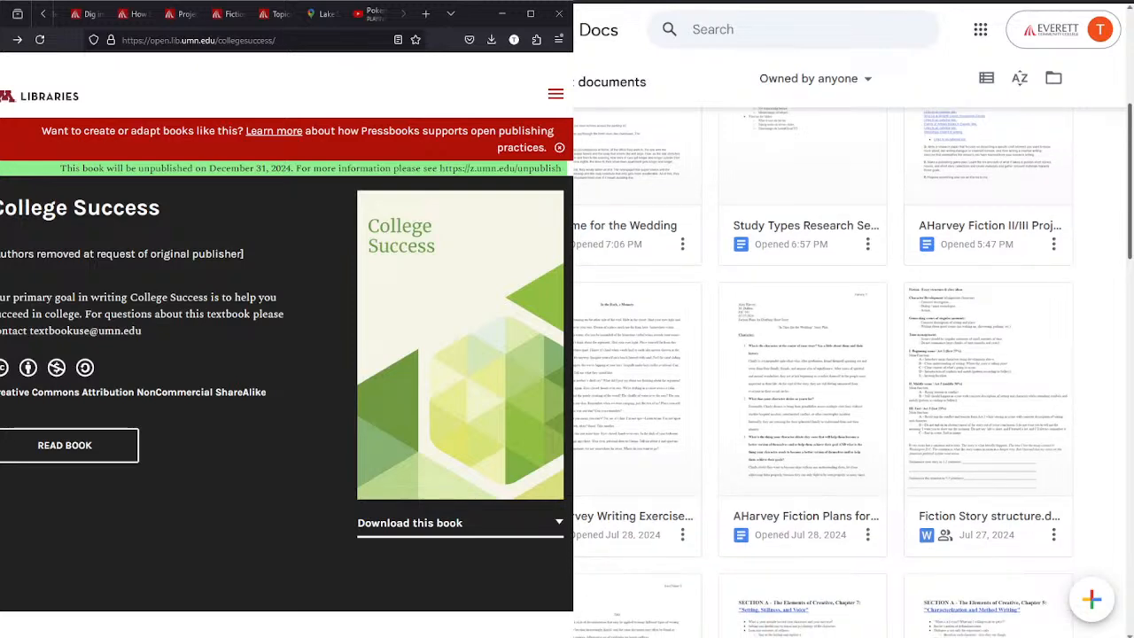
{"action": "scroll", "coordinate": [728, 308], "scroll_direction": "down", "scroll_amount": 2}
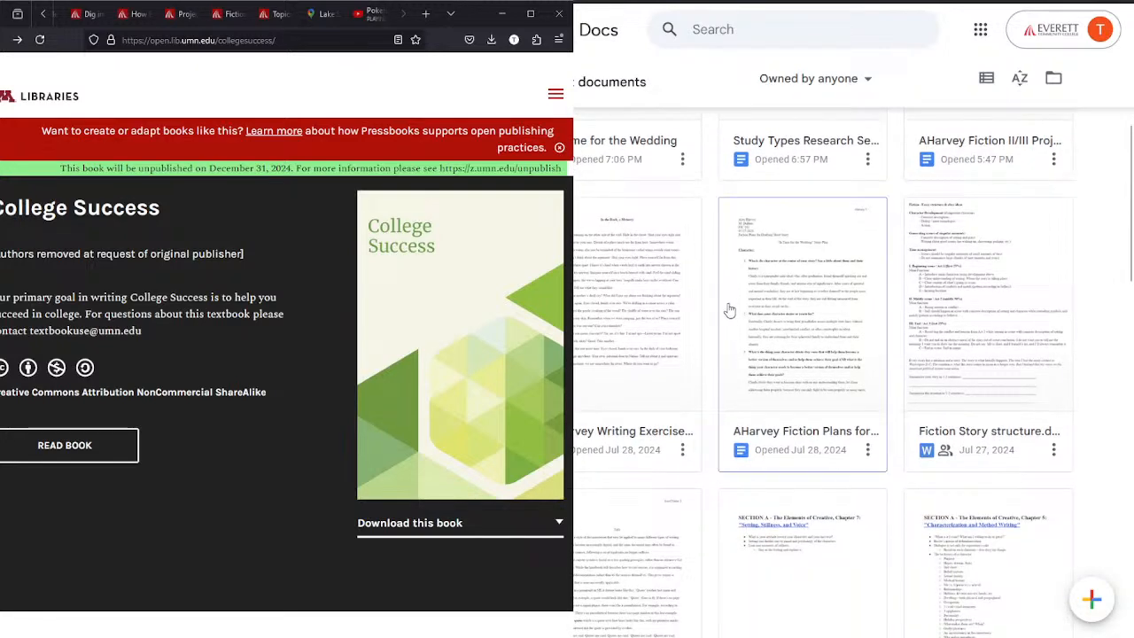
{"action": "left_click", "coordinate": [728, 308]}
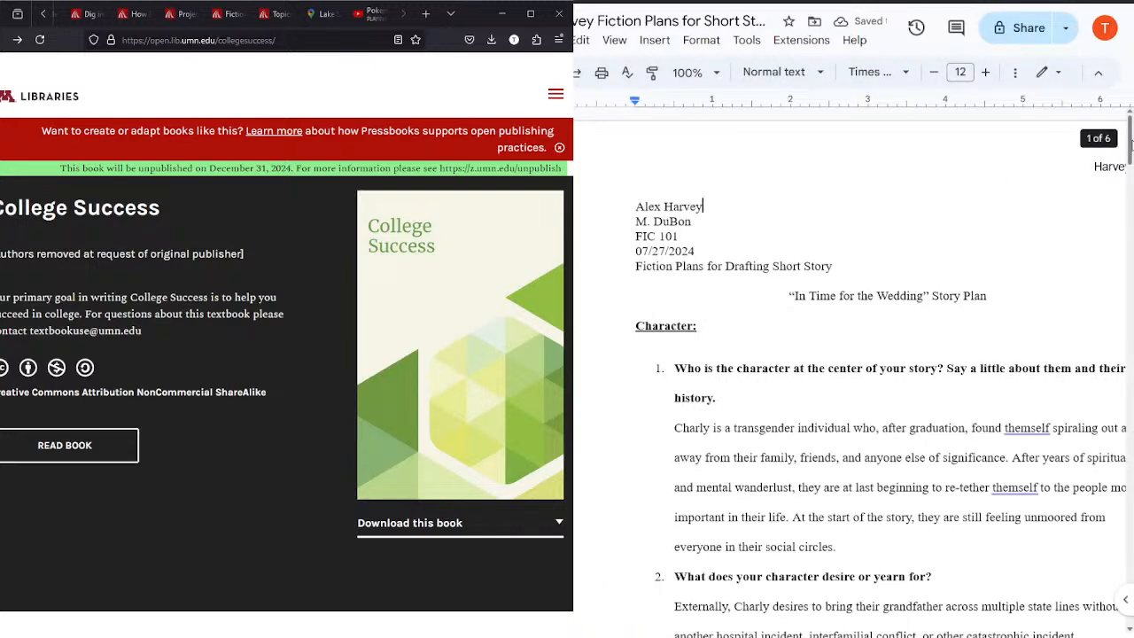
Step: Review the story plan's character answers, and go back to the In Time for the Wedding document
{"action": "scroll", "coordinate": [884, 372], "scroll_direction": "down", "scroll_amount": 3}
{"action": "scroll", "coordinate": [884, 372], "scroll_direction": "up", "scroll_amount": 1}
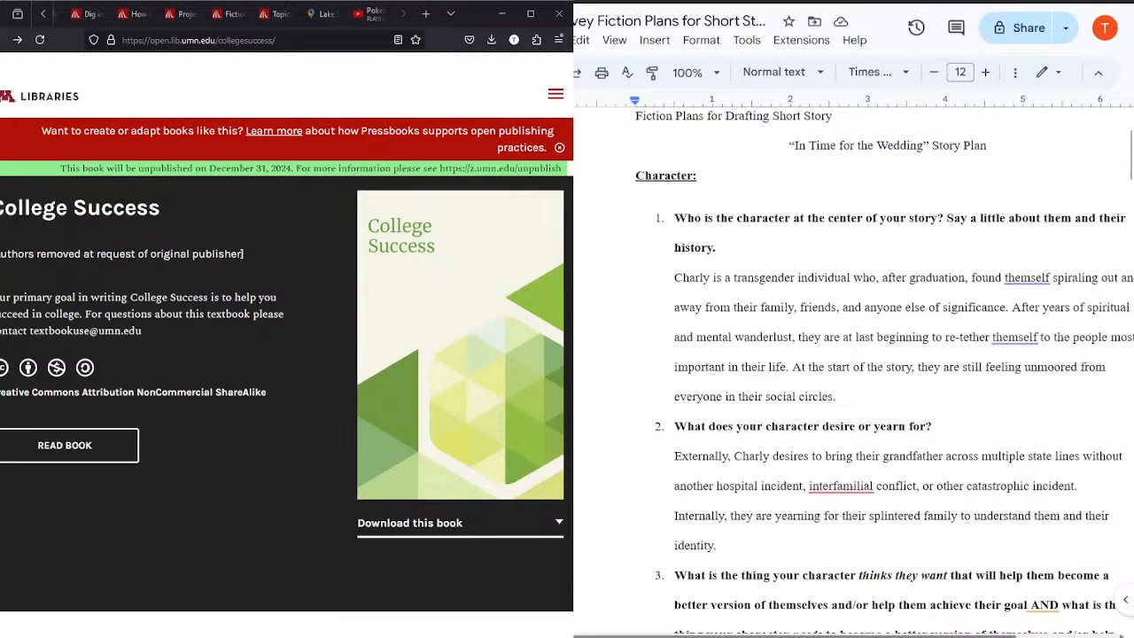
{"action": "left_click_drag", "start_coordinate": [700, 633], "coordinate": [783, 627]}
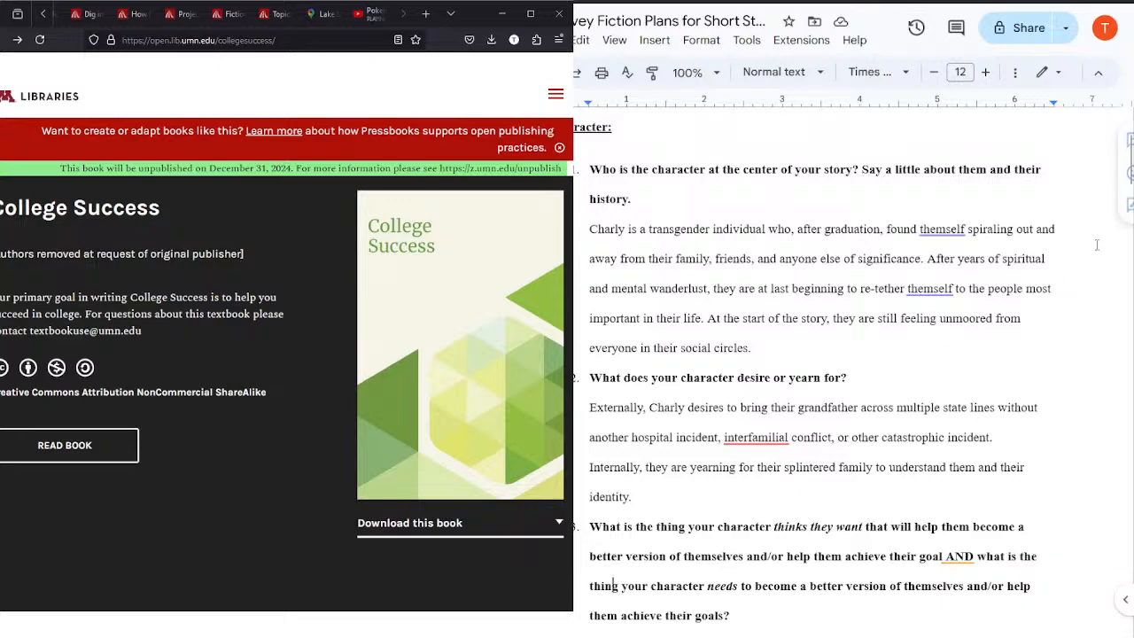
{"action": "left_click_drag", "start_coordinate": [1129, 157], "coordinate": [1101, 131]}
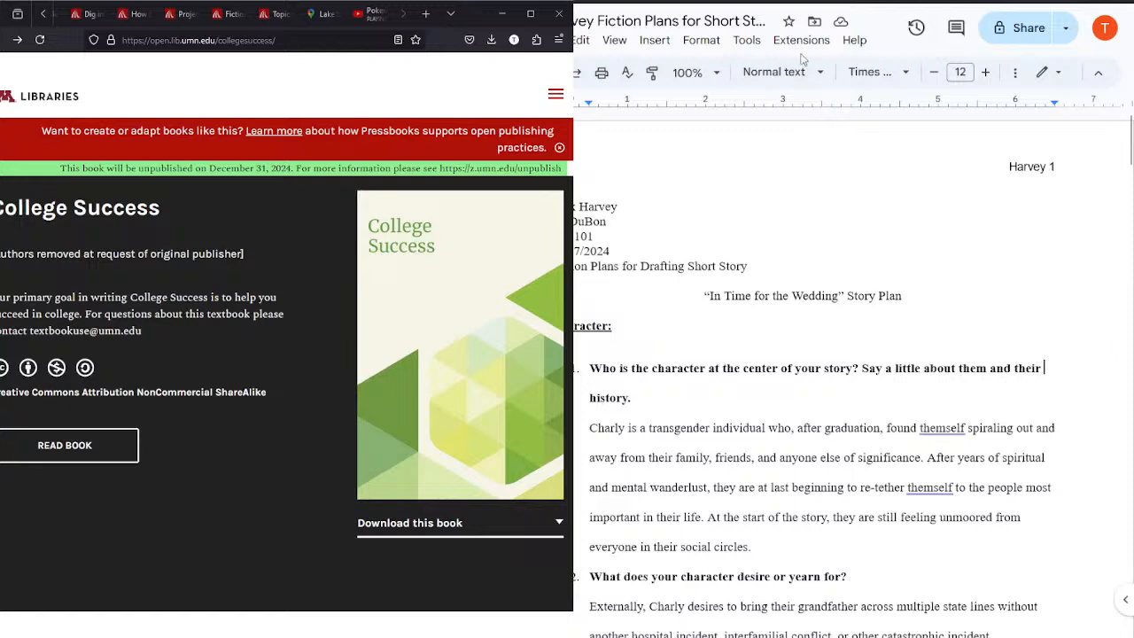
{"action": "left_click", "coordinate": [804, 2]}
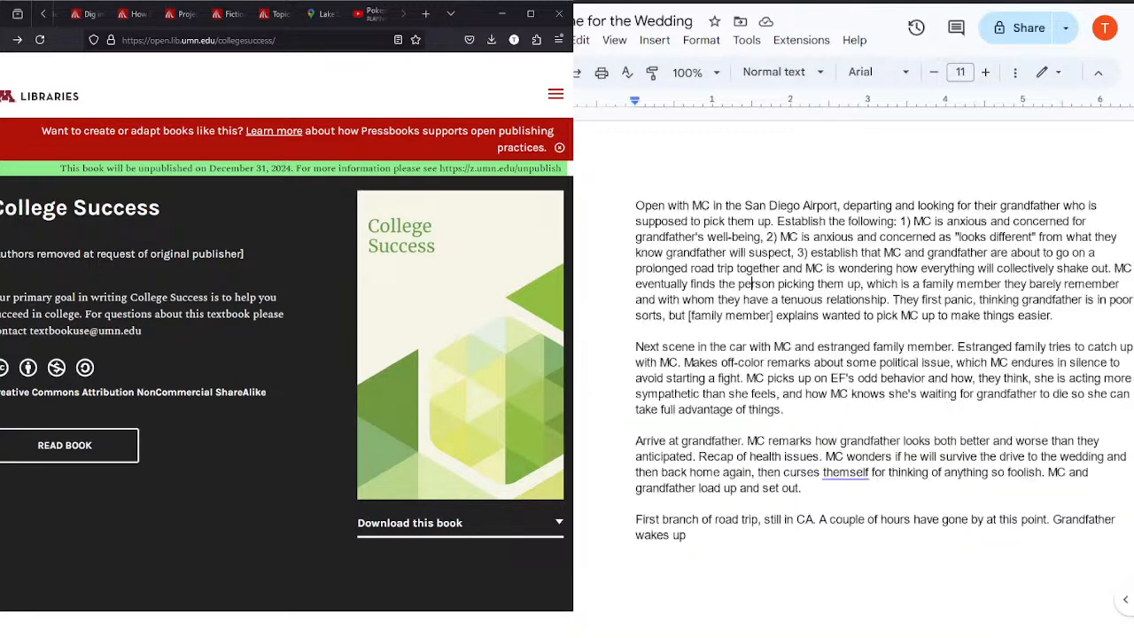
Step: Insert three blank lines above the opening paragraph and place the cursor on the first one
{"action": "left_click", "coordinate": [622, 204]}
{"action": "key", "text": "Return"}
{"action": "key", "text": "Return"}
{"action": "key", "text": "Return"}
{"action": "key", "text": "Up"}
{"action": "key", "text": "Up"}
{"action": "key", "text": "Up"}
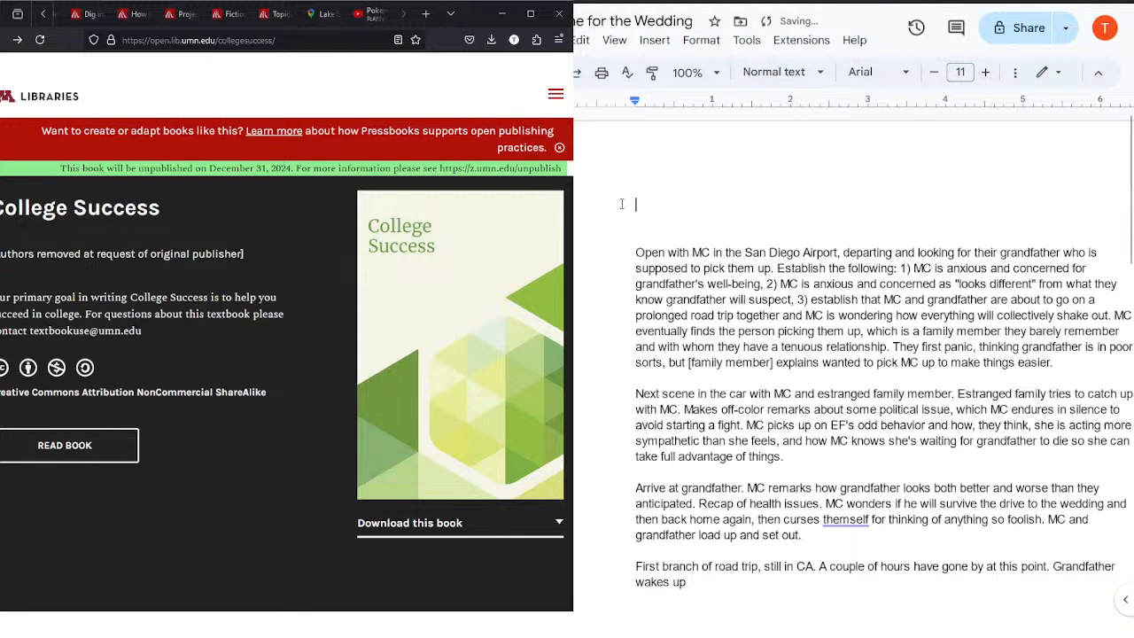
Step: Format the whole document's text in Times New Roman at size 12
{"action": "key", "text": "ctrl+a"}
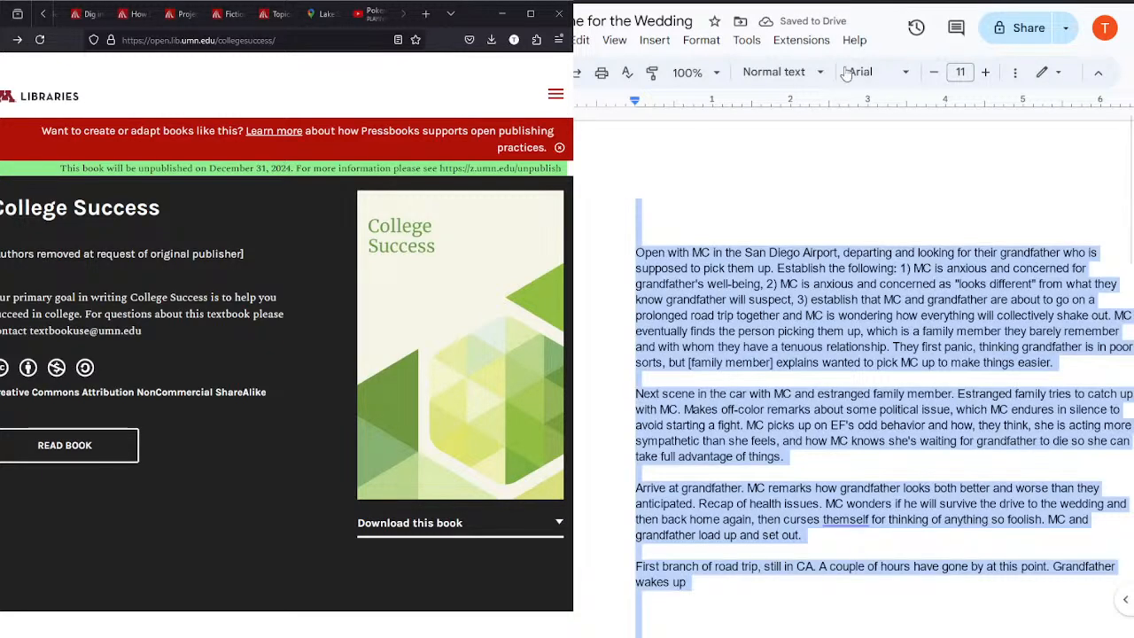
{"action": "left_click", "coordinate": [907, 73]}
{"action": "left_click", "coordinate": [901, 165]}
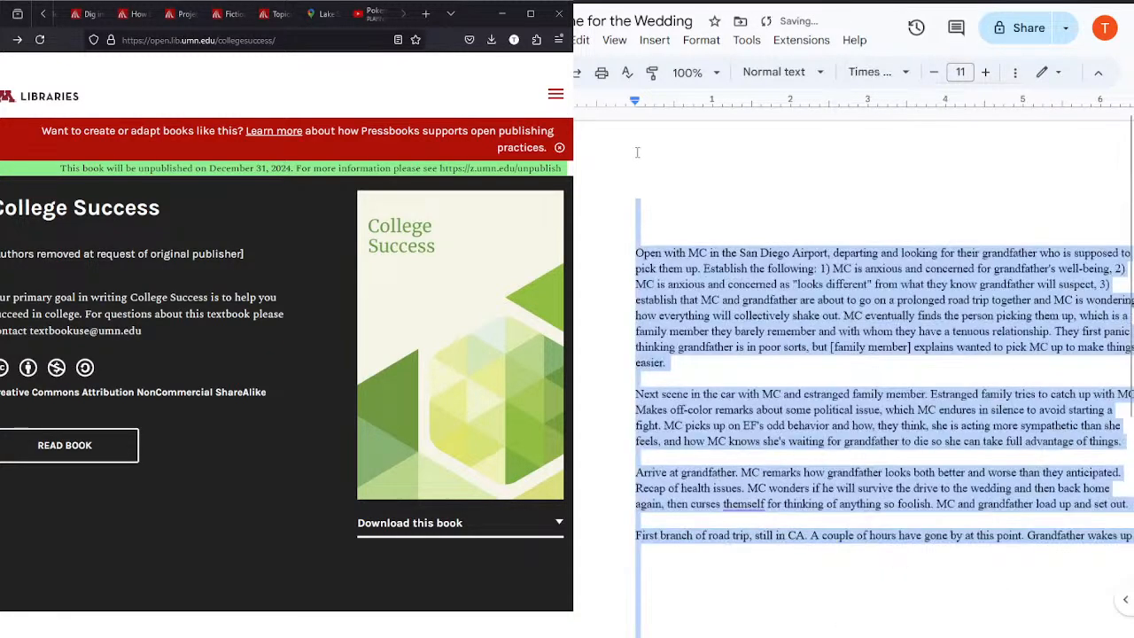
{"action": "left_click", "coordinate": [985, 72]}
{"action": "left_click", "coordinate": [728, 192]}
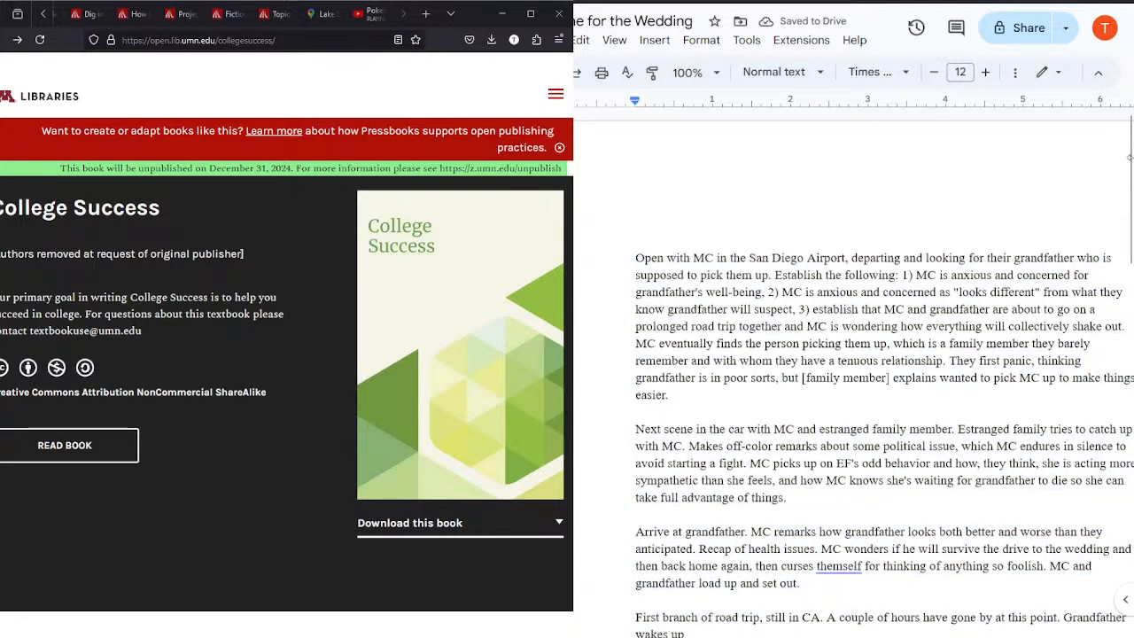
Step: Bring up the Google Maps driving route to Shiprock, New Mexico alongside the story outline
{"action": "mouse_move", "coordinate": [1130, 154]}
{"action": "left_mouse_down"}
{"action": "mouse_move", "coordinate": [1131, 182]}
{"action": "mouse_move", "coordinate": [1131, 165]}
{"action": "left_mouse_up"}
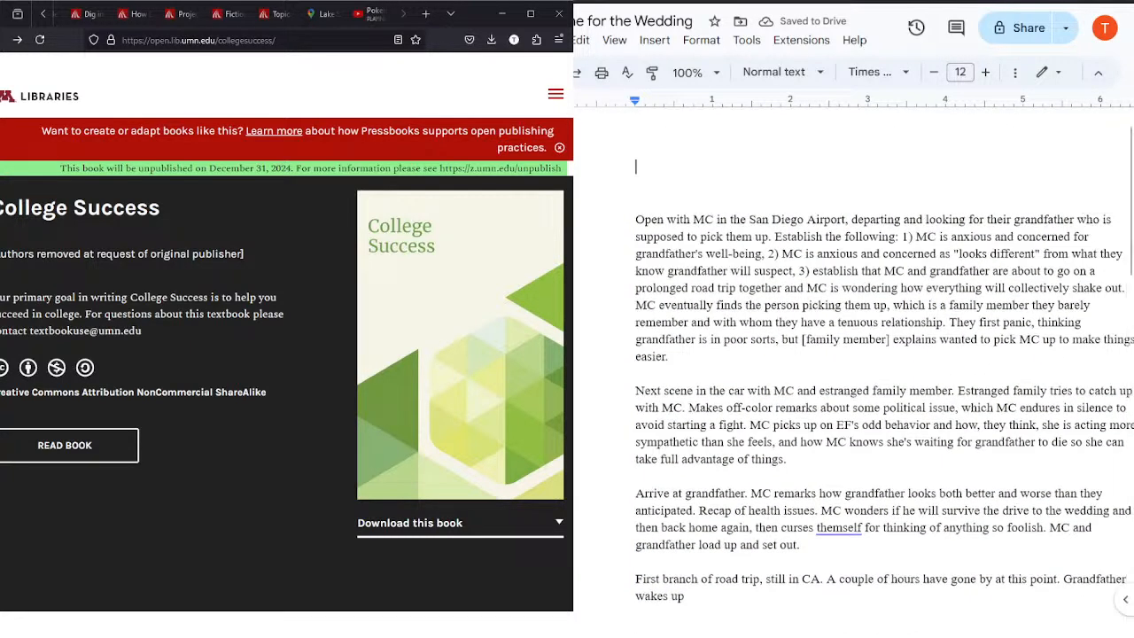
{"action": "scroll", "coordinate": [740, 625], "scroll_direction": "right", "scroll_amount": 2}
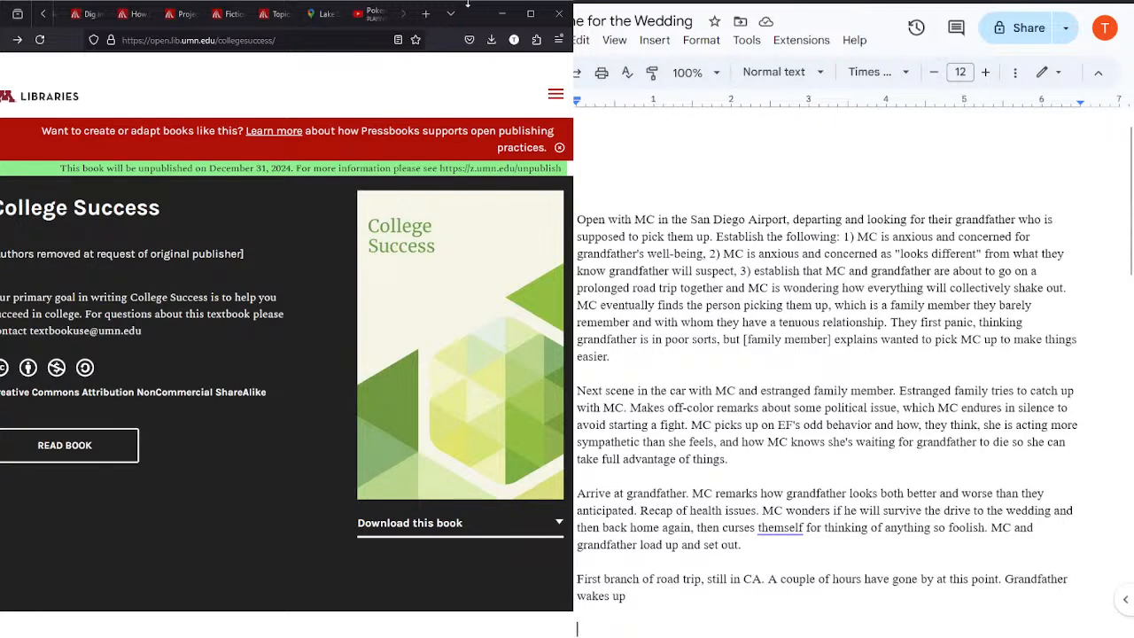
{"action": "left_click", "coordinate": [321, 14]}
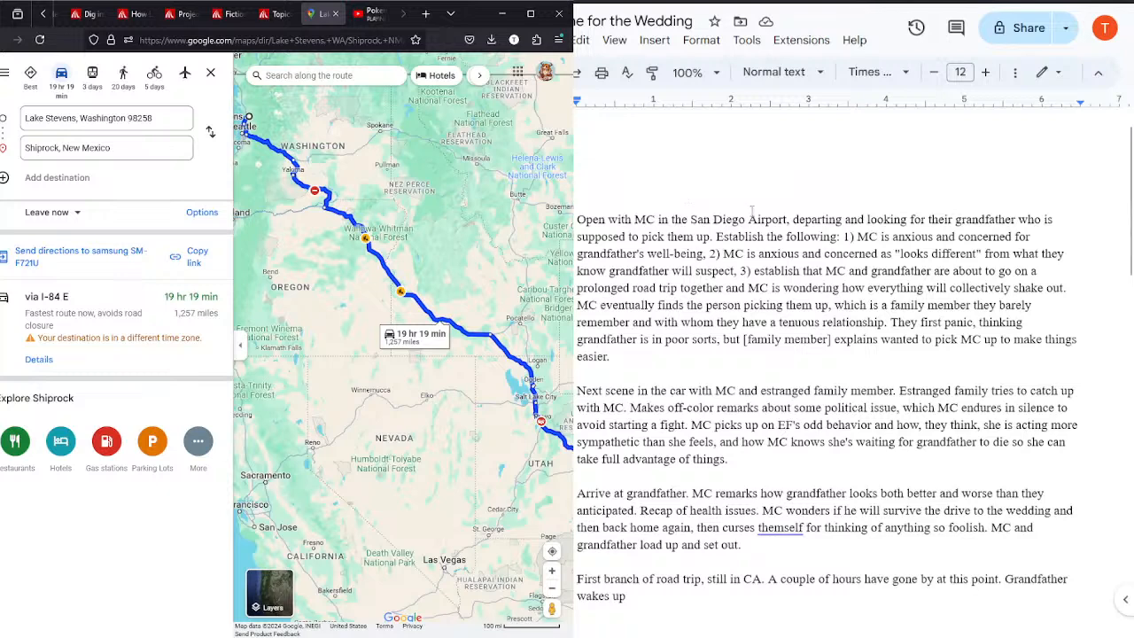
{"action": "left_click_drag", "start_coordinate": [786, 220], "coordinate": [659, 219]}
{"action": "key", "text": "BackSpace"}
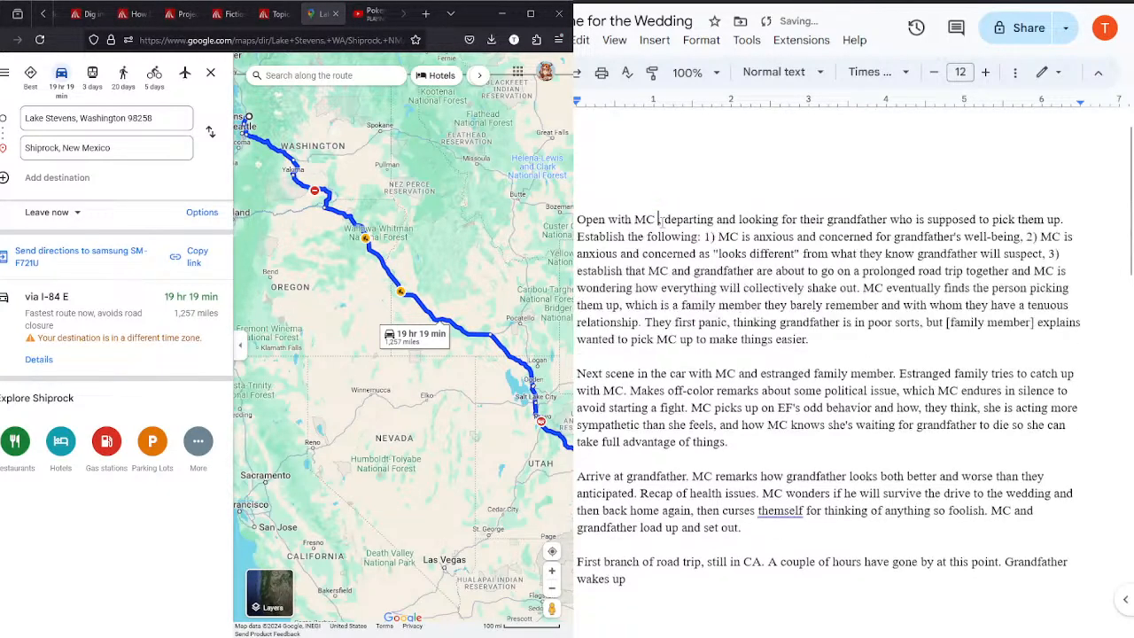
{"action": "key", "text": "ctrl+z"}
Step: Begin a new opening line above the first paragraph with "Open with Charly"
{"action": "left_click", "coordinate": [625, 165]}
{"action": "type", "text": "Open with MC "}
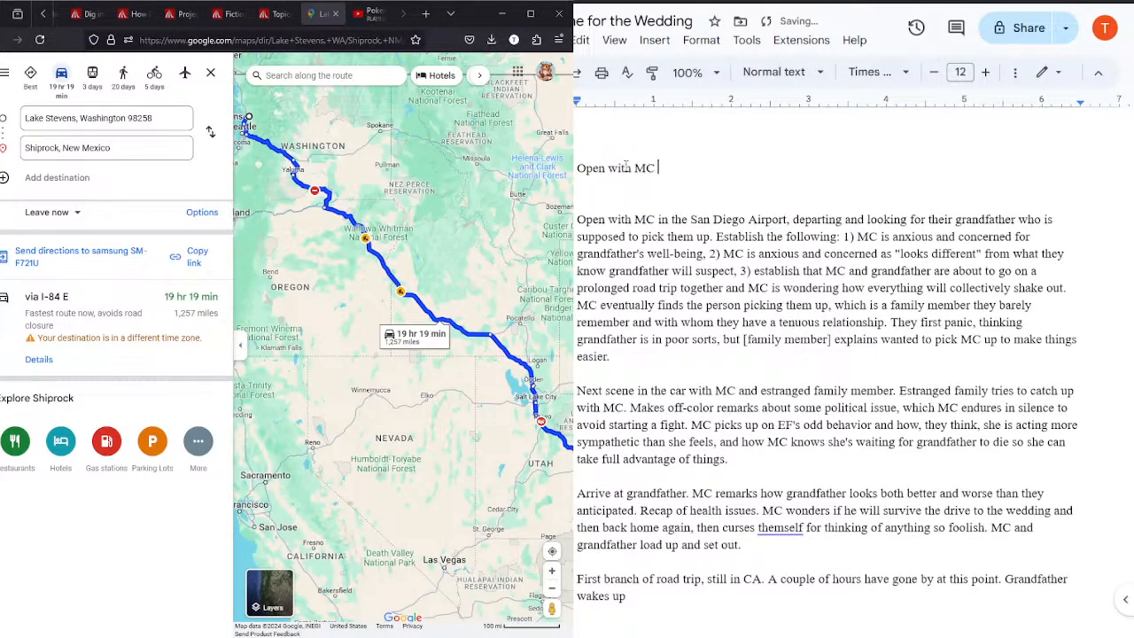
{"action": "type", "text": "waiting out"}
{"action": "key", "text": "BackSpace"}
{"action": "key", "text": "BackSpace"}
{"action": "key", "text": "BackSpace"}
{"action": "key", "text": "BackSpace"}
{"action": "key", "text": "BackSpace"}
{"action": "key", "text": "BackSpace"}
{"action": "key", "text": "BackSpace"}
{"action": "key", "text": "BackSpace"}
{"action": "key", "text": "BackSpace"}
{"action": "key", "text": "BackSpace"}
{"action": "key", "text": "BackSpace"}
{"action": "key", "text": "BackSpace"}
{"action": "key", "text": "BackSpace"}
{"action": "key", "text": "BackSpace"}
{"action": "type", "text": "Charly"}
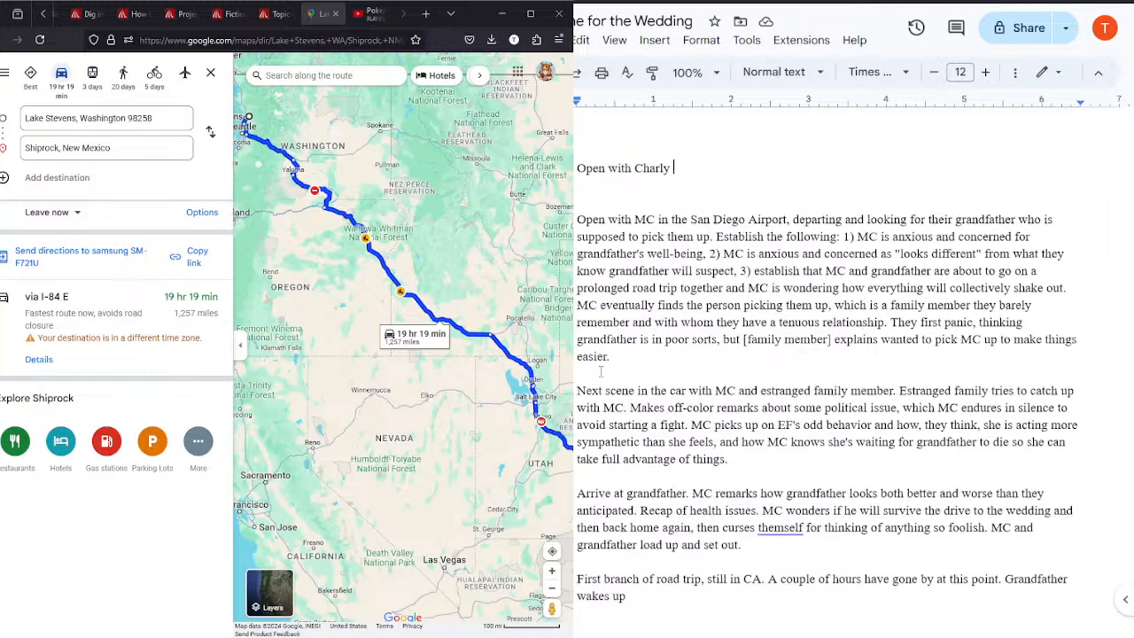
{"action": "left_click", "coordinate": [373, 15]}
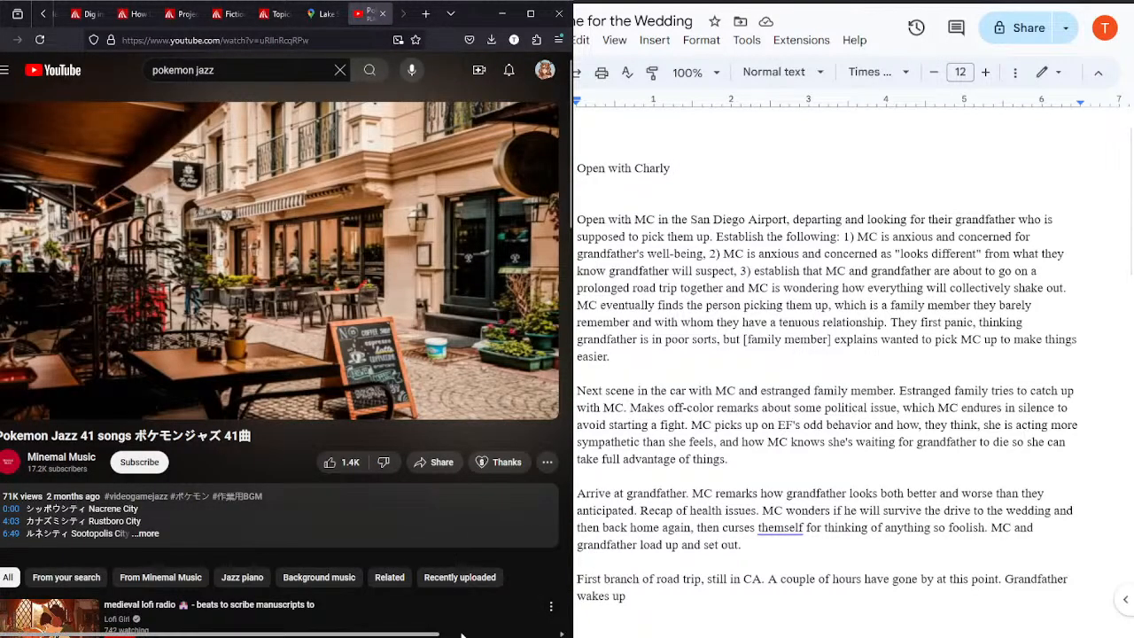
{"action": "left_click", "coordinate": [324, 13]}
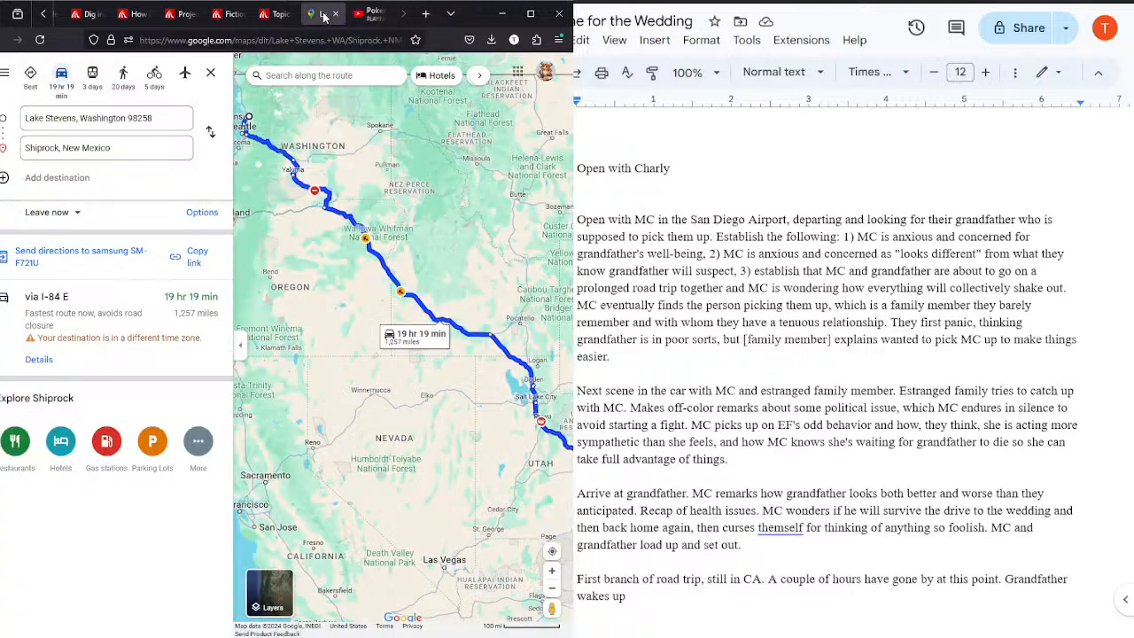
{"action": "left_click", "coordinate": [729, 170]}
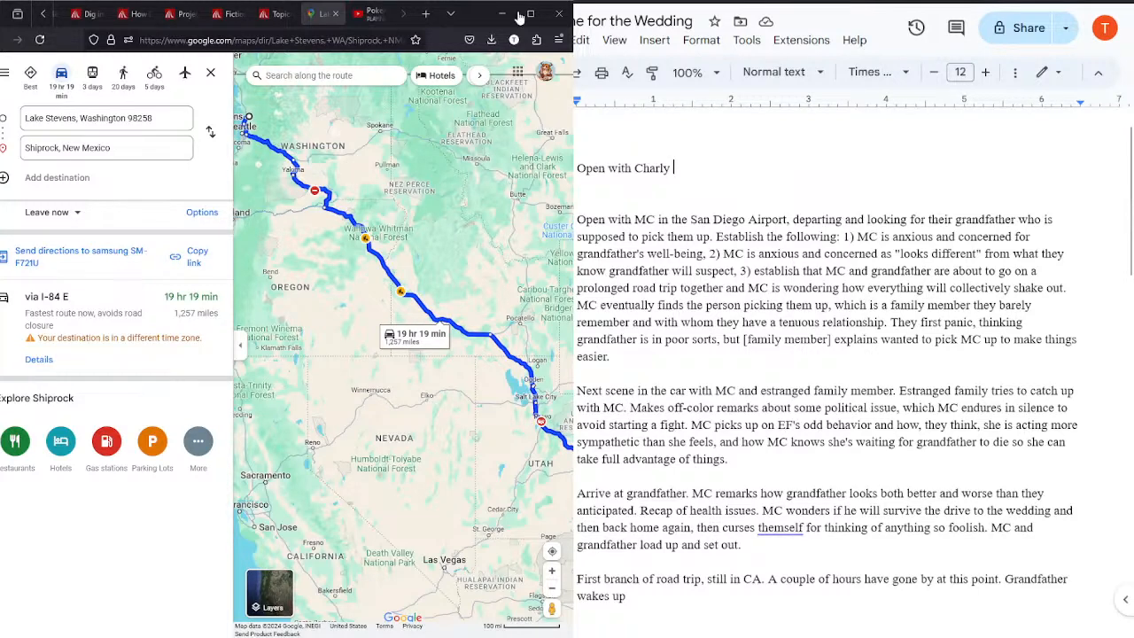
{"action": "left_click", "coordinate": [371, 16]}
{"action": "left_click", "coordinate": [323, 14]}
Step: Continue the new opening sentence with "outside their grandfather's house in Shiprock, New Mexico."
{"action": "type", "text": "outside their "}
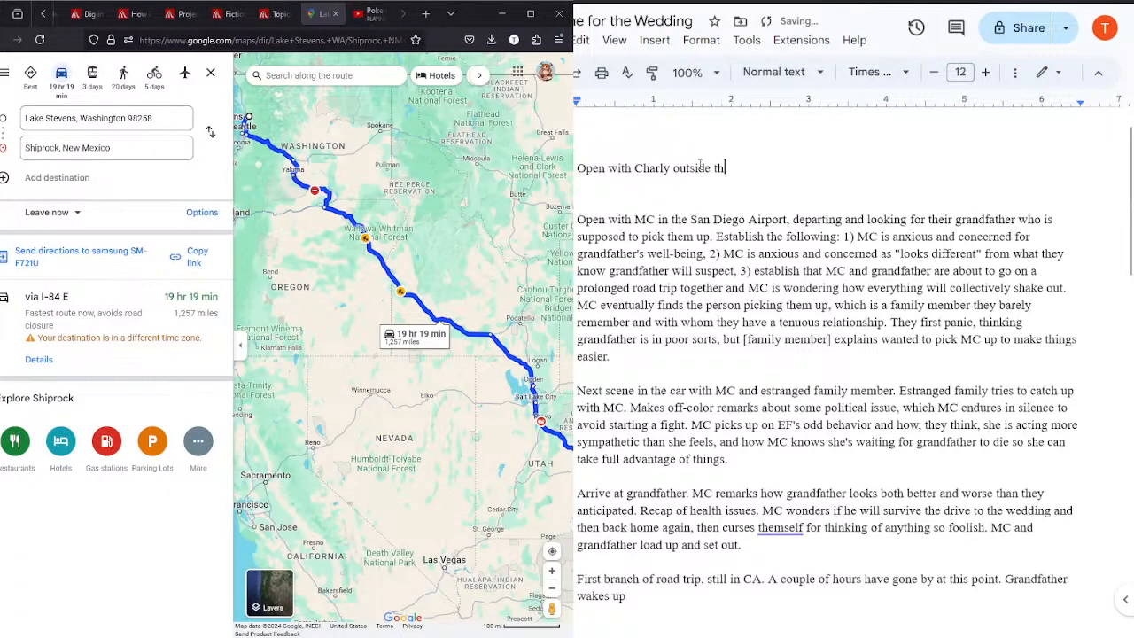
{"action": "type", "text": "grandfather's house in Shiprock, New Mexico."}
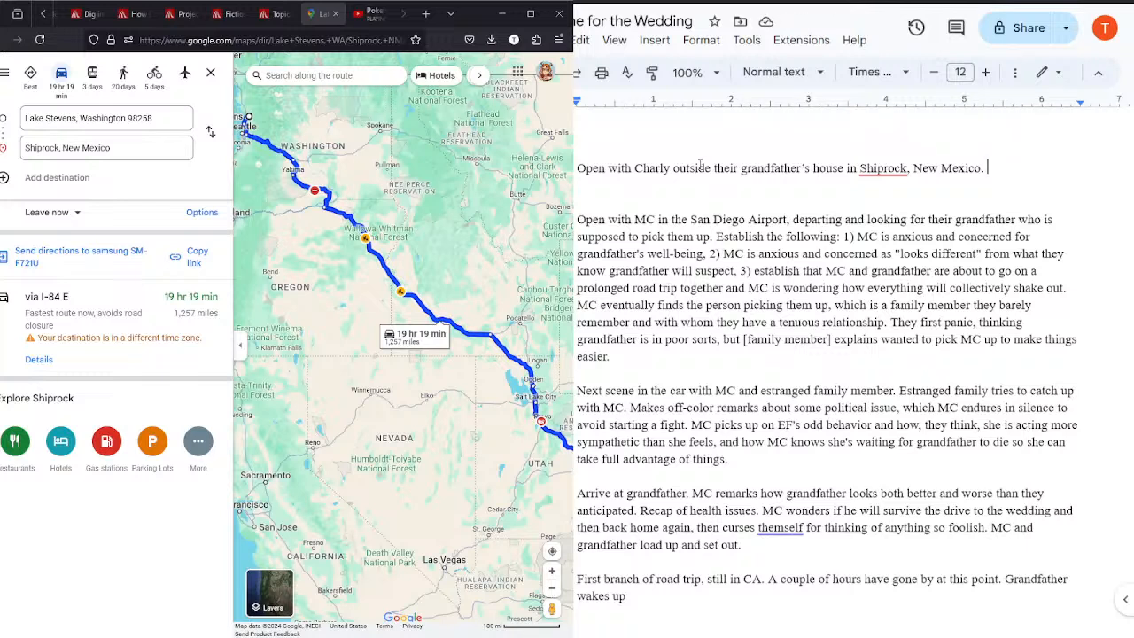
{"action": "left_click", "coordinate": [372, 13]}
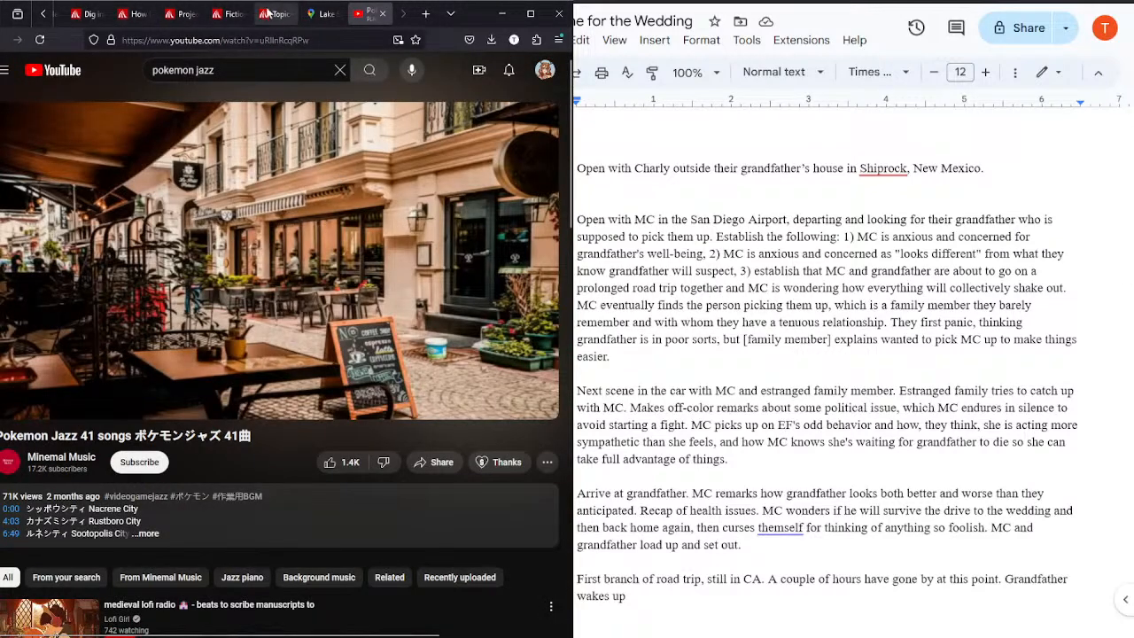
{"action": "left_click", "coordinate": [322, 15]}
{"action": "left_click", "coordinate": [1001, 166]}
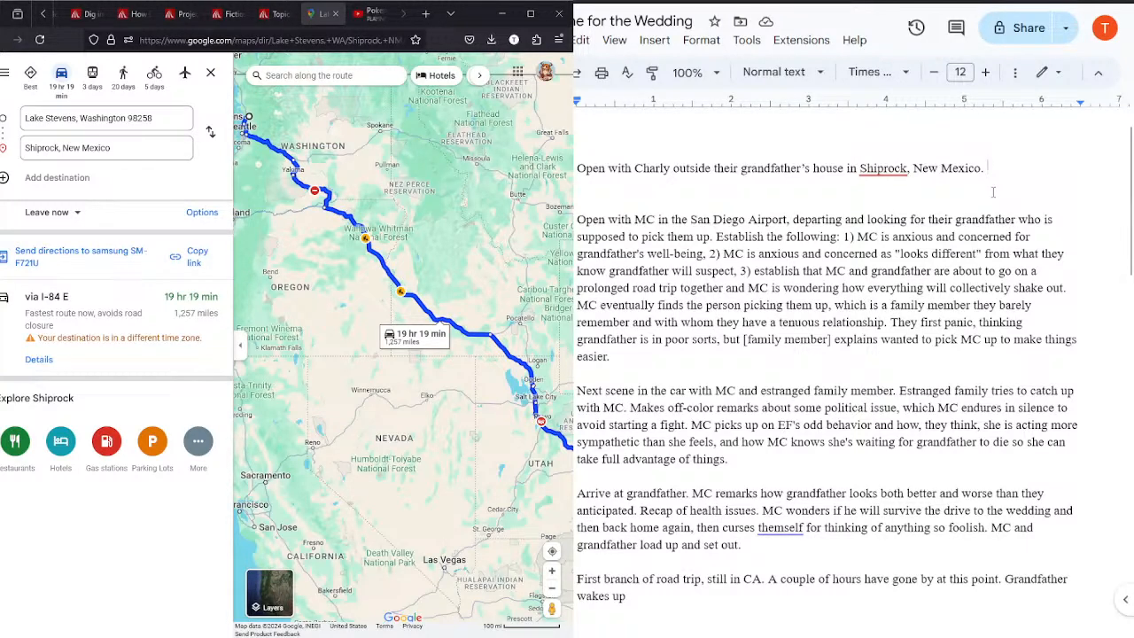
Step: Copy the entire story plan document and paste it at the end of the In Time for the Wedding document
{"action": "key", "text": "ctrl+Tab"}
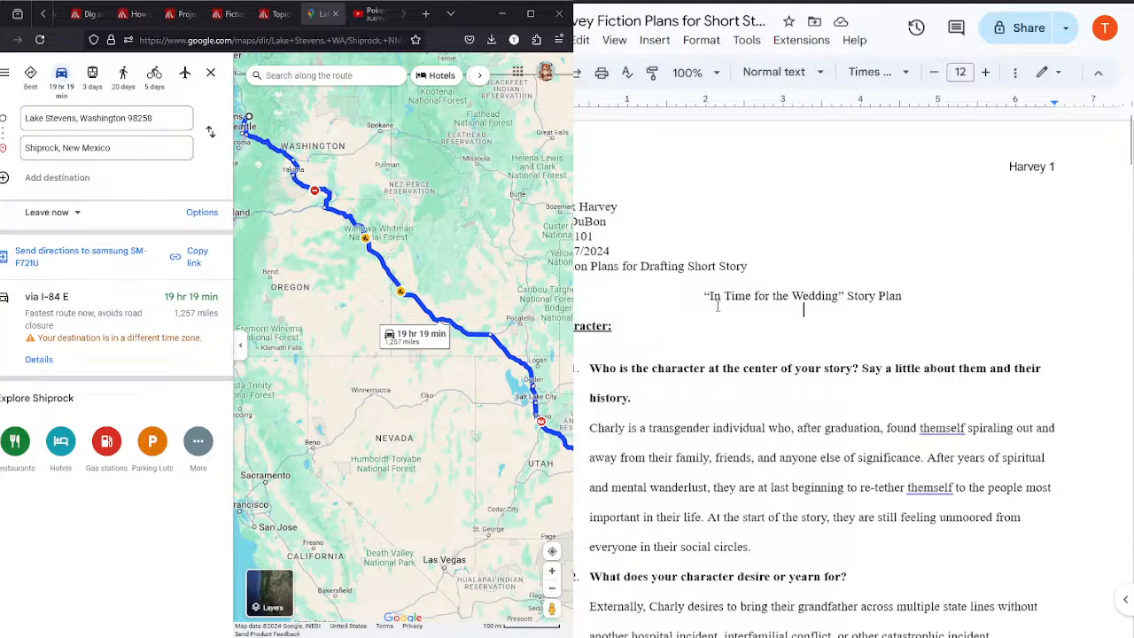
{"action": "key", "text": "ctrl+a"}
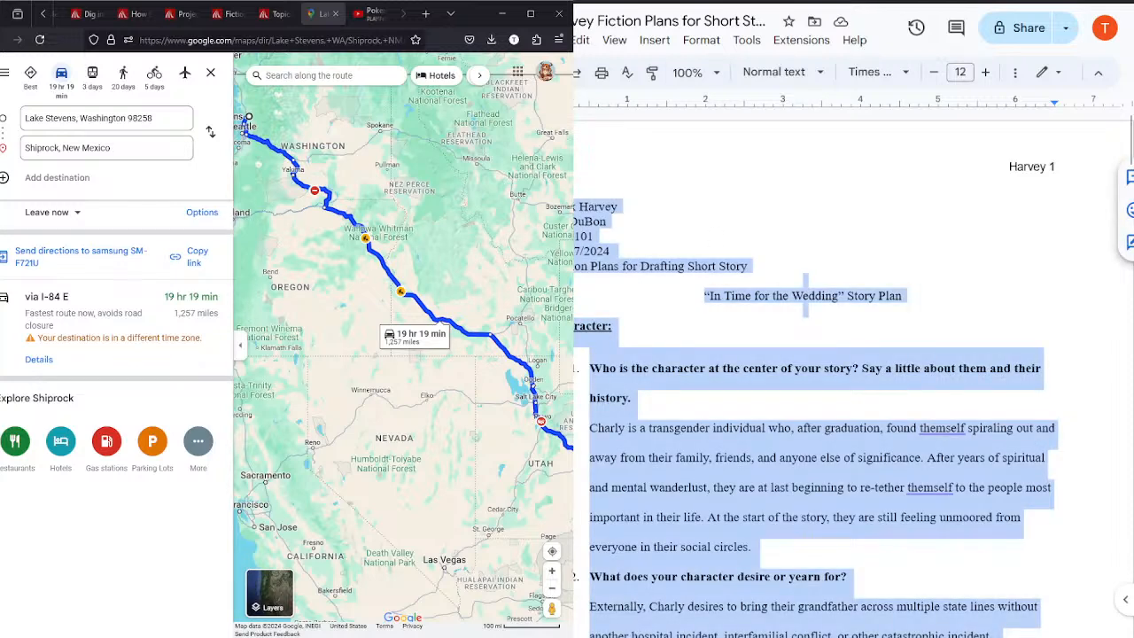
{"action": "key", "text": "ctrl+Tab"}
{"action": "key", "text": "ctrl+End"}
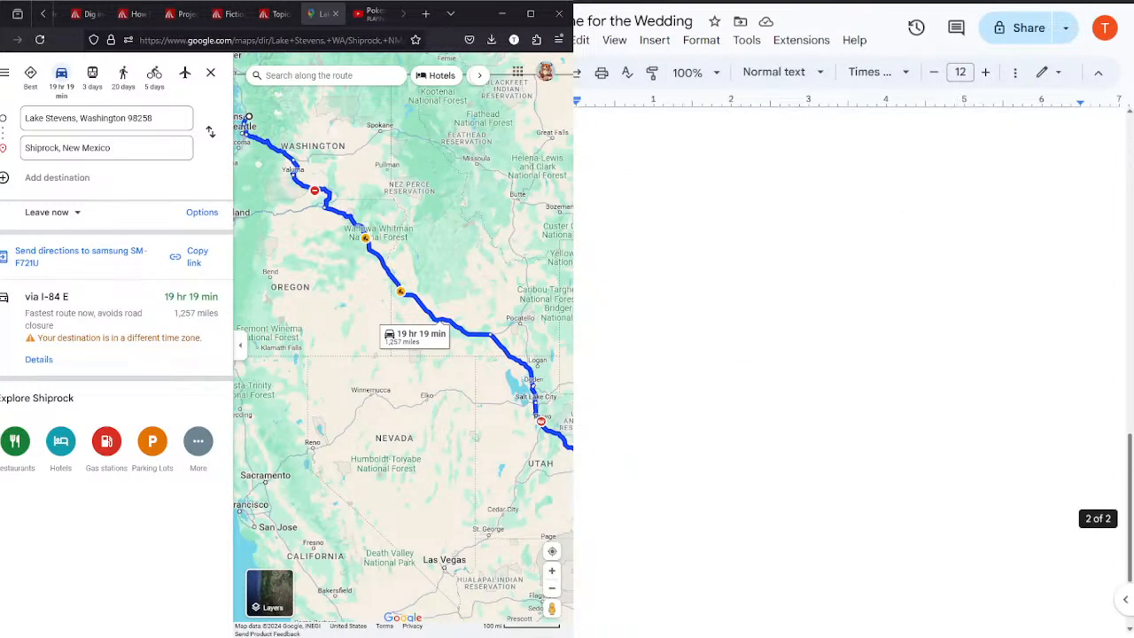
{"action": "key", "text": "Return"}
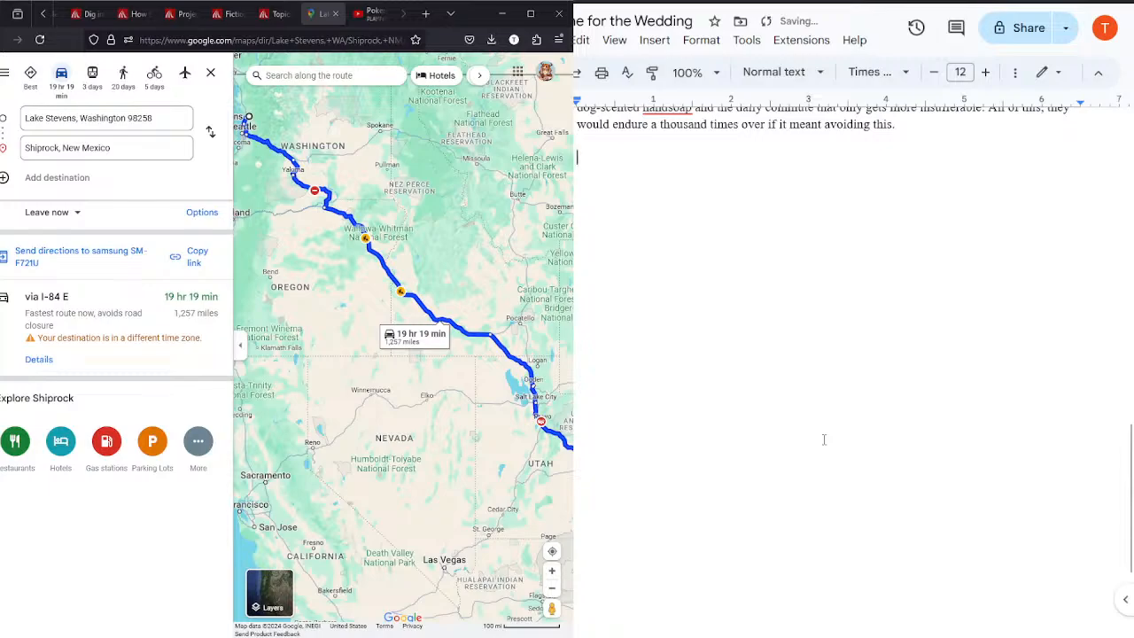
{"action": "key", "text": "ctrl+v"}
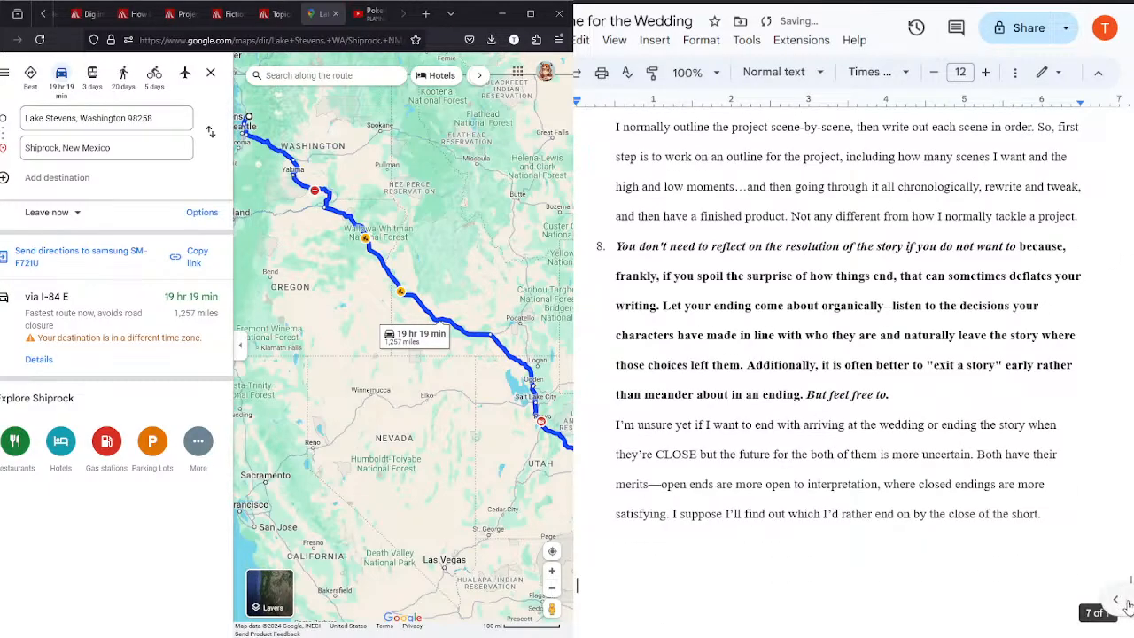
Step: Delete the pasted plan's assignment heading and title lines above the Character section
{"action": "left_click_drag", "start_coordinate": [1128, 586], "coordinate": [1091, 205]}
{"action": "left_click_drag", "start_coordinate": [929, 392], "coordinate": [584, 284]}
{"action": "key", "text": "BackSpace"}
{"action": "key", "text": "BackSpace"}
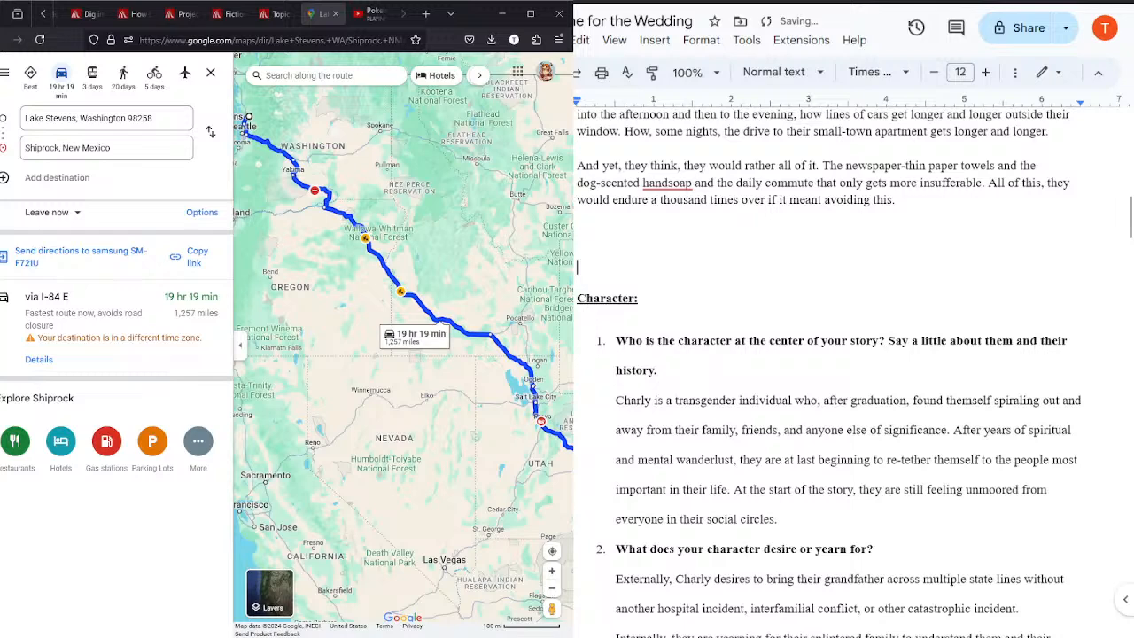
Step: Go back to the start of the In Time for the Wedding document and add two blank lines after the new opening sentence
{"action": "left_click", "coordinate": [1123, 219]}
{"action": "left_click_drag", "start_coordinate": [1131, 225], "coordinate": [1130, 198]}
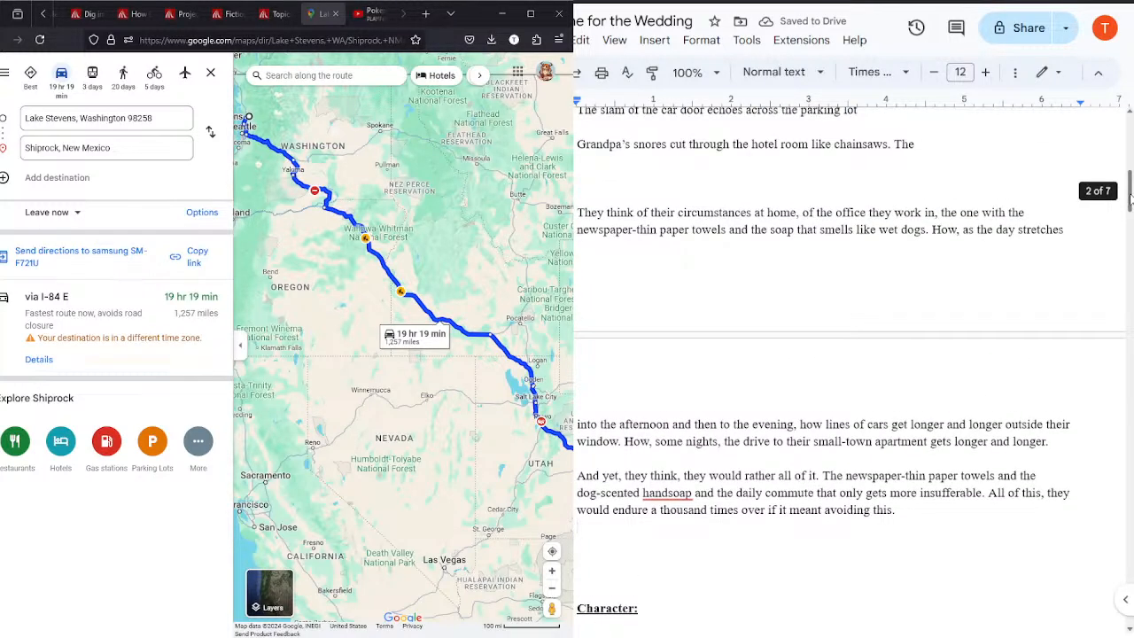
{"action": "scroll", "coordinate": [1130, 198], "scroll_direction": "down", "scroll_amount": 3}
{"action": "left_click_drag", "start_coordinate": [958, 223], "coordinate": [577, 190]}
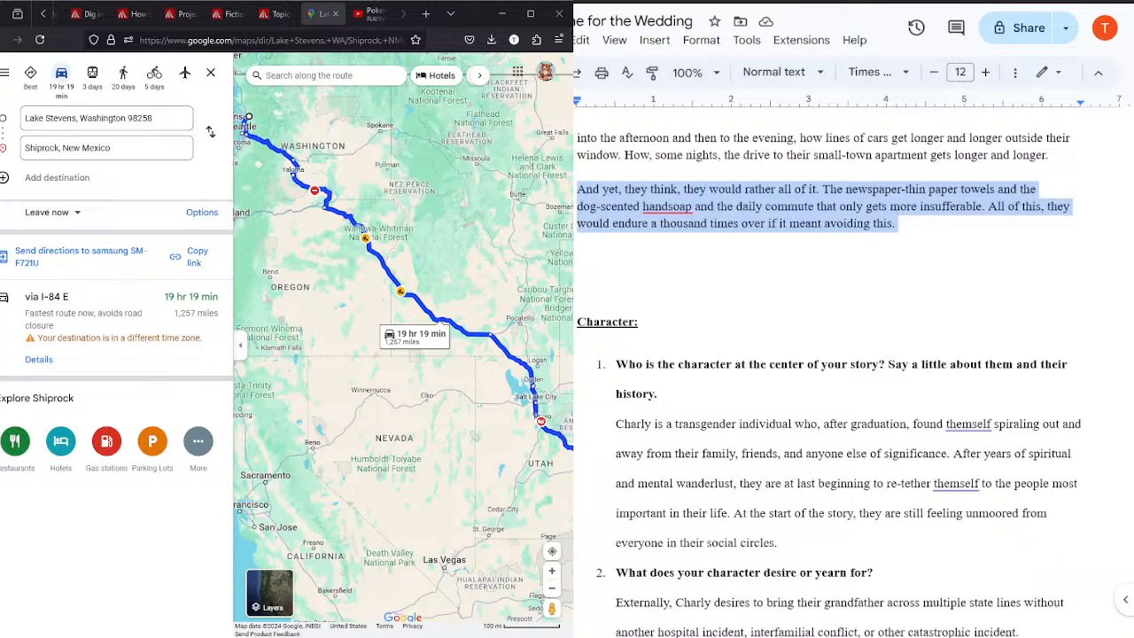
{"action": "left_click", "coordinate": [964, 222]}
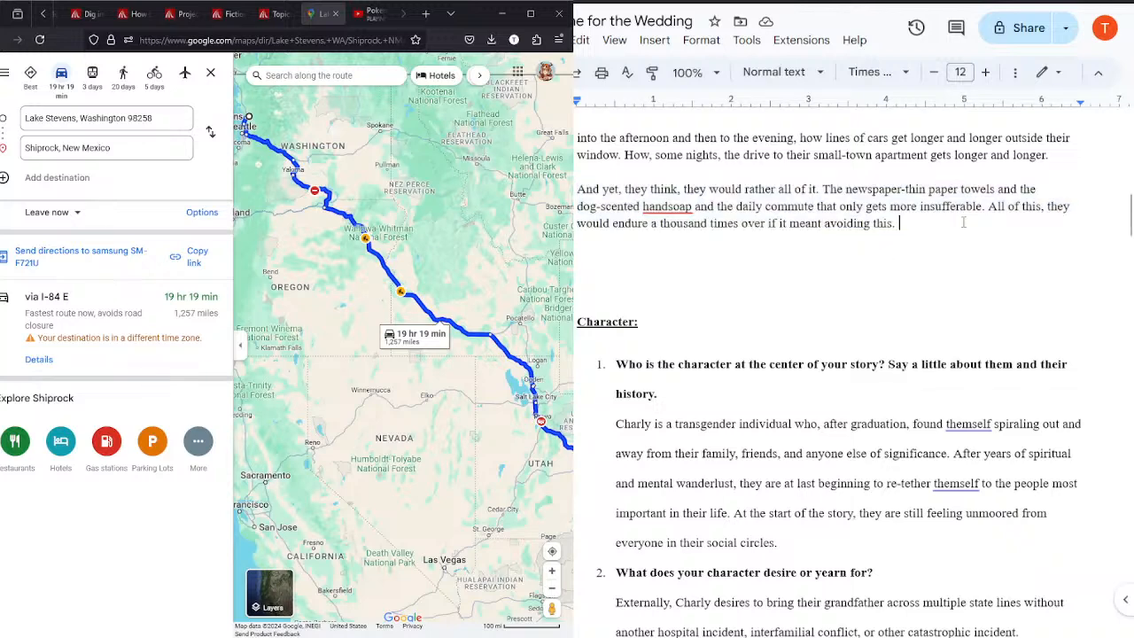
{"action": "left_click_drag", "start_coordinate": [1130, 222], "coordinate": [1114, 147]}
{"action": "left_click", "coordinate": [1005, 149]}
{"action": "key", "text": "ctrl+a"}
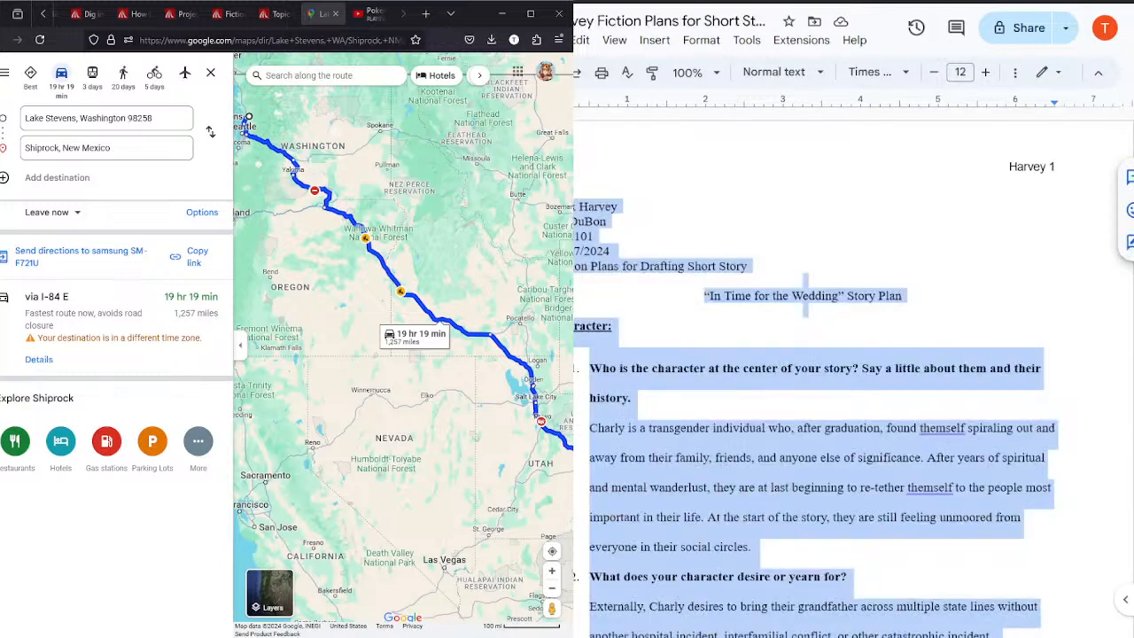
{"action": "left_click", "coordinate": [909, 2]}
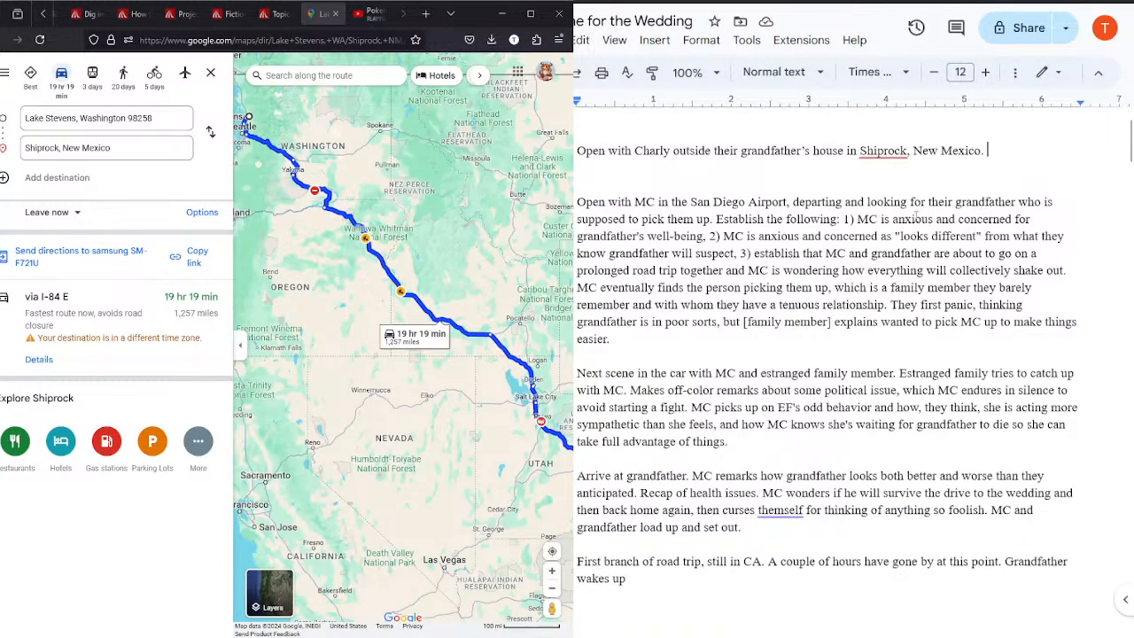
{"action": "key", "text": "Return"}
{"action": "key", "text": "Return"}
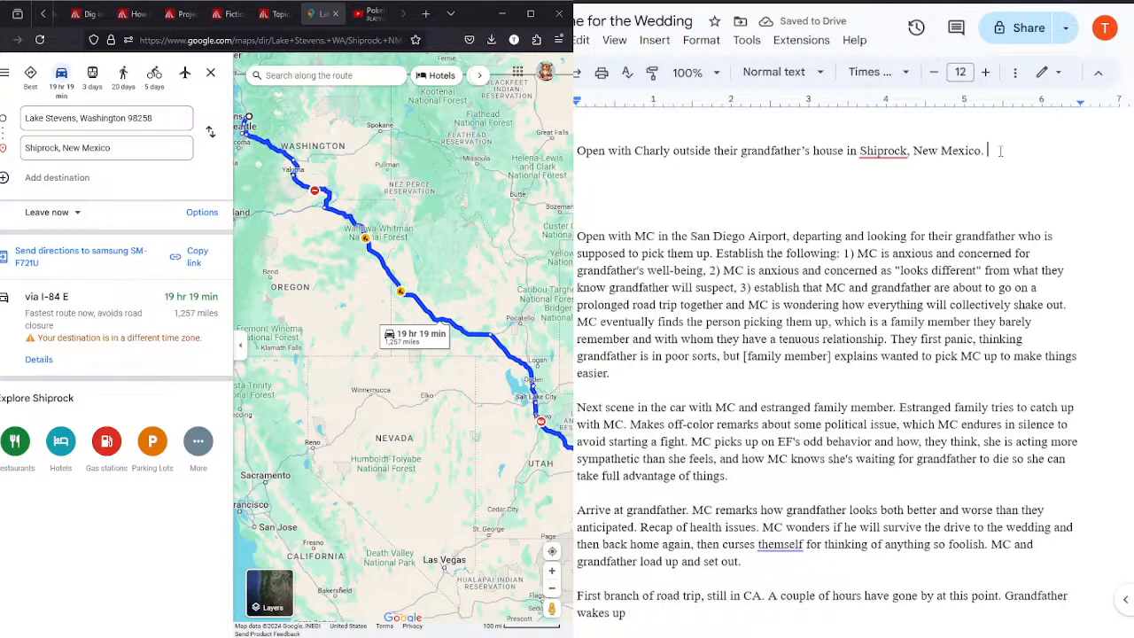
Step: Insert "leaning against their car" after "Charly" in the new opening sentence
{"action": "left_click", "coordinate": [674, 152]}
{"action": "type", "text": "leaning against their car"}
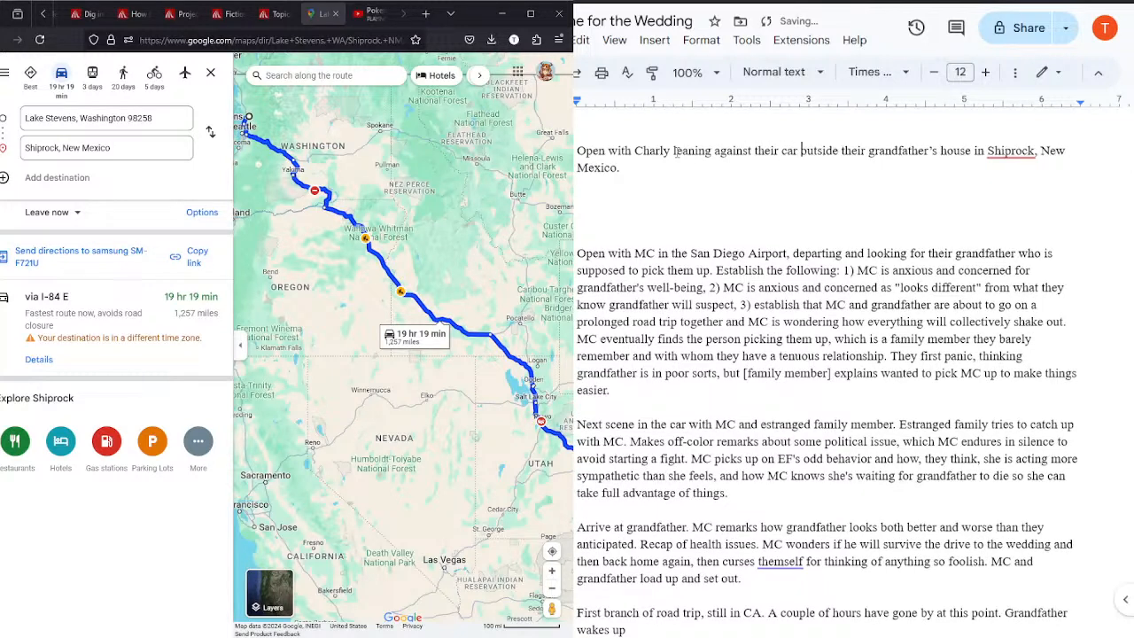
Step: After the Shiprock sentence, start a second one with "Establish two things as they wait:"
{"action": "left_click", "coordinate": [633, 170]}
{"action": "type", "text": "Establi"}
{"action": "type", "text": "sh two "}
{"action": "type", "text": "thing"}
{"action": "type", "text": "as"}
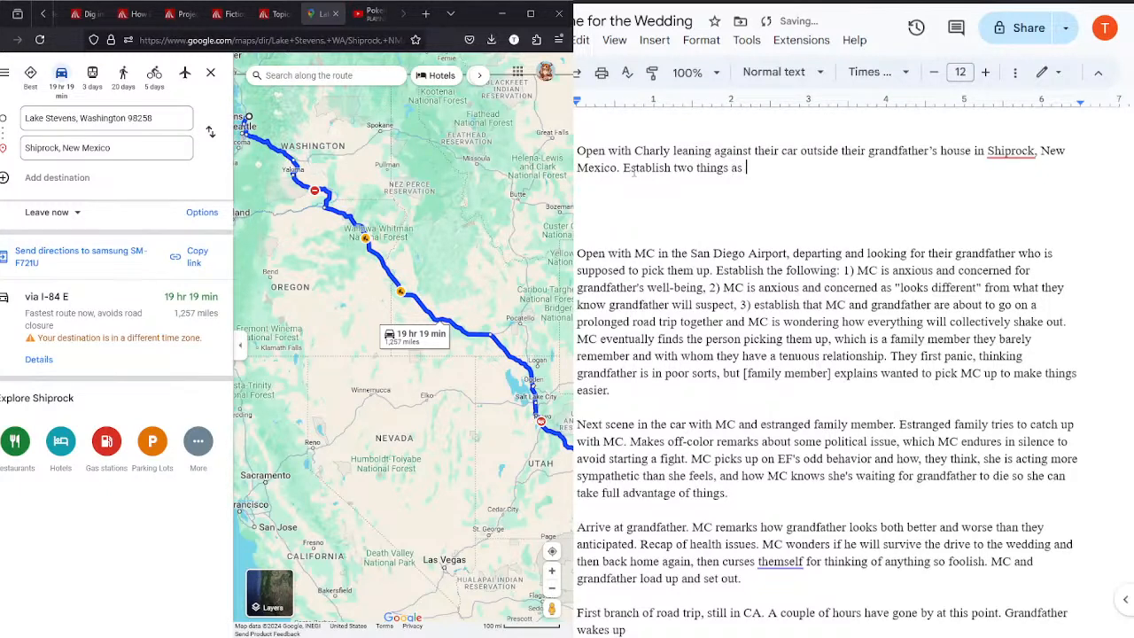
{"action": "type", "text": " they wait: 1) Charly is "}
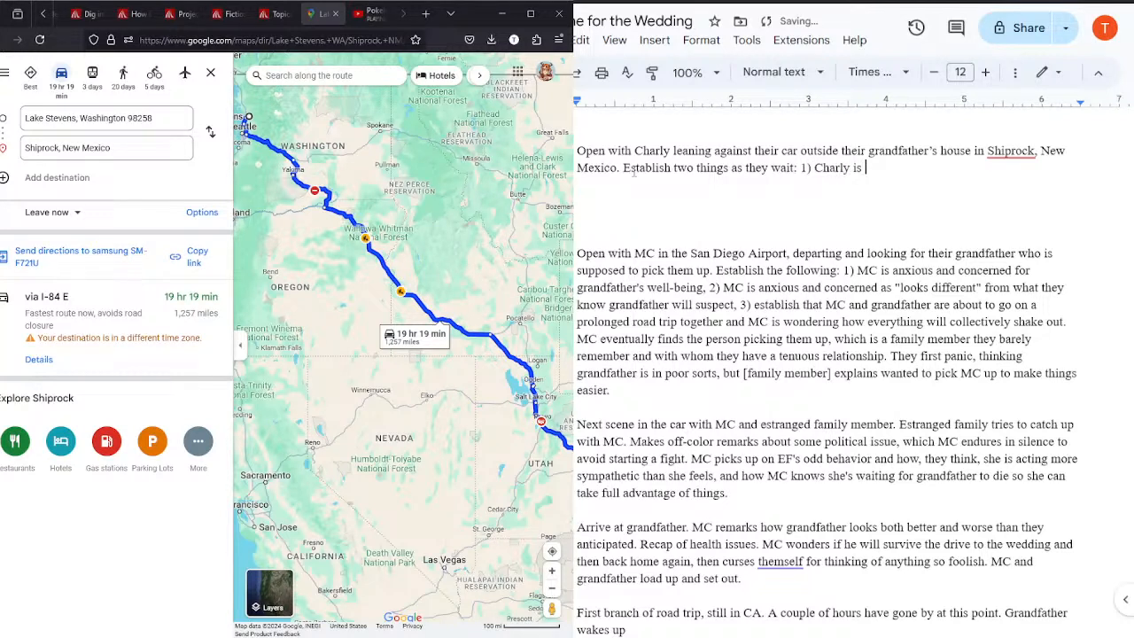
{"action": "type", "text": "anxiety-riddled regar"}
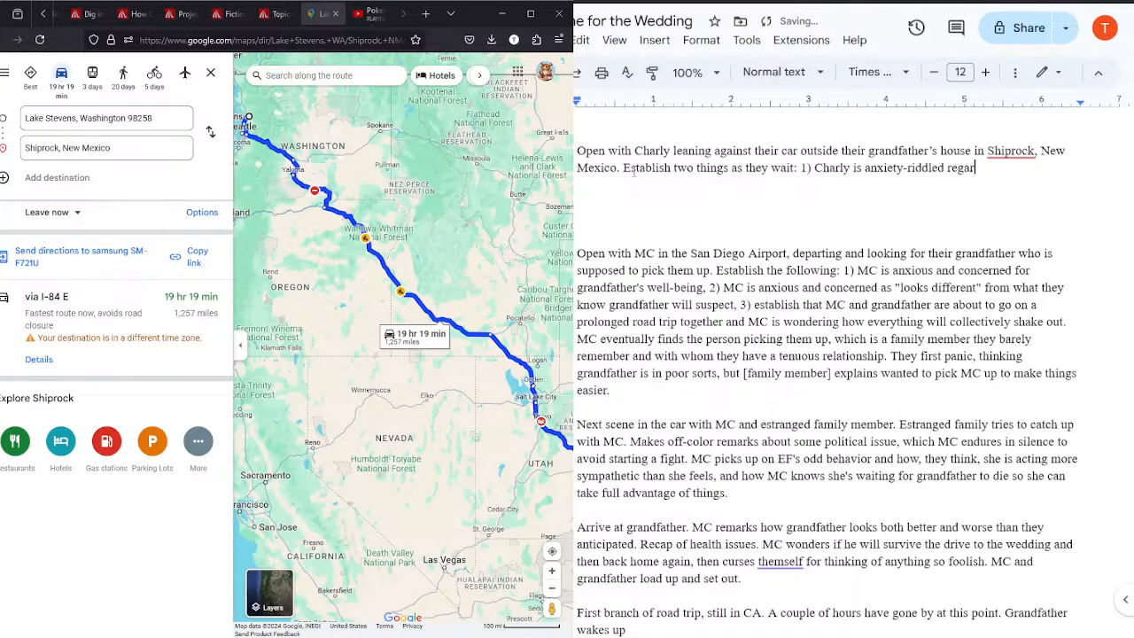
{"action": "type", "text": "ding their grandfath"}
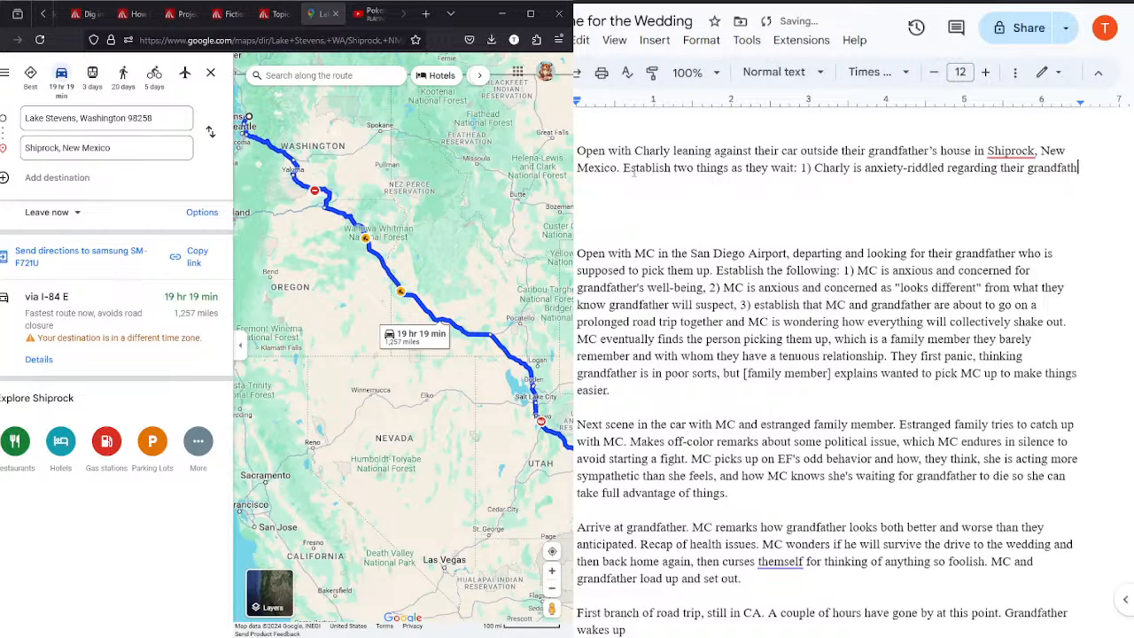
{"action": "type", "text": "er's well-being."}
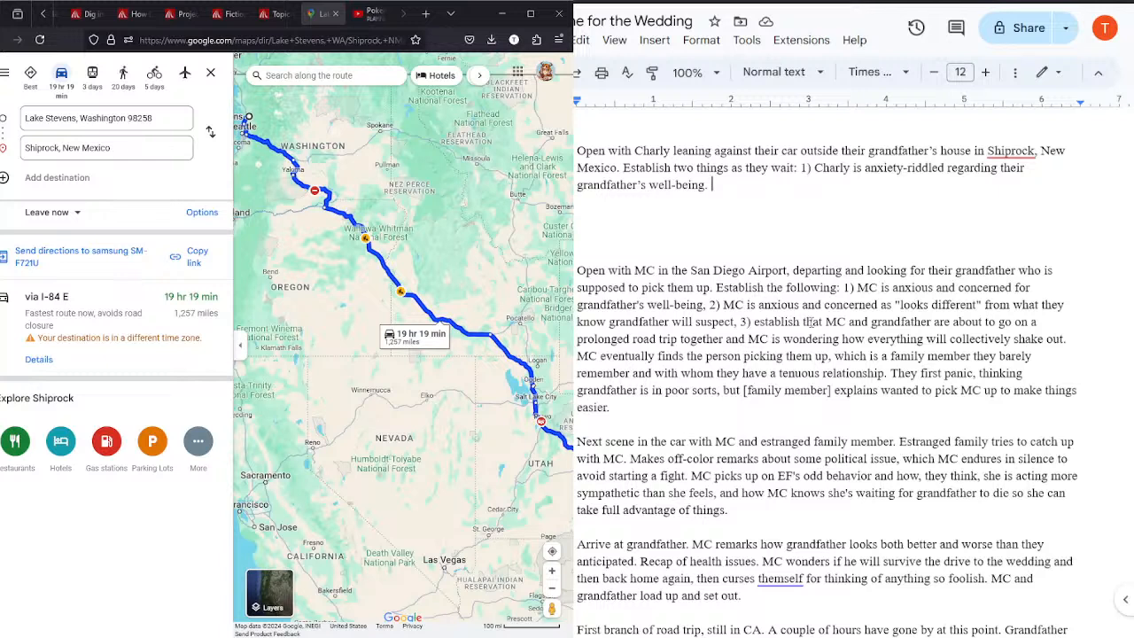
Step: Replace the period after "well-being" with a comma and start the second point with "2)"
{"action": "key", "text": "BackSpace"}
{"action": "key", "text": "BackSpace"}
{"action": "type", "text": ", 2)"}
{"action": "left_click", "coordinate": [372, 13]}
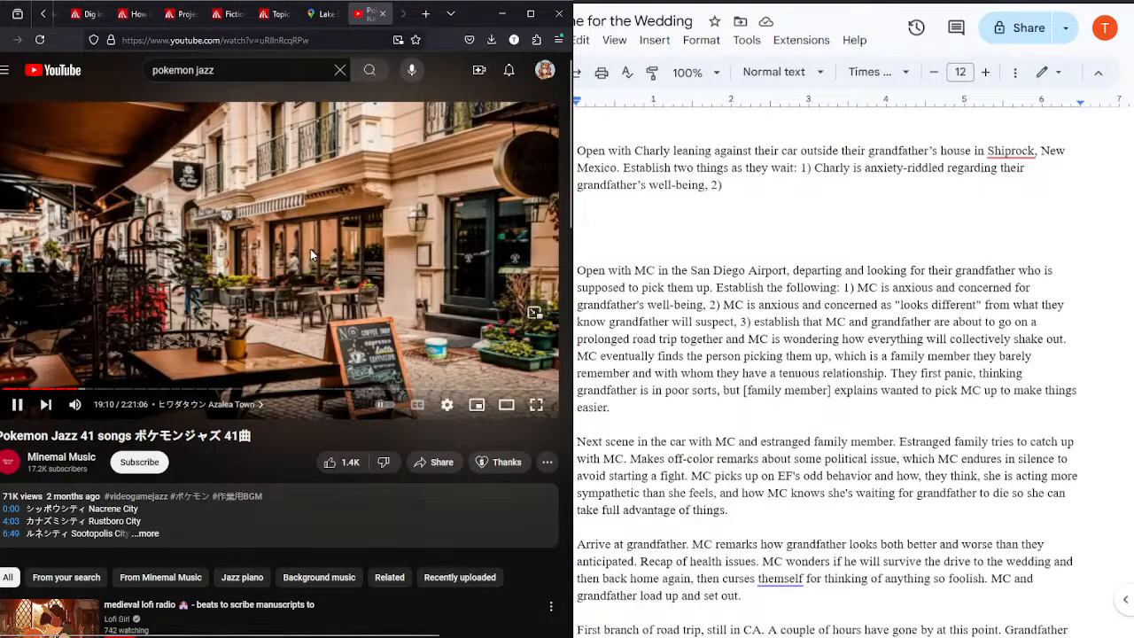
{"action": "left_click", "coordinate": [326, 15]}
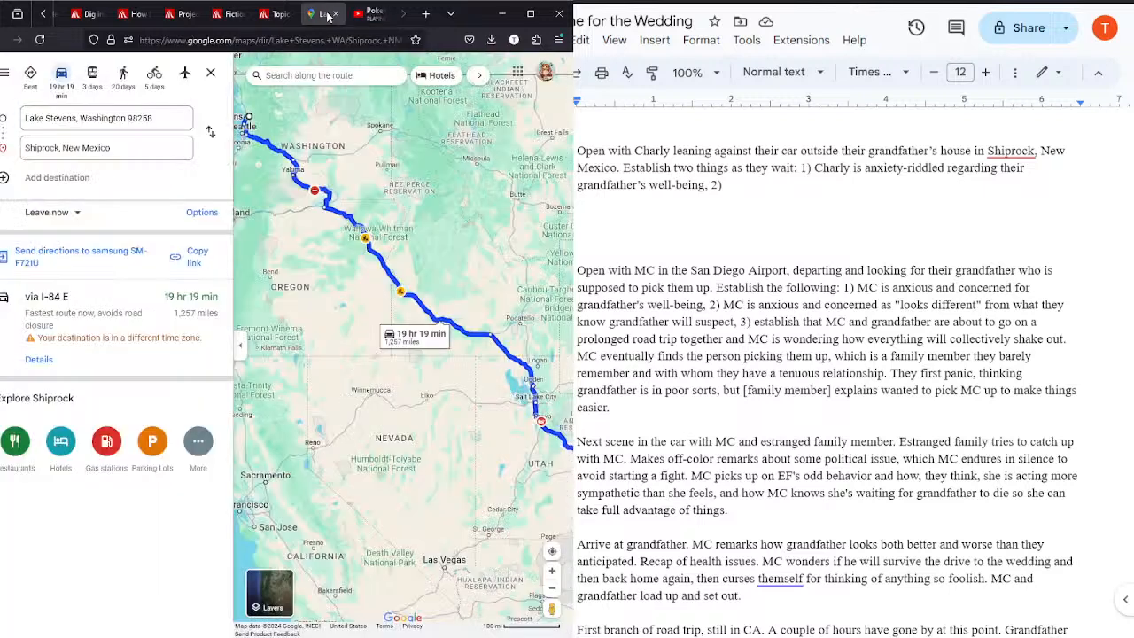
{"action": "left_click", "coordinate": [796, 190]}
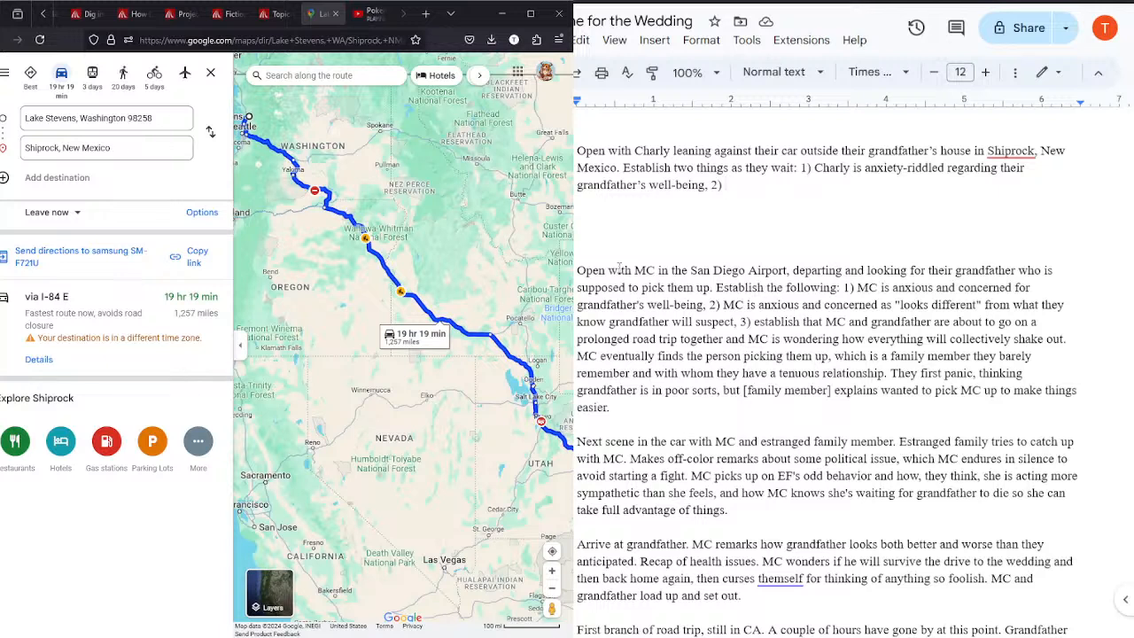
Step: Write "Charly is anxious because their appearance" as the start of the second point's text
{"action": "type", "text": "Charly is anxious be"}
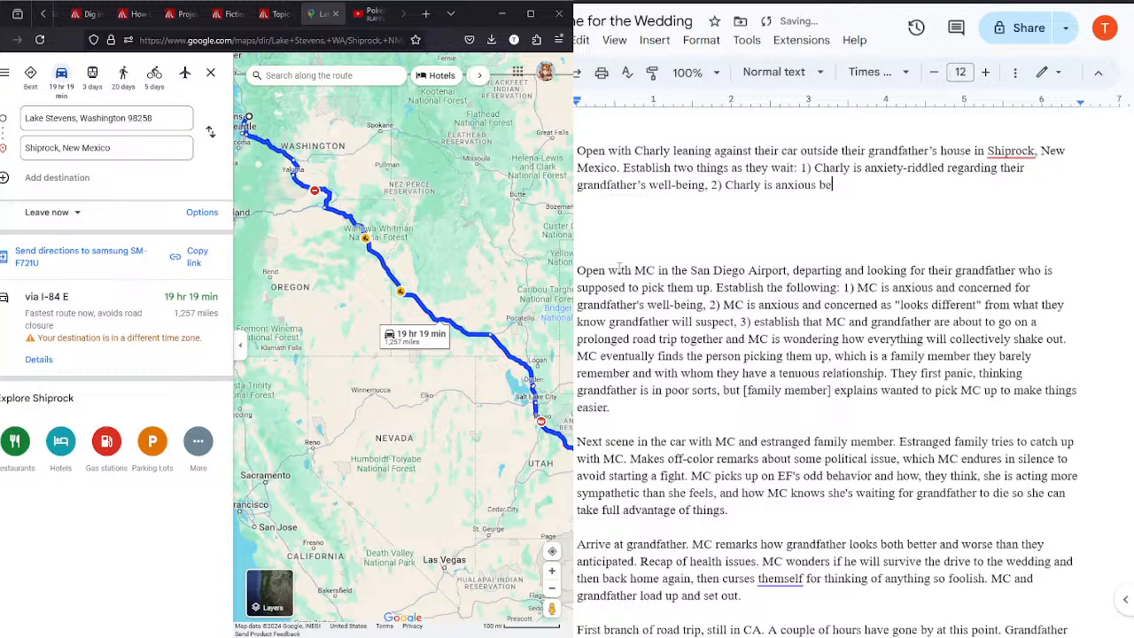
{"action": "type", "text": "cause their apprearance"}
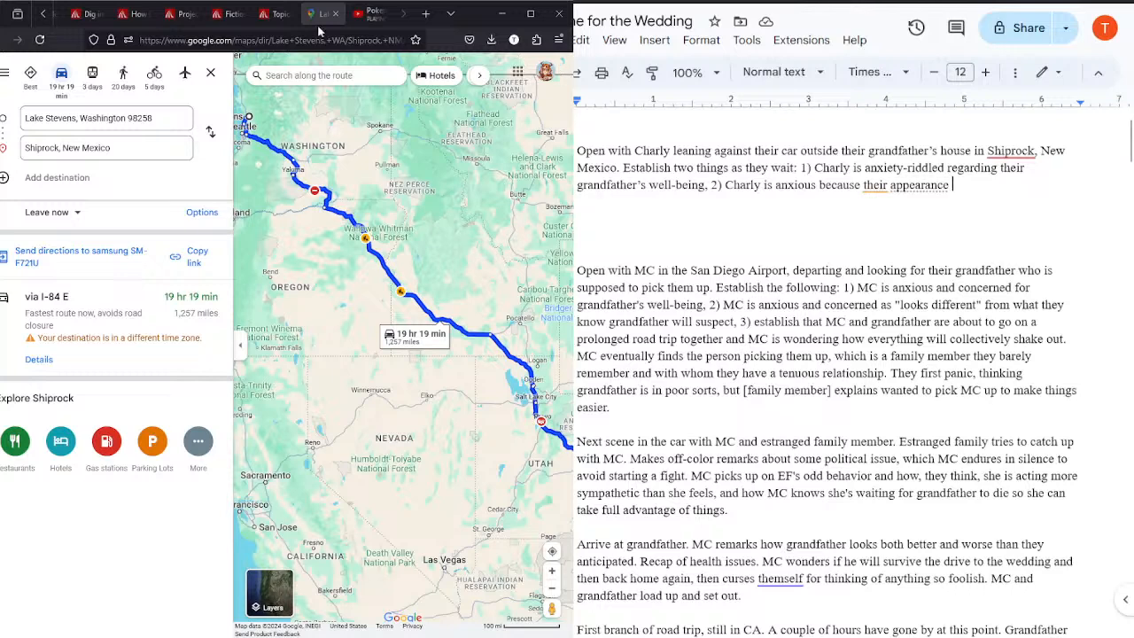
Step: Bring up the Fiction Story: First Draft assignment page alongside the outline
{"action": "left_click", "coordinate": [274, 16]}
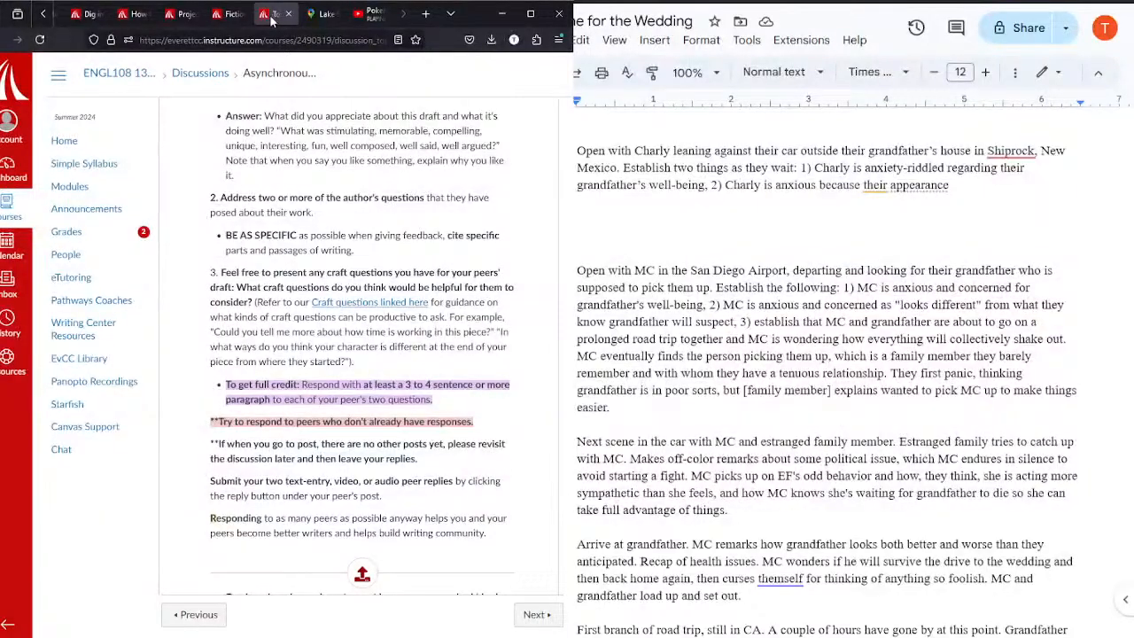
{"action": "left_click", "coordinate": [229, 15]}
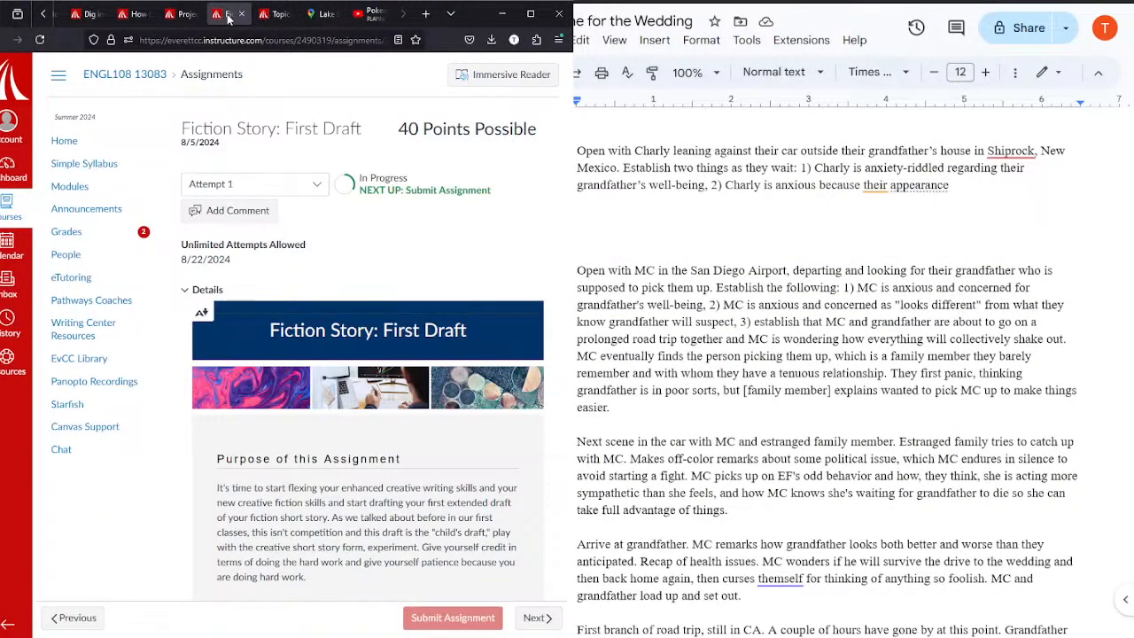
Step: Read the first-draft assignment instructions on page length, craft questions and title tips
{"action": "key", "text": "Down"}
{"action": "key", "text": "Down"}
{"action": "key", "text": "Down"}
{"action": "key", "text": "Down"}
{"action": "key", "text": "Down"}
{"action": "key", "text": "Down"}
{"action": "key", "text": "Down"}
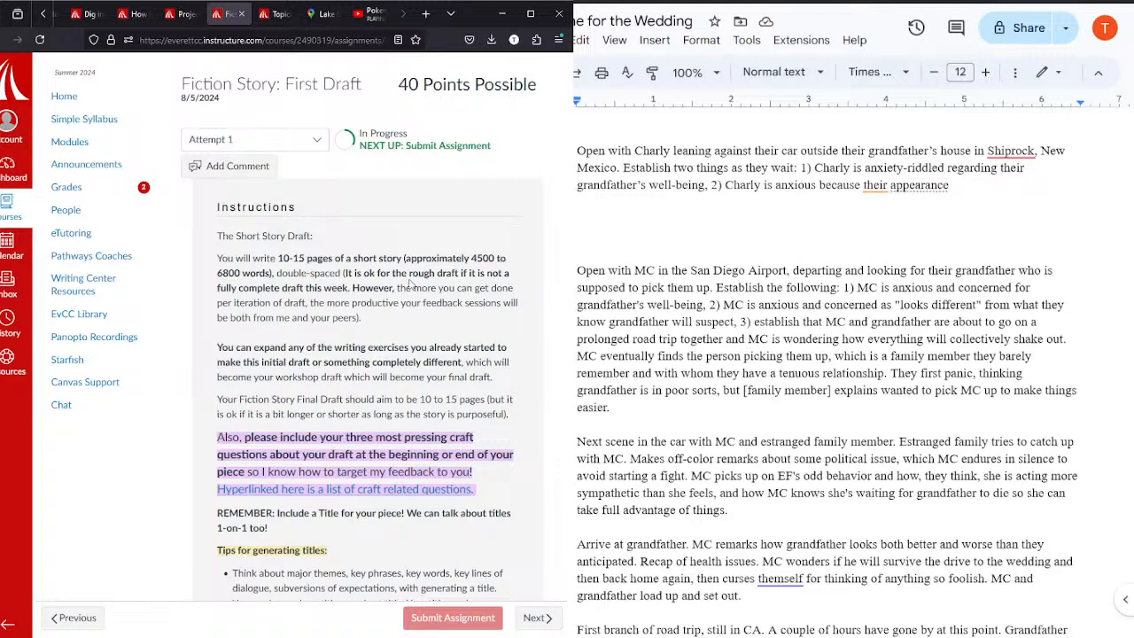
{"action": "scroll", "coordinate": [410, 282], "scroll_direction": "down", "scroll_amount": 2}
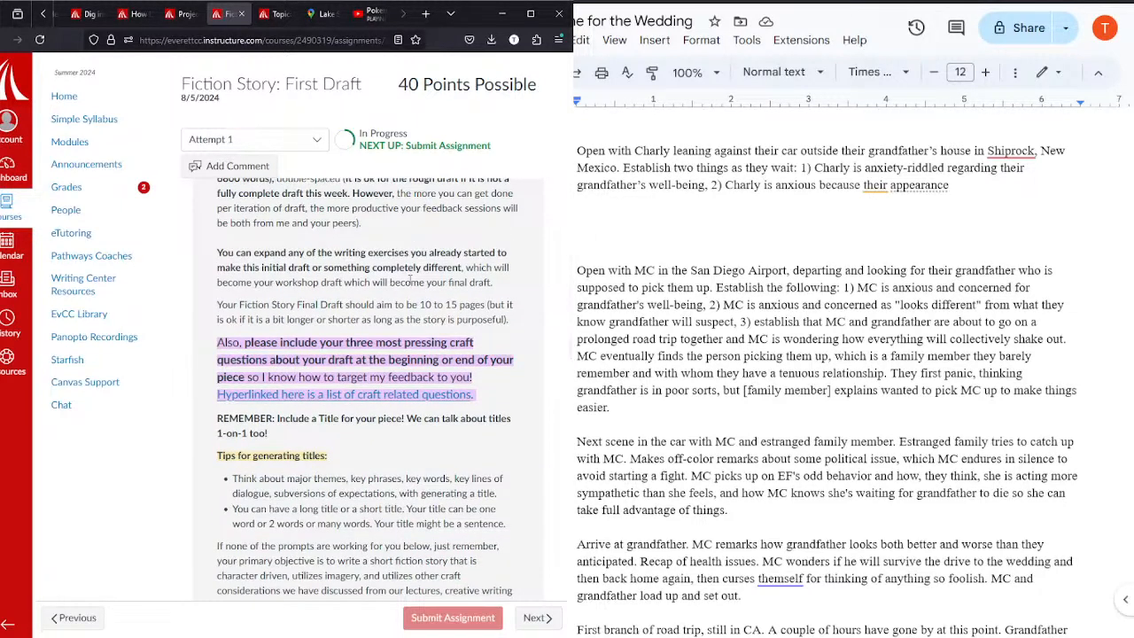
{"action": "scroll", "coordinate": [410, 282], "scroll_direction": "down", "scroll_amount": 1}
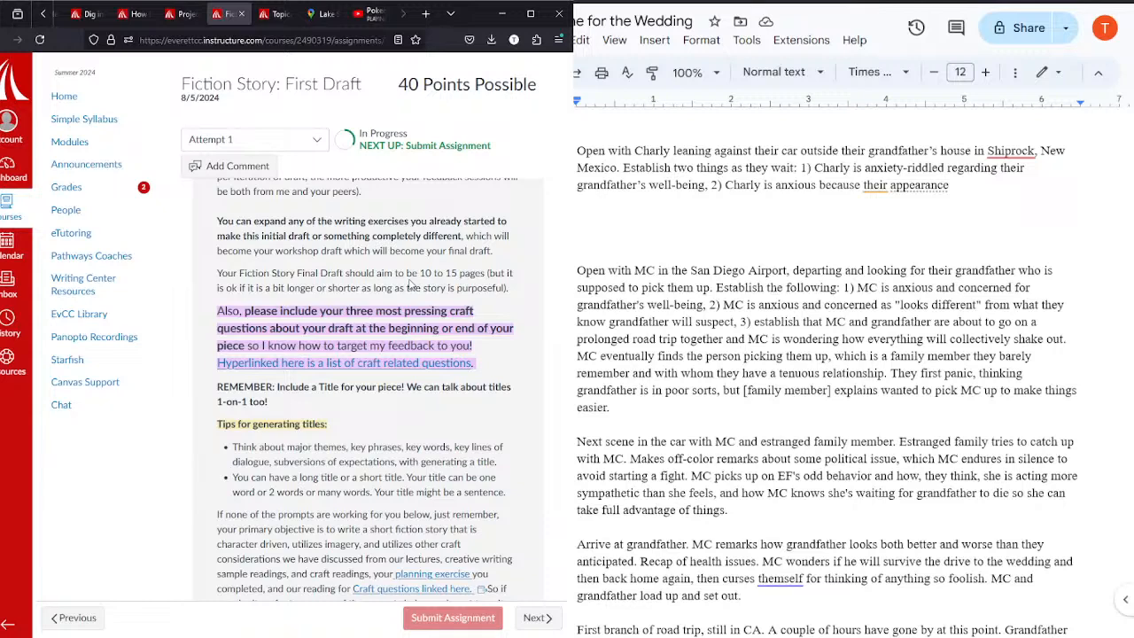
Step: Open the outline's word count and turn on the option to display it while typing
{"action": "left_click", "coordinate": [607, 301]}
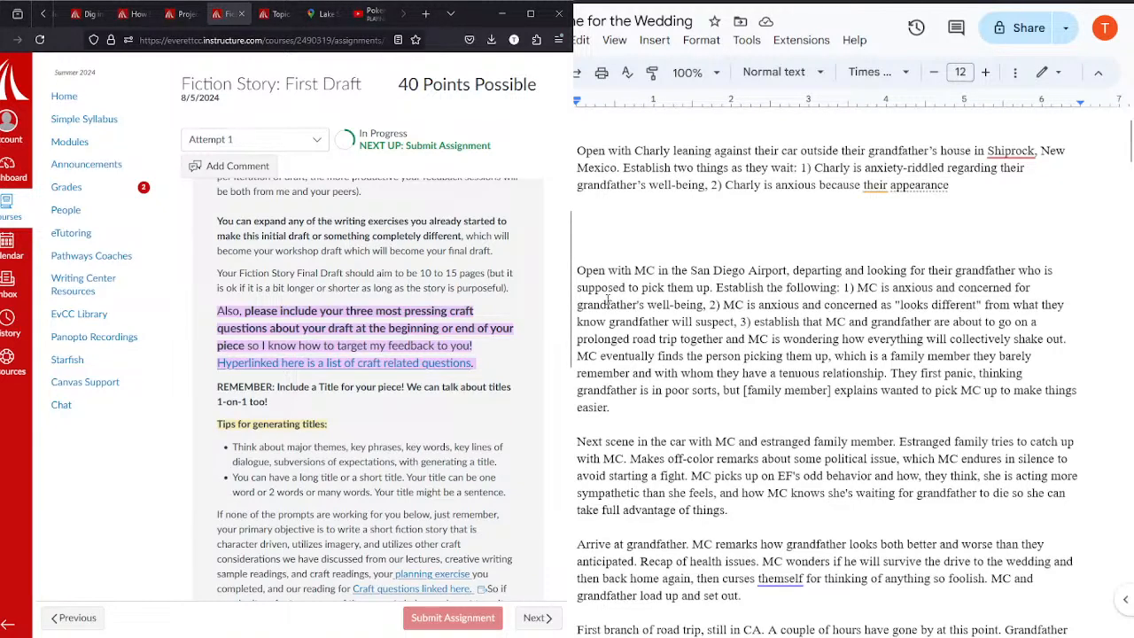
{"action": "key", "text": "ctrl+shift+c"}
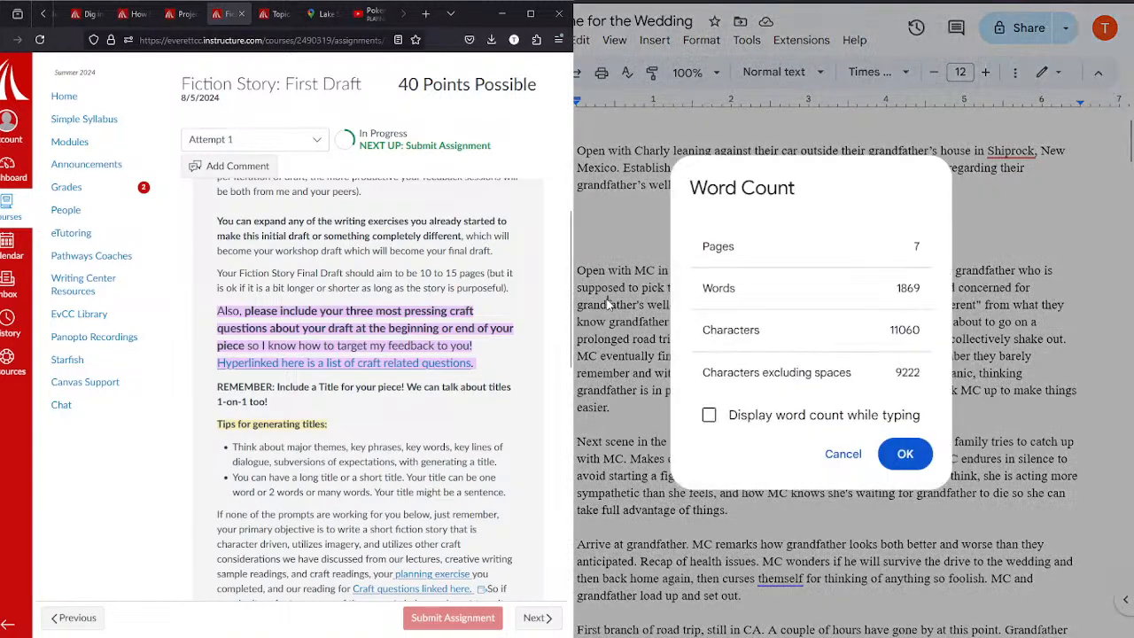
{"action": "left_click", "coordinate": [708, 417]}
{"action": "left_click", "coordinate": [903, 453]}
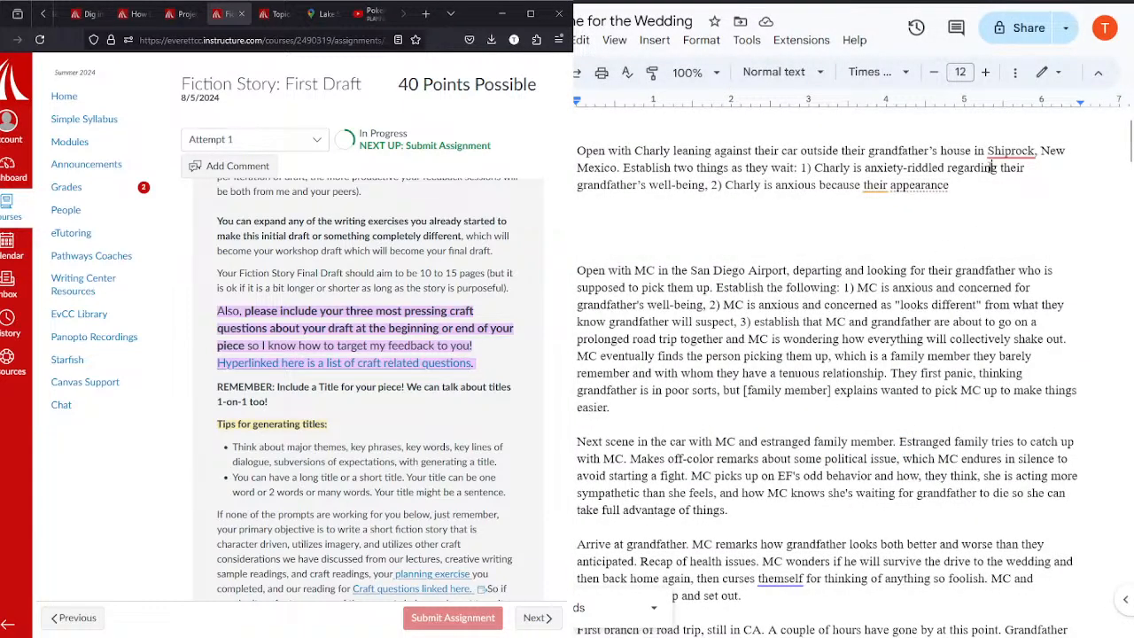
Step: Complete the second point with "is a lot different to what they know their grandfather remembers of them."
{"action": "type", "text": "is a lot "}
{"action": "type", "text": "different t"}
{"action": "type", "text": "o what they k"}
{"action": "type", "text": "now their gra"}
{"action": "type", "text": "ndfather reme"}
{"action": "type", "text": "mbers of them."}
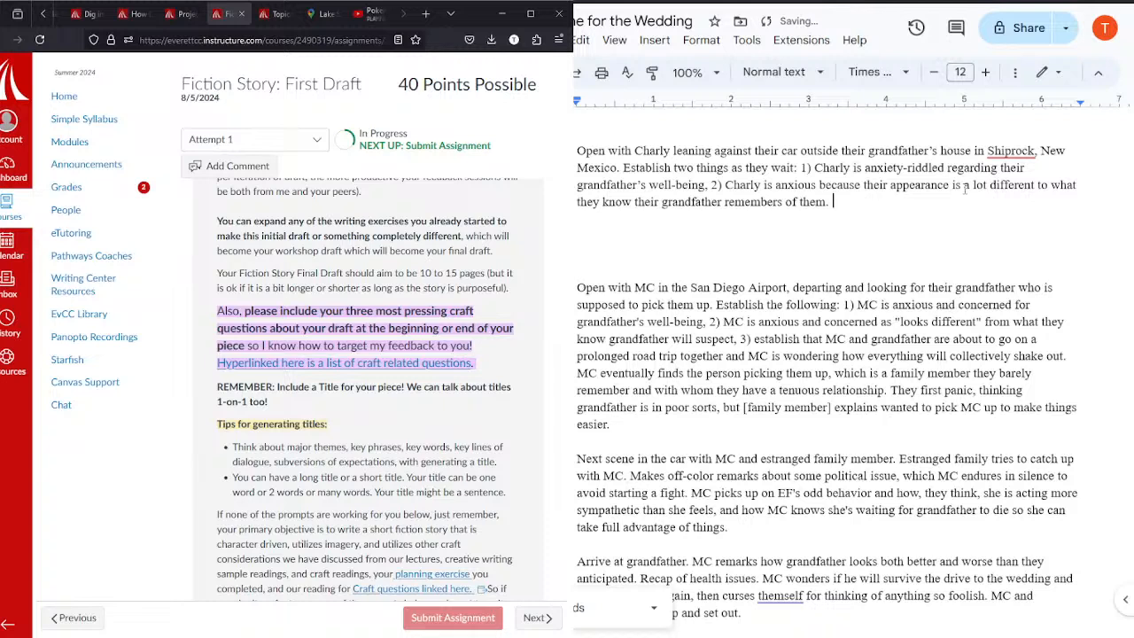
Step: Replace the period after "remembers of them" with an em dash
{"action": "key", "text": "BackSpace"}
{"action": "key", "text": "BackSpace"}
{"action": "type", "text": "--"}
{"action": "type", "text": "..."}
{"action": "left_click", "coordinate": [739, 261]}
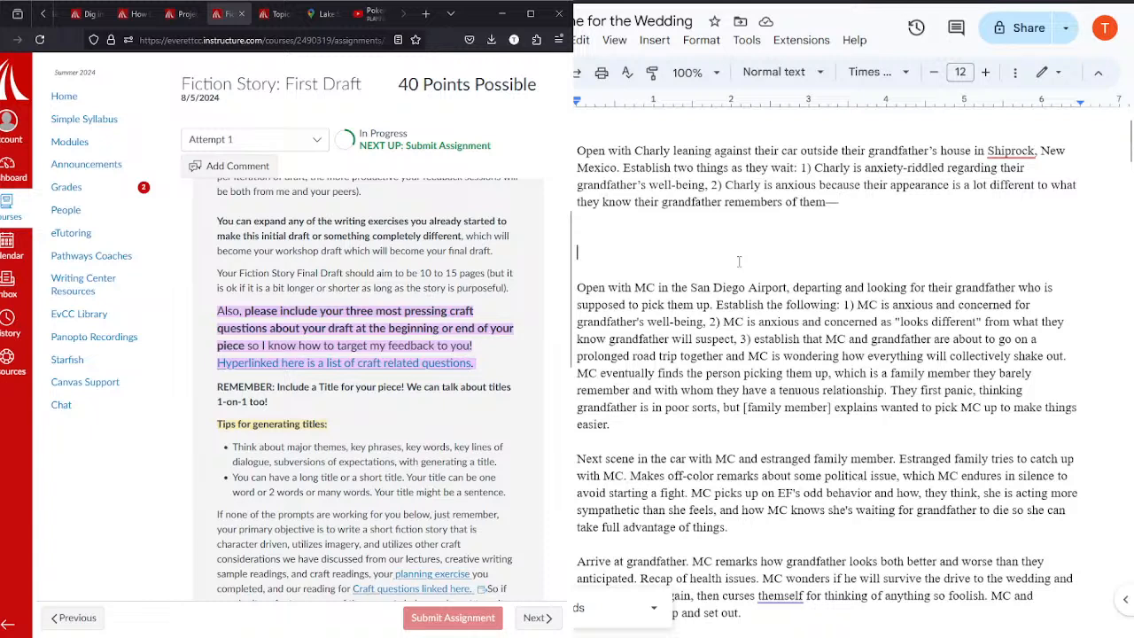
Step: Continue the second point after the dash with "given the fact they are transgender,"
{"action": "left_click", "coordinate": [884, 206]}
{"action": "type", "text": "given the fact they are transgenc"}
{"action": "key", "text": "BackSpace"}
{"action": "type", "text": "der."}
{"action": "key", "text": "BackSpace"}
{"action": "key", "text": "BackSpace"}
{"action": "type", "text": ", "}
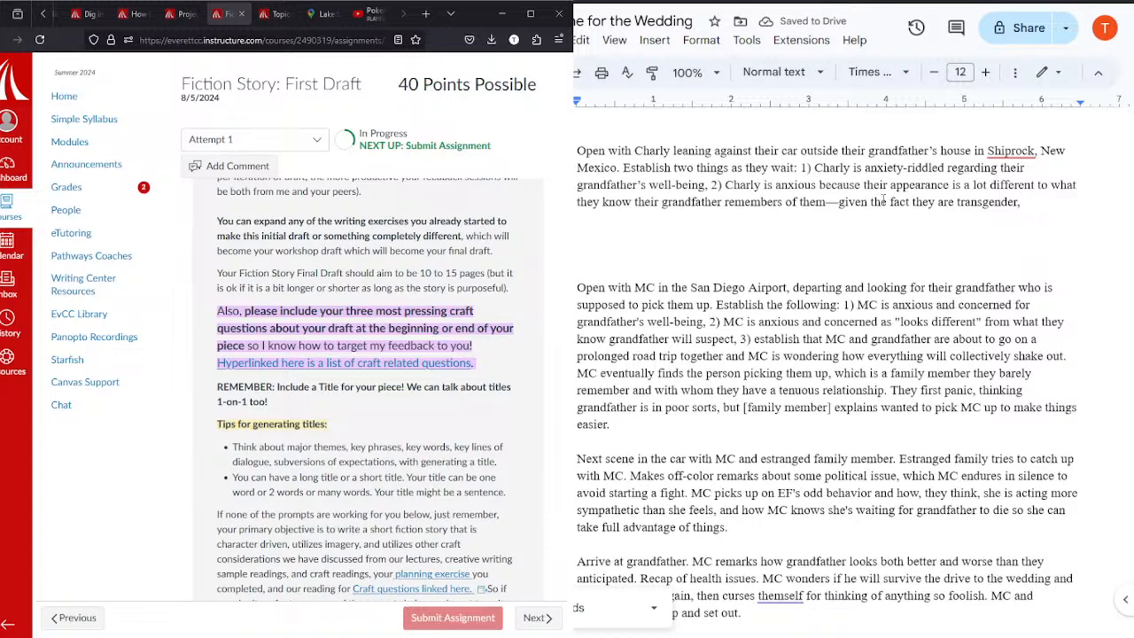
{"action": "type", "text": "3)"}
Step: Start a third point with "3)" and change "two things" to "three things" in the opening paragraph
{"action": "double_click", "coordinate": [693, 168]}
{"action": "type", "text": "three"}
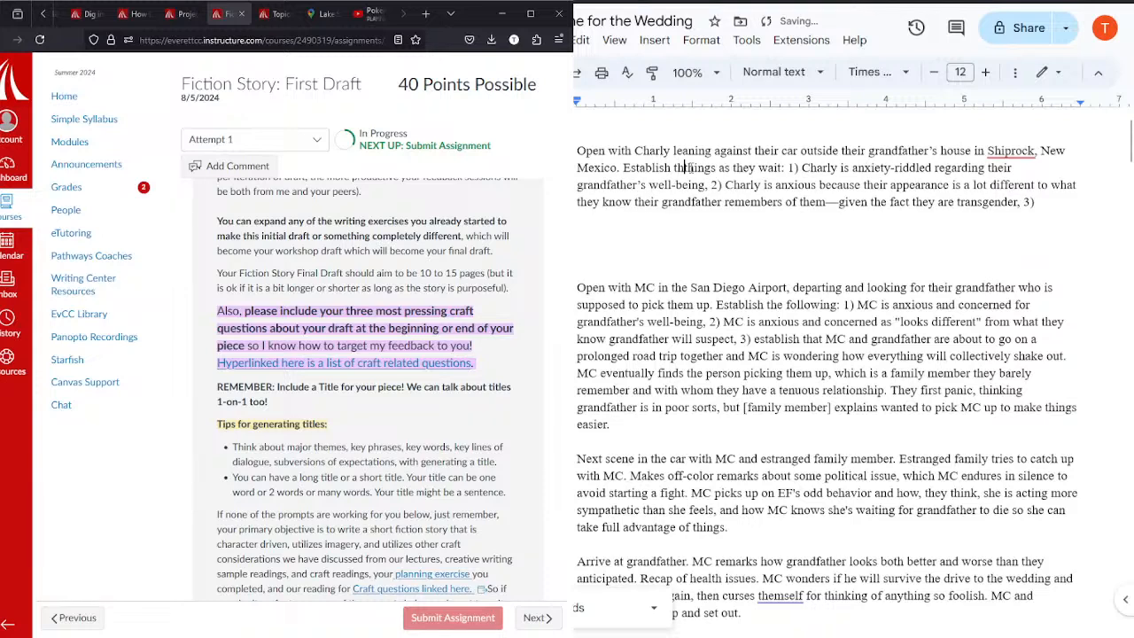
Step: Write "that Charly and their grandfather Walter are about to go on a prolonged" as the start of the third point's text
{"action": "left_click", "coordinate": [1052, 203]}
{"action": "type", "text": "that Charl"}
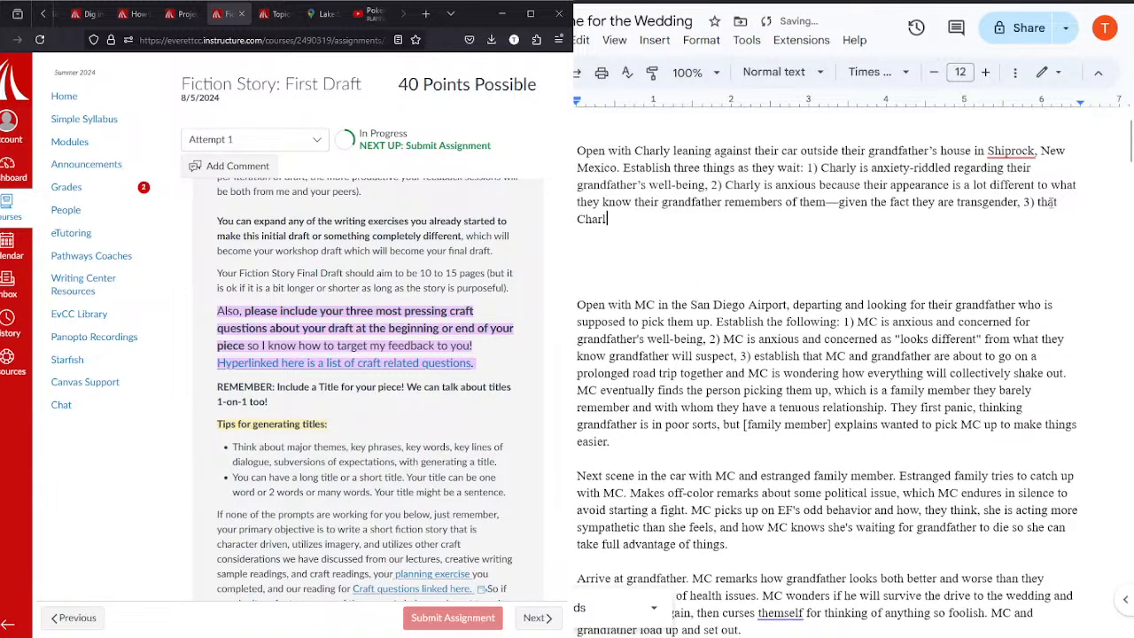
{"action": "type", "text": "y and their grand"}
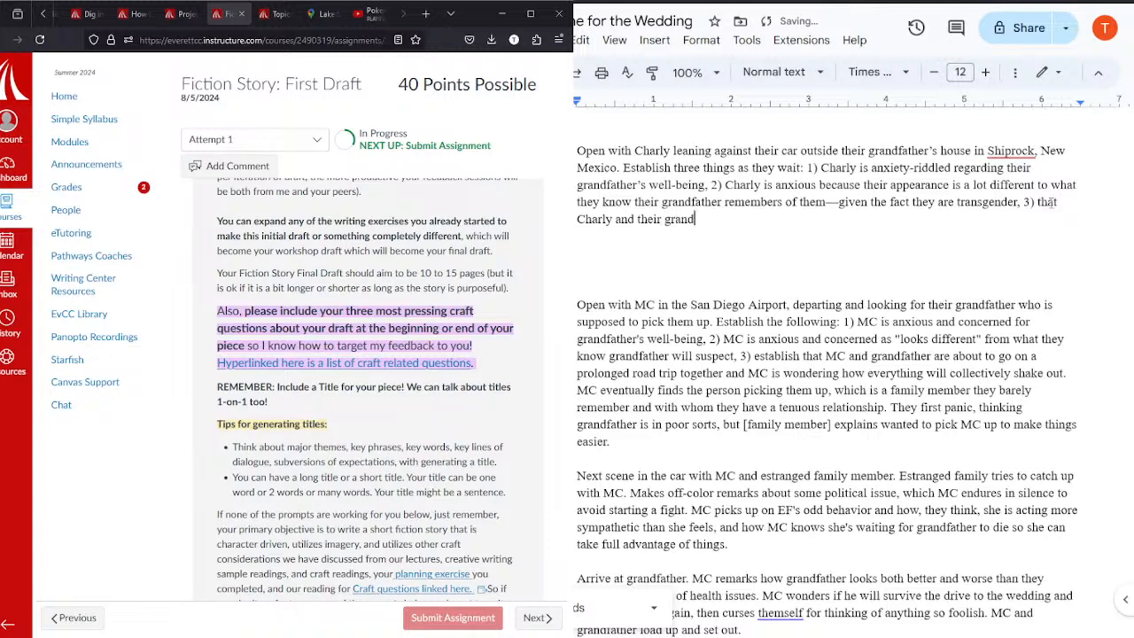
{"action": "type", "text": "father Walter ar"}
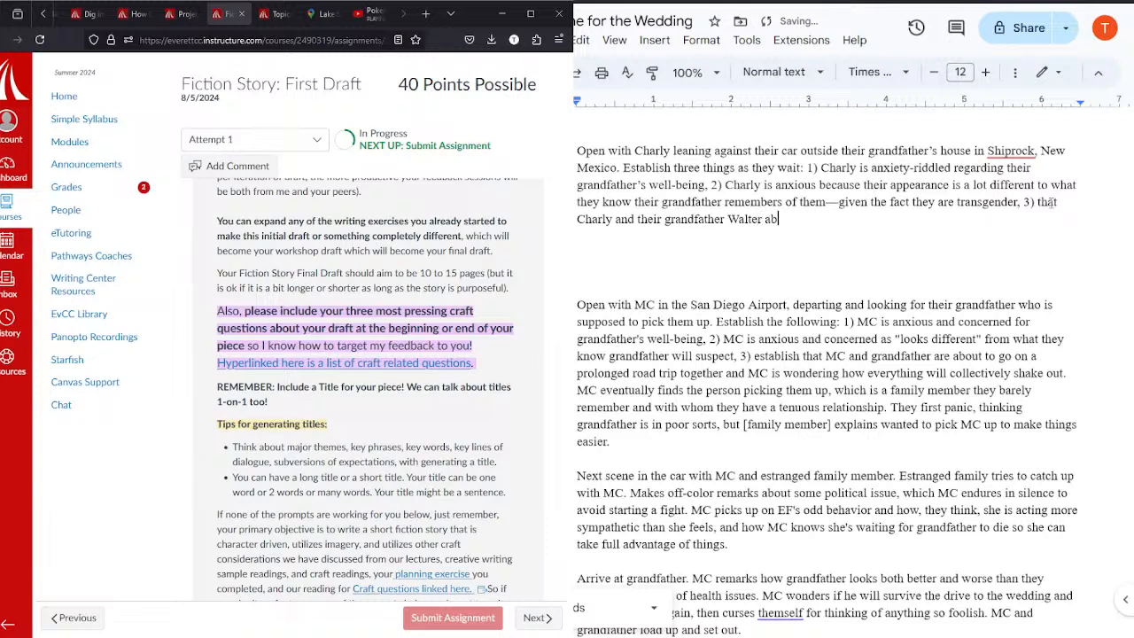
{"action": "type", "text": "e about to go on a"}
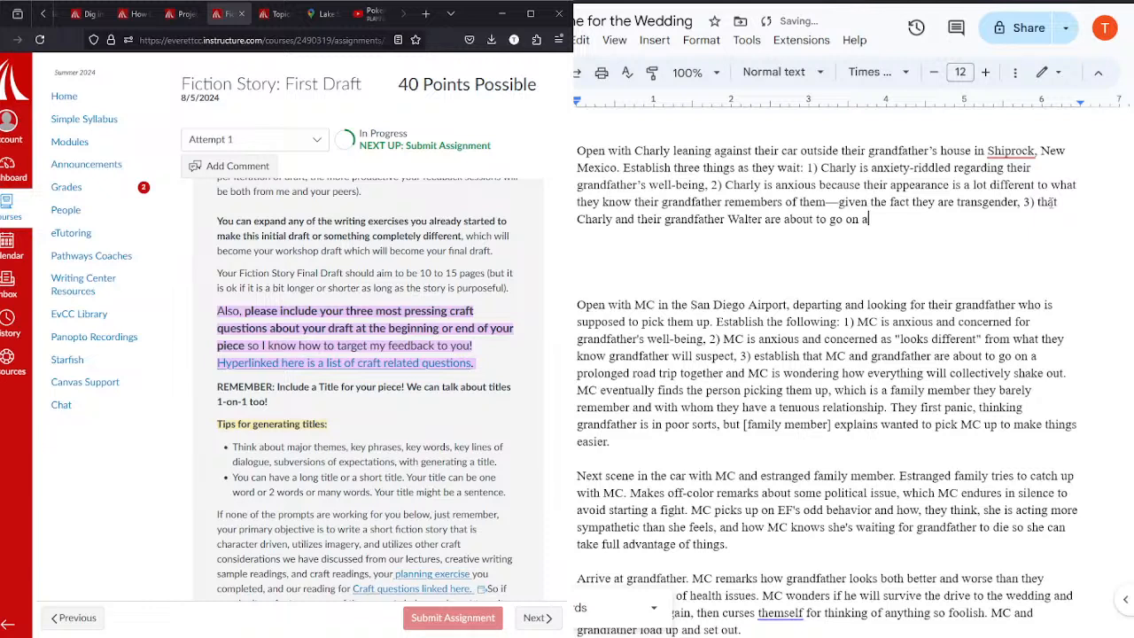
{"action": "type", "text": " prolongd"}
{"action": "key", "text": "BackSpace"}
{"action": "type", "text": "ed"}
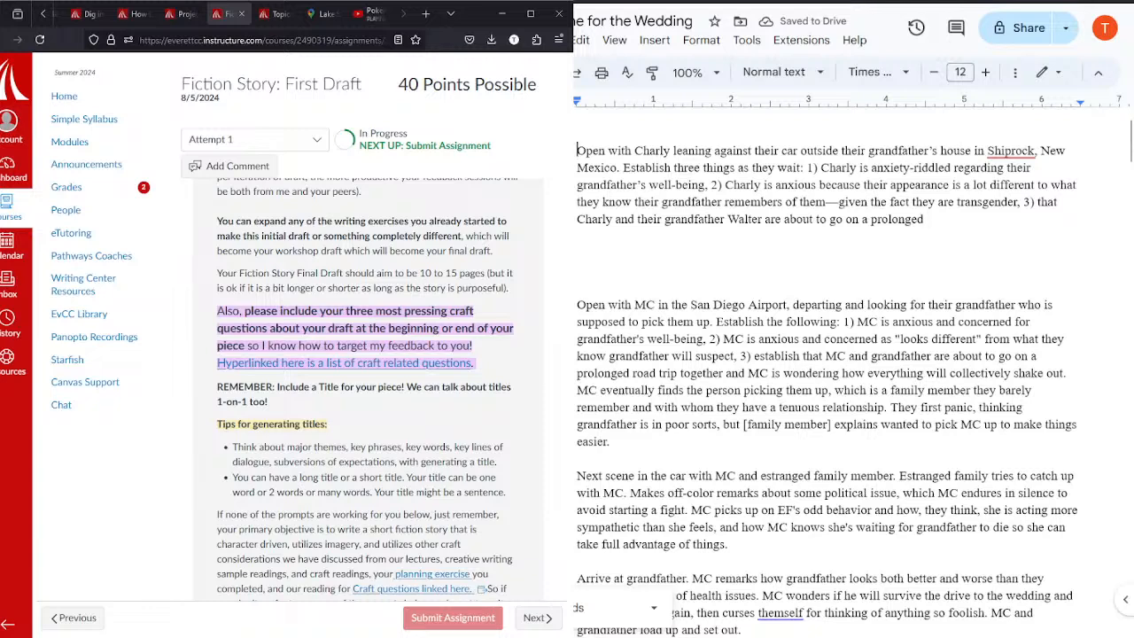
Step: Insert the bold heading "Shiprock, New Mexico" above the opening paragraph
{"action": "key", "text": "Return"}
{"action": "key", "text": "Up"}
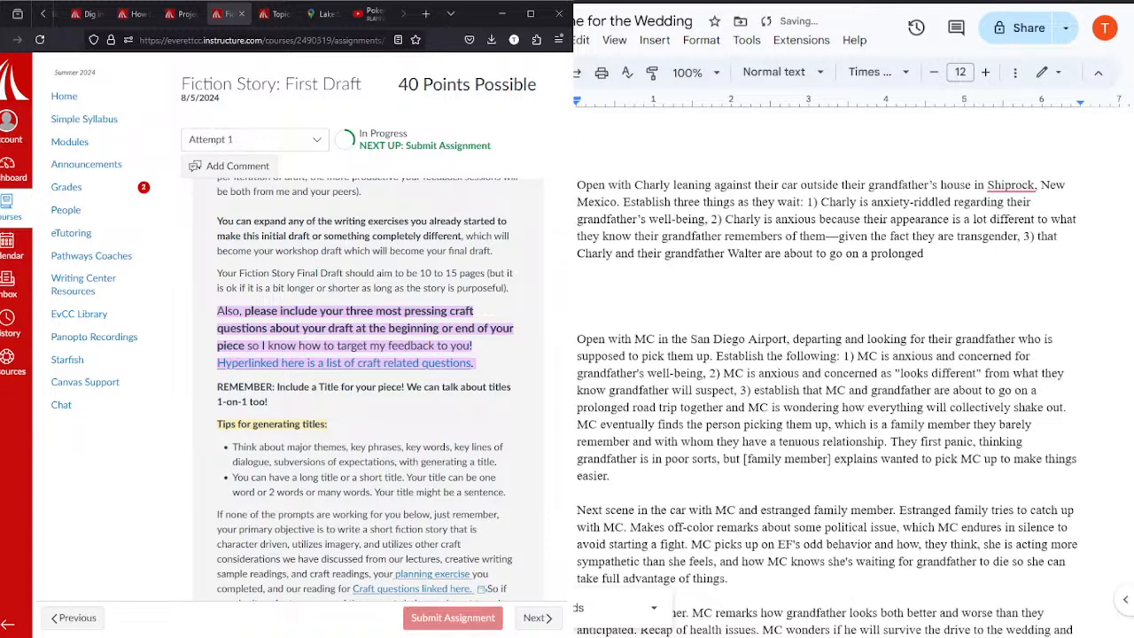
{"action": "type", "text": "Shiprock, New Mexico"}
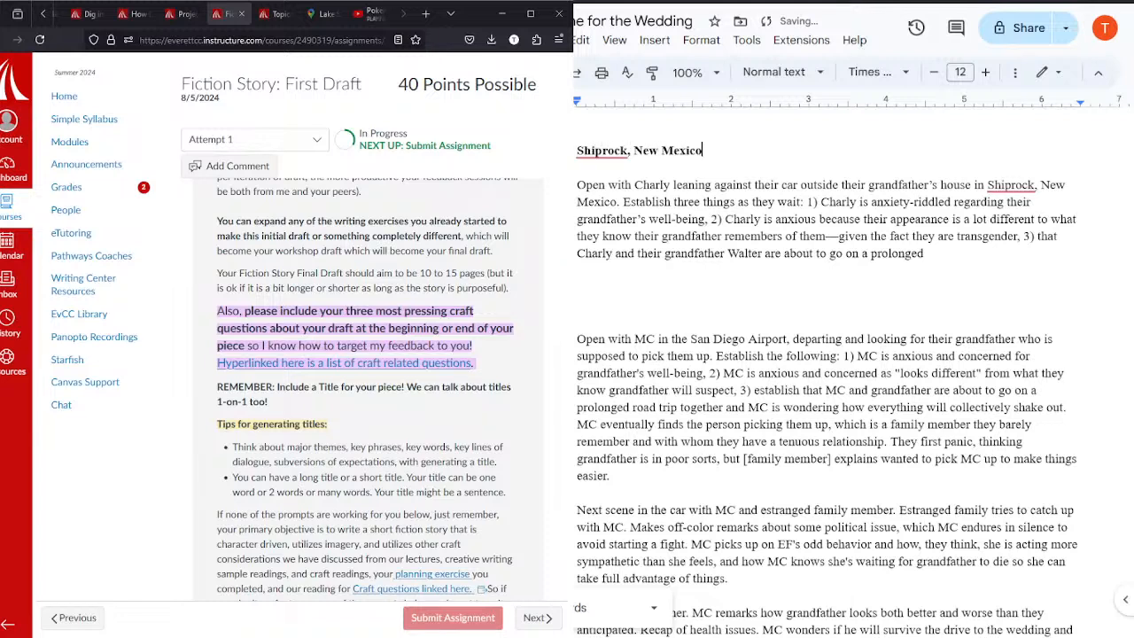
Step: Examine the road trip route map between Shiprock and Salt Lake City
{"action": "left_click", "coordinate": [326, 13]}
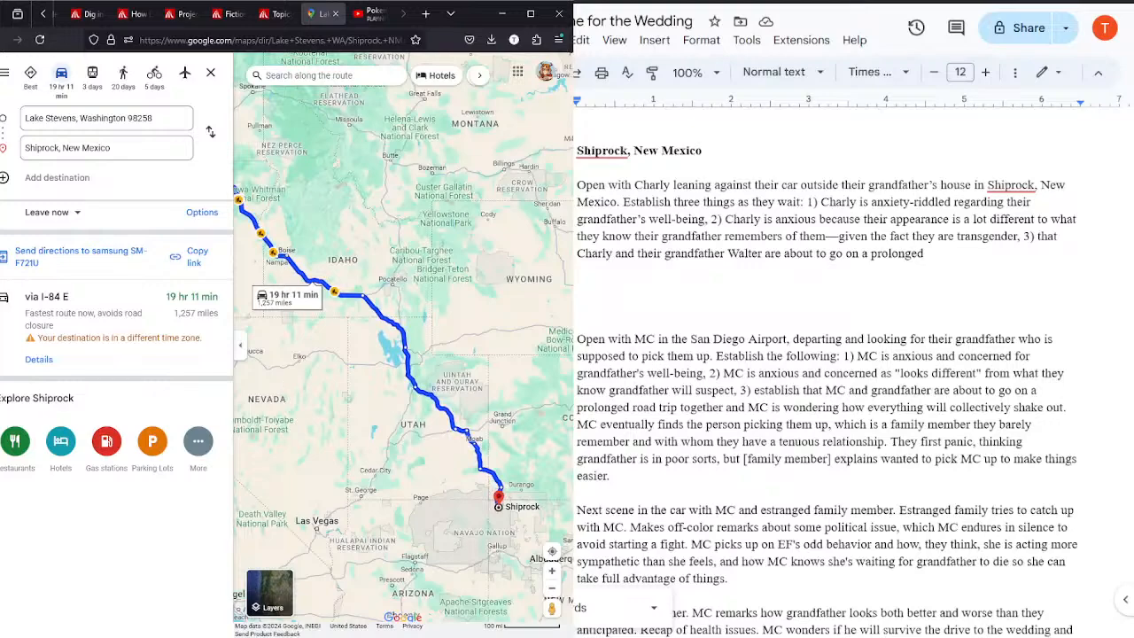
{"action": "left_click", "coordinate": [552, 574]}
{"action": "left_click", "coordinate": [553, 574]}
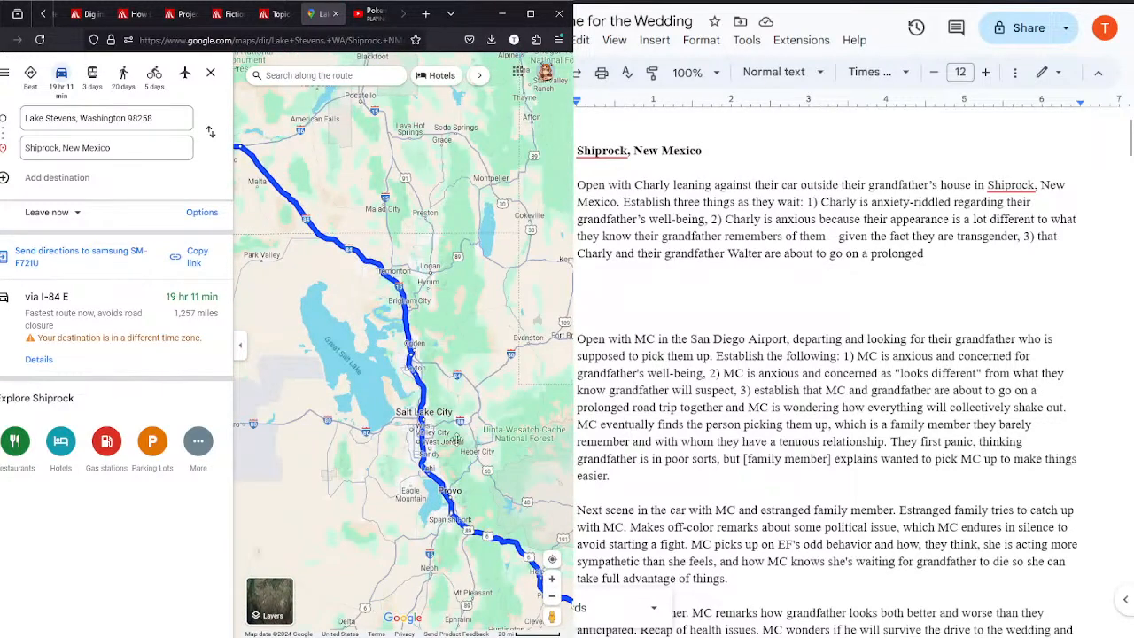
{"action": "left_click_drag", "start_coordinate": [462, 451], "coordinate": [256, 214]}
{"action": "left_click_drag", "start_coordinate": [406, 512], "coordinate": [292, 329]}
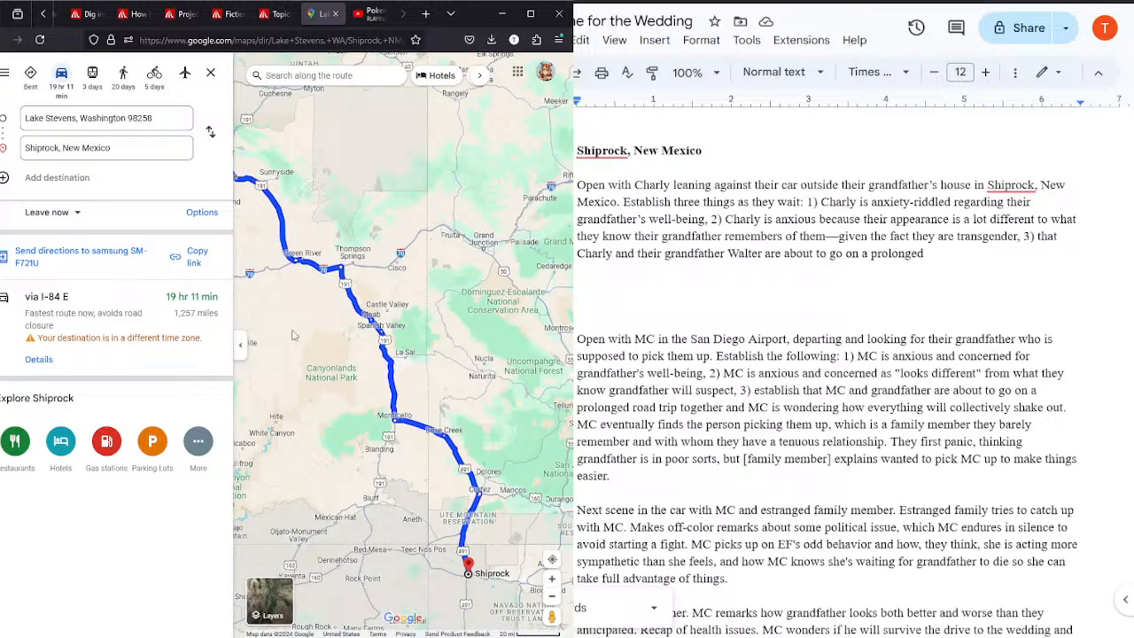
{"action": "mouse_move", "coordinate": [293, 383]}
{"action": "left_mouse_down"}
{"action": "mouse_move", "coordinate": [372, 435]}
{"action": "mouse_move", "coordinate": [446, 459]}
{"action": "left_mouse_up"}
{"action": "left_click_drag", "start_coordinate": [326, 317], "coordinate": [437, 451]}
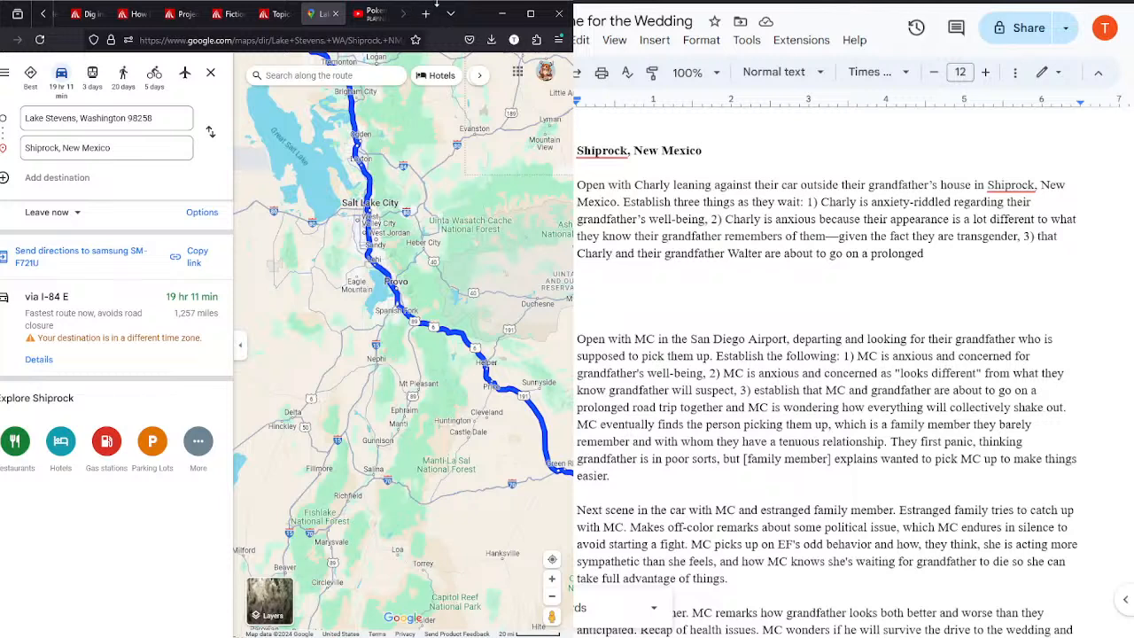
Step: Continue the third point after "prolonged" with "roadtrip together and Charly is"
{"action": "left_click", "coordinate": [956, 252]}
{"action": "type", "text": "roadtrip together"}
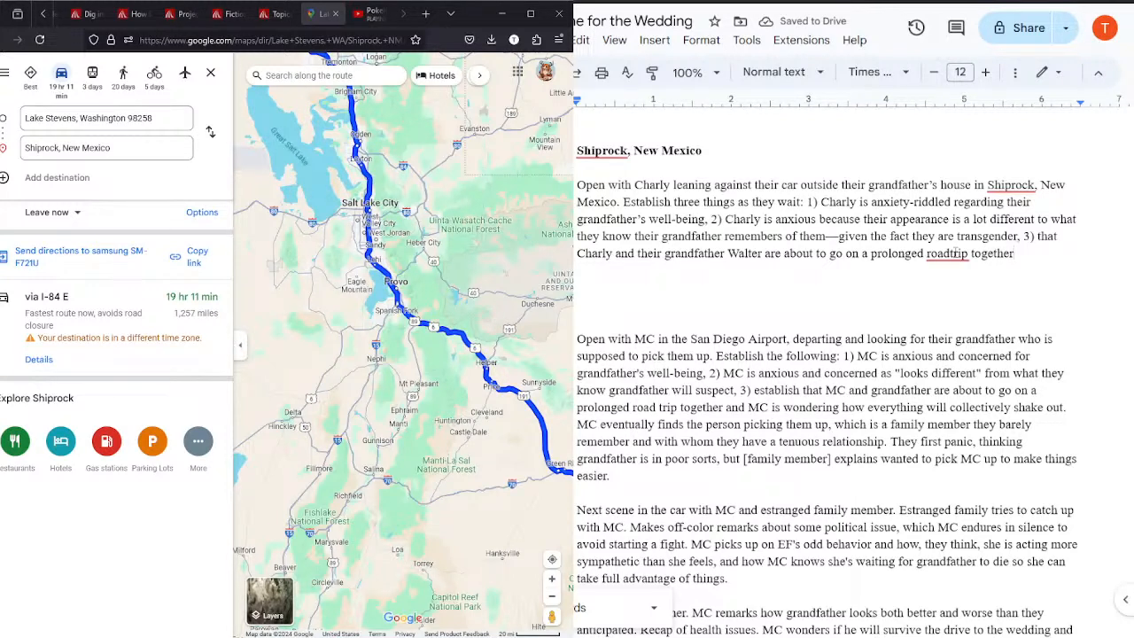
{"action": "type", "text": " and Charly is a bit"}
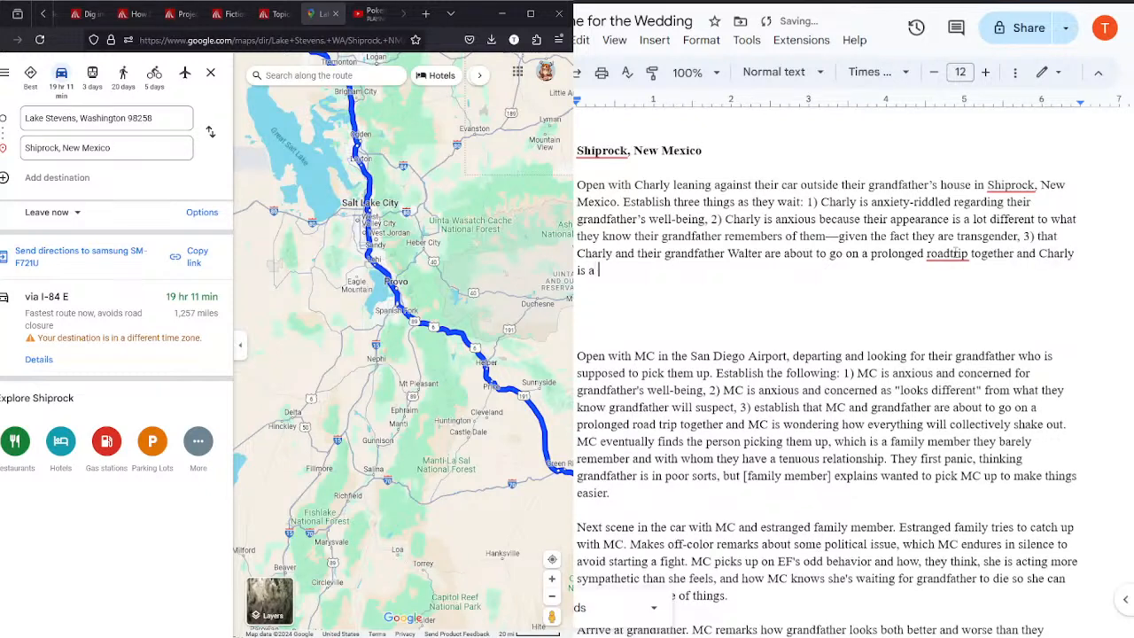
Step: Replace the wording after "Charly is" with "nervous to be stuck with someone for so long"
{"action": "key", "text": "BackSpace"}
{"action": "key", "text": "BackSpace"}
{"action": "key", "text": "BackSpace"}
{"action": "key", "text": "BackSpace"}
{"action": "key", "text": "BackSpace"}
{"action": "type", "text": "nervo"}
{"action": "key", "text": "BackSpace"}
{"action": "key", "text": "BackSpace"}
{"action": "type", "text": "vouc"}
{"action": "key", "text": "BackSpace"}
{"action": "type", "text": "s to be stuck w"}
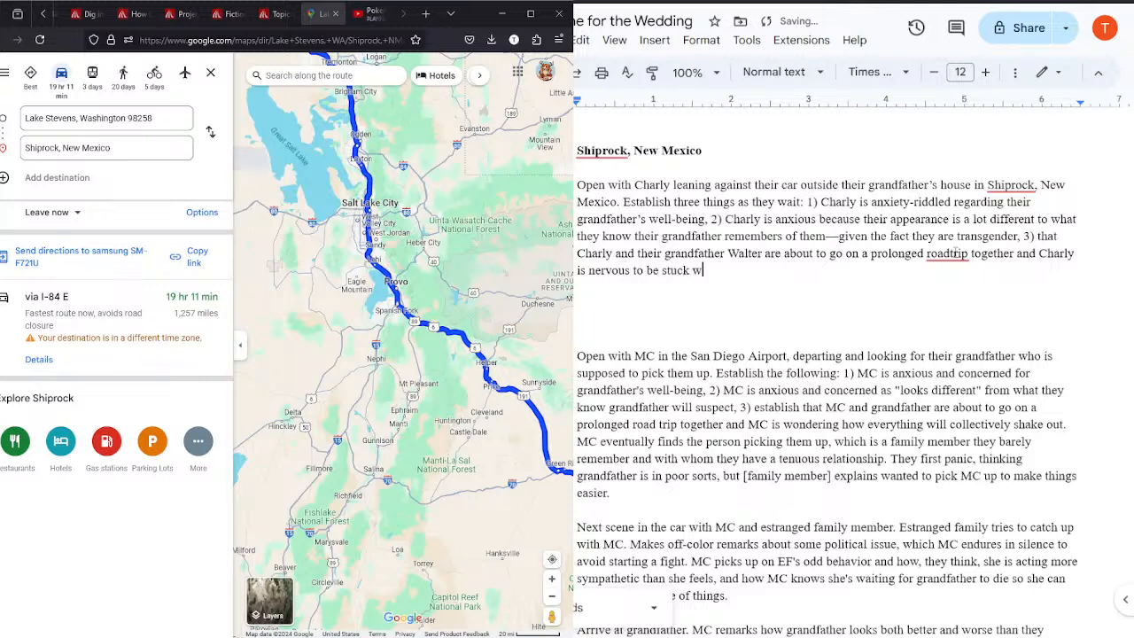
{"action": "type", "text": "ith someone for so long, even if"}
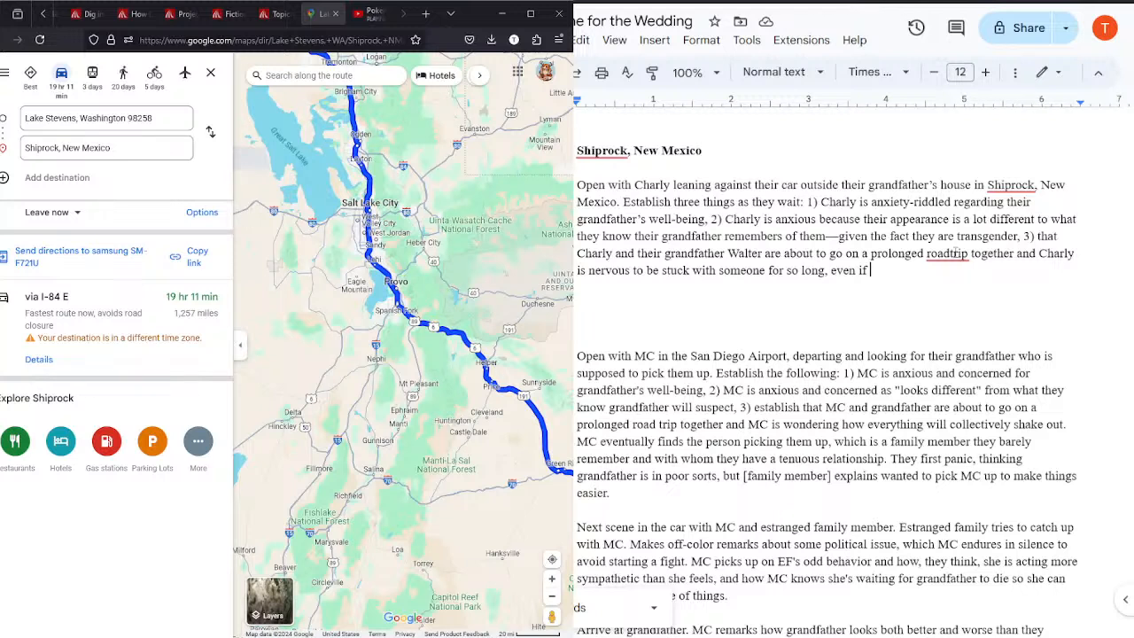
Step: Finish the third point with ", even if they're a beloved family member."
{"action": "type", "text": "they're a beloved family member"}
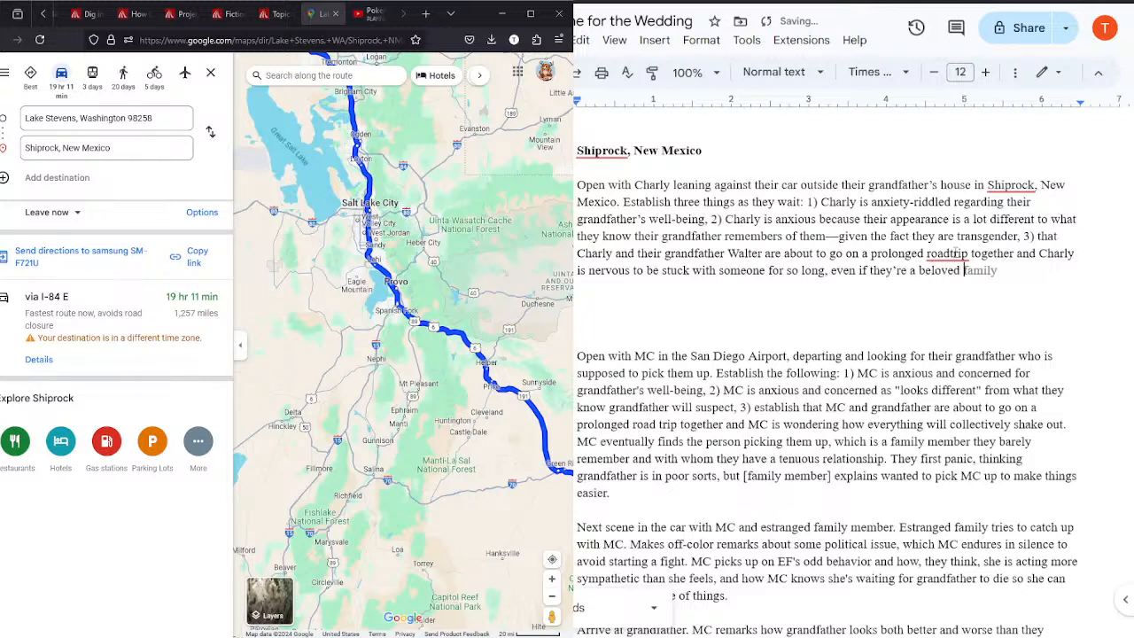
{"action": "type", "text": "."}
{"action": "left_click", "coordinate": [1040, 185]}
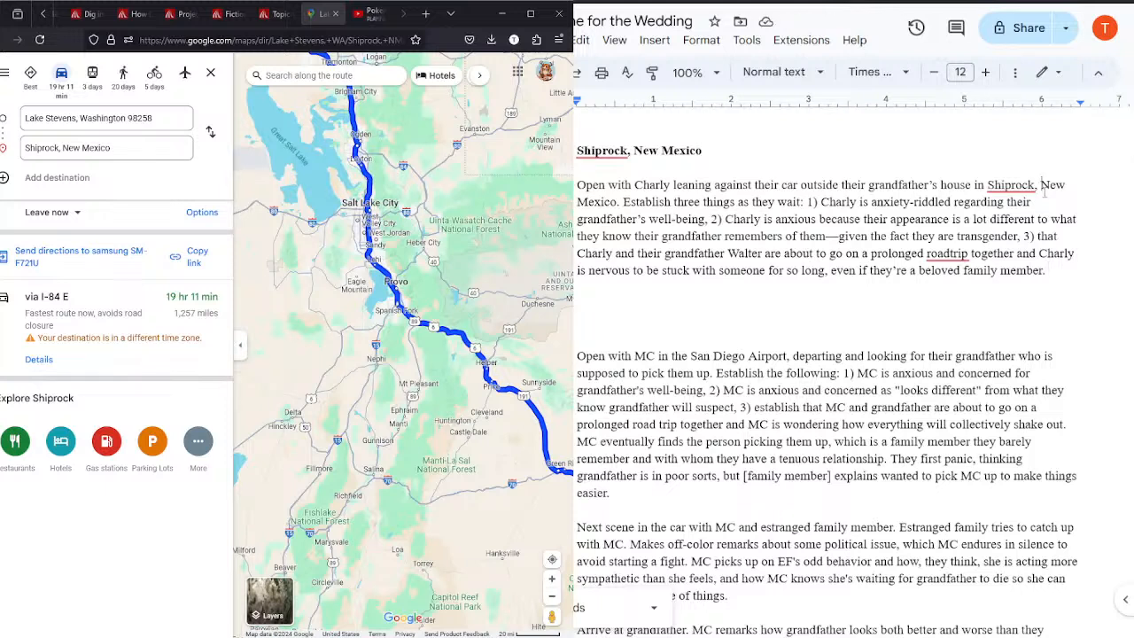
{"action": "left_click", "coordinate": [1060, 267]}
{"action": "left_click_drag", "start_coordinate": [1128, 149], "coordinate": [1129, 155]}
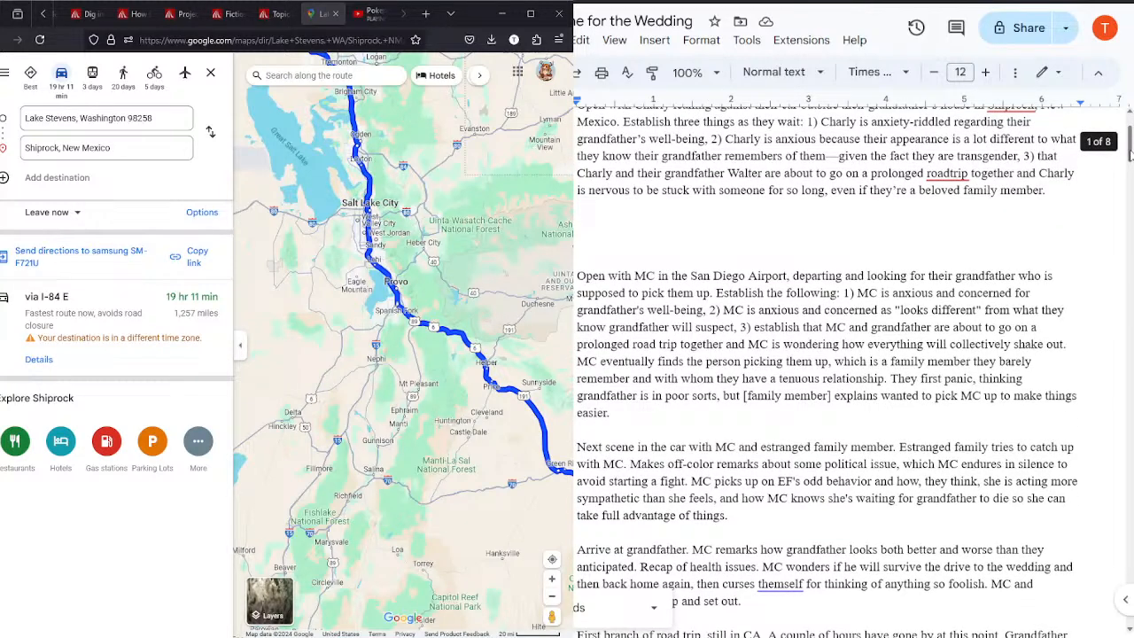
{"action": "left_click", "coordinate": [1060, 189]}
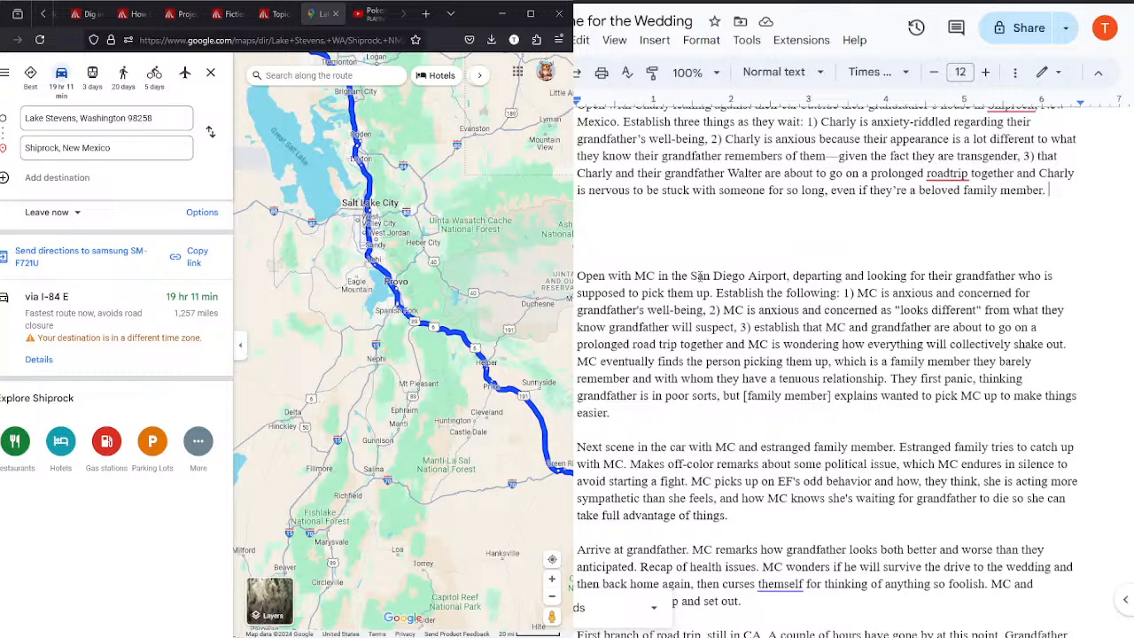
Step: Delete the old opening paragraph about MC in the San Diego Airport
{"action": "left_click", "coordinate": [712, 411]}
{"action": "left_click_drag", "start_coordinate": [712, 411], "coordinate": [576, 276]}
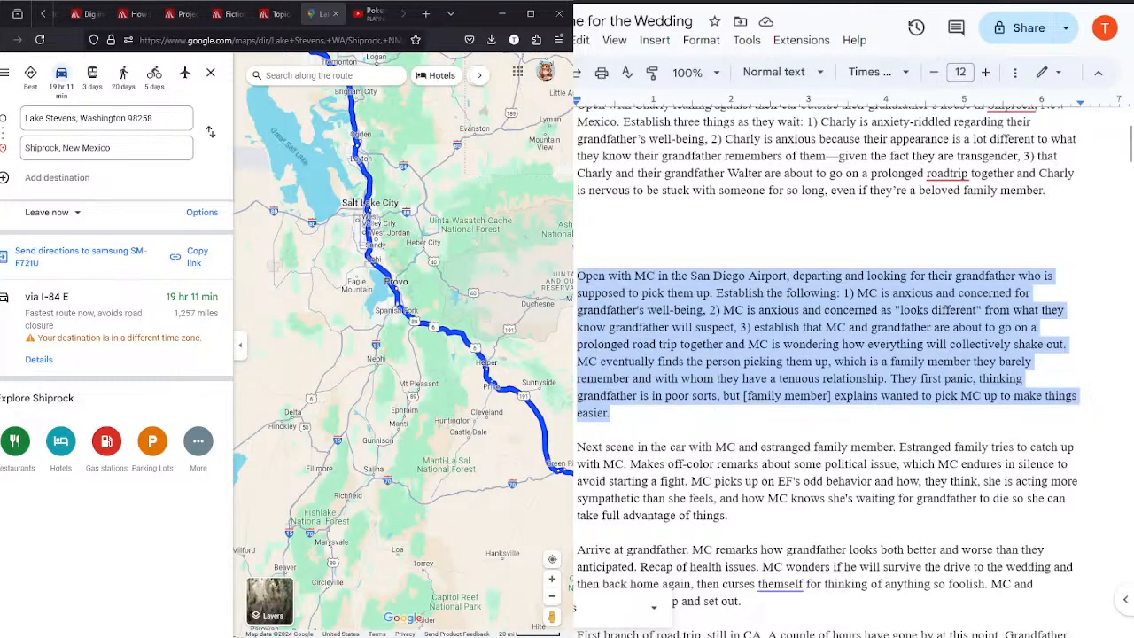
{"action": "key", "text": "BackSpace"}
{"action": "key", "text": "BackSpace"}
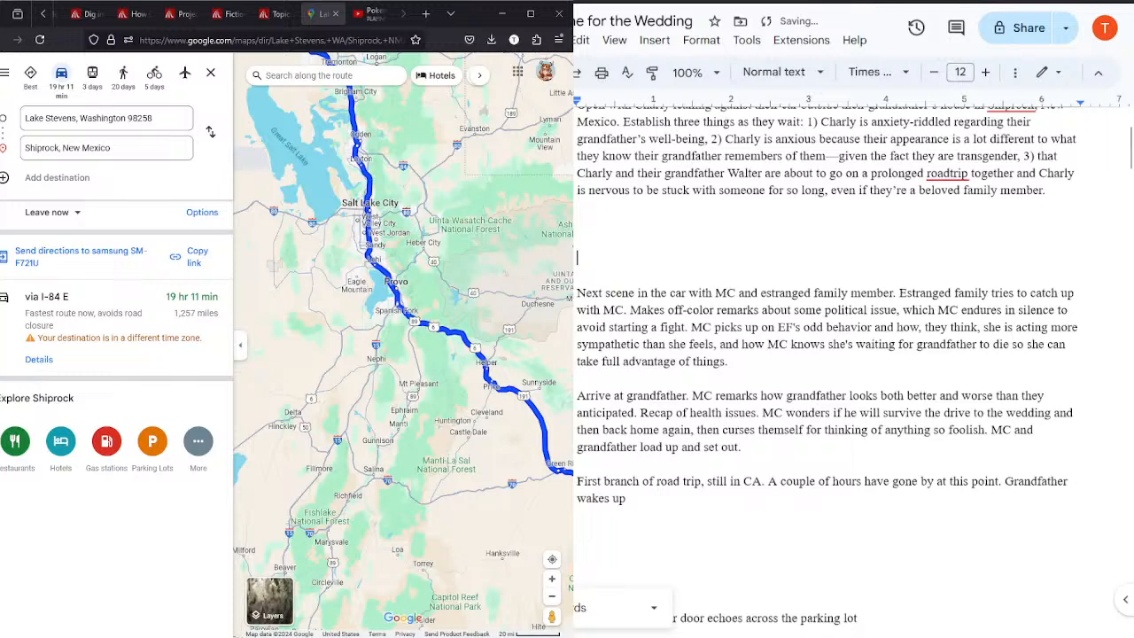
{"action": "left_click", "coordinate": [372, 14]}
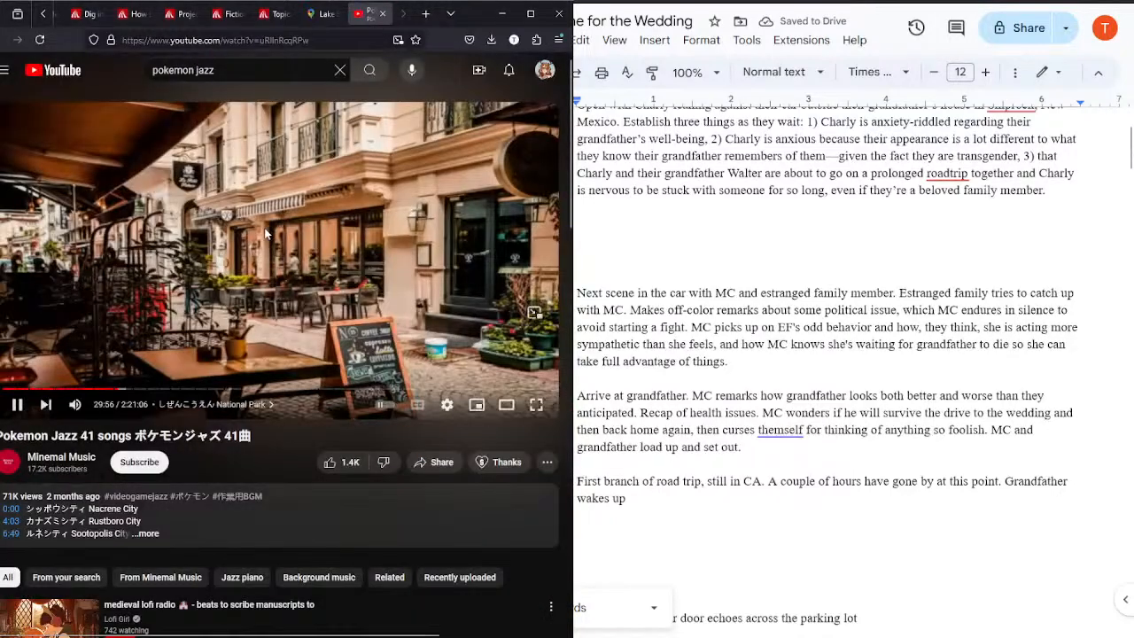
{"action": "left_click", "coordinate": [329, 14]}
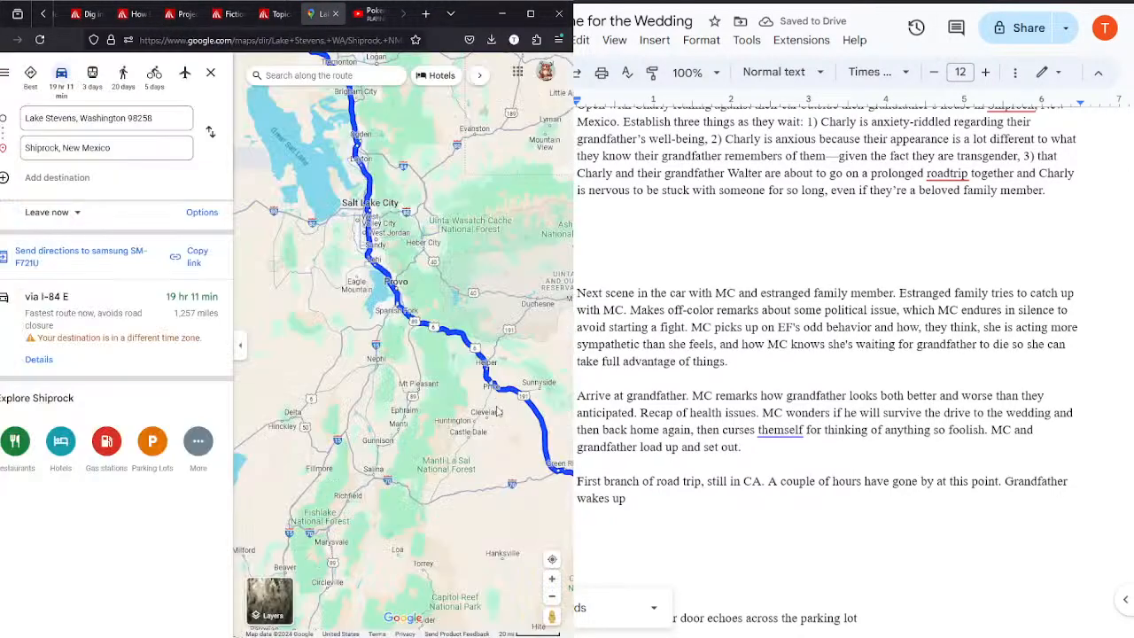
{"action": "left_click", "coordinate": [1064, 203]}
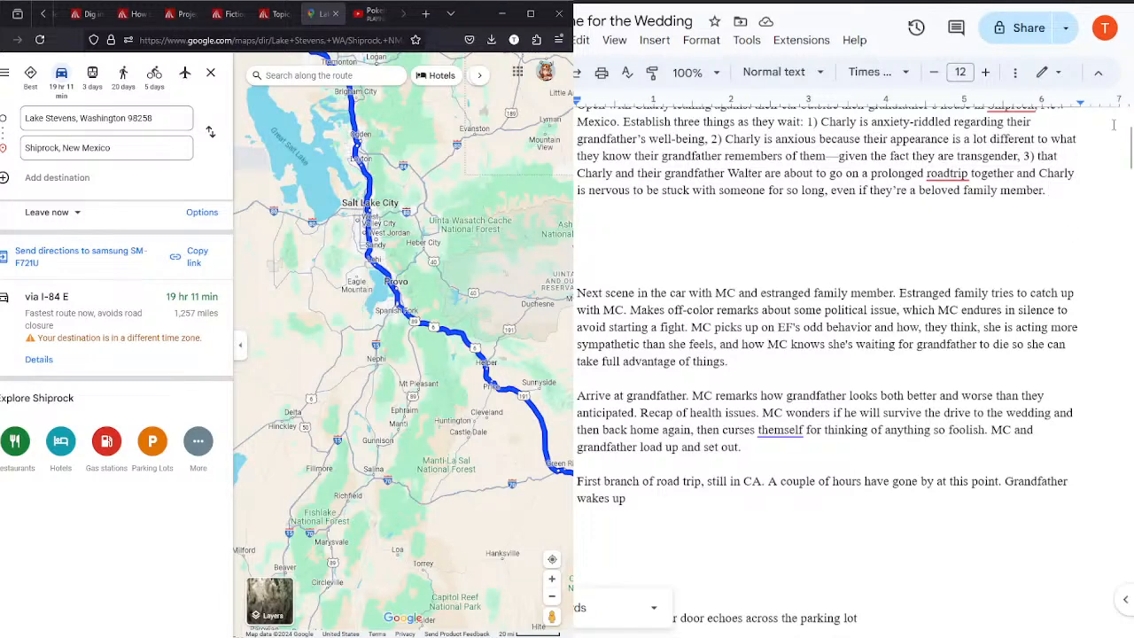
{"action": "scroll", "coordinate": [1129, 146], "scroll_direction": "up", "scroll_amount": 2}
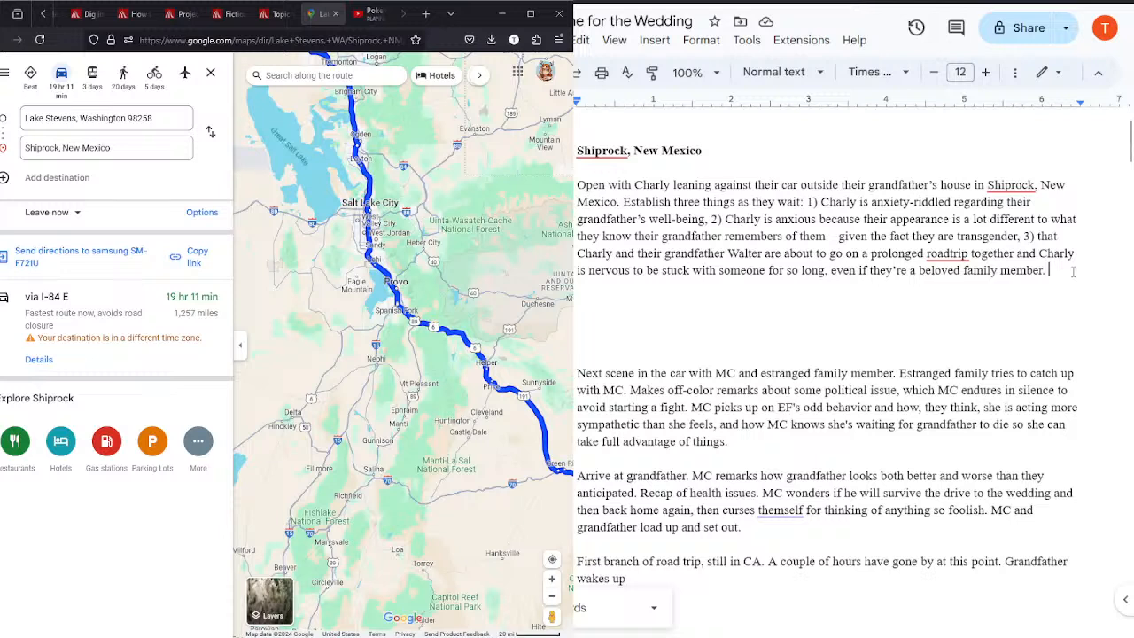
Step: End the Shiprock paragraph with "Before too long, Walter emerges from his house and gets into the car. Charly and Walter set off."
{"action": "type", "text": "Befo"}
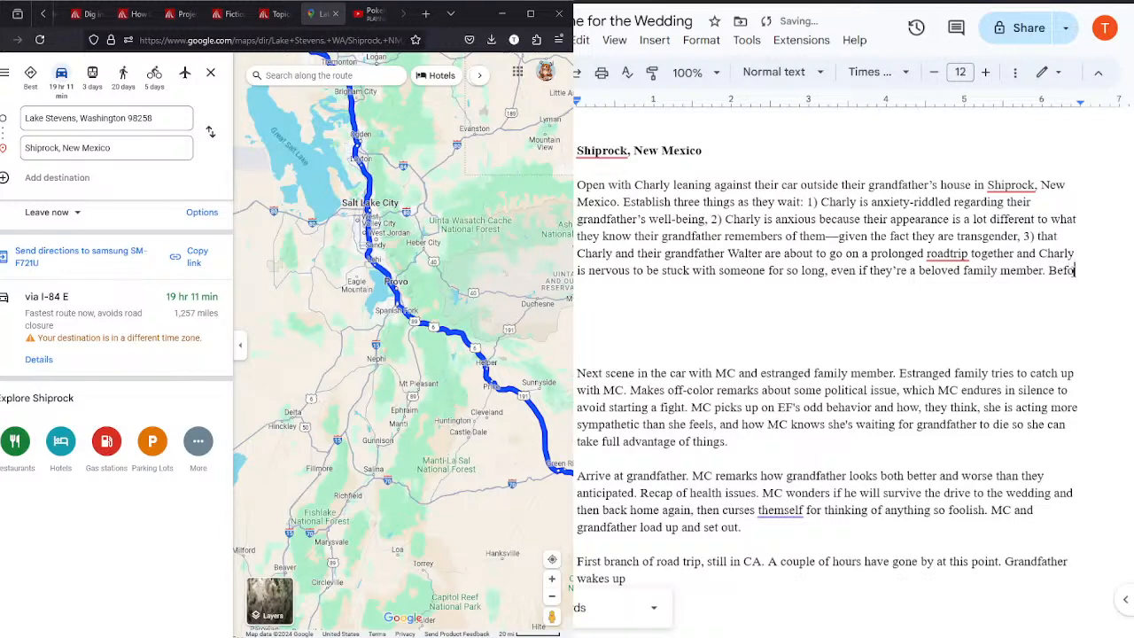
{"action": "type", "text": "re too long, W"}
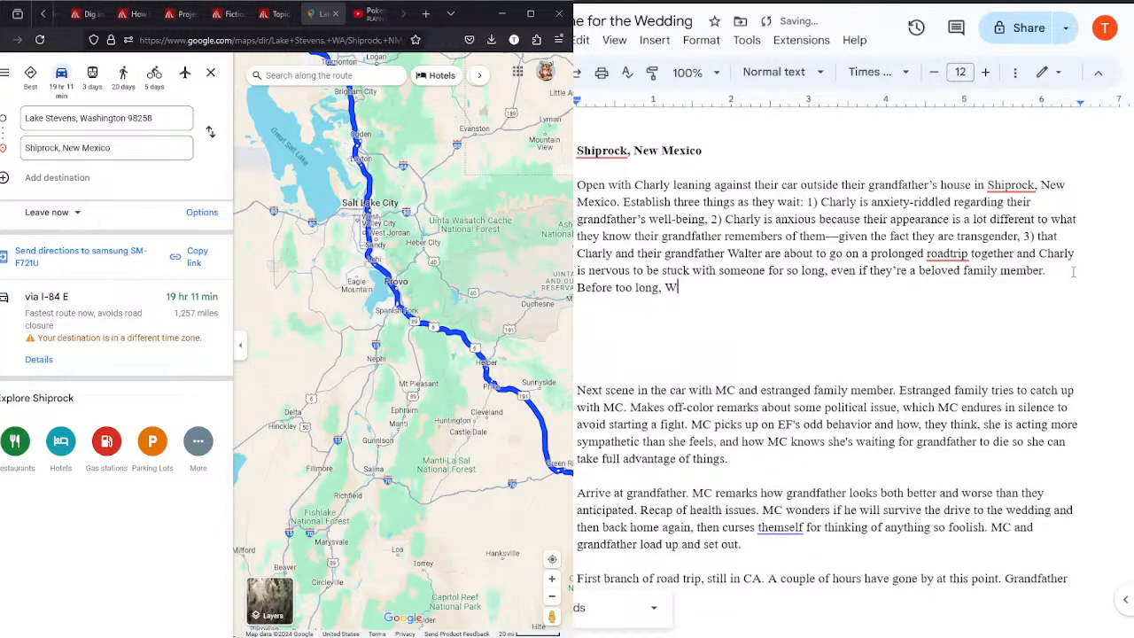
{"action": "type", "text": "alter emerges from h"}
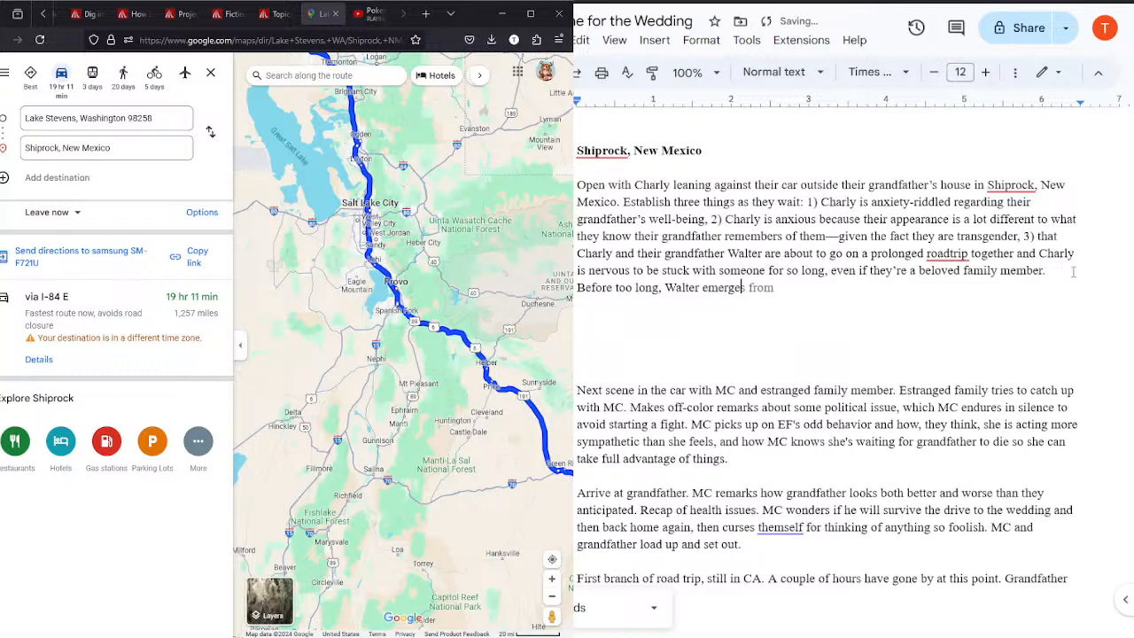
{"action": "type", "text": "is house and gets i"}
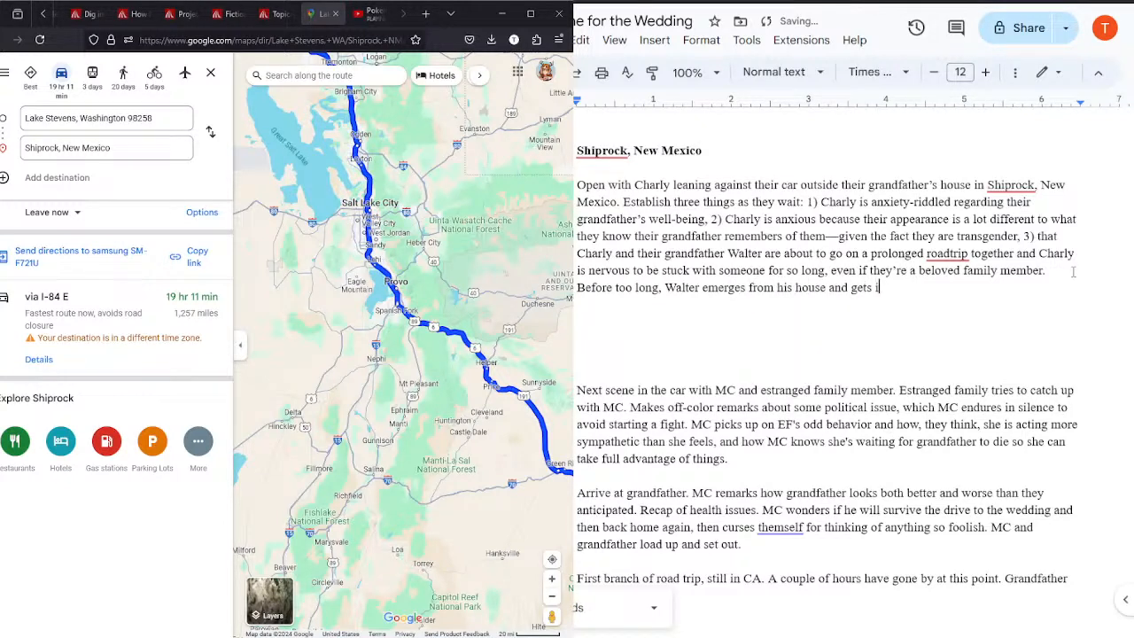
{"action": "type", "text": "nto the car. Charly and "}
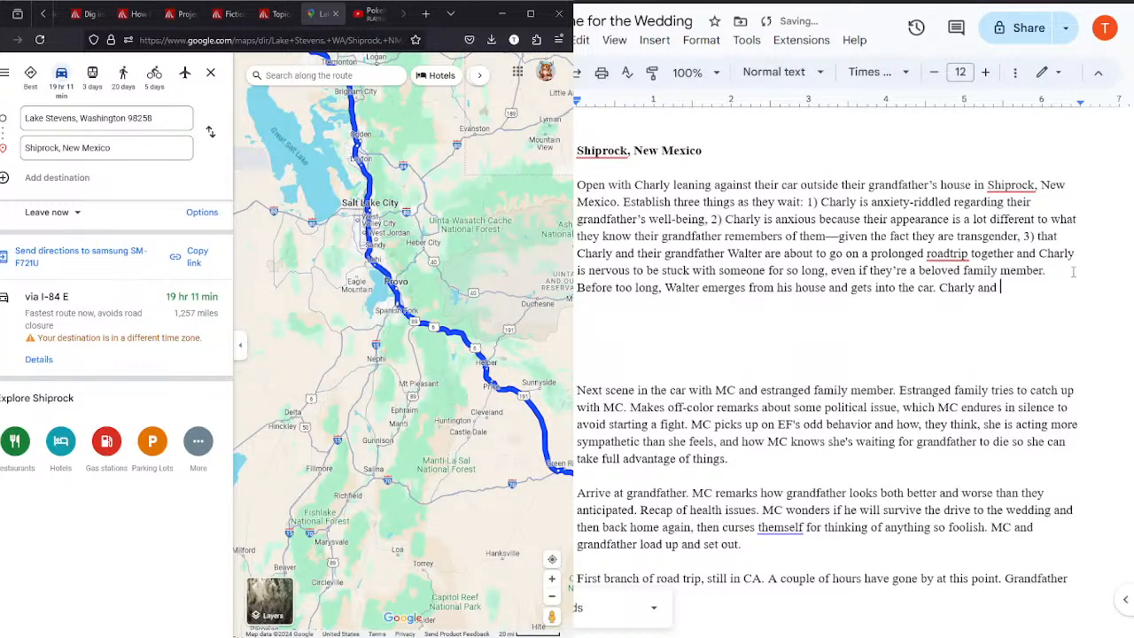
{"action": "type", "text": "Walter set off."}
{"action": "key", "text": "Return"}
{"action": "key", "text": "Return"}
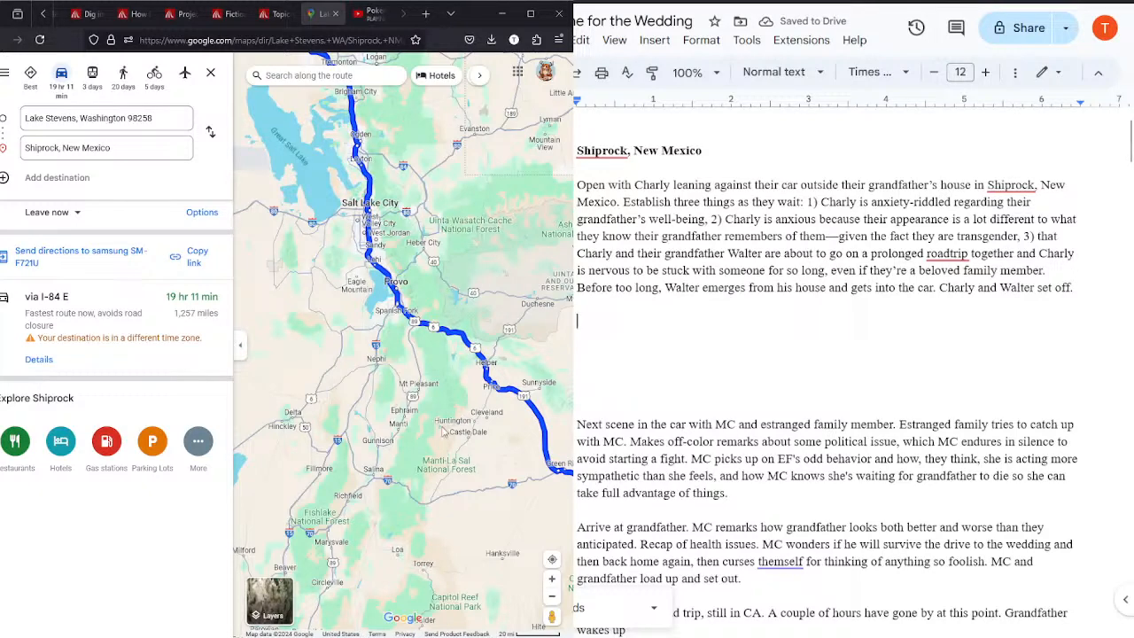
Step: Open a second Google Maps page in a new browser tab beside the Lake Stevens to Shiprock route
{"action": "left_click_drag", "start_coordinate": [480, 470], "coordinate": [319, 363]}
{"action": "left_click_drag", "start_coordinate": [426, 547], "coordinate": [320, 376]}
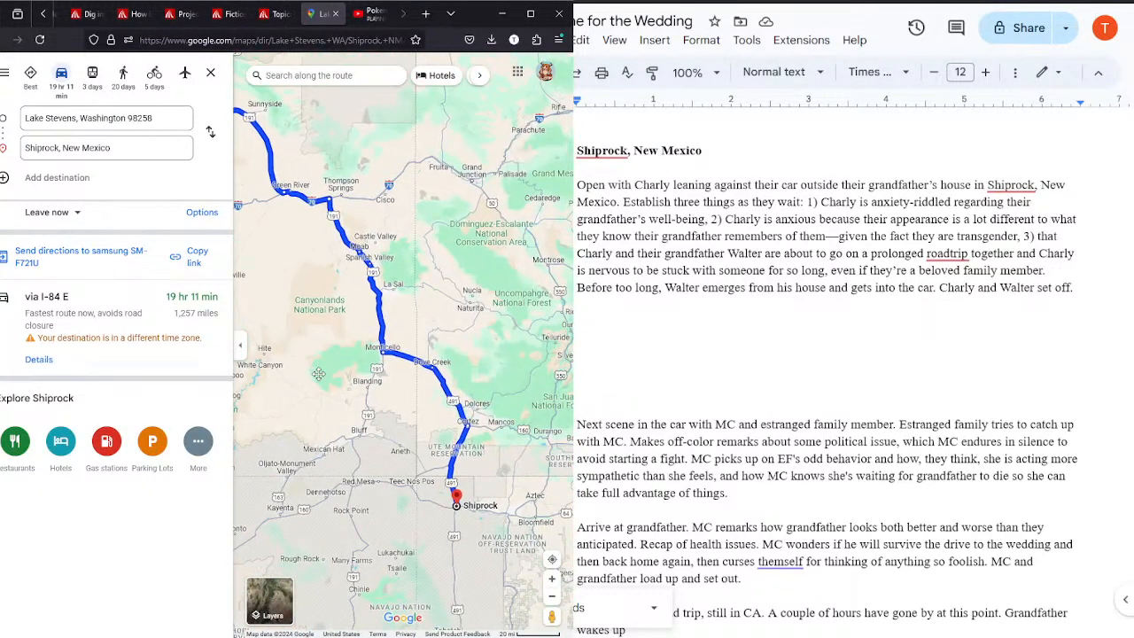
{"action": "left_click", "coordinate": [426, 14]}
{"action": "left_click_drag", "start_coordinate": [370, 18], "coordinate": [317, 15]}
{"action": "type", "text": "maps"}
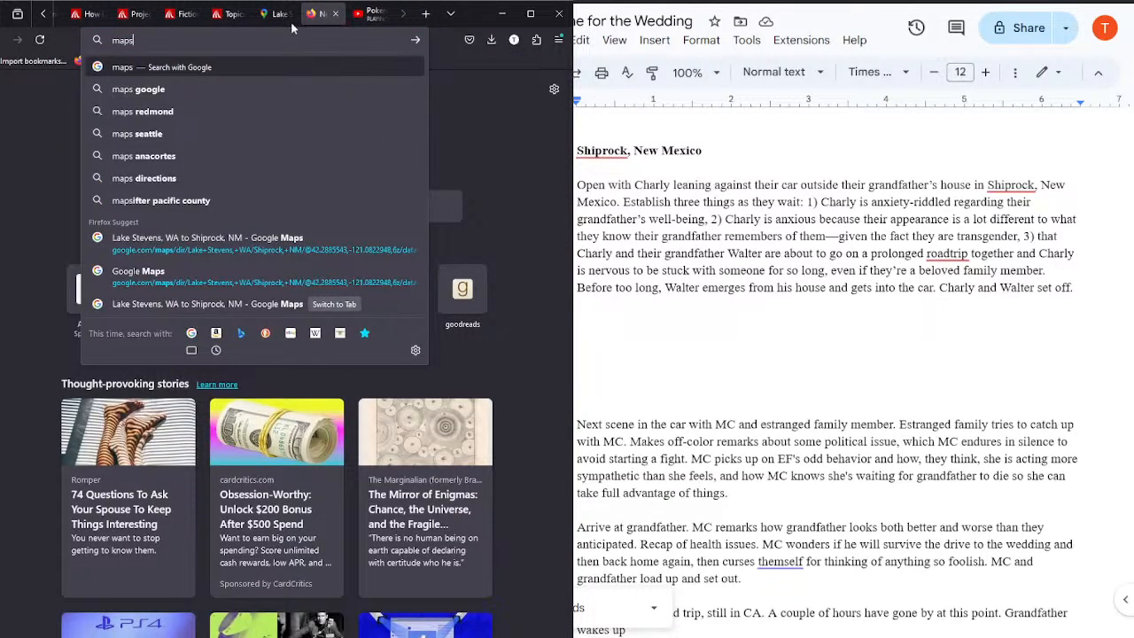
{"action": "key", "text": "Return"}
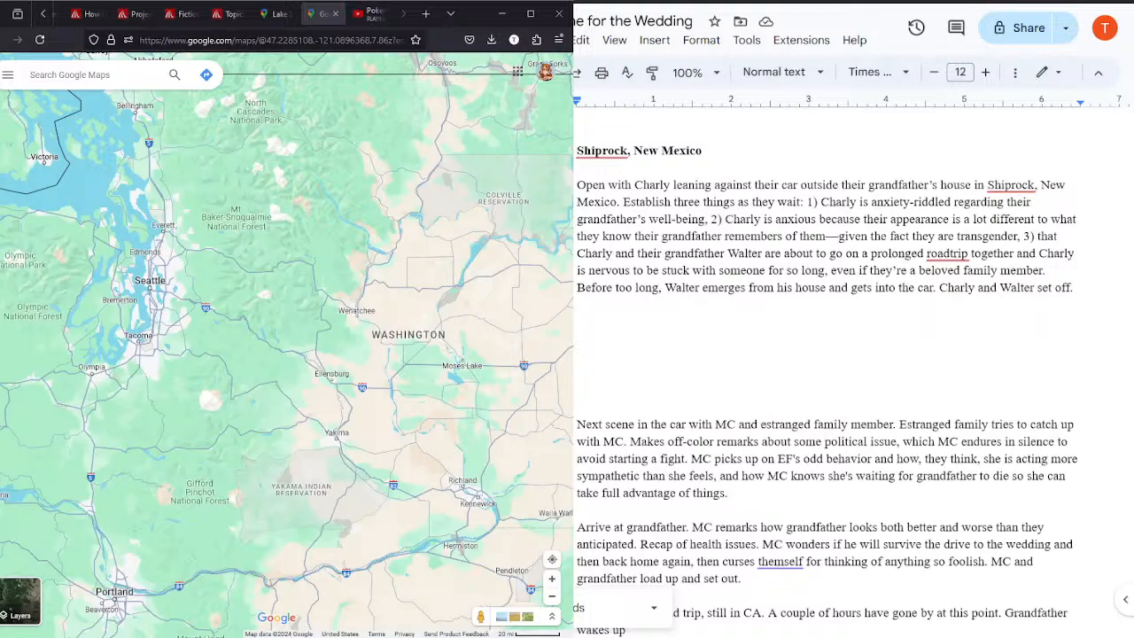
Step: Locate Shiprock in northwestern New Mexico on the new map, comparing it with the Lake Stevens to Shiprock route
{"action": "scroll", "coordinate": [275, 326], "scroll_direction": "down", "scroll_amount": 2}
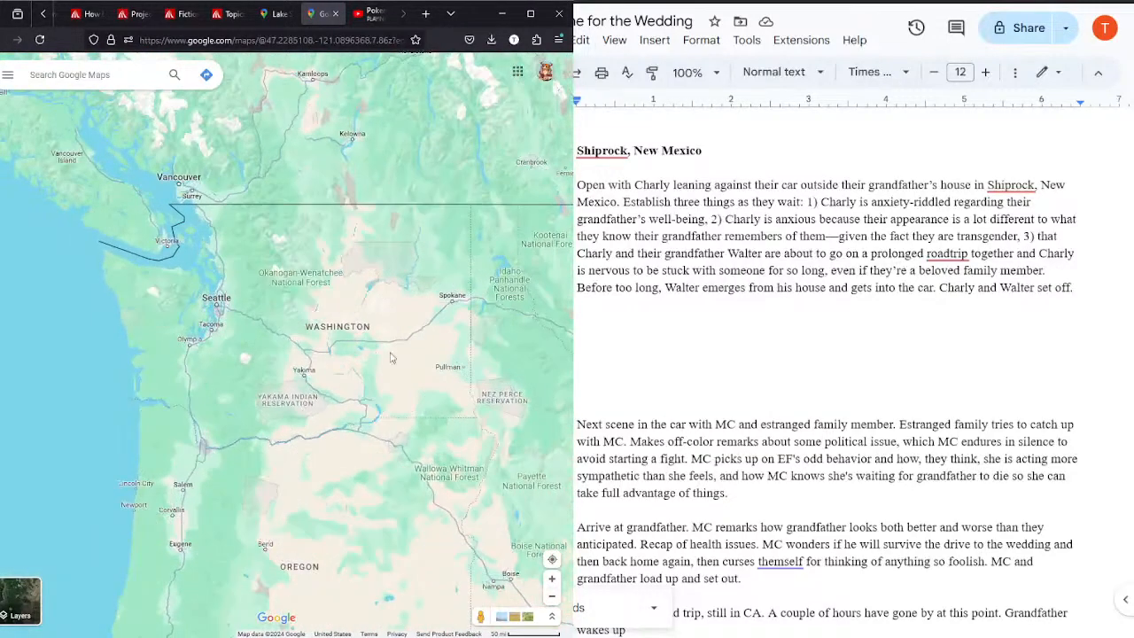
{"action": "left_click_drag", "start_coordinate": [370, 383], "coordinate": [174, 181]}
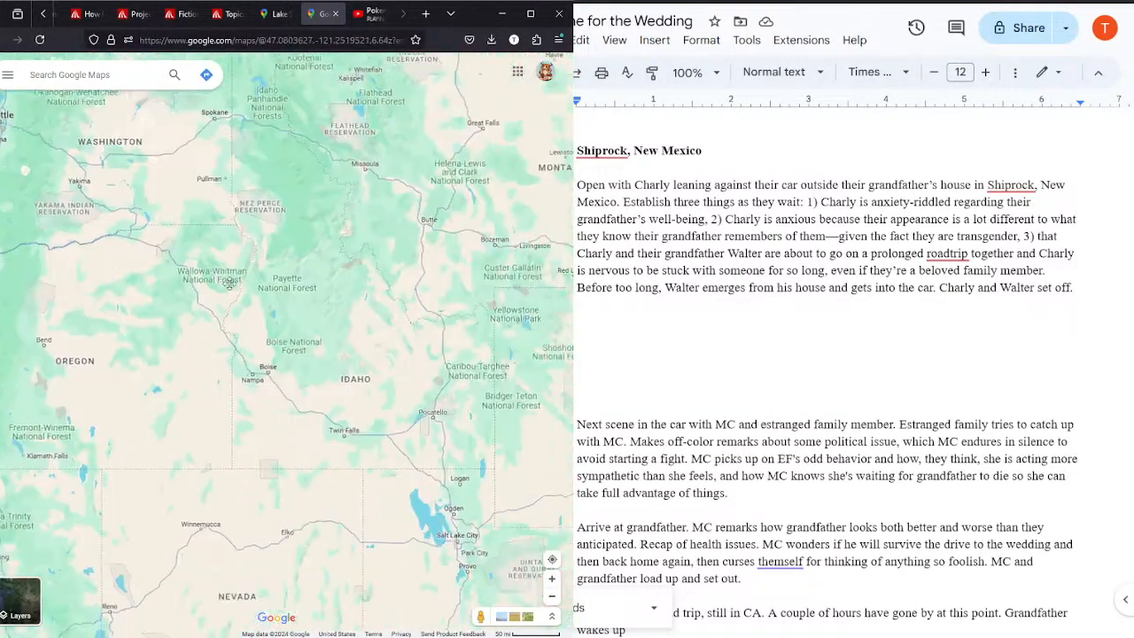
{"action": "left_click_drag", "start_coordinate": [422, 428], "coordinate": [348, 164]}
{"action": "left_click_drag", "start_coordinate": [537, 435], "coordinate": [378, 403]}
{"action": "left_click_drag", "start_coordinate": [409, 450], "coordinate": [308, 300]}
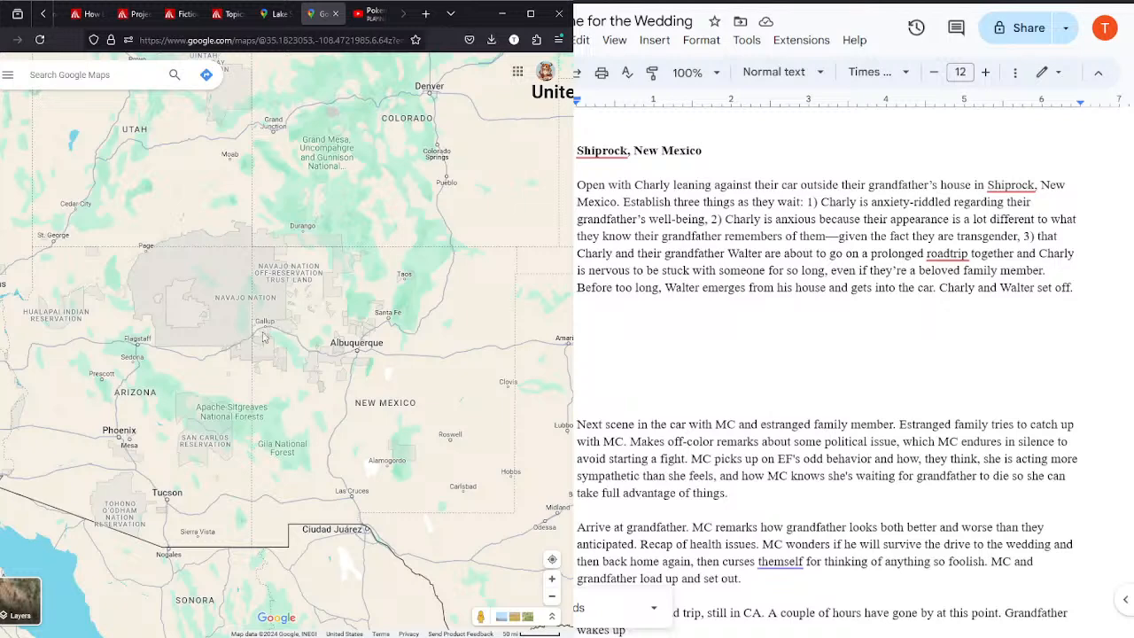
{"action": "scroll", "coordinate": [252, 350], "scroll_direction": "up", "scroll_amount": 3}
{"action": "left_click_drag", "start_coordinate": [466, 306], "coordinate": [186, 333]}
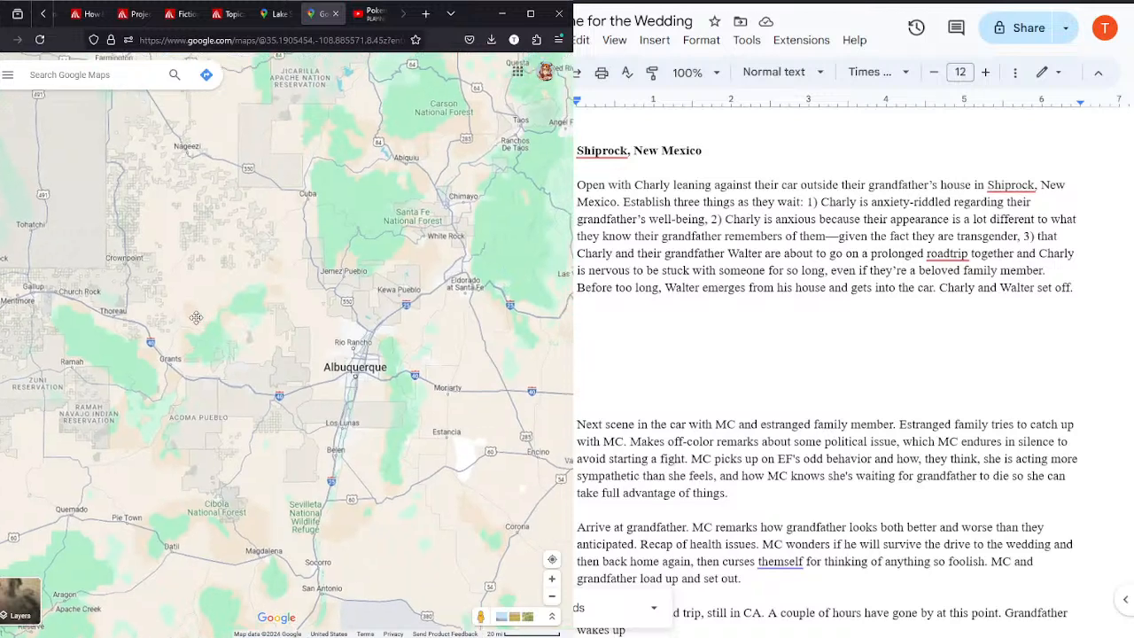
{"action": "left_click_drag", "start_coordinate": [228, 262], "coordinate": [157, 238]}
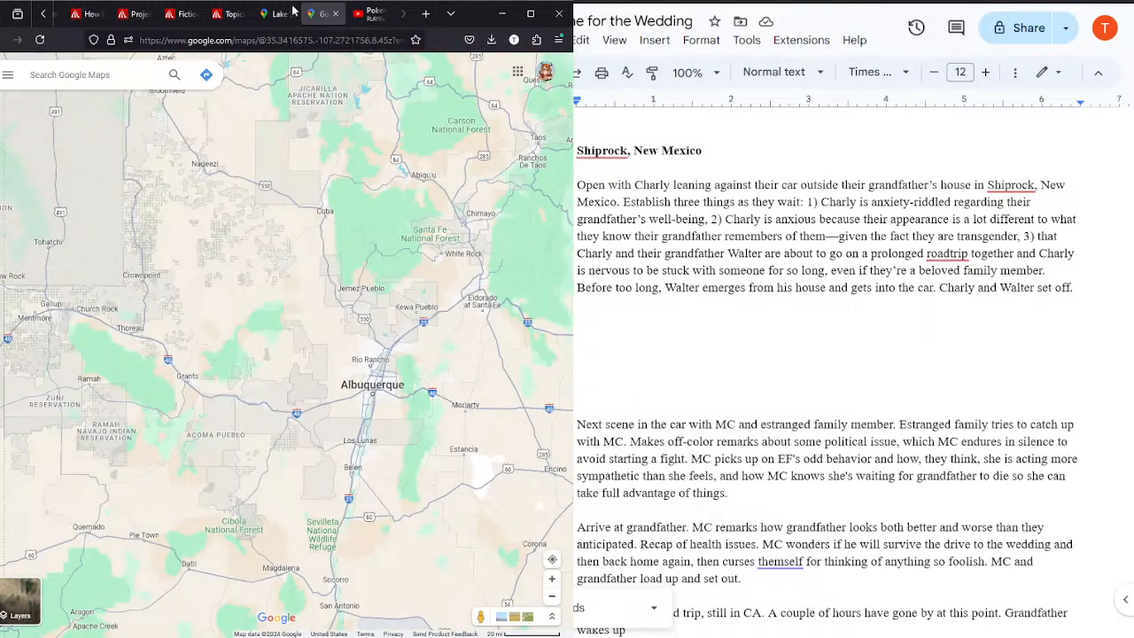
{"action": "left_click", "coordinate": [273, 14]}
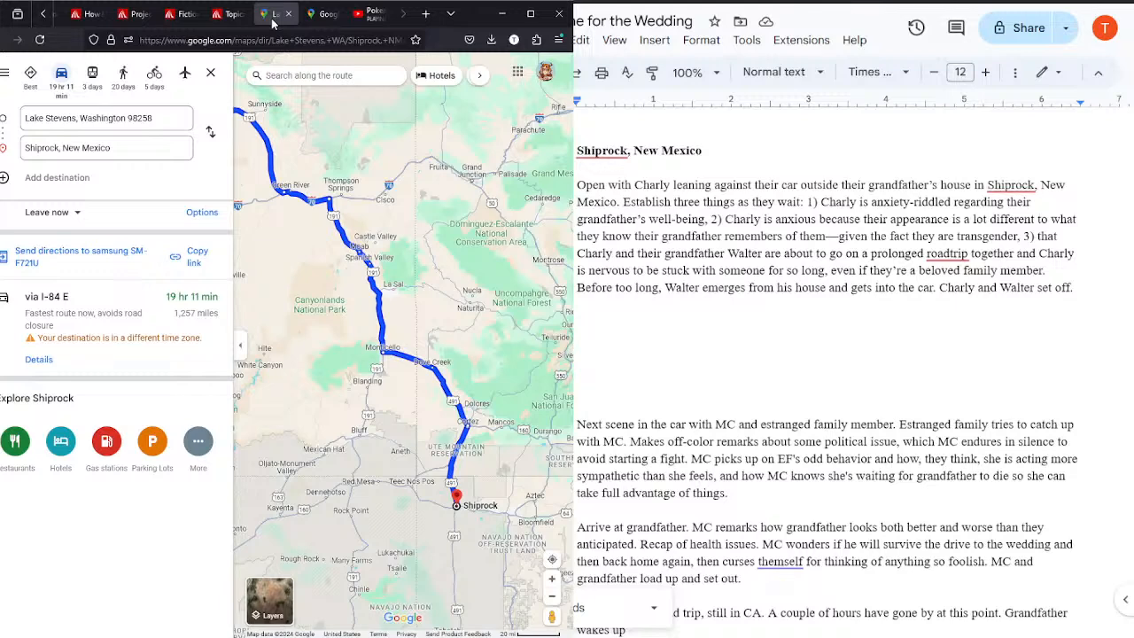
{"action": "scroll", "coordinate": [376, 406], "scroll_direction": "down", "scroll_amount": 2}
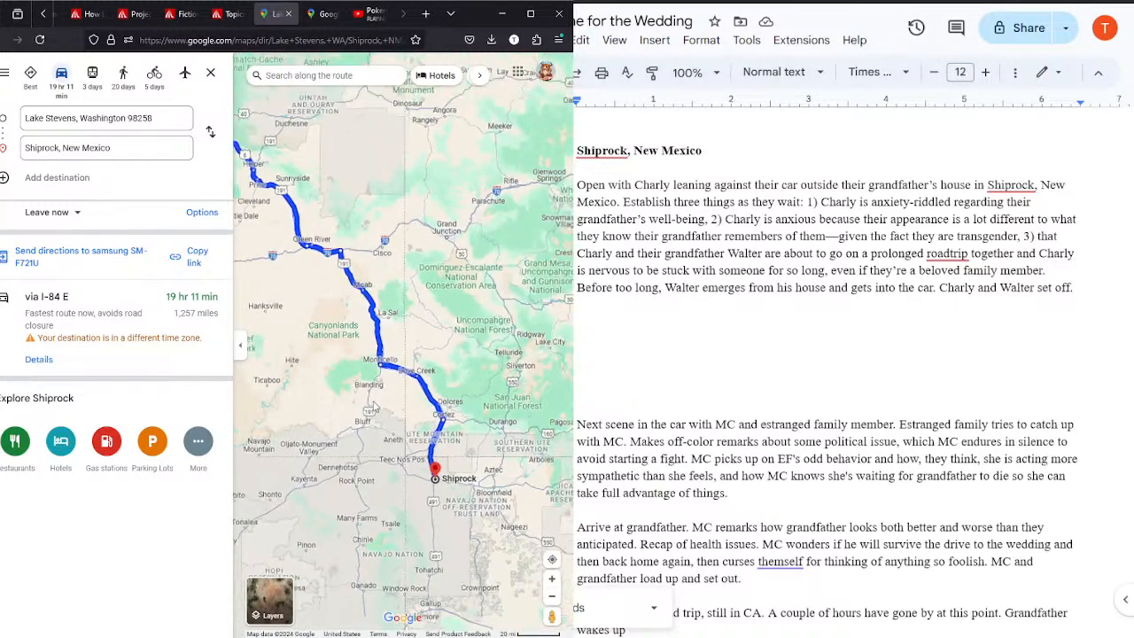
{"action": "scroll", "coordinate": [375, 405], "scroll_direction": "down", "scroll_amount": 2}
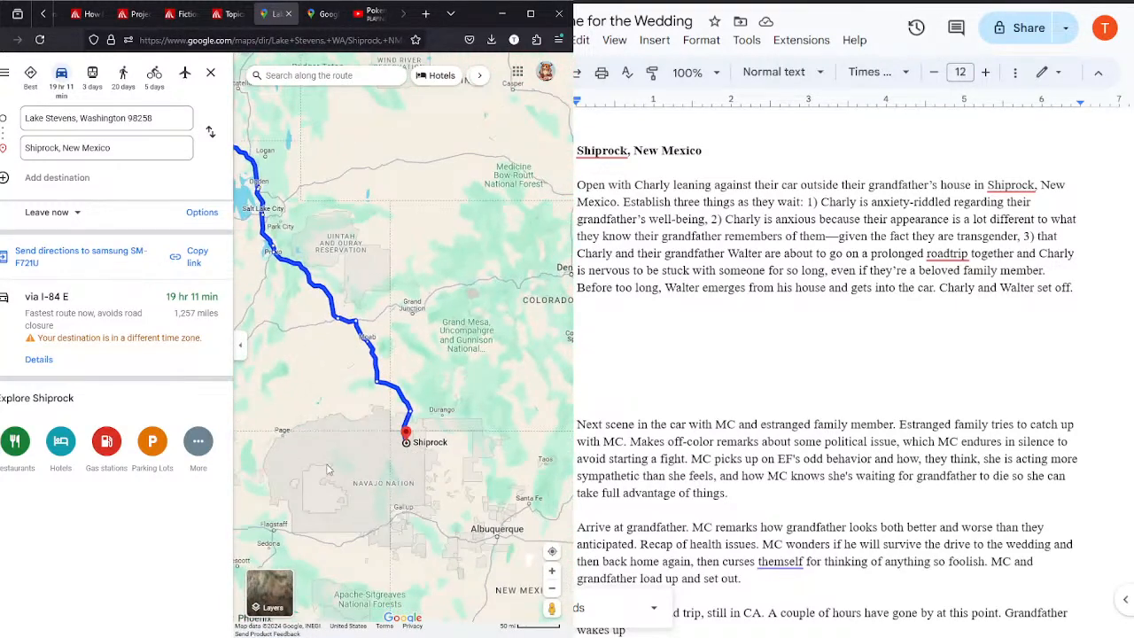
{"action": "left_click", "coordinate": [323, 15]}
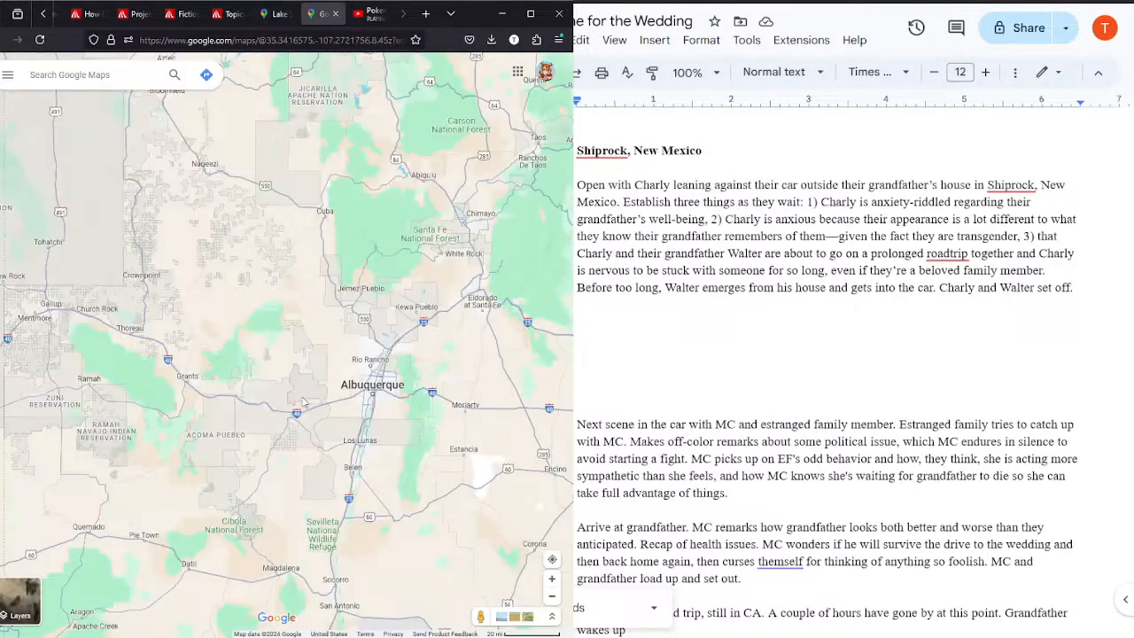
{"action": "scroll", "coordinate": [238, 373], "scroll_direction": "down", "scroll_amount": 3}
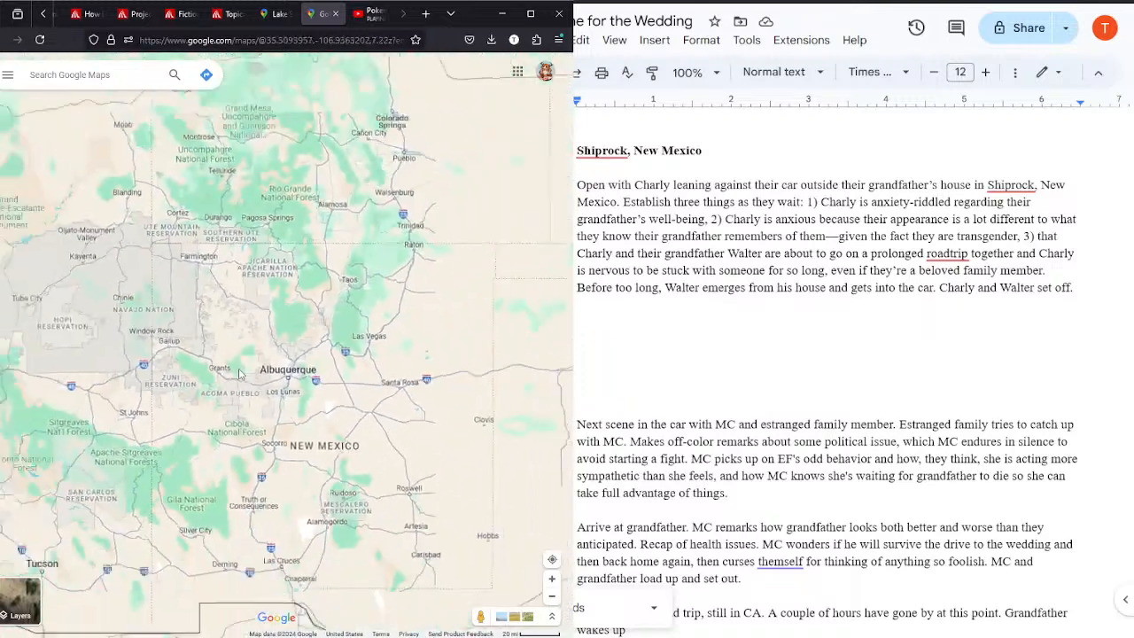
{"action": "left_click_drag", "start_coordinate": [137, 308], "coordinate": [213, 346]}
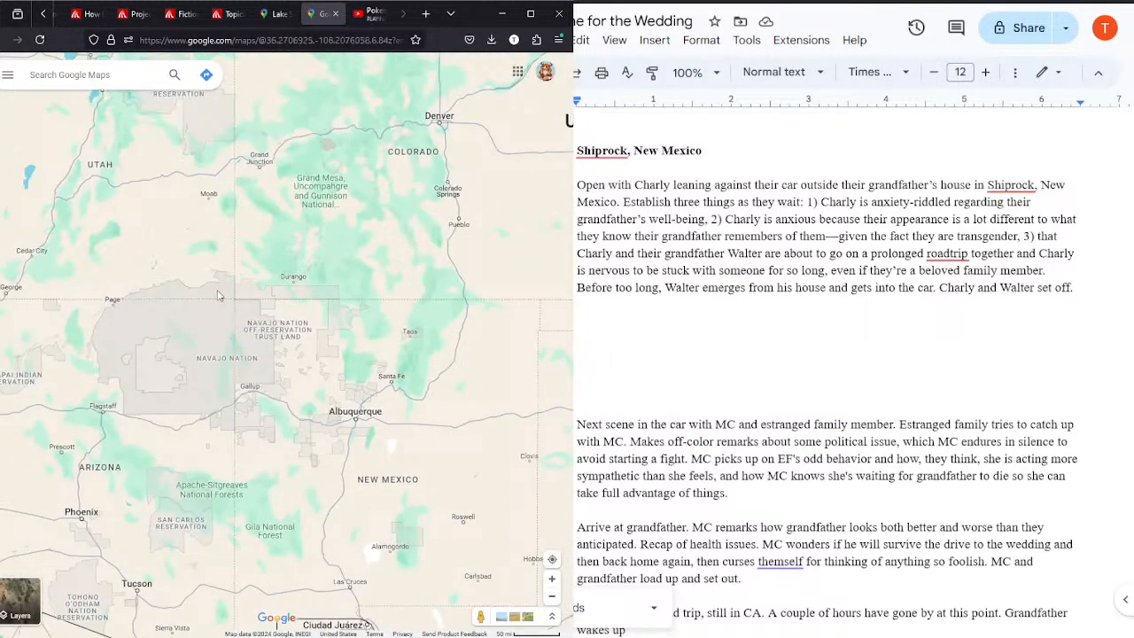
{"action": "scroll", "coordinate": [220, 288], "scroll_direction": "up", "scroll_amount": 3}
{"action": "left_click_drag", "start_coordinate": [440, 413], "coordinate": [371, 359]}
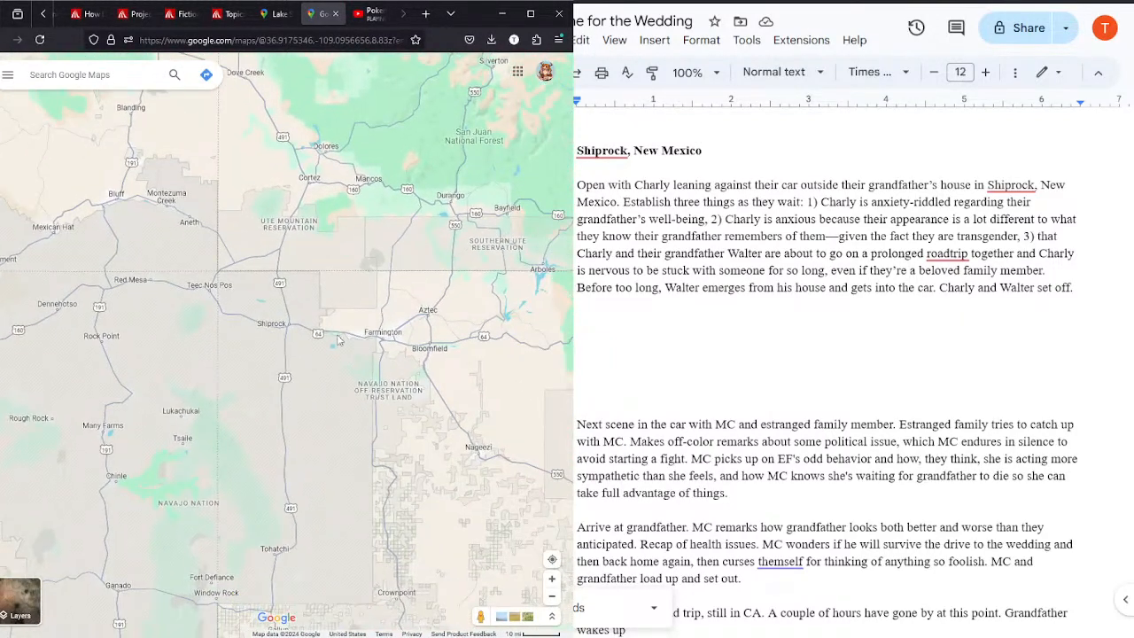
Step: Start directions on the new map with Shiprock, New Mexico as the destination
{"action": "left_click", "coordinate": [292, 326]}
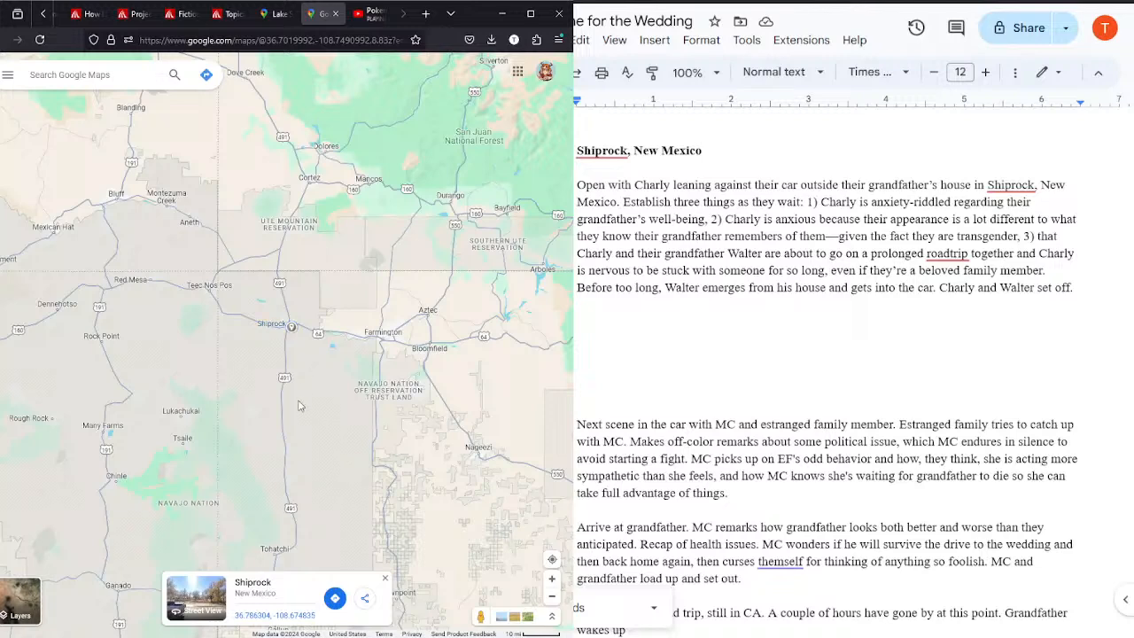
{"action": "left_click", "coordinate": [335, 599]}
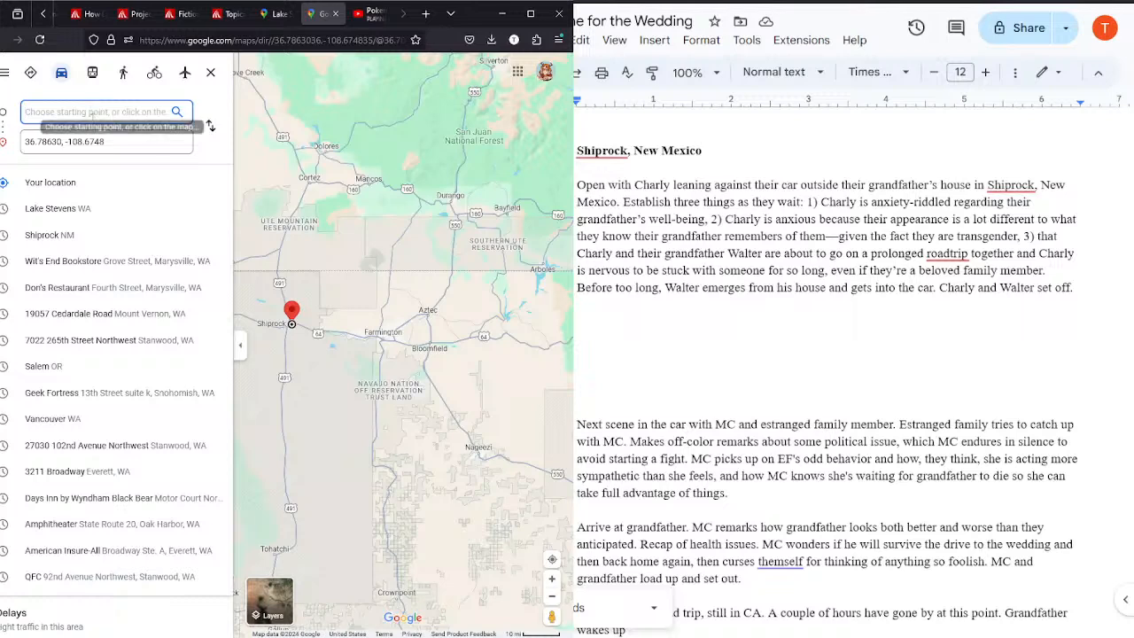
{"action": "key", "text": "Tab"}
{"action": "key", "text": "End"}
{"action": "key", "text": "ctrl+a"}
{"action": "type", "text": "ship"}
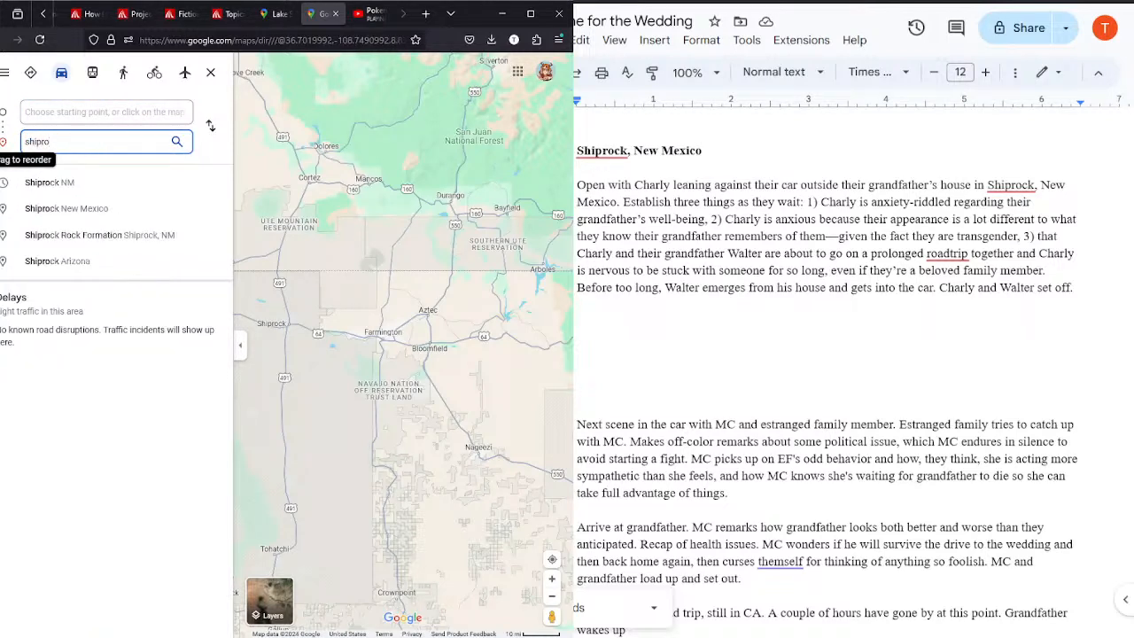
{"action": "left_click", "coordinate": [40, 182]}
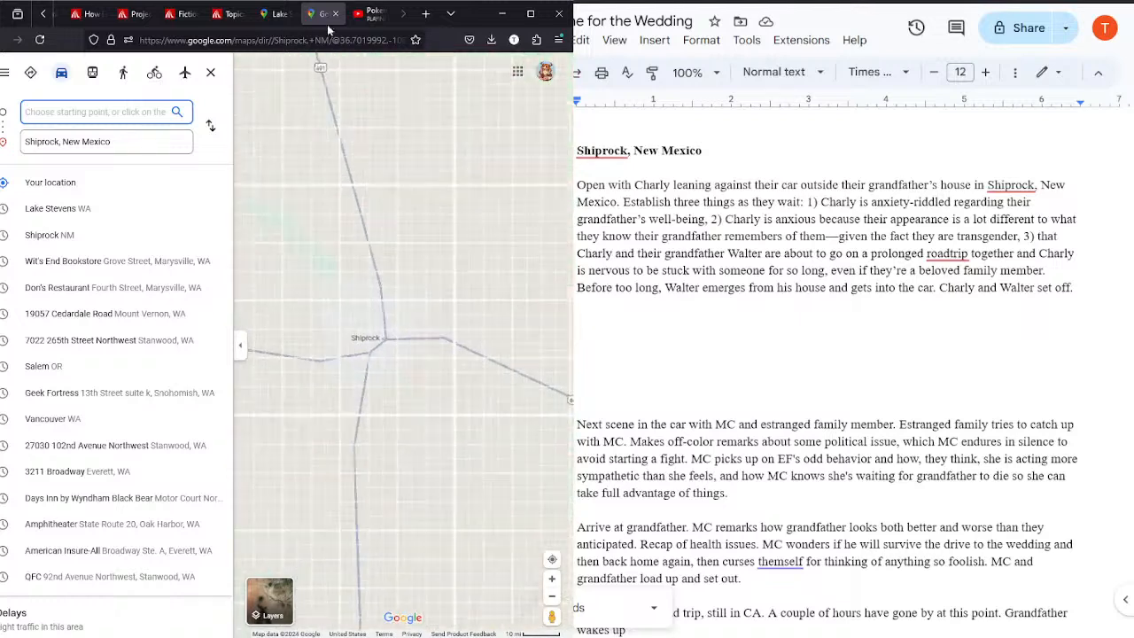
Step: Check the original route for a city along the way and set Salt Lake City, Utah as the starting point to Shiprock
{"action": "left_click", "coordinate": [277, 15]}
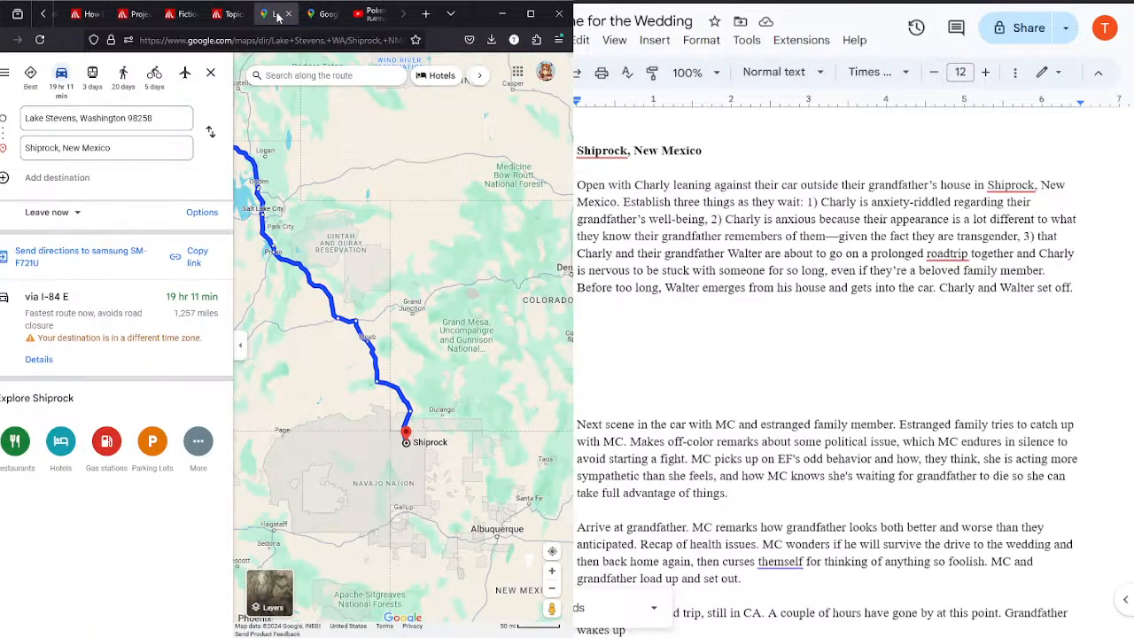
{"action": "left_click_drag", "start_coordinate": [389, 226], "coordinate": [437, 254]}
{"action": "left_click", "coordinate": [321, 13]}
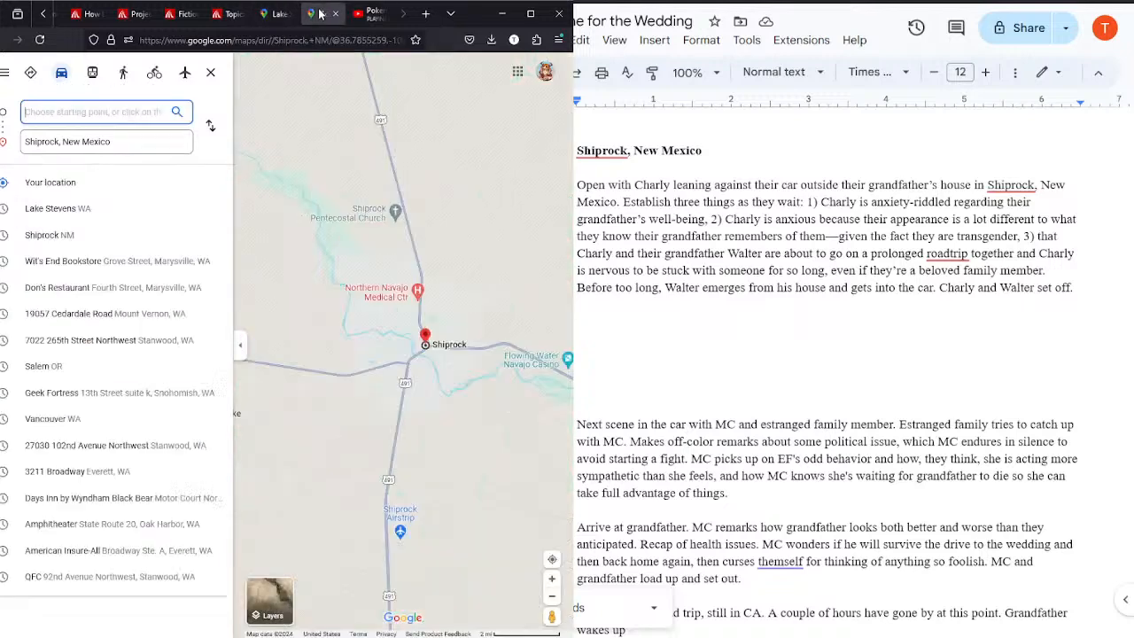
{"action": "type", "text": "sal"}
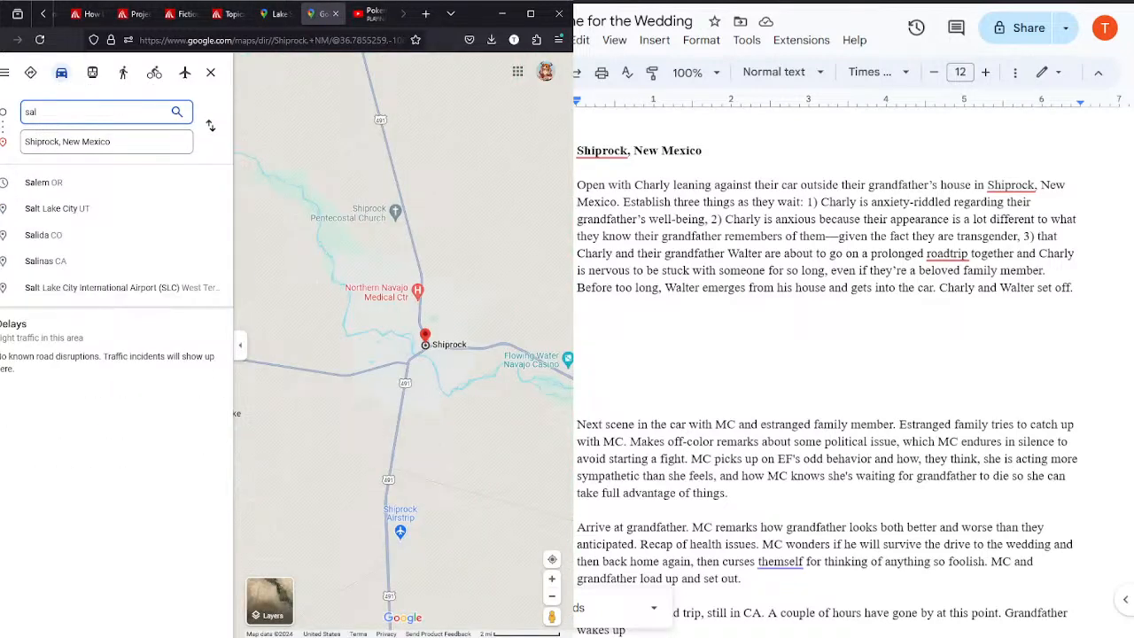
{"action": "left_click", "coordinate": [49, 184]}
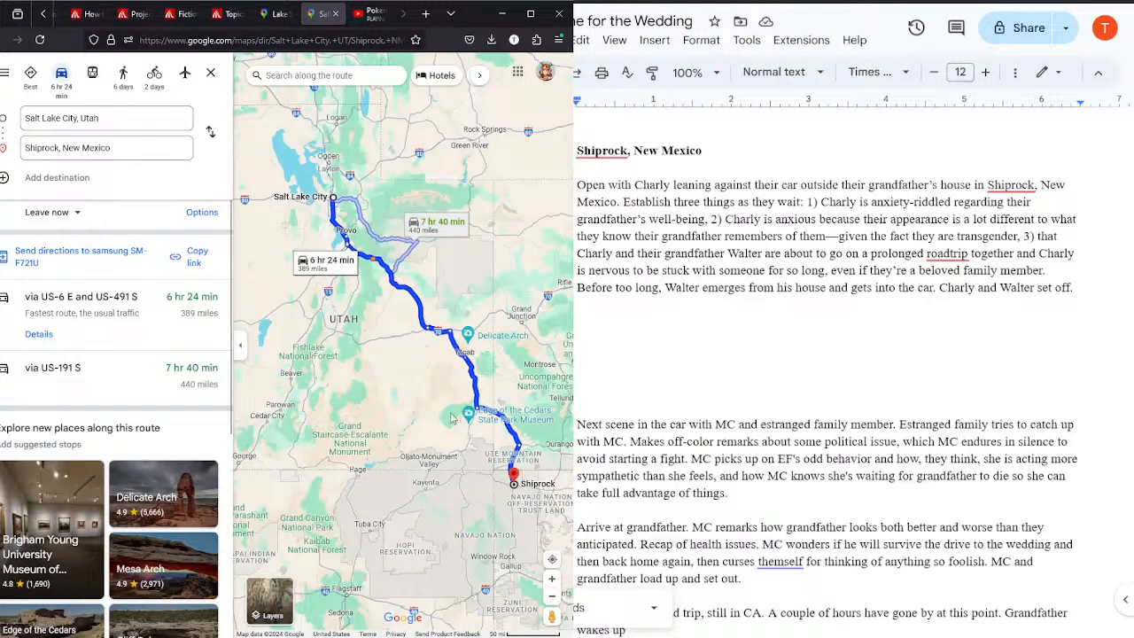
Step: Change the starting point of the directions to Monticello, Utah, a town on the route closer to Shiprock
{"action": "scroll", "coordinate": [451, 418], "scroll_direction": "up", "scroll_amount": 3}
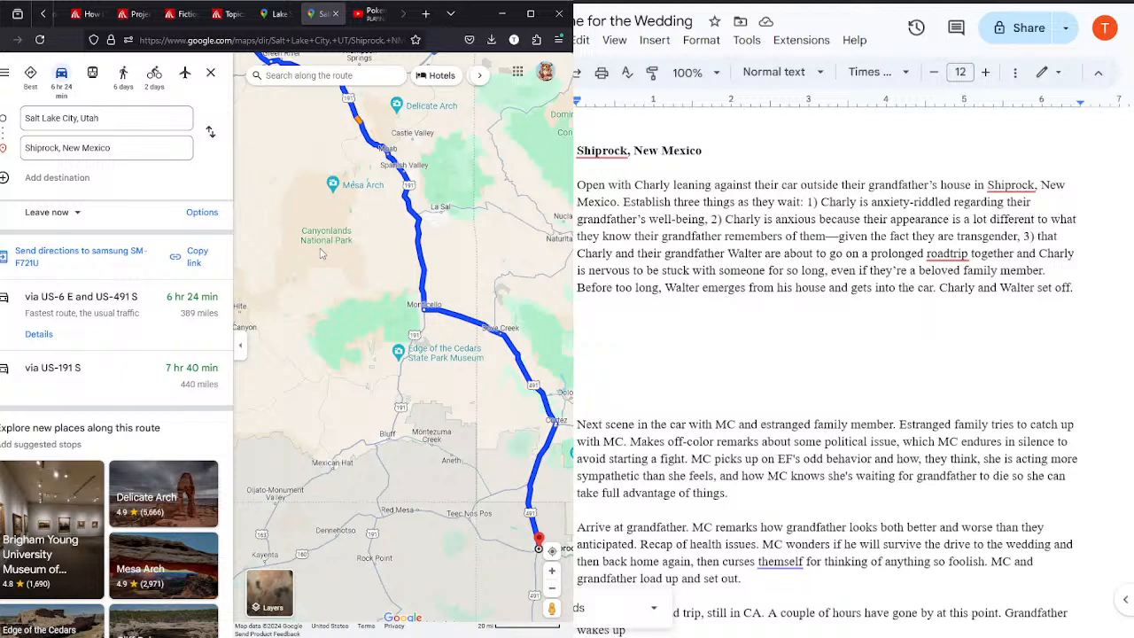
{"action": "left_click", "coordinate": [107, 120]}
{"action": "type", "text": "monticello"}
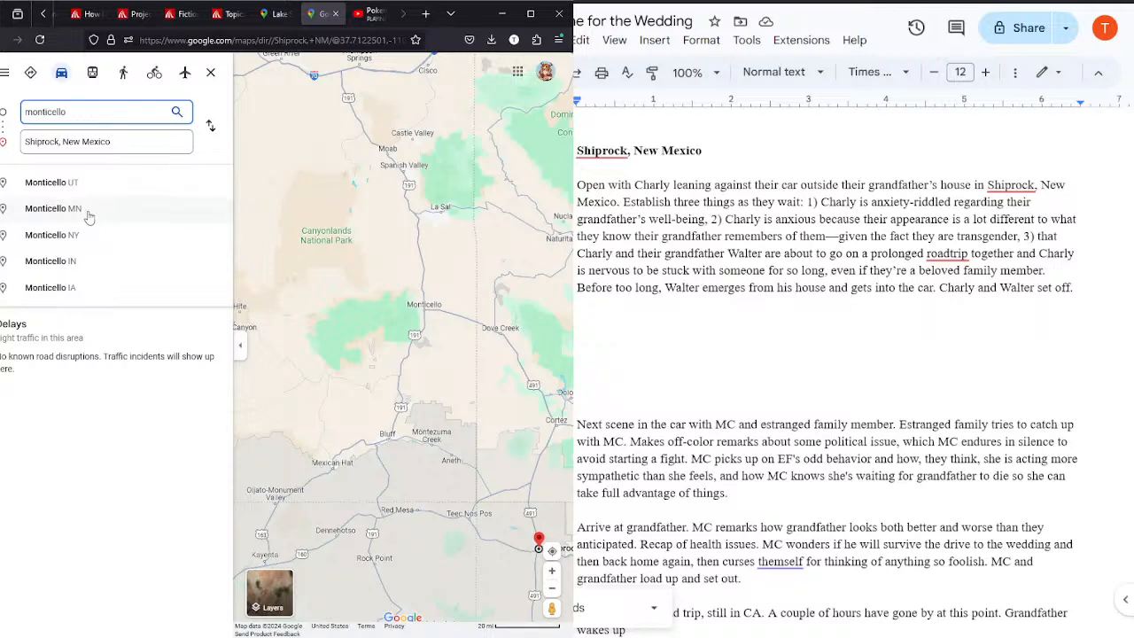
{"action": "left_click", "coordinate": [71, 184]}
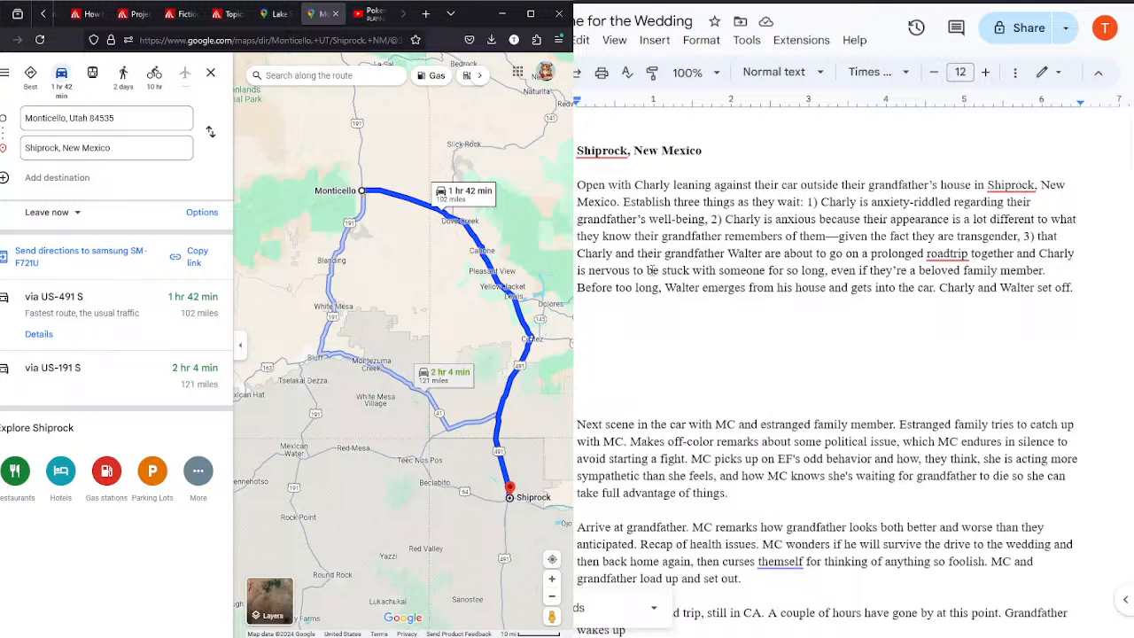
Step: Append the placeholder "[TIME]" to the "Shiprock, New Mexico" heading in the outline
{"action": "left_click", "coordinate": [737, 149]}
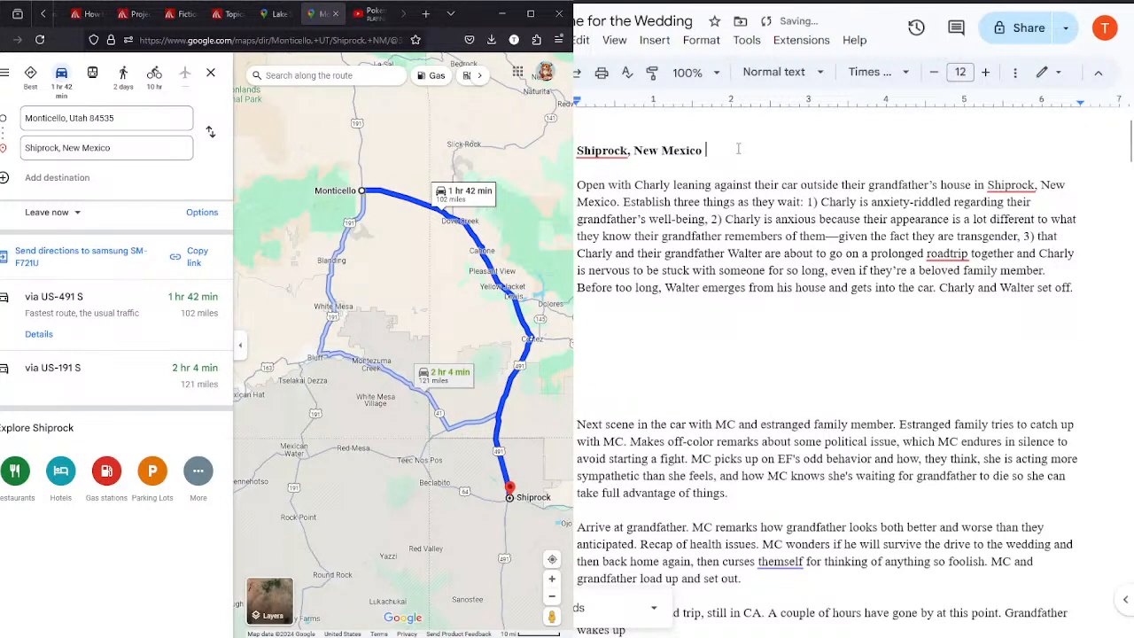
{"action": "type", "text": "[TIME]"}
Step: Add the bold scene heading "Monticello, Utah [TIME +2 hours]" below the Shiprock scene, with a blank line after it
{"action": "left_click", "coordinate": [785, 376]}
{"action": "left_click", "coordinate": [707, 328]}
{"action": "left_click", "coordinate": [680, 347]}
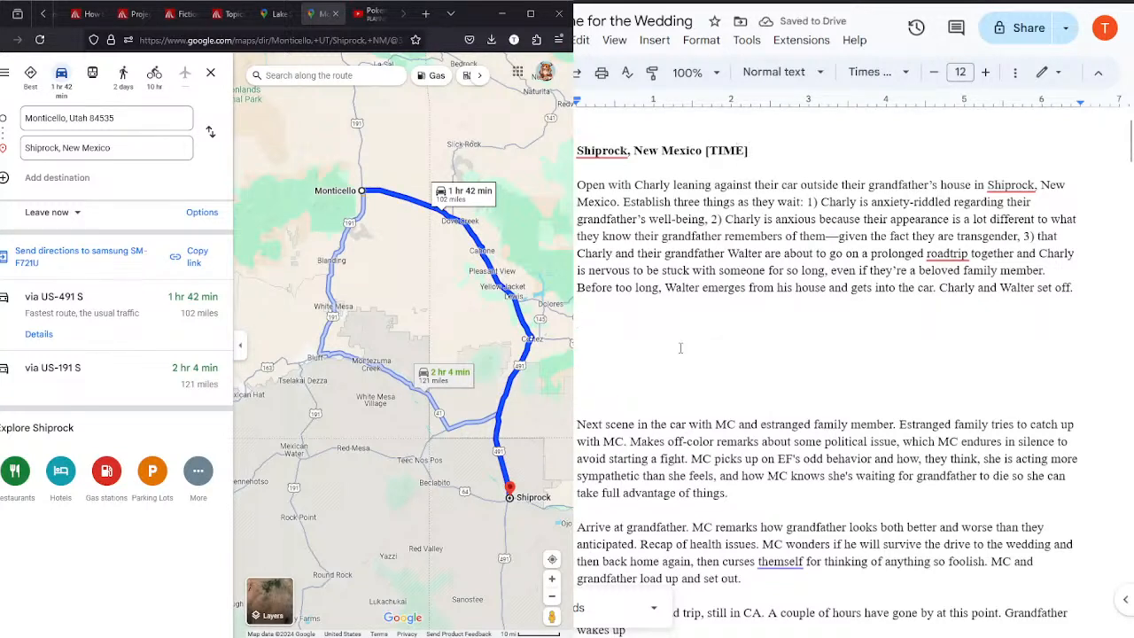
{"action": "type", "text": "Monticello,"}
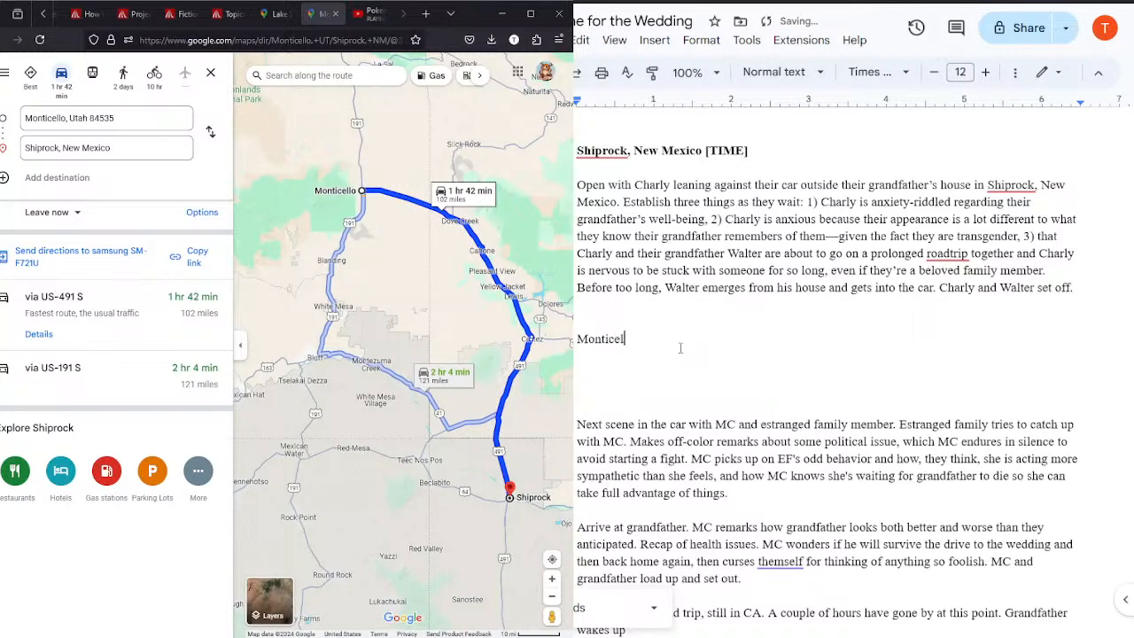
{"action": "key", "text": "BackSpace"}
{"action": "key", "text": "BackSpace"}
{"action": "key", "text": "BackSpace"}
{"action": "key", "text": "BackSpace"}
{"action": "key", "text": "BackSpace"}
{"action": "key", "text": "BackSpace"}
{"action": "key", "text": "BackSpace"}
{"action": "key", "text": "BackSpace"}
{"action": "key", "text": "BackSpace"}
{"action": "key", "text": "BackSpace"}
{"action": "key", "text": "BackSpace"}
{"action": "key", "text": "BackSpace"}
{"action": "type", "text": "M"}
{"action": "key", "text": "BackSpace"}
{"action": "type", "text": "Monticello, Utah [TIM"}
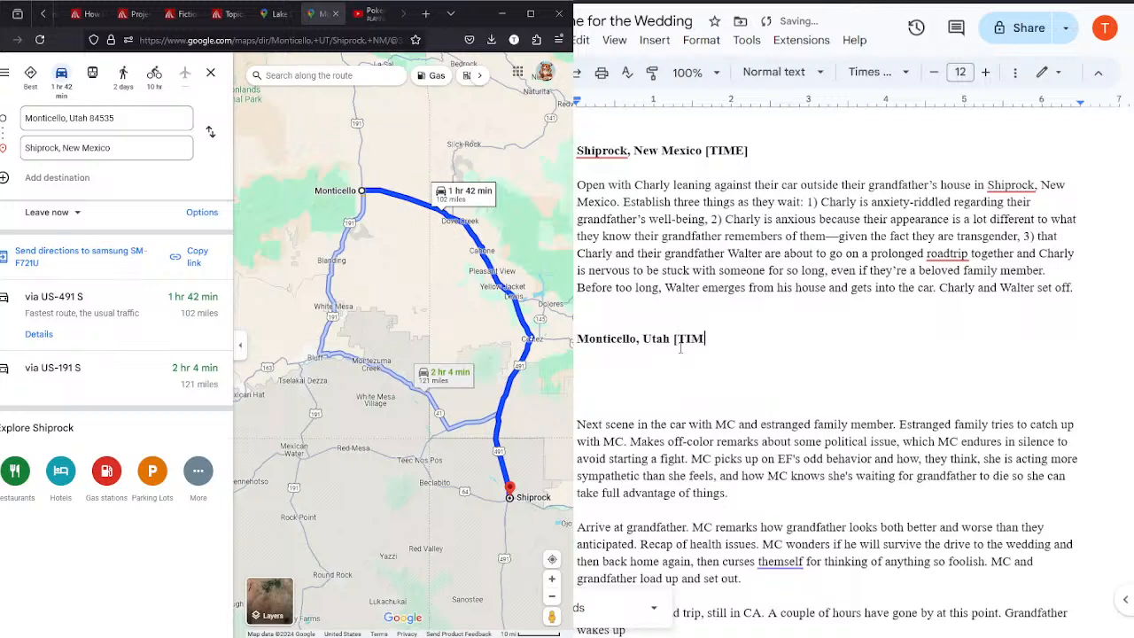
{"action": "type", "text": "E +2 hours]"}
{"action": "key", "text": "Return"}
{"action": "key", "text": "Return"}
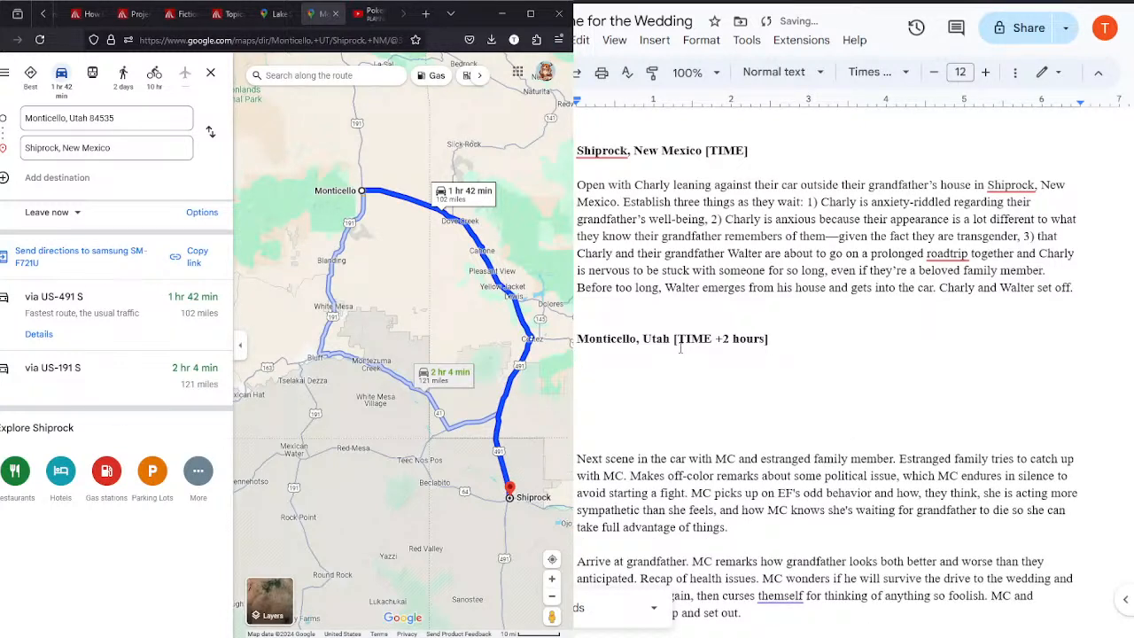
Step: Begin the Monticello scene with the words "Establish Charly and Walter have made some"
{"action": "type", "text": "B"}
{"action": "key", "text": "BackSpace"}
{"action": "type", "text": "E"}
{"action": "key", "text": "BackSpace"}
{"action": "type", "text": "Establish Charly and Walter have made some"}
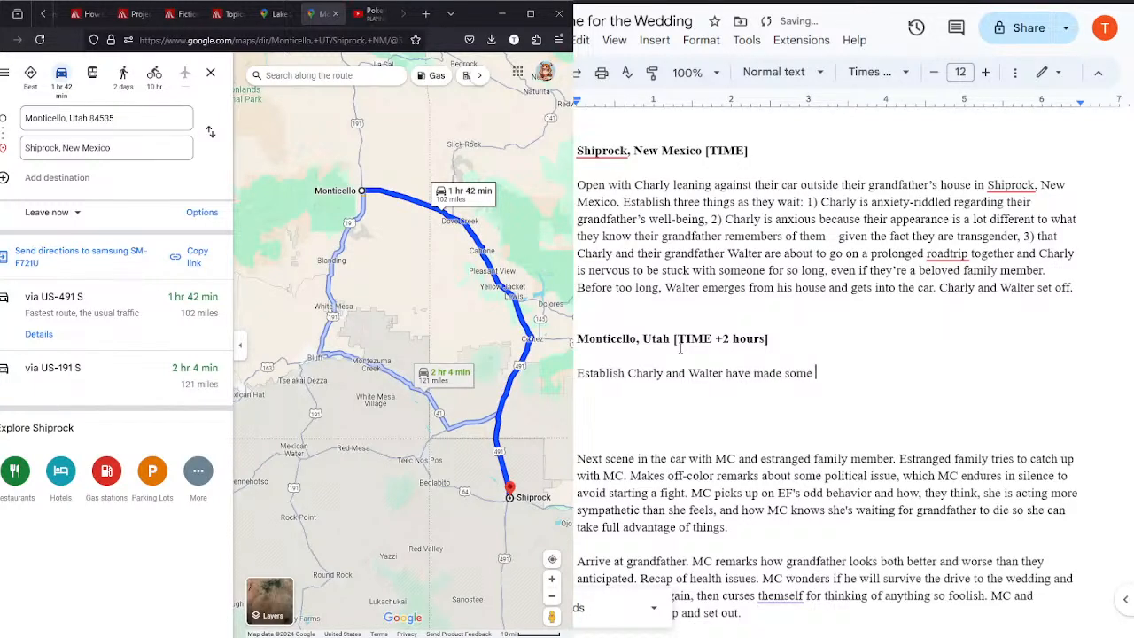
Step: Continue the Monticello sentence with "small talk over the first leg of their"
{"action": "scroll", "coordinate": [1129, 141], "scroll_direction": "down", "scroll_amount": 1}
{"action": "left_click_drag", "start_coordinate": [1131, 146], "coordinate": [1131, 152]}
{"action": "left_click", "coordinate": [851, 213]}
{"action": "type", "text": "pro"}
{"action": "key", "text": "BackSpace"}
{"action": "key", "text": "BackSpace"}
{"action": "key", "text": "BackSpace"}
{"action": "type", "text": "small talk "}
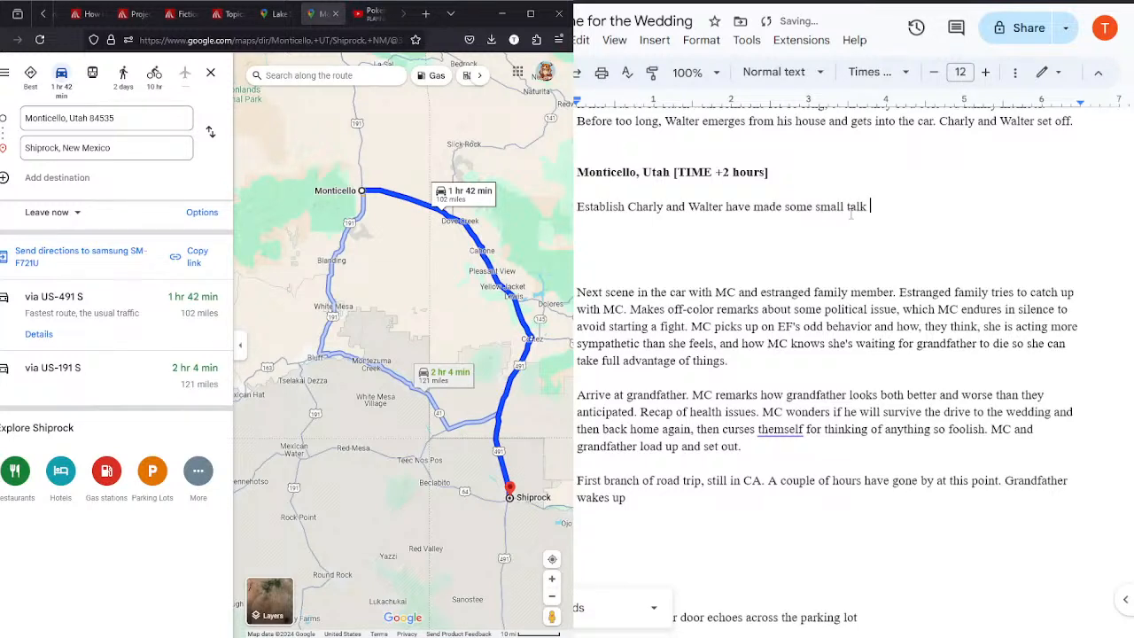
{"action": "type", "text": "over the first leg o"}
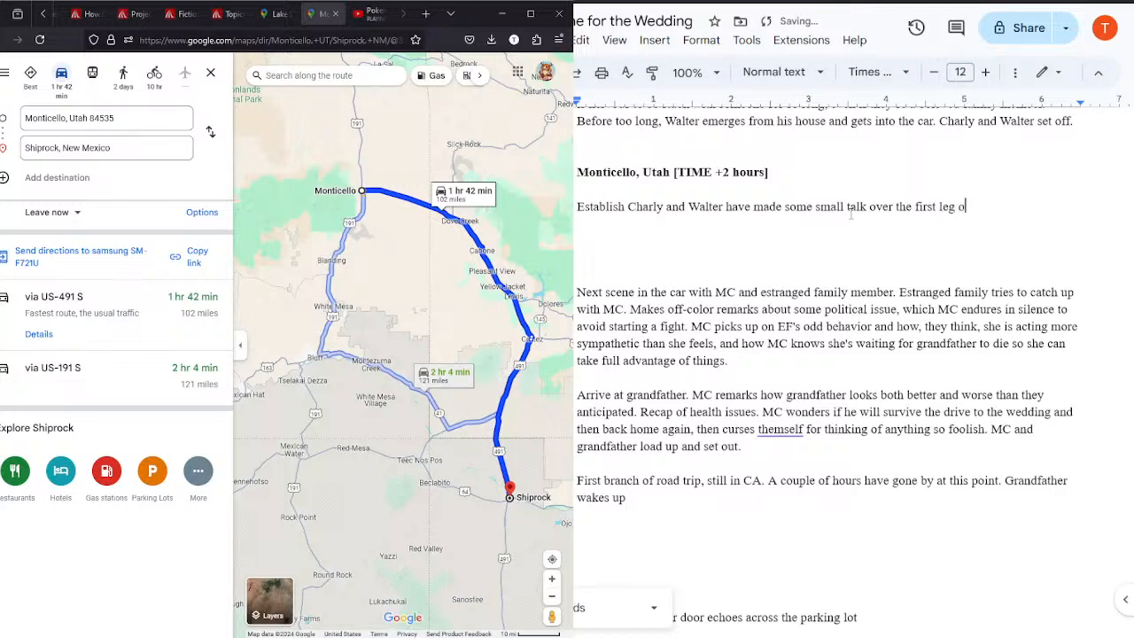
{"action": "type", "text": "f their"}
Step: Get directions from Salt Lake City to Monticello, Utah and compare them with the full Lake Stevens to Shiprock route
{"action": "left_click", "coordinate": [209, 133]}
{"action": "left_click", "coordinate": [129, 116]}
{"action": "type", "text": "salt"}
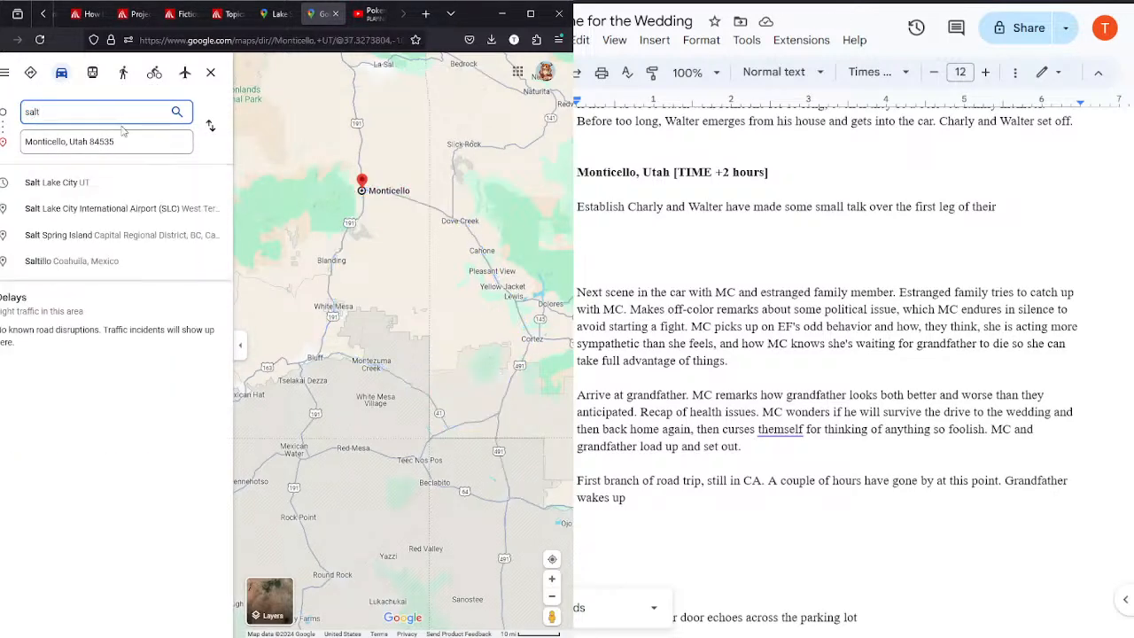
{"action": "left_click", "coordinate": [85, 192]}
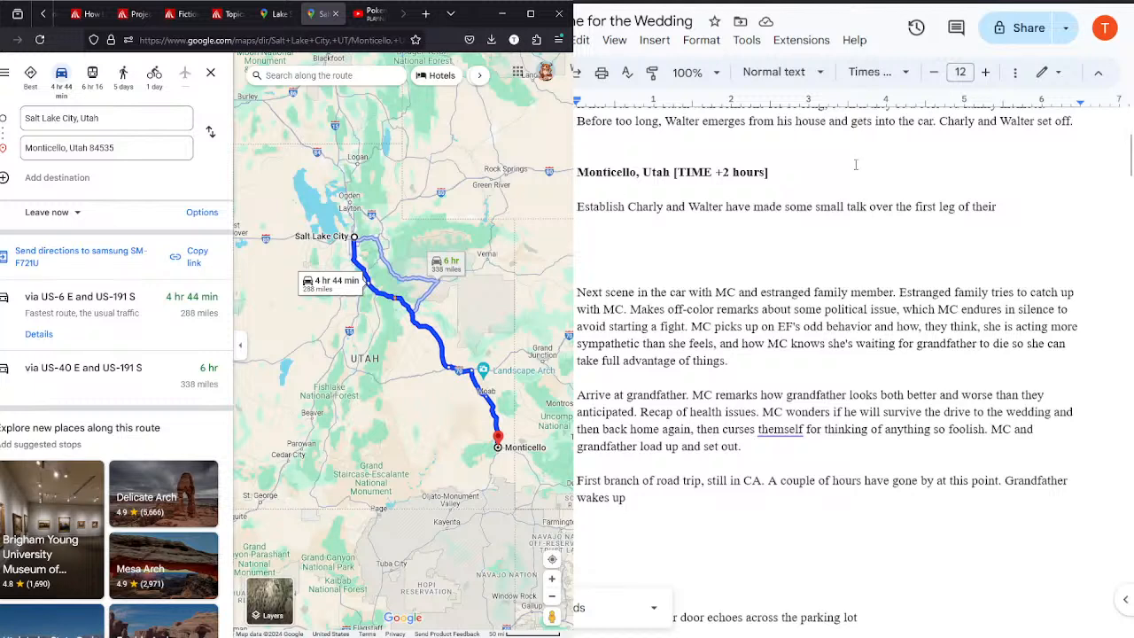
{"action": "left_click", "coordinate": [1008, 209]}
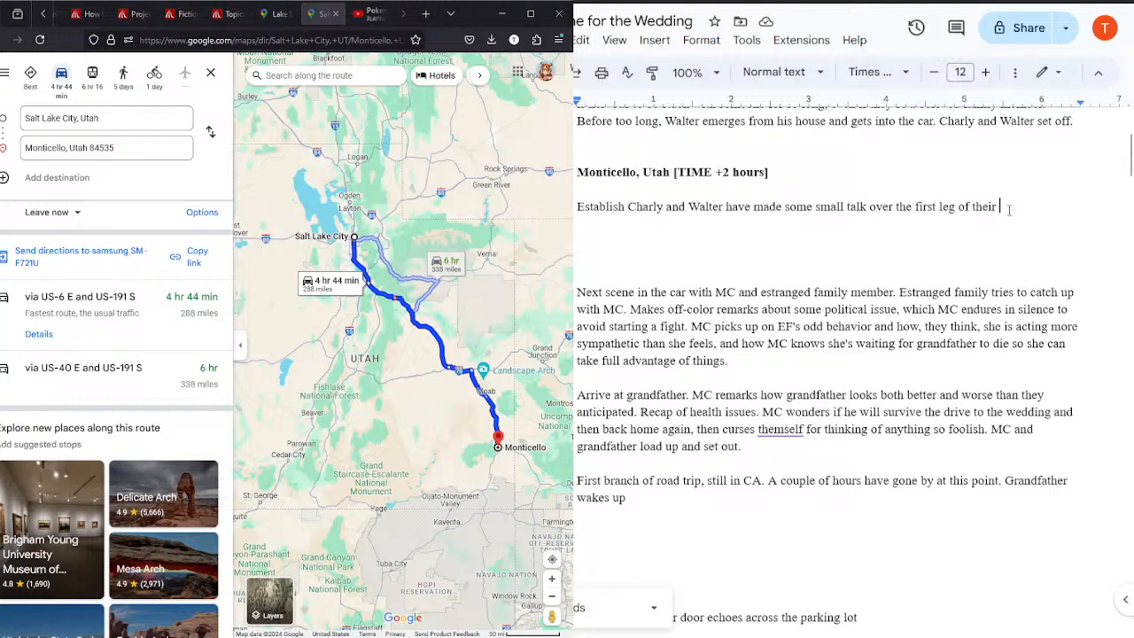
{"action": "left_click", "coordinate": [263, 14]}
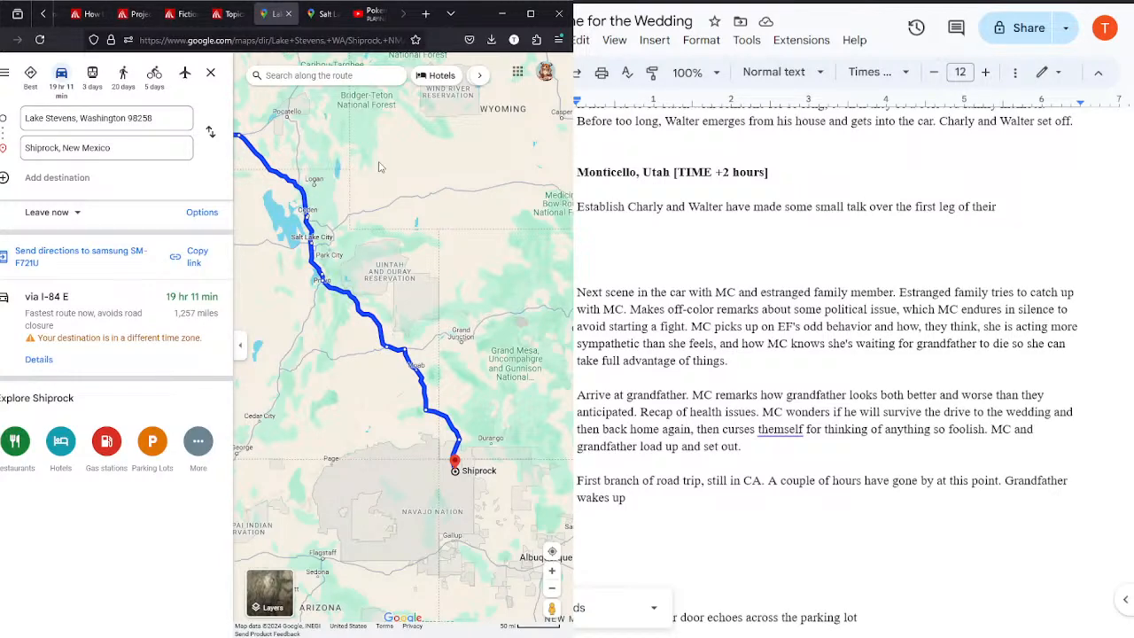
{"action": "left_click", "coordinate": [317, 13]}
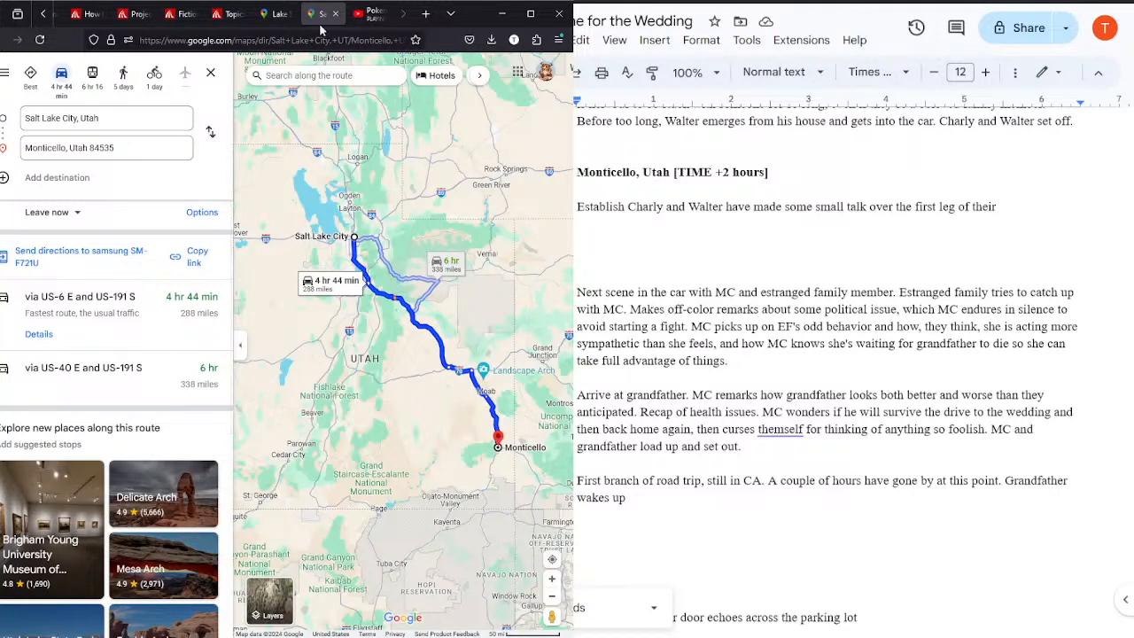
{"action": "left_click", "coordinate": [270, 15]}
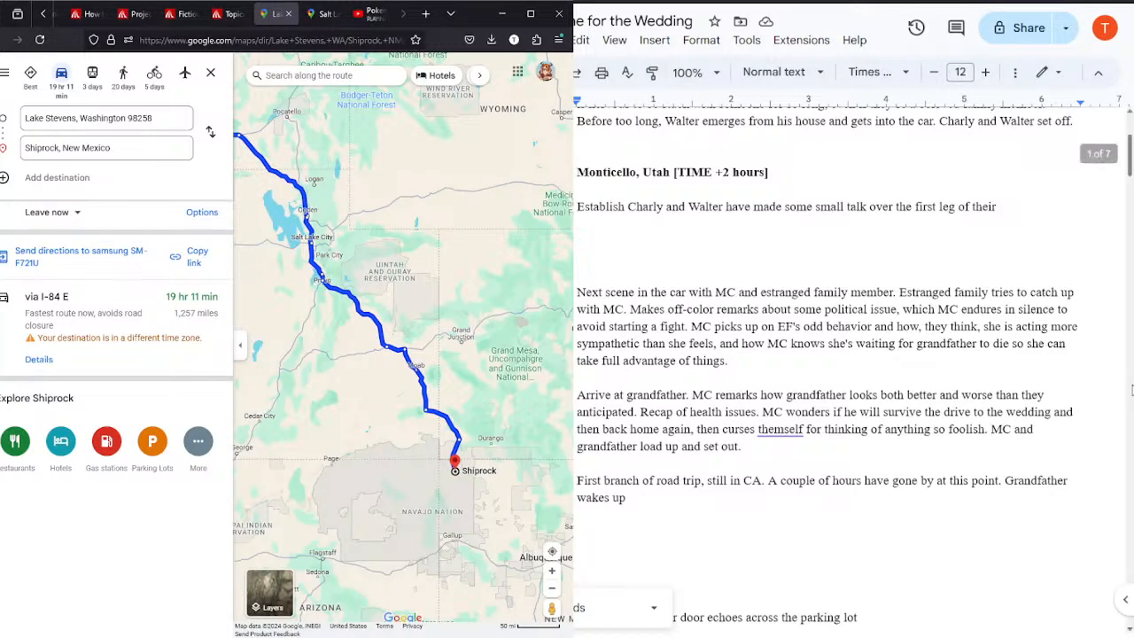
Step: Replace the "[TIME]" placeholder in the Shiprock, New Mexico heading with "|| 14:00"
{"action": "scroll", "coordinate": [1129, 153], "scroll_direction": "up", "scroll_amount": 3}
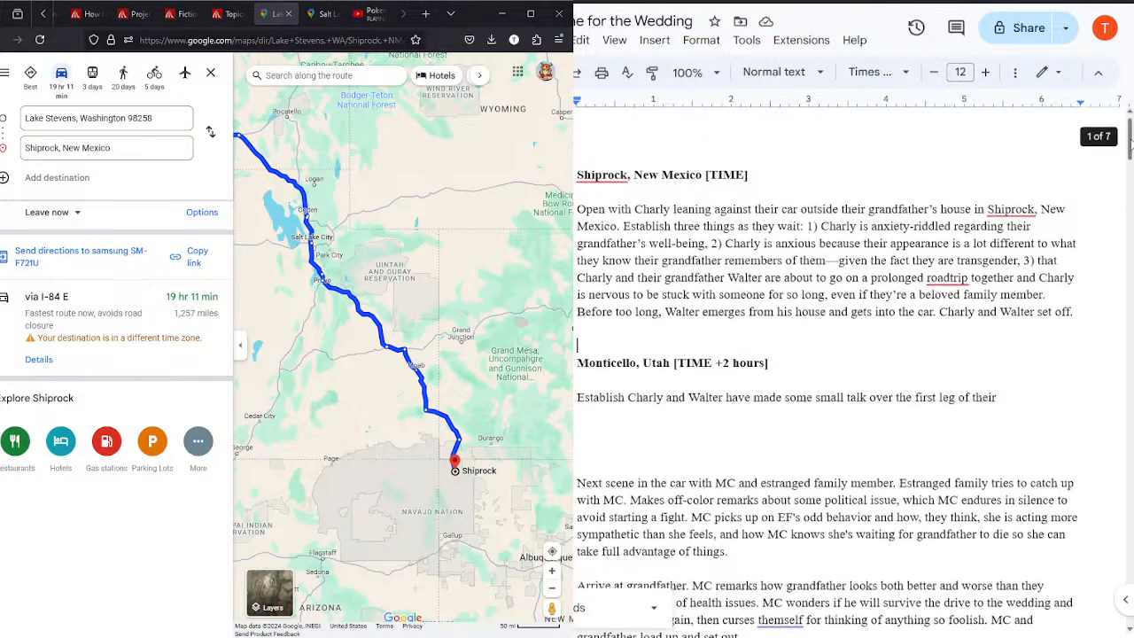
{"action": "left_click", "coordinate": [759, 178]}
{"action": "key", "text": "BackSpace"}
{"action": "key", "text": "BackSpace"}
{"action": "key", "text": "BackSpace"}
{"action": "key", "text": "BackSpace"}
{"action": "key", "text": "BackSpace"}
{"action": "key", "text": "BackSpace"}
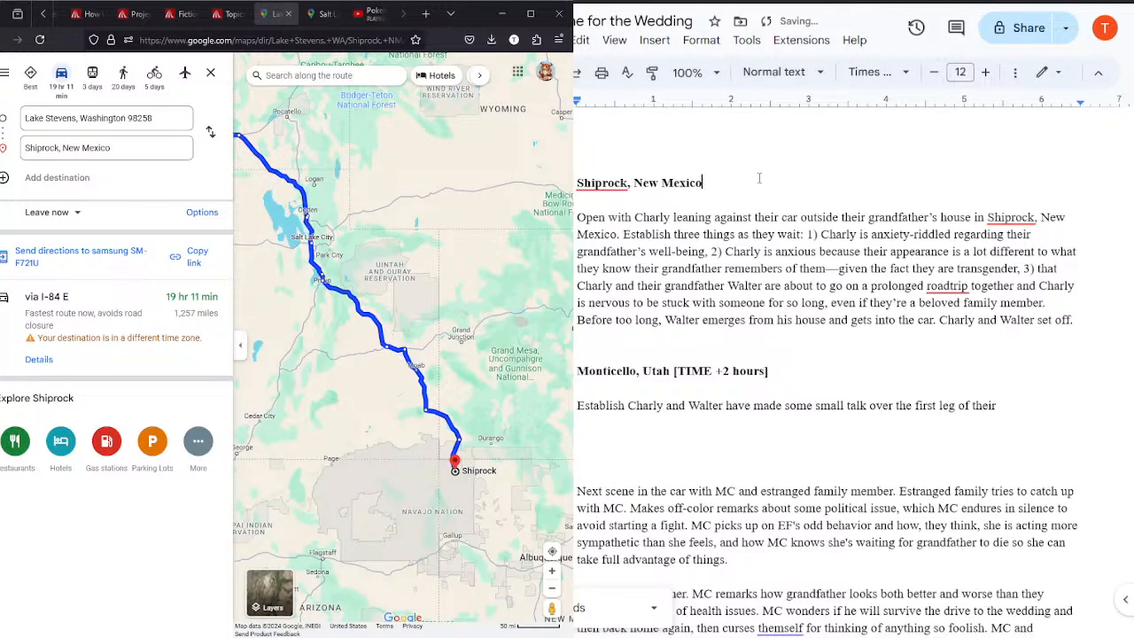
{"action": "type", "text": "[| 2 P"}
{"action": "key", "text": "BackSpace"}
{"action": "key", "text": "BackSpace"}
{"action": "key", "text": "BackSpace"}
{"action": "key", "text": "BackSpace"}
{"action": "type", "text": "14:00"}
Step: Replace the "[TIME +2 hours]" placeholder in the Monticello, Utah heading with "|| 16:00"
{"action": "left_click_drag", "start_coordinate": [769, 370], "coordinate": [675, 368]}
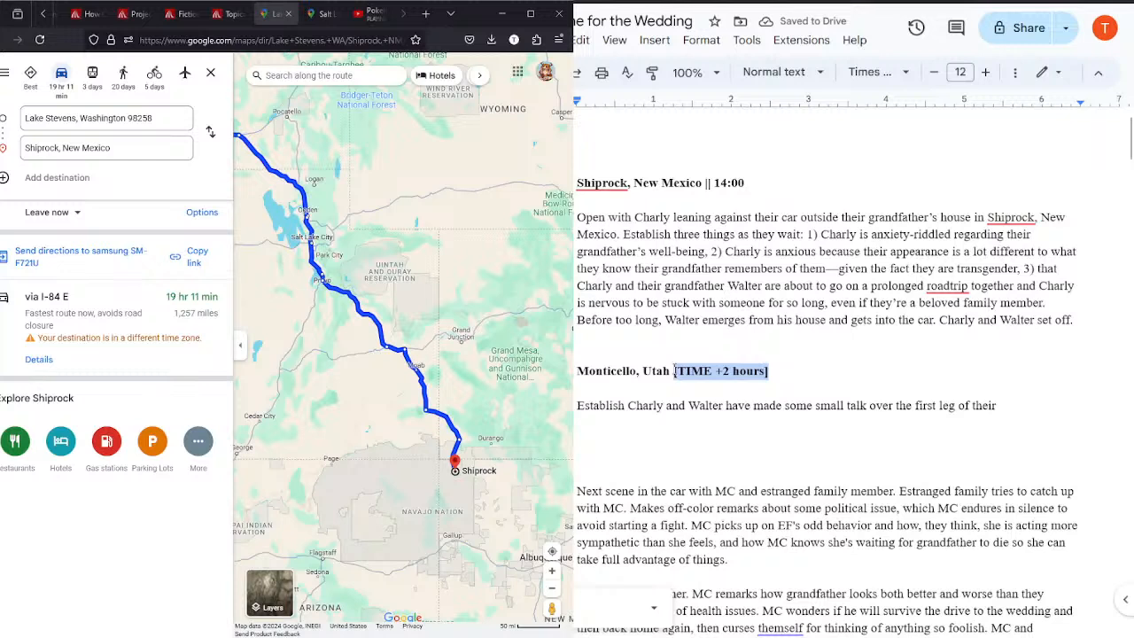
{"action": "key", "text": "BackSpace"}
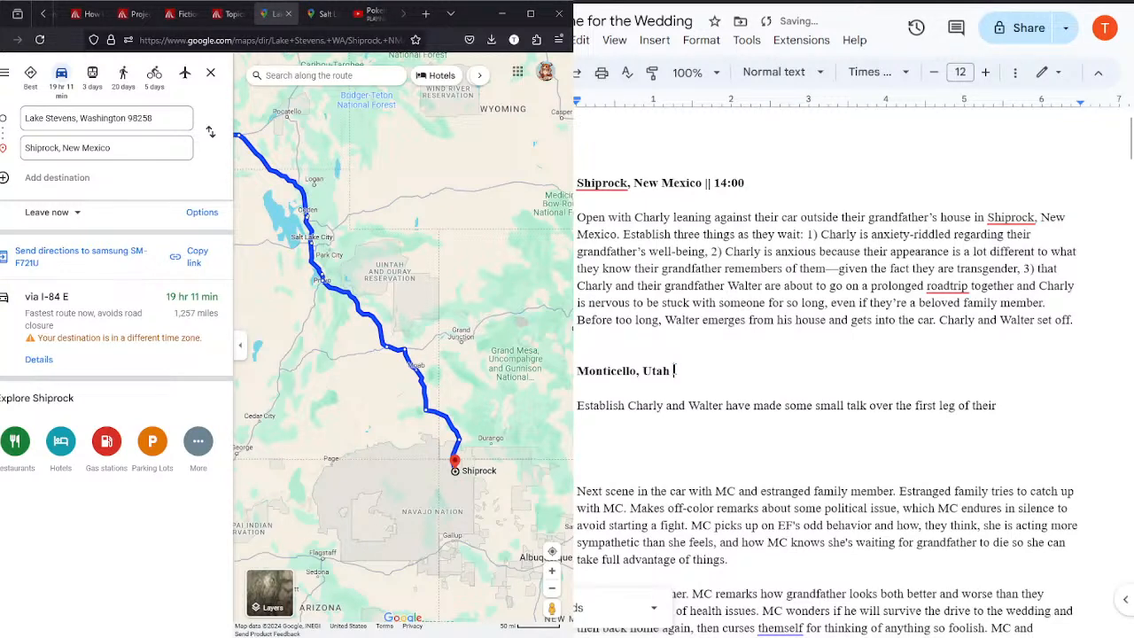
{"action": "type", "text": "16:00"}
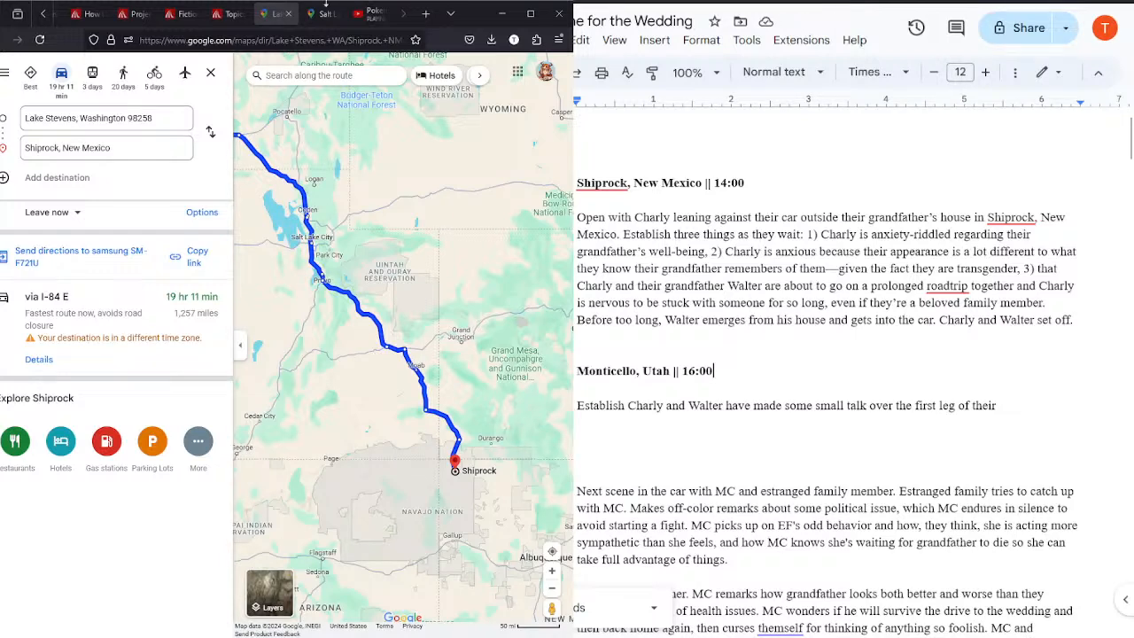
Step: Check both routes for the next stop and add the line "Salt Lake City, Utah ||" below the Monticello scene
{"action": "left_click", "coordinate": [321, 15]}
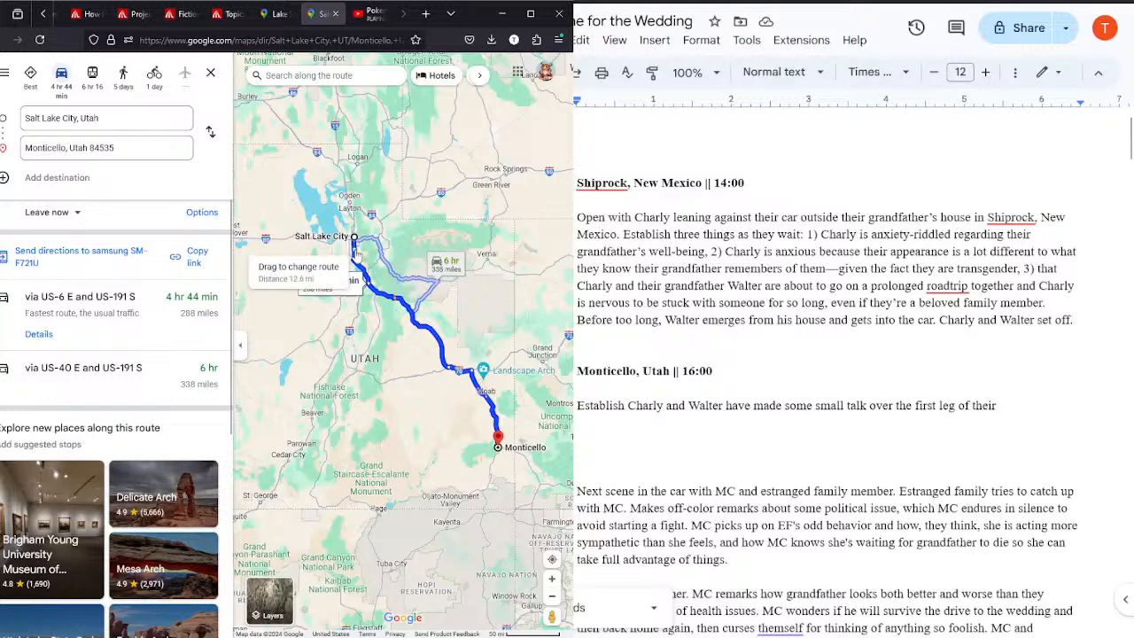
{"action": "left_click", "coordinate": [269, 15]}
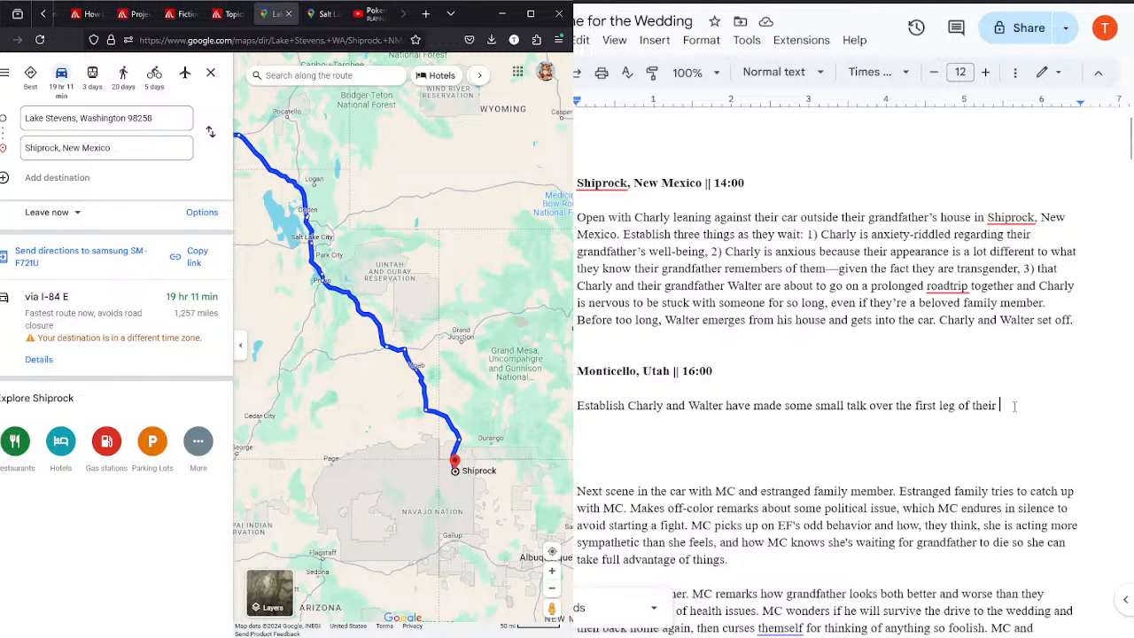
{"action": "key", "text": "Return"}
{"action": "key", "text": "Return"}
{"action": "type", "text": "Salt Lake City, Utah "}
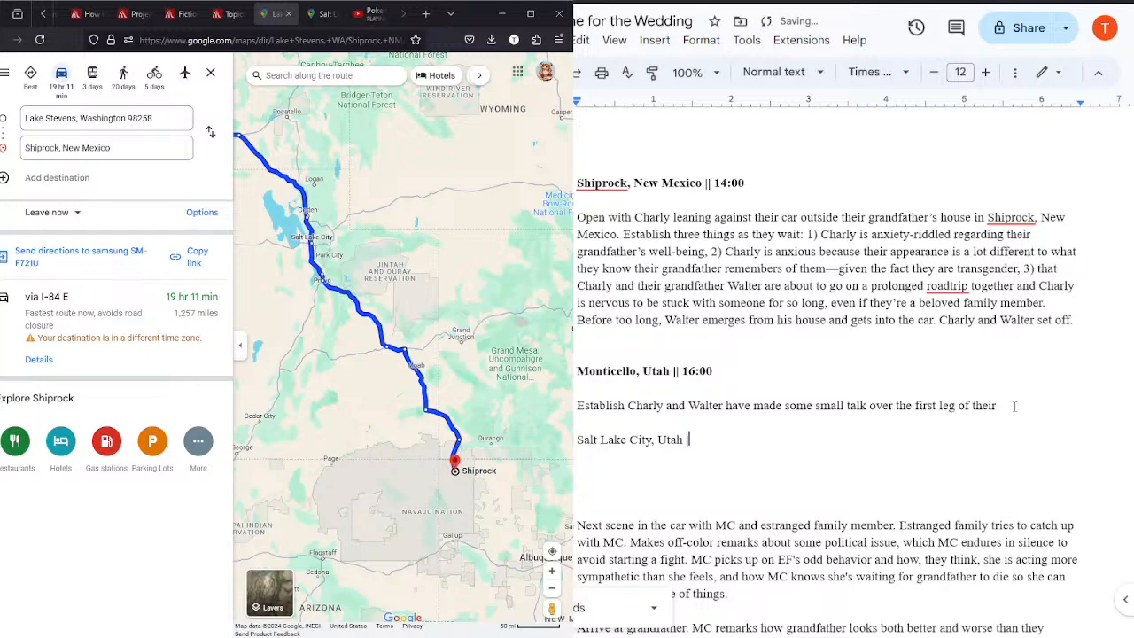
{"action": "type", "text": "||"}
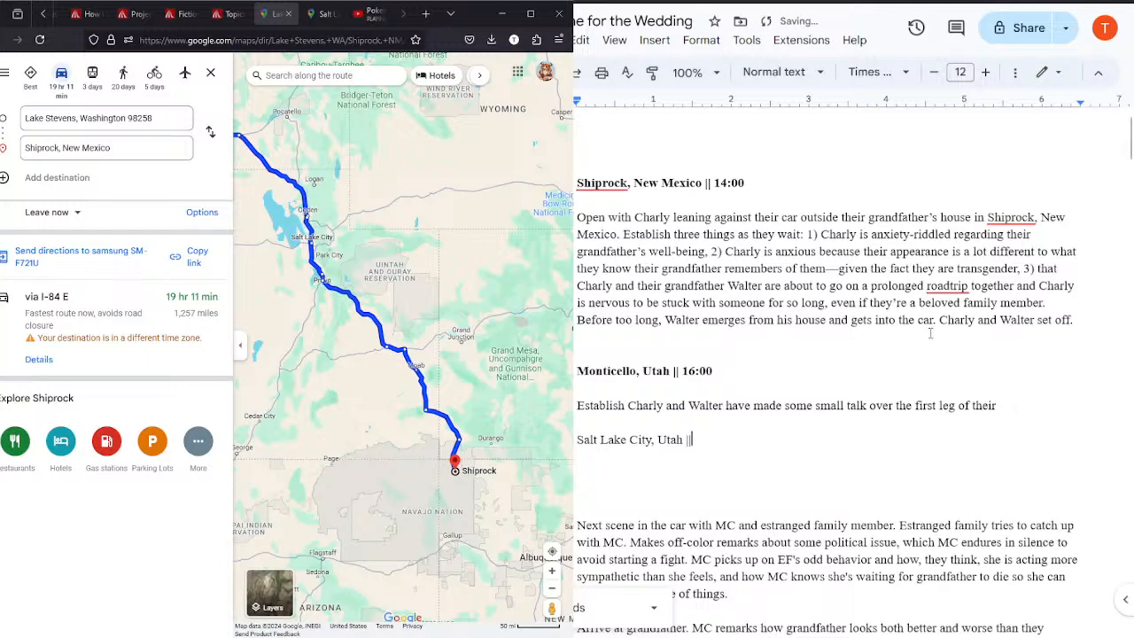
Step: Check the Salt Lake City to Monticello drive time, add "21:00" to the Salt Lake City line and insert a blank line above it
{"action": "left_click", "coordinate": [372, 13]}
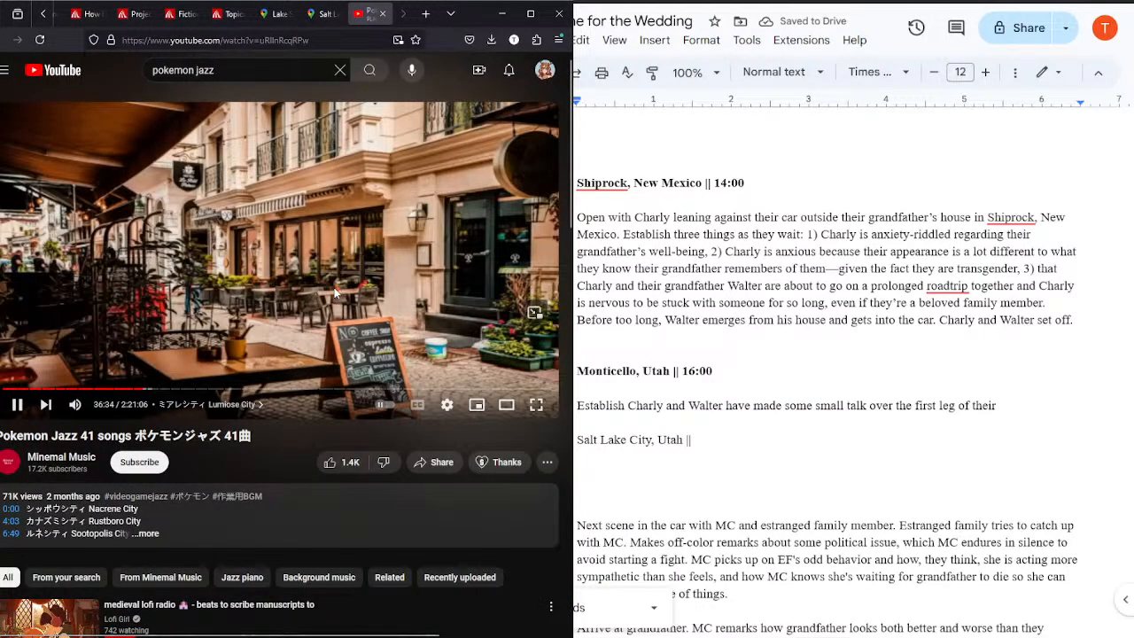
{"action": "left_click", "coordinate": [307, 15]}
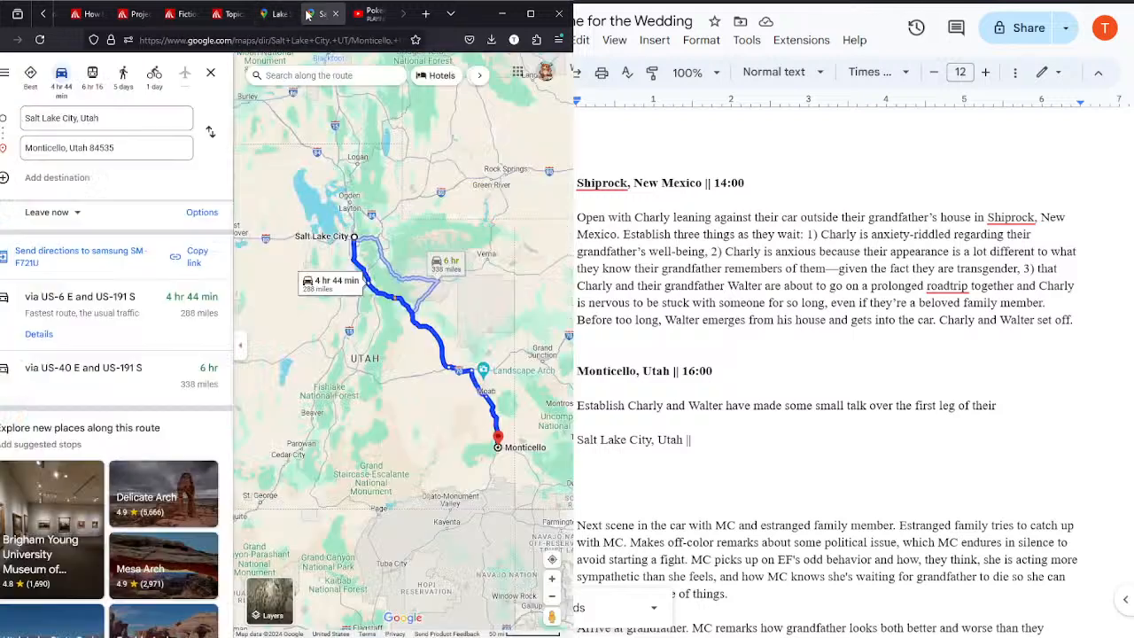
{"action": "left_click", "coordinate": [734, 440]}
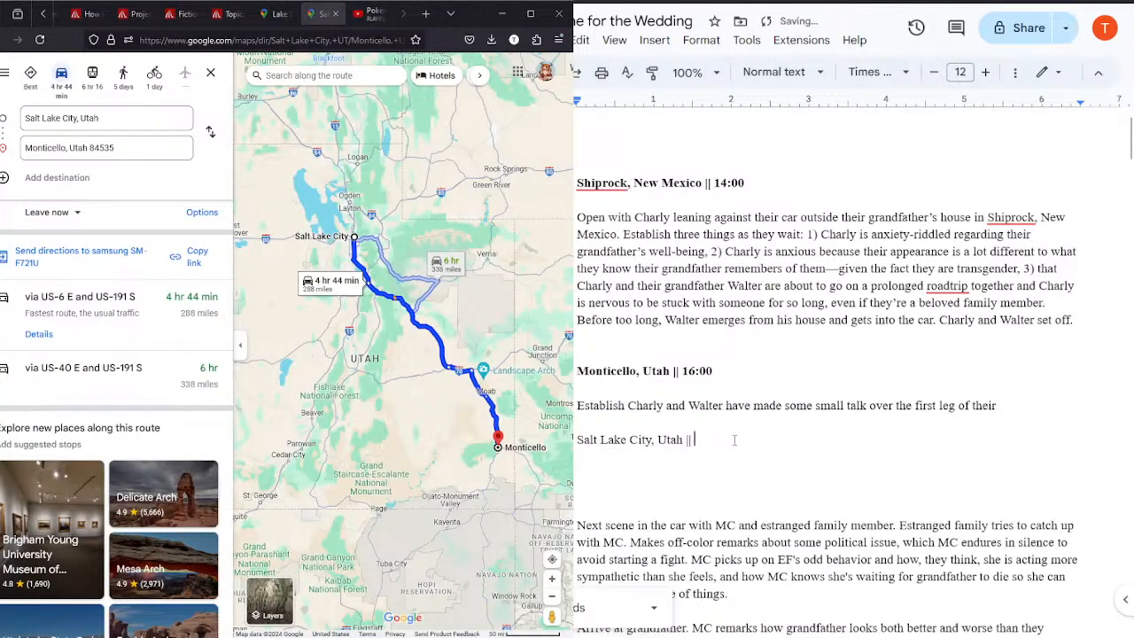
{"action": "type", "text": "21:00"}
{"action": "left_click", "coordinate": [1045, 414]}
{"action": "key", "text": "Return"}
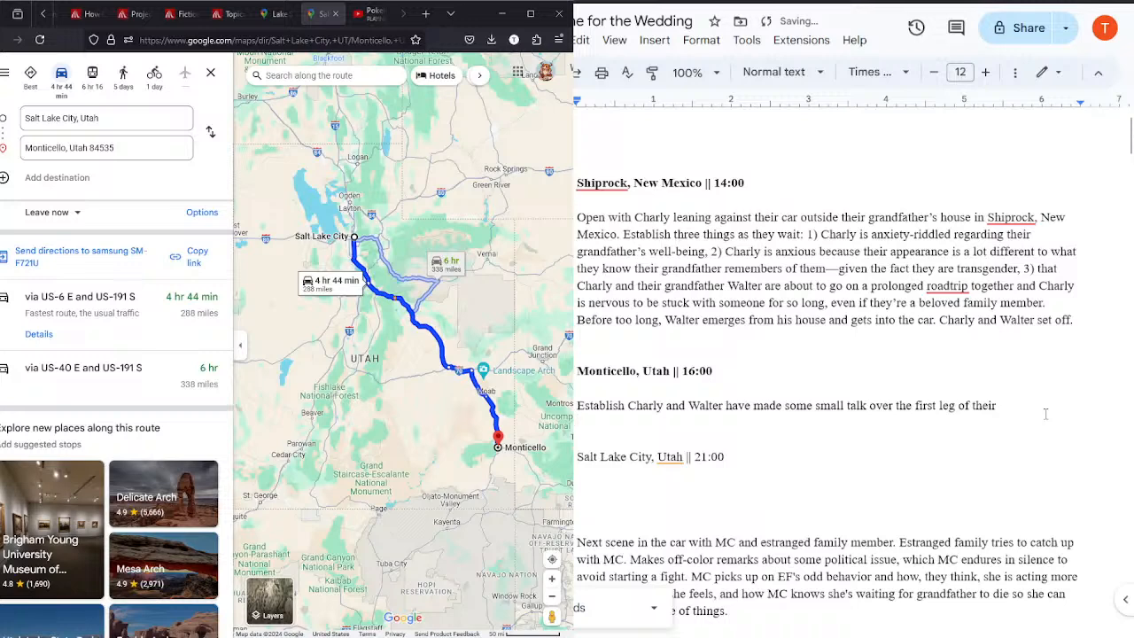
Step: Set the line spacing of the whole document to double
{"action": "key", "text": "ctrl+a"}
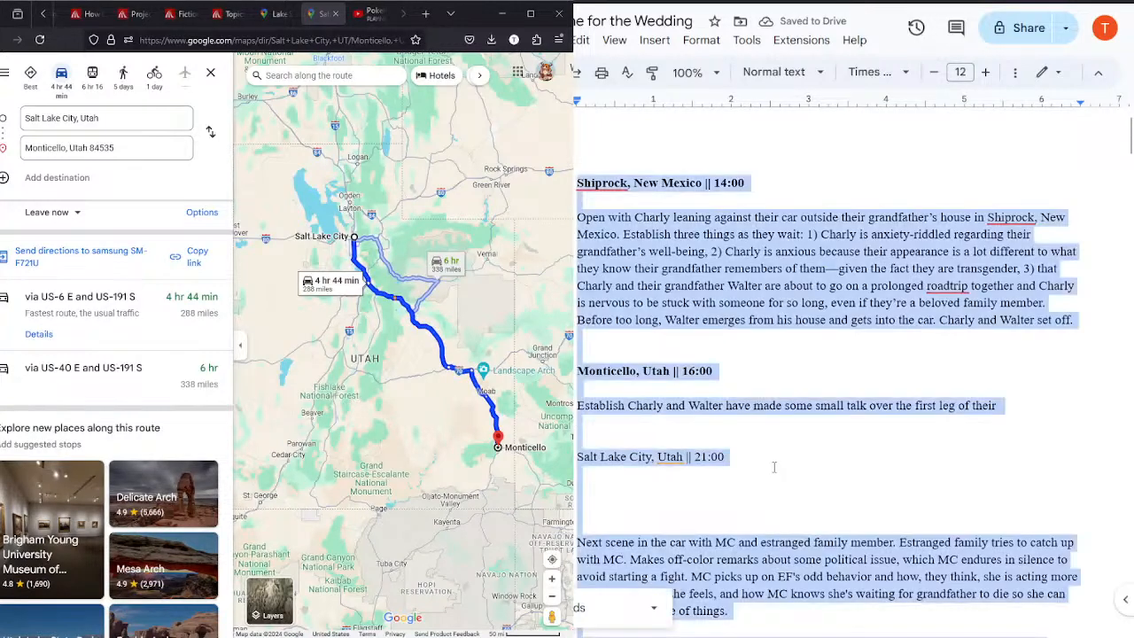
{"action": "left_click", "coordinate": [1096, 75]}
{"action": "left_click", "coordinate": [1098, 25]}
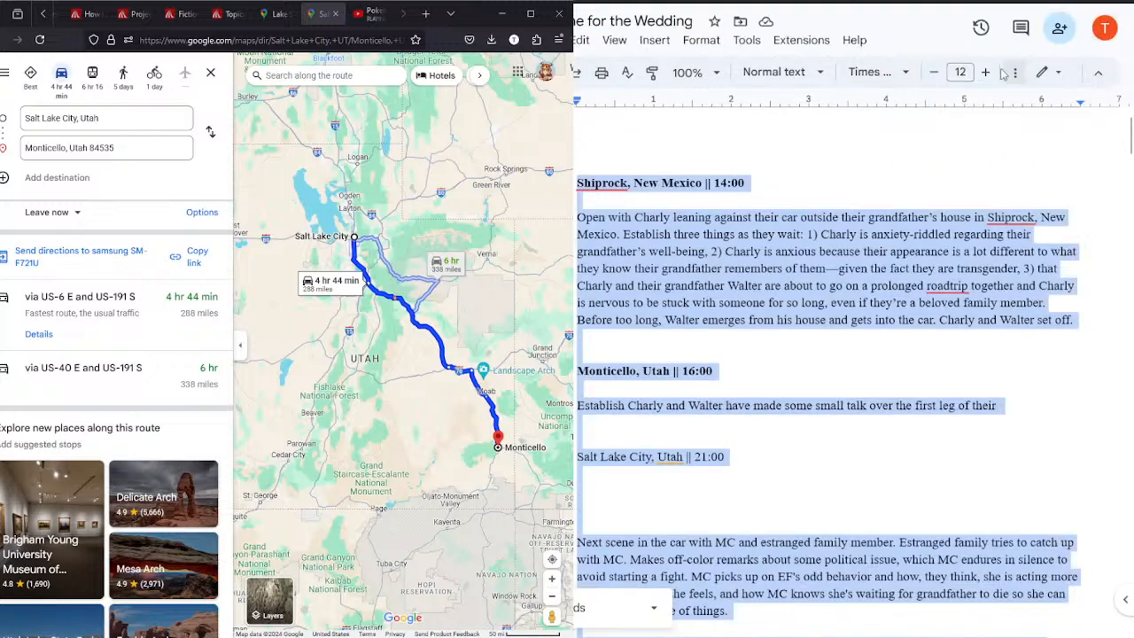
{"action": "left_click", "coordinate": [1011, 73]}
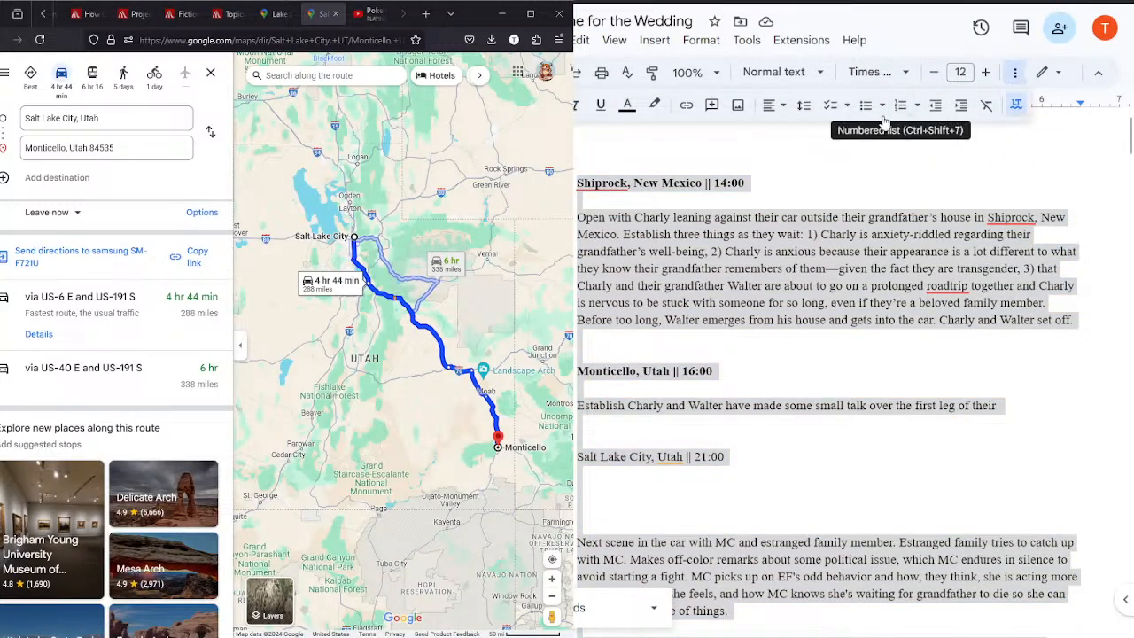
{"action": "left_click", "coordinate": [804, 105]}
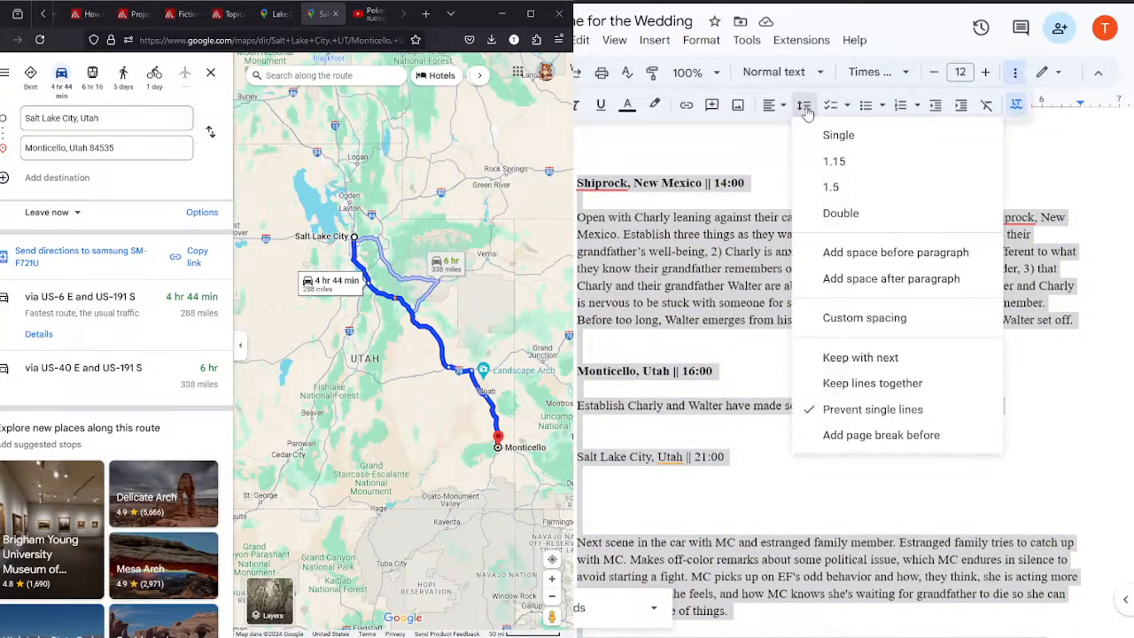
{"action": "left_click", "coordinate": [841, 213]}
{"action": "left_click", "coordinate": [808, 421]}
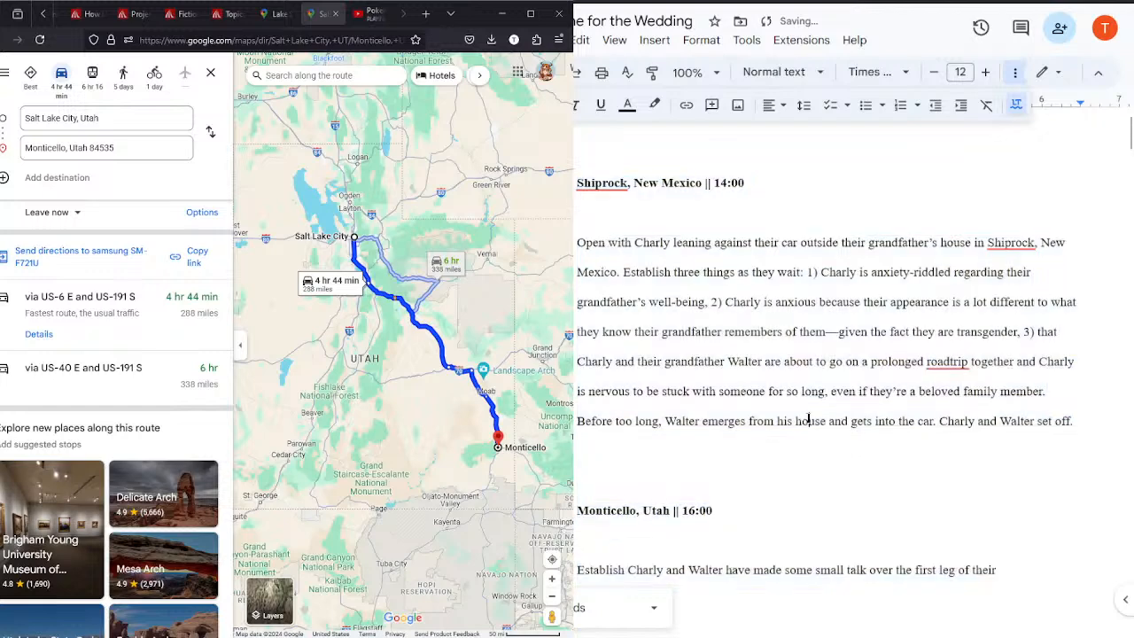
Step: Make the "Salt Lake City, Utah || 21:00" scene heading bold and place the cursor on the line below it
{"action": "scroll", "coordinate": [1126, 133], "scroll_direction": "down", "scroll_amount": 4}
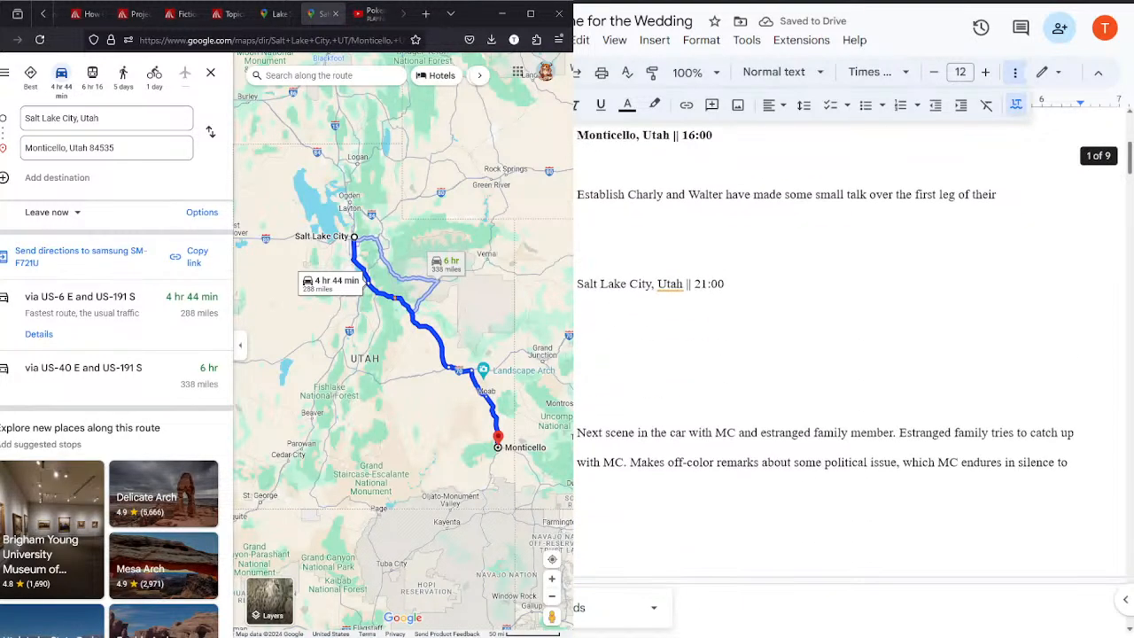
{"action": "scroll", "coordinate": [851, 363], "scroll_direction": "down", "scroll_amount": 1}
{"action": "scroll", "coordinate": [851, 355], "scroll_direction": "up", "scroll_amount": 1}
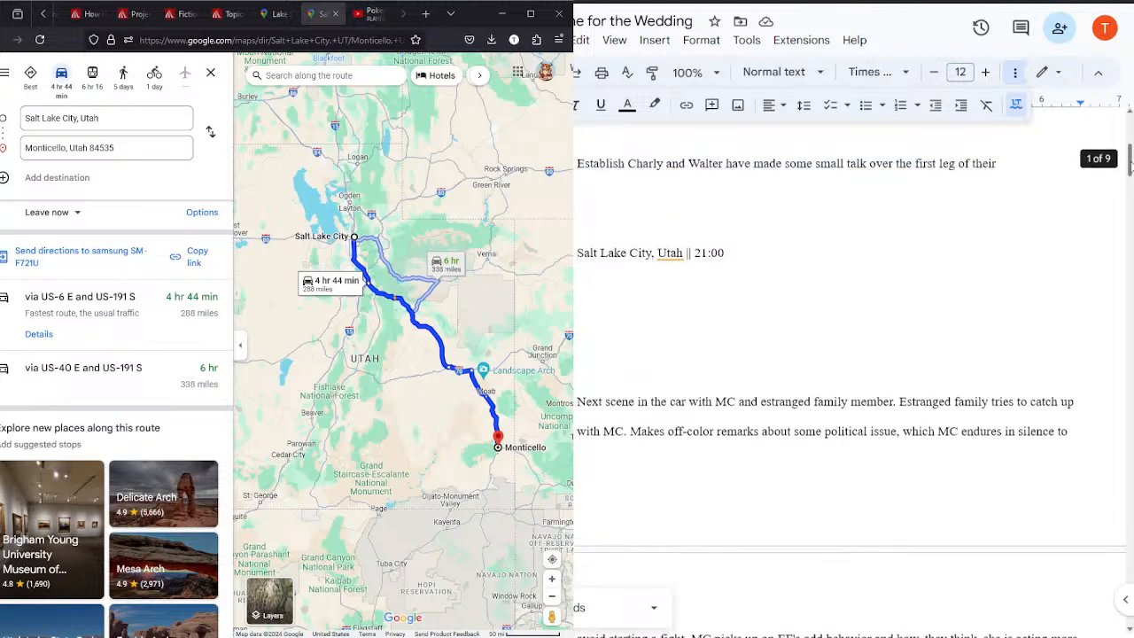
{"action": "left_click", "coordinate": [736, 247]}
{"action": "key", "text": "shift+Home"}
{"action": "key", "text": "ctrl+b"}
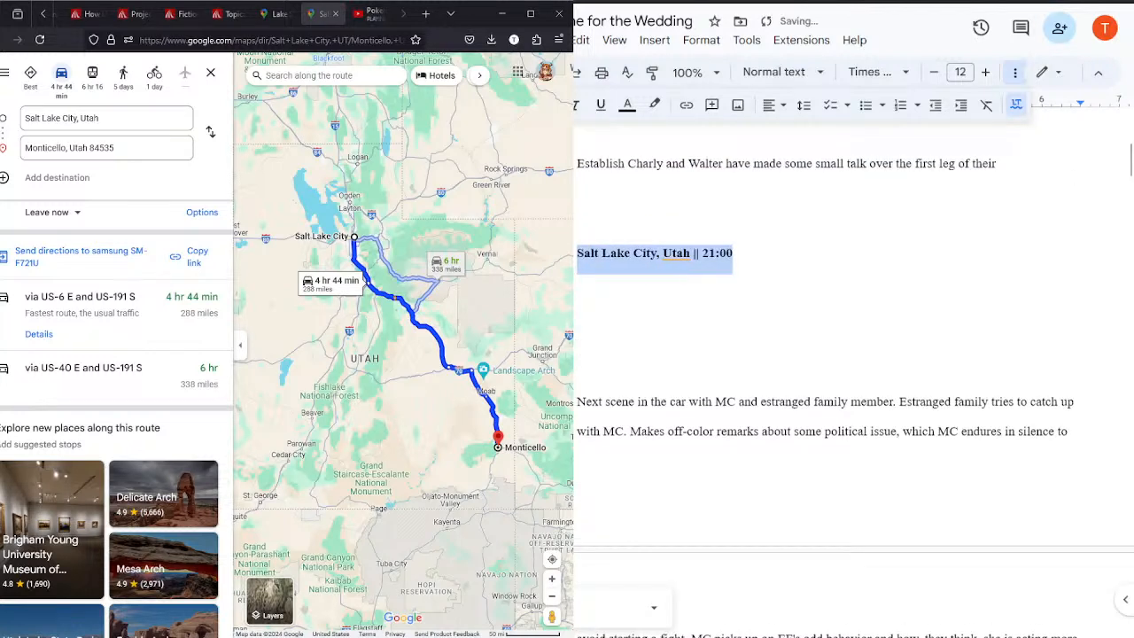
{"action": "left_click", "coordinate": [864, 278]}
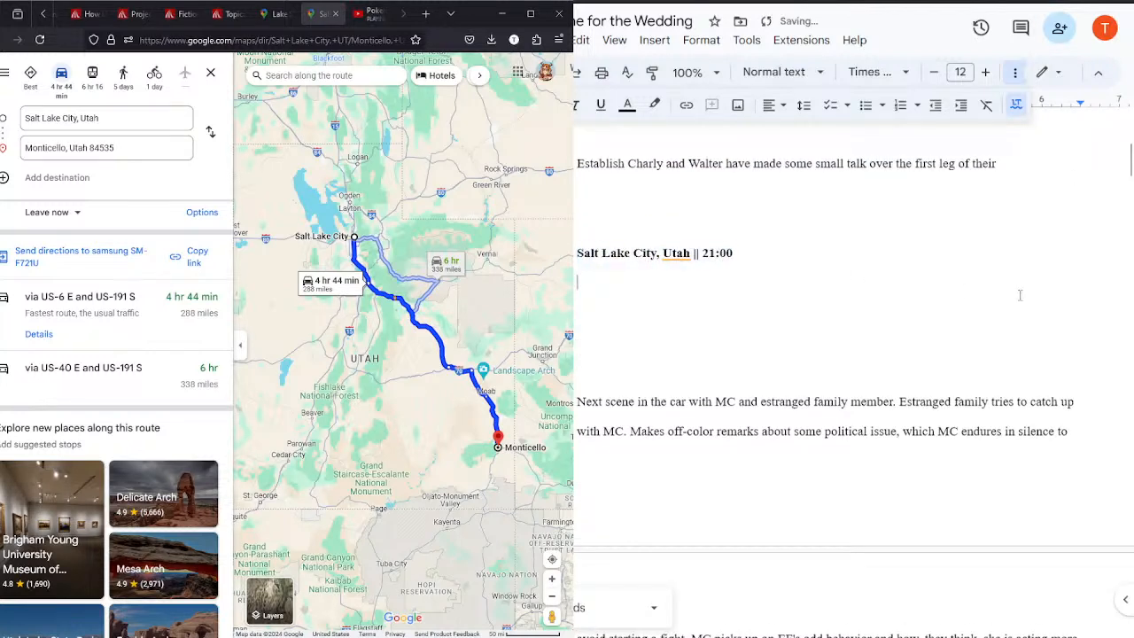
Step: Finish the Monticello scene's first sentence with "journey." and begin the next sentence with "Open on"
{"action": "left_click", "coordinate": [1054, 163]}
{"action": "scroll", "coordinate": [1058, 220], "scroll_direction": "up", "scroll_amount": 3}
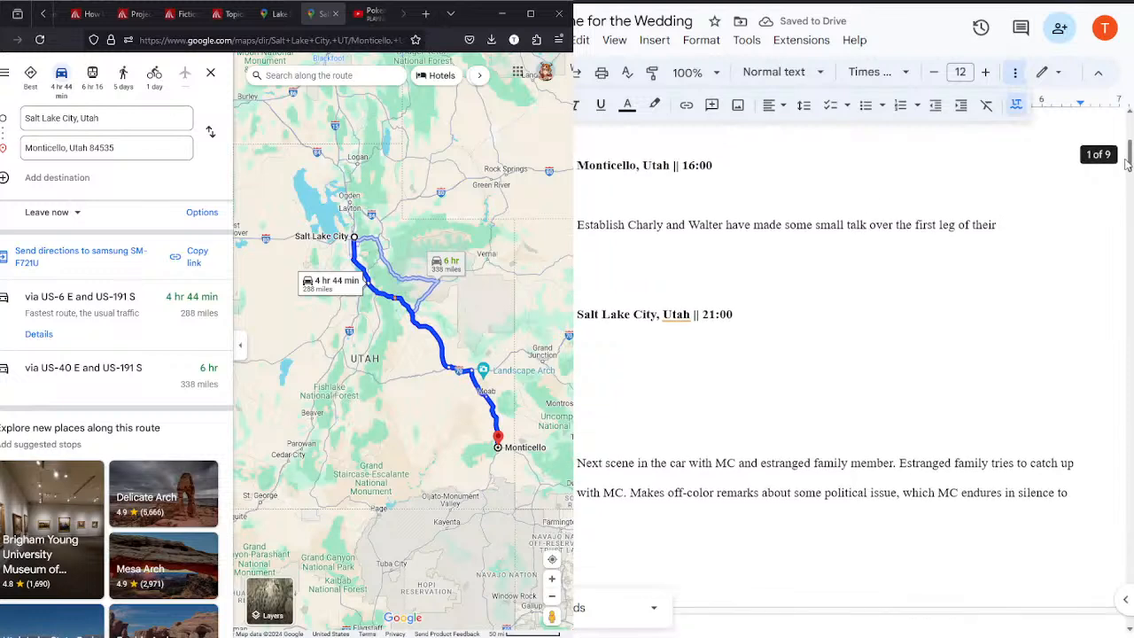
{"action": "type", "text": "jo"}
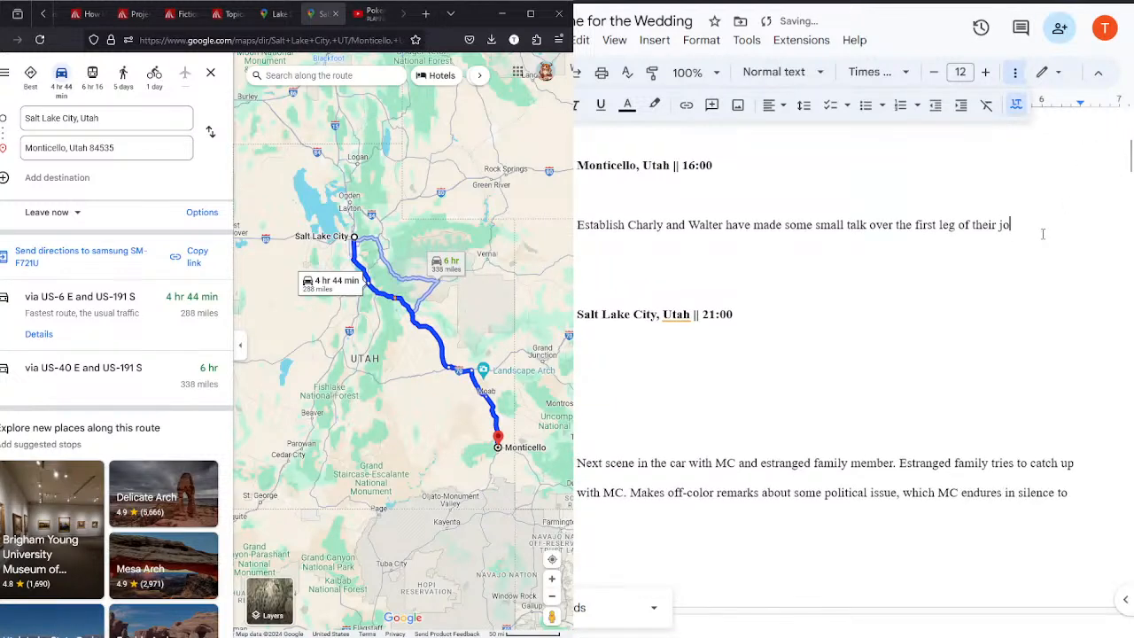
{"action": "type", "text": "urney. Open on sh"}
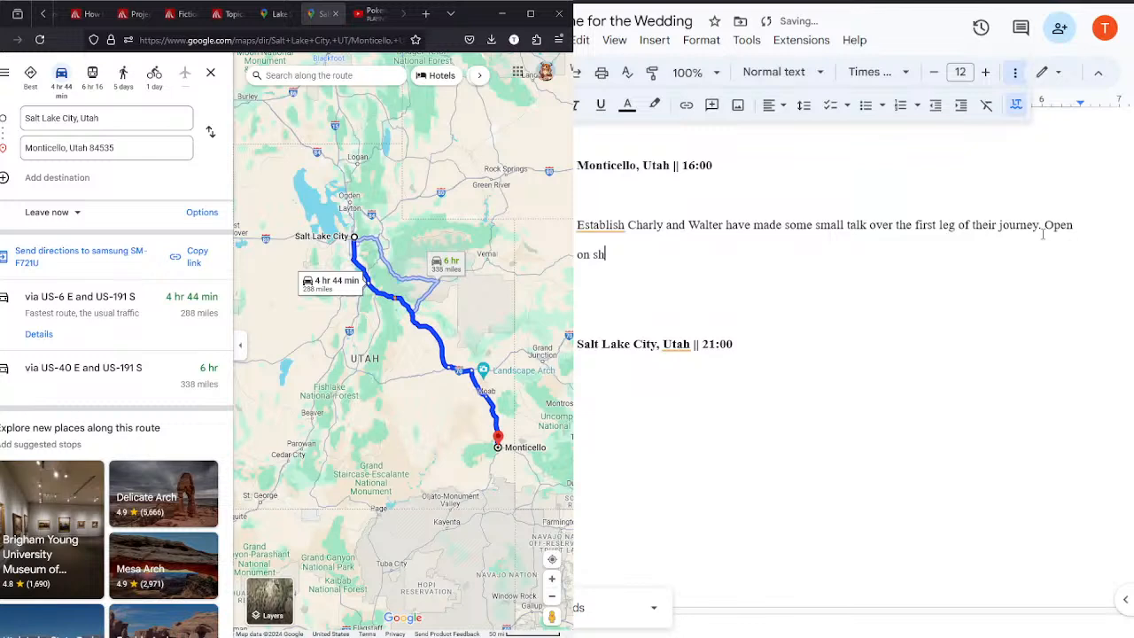
{"action": "type", "text": "ort conversation of the two discussin"}
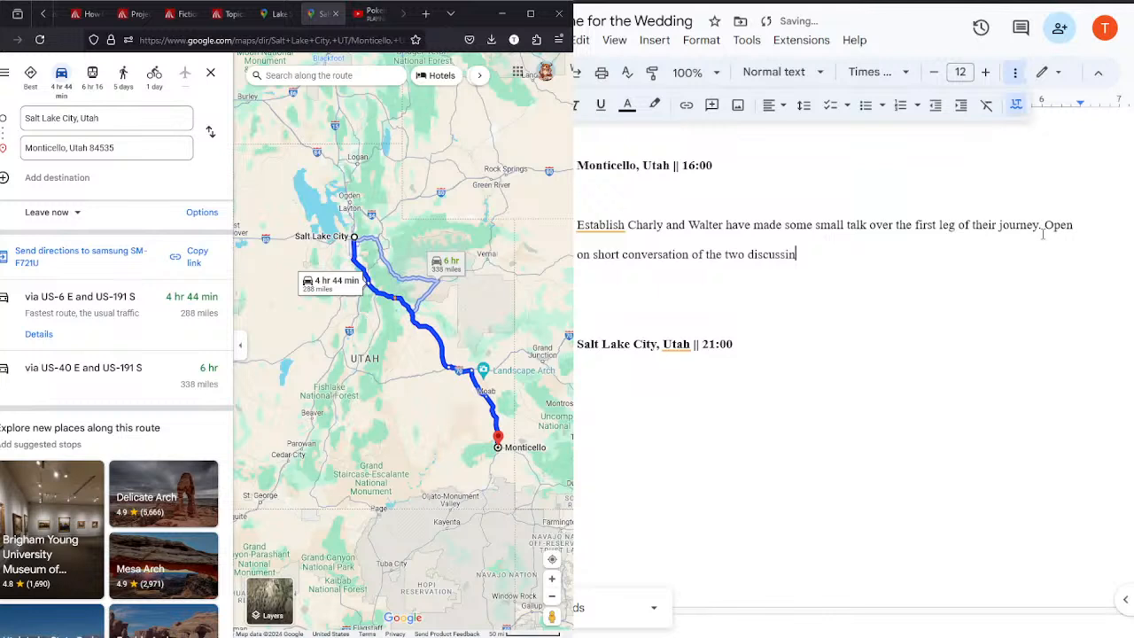
{"action": "type", "text": "g the"}
{"action": "key", "text": "BackSpace"}
{"action": "key", "text": "BackSpace"}
{"action": "key", "text": "BackSpace"}
{"action": "key", "text": "BackSpace"}
{"action": "key", "text": "BackSpace"}
{"action": "key", "text": "BackSpace"}
{"action": "key", "text": "BackSpace"}
{"action": "key", "text": "BackSpace"}
{"action": "key", "text": "BackSpace"}
{"action": "key", "text": "BackSpace"}
{"action": "key", "text": "BackSpace"}
{"action": "key", "text": "BackSpace"}
{"action": "key", "text": "BackSpace"}
{"action": "key", "text": "BackSpace"}
{"action": "key", "text": "BackSpace"}
{"action": "key", "text": "BackSpace"}
{"action": "key", "text": "BackSpace"}
{"action": "key", "text": "BackSpace"}
{"action": "key", "text": "BackSpace"}
{"action": "key", "text": "BackSpace"}
{"action": "key", "text": "BackSpace"}
{"action": "key", "text": "BackSpace"}
{"action": "key", "text": "BackSpace"}
{"action": "key", "text": "BackSpace"}
{"action": "key", "text": "BackSpace"}
{"action": "key", "text": "BackSpace"}
{"action": "key", "text": "BackSpace"}
{"action": "key", "text": "BackSpace"}
{"action": "key", "text": "BackSpace"}
{"action": "key", "text": "BackSpace"}
{"action": "key", "text": "BackSpace"}
{"action": "key", "text": "BackSpace"}
{"action": "key", "text": "BackSpace"}
{"action": "key", "text": "BackSpace"}
{"action": "key", "text": "BackSpace"}
{"action": "key", "text": "BackSpace"}
{"action": "key", "text": "BackSpace"}
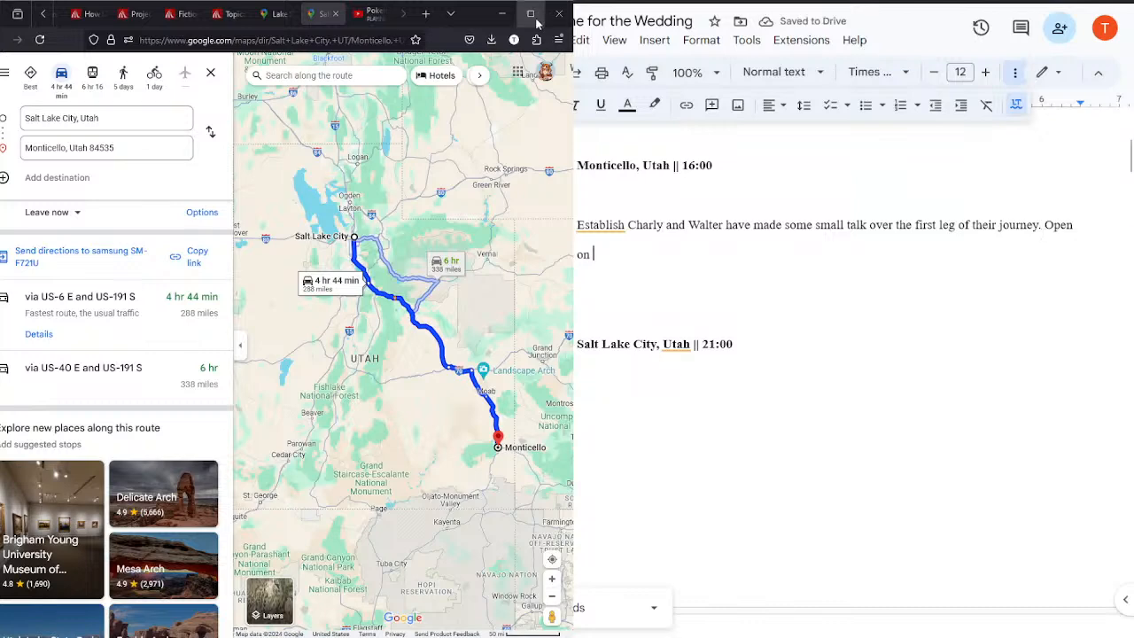
{"action": "left_click", "coordinate": [372, 15]}
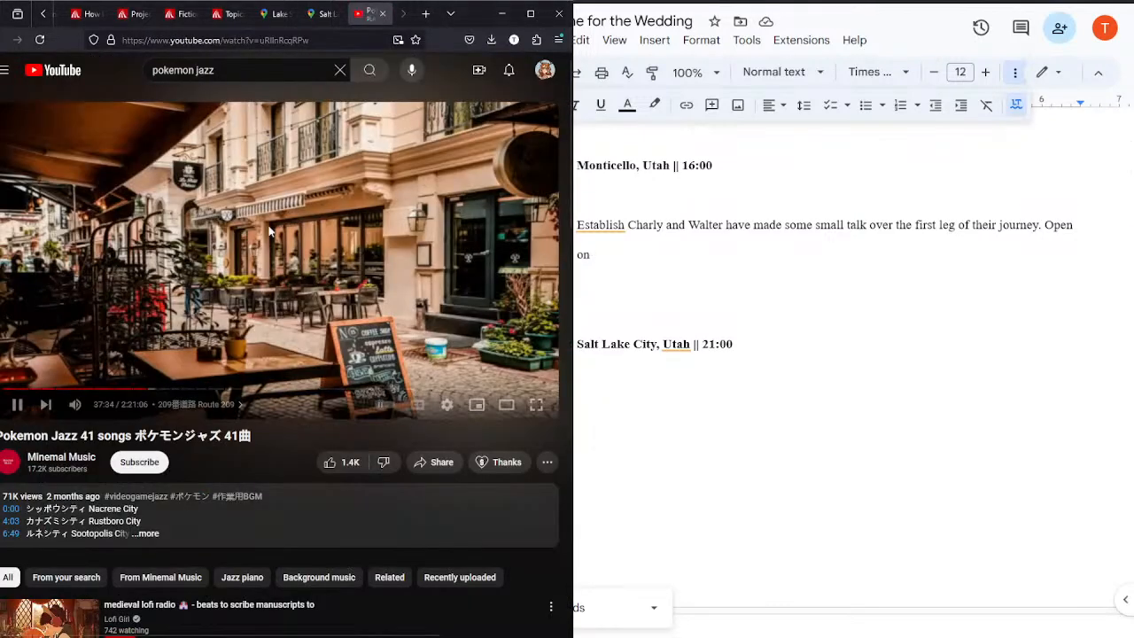
{"action": "left_click", "coordinate": [324, 14]}
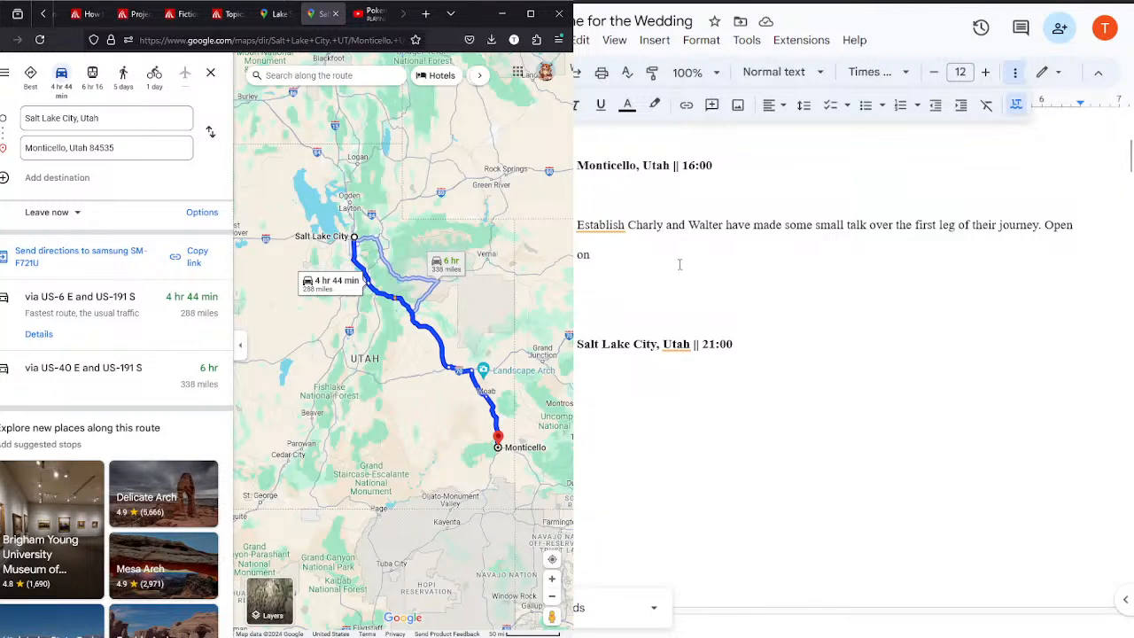
Step: Remove the blank line below the "Monticello, Utah || 16:00" heading and reduce the gap above it to a single blank line
{"action": "left_click", "coordinate": [894, 163]}
{"action": "scroll", "coordinate": [1117, 146], "scroll_direction": "up", "scroll_amount": 3}
{"action": "key", "text": "BackSpace"}
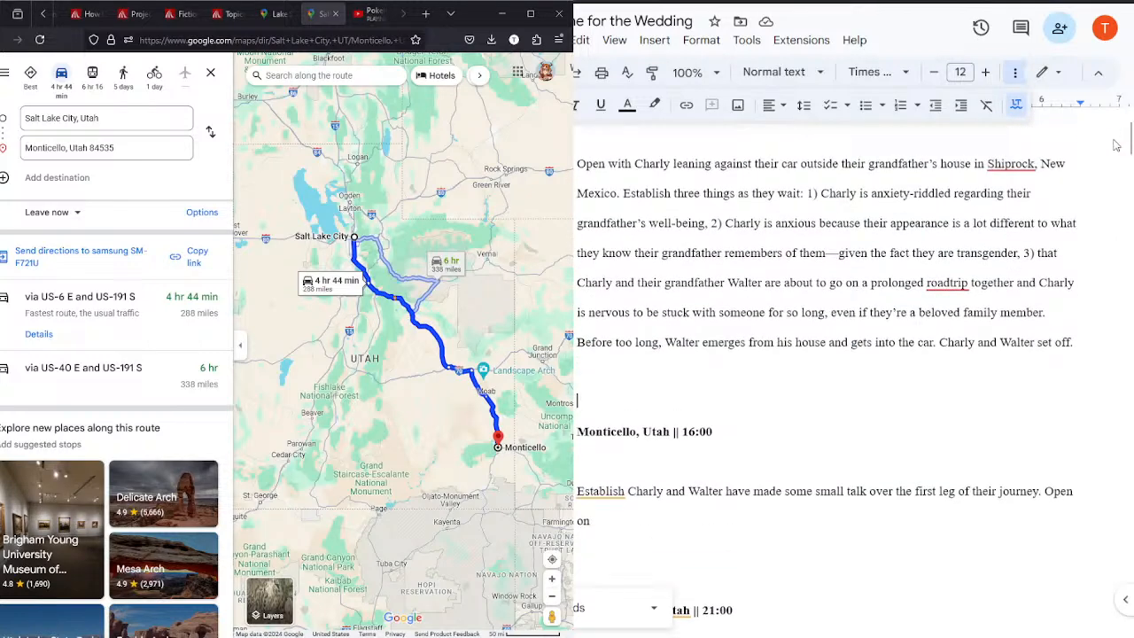
{"action": "key", "text": "ctrl+z"}
{"action": "key", "text": "Down"}
{"action": "key", "text": "Down"}
{"action": "key", "text": "BackSpace"}
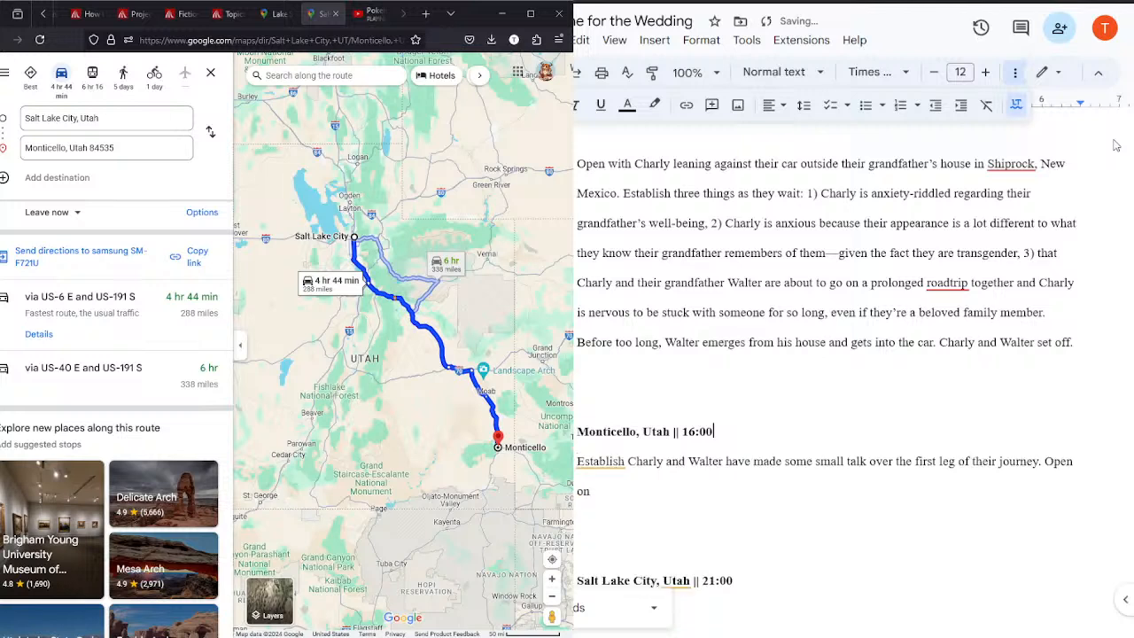
{"action": "key", "text": "Up"}
{"action": "key", "text": "BackSpace"}
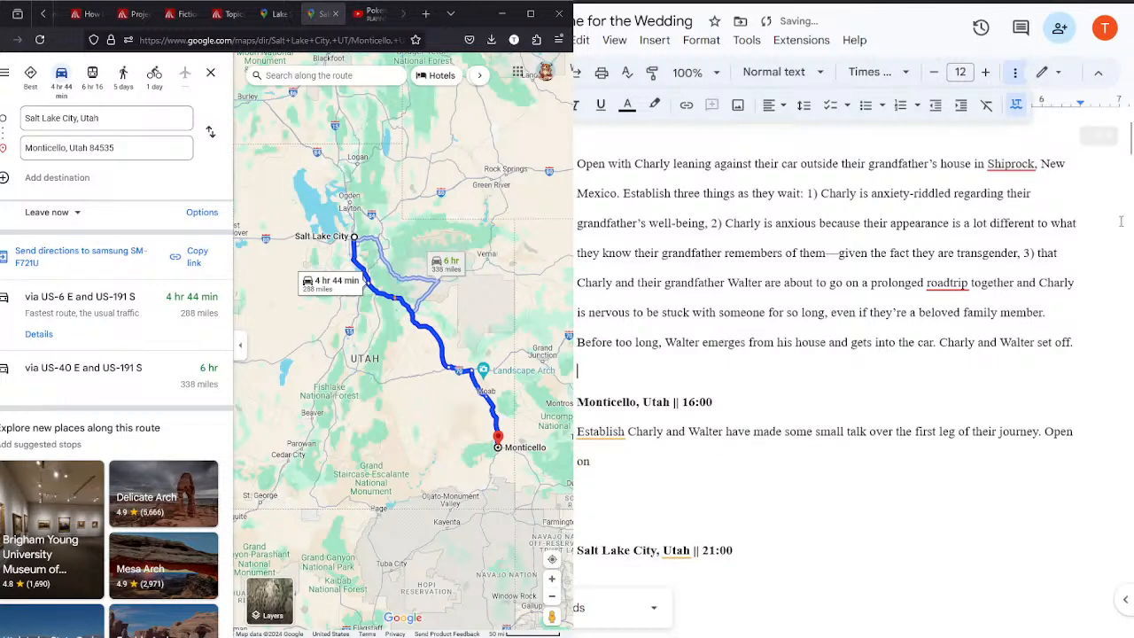
Step: Remove the blank line between the "Shiprock, New Mexico || 14:00" heading and its description
{"action": "left_click", "coordinate": [1125, 147]}
{"action": "left_click_drag", "start_coordinate": [1128, 148], "coordinate": [1127, 145]}
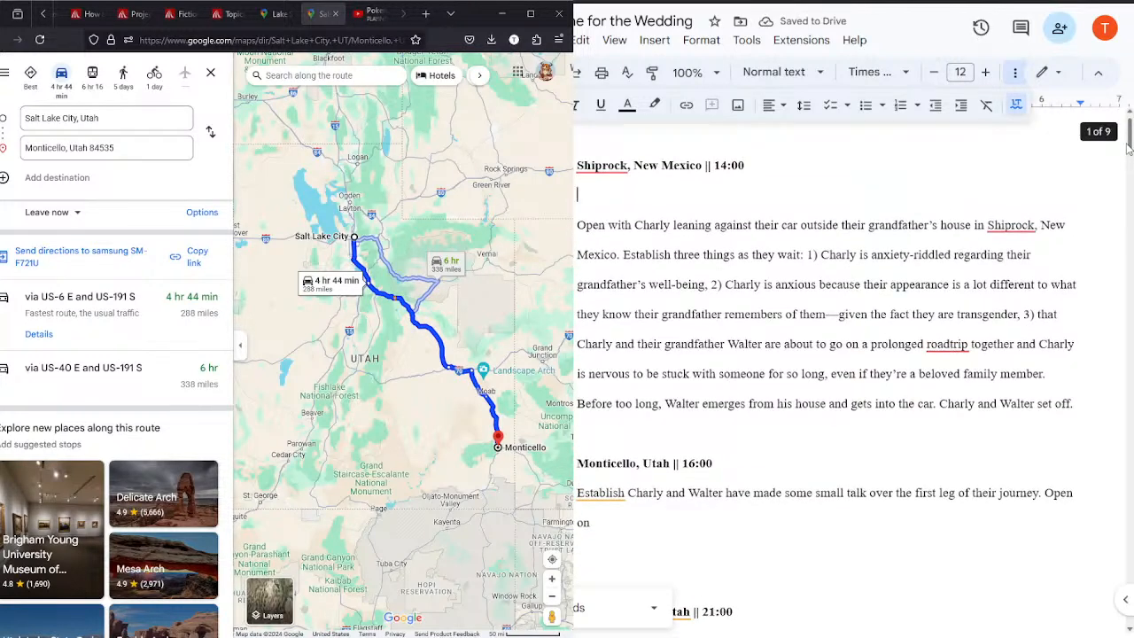
{"action": "key", "text": "BackSpace"}
{"action": "left_click", "coordinate": [665, 410]}
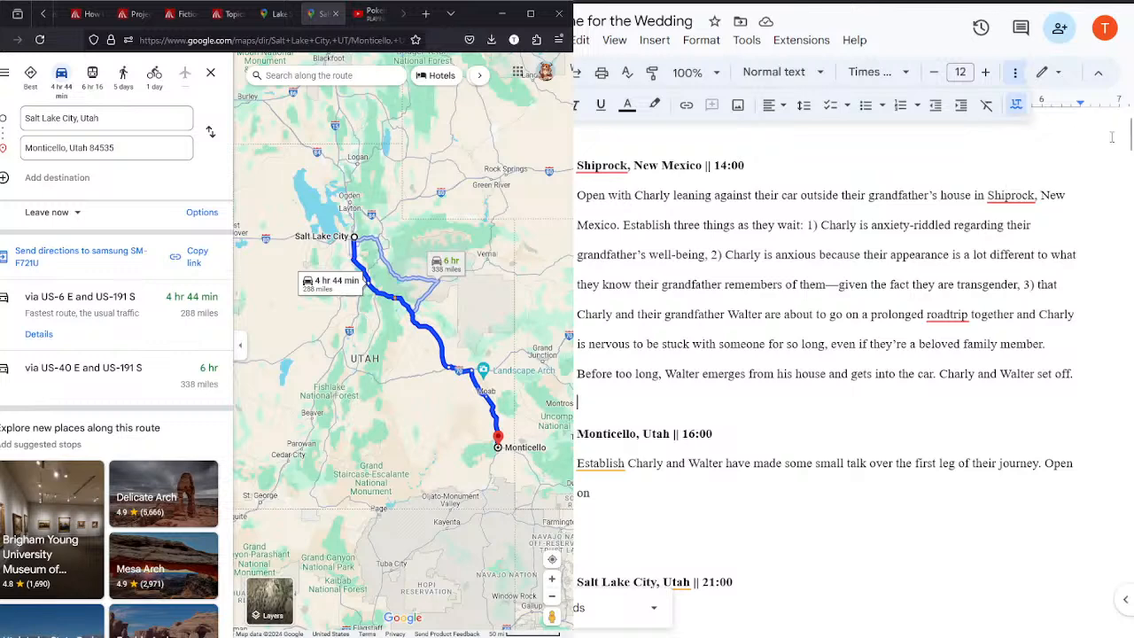
Step: Finish the Monticello sentence after "Open on" with "them lightly arguing over the music."
{"action": "scroll", "coordinate": [1078, 134], "scroll_direction": "down", "scroll_amount": 3}
{"action": "scroll", "coordinate": [678, 296], "scroll_direction": "down", "scroll_amount": 1}
{"action": "left_click", "coordinate": [645, 271]}
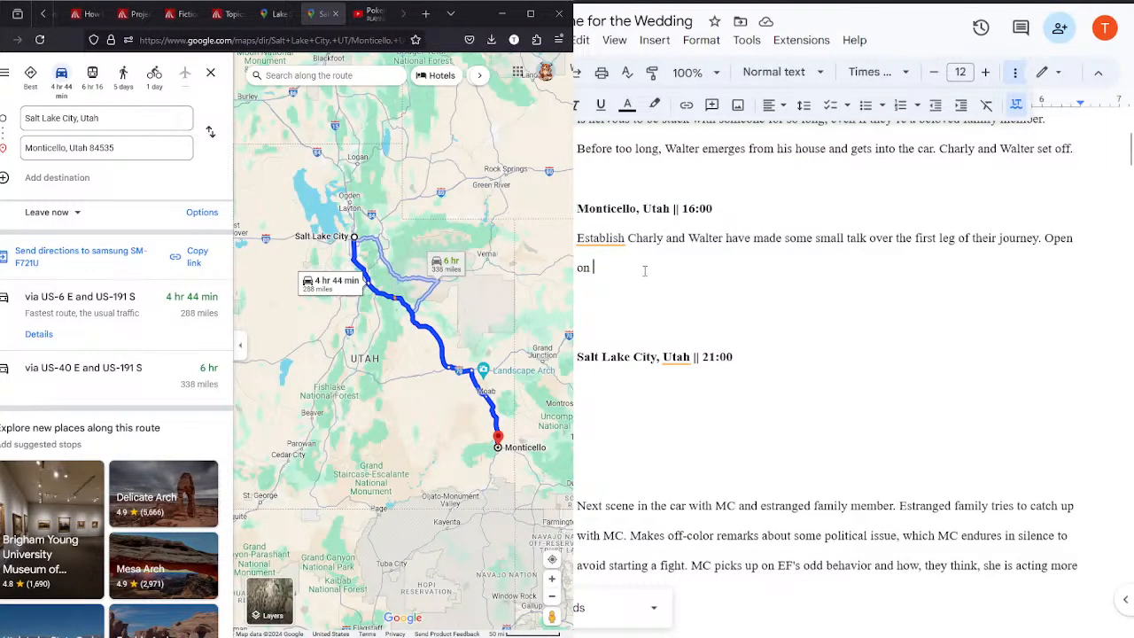
{"action": "type", "text": "them lightly arguing over the music. Walter "}
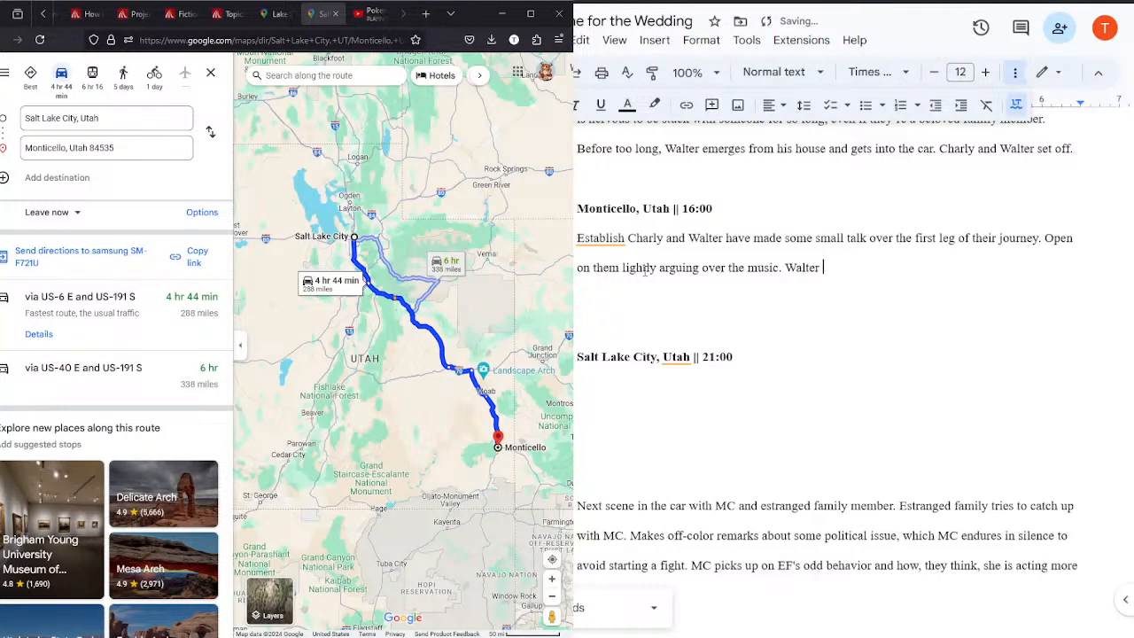
{"action": "type", "text": "wants to put on some NPR."}
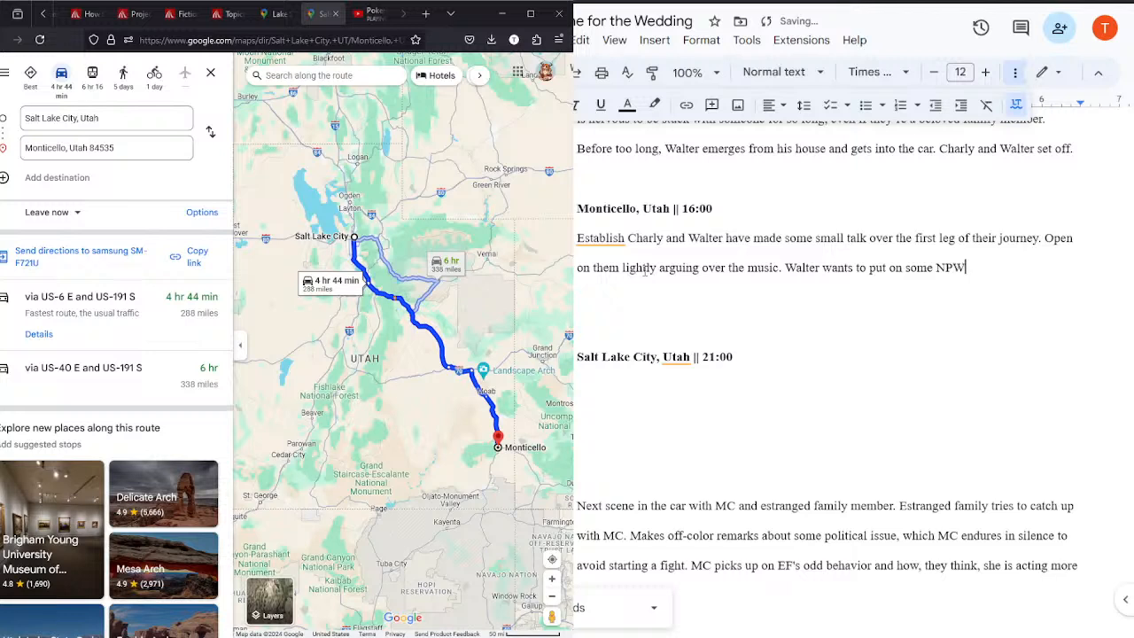
Step: Add "Walter wants to put on some NPR, but Charly doesn't feel" to the Monticello description
{"action": "key", "text": "BackSpace"}
{"action": "type", "text": ", but Charly "}
{"action": "type", "text": "doesn't feel"}
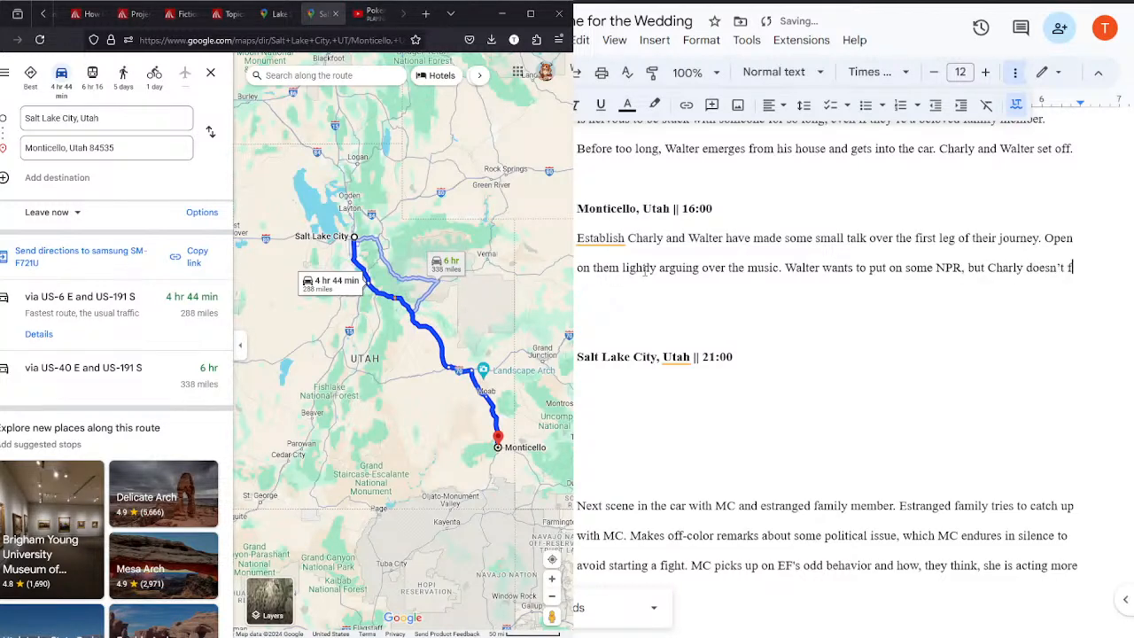
{"action": "type", "text": " like lis"}
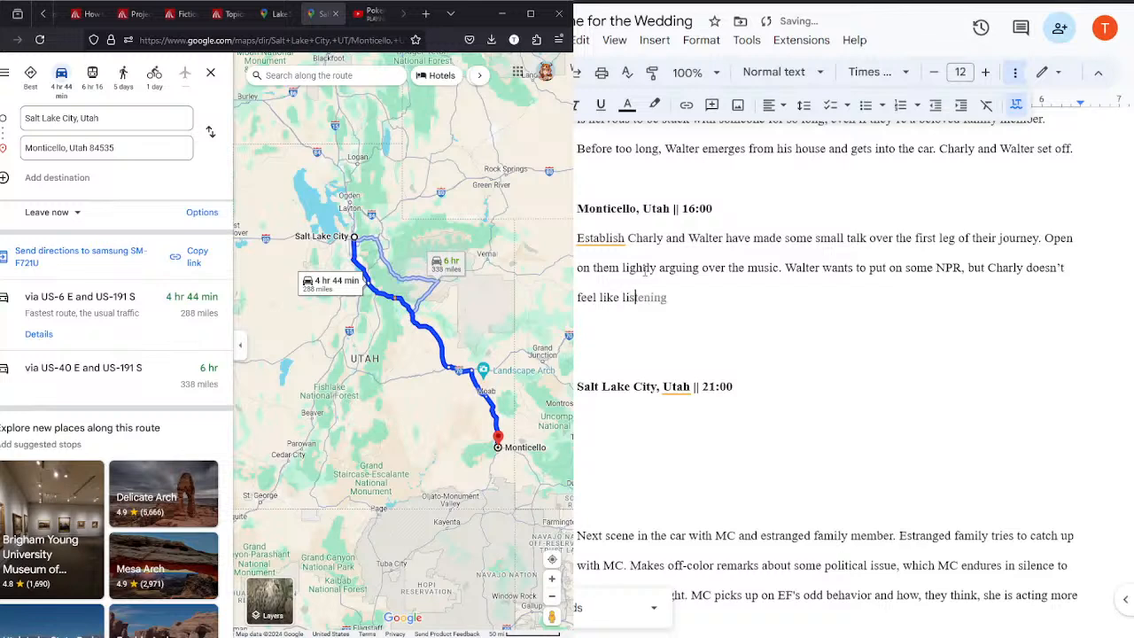
{"action": "type", "text": "tening to anything too polic"}
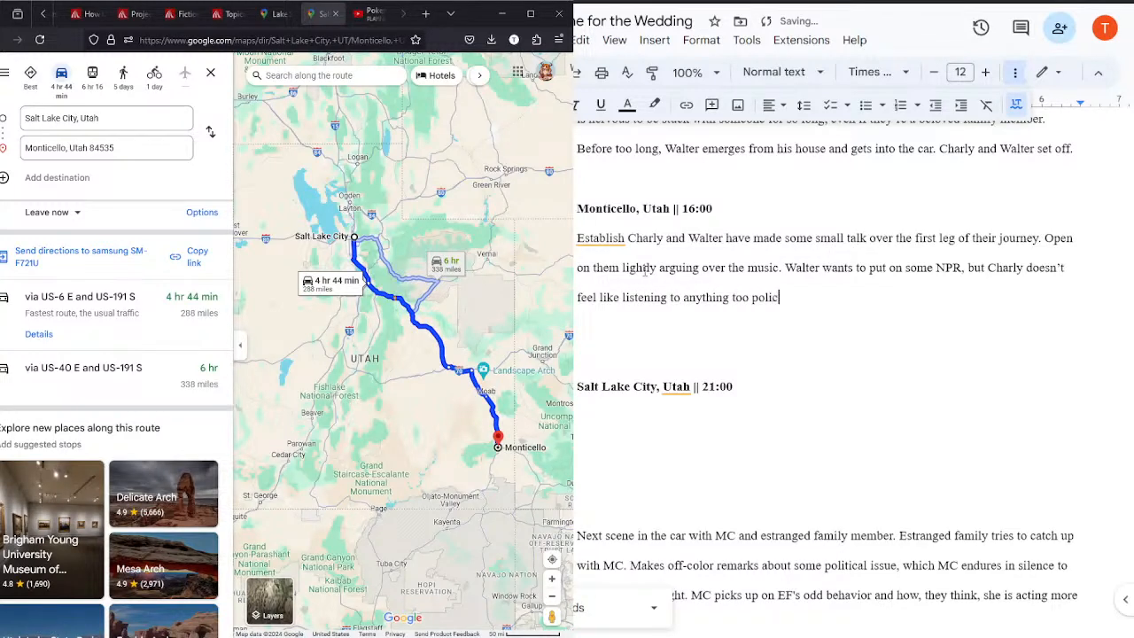
{"action": "key", "text": "BackSpace"}
{"action": "type", "text": "tical and causing a fight"}
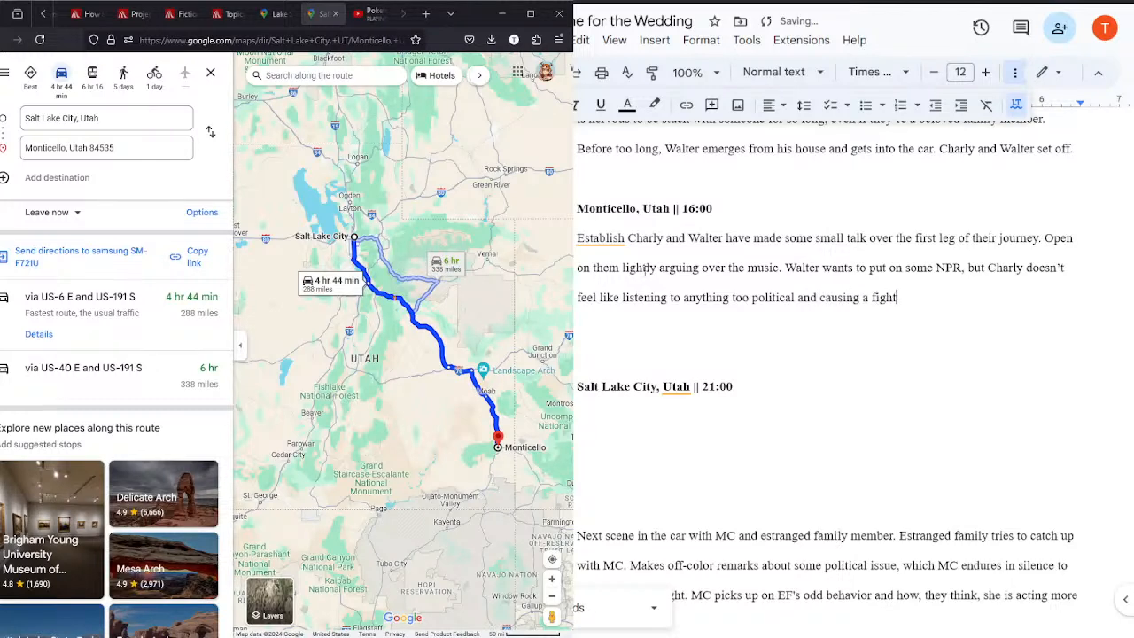
{"action": "type", "text": "e between them. The"}
Step: Write the Monticello scene's next sentence: "The two of them engage on this back and forth for a moment."
{"action": "type", "text": "of"}
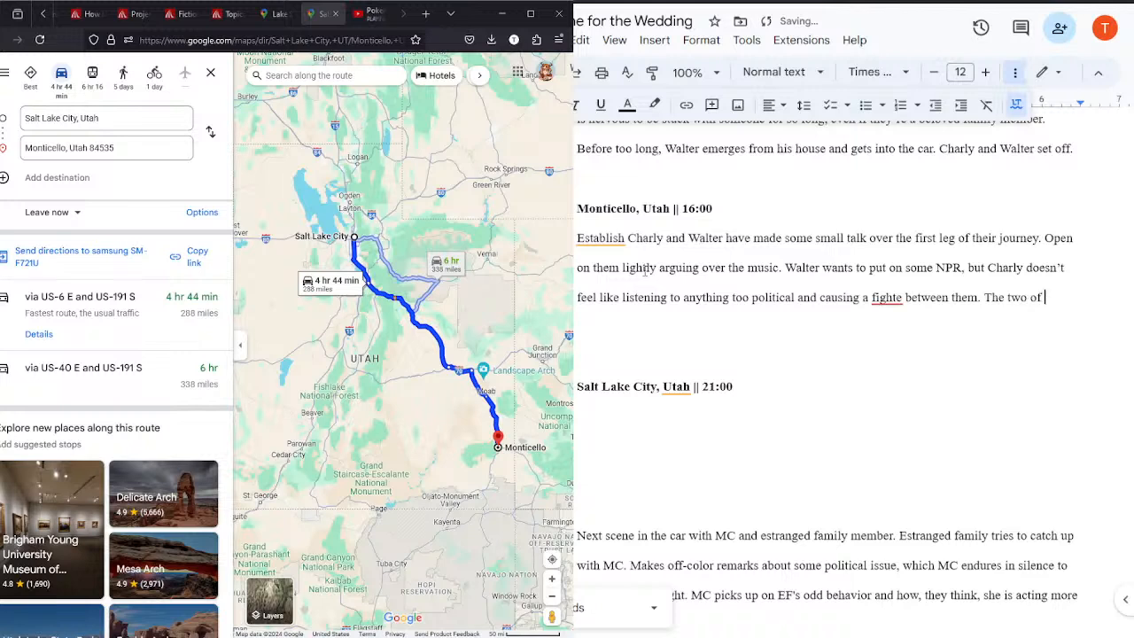
{"action": "type", "text": " them engage on"}
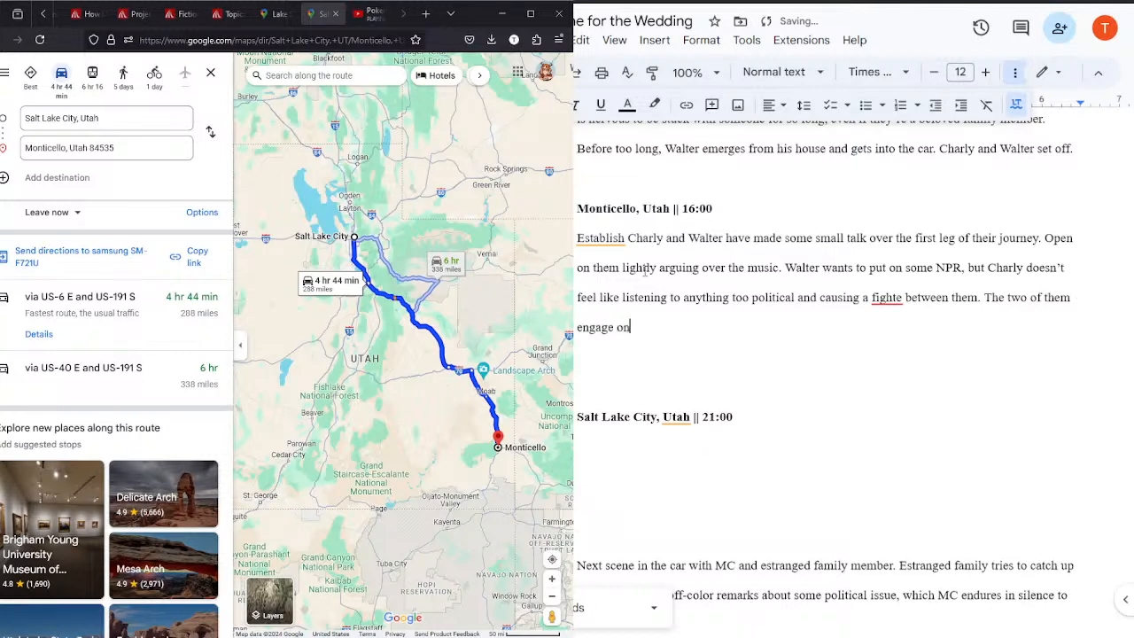
{"action": "type", "text": " this back and fo"}
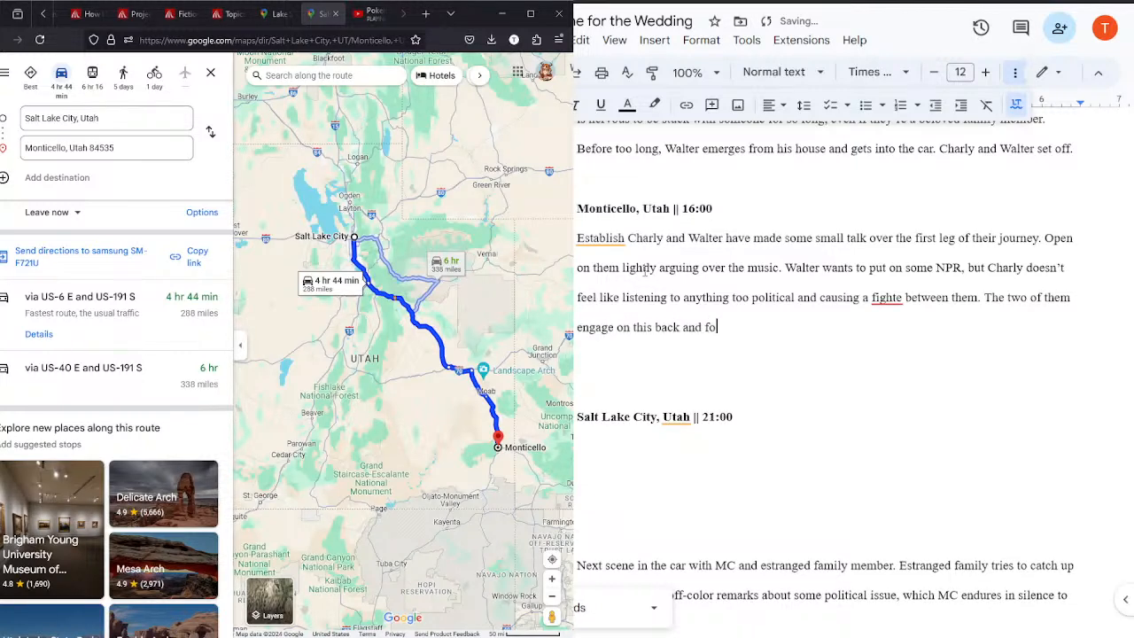
{"action": "type", "text": "rth for a"}
{"action": "key", "text": "BackSpace"}
{"action": "key", "text": "BackSpace"}
{"action": "type", "text": "r a moment. Establish Charl"}
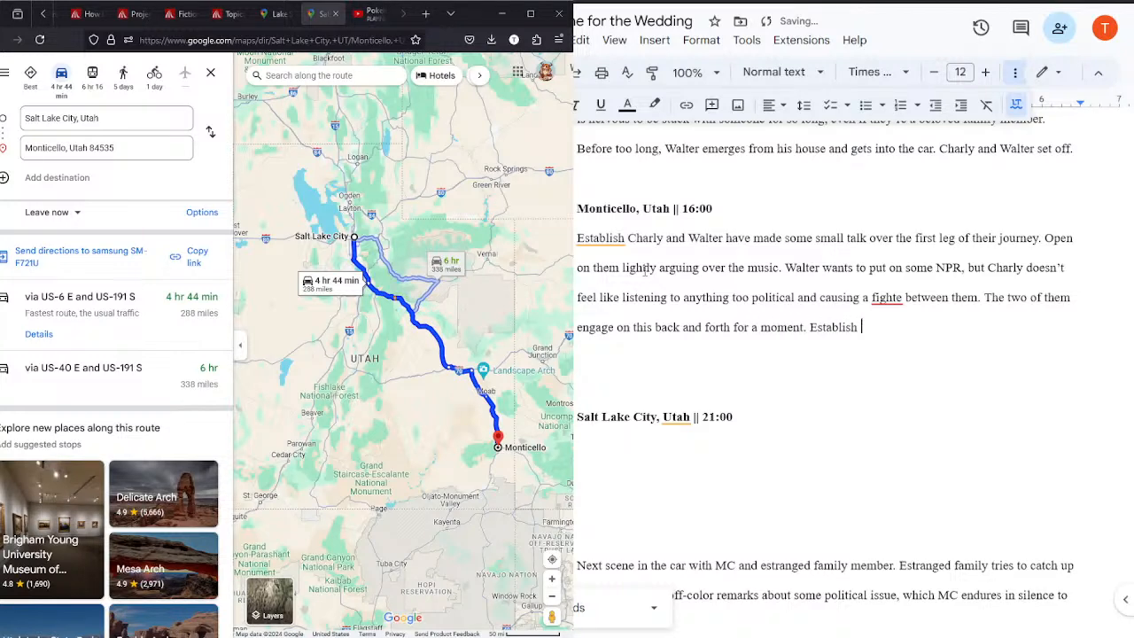
Step: Begin a new Monticello sentence with "Establish Charly isn't sure where Walter lies on the “trans”"
{"action": "key", "text": "BackSpace"}
{"action": "key", "text": "BackSpace"}
{"action": "type", "text": "harly isn't sure where W"}
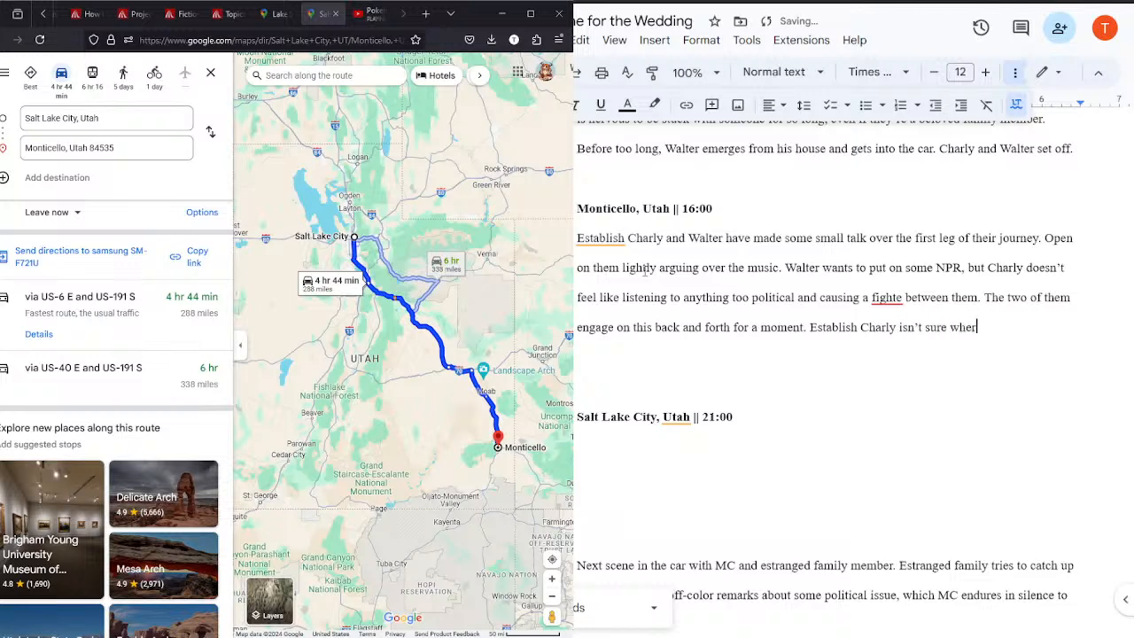
{"action": "type", "text": "alter lies on the "}
{"action": "type", "text": "\"trans"}
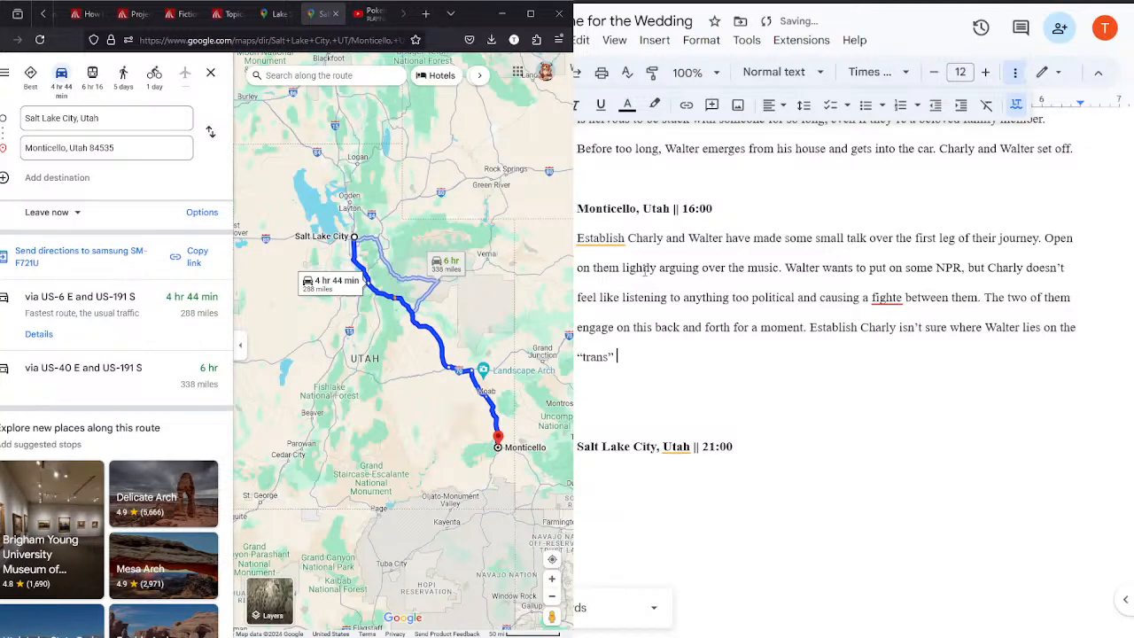
Step: Search the web for "is npr left or right" in a new tab and close that tab after reading
{"action": "left_click", "coordinate": [425, 15]}
{"action": "type", "text": "is npr le"}
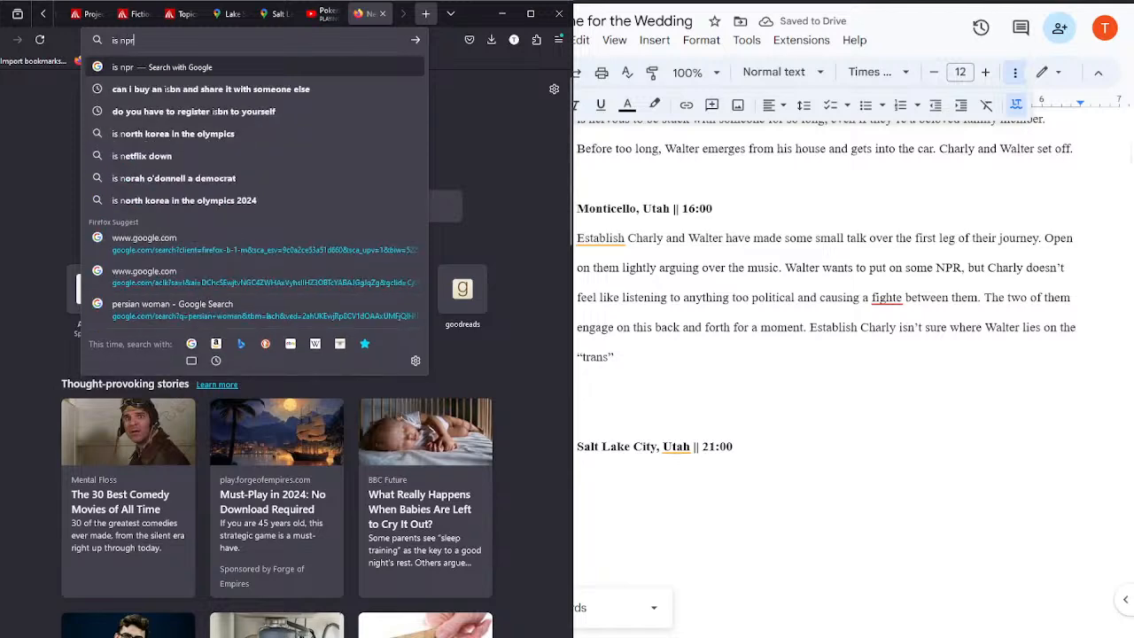
{"action": "key", "text": "Down"}
{"action": "key", "text": "Return"}
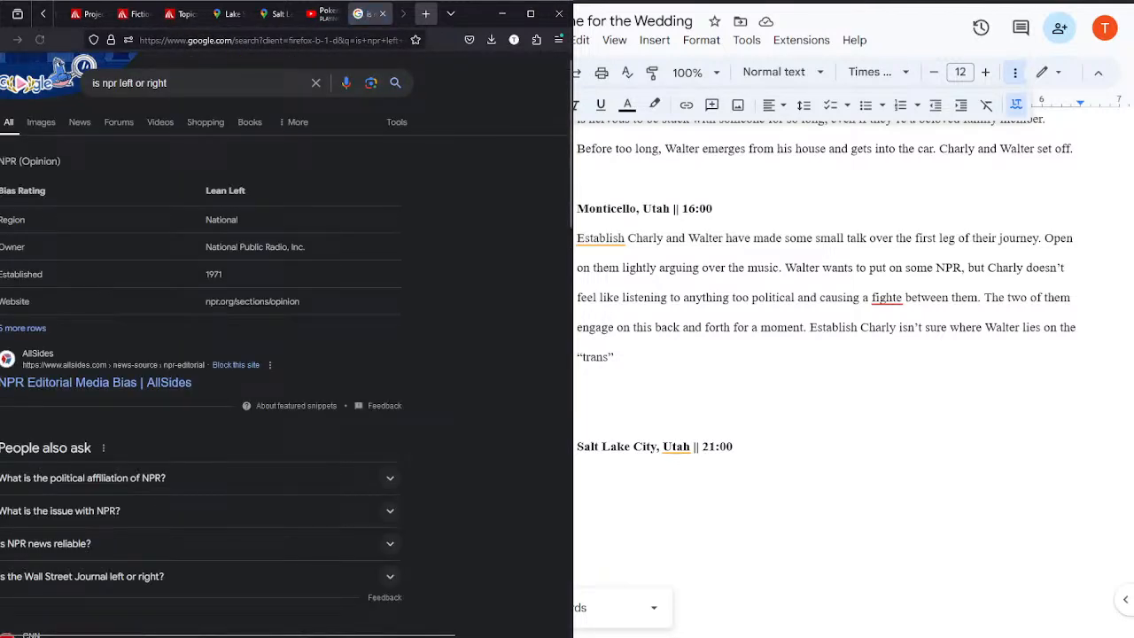
{"action": "left_click", "coordinate": [384, 15]}
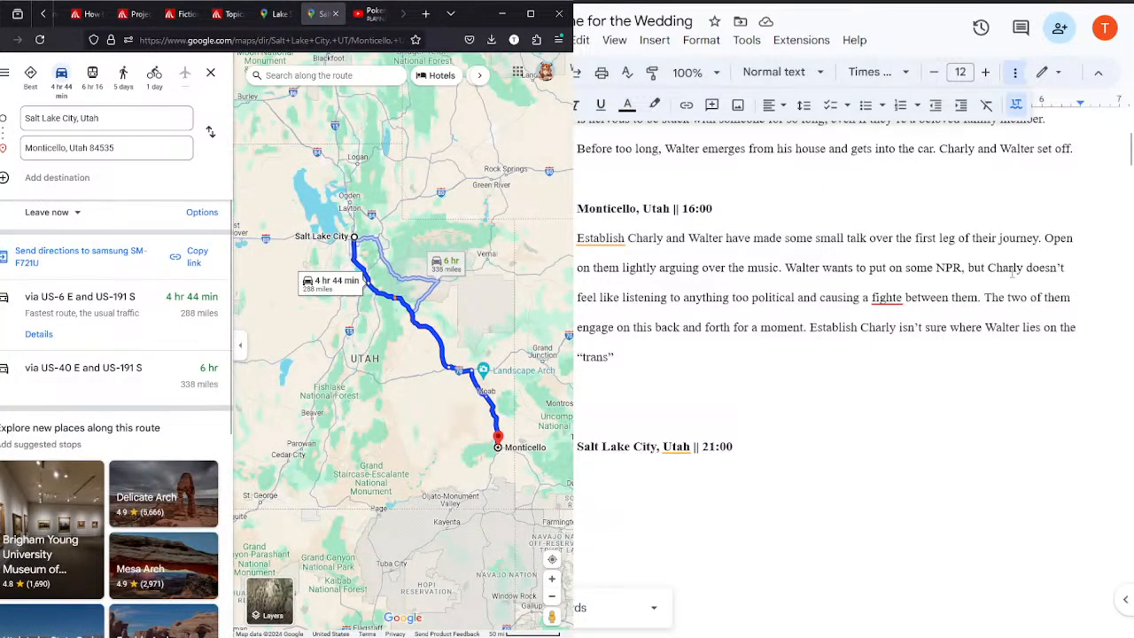
Step: Continue the Monticello sentence after "trans" with "issue, but that they have a general idea of where"
{"action": "left_click", "coordinate": [671, 364]}
{"action": "type", "text": "issue, th"}
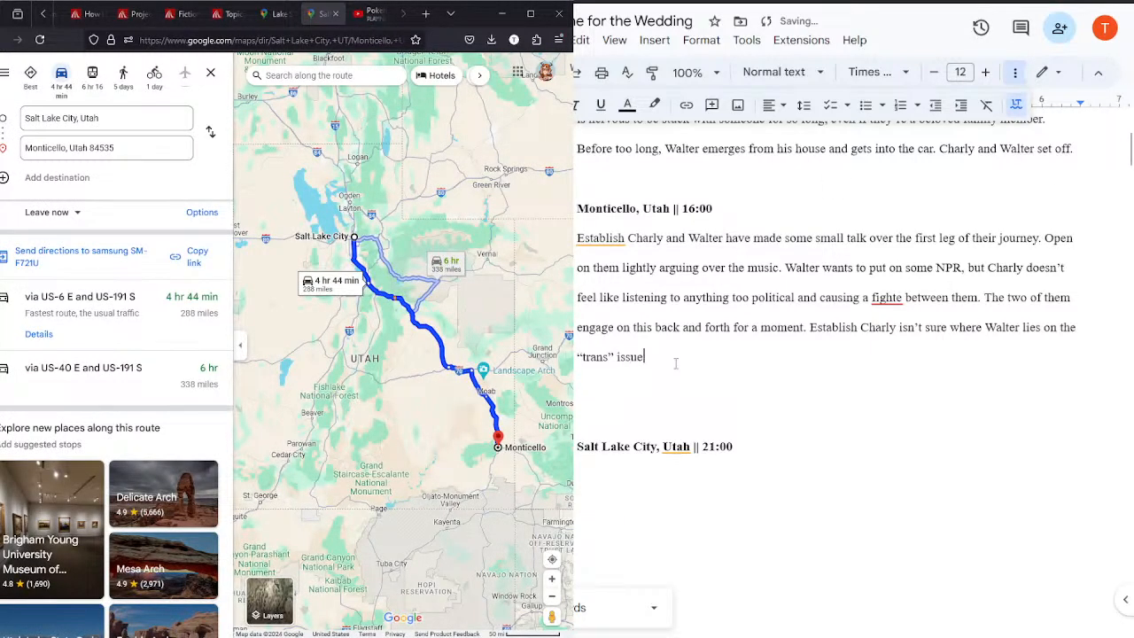
{"action": "key", "text": "BackSpace"}
{"action": "key", "text": "BackSpace"}
{"action": "type", "text": "bu"}
{"action": "type", "text": "ut that they have "}
{"action": "type", "text": "a gener"}
{"action": "type", "text": "al idea of where "}
{"action": "type", "text": "his"}
{"action": "type", "text": "e might l"}
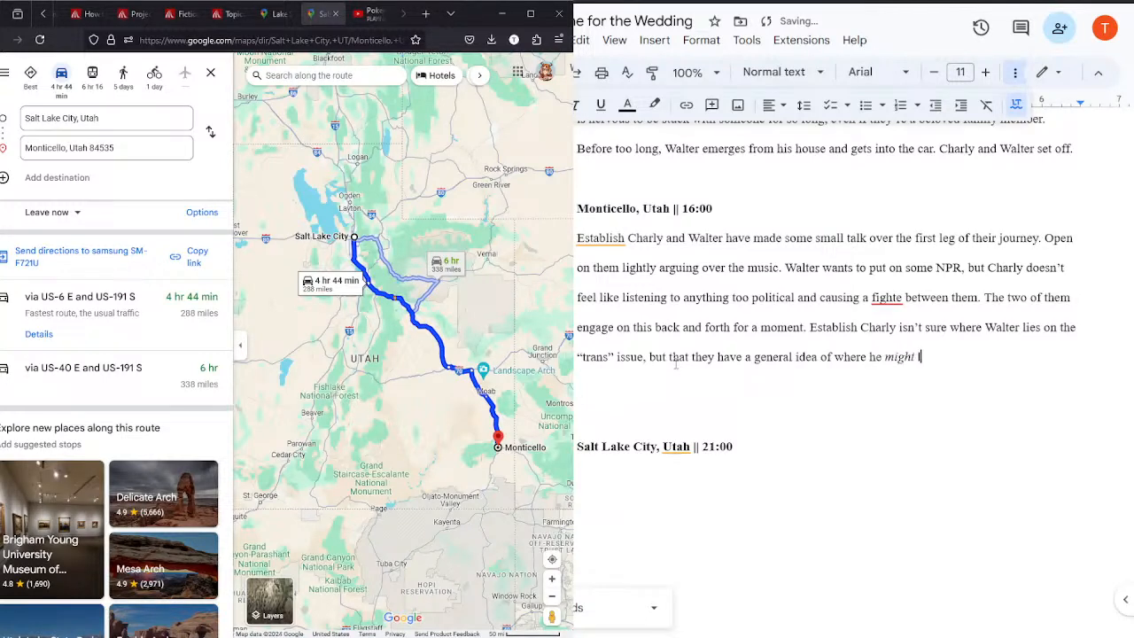
Step: Add "he might lie and doesn't want" to the Monticello sentence, with only the word "might" in italics
{"action": "key", "text": "BackSpace"}
{"action": "key", "text": "BackSpace"}
{"action": "key", "text": "BackSpace"}
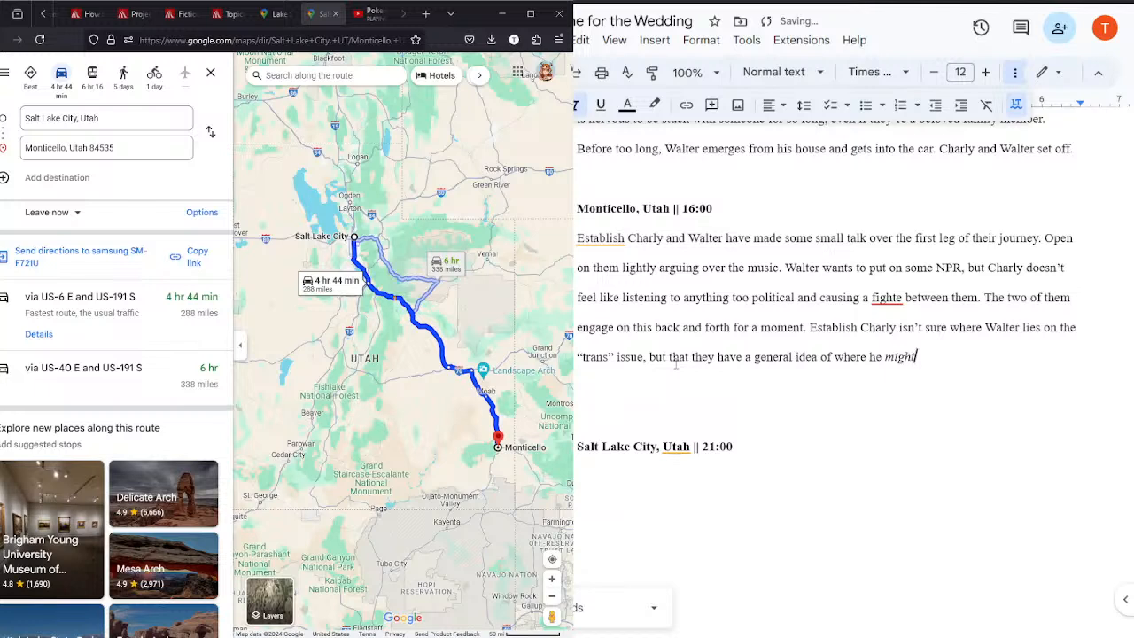
{"action": "key", "text": "ctrl+i"}
{"action": "type", "text": "lie and doesn"}
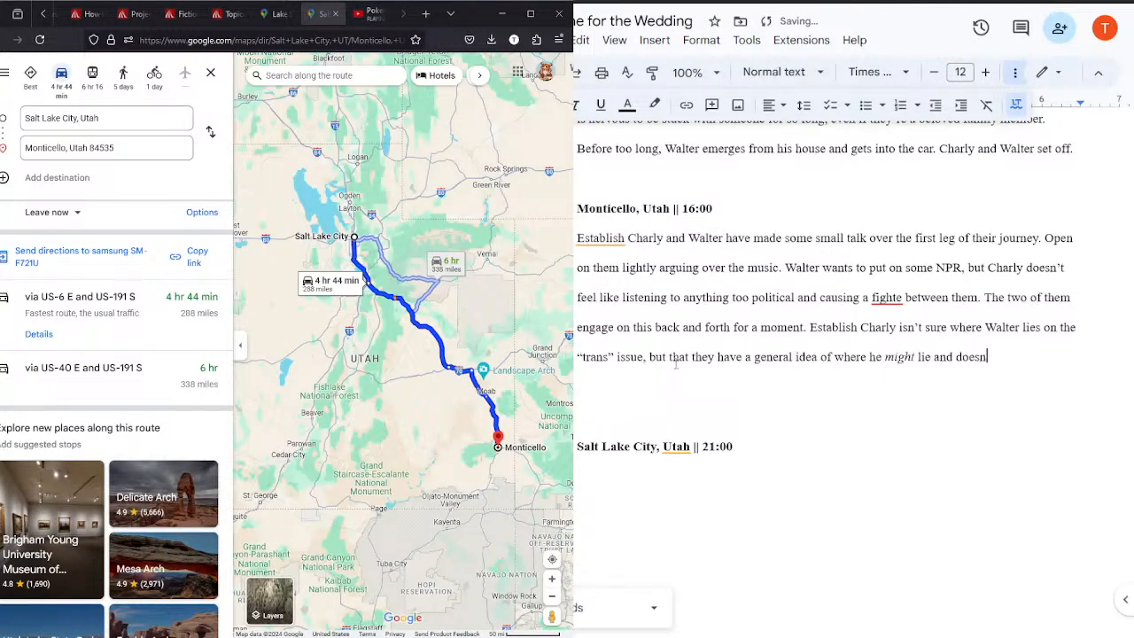
{"action": "type", "text": "'t want to risk "}
{"action": "type", "text": "delving into "}
{"action": "type", "text": "politic"}
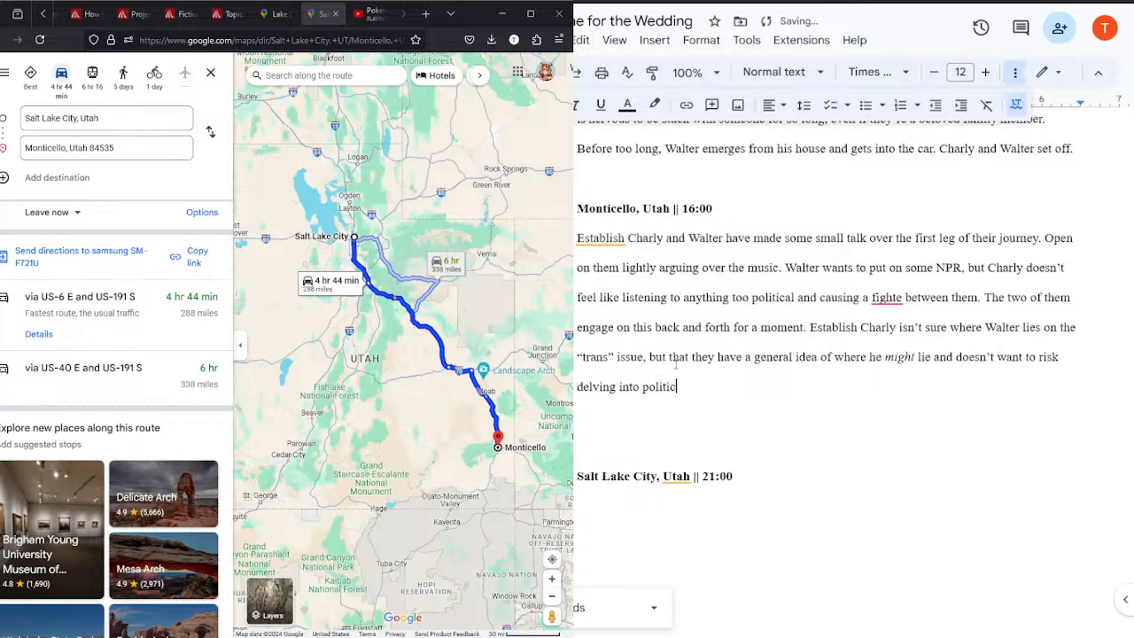
{"action": "type", "text": "s on the off"}
{"action": "type", "text": "-chance"}
{"action": "type", "text": " it gives his g"}
Step: Add "it gives their grandfather a chance to" after "off-chance" in the Monticello description
{"action": "key", "text": "BackSpace"}
{"action": "key", "text": "BackSpace"}
{"action": "key", "text": "BackSpace"}
{"action": "key", "text": "BackSpace"}
{"action": "type", "text": "their grandfather a "}
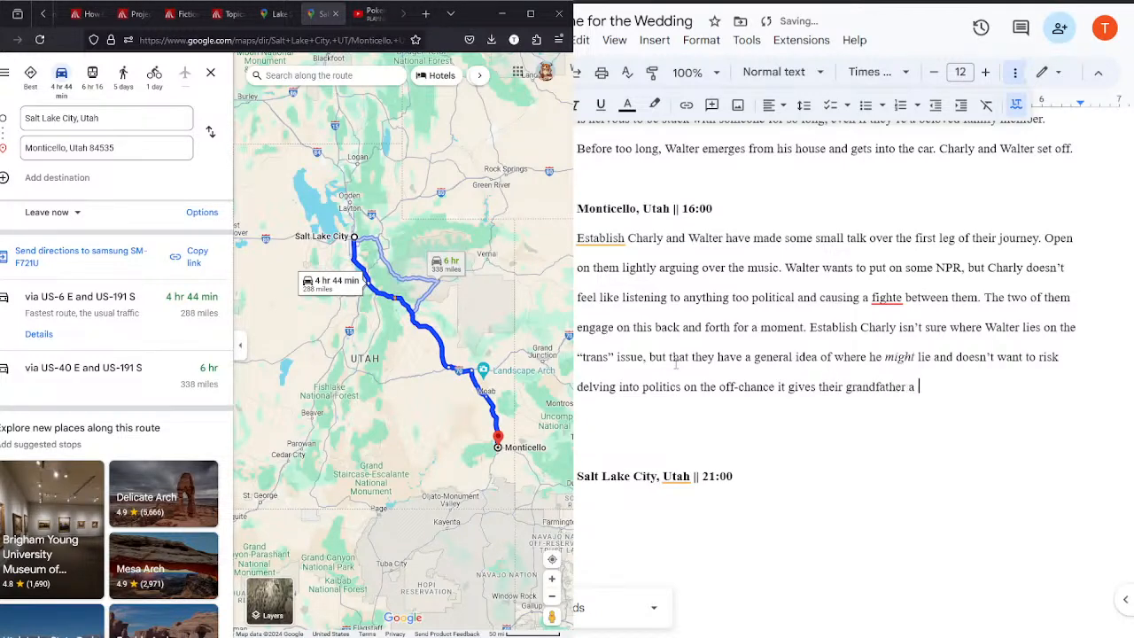
{"action": "type", "text": "chance to be trasn"}
Step: Add "be transphobic" to the Monticello sentence
{"action": "key", "text": "BackSpace"}
{"action": "key", "text": "BackSpace"}
{"action": "type", "text": "nsphob"}
{"action": "type", "text": "ci"}
{"action": "key", "text": "BackSpace"}
{"action": "key", "text": "BackSpace"}
{"action": "type", "text": "ic"}
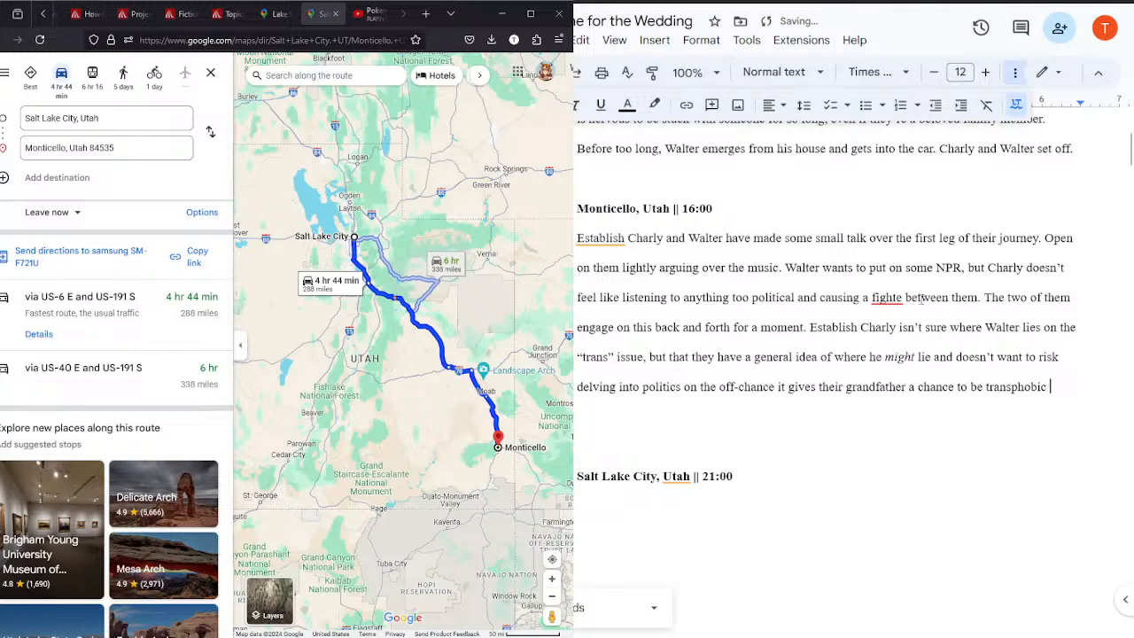
Step: Remove the extra blank line above the Salt Lake City heading and end the Monticello description with a period directly after "transphobic"
{"action": "key", "text": "Delete"}
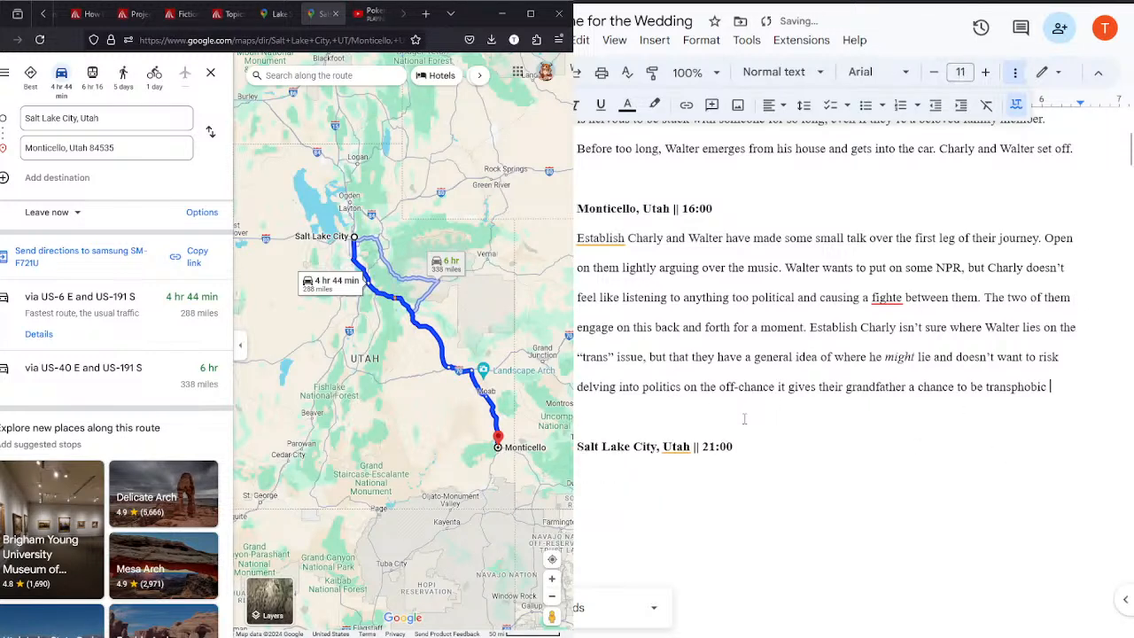
{"action": "left_click", "coordinate": [1123, 152]}
{"action": "left_click_drag", "start_coordinate": [1130, 150], "coordinate": [1129, 158]}
{"action": "left_click", "coordinate": [1065, 237]}
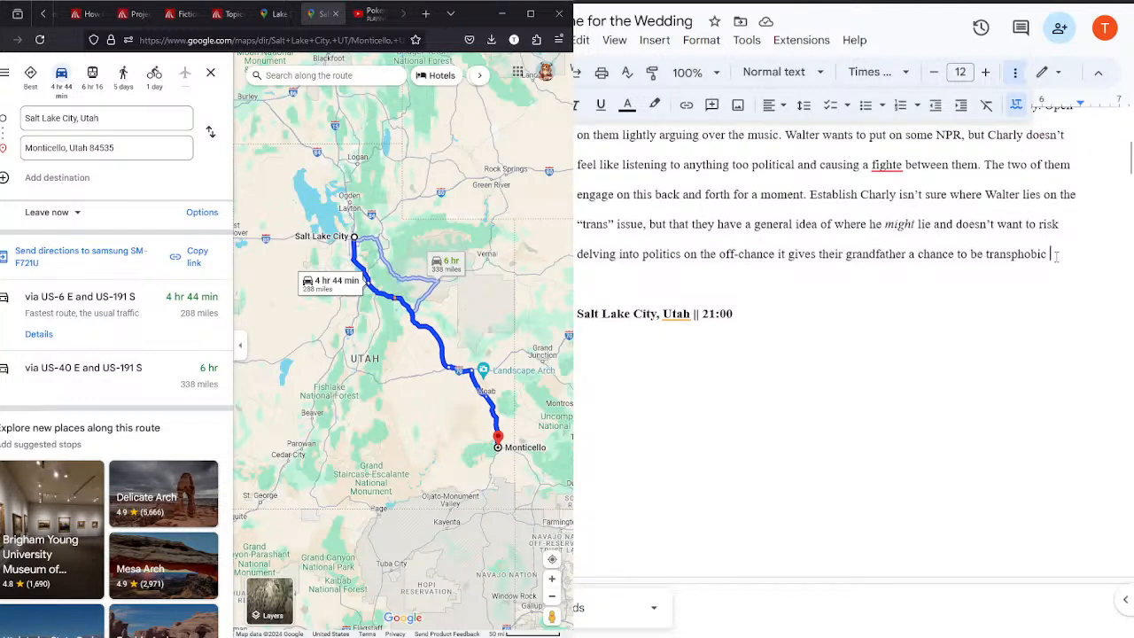
{"action": "key", "text": "BackSpace"}
{"action": "type", "text": "."}
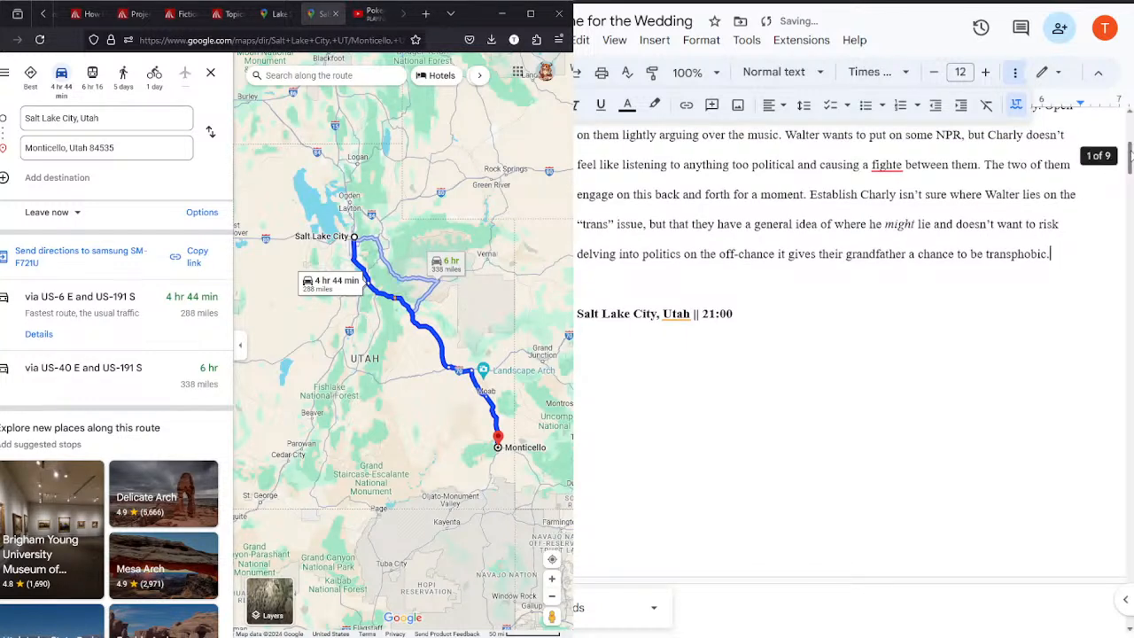
Step: Start the Salt Lake City 21:00 description with "Charly and Walter stop in Salt Lake City for the night to get some rest before"
{"action": "left_click", "coordinate": [717, 340]}
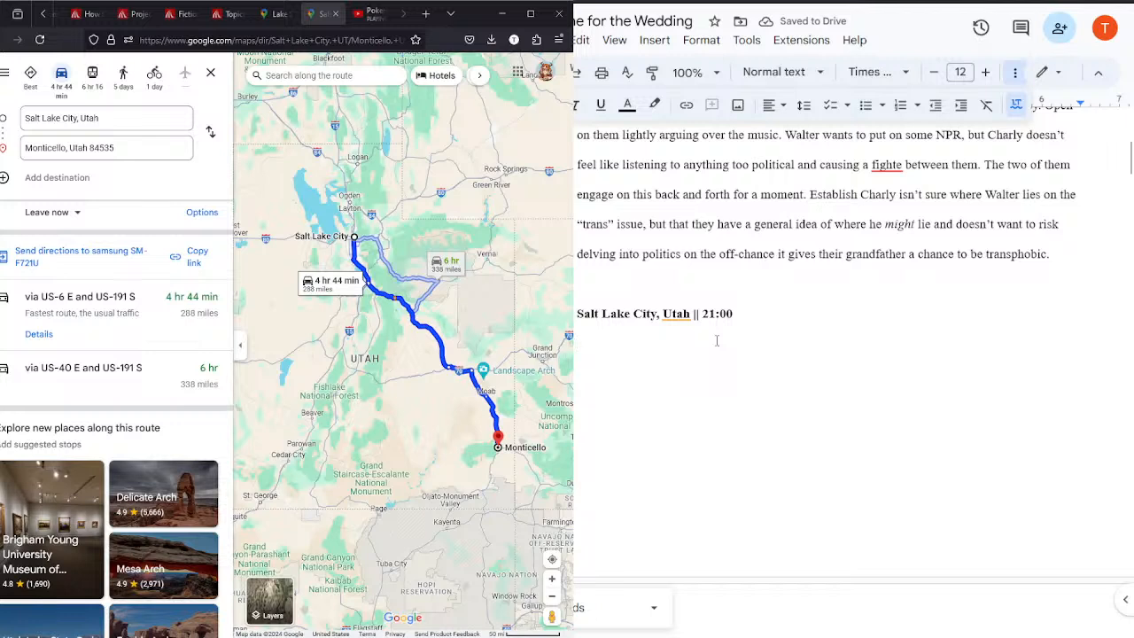
{"action": "type", "text": "Charly and Walter stop in Salt"}
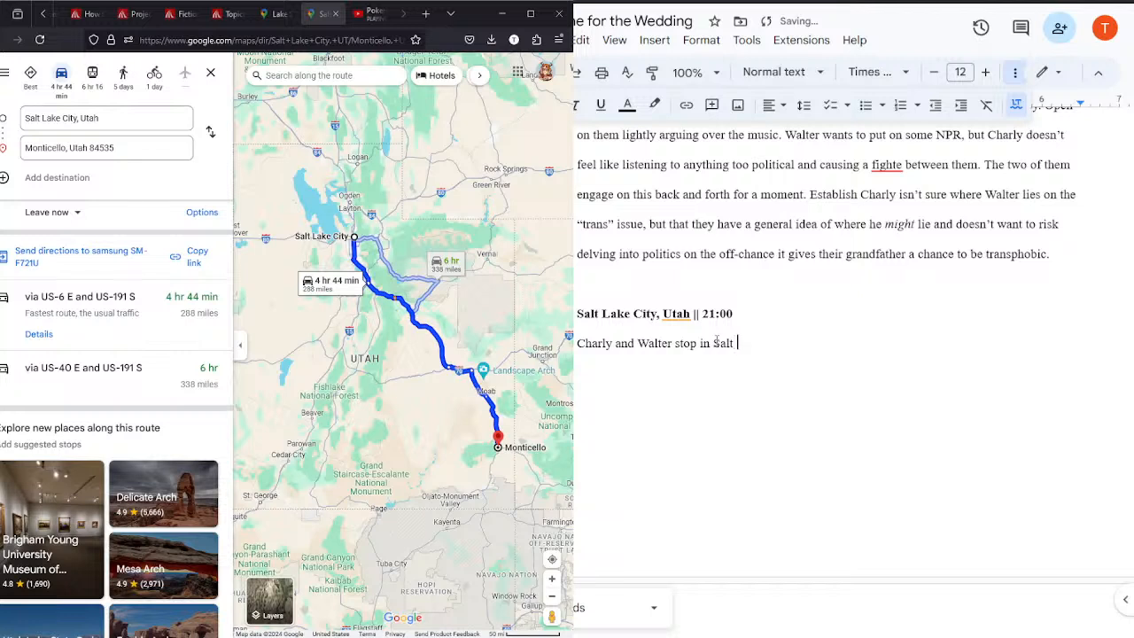
{"action": "type", "text": " Lake City for the night to get "}
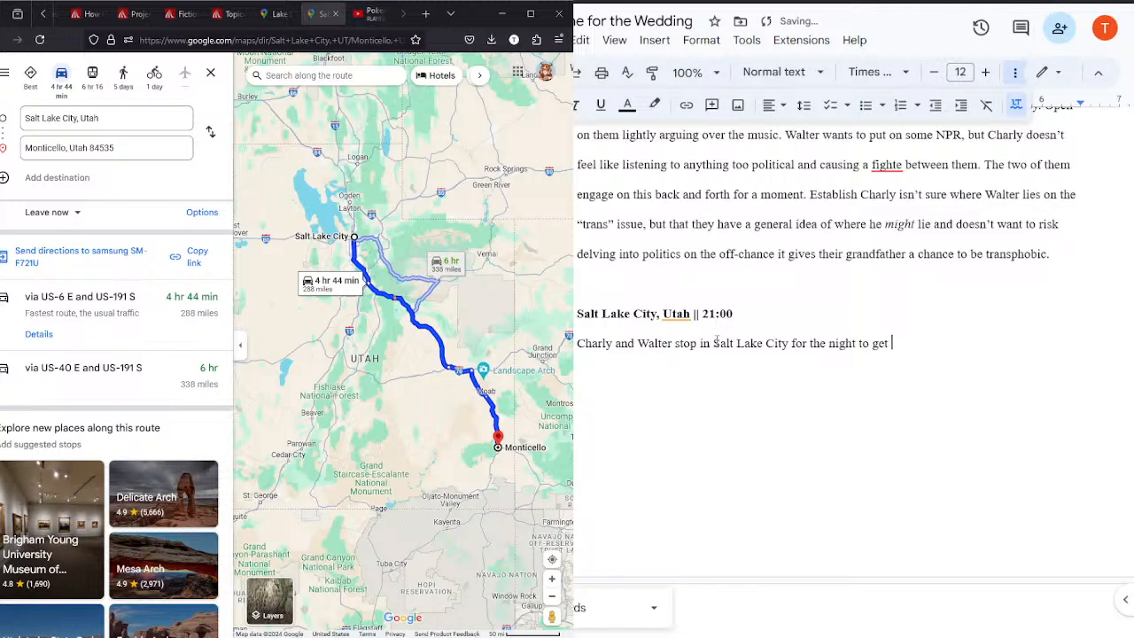
{"action": "type", "text": "some rest before"}
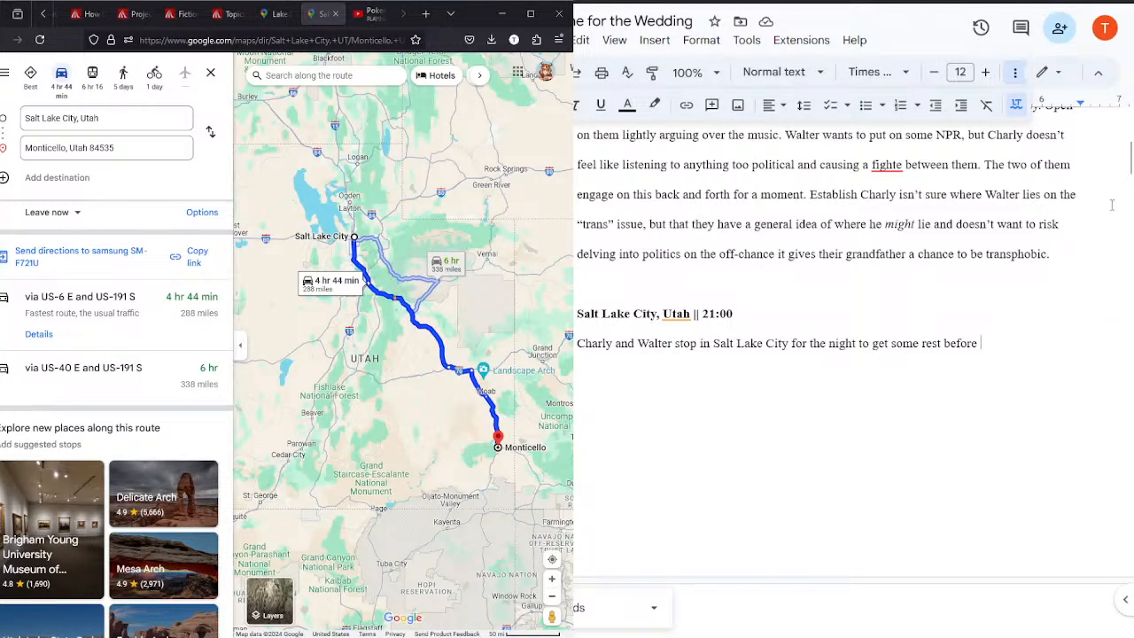
Step: Check the driving directions between Salt Lake City and Monticello in both directions
{"action": "left_click_drag", "start_coordinate": [1130, 166], "coordinate": [1129, 116]}
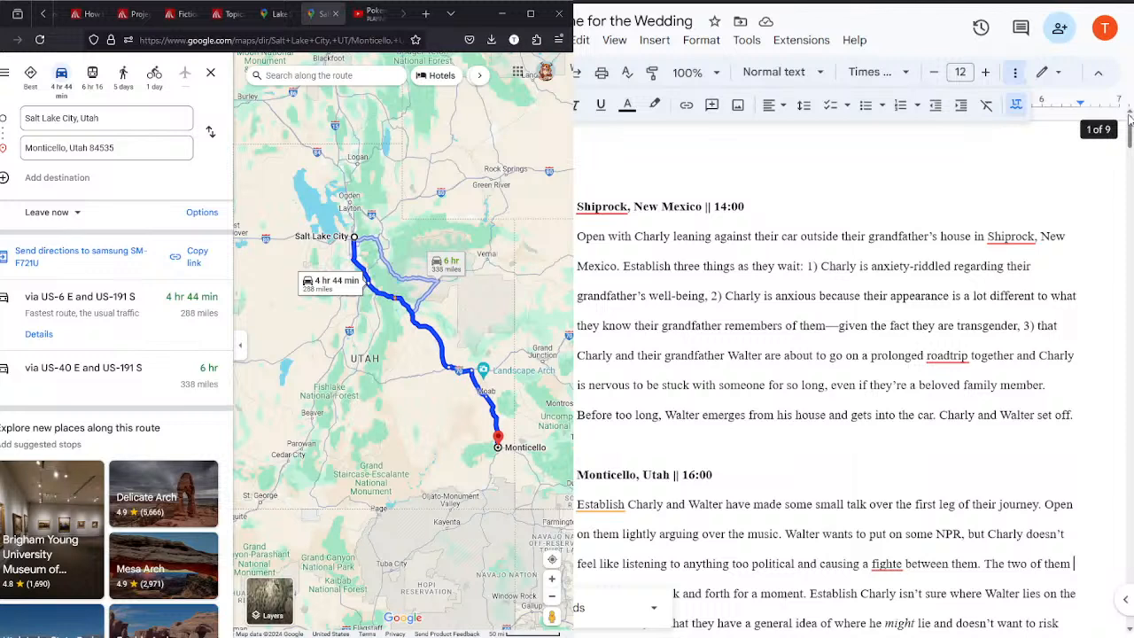
{"action": "left_click", "coordinate": [373, 16]}
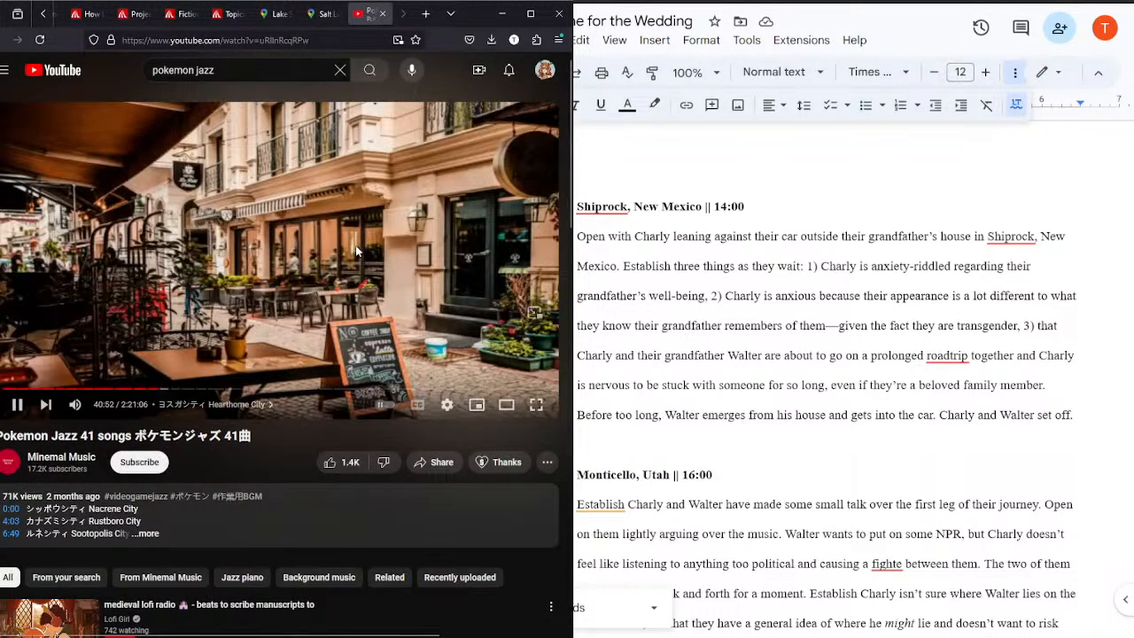
{"action": "left_click", "coordinate": [314, 20]}
{"action": "left_click", "coordinate": [209, 126]}
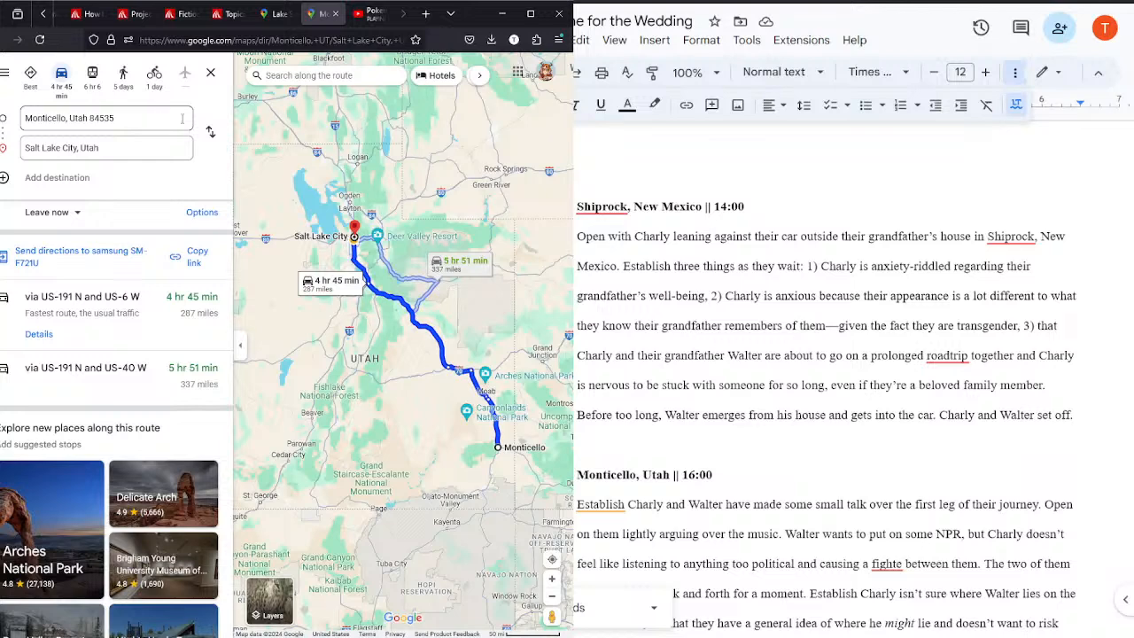
{"action": "left_click", "coordinate": [207, 132]}
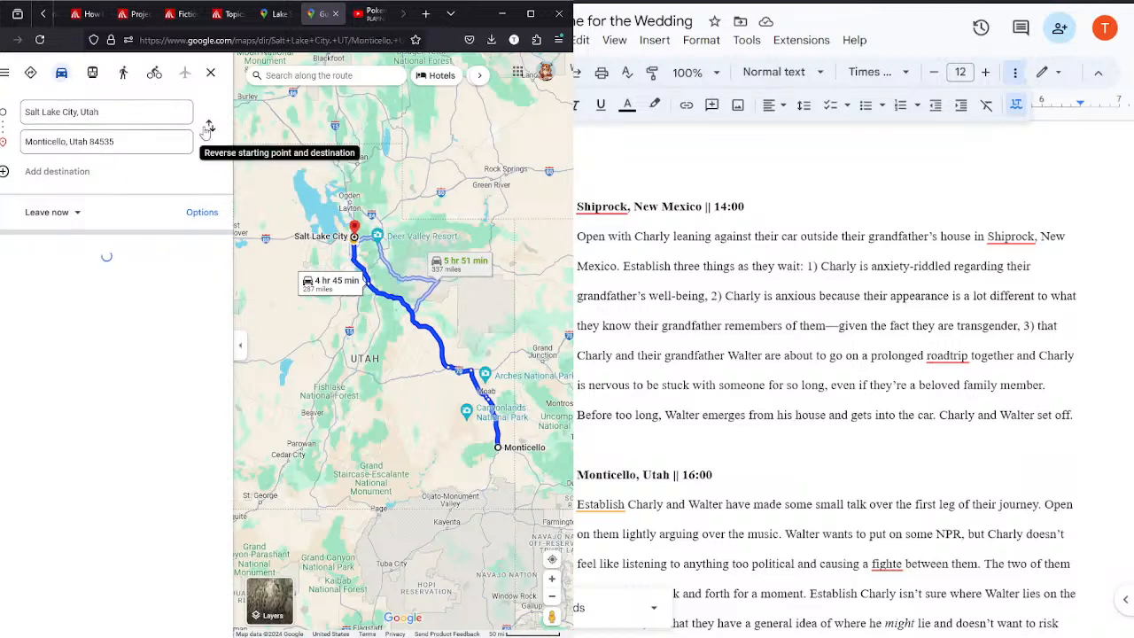
Step: Examine the Lake Stevens to Shiprock route beyond Salt Lake City and look up driving directions from Salt Lake City to Twin Falls, Idaho
{"action": "left_click", "coordinate": [263, 7]}
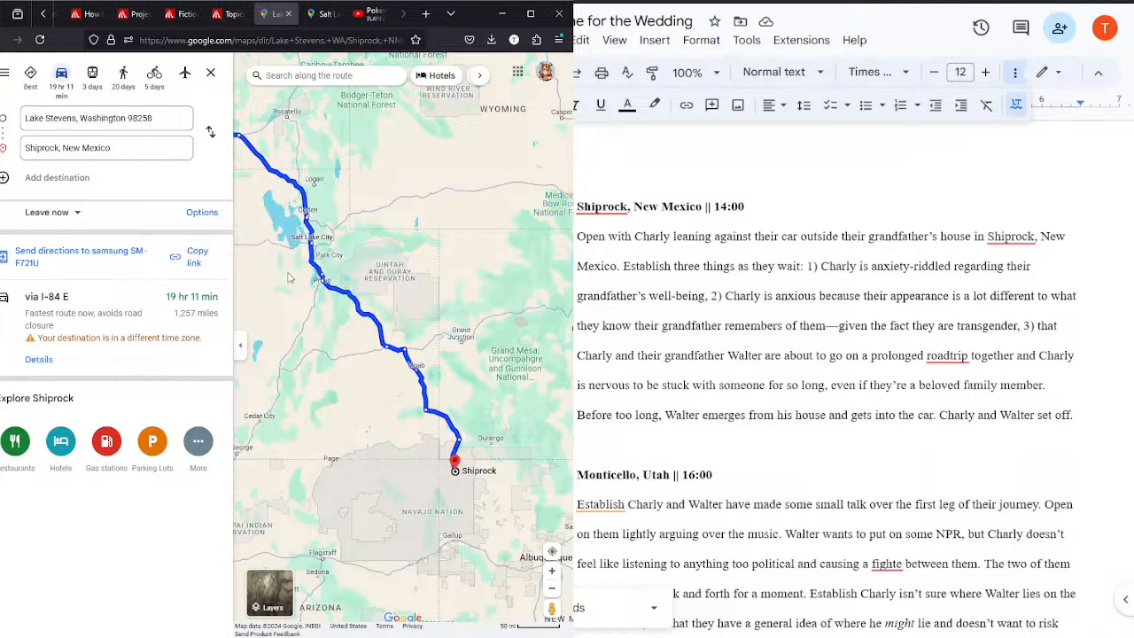
{"action": "scroll", "coordinate": [422, 362], "scroll_direction": "up", "scroll_amount": 2}
{"action": "left_click_drag", "start_coordinate": [422, 362], "coordinate": [508, 440]}
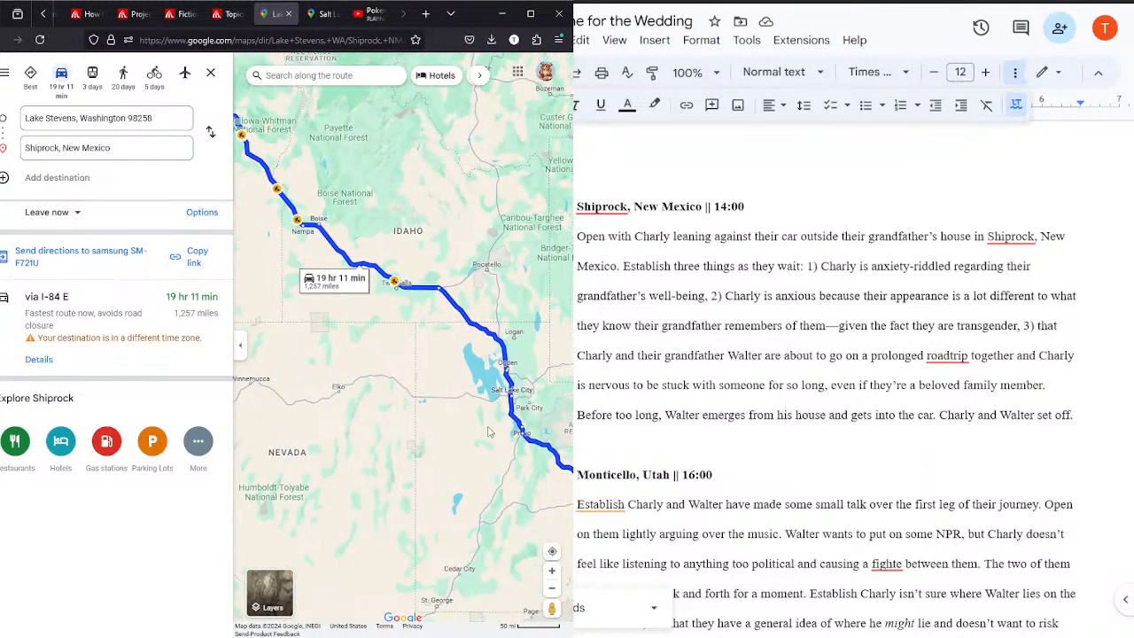
{"action": "left_click", "coordinate": [323, 13]}
{"action": "left_click", "coordinate": [137, 147]}
{"action": "key", "text": "ctrl+a"}
{"action": "type", "text": "twin"}
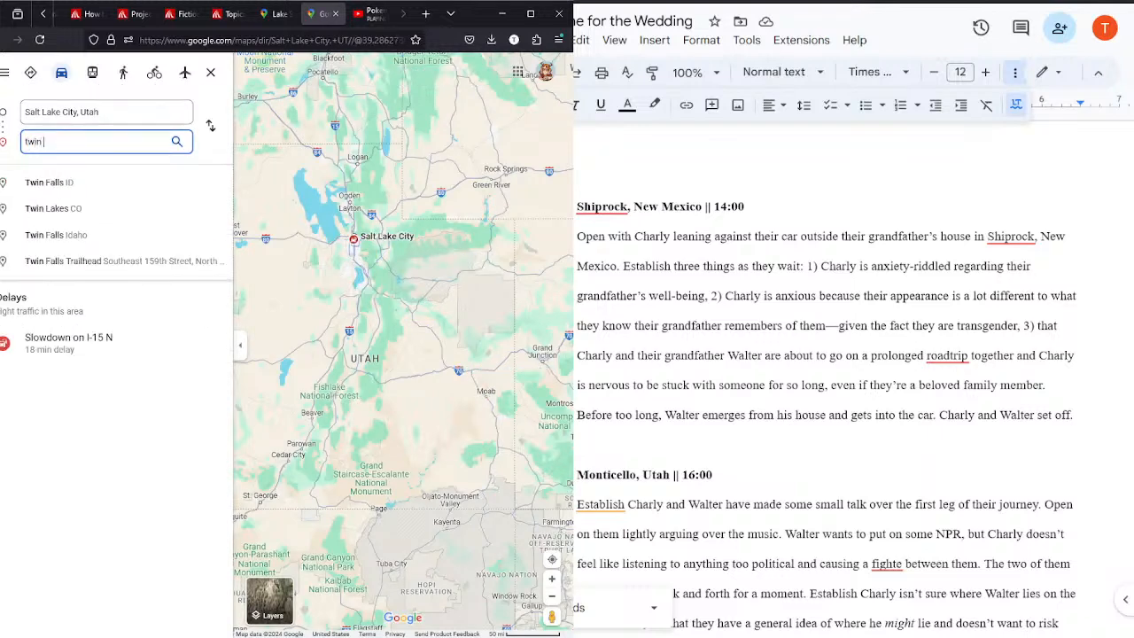
{"action": "left_click", "coordinate": [44, 185]}
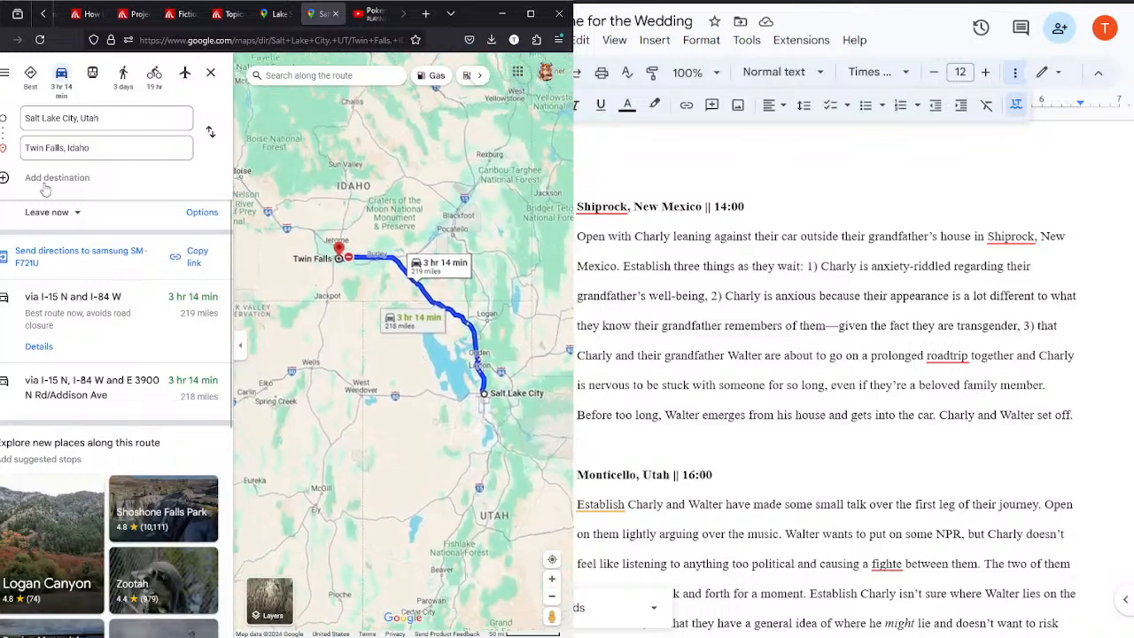
{"action": "left_click_drag", "start_coordinate": [273, 282], "coordinate": [326, 310]}
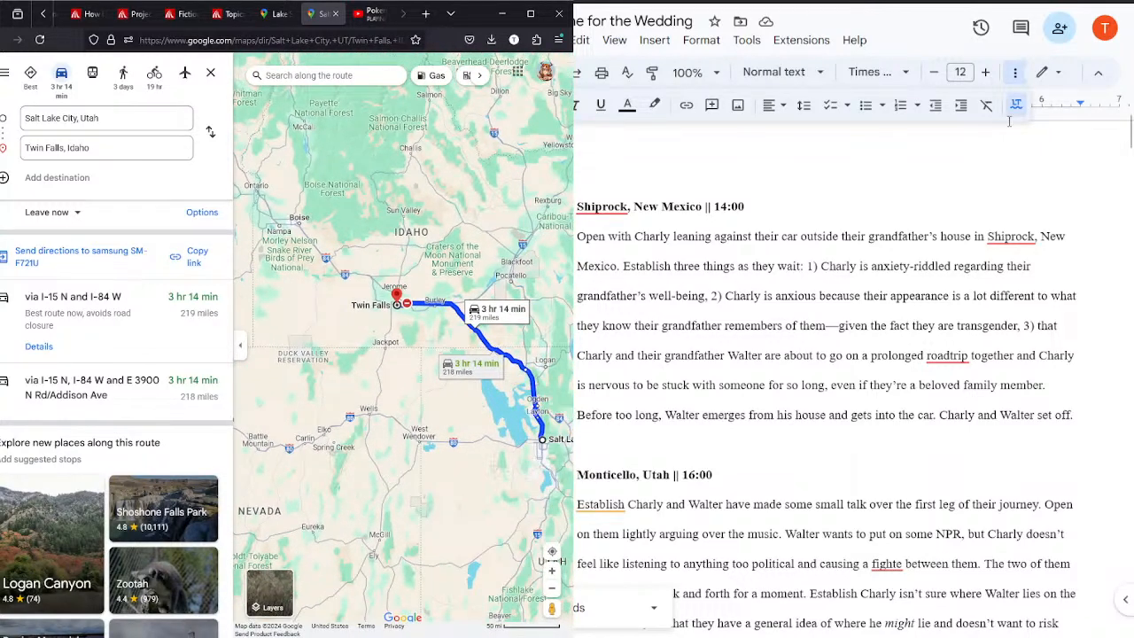
Step: Look up the driving directions from Salt Lake City to Boise, Idaho instead
{"action": "left_click_drag", "start_coordinate": [1127, 142], "coordinate": [1098, 171]}
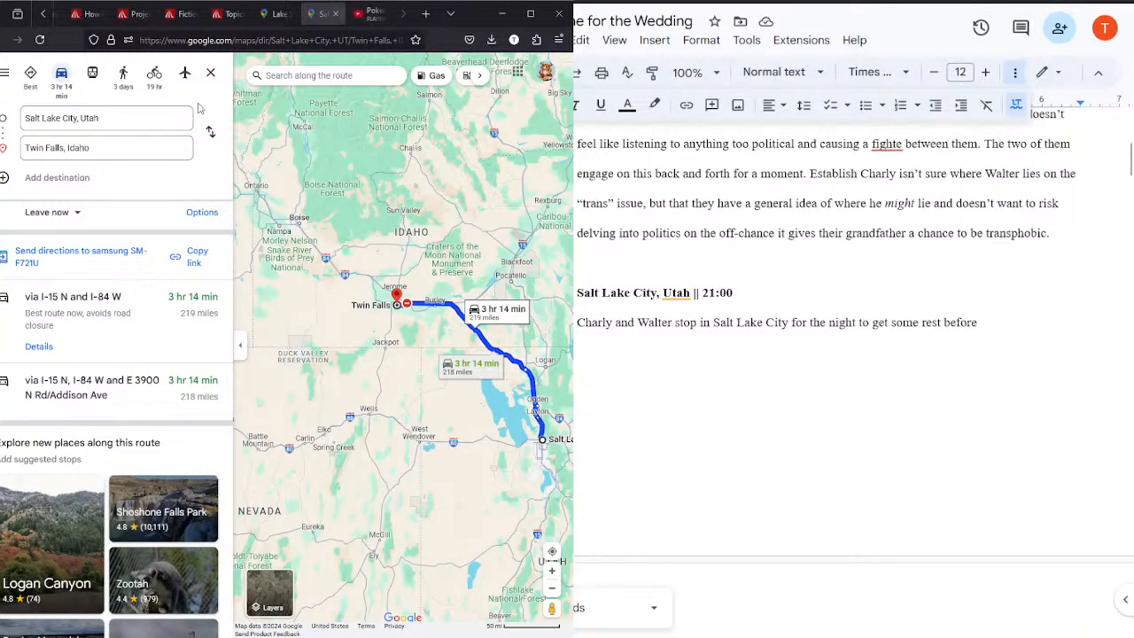
{"action": "left_click", "coordinate": [25, 148]}
{"action": "left_click_drag", "start_coordinate": [26, 148], "coordinate": [102, 159]}
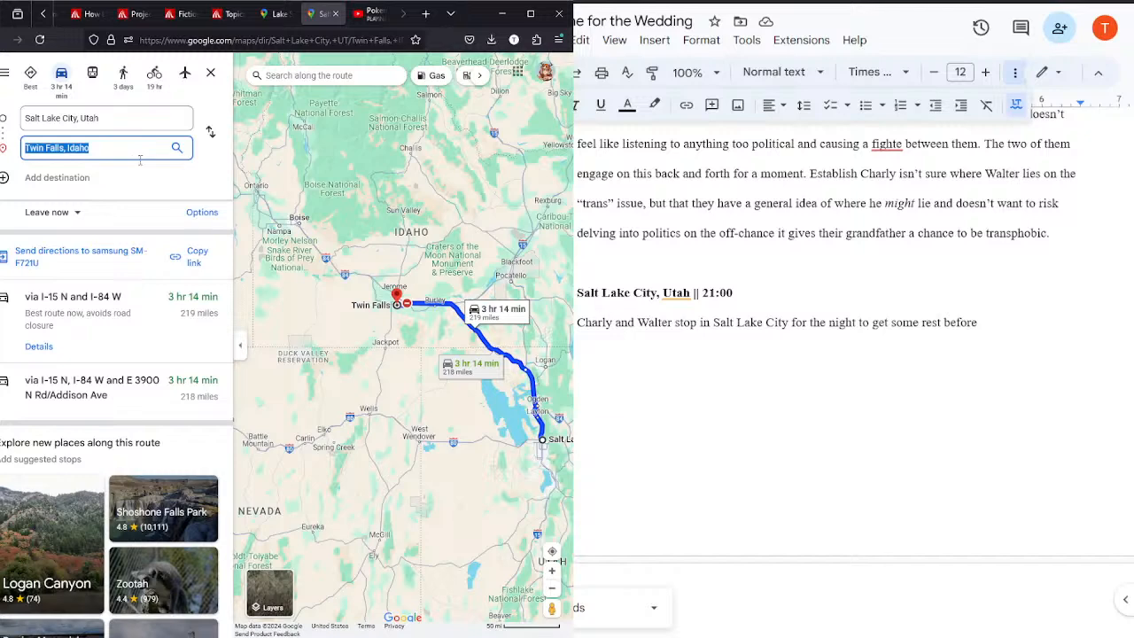
{"action": "type", "text": "boi"}
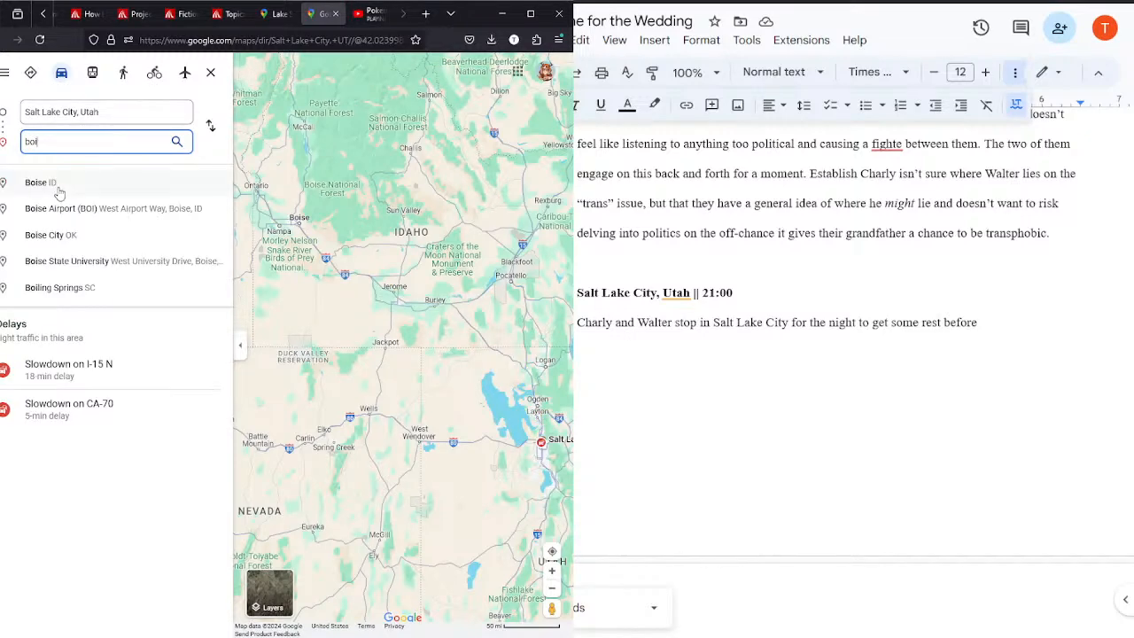
{"action": "left_click", "coordinate": [59, 186]}
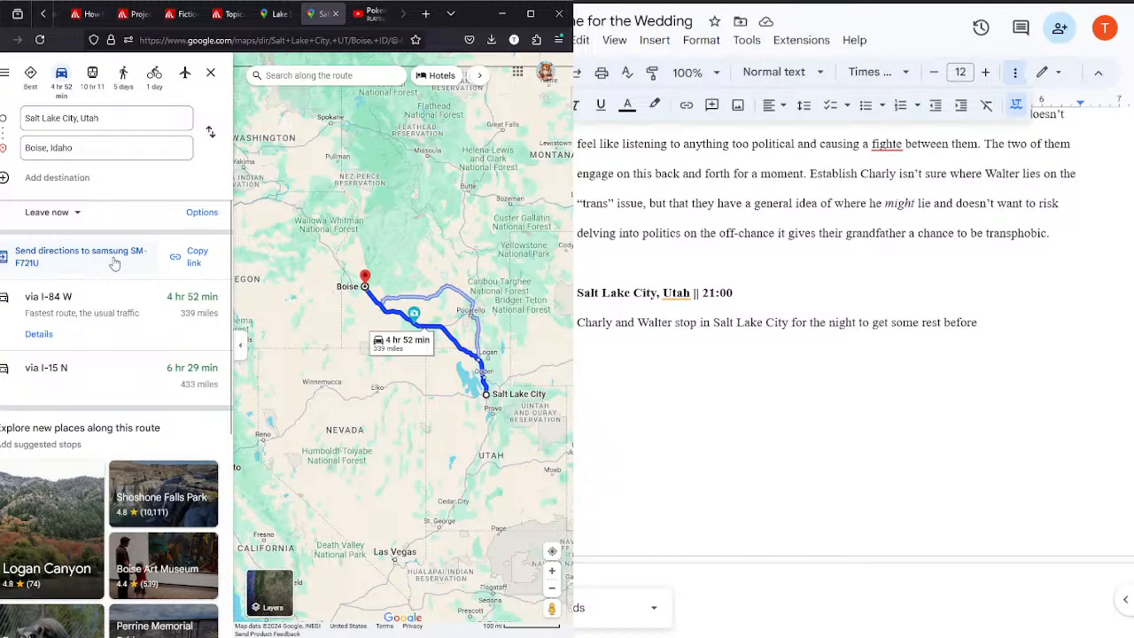
Step: Set the destination of the Salt Lake City directions back to Twin Falls, Idaho
{"action": "left_click", "coordinate": [93, 143]}
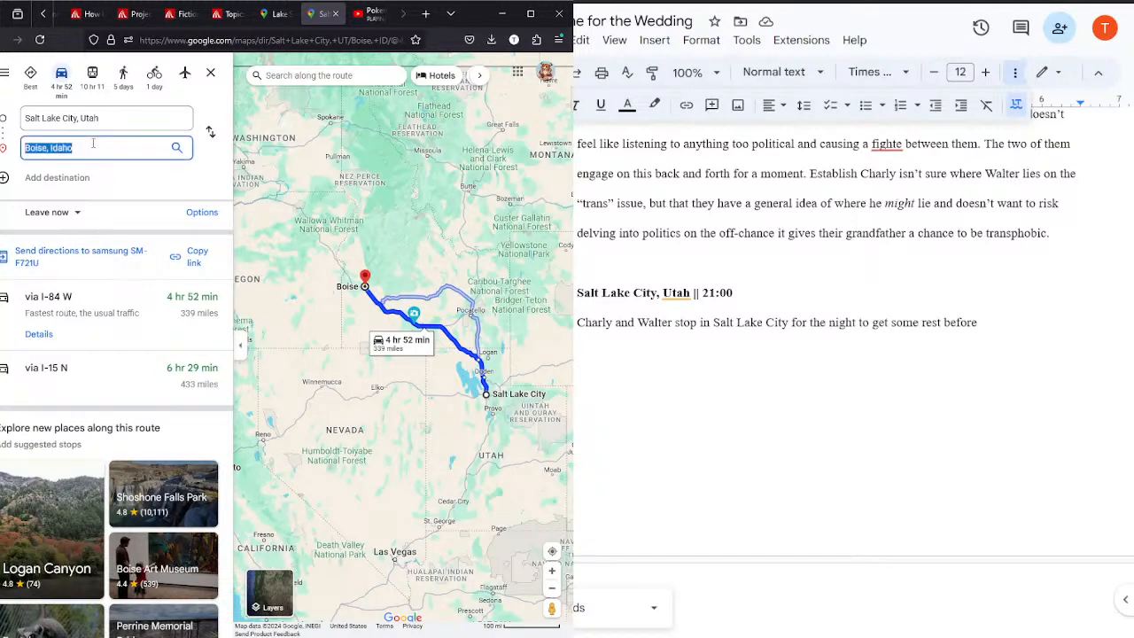
{"action": "type", "text": "twin fa"}
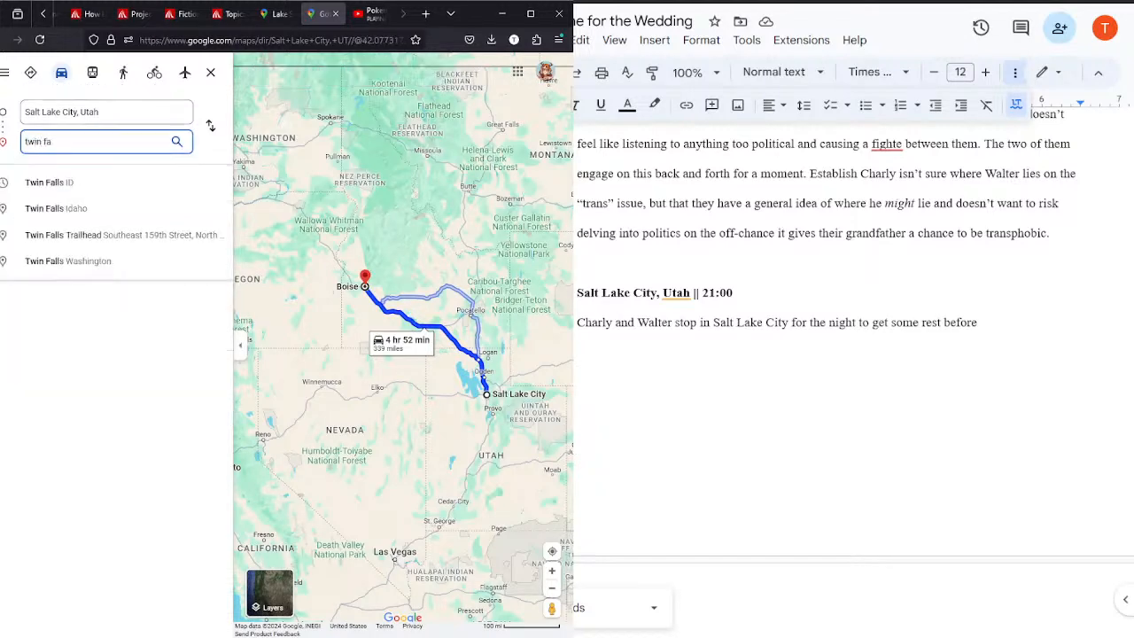
{"action": "left_click", "coordinate": [80, 183]}
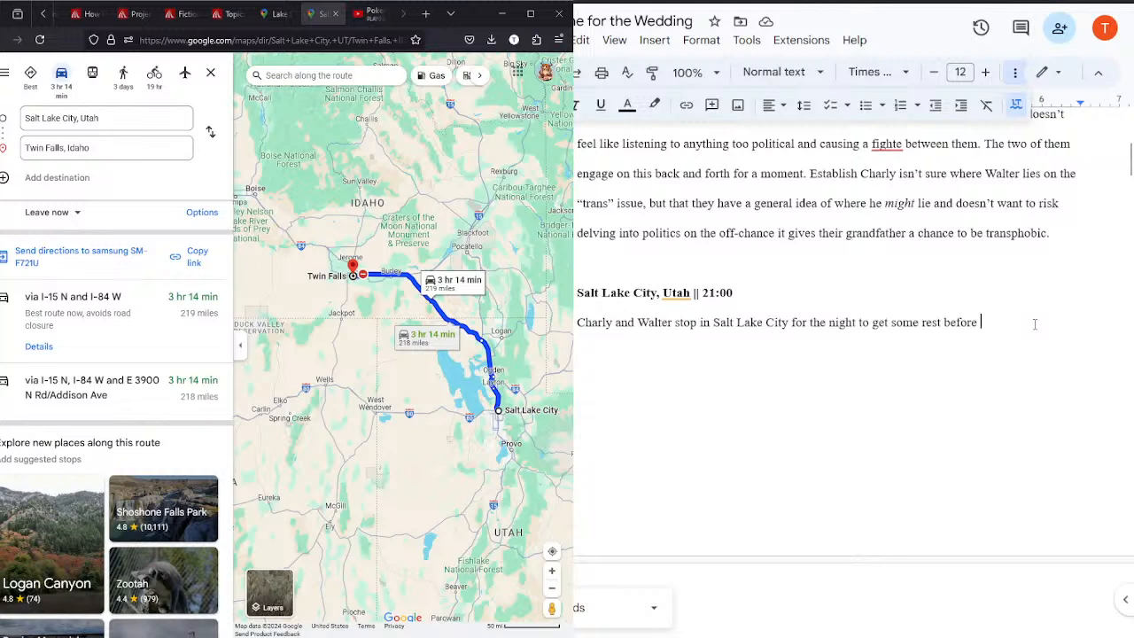
Step: Finish the Salt Lake City 21:00 sentence with "continuing on their journey the next day."
{"action": "type", "text": "con"}
{"action": "type", "text": "u"}
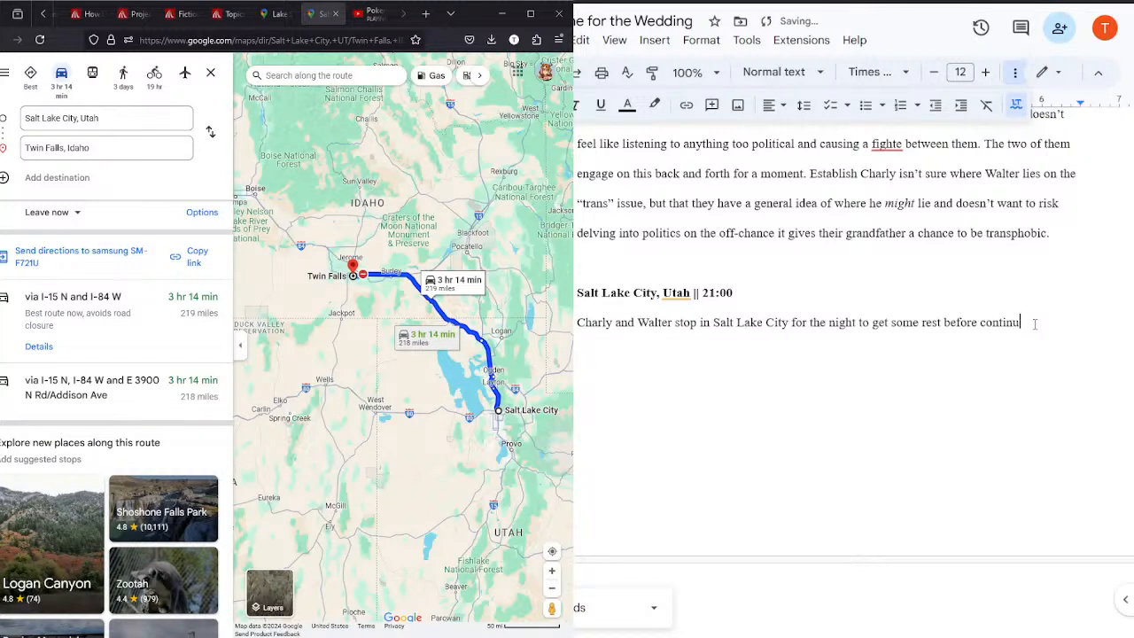
{"action": "type", "text": "ing on their journey "}
{"action": "type", "text": "the ne"}
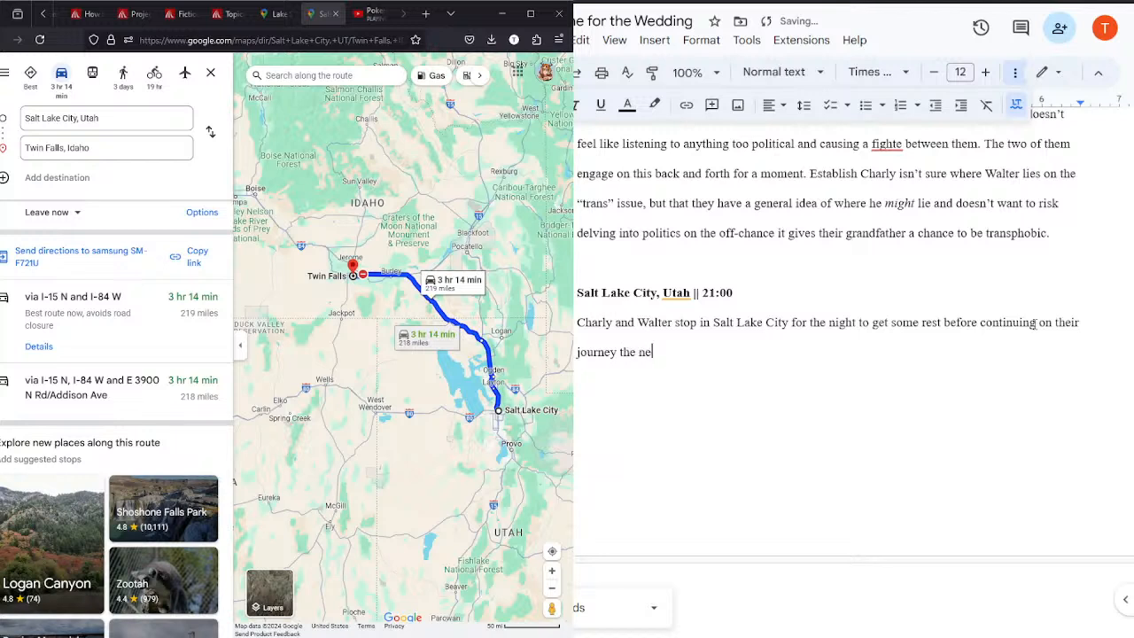
{"action": "type", "text": "xt day. Walte"}
Step: Add the sentence "Walter is a touch gruff over dinner." to the Salt Lake City 21:00 description
{"action": "key", "text": "BackSpace"}
{"action": "key", "text": "BackSpace"}
{"action": "key", "text": "BackSpace"}
{"action": "type", "text": "Walter is a touch gruff over di"}
{"action": "key", "text": "BackSpace"}
{"action": "type", "text": "dinner. As th"}
{"action": "type", "text": "ey "}
{"action": "type", "text": "re both "}
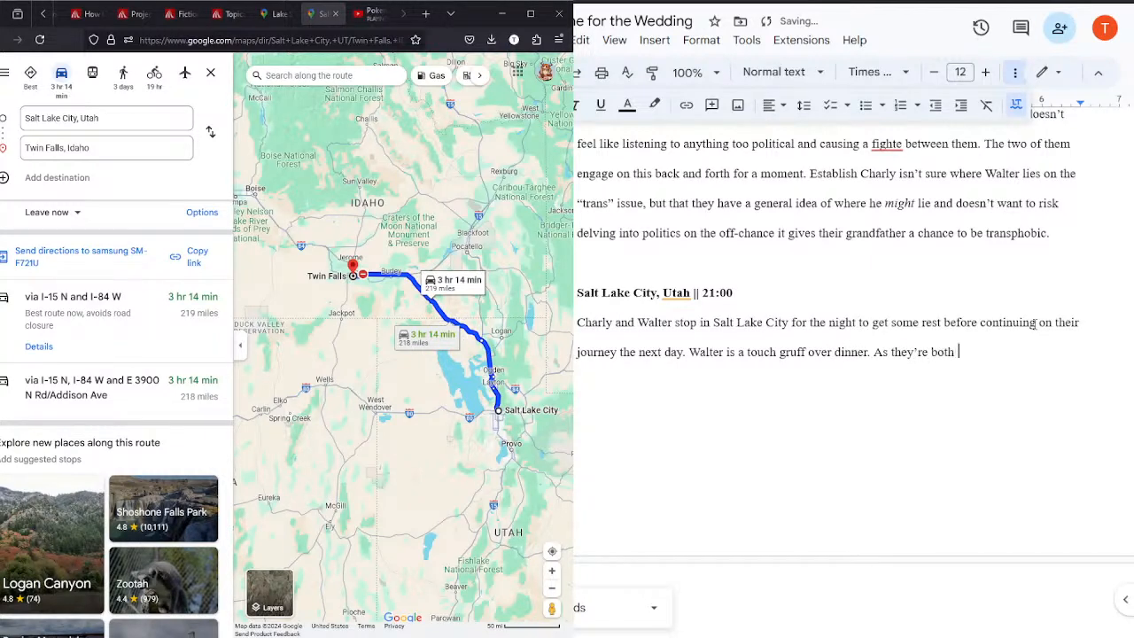
{"action": "type", "text": "getting ready, "}
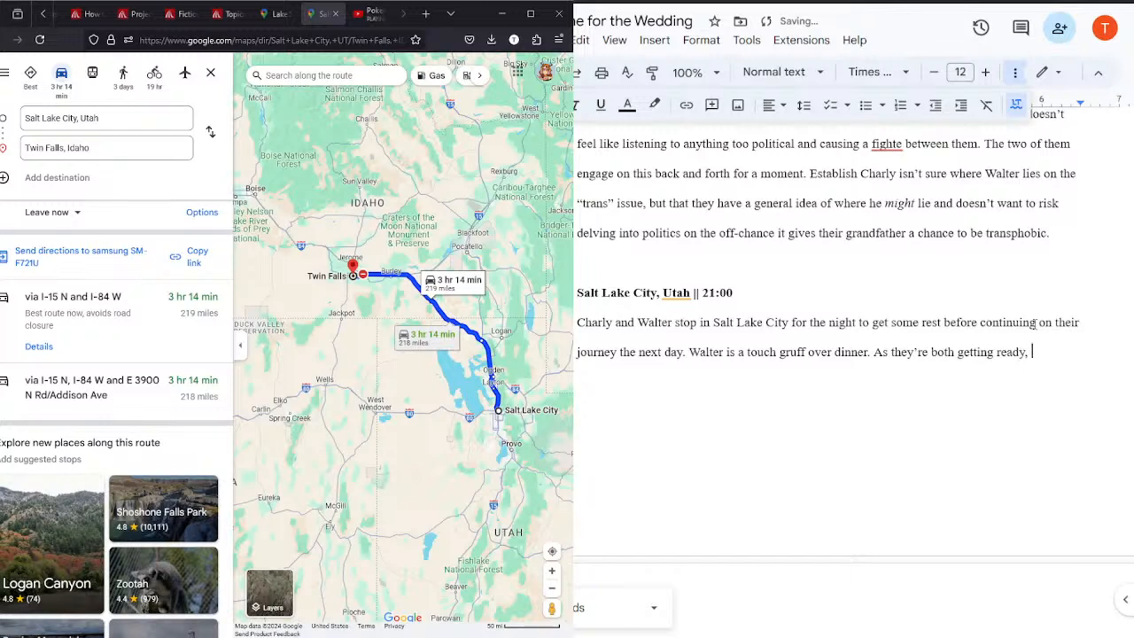
{"action": "type", "text": "he at last comment"}
{"action": "key", "text": "BackSpace"}
{"action": "key", "text": "BackSpace"}
{"action": "key", "text": "BackSpace"}
{"action": "key", "text": "BackSpace"}
{"action": "key", "text": "BackSpace"}
{"action": "key", "text": "BackSpace"}
{"action": "key", "text": "BackSpace"}
{"action": "key", "text": "BackSpace"}
{"action": "key", "text": "BackSpace"}
{"action": "key", "text": "BackSpace"}
{"action": "key", "text": "BackSpace"}
{"action": "key", "text": "BackSpace"}
{"action": "key", "text": "BackSpace"}
{"action": "key", "text": "BackSpace"}
{"action": "key", "text": "BackSpace"}
{"action": "key", "text": "BackSpace"}
{"action": "key", "text": "BackSpace"}
{"action": "key", "text": "BackSpace"}
{"action": "key", "text": "BackSpace"}
{"action": "key", "text": "BackSpace"}
{"action": "key", "text": "BackSpace"}
{"action": "key", "text": "BackSpace"}
{"action": "key", "text": "BackSpace"}
{"action": "key", "text": "BackSpace"}
{"action": "key", "text": "BackSpace"}
{"action": "key", "text": "BackSpace"}
{"action": "key", "text": "BackSpace"}
{"action": "key", "text": "BackSpace"}
{"action": "key", "text": "BackSpace"}
{"action": "key", "text": "BackSpace"}
{"action": "key", "text": "BackSpace"}
{"action": "key", "text": "BackSpace"}
{"action": "key", "text": "BackSpace"}
{"action": "key", "text": "BackSpace"}
{"action": "key", "text": "BackSpace"}
{"action": "key", "text": "BackSpace"}
{"action": "key", "text": "BackSpace"}
{"action": "key", "text": "BackSpace"}
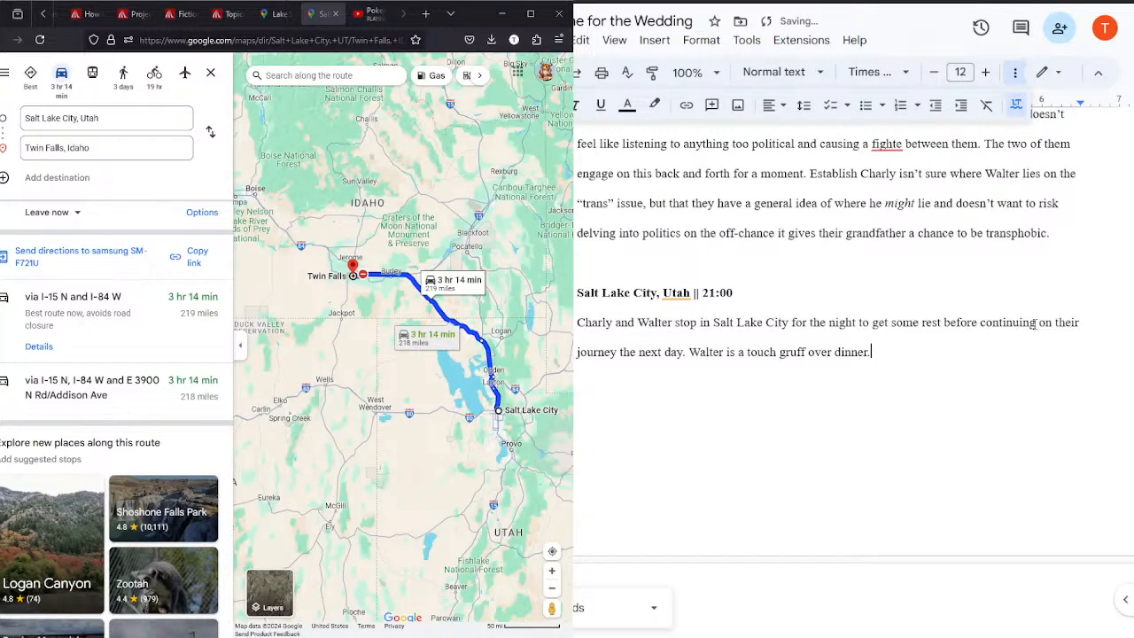
Step: Add the scene heading "Salt Lake City, Utah || 08:30" below the dinner description, separated by a blank line
{"action": "key", "text": "Return"}
{"action": "key", "text": "Return"}
{"action": "type", "text": "Salt Lacke City, Utah"}
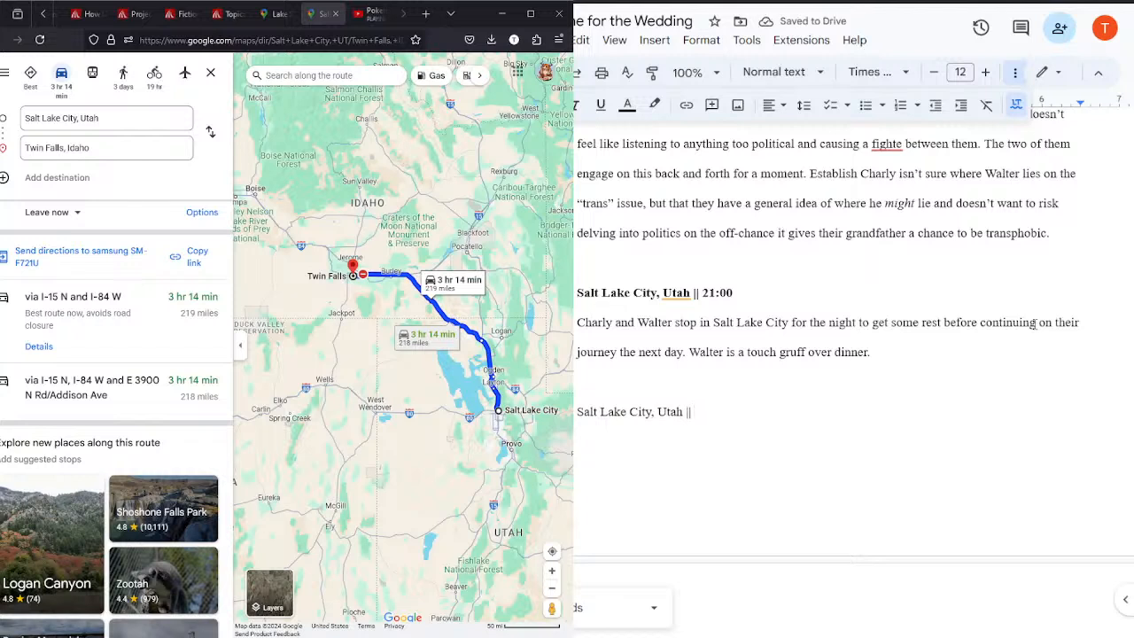
{"action": "type", "text": "|| 08:"}
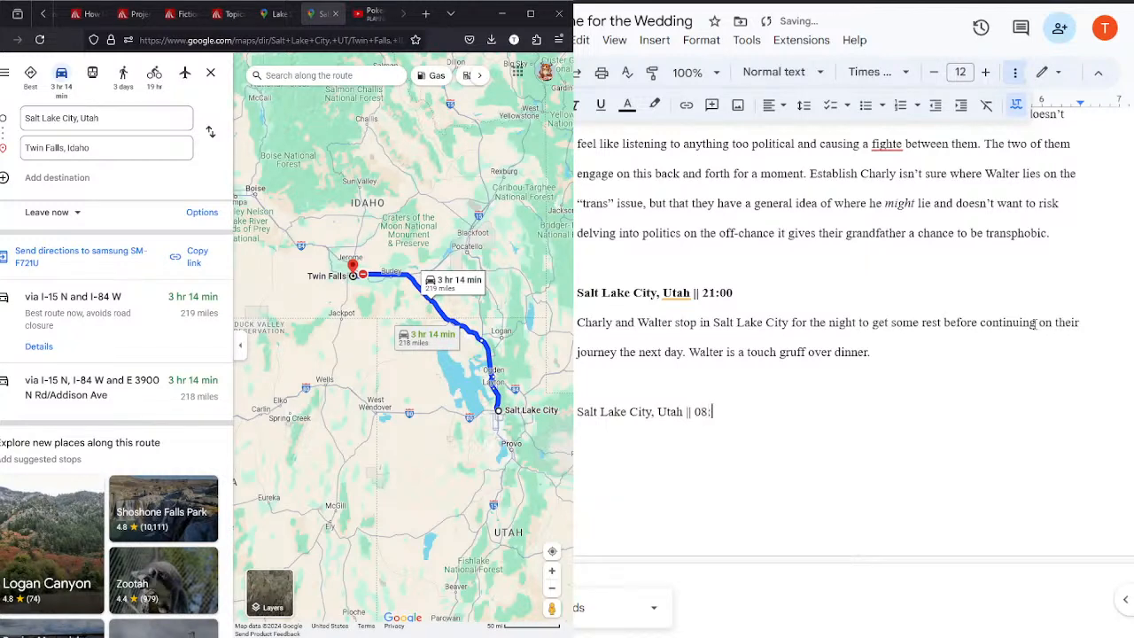
{"action": "type", "text": "--"}
{"action": "key", "text": "BackSpace"}
{"action": "key", "text": "BackSpace"}
{"action": "type", "text": "00"}
{"action": "key", "text": "BackSpace"}
{"action": "key", "text": "BackSpace"}
{"action": "type", "text": "30"}
Step: Make the Salt Lake City 08:30 scene heading bold
{"action": "left_click_drag", "start_coordinate": [738, 293], "coordinate": [576, 293]}
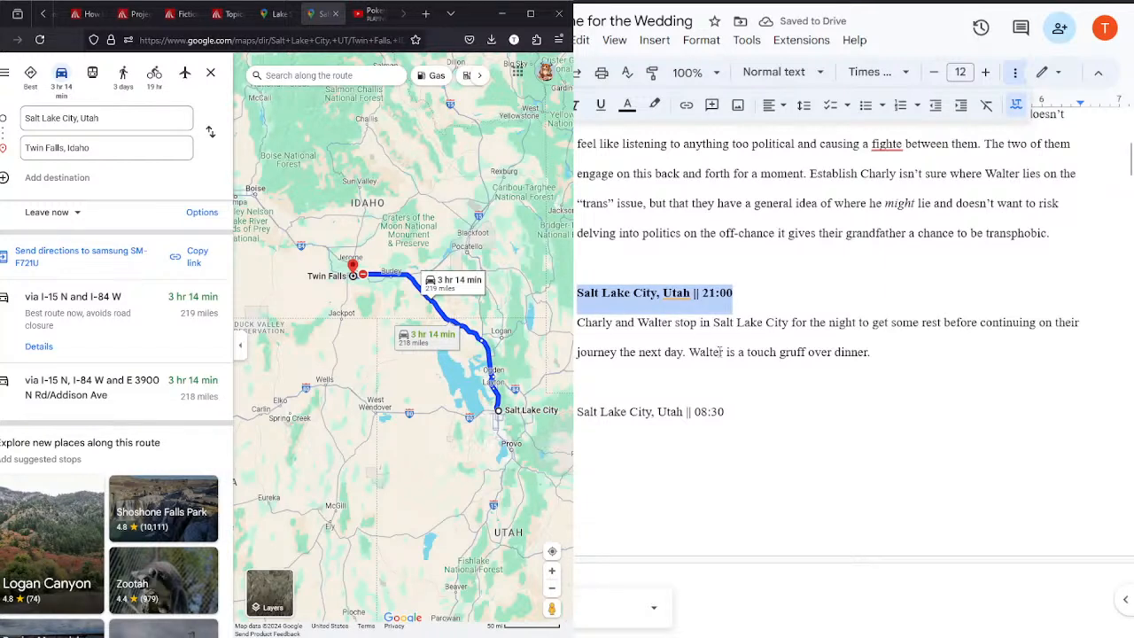
{"action": "left_click", "coordinate": [733, 413]}
{"action": "key", "text": "shift+Home"}
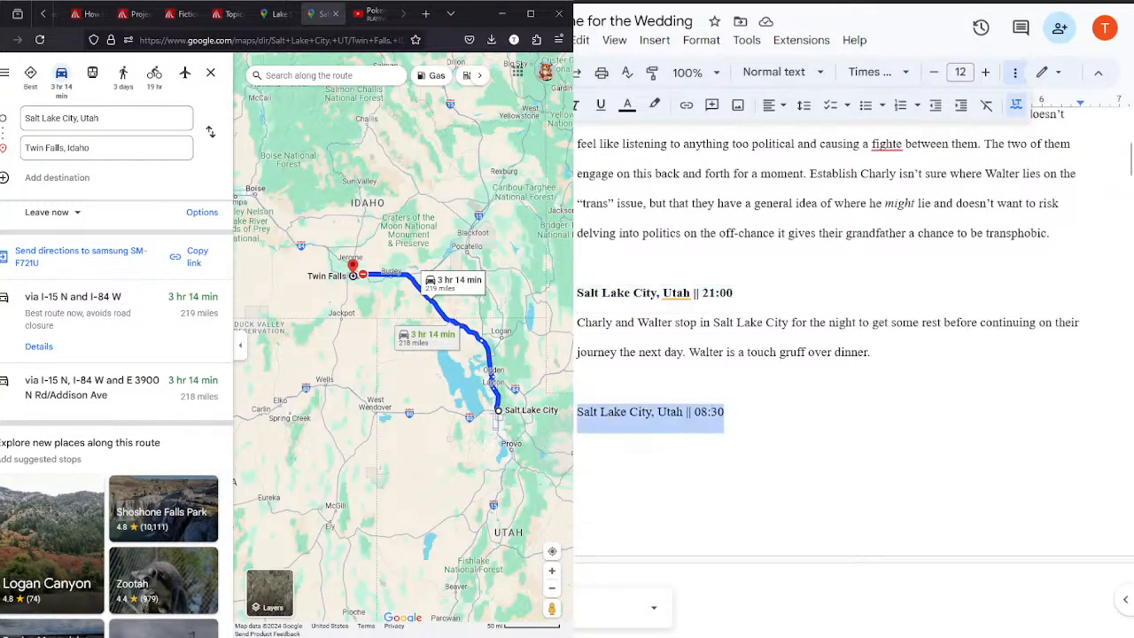
{"action": "key", "text": "ctrl+b"}
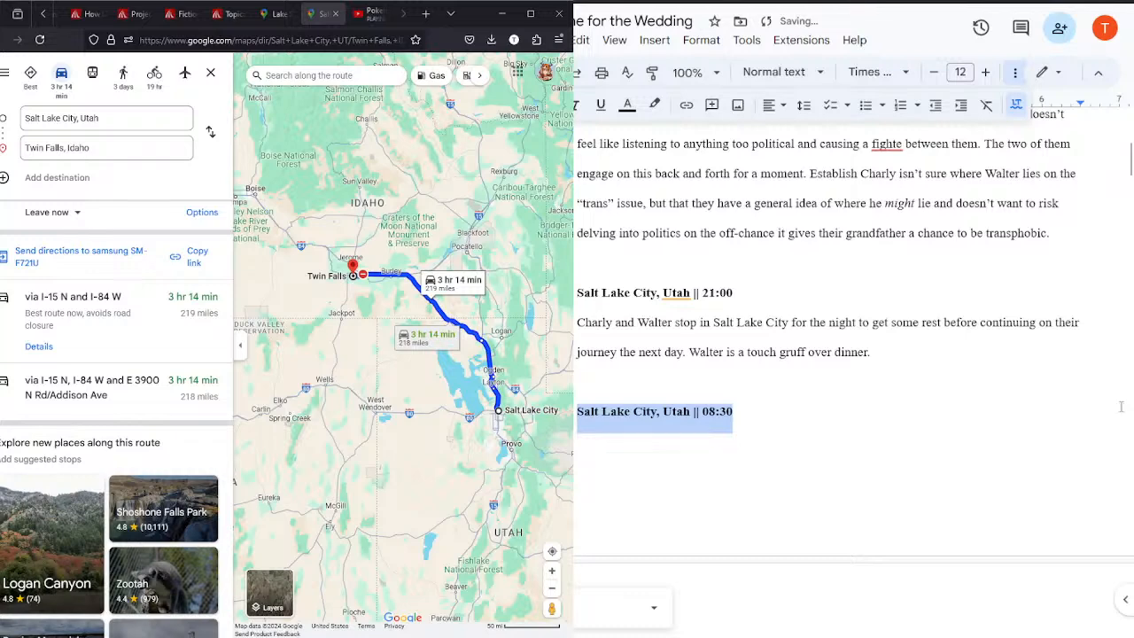
Step: Delete the old outline paragraph starting "First branch of road trip, still in CA" and the blank line left behind
{"action": "left_click", "coordinate": [712, 296]}
{"action": "left_click", "coordinate": [1123, 150]}
{"action": "left_click_drag", "start_coordinate": [1130, 161], "coordinate": [1117, 201]}
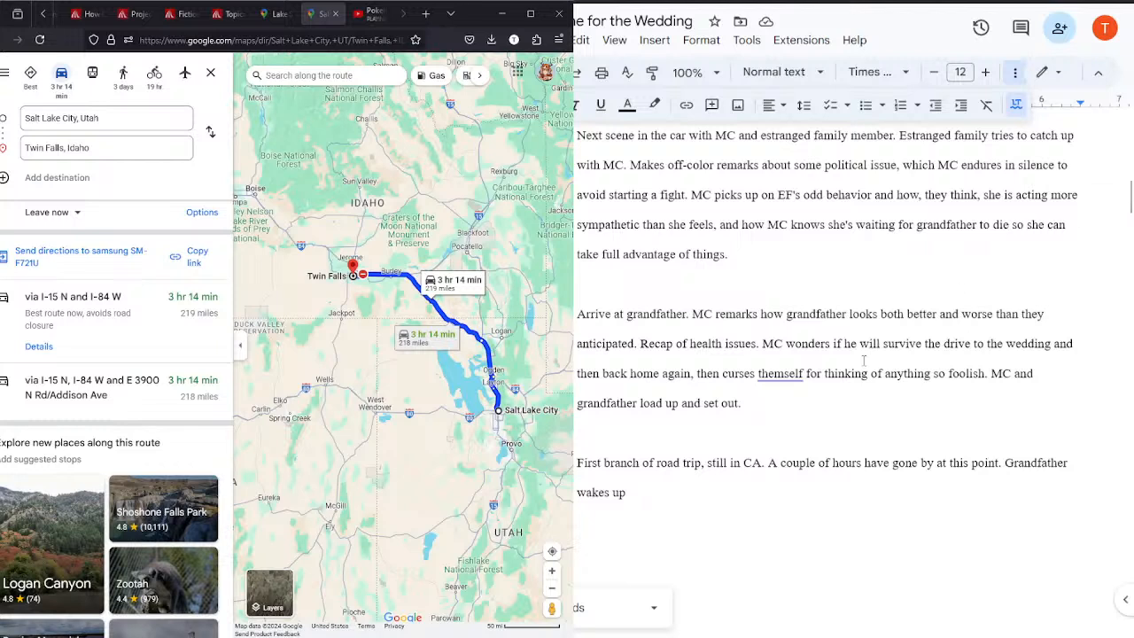
{"action": "triple_click", "coordinate": [729, 490]}
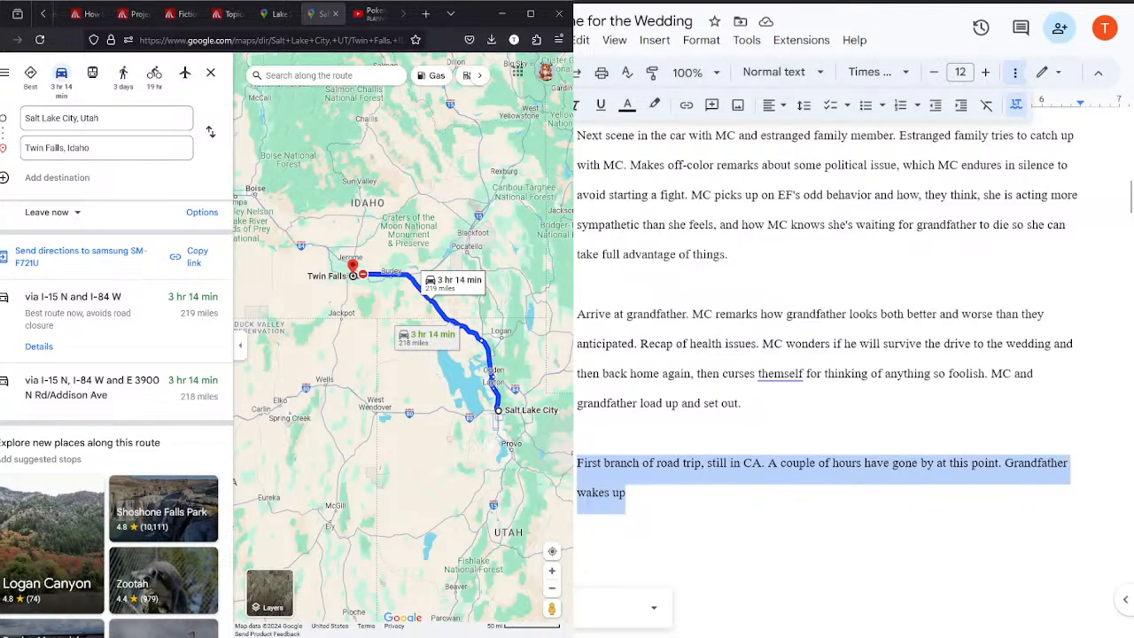
{"action": "key", "text": "BackSpace"}
{"action": "key", "text": "BackSpace"}
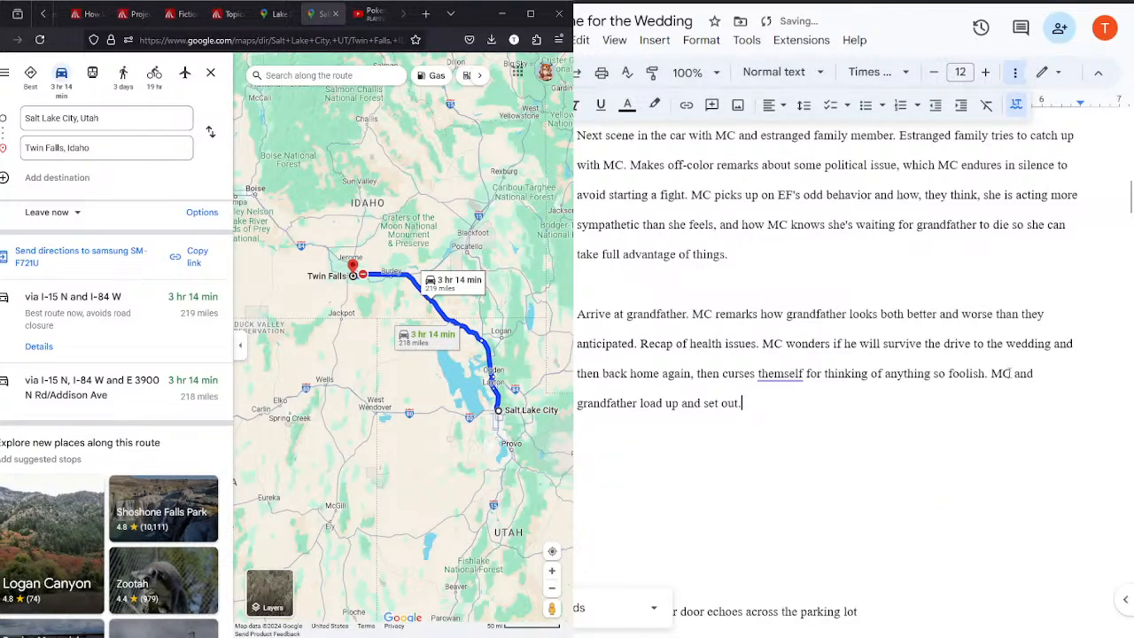
Step: Start the Salt Lake City 08:30 description with "Charly and Walter continue on their roadtrip and leave Salt Lake City."
{"action": "left_click_drag", "start_coordinate": [1129, 204], "coordinate": [1128, 171]}
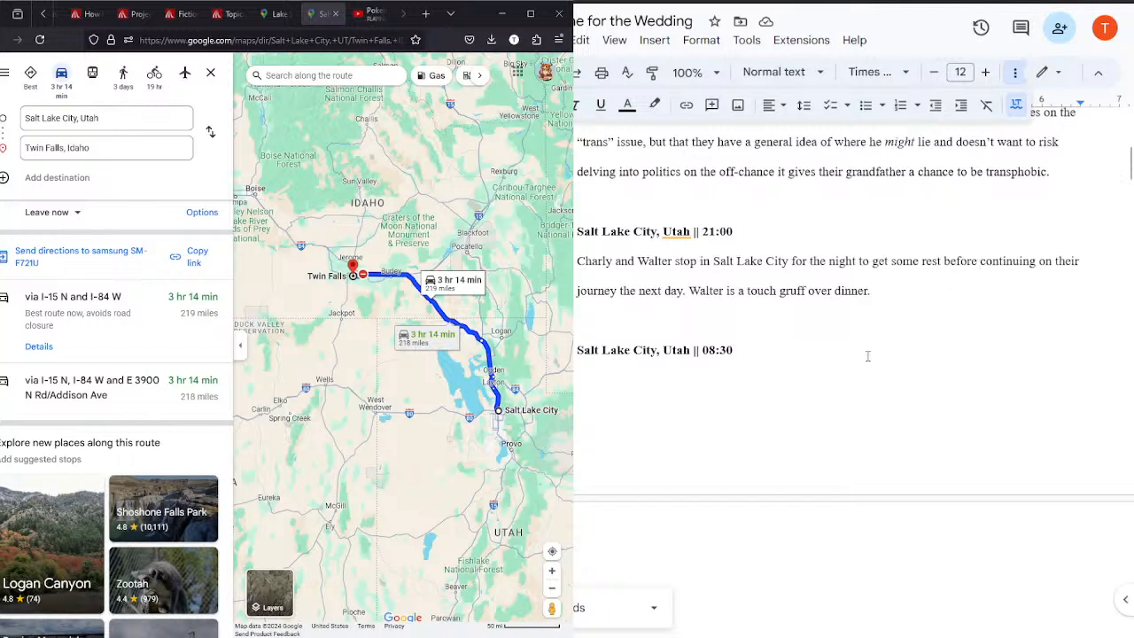
{"action": "left_click", "coordinate": [792, 379]}
{"action": "type", "text": "Charly a"}
{"action": "type", "text": "nd Walt"}
{"action": "type", "text": "er continue on the"}
{"action": "type", "text": "ir jou"}
{"action": "key", "text": "BackSpace"}
{"action": "key", "text": "BackSpace"}
{"action": "key", "text": "BackSpace"}
{"action": "type", "text": "roadtrip and leave Salke"}
{"action": "key", "text": "BackSpace"}
{"action": "type", "text": "t Lake"}
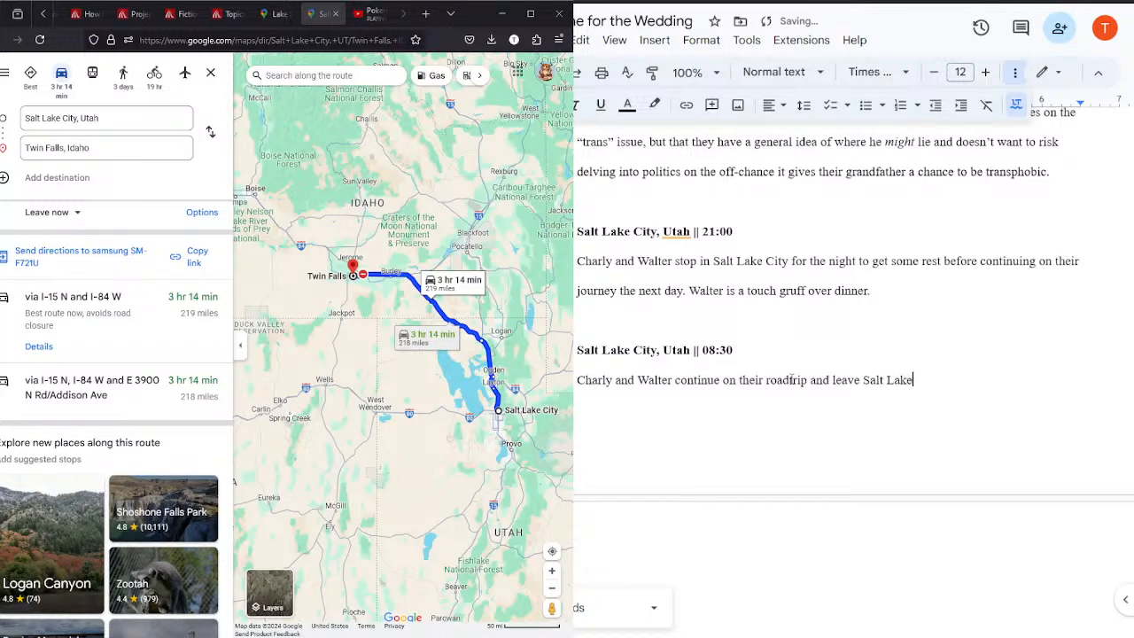
{"action": "type", "text": " City. As they're getting ready"}
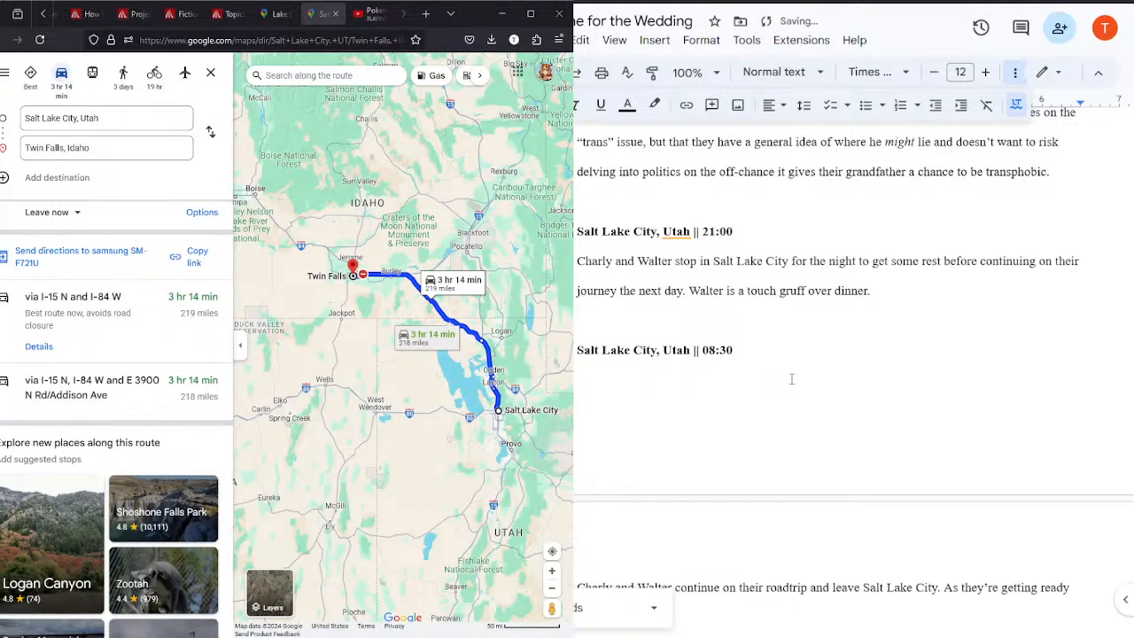
{"action": "type", "text": "last begins making comments o"}
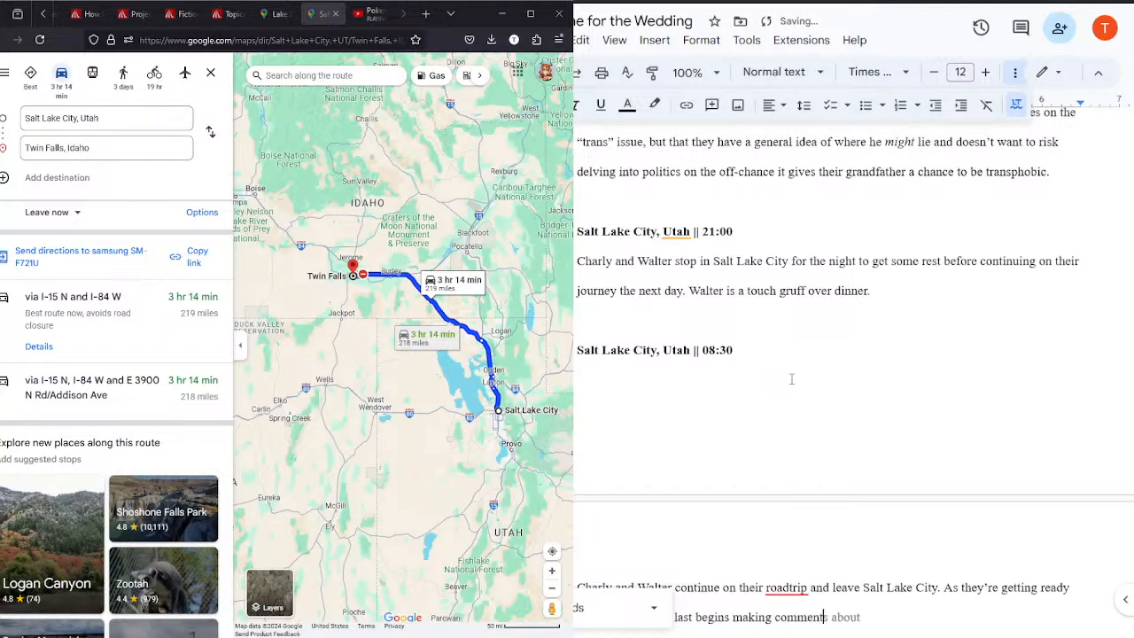
{"action": "type", "text": "n Chalr"}
{"action": "type", "text": "y's more “boyish"}
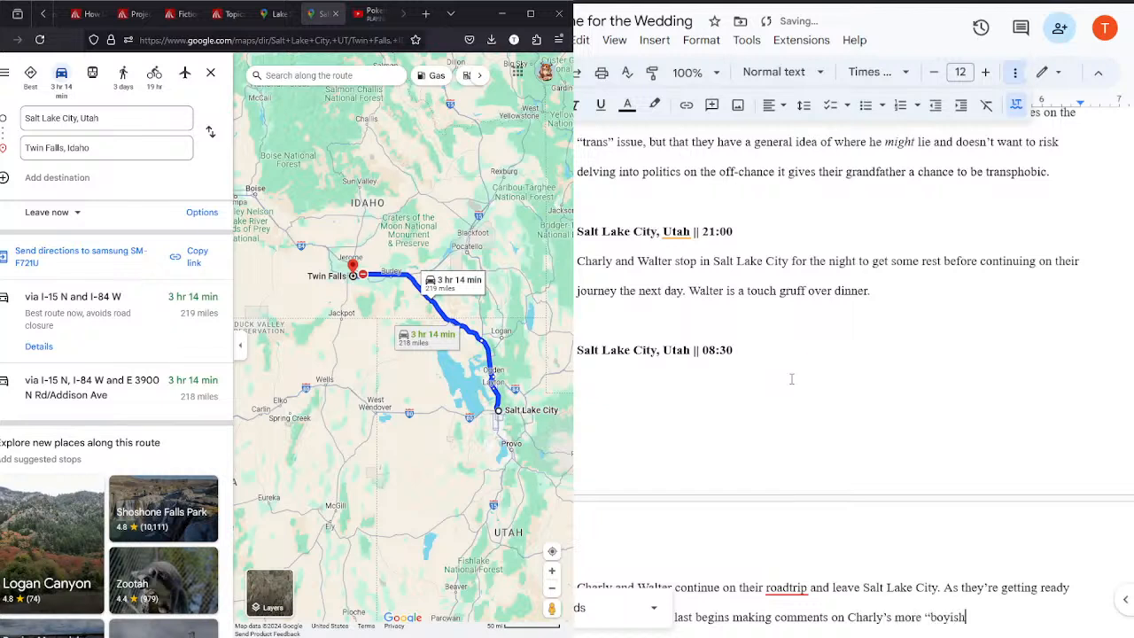
{"action": "type", "text": "” appearance"}
Step: Finish the sentence after “boyish” appearance with ", a fact he doesn't seem to note with much pleasantry."
{"action": "left_click", "coordinate": [1120, 151]}
{"action": "left_click_drag", "start_coordinate": [1129, 164], "coordinate": [1129, 180]}
{"action": "left_click", "coordinate": [1060, 307]}
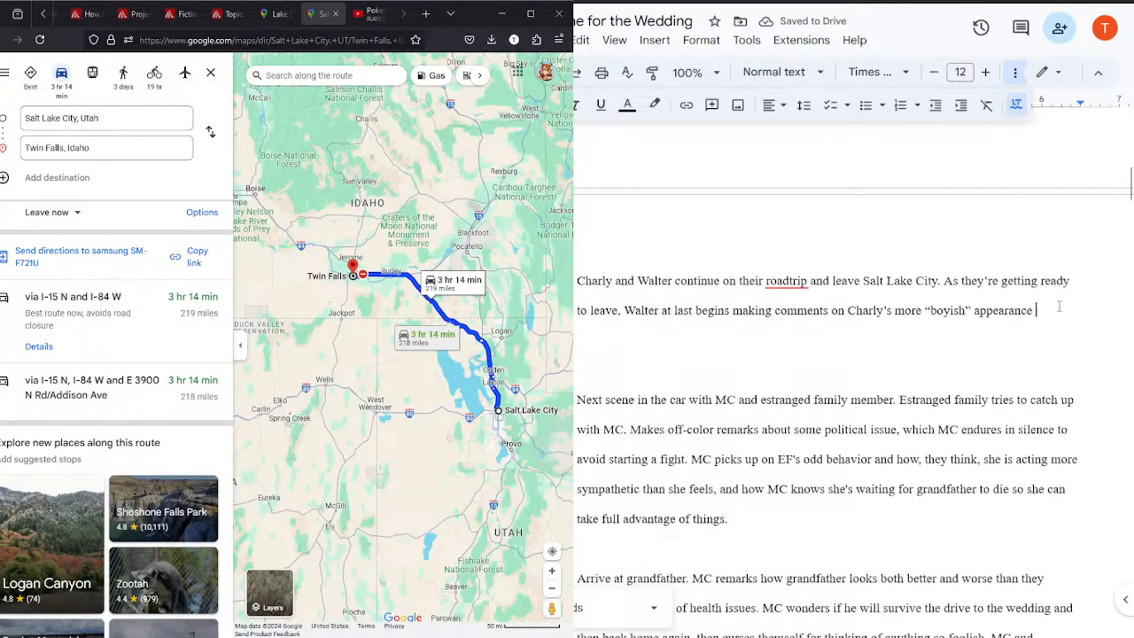
{"action": "type", "text": ", a fact he doesn"}
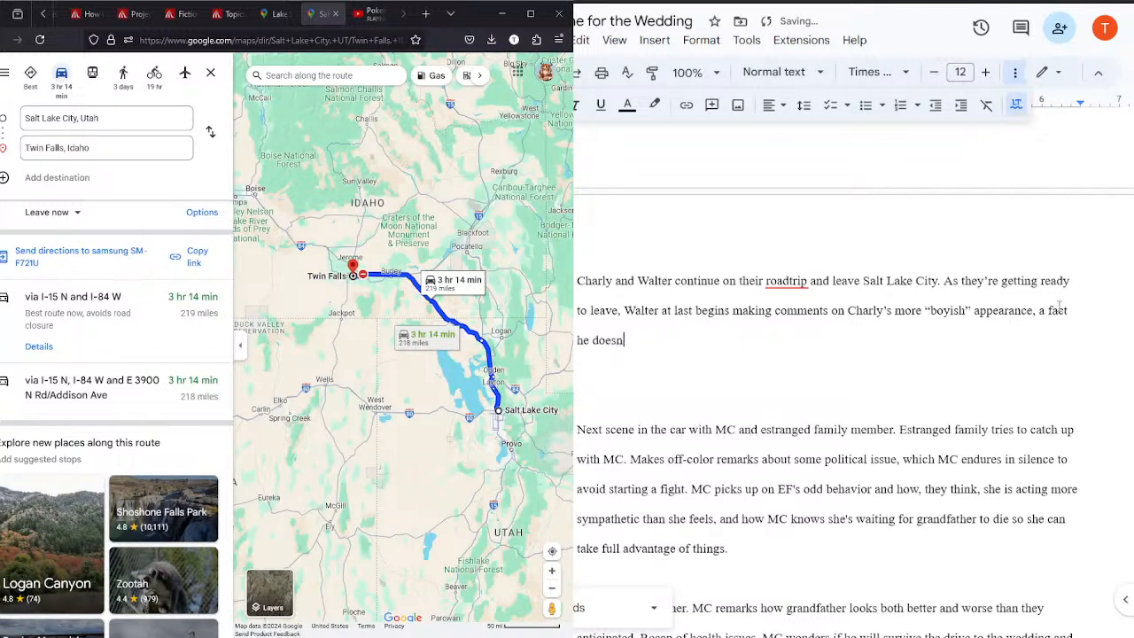
{"action": "type", "text": "'t seem to note with m"}
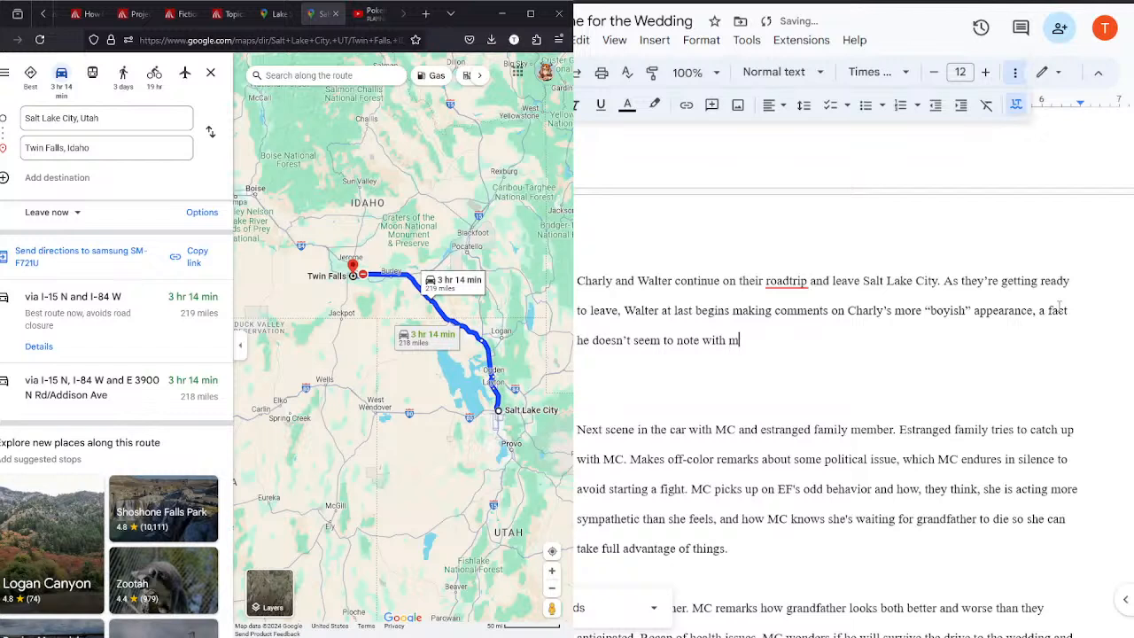
{"action": "type", "text": "uch pleasantry. Afr"}
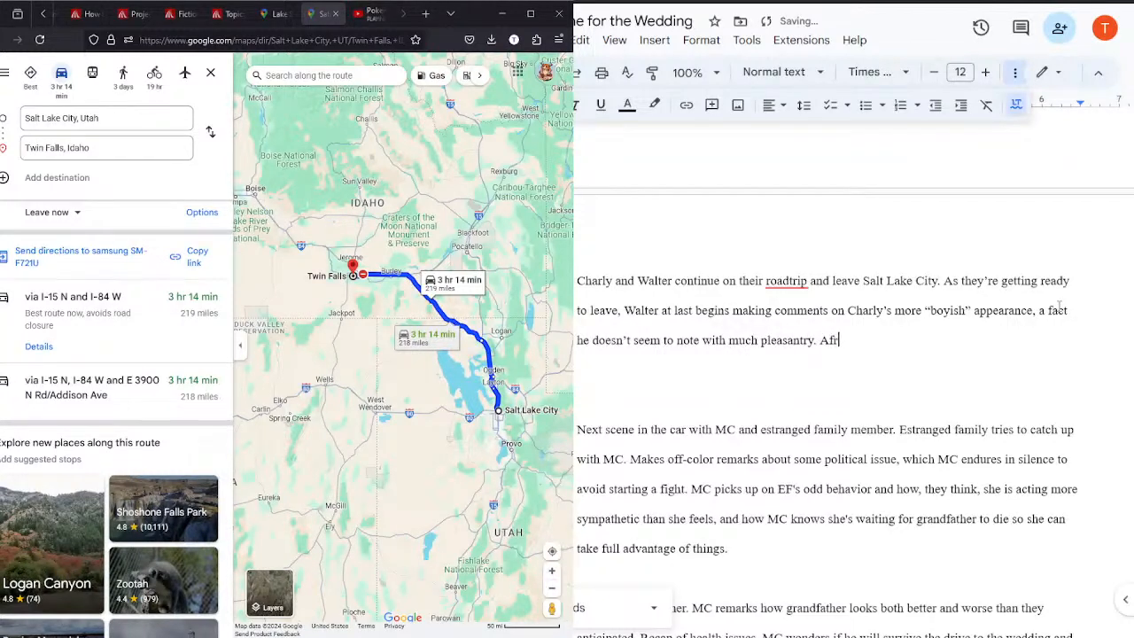
{"action": "type", "text": "aid Charly is having their fe"}
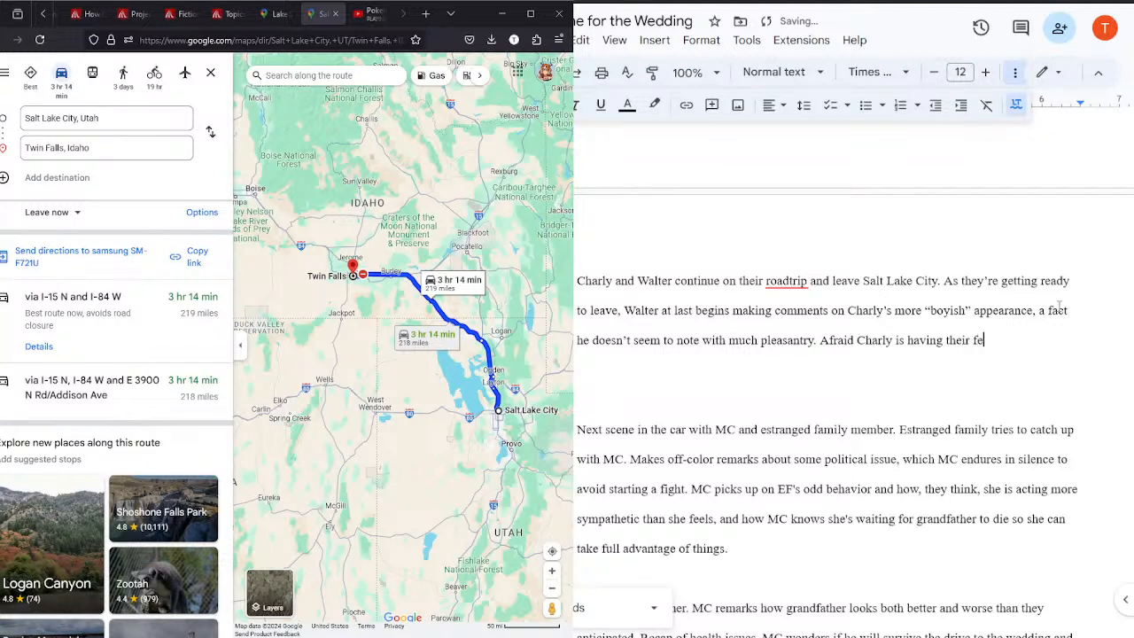
{"action": "type", "text": "ars confirmed."}
{"action": "type", "text": " they say nothi"}
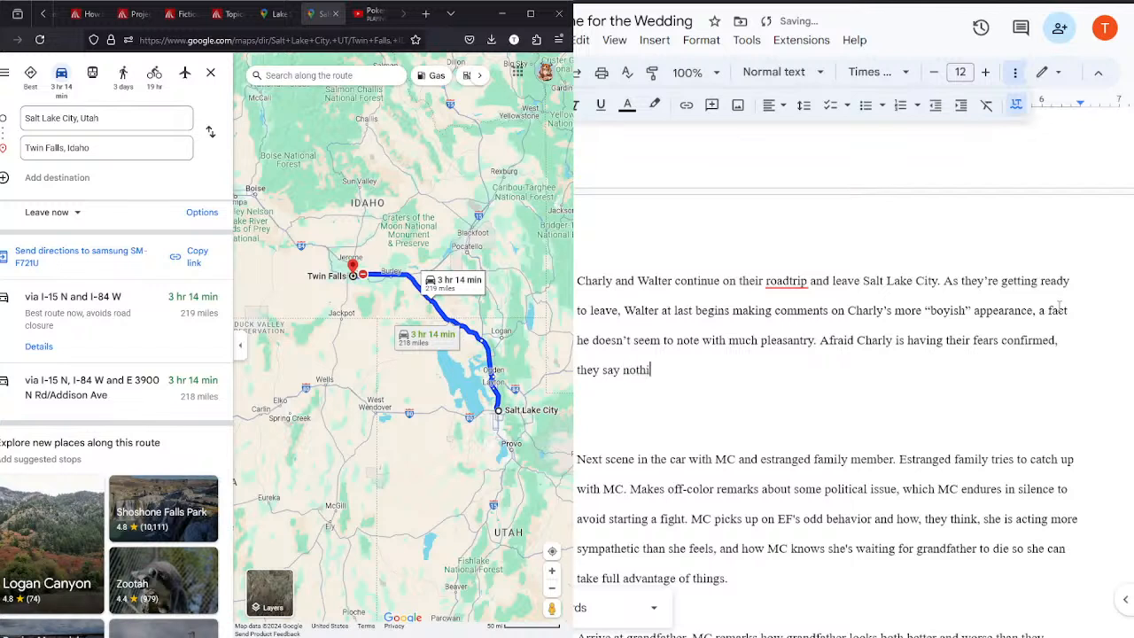
{"action": "type", "text": "ng and get the two of the"}
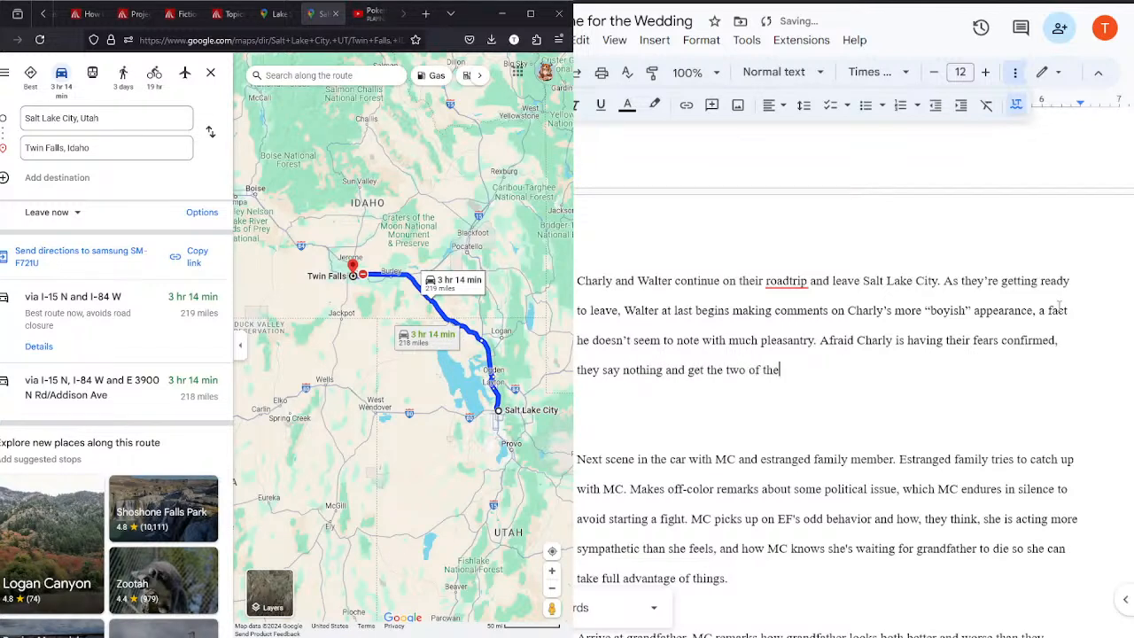
{"action": "type", "text": "m ready to leave."}
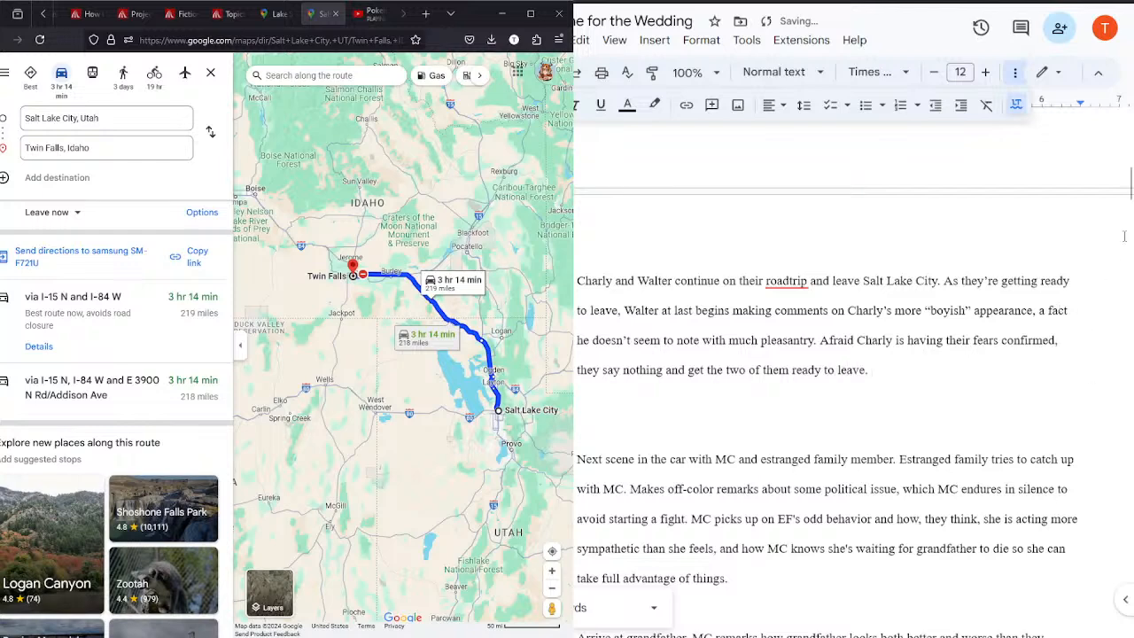
Step: Delete the old outline paragraph starting "Next scene in the car with MC and estranged family member"
{"action": "left_click_drag", "start_coordinate": [1129, 186], "coordinate": [1130, 204]}
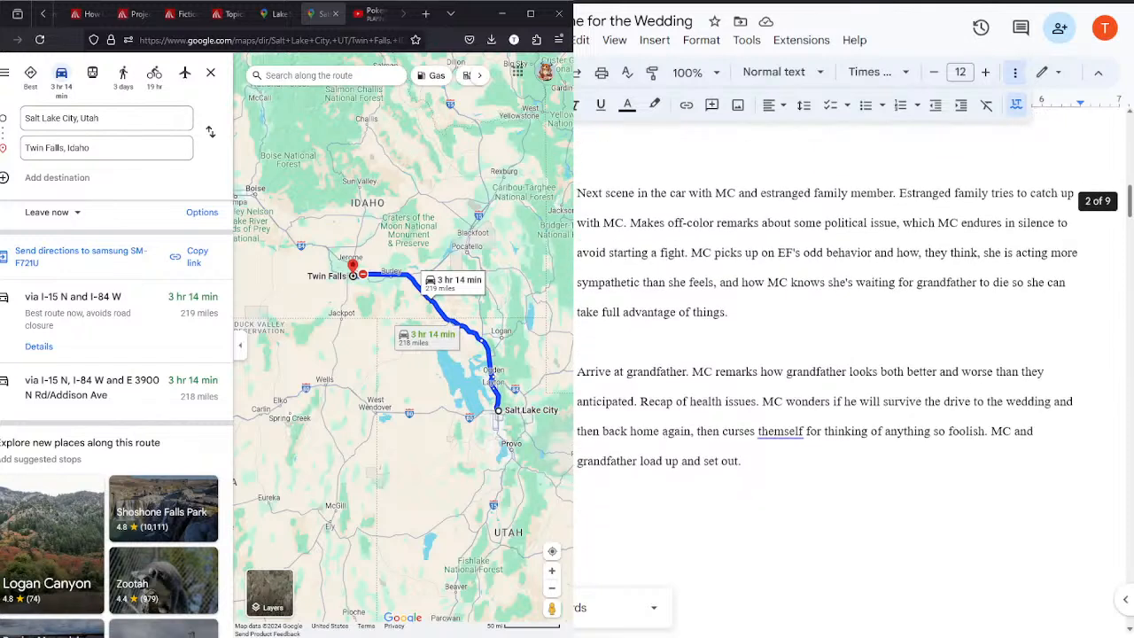
{"action": "left_click_drag", "start_coordinate": [774, 311], "coordinate": [581, 202]}
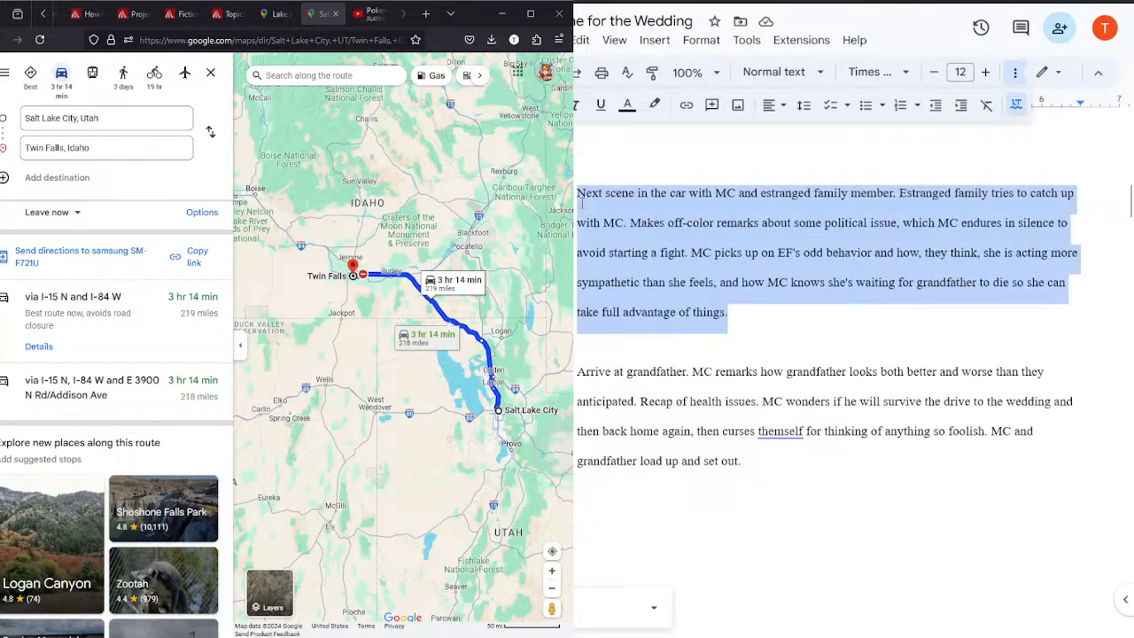
{"action": "key", "text": "BackSpace"}
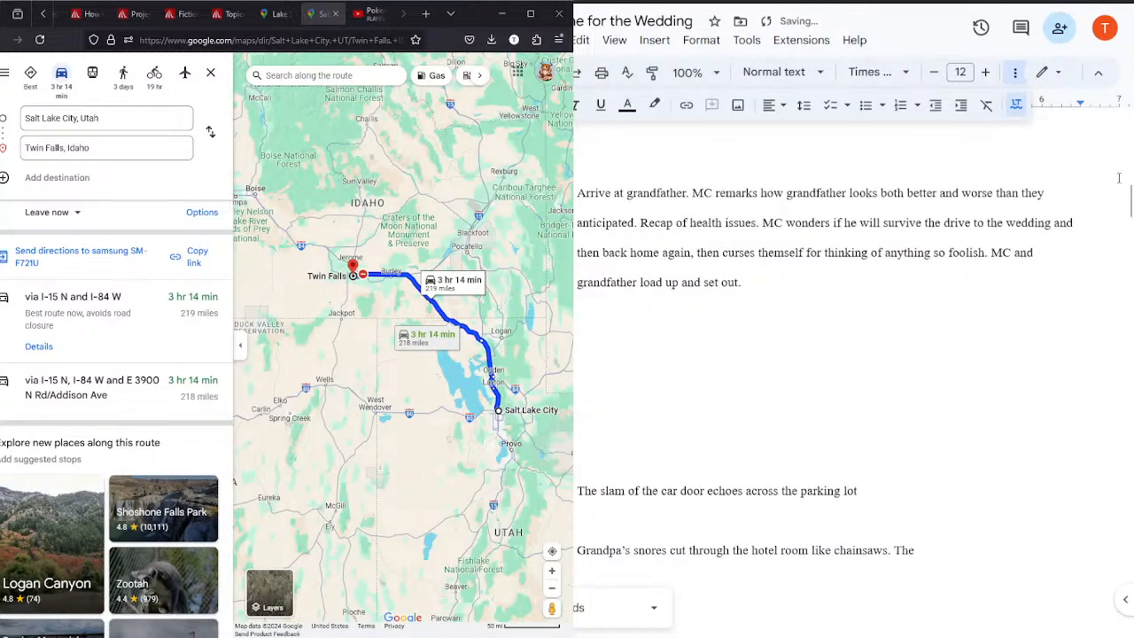
Step: Add "They note as they do Walter does appear in poorer health than he did the day" to the 08:30 description
{"action": "mouse_move", "coordinate": [1130, 198]}
{"action": "left_mouse_down"}
{"action": "mouse_move", "coordinate": [1129, 157]}
{"action": "mouse_move", "coordinate": [1120, 197]}
{"action": "left_mouse_up"}
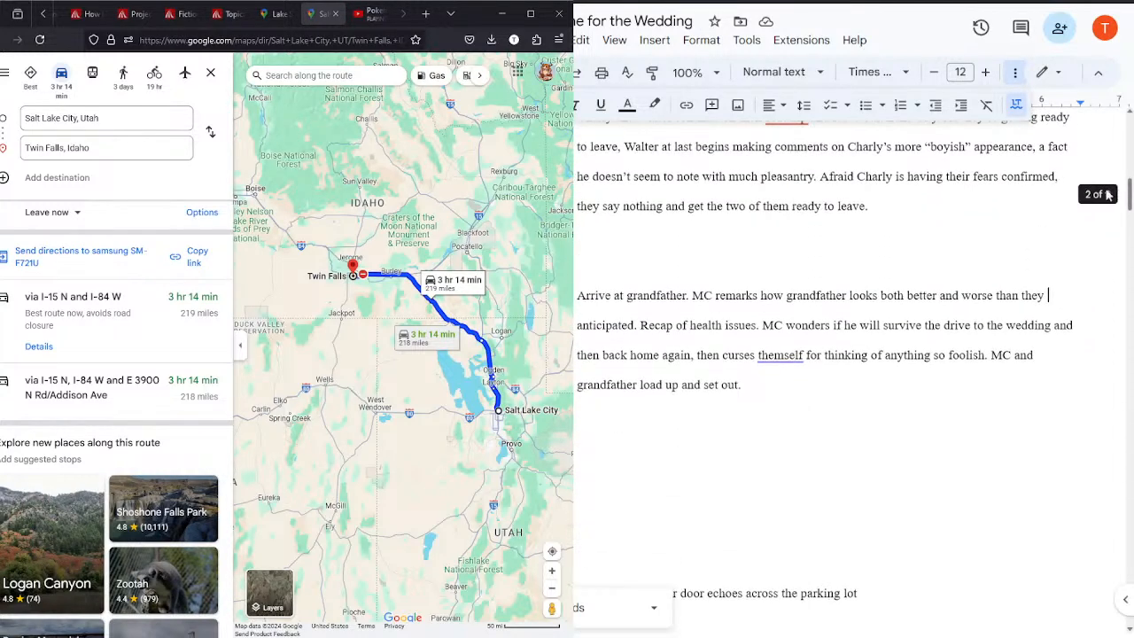
{"action": "left_click", "coordinate": [908, 205]}
{"action": "type", "text": "They note"}
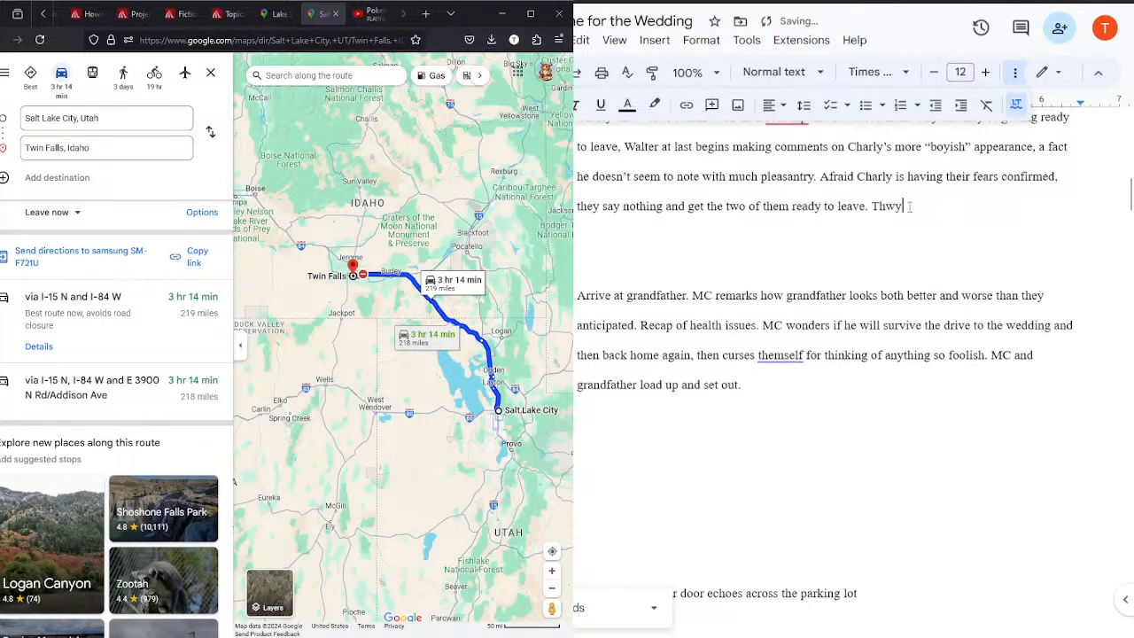
{"action": "type", "text": " as they do "}
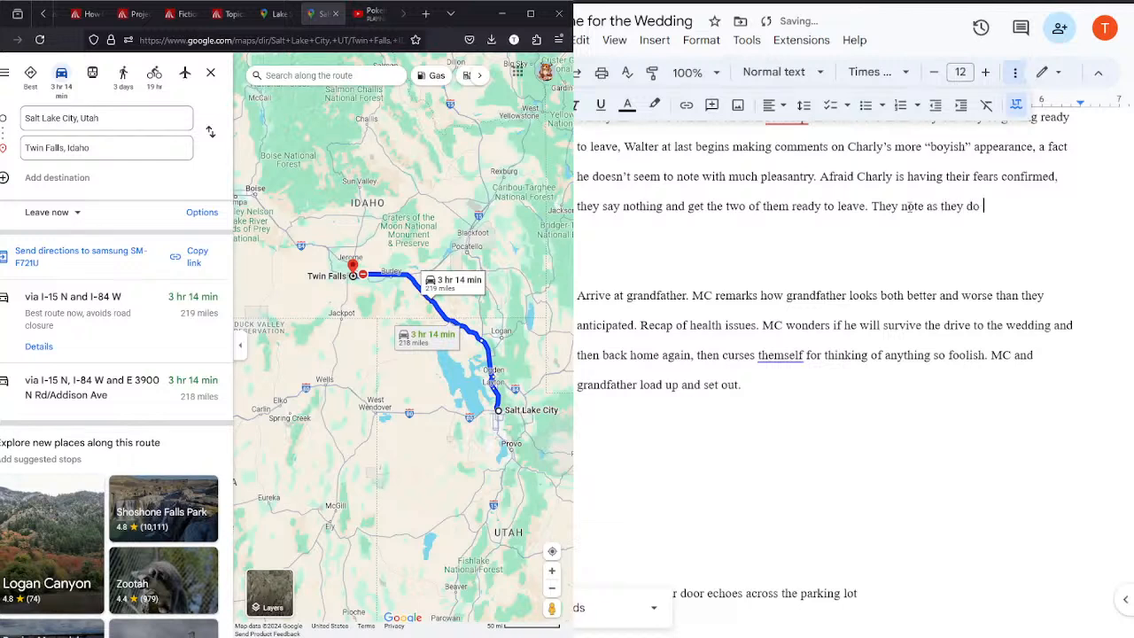
{"action": "type", "text": "Walter doesn"}
{"action": "key", "text": "BackSpace"}
{"action": "key", "text": "BackSpace"}
{"action": "key", "text": "BackSpace"}
{"action": "type", "text": "s appea"}
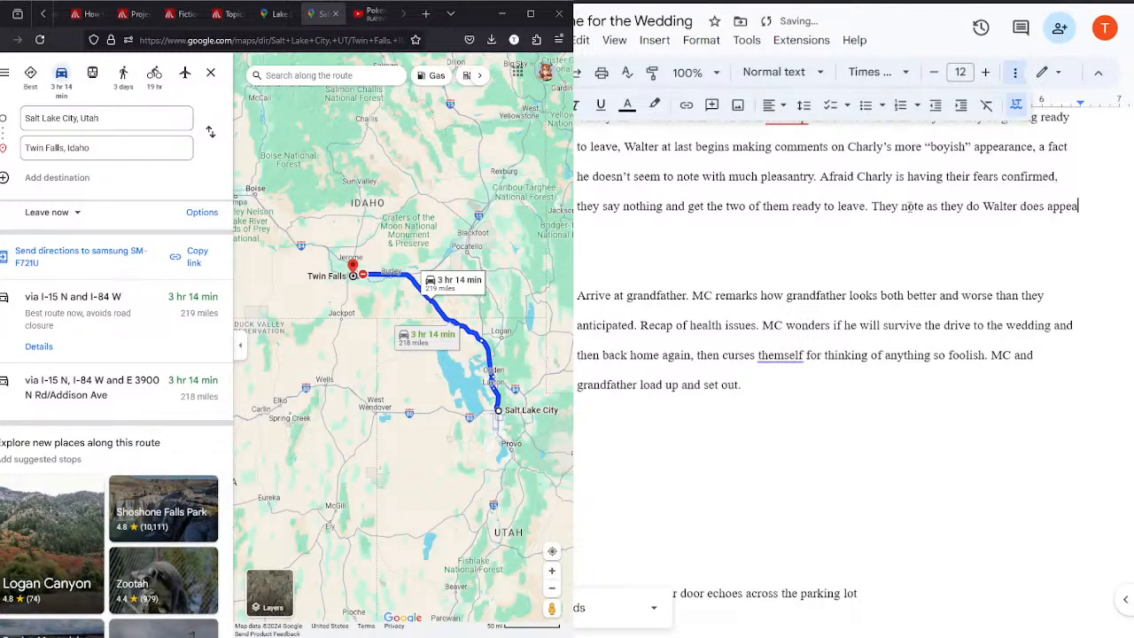
{"action": "type", "text": "r in poorer"}
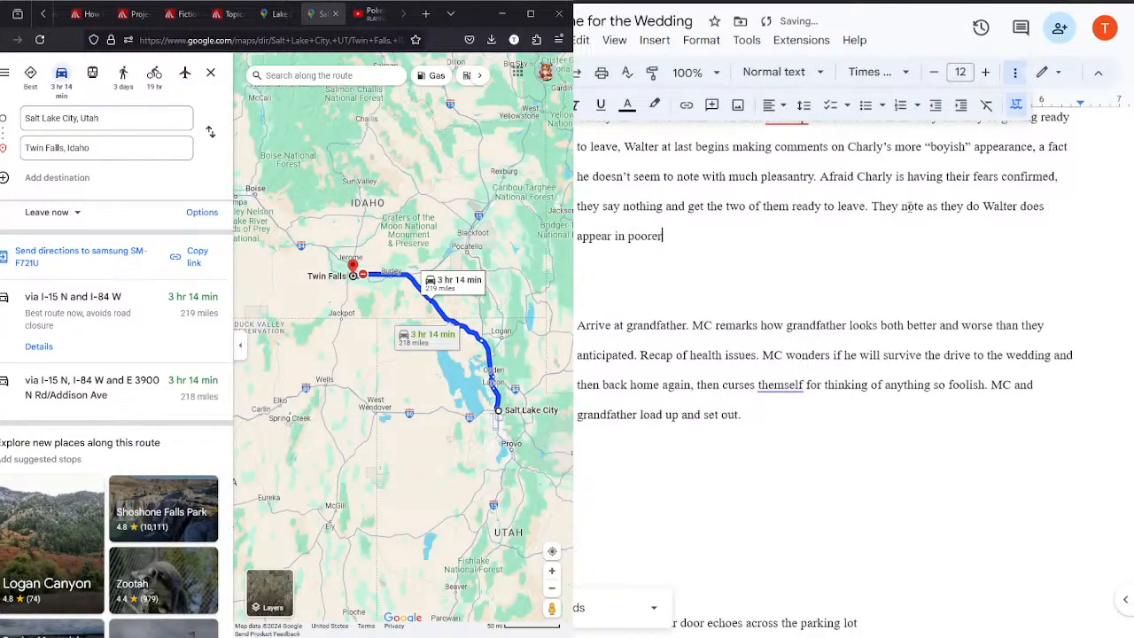
{"action": "type", "text": " health than he did the day prior"}
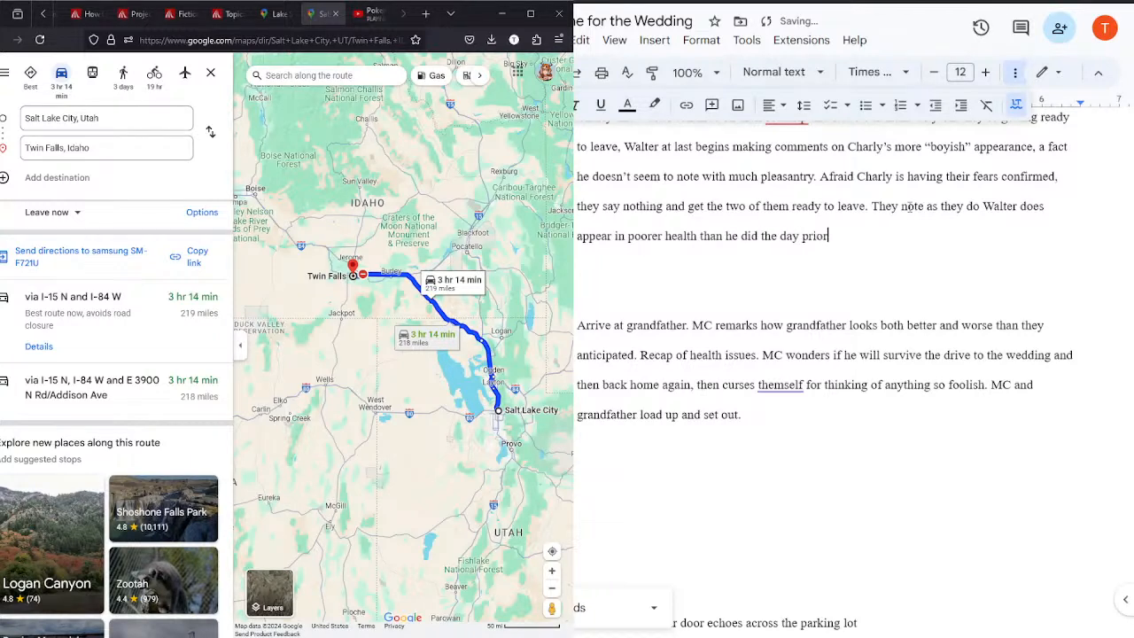
{"action": "type", "text": ", which makes them worr"}
Step: Complete the sentence with "prior, which makes them worried he won't survive the long trek ahead of them—or worse, the long trek back."
{"action": "key", "text": "BackSpace"}
{"action": "type", "text": "ied he won"}
{"action": "type", "text": "'t survive the"}
{"action": "type", "text": " long trek ah"}
{"action": "type", "text": "ead of them"}
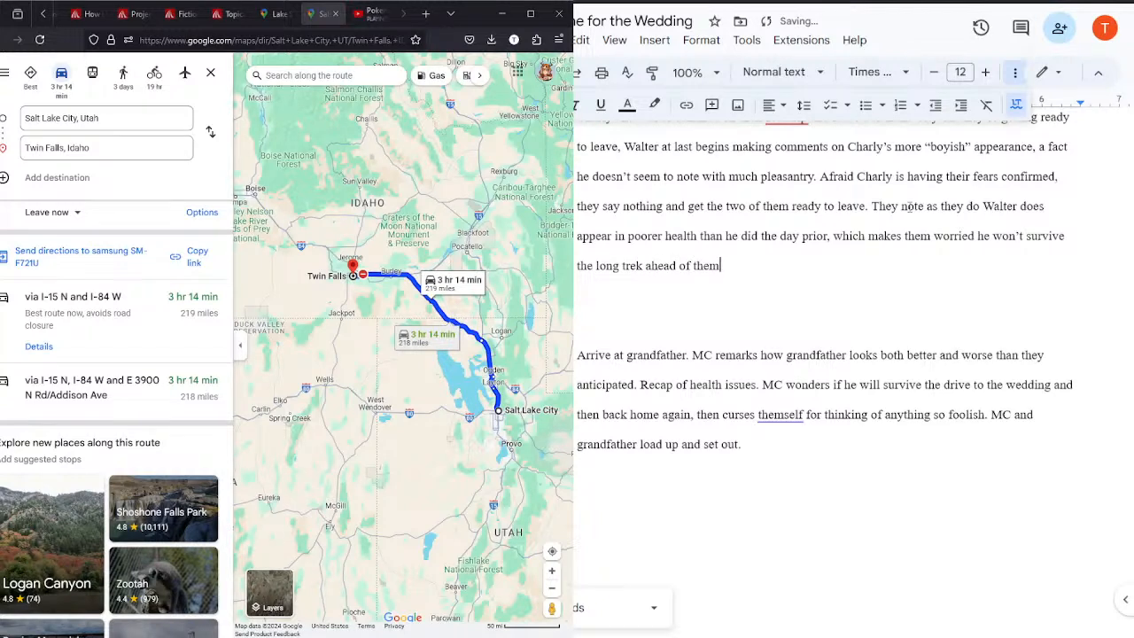
{"action": "type", "text": "r worse, the long trek back."}
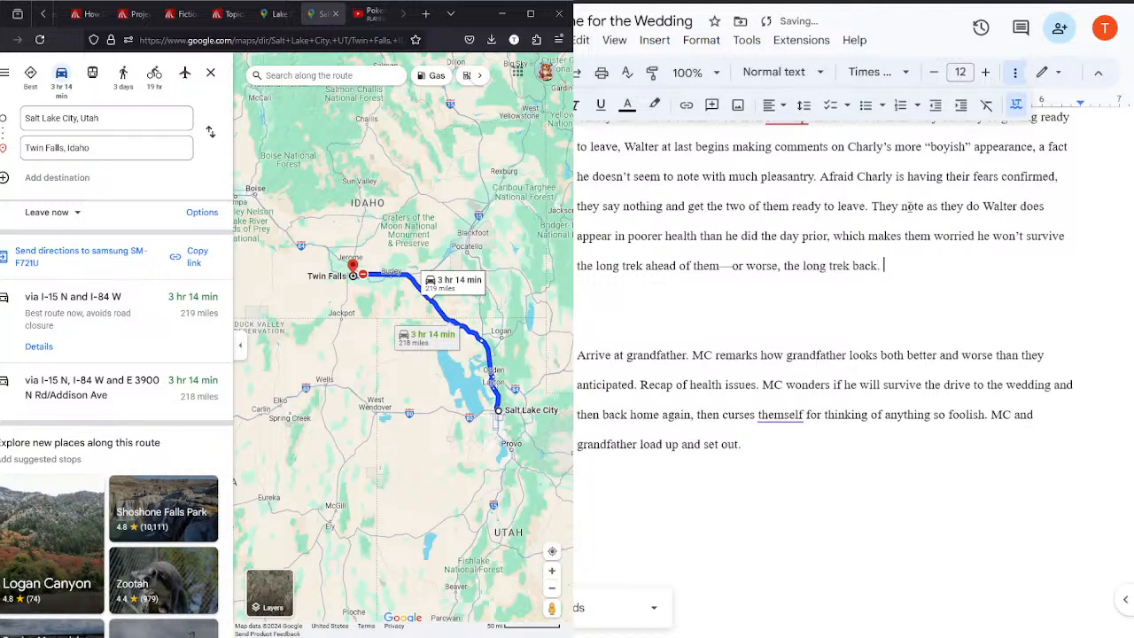
Step: Replace the dash after "ahead of them" with a period, starting a new sentence with "Or worse, the long trek back."
{"action": "left_click", "coordinate": [729, 266]}
{"action": "key", "text": "BackSpace"}
{"action": "type", "text": "."}
{"action": "key", "text": "Delete"}
{"action": "type", "text": "O"}
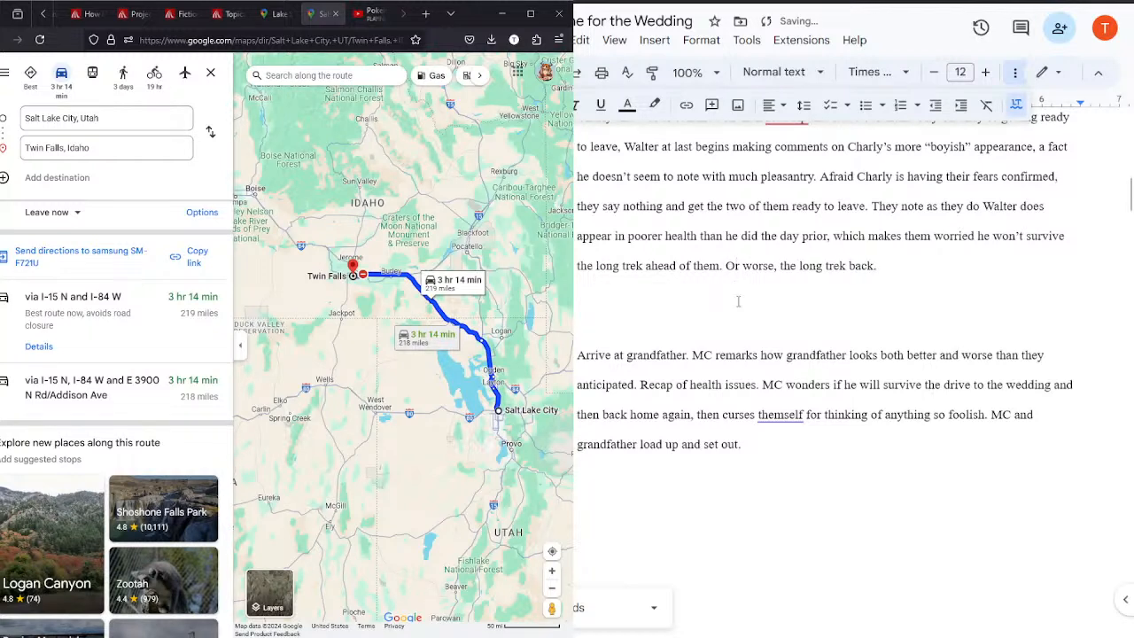
Step: Delete the old outline paragraph starting "Arrive at grandfather" and the surplus blank lines around it
{"action": "left_click", "coordinate": [759, 415]}
{"action": "triple_click", "coordinate": [754, 448]}
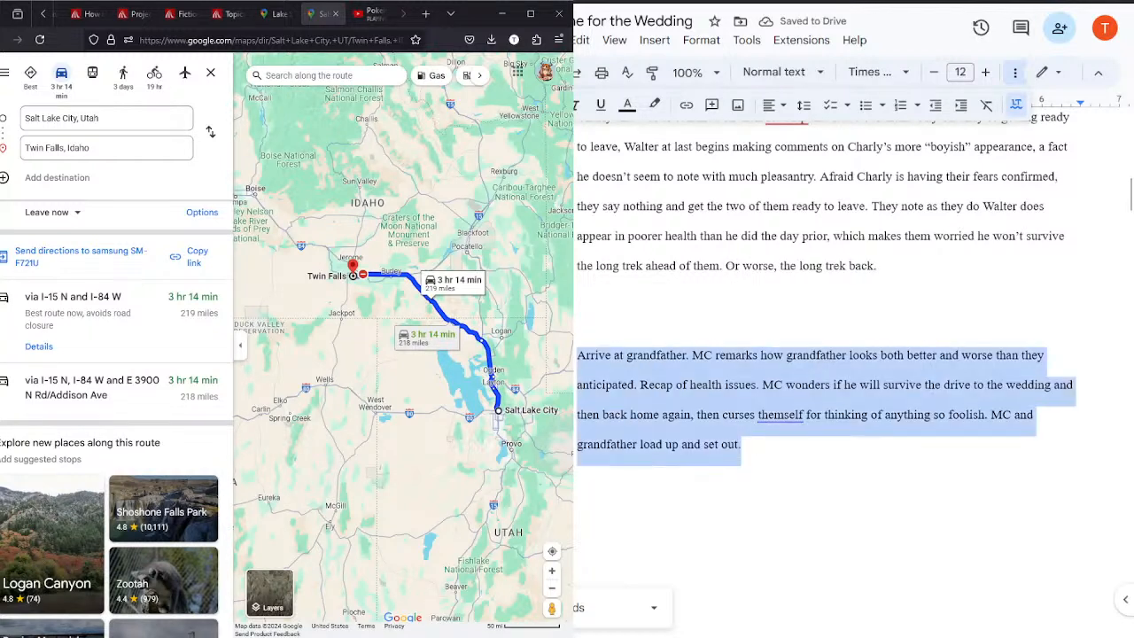
{"action": "key", "text": "BackSpace"}
{"action": "key", "text": "BackSpace"}
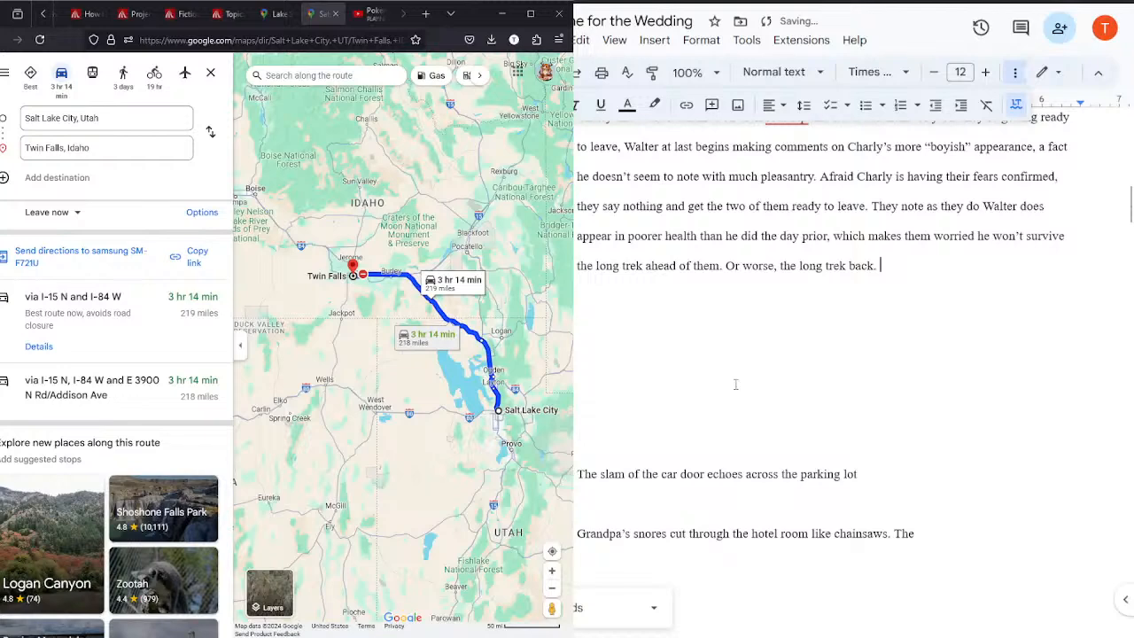
{"action": "left_click", "coordinate": [783, 385]}
{"action": "key", "text": "BackSpace"}
{"action": "key", "text": "BackSpace"}
Step: Change the end of the "They think of their circumstances at home" paragraph to "gets longer and longer, too."
{"action": "left_click", "coordinate": [1125, 205]}
{"action": "scroll", "coordinate": [1126, 203], "scroll_direction": "down", "scroll_amount": 3}
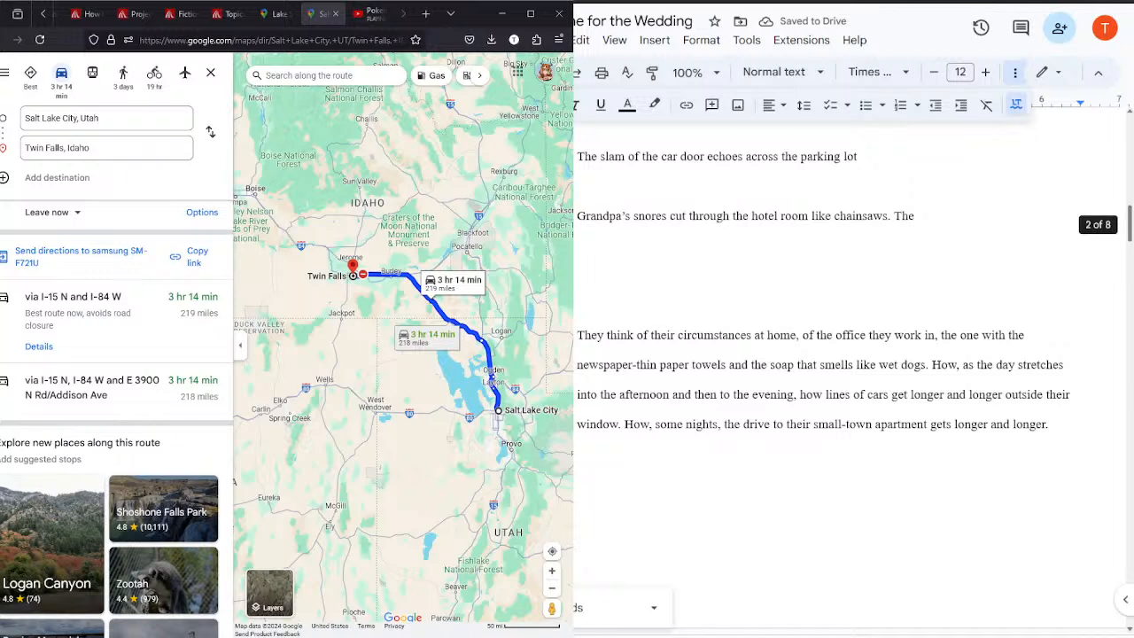
{"action": "scroll", "coordinate": [1124, 213], "scroll_direction": "down", "scroll_amount": 1}
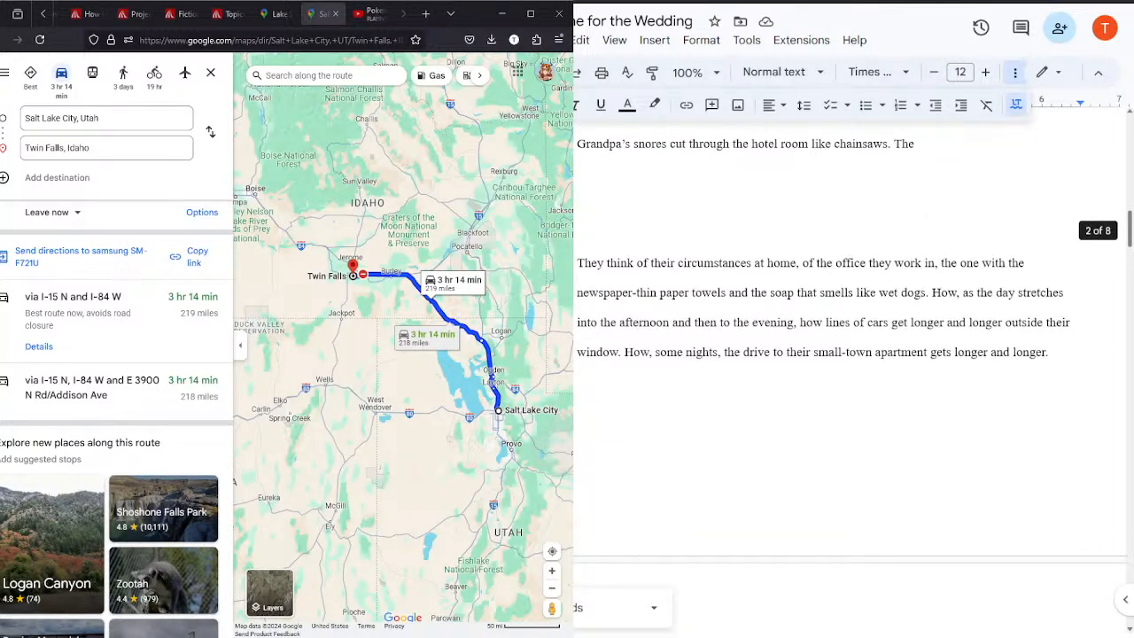
{"action": "scroll", "coordinate": [850, 379], "scroll_direction": "down", "scroll_amount": 1}
{"action": "scroll", "coordinate": [850, 379], "scroll_direction": "down", "scroll_amount": 2}
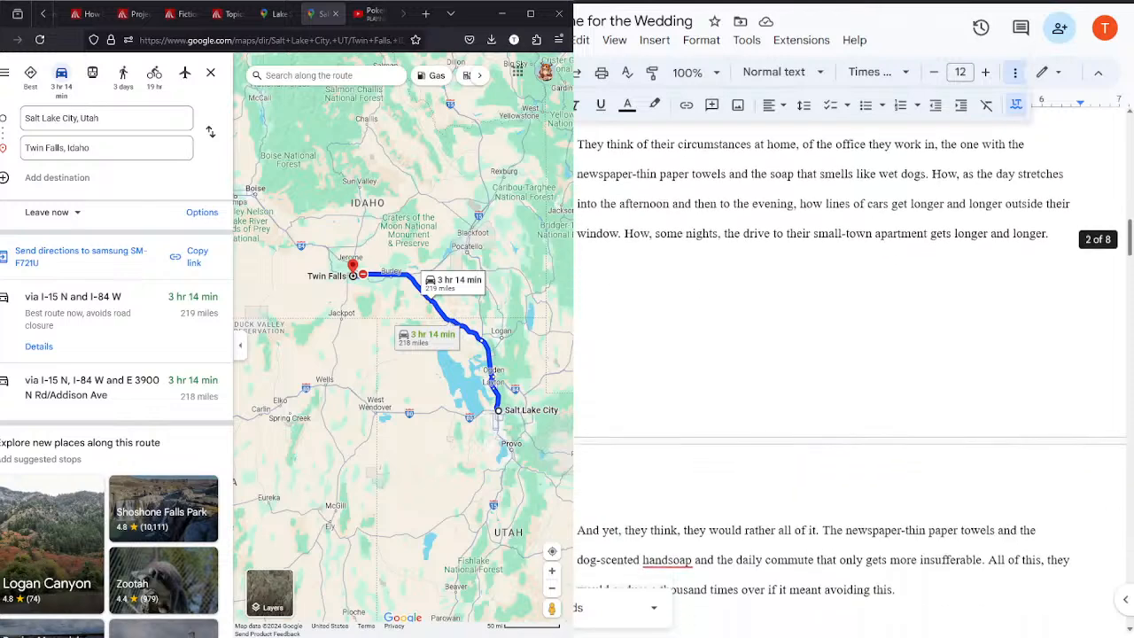
{"action": "left_click", "coordinate": [1066, 207]}
{"action": "key", "text": "BackSpace"}
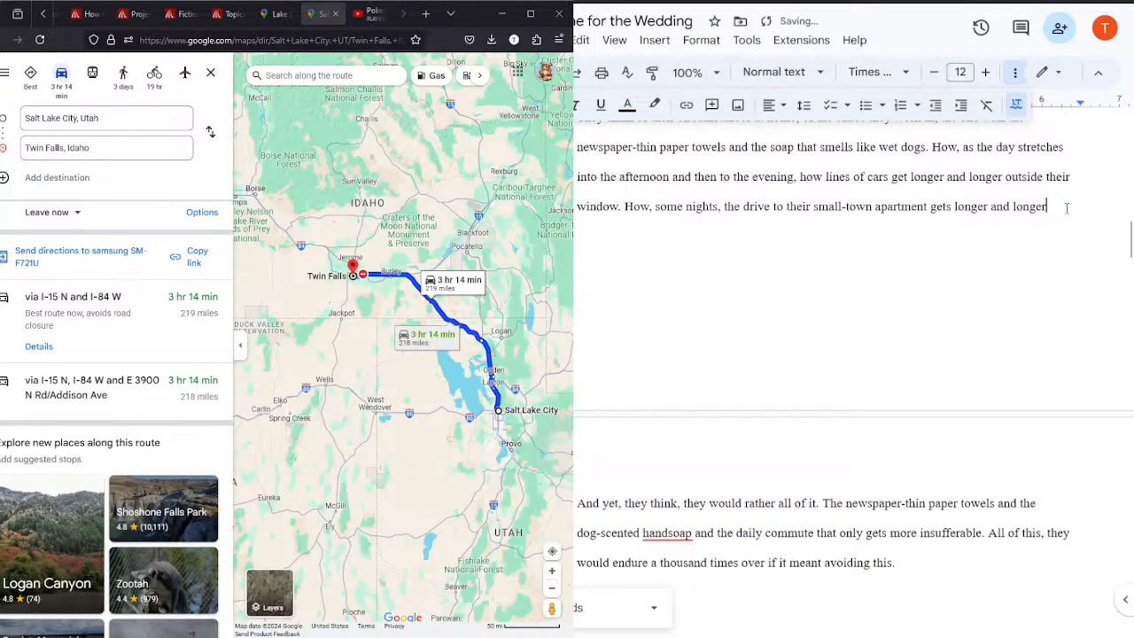
{"action": "type", "text": ", too."}
{"action": "scroll", "coordinate": [1084, 215], "scroll_direction": "down", "scroll_amount": 4}
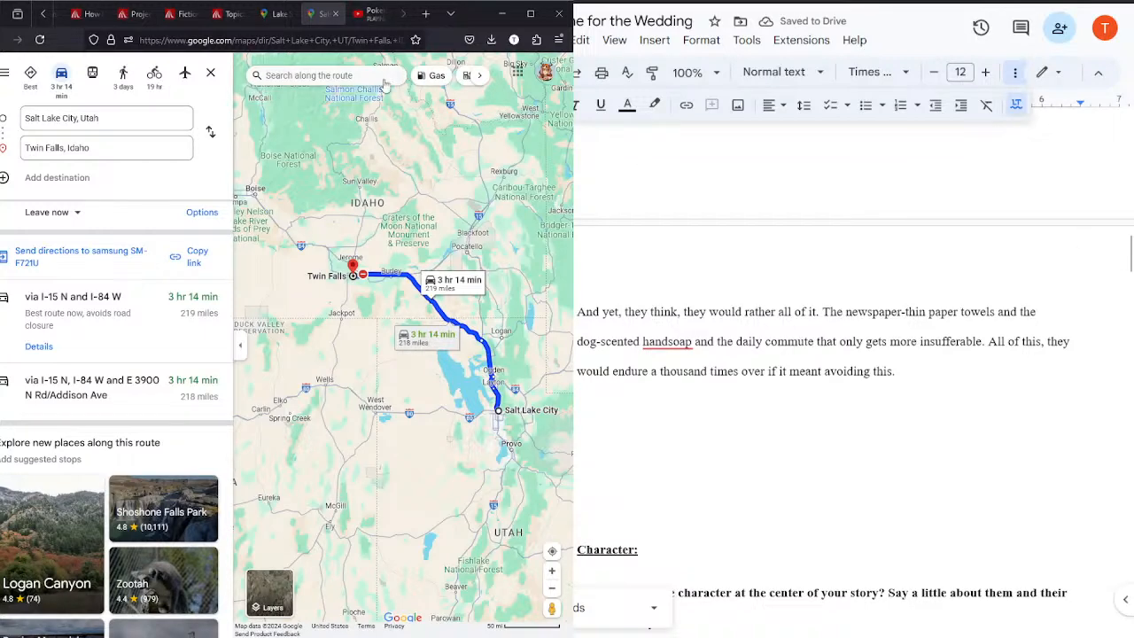
{"action": "left_click", "coordinate": [370, 14]}
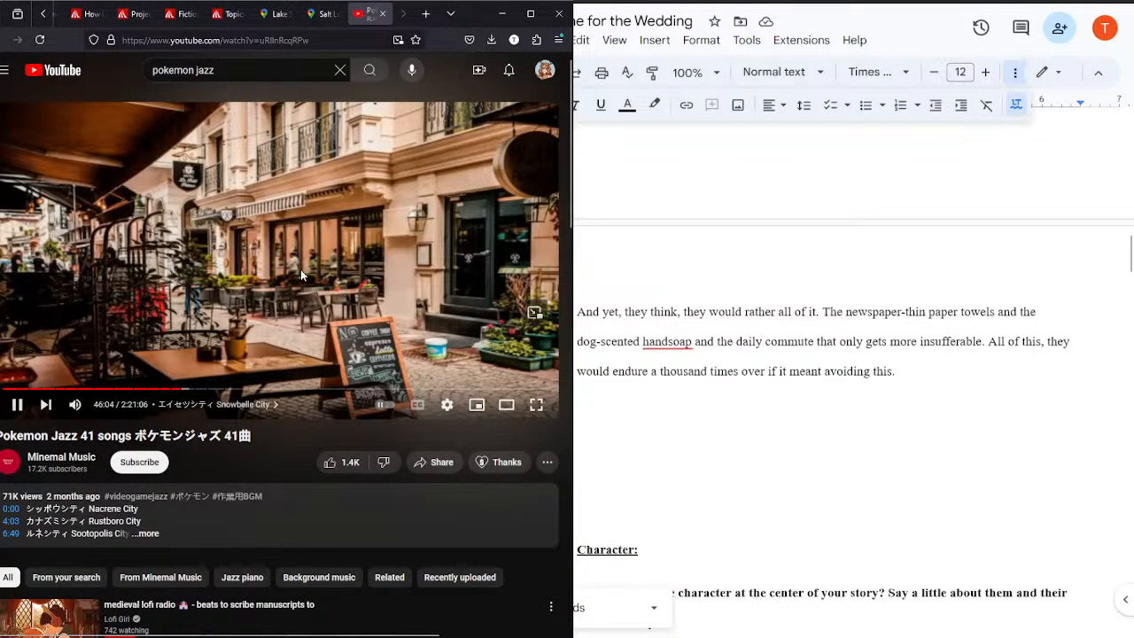
{"action": "left_click", "coordinate": [321, 13]}
Step: Remove the gap before the "And yet, they think" paragraph and indent its first line
{"action": "left_click", "coordinate": [1074, 332]}
{"action": "left_click_drag", "start_coordinate": [1130, 258], "coordinate": [1120, 245]}
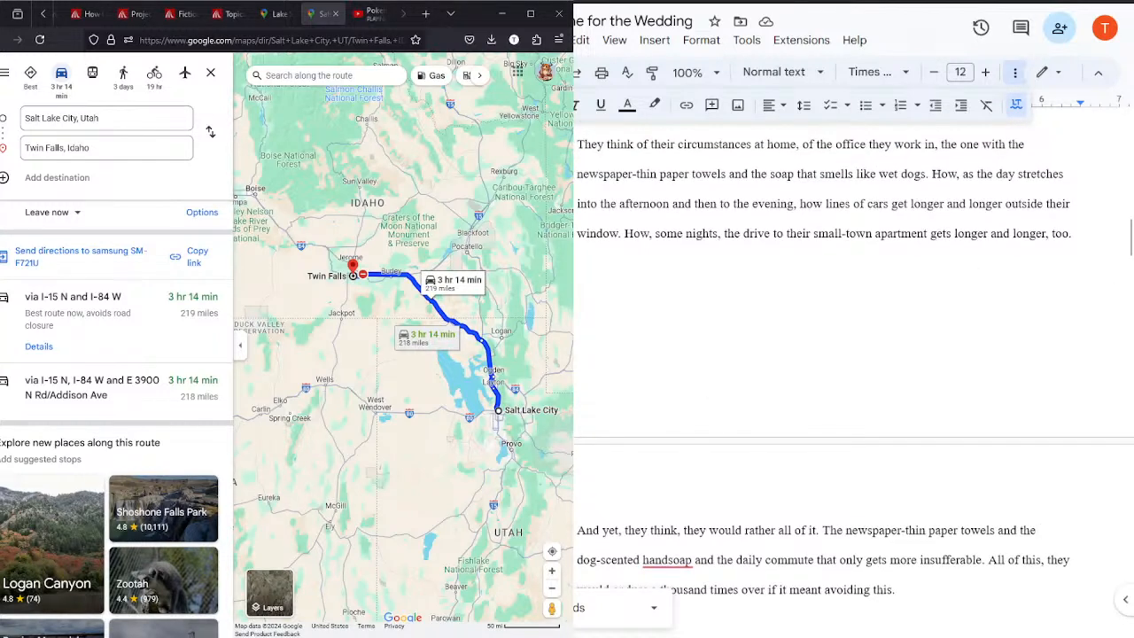
{"action": "key", "text": "BackSpace"}
{"action": "key", "text": "Tab"}
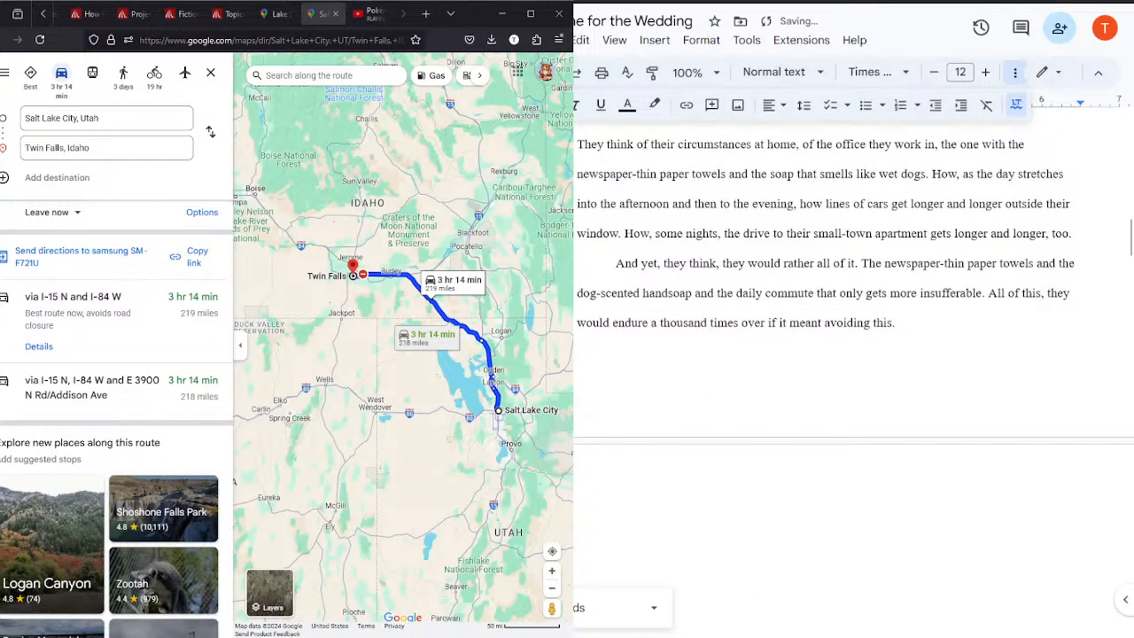
Step: Add a scene heading "Twin Falls, Idaho || 11:45" after the Salt Lake City paragraph that ends "the long trek back."
{"action": "left_click_drag", "start_coordinate": [1129, 236], "coordinate": [1129, 272]}
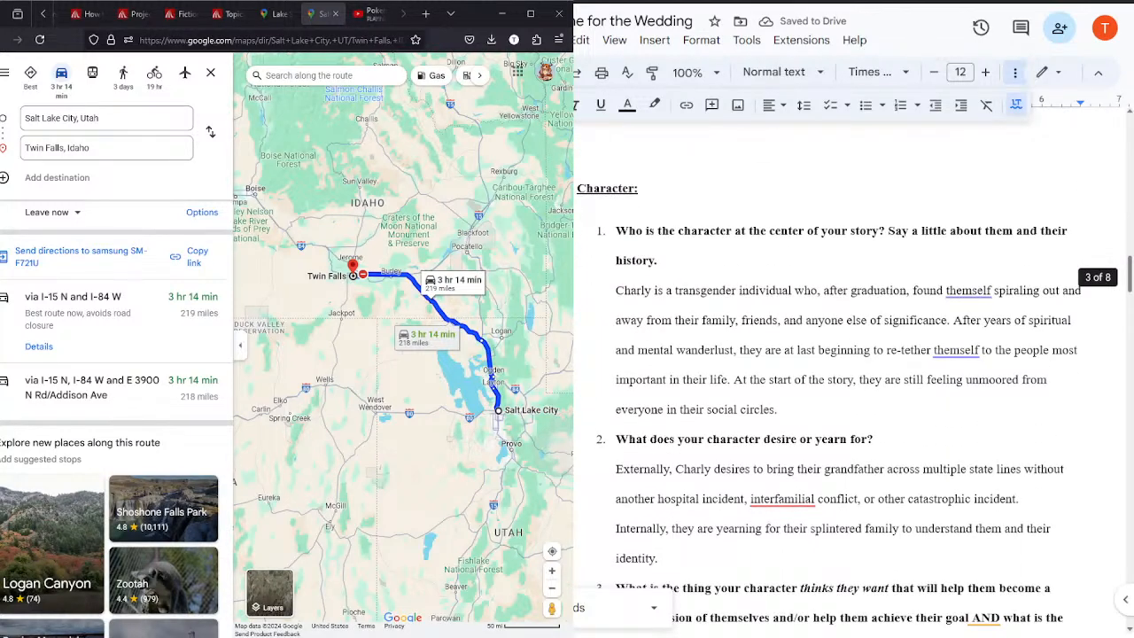
{"action": "left_click_drag", "start_coordinate": [1129, 272], "coordinate": [1129, 188]}
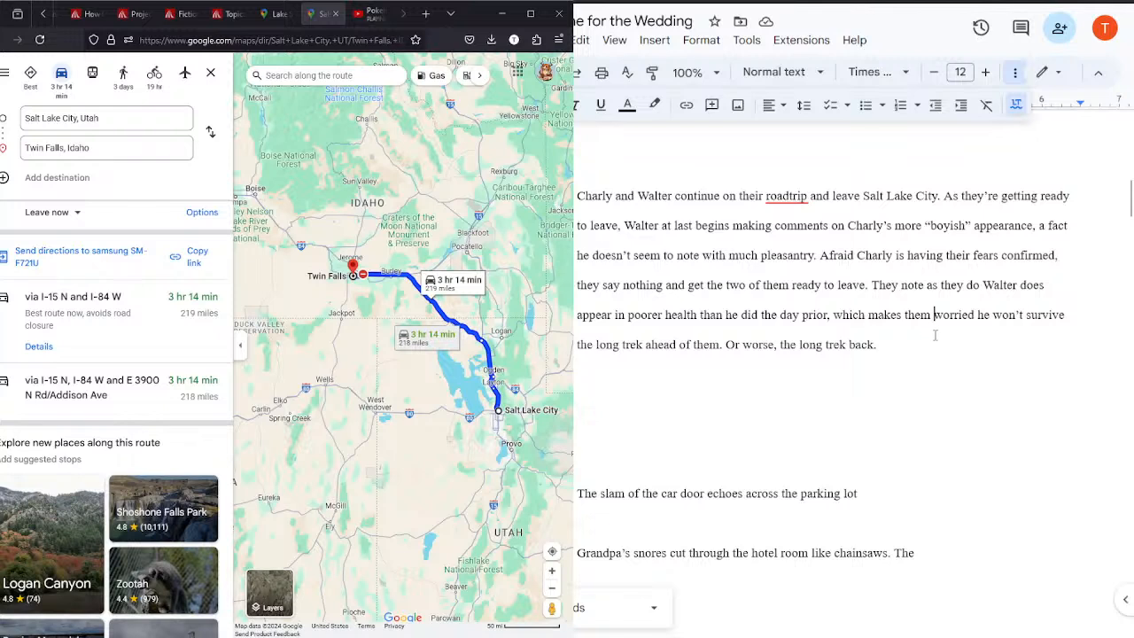
{"action": "key", "text": "Return"}
{"action": "key", "text": "Return"}
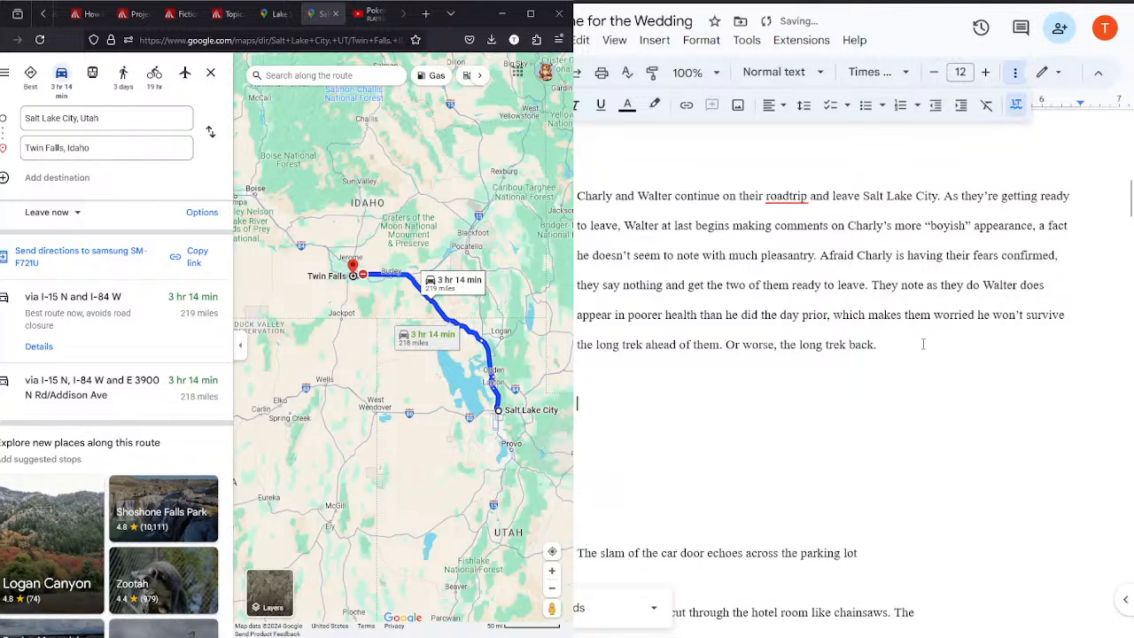
{"action": "type", "text": "Twin Falls, Idaho ||"}
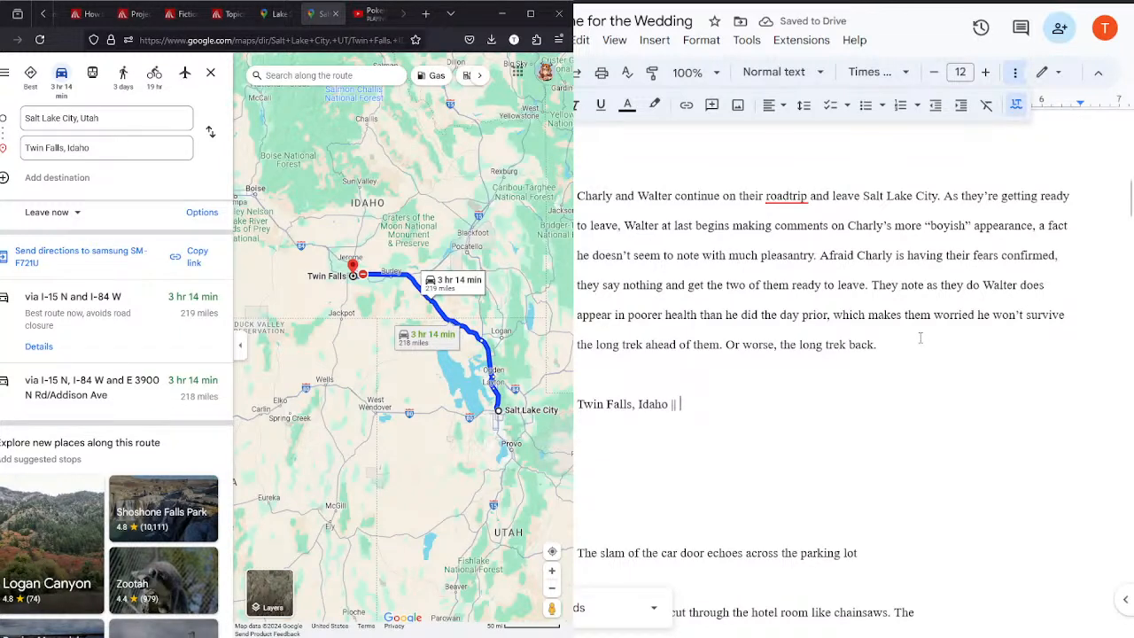
{"action": "type", "text": "11"}
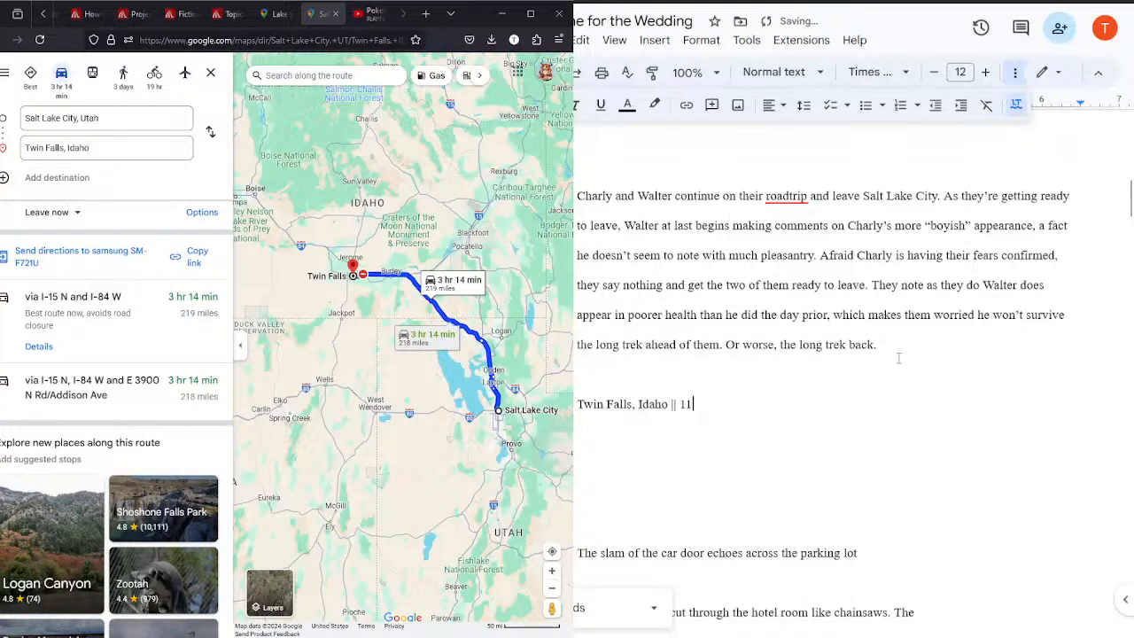
{"action": "type", "text": ":45"}
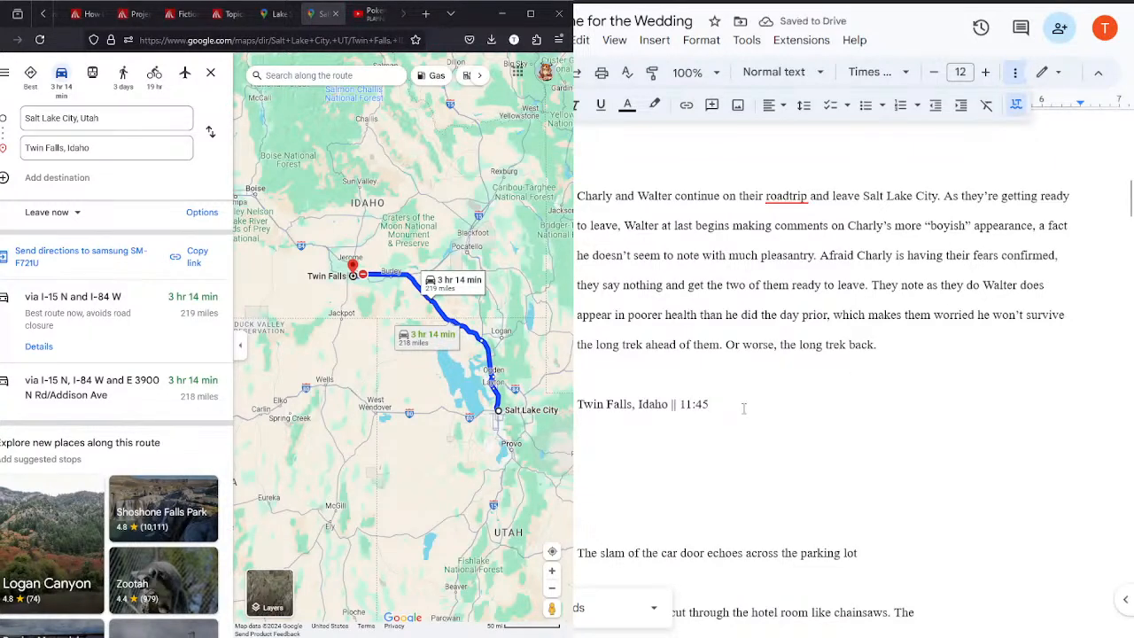
Step: Begin the scene under the Twin Falls heading with "Charly and Walter are passing through Twin Falls when Walter"
{"action": "key", "text": "Return"}
{"action": "type", "text": "Charly and W"}
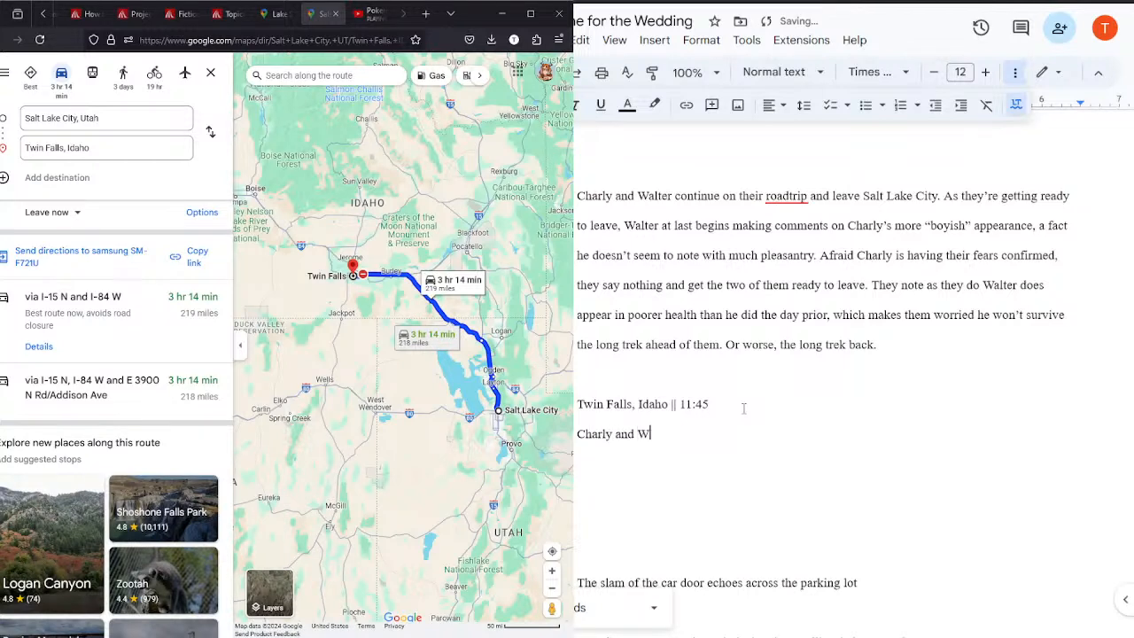
{"action": "type", "text": "alter are passing through"}
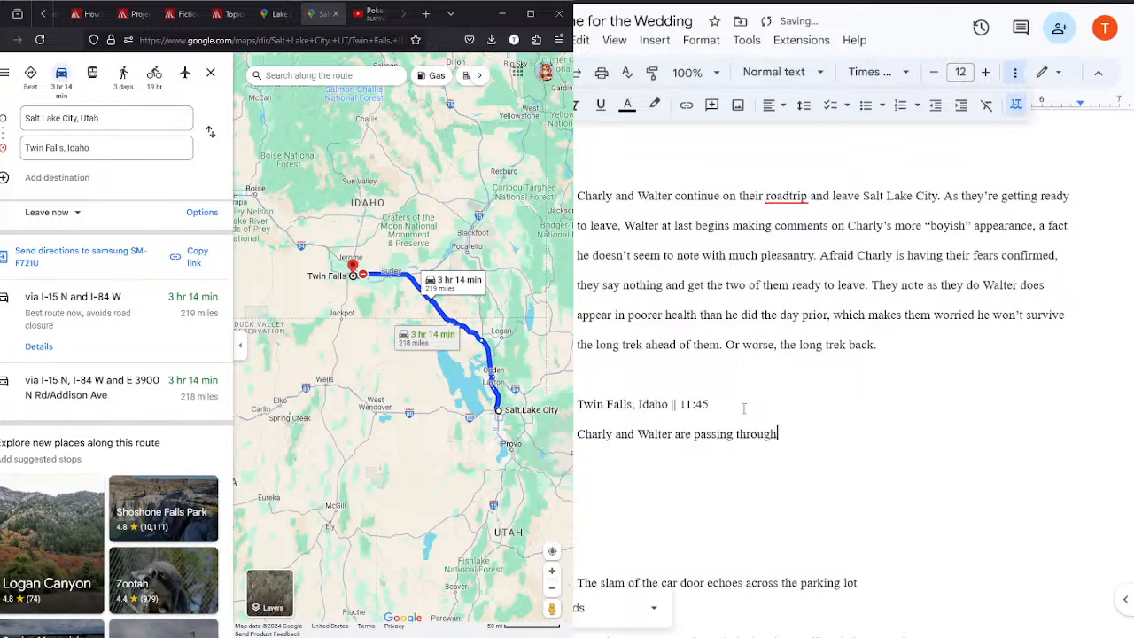
{"action": "type", "text": " Twin Falls when Walter at last"}
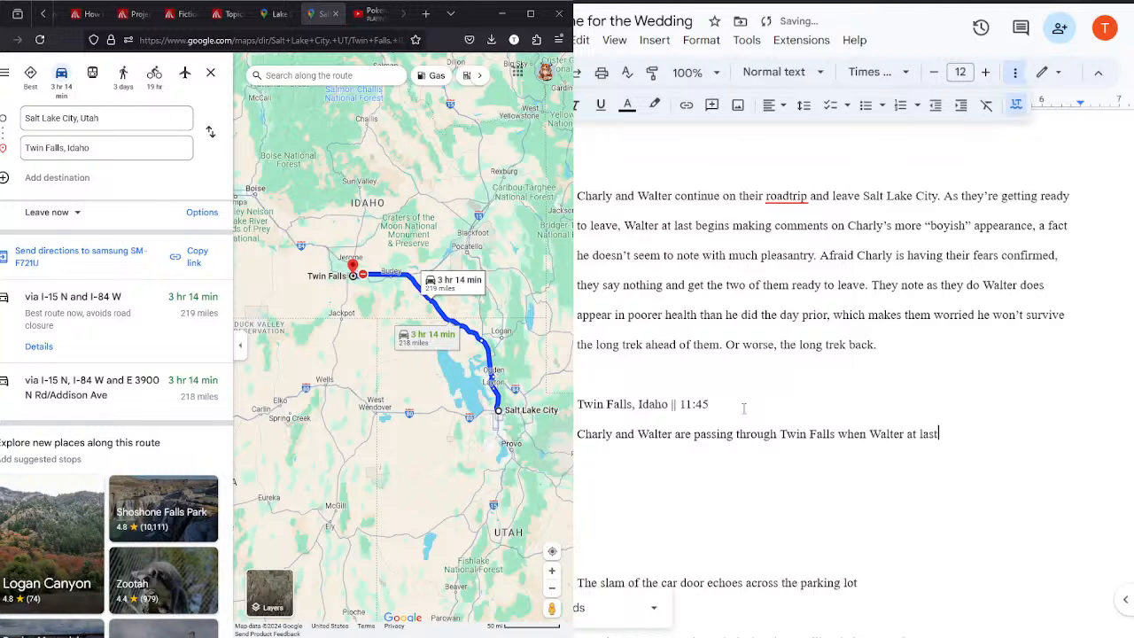
{"action": "type", "text": " broaches the subject of C"}
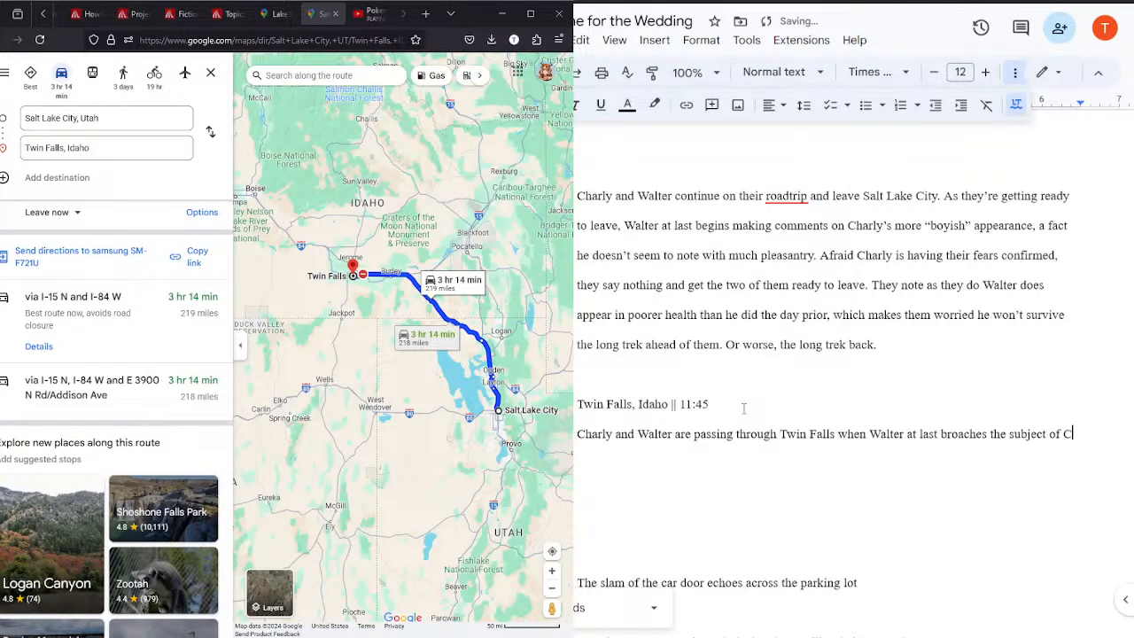
{"action": "type", "text": "harly's distancing themself from mo"}
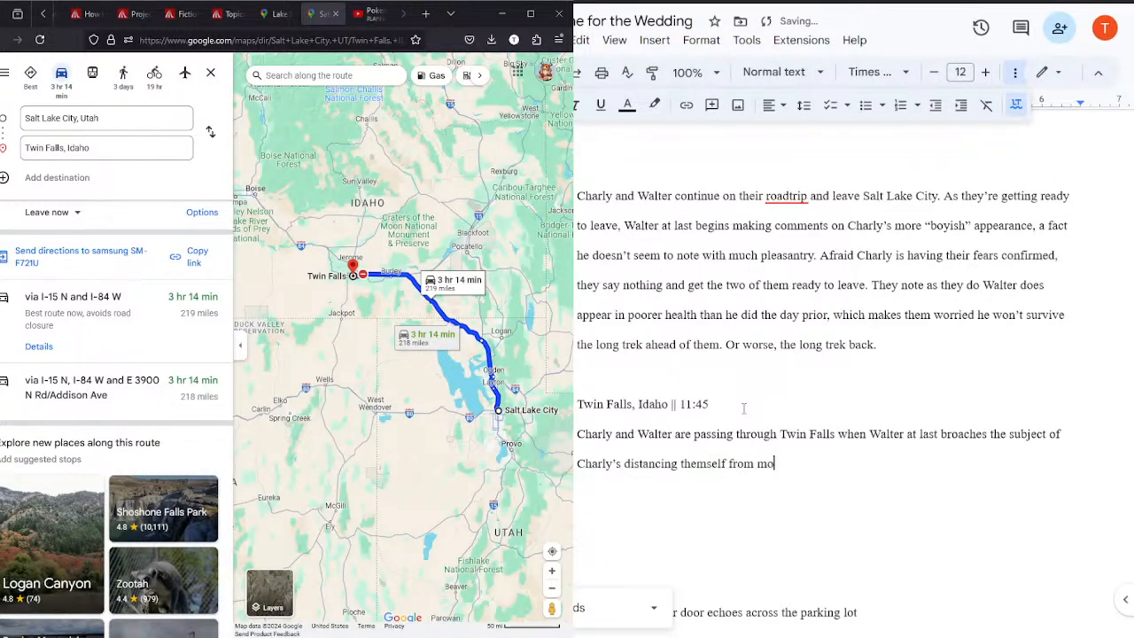
{"action": "type", "text": "st of the family"}
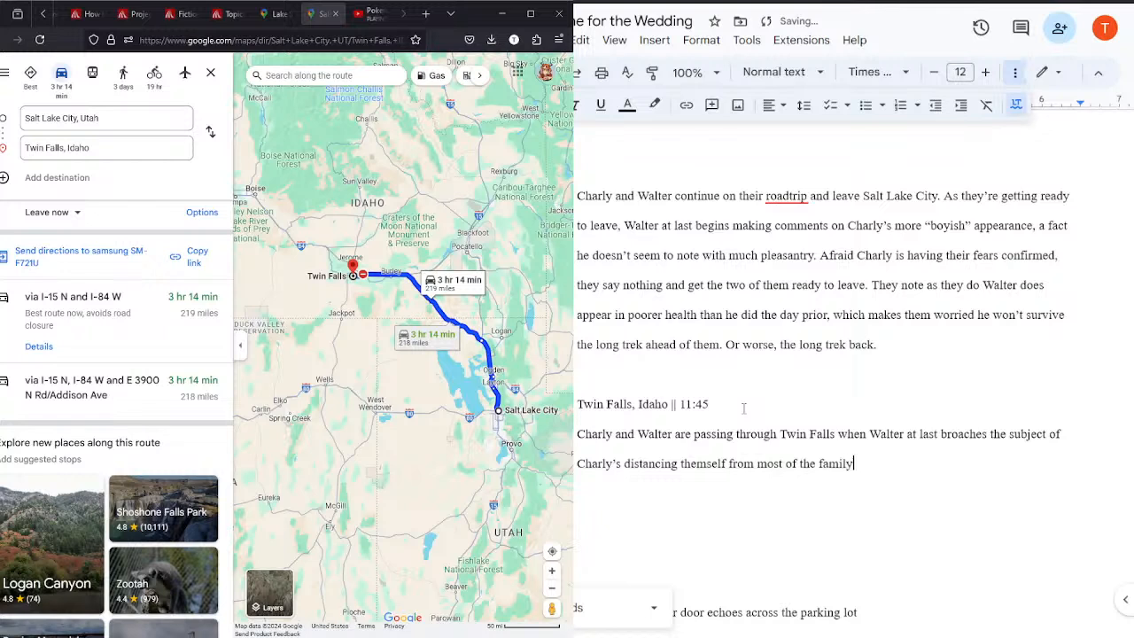
Step: In Google Maps, look up the driving route from Twin Falls, Idaho to Boise, Idaho and the area northwest of it
{"action": "left_click", "coordinate": [210, 131]}
{"action": "left_click", "coordinate": [155, 140]}
{"action": "type", "text": "bou"}
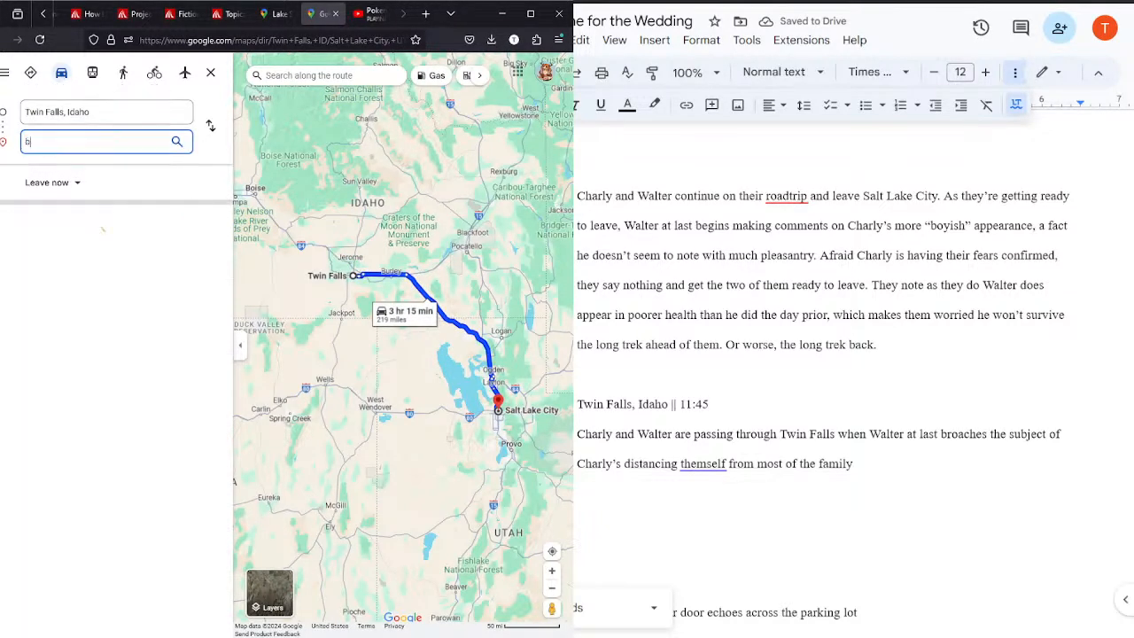
{"action": "key", "text": "BackSpace"}
{"action": "type", "text": "i"}
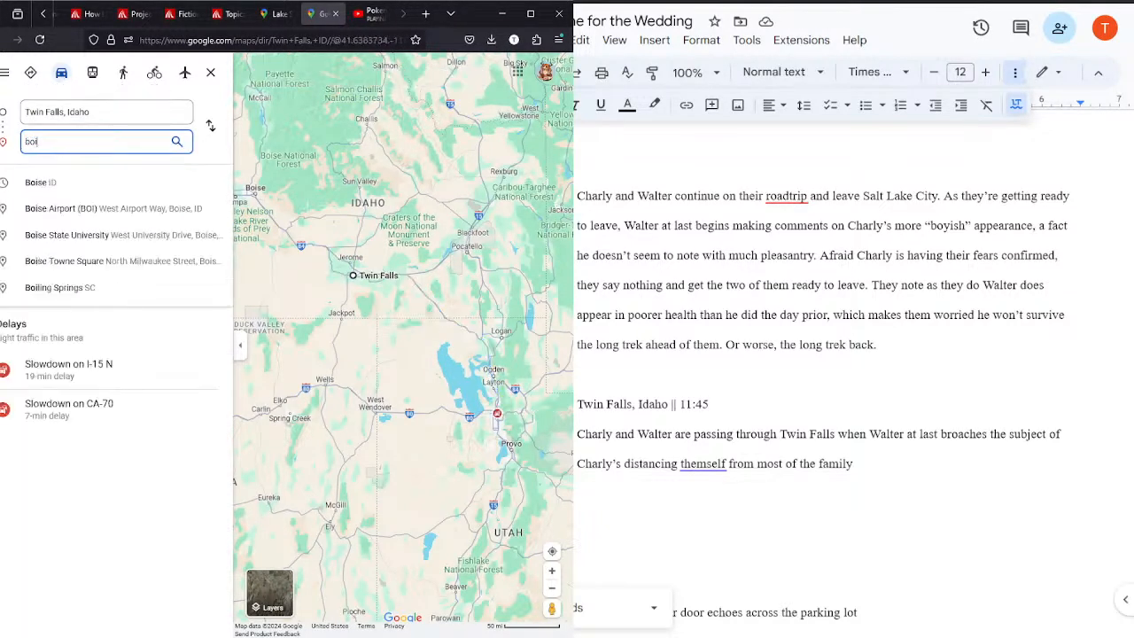
{"action": "left_click", "coordinate": [101, 182]}
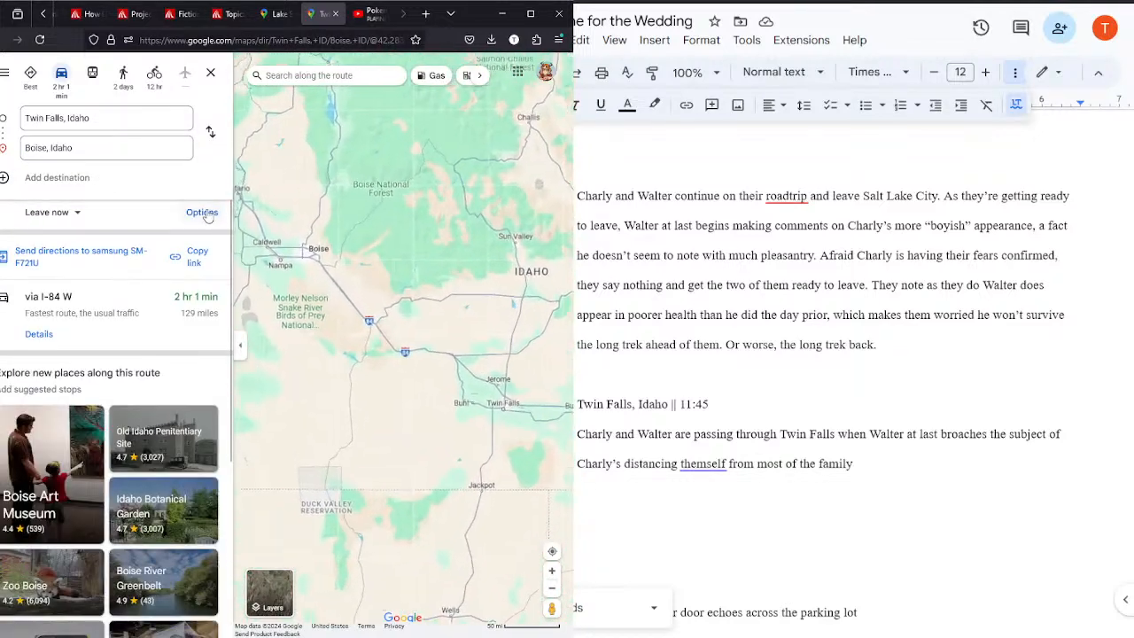
{"action": "left_click_drag", "start_coordinate": [298, 221], "coordinate": [476, 366]}
{"action": "scroll", "coordinate": [477, 368], "scroll_direction": "down", "scroll_amount": 1}
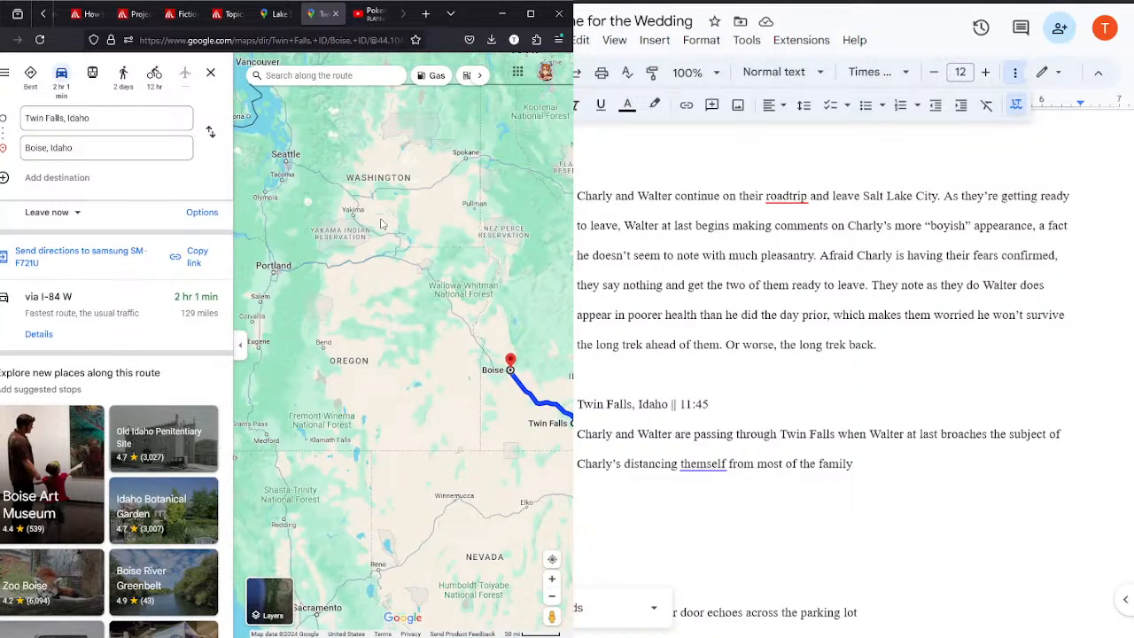
Step: Examine the Lake Stevens to Shiprock route between Boise and Kennewick for towns around the Oregon–Washington border
{"action": "left_click", "coordinate": [272, 15]}
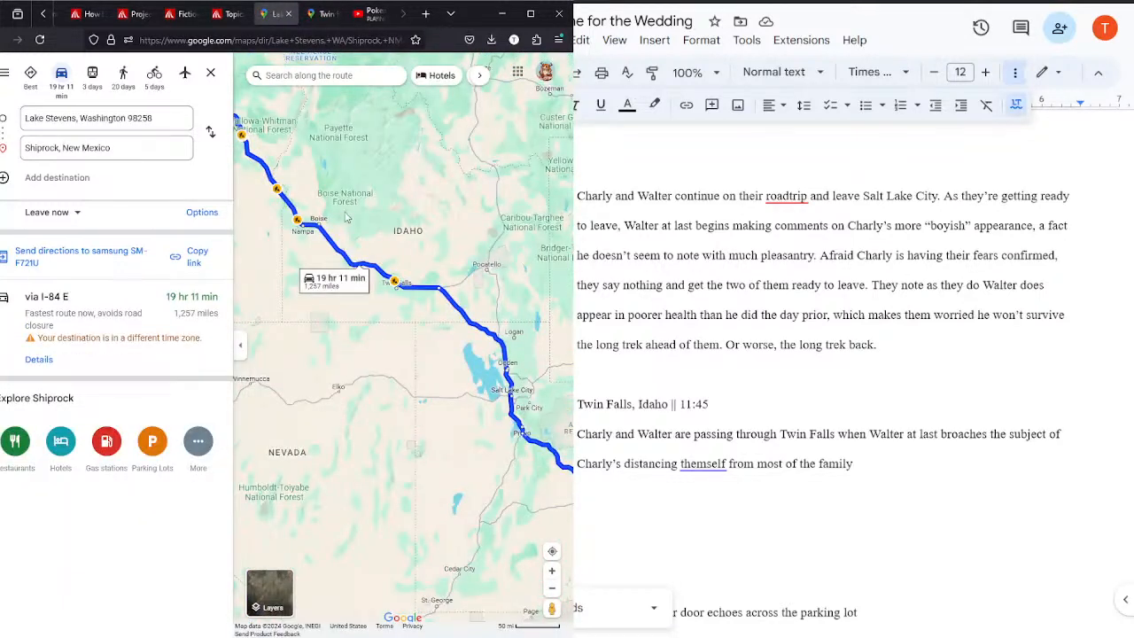
{"action": "left_click_drag", "start_coordinate": [351, 202], "coordinate": [415, 239]}
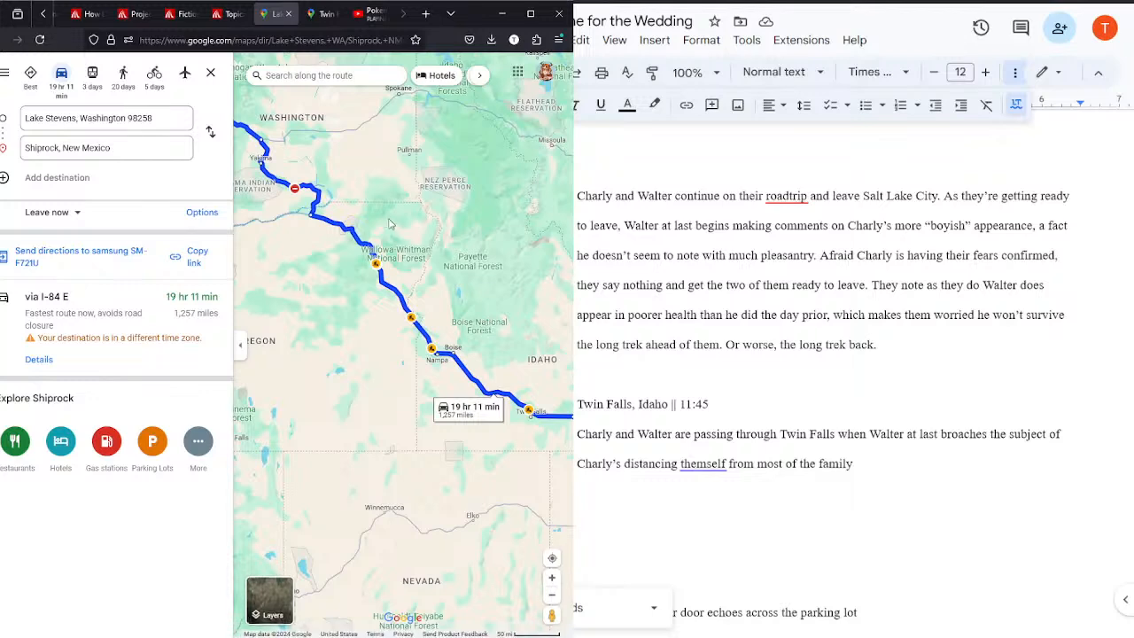
{"action": "scroll", "coordinate": [409, 234], "scroll_direction": "up", "scroll_amount": 3}
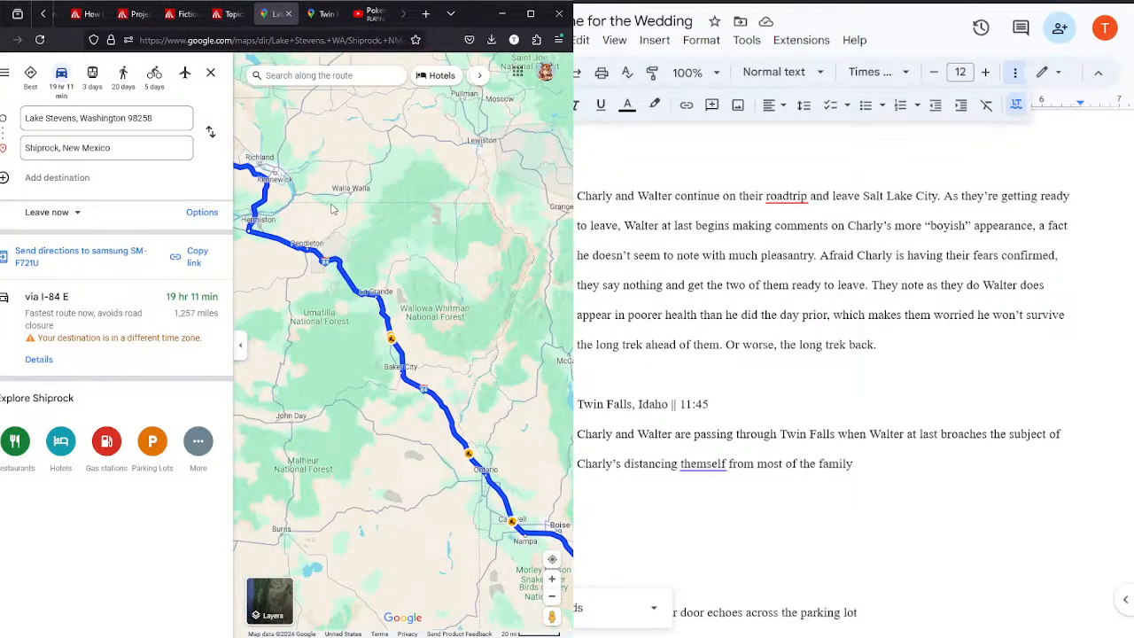
{"action": "left_click_drag", "start_coordinate": [395, 223], "coordinate": [481, 261]}
{"action": "scroll", "coordinate": [481, 261], "scroll_direction": "up", "scroll_amount": 3}
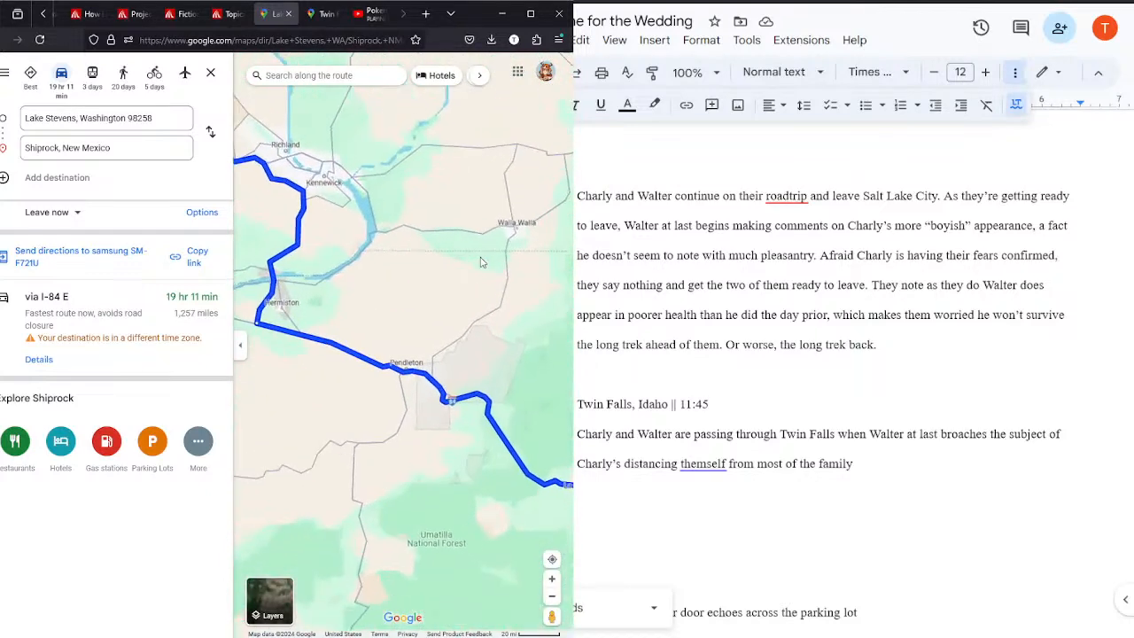
{"action": "scroll", "coordinate": [442, 268], "scroll_direction": "down", "scroll_amount": 1}
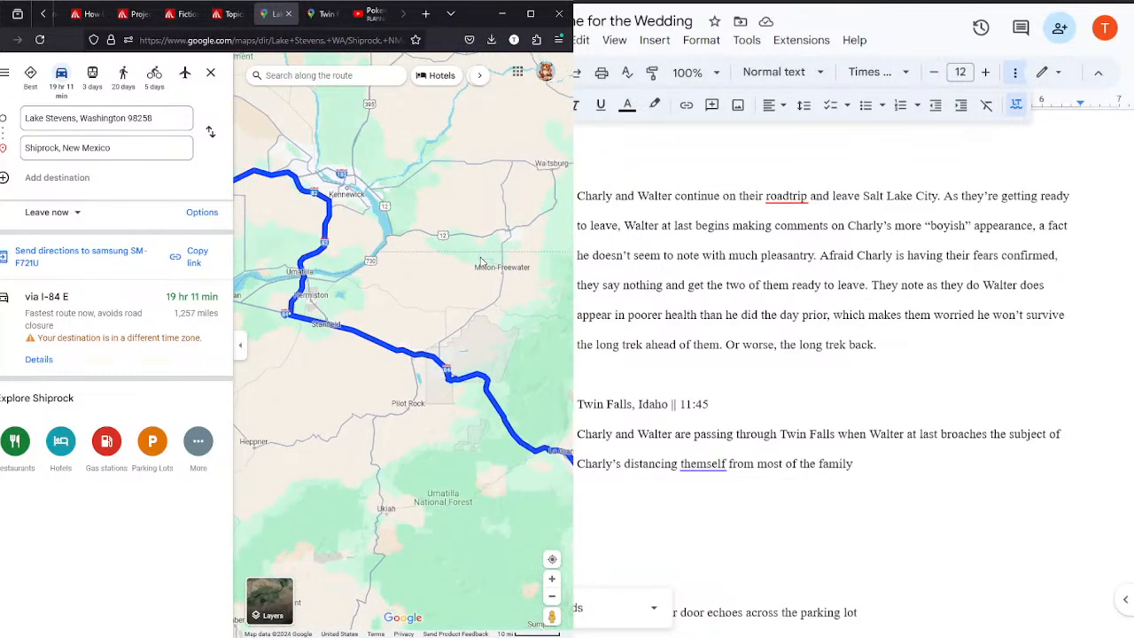
{"action": "left_click_drag", "start_coordinate": [409, 305], "coordinate": [428, 317]}
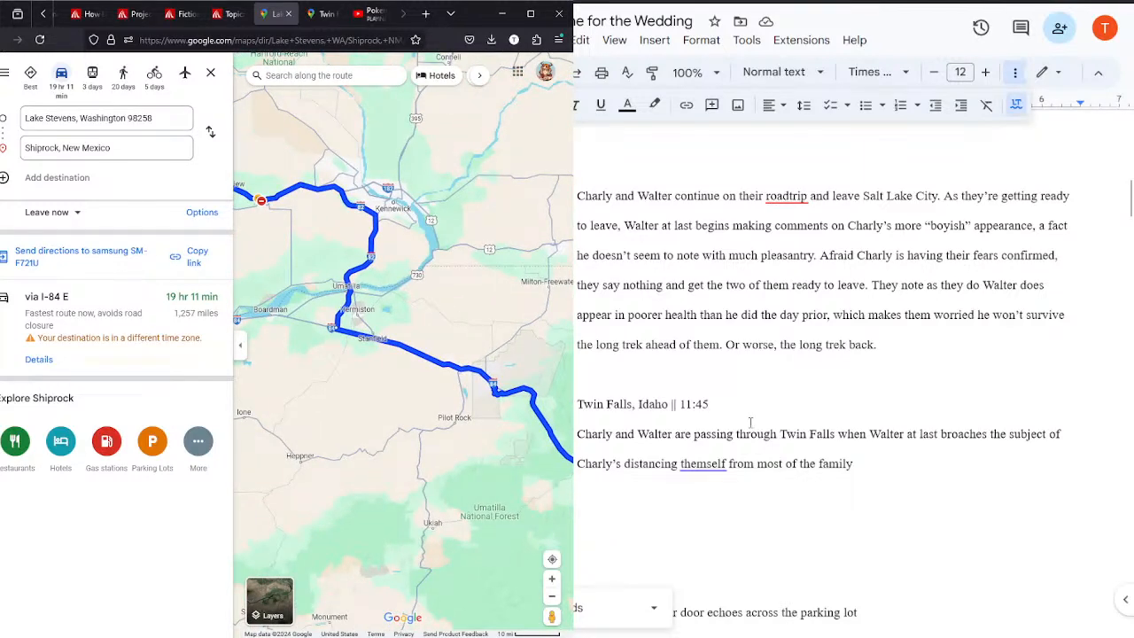
Step: Look up the driving route from Twin Falls, Idaho to Umatilla, Oregon
{"action": "left_click", "coordinate": [321, 15]}
{"action": "left_click", "coordinate": [53, 147]}
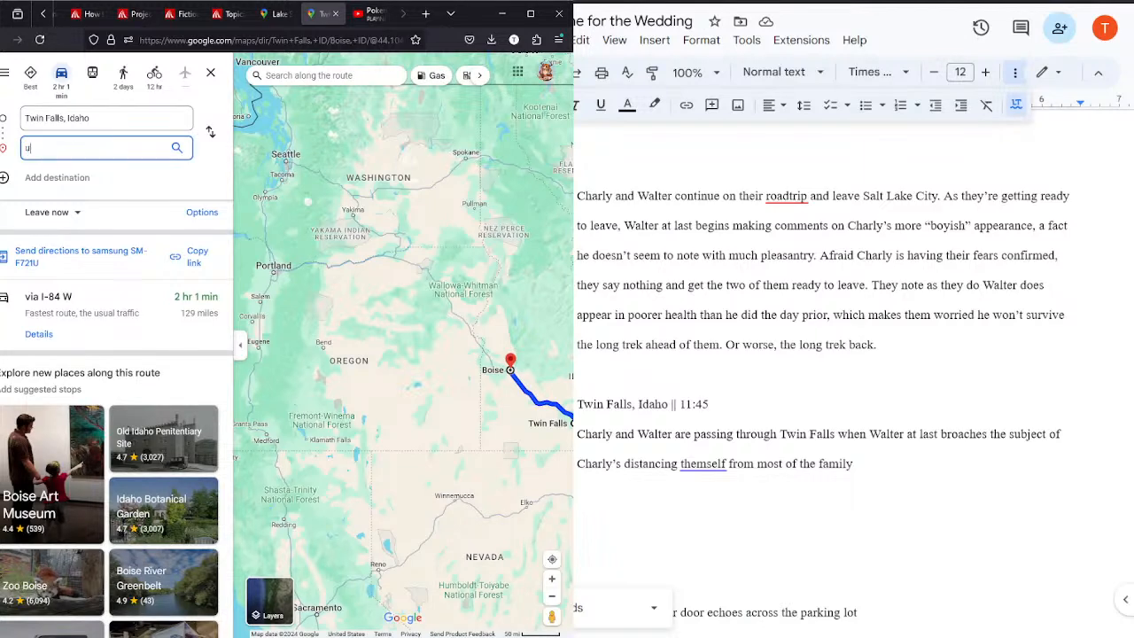
{"action": "type", "text": "umat"}
{"action": "left_click", "coordinate": [89, 190]}
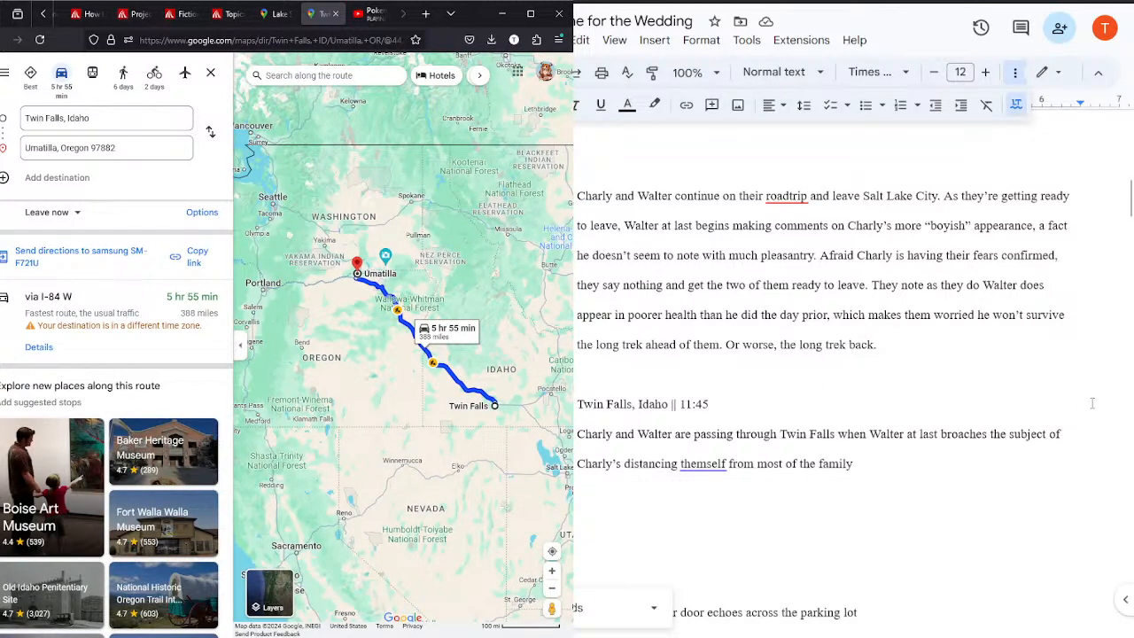
Step: Back in the Google Docs outline, extend the sentence after "most of the family" with "and especially from him"
{"action": "scroll", "coordinate": [1128, 270], "scroll_direction": "down", "scroll_amount": 3}
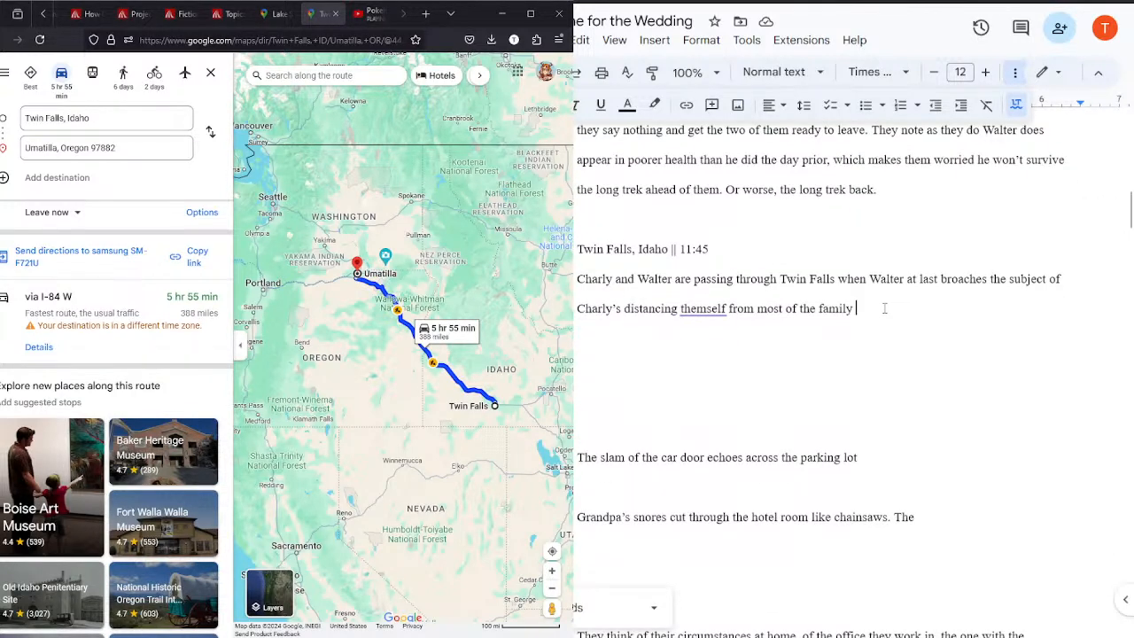
{"action": "type", "text": "and especially from him"}
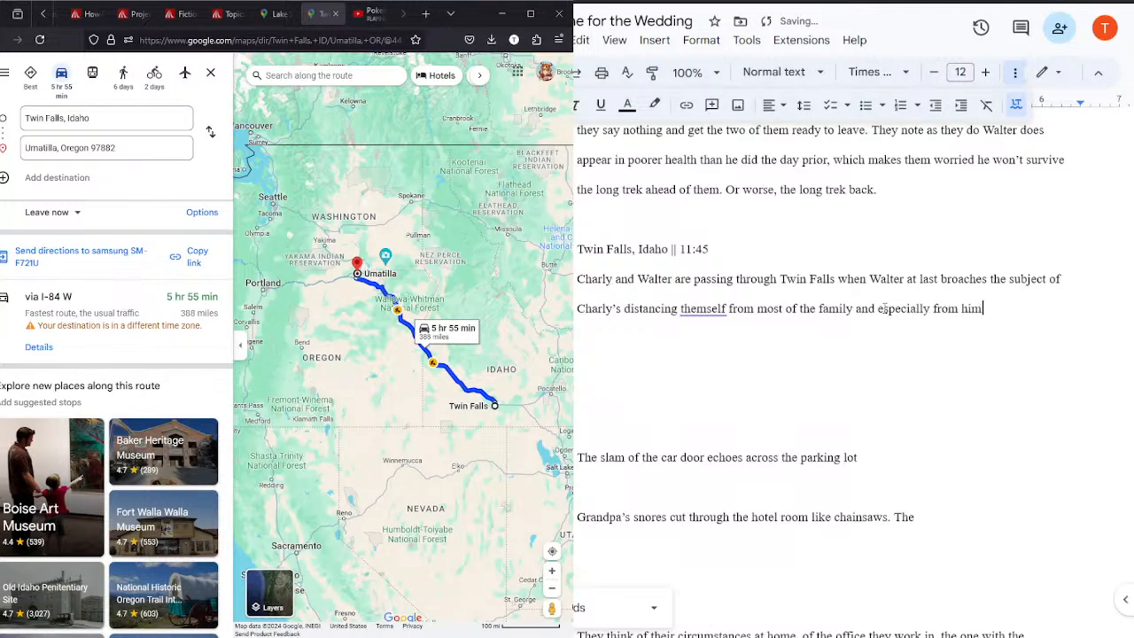
{"action": "type", "text": ". Establish the health of th"}
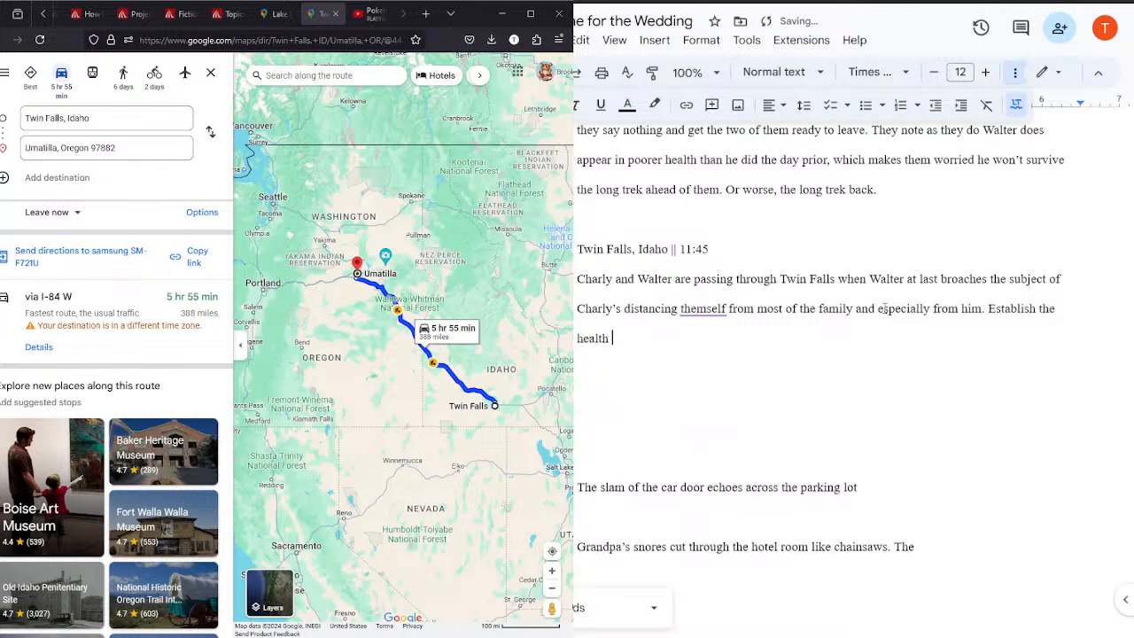
{"action": "type", "text": "e family's relationships have not always been the best"}
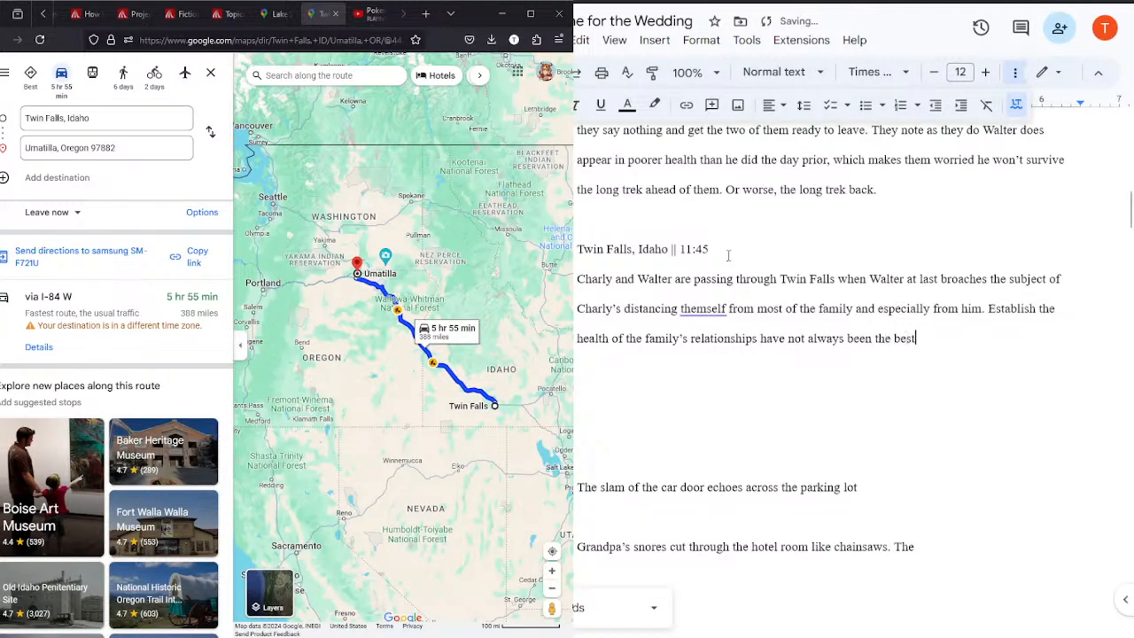
Step: Make the "Twin Falls, Idaho || 11:45" heading bold
{"action": "left_click_drag", "start_coordinate": [726, 254], "coordinate": [575, 253]}
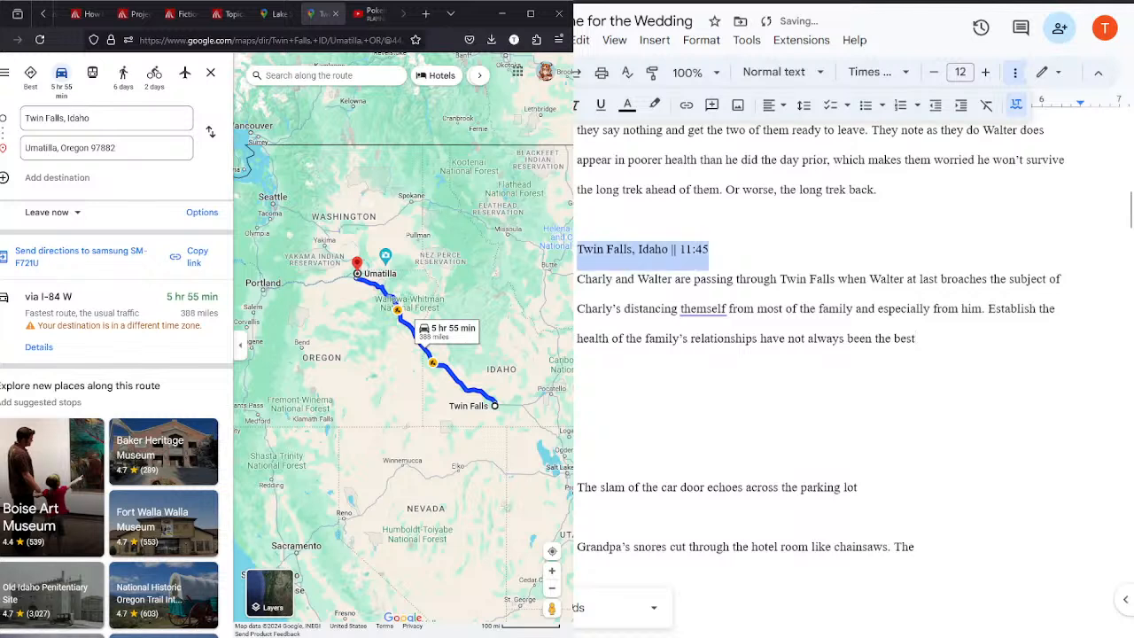
{"action": "key", "text": "ctrl+b"}
{"action": "left_click", "coordinate": [964, 325]}
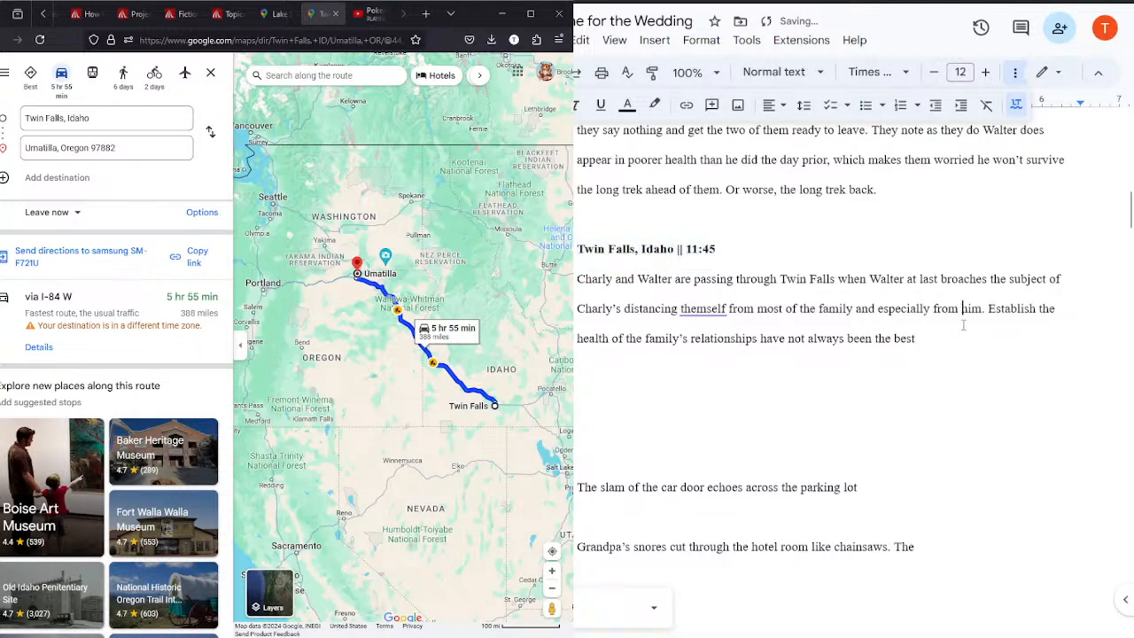
Step: Extend the Twin Falls paragraph after "been the best" with "and that Walter understands in a way for those reasons"
{"action": "type", "text": "and that Walter understands in a wa"}
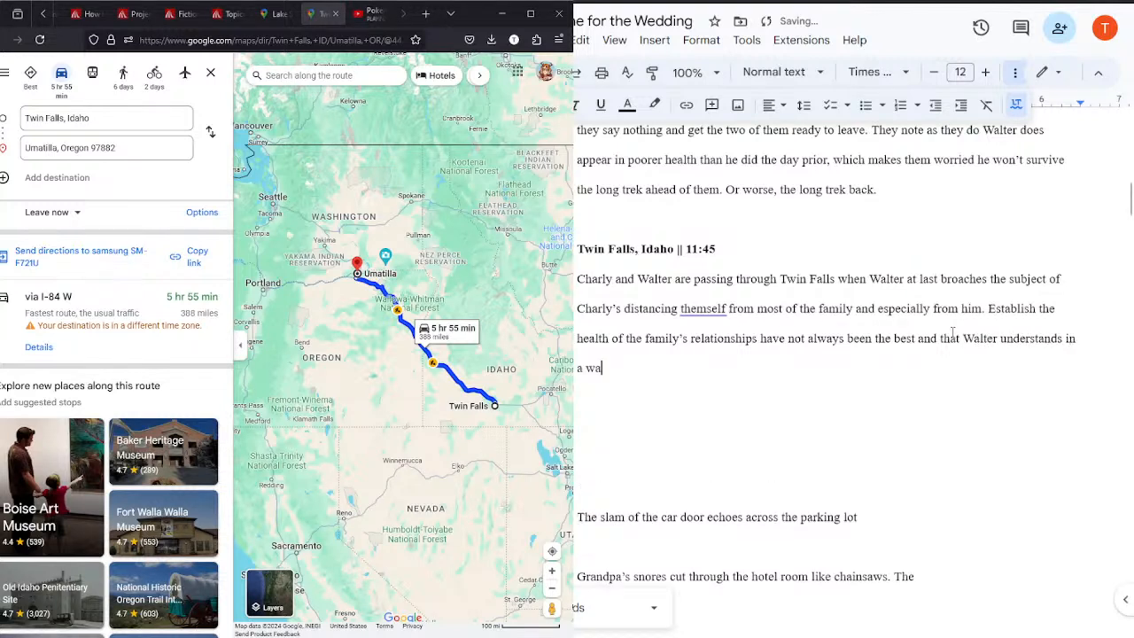
{"action": "type", "text": "y for those reasons, but"}
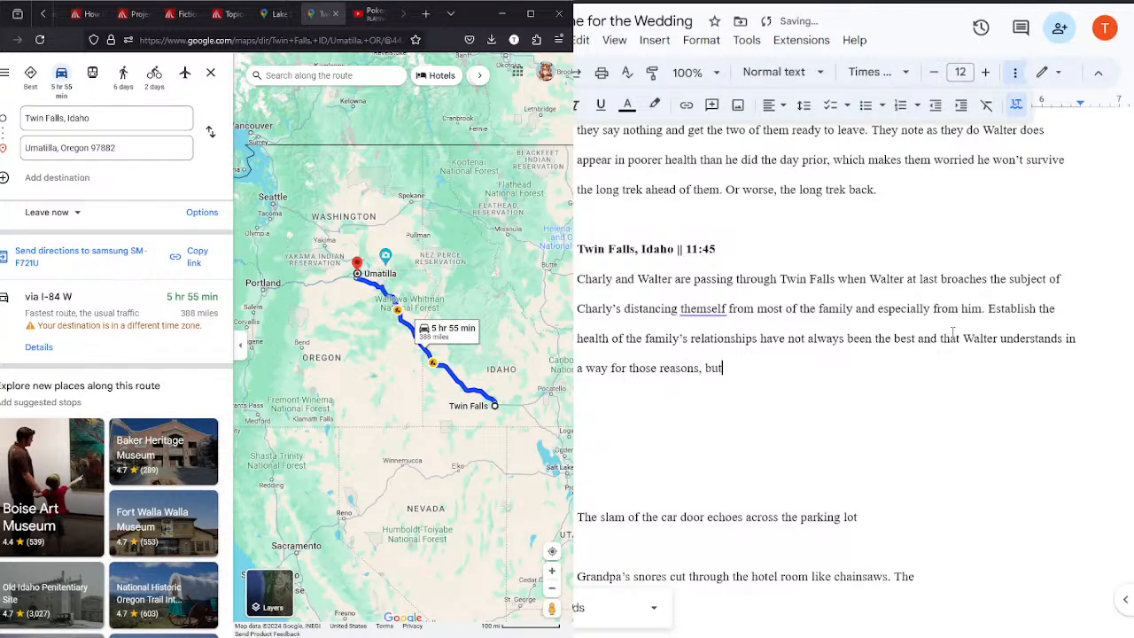
{"action": "type", "text": " he is also hurt he was caught in the c"}
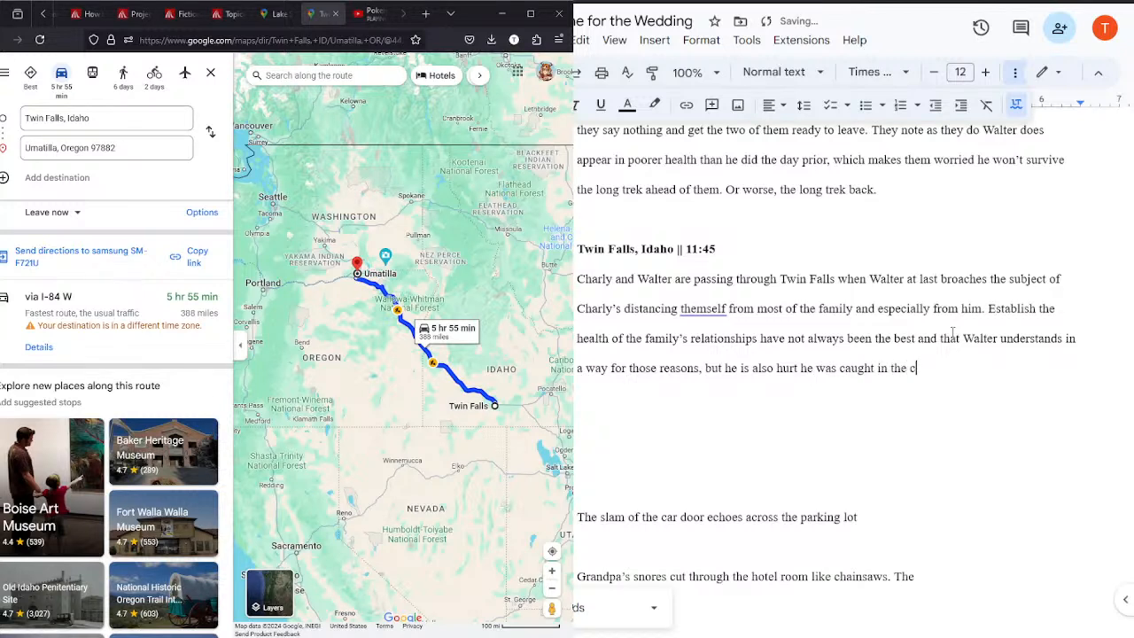
{"action": "type", "text": "rossfire in this. As he"}
Step: End the crossfire sentence and add "As he starts to become more impassioned about this topic, he begins to look more and more unwell."
{"action": "type", "text": "starts to b"}
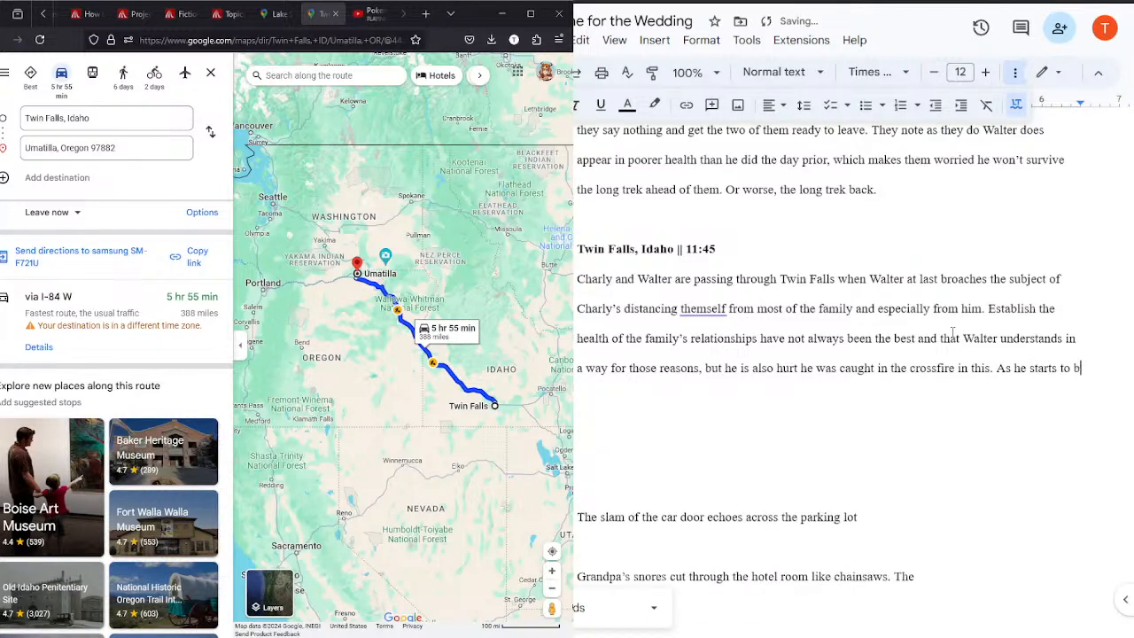
{"action": "type", "text": "ecome more impa"}
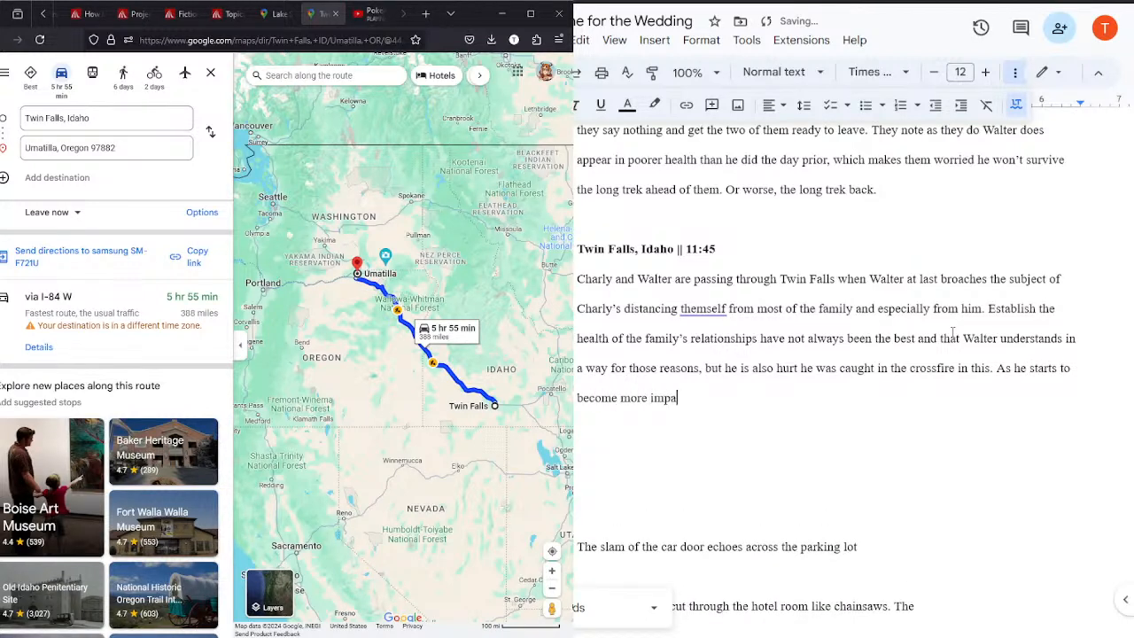
{"action": "type", "text": "ssioned about this to"}
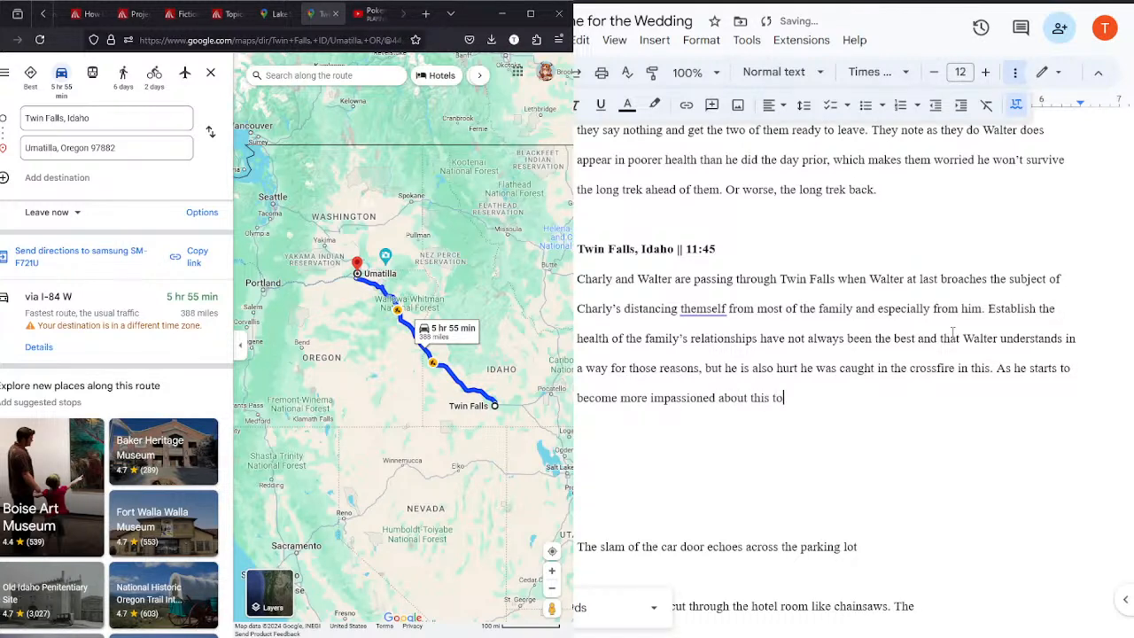
{"action": "type", "text": "pic, he begins to look more and more unwell"}
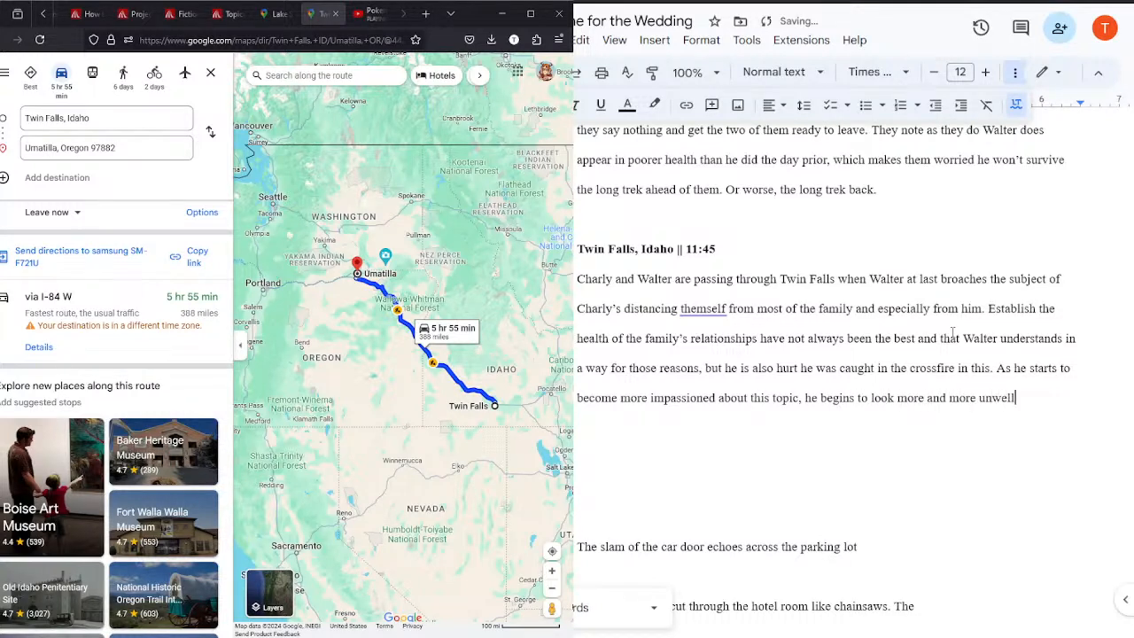
{"action": "type", "text": "."}
Step: Add the scene heading "Umatilla, Oregon || 18:00" below the Twin Falls paragraph, separated by a blank line
{"action": "scroll", "coordinate": [1129, 204], "scroll_direction": "up", "scroll_amount": 1}
{"action": "scroll", "coordinate": [1129, 204], "scroll_direction": "up", "scroll_amount": 10}
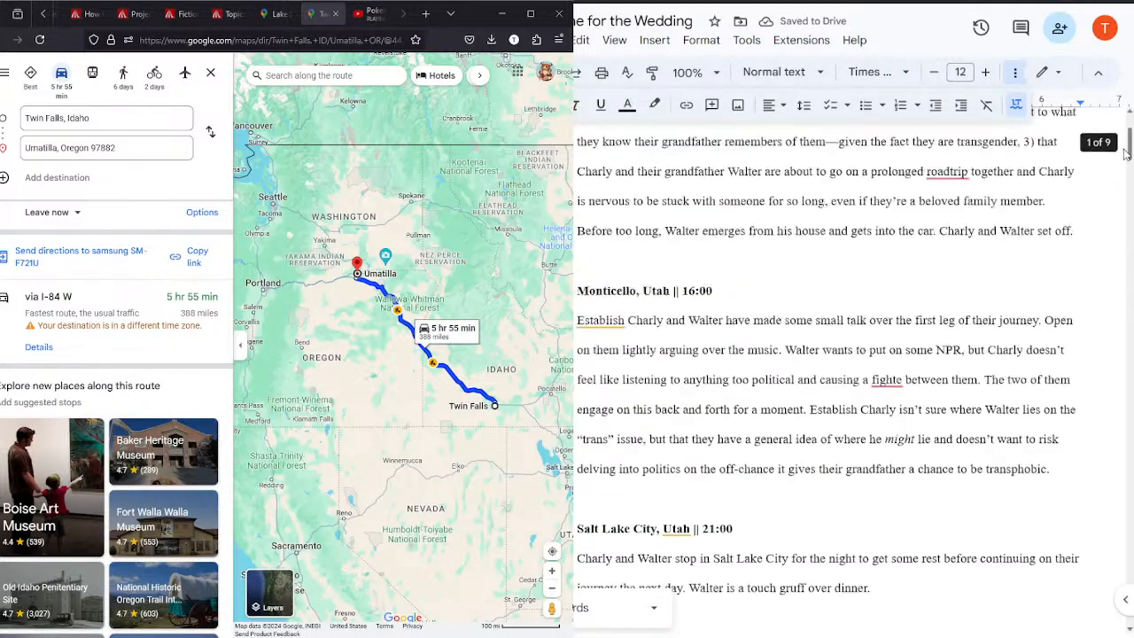
{"action": "scroll", "coordinate": [1129, 203], "scroll_direction": "down", "scroll_amount": 10}
{"action": "scroll", "coordinate": [1129, 202], "scroll_direction": "down", "scroll_amount": 3}
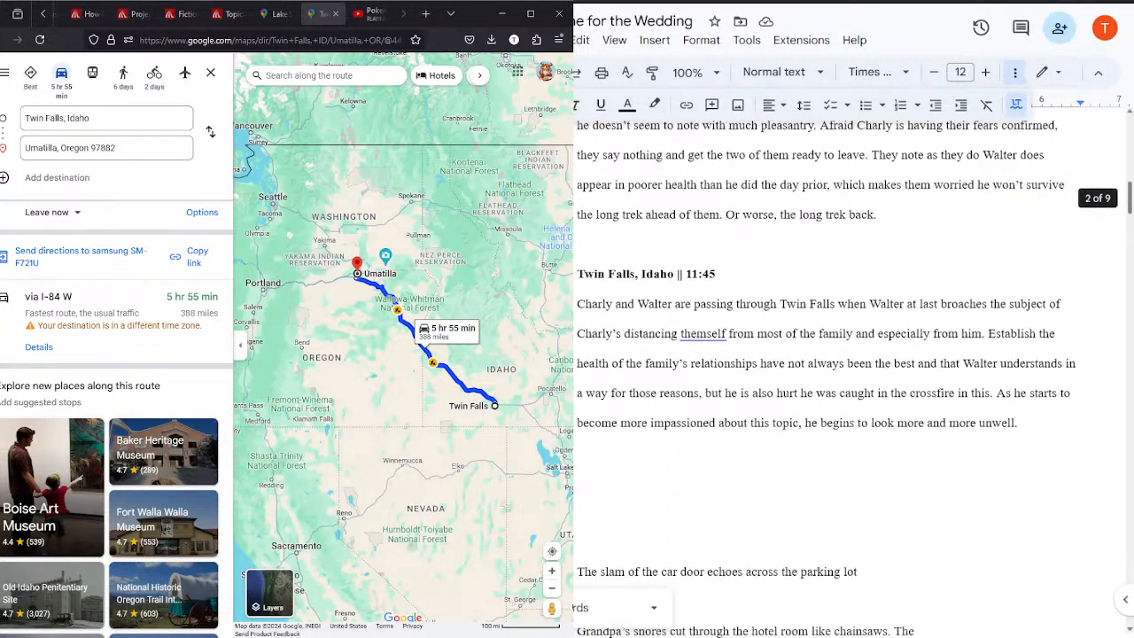
{"action": "scroll", "coordinate": [1129, 202], "scroll_direction": "down", "scroll_amount": 5}
{"action": "scroll", "coordinate": [1129, 202], "scroll_direction": "up", "scroll_amount": 1}
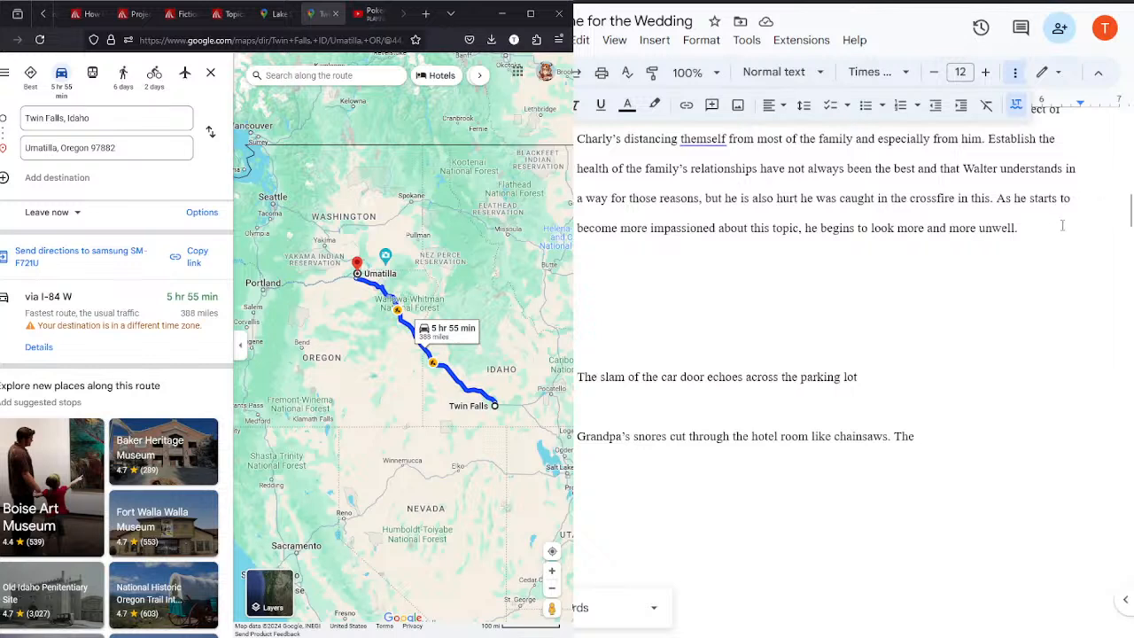
{"action": "key", "text": "Return"}
{"action": "key", "text": "Return"}
{"action": "type", "text": "Umatilla, Oregon ||"}
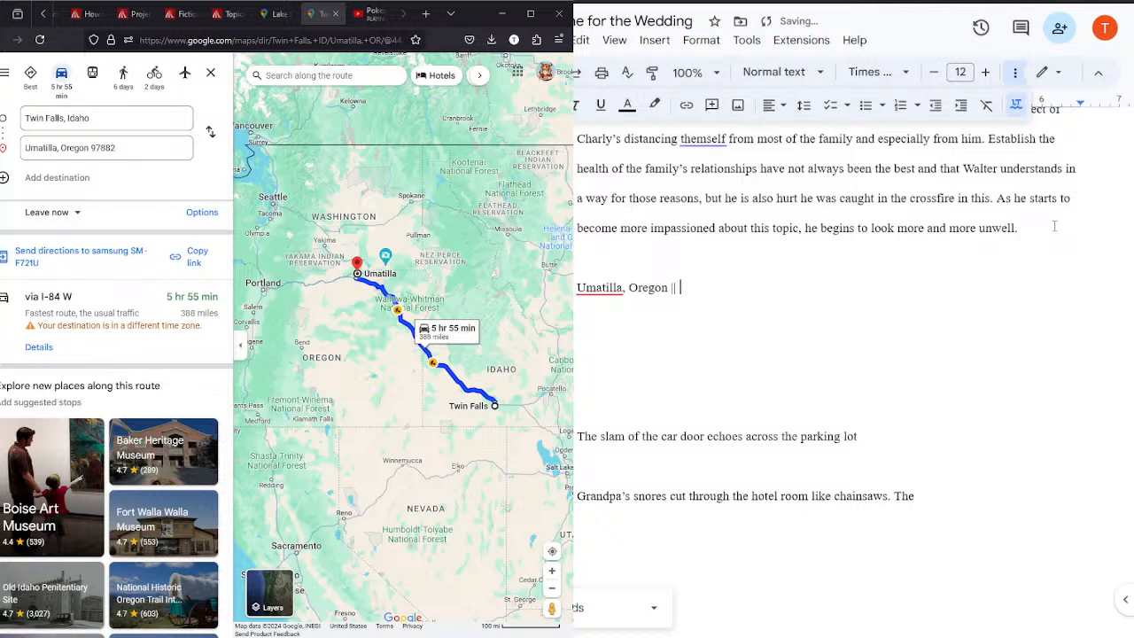
{"action": "type", "text": " 18:00"}
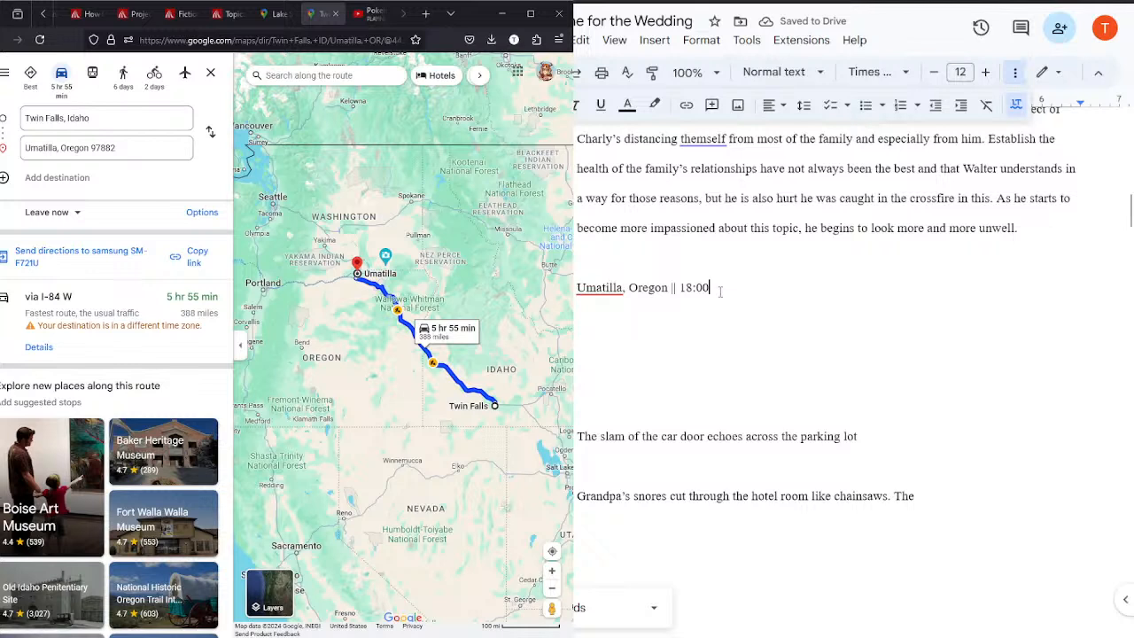
Step: Start the Umatilla scene's paragraph with "By the time Charly and Walter pass through Umatilla,"
{"action": "key", "text": "Return"}
{"action": "type", "text": "By the ti"}
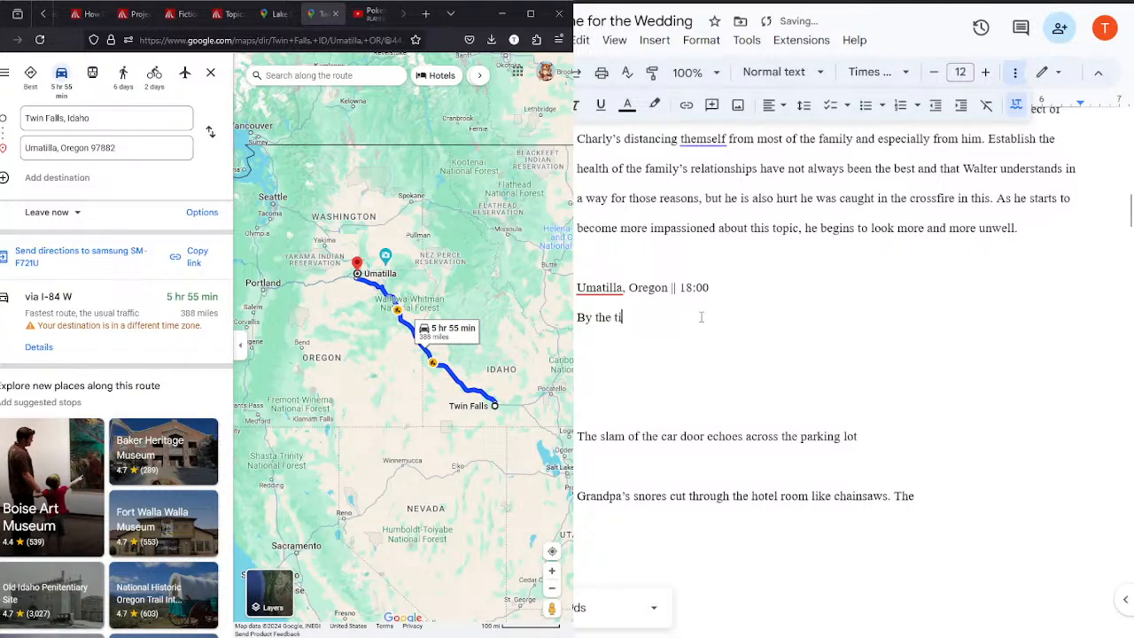
{"action": "type", "text": "me Charly and Walter pass t"}
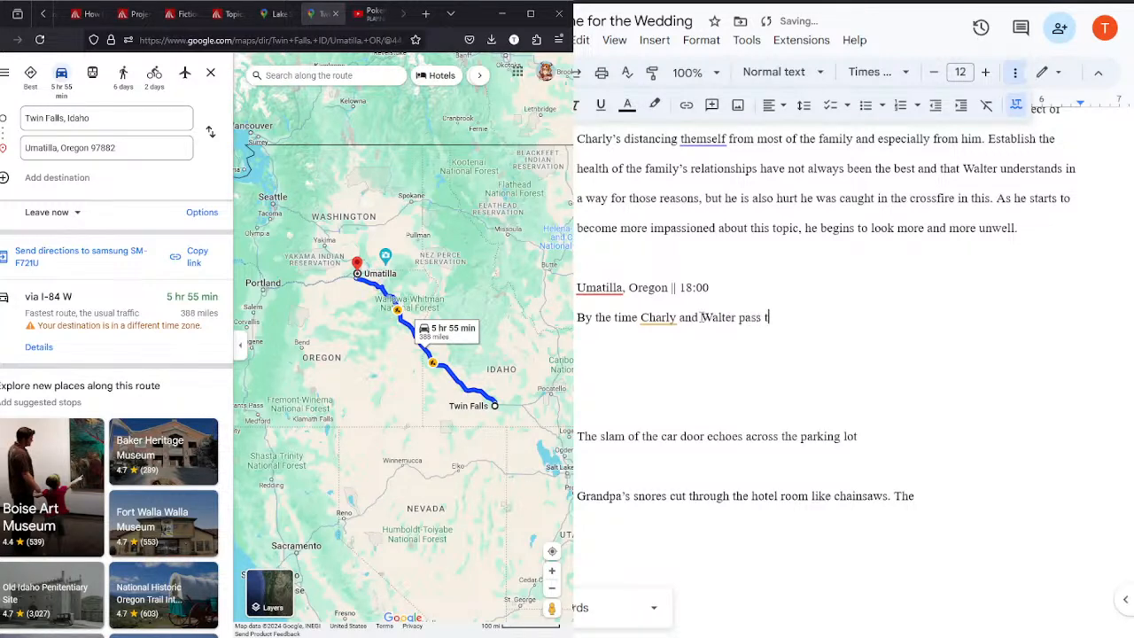
{"action": "type", "text": "hrough Umatilla"}
{"action": "key", "text": "BackSpace"}
{"action": "type", "text": ","}
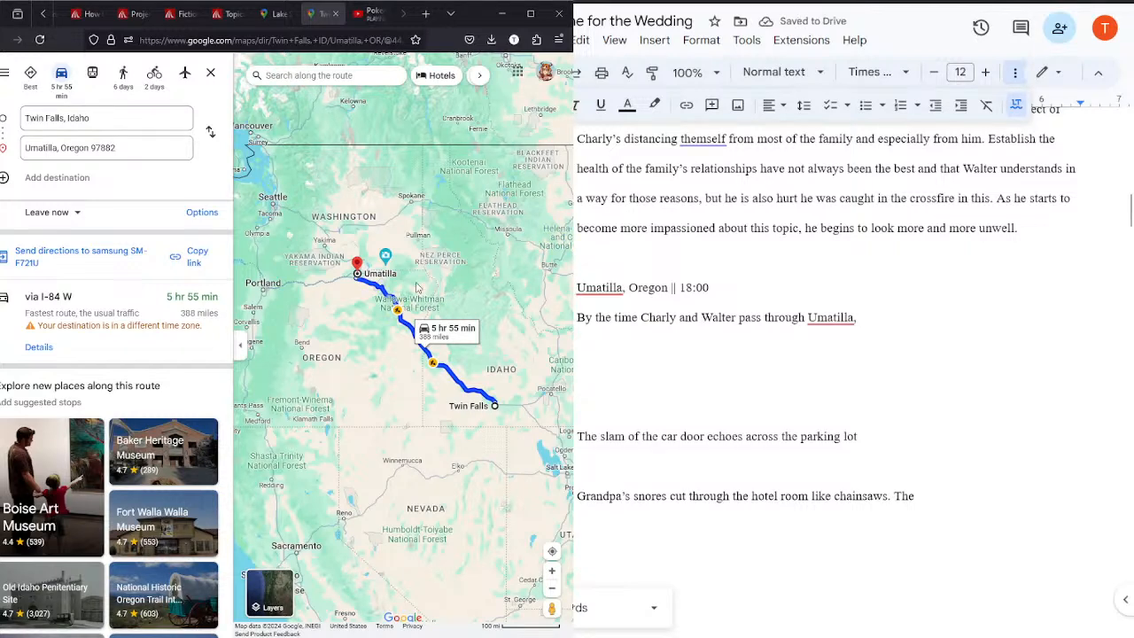
Step: Examine the Lake Stevens to Shiprock route around Umatilla and Yakima for towns that could serve as the next stop
{"action": "scroll", "coordinate": [416, 287], "scroll_direction": "up", "scroll_amount": 2}
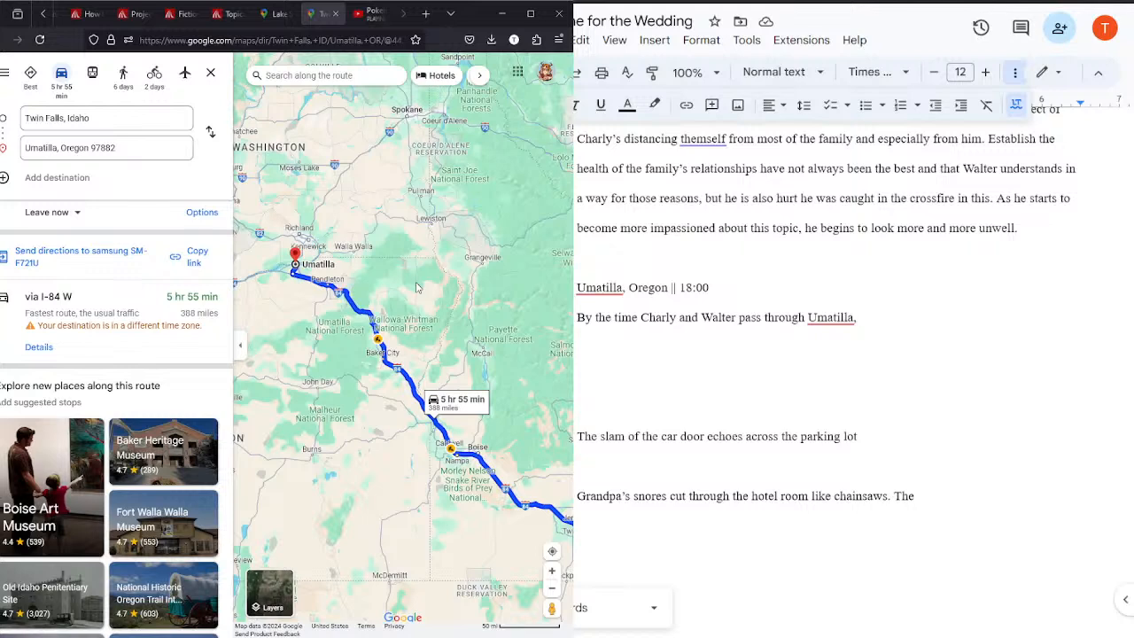
{"action": "left_click", "coordinate": [266, 14]}
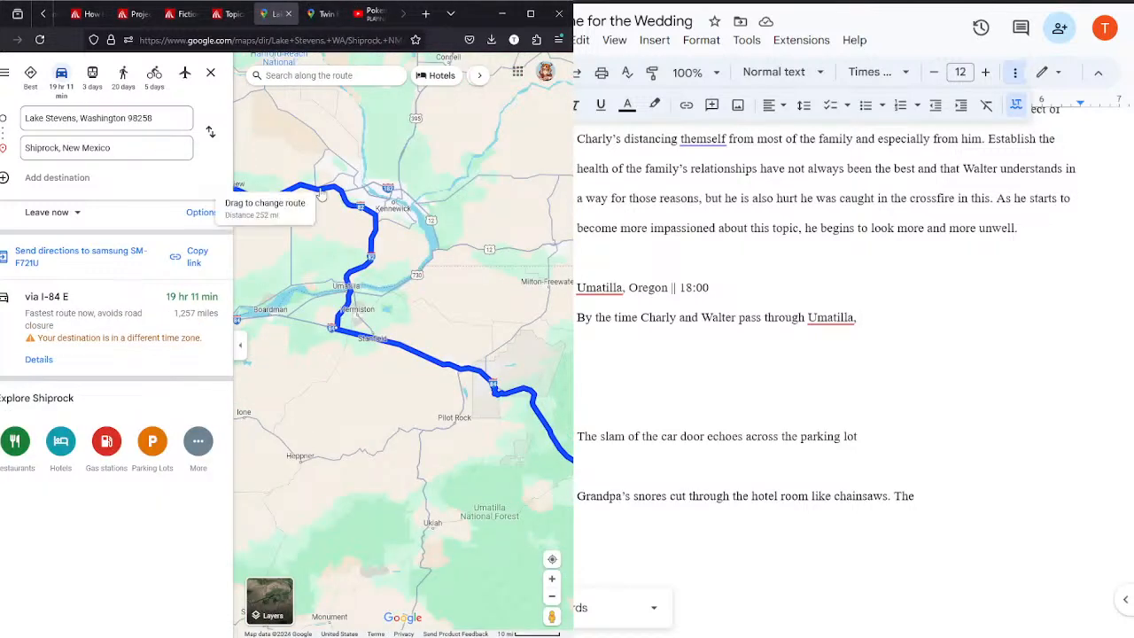
{"action": "left_click_drag", "start_coordinate": [276, 257], "coordinate": [441, 337]}
{"action": "scroll", "coordinate": [440, 332], "scroll_direction": "down", "scroll_amount": 1}
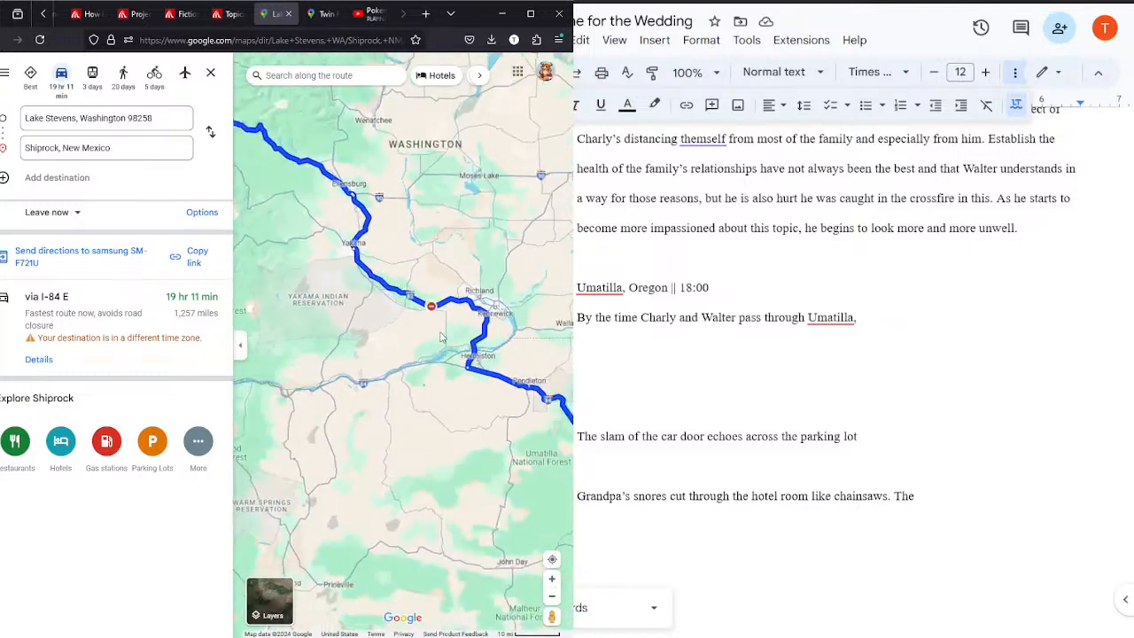
{"action": "left_click_drag", "start_coordinate": [297, 291], "coordinate": [225, 298]}
{"action": "scroll", "coordinate": [225, 298], "scroll_direction": "up", "scroll_amount": 5}
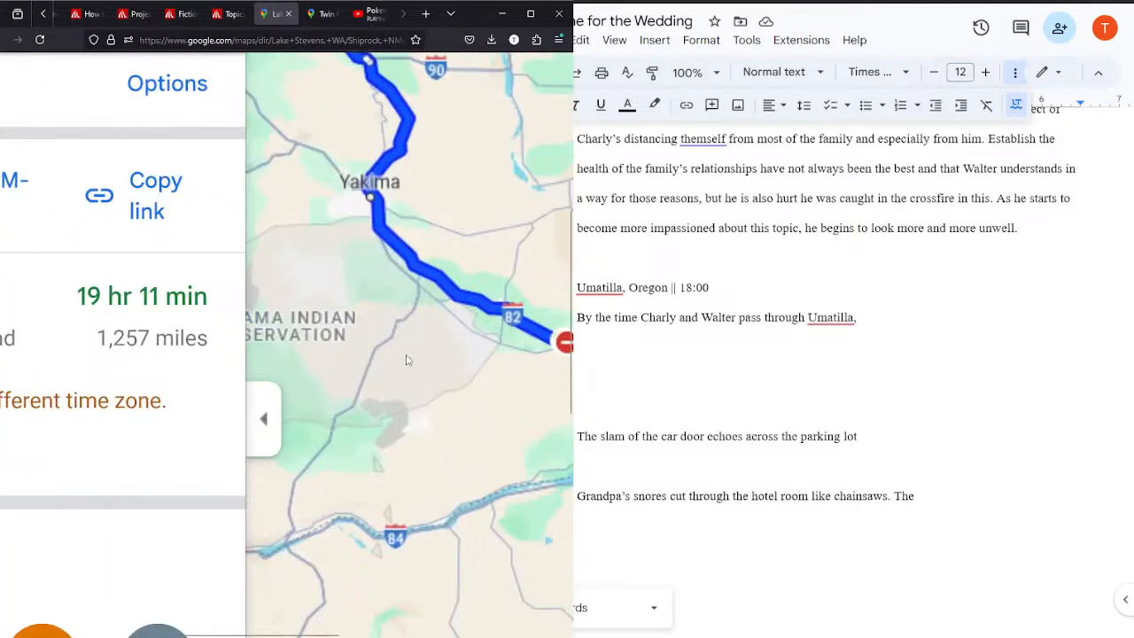
{"action": "scroll", "coordinate": [453, 380], "scroll_direction": "down", "scroll_amount": 2}
{"action": "scroll", "coordinate": [164, 353], "scroll_direction": "down", "scroll_amount": 5}
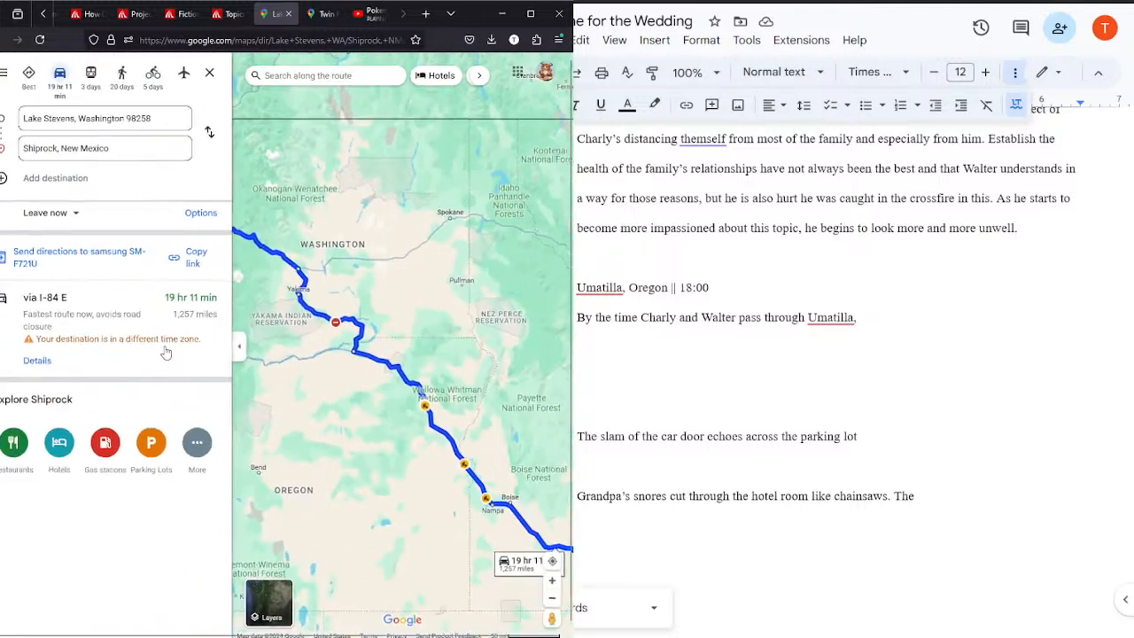
{"action": "scroll", "coordinate": [328, 394], "scroll_direction": "up", "scroll_amount": 2}
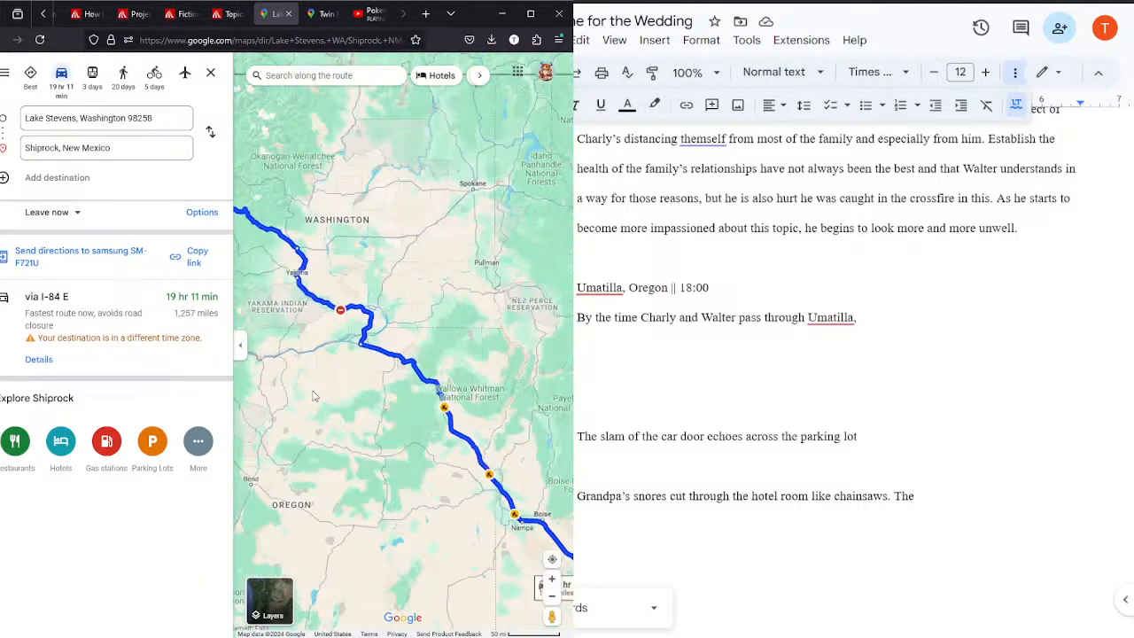
{"action": "scroll", "coordinate": [398, 378], "scroll_direction": "up", "scroll_amount": 2}
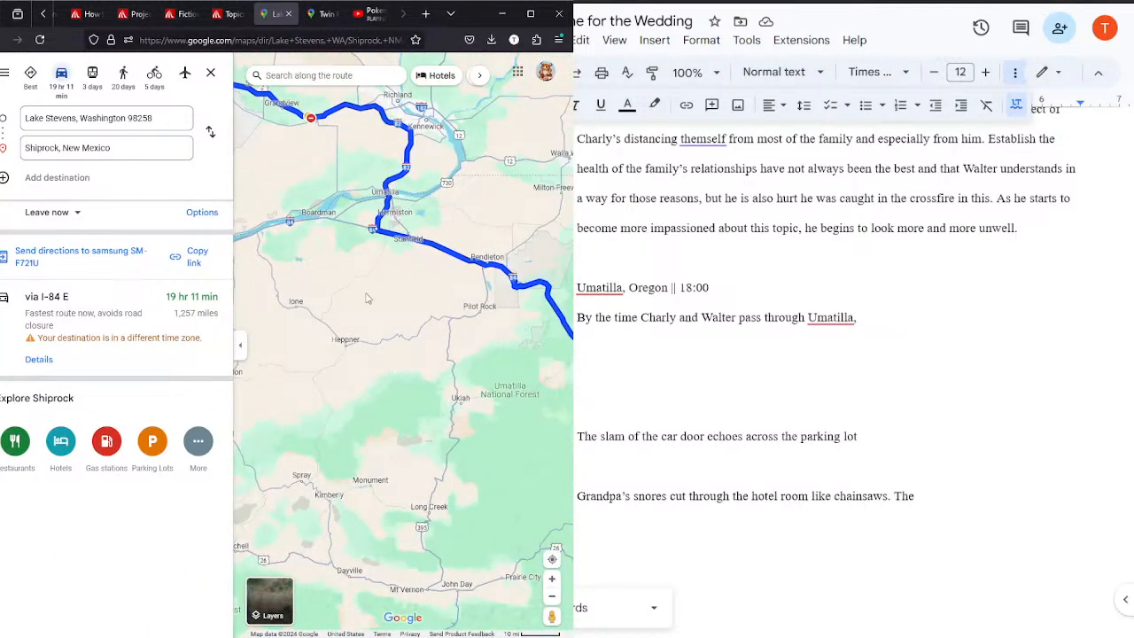
{"action": "left_click_drag", "start_coordinate": [367, 294], "coordinate": [415, 360]}
Step: Reverse the Twin Falls to Umatilla directions to start in Umatilla, and check the Lake Stevens route for the next town
{"action": "left_click", "coordinate": [323, 13]}
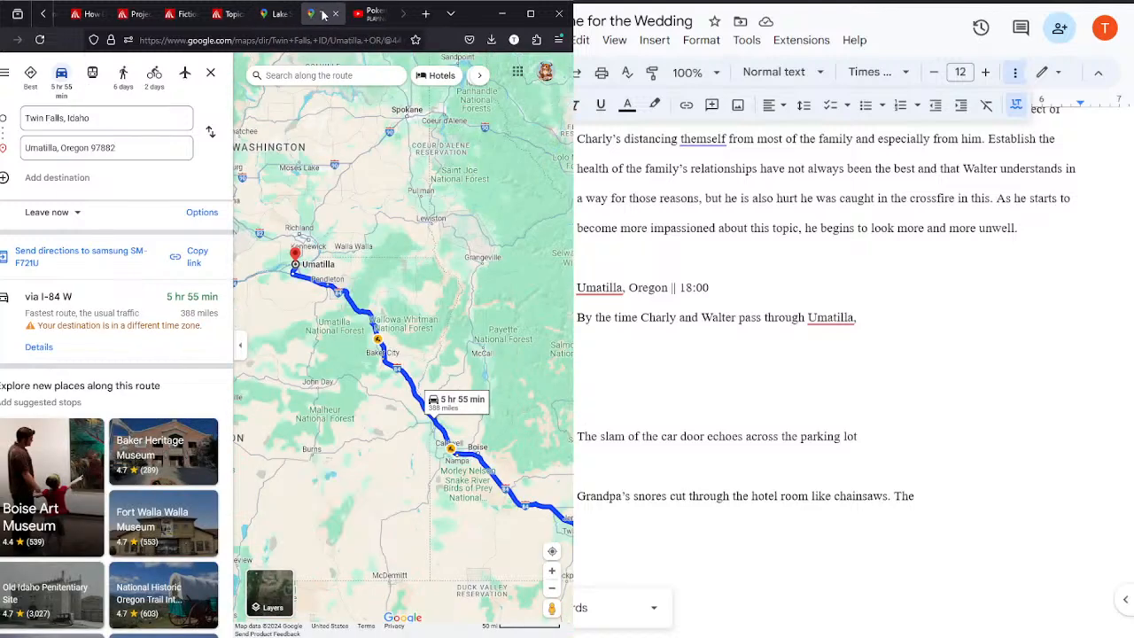
{"action": "left_click", "coordinate": [210, 135]}
{"action": "left_click", "coordinate": [276, 15]}
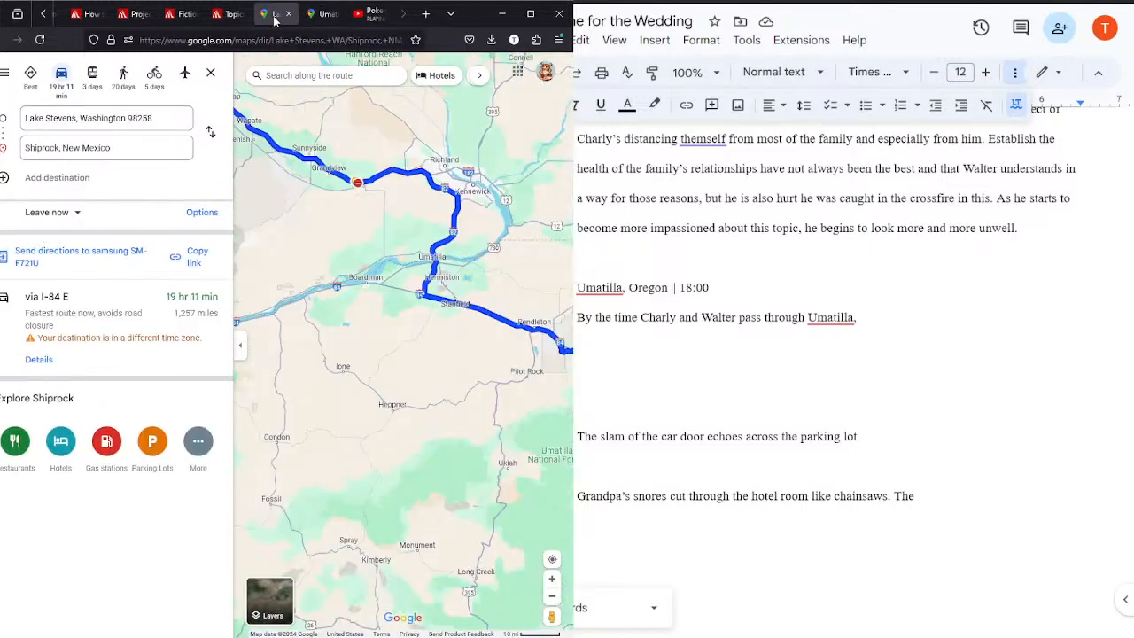
{"action": "left_click_drag", "start_coordinate": [328, 271], "coordinate": [358, 363]}
{"action": "scroll", "coordinate": [359, 363], "scroll_direction": "down", "scroll_amount": 2}
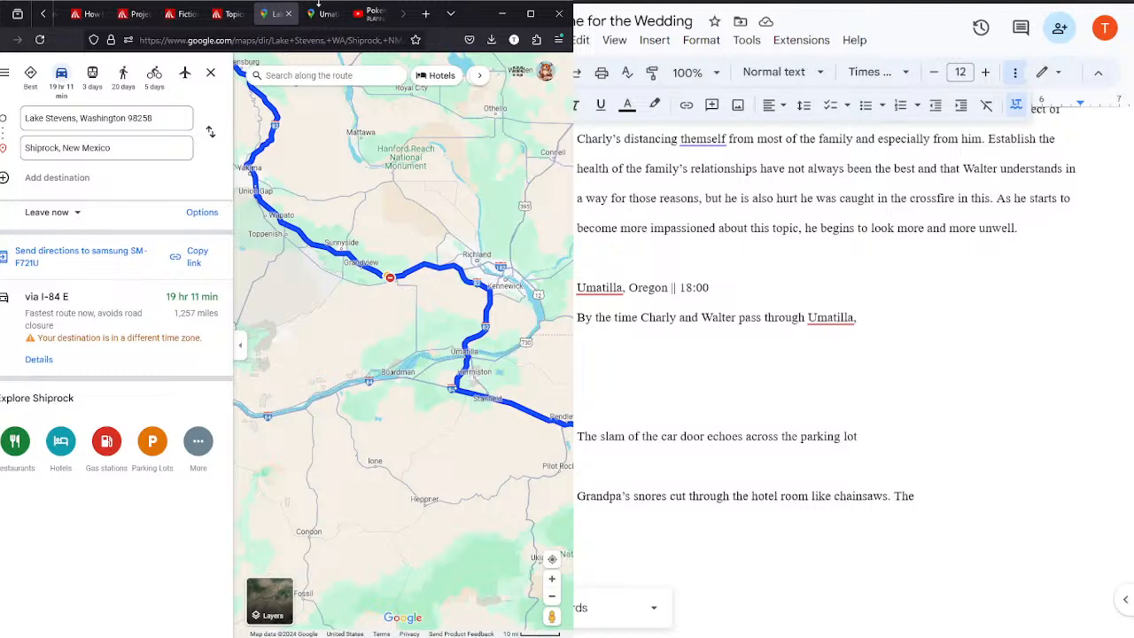
Step: Set the destination of the directions from Umatilla to Grandview, Washington
{"action": "left_click", "coordinate": [323, 14]}
{"action": "left_click", "coordinate": [88, 147]}
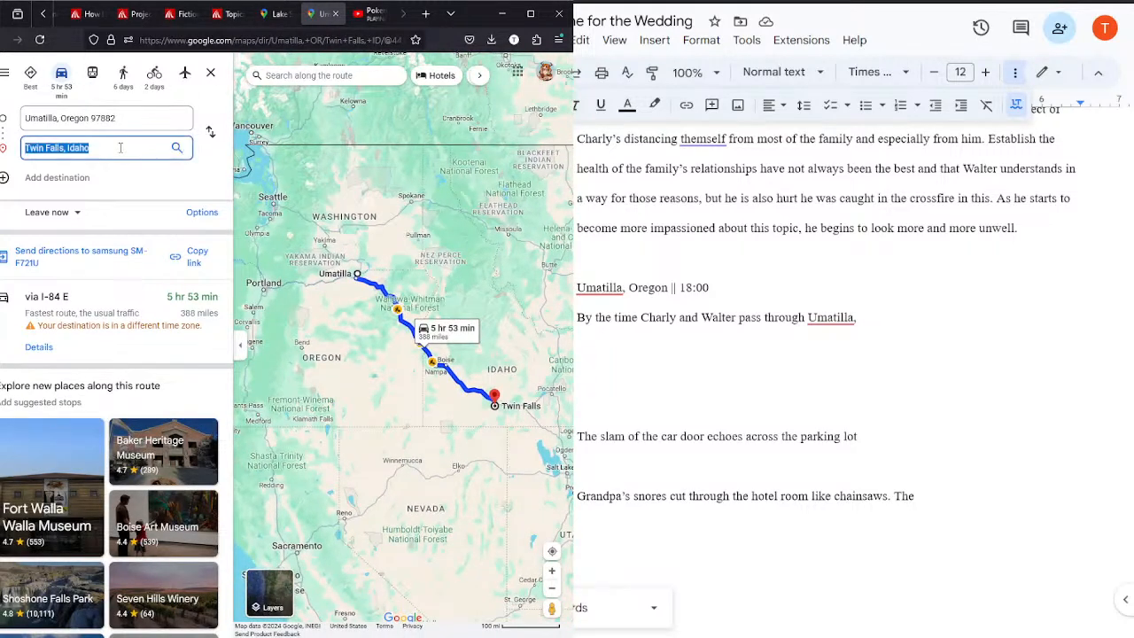
{"action": "type", "text": "grand"}
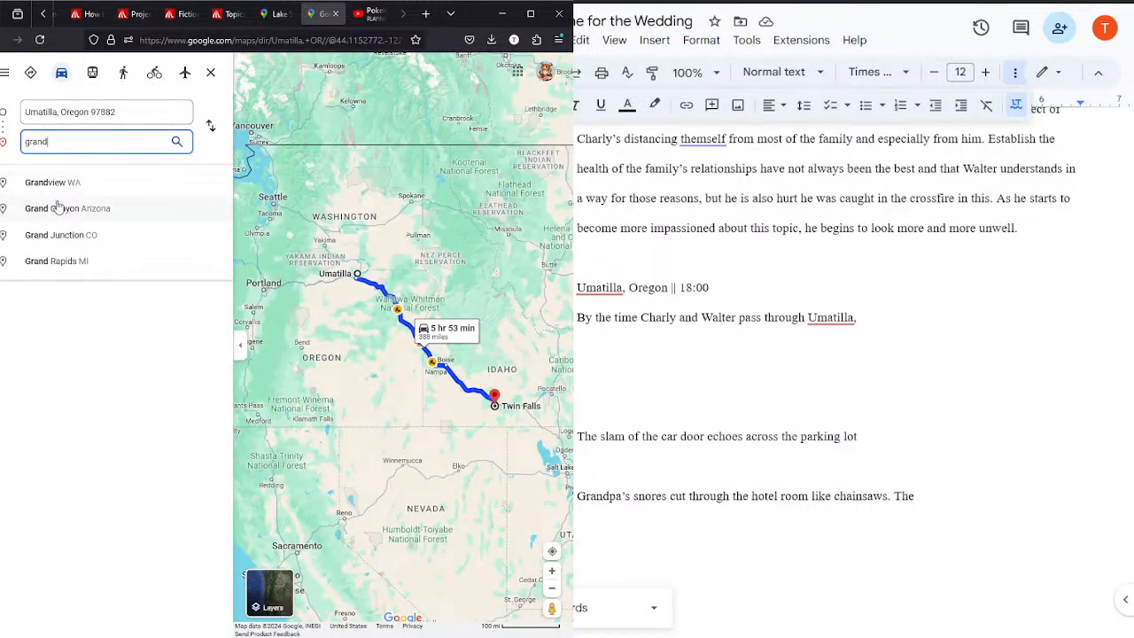
{"action": "left_click", "coordinate": [51, 187]}
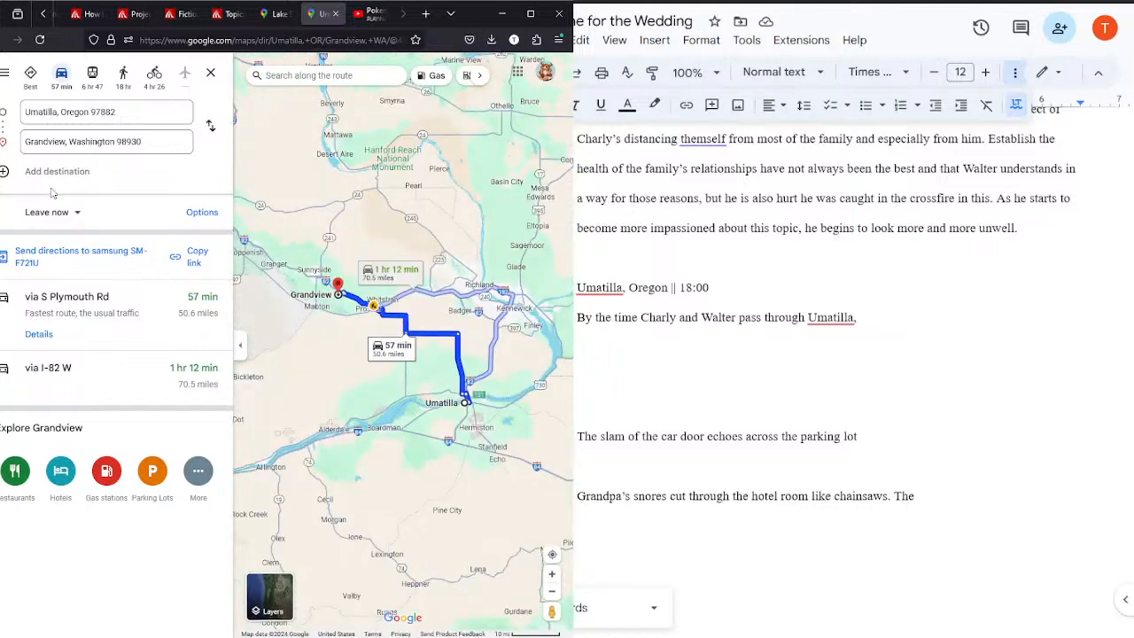
Step: Check the Lake Stevens route farther northwest and set the destination from Umatilla to Ellensburg, Washington
{"action": "left_click", "coordinate": [278, 14]}
{"action": "left_click_drag", "start_coordinate": [343, 198], "coordinate": [459, 345]}
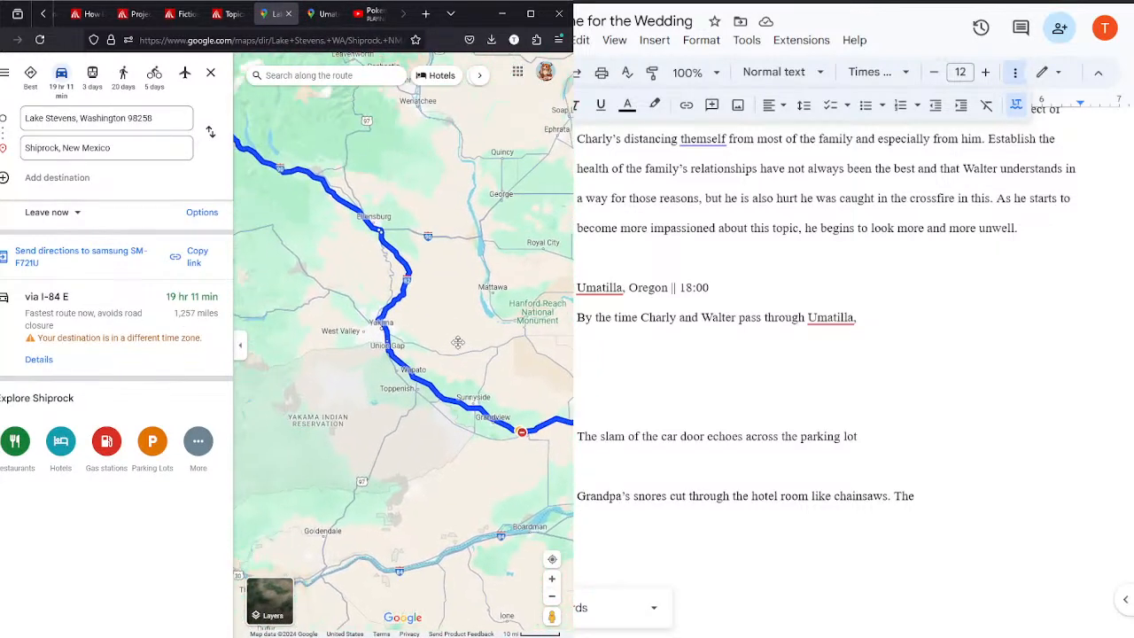
{"action": "left_click", "coordinate": [319, 14]}
{"action": "left_click", "coordinate": [154, 144]}
{"action": "type", "text": "elle"}
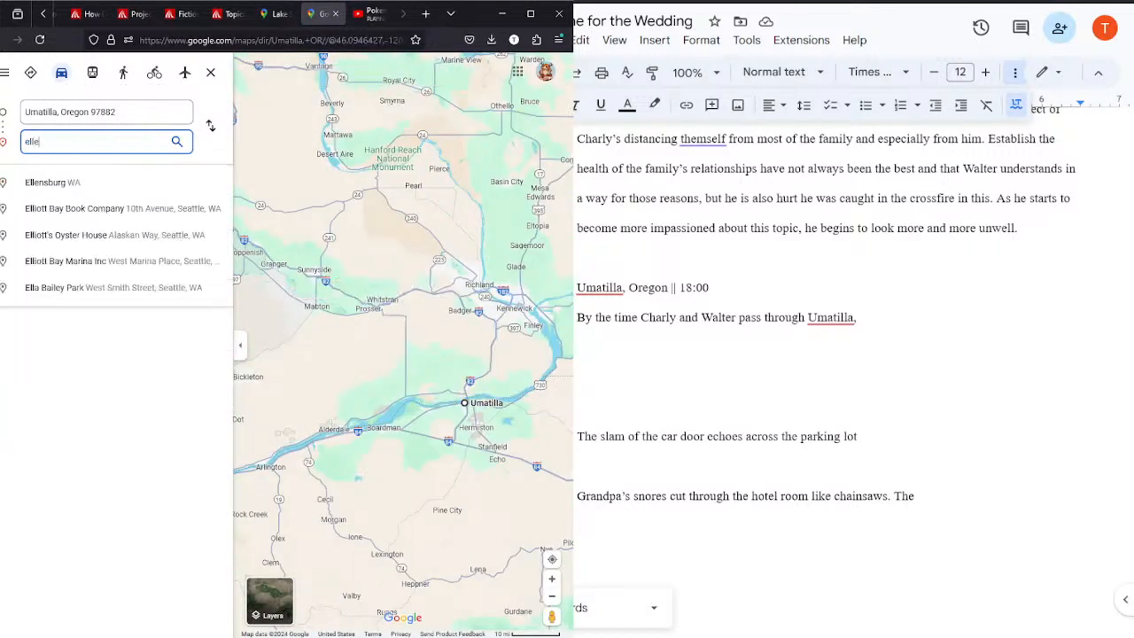
{"action": "type", "text": "ns"}
{"action": "left_click", "coordinate": [103, 186]}
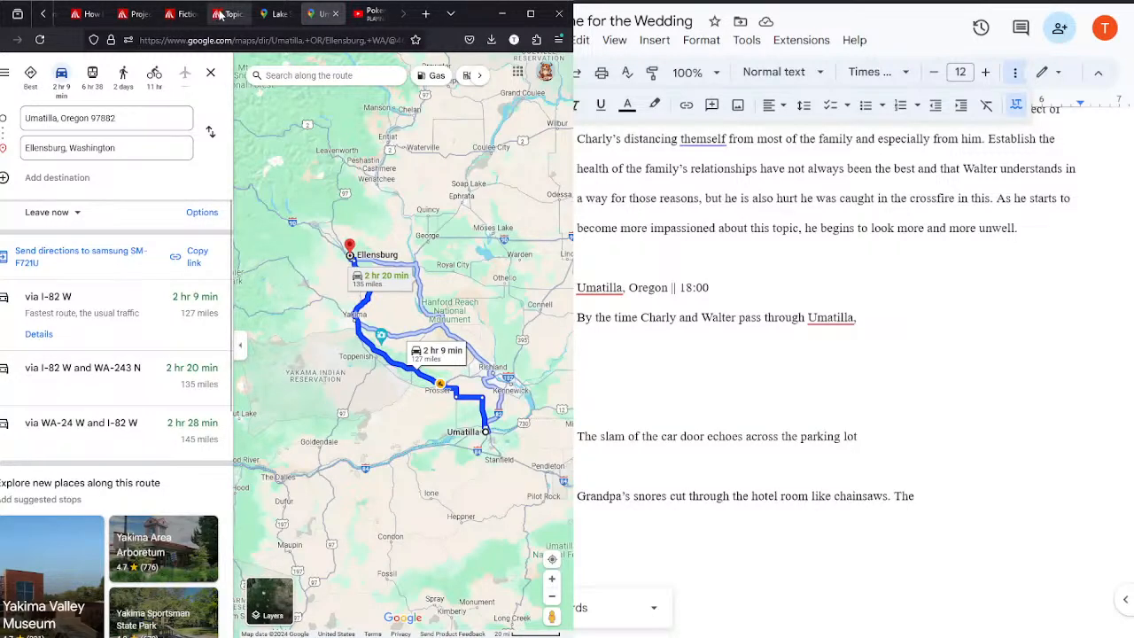
Step: Check the Lake Stevens route beyond Ellensburg, set the destination from Umatilla to Cle Elum, Washington, and inspect the area toward Seattle
{"action": "key", "text": "ctrl+shift+Tab"}
{"action": "scroll", "coordinate": [385, 274], "scroll_direction": "up", "scroll_amount": 3}
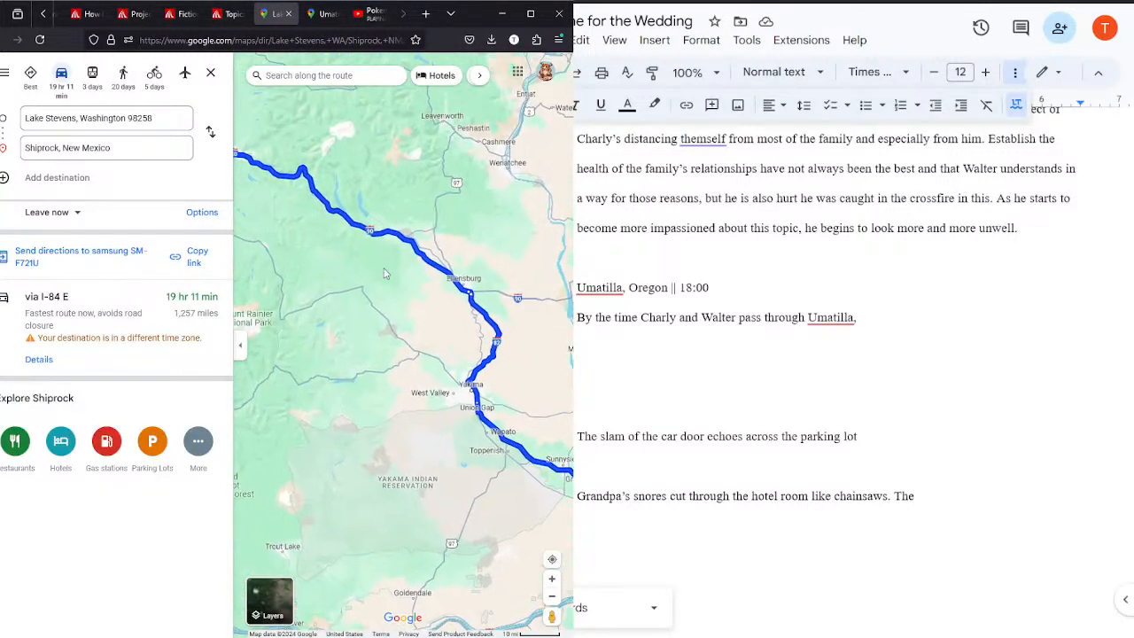
{"action": "left_click_drag", "start_coordinate": [430, 256], "coordinate": [420, 277]}
{"action": "left_click", "coordinate": [320, 19]}
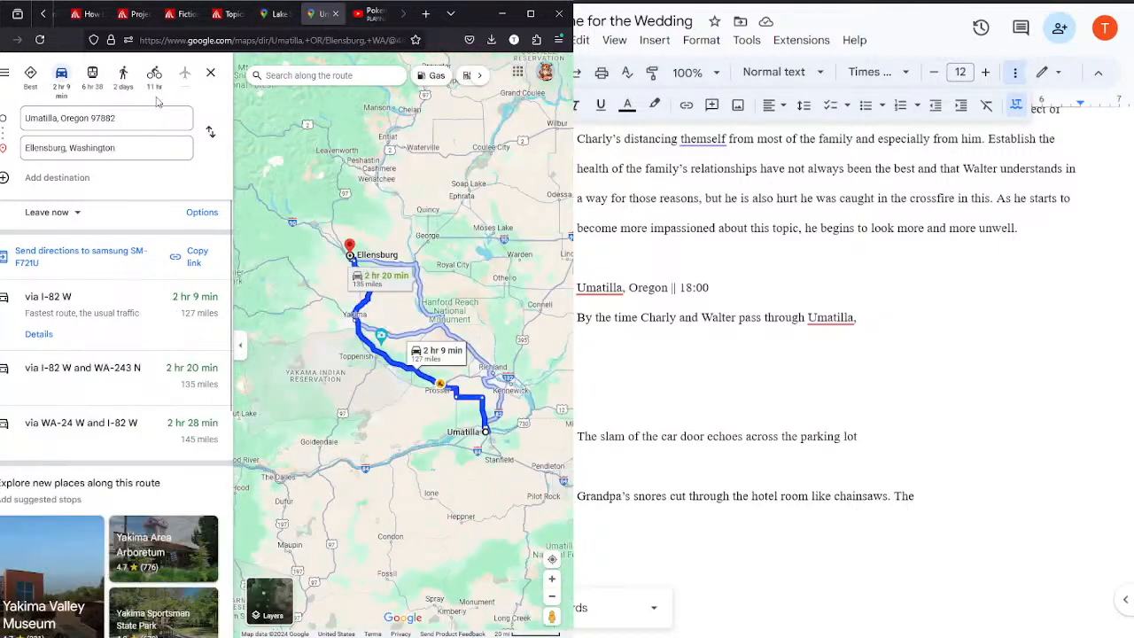
{"action": "left_click", "coordinate": [131, 147]}
{"action": "type", "text": "cle e"}
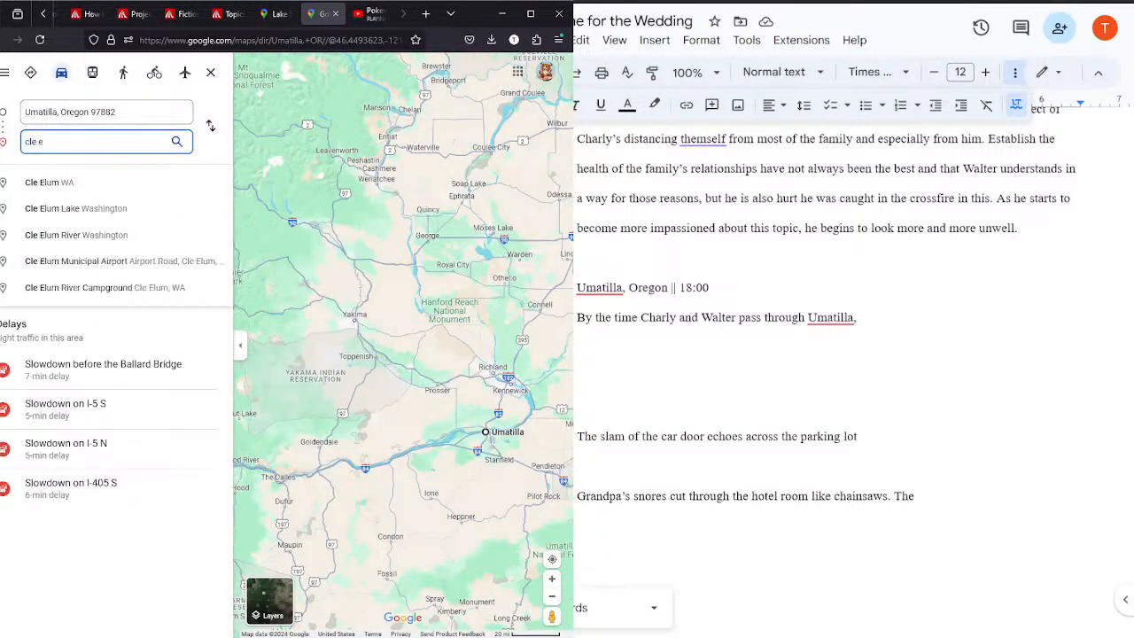
{"action": "left_click", "coordinate": [88, 180]}
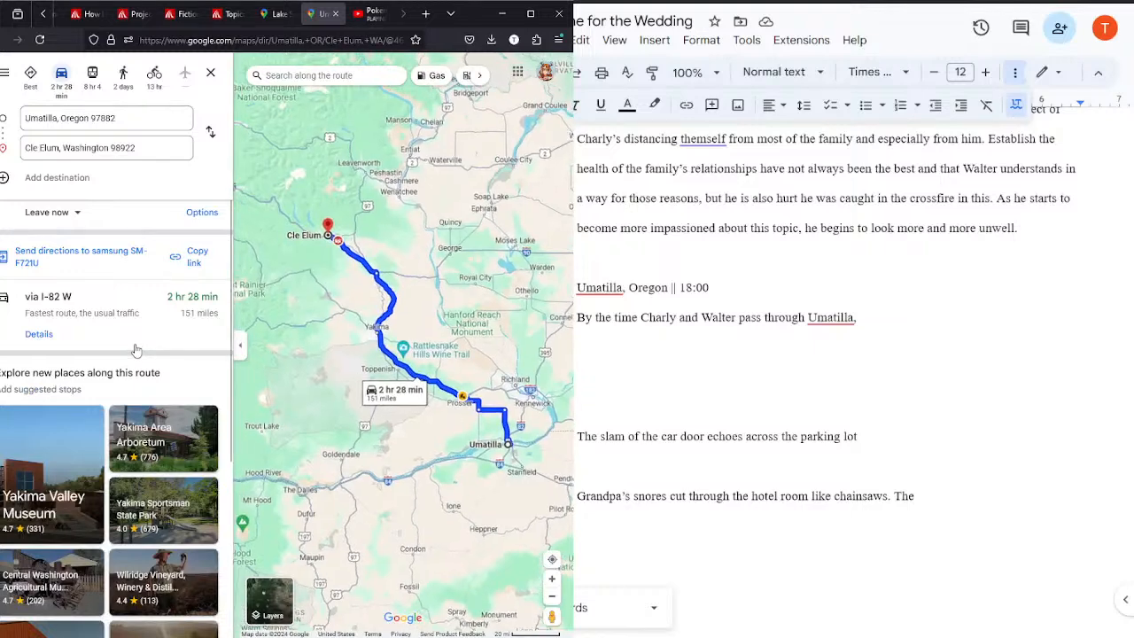
{"action": "left_click_drag", "start_coordinate": [311, 286], "coordinate": [374, 343]}
{"action": "left_click_drag", "start_coordinate": [308, 184], "coordinate": [387, 280]}
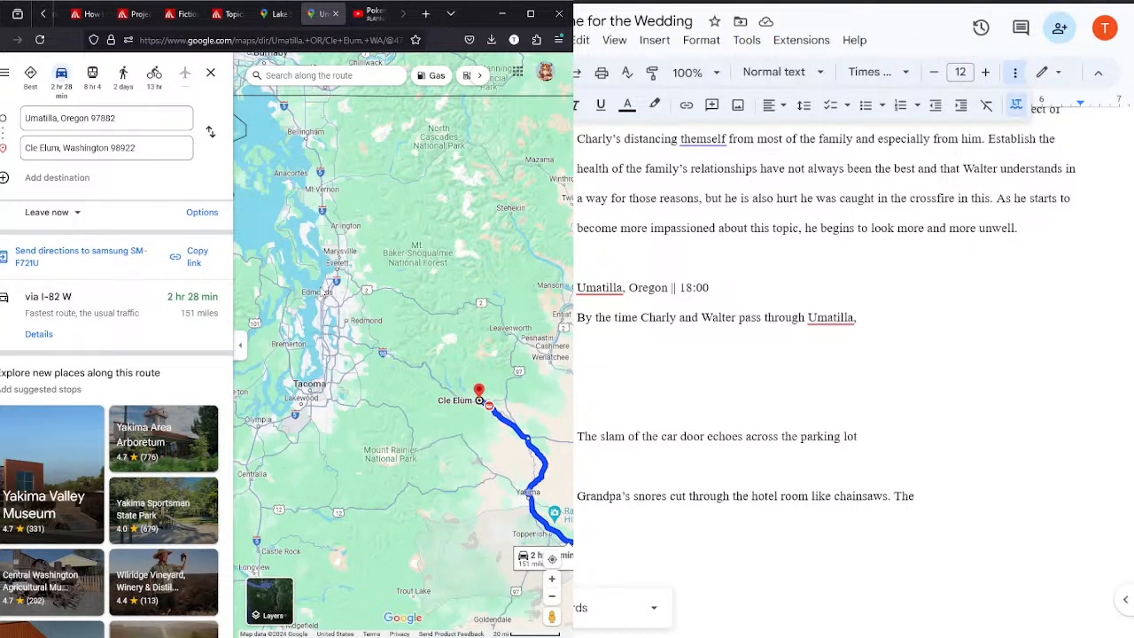
Step: Make the "Umatilla, Oregon || 18:00" heading bold and return to the end of the paragraph below it
{"action": "left_click_drag", "start_coordinate": [670, 287], "coordinate": [577, 265]}
{"action": "left_click", "coordinate": [713, 287]}
{"action": "left_click_drag", "start_coordinate": [713, 287], "coordinate": [576, 289]}
{"action": "key", "text": "ctrl+b"}
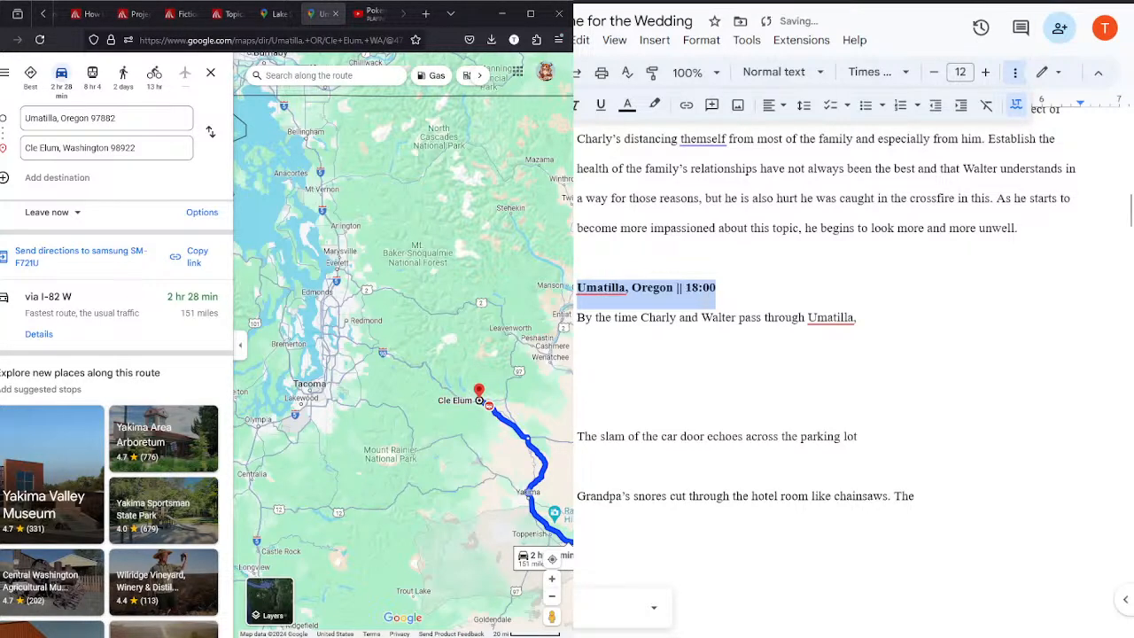
{"action": "left_click", "coordinate": [943, 321]}
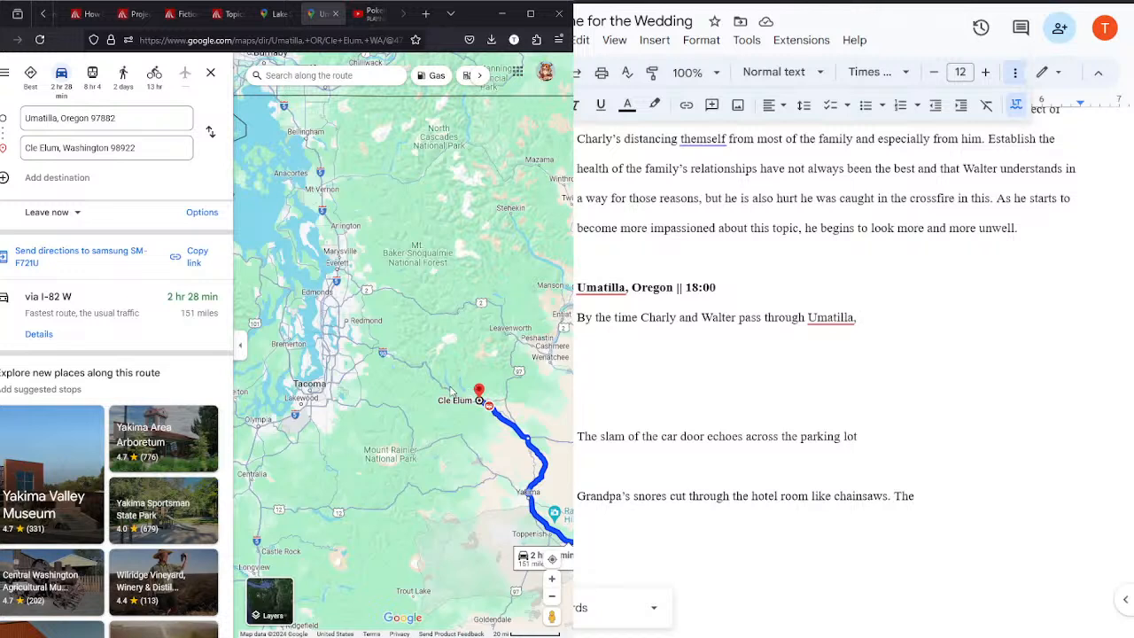
Step: Inspect the map northwest of Cle Elum, covering Seattle, Lake Stevens, North Bend and Snoqualmie Pass
{"action": "left_click_drag", "start_coordinate": [405, 329], "coordinate": [408, 318]}
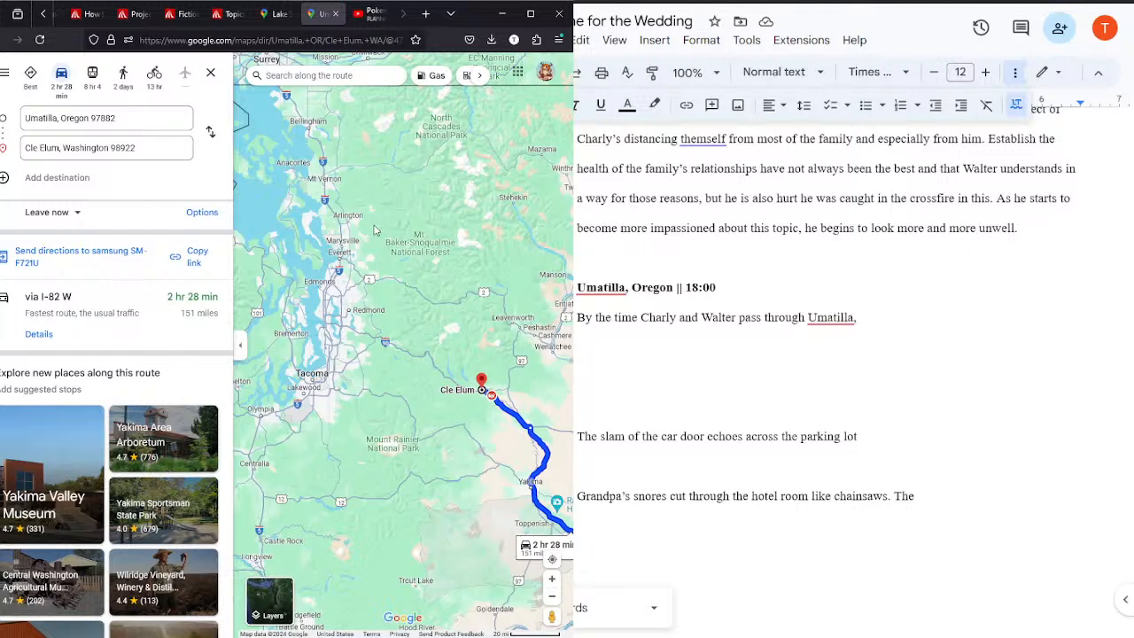
{"action": "scroll", "coordinate": [372, 227], "scroll_direction": "up", "scroll_amount": 2}
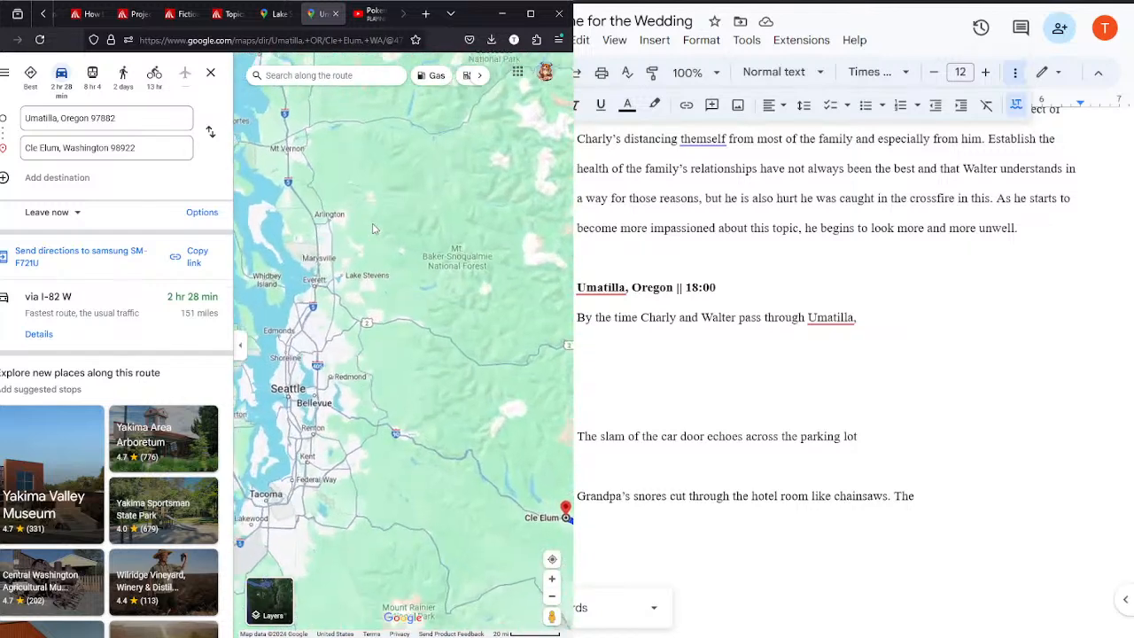
{"action": "left_click_drag", "start_coordinate": [365, 334], "coordinate": [337, 195]}
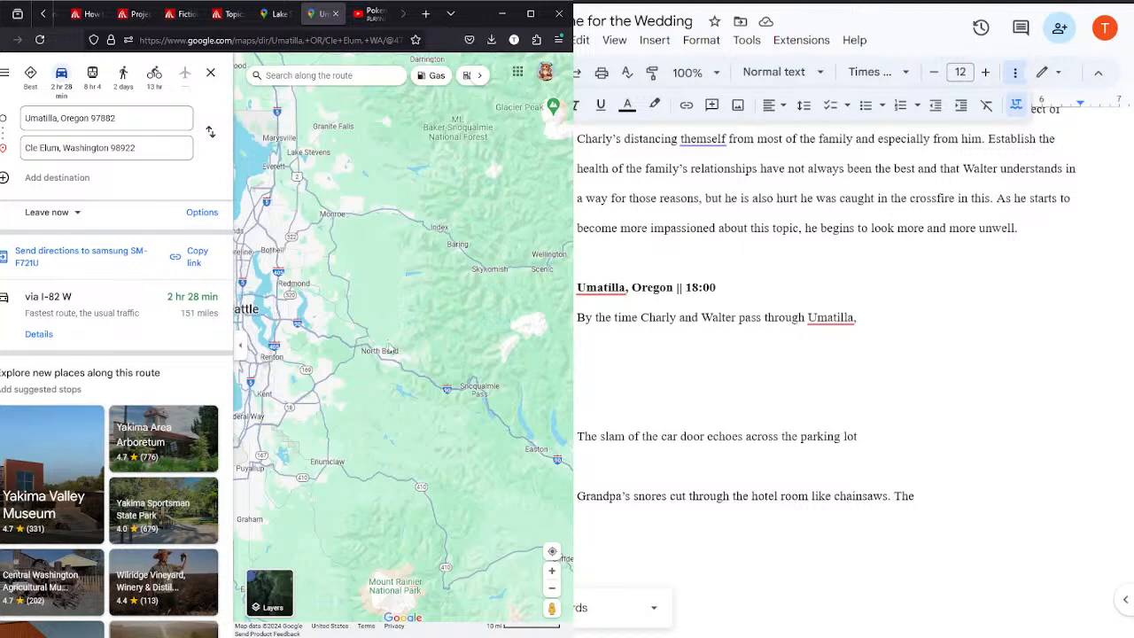
{"action": "left_click_drag", "start_coordinate": [392, 354], "coordinate": [359, 303]}
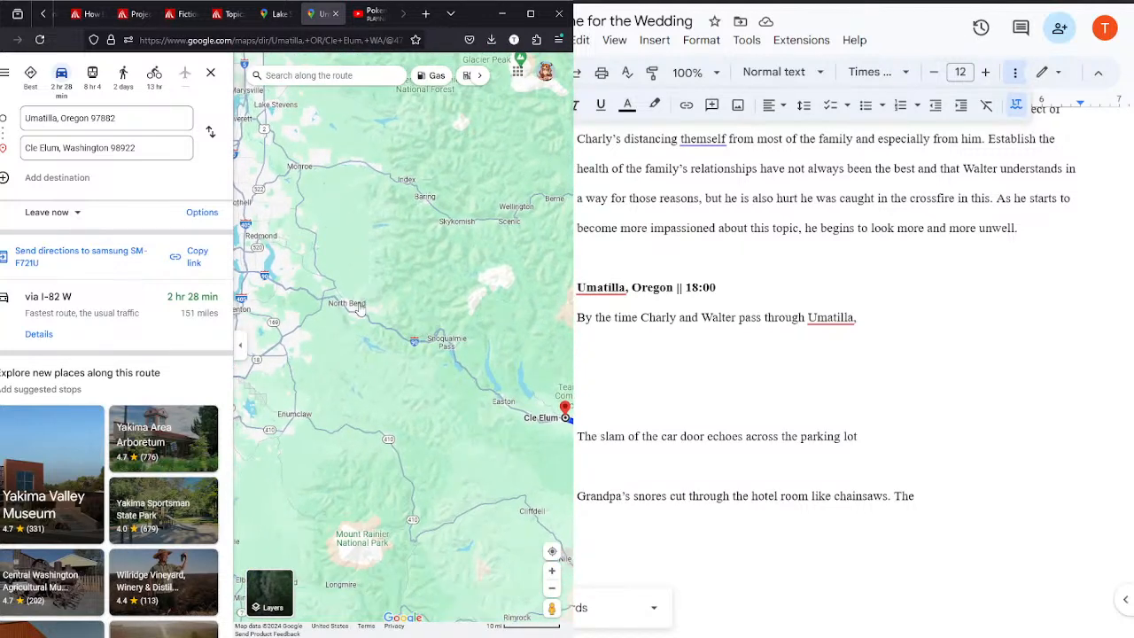
Step: Switch to the Pokemon Jazz video on YouTube, examine the full track list in its description, and return to the Umatilla directions
{"action": "left_click", "coordinate": [281, 15]}
{"action": "left_click", "coordinate": [367, 18]}
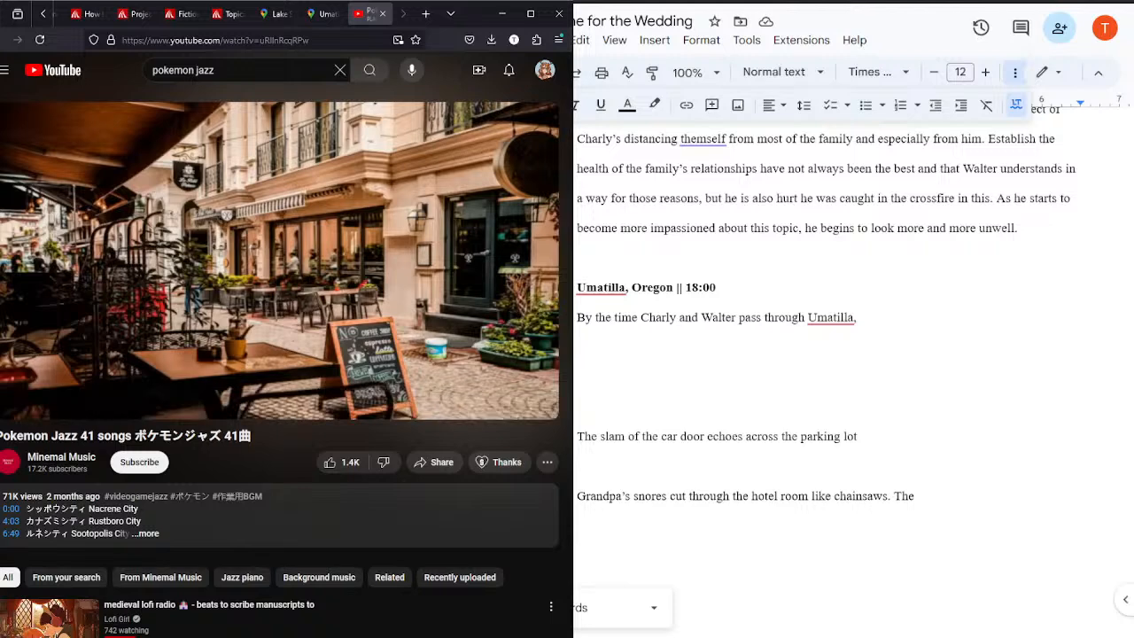
{"action": "left_click", "coordinate": [146, 533]}
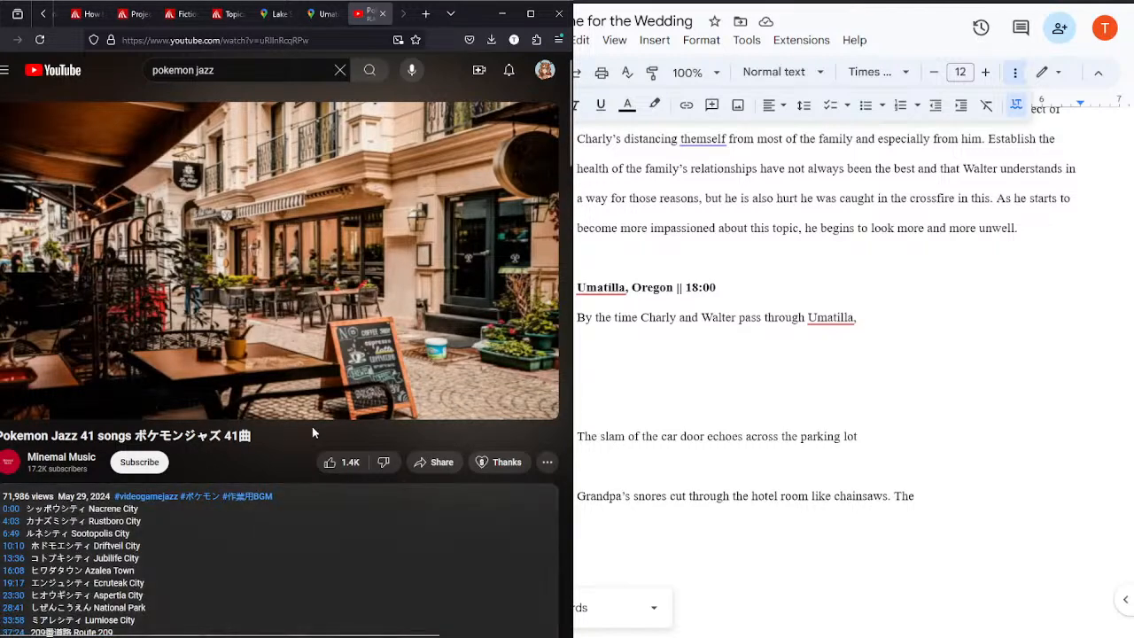
{"action": "scroll", "coordinate": [315, 556], "scroll_direction": "down", "scroll_amount": 3}
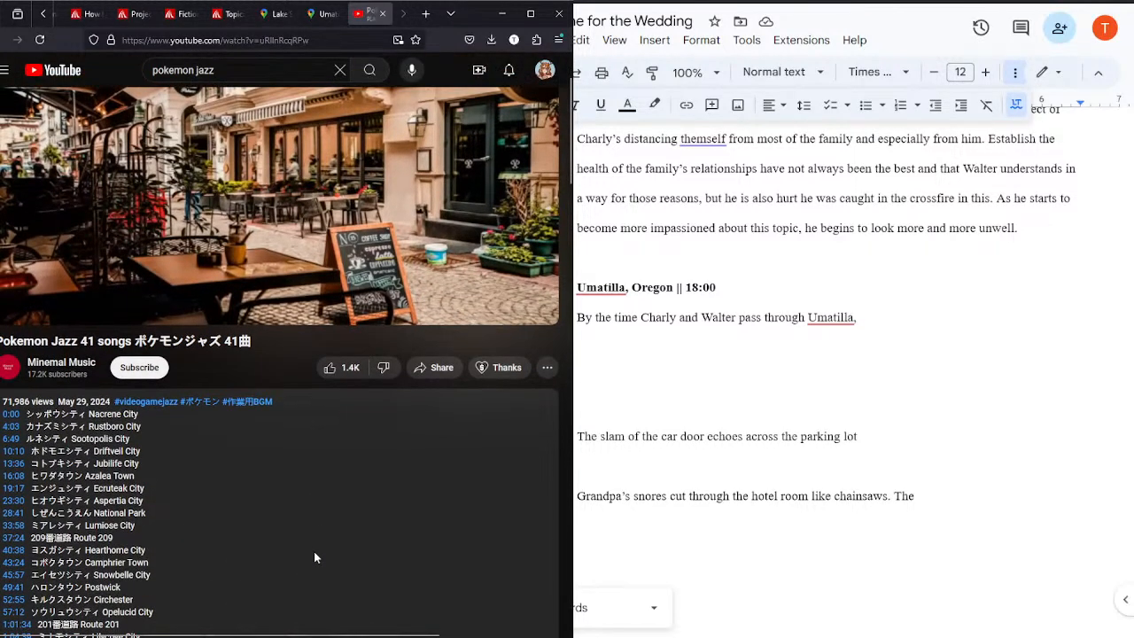
{"action": "scroll", "coordinate": [314, 556], "scroll_direction": "down", "scroll_amount": 1}
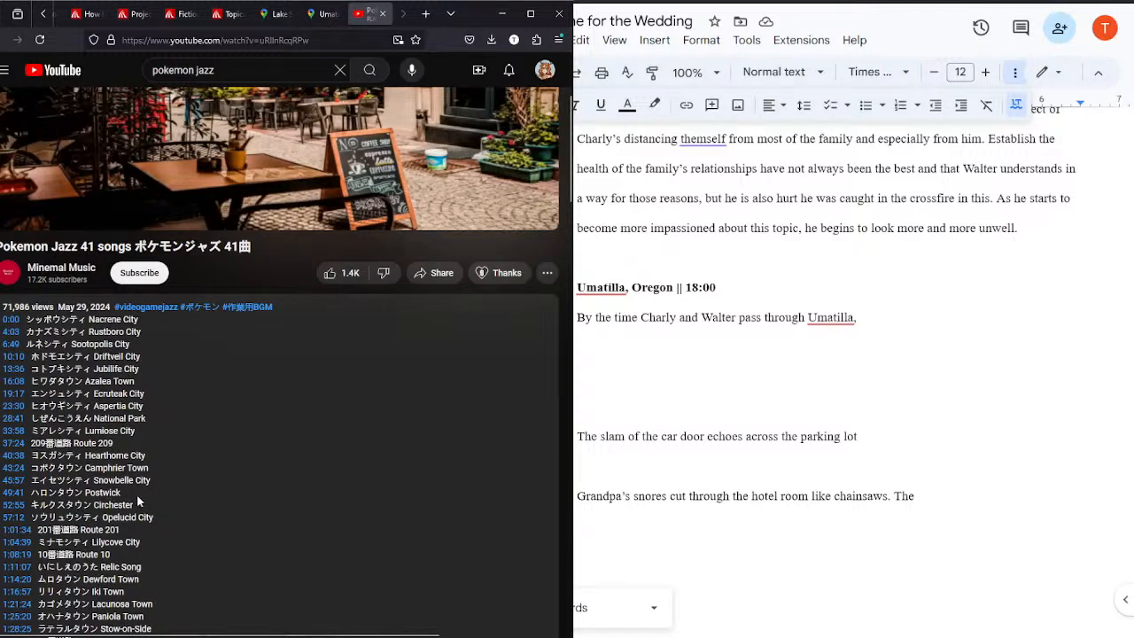
{"action": "scroll", "coordinate": [138, 501], "scroll_direction": "down", "scroll_amount": 3}
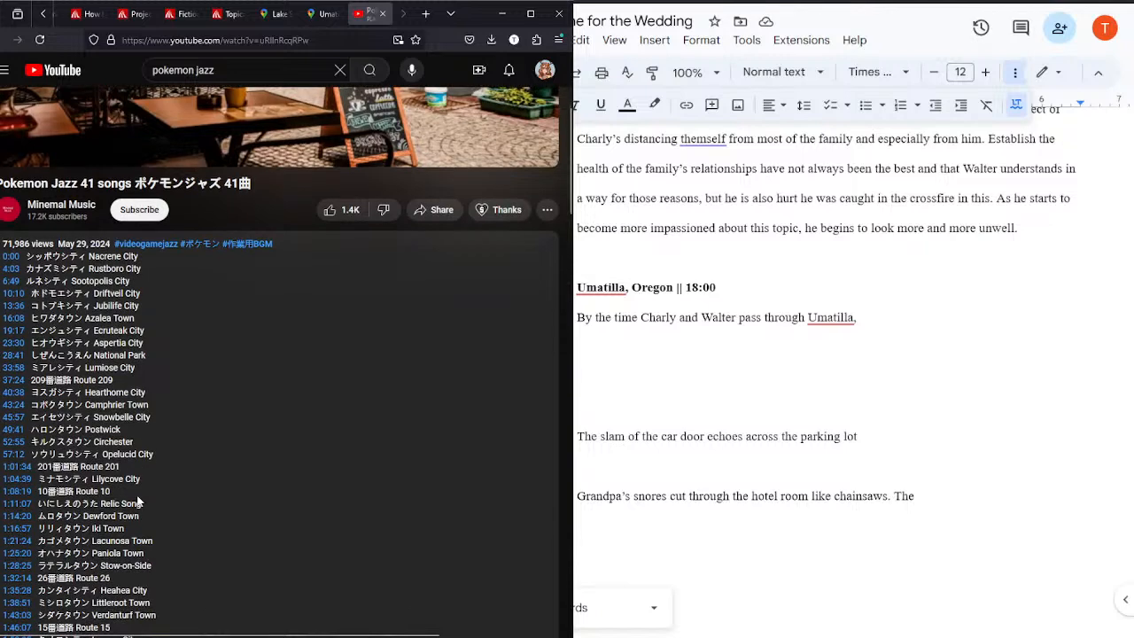
{"action": "scroll", "coordinate": [137, 502], "scroll_direction": "down", "scroll_amount": 1}
{"action": "scroll", "coordinate": [139, 496], "scroll_direction": "down", "scroll_amount": 2}
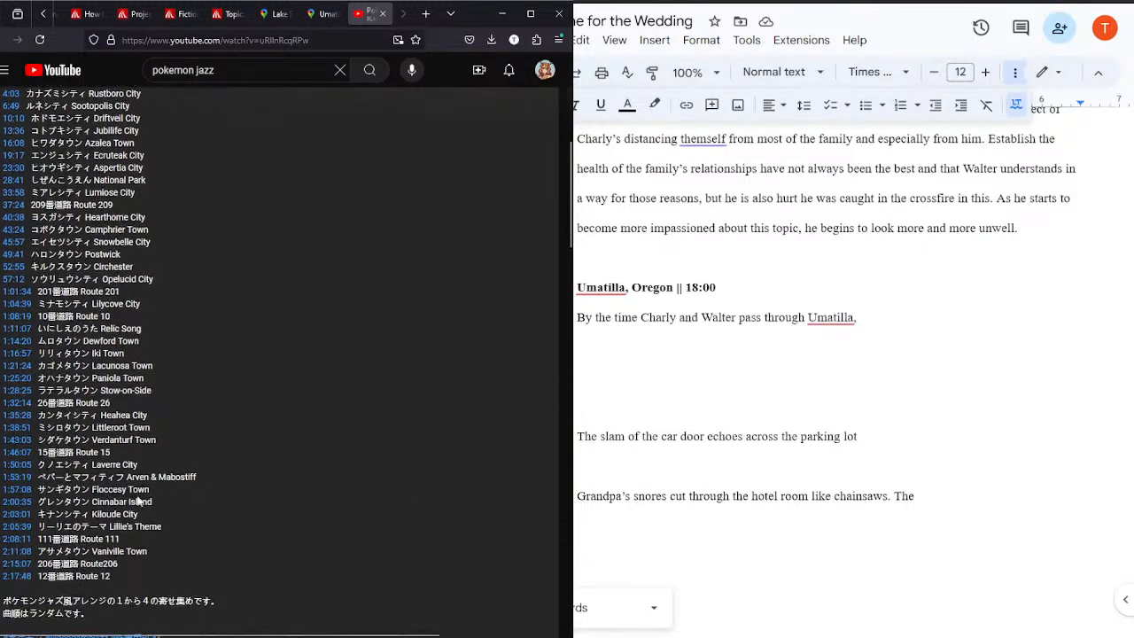
{"action": "scroll", "coordinate": [138, 496], "scroll_direction": "up", "scroll_amount": 1}
{"action": "scroll", "coordinate": [138, 496], "scroll_direction": "up", "scroll_amount": 3}
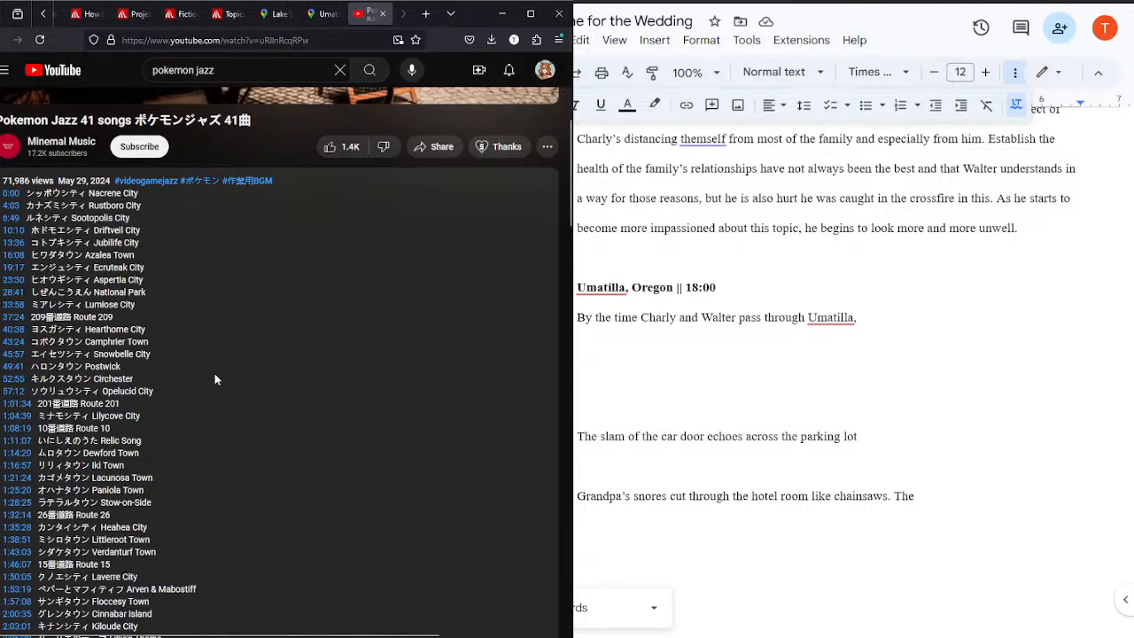
{"action": "scroll", "coordinate": [215, 372], "scroll_direction": "up", "scroll_amount": 3}
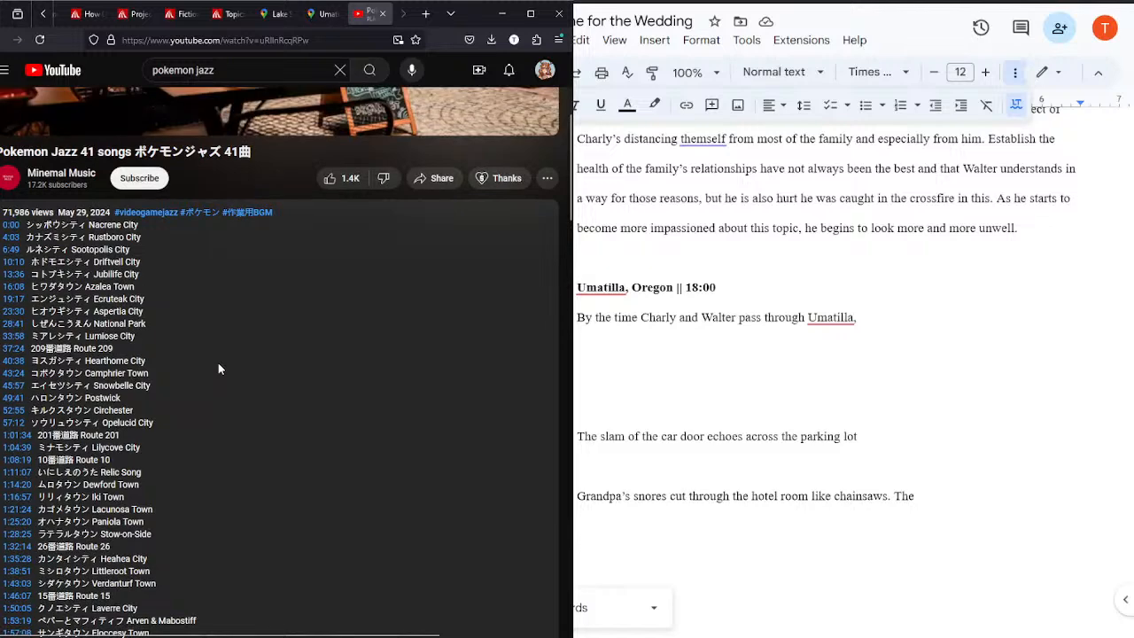
{"action": "scroll", "coordinate": [218, 362], "scroll_direction": "up", "scroll_amount": 5}
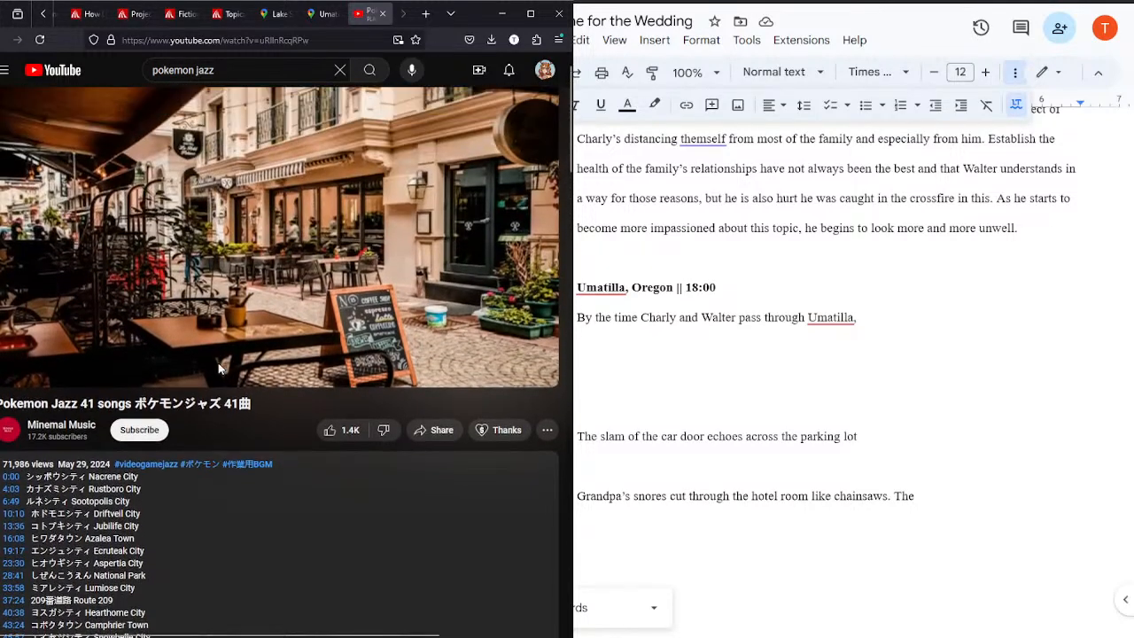
{"action": "left_click", "coordinate": [321, 14]}
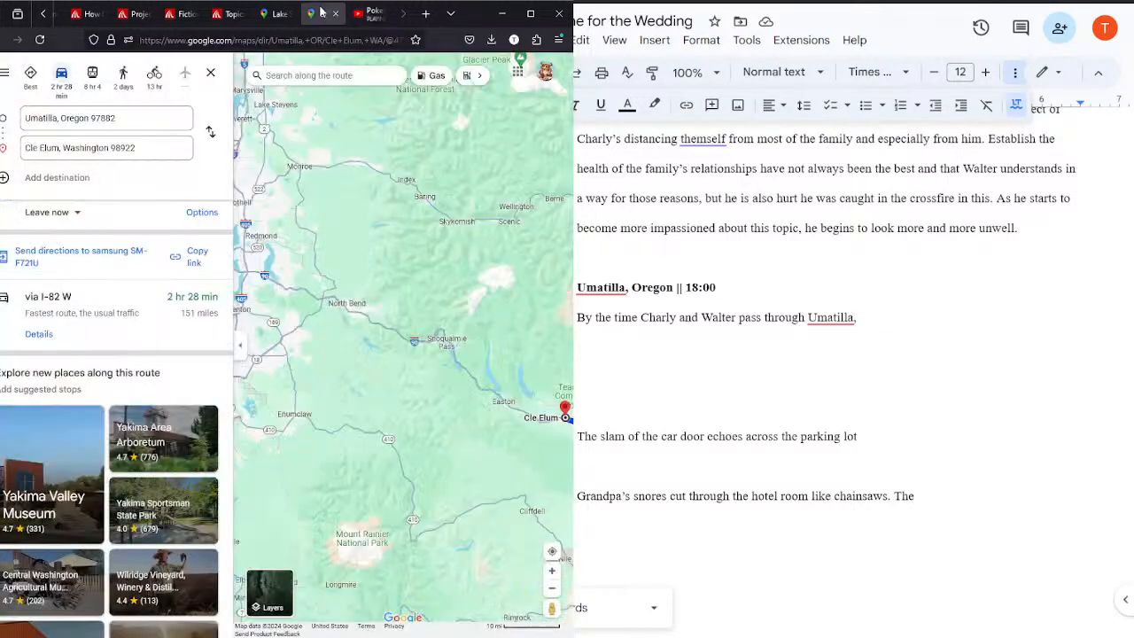
Step: Add the heading "Cle Elum, Washington || 20:45" below the unfinished Umatilla paragraph, leaving a blank line between them
{"action": "left_click", "coordinate": [867, 319]}
{"action": "key", "text": "Return"}
{"action": "key", "text": "Return"}
{"action": "type", "text": "Cle Ellum"}
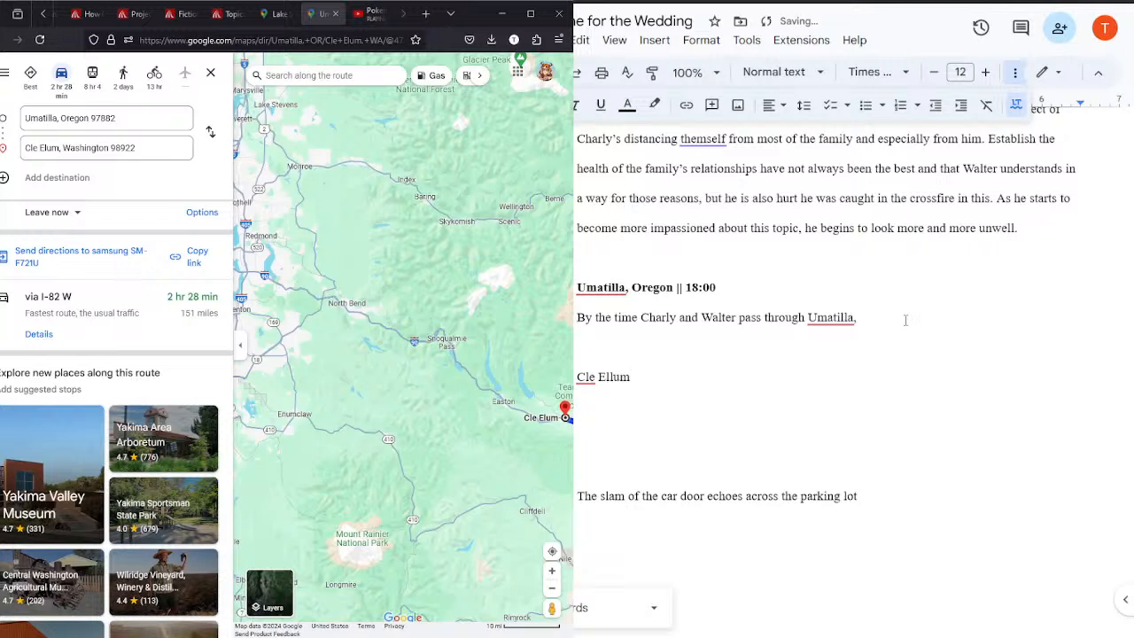
{"action": "type", "text": ", Washington"}
{"action": "left_click", "coordinate": [618, 376]}
{"action": "key", "text": "BackSpace"}
{"action": "left_click", "coordinate": [712, 381]}
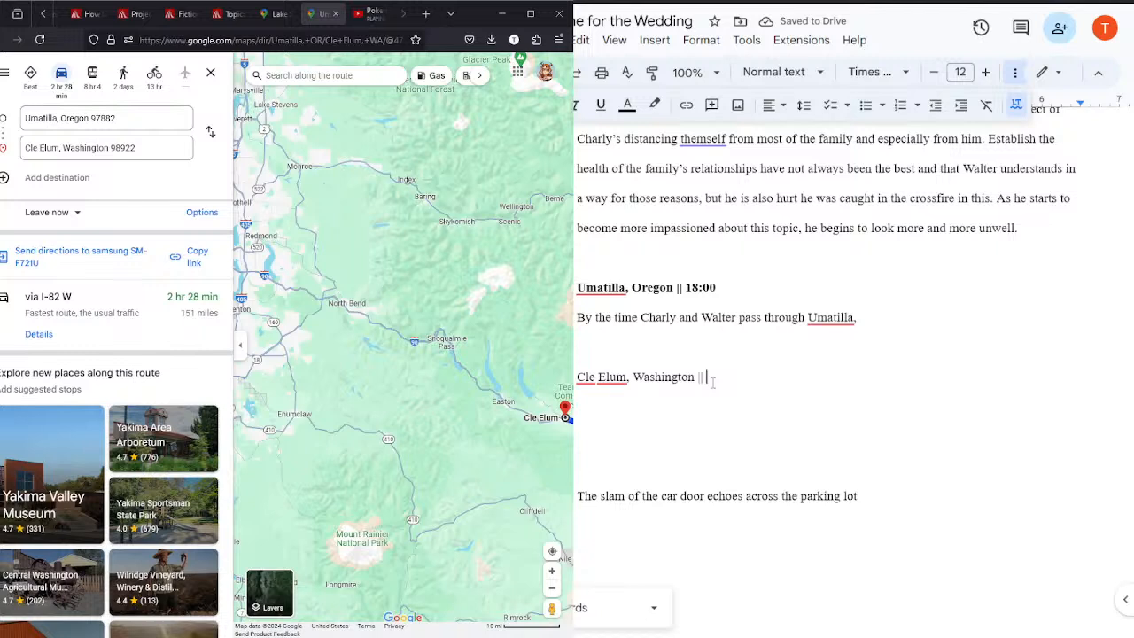
{"action": "type", "text": "|| 20:45"}
Step: Start a paragraph with "Charly and Walter" under the Cle Elum heading and make that heading bold
{"action": "key", "text": "Return"}
{"action": "type", "text": "Charly and Walter"}
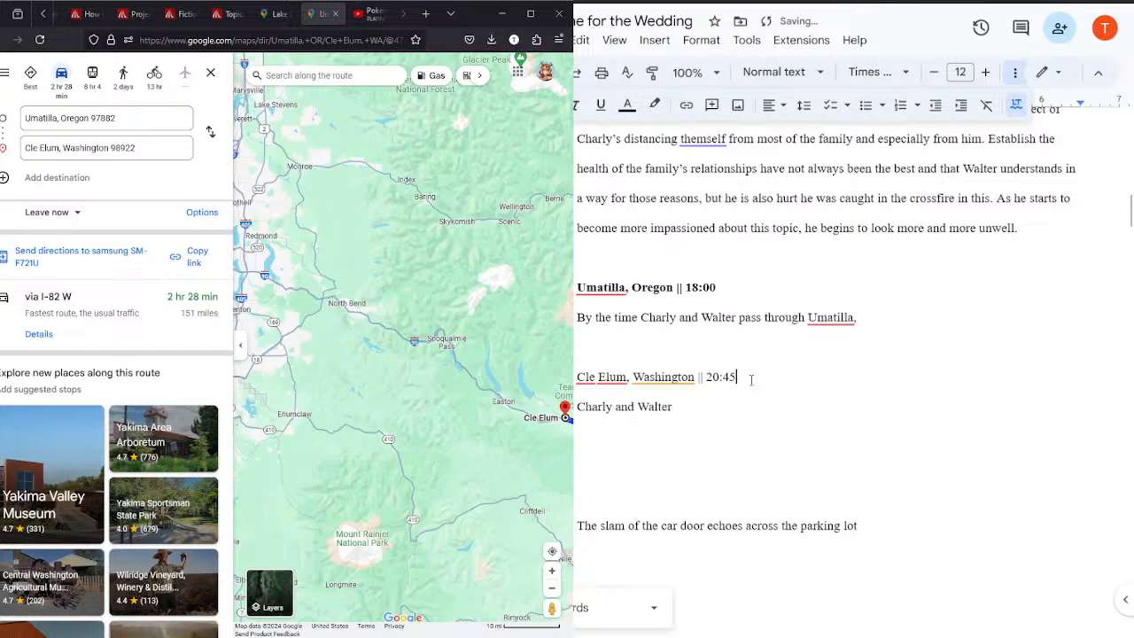
{"action": "left_click_drag", "start_coordinate": [737, 378], "coordinate": [576, 378]}
{"action": "key", "text": "ctrl+b"}
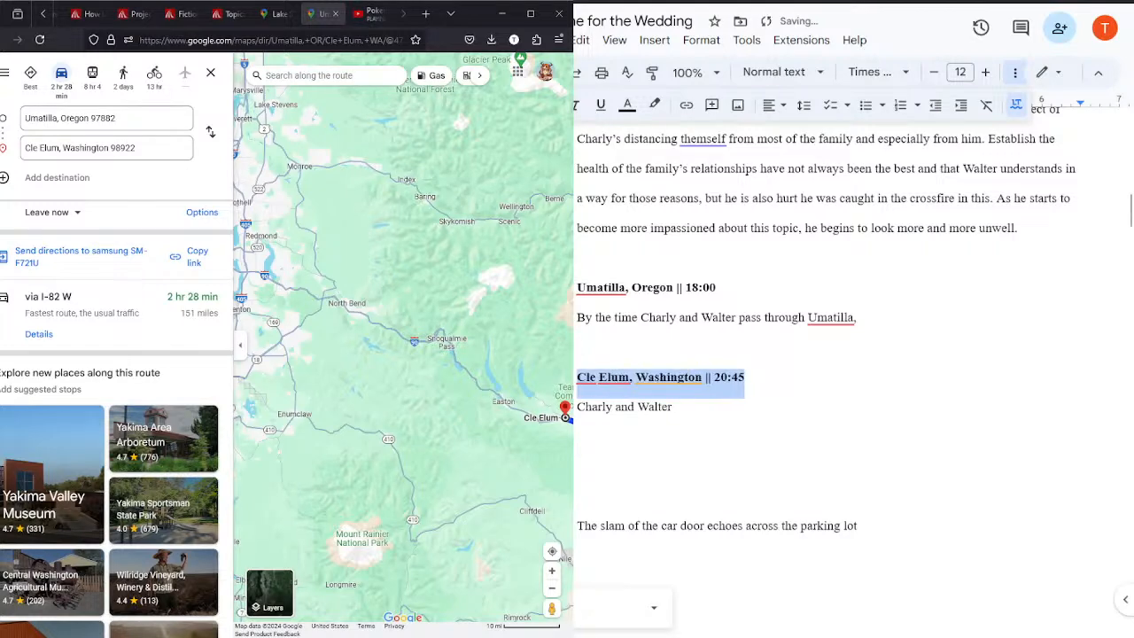
Step: Complete the Cle Elum paragraph as "Charly and Walter arrive in Cle Elum and stop for the night." and add two line breaks after it
{"action": "left_click_drag", "start_coordinate": [1129, 213], "coordinate": [1103, 220]}
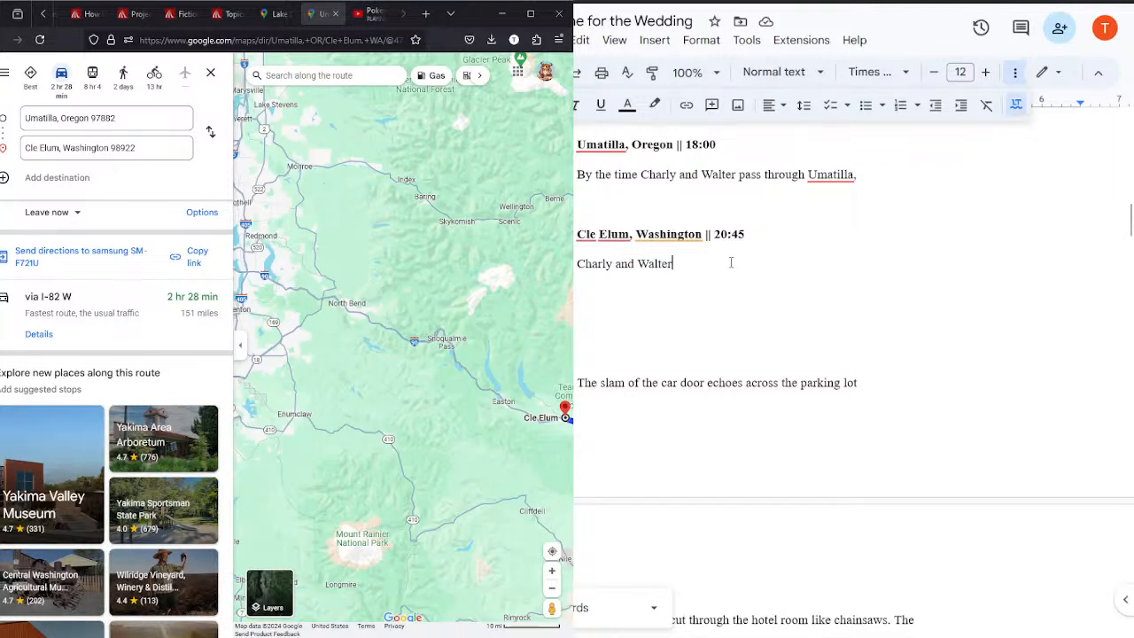
{"action": "type", "text": "arrv"}
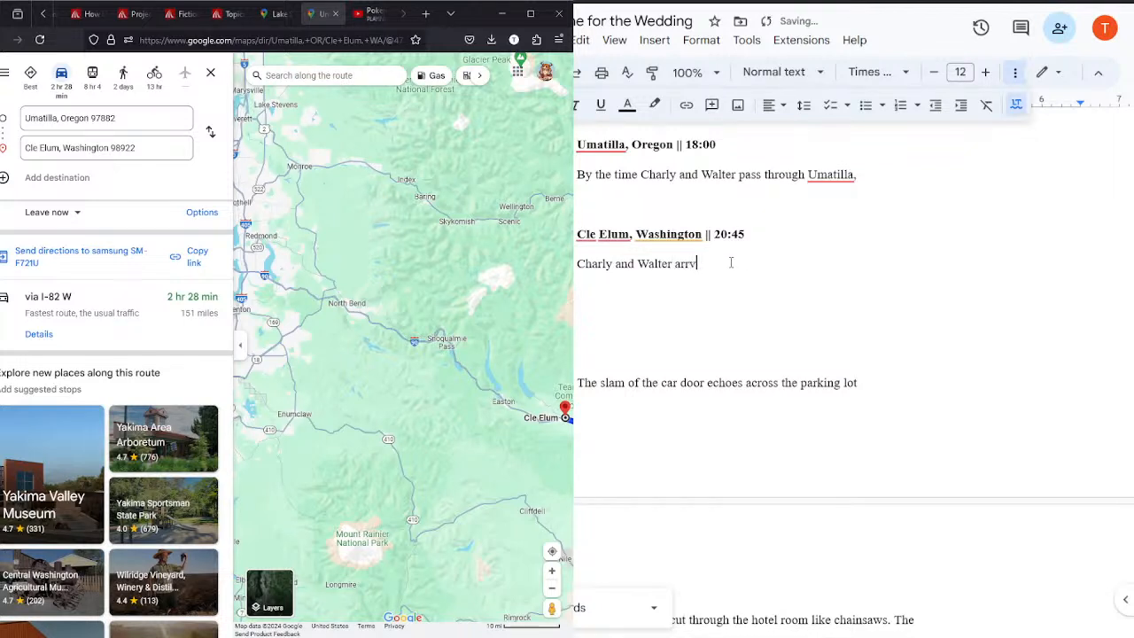
{"action": "key", "text": "BackSpace"}
{"action": "type", "text": "ive in Cle Elum and "}
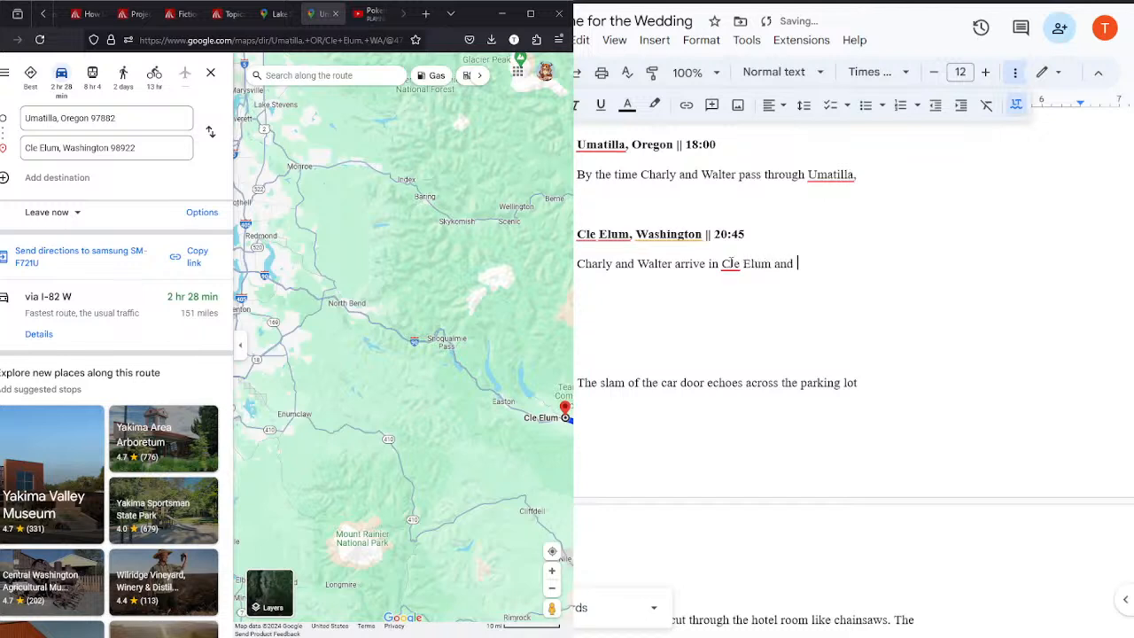
{"action": "type", "text": "stop for the night."}
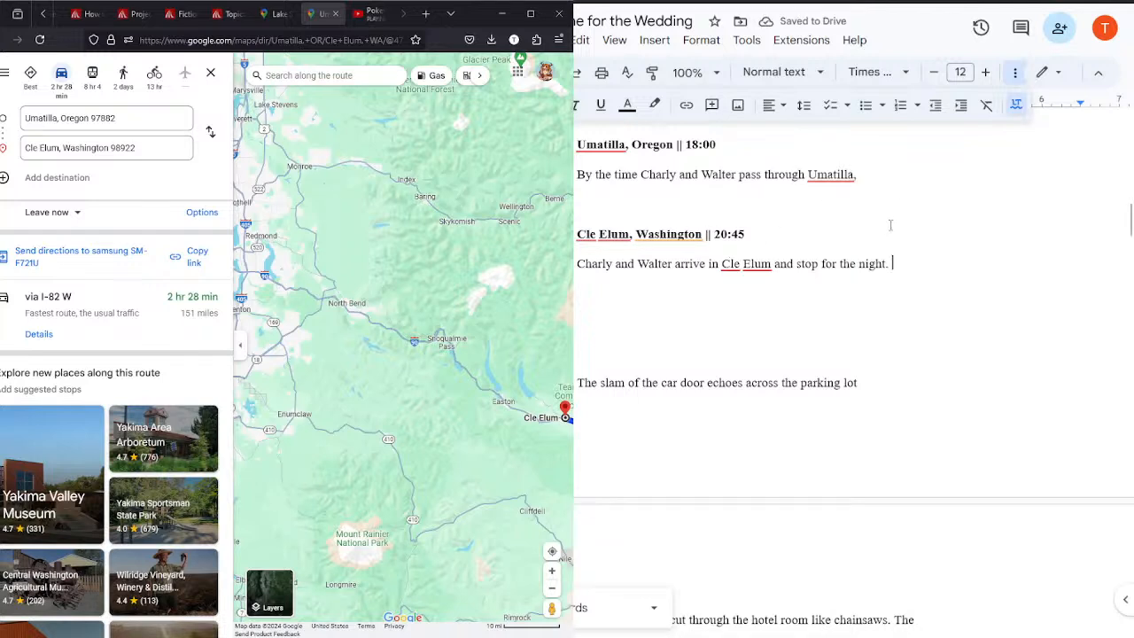
{"action": "key", "text": "Return"}
{"action": "key", "text": "Return"}
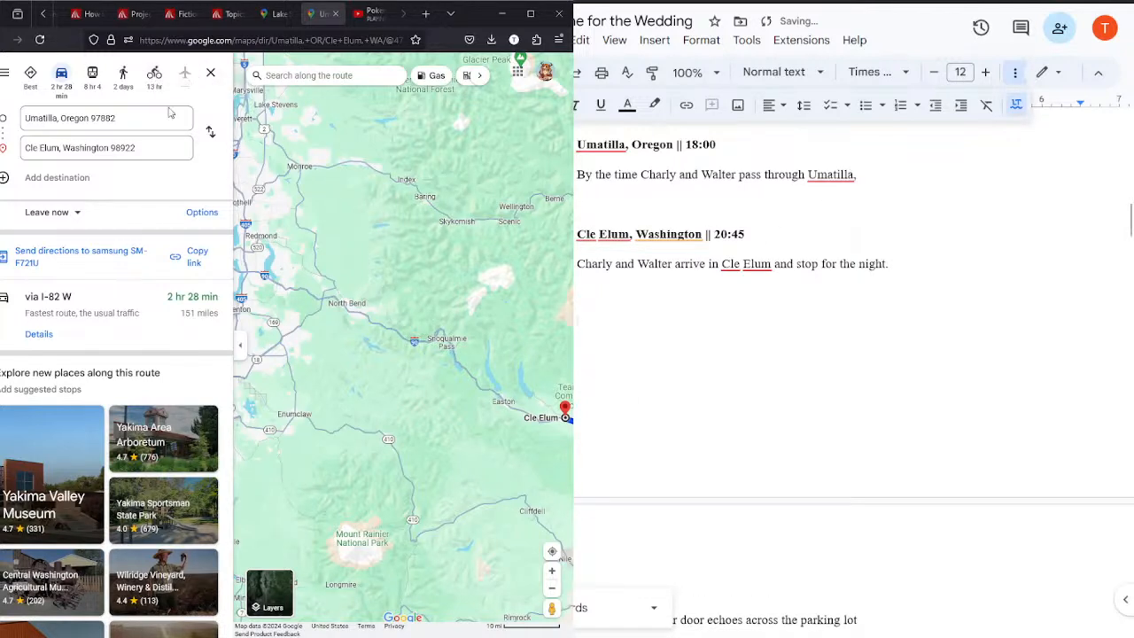
Step: Reverse the directions to start from Cle Elum, set the destination to Lake Stevens, Washington, and inspect the route
{"action": "left_click", "coordinate": [209, 130]}
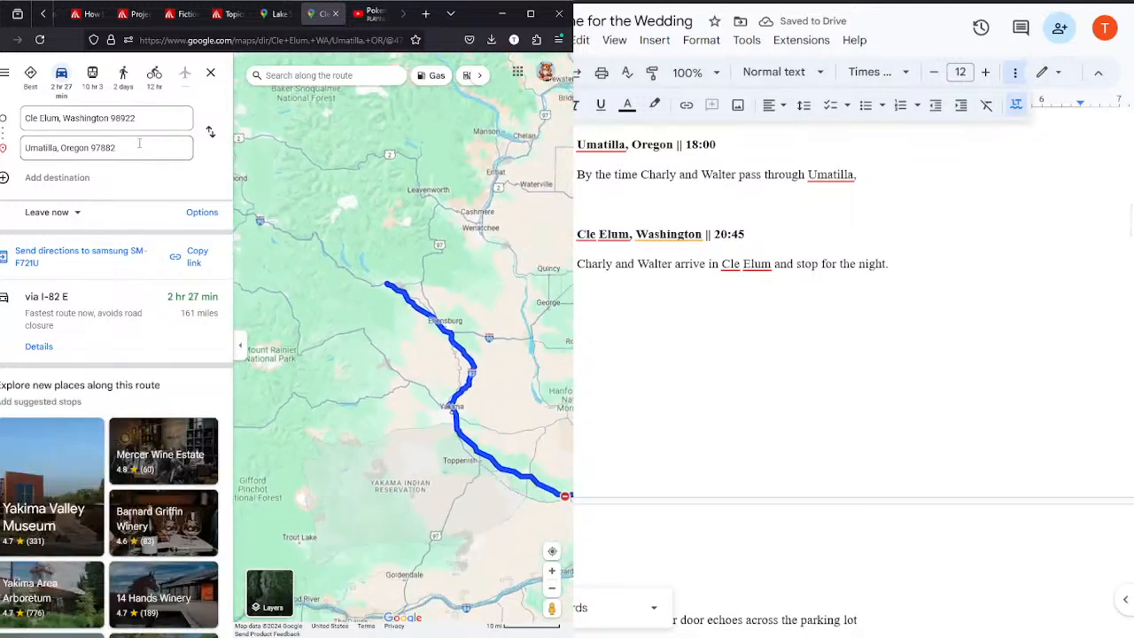
{"action": "left_click", "coordinate": [82, 151]}
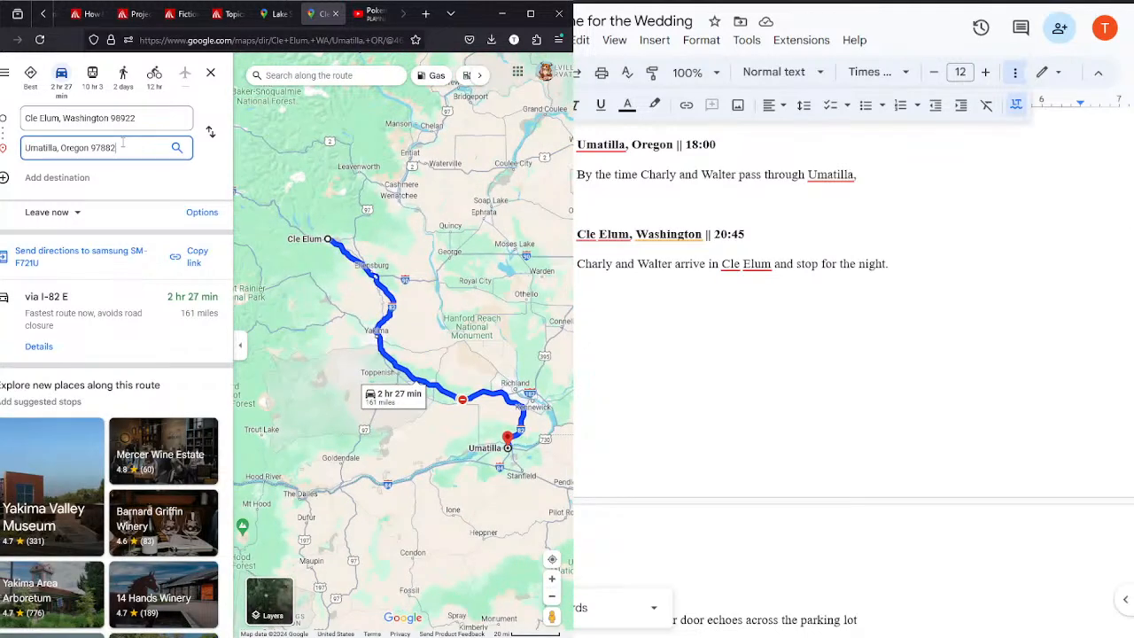
{"action": "triple_click", "coordinate": [123, 142]}
{"action": "type", "text": "lake"}
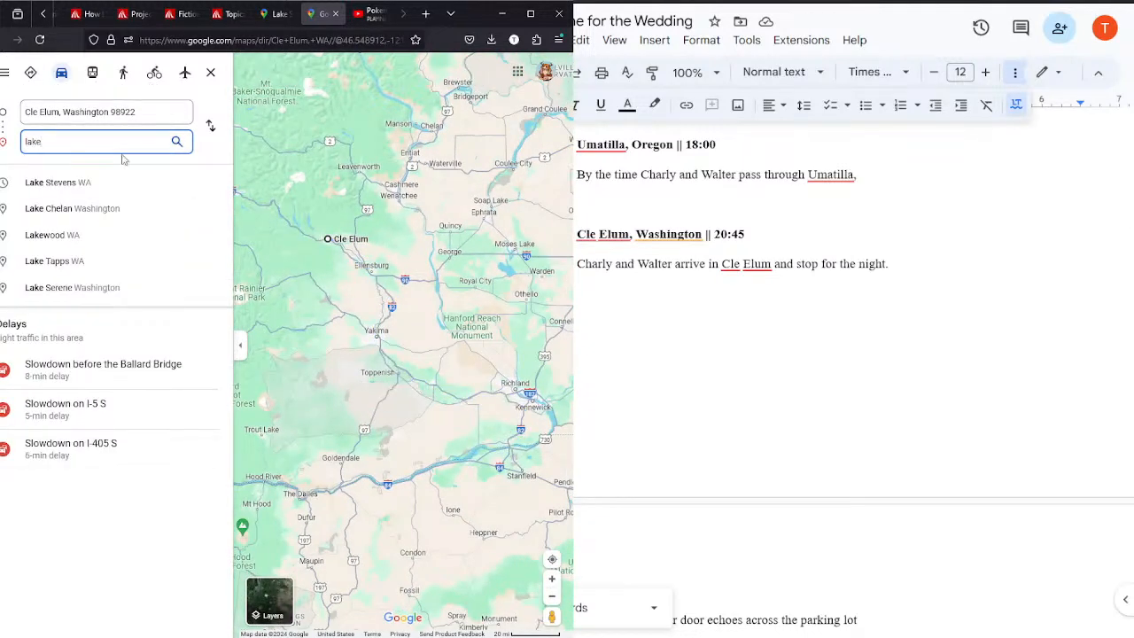
{"action": "left_click", "coordinate": [115, 186]}
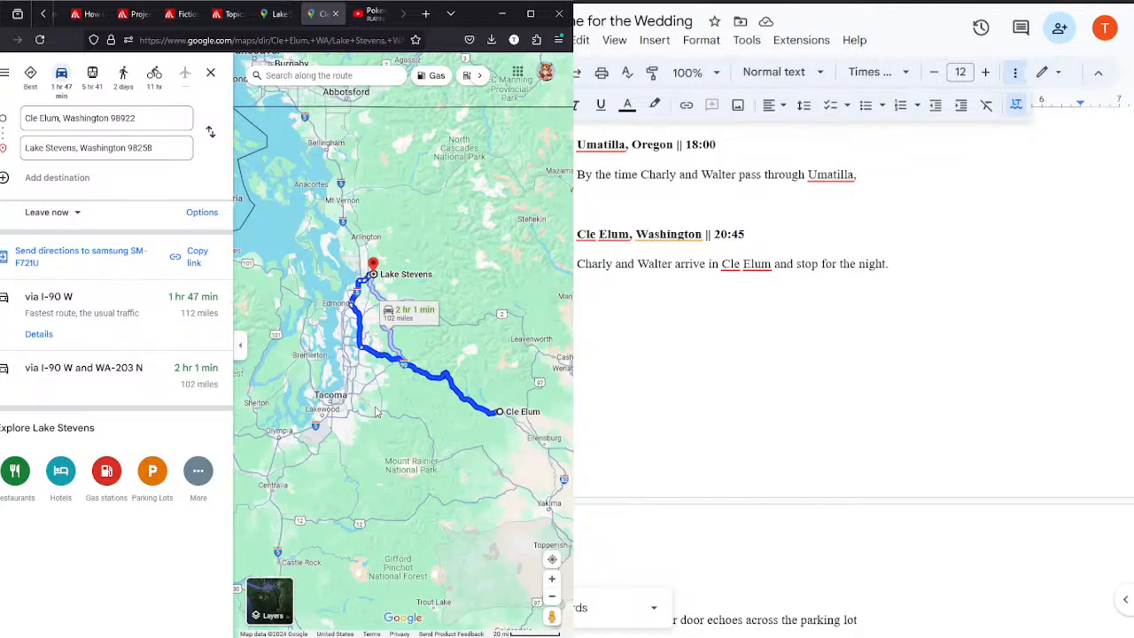
{"action": "left_click_drag", "start_coordinate": [376, 412], "coordinate": [299, 368]}
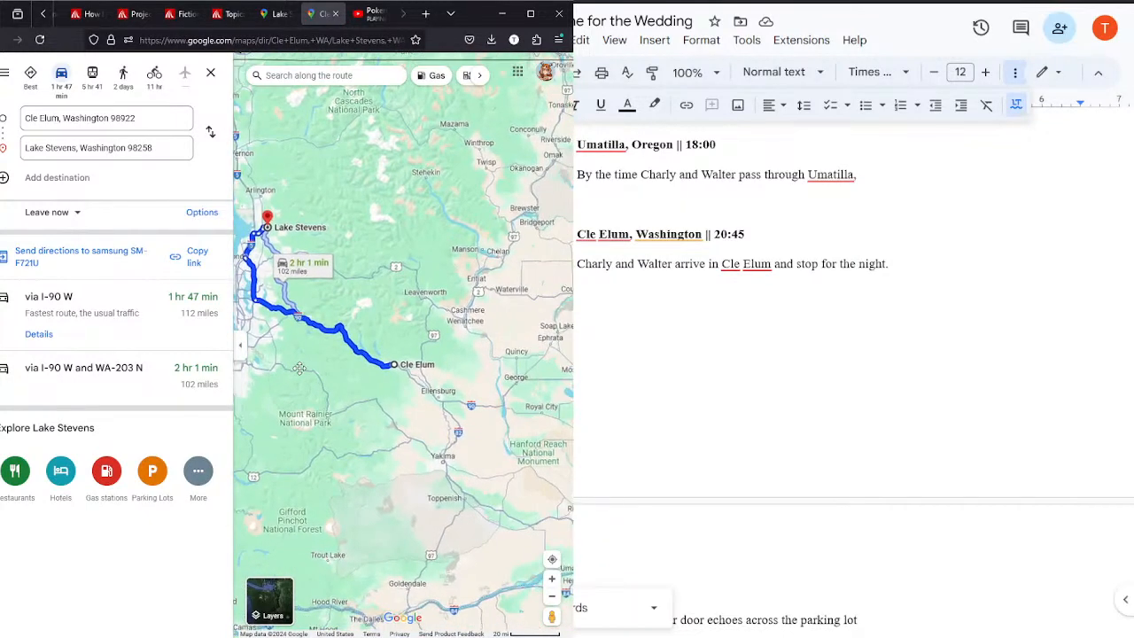
Step: Set the starting point of the Lake Stevens directions to Ellensburg, Washington, and inspect the area southeast of it
{"action": "left_click", "coordinate": [152, 129]}
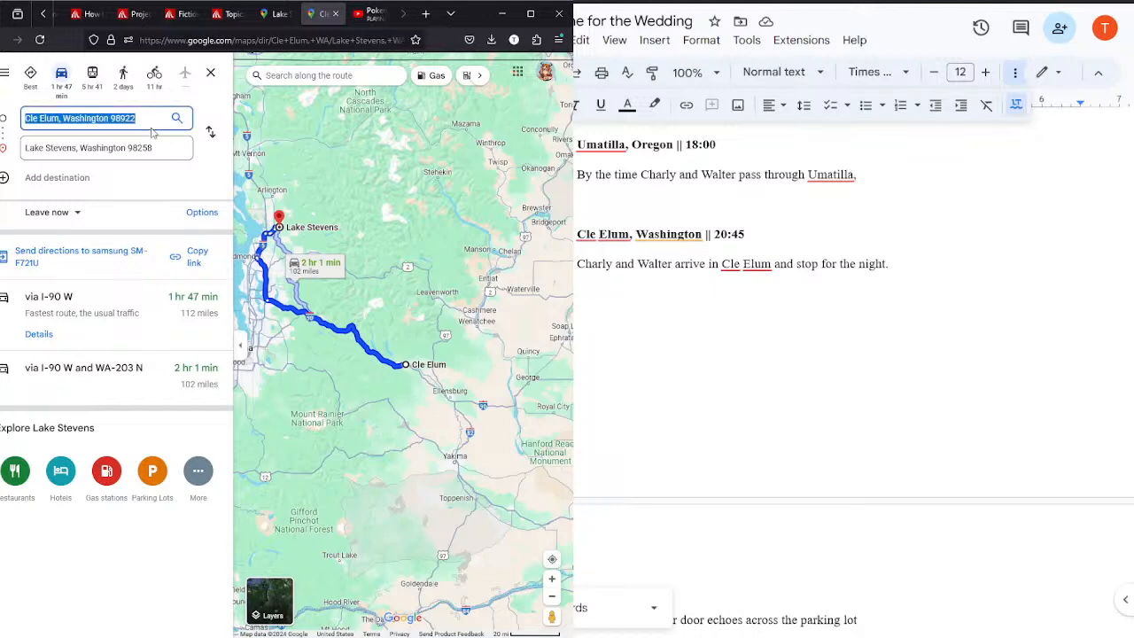
{"action": "type", "text": "ellens"}
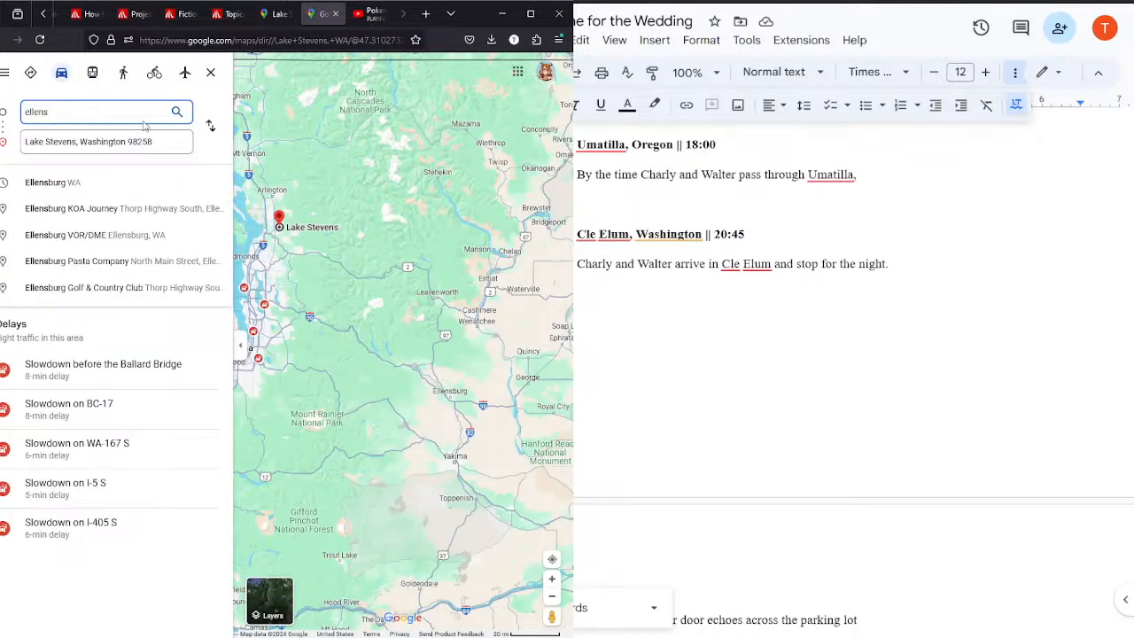
{"action": "left_click", "coordinate": [110, 186]}
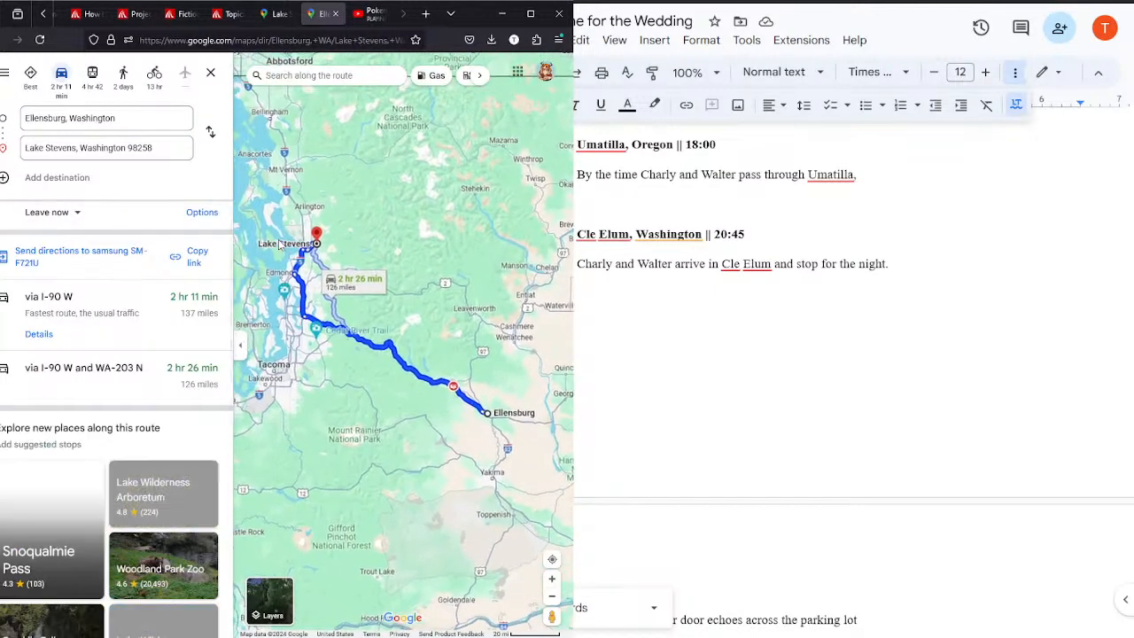
{"action": "left_click_drag", "start_coordinate": [436, 446], "coordinate": [286, 345]}
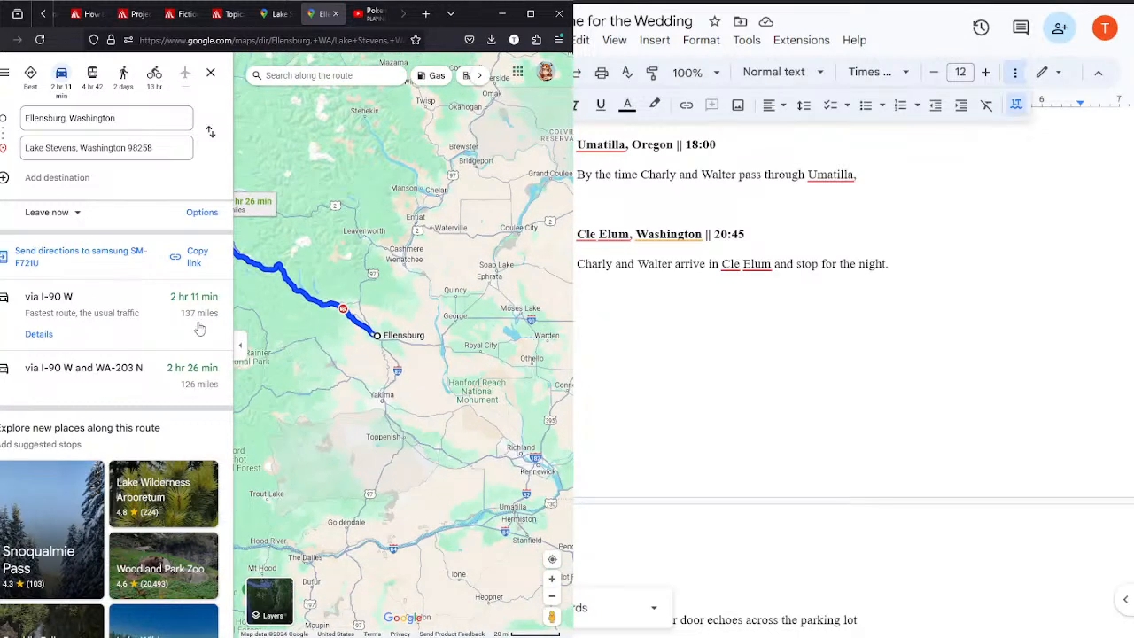
Step: Set the destination from Ellensburg to Umatilla, Oregon, and go back up to the Twin Falls scene in the outline
{"action": "left_click", "coordinate": [127, 151]}
{"action": "type", "text": "umatilla"}
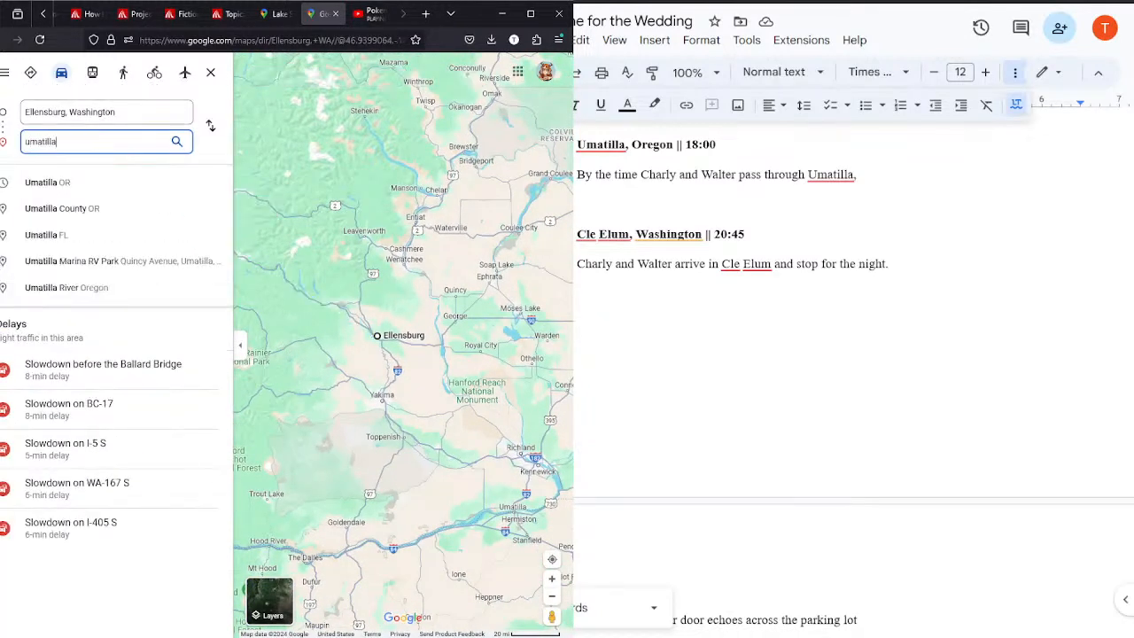
{"action": "key", "text": "Return"}
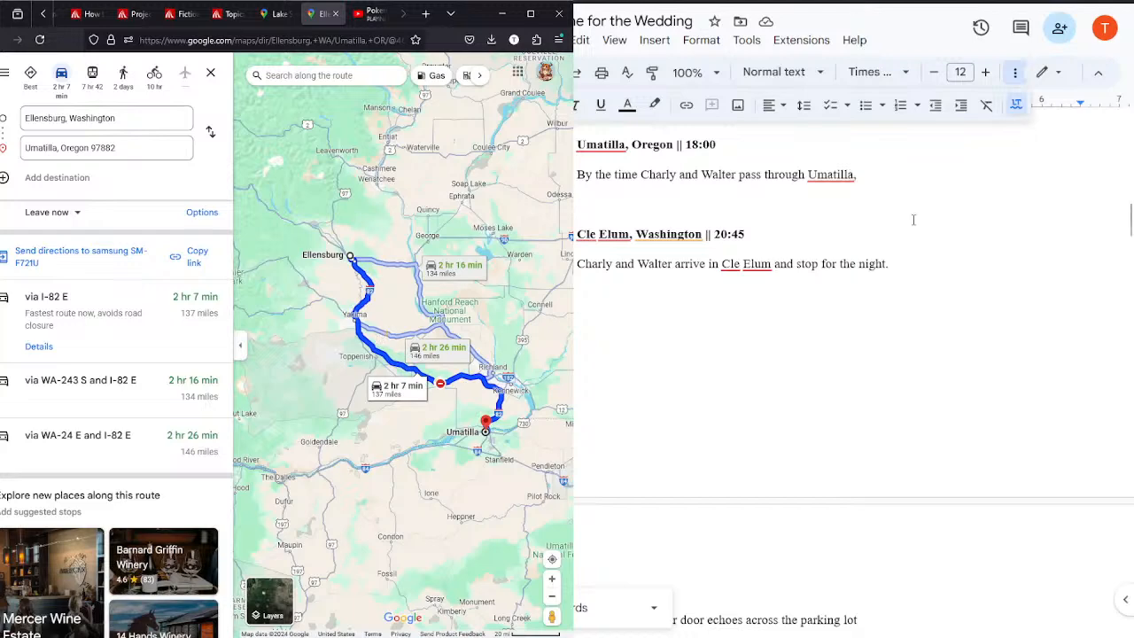
{"action": "scroll", "coordinate": [1118, 248], "scroll_direction": "up", "scroll_amount": 5}
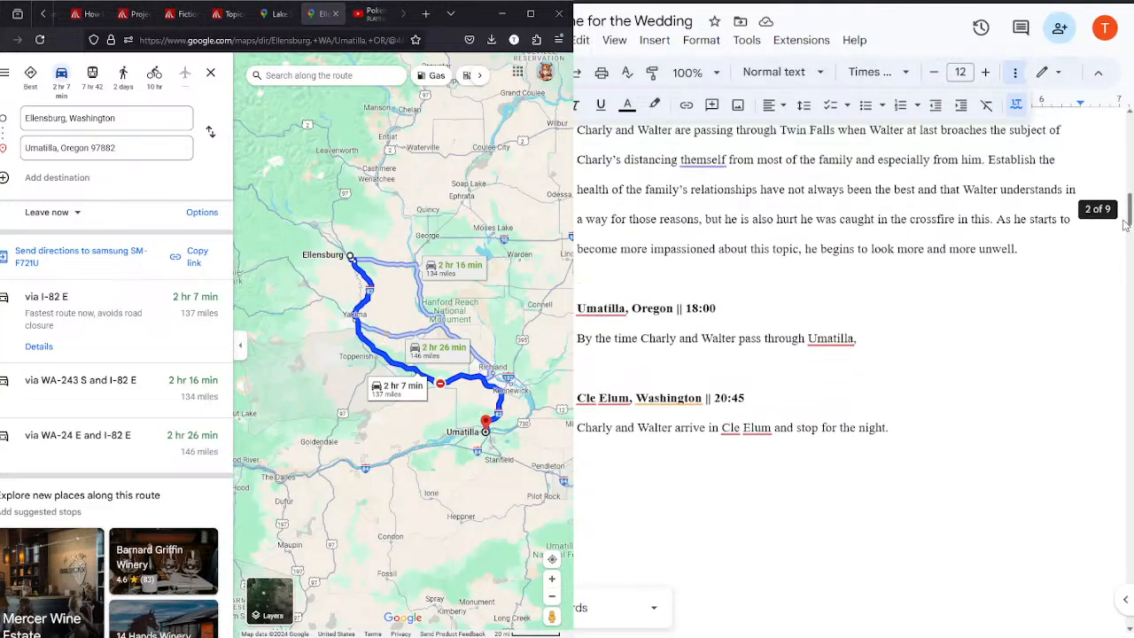
Step: Change the time in the Cle Elum, Washington heading to 08:45
{"action": "scroll", "coordinate": [1118, 217], "scroll_direction": "down", "scroll_amount": 4}
{"action": "scroll", "coordinate": [1118, 220], "scroll_direction": "up", "scroll_amount": 3}
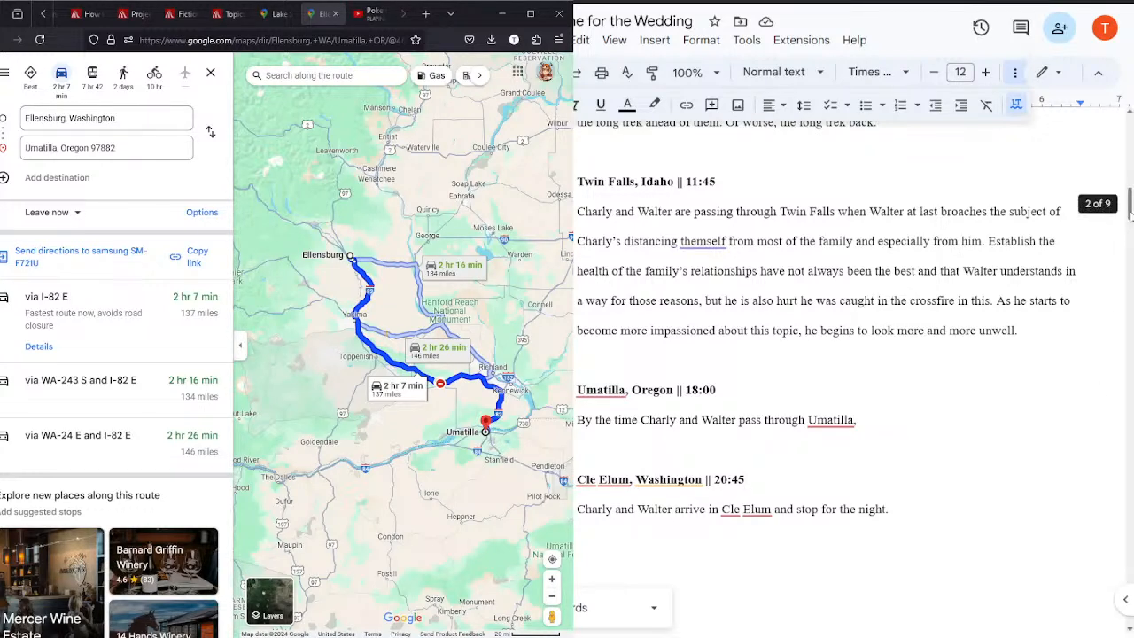
{"action": "left_click_drag", "start_coordinate": [1130, 215], "coordinate": [1129, 226]}
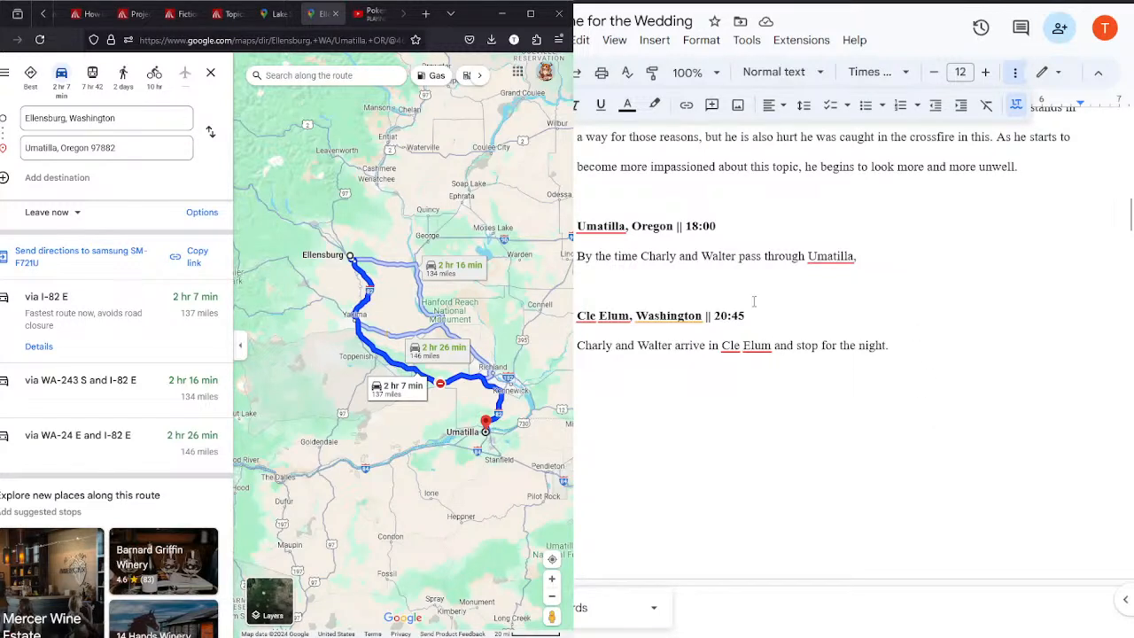
{"action": "key", "text": "BackSpace"}
{"action": "key", "text": "BackSpace"}
{"action": "key", "text": "BackSpace"}
{"action": "key", "text": "BackSpace"}
{"action": "key", "text": "BackSpace"}
{"action": "type", "text": "08:45"}
Step: Start a new scene heading "Lake Stevens, Washington ||" below the Cle Elum paragraph, leaving a blank line between them
{"action": "left_click", "coordinate": [900, 344]}
{"action": "key", "text": "Return"}
{"action": "key", "text": "Return"}
{"action": "key", "text": "Return"}
{"action": "type", "text": "Lake Stevens, Washington ||"}
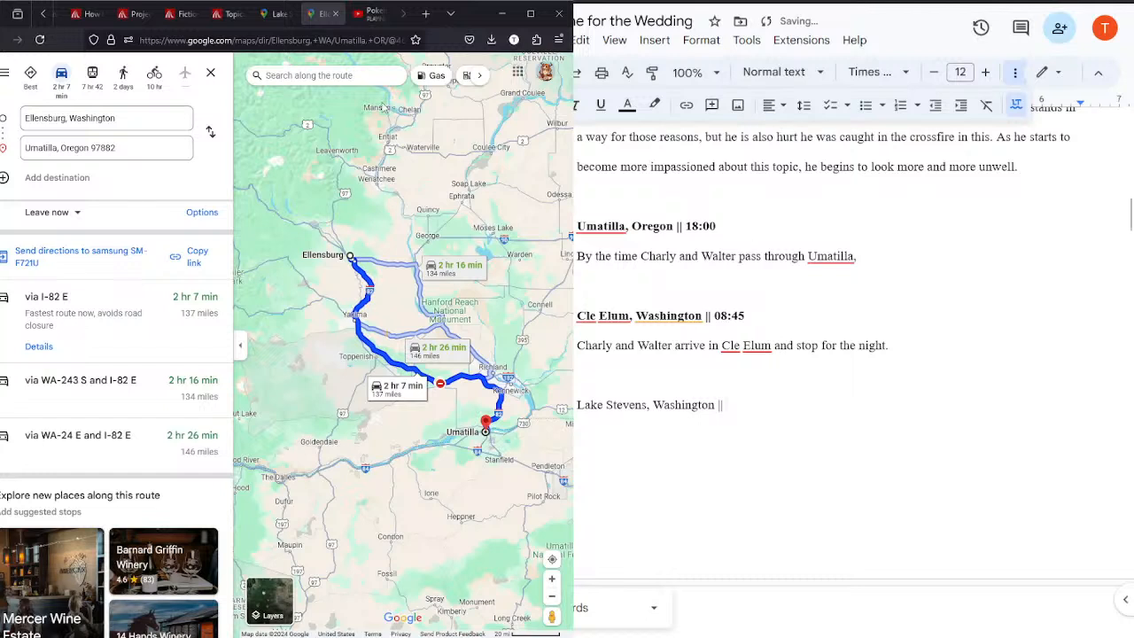
Step: Set the map directions to run from Cle Elum, Washington to Lake Stevens, Washington
{"action": "left_click", "coordinate": [124, 119]}
{"action": "type", "text": "cle"}
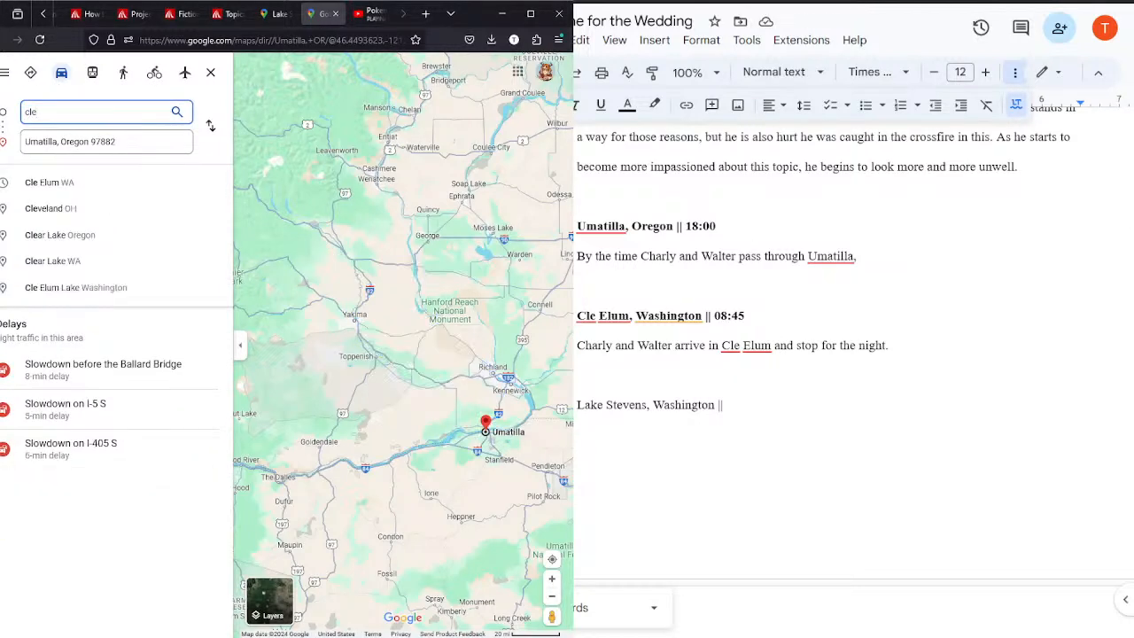
{"action": "left_click", "coordinate": [45, 181]}
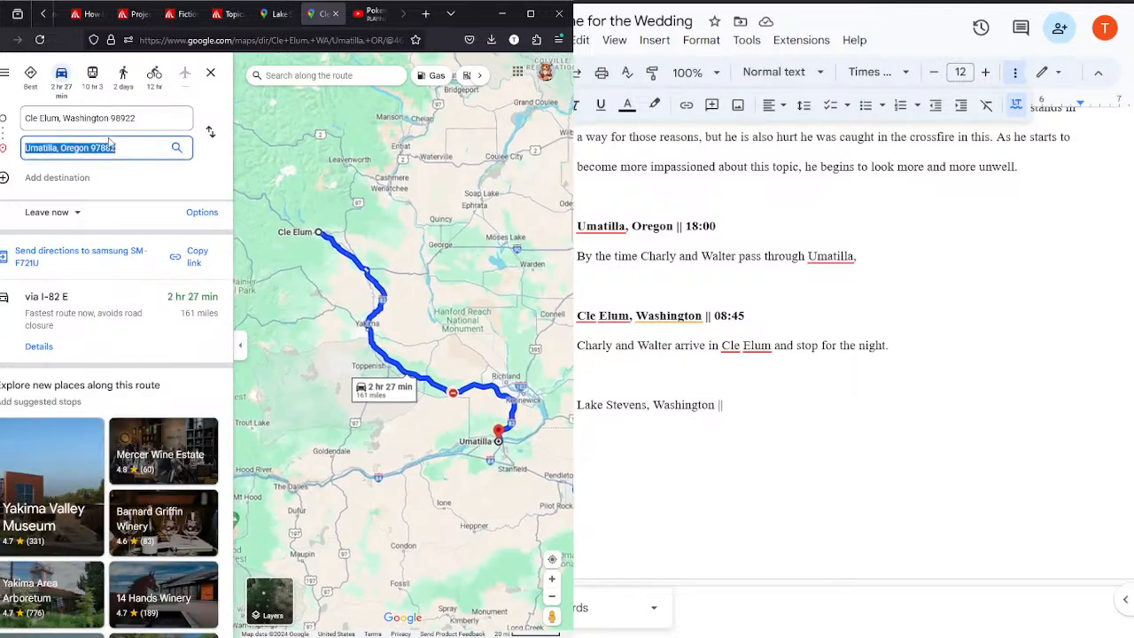
{"action": "left_click", "coordinate": [109, 144]}
{"action": "type", "text": "lake"}
{"action": "left_click", "coordinate": [98, 182]}
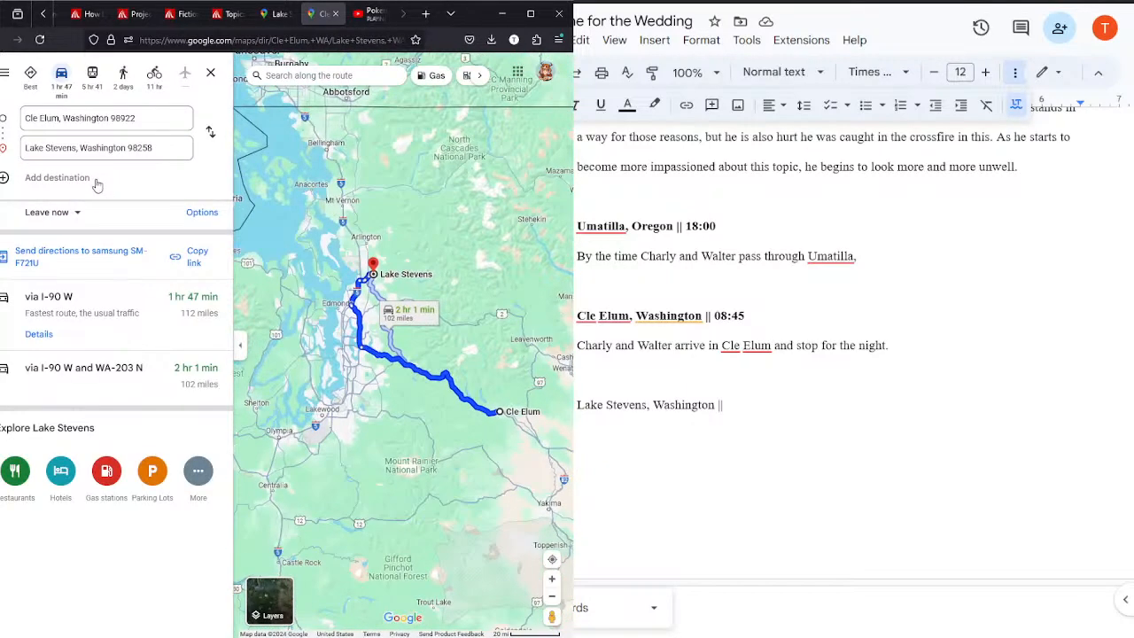
Step: Complete the Lake Stevens heading with the time 11:00 and write "Final scene." on the line below it
{"action": "left_click", "coordinate": [742, 404]}
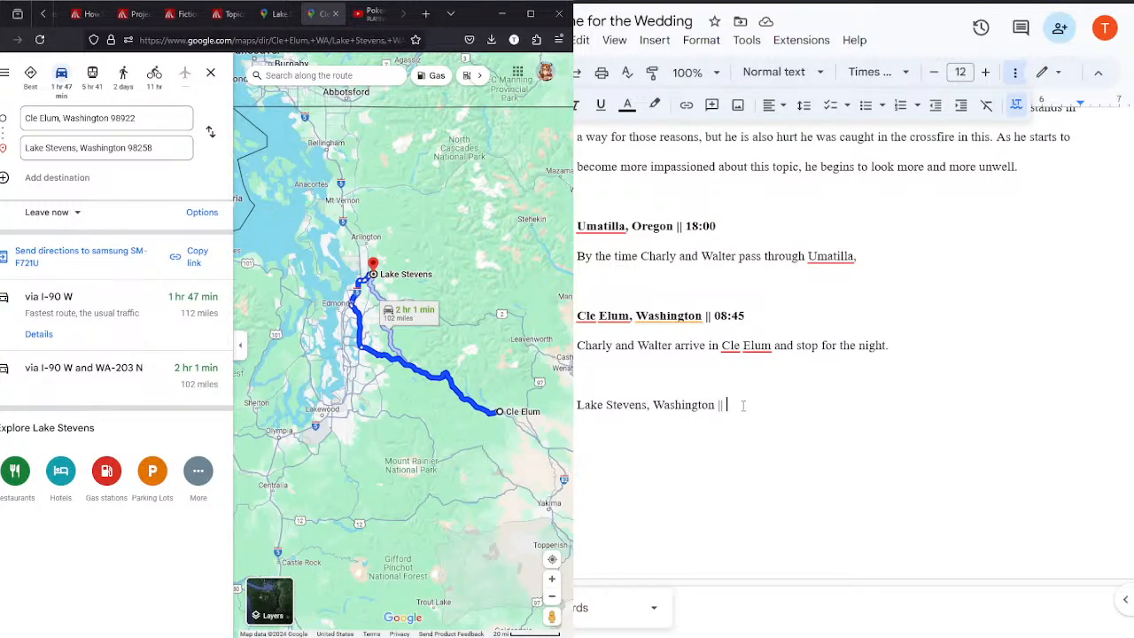
{"action": "type", "text": "11:00"}
{"action": "key", "text": "Return"}
{"action": "type", "text": "Fi"}
{"action": "key", "text": "BackSpace"}
{"action": "key", "text": "BackSpace"}
{"action": "type", "text": "Final scene."}
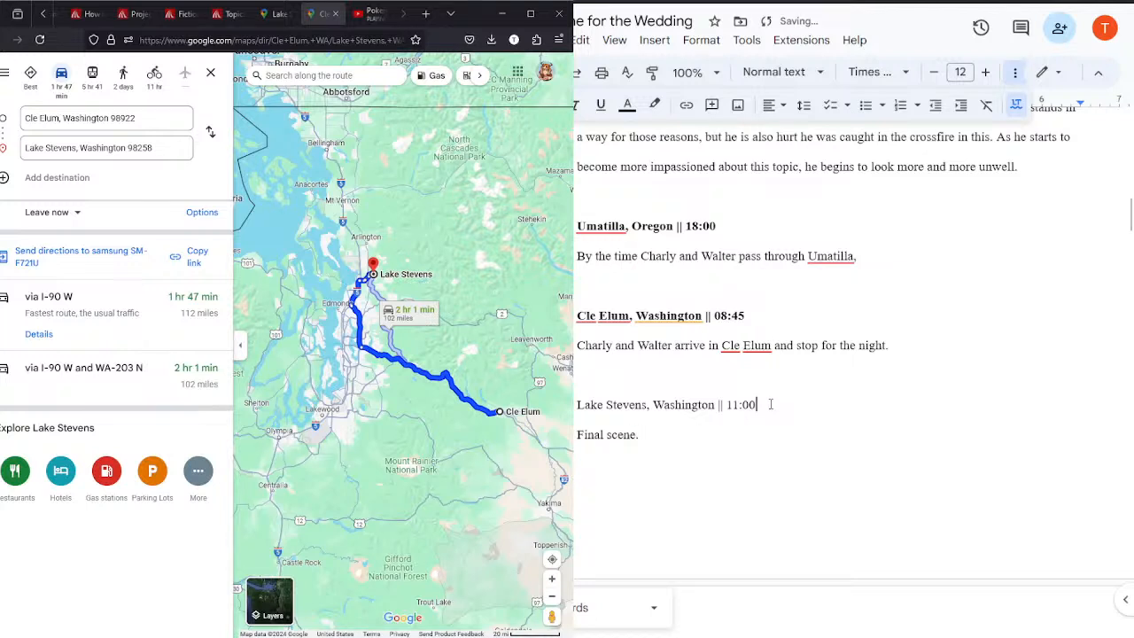
Step: Make the Lake Stevens heading bold and go back to the start of the outline
{"action": "triple_click", "coordinate": [775, 403]}
{"action": "key", "text": "ctrl+b"}
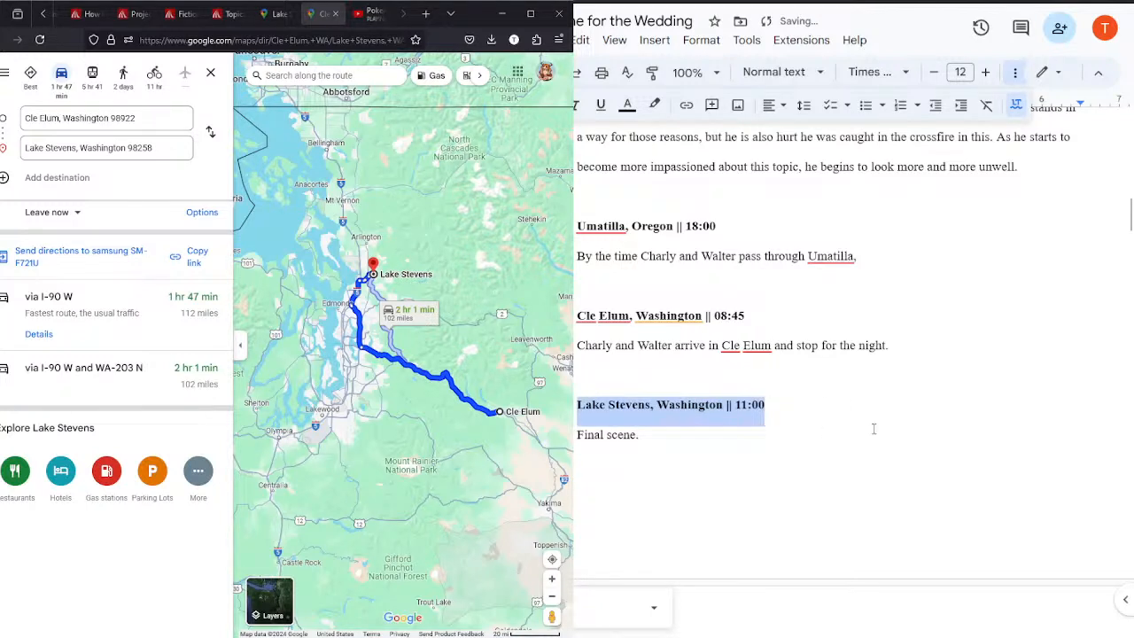
{"action": "left_click", "coordinate": [873, 429]}
{"action": "left_click_drag", "start_coordinate": [1127, 216], "coordinate": [1118, 337]}
{"action": "left_click_drag", "start_coordinate": [1119, 391], "coordinate": [1123, 140]}
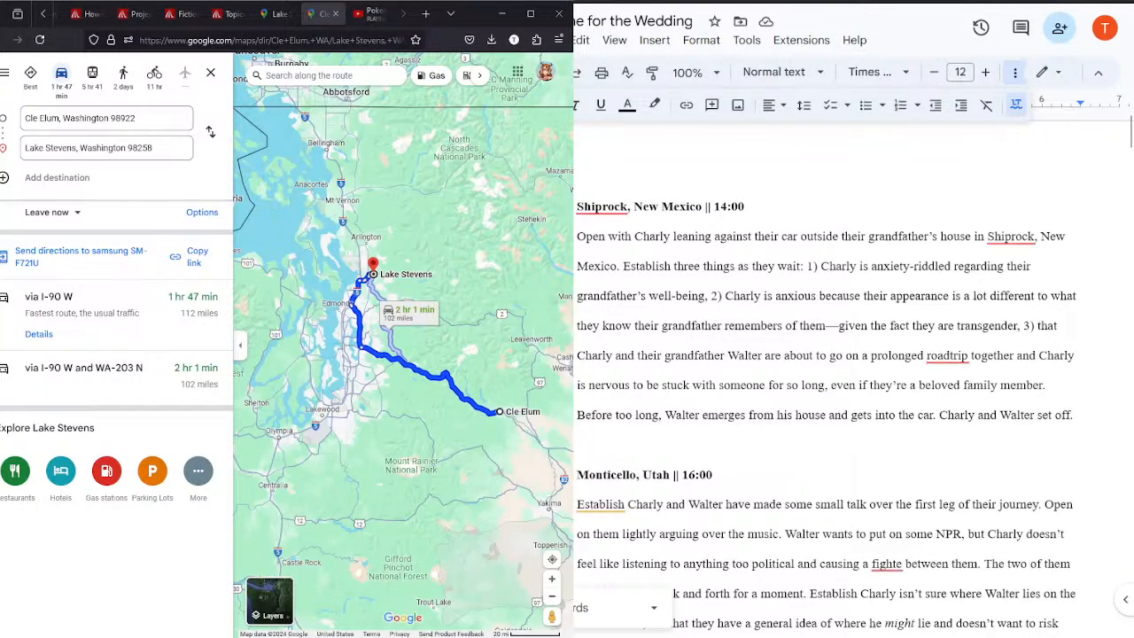
Step: Leave the outline and the other open documents and open the Google Docs home page in a new tab
{"action": "left_click", "coordinate": [797, 2]}
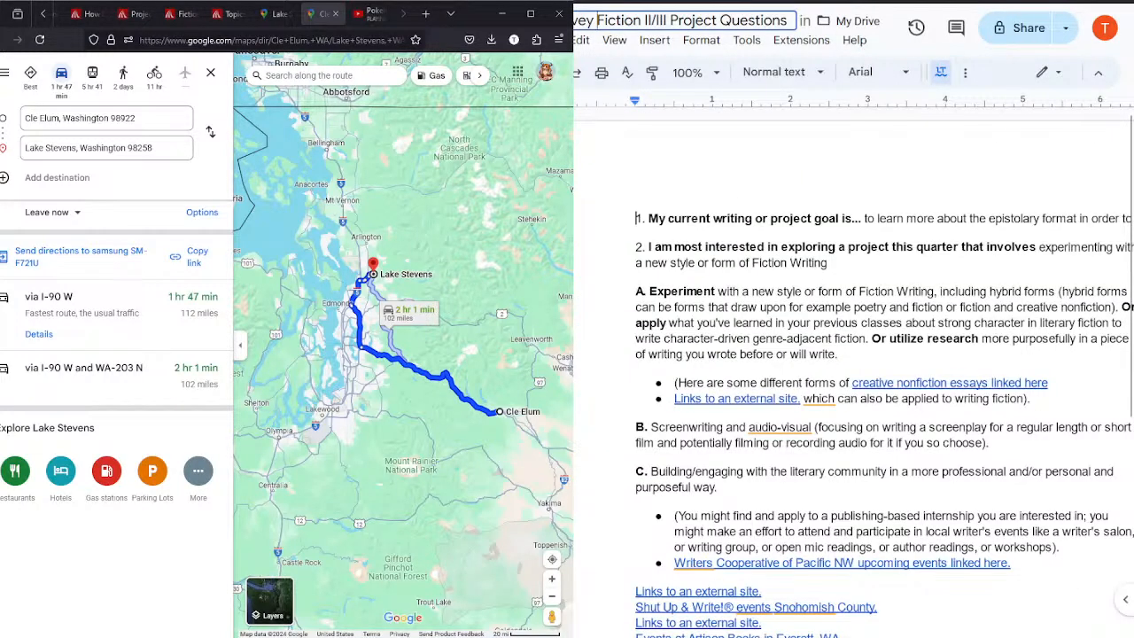
{"action": "left_click", "coordinate": [788, 2]}
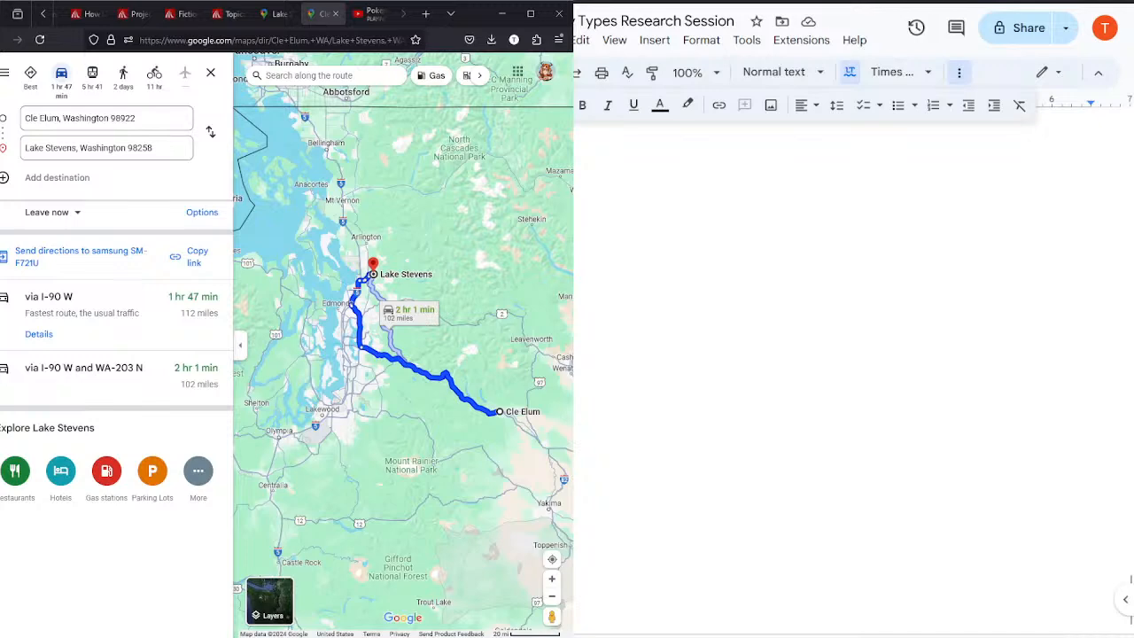
{"action": "key", "text": "ctrl+t"}
{"action": "type", "text": "docs"}
{"action": "key", "text": "Return"}
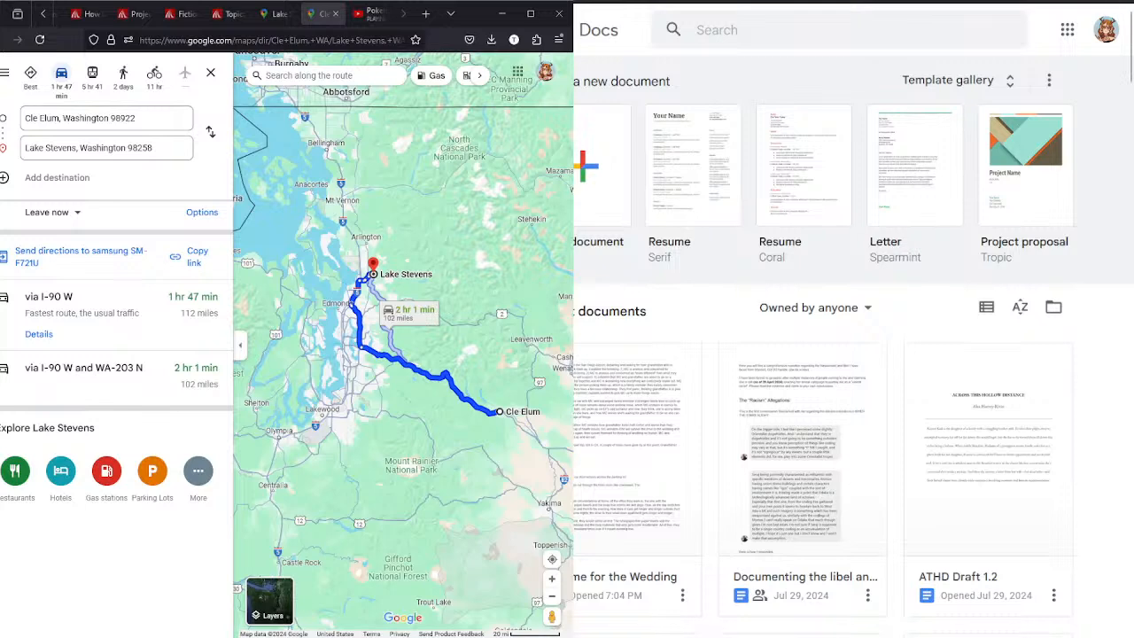
Step: Close the two map tabs and bring the Google Docs home page into the browser window with the music video
{"action": "left_click", "coordinate": [334, 14]}
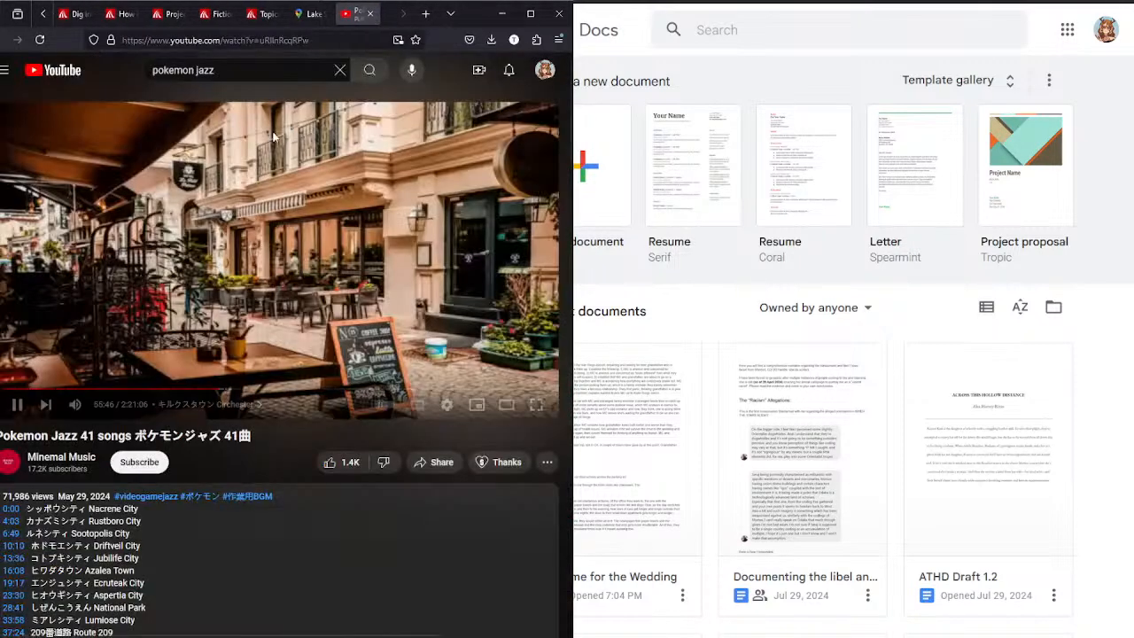
{"action": "left_click", "coordinate": [338, 18]}
{"action": "left_click", "coordinate": [340, 15]}
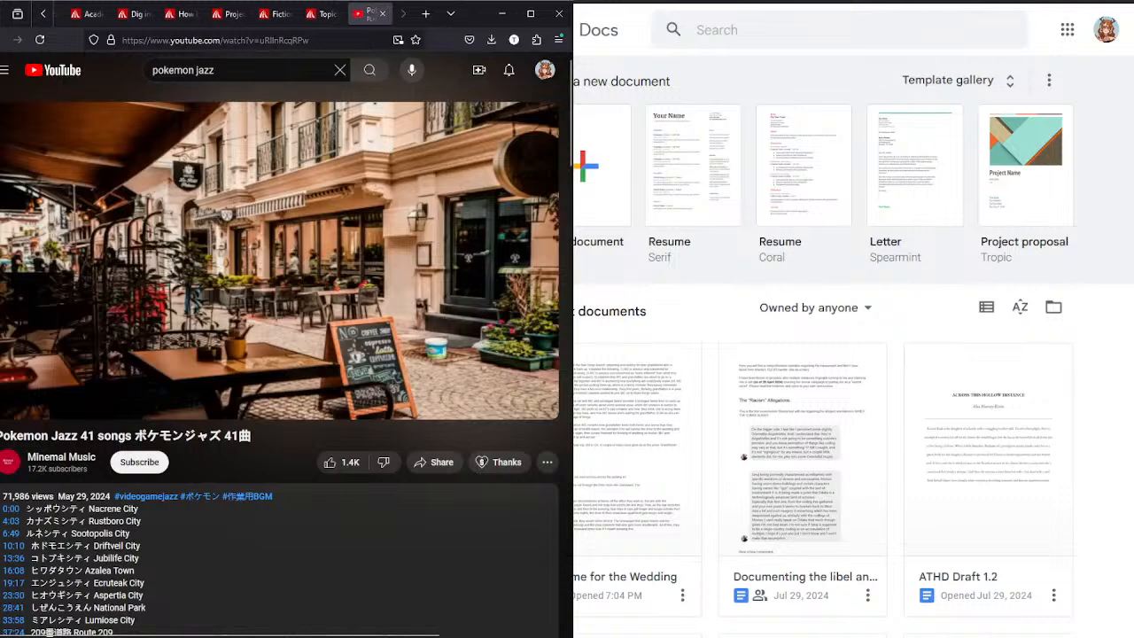
{"action": "left_click", "coordinate": [377, 14]}
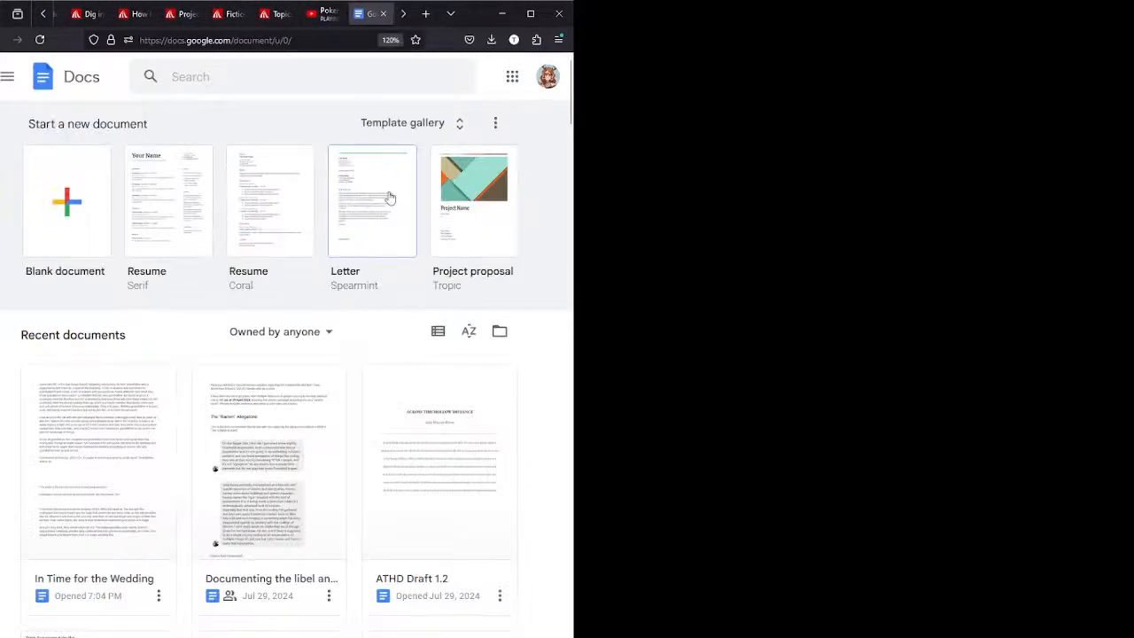
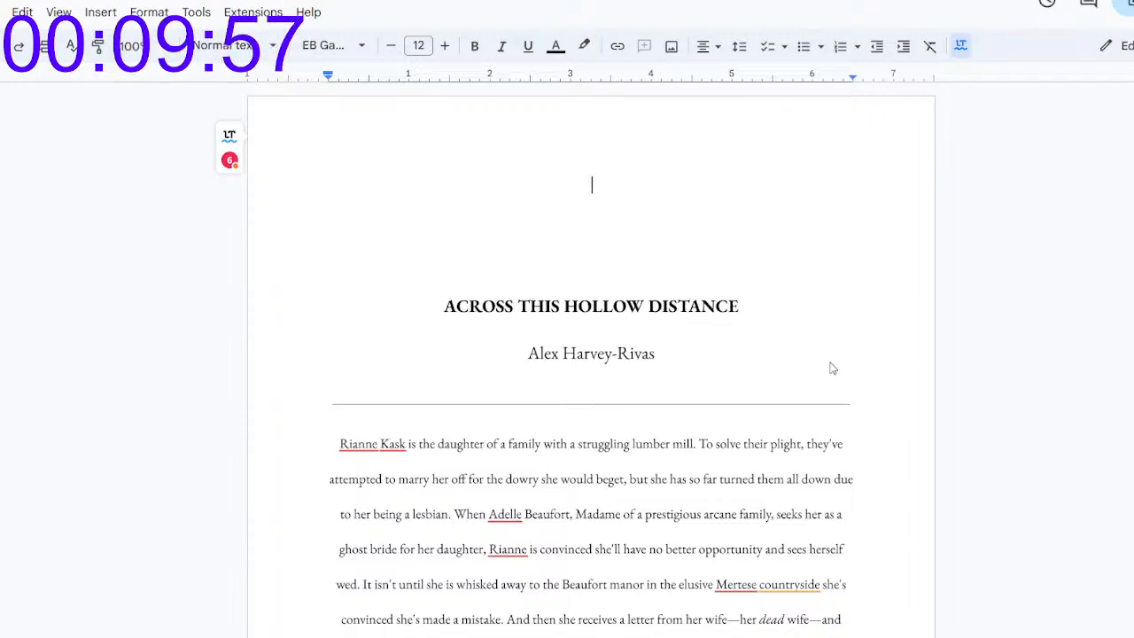
Step: In chapter Eight, insert blank lines after the unfinished sentence ending "Reluctantly, Rianne"
{"action": "scroll", "coordinate": [591, 354], "scroll_direction": "down", "scroll_amount": 15}
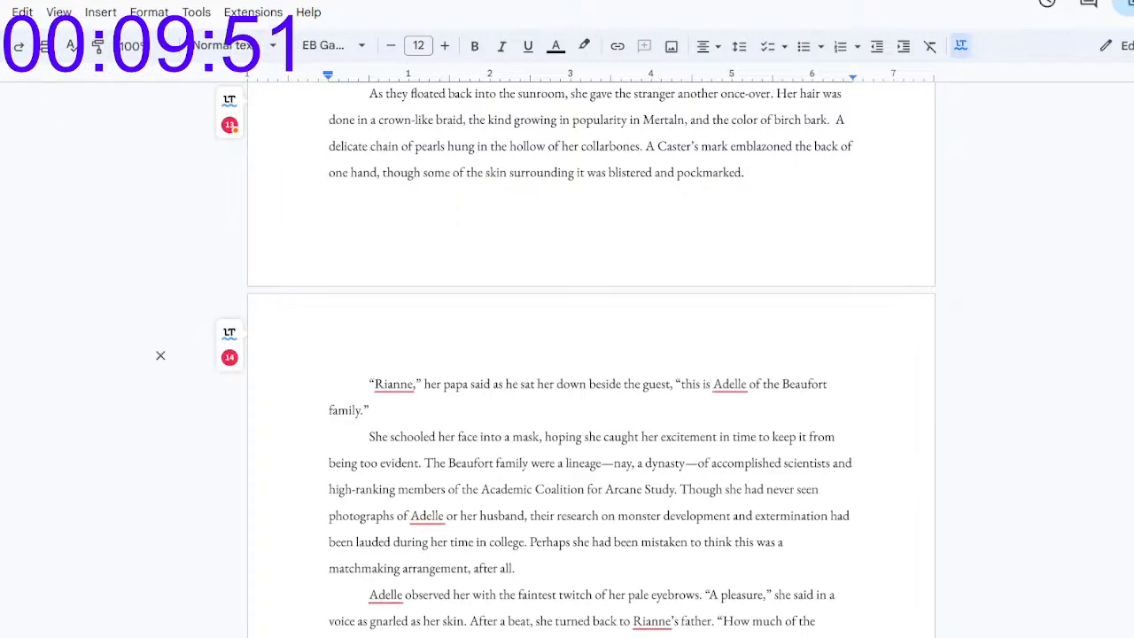
{"action": "left_click", "coordinate": [53, 355]}
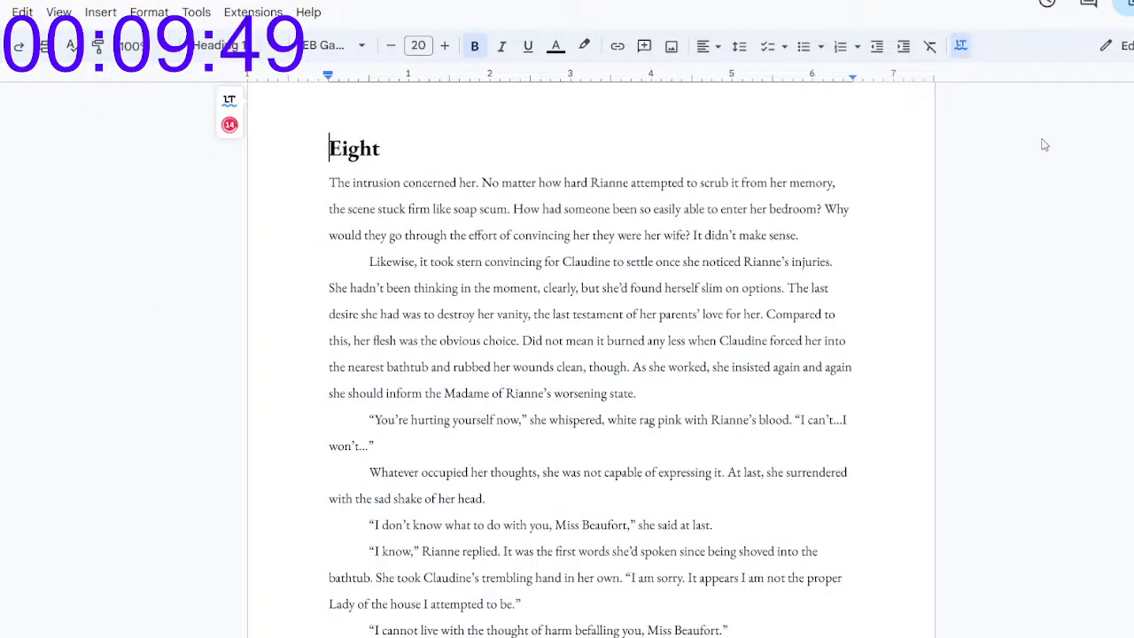
{"action": "scroll", "coordinate": [591, 354], "scroll_direction": "down", "scroll_amount": 20}
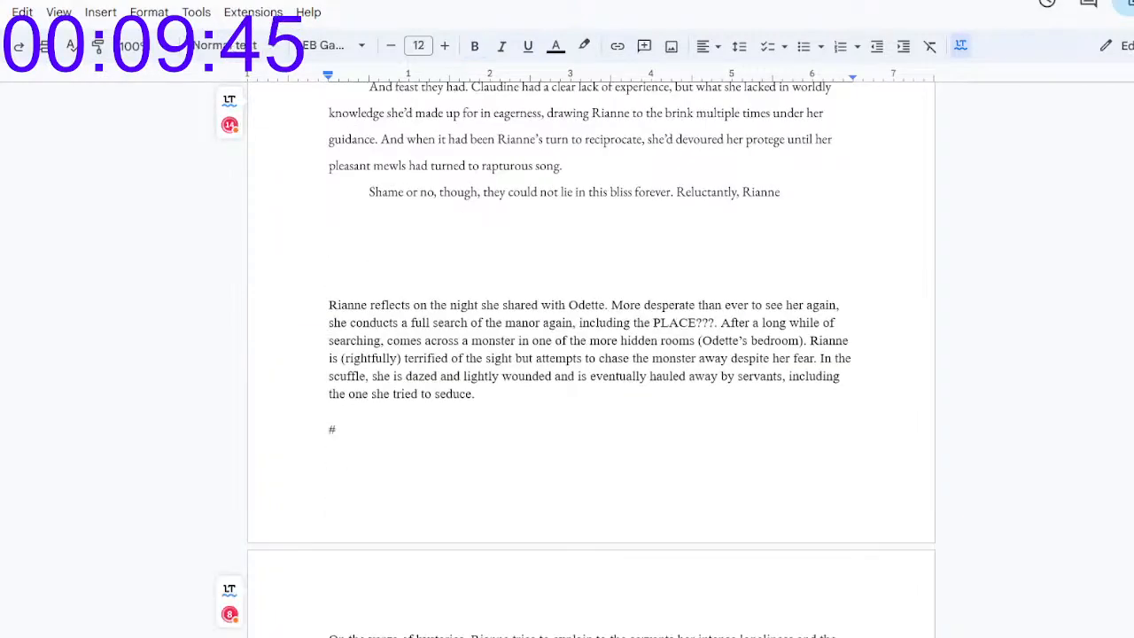
{"action": "left_click", "coordinate": [823, 196]}
{"action": "key", "text": "Return"}
{"action": "key", "text": "Return"}
{"action": "key", "text": "Return"}
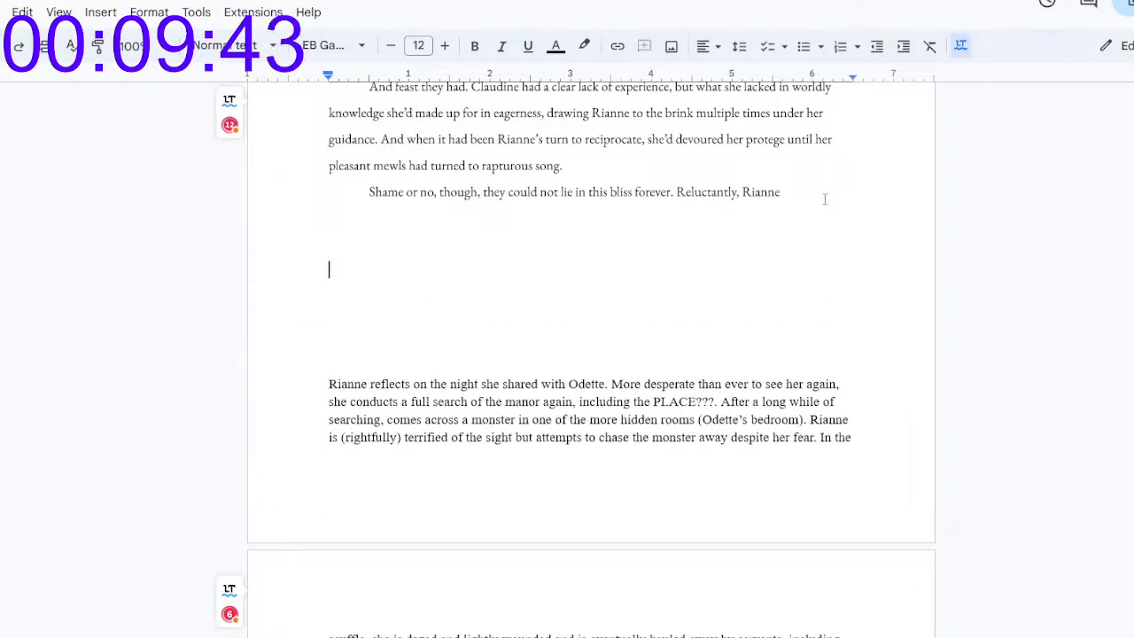
Step: Continue the unfinished sentence below with "Detached herself from Claudine's embrace and rose on unsteady legs."
{"action": "key", "text": "BackSpace"}
{"action": "type", "text": "detaches"}
{"action": "key", "text": "BackSpace"}
{"action": "key", "text": "BackSpace"}
{"action": "type", "text": "d herself"}
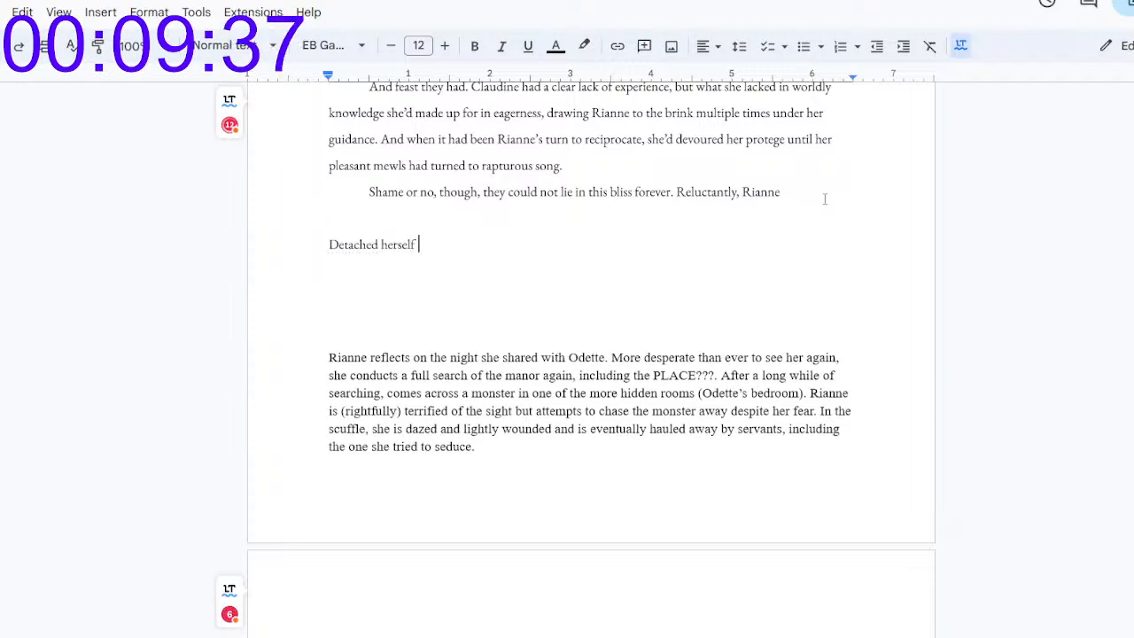
{"action": "type", "text": " from"}
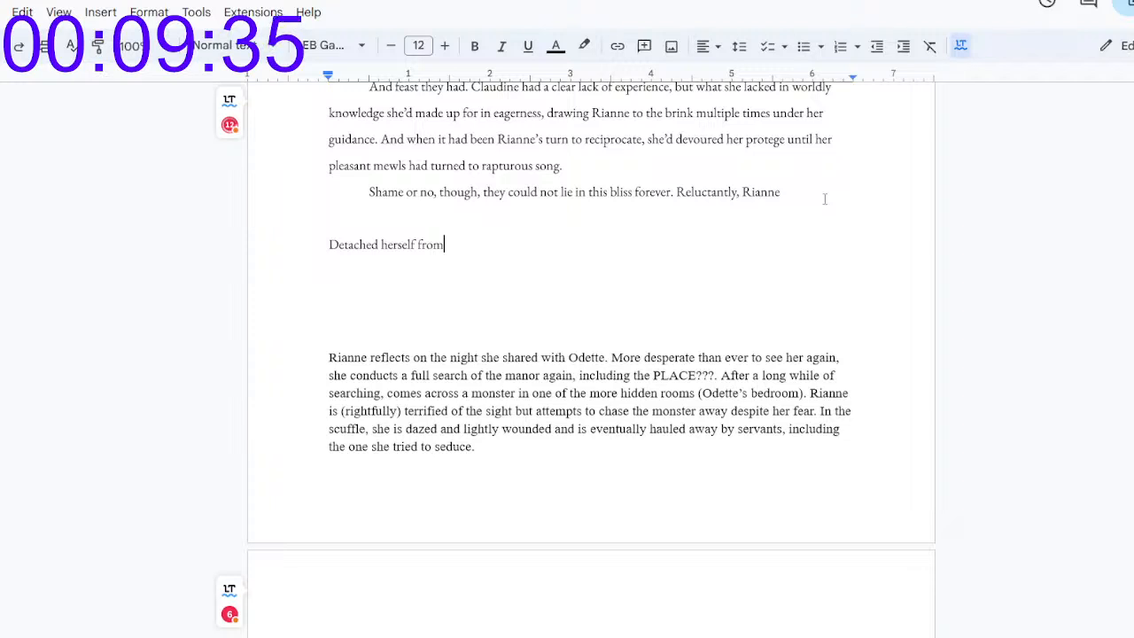
{"action": "type", "text": " Claudine's"}
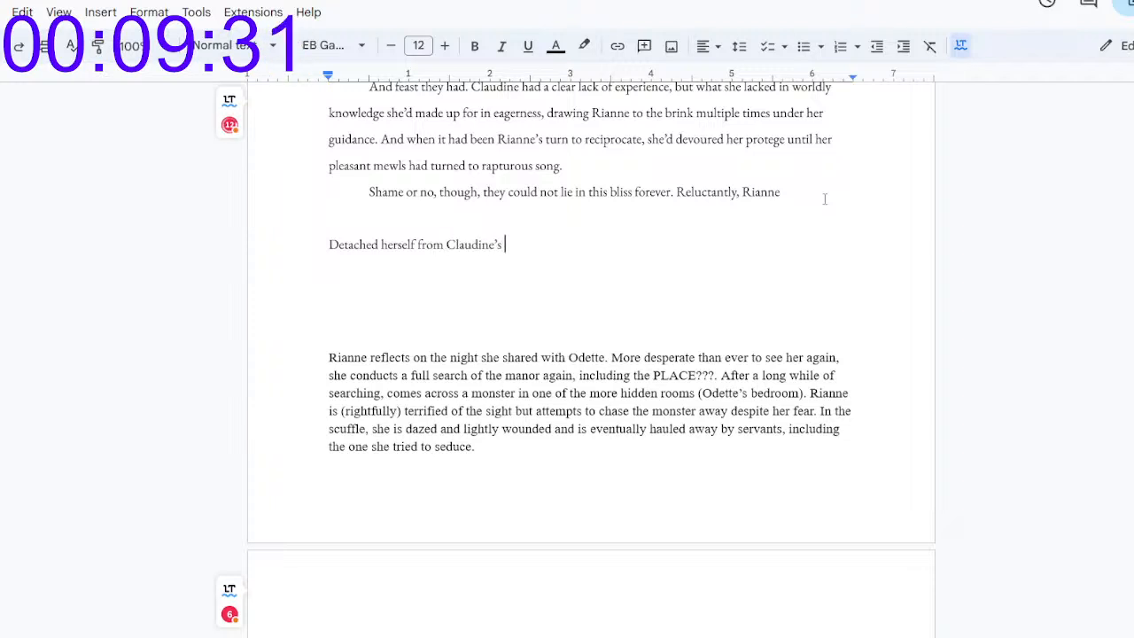
{"action": "type", "text": " embrace and "}
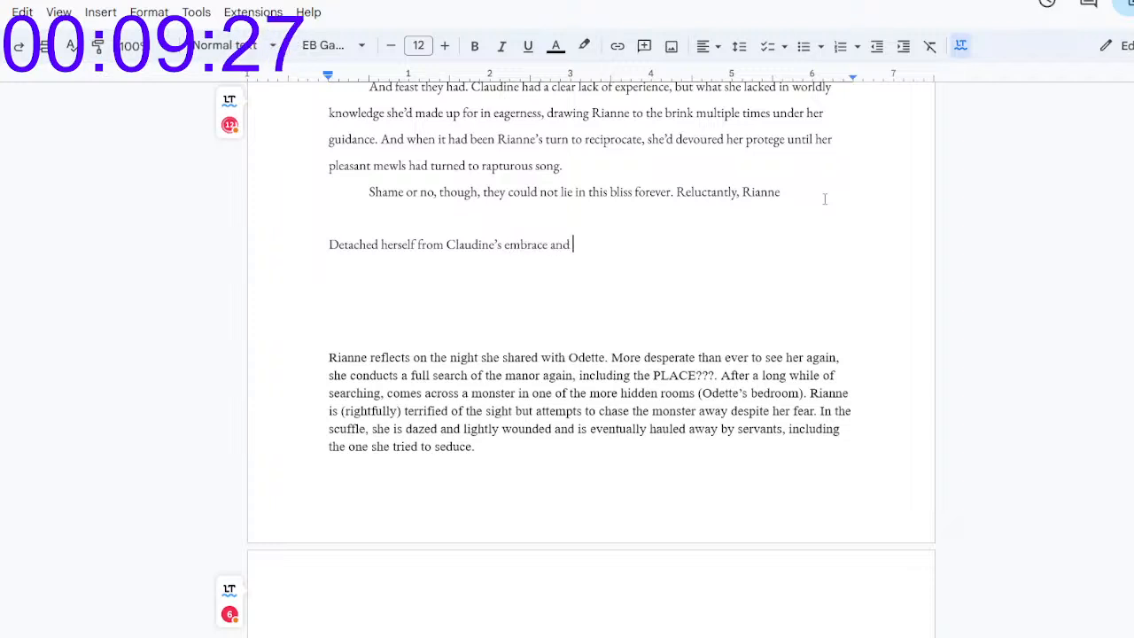
{"action": "type", "text": "rose "}
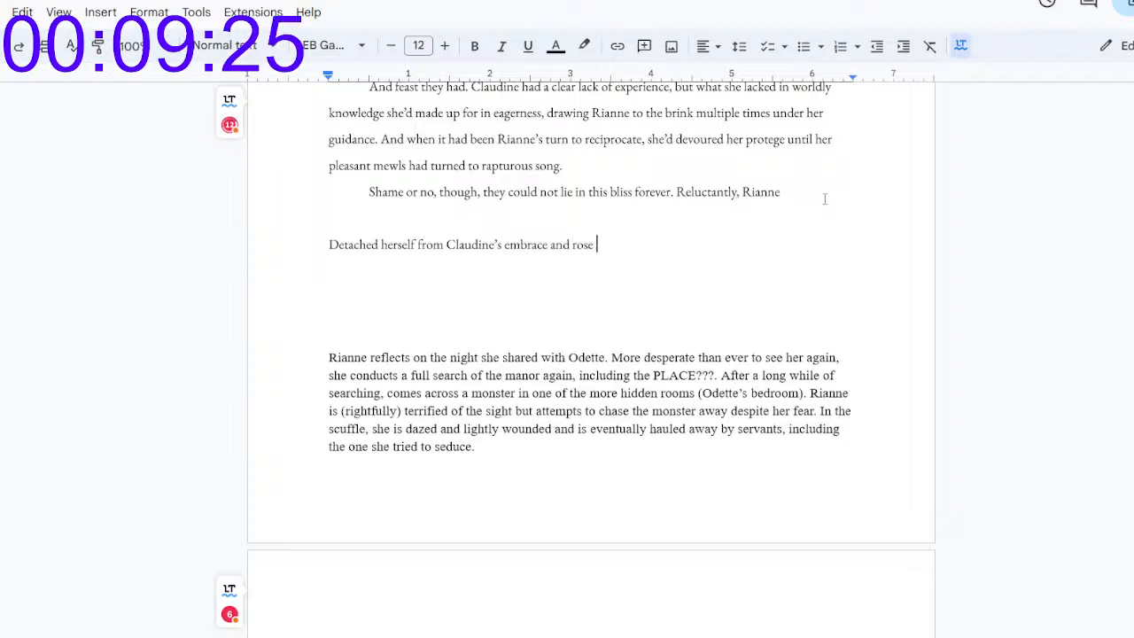
{"action": "type", "text": "on unsteady leggs."}
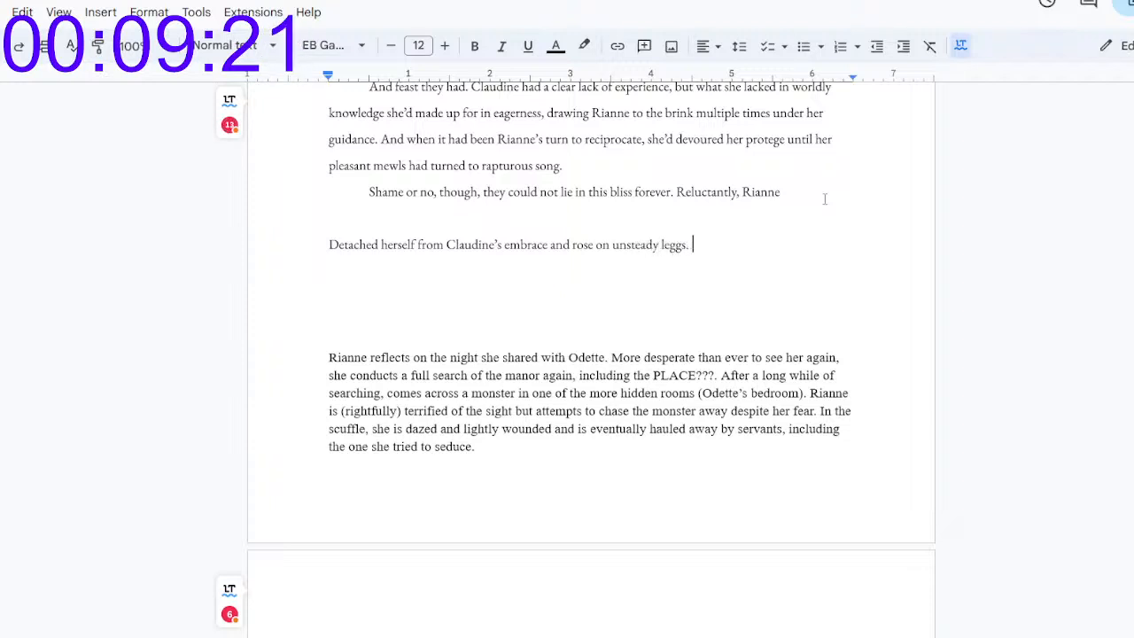
{"action": "key", "text": "BackSpace"}
{"action": "key", "text": "BackSpace"}
{"action": "key", "text": "BackSpace"}
{"action": "type", "text": "s."}
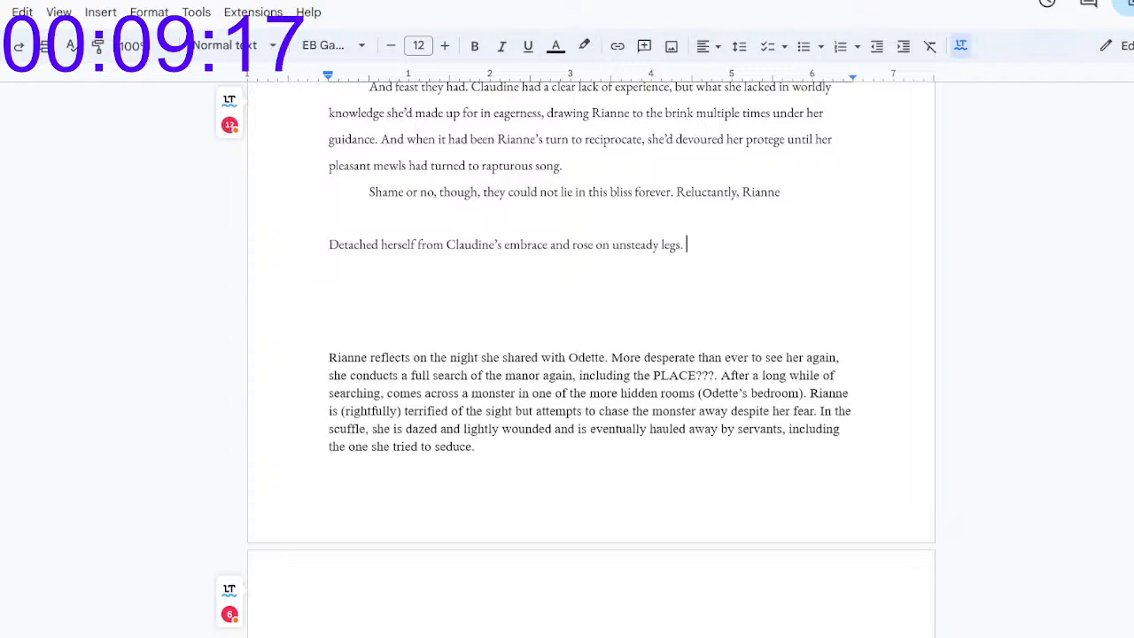
Step: Review the paragraphs before the new line and the scene outline notes that follow it
{"action": "key", "text": "Up"}
{"action": "key", "text": "Up"}
{"action": "key", "text": "Up"}
{"action": "key", "text": "Up"}
{"action": "key", "text": "Up"}
{"action": "key", "text": "Up"}
{"action": "key", "text": "Up"}
{"action": "key", "text": "Up"}
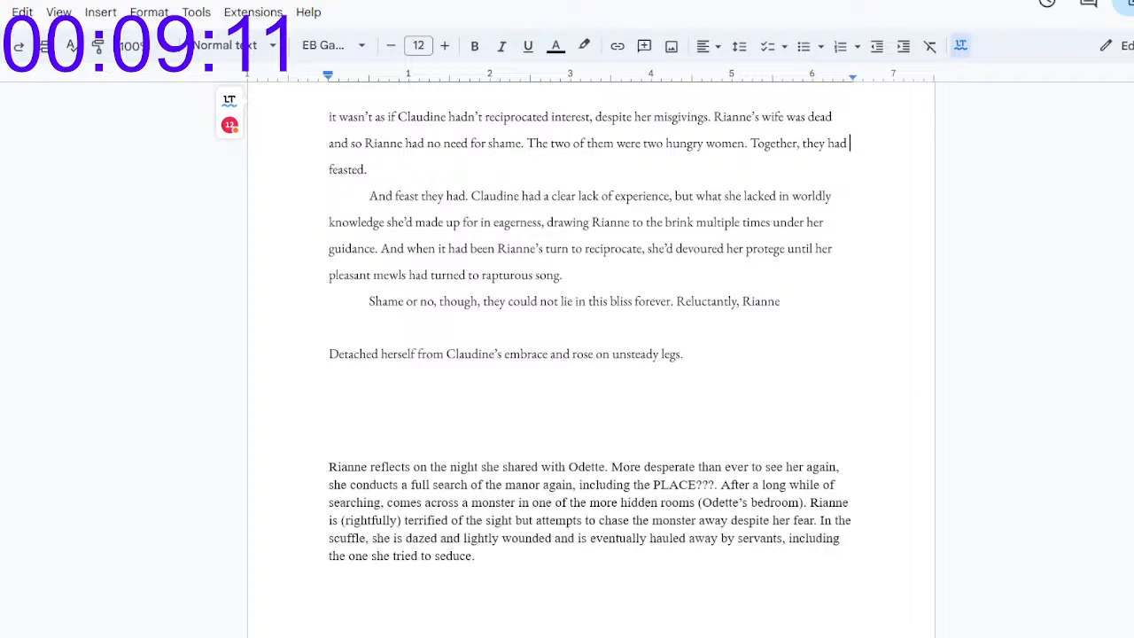
{"action": "key", "text": "Down"}
{"action": "key", "text": "Down"}
{"action": "key", "text": "Down"}
{"action": "key", "text": "Down"}
{"action": "key", "text": "Down"}
{"action": "key", "text": "Down"}
{"action": "key", "text": "Down"}
{"action": "key", "text": "Down"}
{"action": "key", "text": "Down"}
{"action": "key", "text": "Down"}
{"action": "key", "text": "Down"}
{"action": "key", "text": "Down"}
{"action": "key", "text": "Down"}
{"action": "key", "text": "Down"}
{"action": "key", "text": "Down"}
{"action": "key", "text": "Down"}
{"action": "key", "text": "Down"}
{"action": "key", "text": "Down"}
{"action": "key", "text": "Down"}
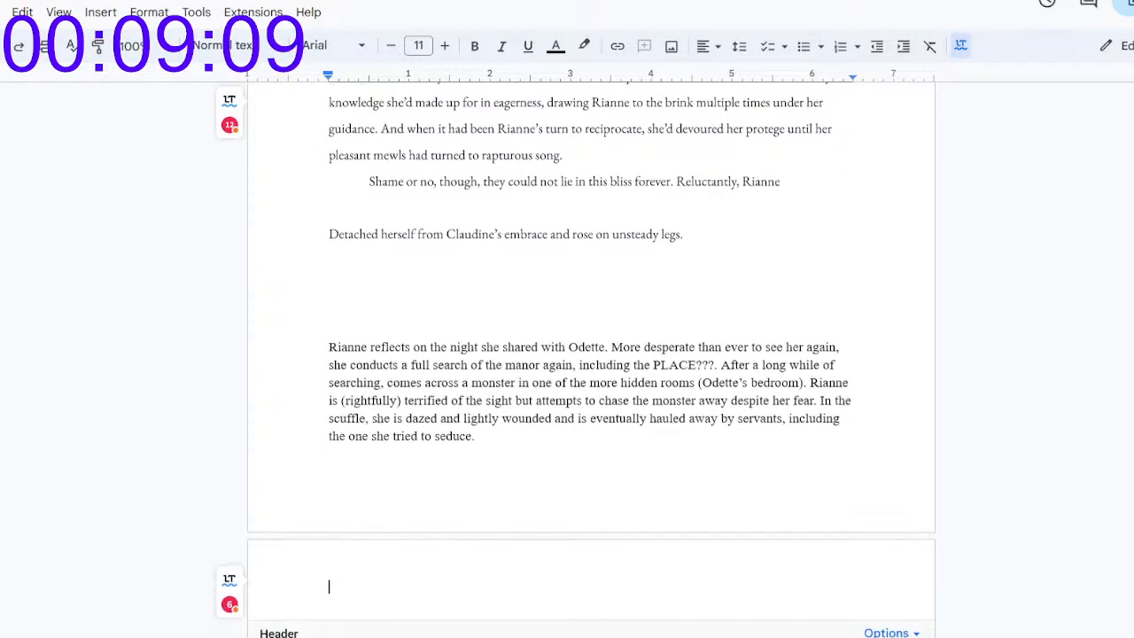
{"action": "key", "text": "Down"}
{"action": "key", "text": "Down"}
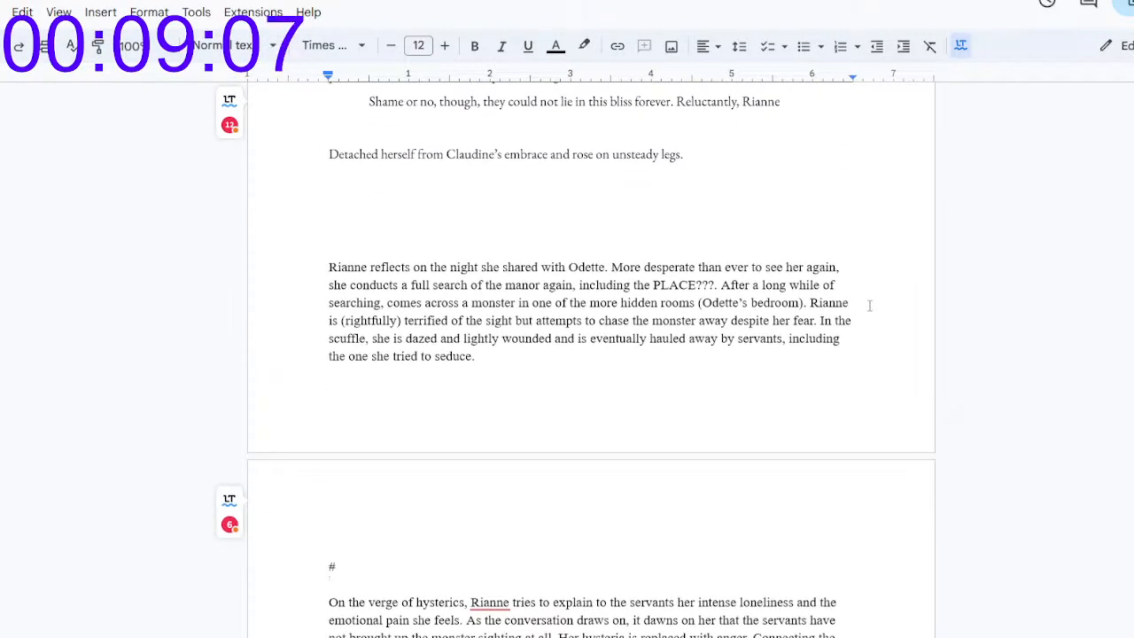
Step: Change the capital D of "Detached" to lowercase at the start of the new line
{"action": "left_click", "coordinate": [730, 155]}
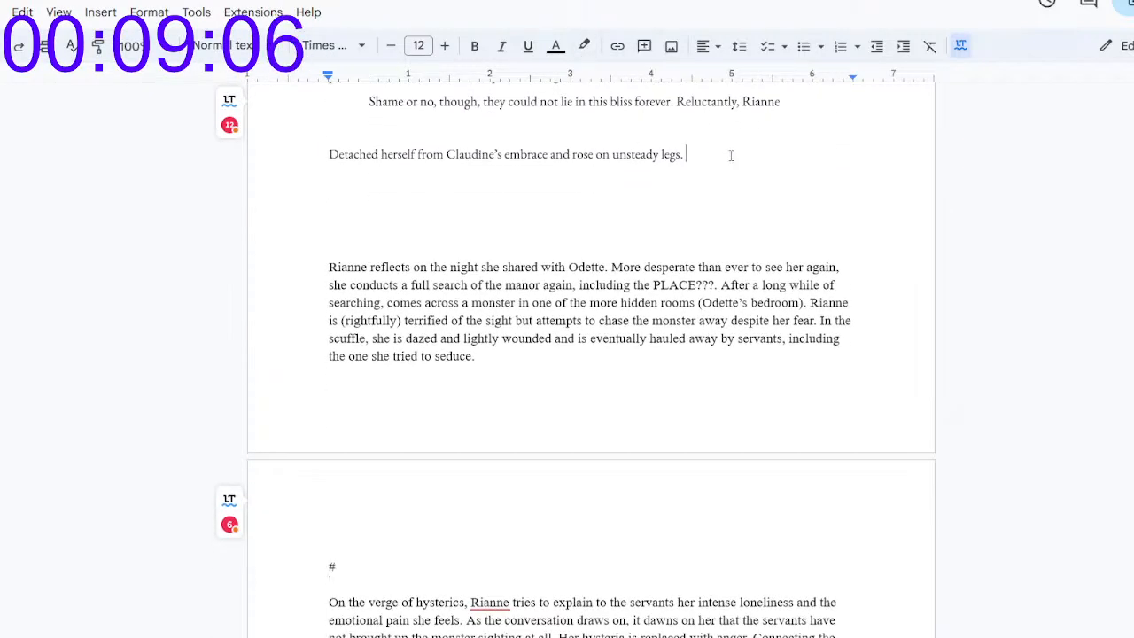
{"action": "left_click", "coordinate": [335, 155]}
{"action": "key", "text": "BackSpace"}
{"action": "type", "text": "d"}
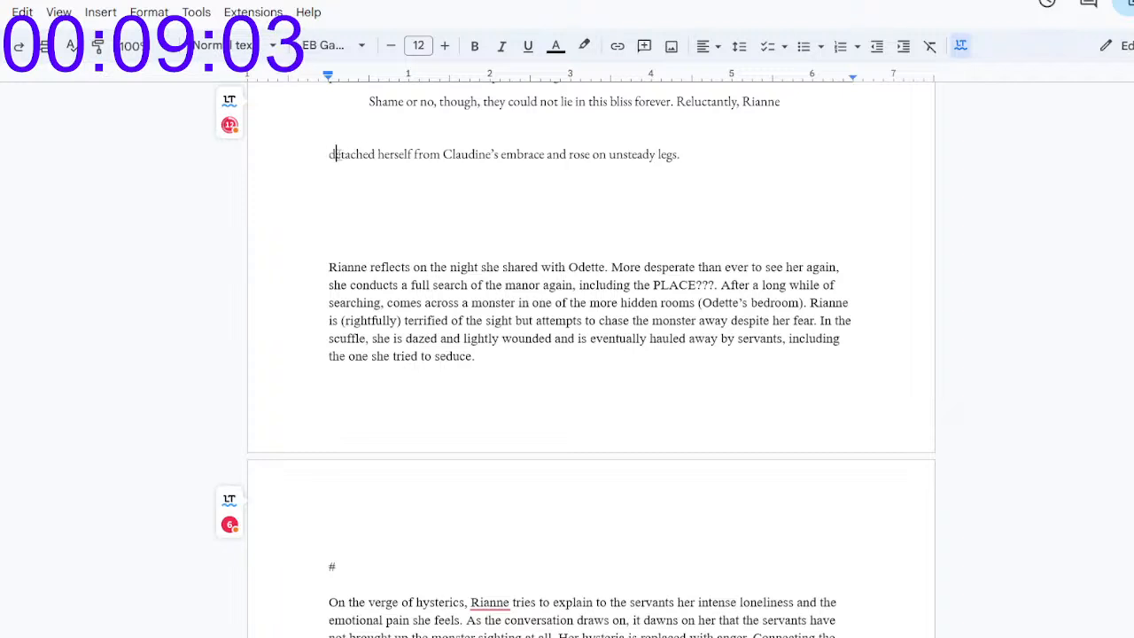
Step: After "unsteady legs.", add the sentence "She was still sore, she found, from the aftermath of her explorations."
{"action": "left_click", "coordinate": [749, 153]}
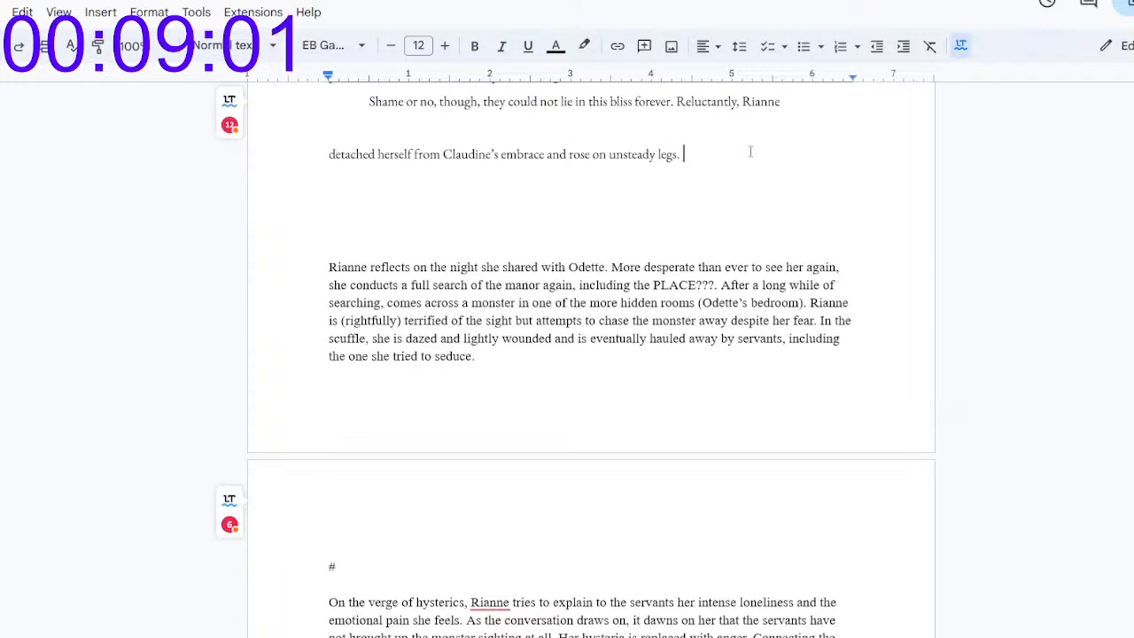
{"action": "type", "text": "Sh"}
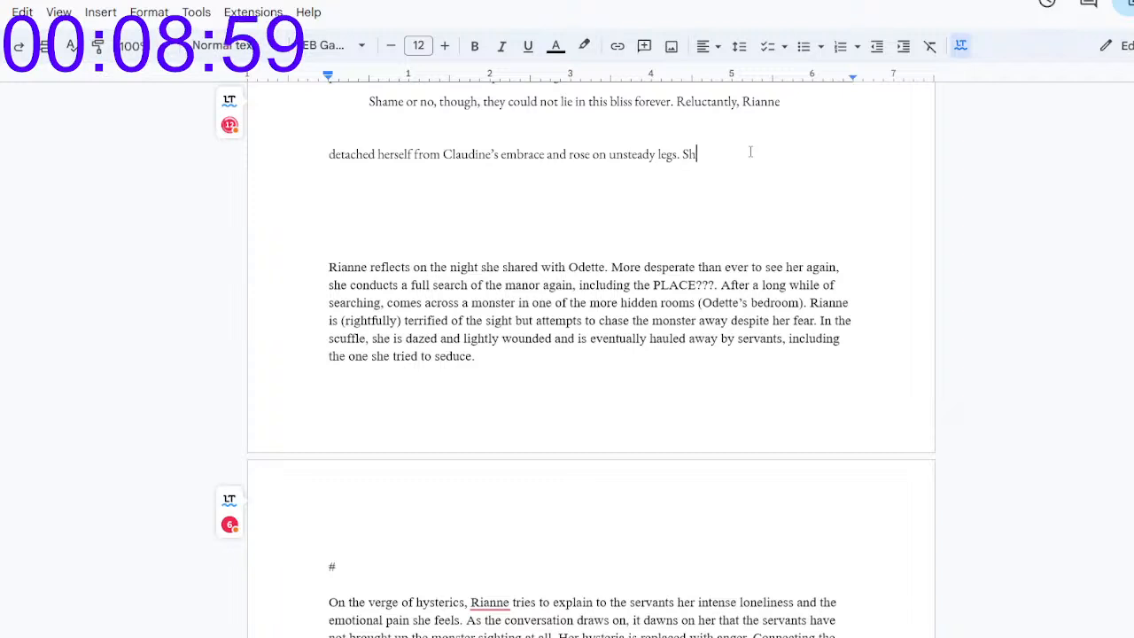
{"action": "type", "text": "e was still sore."}
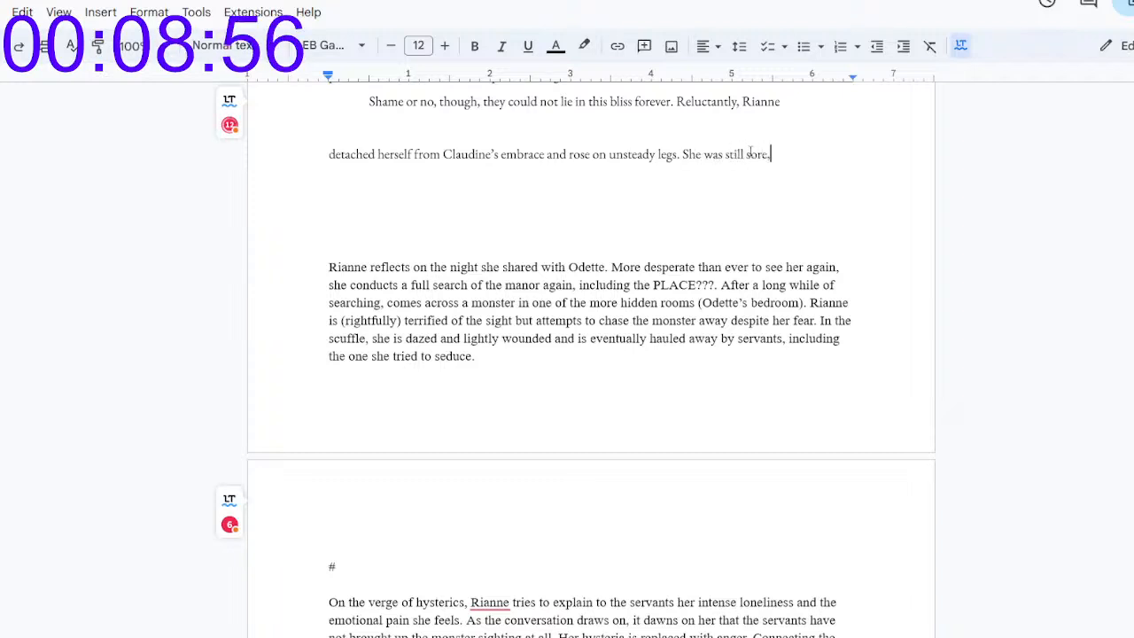
{"action": "key", "text": "BackSpace"}
{"action": "type", "text": ", she "}
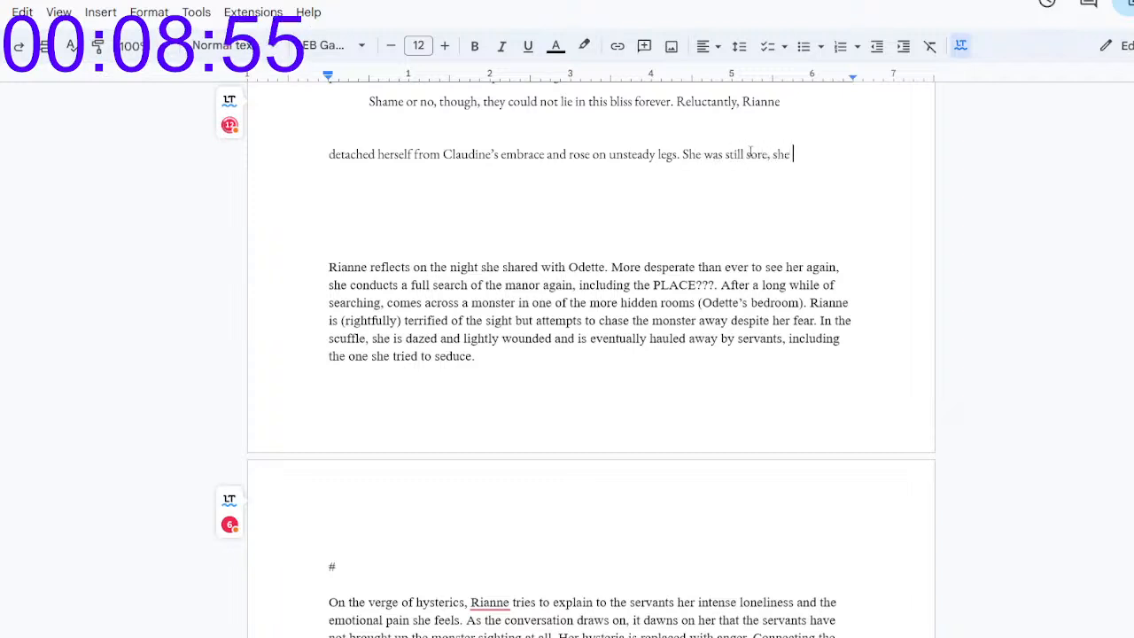
{"action": "type", "text": "found, from th"}
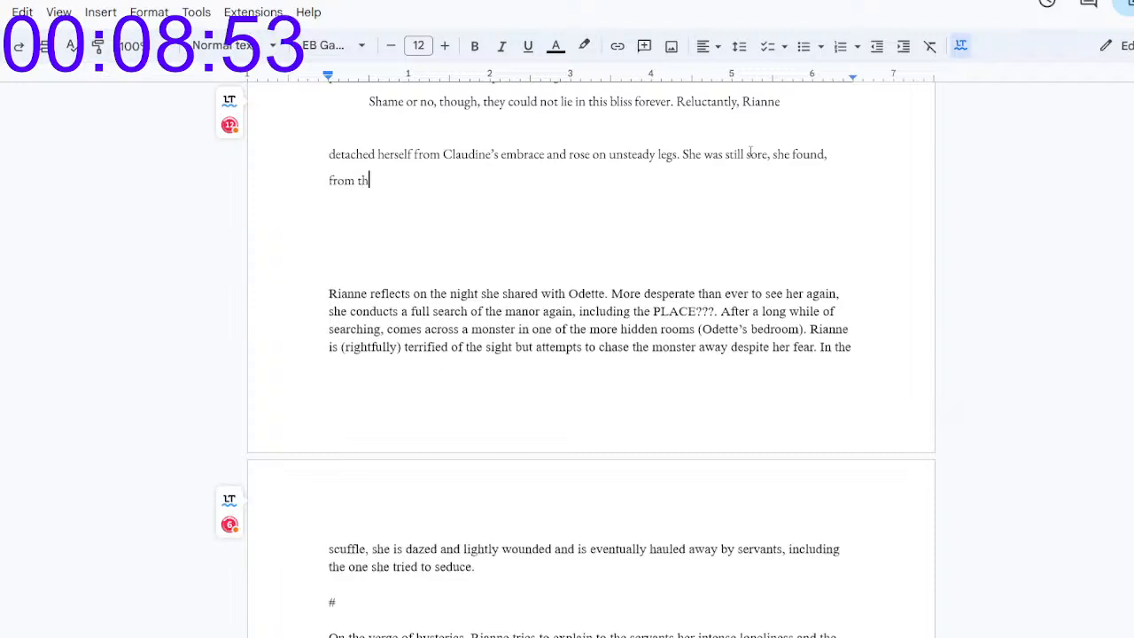
{"action": "type", "text": "e aftermath of "}
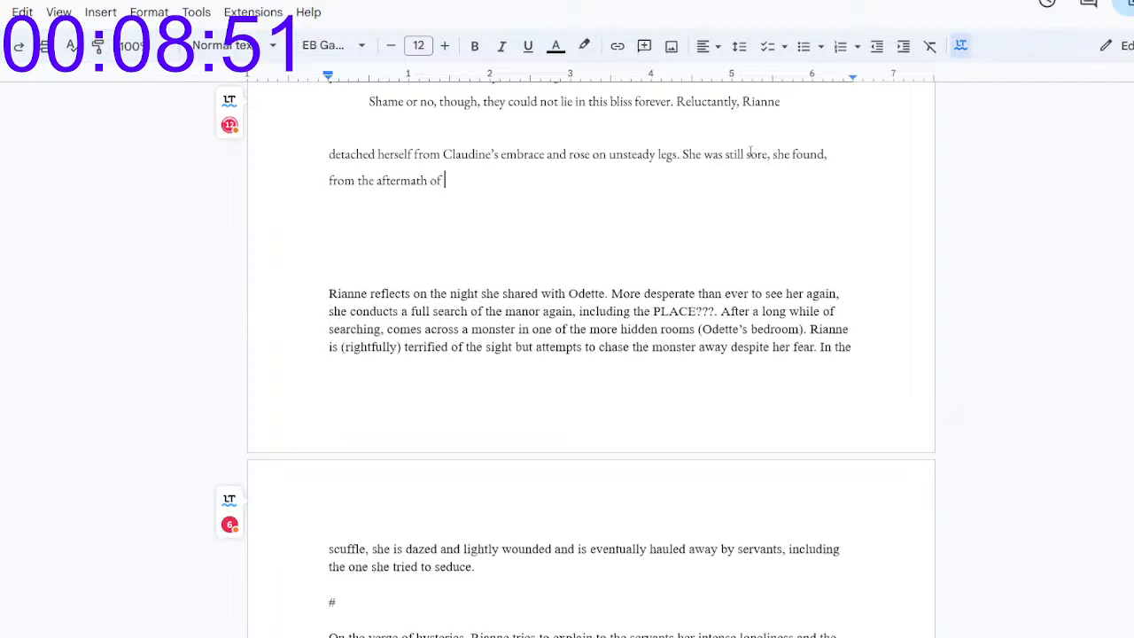
{"action": "type", "text": "her explorations. "}
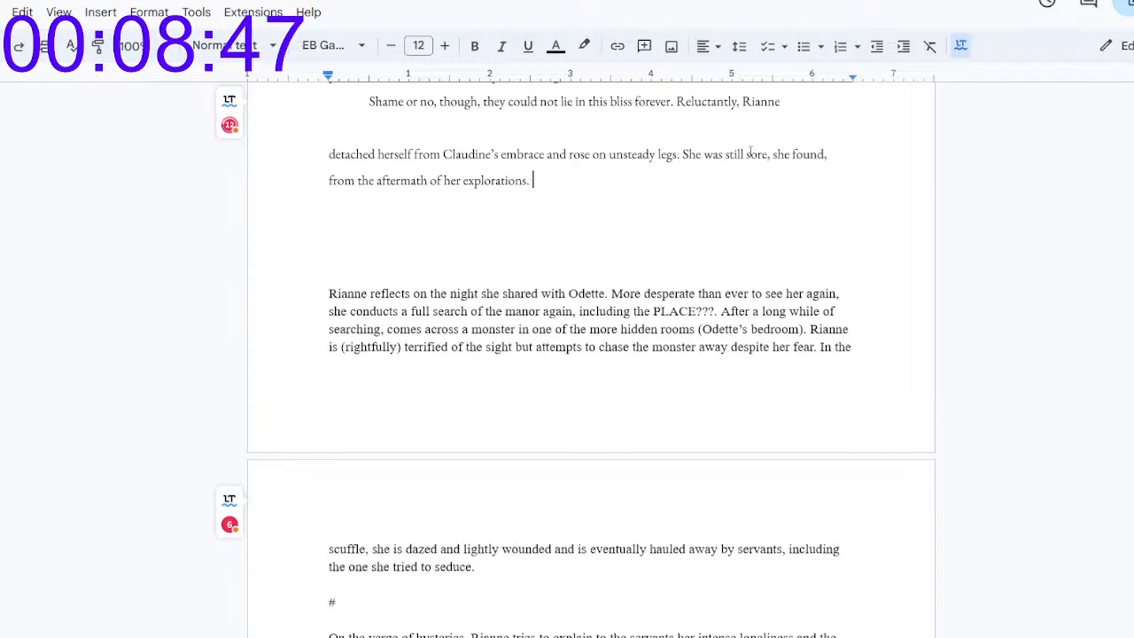
{"action": "type", "text": "A pleasant soreness, one which tugged a"}
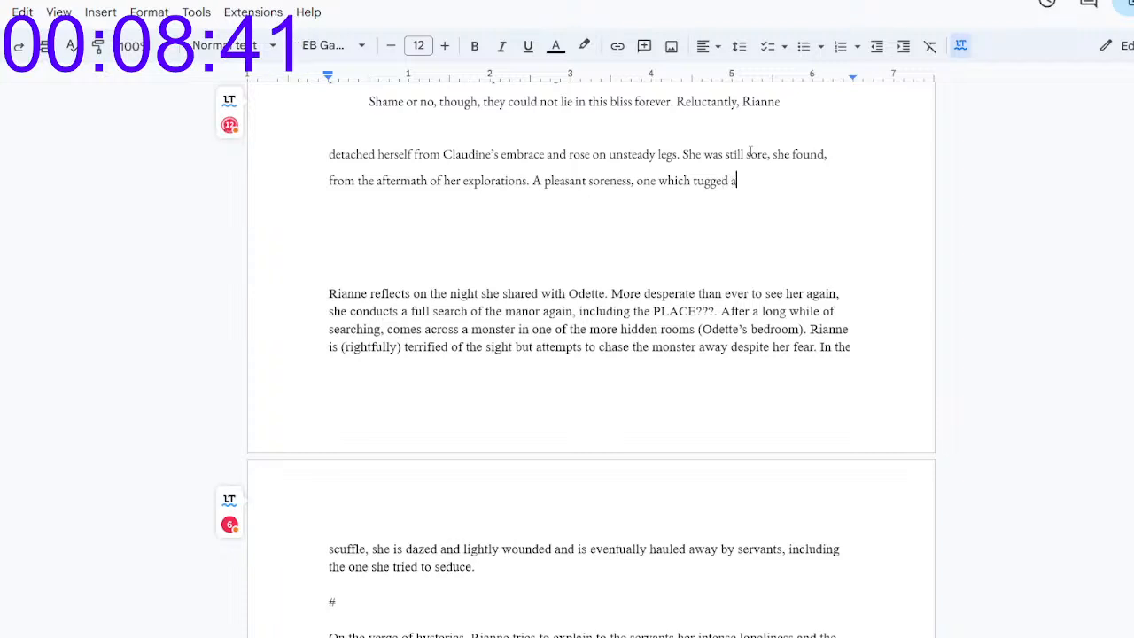
{"action": "type", "text": "t the root of her"}
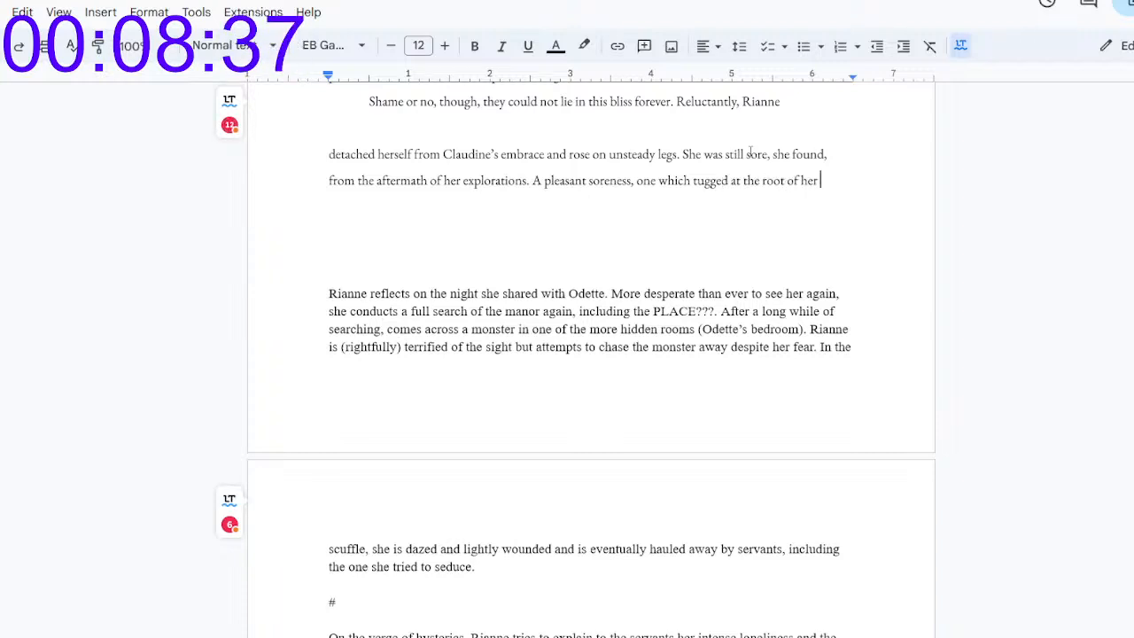
Step: Continue the paragraph with "A pleasant soreness, one which tugged at the depths of her belly"
{"action": "key", "text": "BackSpace"}
{"action": "key", "text": "BackSpace"}
{"action": "key", "text": "BackSpace"}
{"action": "key", "text": "BackSpace"}
{"action": "key", "text": "BackSpace"}
{"action": "key", "text": "BackSpace"}
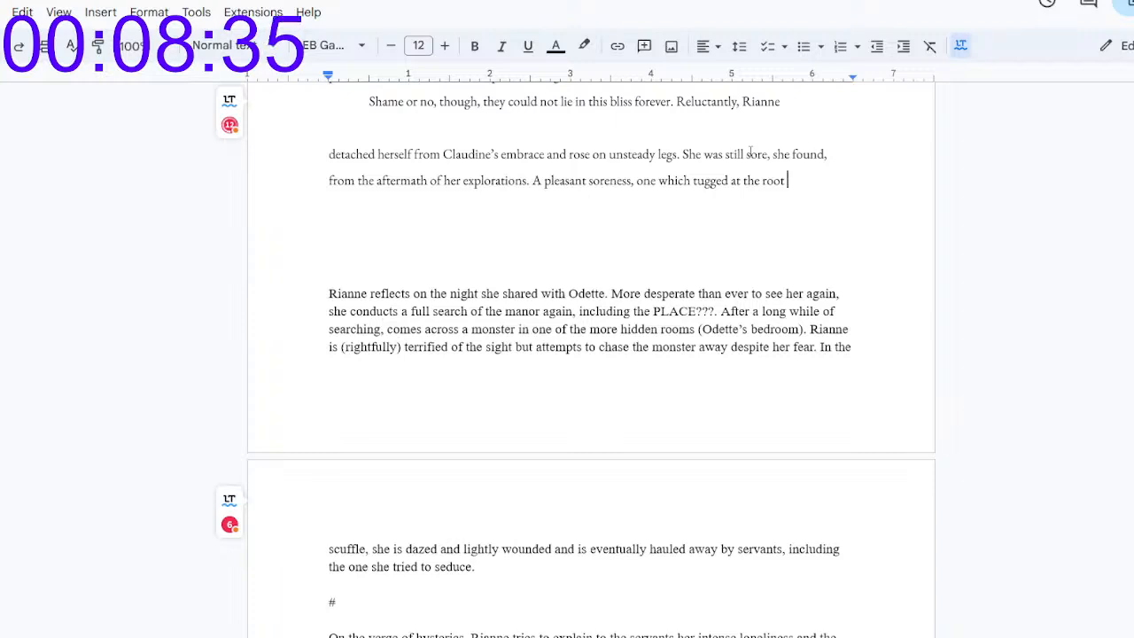
{"action": "key", "text": "BackSpace"}
{"action": "key", "text": "BackSpace"}
{"action": "type", "text": "depths of her"}
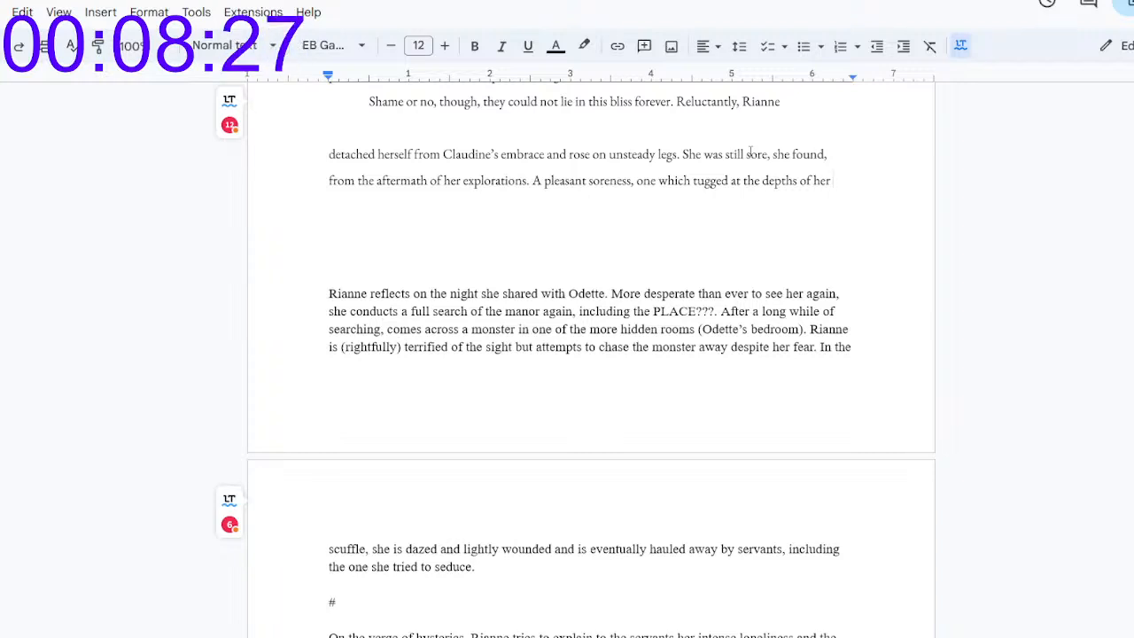
{"action": "type", "text": "belly"}
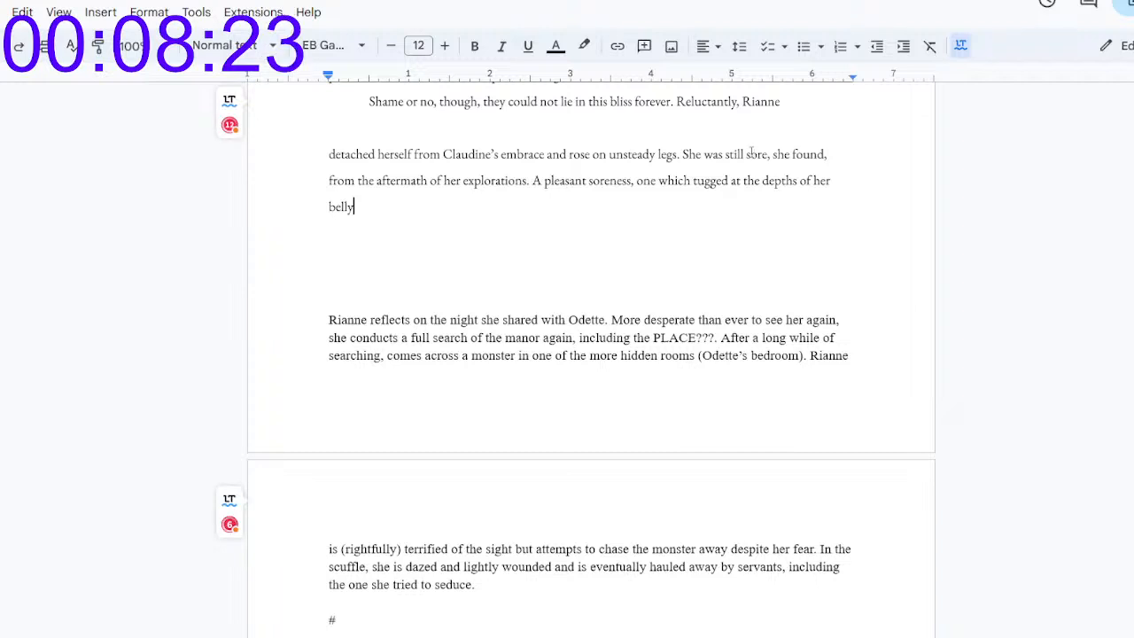
Step: Replace "at" with "from" after "tugged", and end the sentence with a period after "belly"
{"action": "double_click", "coordinate": [735, 180]}
{"action": "type", "text": "from"}
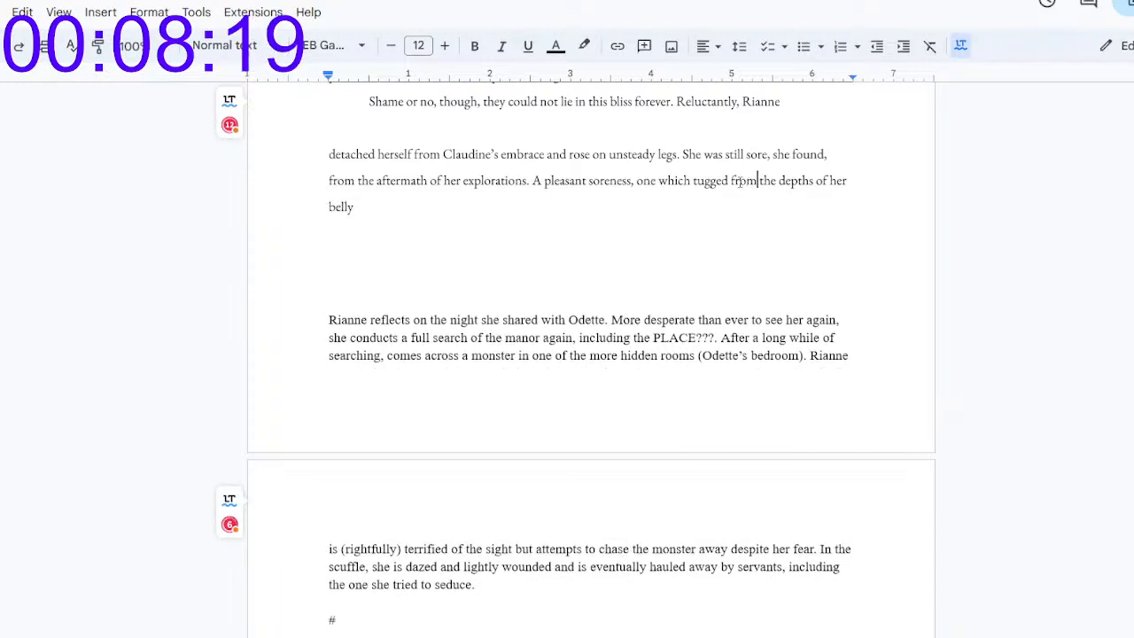
{"action": "left_click", "coordinate": [689, 198]}
{"action": "type", "text": "with"}
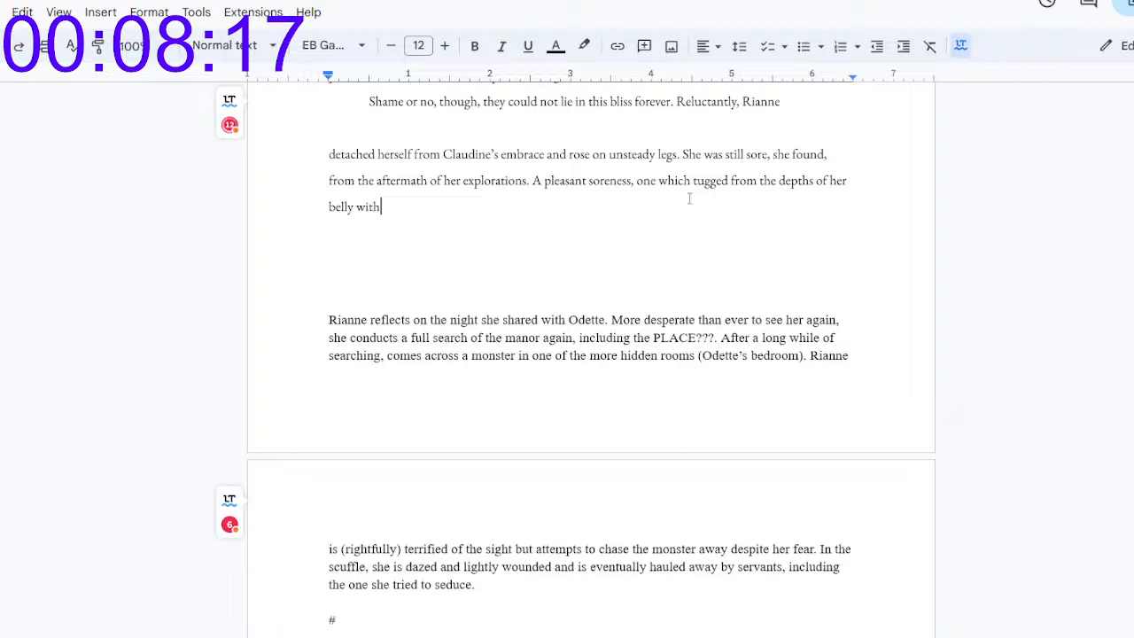
{"action": "key", "text": "BackSpace"}
{"action": "key", "text": "BackSpace"}
{"action": "type", "text": "th"}
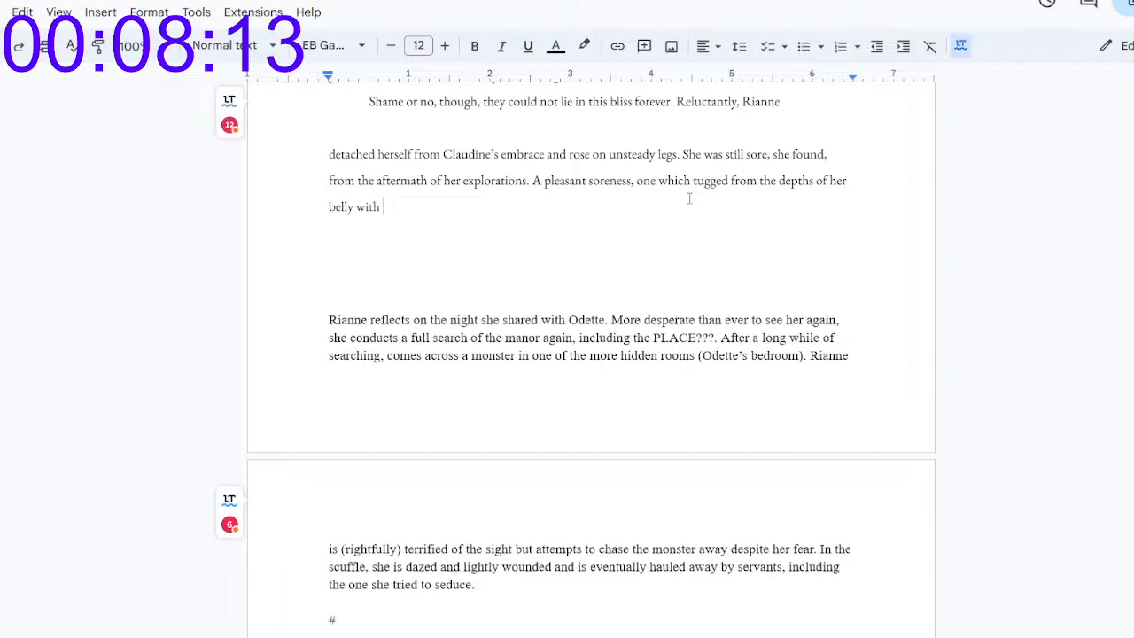
{"action": "key", "text": "BackSpace"}
{"action": "key", "text": "BackSpace"}
{"action": "key", "text": "BackSpace"}
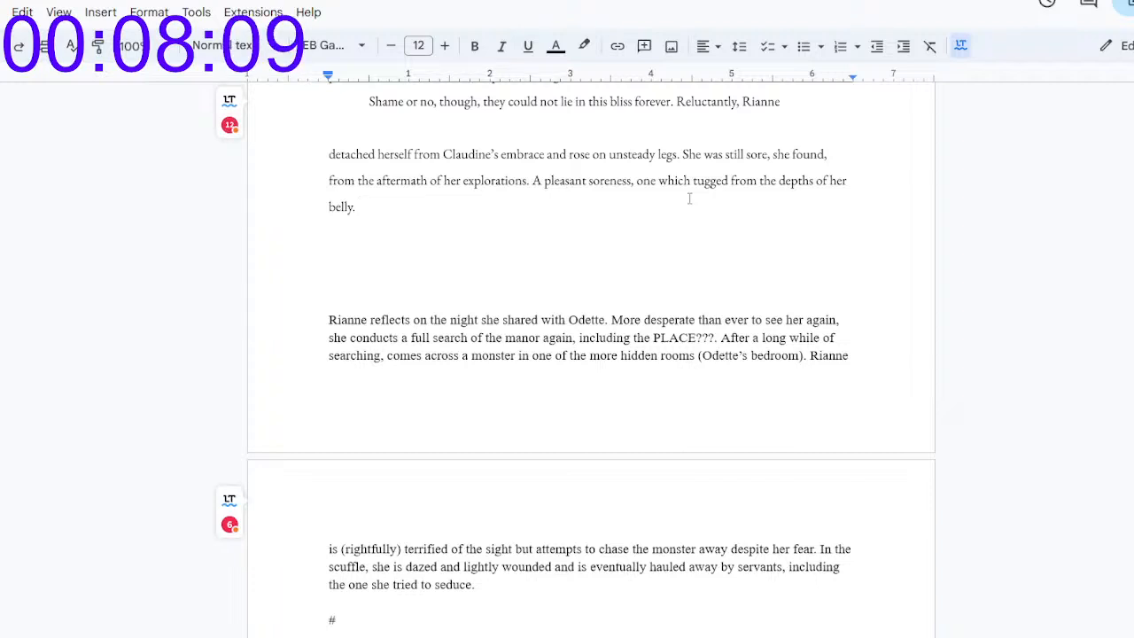
Step: After "belly.", add the sentence "She planted a hand against her lower stomach as she took her first steps for the door."
{"action": "type", "text": "She pla"}
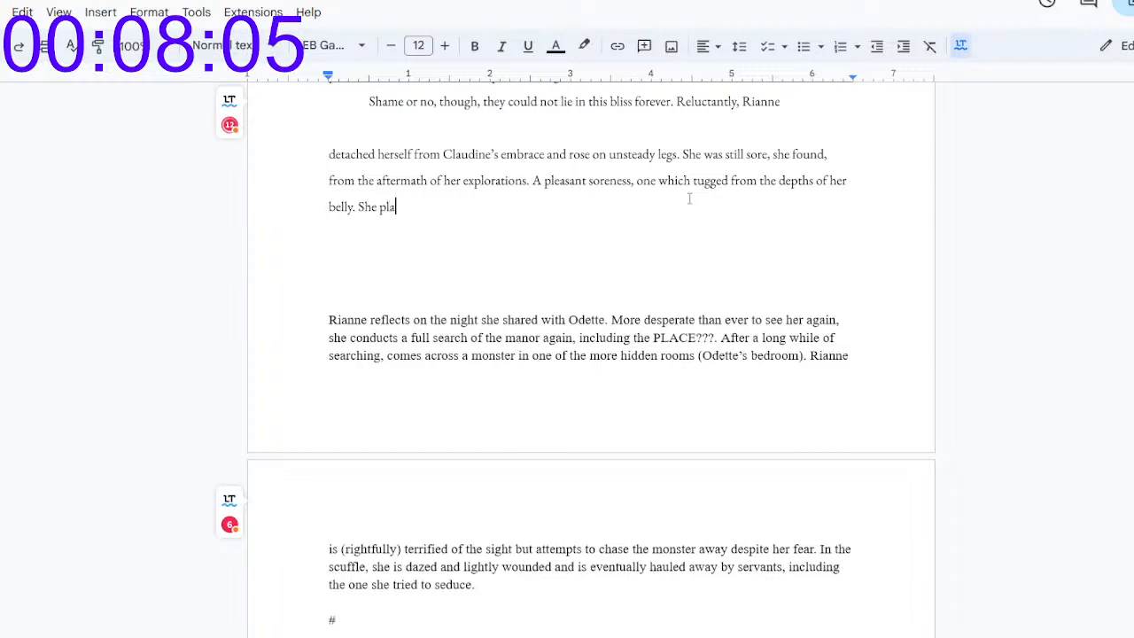
{"action": "type", "text": "nted a hand against"}
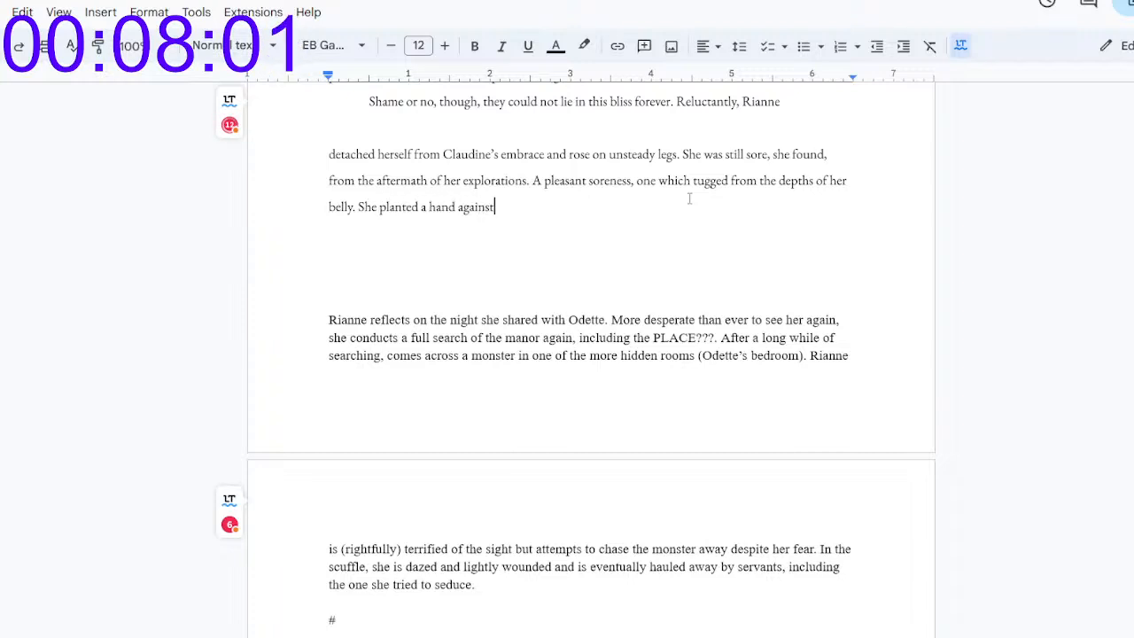
{"action": "type", "text": " her lower stomach as she "}
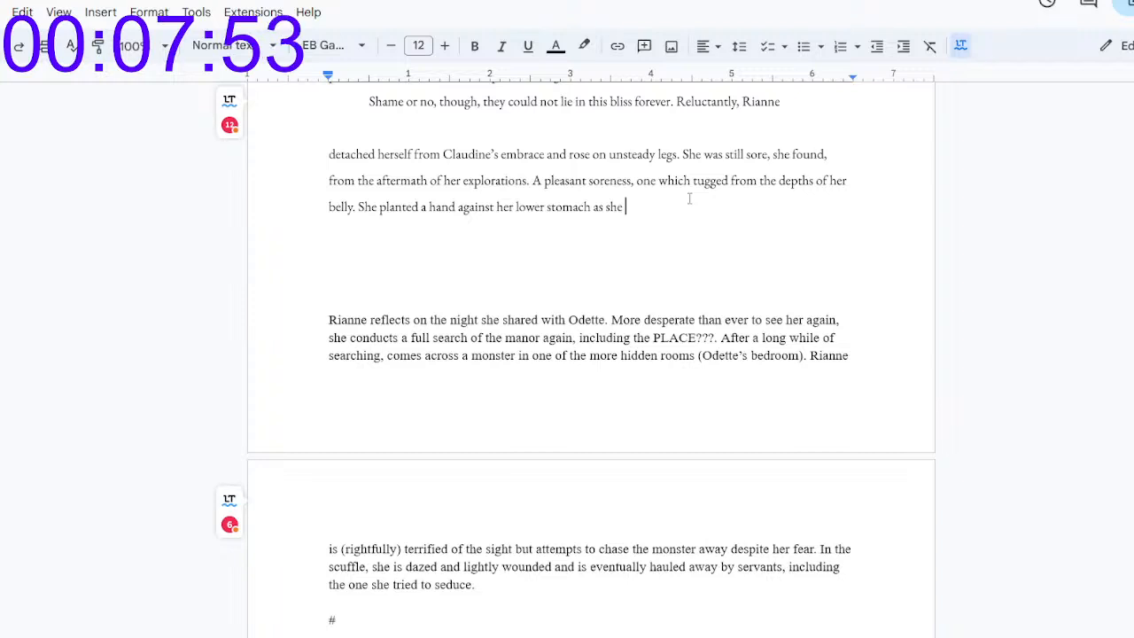
{"action": "type", "text": " too"}
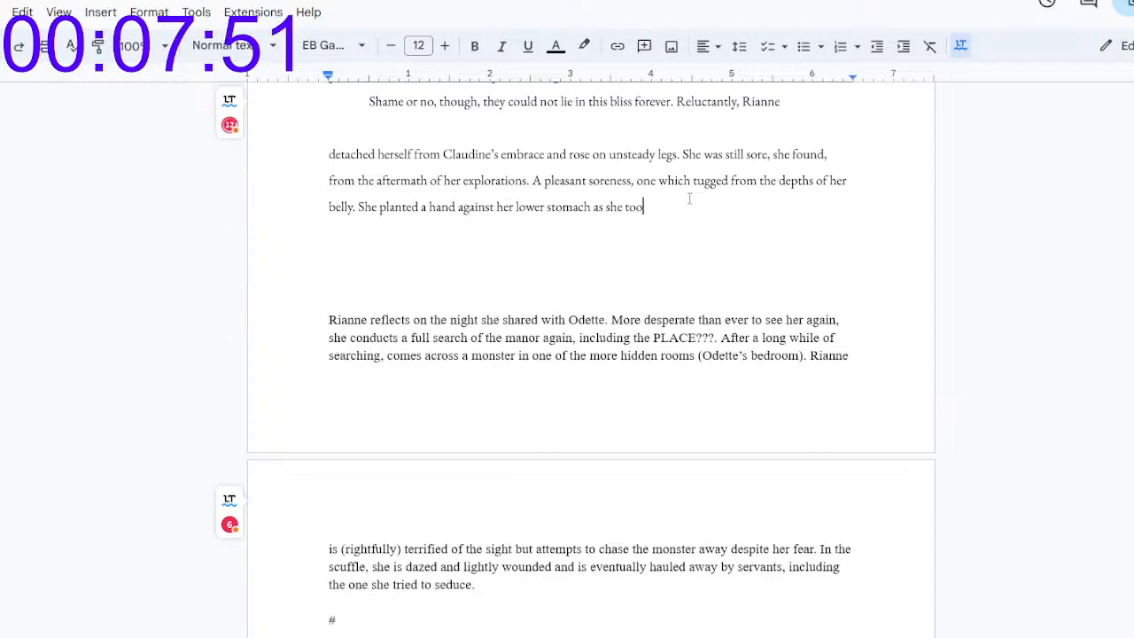
{"action": "type", "text": "k her first "}
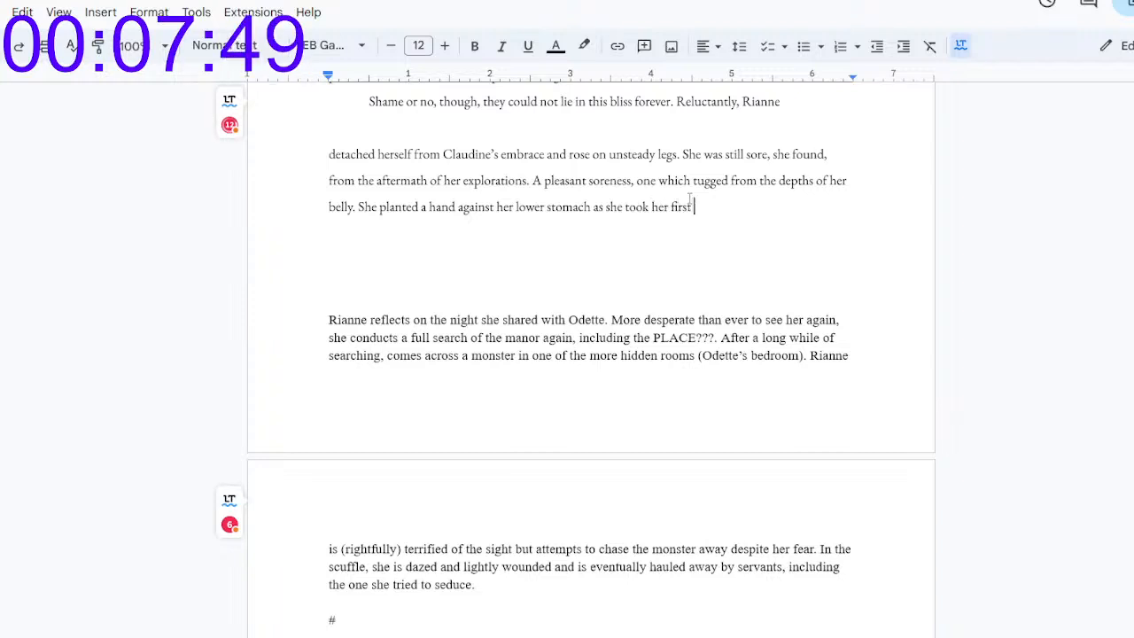
{"action": "type", "text": "steps for the door."}
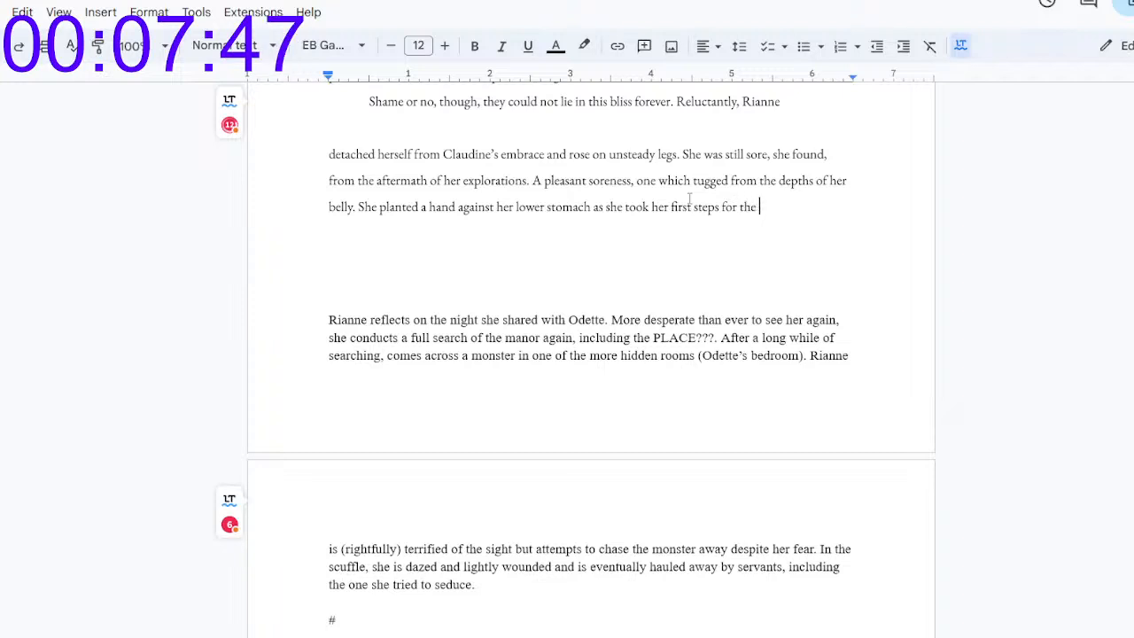
Step: Start a new indented paragraph with the dialogue "Claudine?" followed by "A knock on the door followed"
{"action": "key", "text": "Return"}
{"action": "key", "text": "Tab"}
{"action": "type", "text": "\"C"}
{"action": "key", "text": "BackSpace"}
{"action": "key", "text": "BackSpace"}
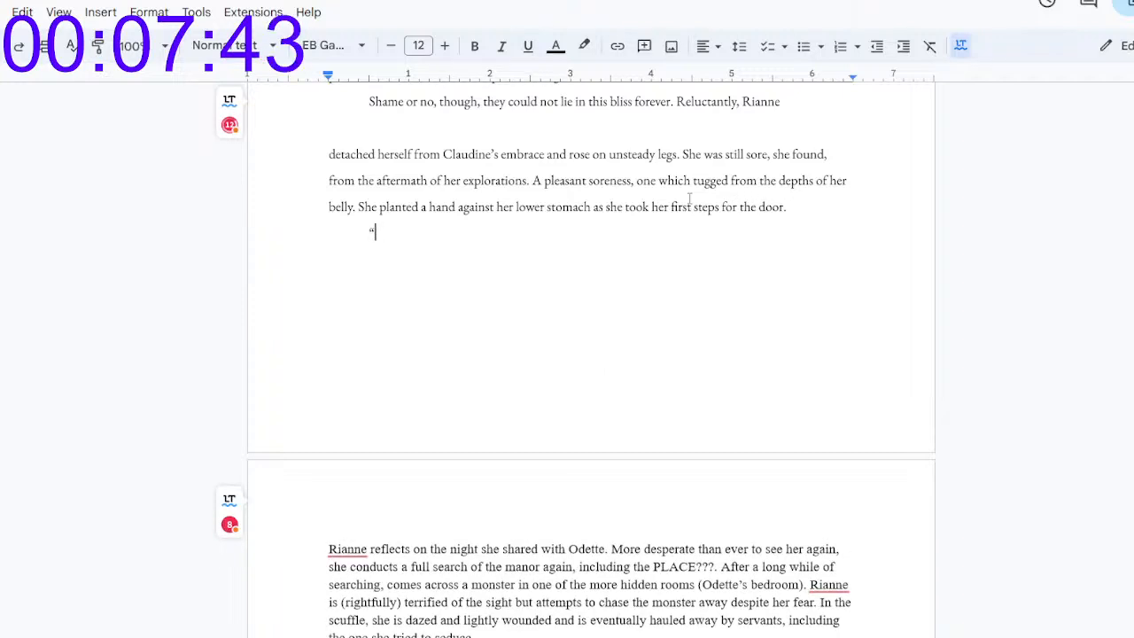
{"action": "type", "text": "\"Cla"}
{"action": "type", "text": "udine"}
{"action": "type", "text": "?\""}
{"action": "type", "text": " A k"}
{"action": "type", "text": "o"}
{"action": "key", "text": "BackSpace"}
{"action": "type", "text": "no"}
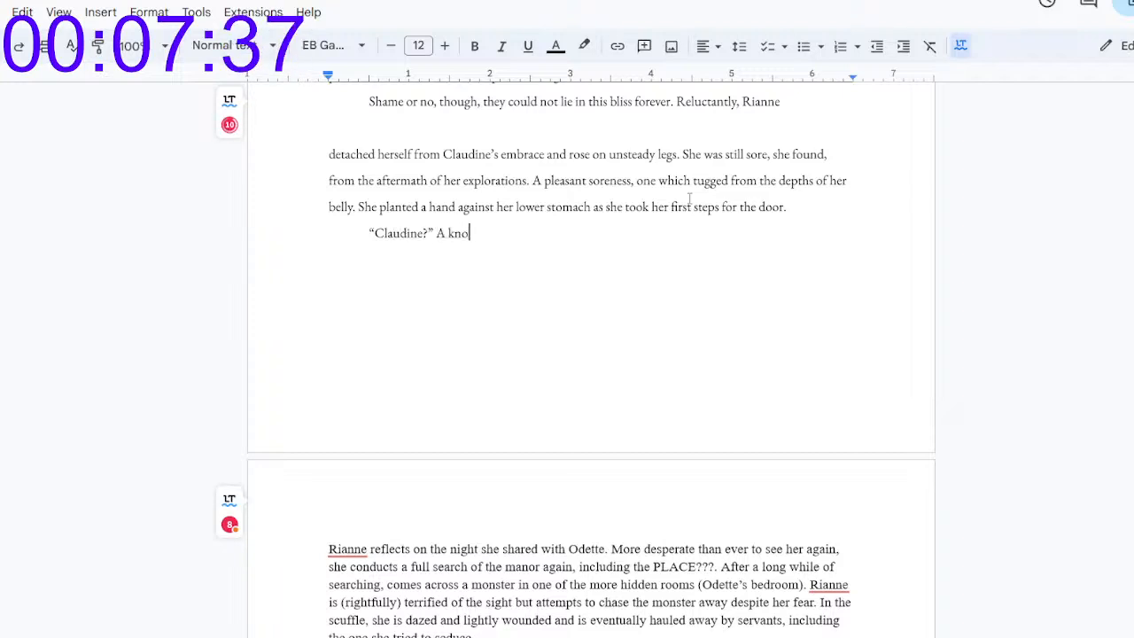
{"action": "type", "text": "ck on the door fo"}
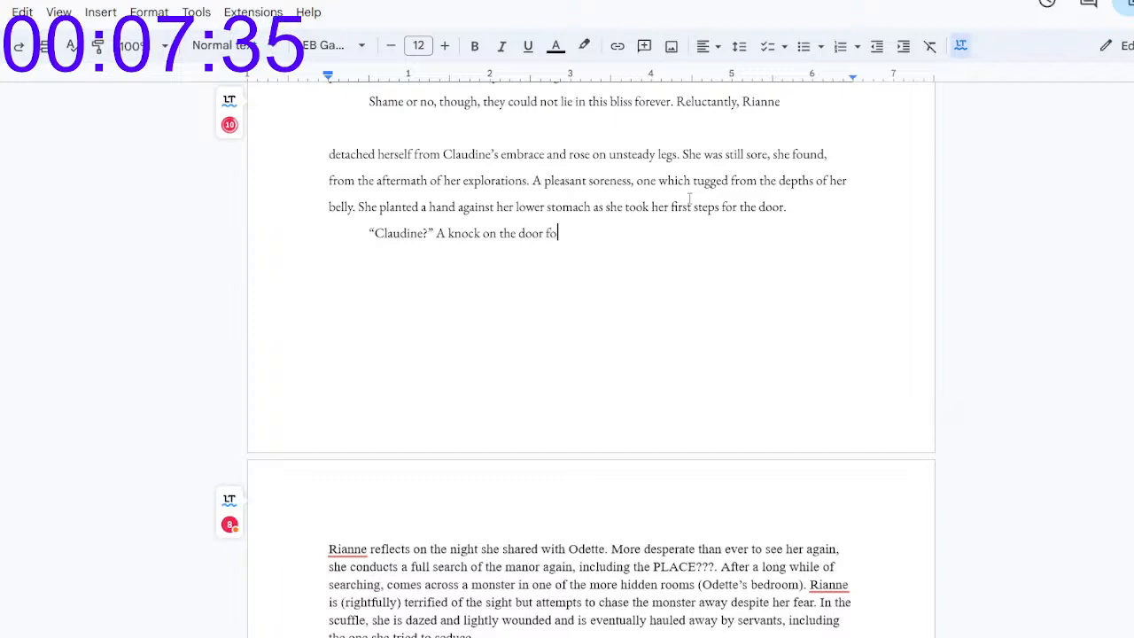
{"action": "type", "text": "llowed"}
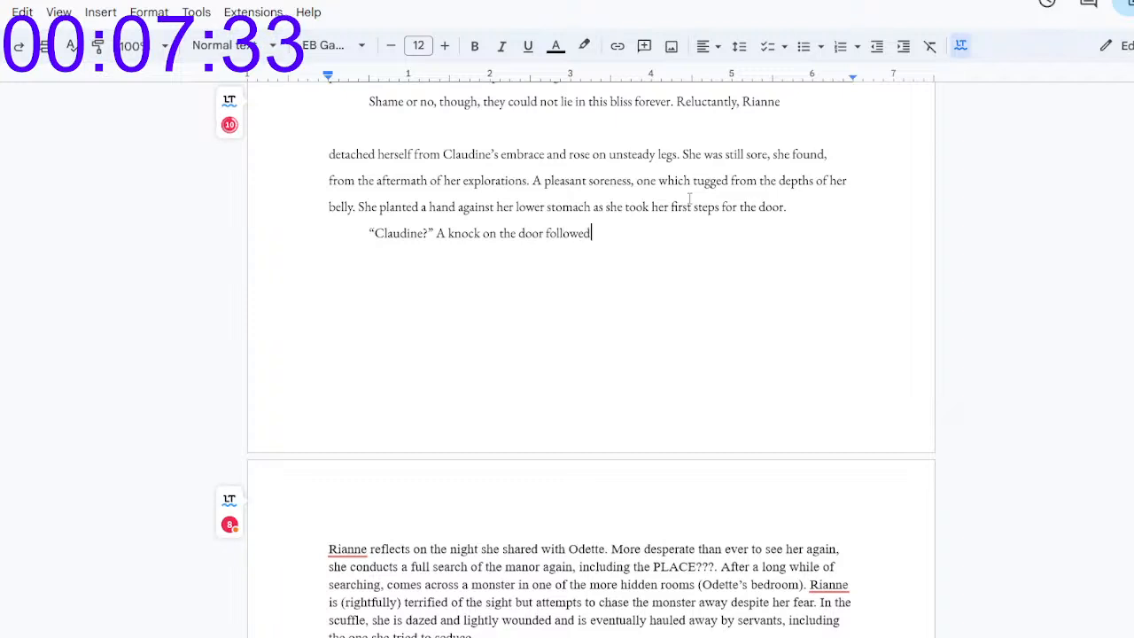
Step: Continue the sentence with "suit, three quick raps which sent Rianne's heart racing." and add the dialogue "Claudine, are you in there?"
{"action": "key", "text": "BackSpace"}
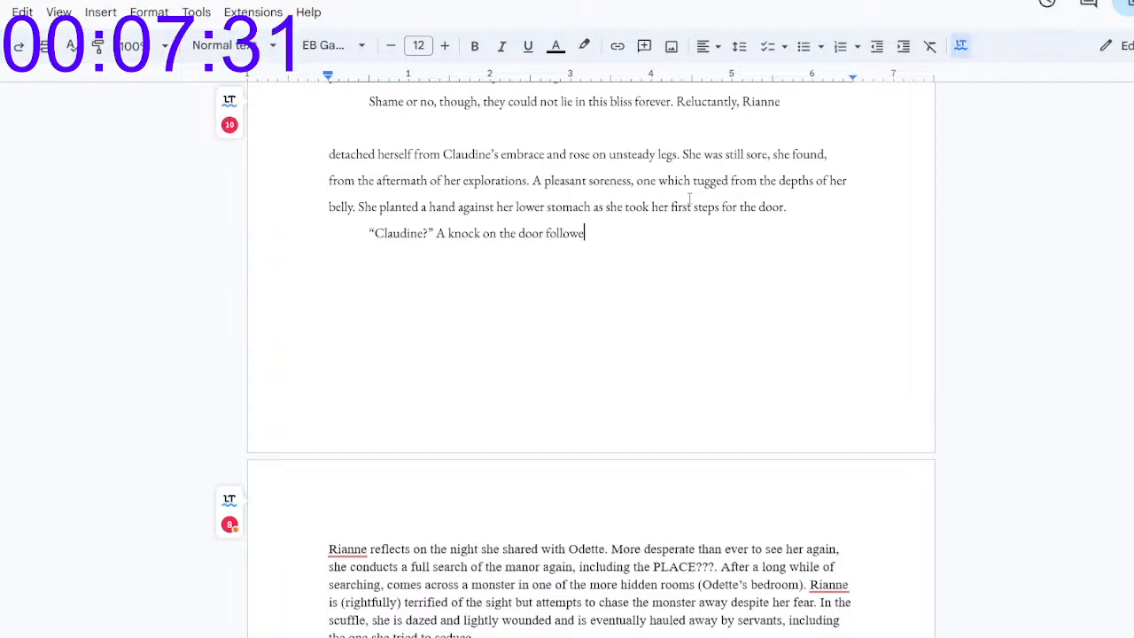
{"action": "type", "text": "uit, three quick raps which "}
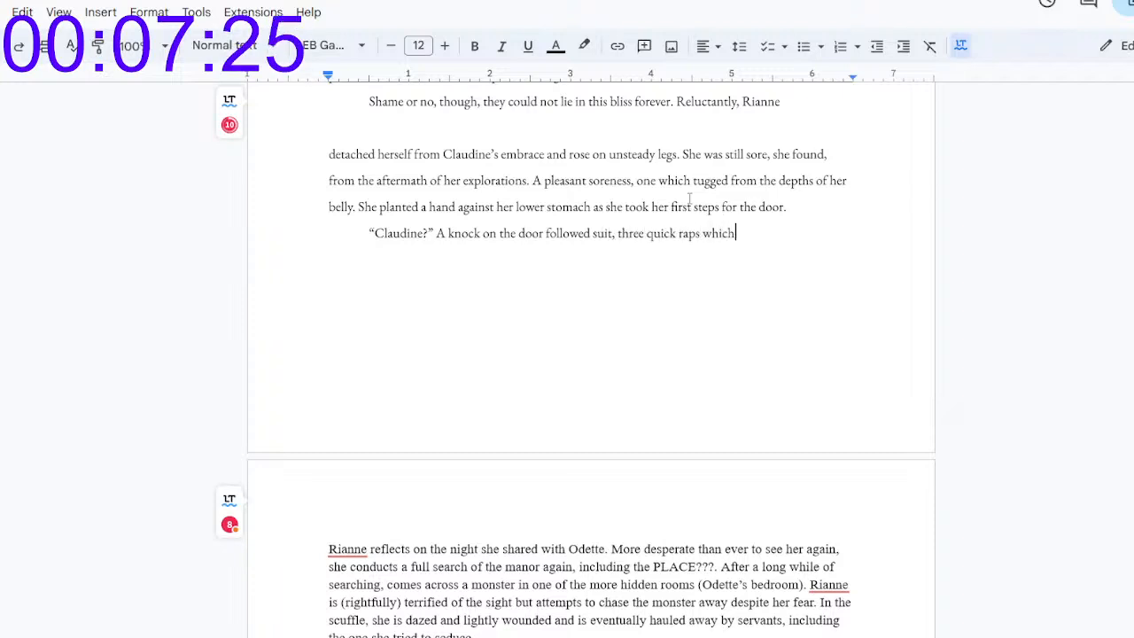
{"action": "type", "text": "sent Rian"}
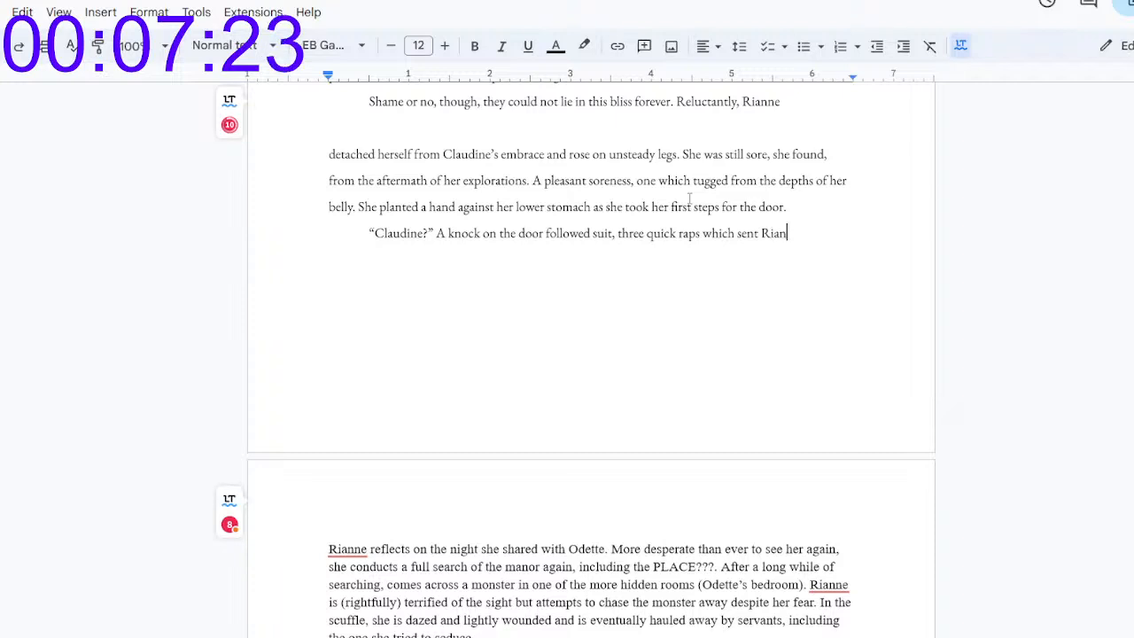
{"action": "type", "text": "ne's heart rac"}
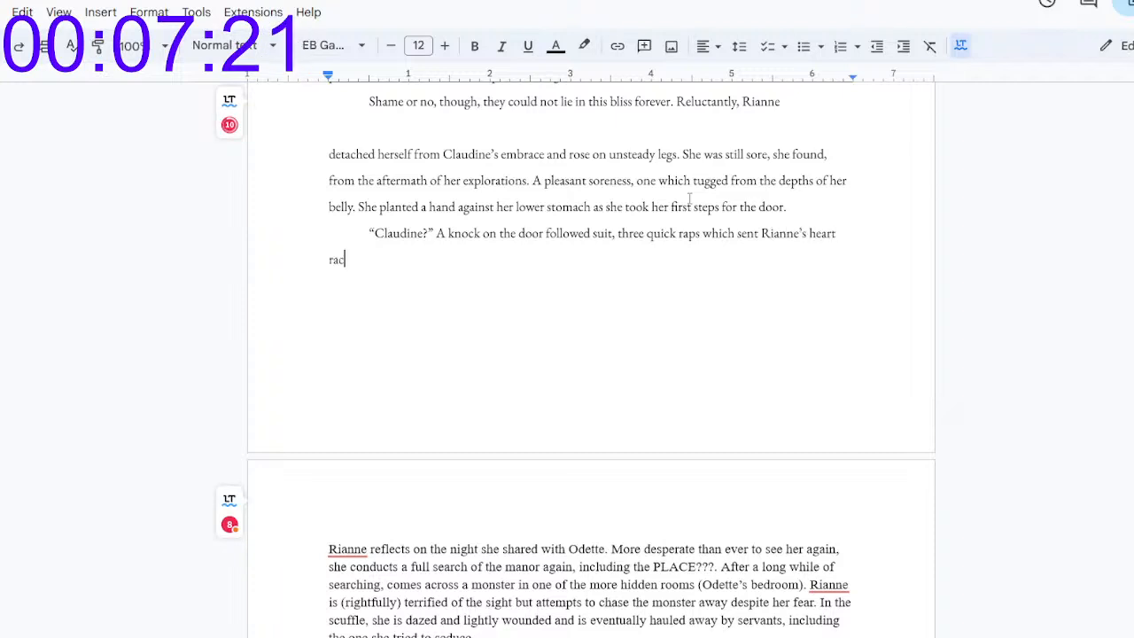
{"action": "type", "text": "ing. \"Claudi"}
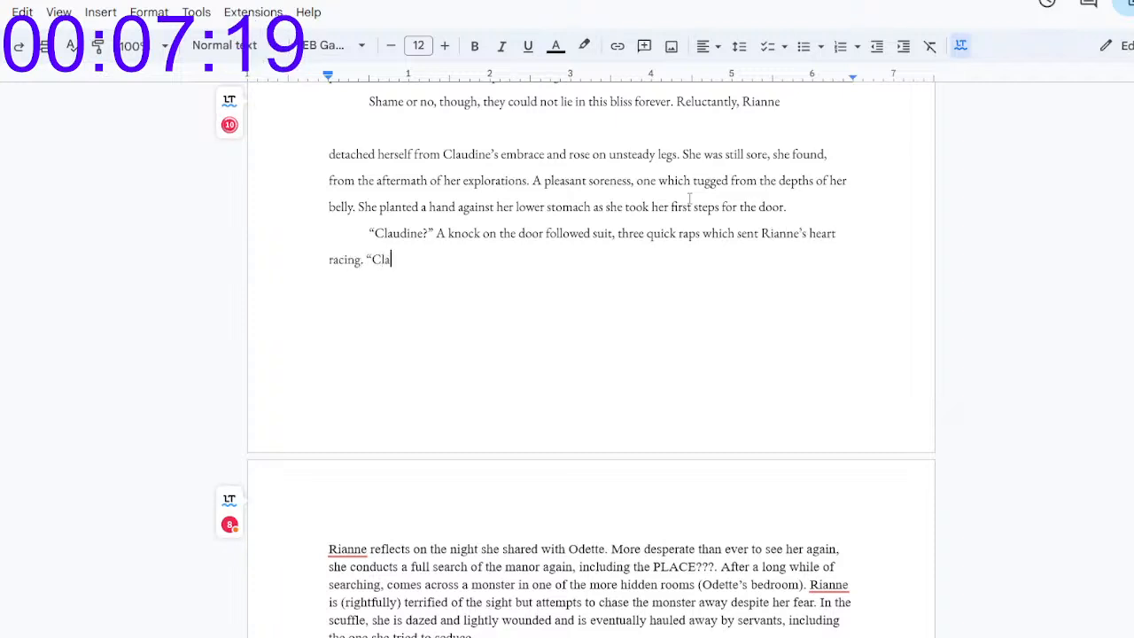
{"action": "type", "text": "ne, are you in there?\""}
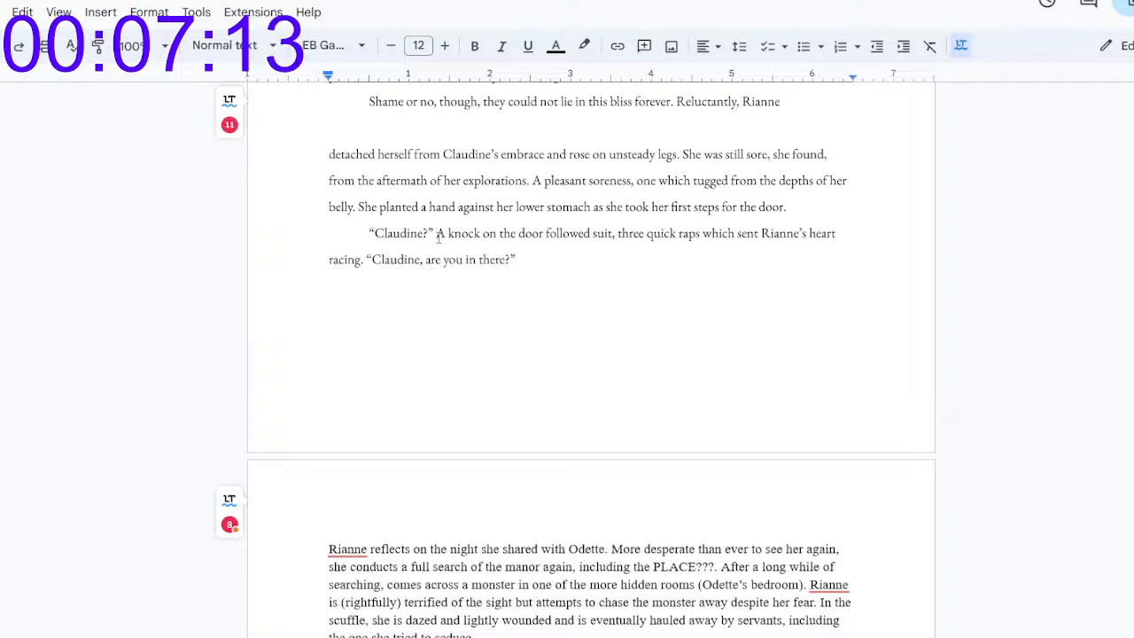
{"action": "type", "text": "Came a vo"}
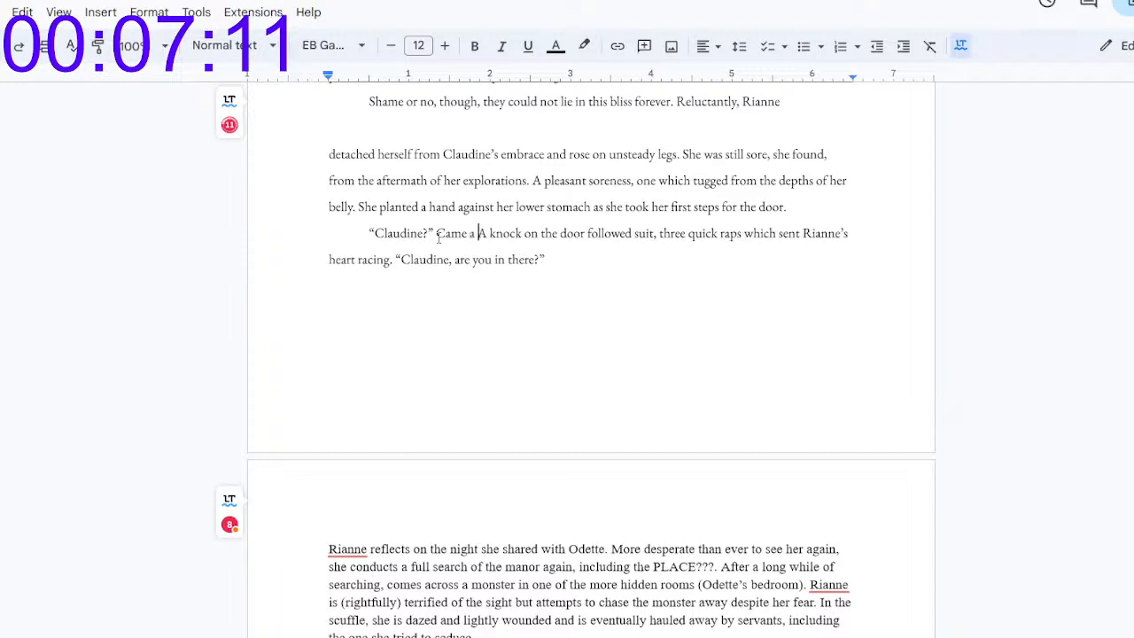
{"action": "type", "text": "ice all too "}
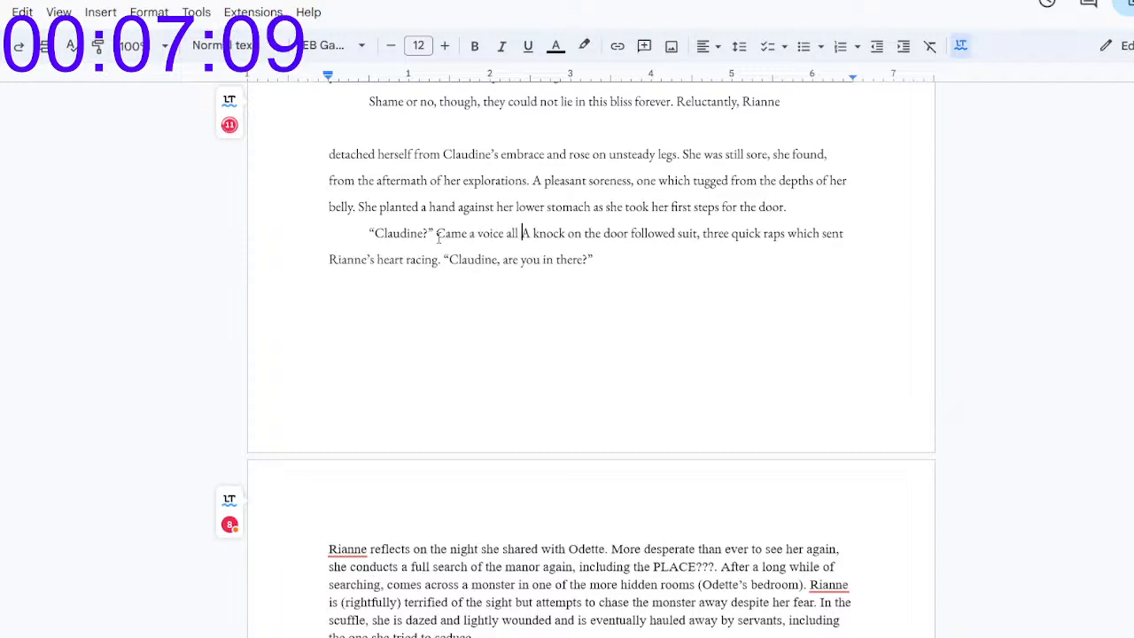
{"action": "type", "text": "familiar."}
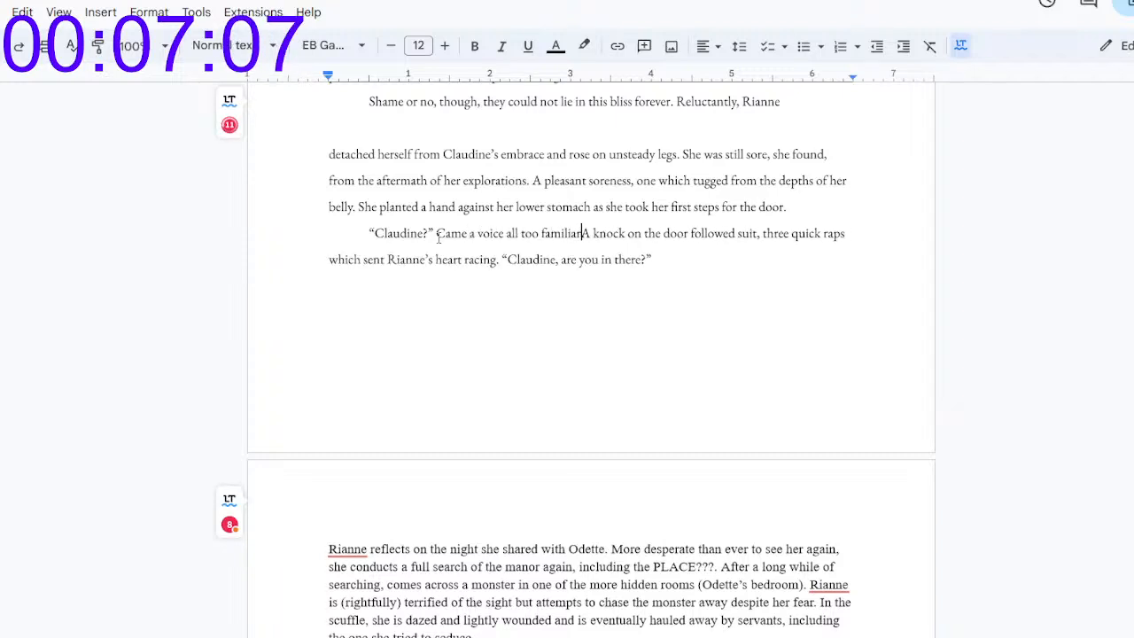
{"action": "type", "text": " Leonce"}
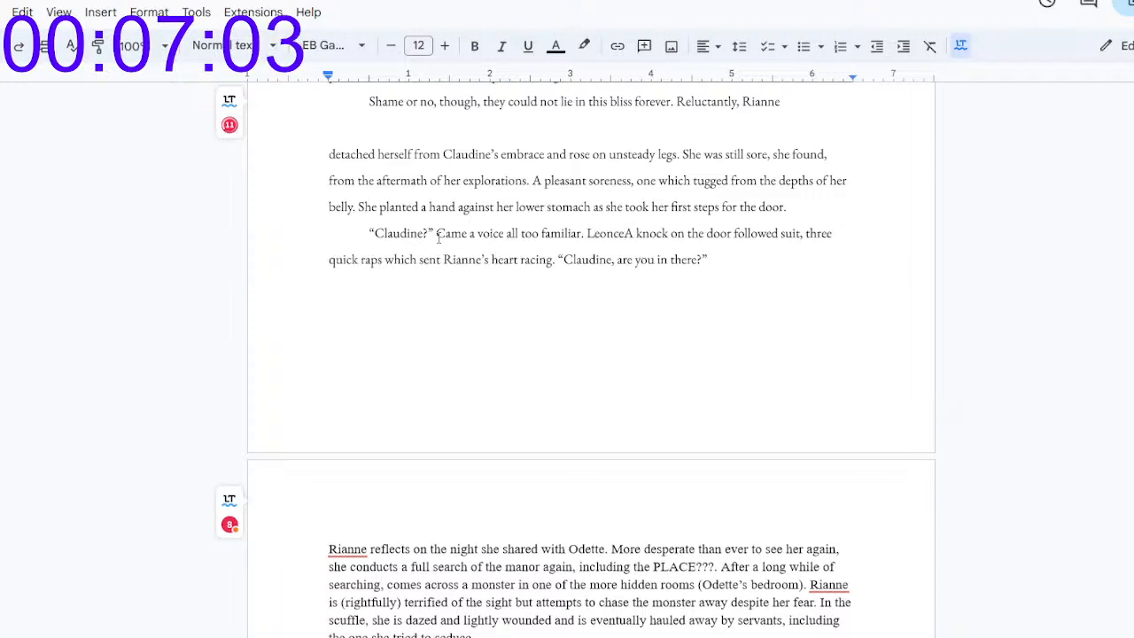
{"action": "type", "text": "."}
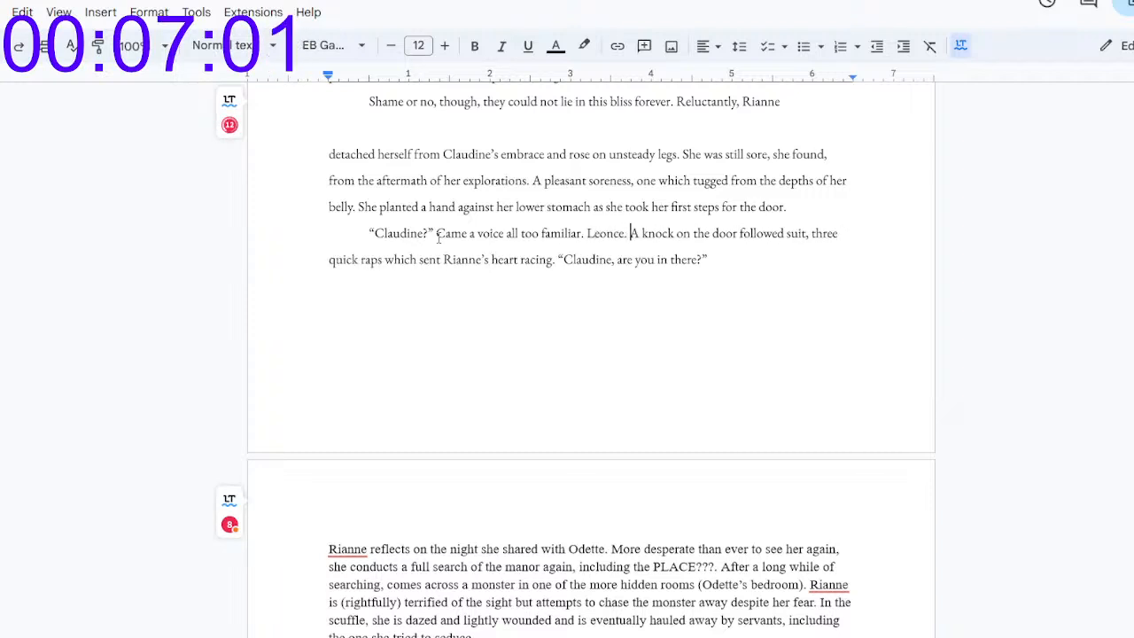
Step: Below "are you in there?", start a new indented paragraph with "Rianne cut a glance to her slumbering partner"
{"action": "left_click", "coordinate": [716, 254]}
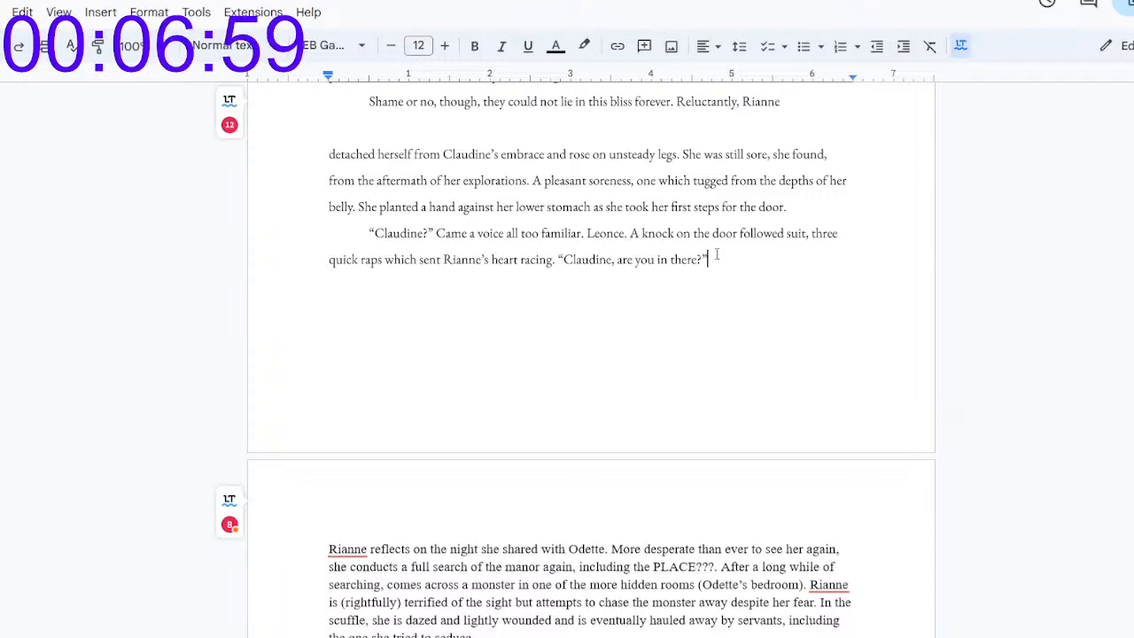
{"action": "key", "text": "Return"}
{"action": "key", "text": "Tab"}
{"action": "type", "text": "Rianne cut a glanx"}
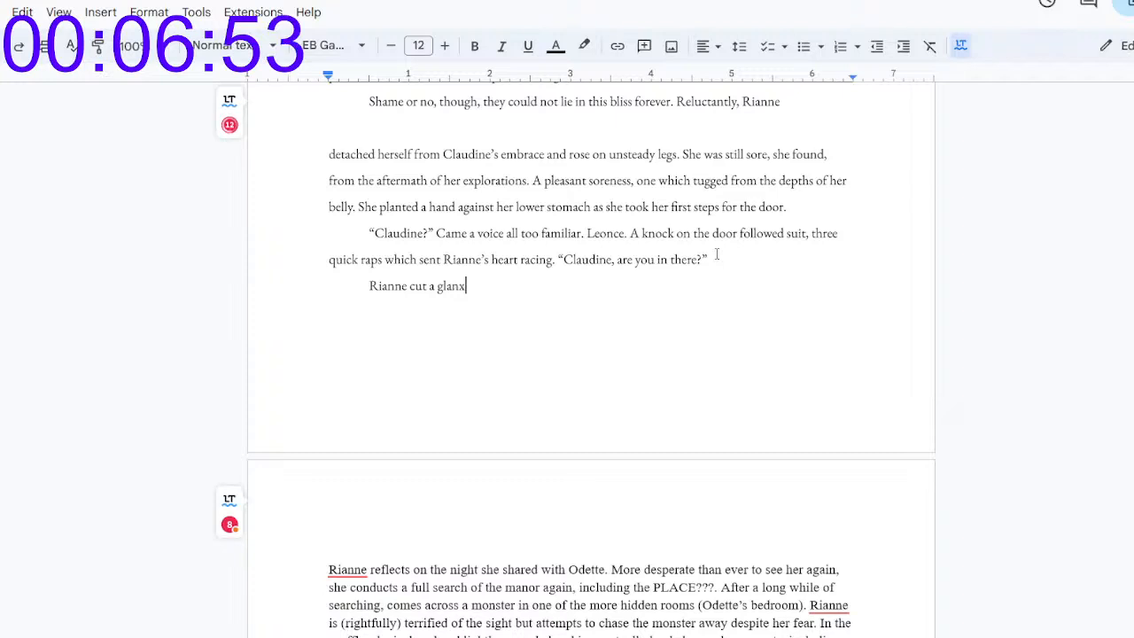
{"action": "key", "text": "BackSpace"}
{"action": "type", "text": "ce to her slumberi"}
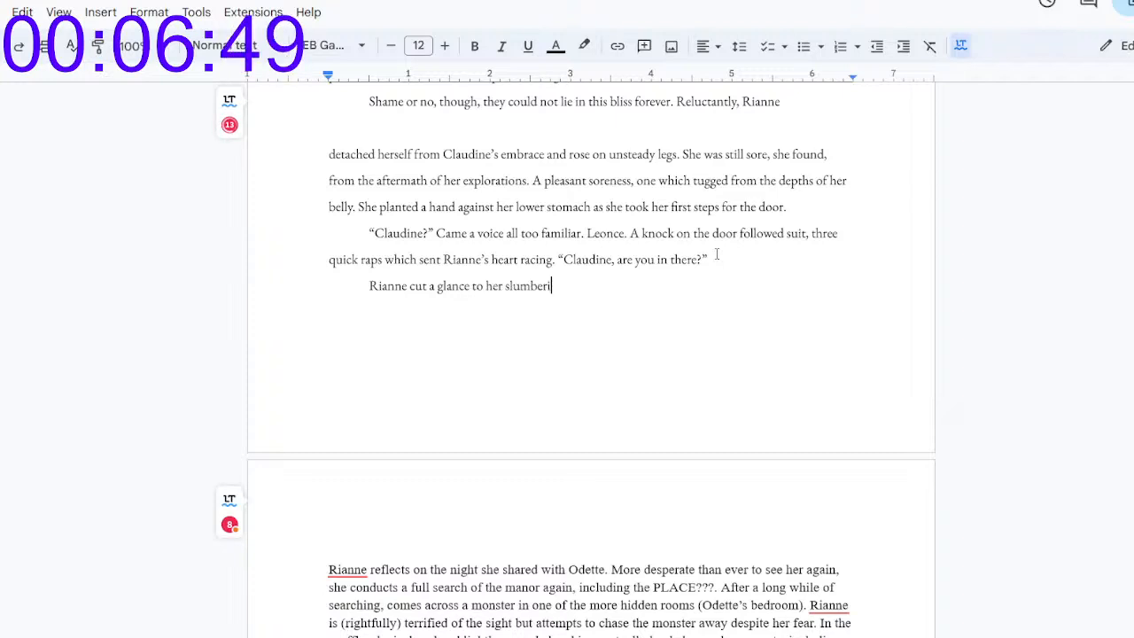
{"action": "type", "text": "ng partner"}
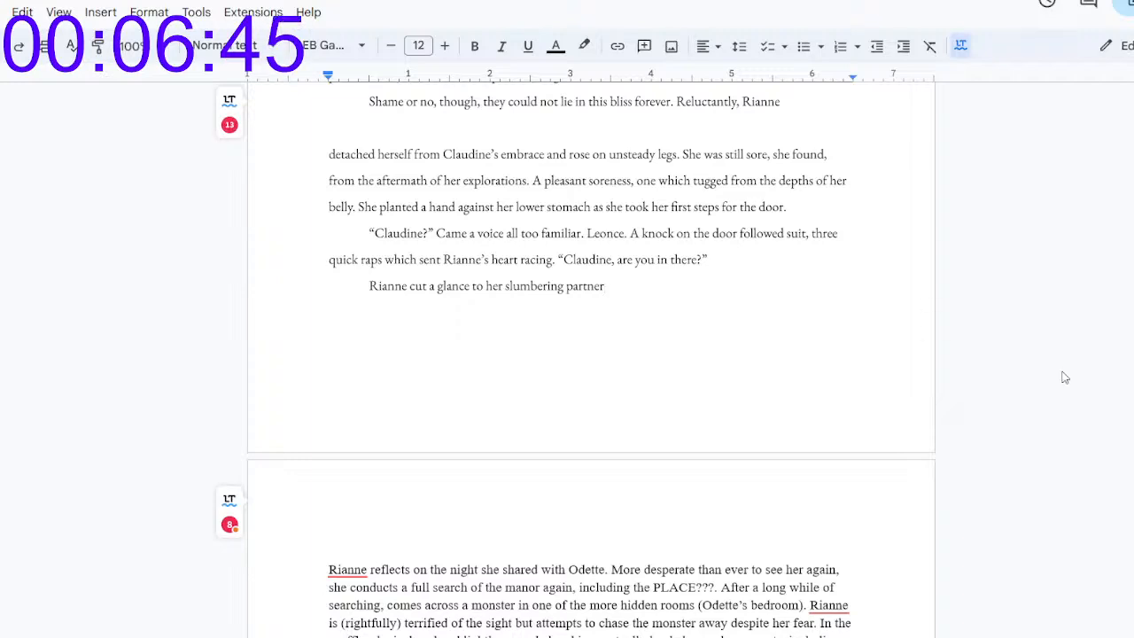
Step: Delete the "#" scene break between "tongues and teeth." and the paragraph starting with "Later,"
{"action": "scroll", "coordinate": [591, 354], "scroll_direction": "up", "scroll_amount": 10}
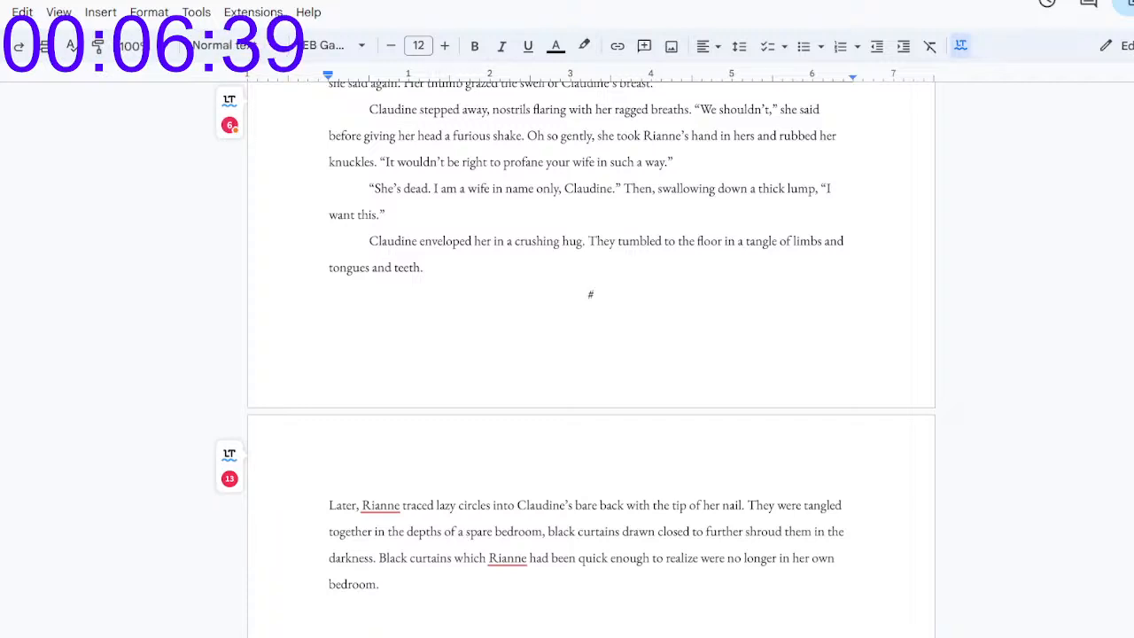
{"action": "key", "text": "Down"}
{"action": "left_click", "coordinate": [620, 147]}
{"action": "key", "text": "BackSpace"}
{"action": "key", "text": "BackSpace"}
{"action": "key", "text": "Right"}
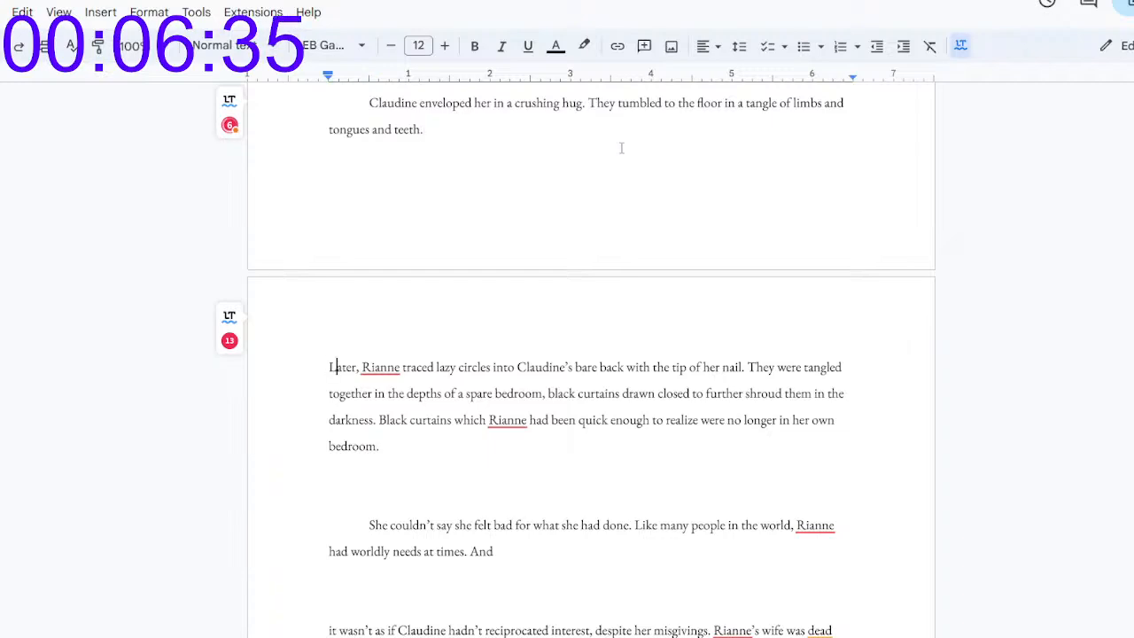
Step: Make the text starting with "Later, Rianne traced lazy circles" its own paragraph with a first-line indent
{"action": "key", "text": "Return"}
{"action": "key", "text": "Tab"}
{"action": "key", "text": "BackSpace"}
{"action": "key", "text": "BackSpace"}
{"action": "key", "text": "BackSpace"}
{"action": "key", "text": "Tab"}
{"action": "key", "text": "BackSpace"}
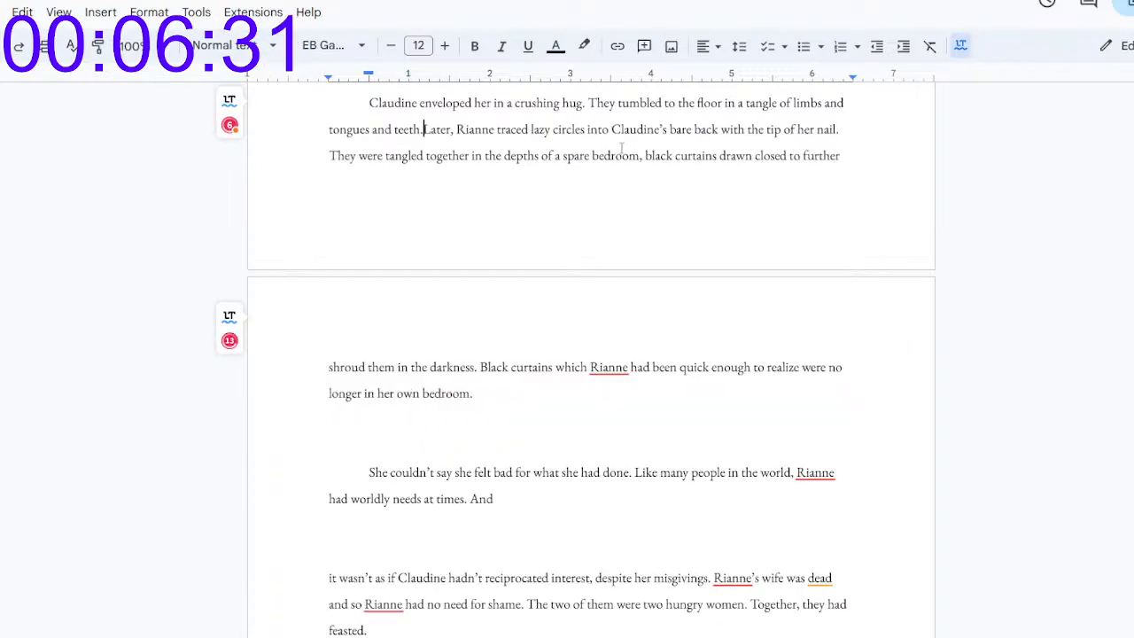
{"action": "key", "text": "Return"}
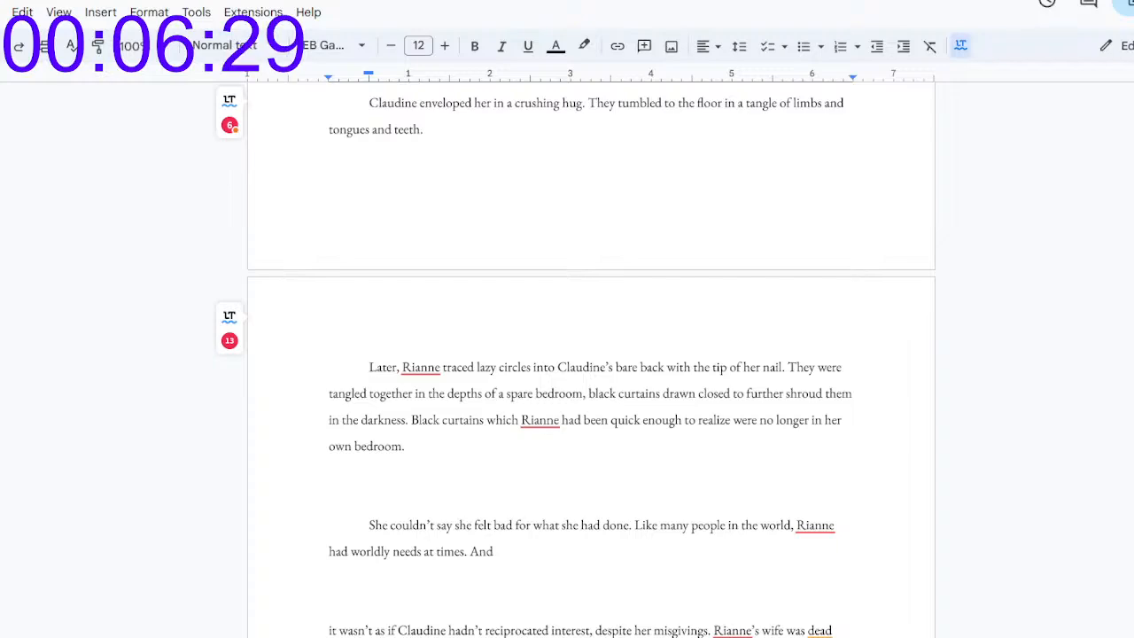
Step: Reread the scene from "She couldn't say she felt bad" down to the unfinished line about the slumbering partner
{"action": "left_click", "coordinate": [493, 551]}
{"action": "scroll", "coordinate": [493, 551], "scroll_direction": "down", "scroll_amount": 4}
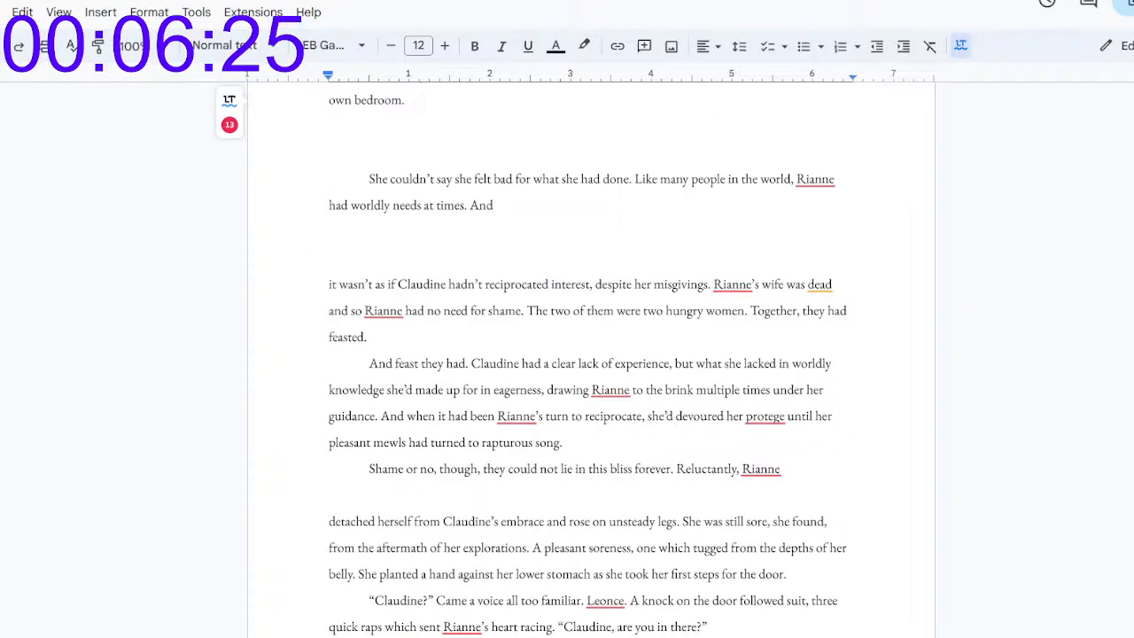
{"action": "scroll", "coordinate": [587, 354], "scroll_direction": "down", "scroll_amount": 3}
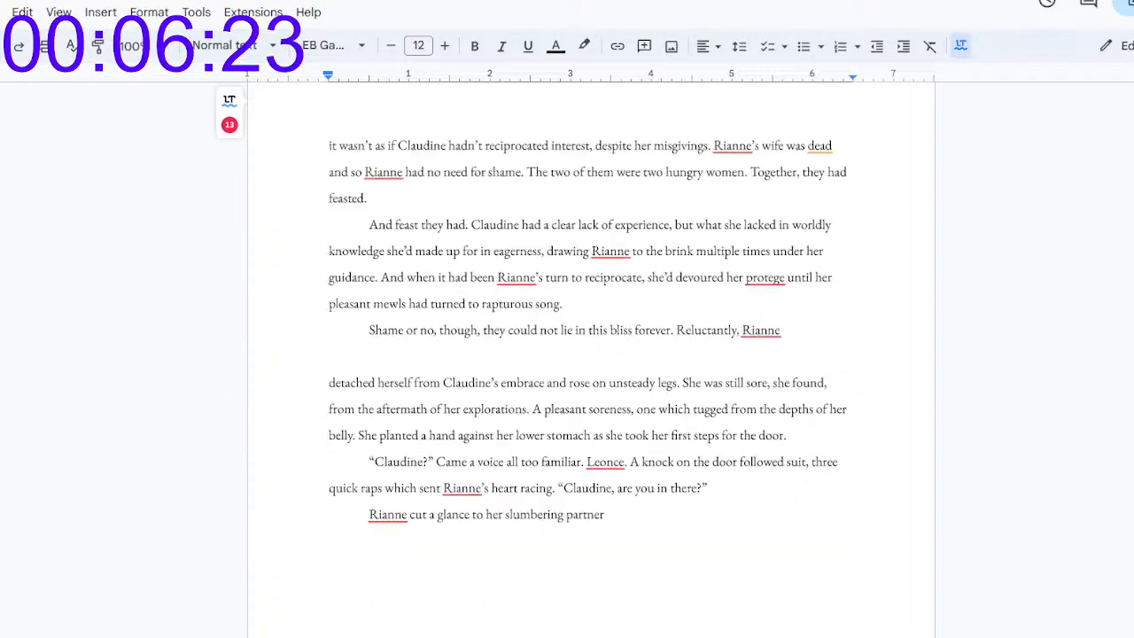
{"action": "scroll", "coordinate": [587, 354], "scroll_direction": "down", "scroll_amount": 3}
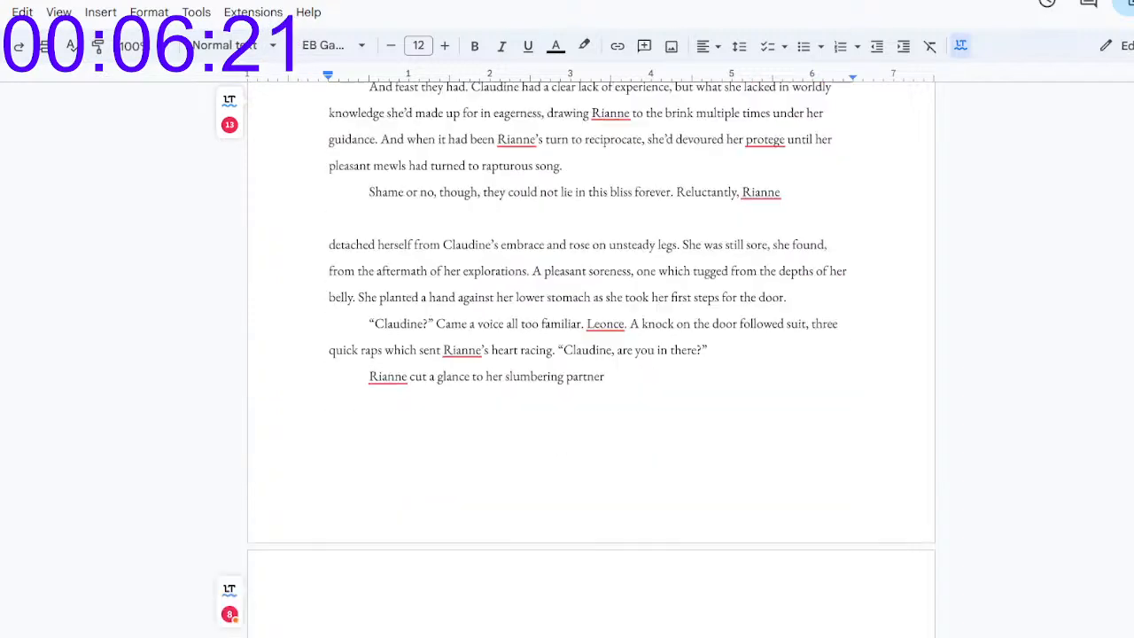
{"action": "scroll", "coordinate": [588, 354], "scroll_direction": "up", "scroll_amount": 6}
{"action": "scroll", "coordinate": [587, 354], "scroll_direction": "up", "scroll_amount": 4}
{"action": "scroll", "coordinate": [587, 354], "scroll_direction": "down", "scroll_amount": 4}
{"action": "scroll", "coordinate": [587, 354], "scroll_direction": "up", "scroll_amount": 2}
{"action": "scroll", "coordinate": [587, 354], "scroll_direction": "down", "scroll_amount": 9}
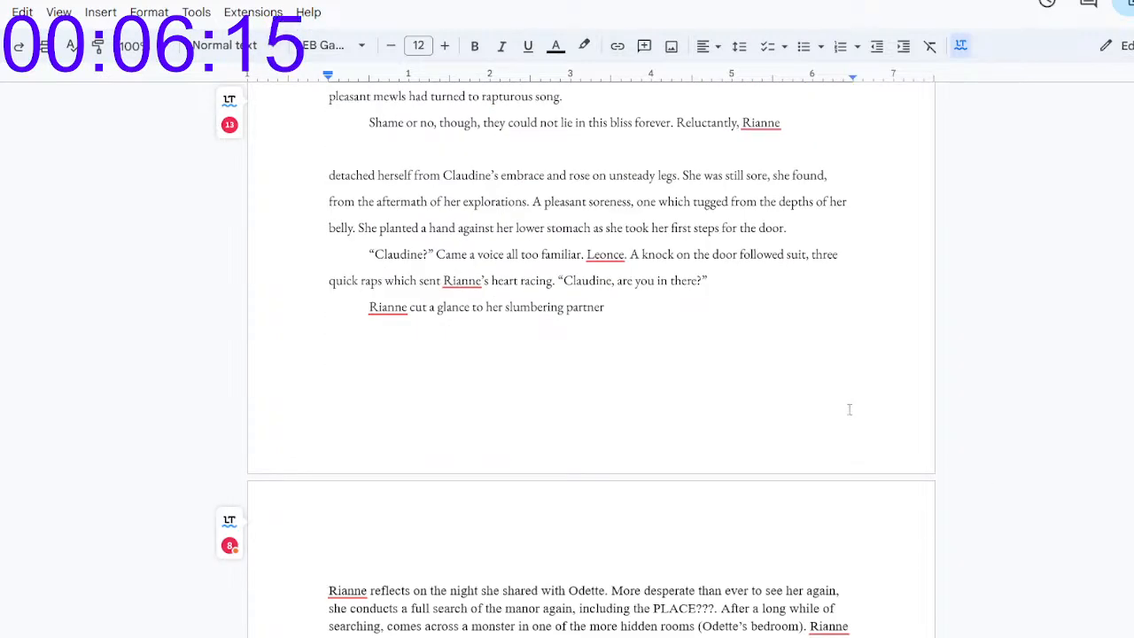
Step: End the sentence after "slumbering partner" and add "The black curtains still kept the both of them cloaked in darkness."
{"action": "left_click", "coordinate": [634, 309]}
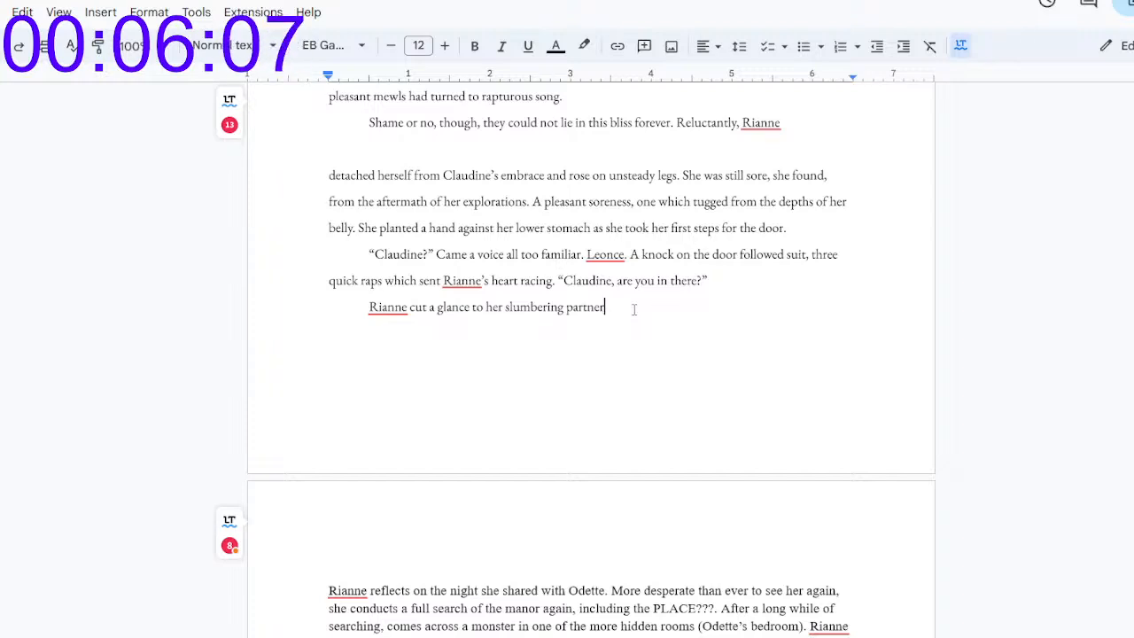
{"action": "type", "text": "Bey"}
{"action": "key", "text": "BackSpace"}
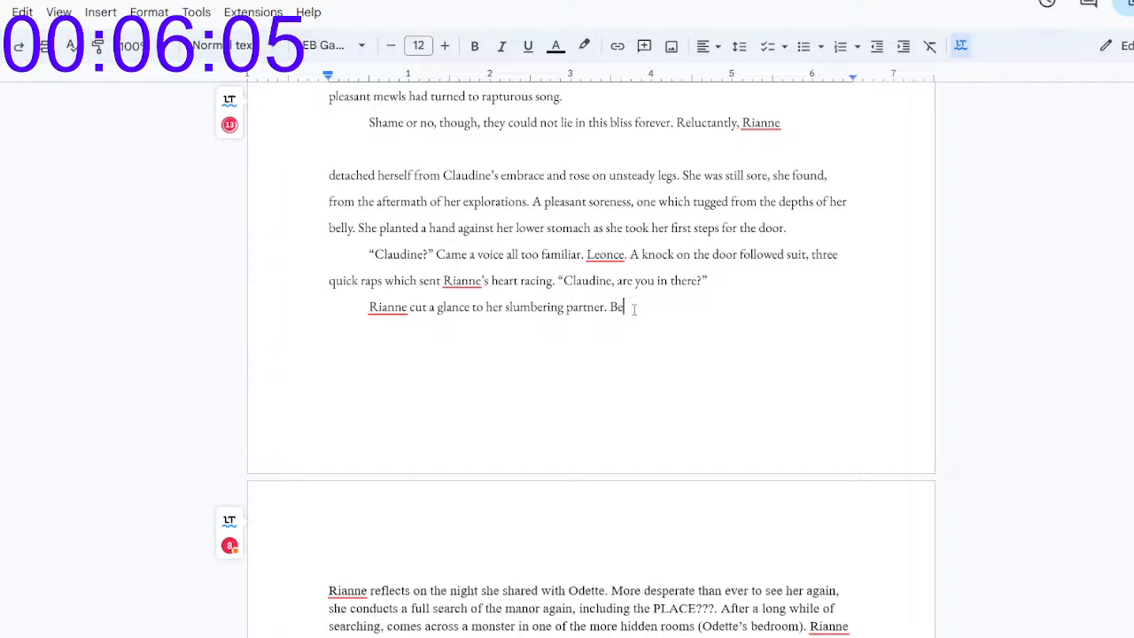
{"action": "type", "text": "The b"}
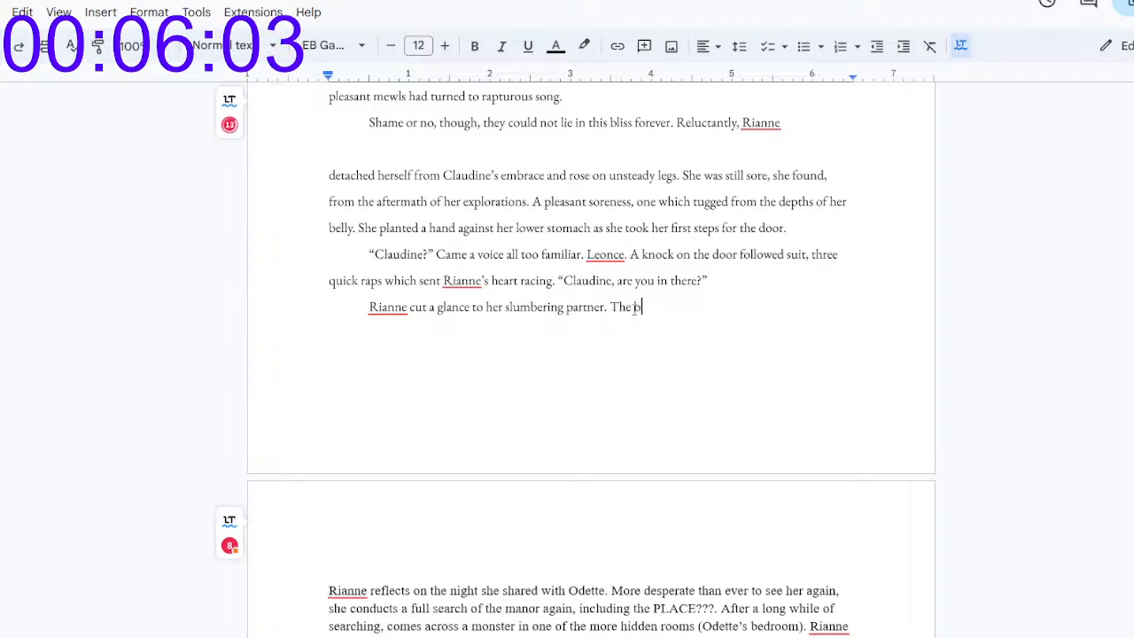
{"action": "type", "text": "lack curtains "}
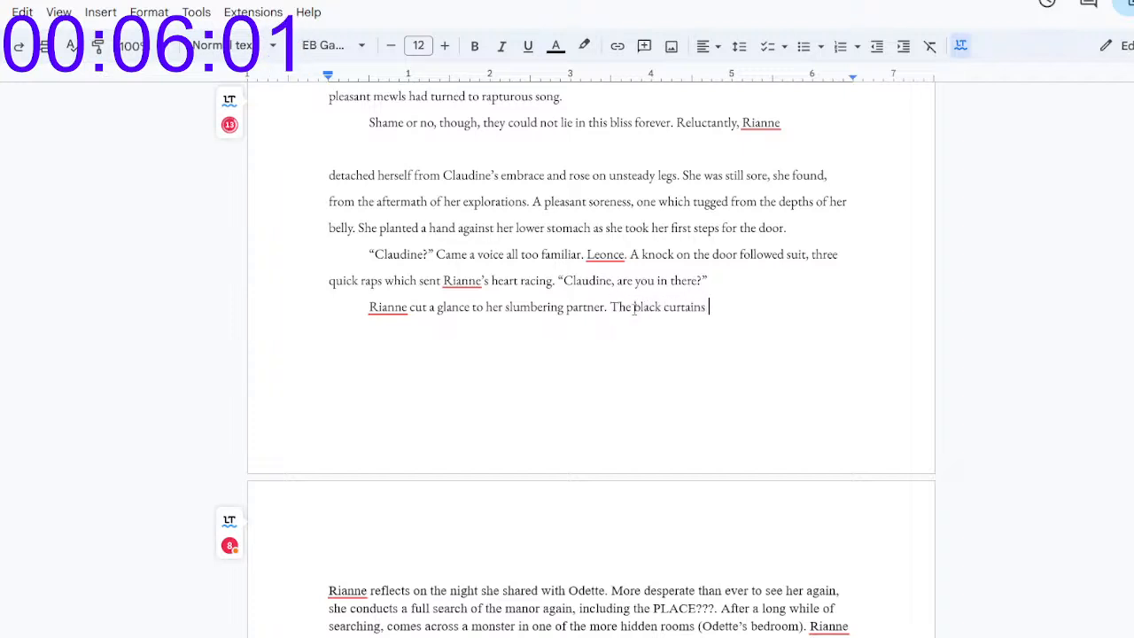
{"action": "type", "text": "still framed"}
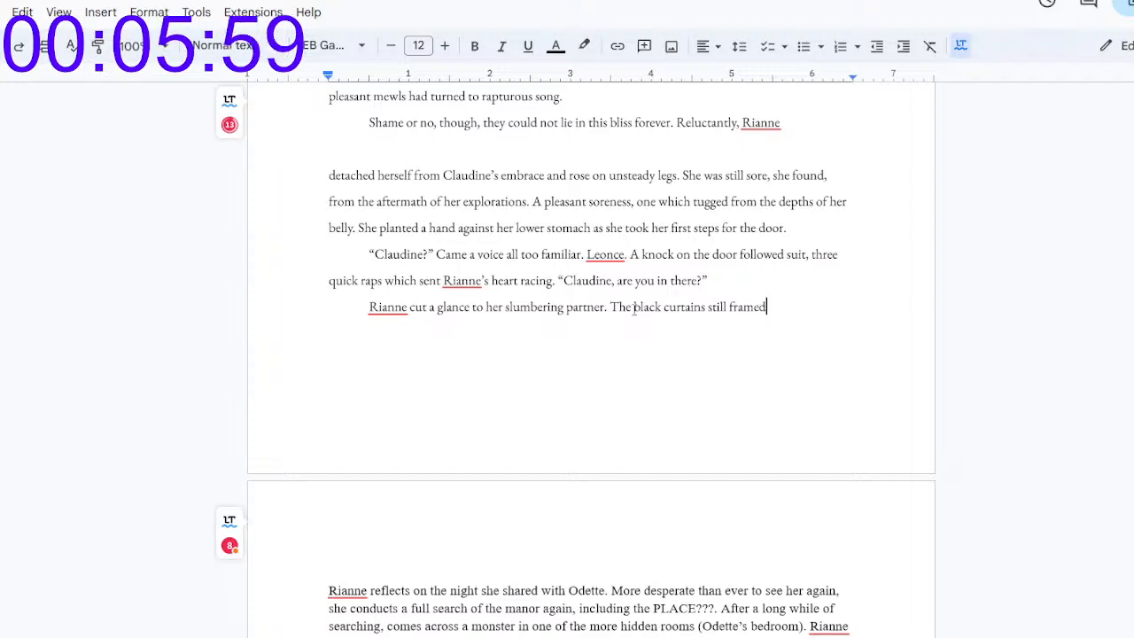
{"action": "key", "text": "BackSpace"}
{"action": "key", "text": "BackSpace"}
{"action": "key", "text": "BackSpace"}
{"action": "key", "text": "BackSpace"}
{"action": "key", "text": "BackSpace"}
{"action": "key", "text": "BackSpace"}
{"action": "type", "text": "kept the both o"}
{"action": "type", "text": "f the them cloaked in dark"}
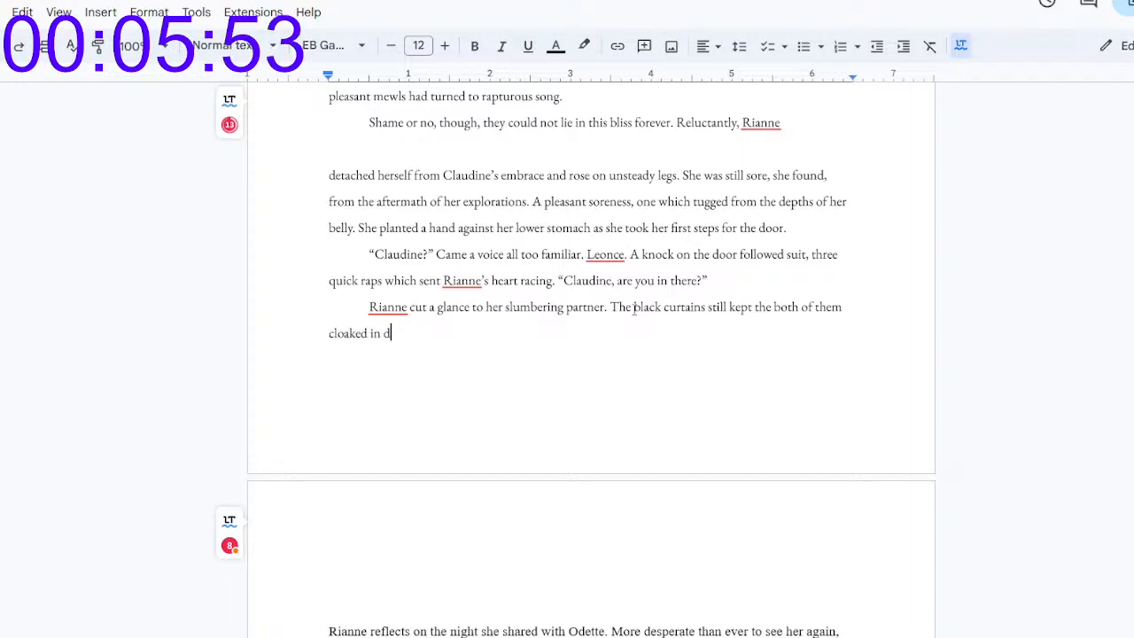
{"action": "type", "text": "ness. Perha"}
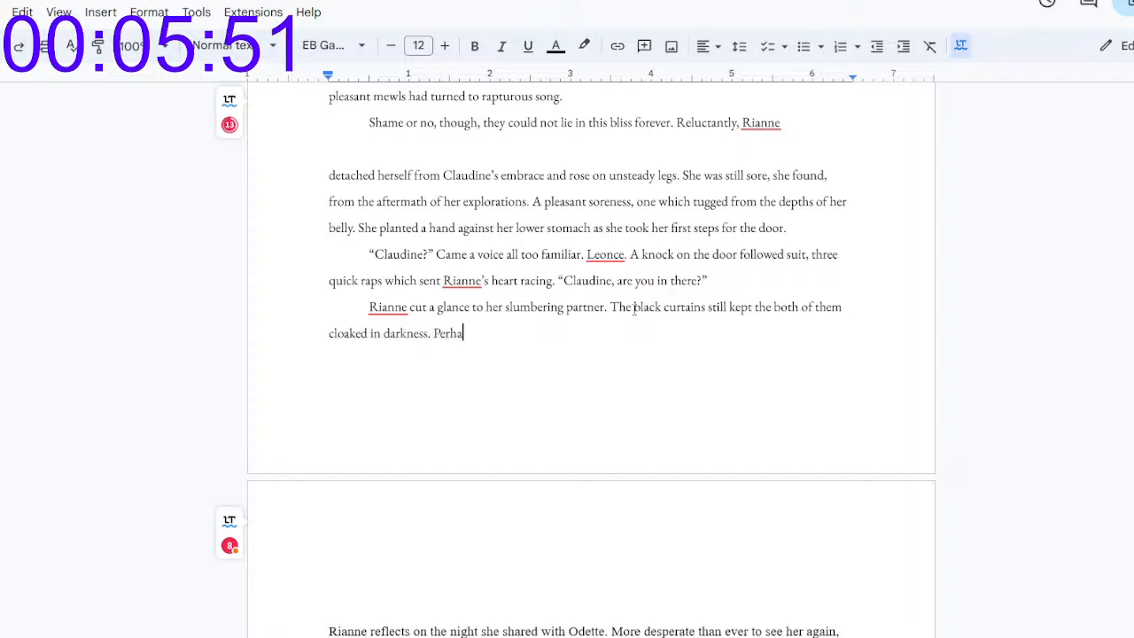
{"action": "type", "text": "ps she could seek her exit f"}
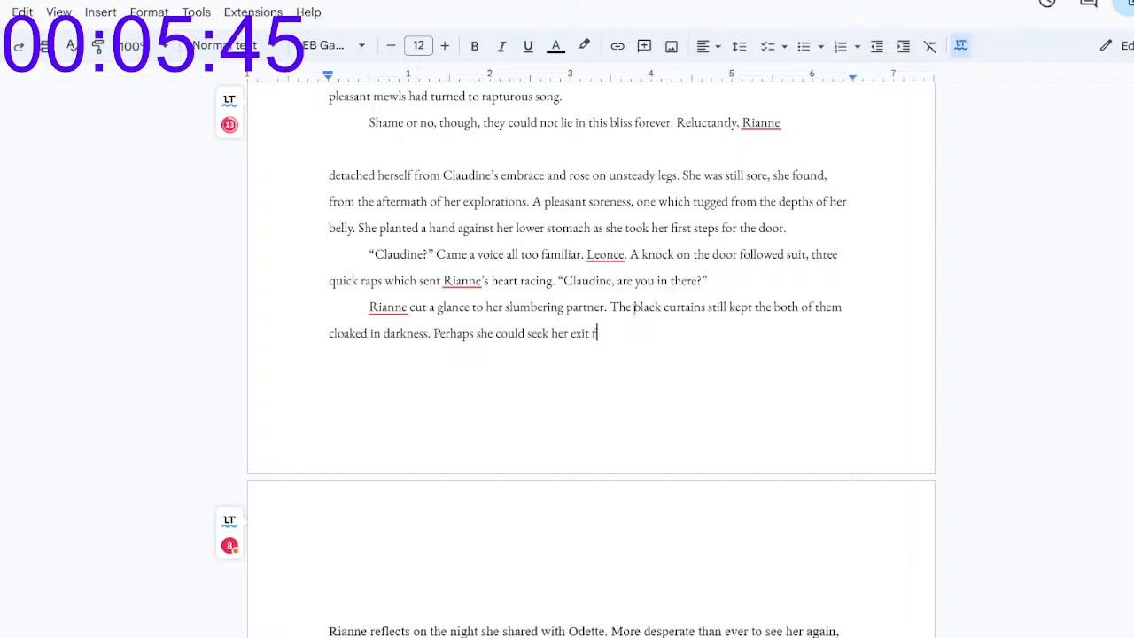
Step: Continue the paragraph with the question "Perhaps she could seek her exit from the window?"
{"action": "type", "text": "rom the windo"}
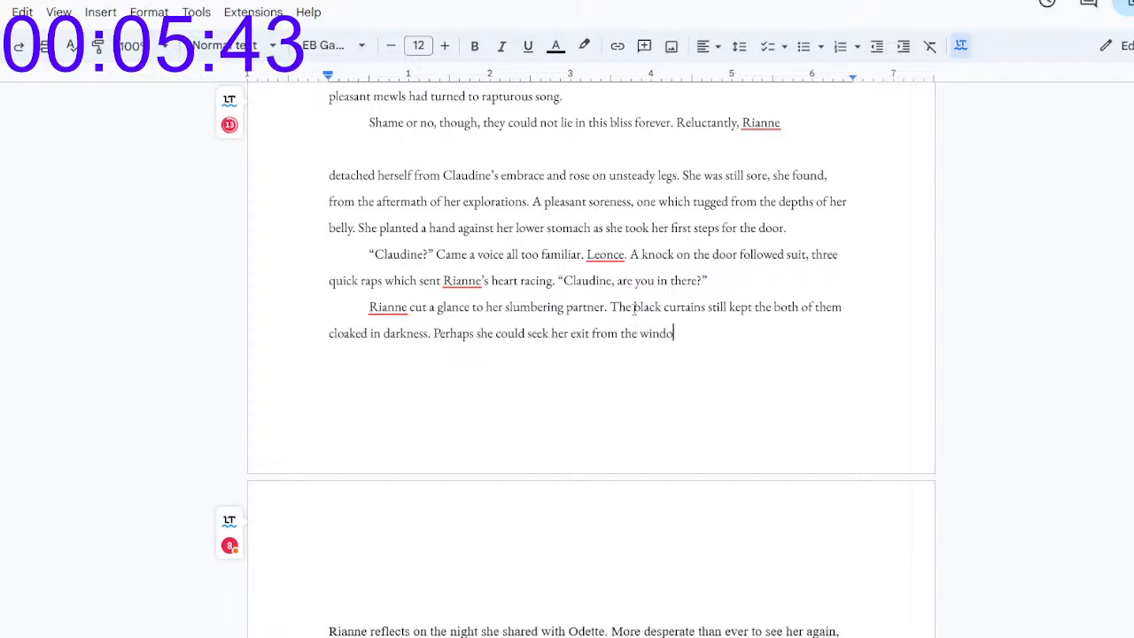
{"action": "type", "text": "w? She'd r"}
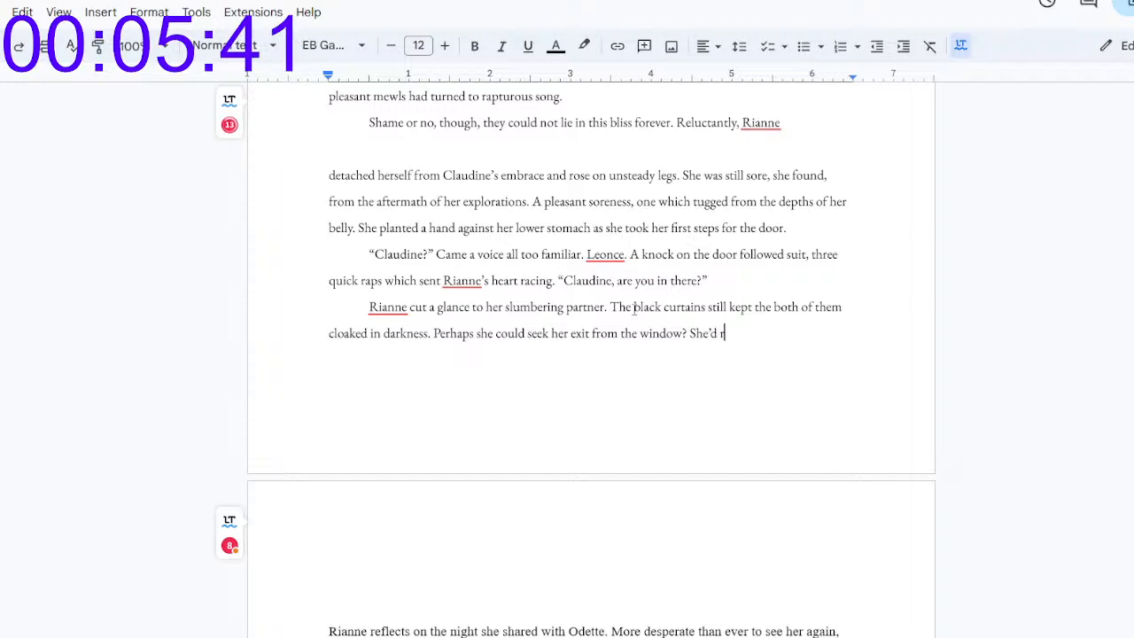
{"action": "type", "text": "ead enough no"}
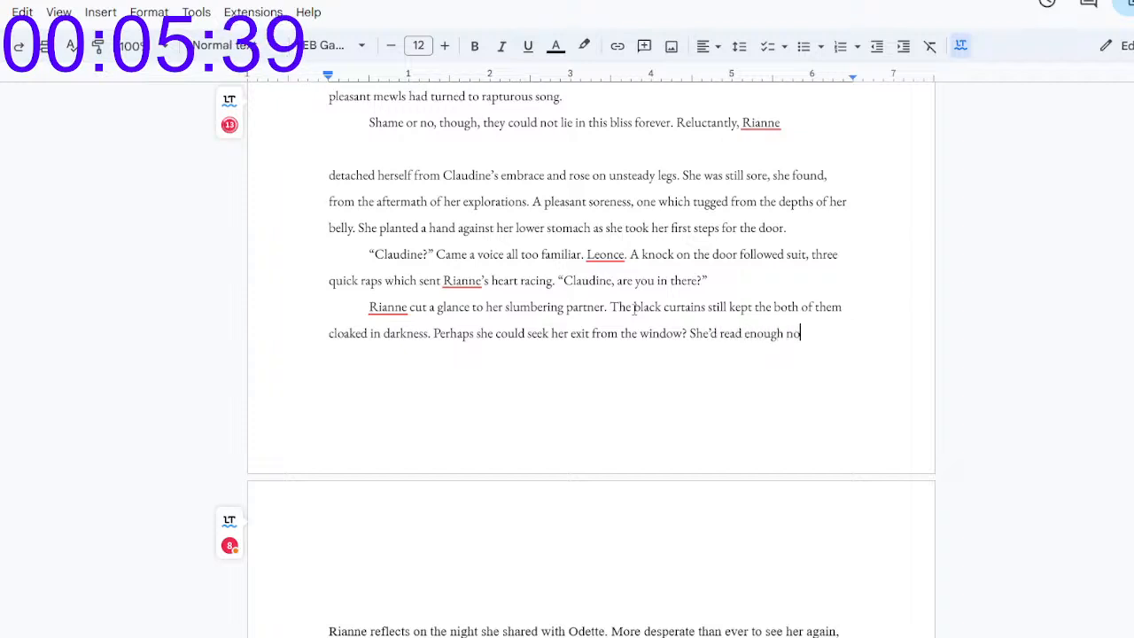
{"action": "type", "text": "vels of adven"}
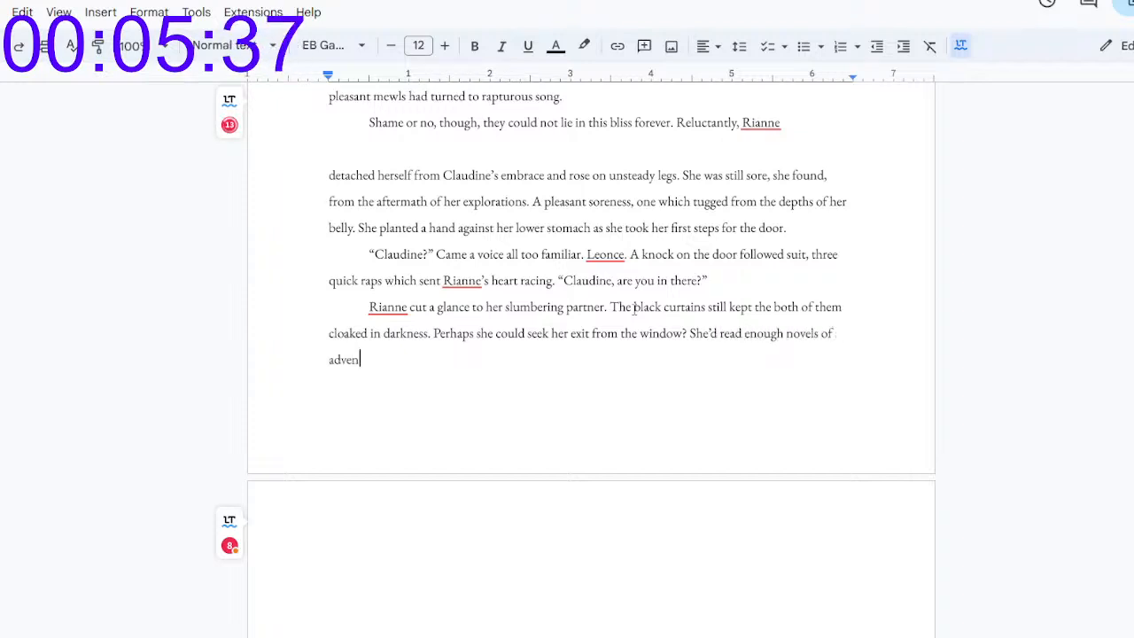
{"action": "type", "text": "turous prot"}
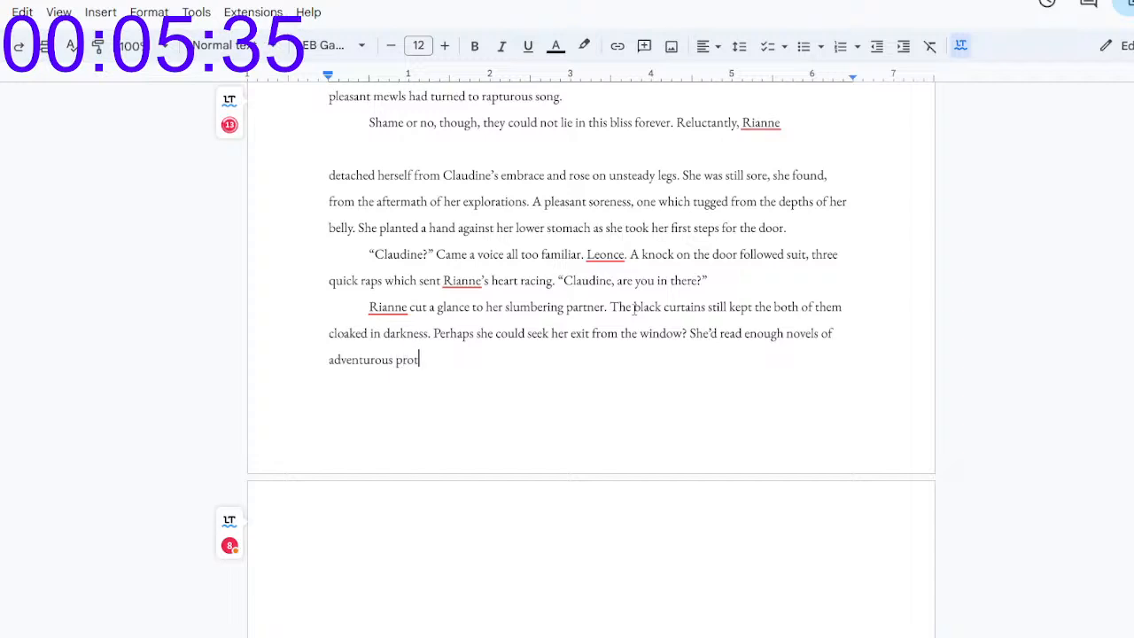
{"action": "type", "text": "agonists who"}
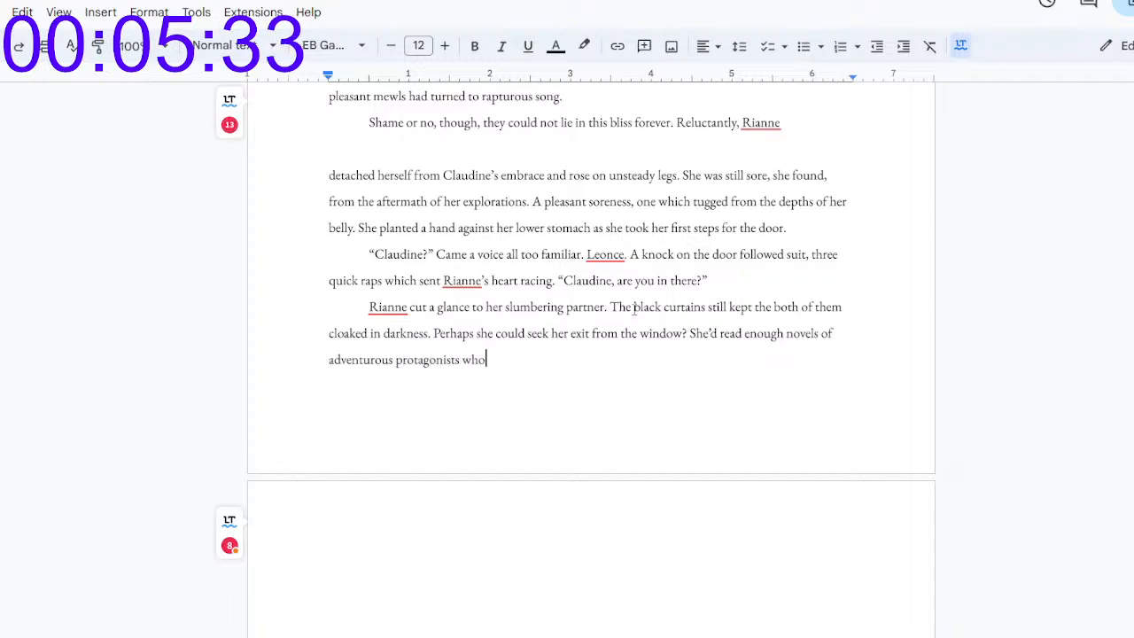
{"action": "type", "text": " made their flights from "}
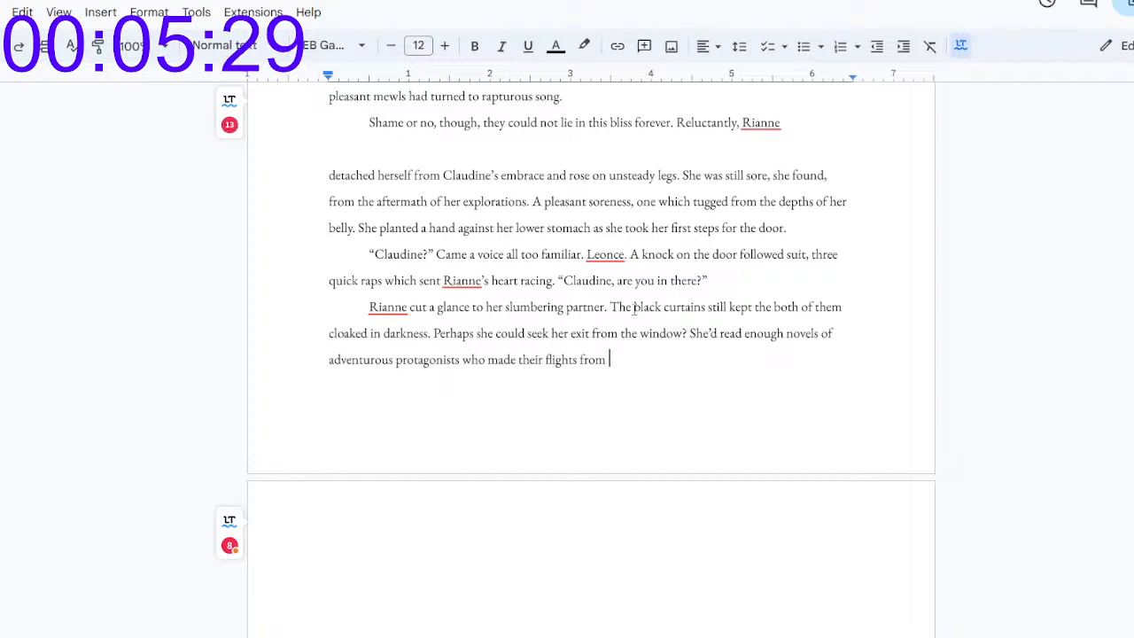
{"action": "type", "text": "uncomfor"}
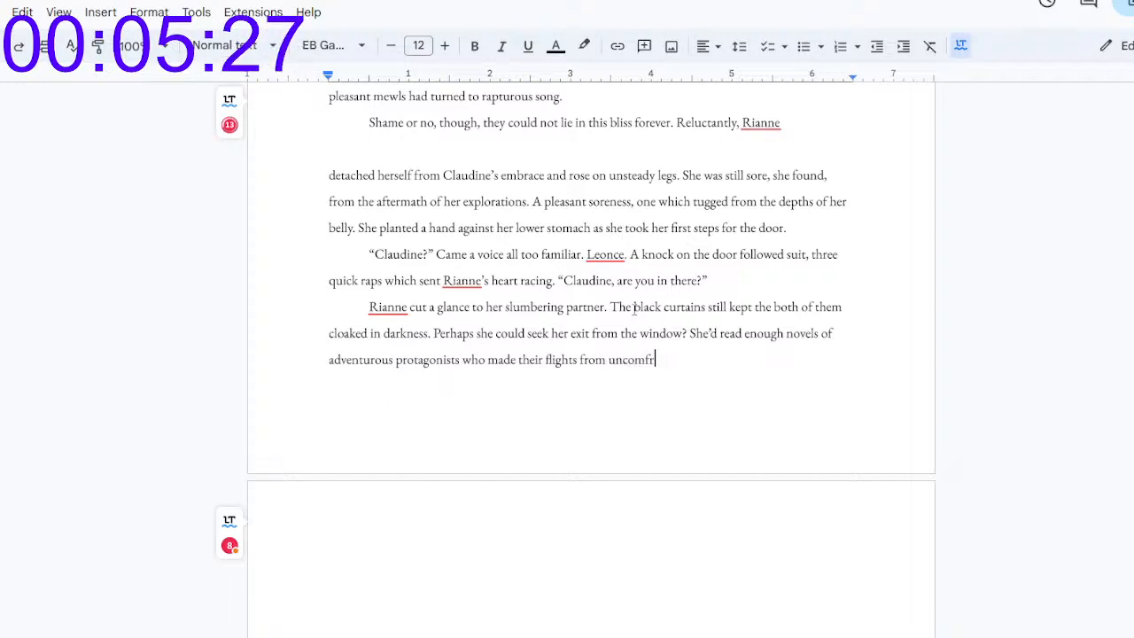
{"action": "type", "text": "table situat"}
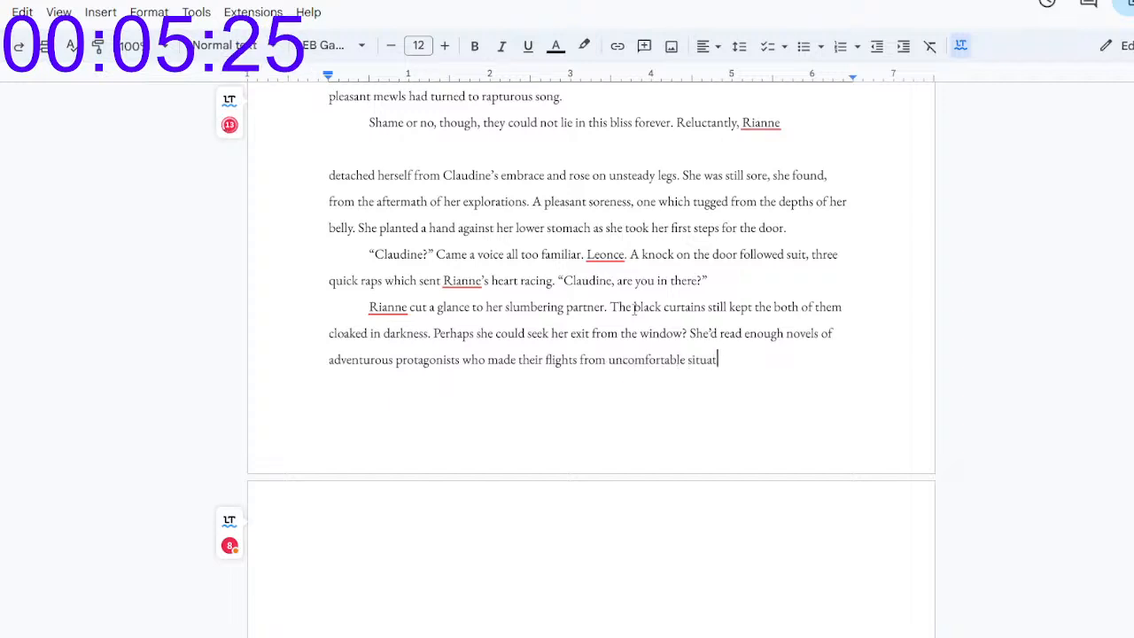
{"action": "type", "text": "ions via "}
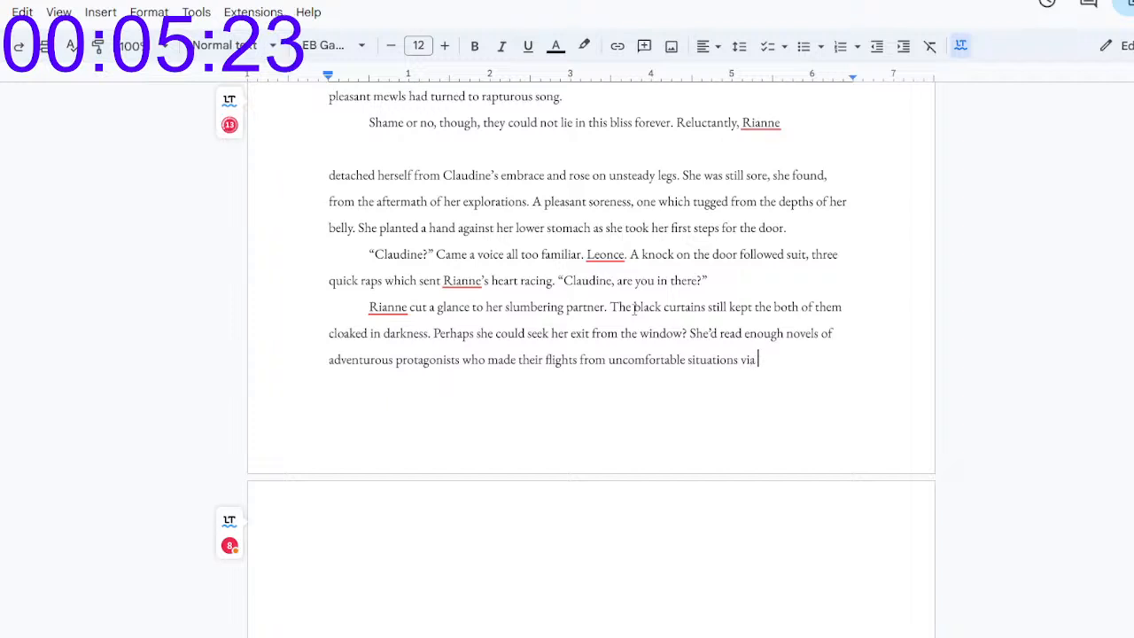
{"action": "type", "text": "a well-placed lattic"}
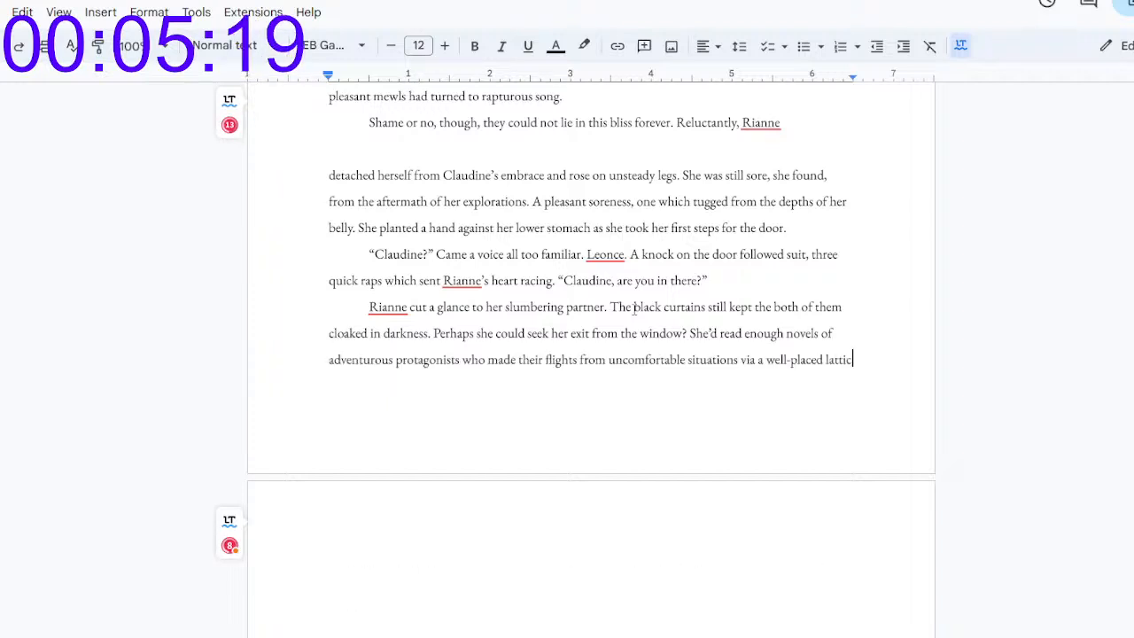
{"action": "type", "text": "e and a balcon"}
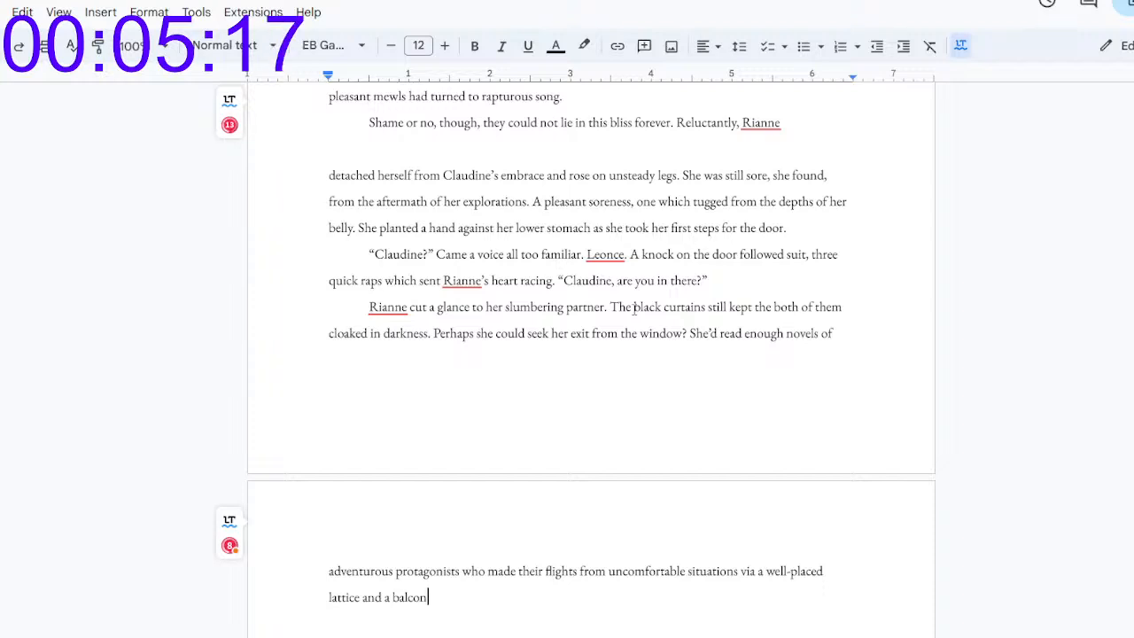
{"action": "type", "text": "y, after all."}
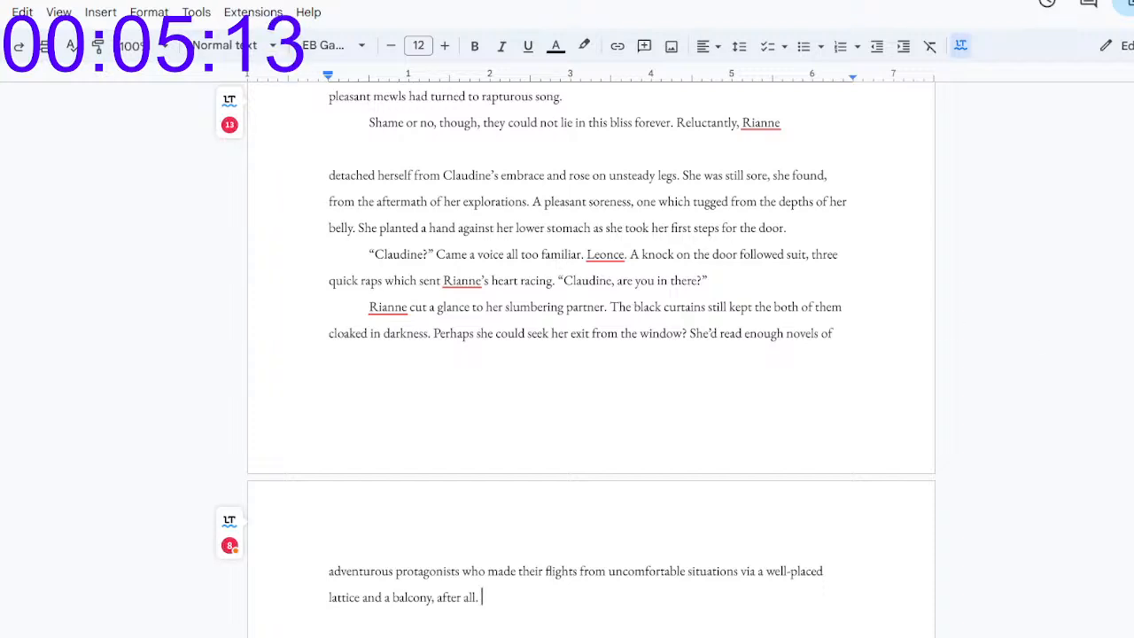
Step: Complete the sentence with "flights from uncomfortable situations via a well-placed lattice and a balcony, after all."
{"action": "key", "text": "Return"}
{"action": "scroll", "coordinate": [724, 326], "scroll_direction": "down", "scroll_amount": 3}
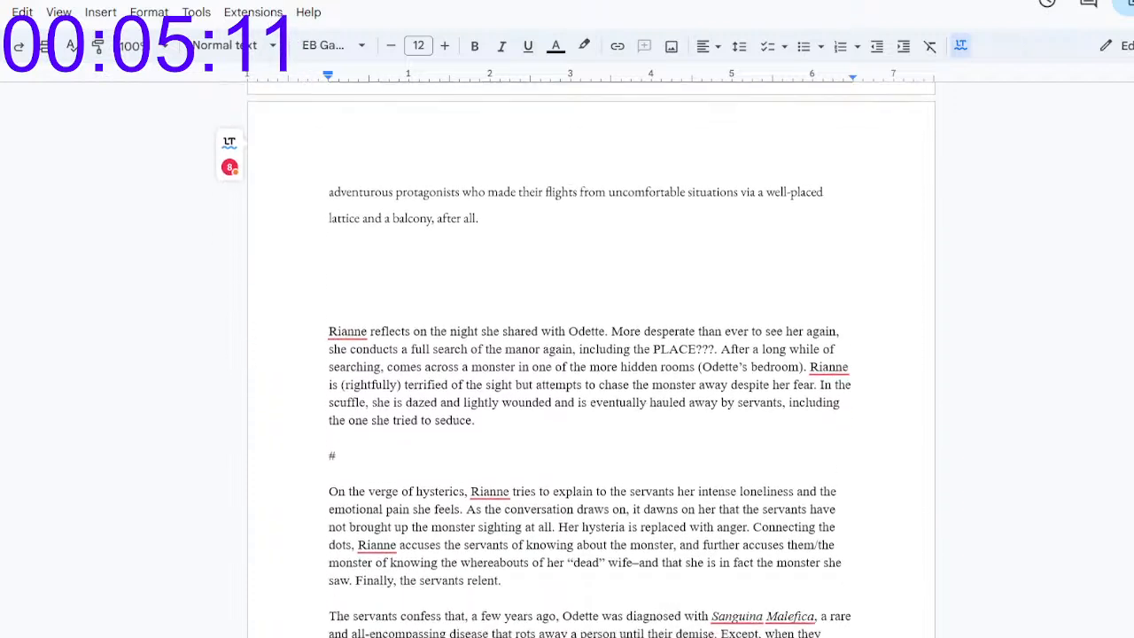
{"action": "left_click", "coordinate": [534, 199]}
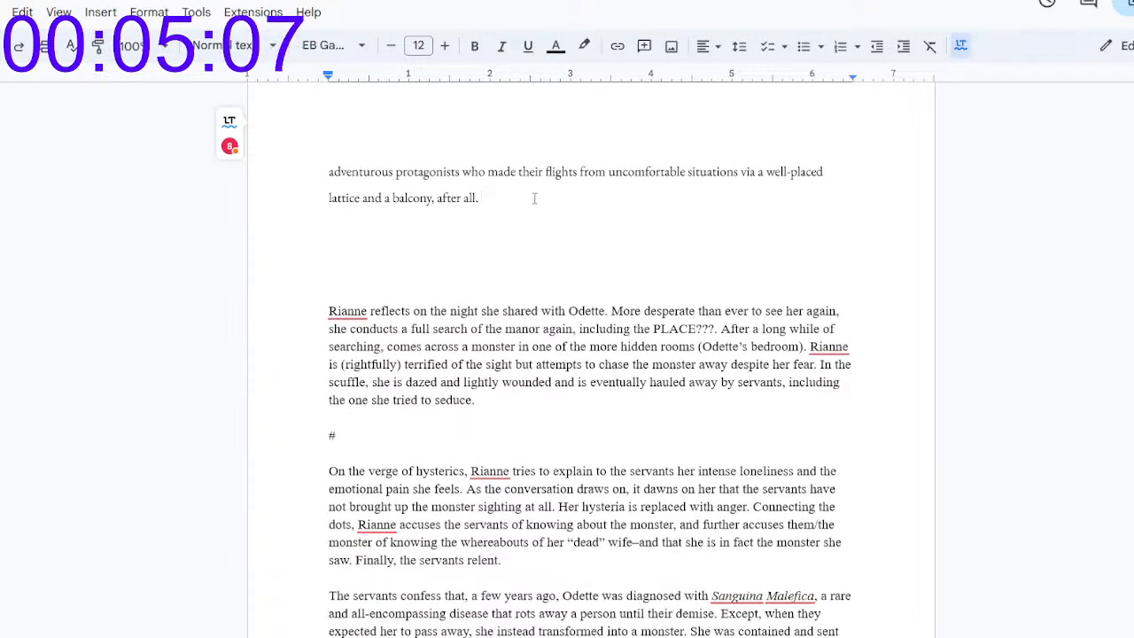
{"action": "type", "text": "Could she"}
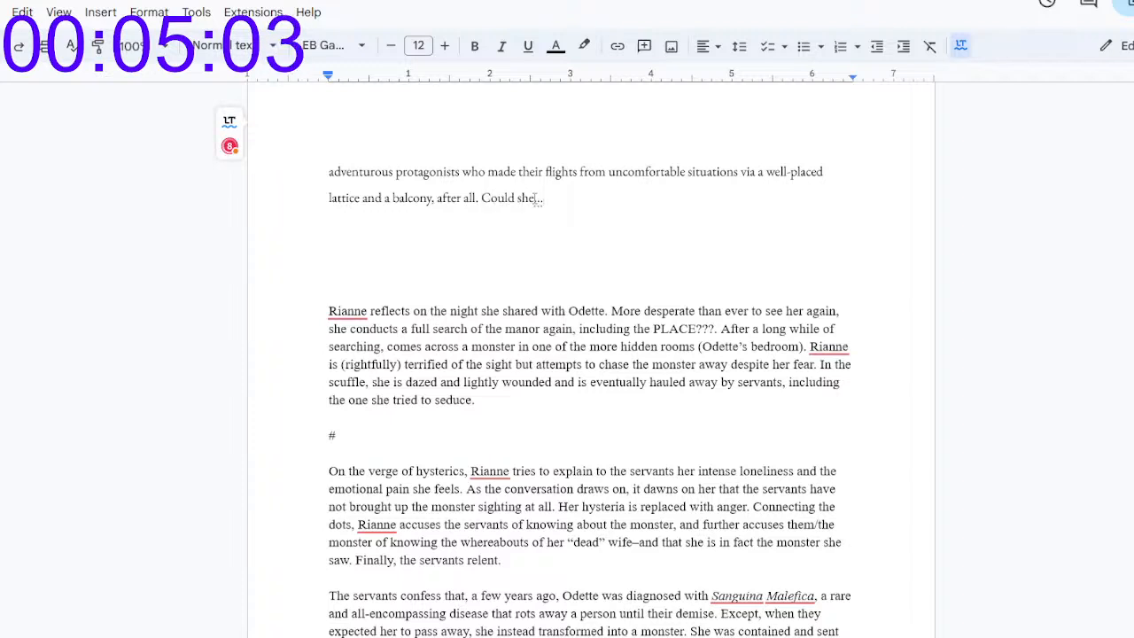
{"action": "key", "text": "BackSpace"}
{"action": "key", "text": "BackSpace"}
{"action": "key", "text": "BackSpace"}
{"action": "key", "text": "BackSpace"}
{"action": "key", "text": "BackSpace"}
{"action": "key", "text": "BackSpace"}
{"action": "key", "text": "BackSpace"}
{"action": "key", "text": "BackSpace"}
{"action": "type", "text": "C"}
{"action": "key", "text": "BackSpace"}
{"action": "type", "text": "W"}
{"action": "key", "text": "BackSpace"}
{"action": "type", "text": "Co"}
Step: Add the question "Would she dare to do the same?" after "a balcony, after all."
{"action": "key", "text": "BackSpace"}
{"action": "key", "text": "BackSpace"}
{"action": "type", "text": "Would sh"}
{"action": "type", "text": "e s"}
{"action": "key", "text": "BackSpace"}
{"action": "type", "text": "dare to do t"}
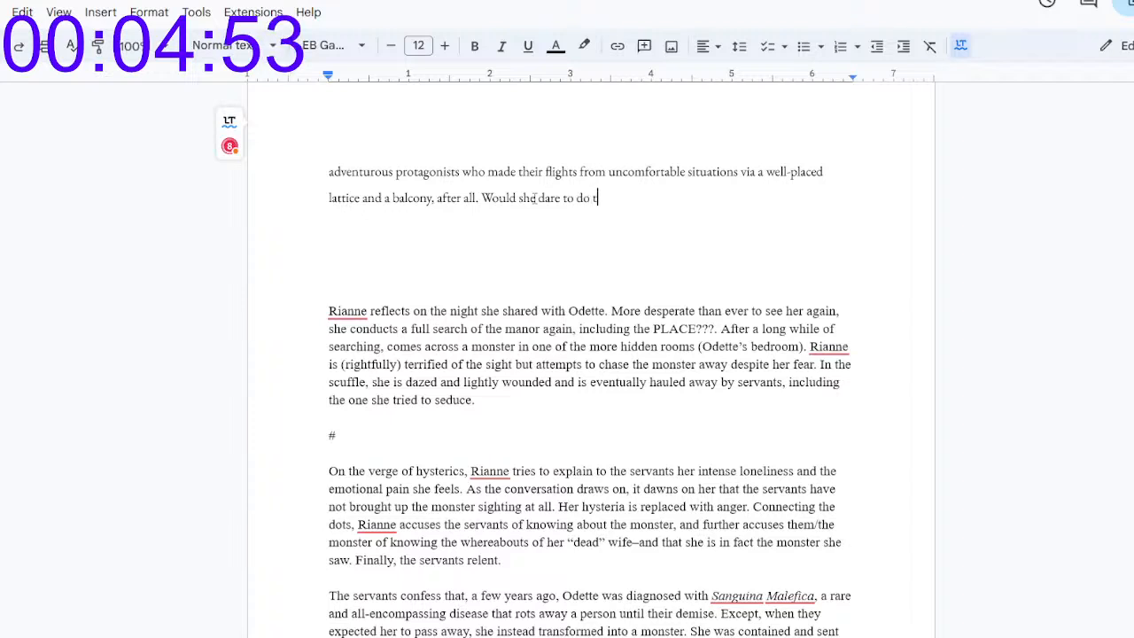
{"action": "type", "text": "he same?"}
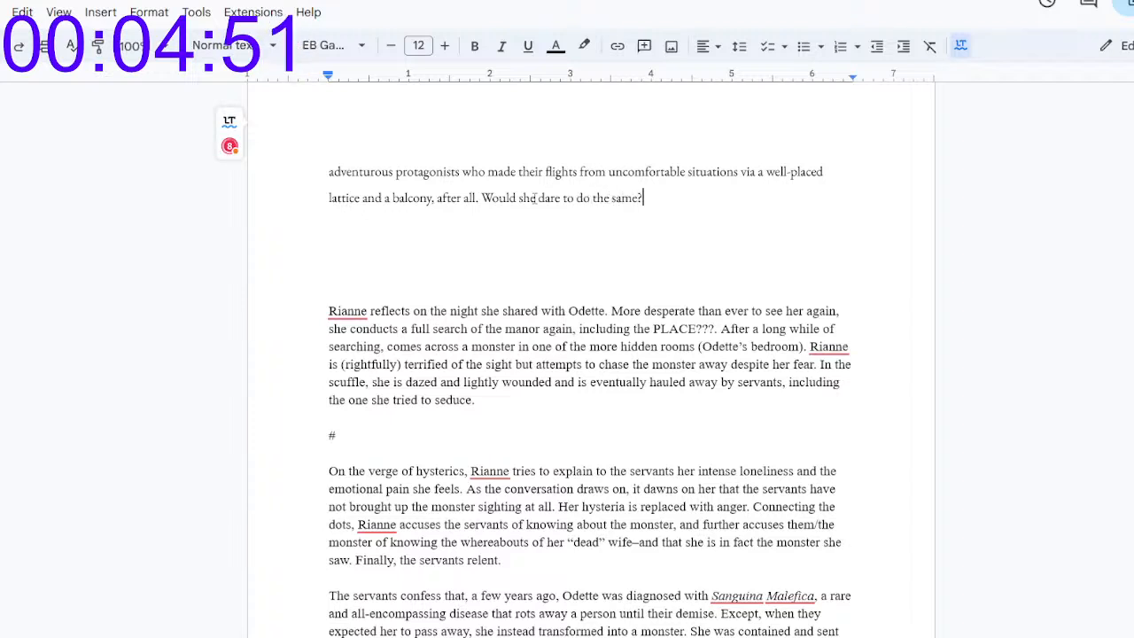
Step: Start a new indented paragraph with "As she dashed for the window, Leonce knocked again, harder this time"
{"action": "key", "text": "Return"}
{"action": "key", "text": "Tab"}
{"action": "type", "text": "As she dashed for the window, the"}
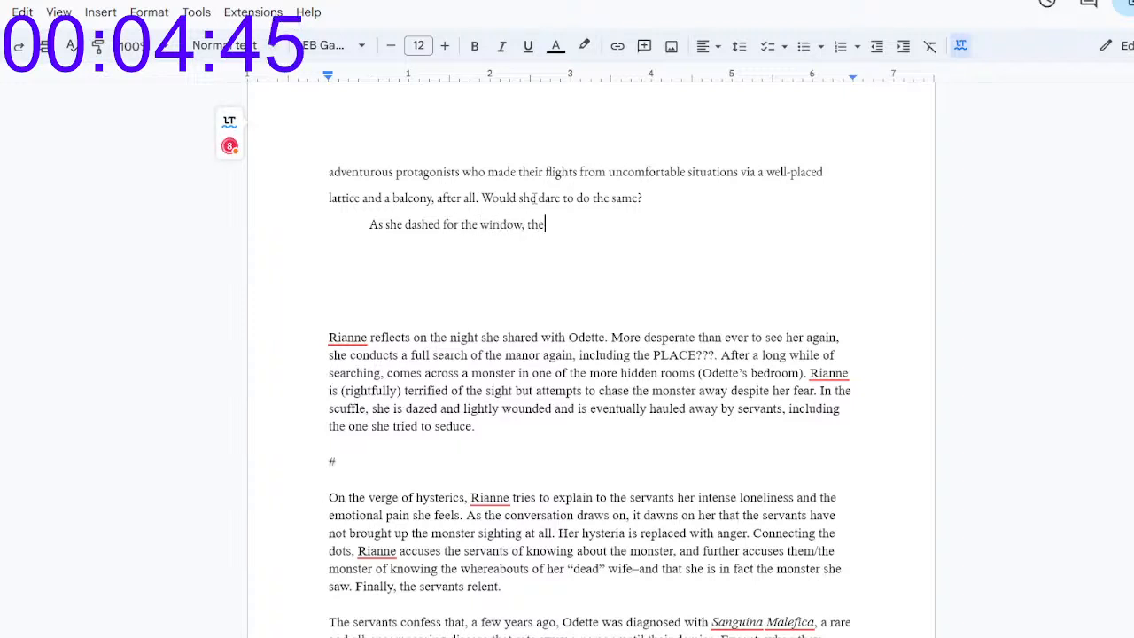
{"action": "key", "text": "BackSpace"}
{"action": "key", "text": "BackSpace"}
{"action": "key", "text": "BackSpace"}
{"action": "type", "text": "Leo"}
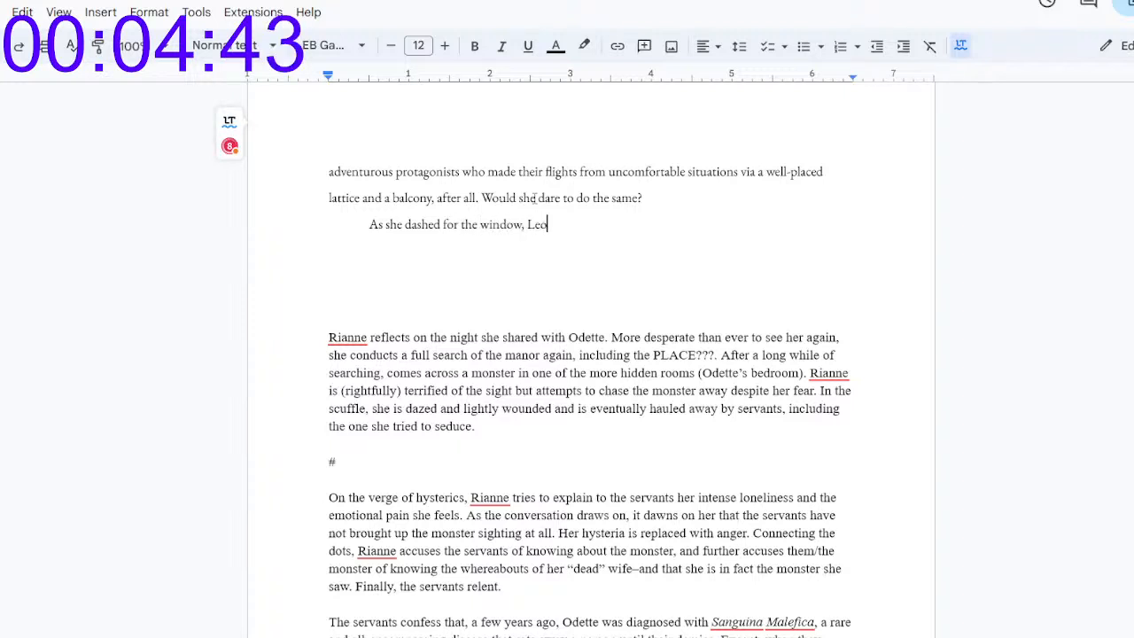
{"action": "type", "text": "ne knocked again"}
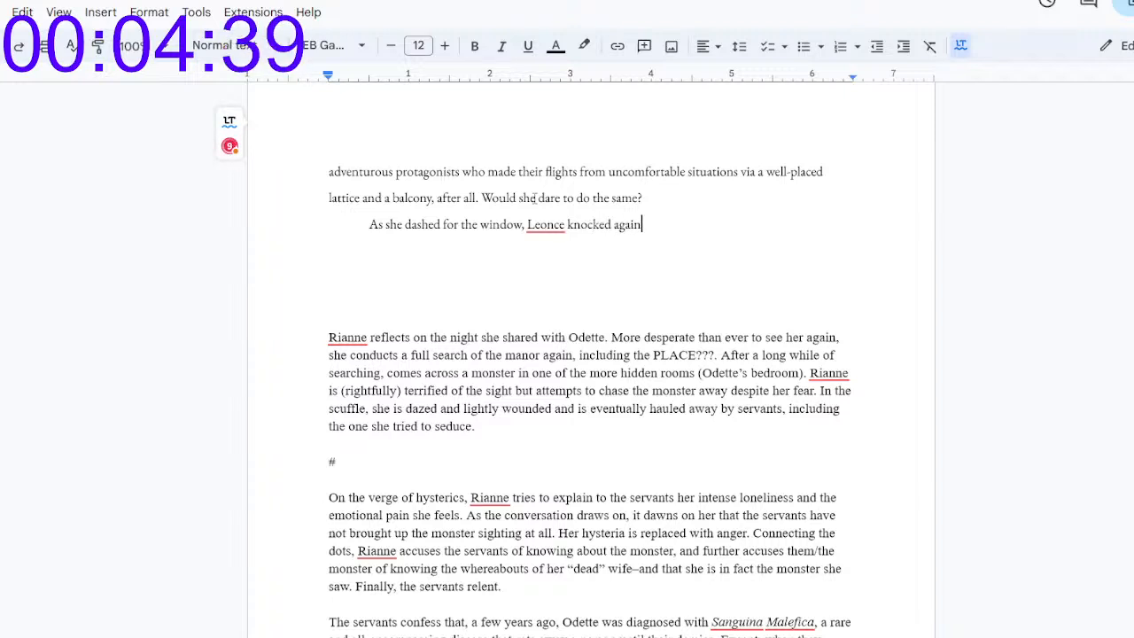
{"action": "type", "text": ", harder"}
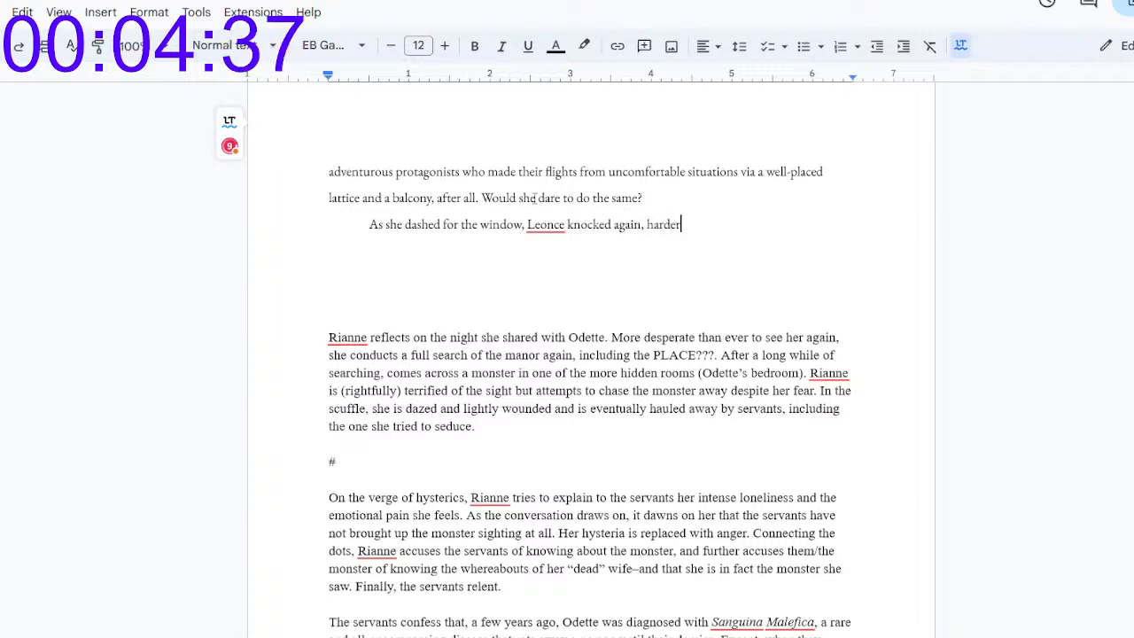
{"action": "type", "text": " this time. \"Claus"}
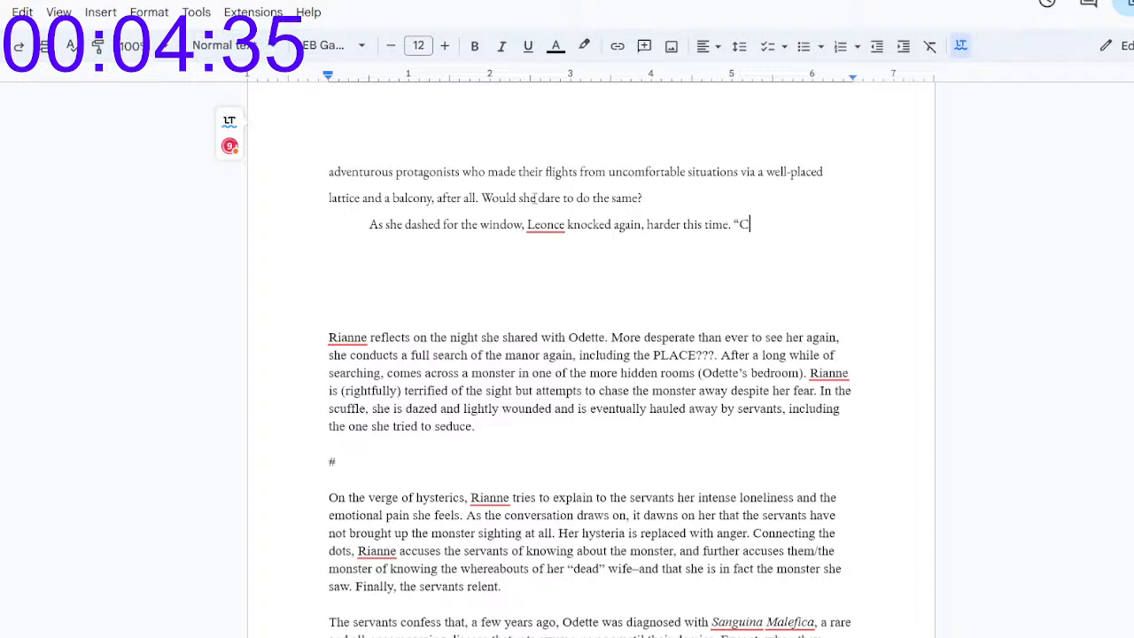
Step: End the sentence with a period and open Leonce's dialogue with "“Claudine, I need to find Miss Beaufort and"
{"action": "key", "text": "BackSpace"}
{"action": "type", "text": "dine, I wou"}
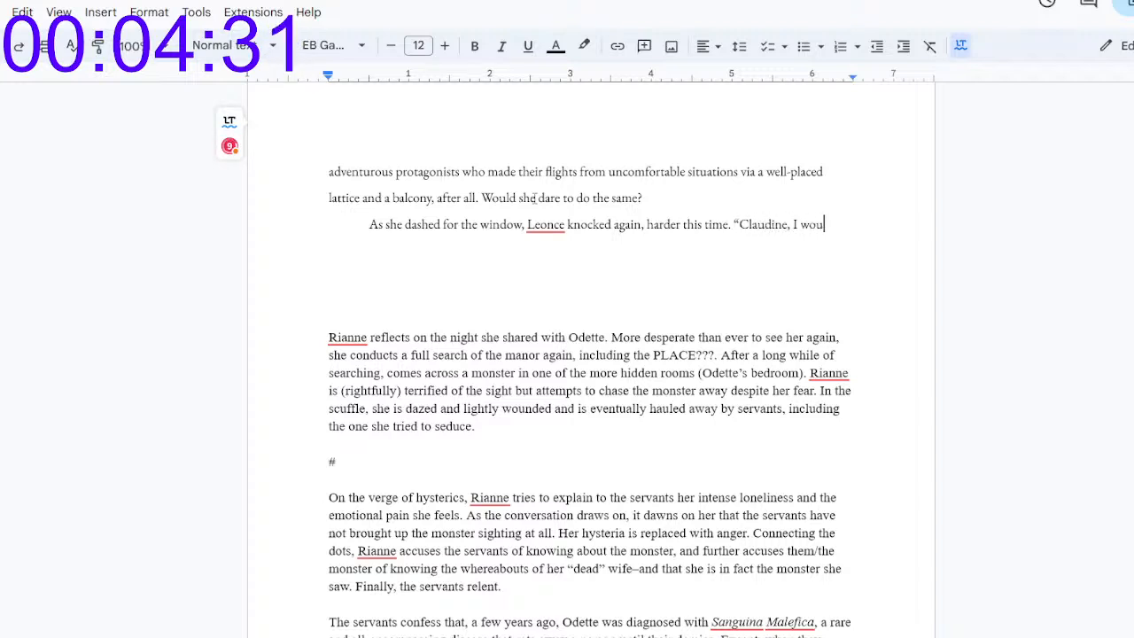
{"action": "key", "text": "BackSpace"}
{"action": "key", "text": "BackSpace"}
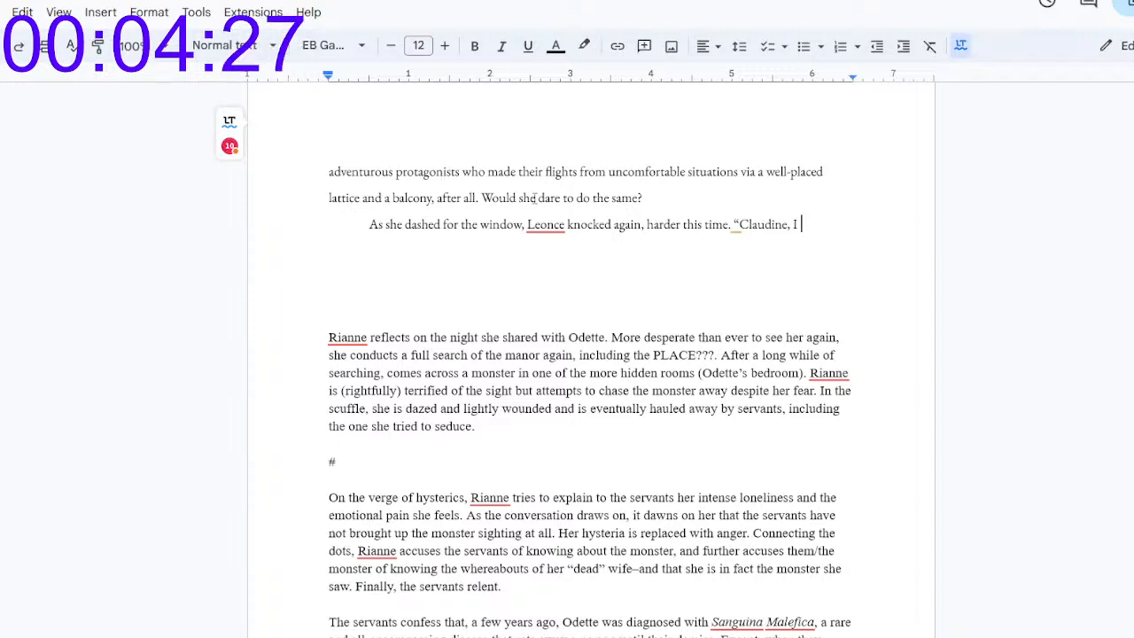
{"action": "key", "text": "BackSpace"}
{"action": "key", "text": "BackSpace"}
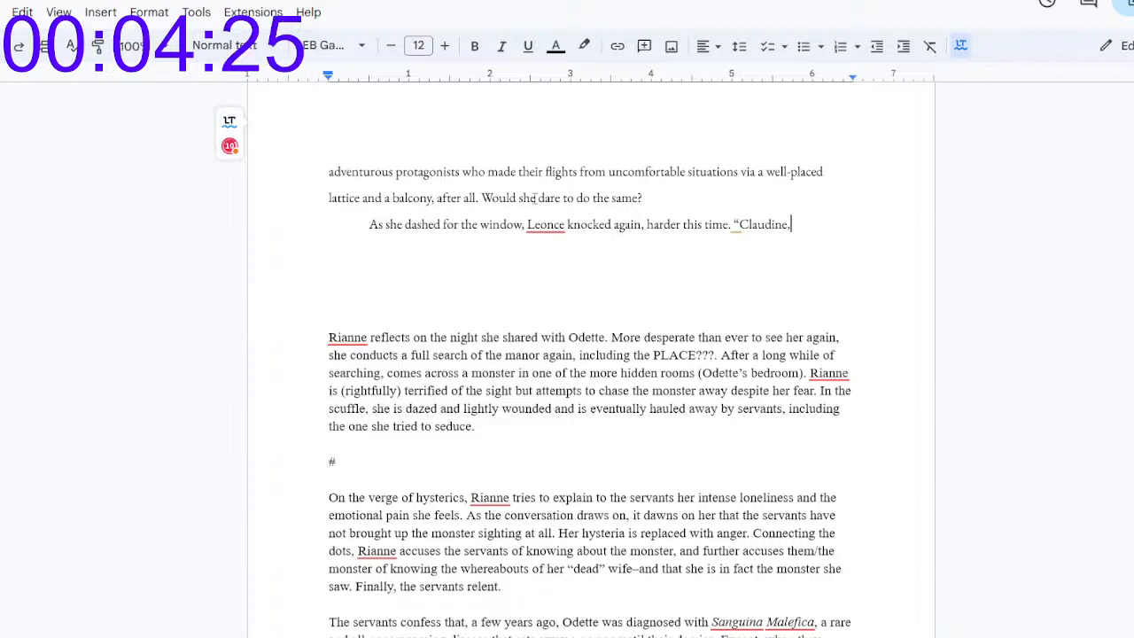
{"action": "type", "text": "I need o"}
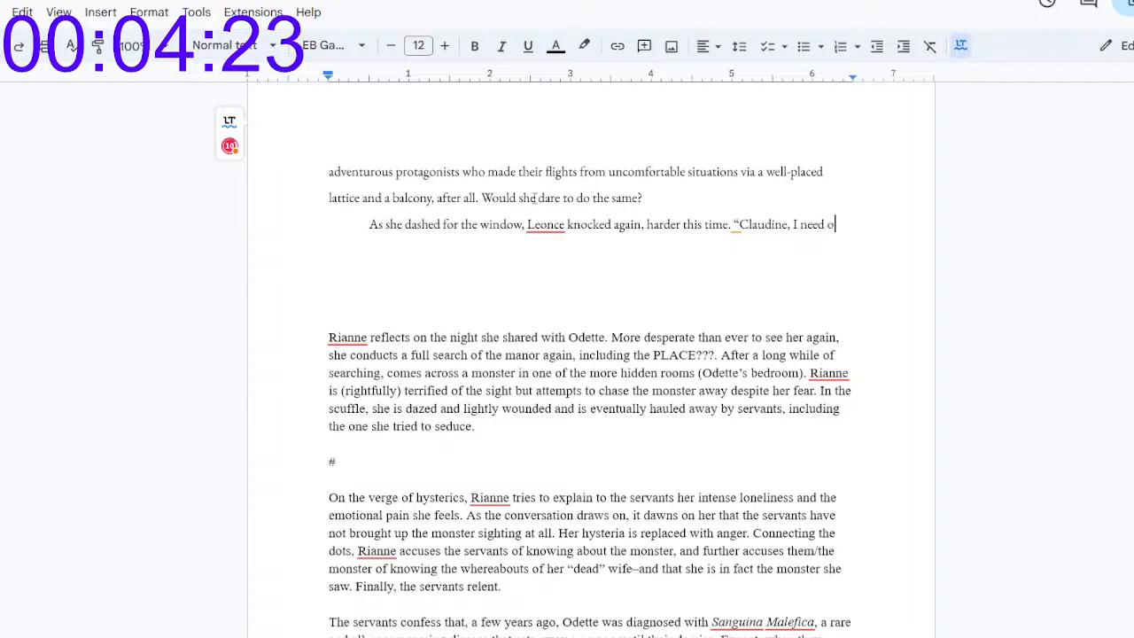
{"action": "type", "text": "o find M"}
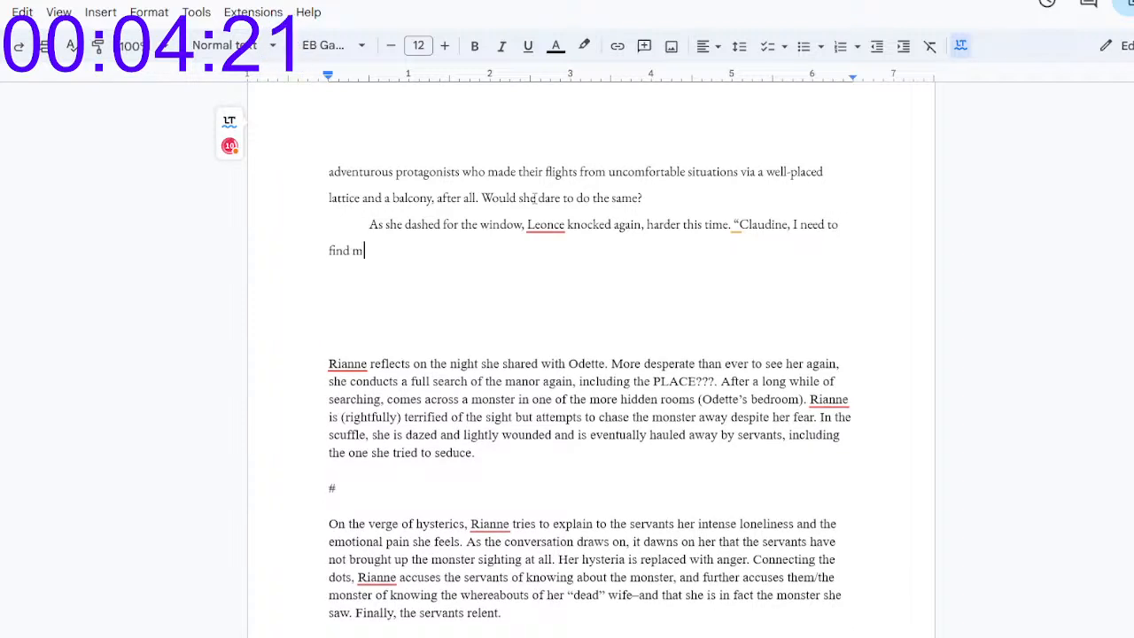
{"action": "type", "text": "iss Beau"}
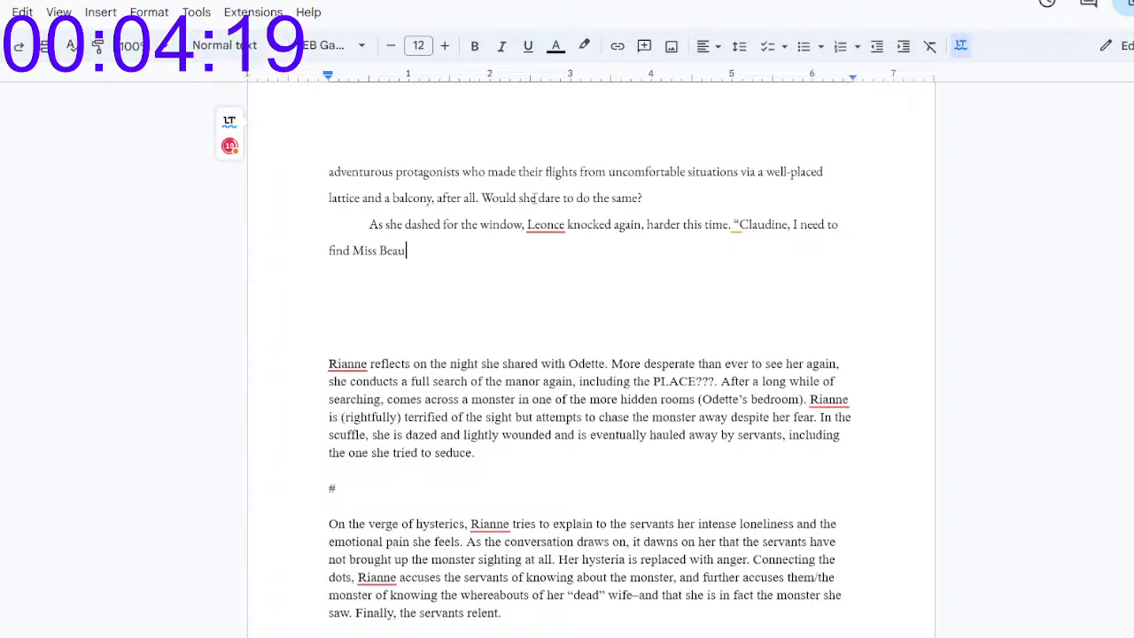
{"action": "type", "text": "fort and"}
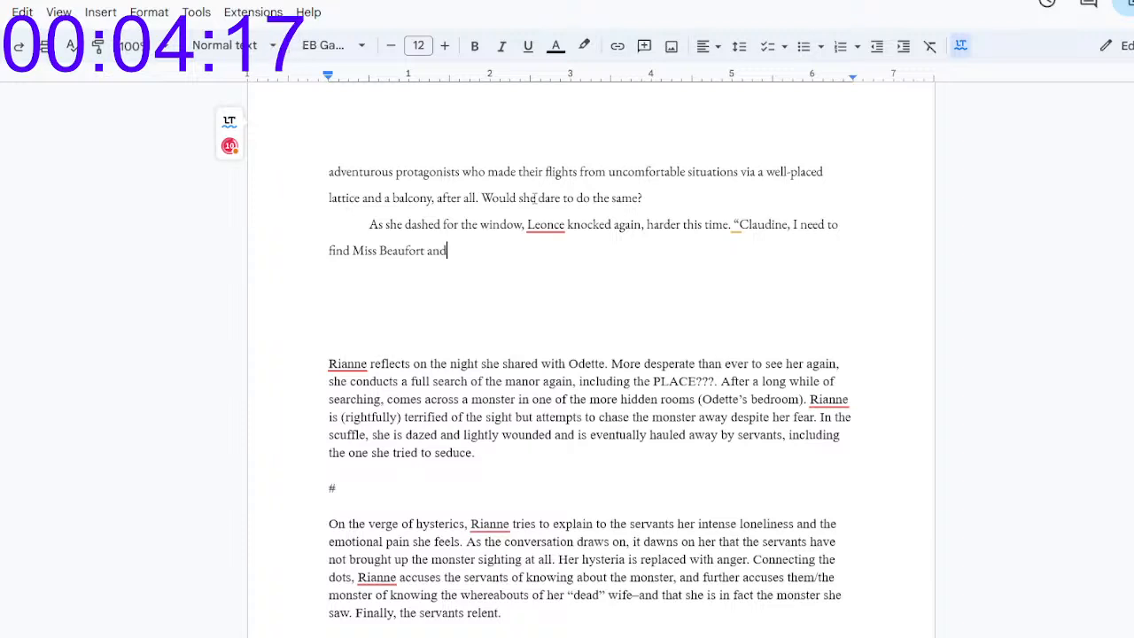
{"action": "type", "text": "[N"}
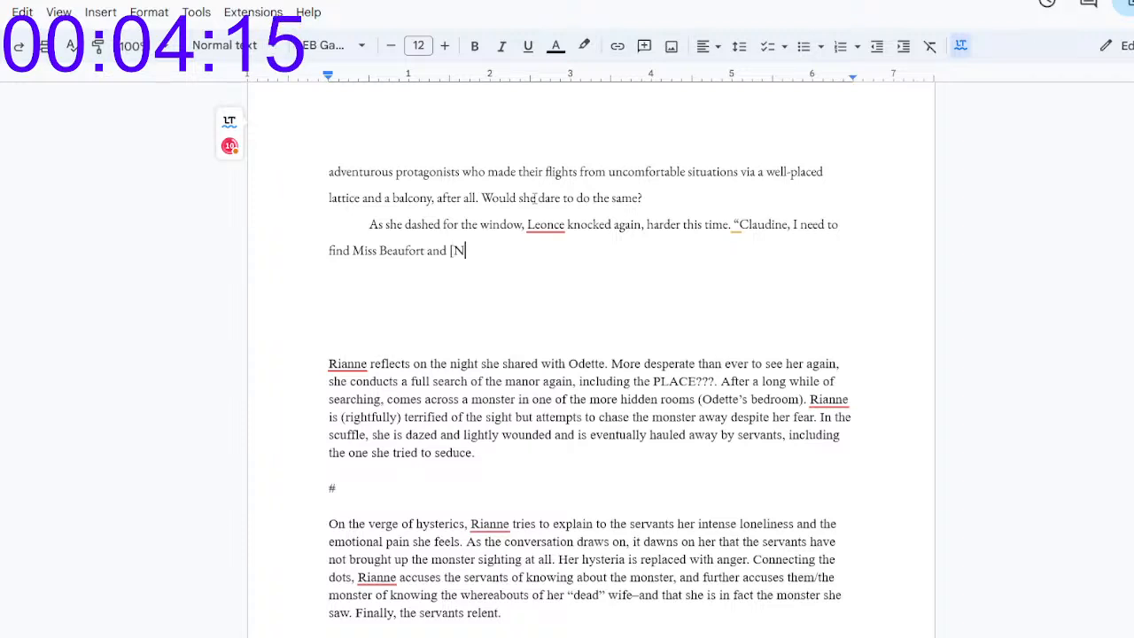
{"action": "type", "text": "AME] sad"}
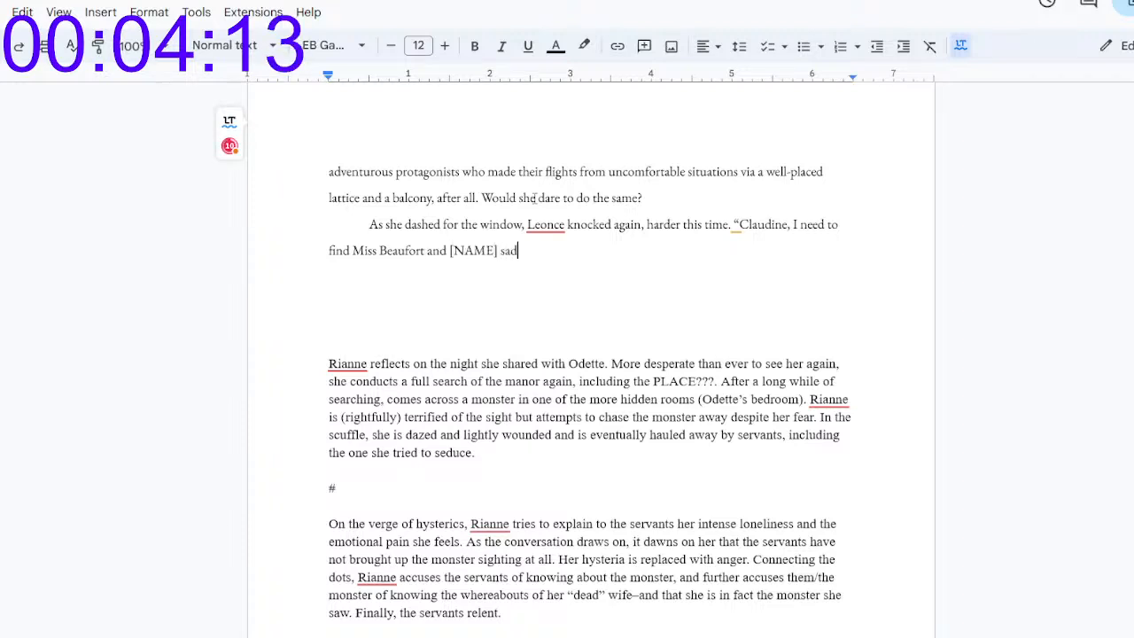
{"action": "type", "text": "d she had last been seen with you. Madam"}
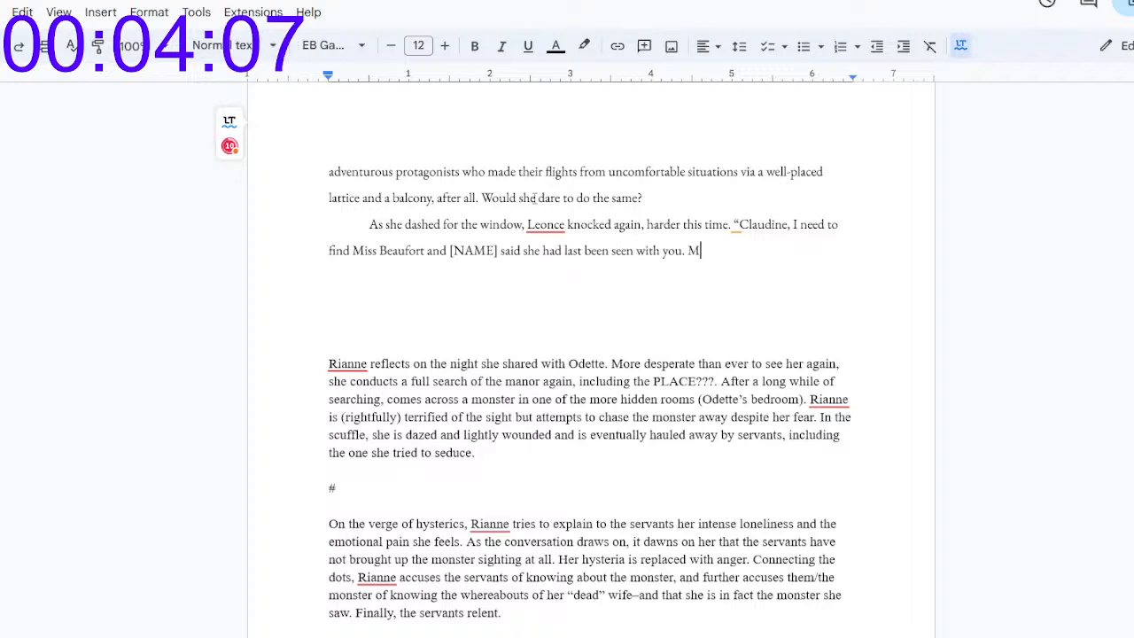
Step: Continue Leonce's dialogue with the placeholder clause "[NAME] said she had last been seen with you."
{"action": "key", "text": "BackSpace"}
{"action": "key", "text": "BackSpace"}
{"action": "key", "text": "BackSpace"}
{"action": "key", "text": "BackSpace"}
{"action": "key", "text": "BackSpace"}
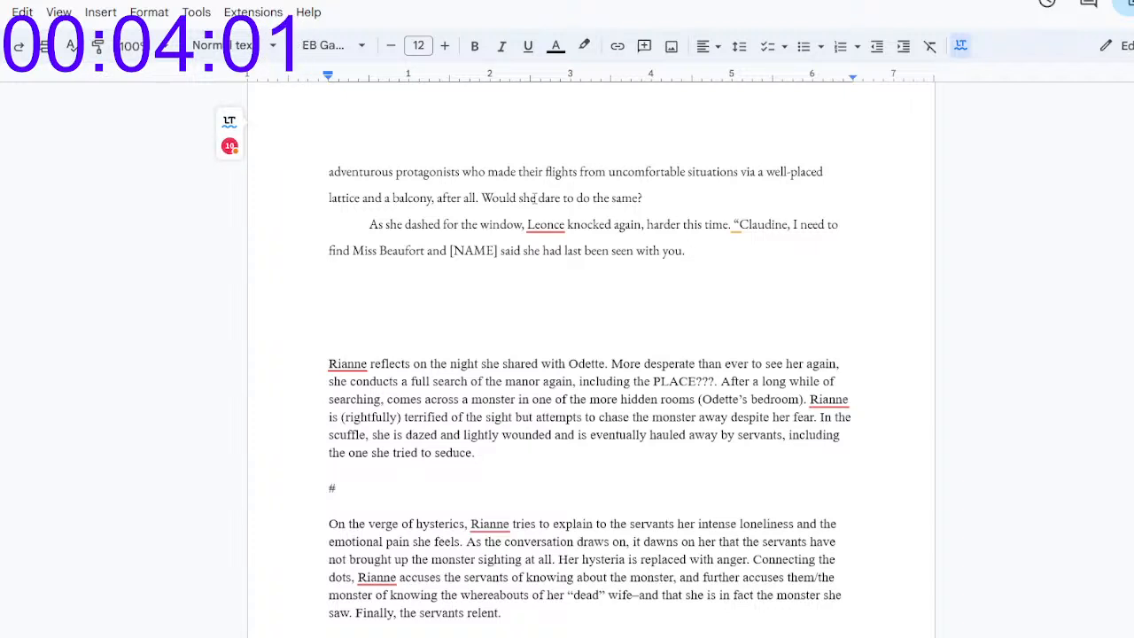
Step: Close Leonce's dialogue with the question "Could you please open the door?”"
{"action": "type", "text": "W"}
{"action": "key", "text": "BackSpace"}
{"action": "type", "text": "Could yo"}
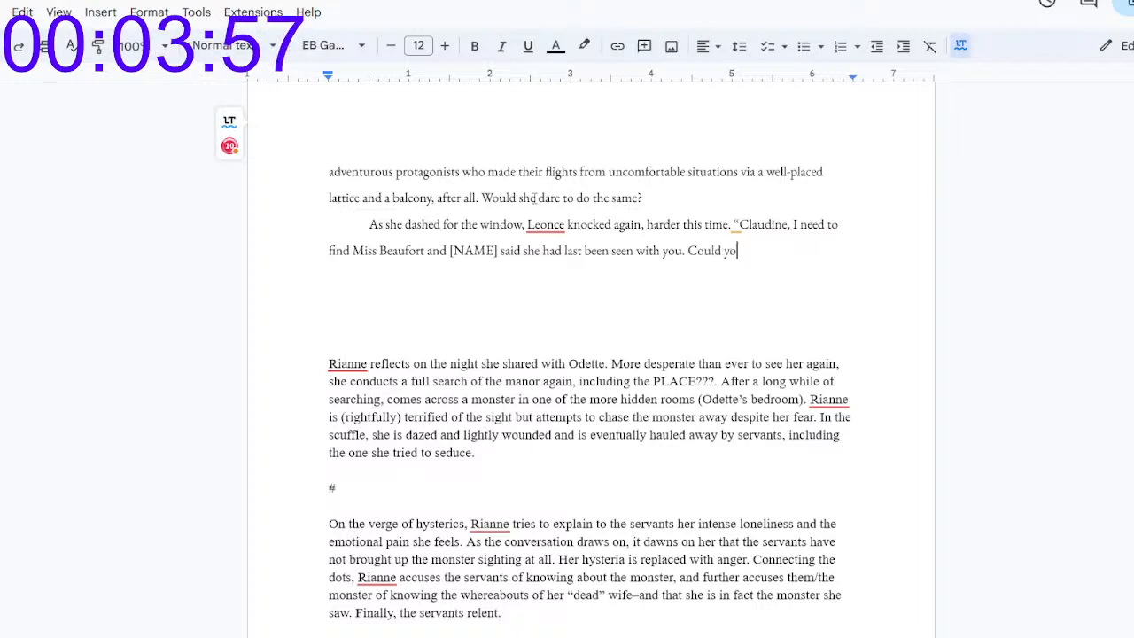
{"action": "type", "text": "u please open the door?”"}
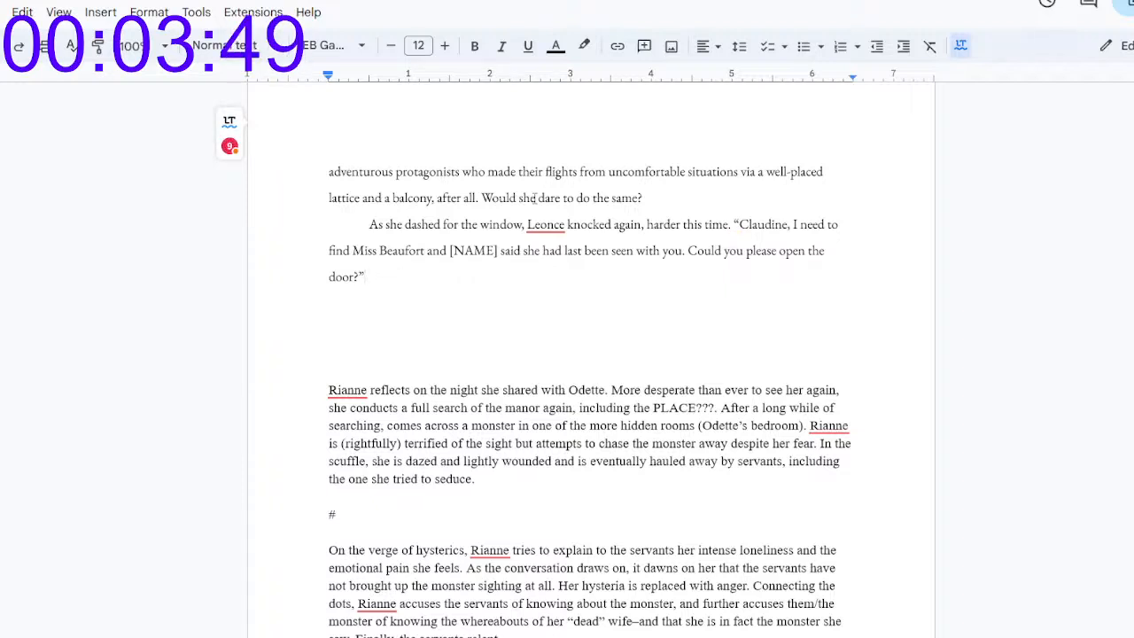
Step: Start a new paragraph with "Now, Claudine stirred from her rest with soft grunts. Rianne took half"
{"action": "key", "text": "Return"}
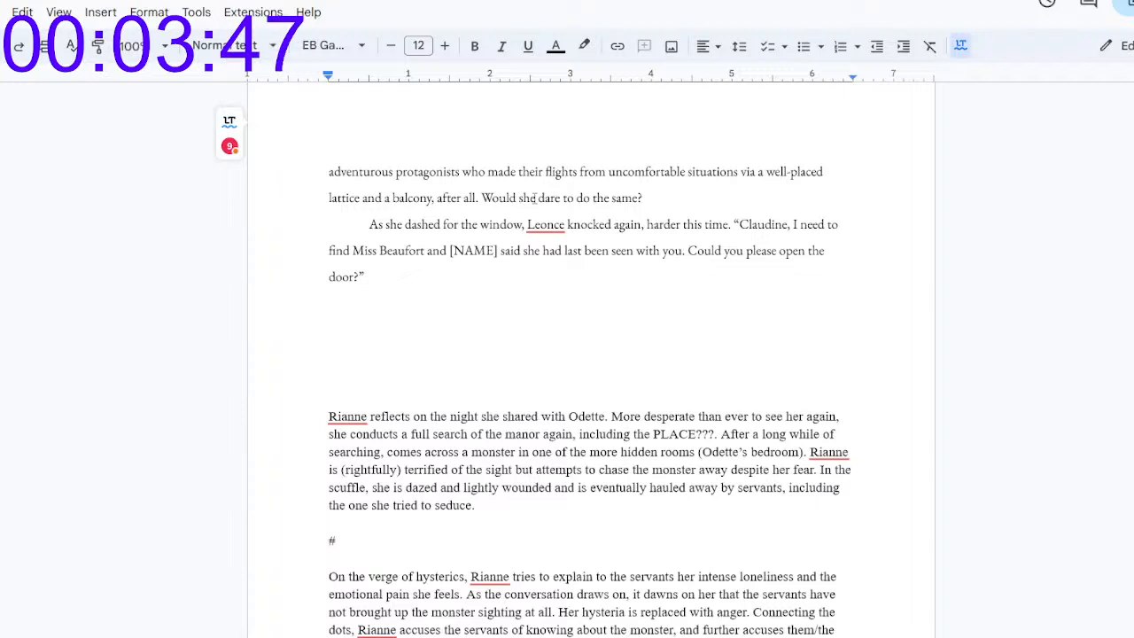
{"action": "type", "text": "Now, "}
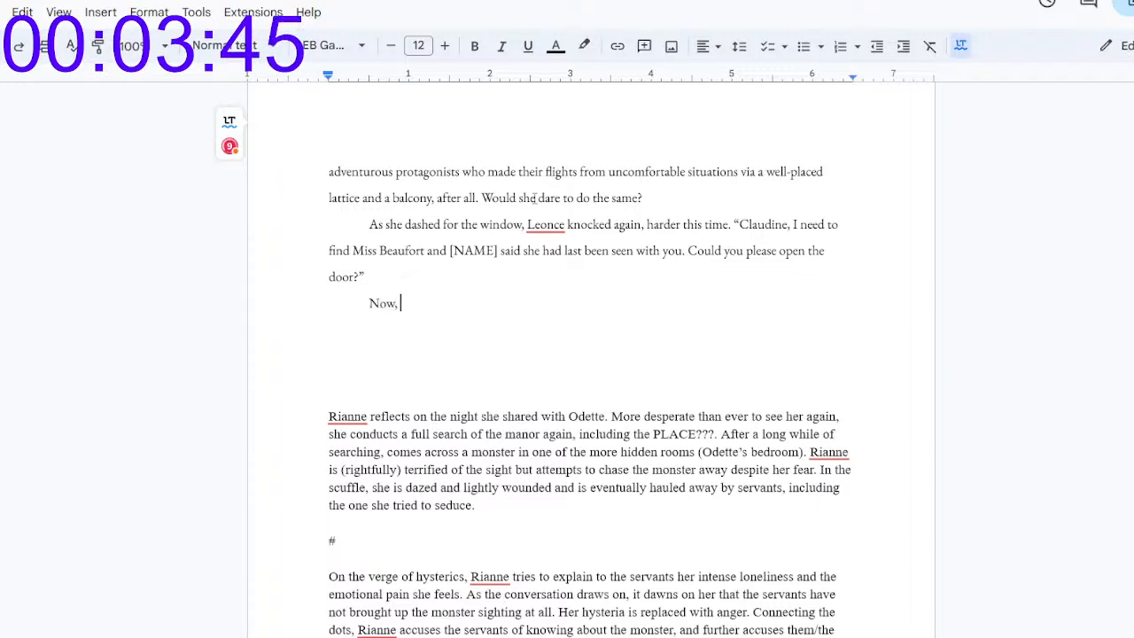
{"action": "type", "text": "Claudine stirred from her rest w"}
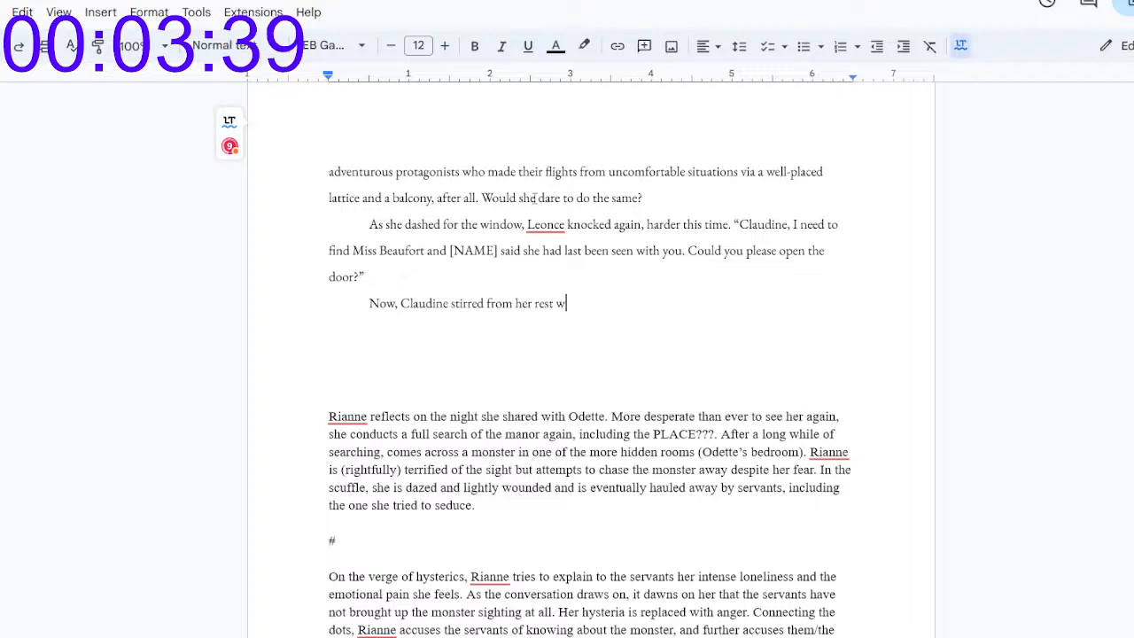
{"action": "type", "text": "ith soft frunts. Rianne took half"}
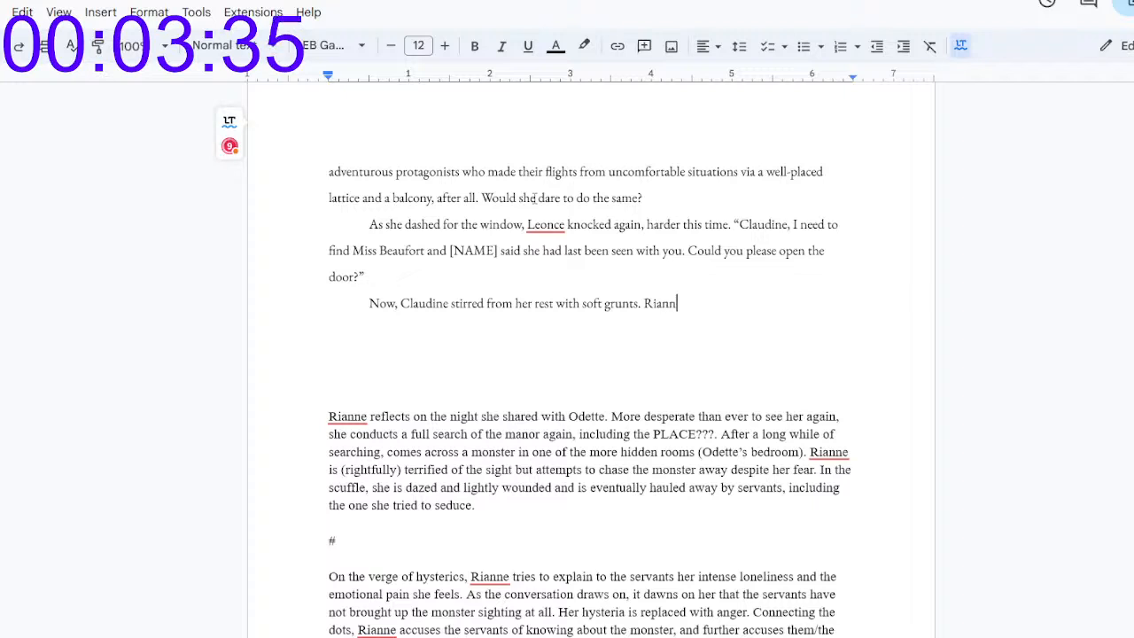
{"action": "type", "text": " a s"}
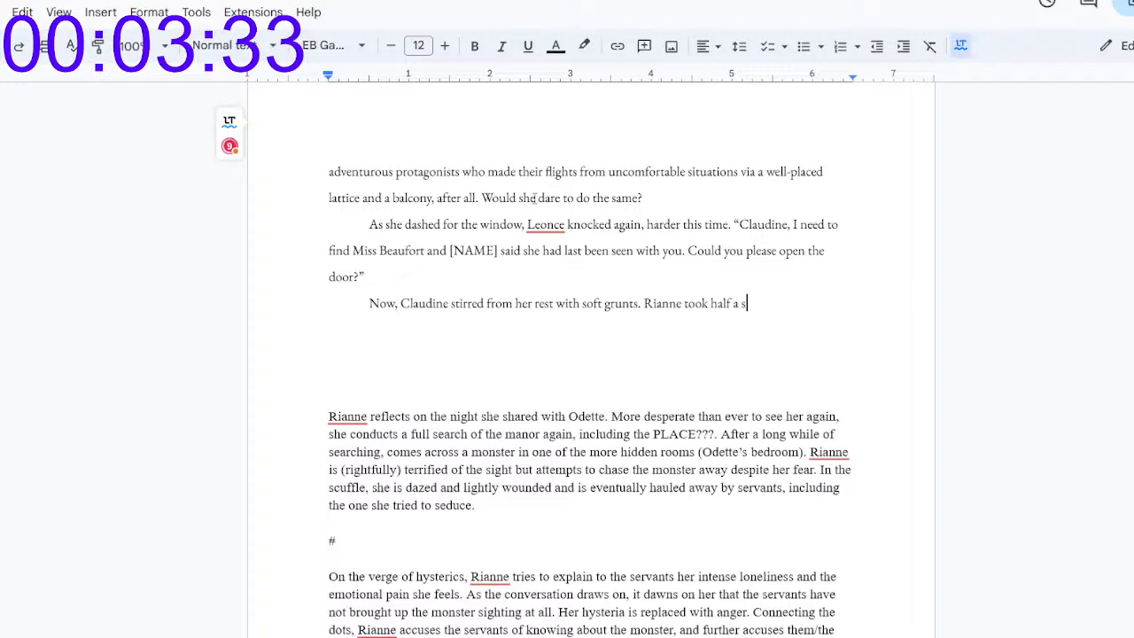
{"action": "type", "text": "econd to admire"}
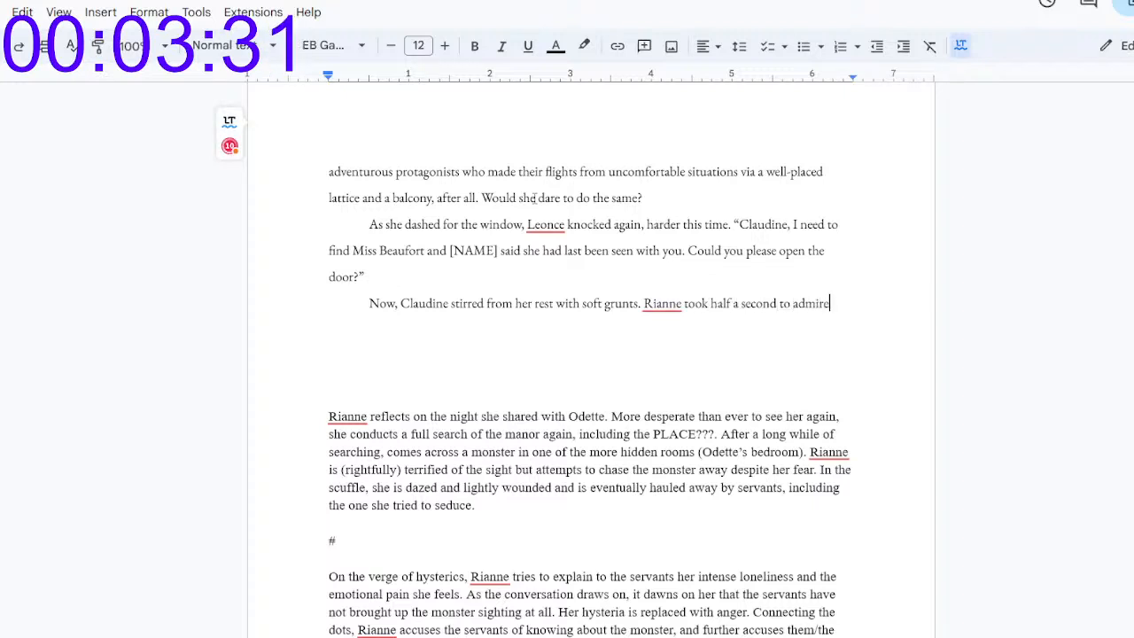
{"action": "type", "text": " her in the su"}
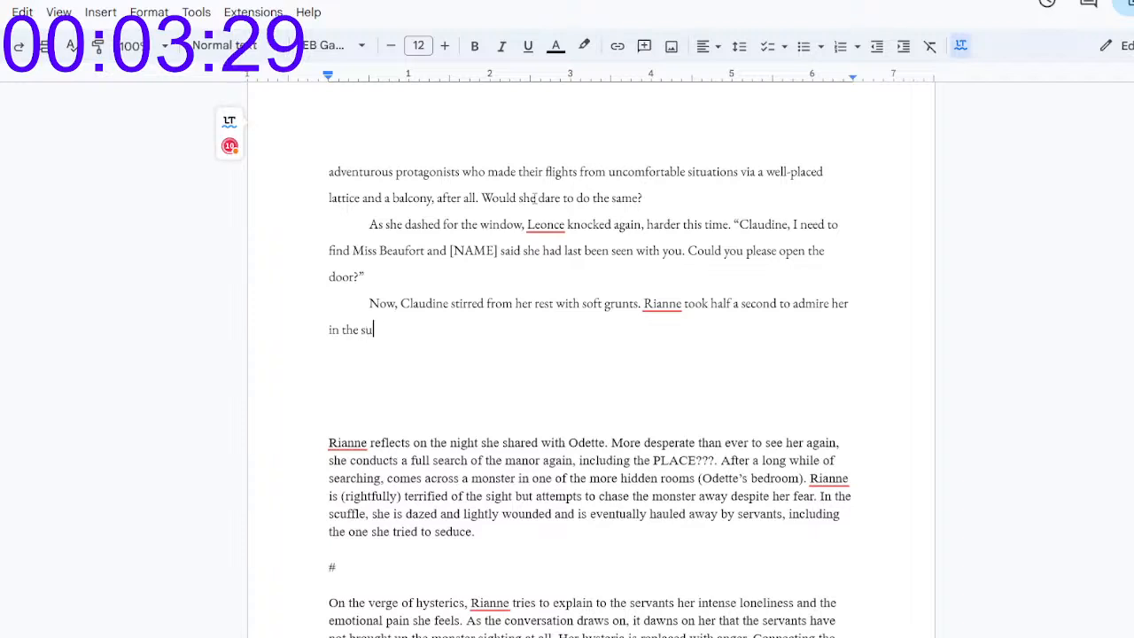
{"action": "type", "text": "dden ligt"}
Step: Continue the Rianne sentence with "a second to admire her in the sudden light as she threw the curtains open"
{"action": "key", "text": "BackSpace"}
{"action": "type", "text": "ht "}
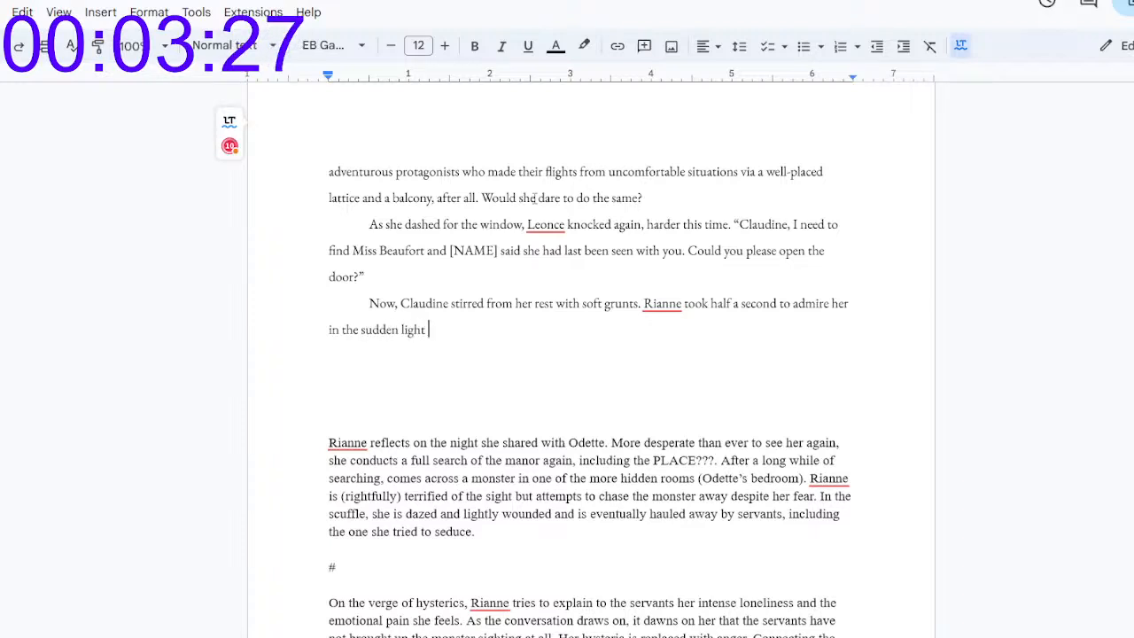
{"action": "type", "text": "as she threw the"}
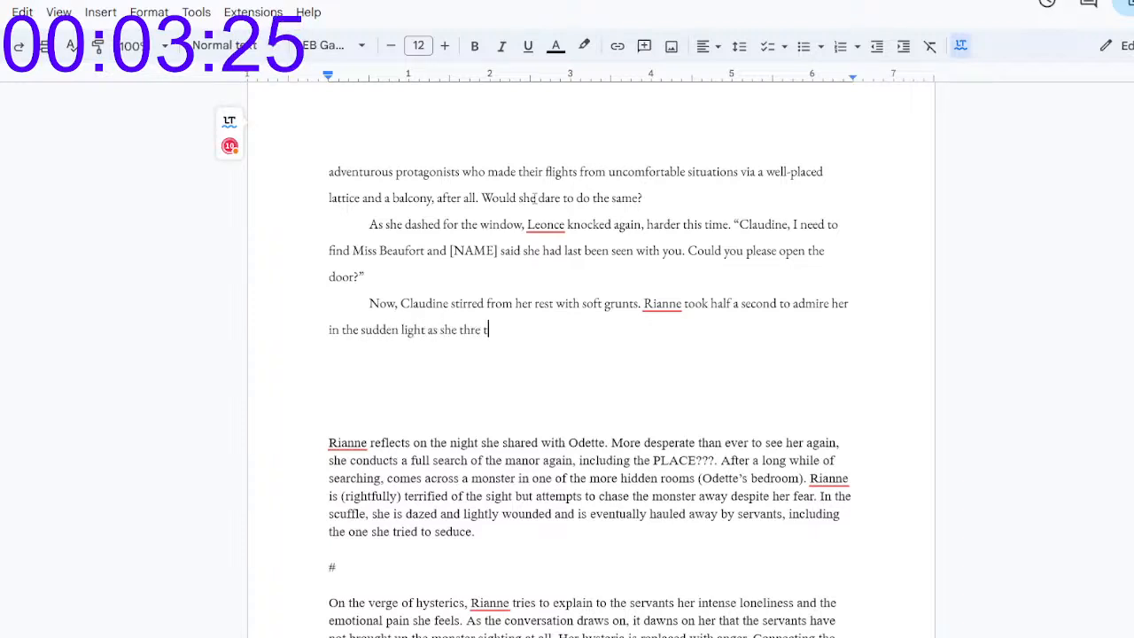
{"action": "type", "text": " cu"}
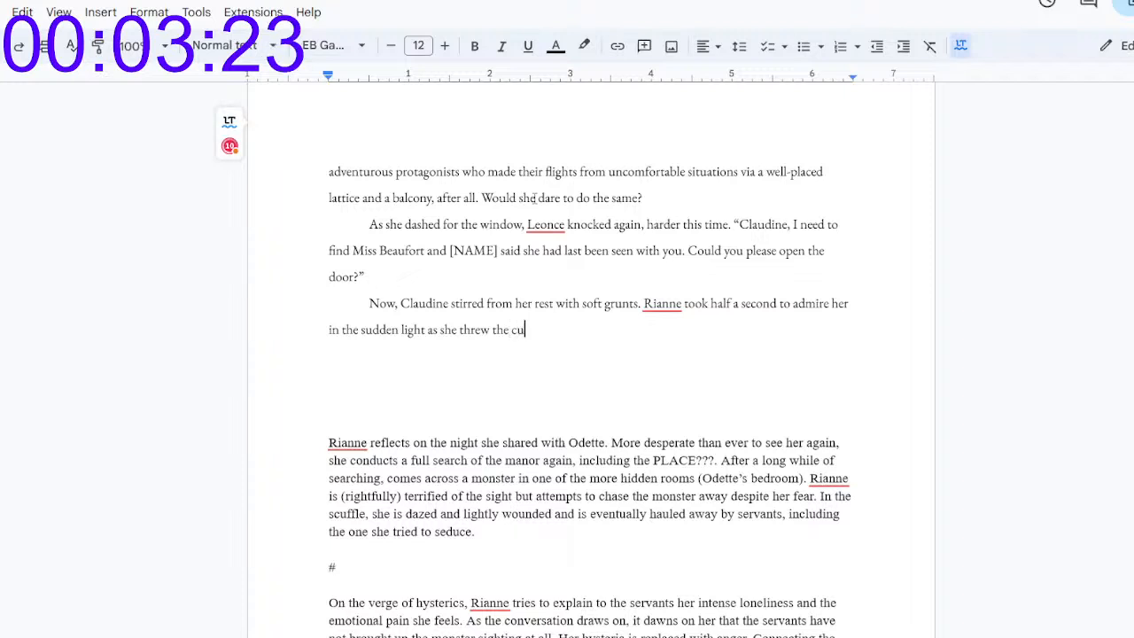
{"action": "type", "text": "rtains open and"}
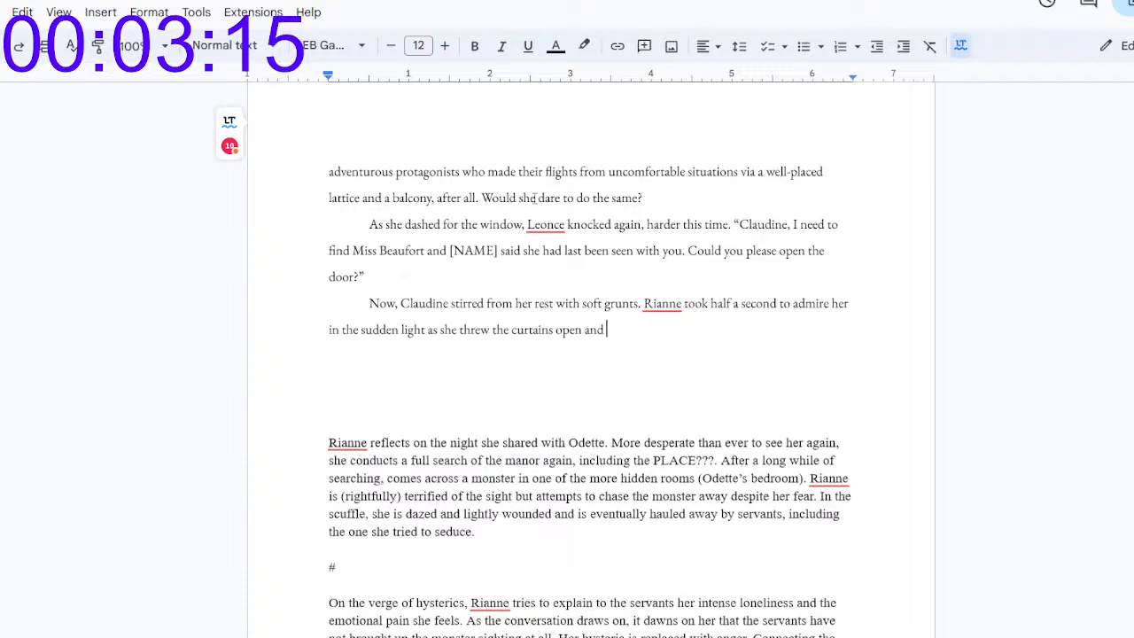
Step: Finish the sentence about the curtains with "and then the latch to the window."
{"action": "type", "text": "then the latch"}
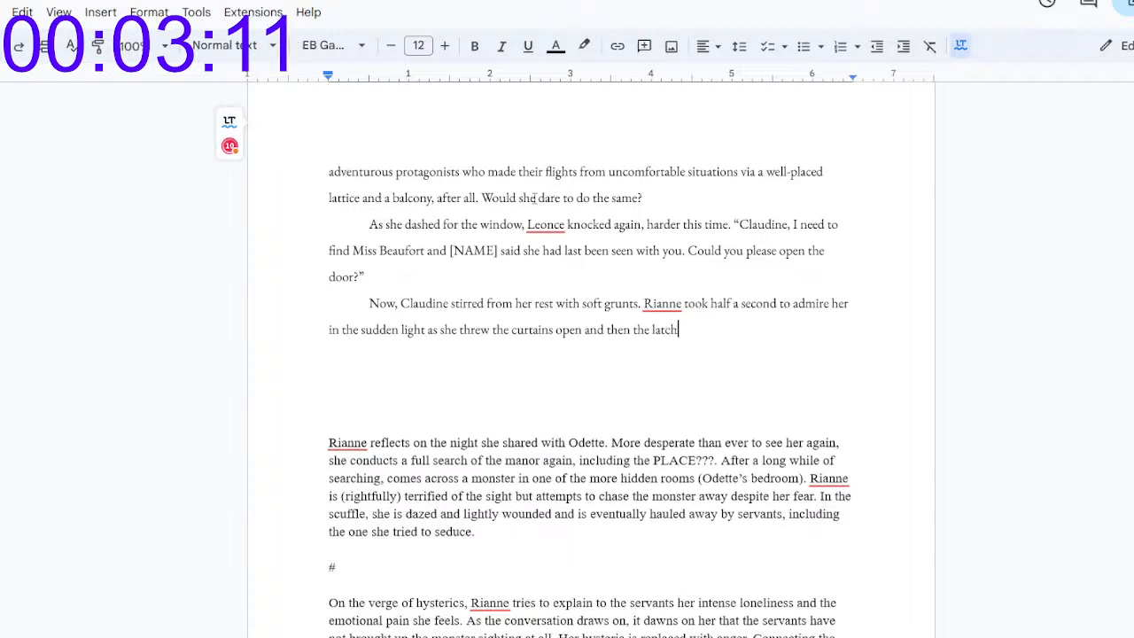
{"action": "type", "text": " to th ewi"}
{"action": "key", "text": "BackSpace"}
{"action": "key", "text": "BackSpace"}
{"action": "key", "text": "BackSpace"}
{"action": "key", "text": "BackSpace"}
{"action": "type", "text": "e "}
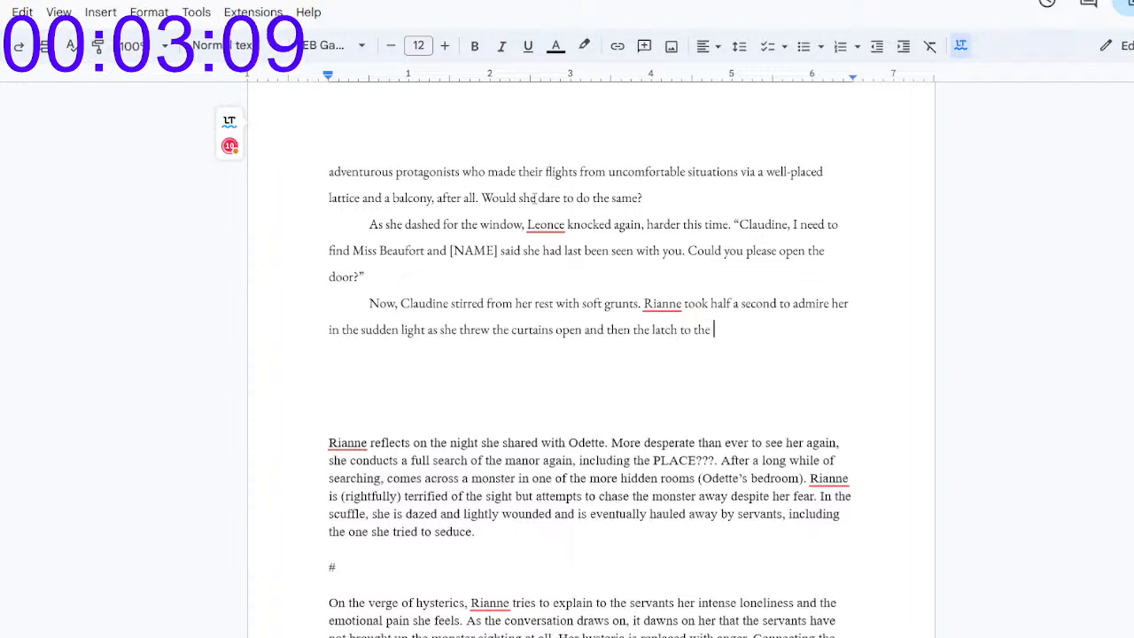
{"action": "type", "text": "window."}
Step: Add Claudine's reply "“Mmm… Miss Beaufort?”" as a new indented paragraph
{"action": "key", "text": "Return"}
{"action": "key", "text": "Tab"}
{"action": "type", "text": "“Mmm... Miss B"}
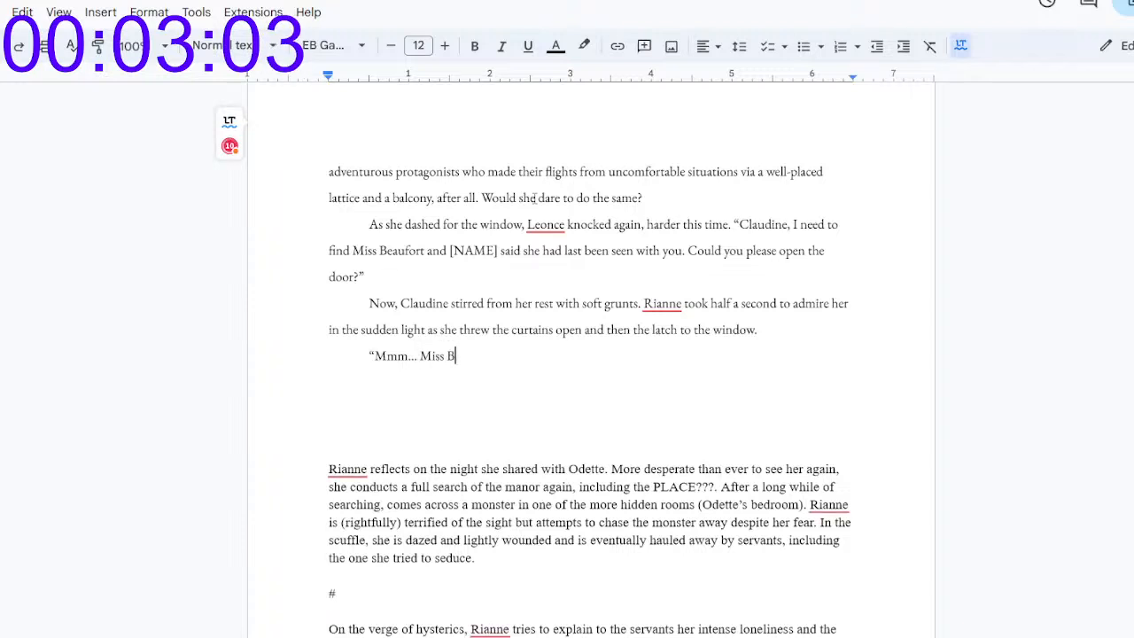
{"action": "type", "text": "eaufort?\""}
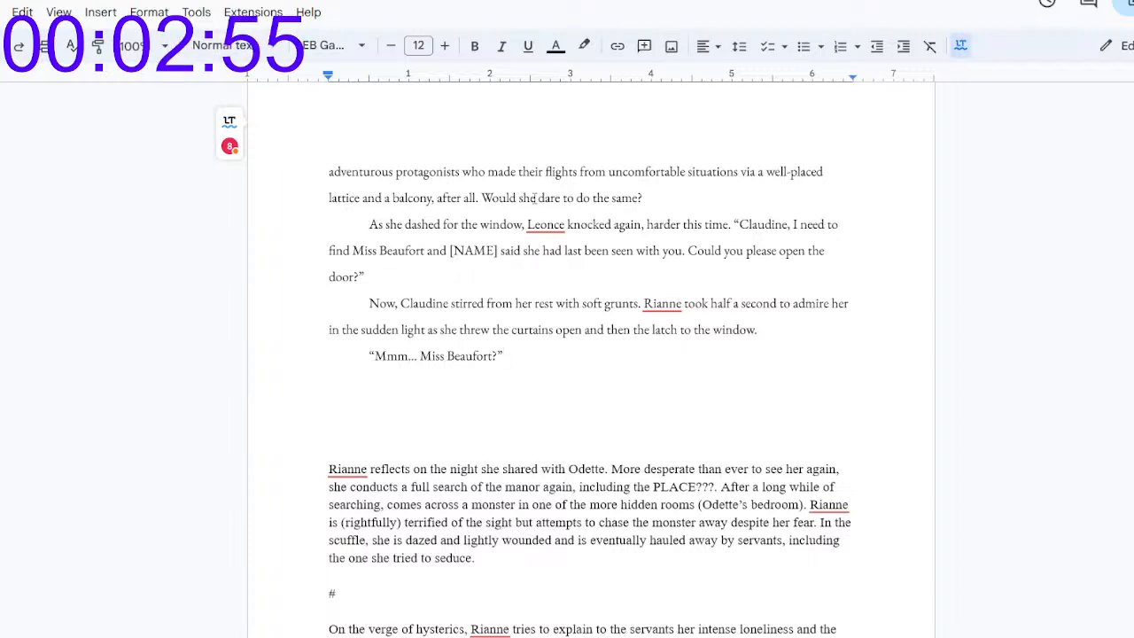
{"action": "key", "text": "Return"}
{"action": "type", "text": "Q"}
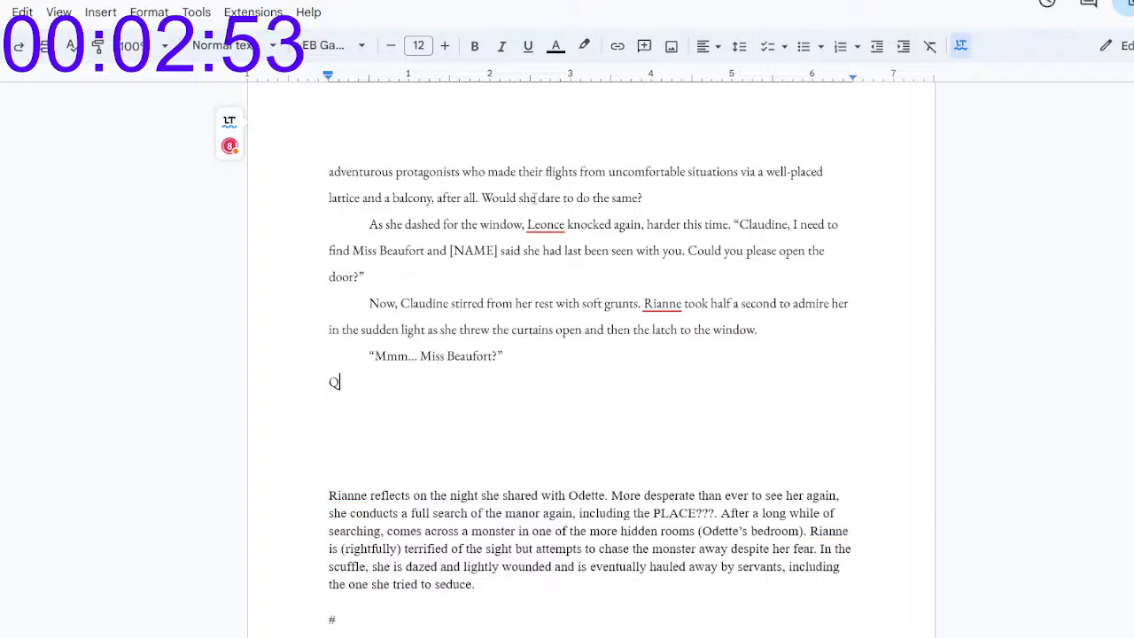
{"action": "key", "text": "BackSpace"}
{"action": "key", "text": "BackSpace"}
{"action": "key", "text": "Tab"}
{"action": "type", "text": "\\"}
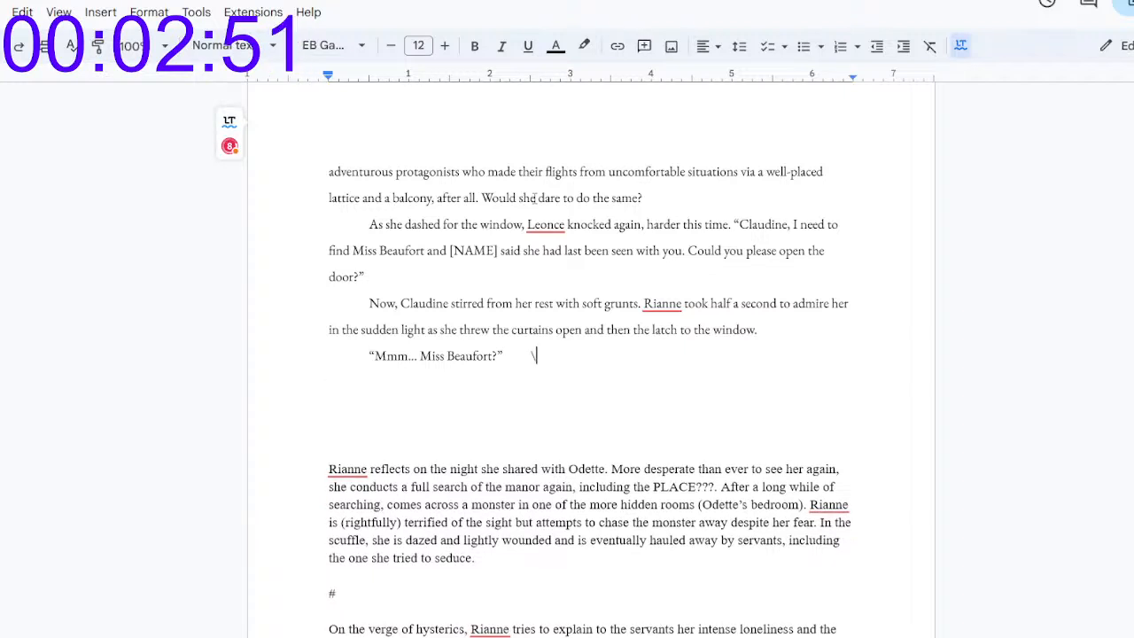
Step: Start a new indented paragraph with "She didn’t look back, bracing herself instead for"
{"action": "key", "text": "Return"}
{"action": "type", "text": "S"}
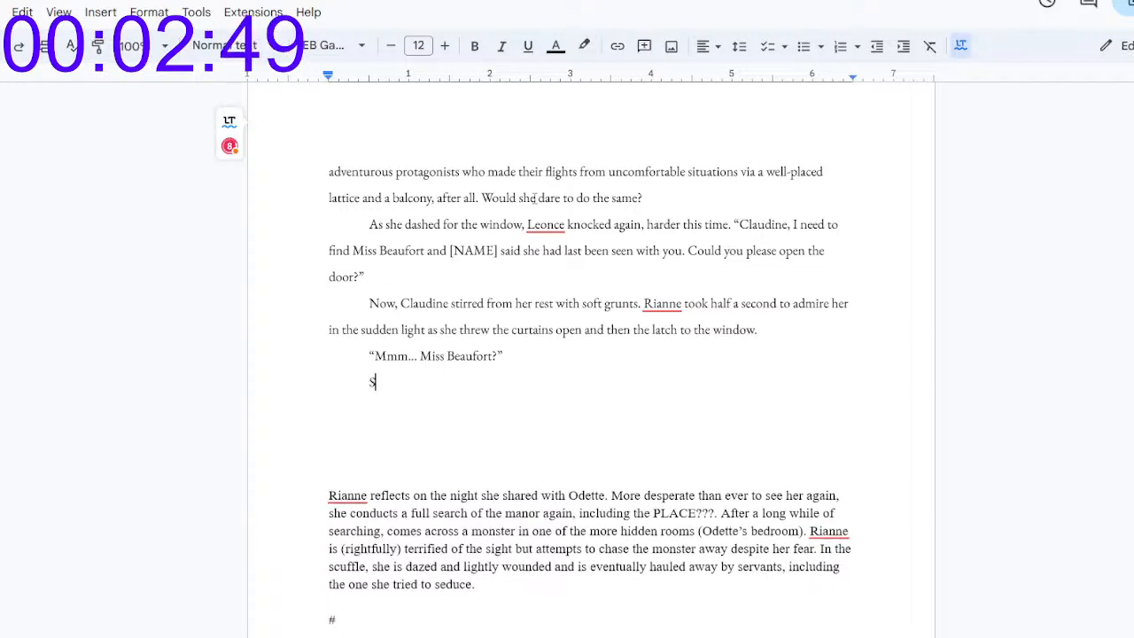
{"action": "type", "text": "he didn't look back"}
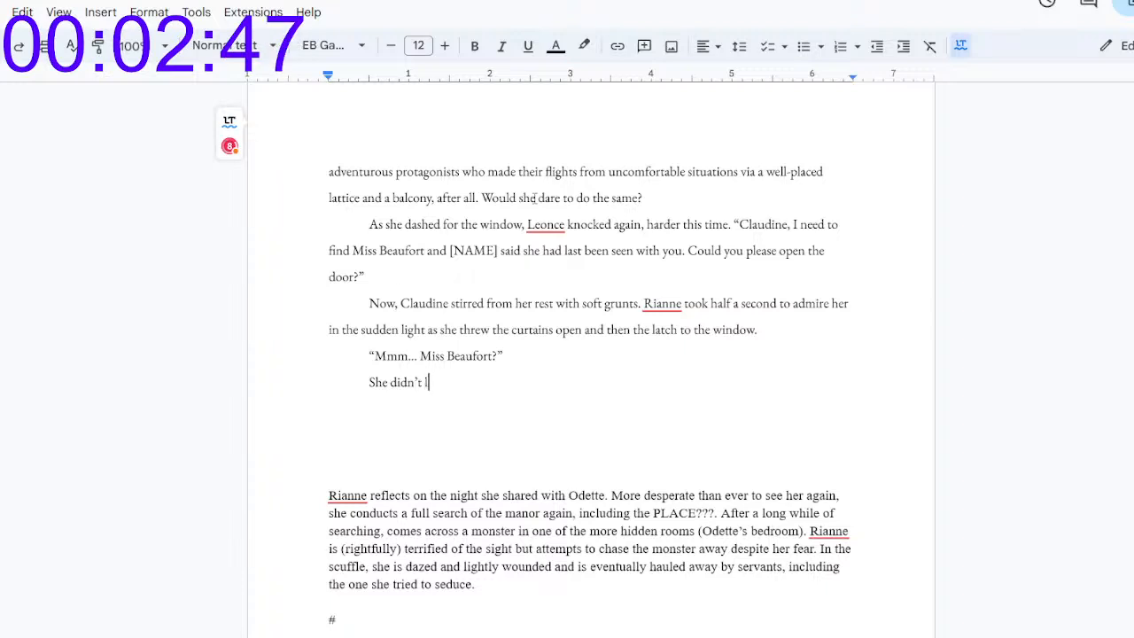
{"action": "type", "text": ", bra"}
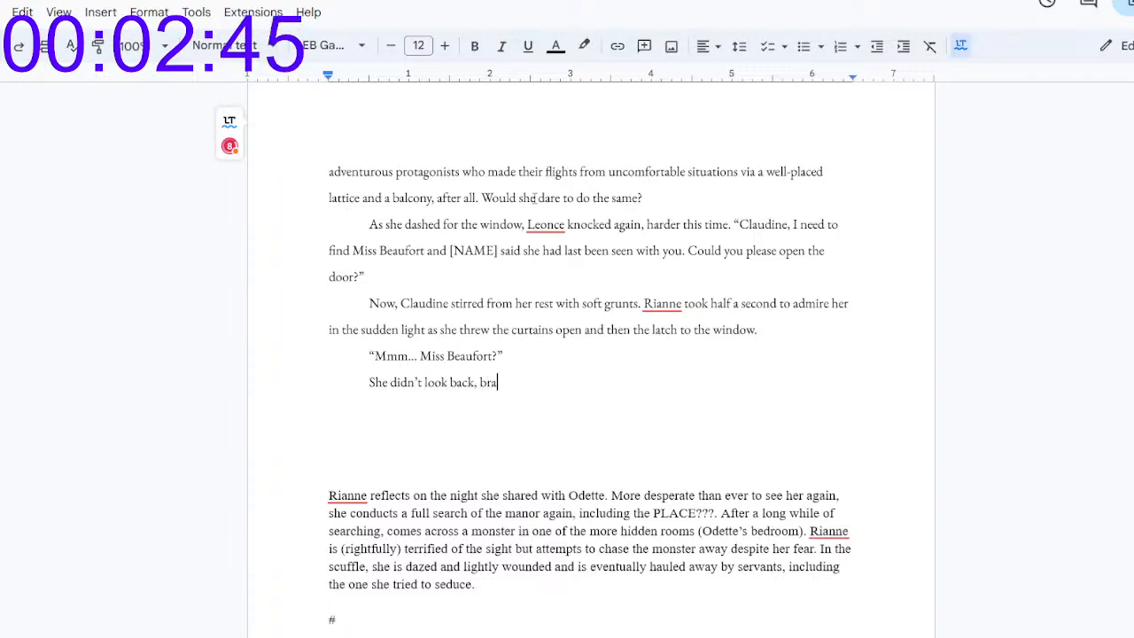
{"action": "type", "text": "cing herse"}
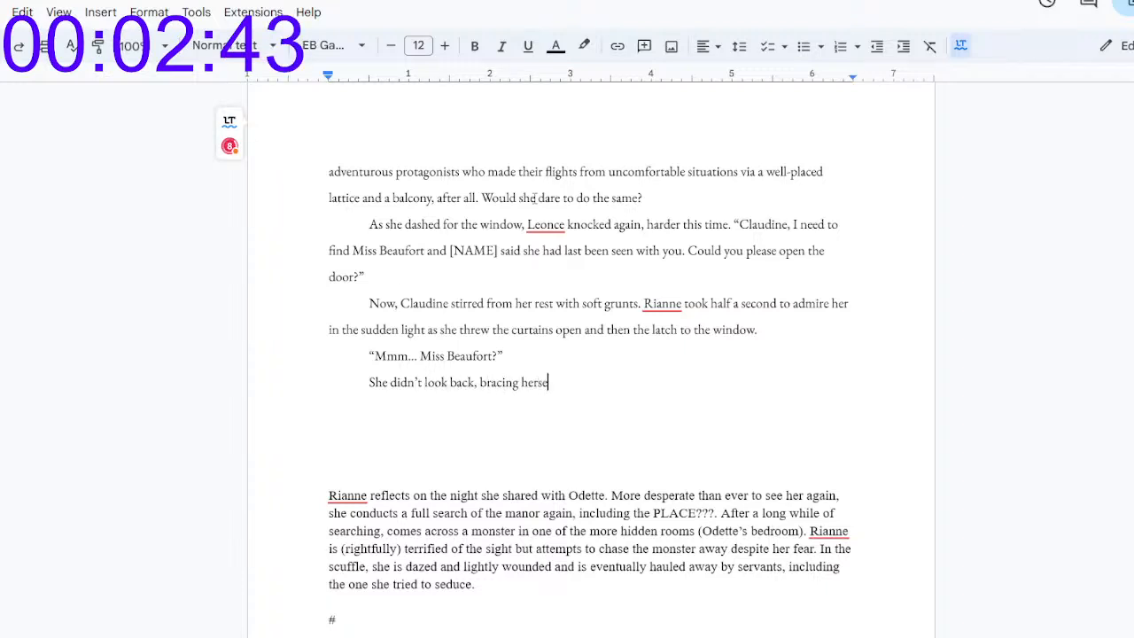
{"action": "type", "text": "elf instea"}
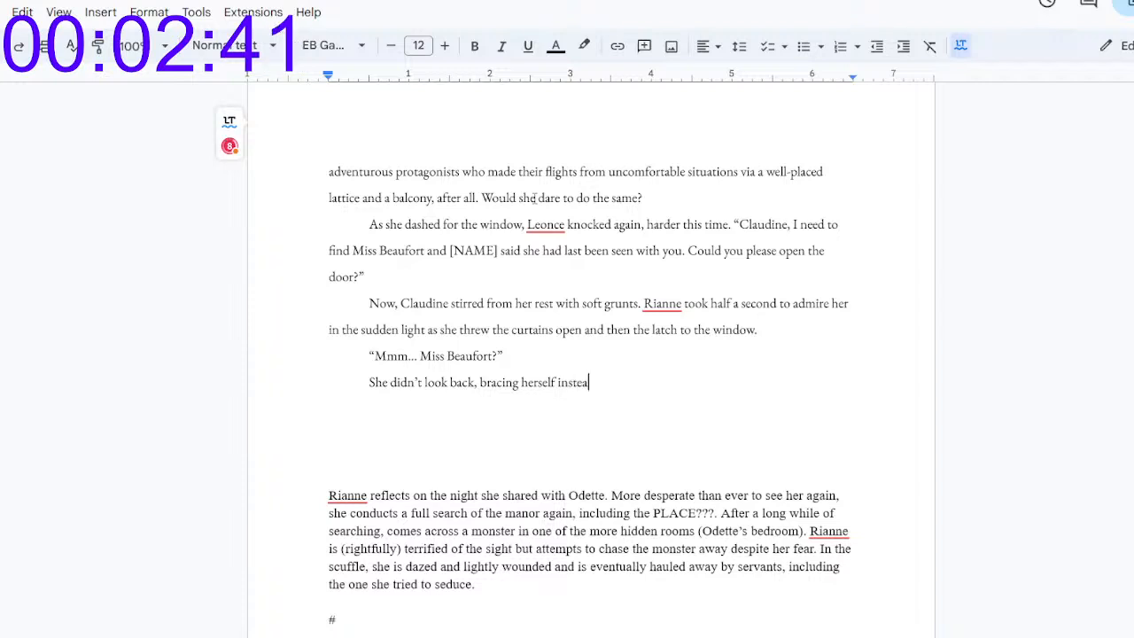
{"action": "type", "text": "d for the sheer dro"}
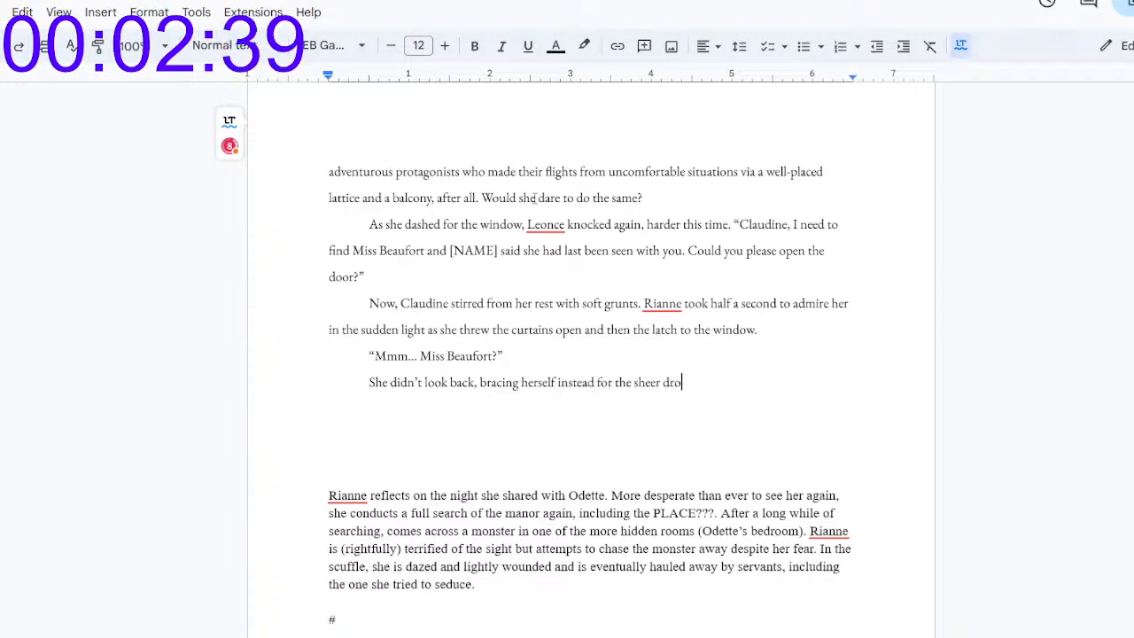
{"action": "type", "text": "p over th"}
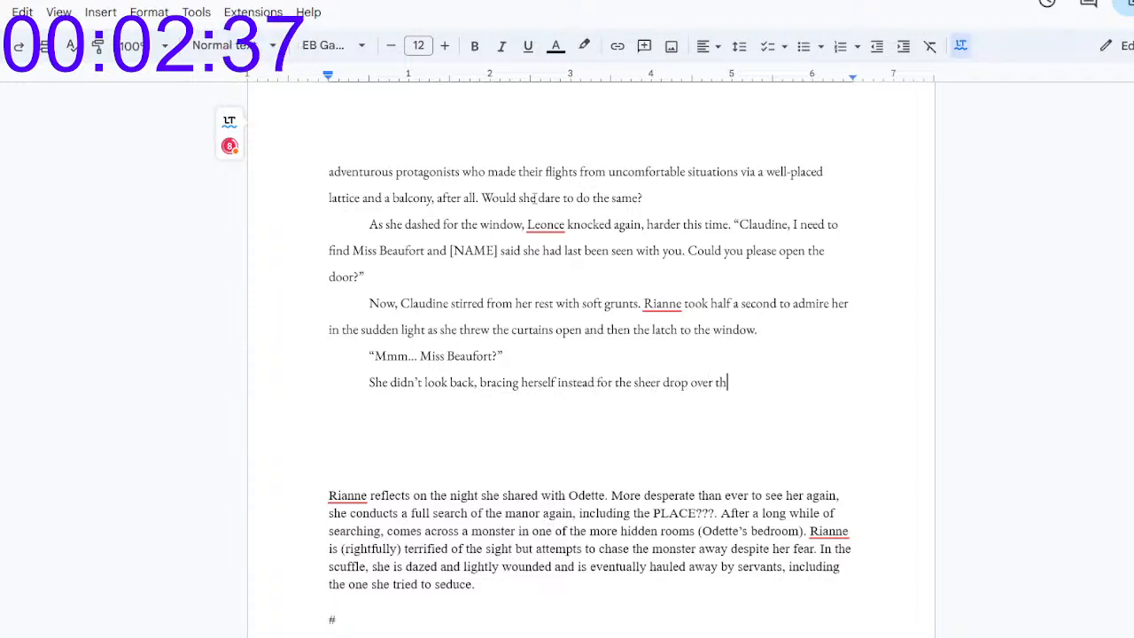
{"action": "key", "text": "BackSpace"}
{"action": "key", "text": "BackSpace"}
{"action": "key", "text": "BackSpace"}
{"action": "key", "text": "BackSpace"}
{"action": "key", "text": "BackSpace"}
{"action": "key", "text": "BackSpace"}
{"action": "key", "text": "BackSpace"}
{"action": "key", "text": "BackSpace"}
{"action": "key", "text": "BackSpace"}
{"action": "key", "text": "BackSpace"}
{"action": "key", "text": "BackSpace"}
{"action": "key", "text": "BackSpace"}
{"action": "key", "text": "BackSpace"}
{"action": "key", "text": "BackSpace"}
{"action": "key", "text": "BackSpace"}
{"action": "key", "text": "BackSpace"}
{"action": "key", "text": "BackSpace"}
{"action": "key", "text": "BackSpace"}
{"action": "key", "text": "BackSpace"}
{"action": "key", "text": "BackSpace"}
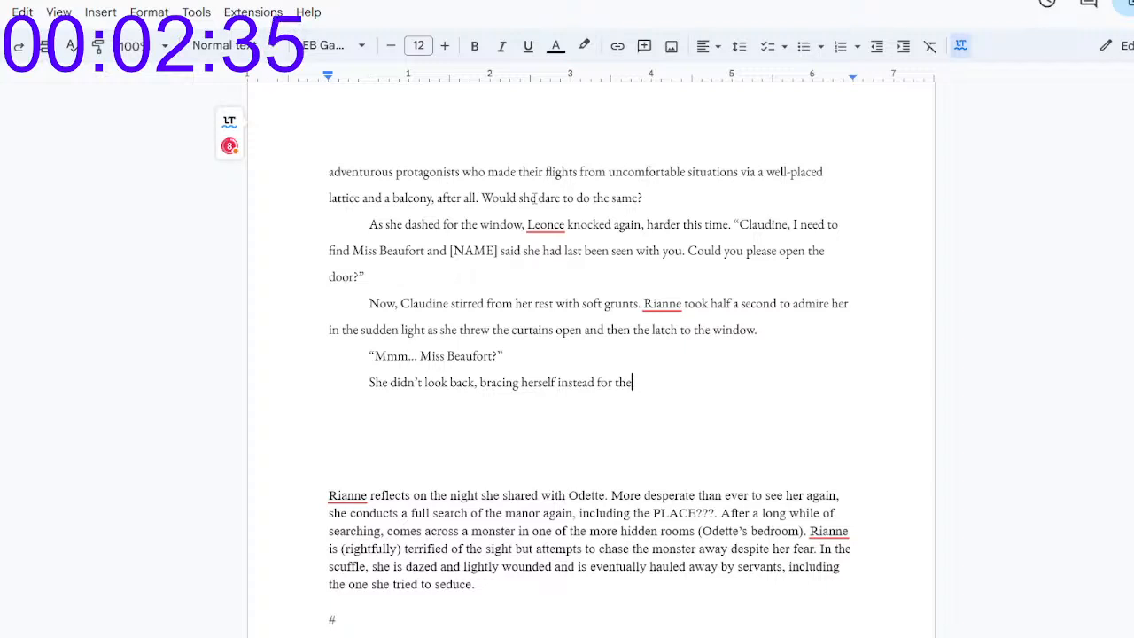
Step: Finish the sentence about Rianne bracing herself with "a sheer drop over the balcony and into the courtyard below."
{"action": "type", "text": "a cha"}
{"action": "key", "text": "BackSpace"}
{"action": "key", "text": "BackSpace"}
{"action": "key", "text": "BackSpace"}
{"action": "type", "text": "she"}
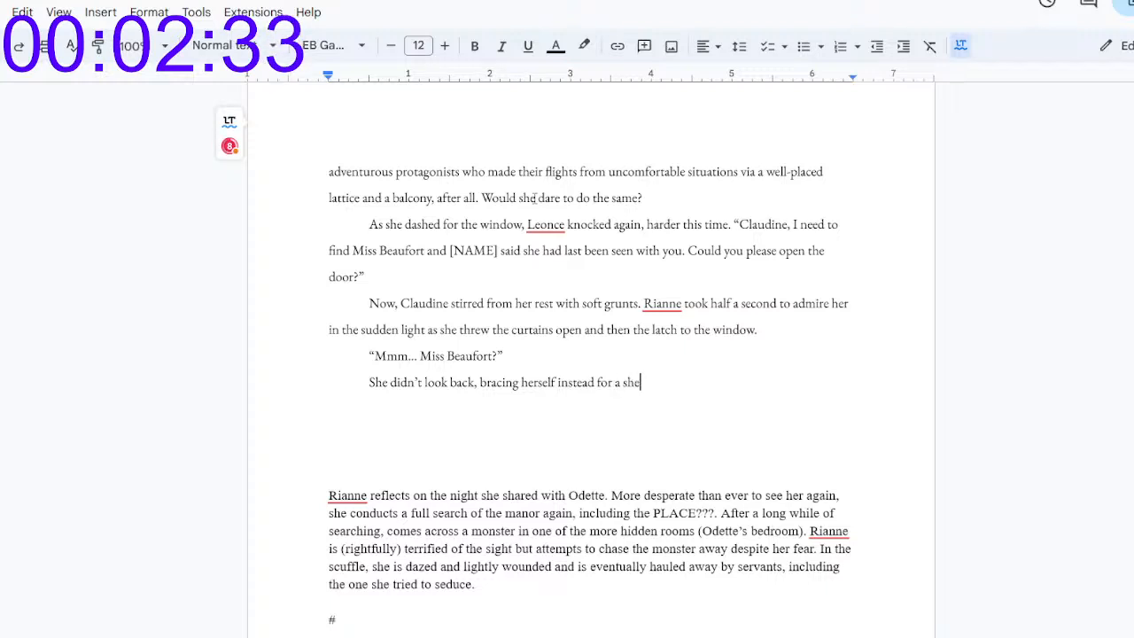
{"action": "type", "text": "er drop over th"}
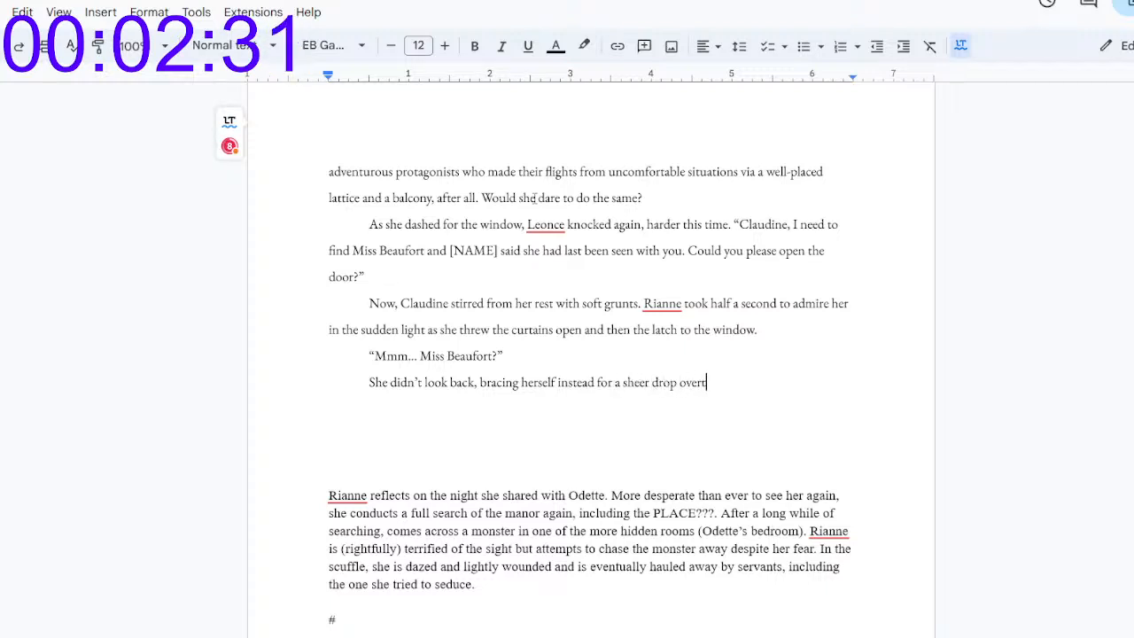
{"action": "type", "text": "e balcony and into the "}
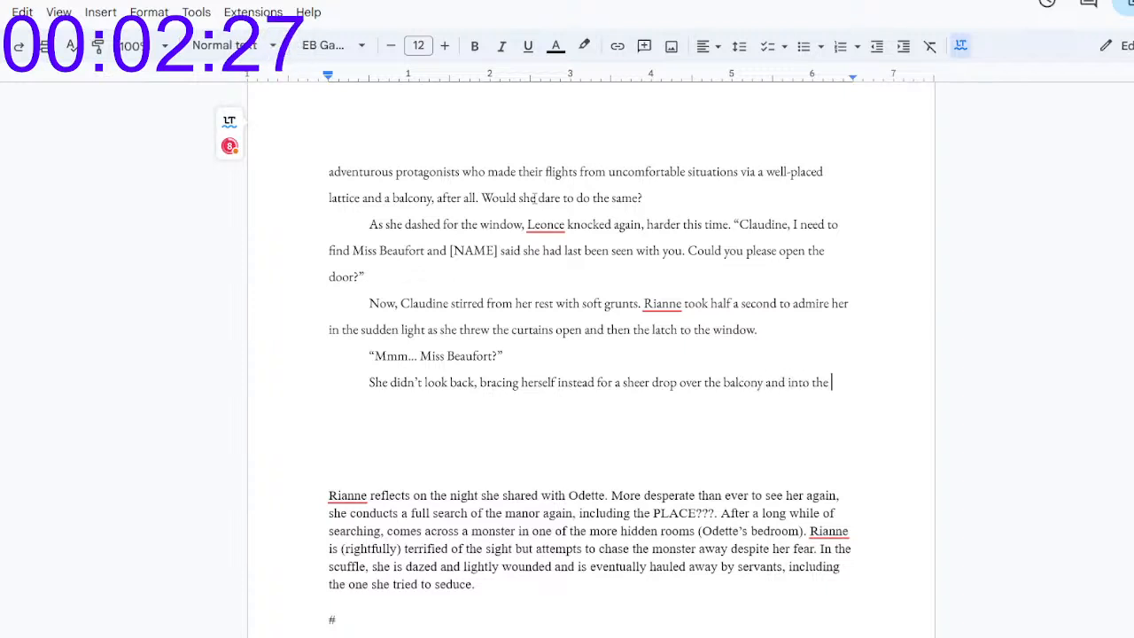
{"action": "type", "text": "courtyard bel"}
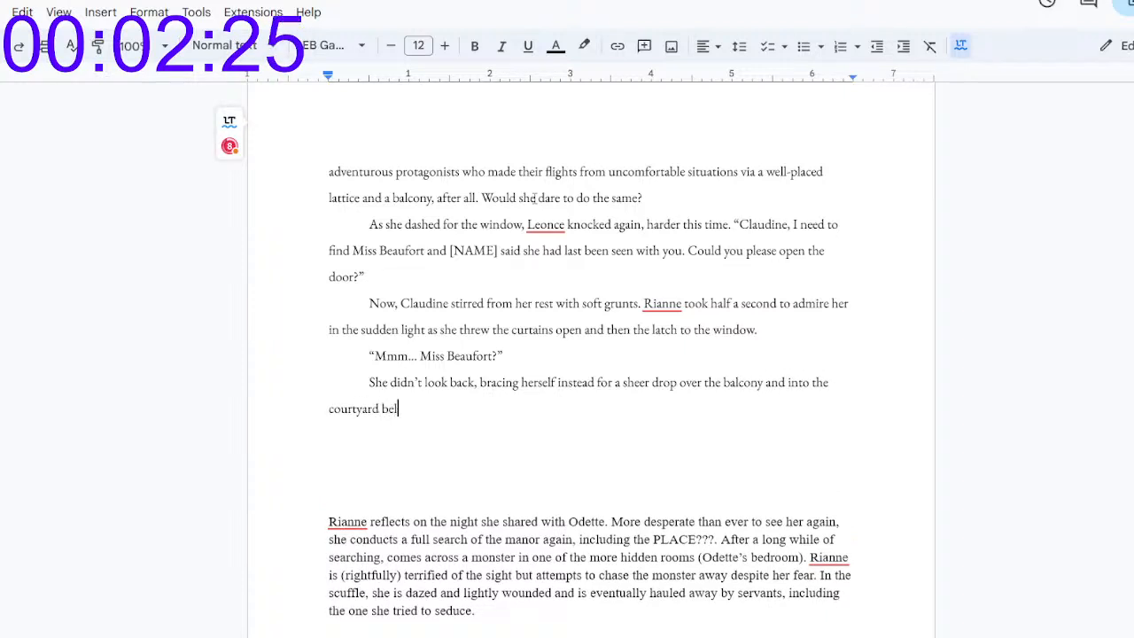
{"action": "type", "text": "ow. Instead, th"}
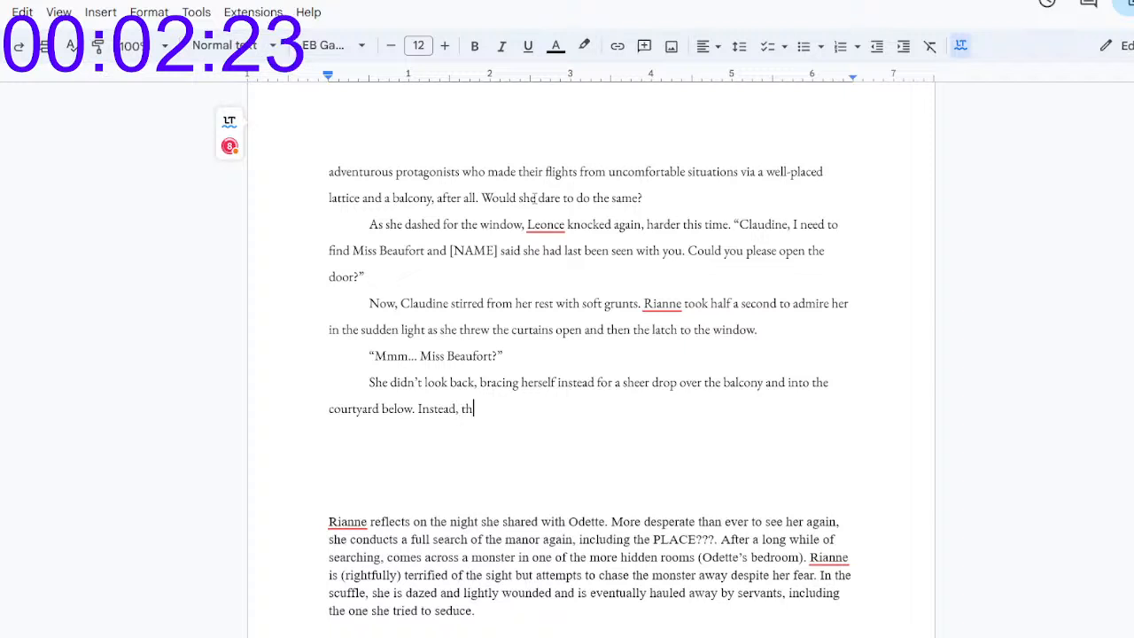
{"action": "type", "text": "e window "}
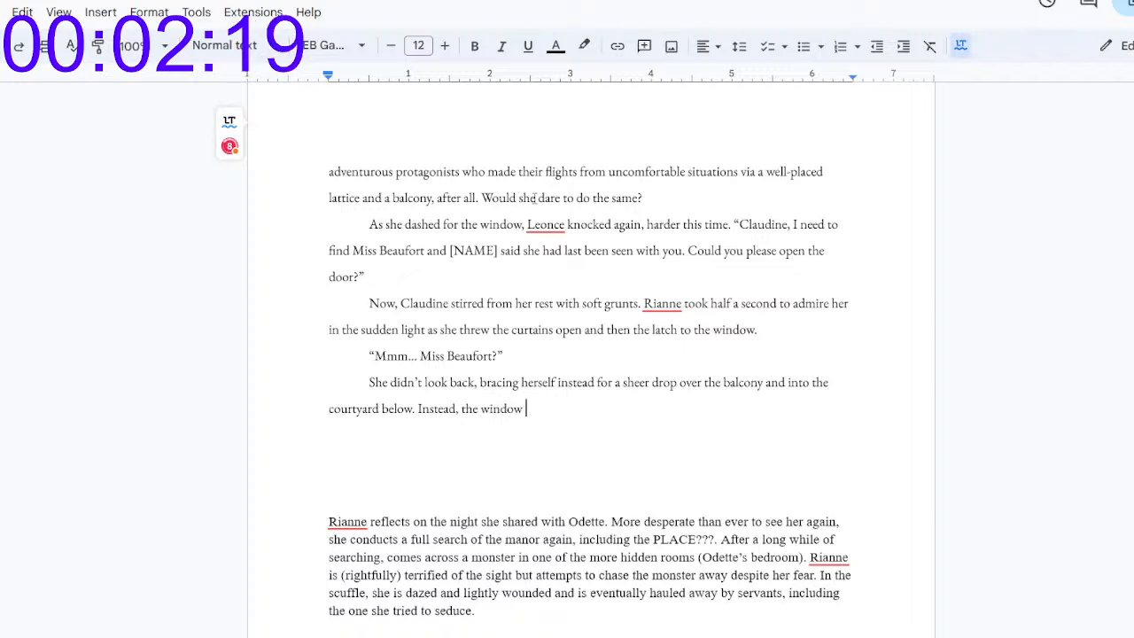
{"action": "type", "text": "led "}
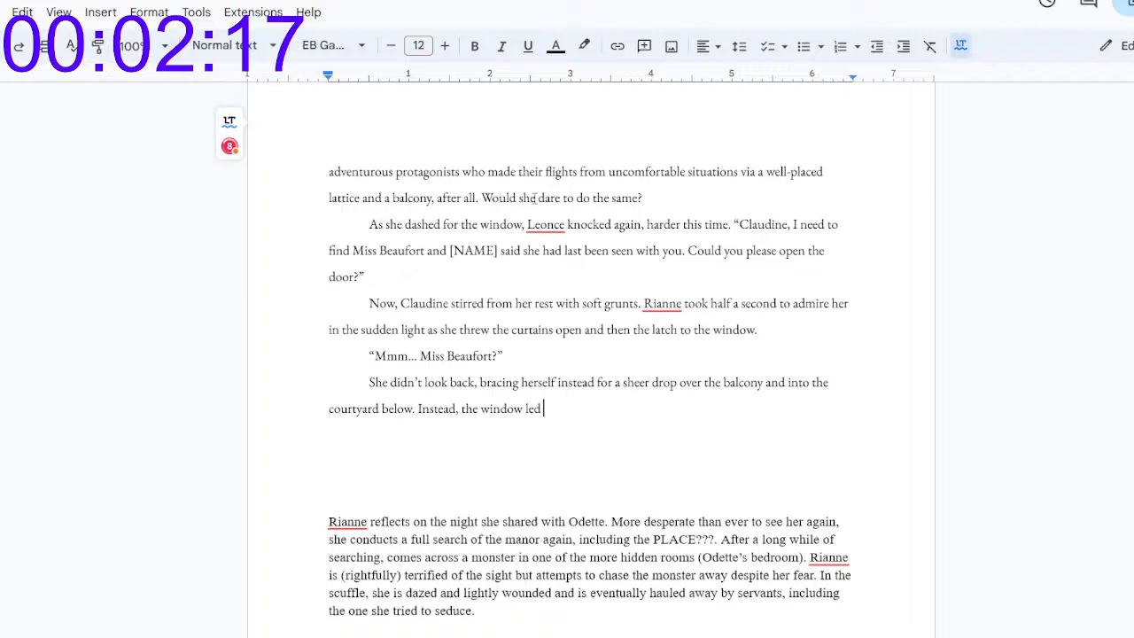
{"action": "type", "text": "d"}
{"action": "type", "text": "irectly in"}
Step: Continue the paragraph with "Instead, the window led directly to the ground floor"
{"action": "key", "text": "BackSpace"}
{"action": "key", "text": "BackSpace"}
{"action": "type", "text": "tly "}
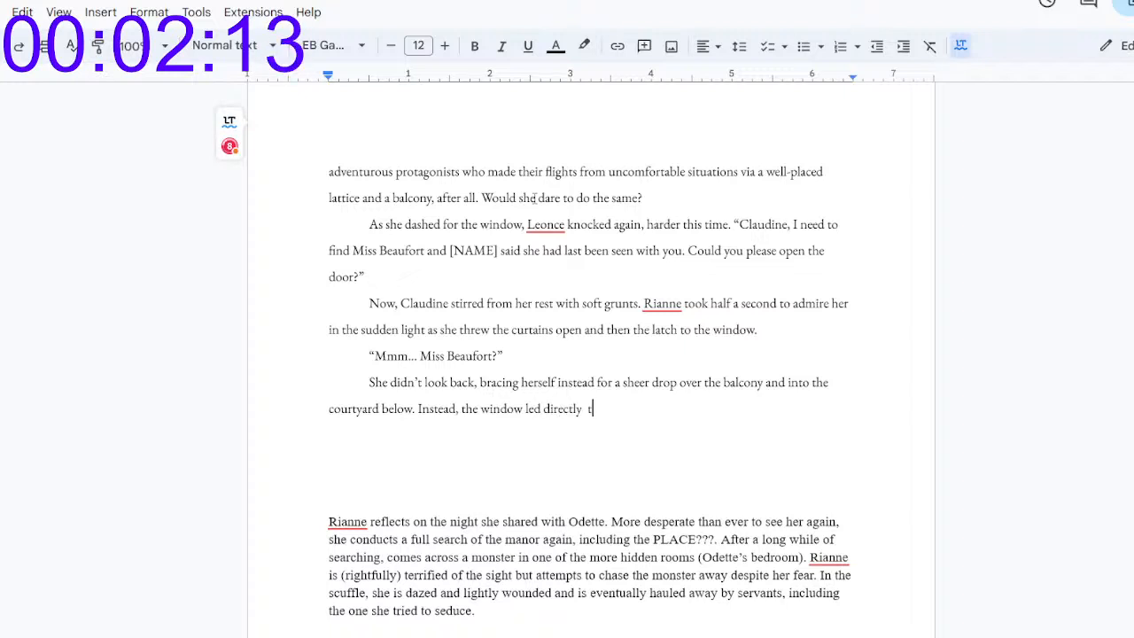
{"action": "type", "text": "to the "}
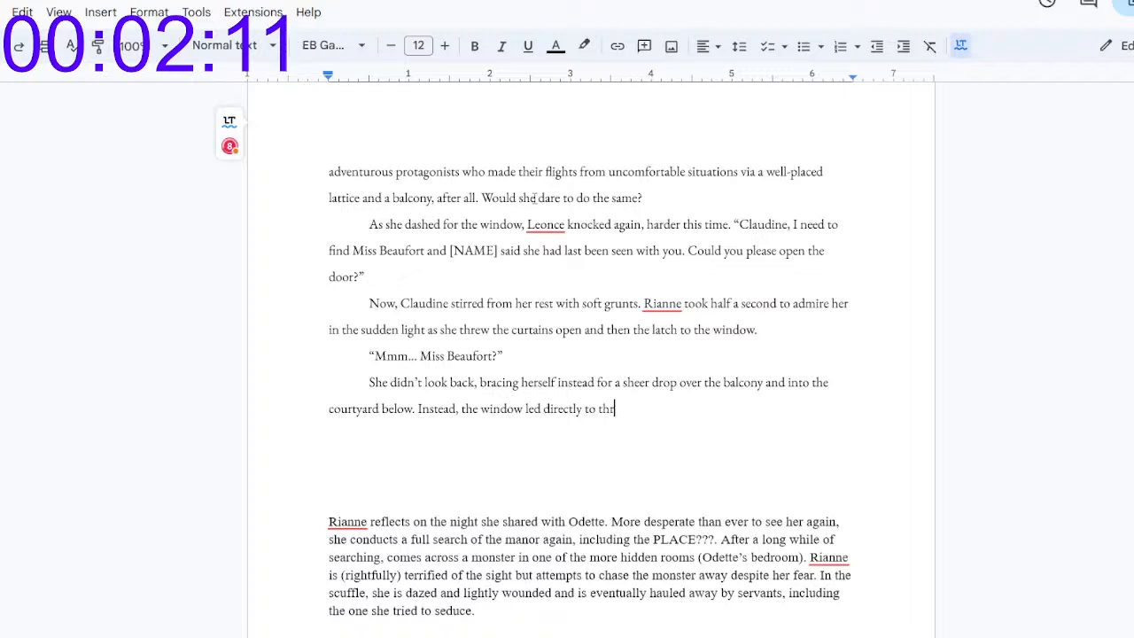
{"action": "type", "text": "ground floor. In their lust0"}
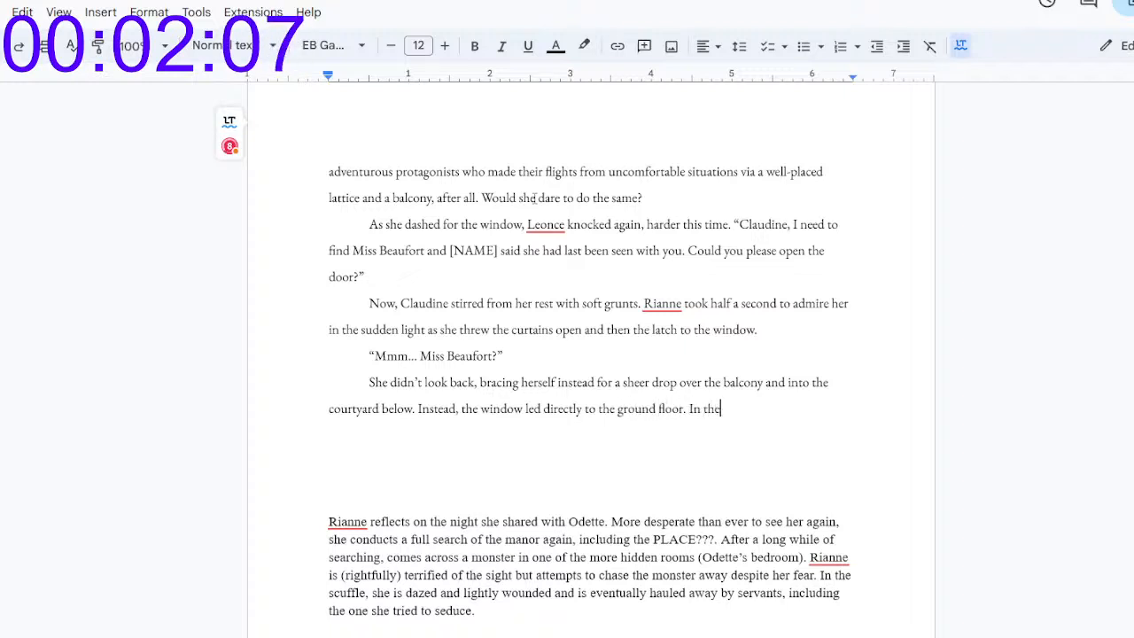
Step: Close the window sentence and add "In their lust-addled tussle earlier, she must have lost track of her placement within the manor."
{"action": "key", "text": "BackSpace"}
{"action": "key", "text": "BackSpace"}
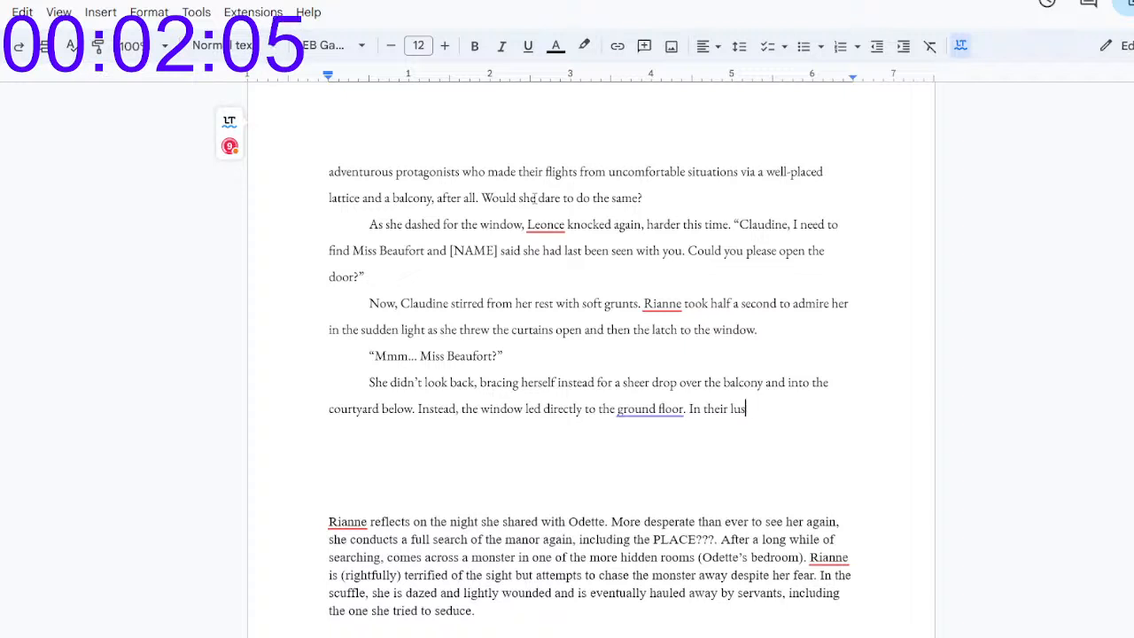
{"action": "type", "text": "t-addled tussle earlier,"}
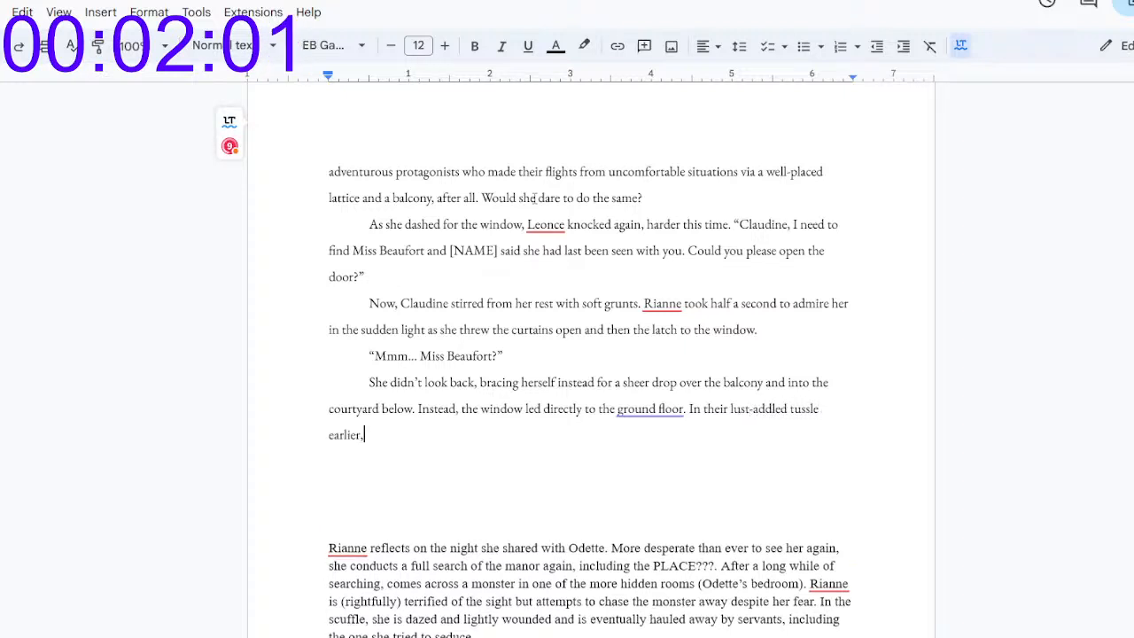
{"action": "type", "text": " she must have lo"}
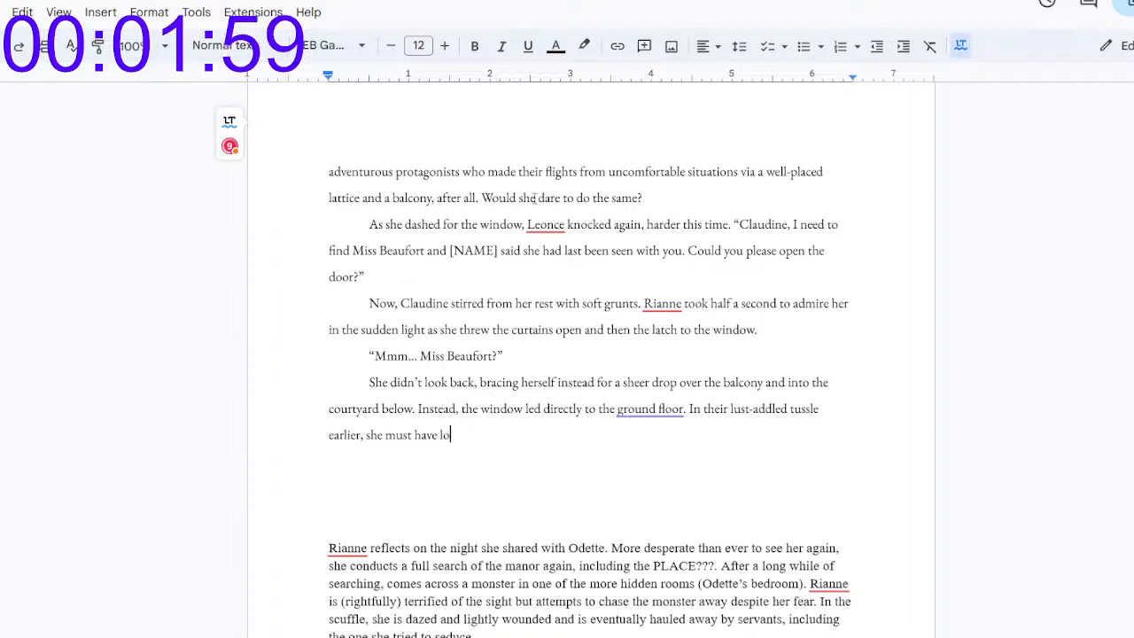
{"action": "type", "text": "st track of her "}
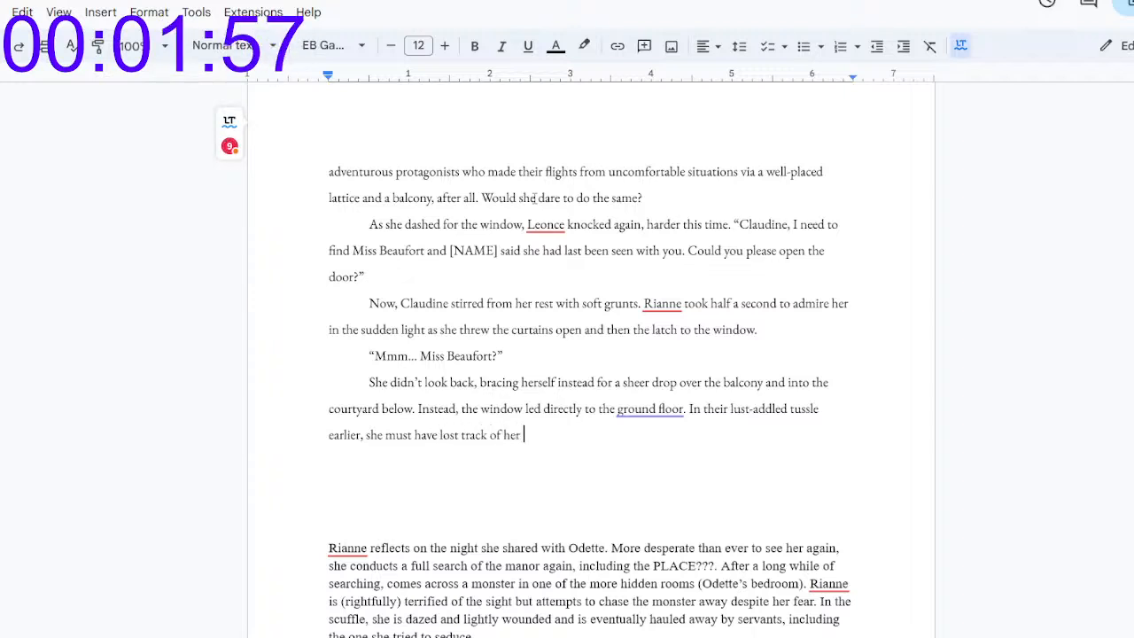
{"action": "type", "text": "placement within the manor."}
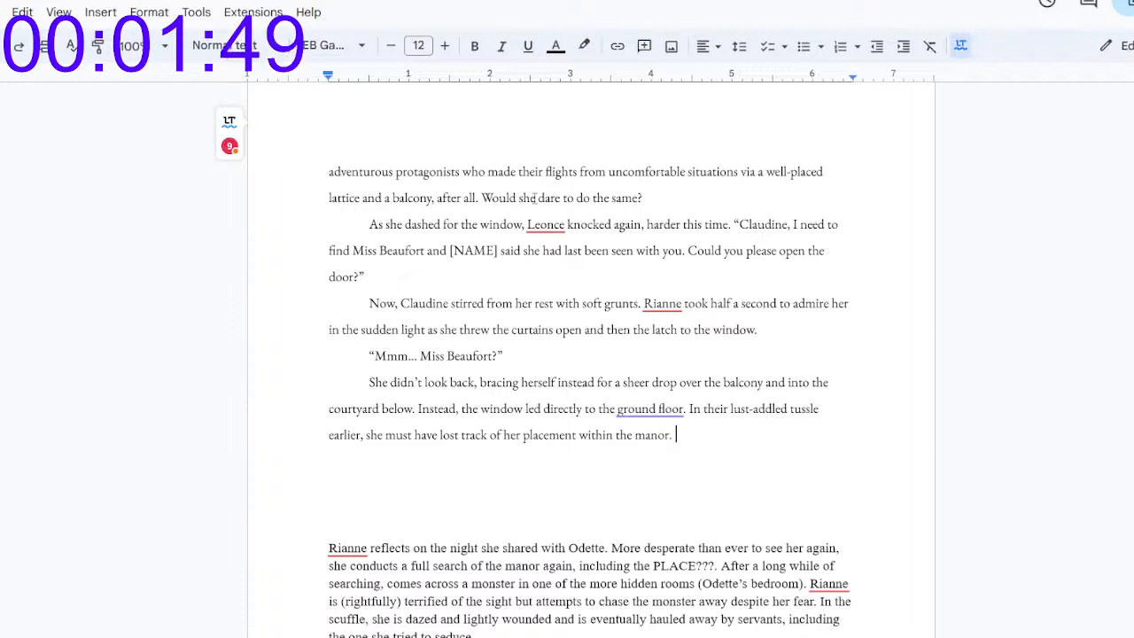
{"action": "key", "text": "Return"}
{"action": "key", "text": "BackSpace"}
{"action": "type", "text": "It wa"}
{"action": "key", "text": "BackSpace"}
{"action": "key", "text": "BackSpace"}
{"action": "key", "text": "BackSpace"}
{"action": "key", "text": "BackSpace"}
{"action": "key", "text": "BackSpace"}
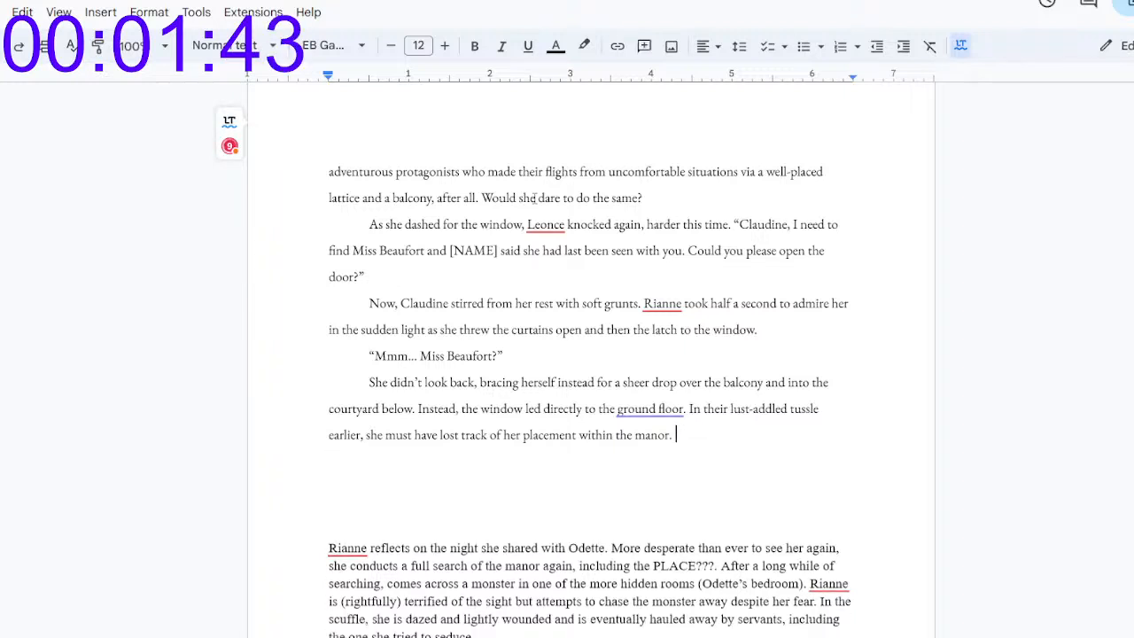
Step: Add the sentence "Her bare feet slapped against the bricks as she raced around the corner and at last collapsed upon herself, hands on her knees."
{"action": "type", "text": "Her bare feet slappe"}
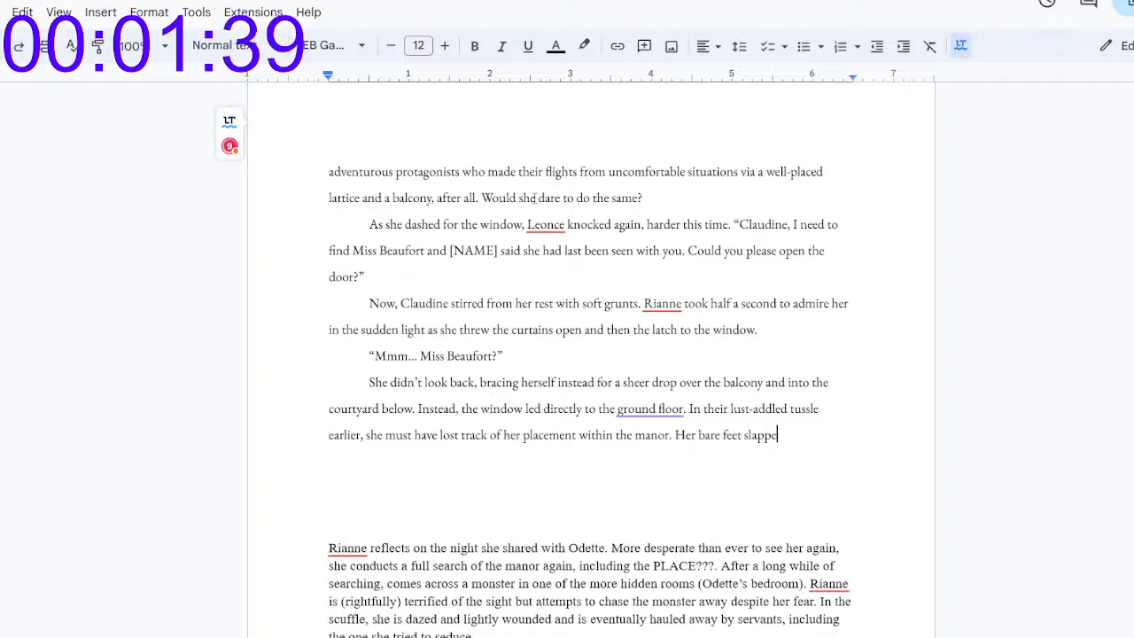
{"action": "type", "text": "d against the bricks as she"}
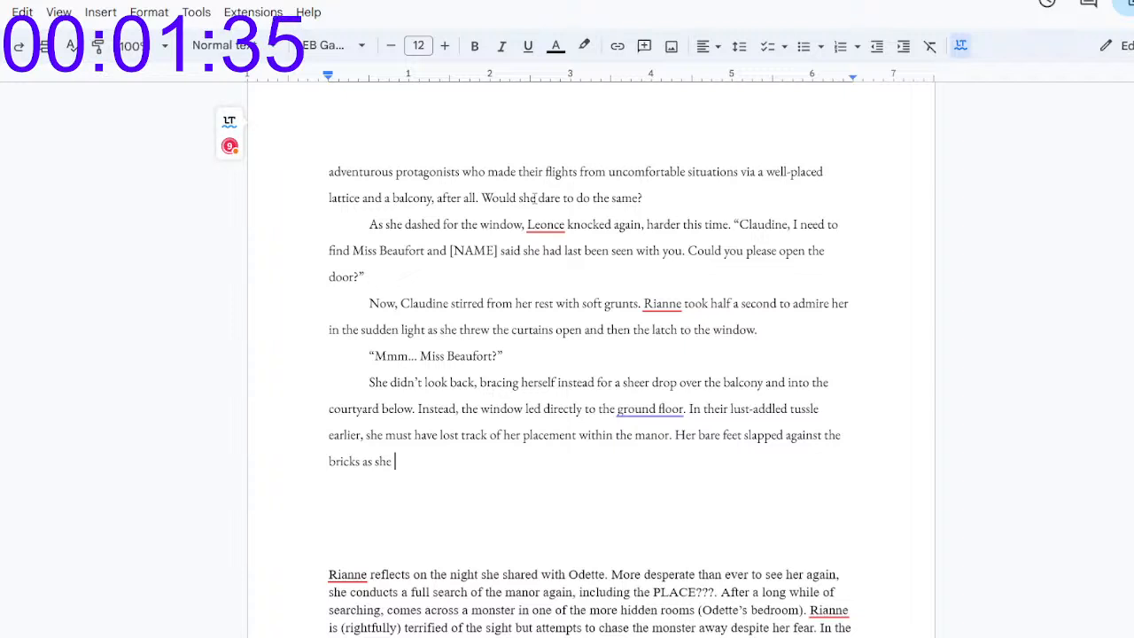
{"action": "type", "text": " raced a"}
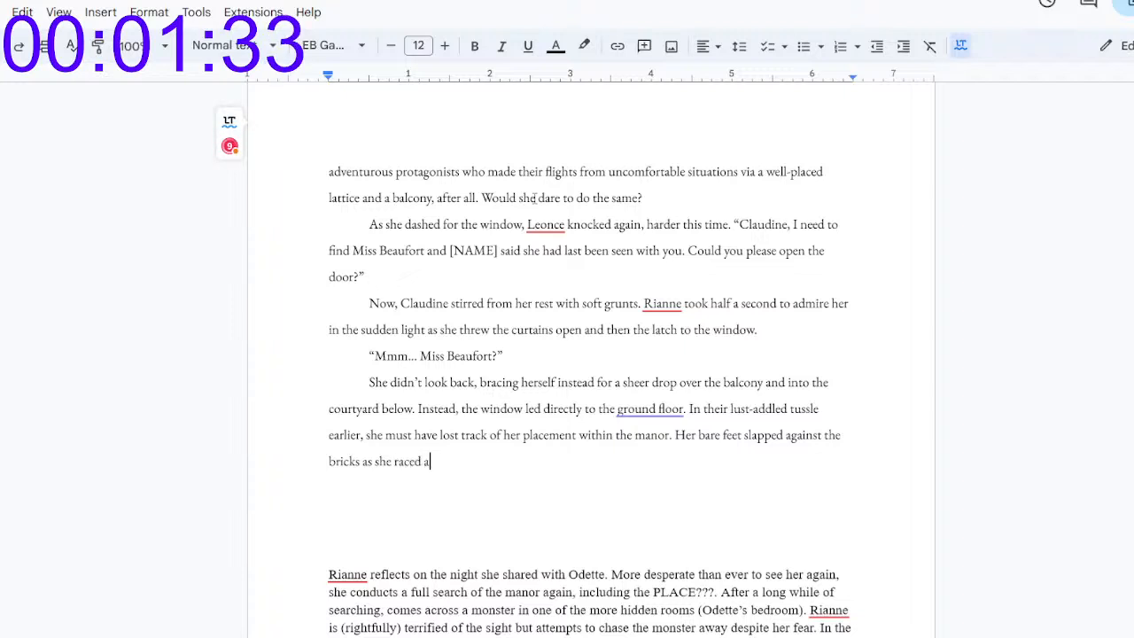
{"action": "type", "text": "round the corne"}
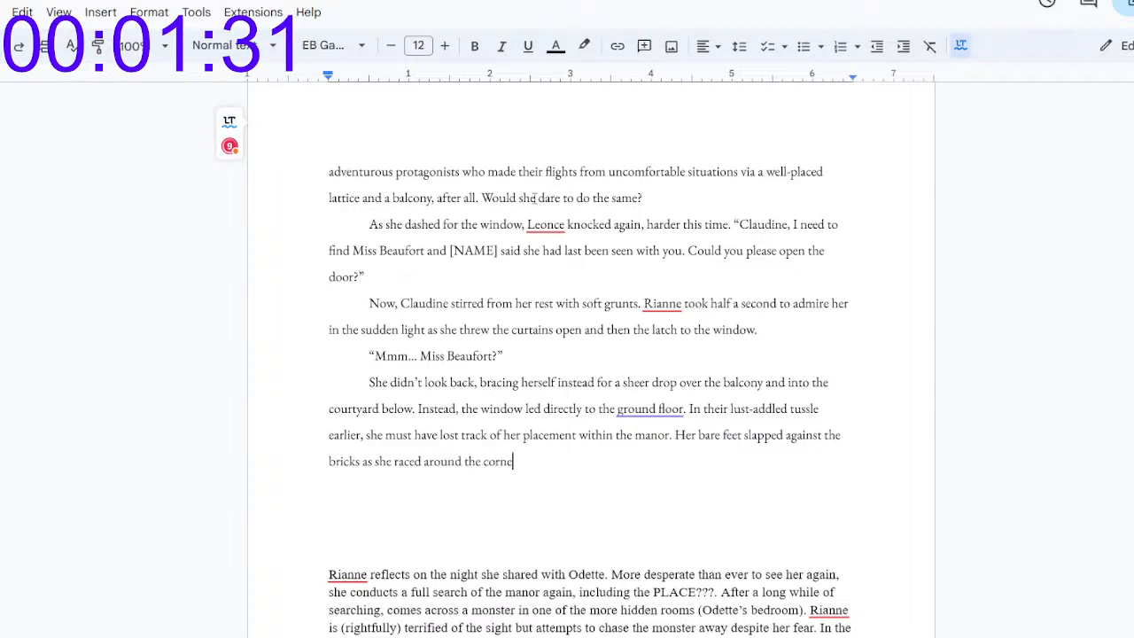
{"action": "type", "text": "r and at last fell o"}
{"action": "key", "text": "BackSpace"}
{"action": "key", "text": "BackSpace"}
{"action": "key", "text": "BackSpace"}
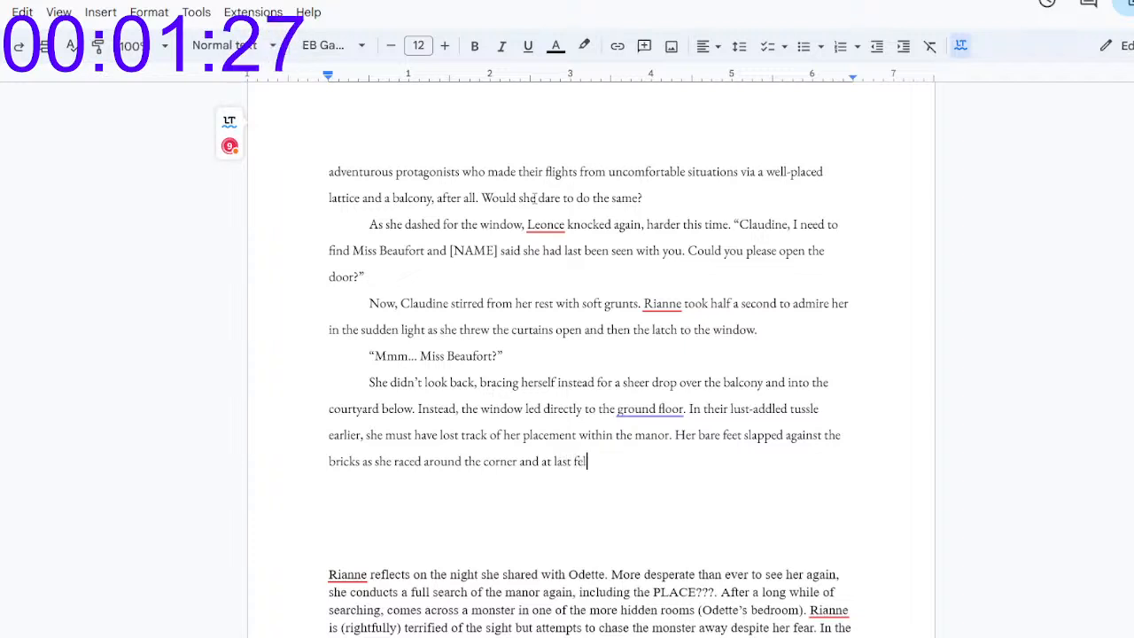
{"action": "type", "text": "collapsed upon herself, hands on her knees"}
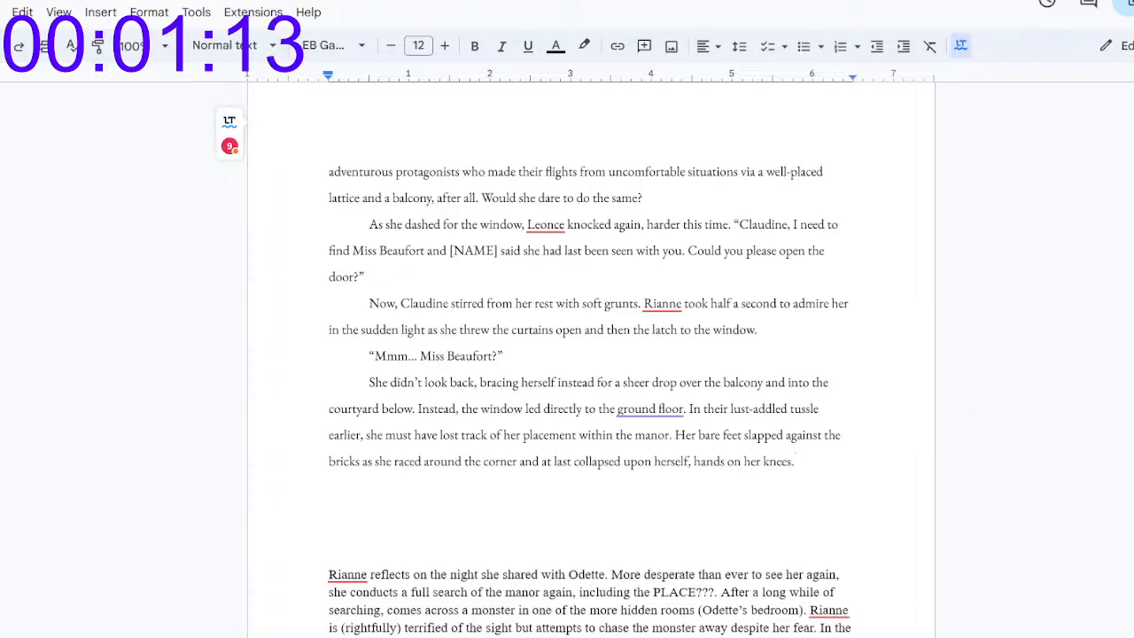
{"action": "left_click", "coordinate": [855, 626]}
{"action": "scroll", "coordinate": [854, 620], "scroll_direction": "down", "scroll_amount": 2}
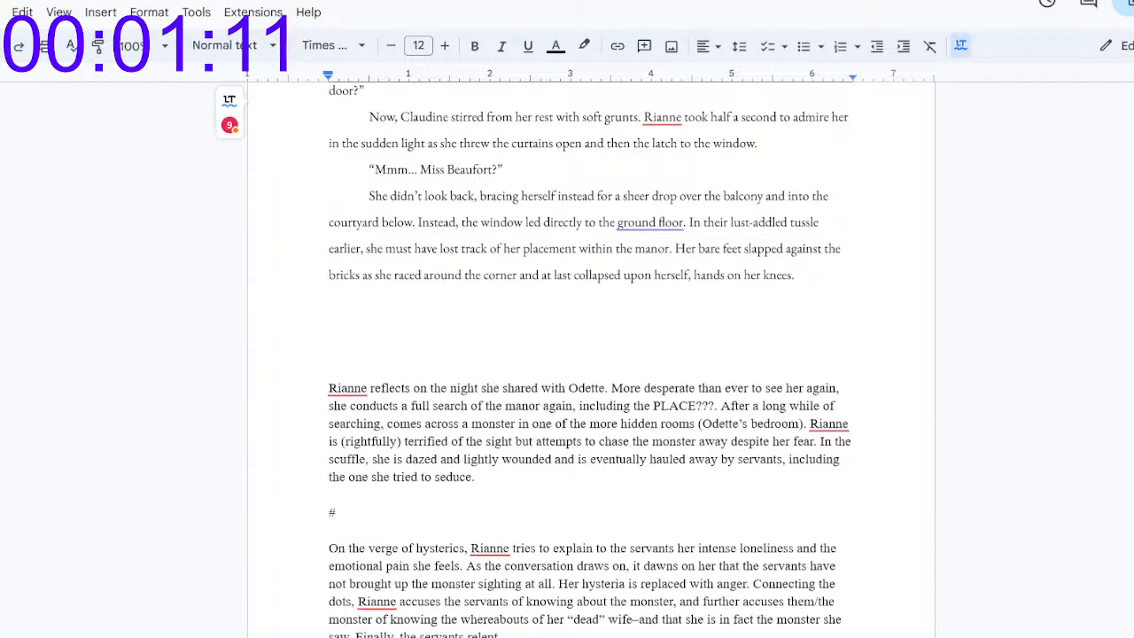
{"action": "scroll", "coordinate": [588, 354], "scroll_direction": "up", "scroll_amount": 5}
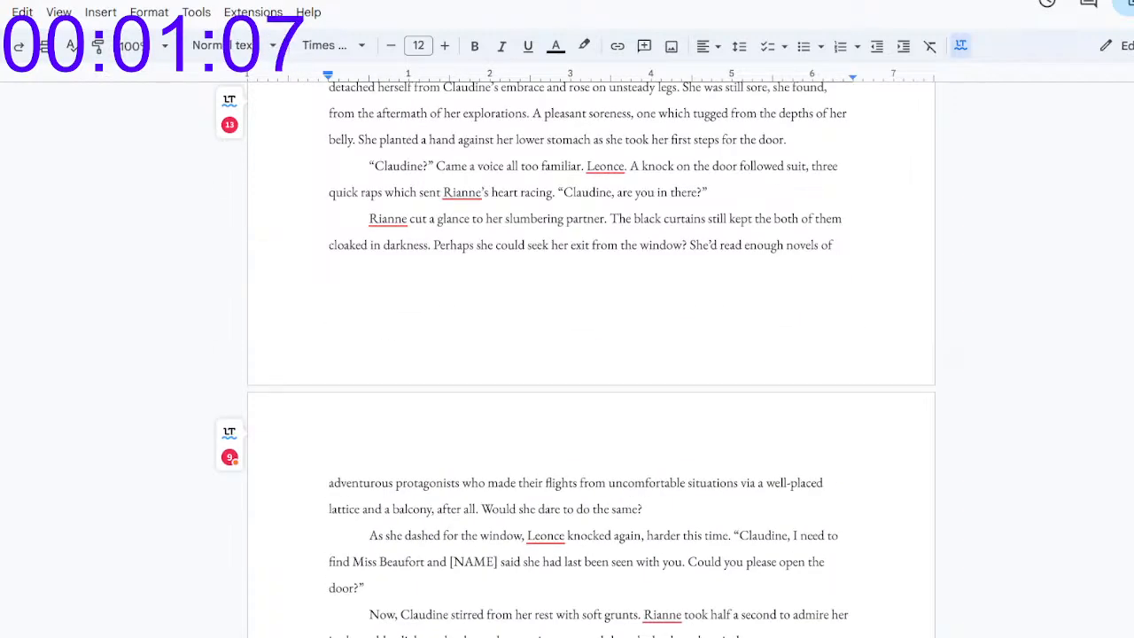
{"action": "scroll", "coordinate": [589, 354], "scroll_direction": "down", "scroll_amount": 5}
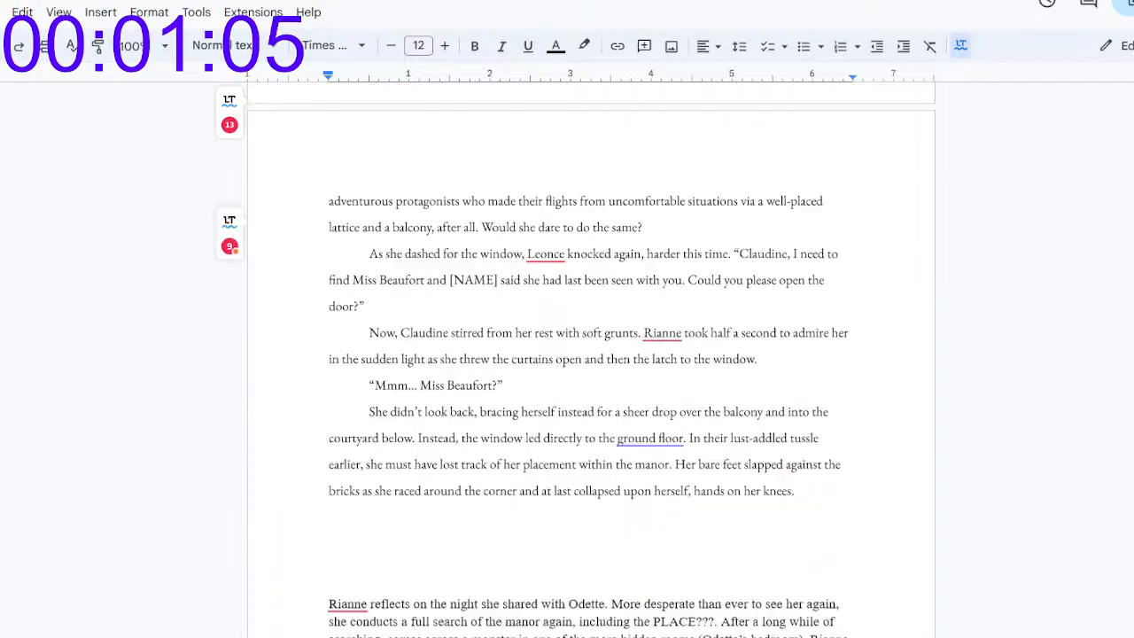
Step: Start a new paragraph after "hands on her knees." with "Now that she had more time for"
{"action": "scroll", "coordinate": [589, 355], "scroll_direction": "down", "scroll_amount": 3}
{"action": "scroll", "coordinate": [589, 355], "scroll_direction": "up", "scroll_amount": 2}
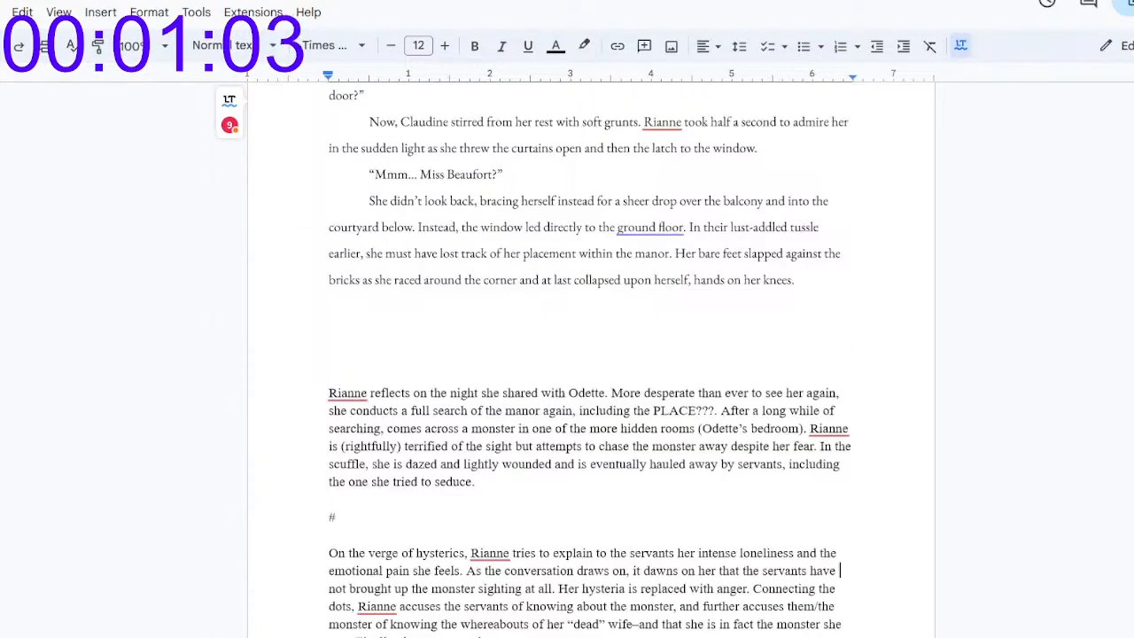
{"action": "left_click", "coordinate": [808, 279]}
{"action": "key", "text": "Return"}
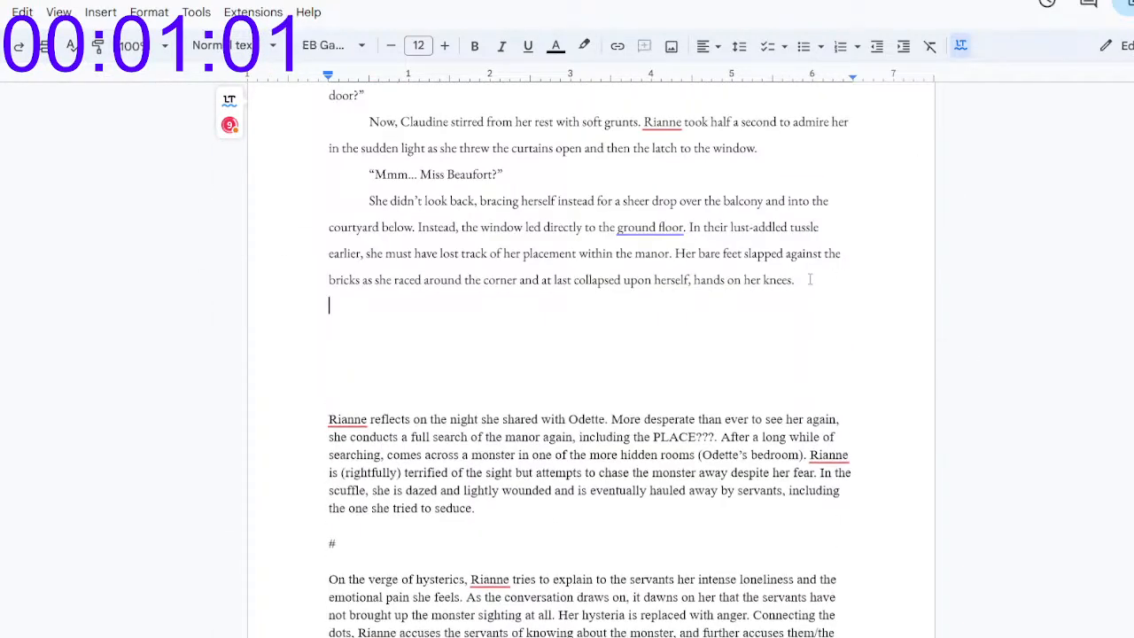
{"action": "type", "text": "Now she had more"}
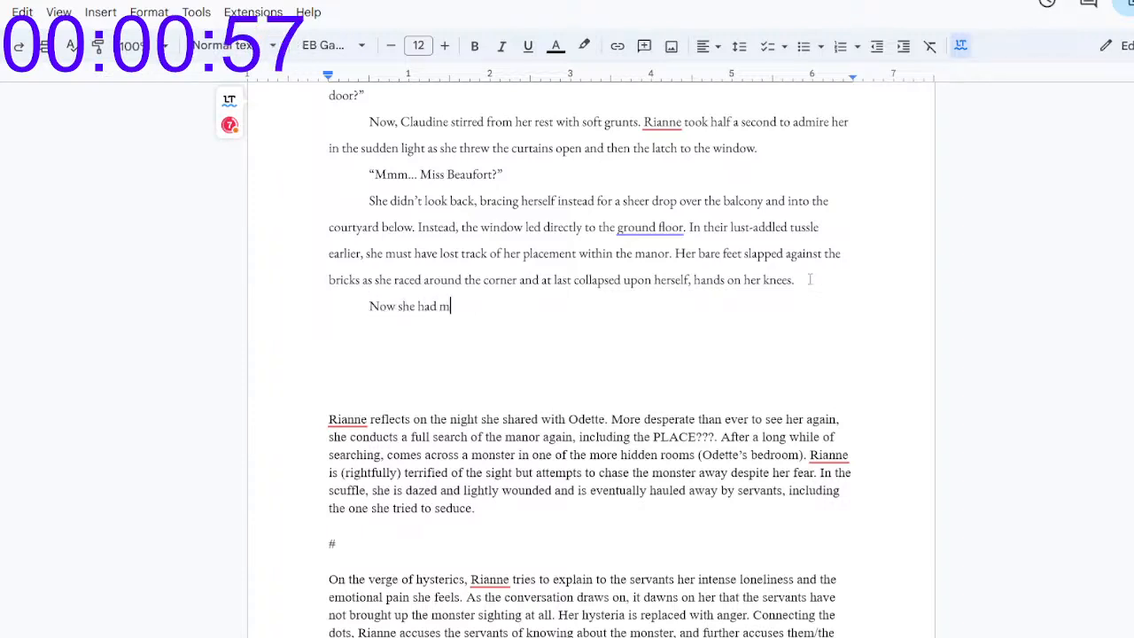
{"action": "key", "text": "ctrl+BackSpace"}
{"action": "key", "text": "ctrl+BackSpace"}
{"action": "key", "text": "ctrl+BackSpace"}
{"action": "type", "text": "that she had more time for "}
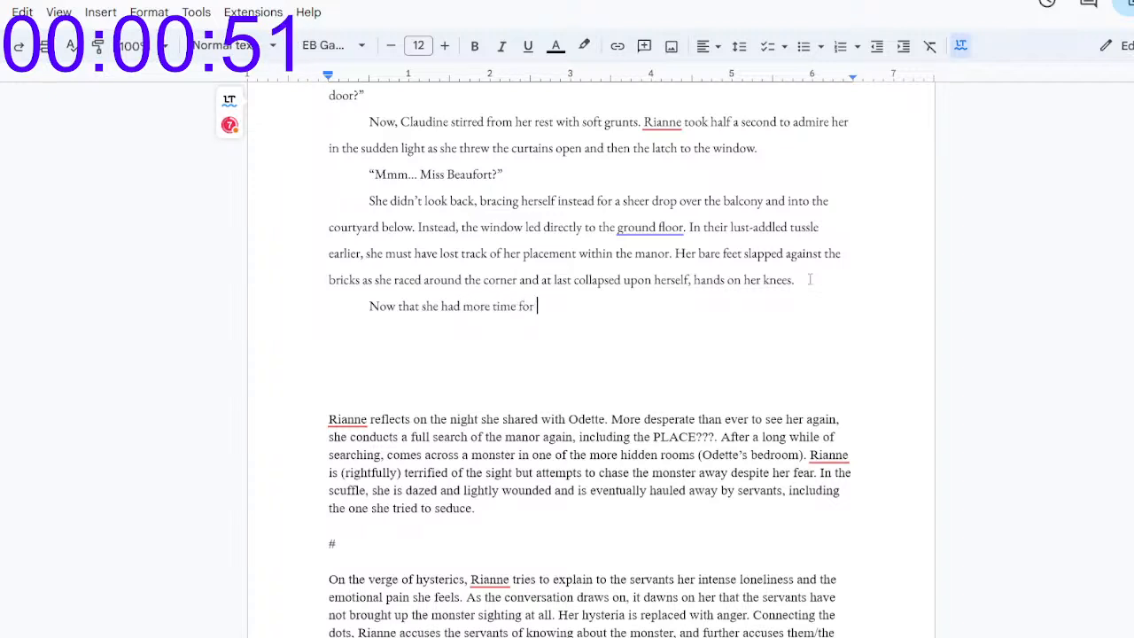
{"action": "type", "text": "cl"}
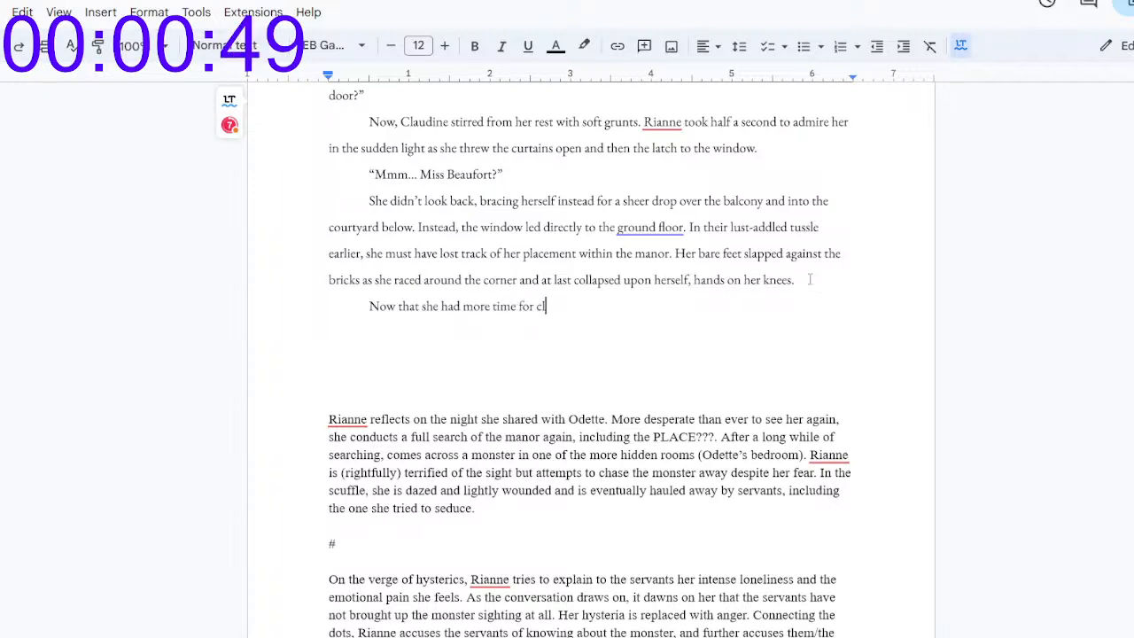
{"action": "type", "text": "ear thought, a nagging notion: "}
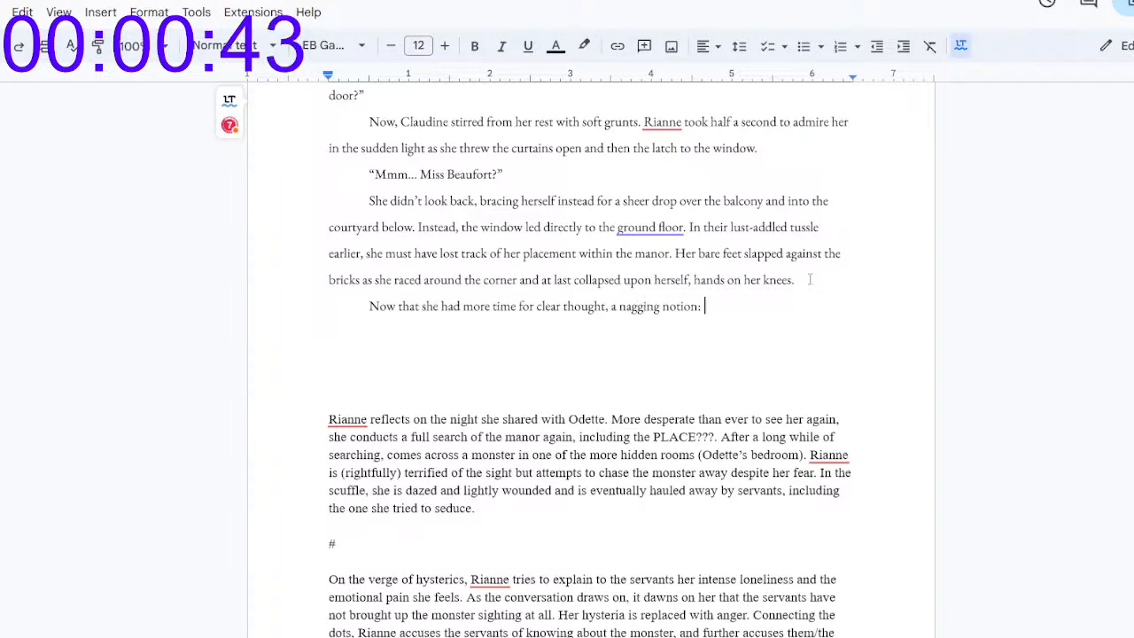
{"action": "type", "text": "Leonce had been"}
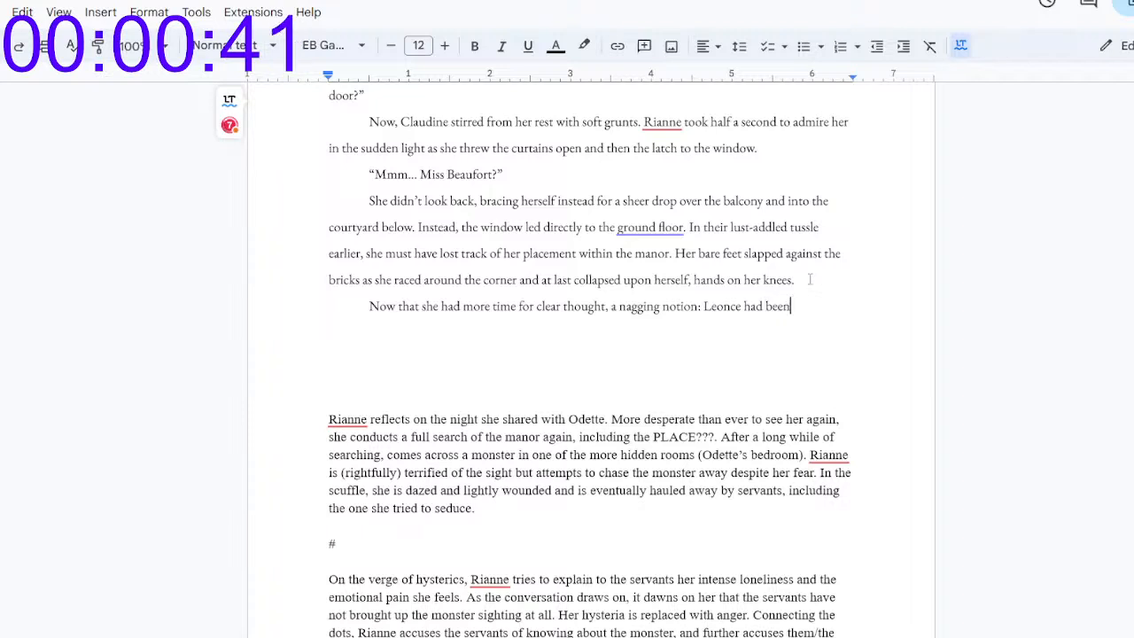
{"action": "type", "text": " sooki"}
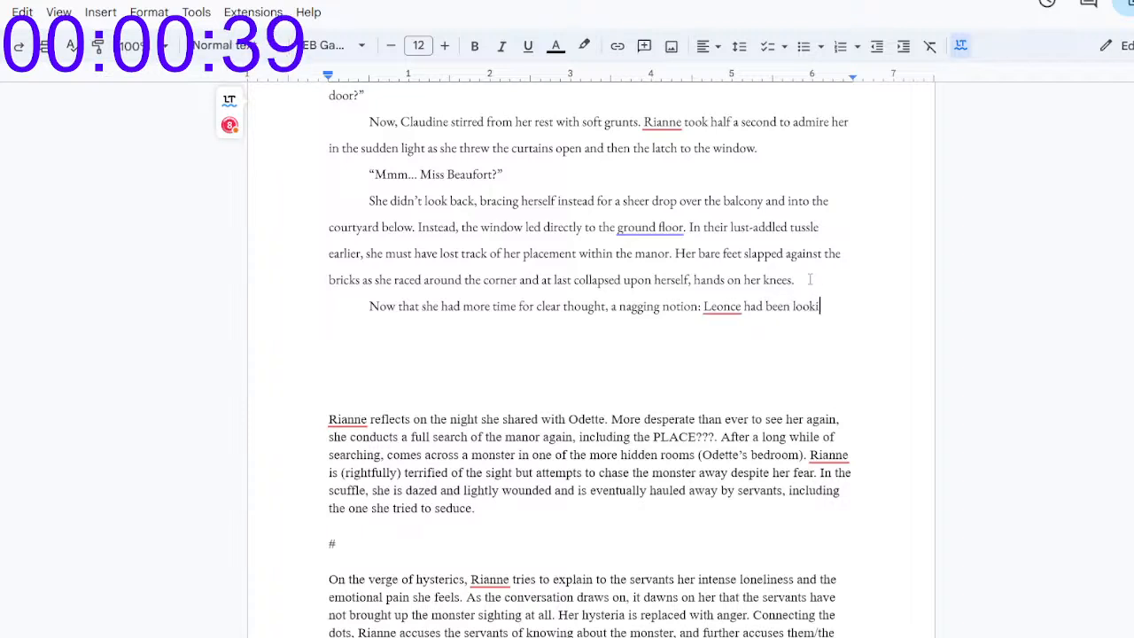
{"action": "type", "text": "ng for her"}
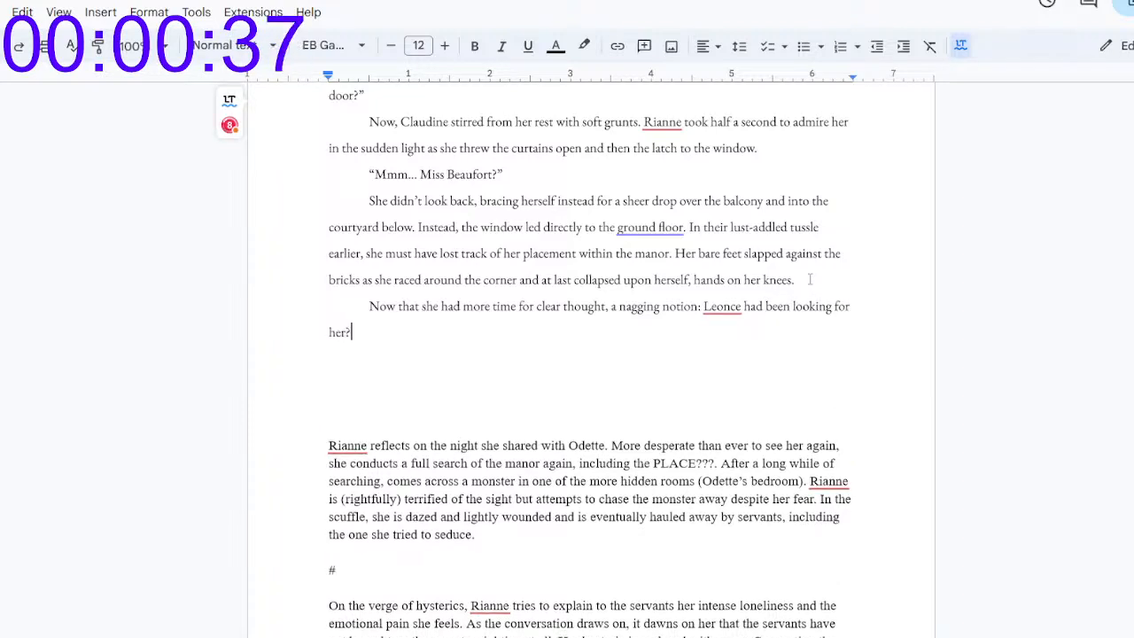
{"action": "type", "text": "?"}
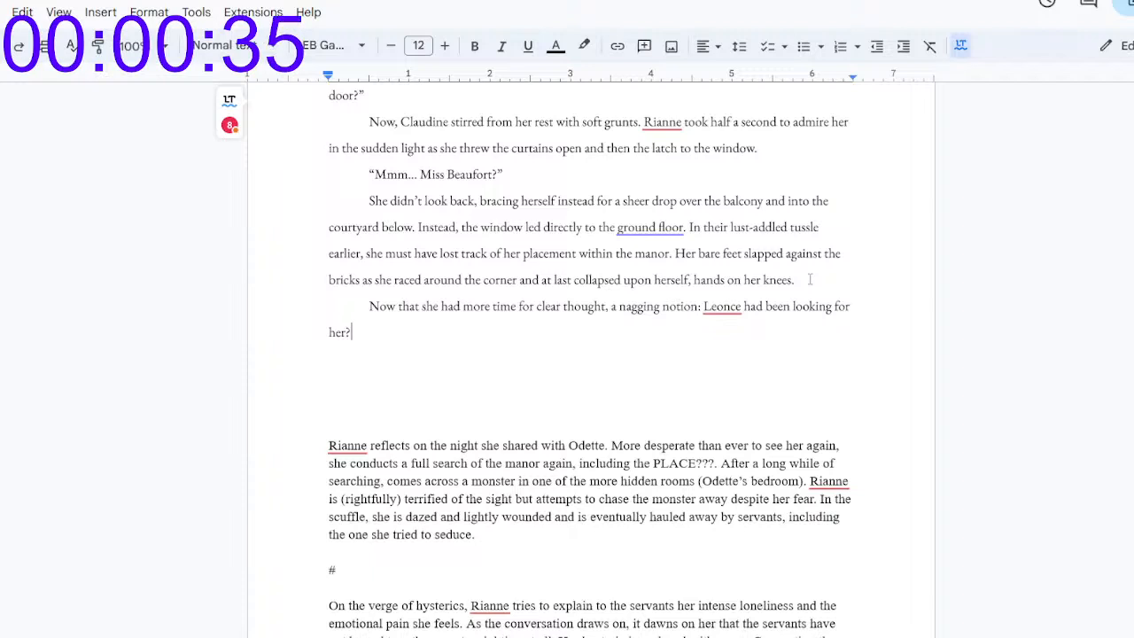
Step: Begin another indented paragraph with "Rianne straightened, gaze roving"
{"action": "key", "text": "Return"}
{"action": "key", "text": "Tab"}
{"action": "type", "text": "Rianne "}
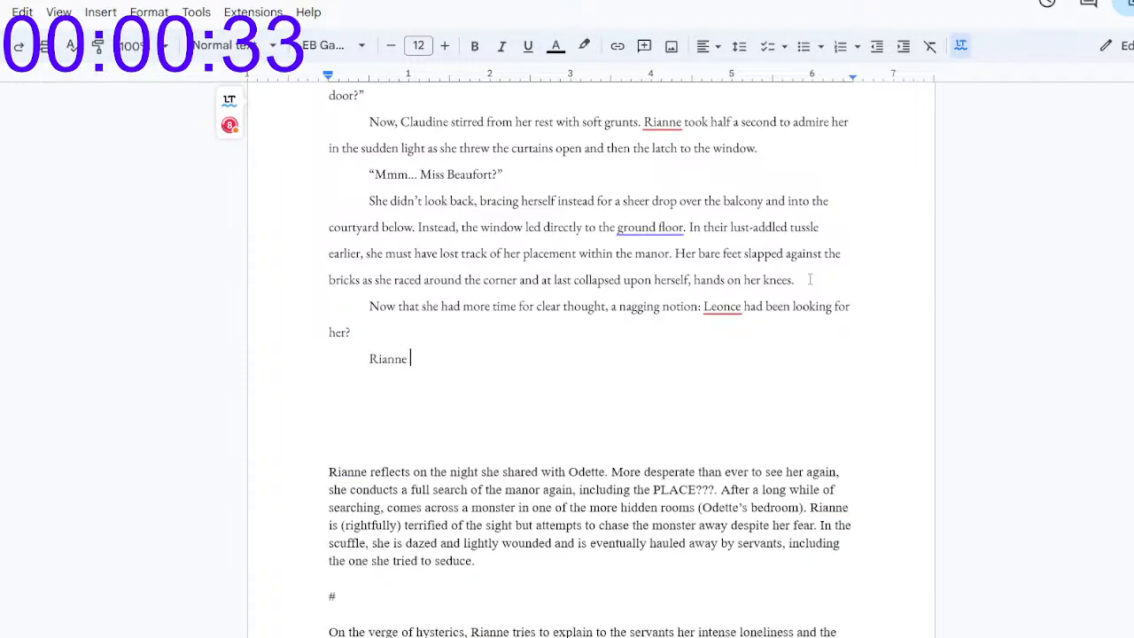
{"action": "type", "text": "straightened."}
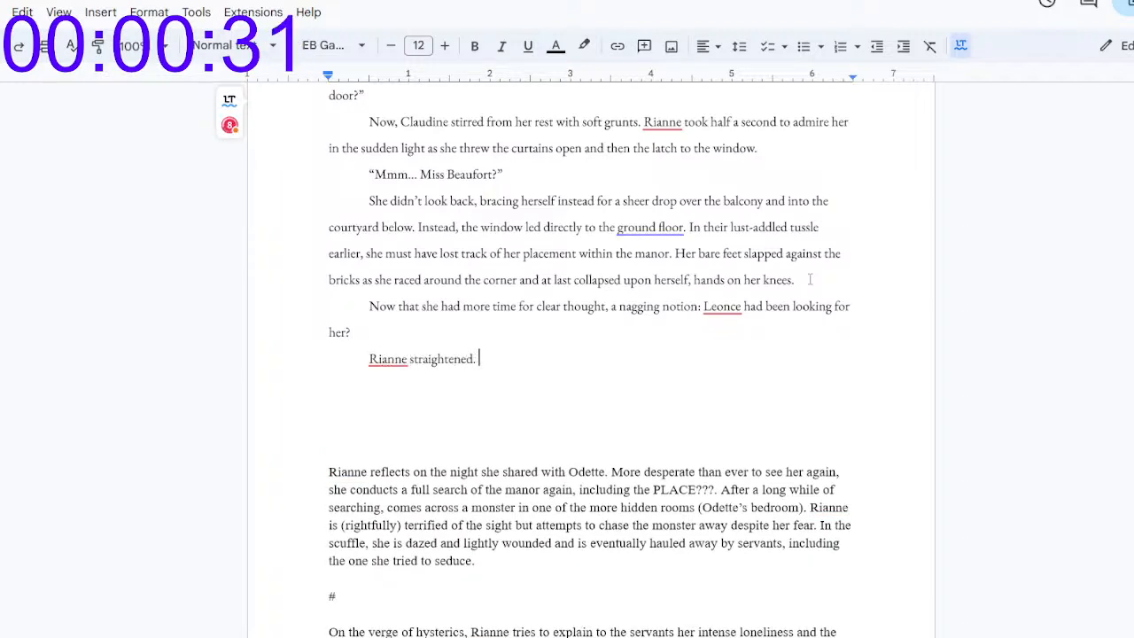
{"action": "key", "text": "BackSpace"}
{"action": "key", "text": "BackSpace"}
{"action": "type", "text": ", gaze roa"}
{"action": "key", "text": "BackSpace"}
{"action": "type", "text": "ving"}
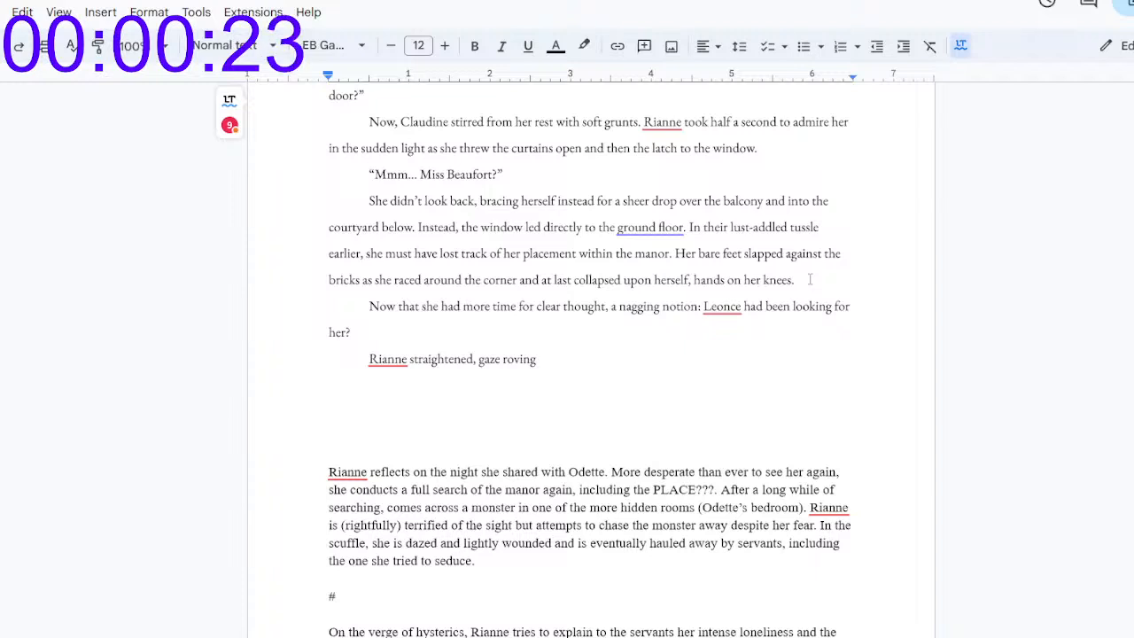
Step: Replace "roving" with "flitting across the courtyard like a butterfly. She hadn't"
{"action": "key", "text": "BackSpace"}
{"action": "key", "text": "BackSpace"}
{"action": "key", "text": "BackSpace"}
{"action": "key", "text": "BackSpace"}
{"action": "key", "text": "BackSpace"}
{"action": "key", "text": "BackSpace"}
{"action": "key", "text": "BackSpace"}
{"action": "type", "text": "fl"}
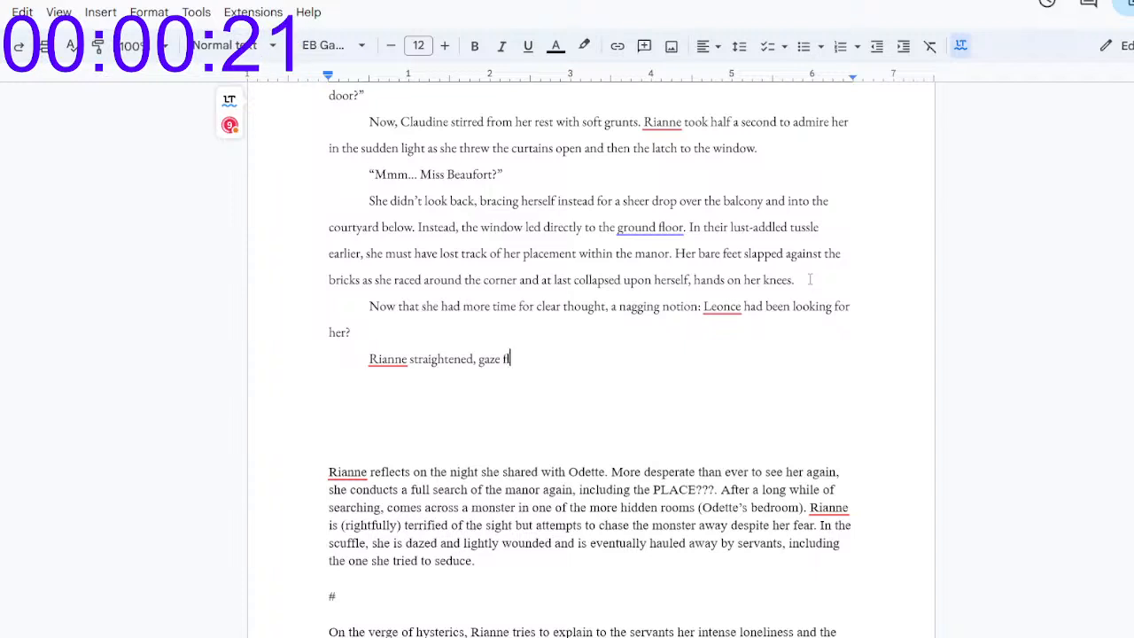
{"action": "type", "text": "itting across th"}
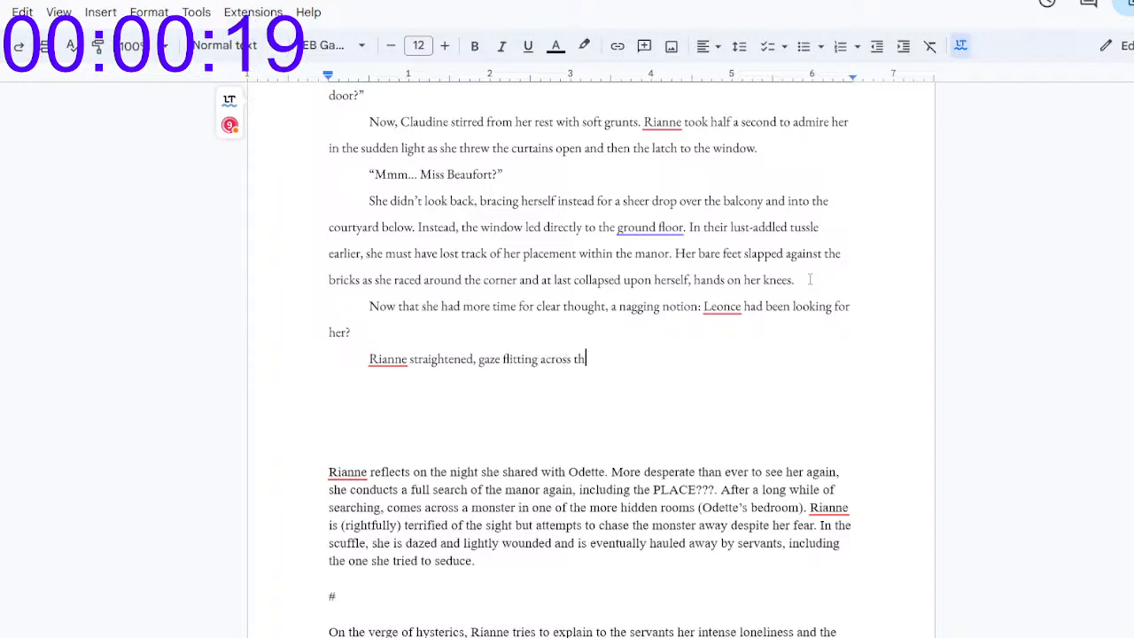
{"action": "type", "text": "e courtyard "}
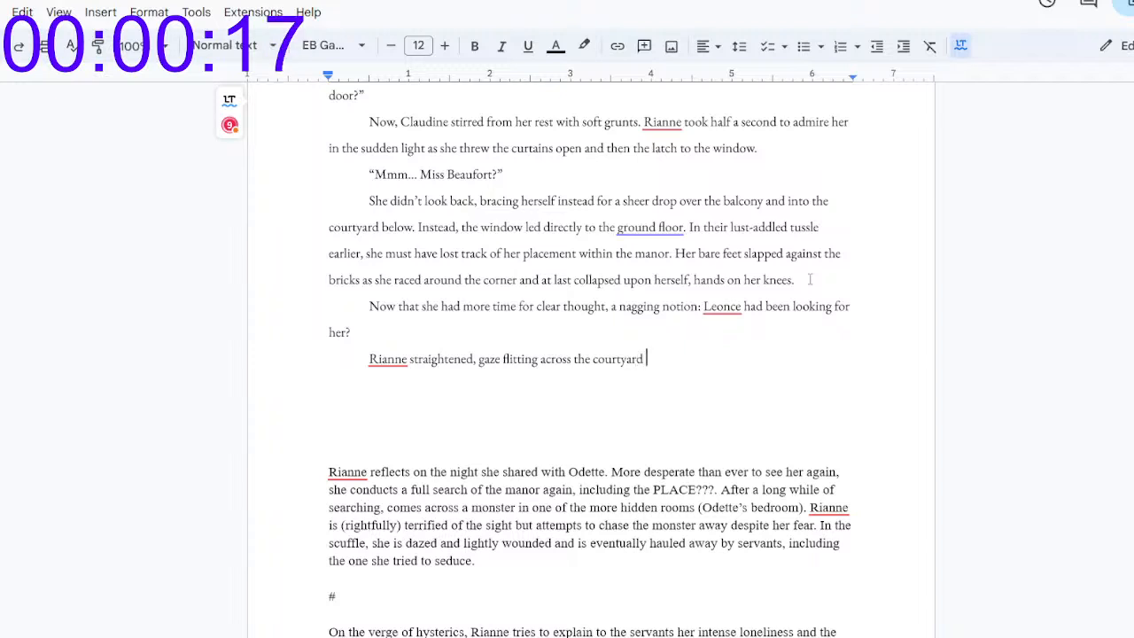
{"action": "type", "text": "like a butterfly. She hadn't"}
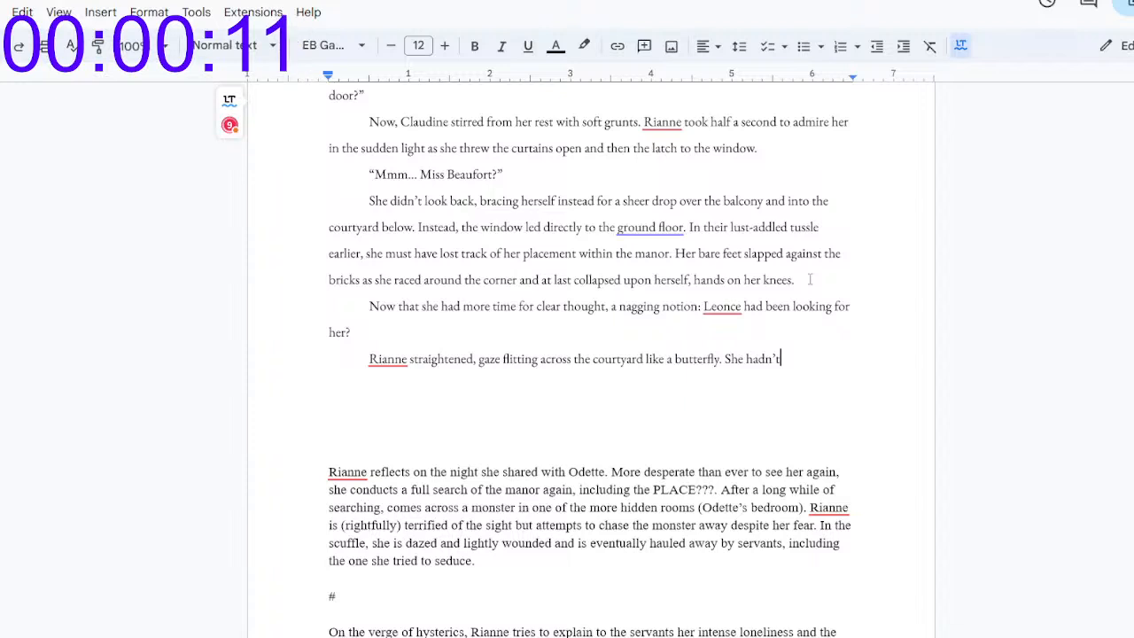
Step: Try "She didn't" in place of "She hadn't", and delete the fragment following "butterfly."
{"action": "key", "text": "BackSpace"}
{"action": "key", "text": "BackSpace"}
{"action": "key", "text": "BackSpace"}
{"action": "key", "text": "BackSpace"}
{"action": "key", "text": "BackSpace"}
{"action": "key", "text": "BackSpace"}
{"action": "key", "text": "BackSpace"}
{"action": "key", "text": "BackSpace"}
{"action": "key", "text": "BackSpace"}
{"action": "type", "text": "She didn't"}
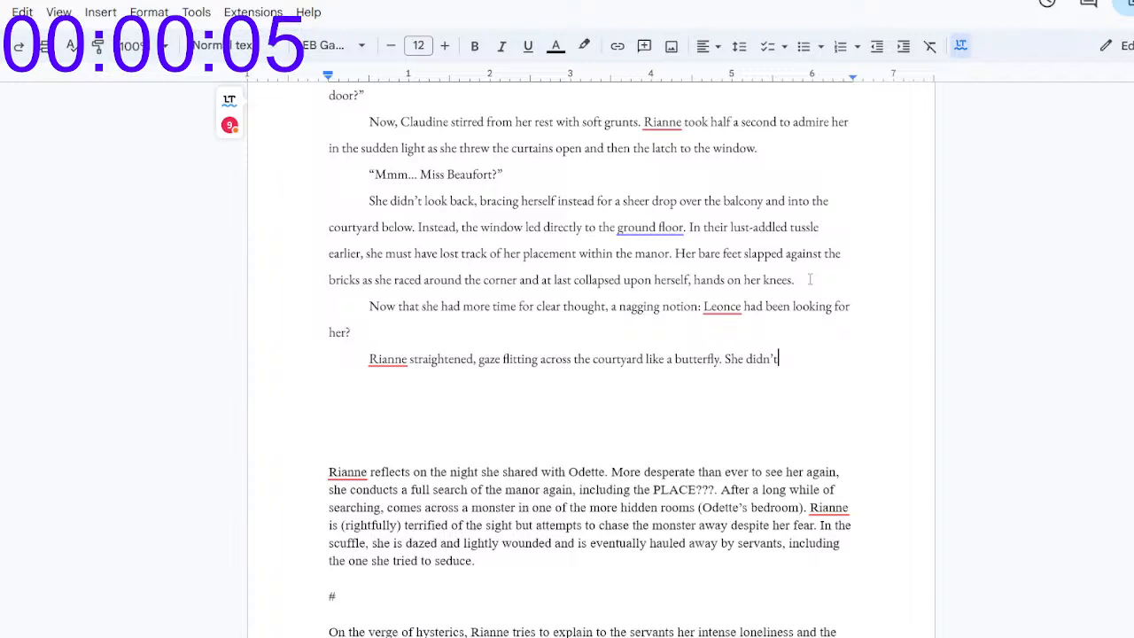
{"action": "key", "text": "BackSpace"}
{"action": "key", "text": "BackSpace"}
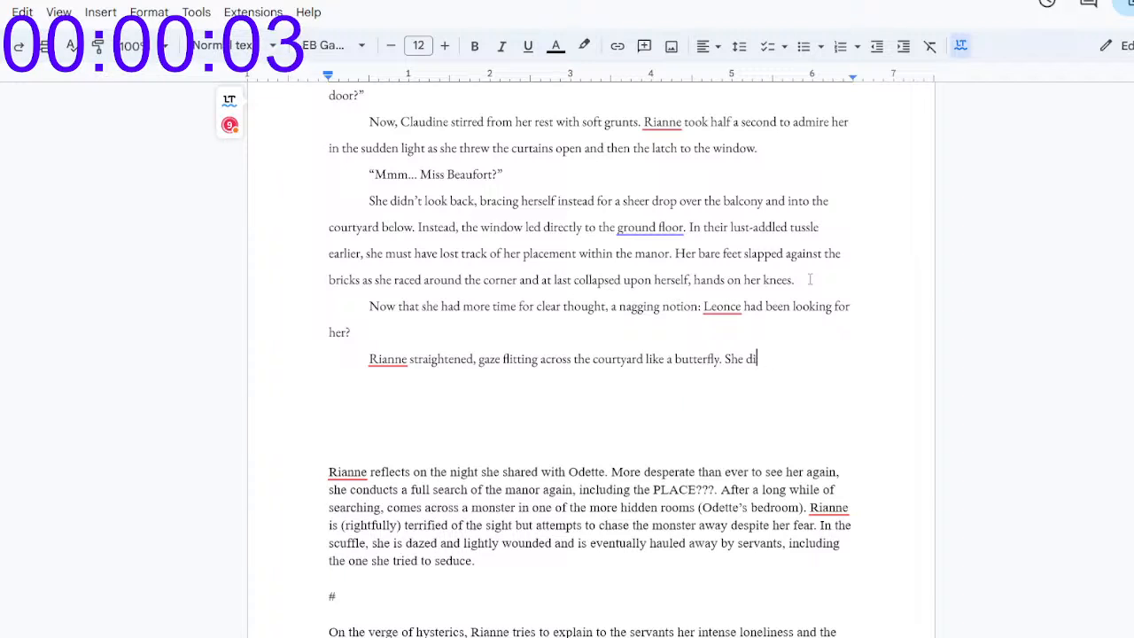
{"action": "key", "text": "BackSpace"}
{"action": "key", "text": "BackSpace"}
{"action": "key", "text": "BackSpace"}
{"action": "key", "text": "BackSpace"}
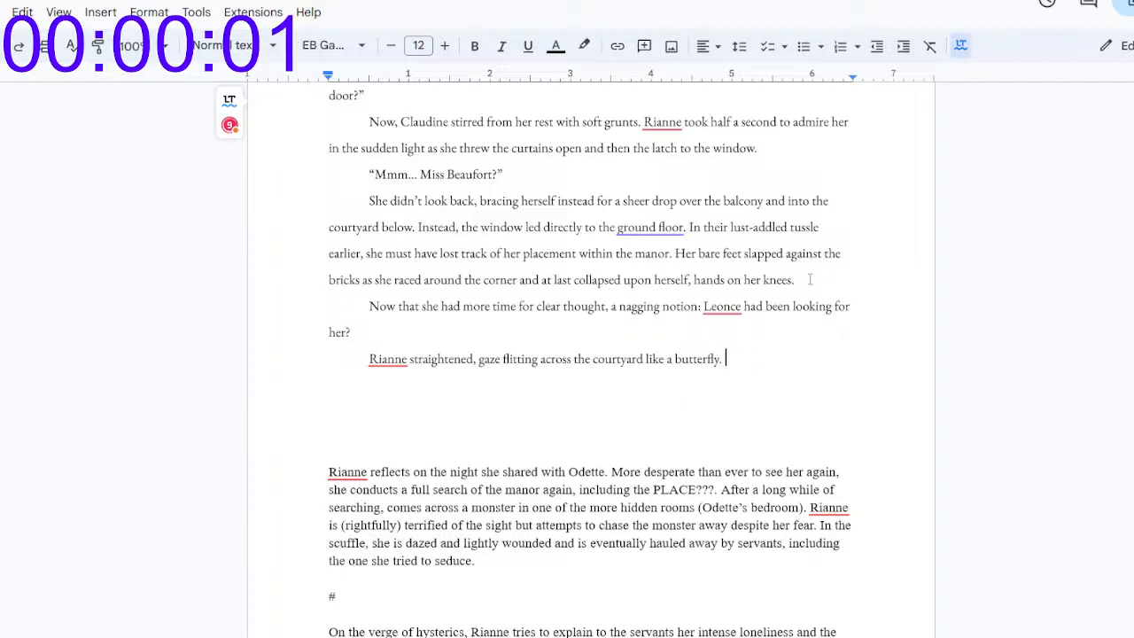
{"action": "key", "text": "BackSpace"}
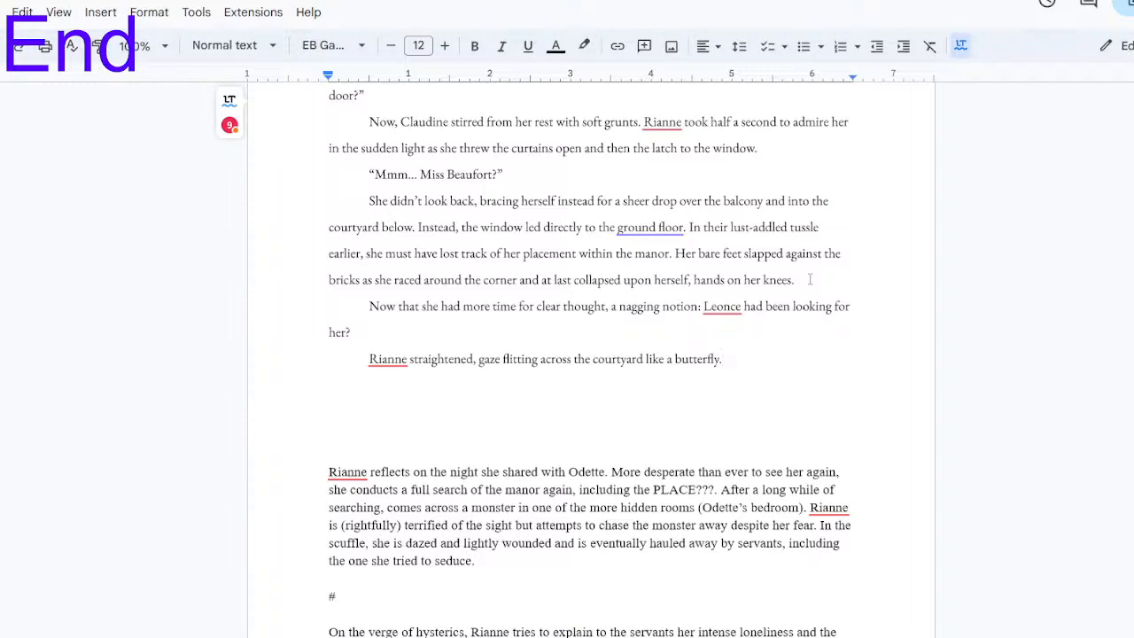
Step: Select the newly written text from "butterfly." back to "detached herself" and display the word count while typing
{"action": "left_click_drag", "start_coordinate": [774, 357], "coordinate": [316, 333]}
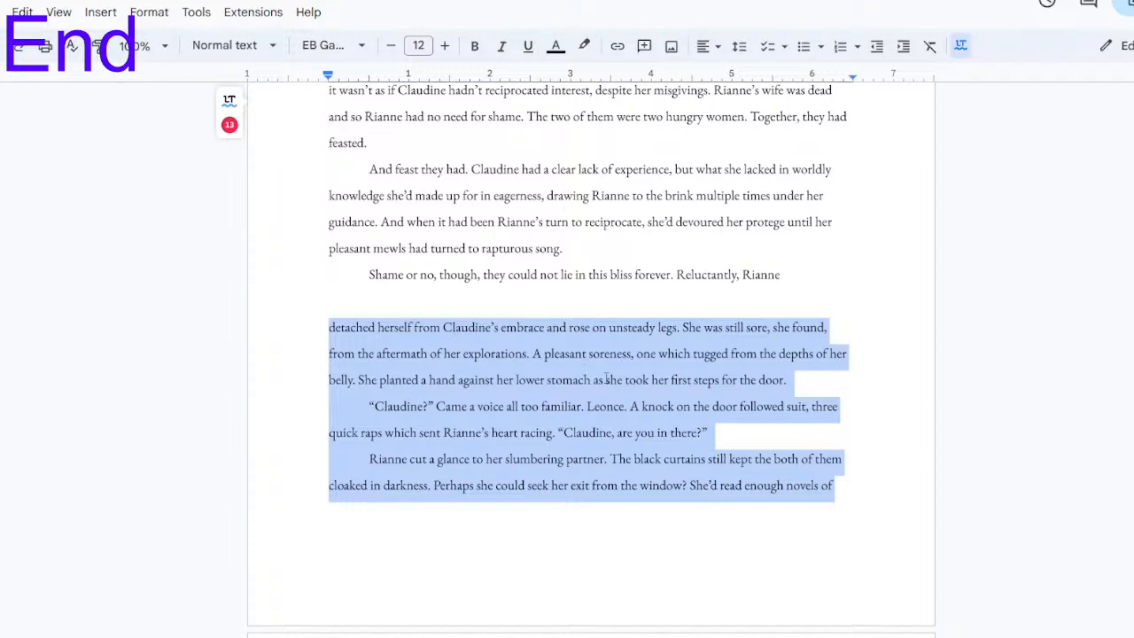
{"action": "key", "text": "ctrl+shift+c"}
{"action": "key", "text": "space"}
{"action": "left_click", "coordinate": [713, 447]}
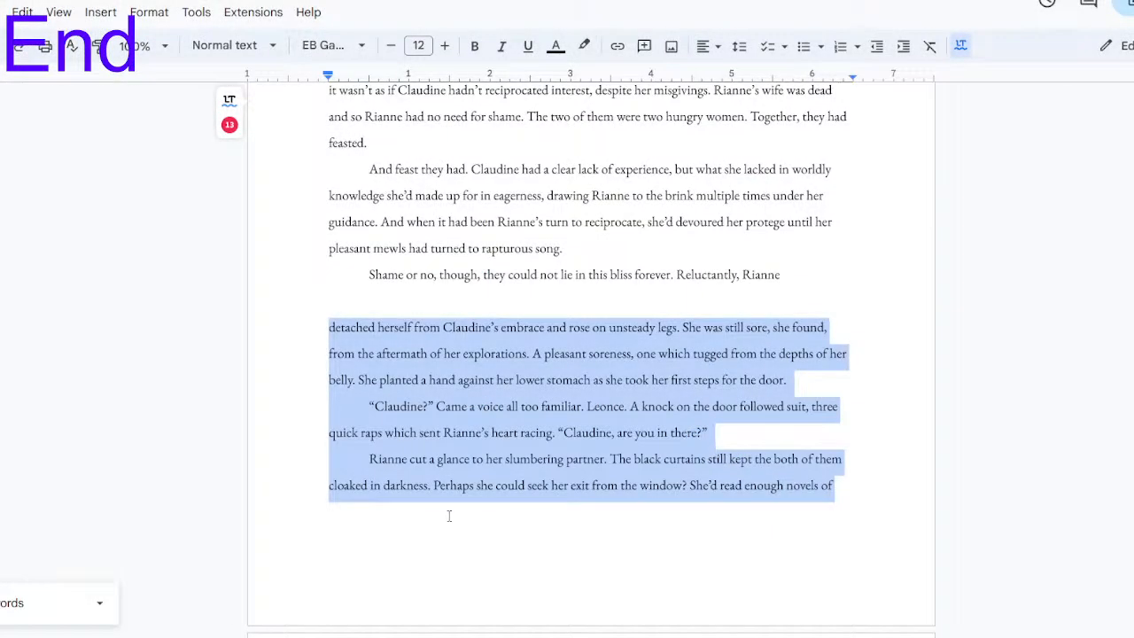
{"action": "left_click", "coordinate": [265, 636]}
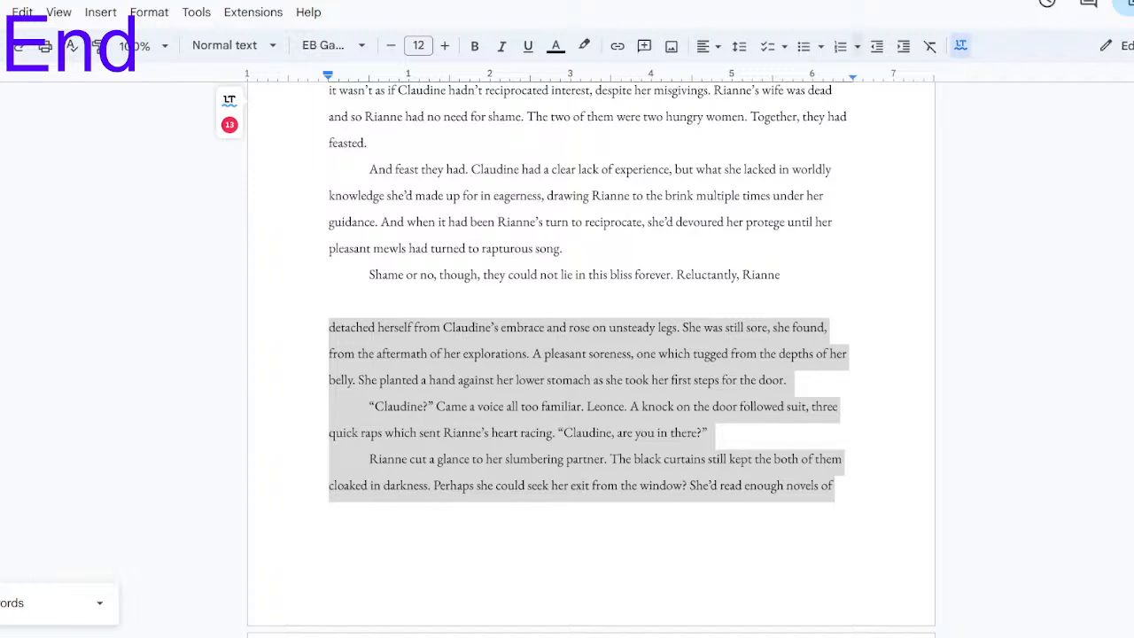
{"action": "key", "text": "alt+Tab"}
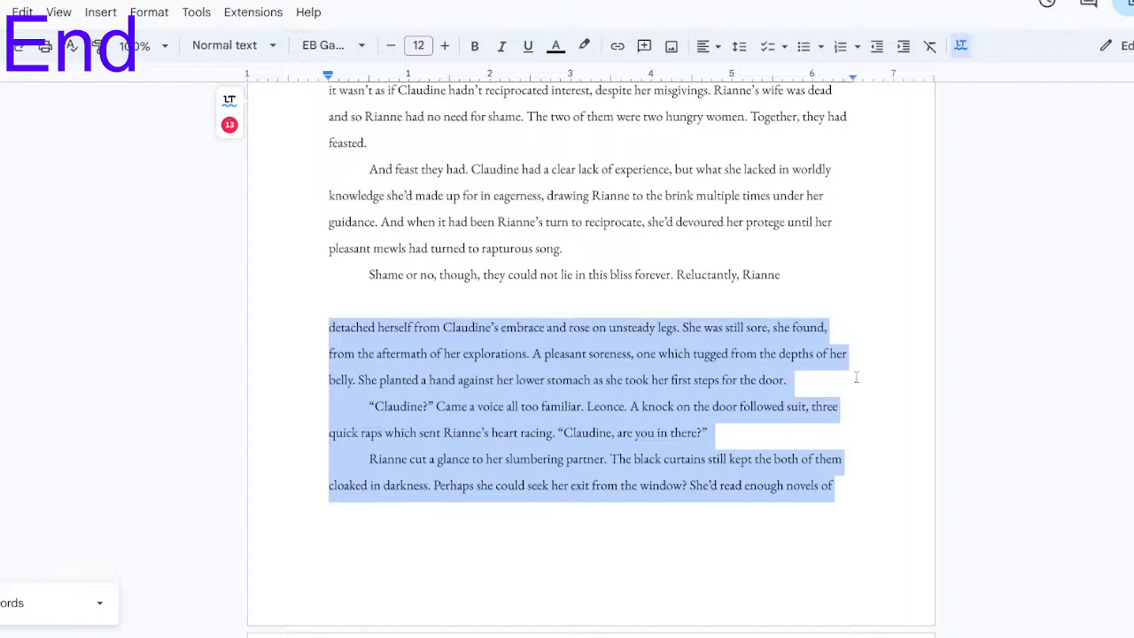
{"action": "key", "text": "alt+Tab"}
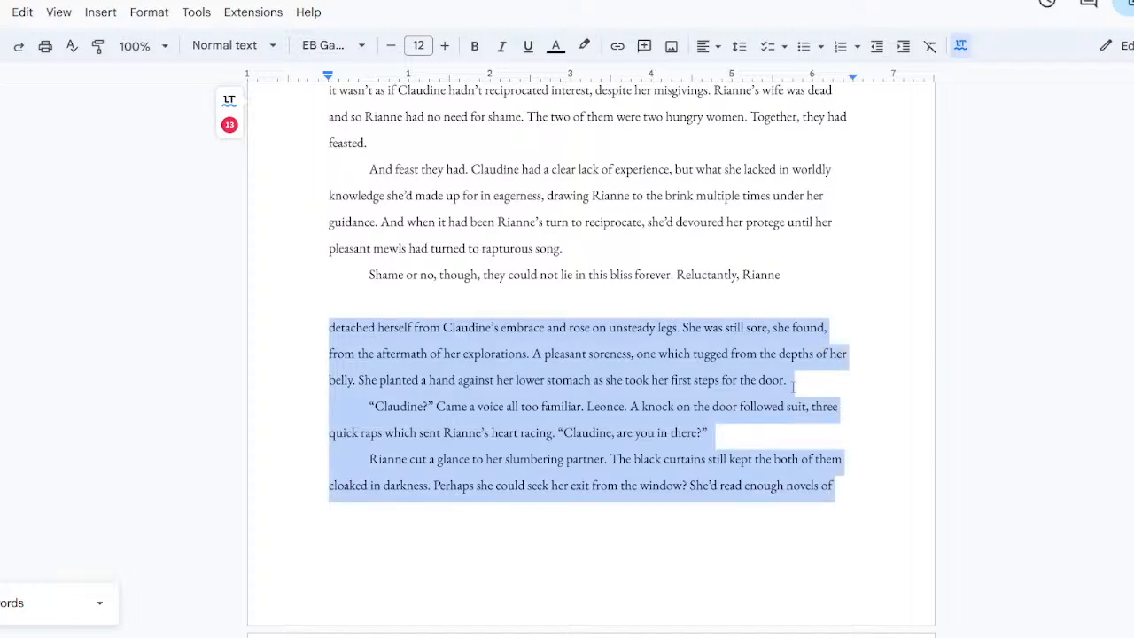
{"action": "left_click", "coordinate": [740, 302]}
{"action": "key", "text": "Down"}
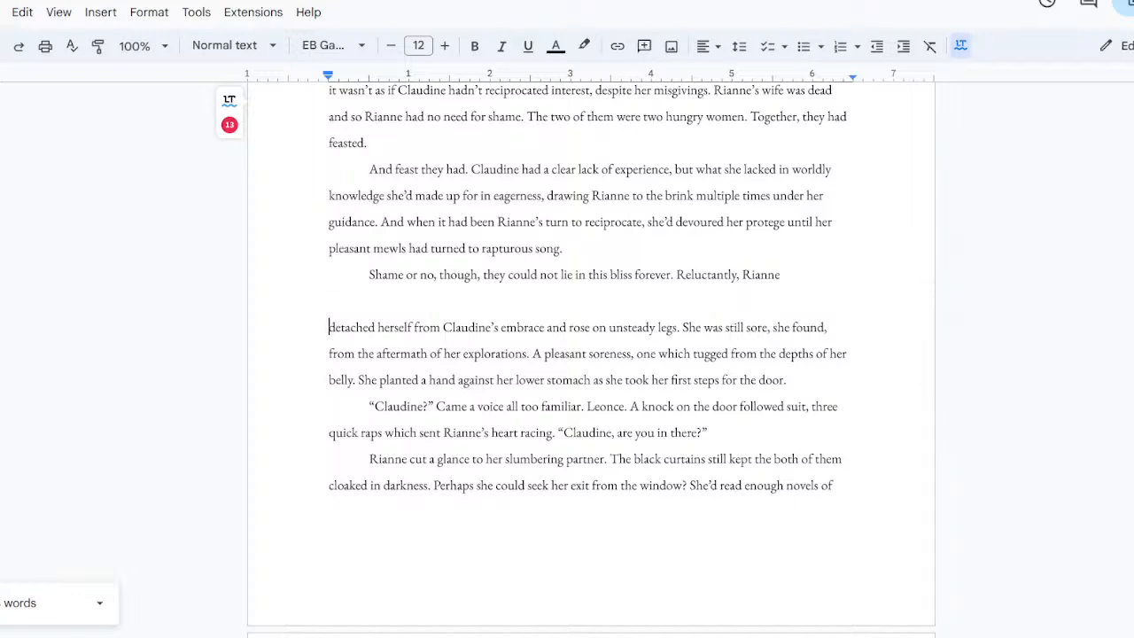
{"action": "scroll", "coordinate": [587, 354], "scroll_direction": "up", "scroll_amount": 3}
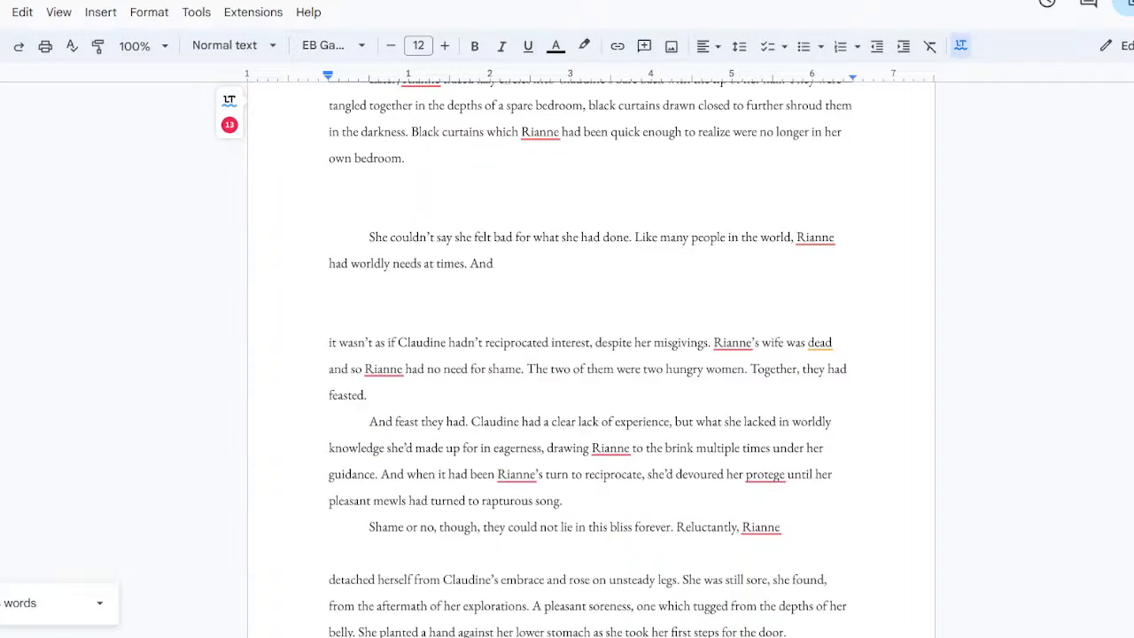
{"action": "scroll", "coordinate": [588, 354], "scroll_direction": "up", "scroll_amount": 3}
{"action": "scroll", "coordinate": [587, 355], "scroll_direction": "down", "scroll_amount": 3}
{"action": "key", "text": "BackSpace"}
{"action": "key", "text": "BackSpace"}
{"action": "key", "text": "BackSpace"}
{"action": "type", "text": "S"}
{"action": "key", "text": "BackSpace"}
{"action": "type", "text": "G"}
{"action": "key", "text": "BackSpace"}
{"action": "type", "text": "And given Claudine had"}
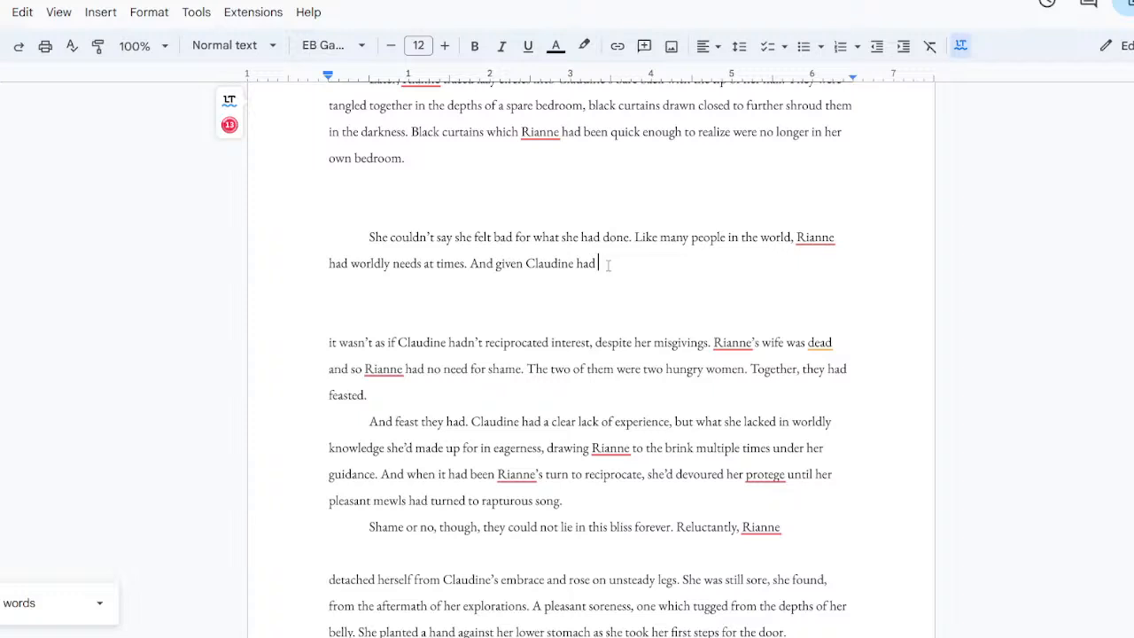
{"action": "key", "text": "BackSpace"}
{"action": "key", "text": "BackSpace"}
{"action": "key", "text": "BackSpace"}
{"action": "key", "text": "BackSpace"}
{"action": "key", "text": "BackSpace"}
{"action": "key", "text": "BackSpace"}
{"action": "key", "text": "BackSpace"}
{"action": "key", "text": "BackSpace"}
{"action": "key", "text": "BackSpace"}
{"action": "key", "text": "BackSpace"}
{"action": "key", "text": "BackSpace"}
{"action": "key", "text": "BackSpace"}
{"action": "key", "text": "BackSpace"}
{"action": "key", "text": "BackSpace"}
{"action": "key", "text": "BackSpace"}
{"action": "key", "text": "BackSpace"}
{"action": "key", "text": "BackSpace"}
{"action": "key", "text": "BackSpace"}
{"action": "key", "text": "BackSpace"}
{"action": "key", "text": "BackSpace"}
Step: Remove the blank lines after "worldly needs at times." and join the text with "And" before "it wasn't as if Claudine"
{"action": "key", "text": "Down"}
{"action": "key", "text": "Down"}
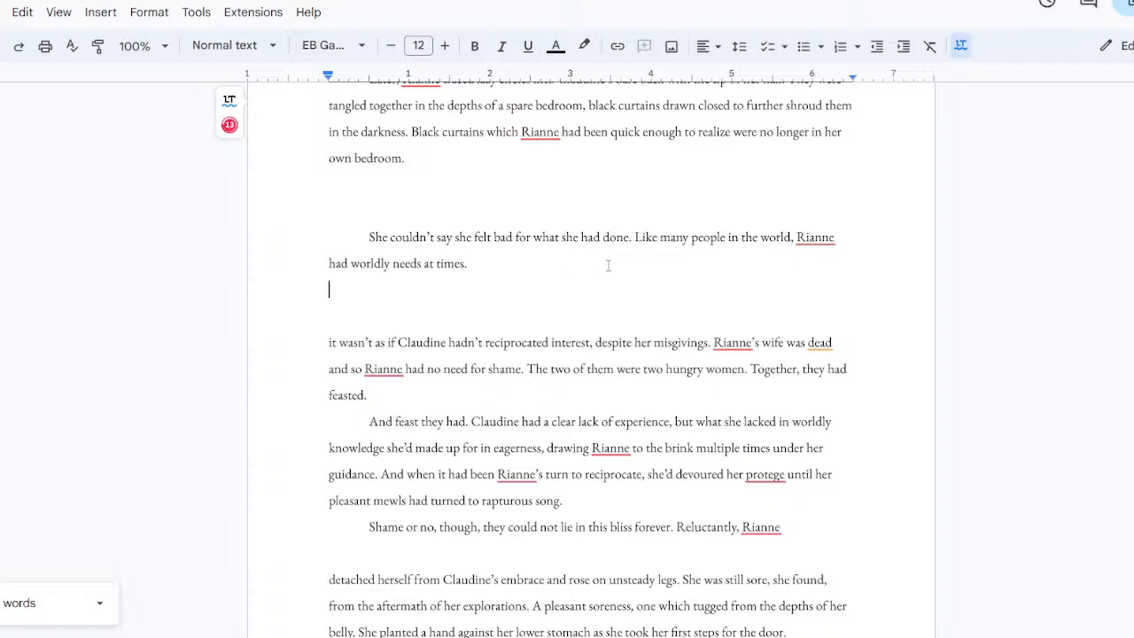
{"action": "key", "text": "BackSpace"}
{"action": "key", "text": "BackSpace"}
{"action": "key", "text": "BackSpace"}
{"action": "type", "text": "And"}
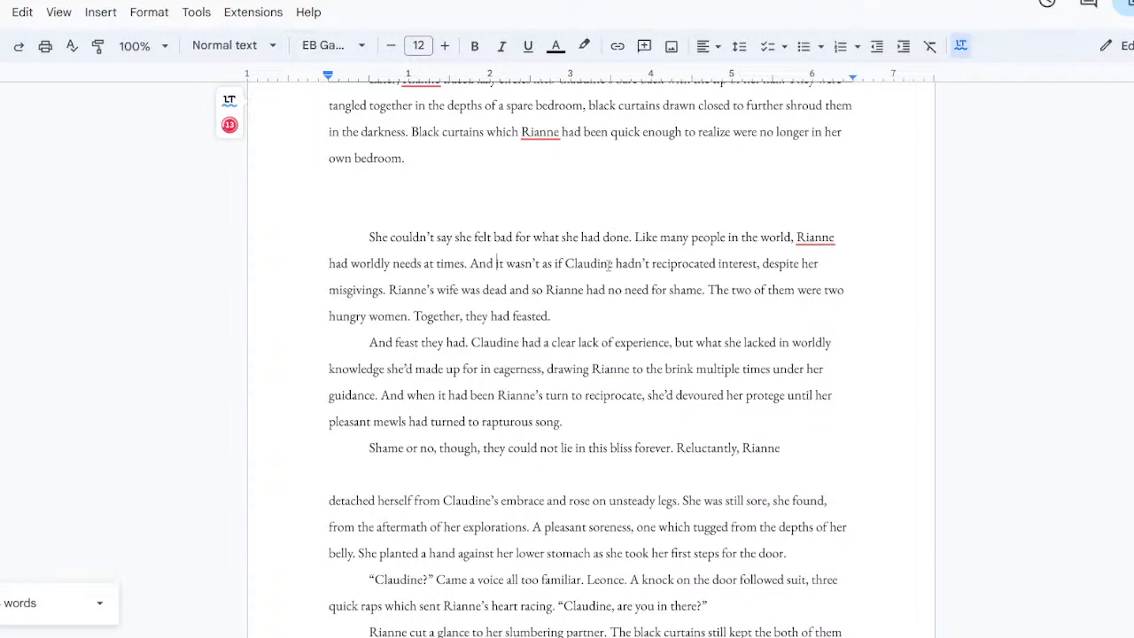
{"action": "key", "text": "Return"}
{"action": "key", "text": "BackSpace"}
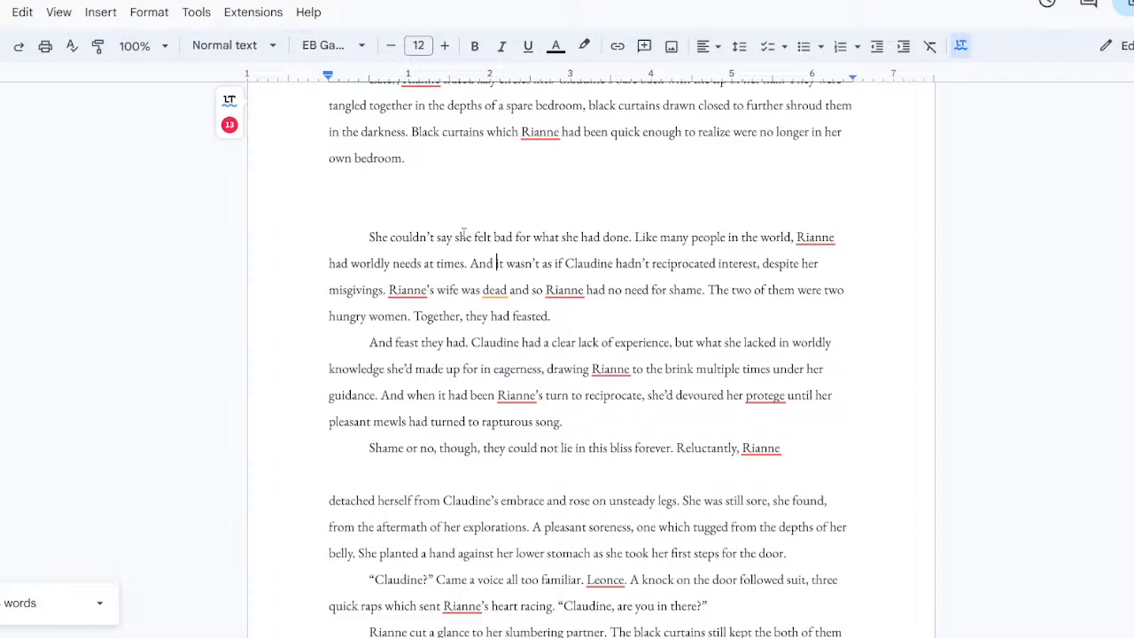
Step: Select the passage from "She couldn't say she felt bad" to "Reluctantly, Rianne" to check its word count
{"action": "left_click", "coordinate": [436, 189]}
{"action": "left_click", "coordinate": [440, 201]}
{"action": "left_click_drag", "start_coordinate": [365, 235], "coordinate": [810, 456]}
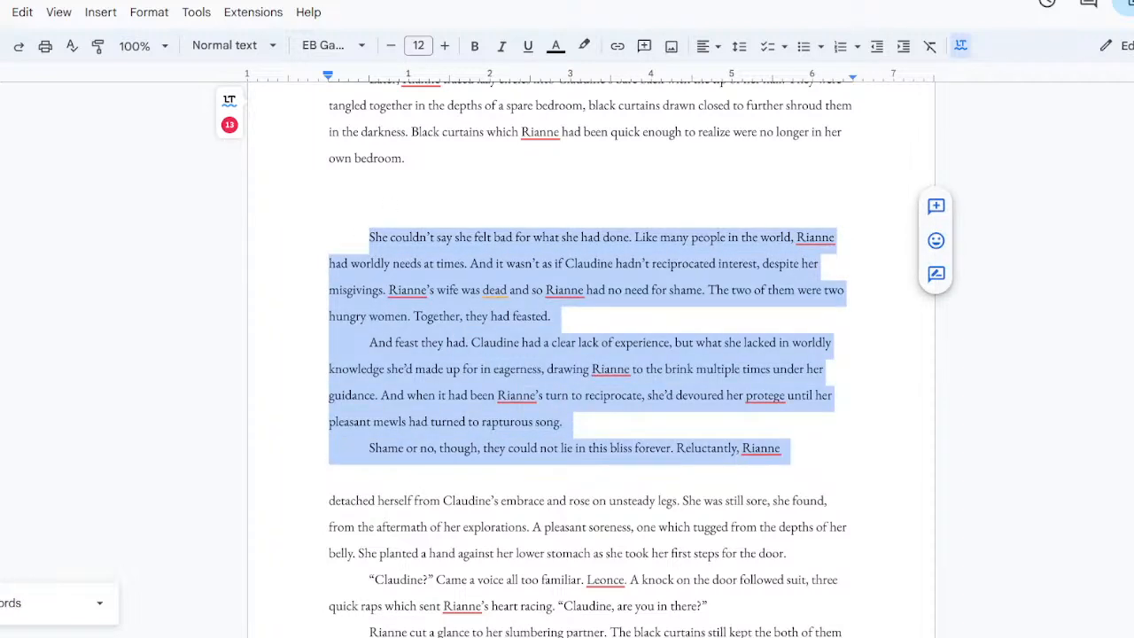
Step: Open Google Drive in a new browser tab and open the DracoNako spreadsheet
{"action": "key", "text": "ctrl+t"}
{"action": "type", "text": "d"}
{"action": "key", "text": "Return"}
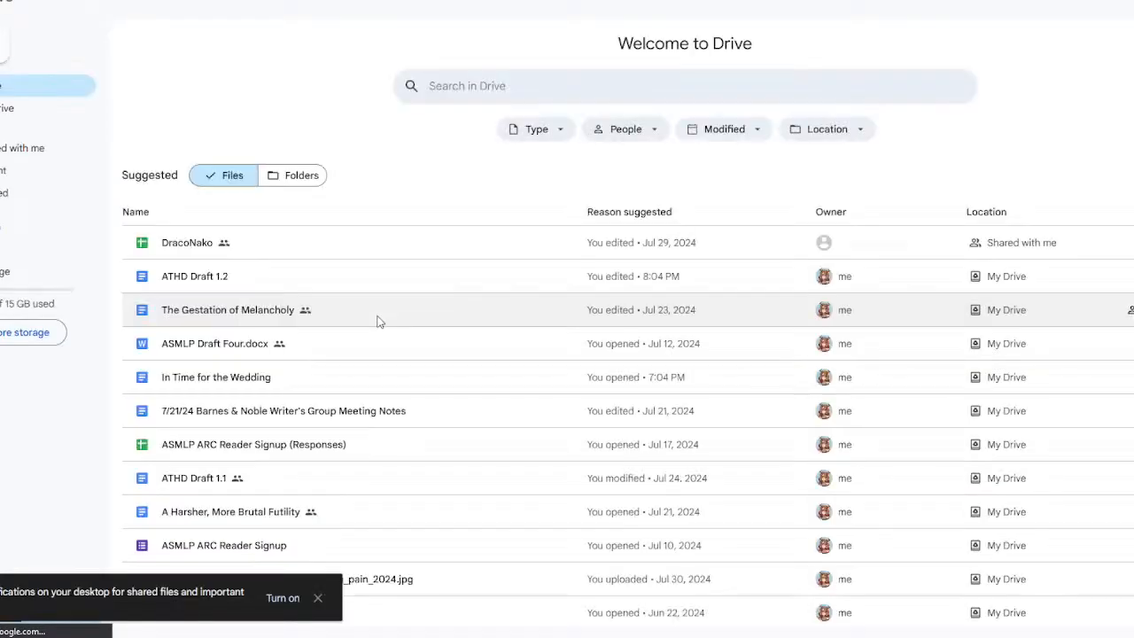
{"action": "double_click", "coordinate": [323, 244]}
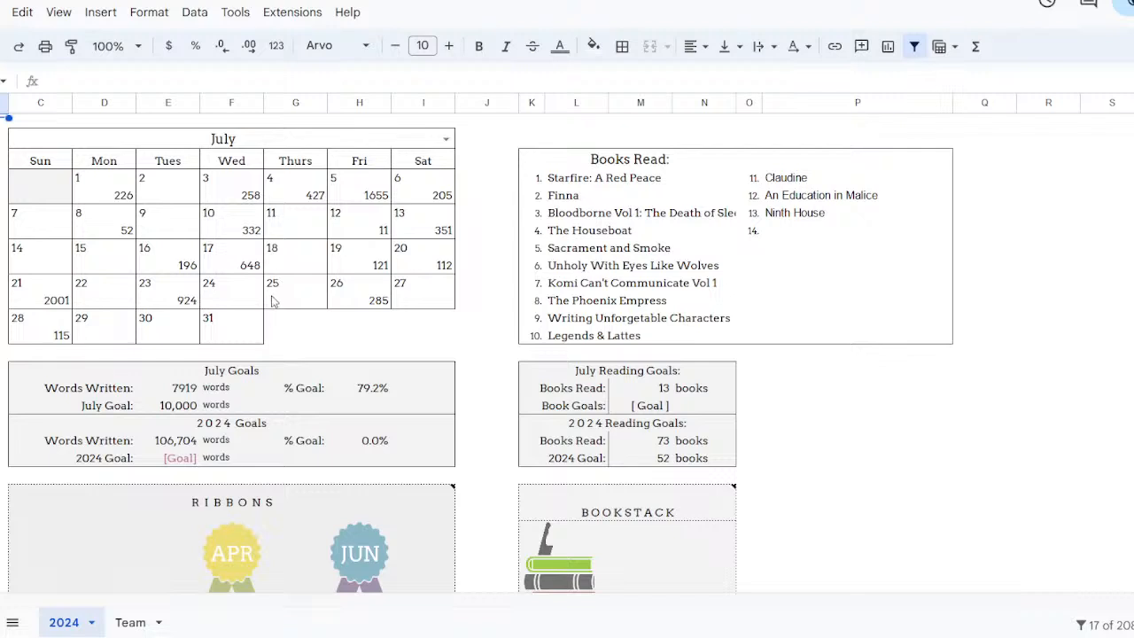
Step: Enter 129 as the July 29 word count in the 2024 tracker's calendar
{"action": "left_click", "coordinate": [111, 337]}
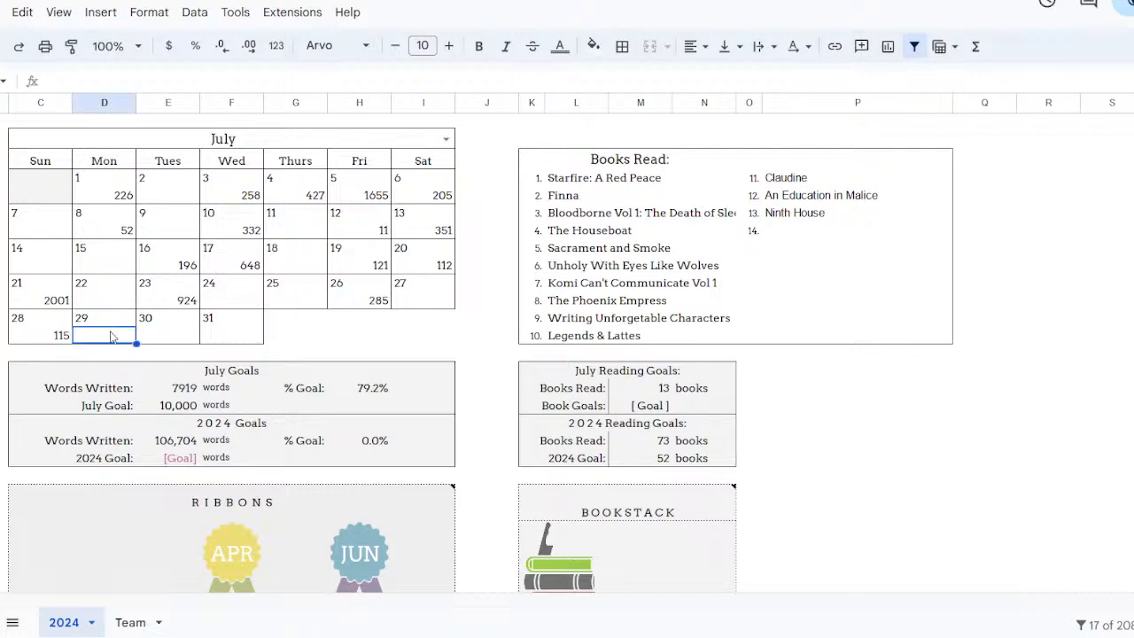
{"action": "type", "text": "129"}
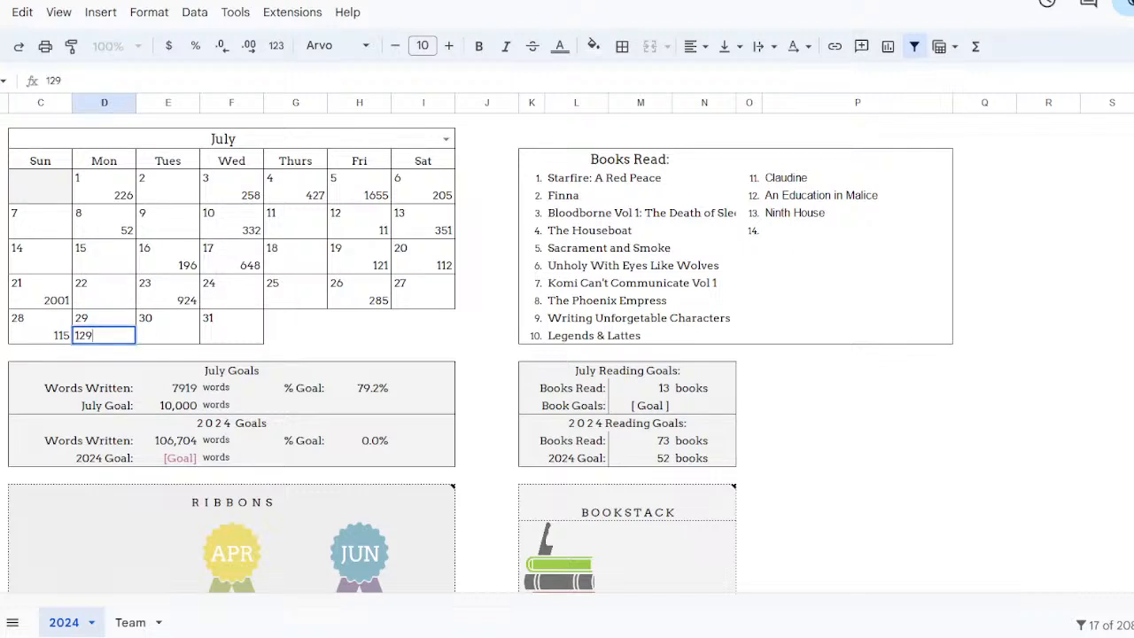
{"action": "key", "text": "Return"}
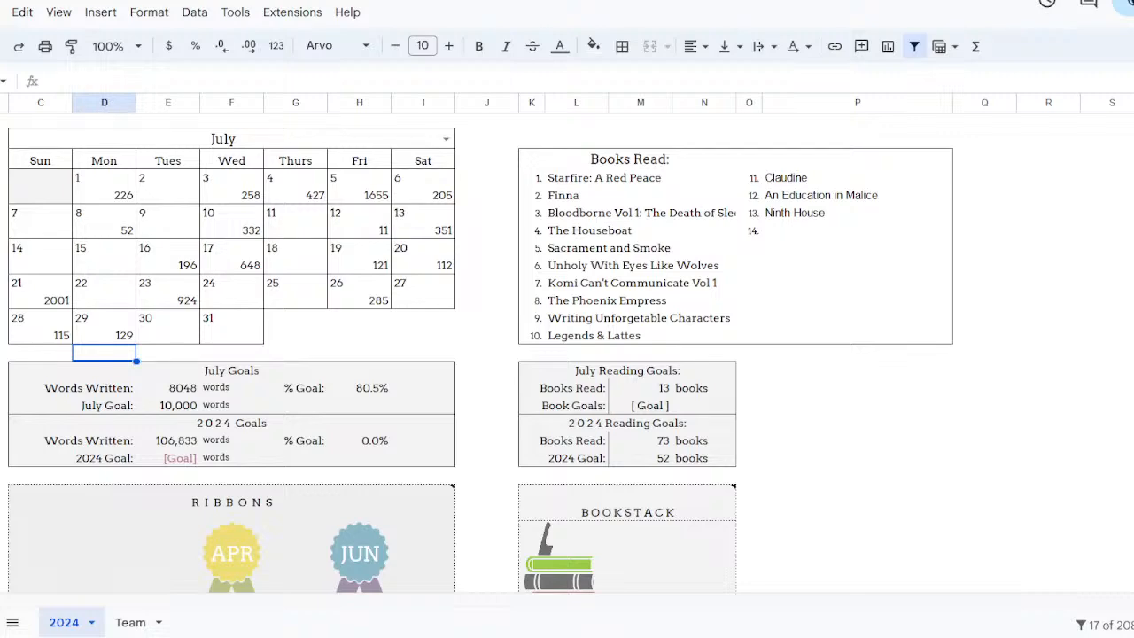
Step: Return to the chapter draft in Google Docs and delete the blank lines above "She couldn't say she felt bad"
{"action": "key", "text": "ctrl+Tab"}
{"action": "left_click", "coordinate": [524, 207]}
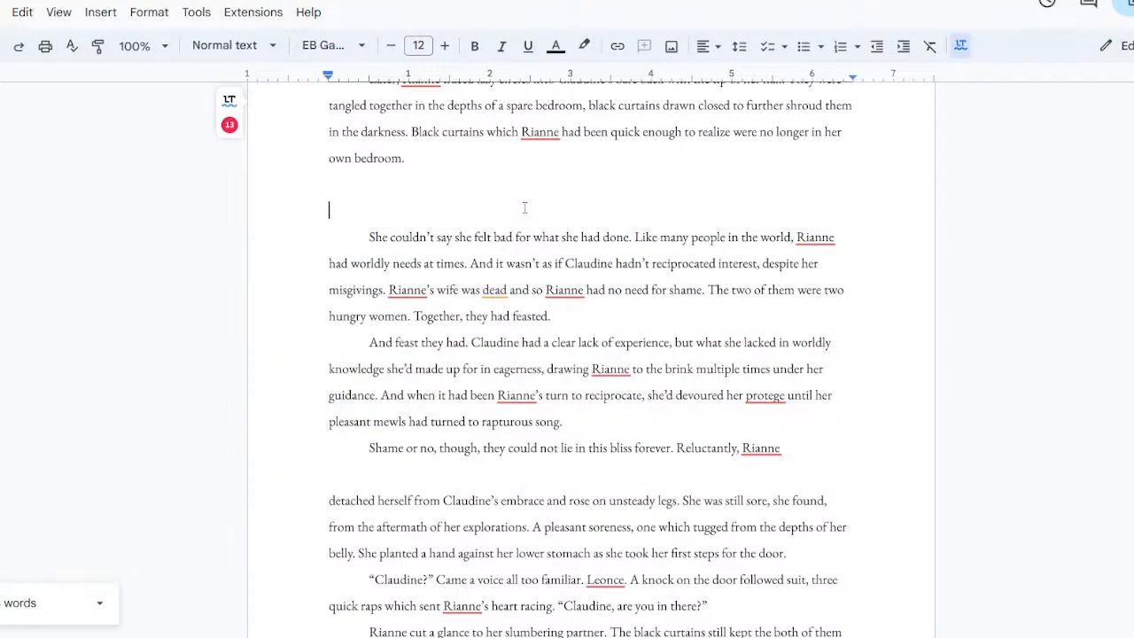
{"action": "key", "text": "BackSpace"}
{"action": "key", "text": "BackSpace"}
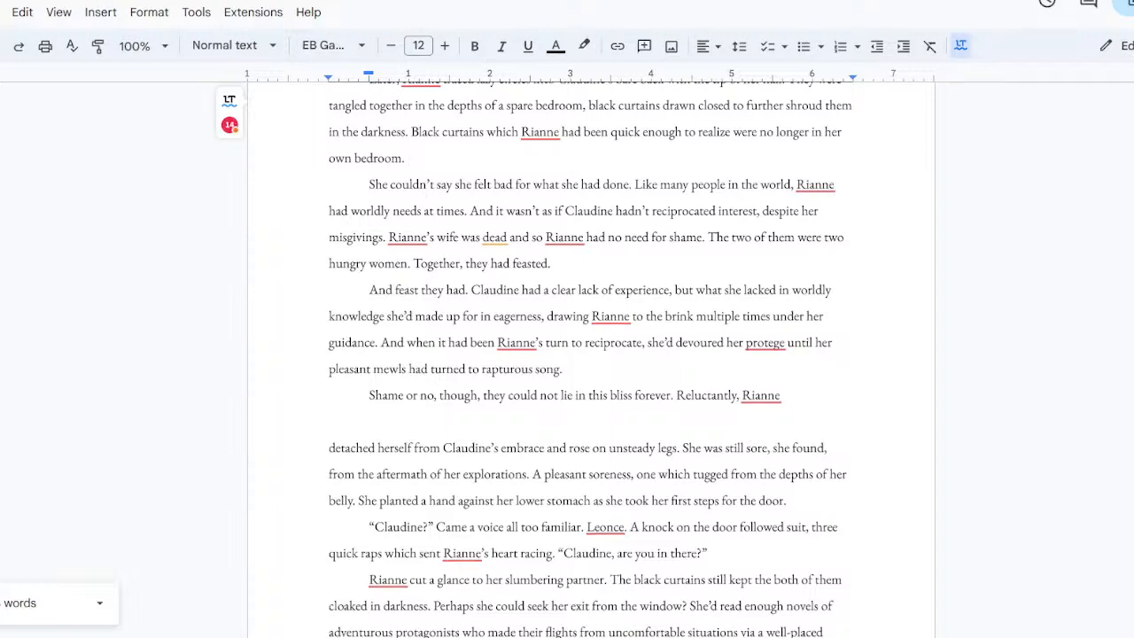
Step: Read through the rest of the scene to "like a butterfly." and the outline notes on Rianne's search of the manor
{"action": "scroll", "coordinate": [587, 354], "scroll_direction": "down", "scroll_amount": 3}
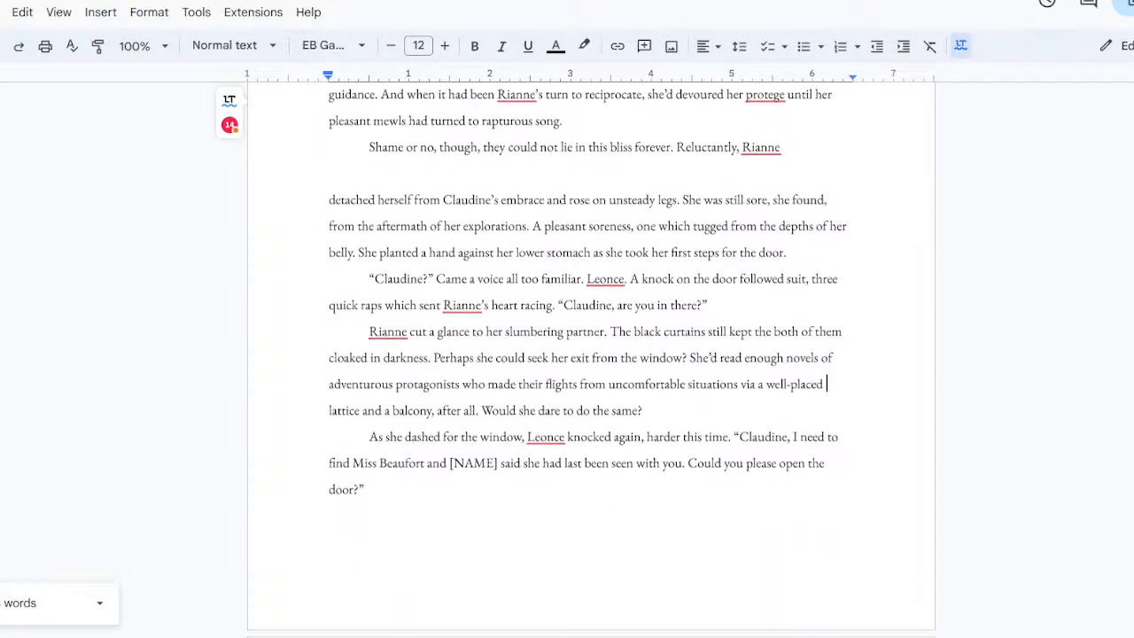
{"action": "scroll", "coordinate": [827, 378], "scroll_direction": "down", "scroll_amount": 3}
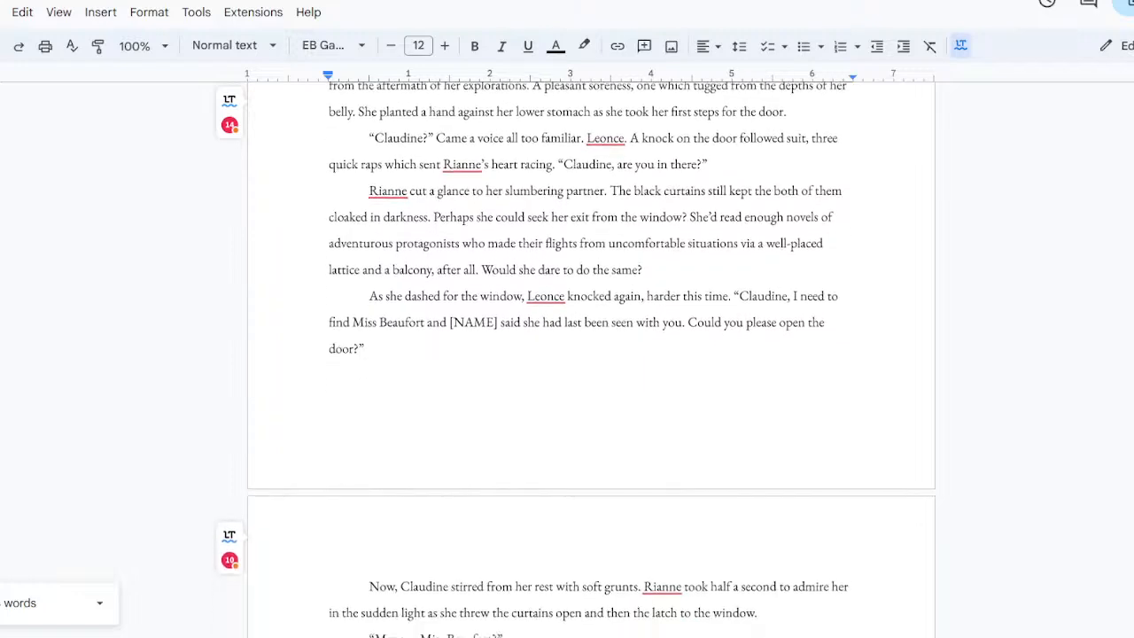
{"action": "scroll", "coordinate": [587, 354], "scroll_direction": "down", "scroll_amount": 2}
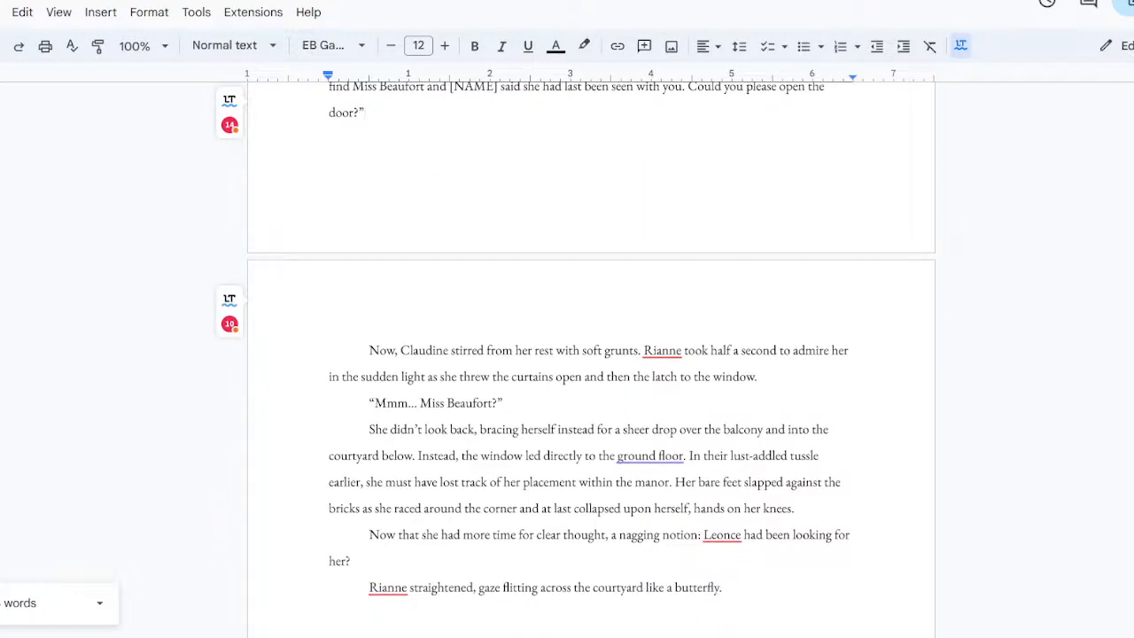
{"action": "left_click", "coordinate": [853, 535]}
{"action": "left_click", "coordinate": [353, 561]}
{"action": "scroll", "coordinate": [591, 354], "scroll_direction": "down", "scroll_amount": 3}
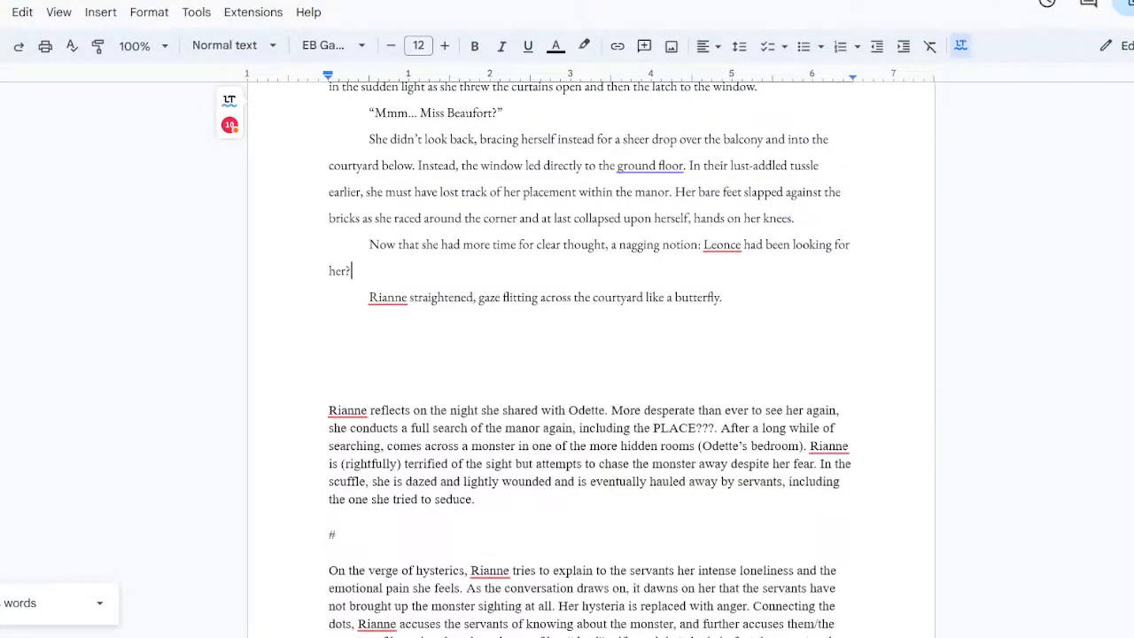
{"action": "scroll", "coordinate": [788, 246], "scroll_direction": "down", "scroll_amount": 1}
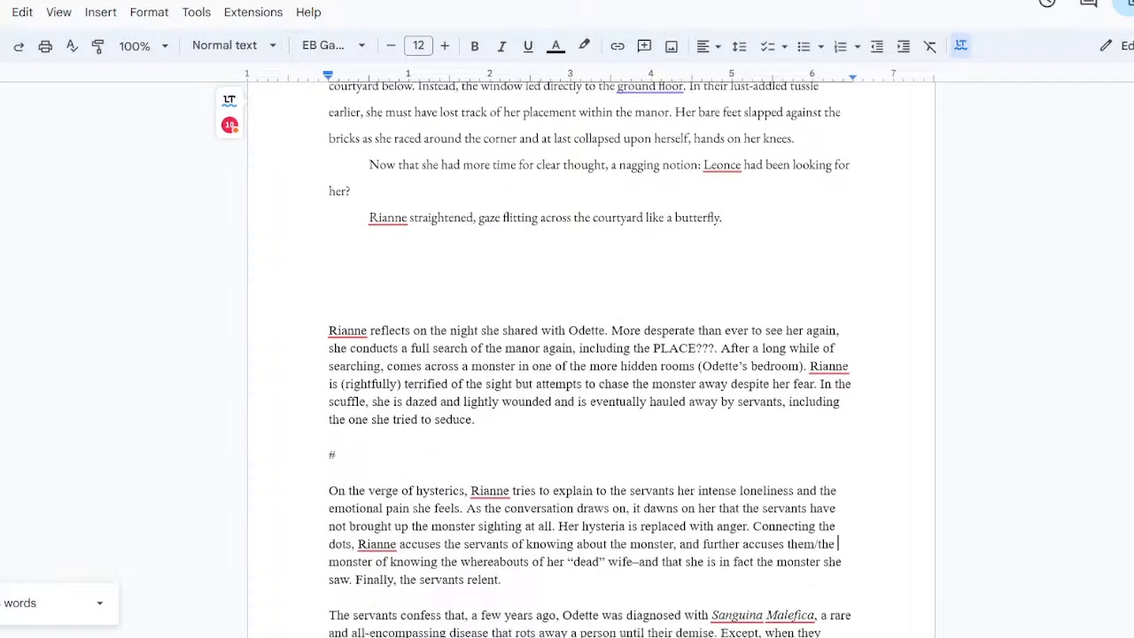
{"action": "left_click", "coordinate": [754, 191]}
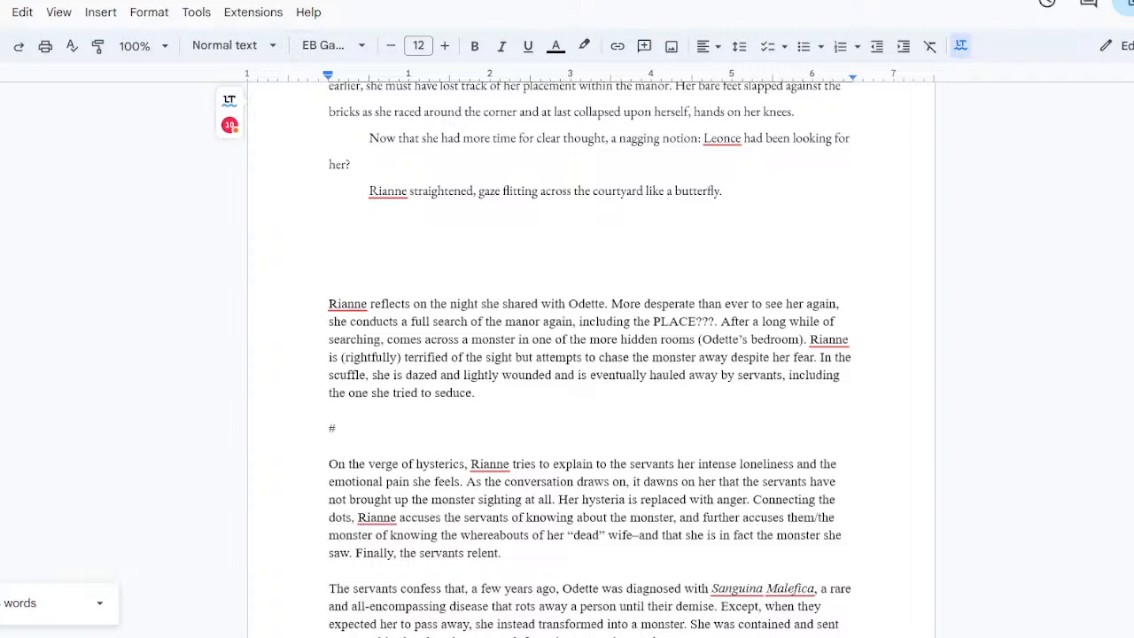
{"action": "left_click", "coordinate": [760, 322]}
{"action": "key", "text": "ctrl+Tab"}
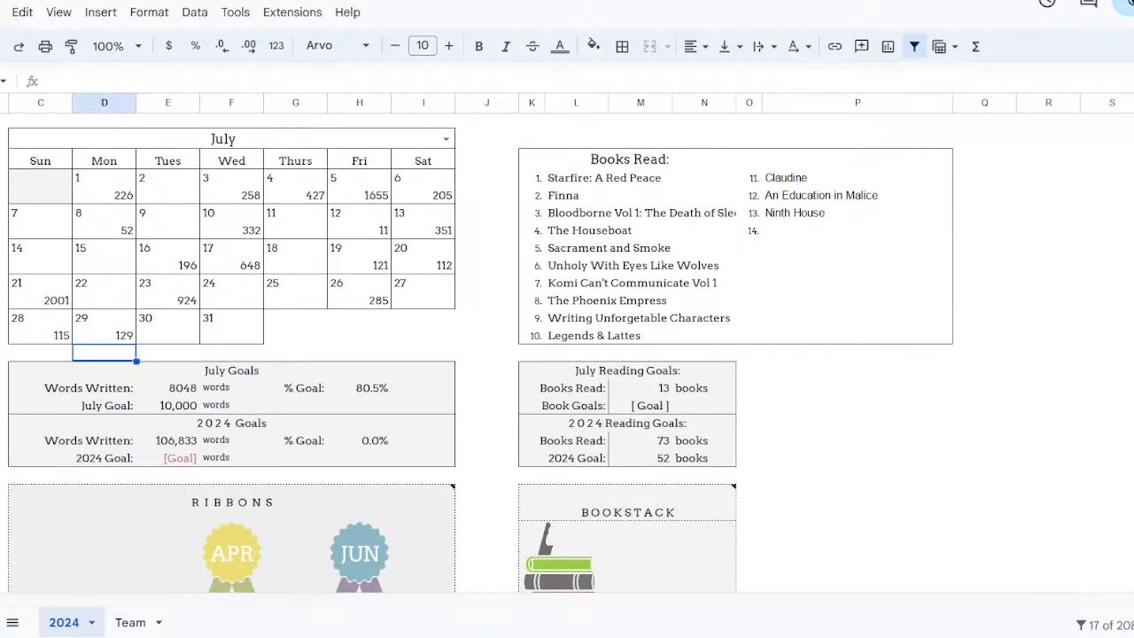
{"action": "key", "text": "ctrl+Tab"}
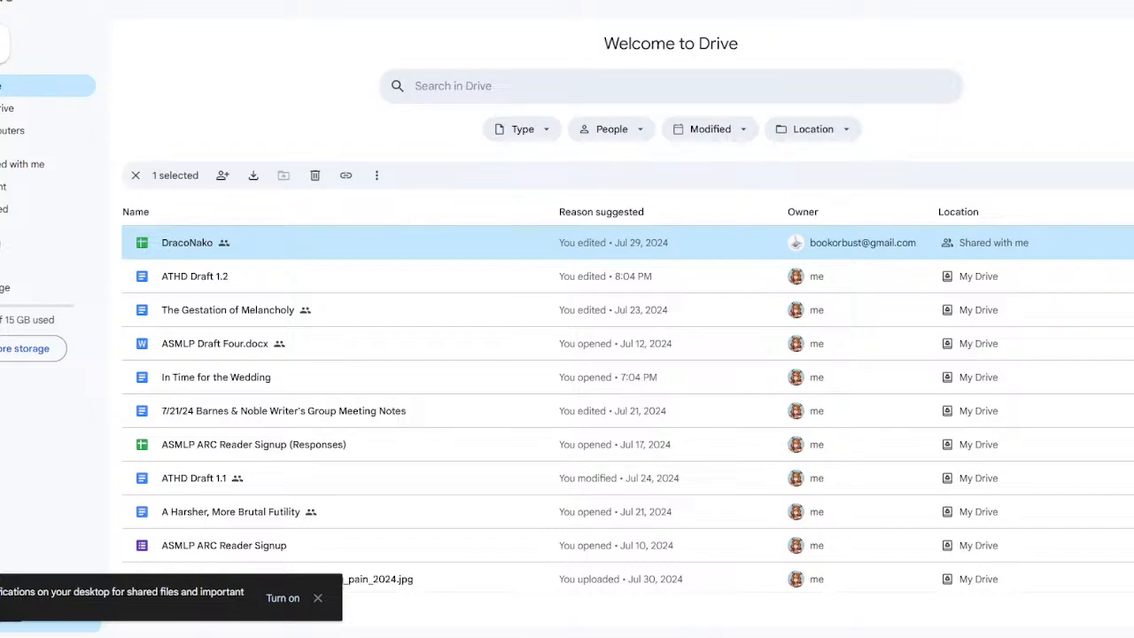
{"action": "key", "text": "ctrl+Tab"}
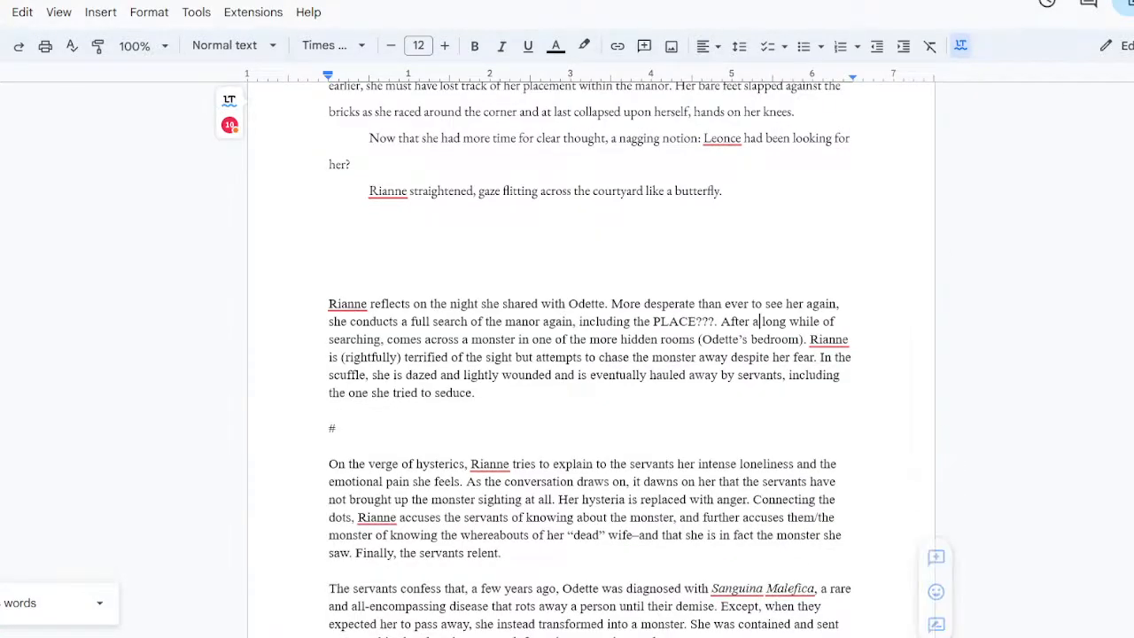